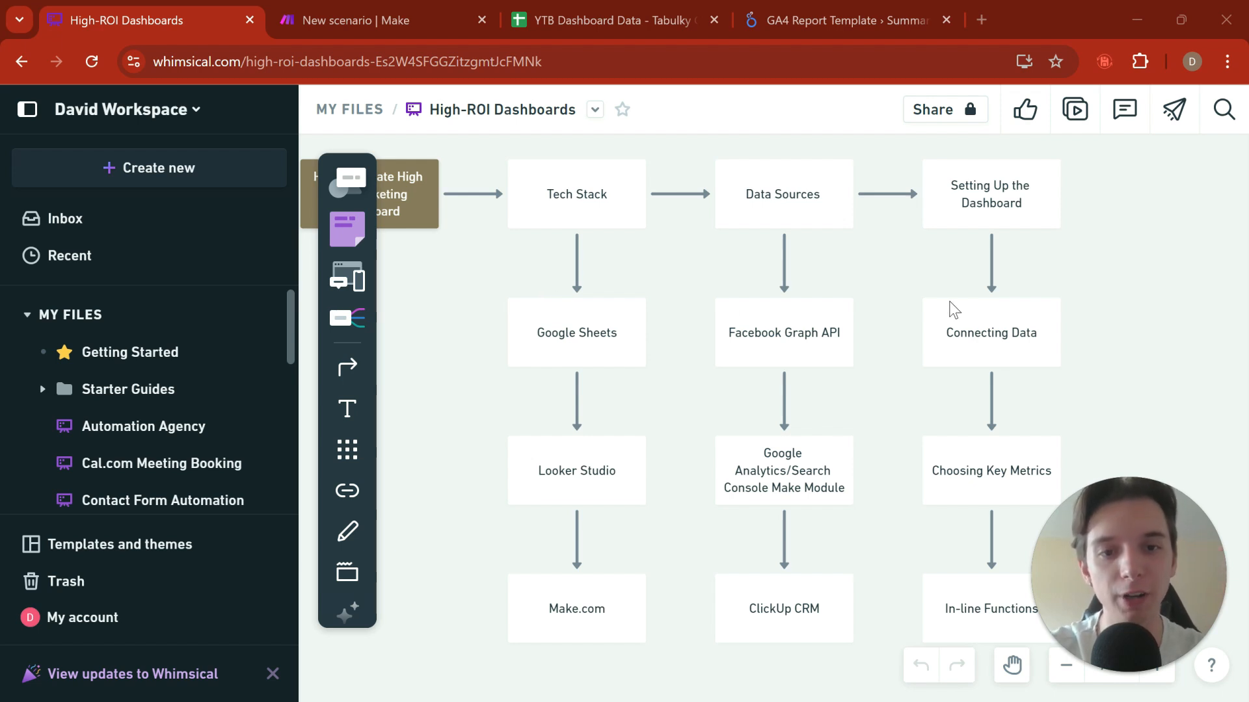
Step: Examine the High-ROI Dashboards flowchart, covering the Tech Stack, Data Sources and Setting Up the Dashboard columns
scroll(948, 309, "right", 3)
scroll(850, 254, "up", 1)
scroll(794, 236, "left", 1)
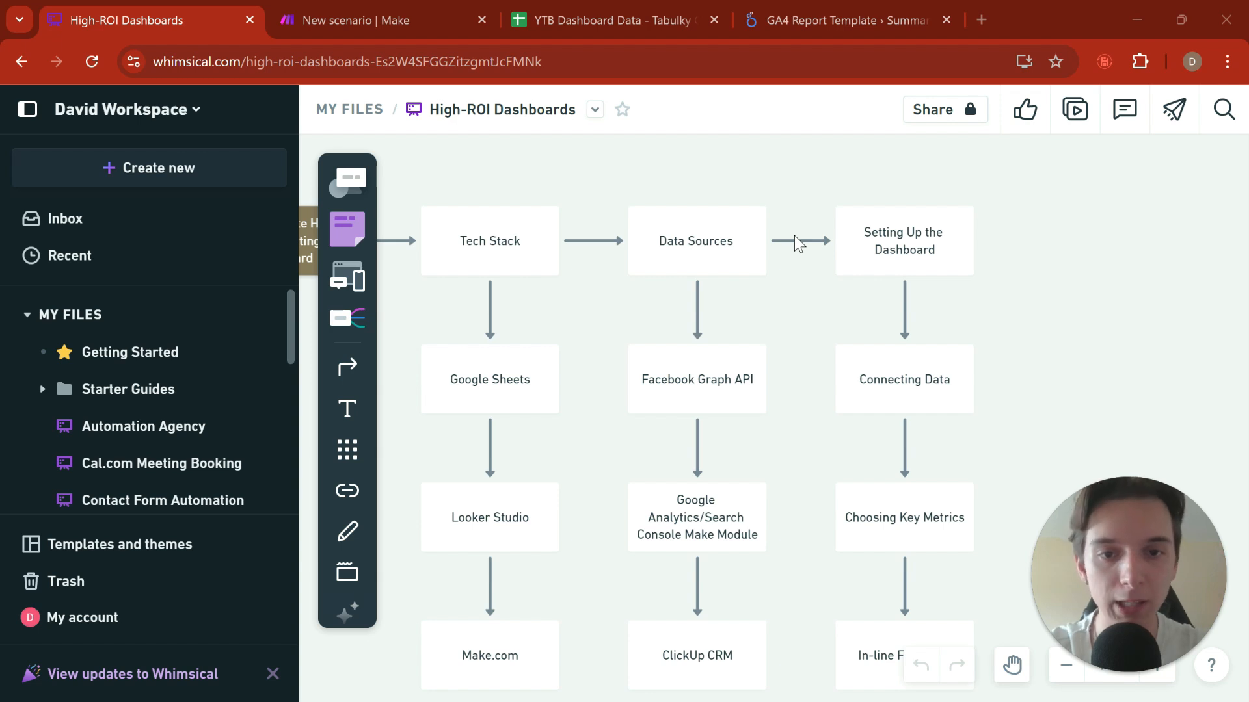
scroll(794, 235, "up", 1)
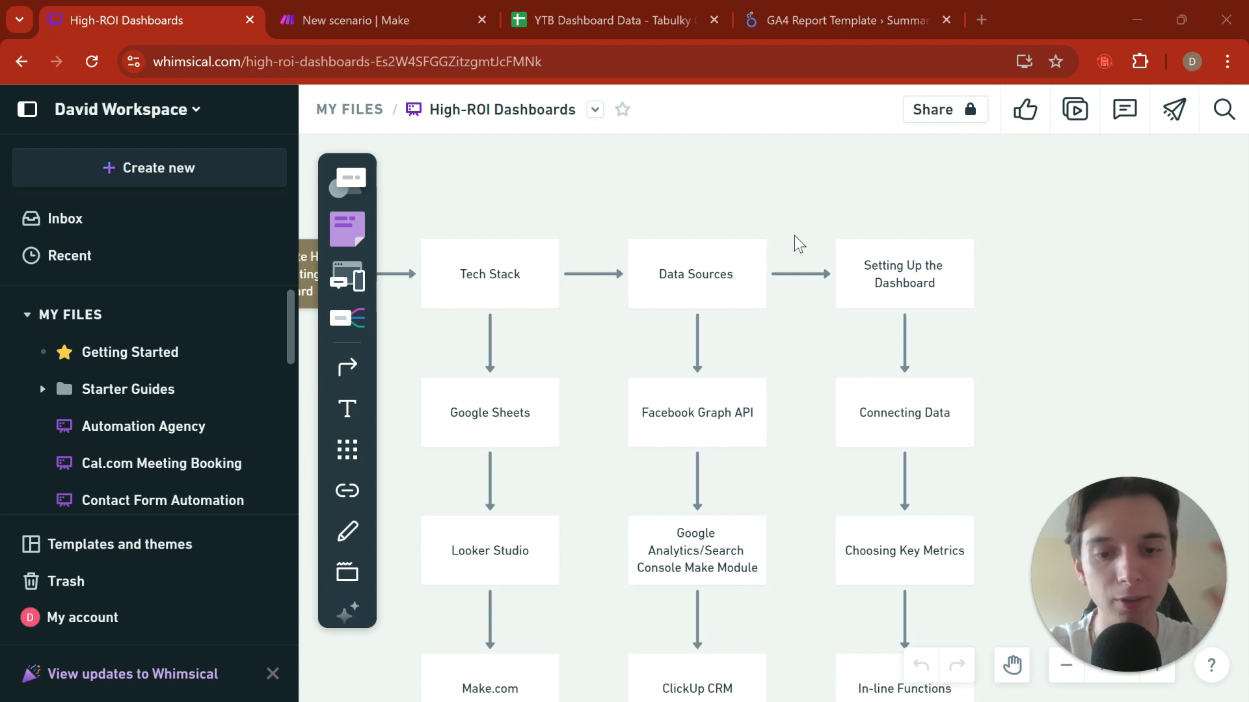
scroll(794, 236, "down", 2)
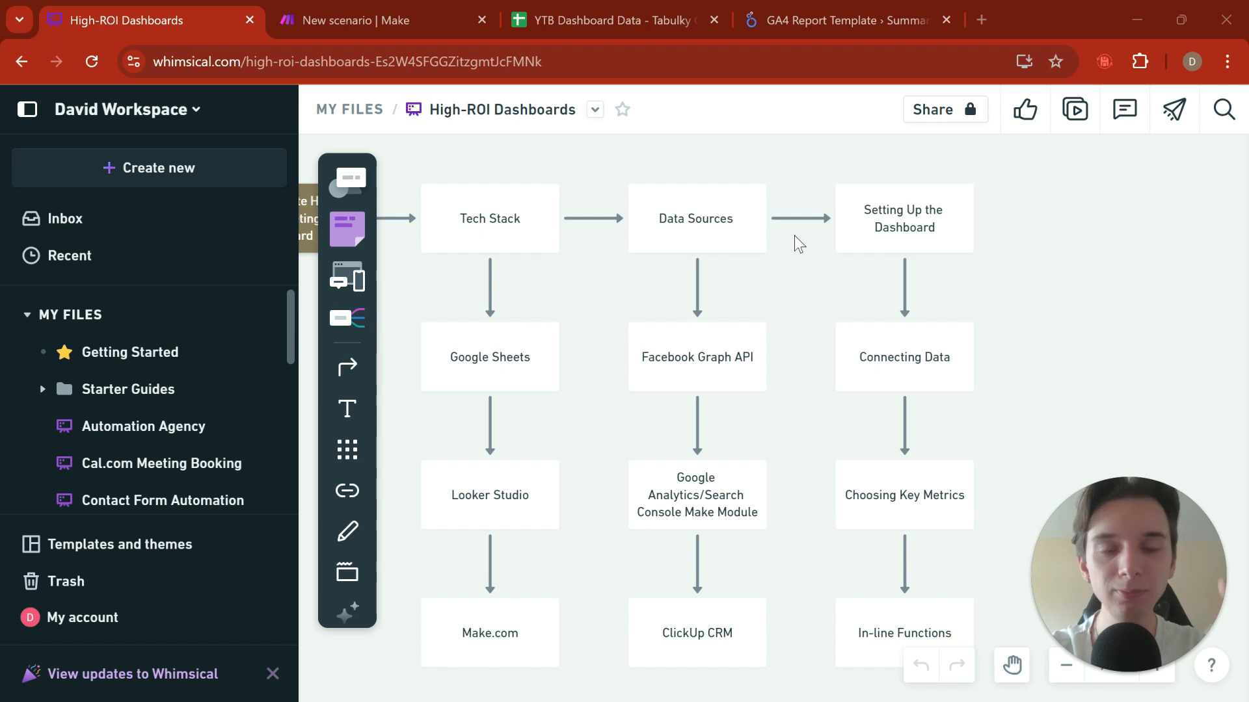
scroll(794, 237, "down", 2)
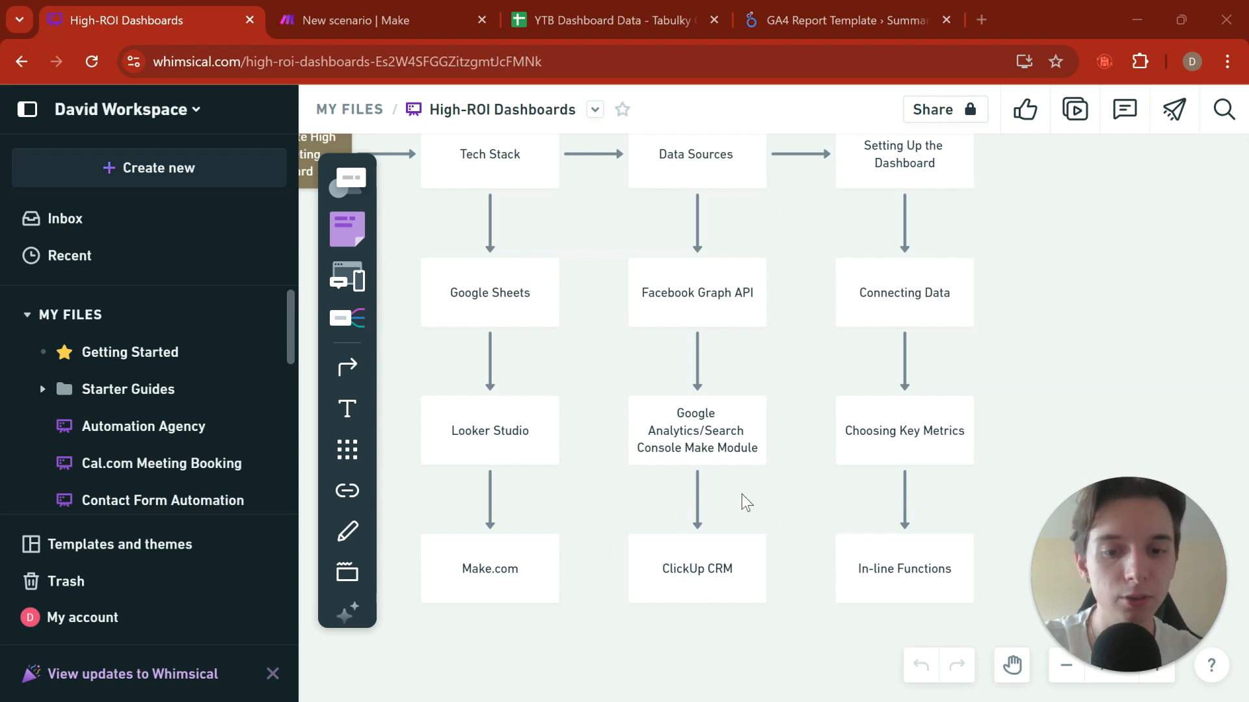
scroll(741, 326, "up", 2)
scroll(741, 325, "right", 5)
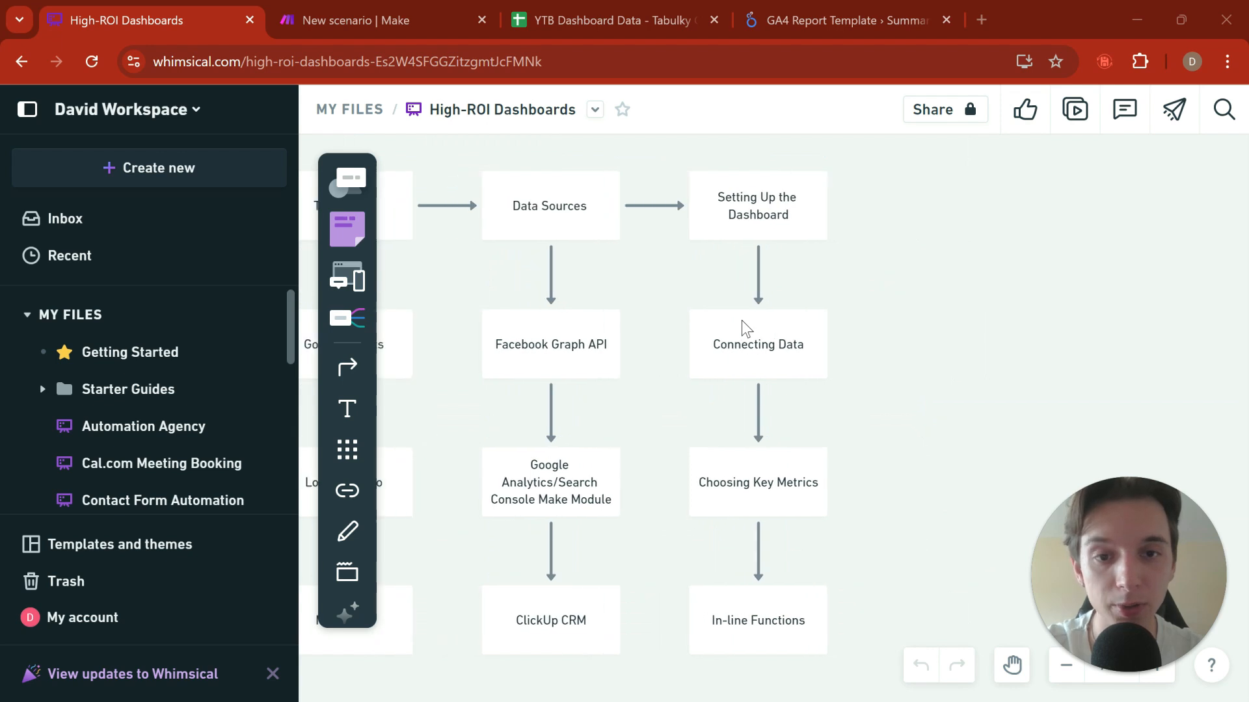
scroll(741, 326, "down", 1)
scroll(742, 327, "left", 2)
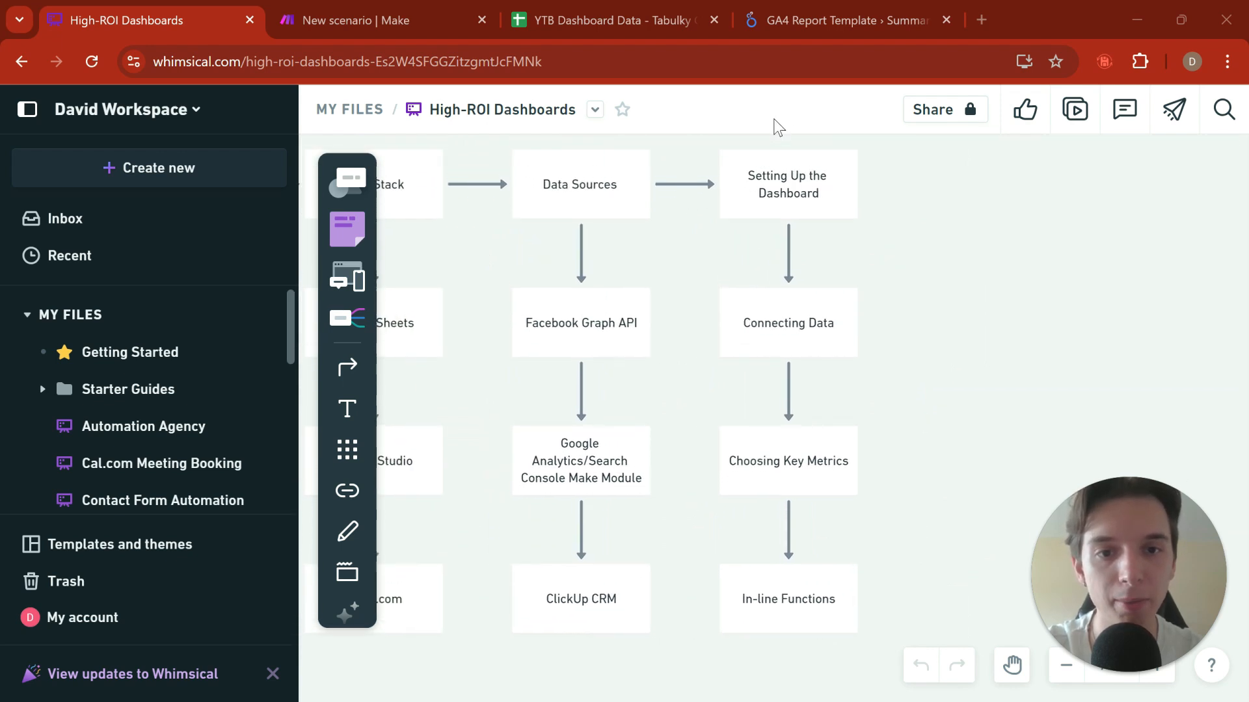
scroll(758, 214, "right", 1)
scroll(758, 214, "up", 1)
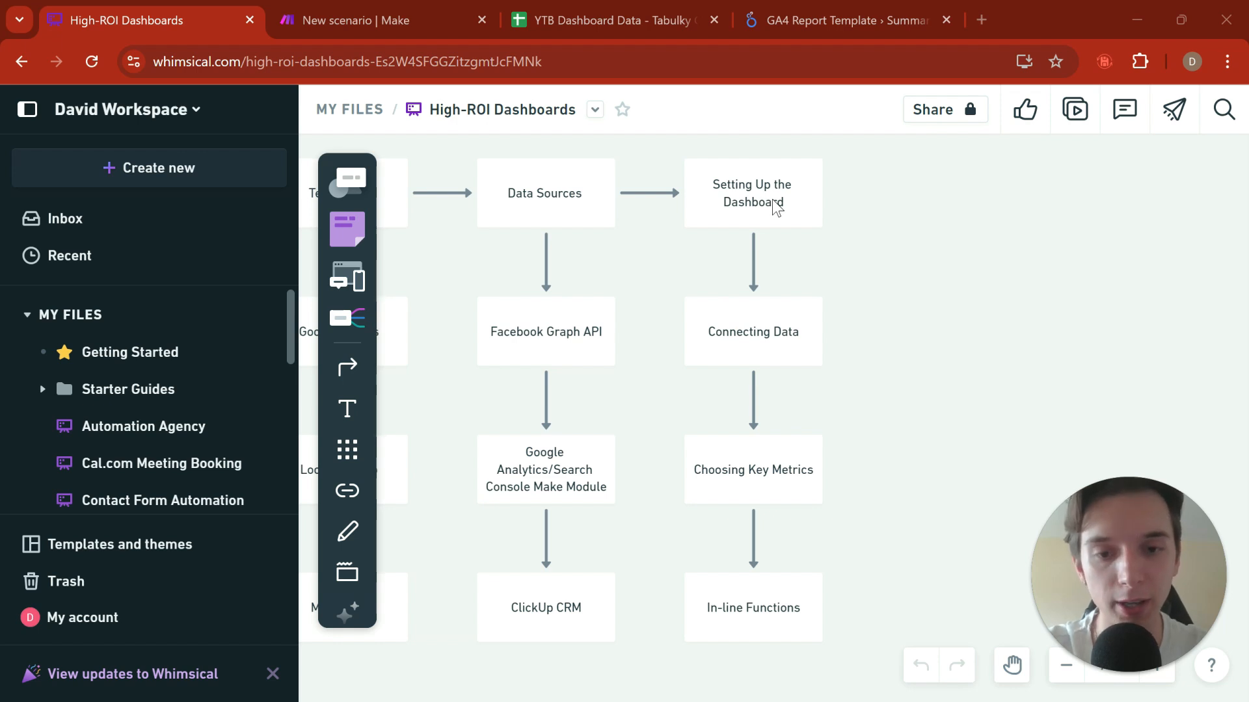
scroll(627, 287, "left", 8)
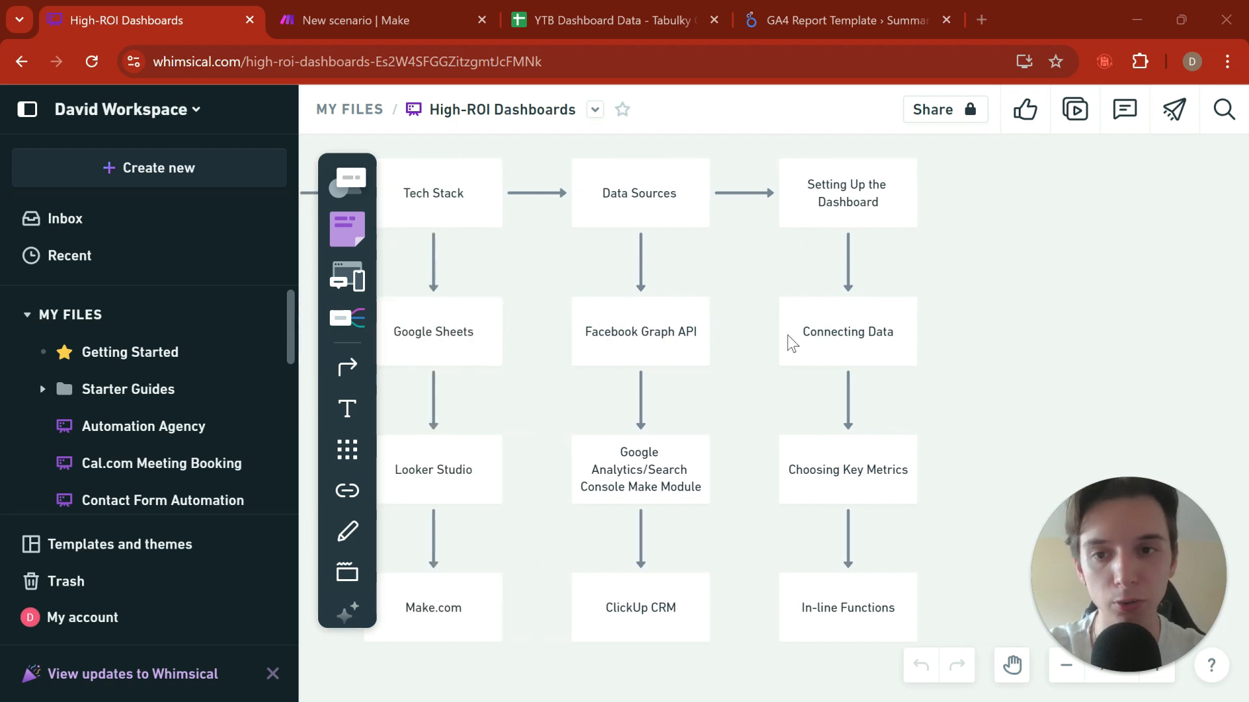
scroll(636, 315, "up", 2)
scroll(635, 313, "left", 2)
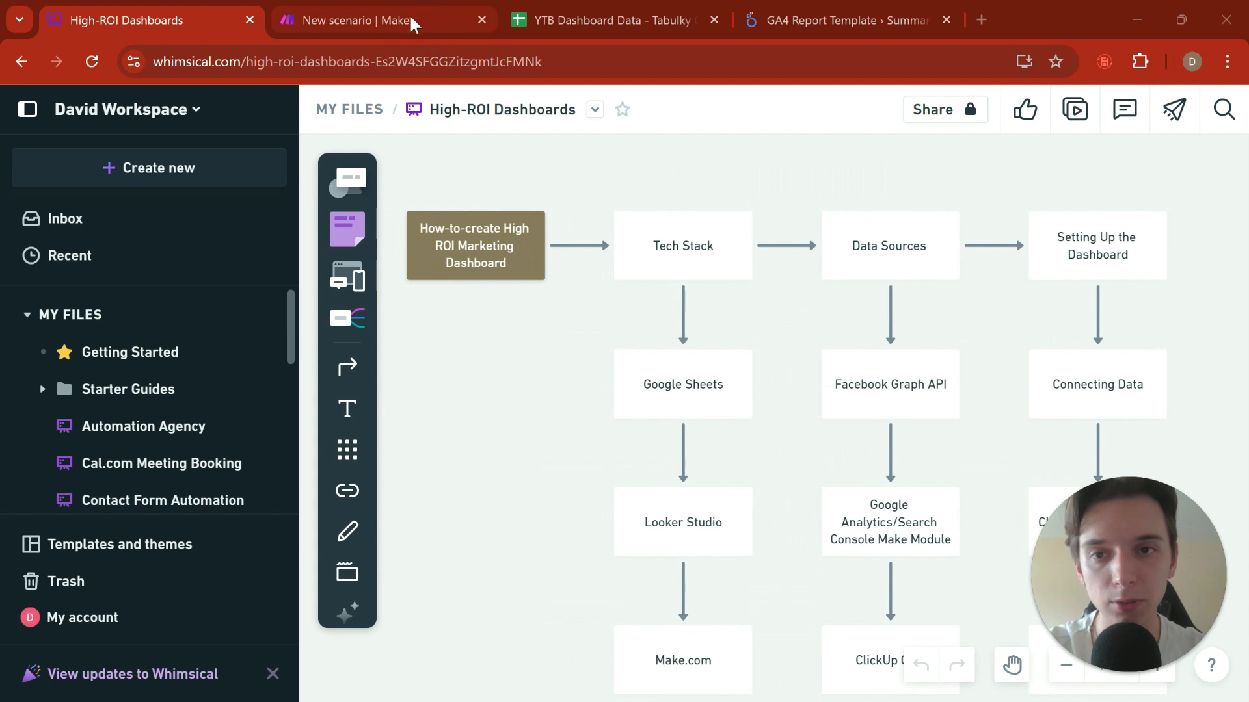
Step: Switch to the YTB Dashboard Data spreadsheet, place it directly after the flowchart in the browser, and show the New Leads sheet
left_click(411, 24)
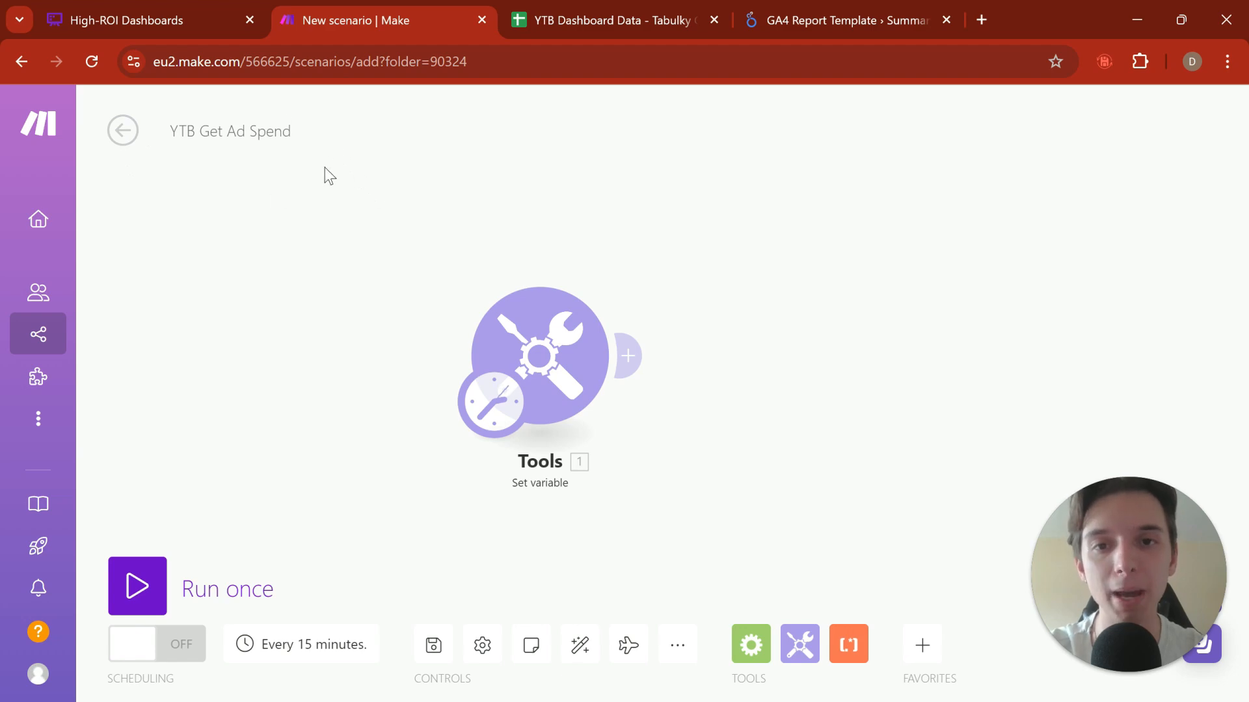
left_click_drag(557, 26, 416, 20)
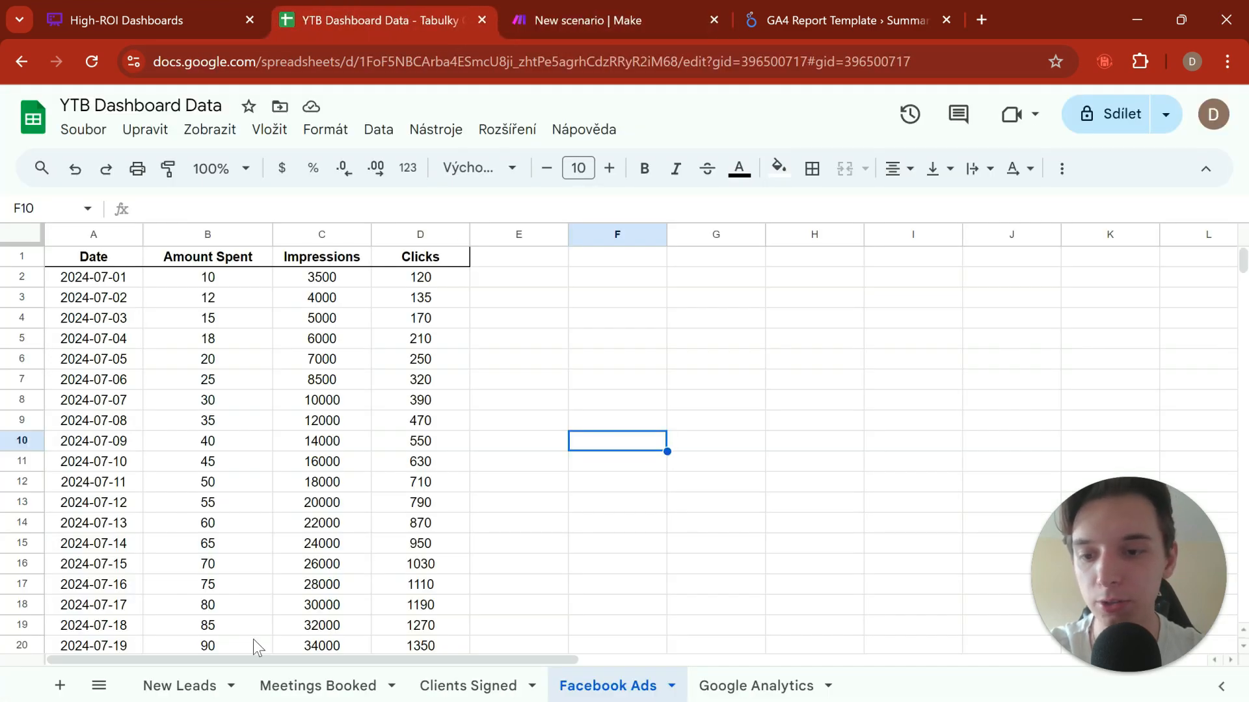
left_click(182, 686)
scroll(419, 282, "up", 12)
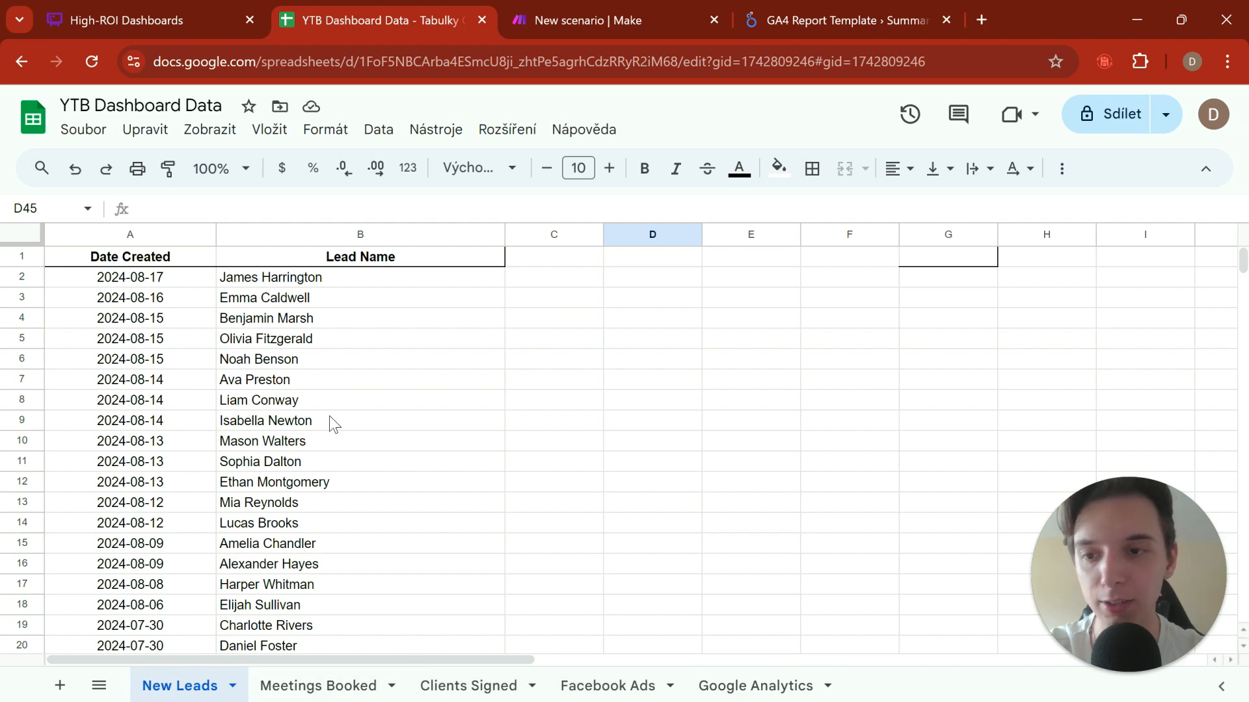
Step: Examine the creation dates and lead names in the New Leads sheet from the first record to the last
left_click_drag(183, 281, 362, 438)
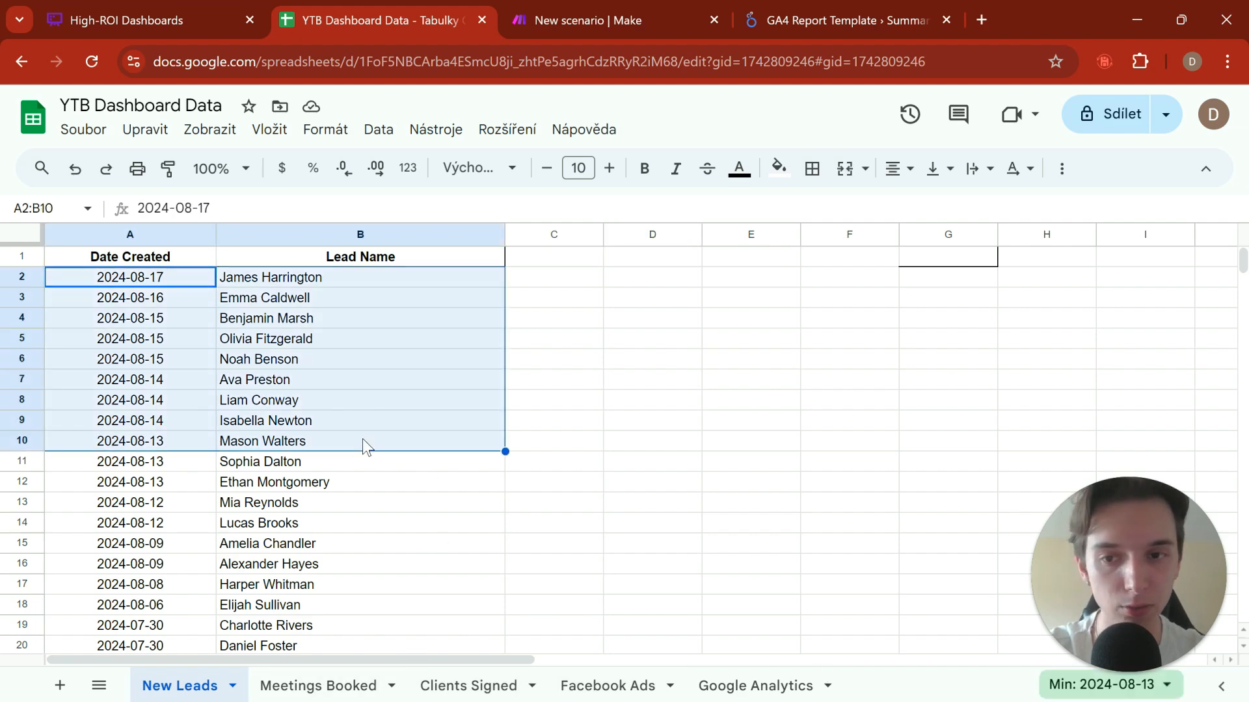
left_click(363, 510)
scroll(400, 345, "down", 4)
scroll(337, 446, "down", 8)
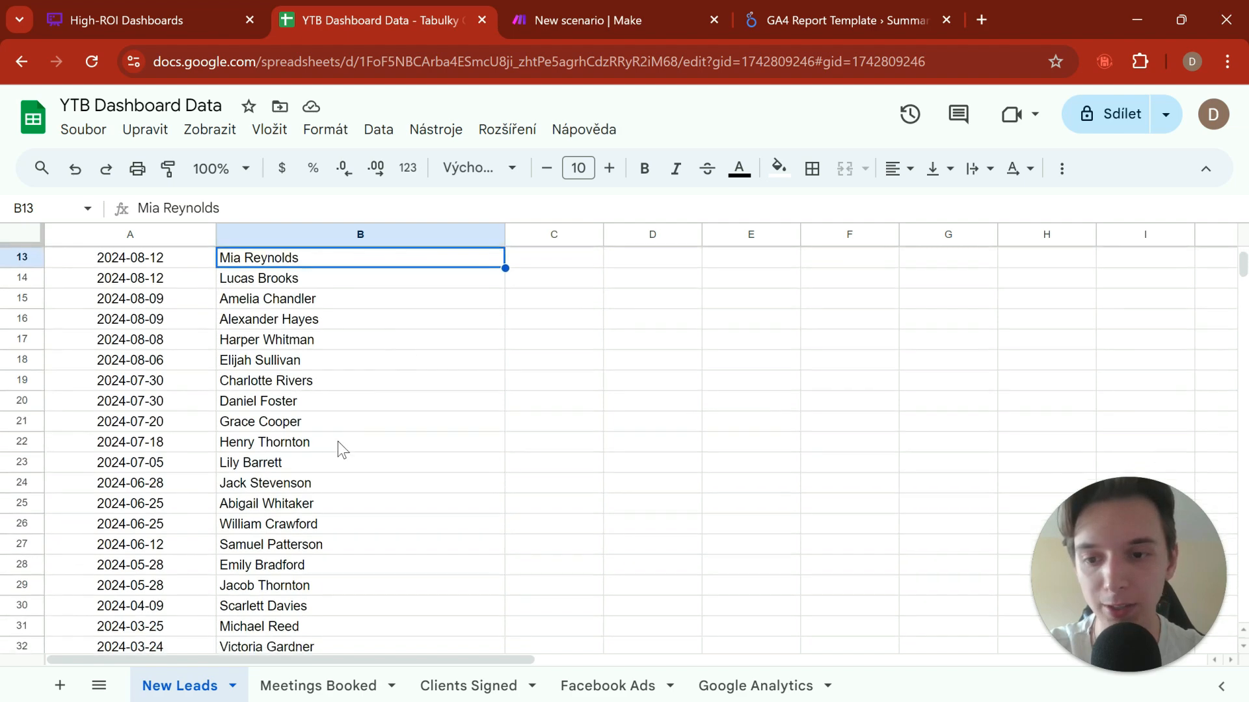
left_click_drag(364, 424, 376, 449)
key("ctrl+shift+Down")
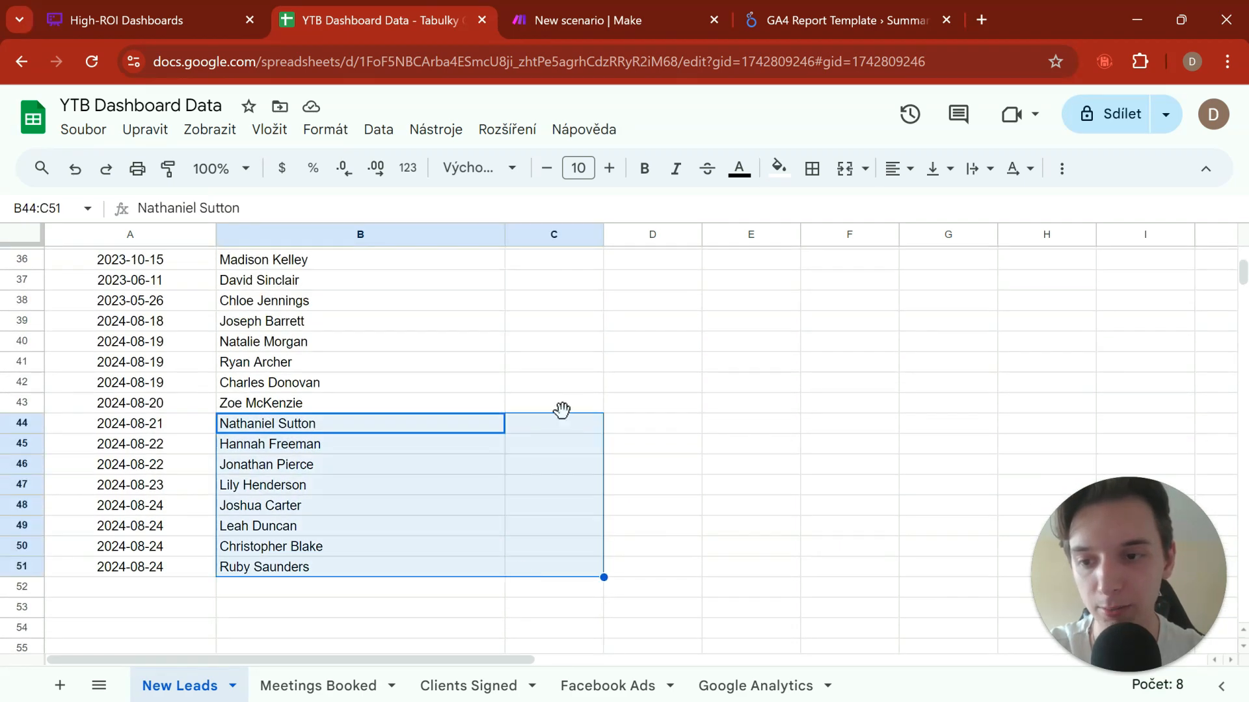
left_click(609, 325)
scroll(286, 390, "up", 12)
left_click_drag(142, 257, 115, 442)
left_click_drag(311, 261, 317, 489)
left_click(408, 339)
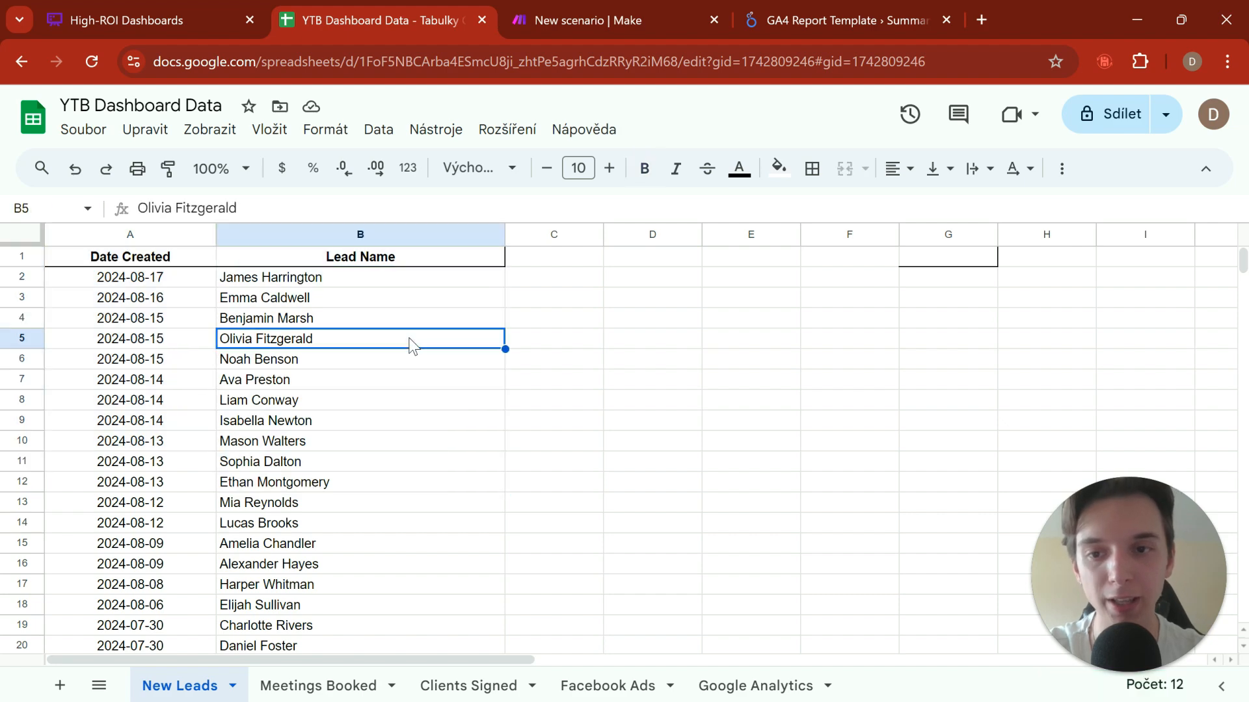
Step: Center-align all the lead names in B2:B51 of the New Leads sheet
left_click_drag(401, 281, 307, 489)
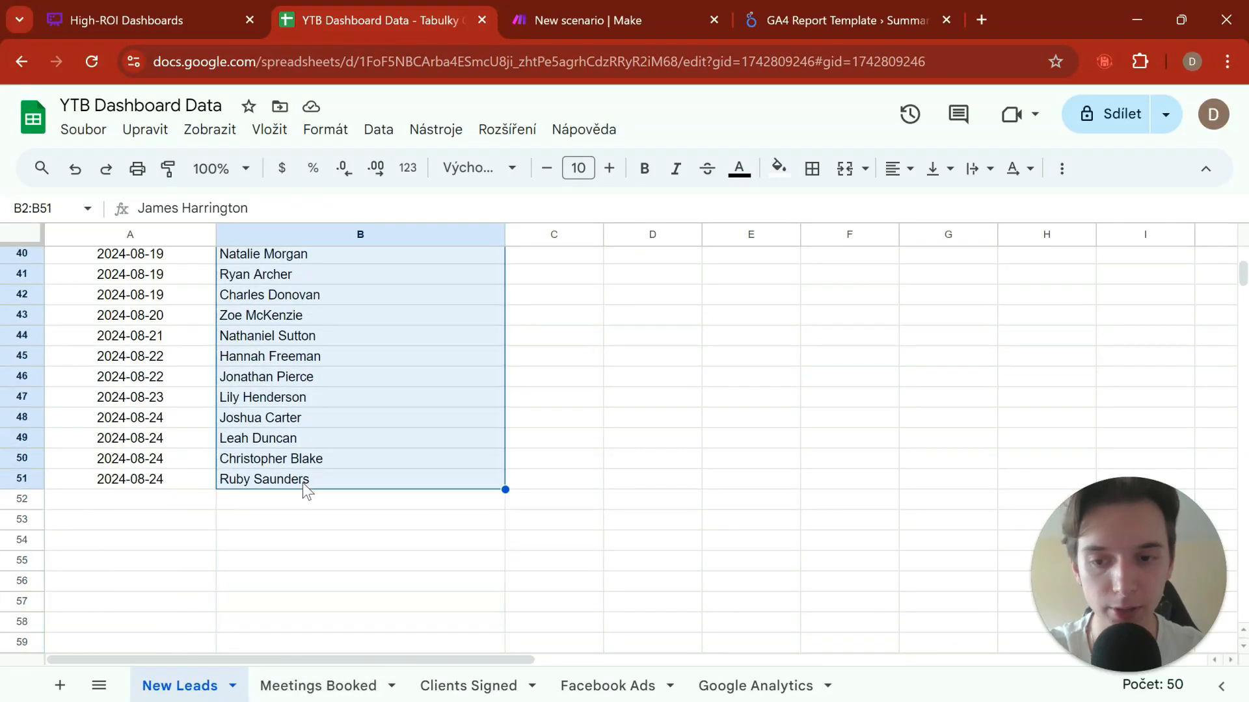
left_click(898, 167)
left_click(930, 206)
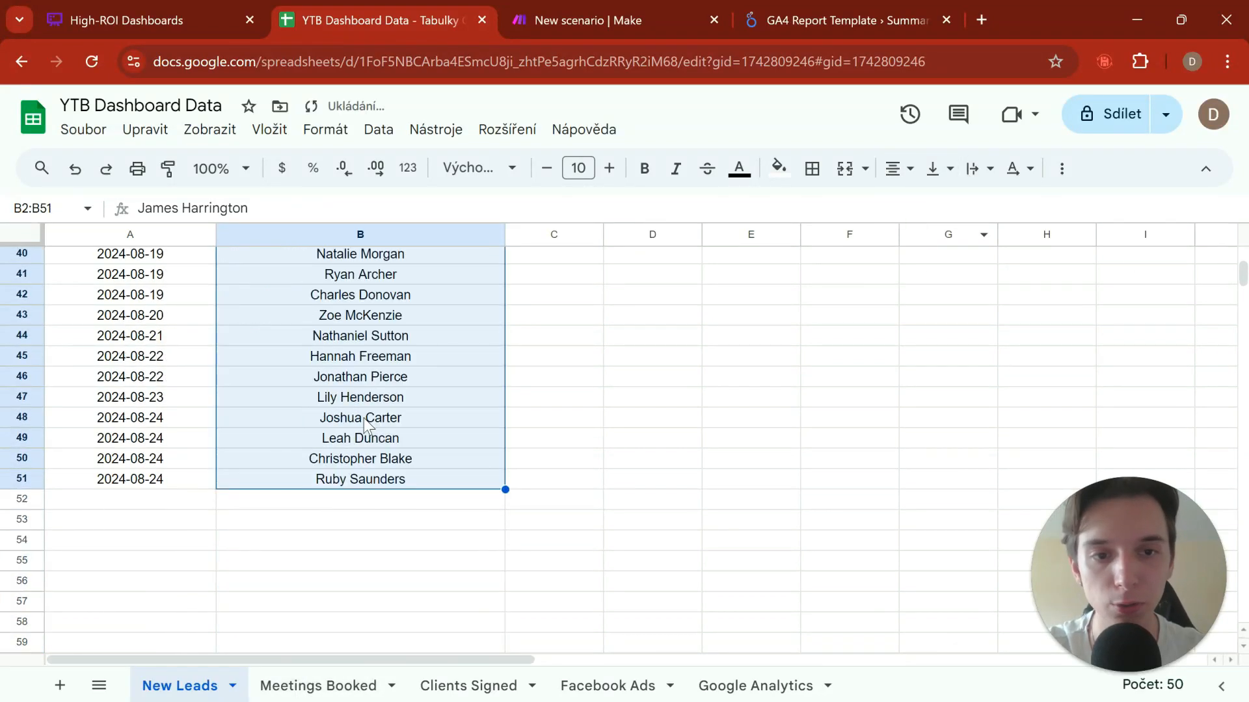
left_click(364, 418)
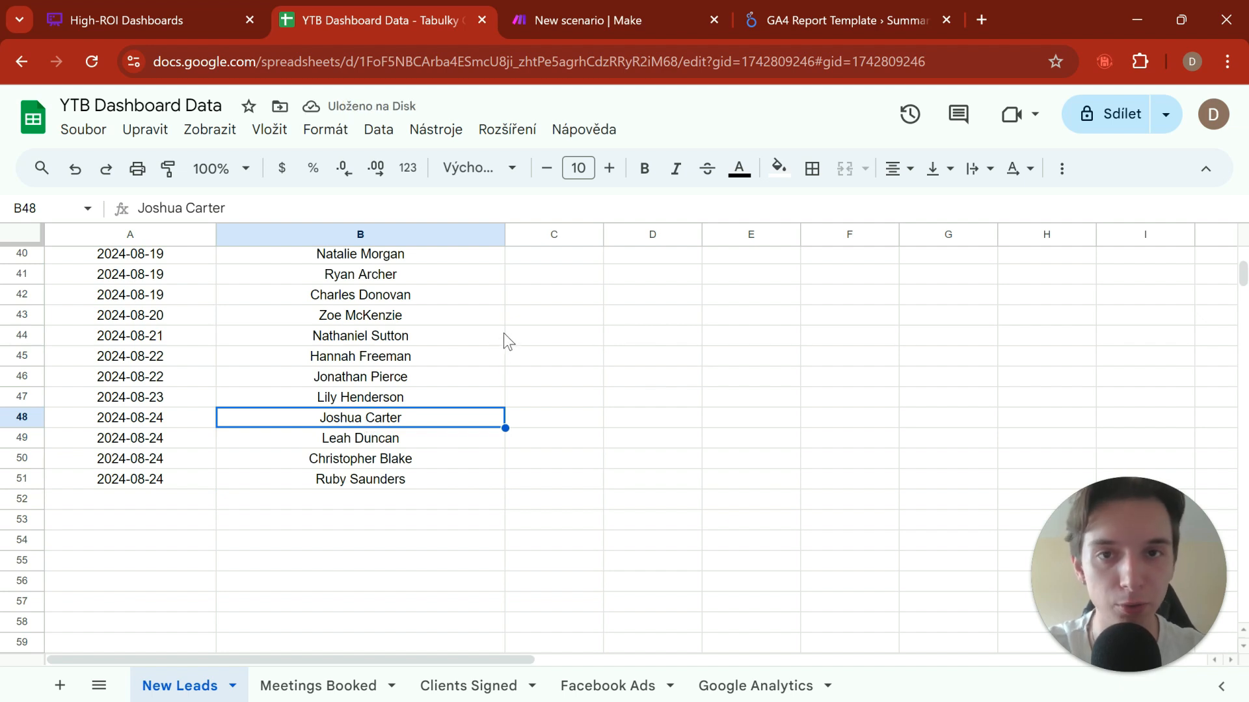
Step: Review the Date Created and Lead Name records across the whole New Leads list
scroll(501, 332, "up", 10)
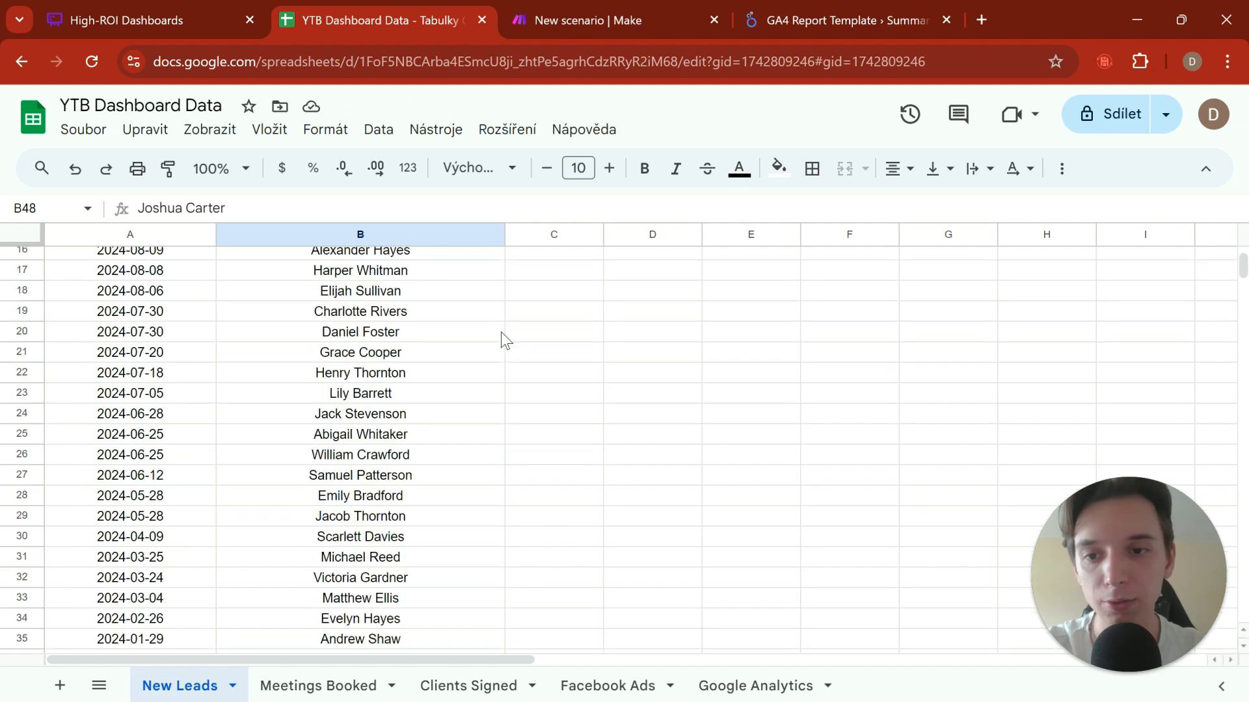
left_click(177, 299)
left_click_drag(295, 360, 449, 442)
left_click(650, 449)
scroll(520, 465, "down", 4)
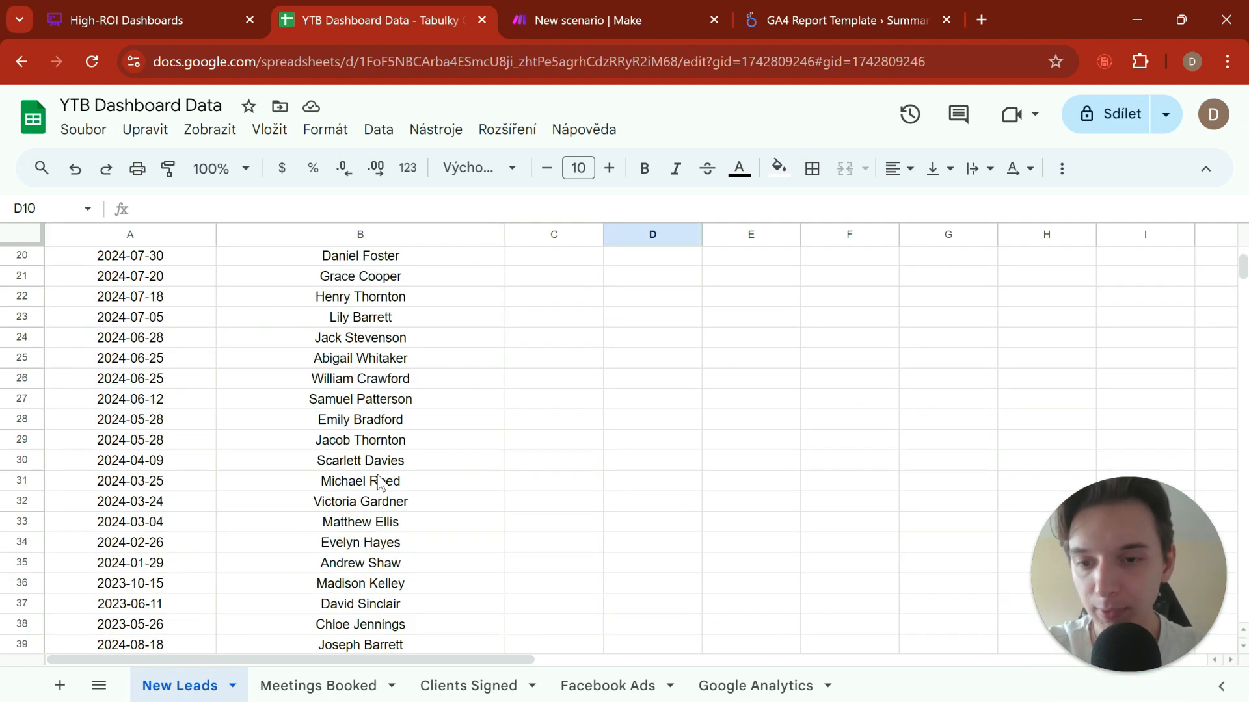
scroll(364, 471, "up", 1)
scroll(267, 395, "down", 3)
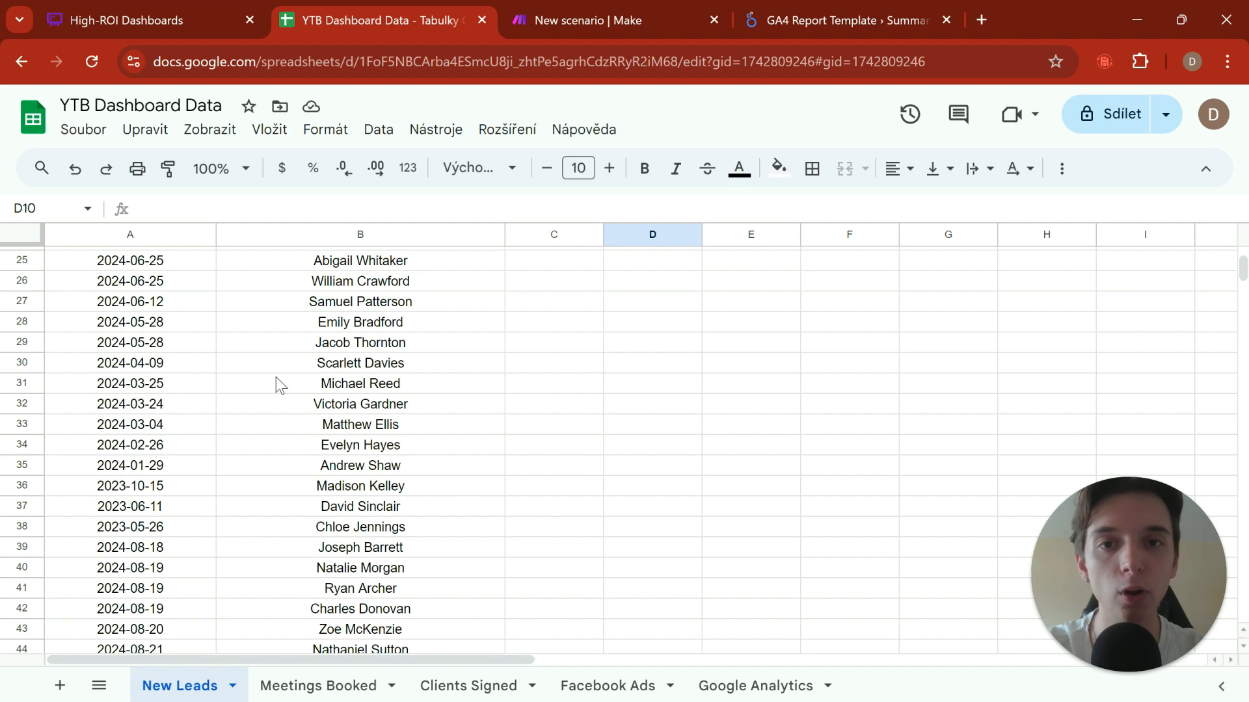
scroll(280, 386, "up", 8)
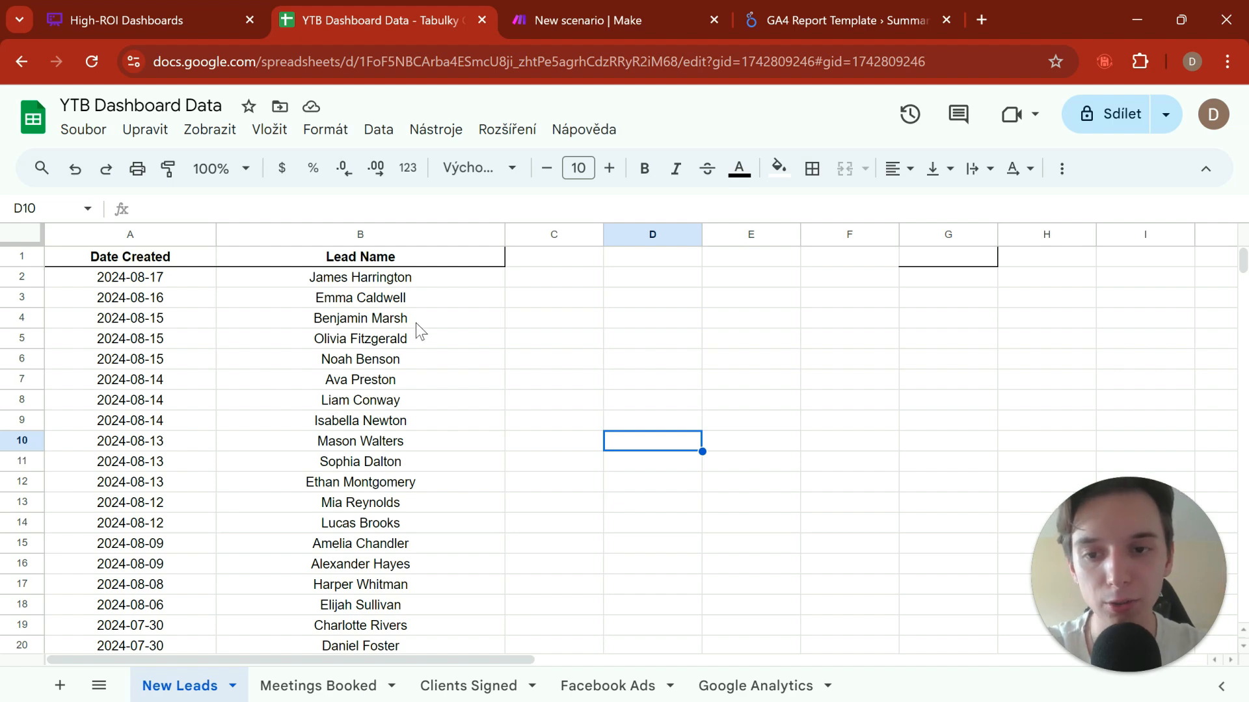
scroll(418, 329, "down", 4)
scroll(263, 323, "up", 3)
scroll(264, 323, "up", 1)
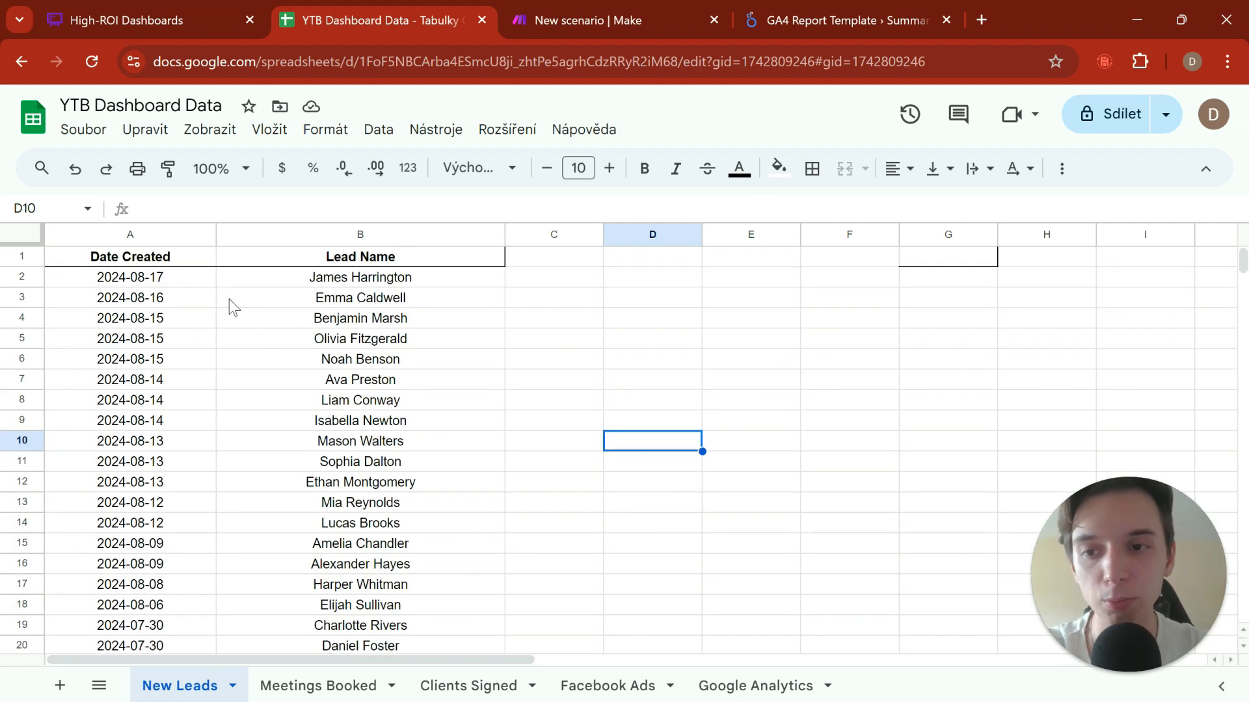
left_click_drag(185, 281, 433, 567)
left_click(566, 488)
left_click(377, 422)
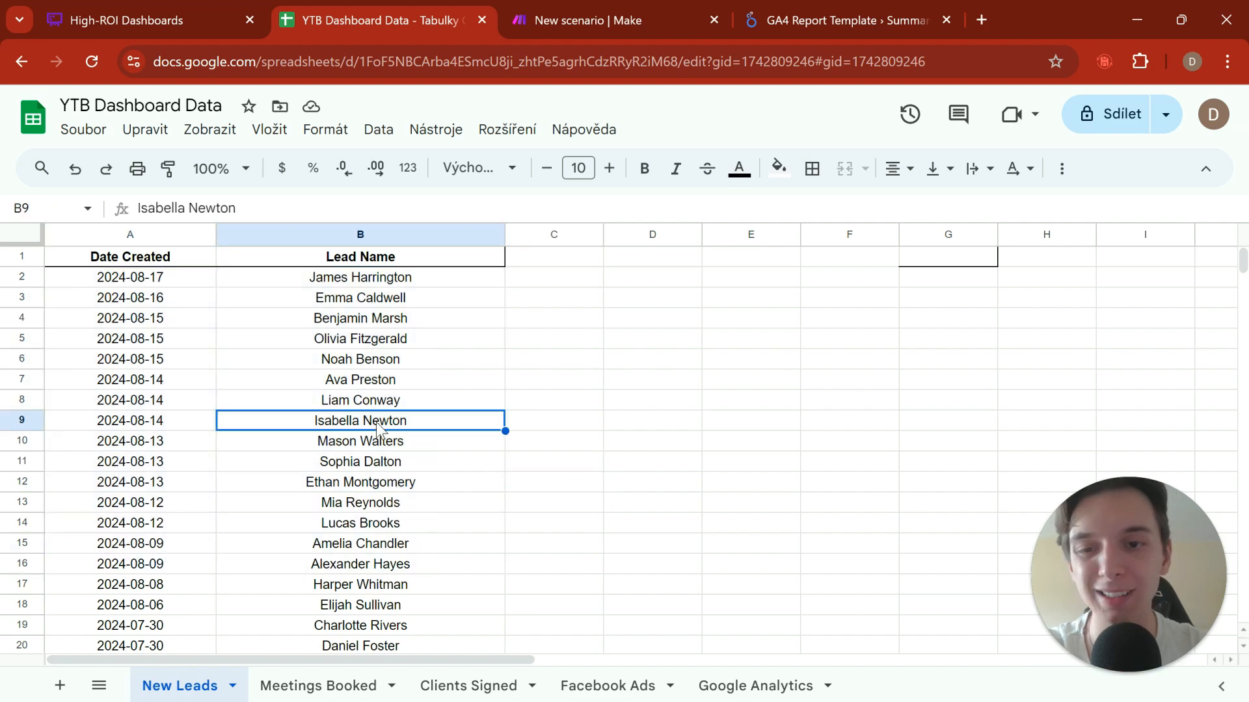
scroll(384, 449, "down", 3)
Step: Open the Meetings Booked sheet and review its booking dates and lead names
left_click(318, 686)
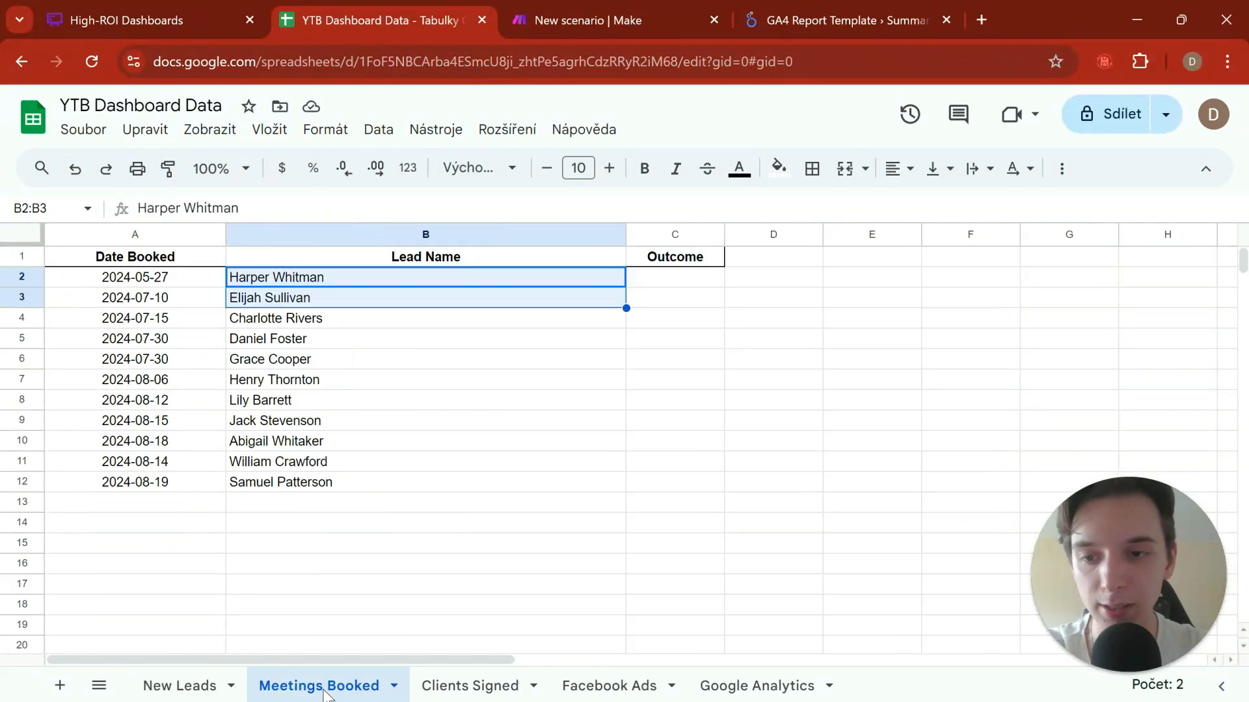
left_click(313, 423)
left_click_drag(153, 280, 444, 458)
left_click(809, 489)
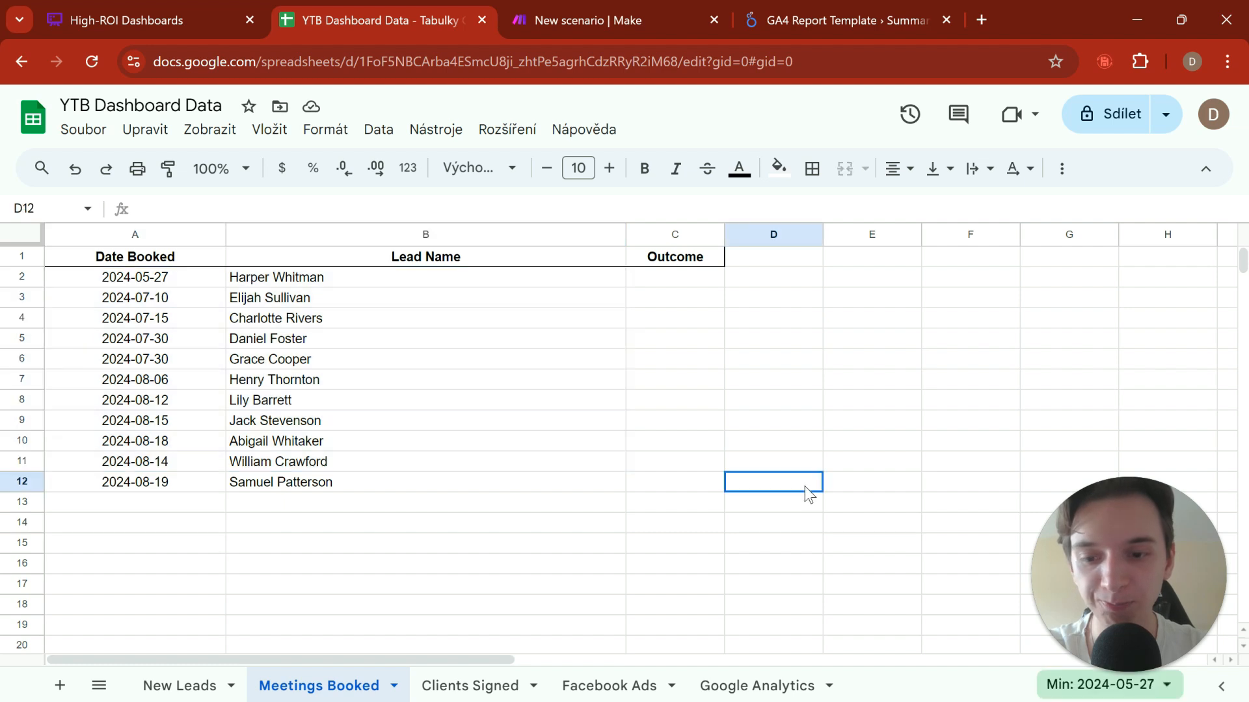
Step: Open the Clients Signed sheet and review its records, especially the Total Revenue Contracted column
left_click(500, 687)
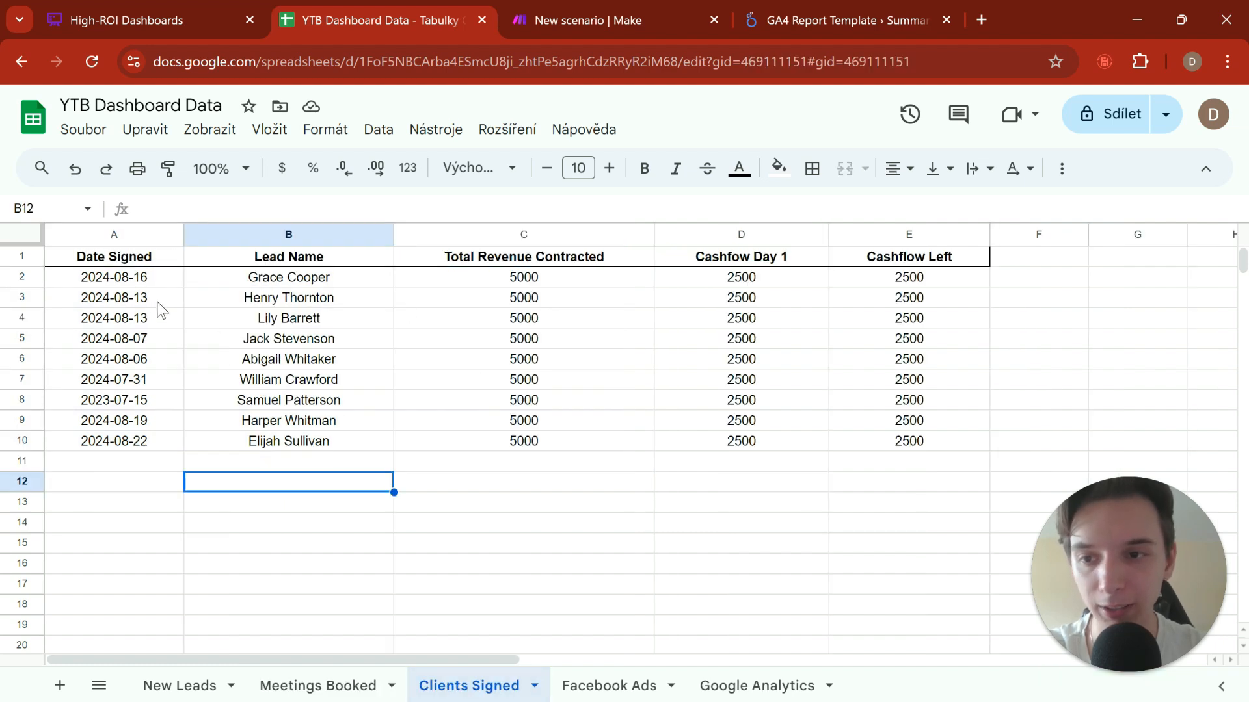
left_click_drag(137, 286, 711, 393)
left_click(729, 483)
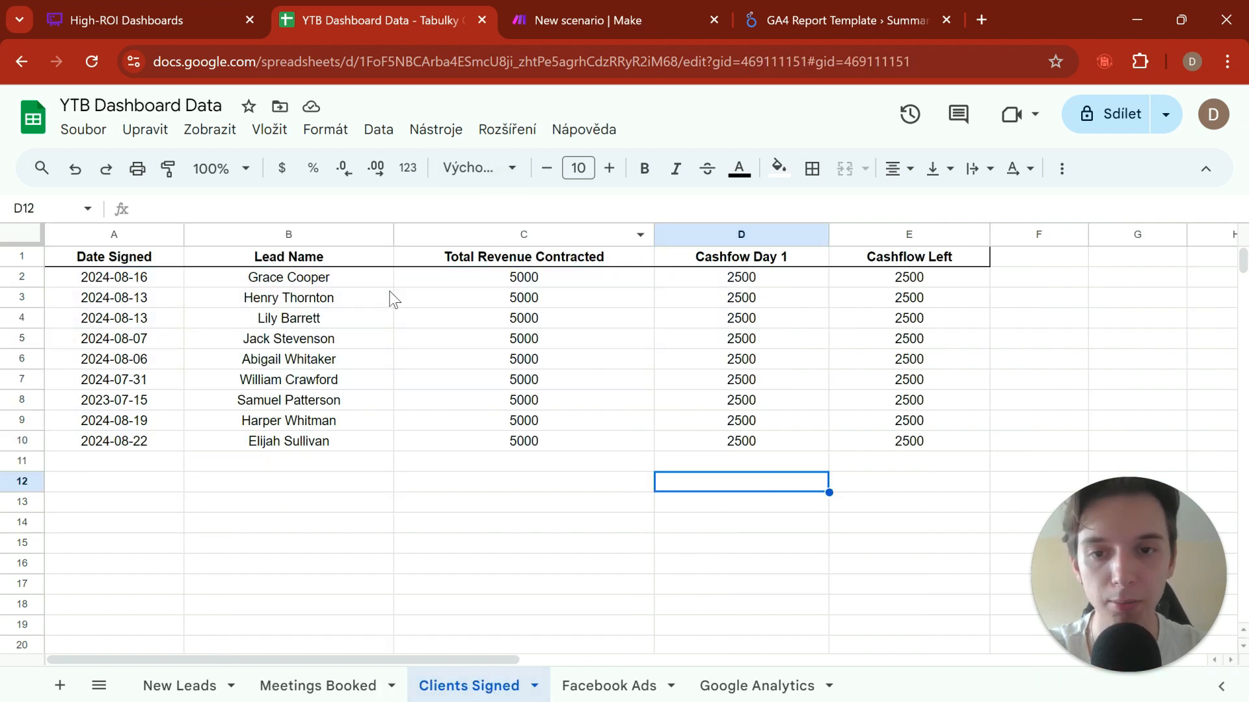
left_click_drag(500, 263, 581, 509)
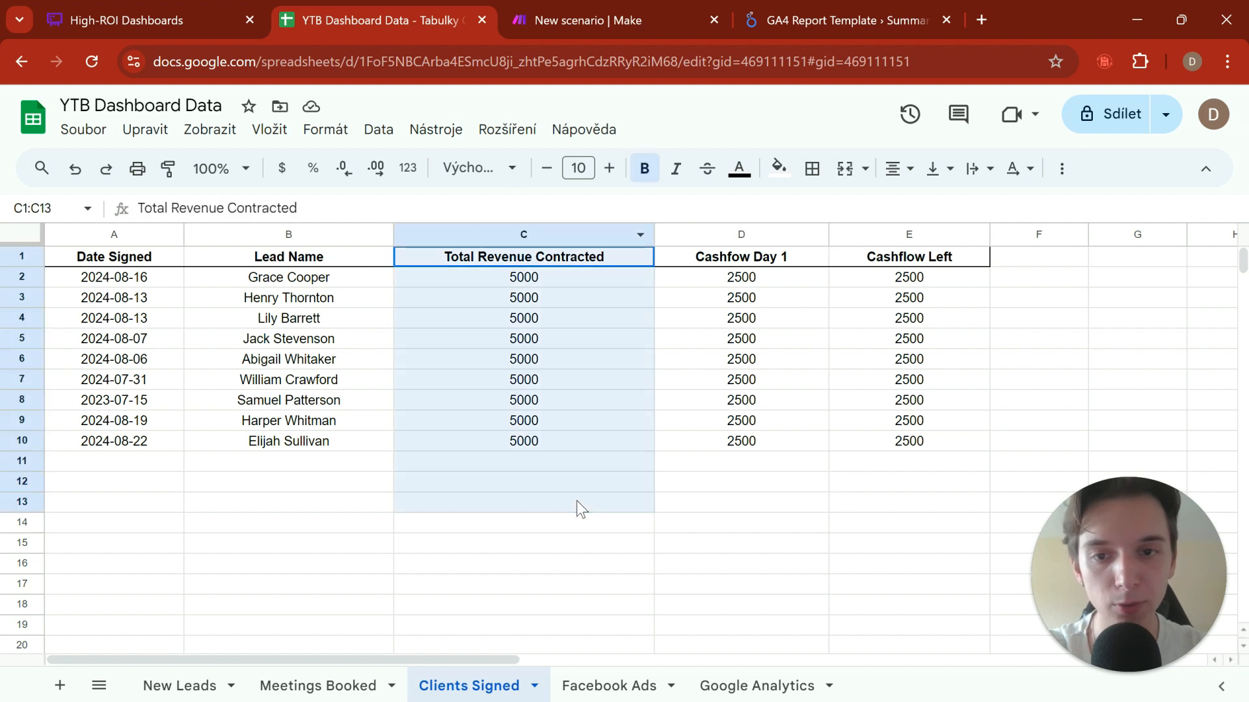
left_click(558, 322)
left_click_drag(524, 259, 545, 455)
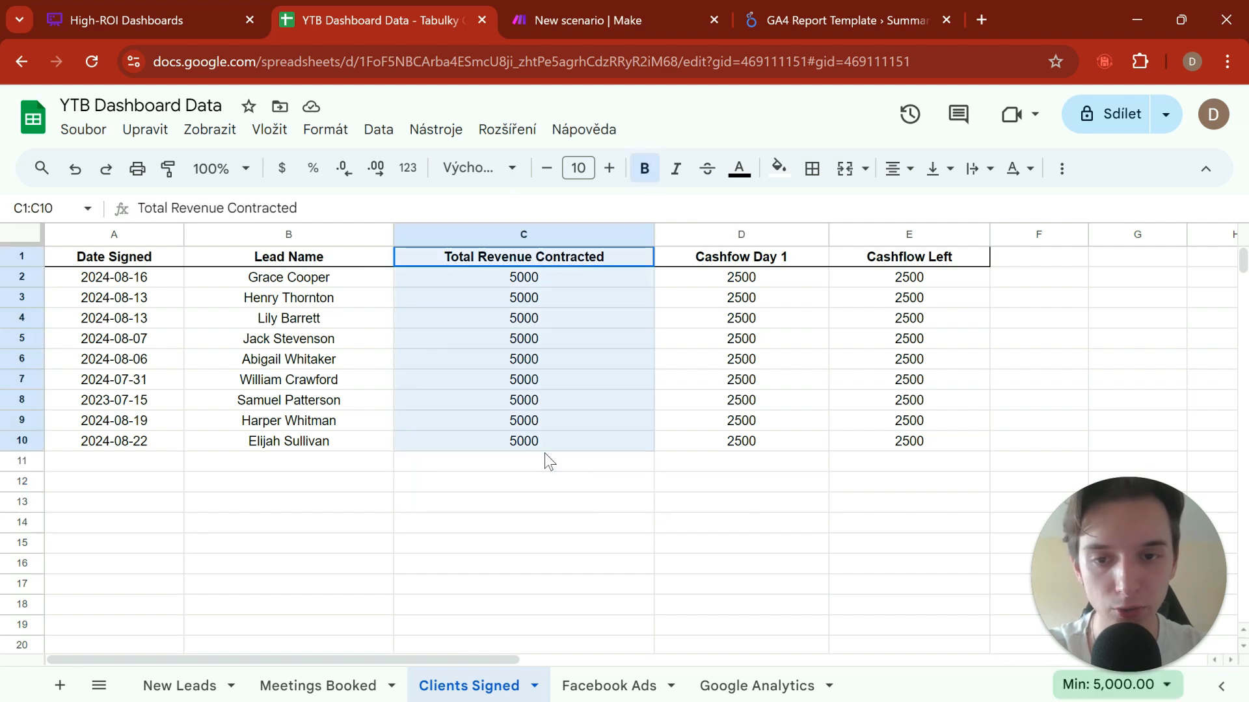
left_click(812, 532)
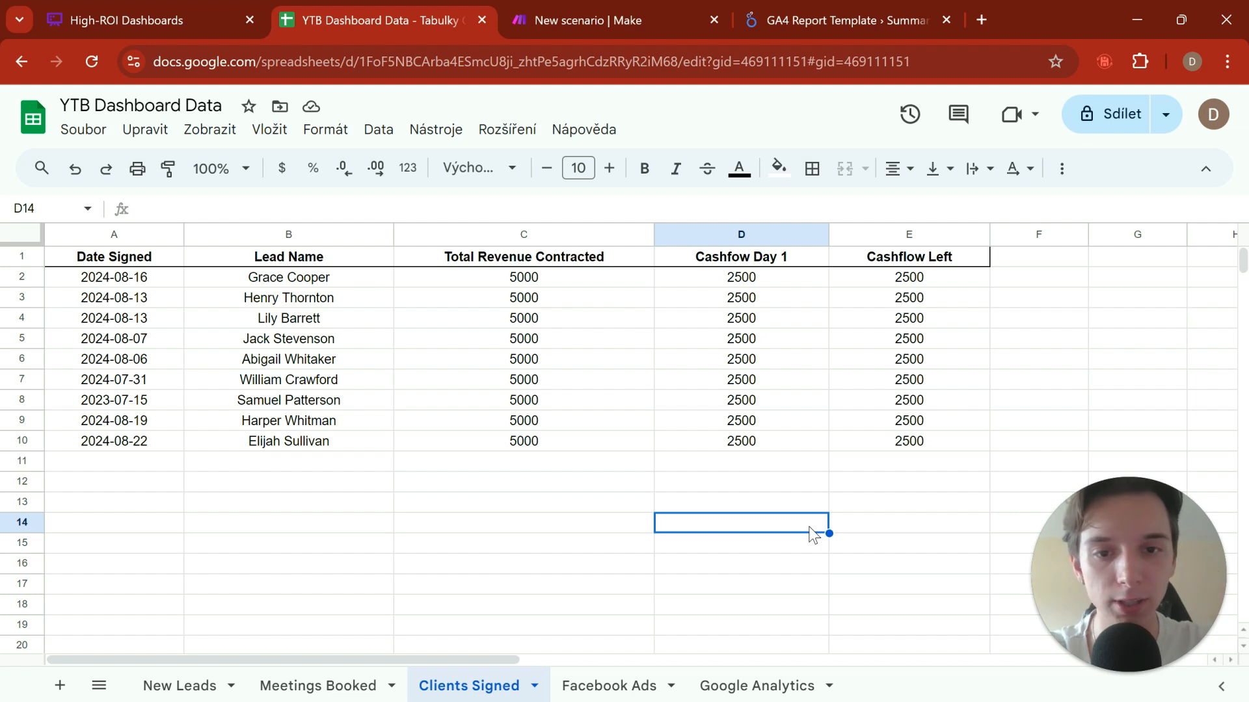
Step: Correct the header in cell D1 of the Clients Signed sheet to "Cashflow Day 1"
left_click(733, 259)
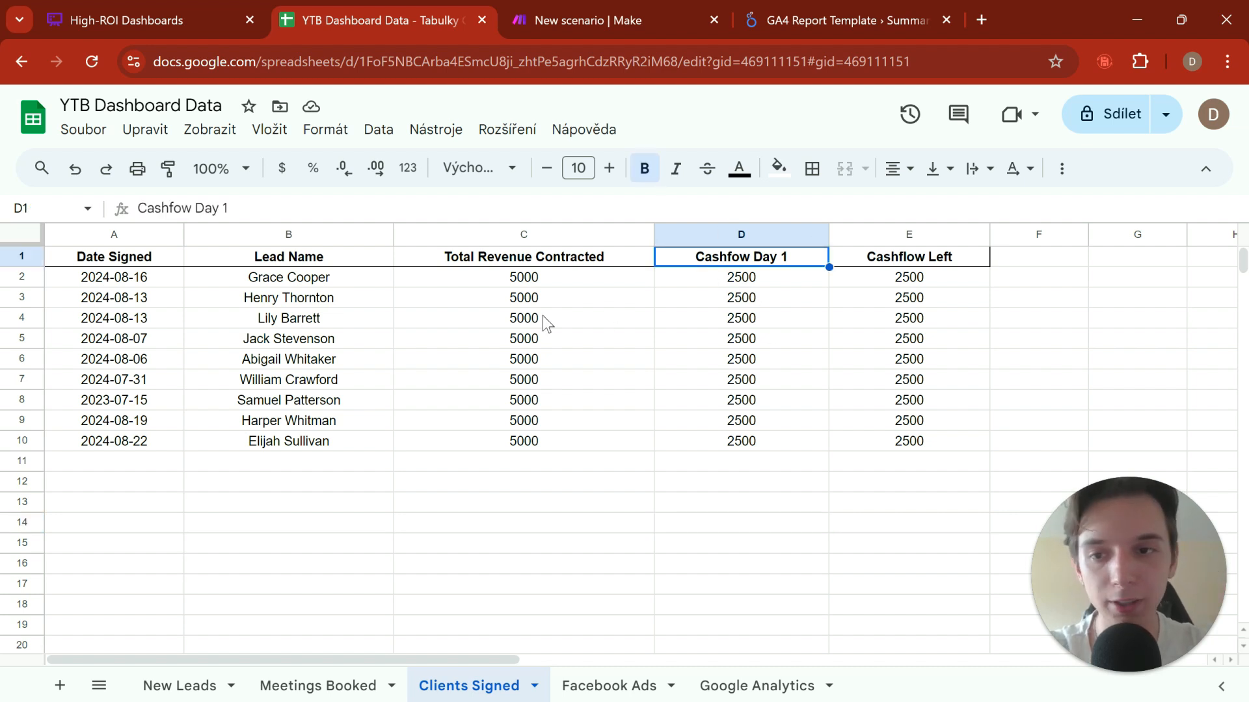
left_click(170, 208)
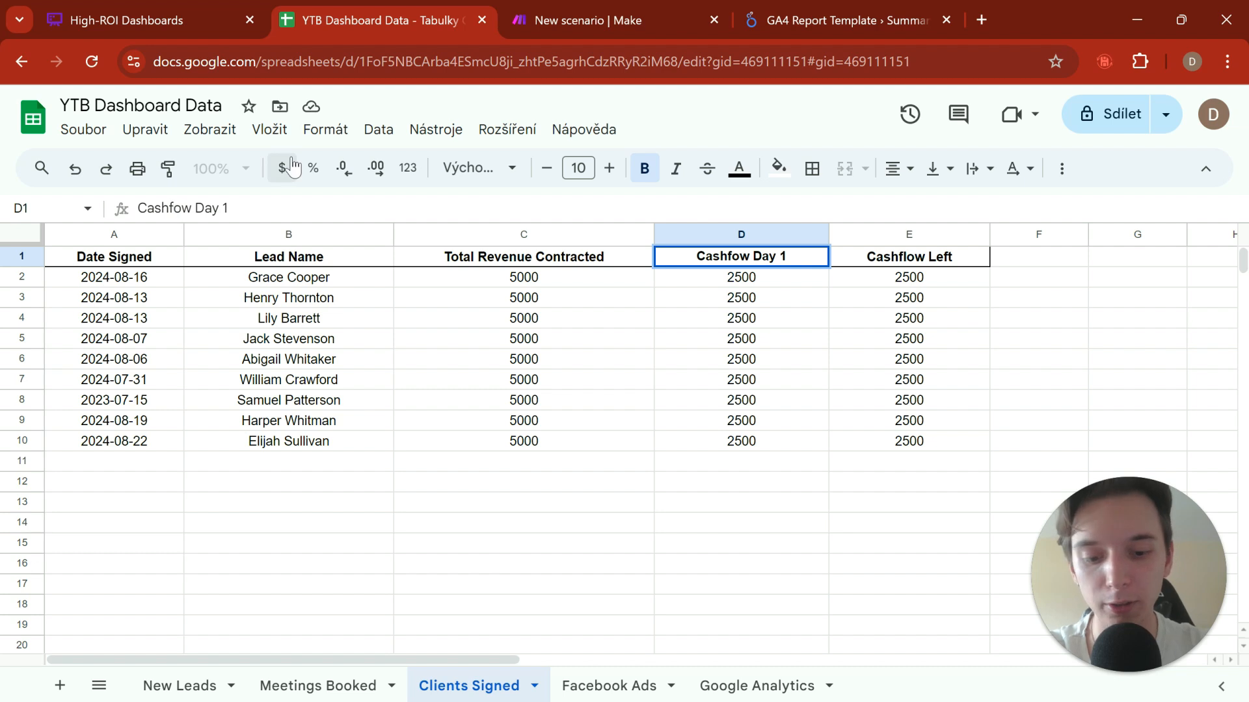
type("l")
key("Return")
left_click(672, 421)
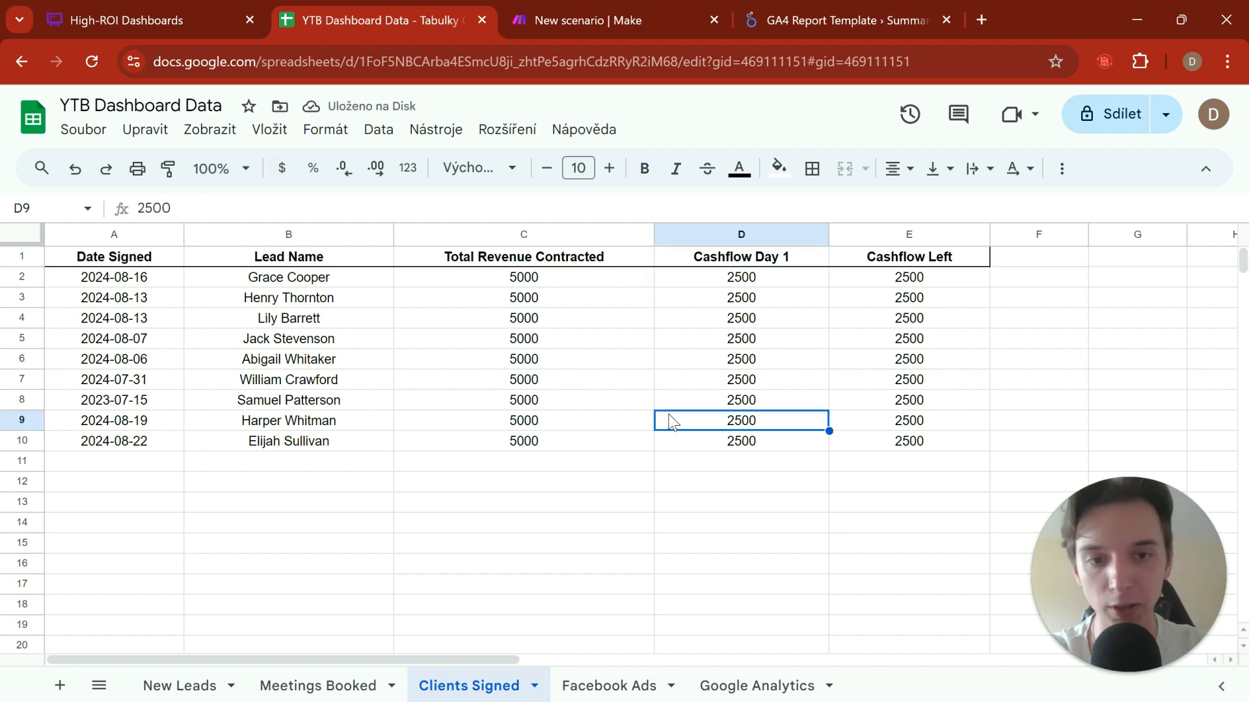
Step: Review the Cashflow Left column and the lead, revenue and Cashflow Day 1 records in the Clients Signed sheet
left_click_drag(934, 260, 928, 461)
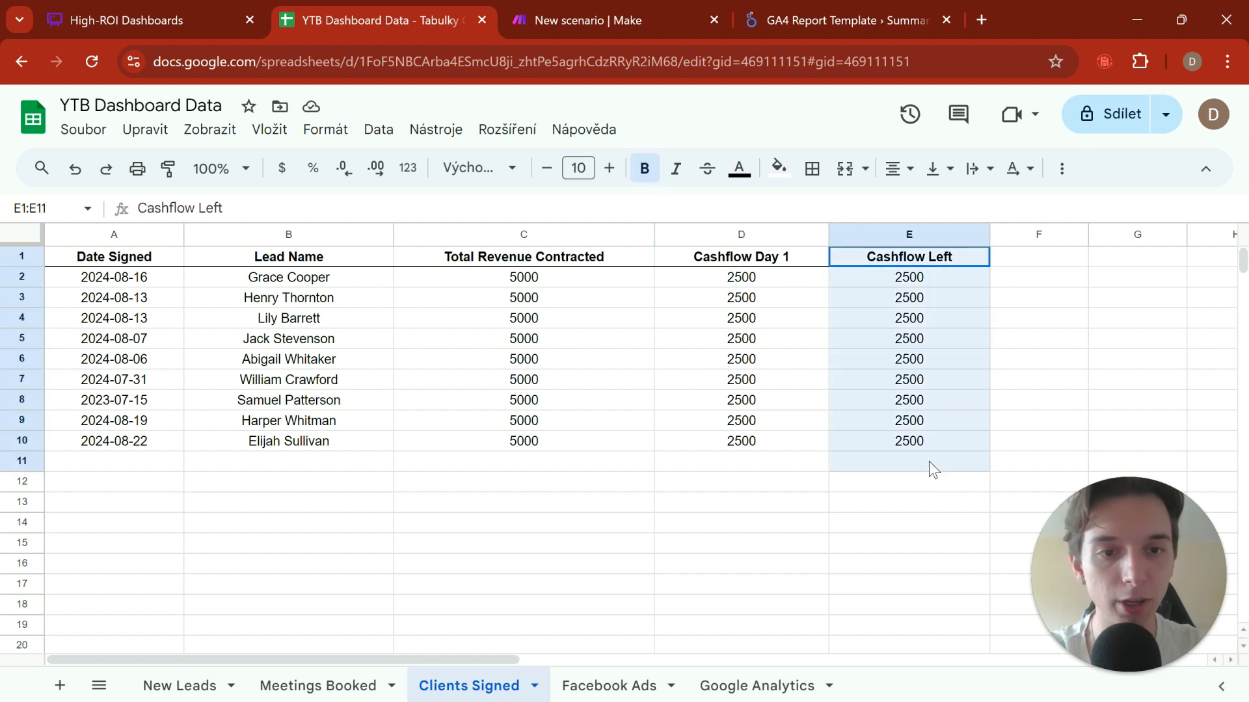
left_click(788, 553)
left_click_drag(911, 257, 865, 488)
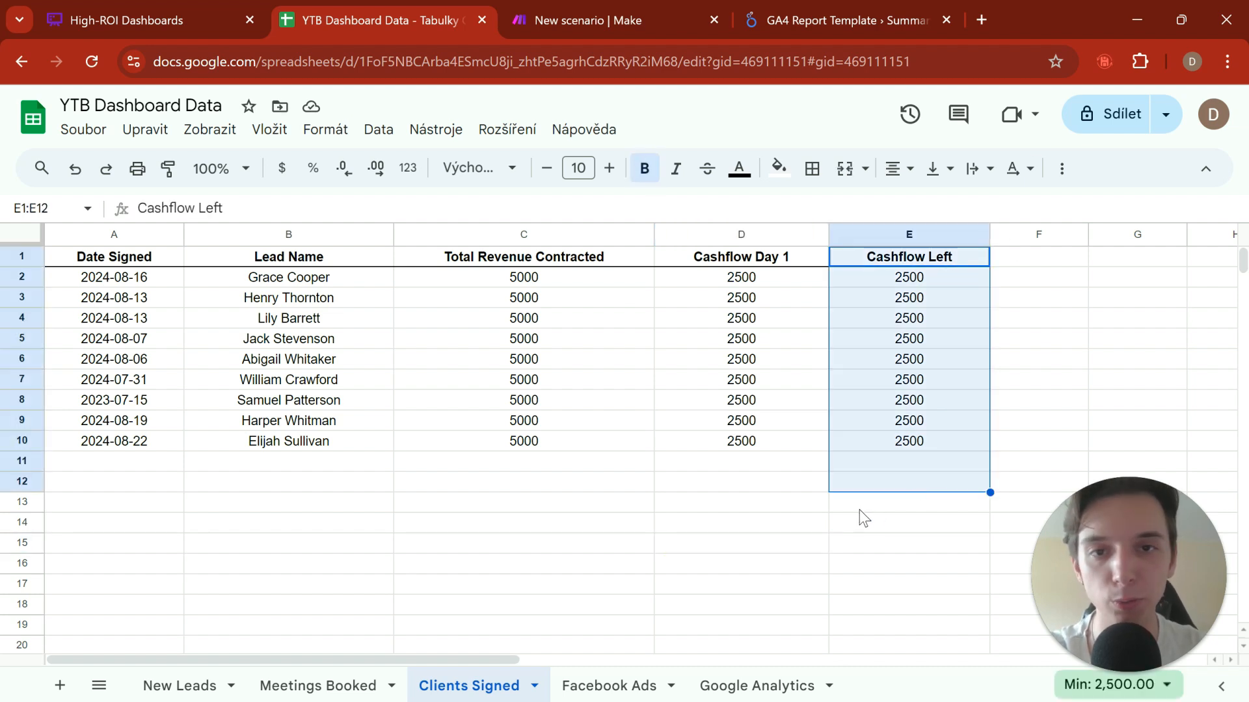
left_click(727, 488)
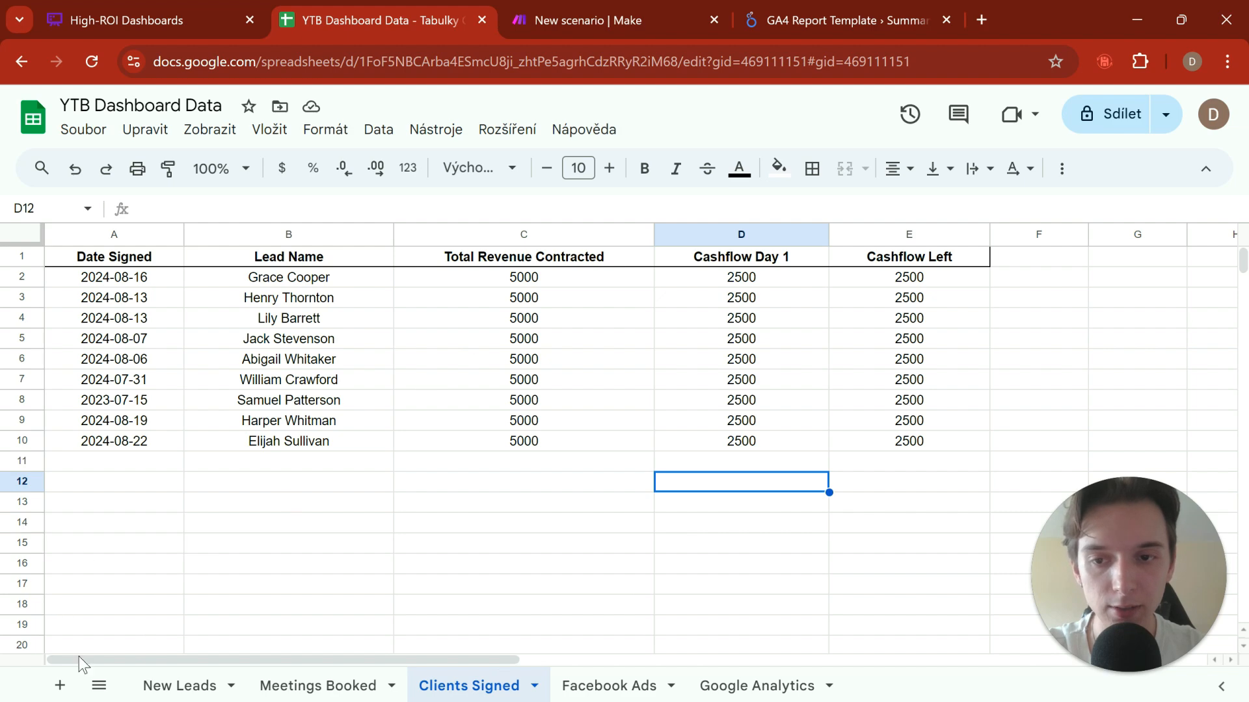
left_click_drag(329, 280, 717, 362)
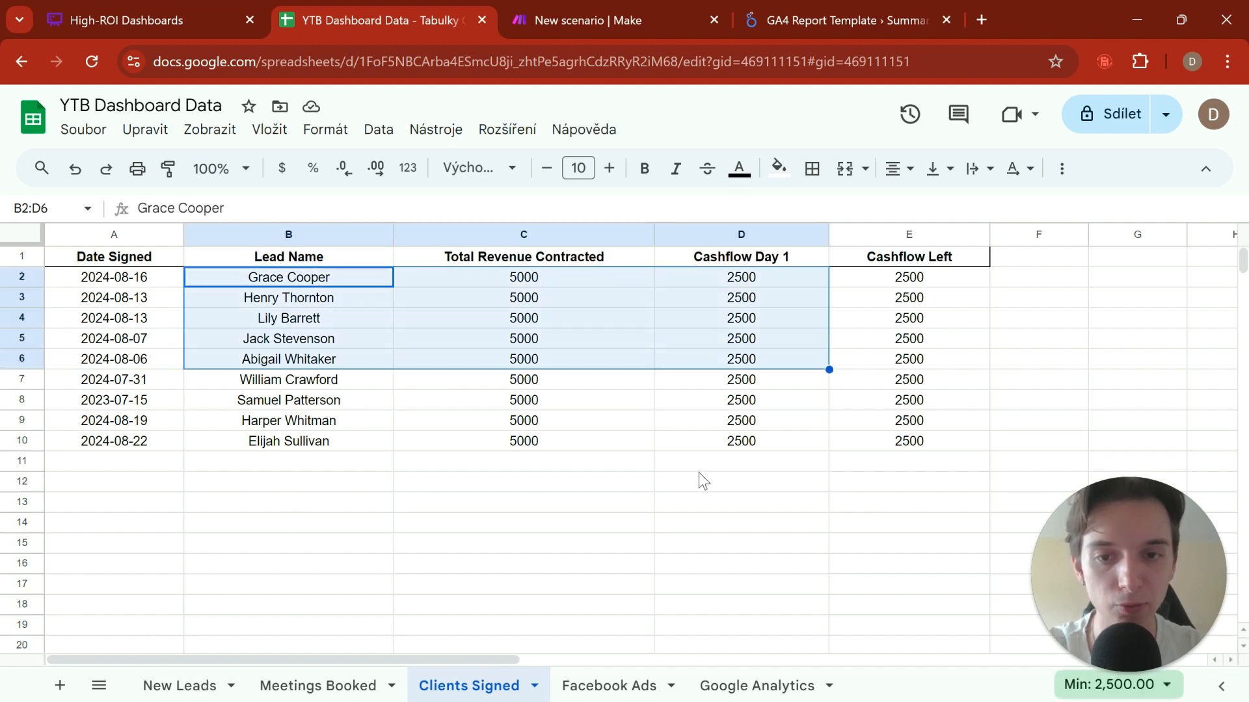
left_click(689, 479)
Step: Open the Facebook Ads sheet and review its Date, Amount Spent, Impressions and Clicks columns
left_click(609, 684)
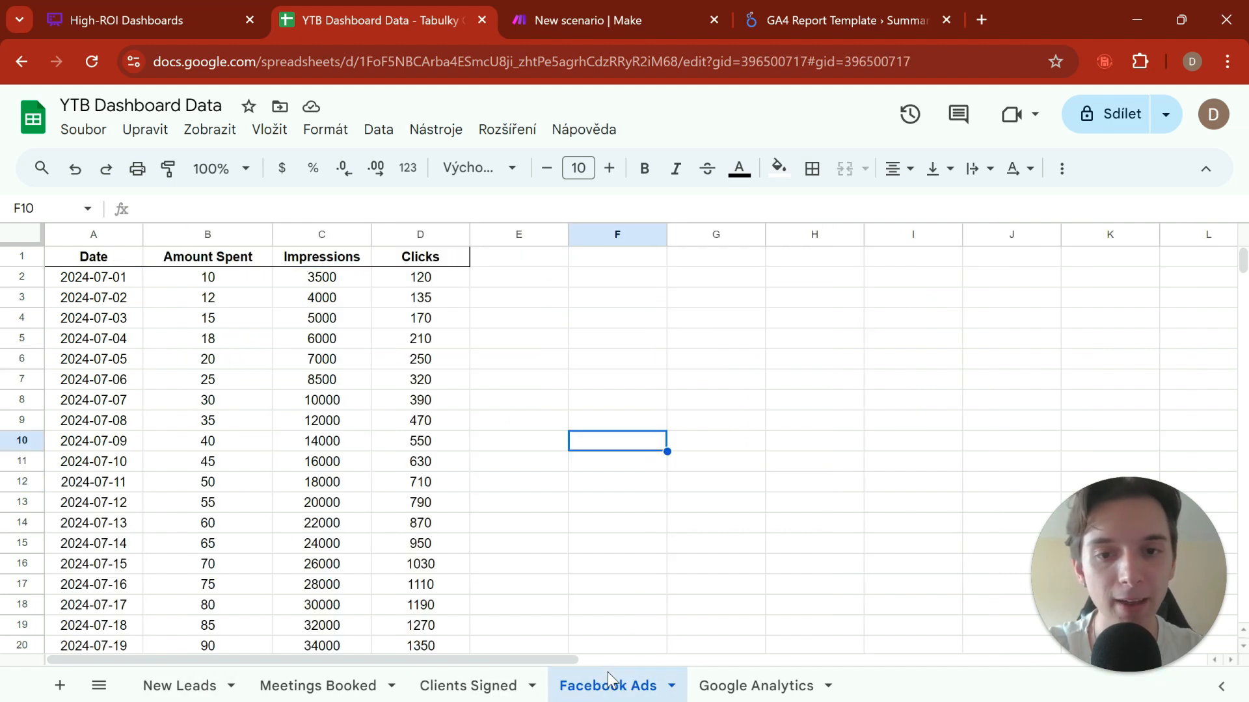
left_click(571, 319)
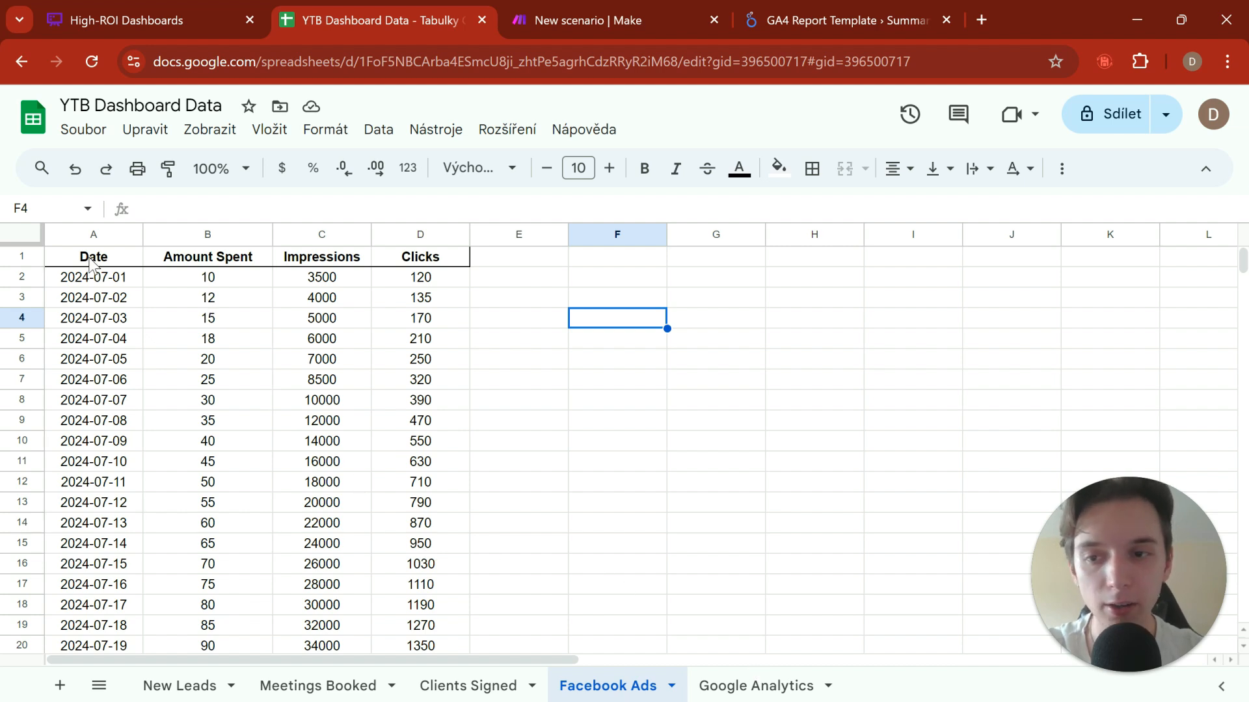
left_click_drag(91, 263, 389, 421)
left_click(553, 407)
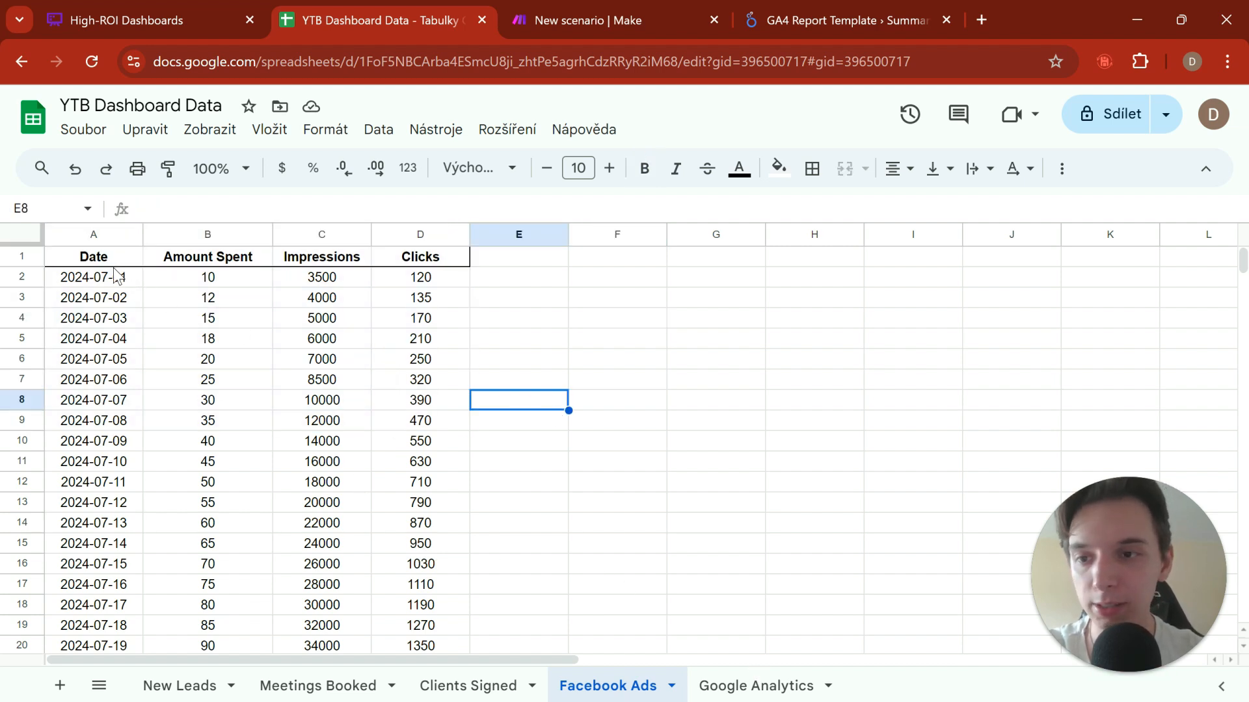
left_click_drag(110, 259, 217, 260)
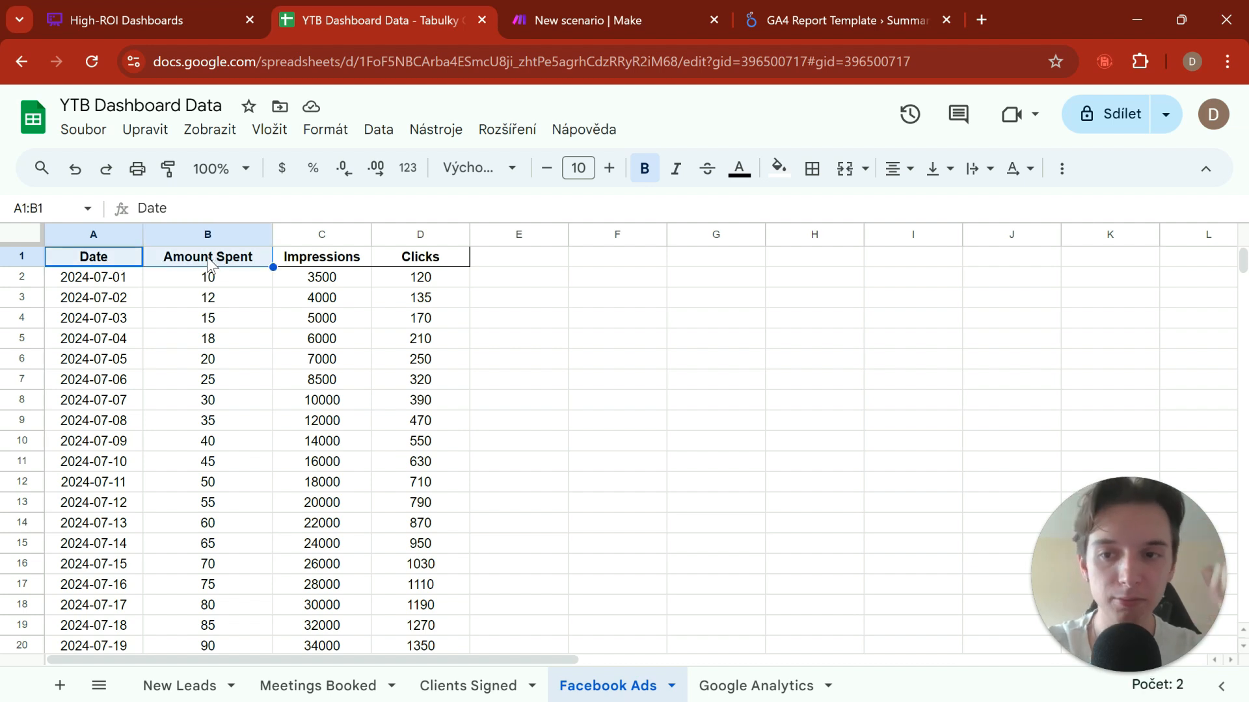
left_click(320, 264)
left_click(419, 263)
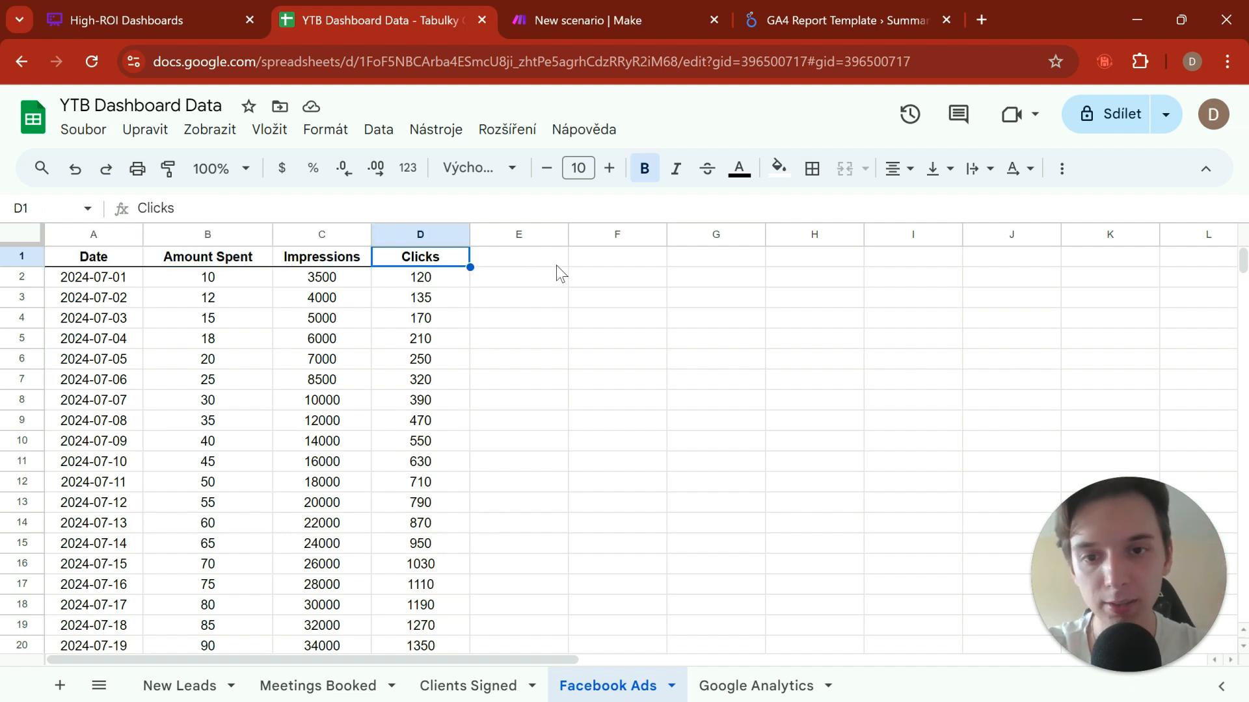
Step: Examine the empty columns beside the Facebook Ads data and recheck the Clicks and Amount Spent columns
left_click_drag(556, 267, 730, 518)
left_click(619, 448)
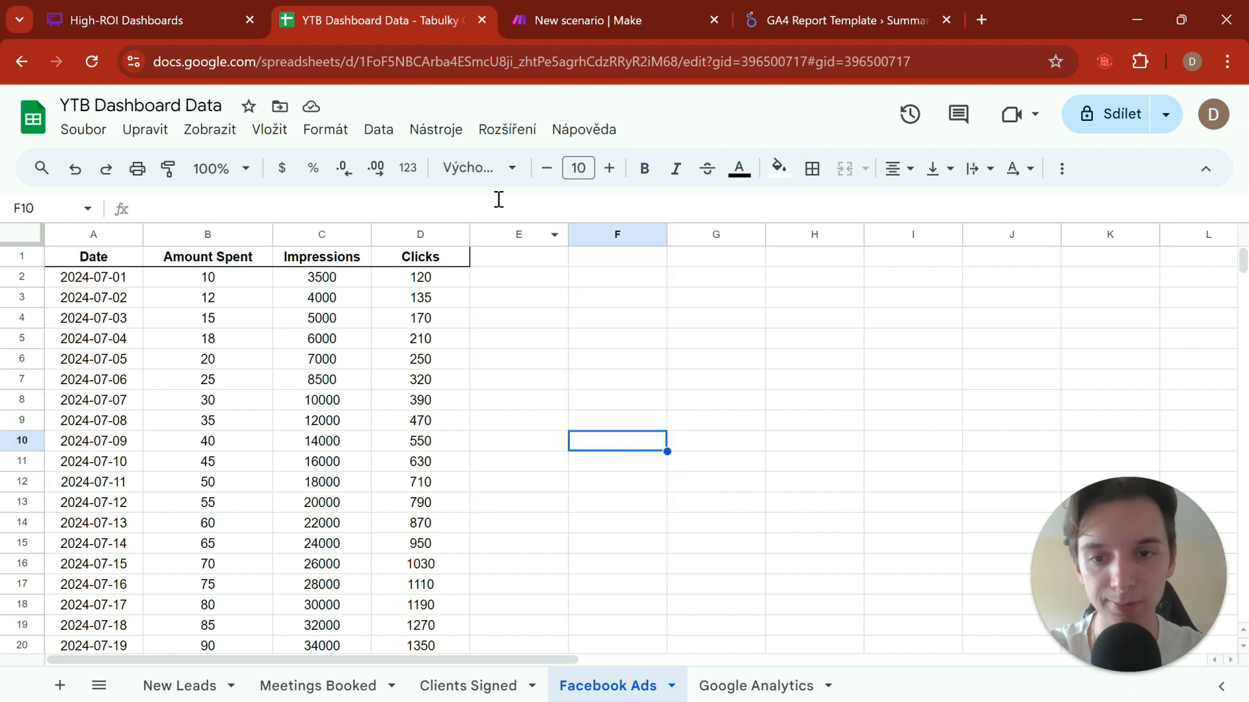
left_click(426, 263)
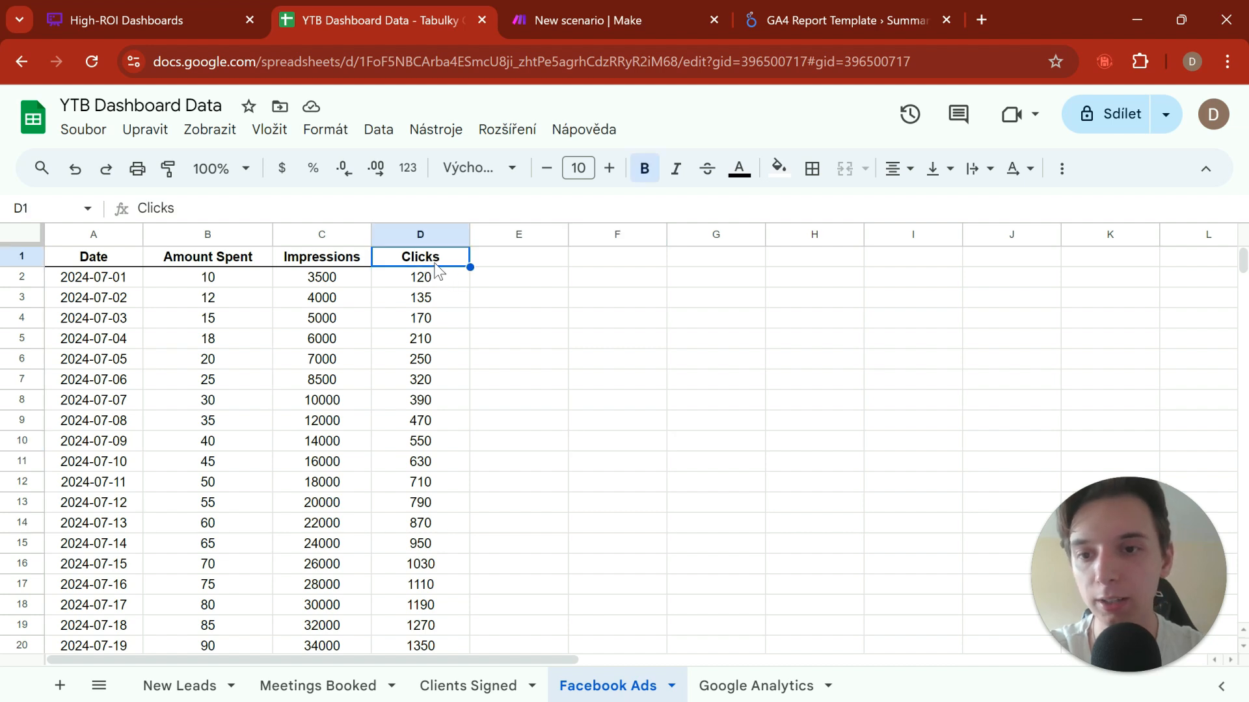
left_click(434, 297)
left_click_drag(223, 262, 234, 348)
left_click(634, 351)
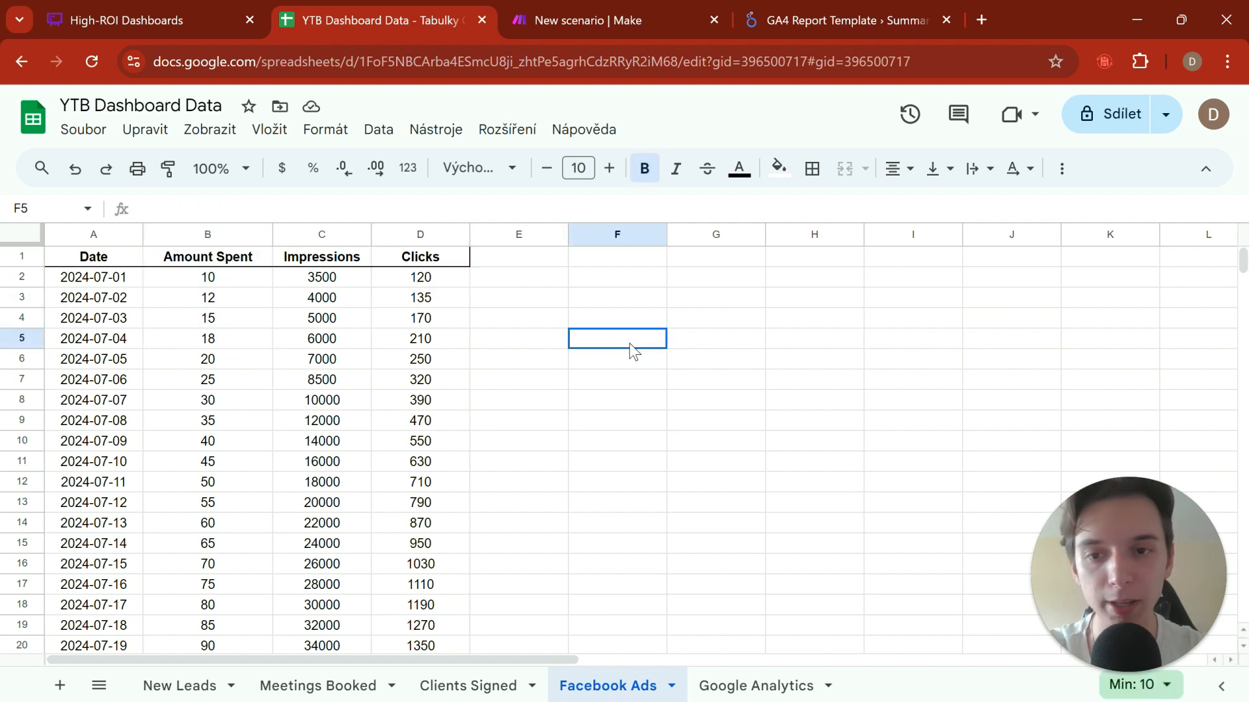
left_click(534, 260)
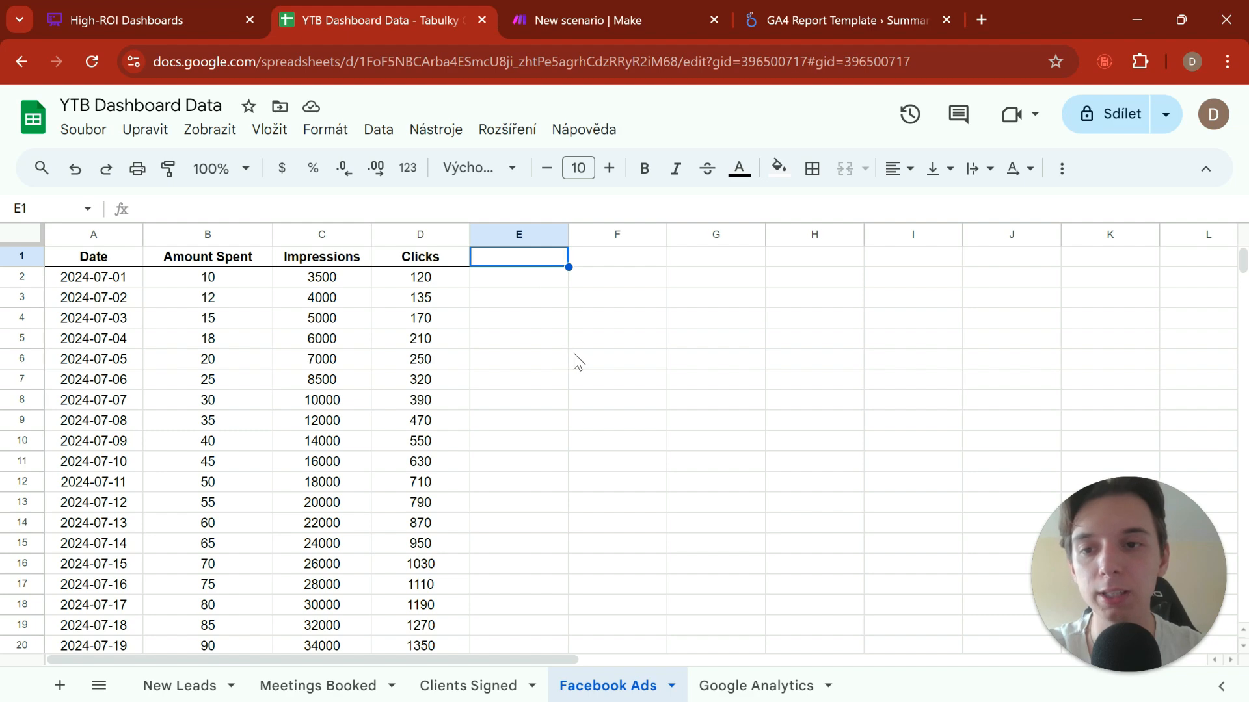
left_click(572, 332)
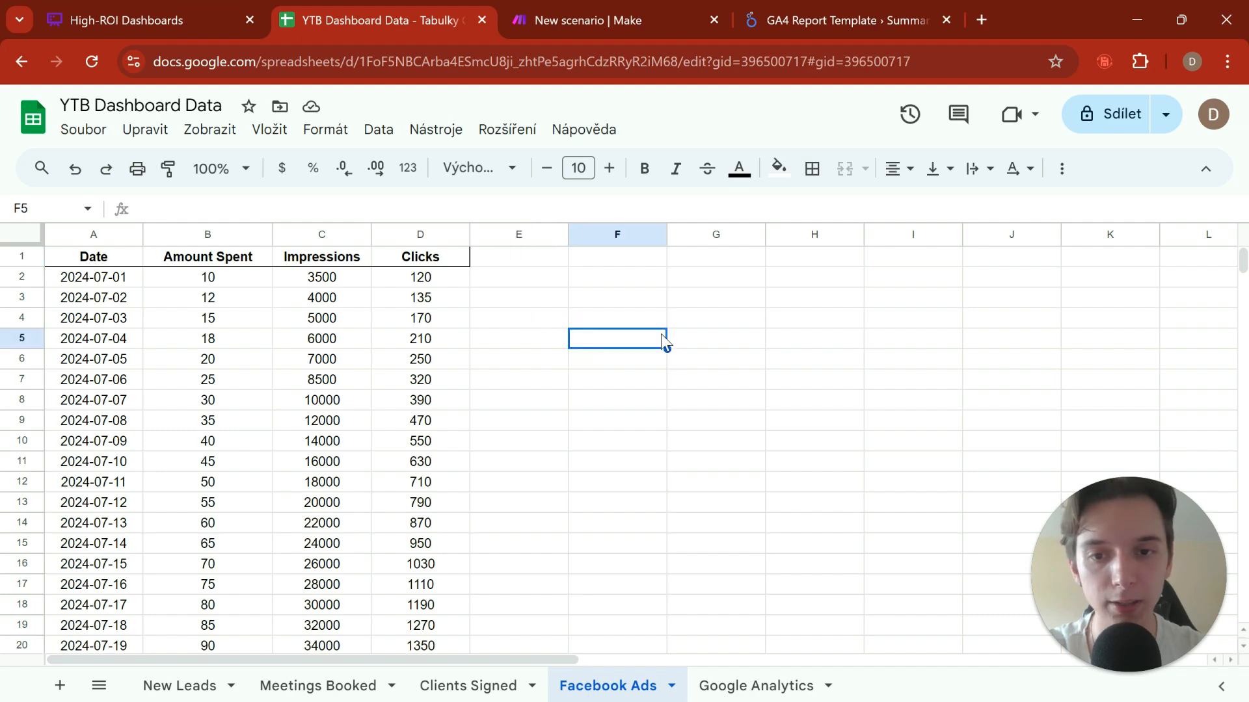
Step: Open the Google Analytics sheet and review its Date, Sessions and New Users columns from the first row
left_click(779, 687)
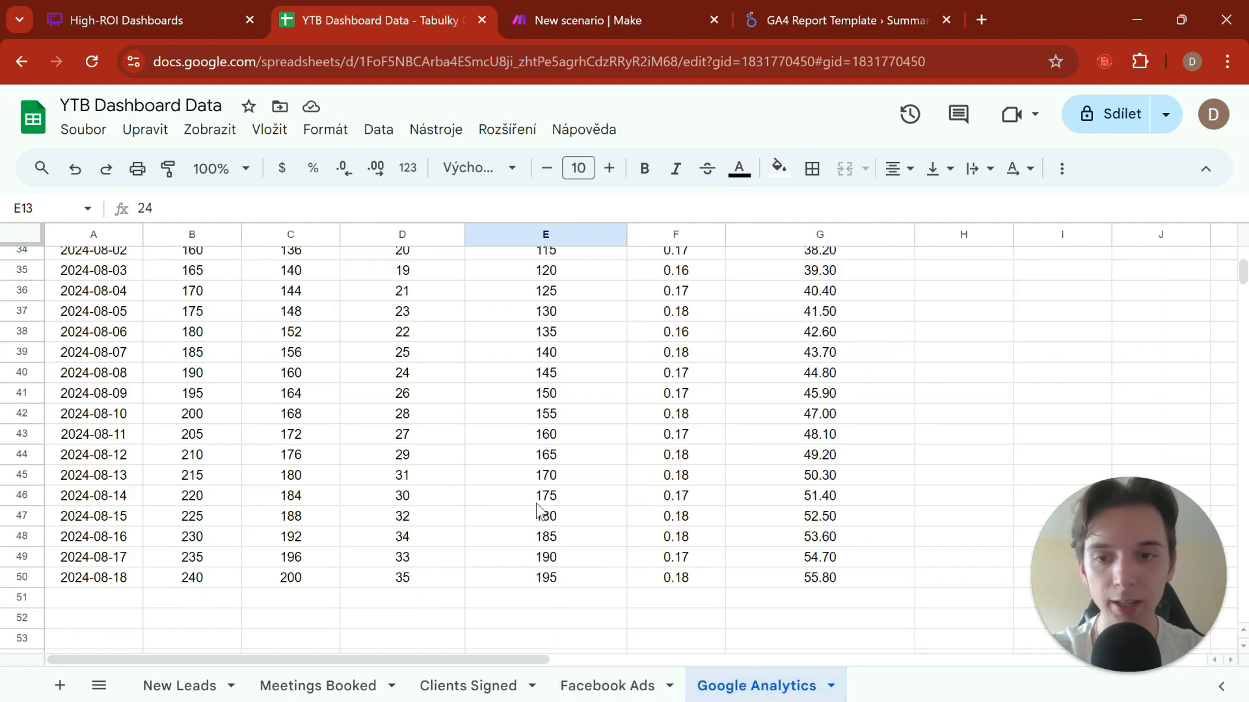
scroll(354, 362, "up", 10)
left_click(228, 344)
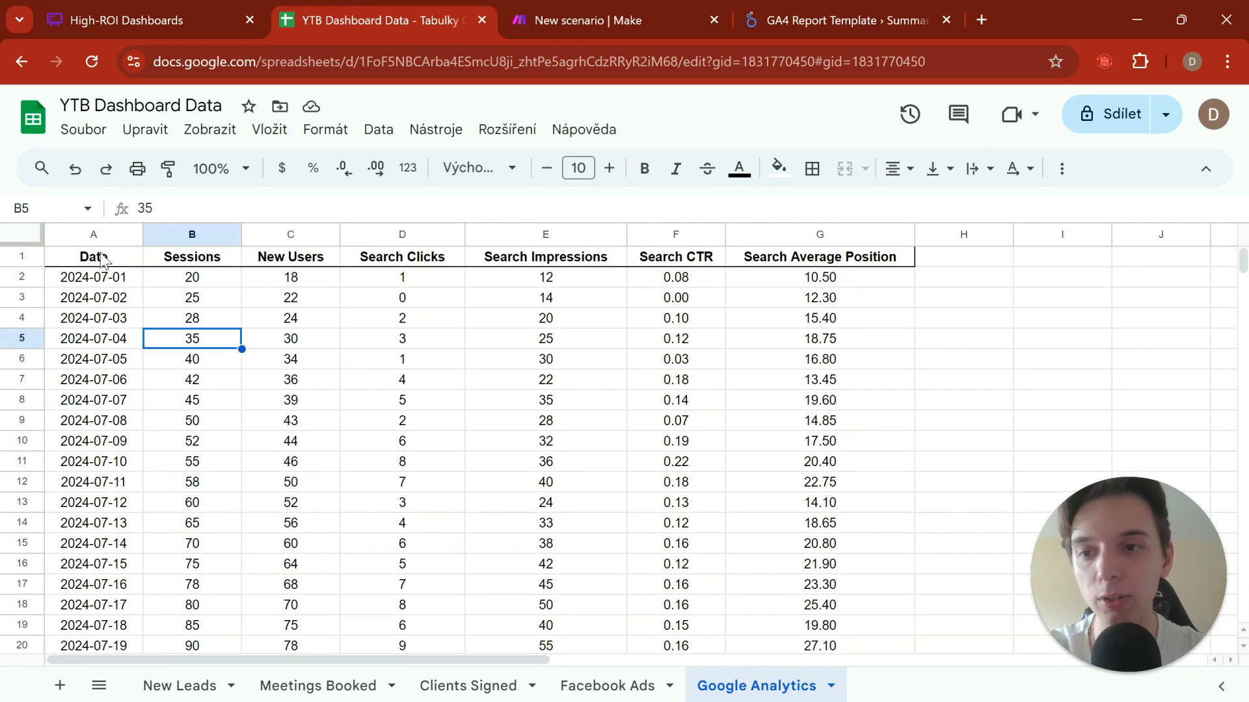
left_click_drag(102, 258, 156, 527)
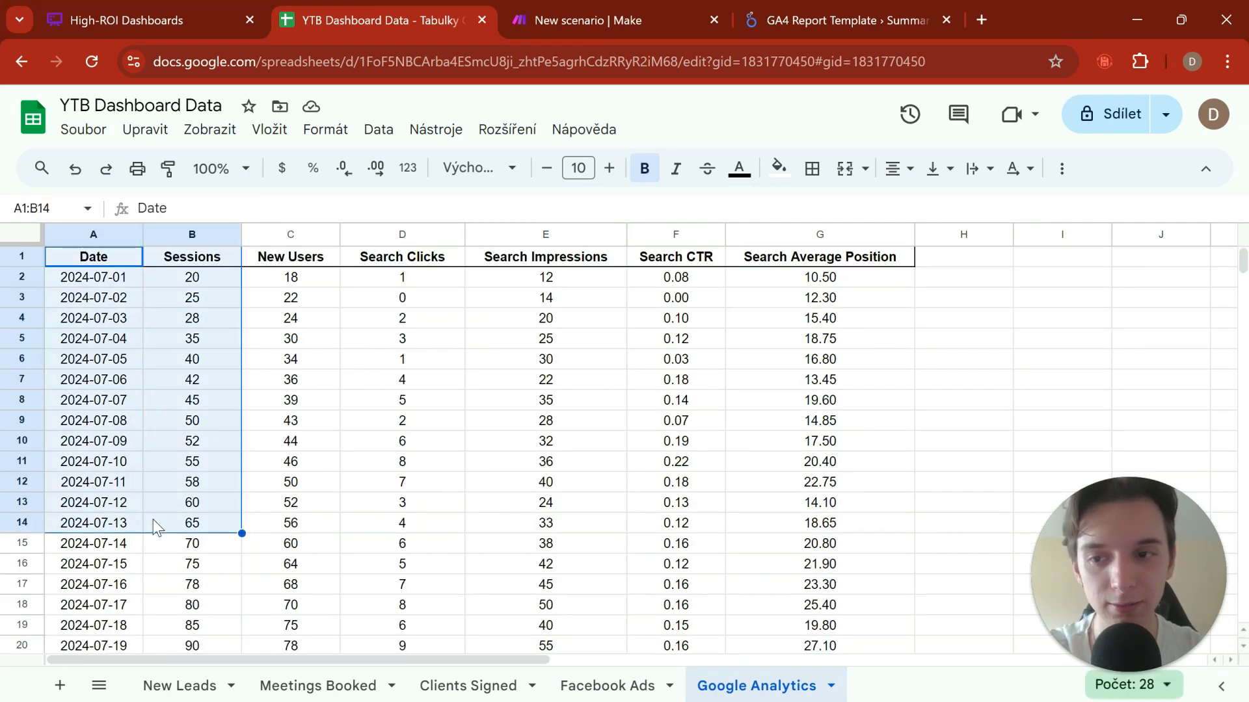
left_click(133, 361)
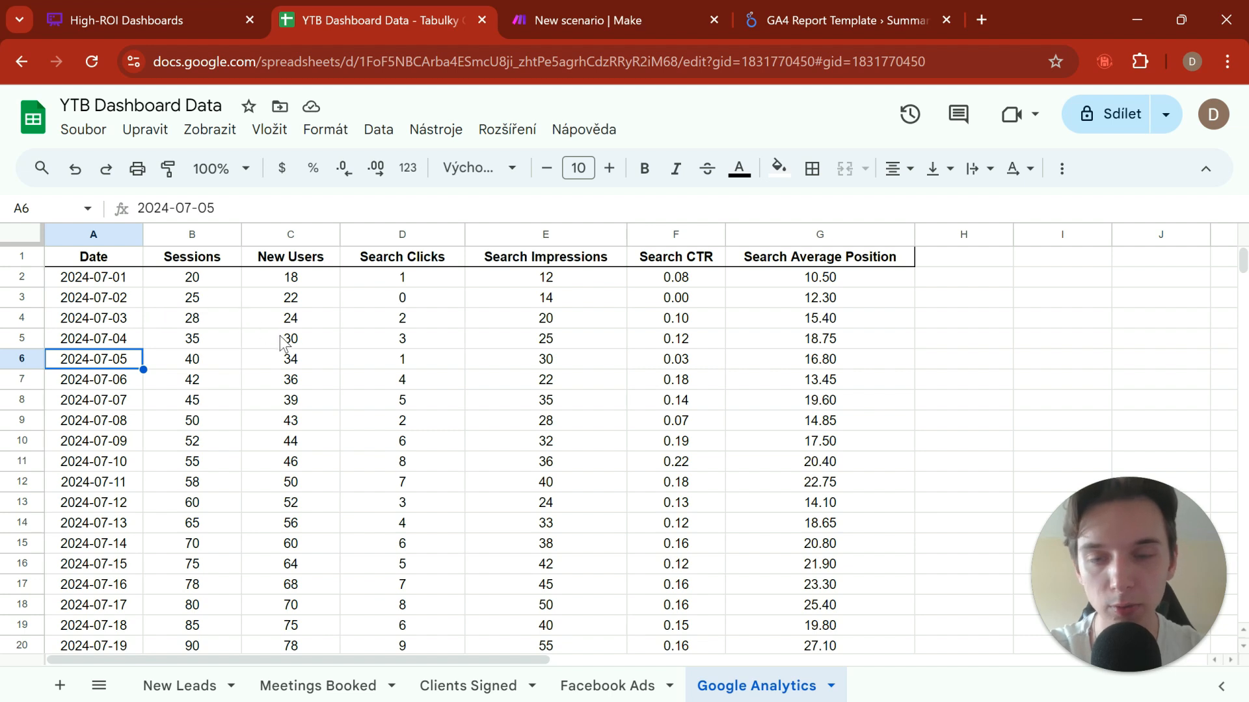
left_click_drag(107, 258, 120, 333)
left_click(128, 283)
left_click(227, 282)
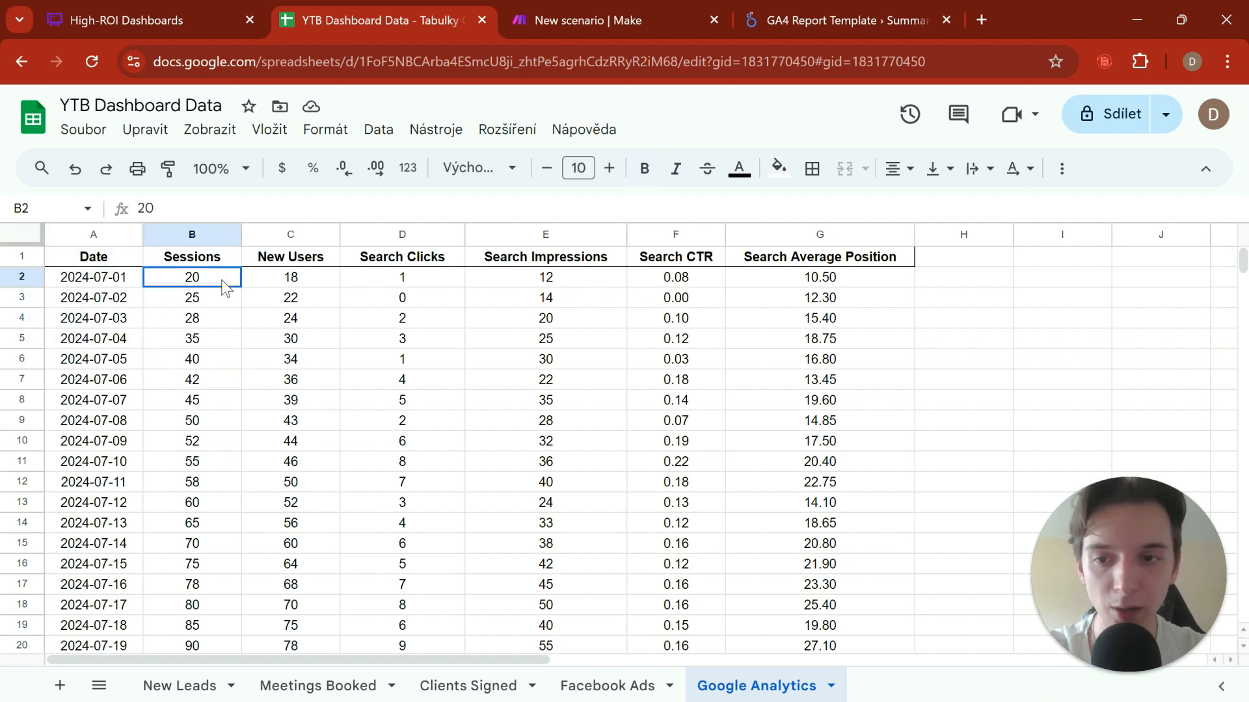
left_click(296, 284)
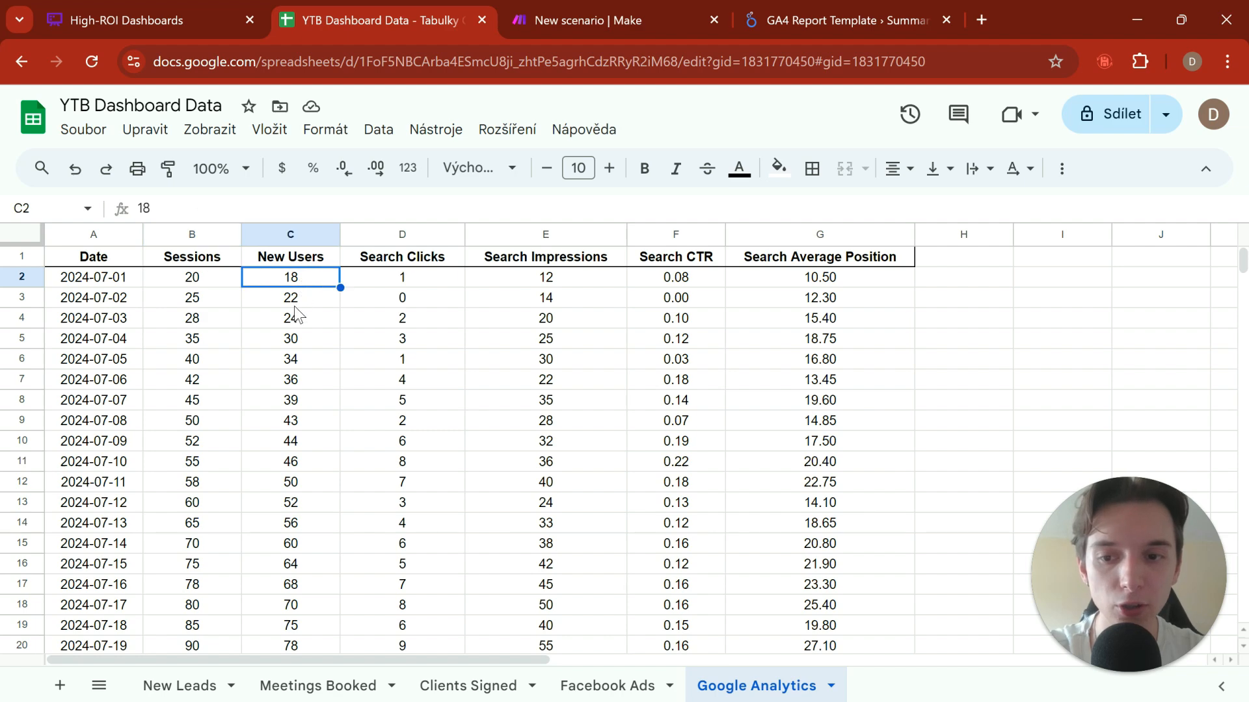
Step: Compare the Search Clicks, Search Impressions and Search CTR values in the Google Analytics sheet
left_click(424, 283)
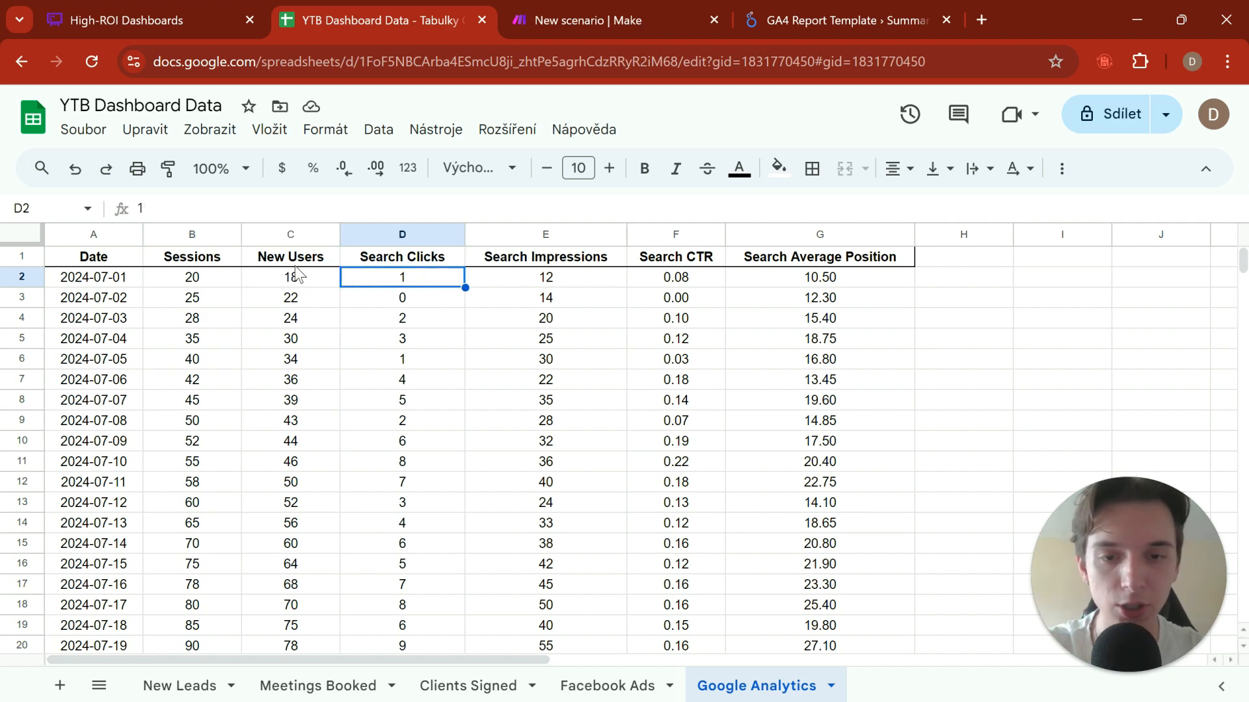
left_click(415, 361)
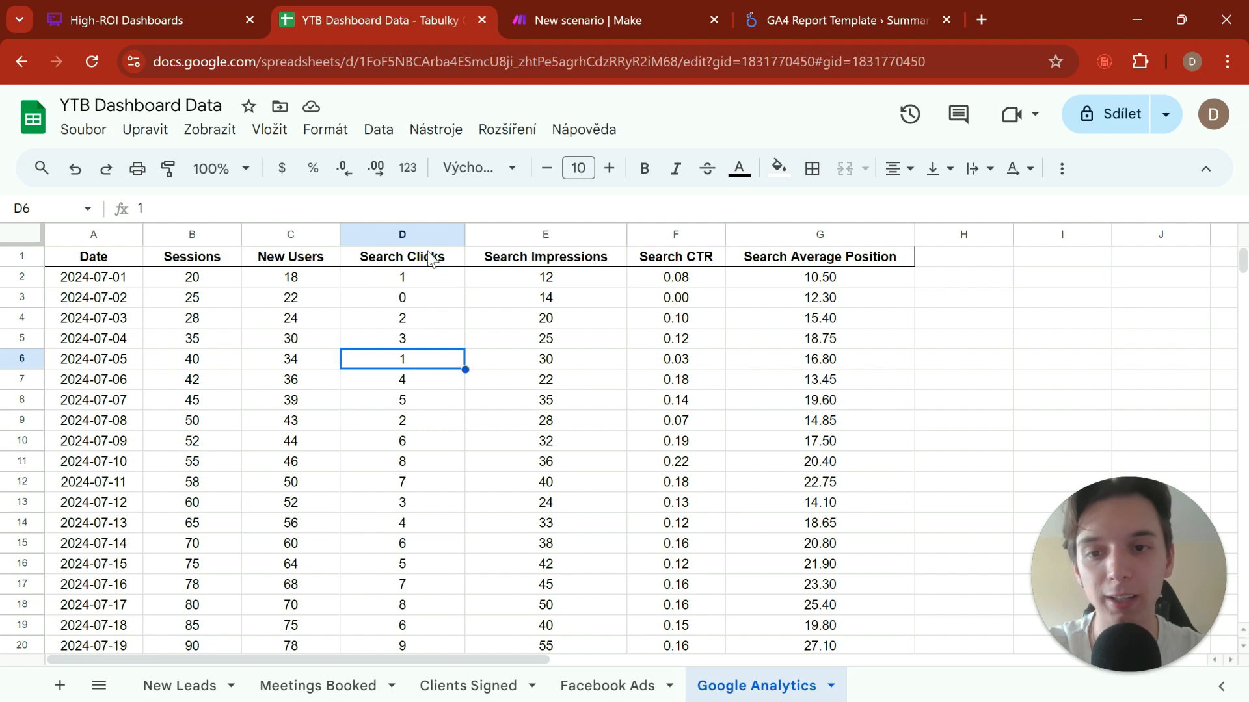
left_click_drag(413, 260, 594, 514)
left_click(617, 398)
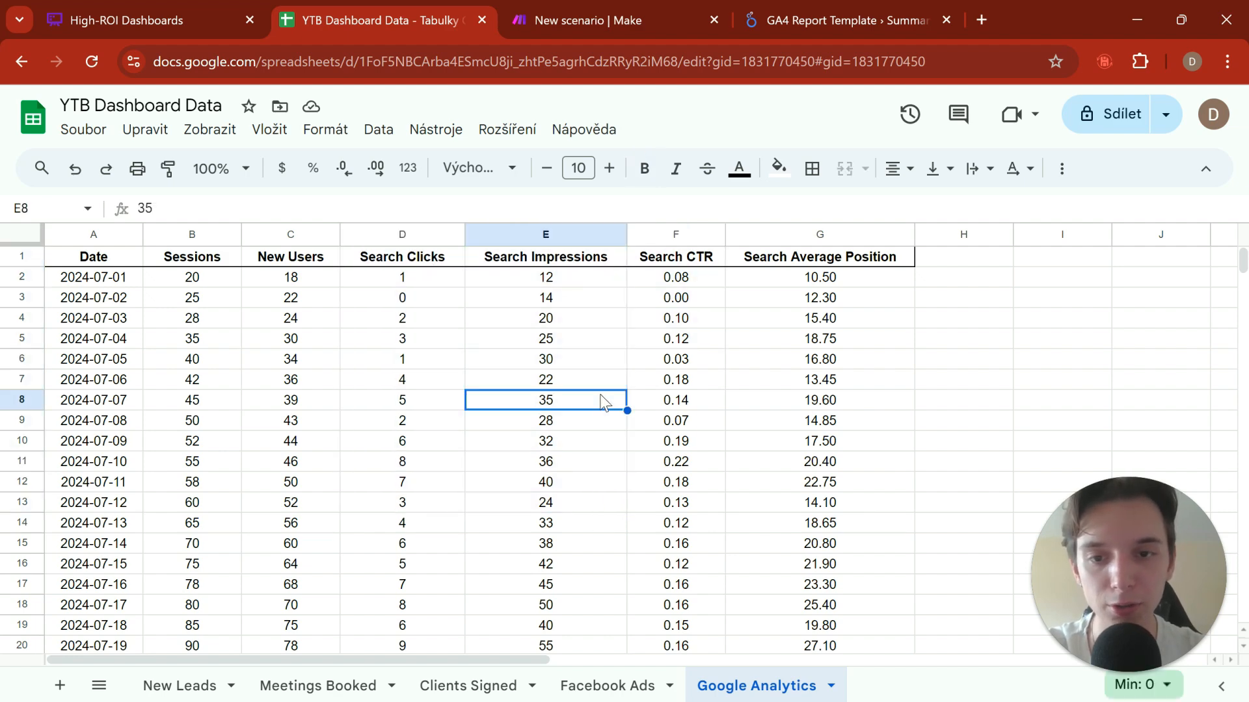
left_click_drag(402, 259, 487, 301)
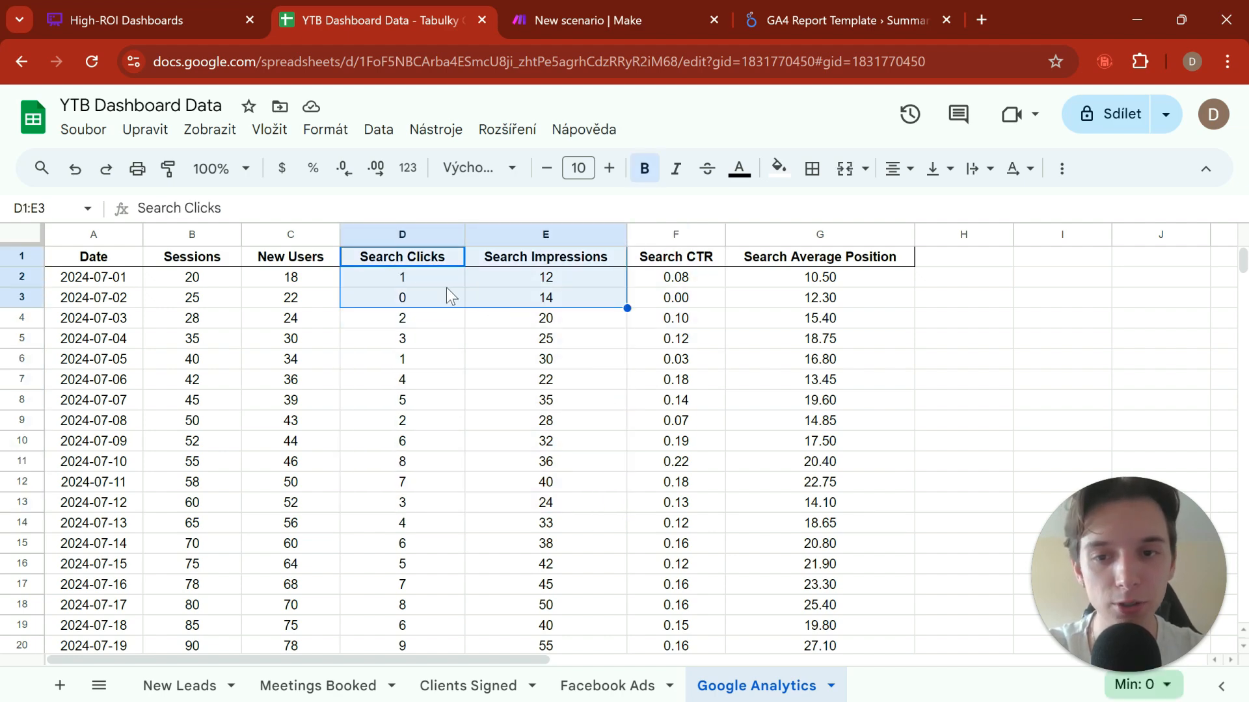
left_click(435, 282)
left_click(548, 278)
left_click(425, 284)
left_click(530, 303)
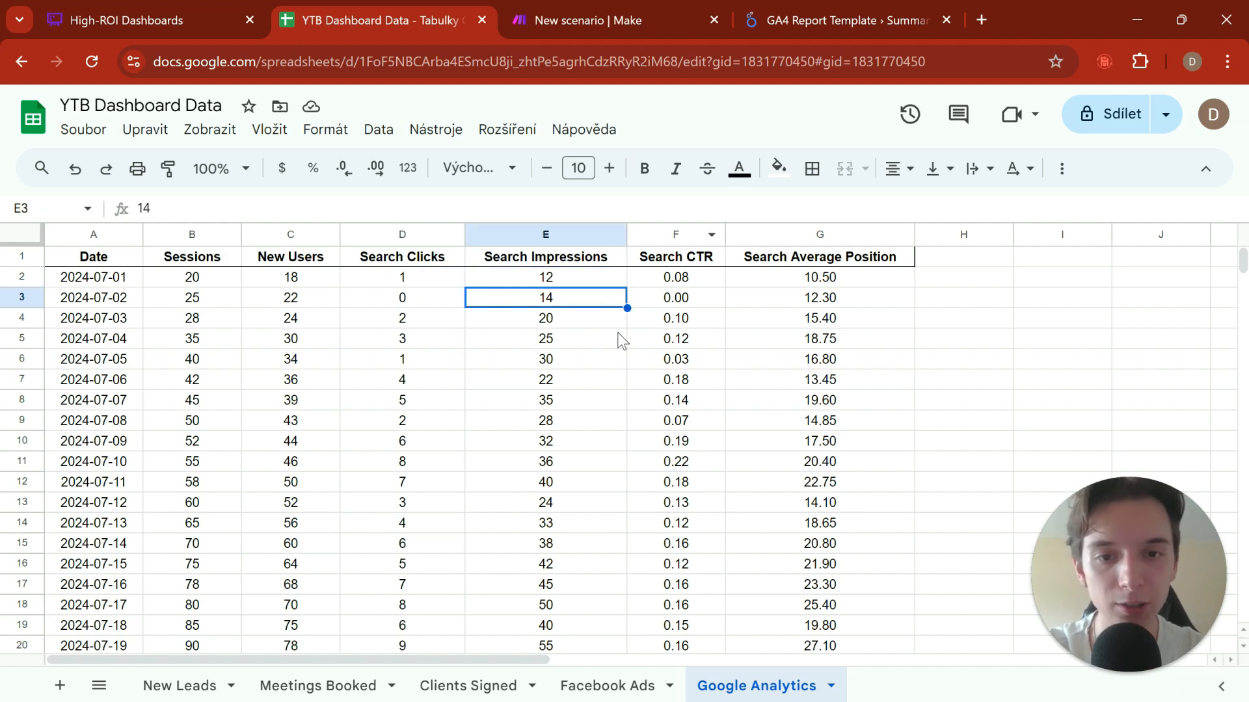
left_click(694, 283)
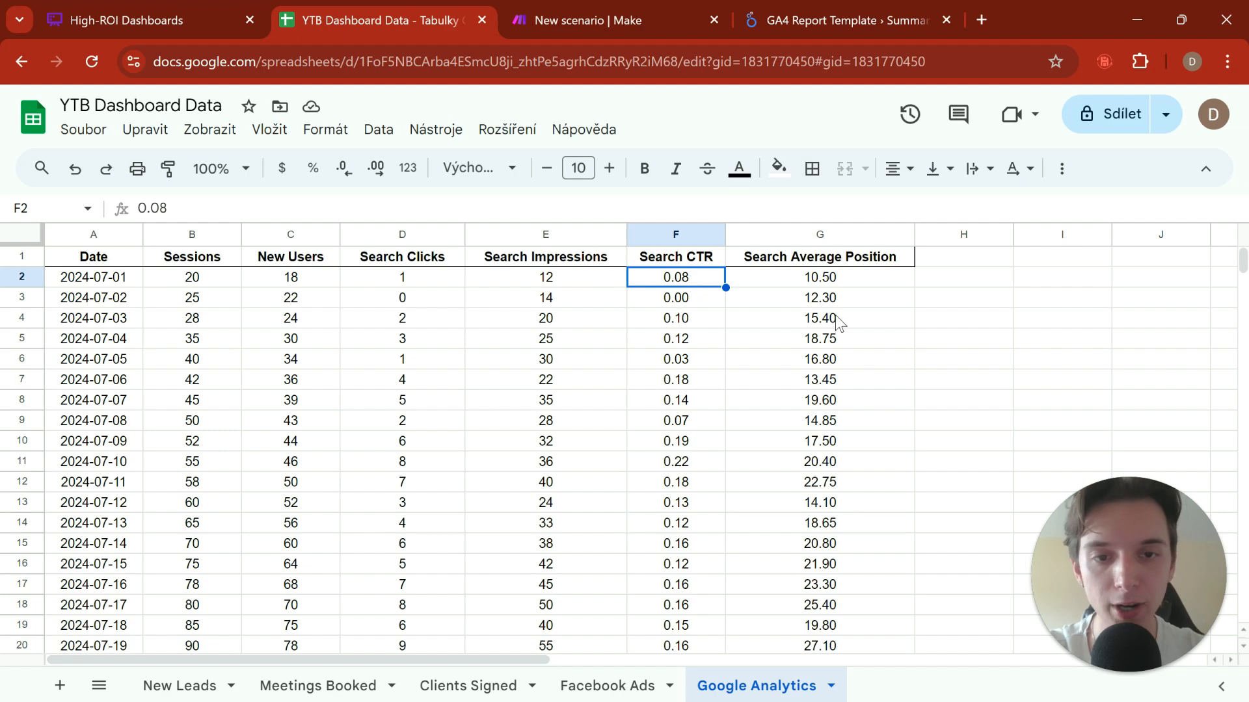
Step: Examine the Search Average Position column and look through the daily rows of the Google Analytics sheet
left_click_drag(845, 297, 849, 585)
left_click(1044, 377)
scroll(1044, 377, "down", 6)
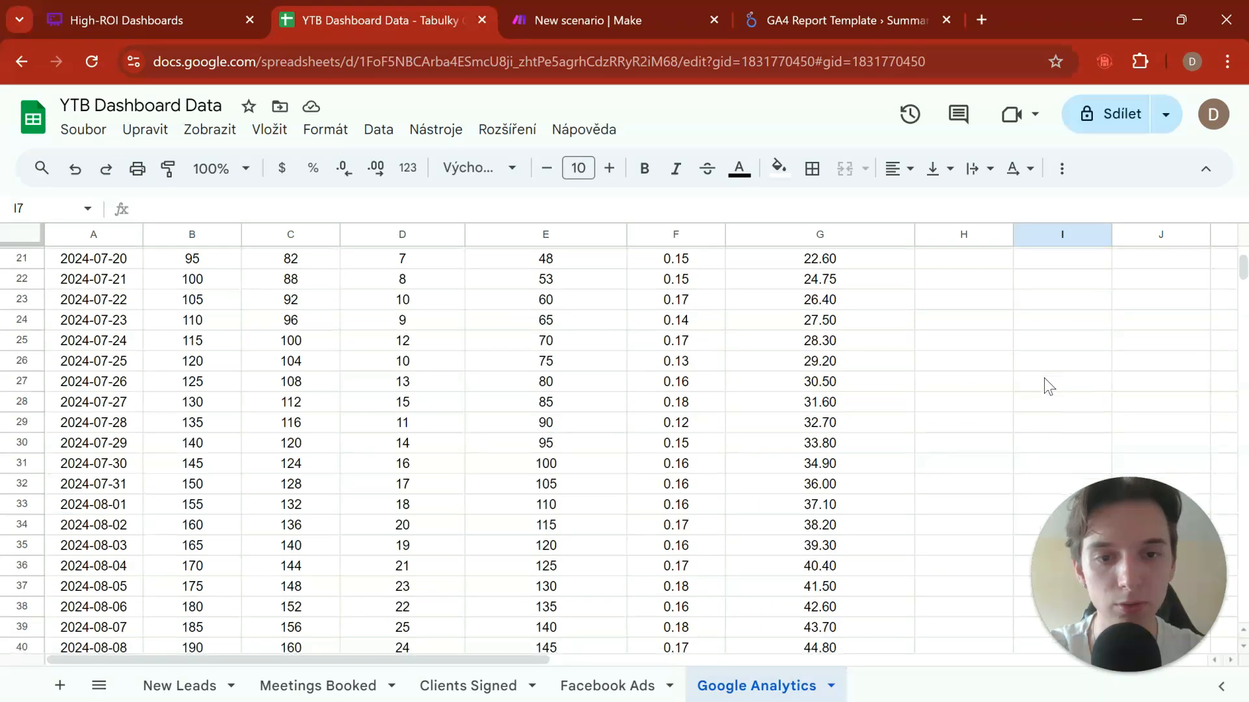
scroll(925, 377, "up", 6)
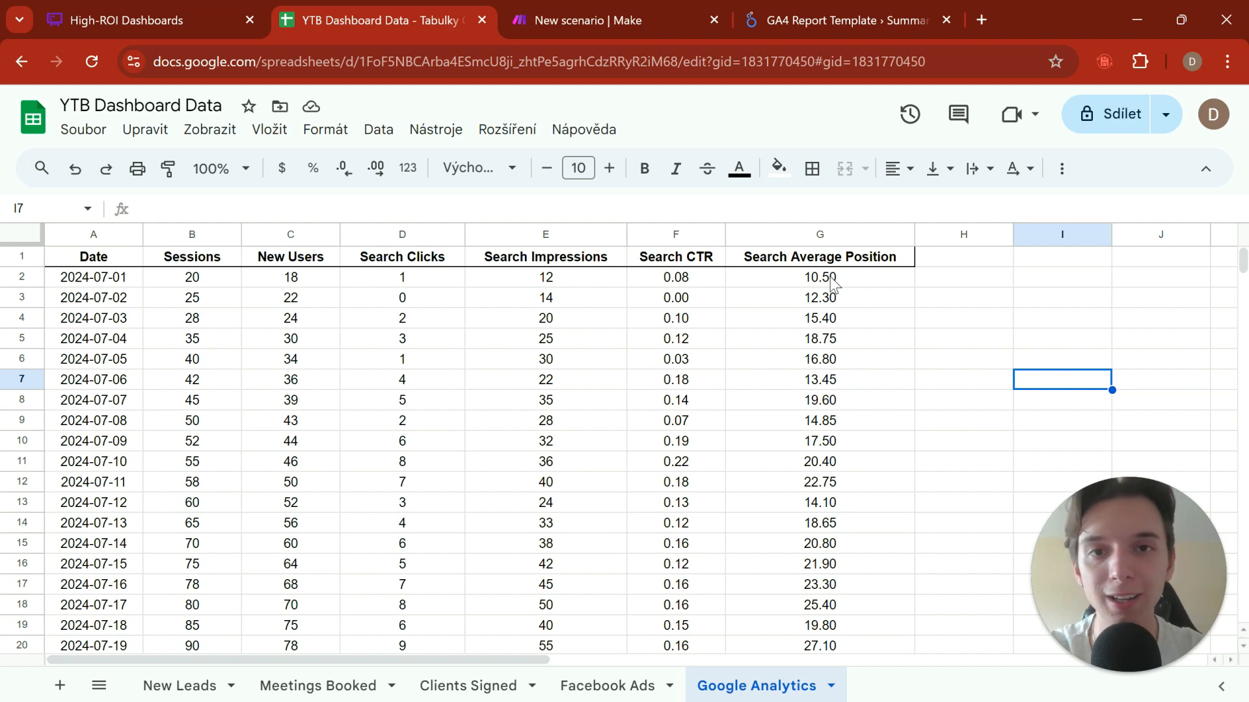
scroll(832, 283, "down", 8)
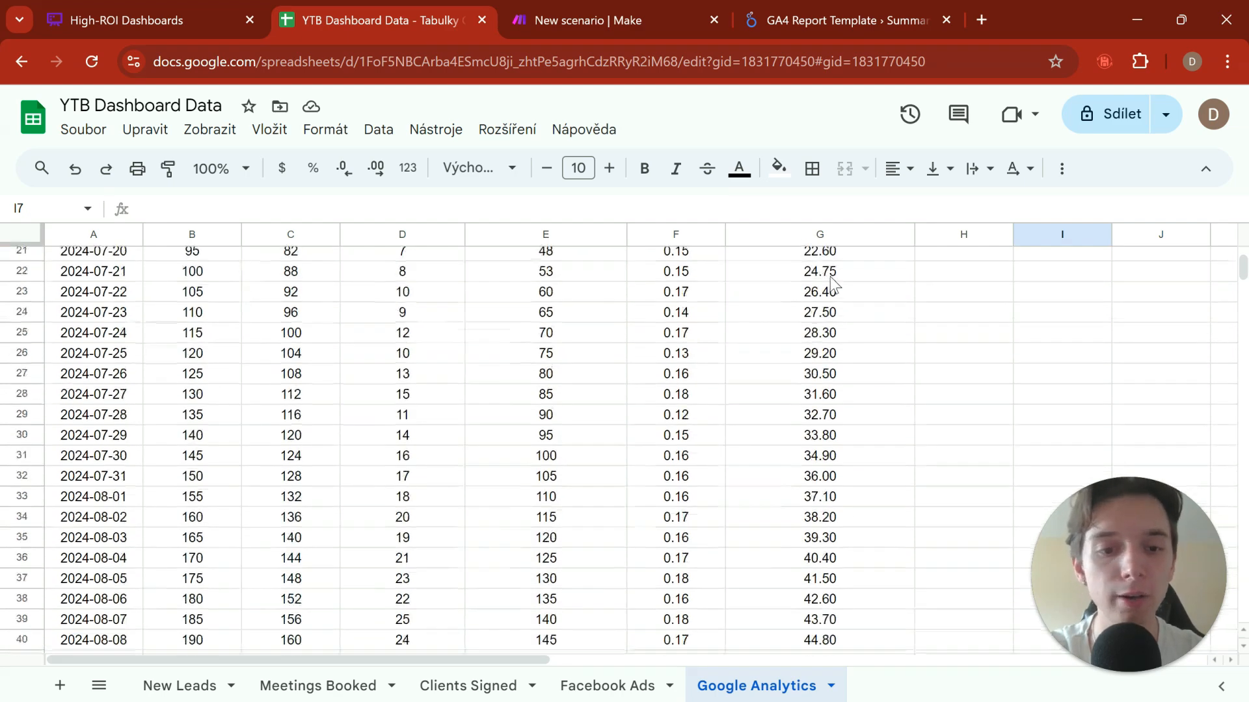
scroll(831, 481, "up", 7)
scroll(830, 484, "up", 2)
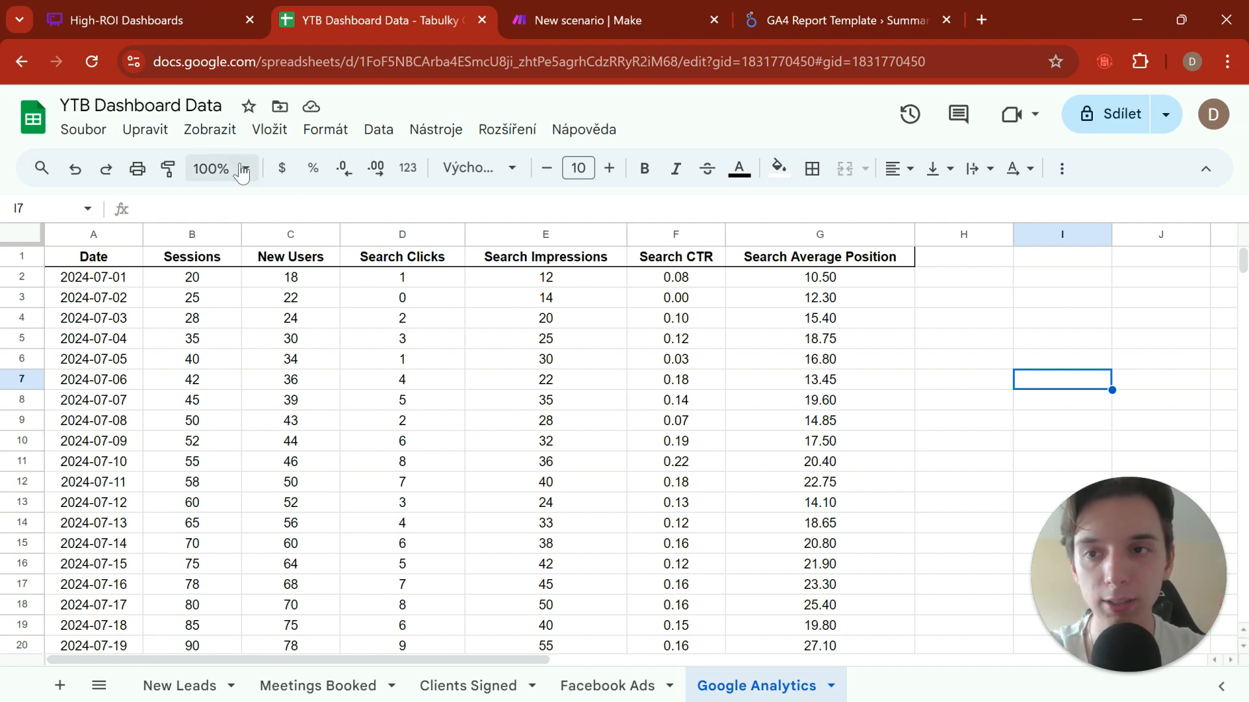
Step: Switch to the High-ROI Dashboards flowchart in Whimsical, then view the YTB Get Ad Spend scenario in Make
left_click(188, 26)
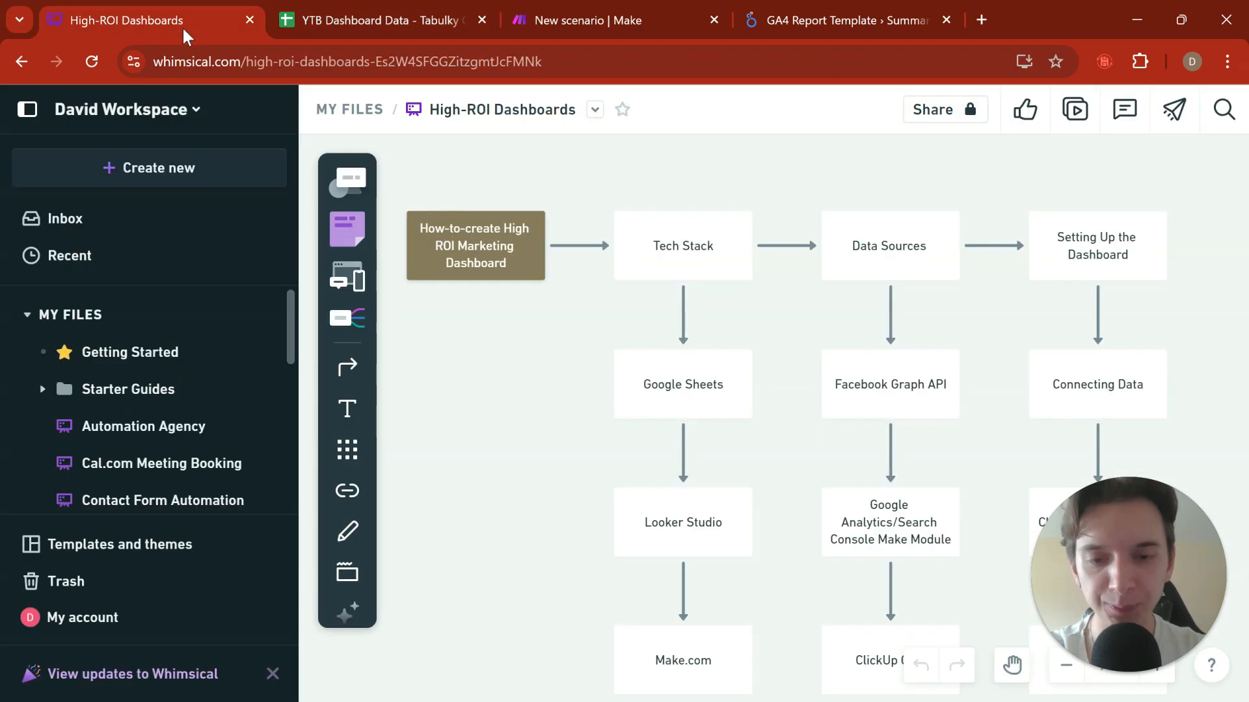
left_click(603, 20)
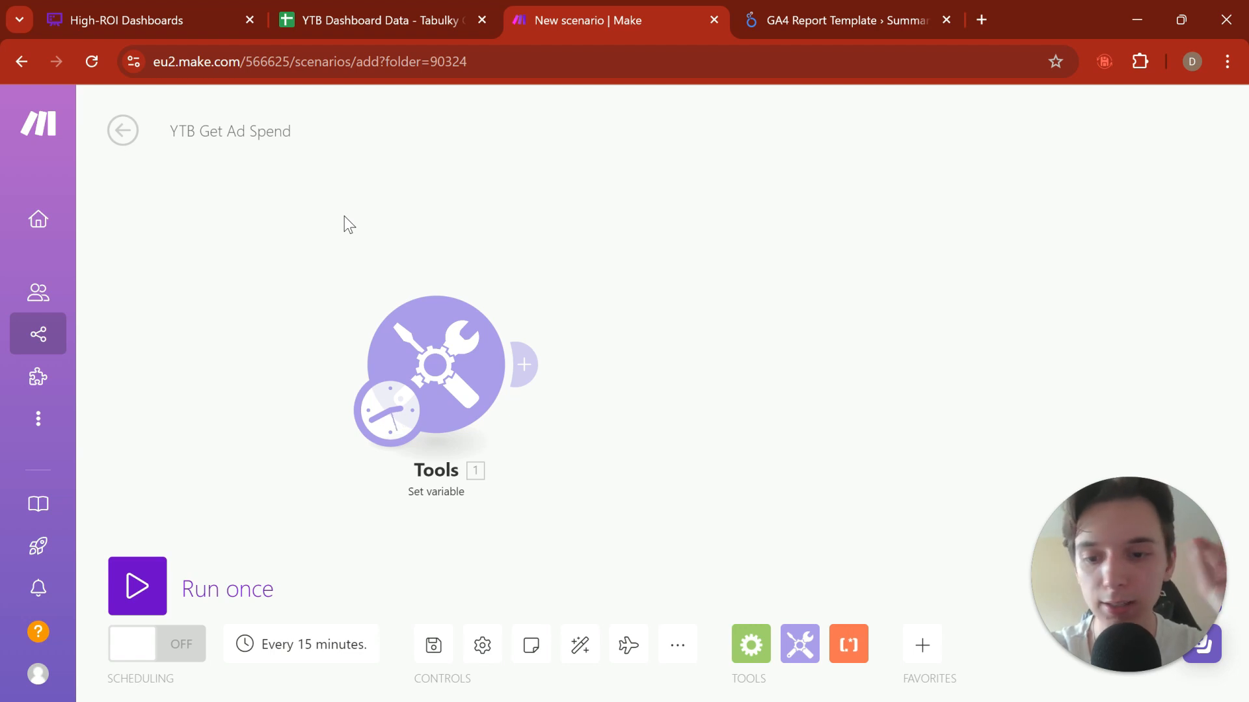
mouse_move(598, 226)
left_mouse_down()
mouse_move(524, 234)
mouse_move(585, 236)
left_mouse_up()
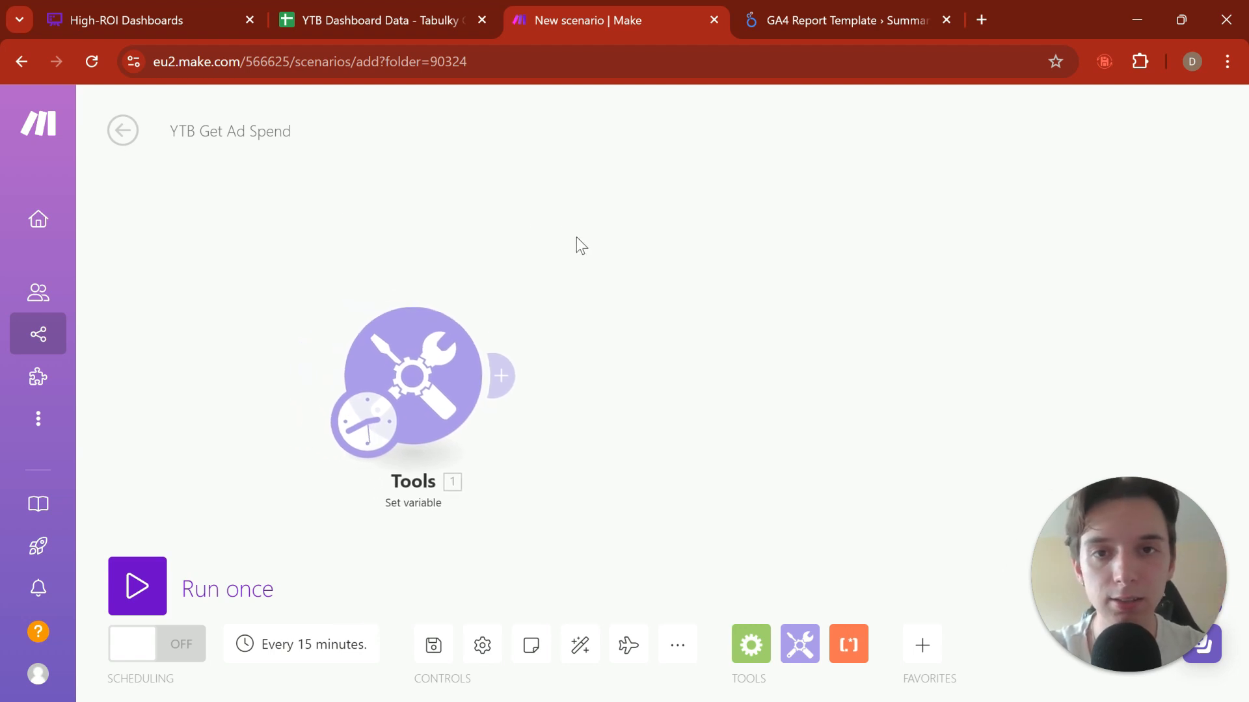
Step: Return to the YTB Dashboard Data spreadsheet and examine the search impressions, CTR and average position in rows 3 to 13
left_click(400, 14)
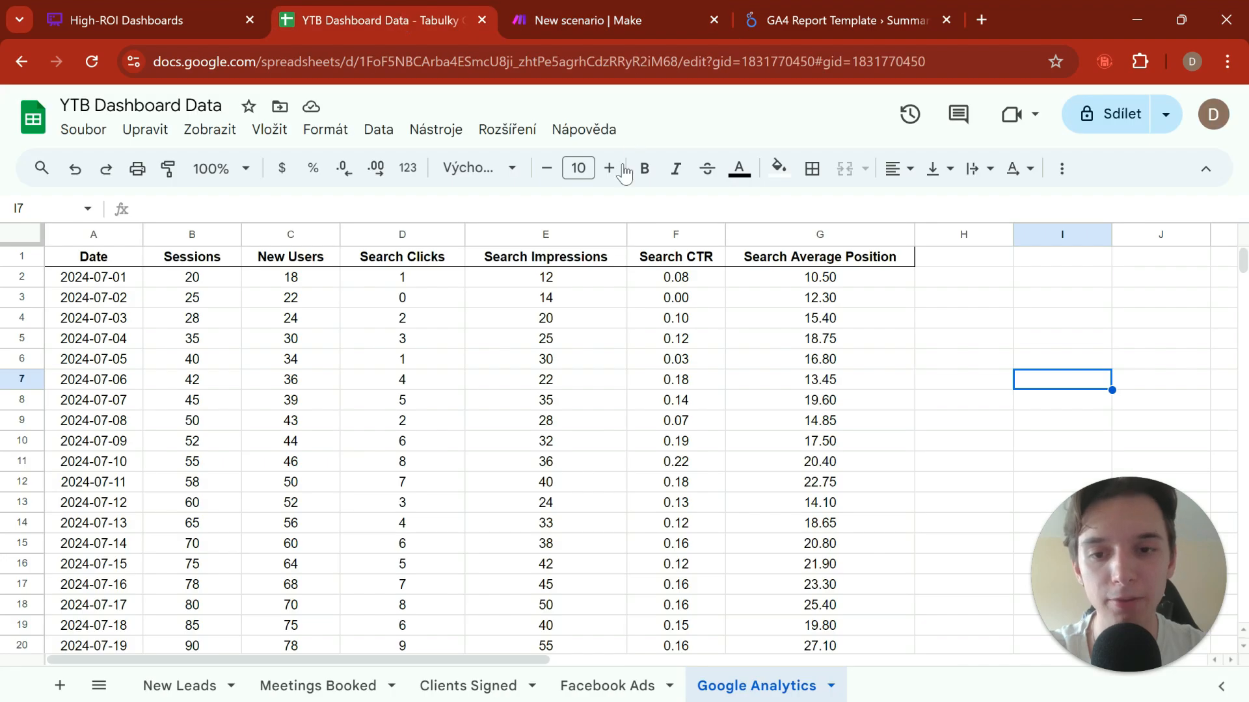
left_click_drag(502, 303, 748, 504)
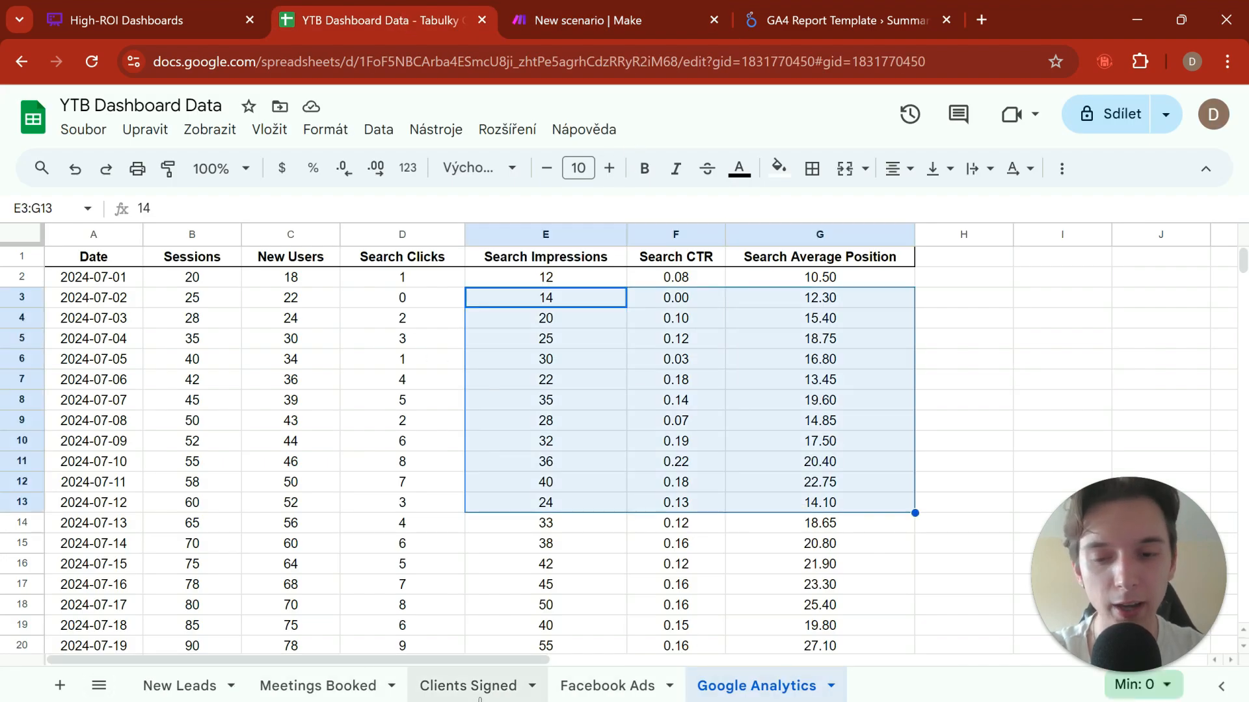
Step: Examine the Amount Spent, Impressions and Clicks values in the Facebook Ads sheet, then switch to the YTB Get Ad Spend scenario in Make
left_click_drag(939, 294, 1026, 471)
left_click(964, 435)
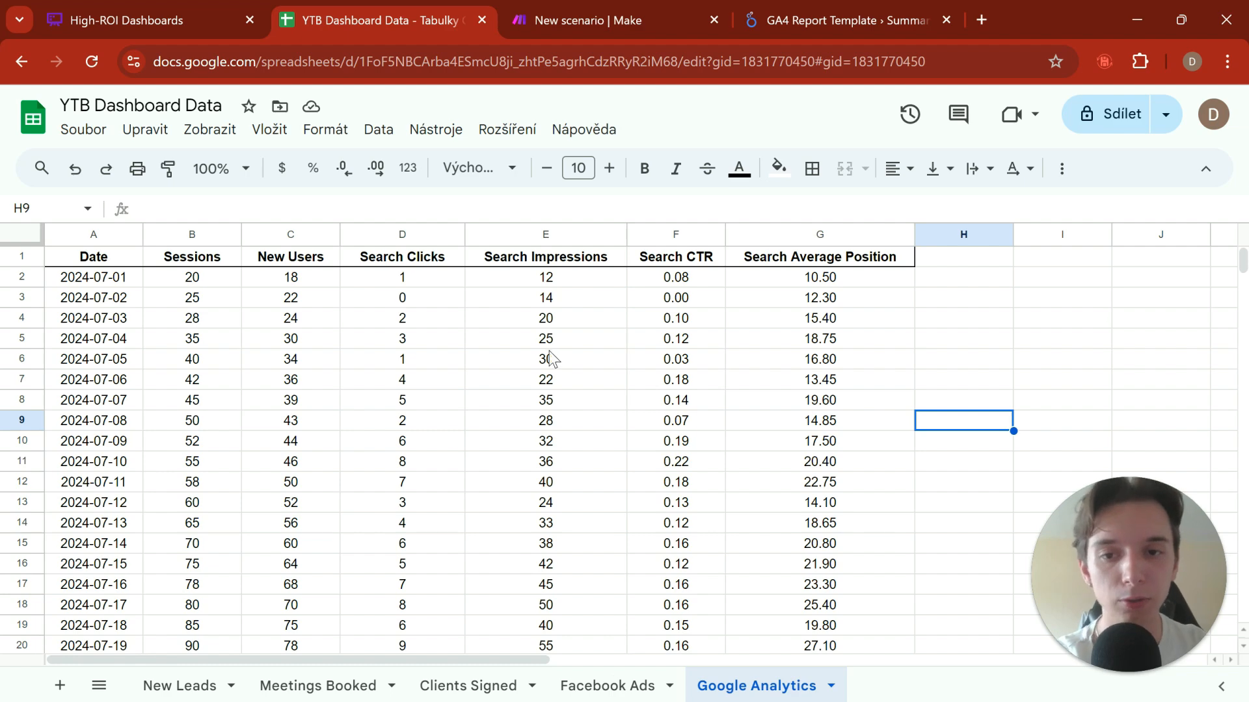
left_click(591, 684)
left_click_drag(156, 328, 369, 570)
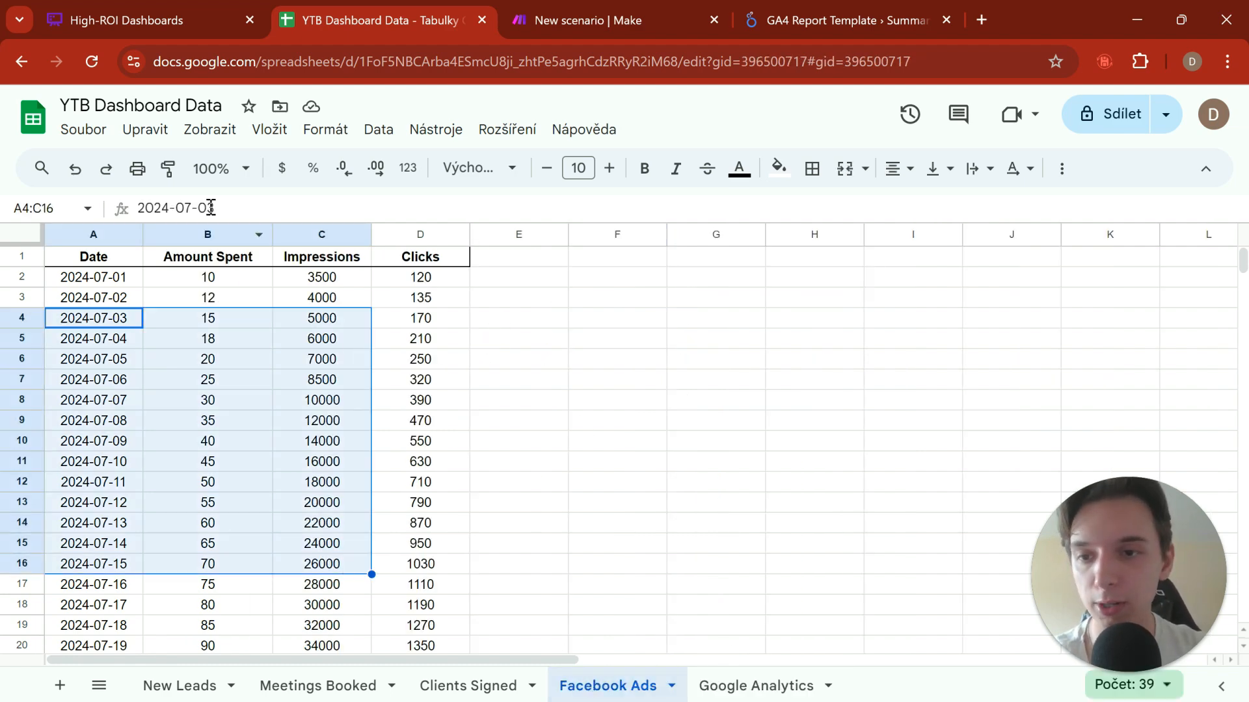
left_click_drag(212, 279, 465, 550)
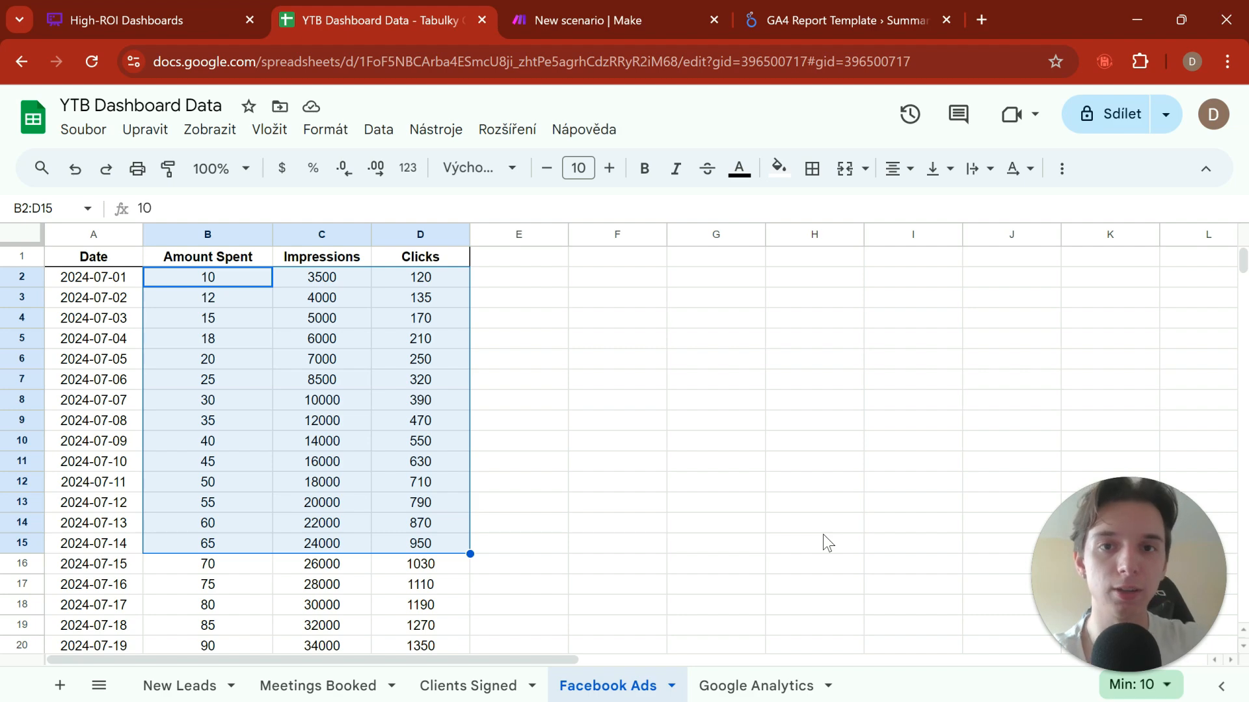
left_click(552, 30)
left_click_drag(626, 297, 677, 276)
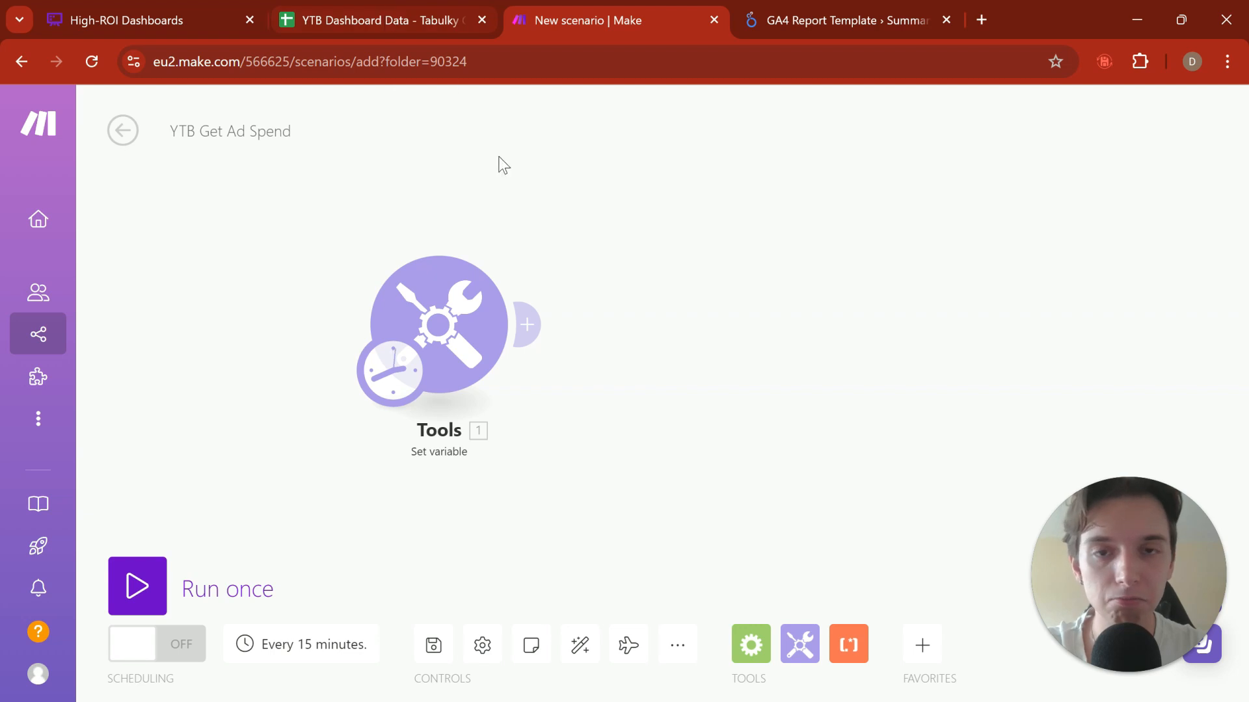
Step: Add a Facebook Insights Get Insights module after the Tools Set variable module
left_click(526, 324)
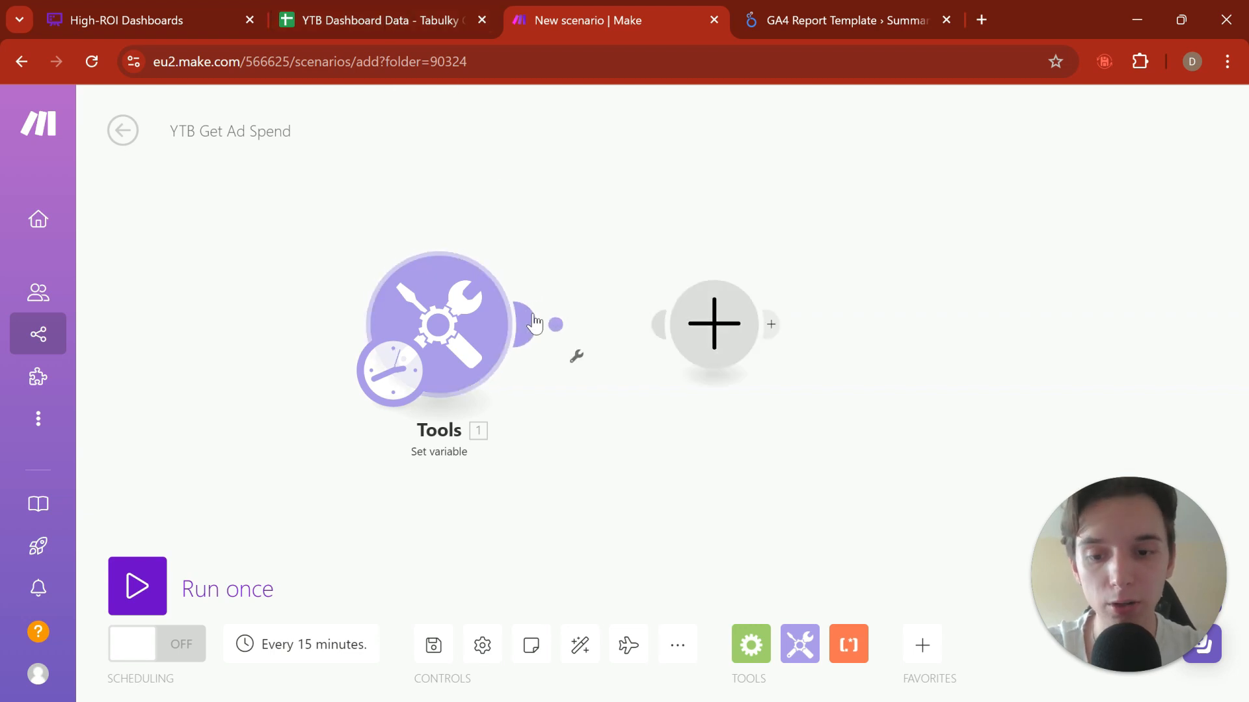
type("facebook")
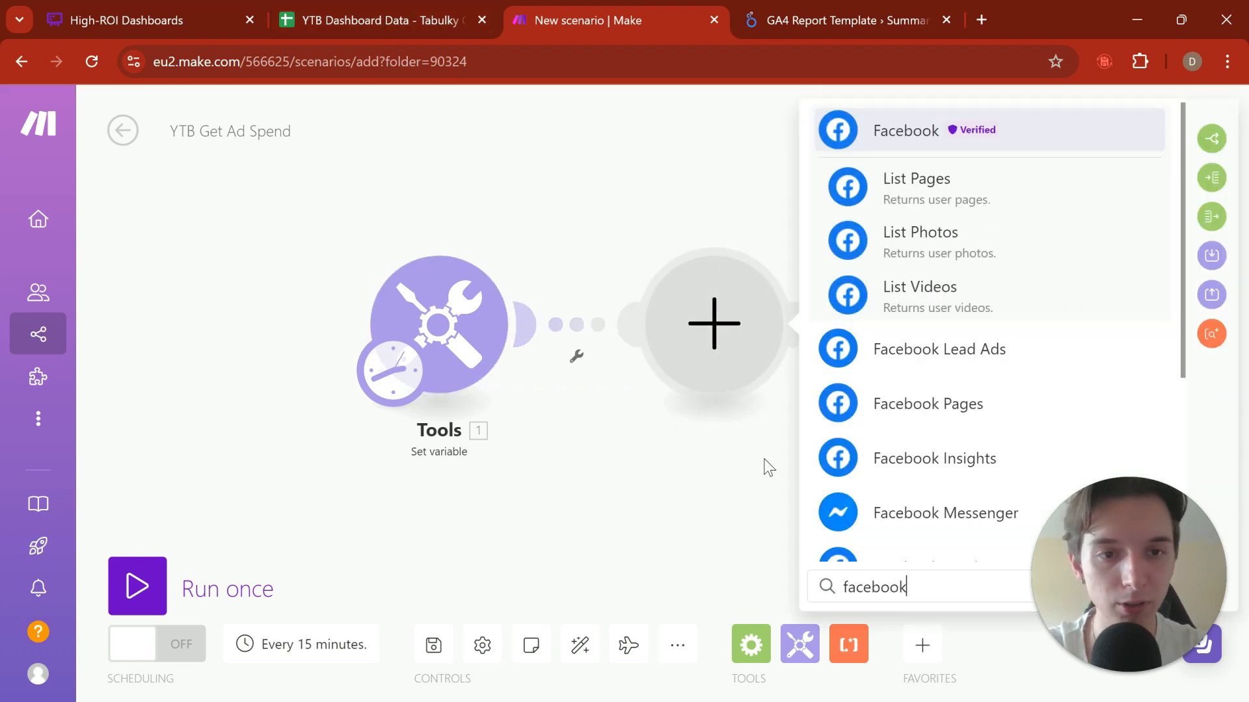
scroll(987, 405, "down", 1)
left_click(987, 404)
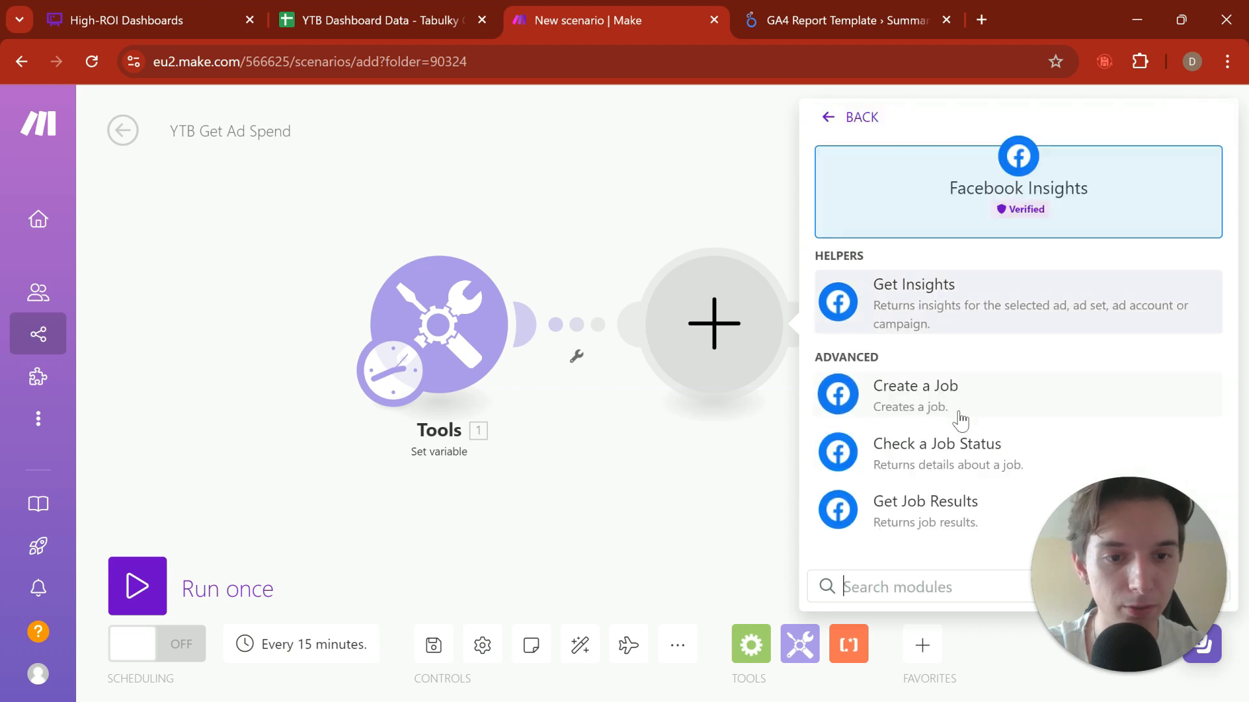
left_click(926, 294)
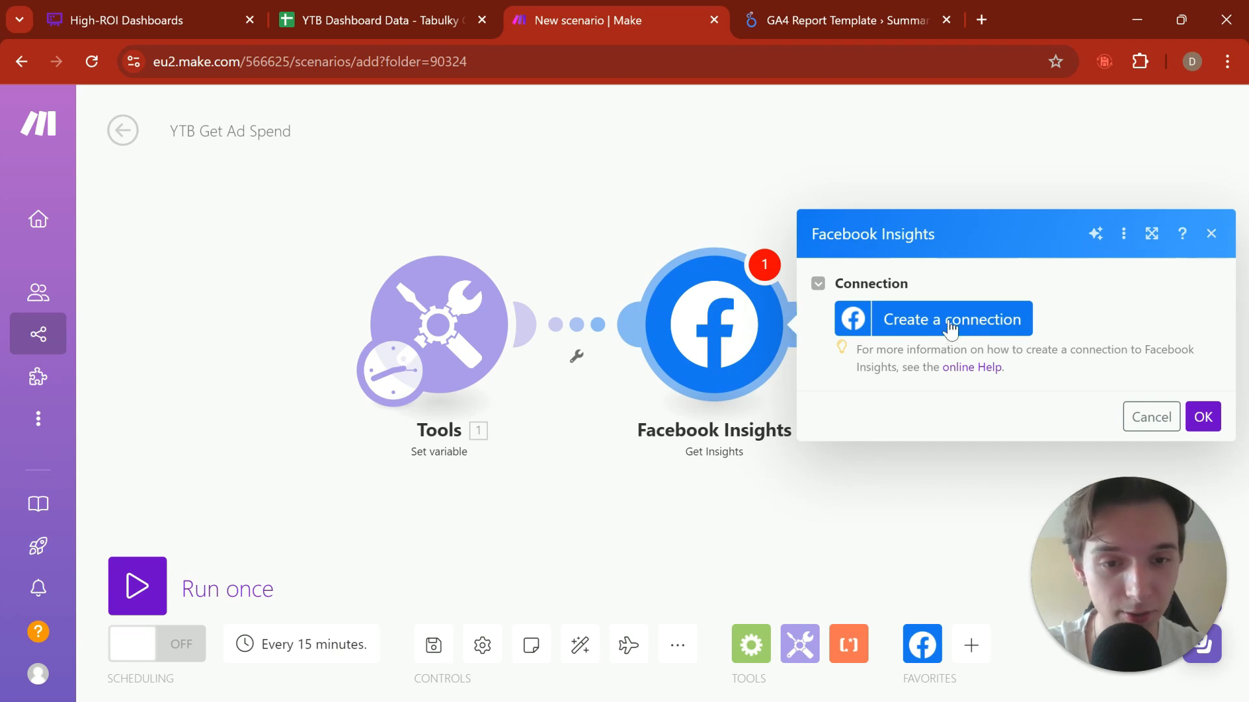
Step: Inspect the advanced settings of a new Facebook connection, including Client ID and Client secret, and close the form without saving
left_click(921, 319)
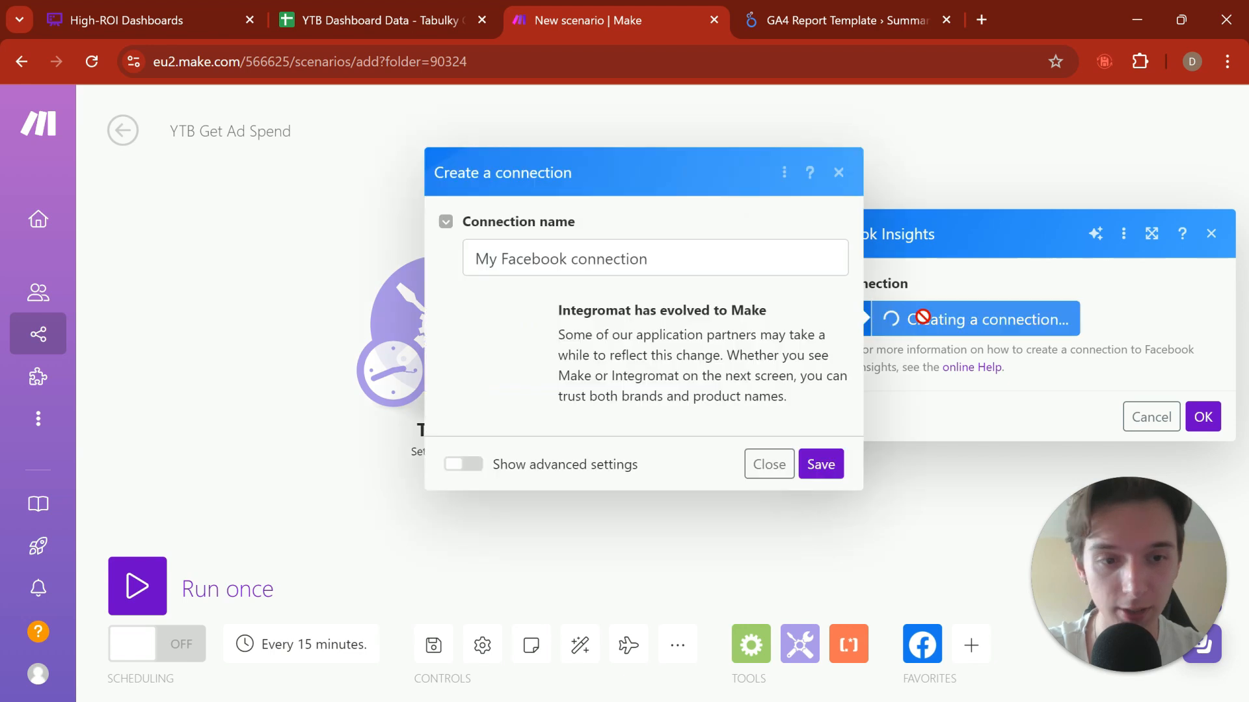
left_click(566, 263)
left_click(454, 485)
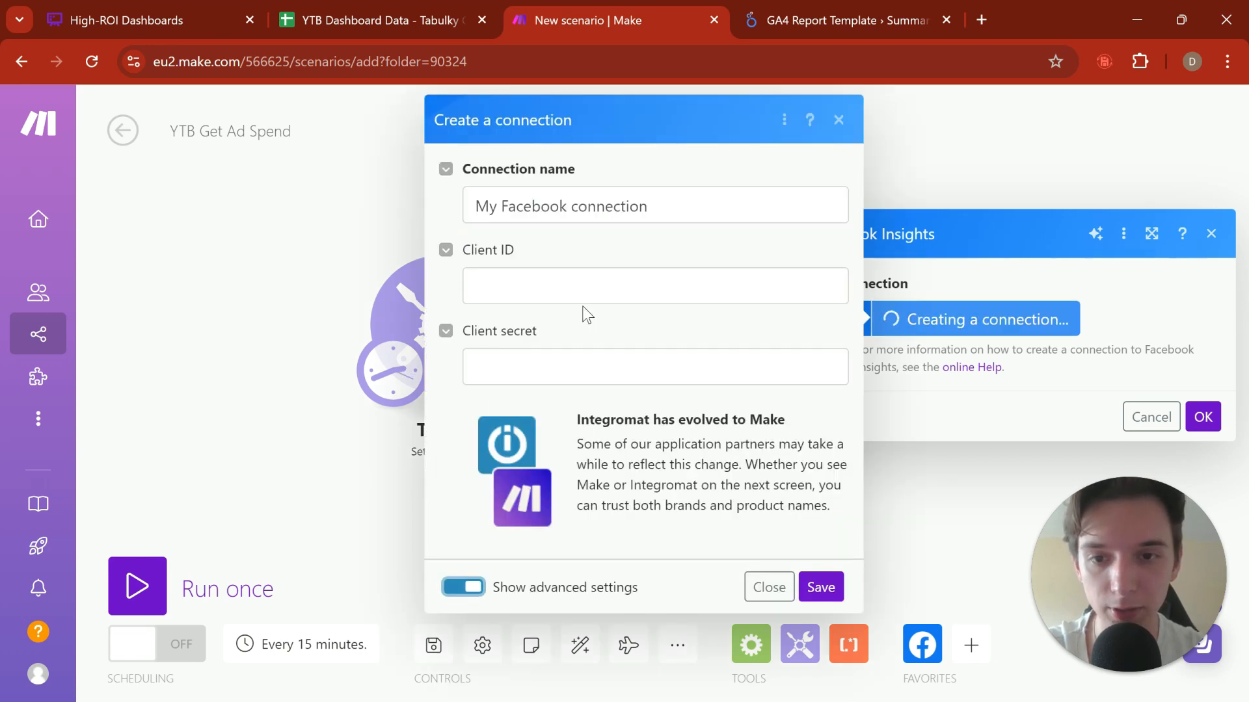
left_click_drag(579, 319, 602, 362)
left_click(608, 360)
left_click(644, 282)
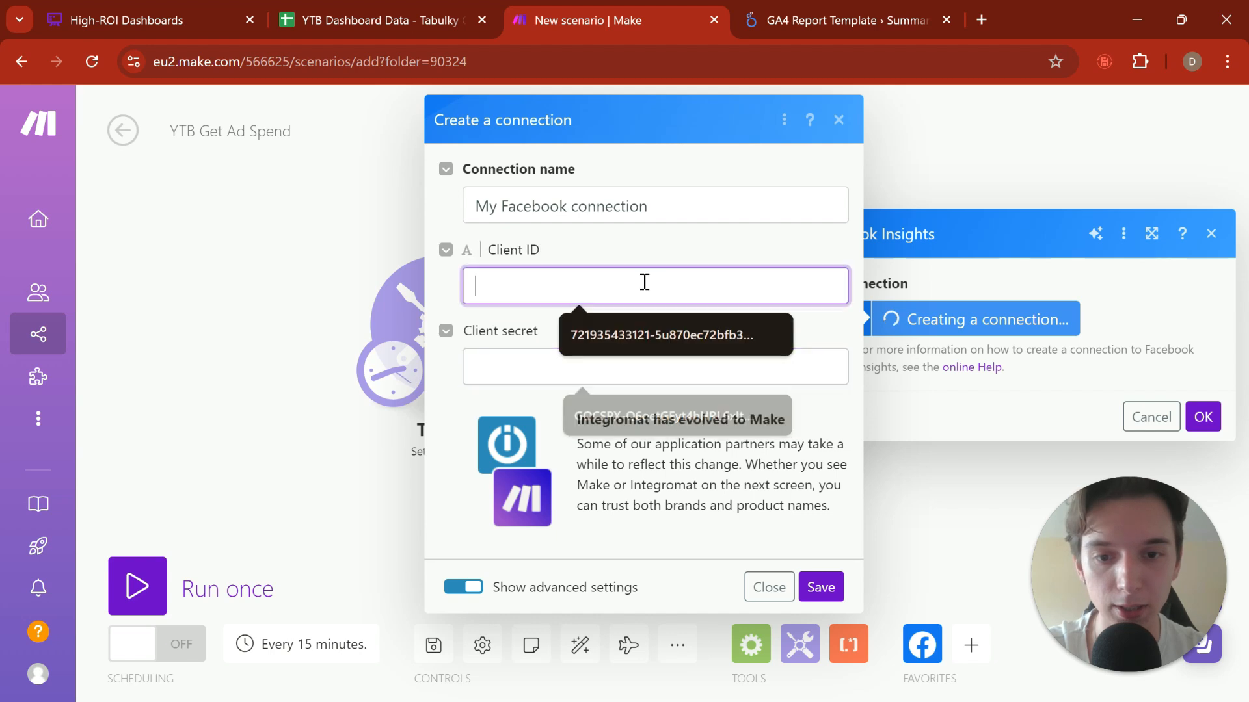
left_click(638, 374)
left_click(838, 119)
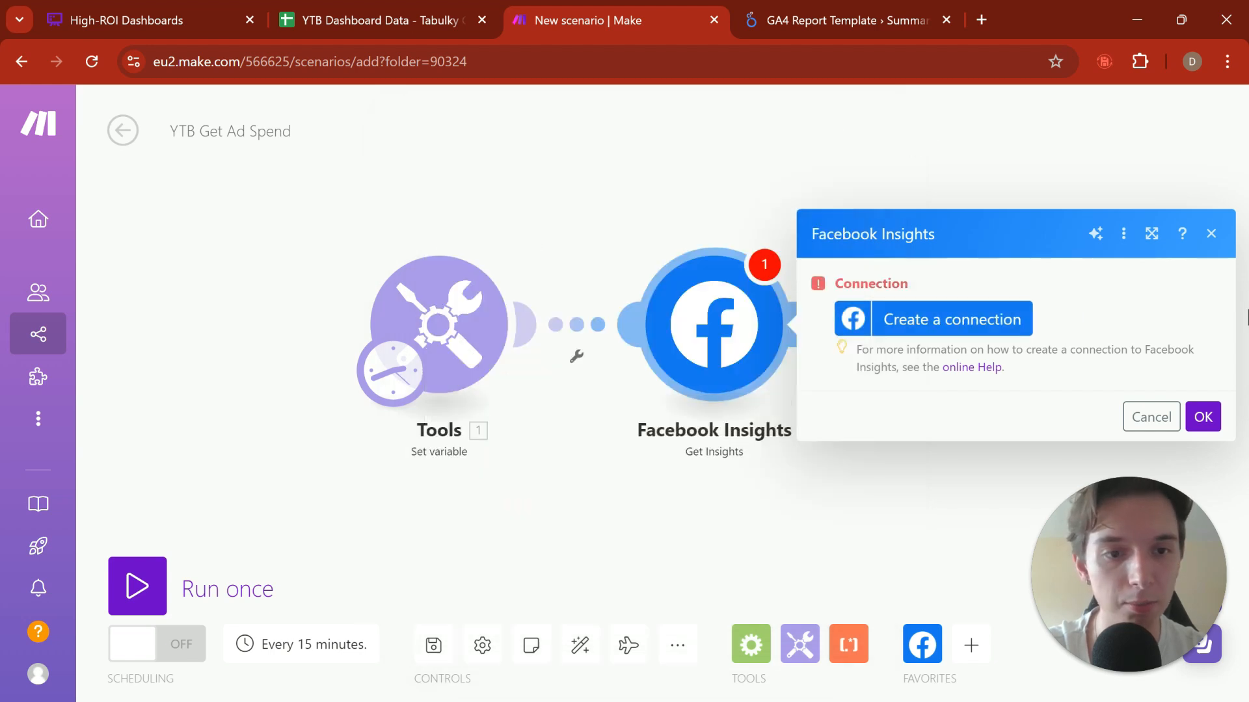
left_click(1211, 233)
Step: Reopen the Facebook Insights connection form, review the credentials its advanced settings require, and close both the form and the module settings
scroll(957, 397, "up", 3)
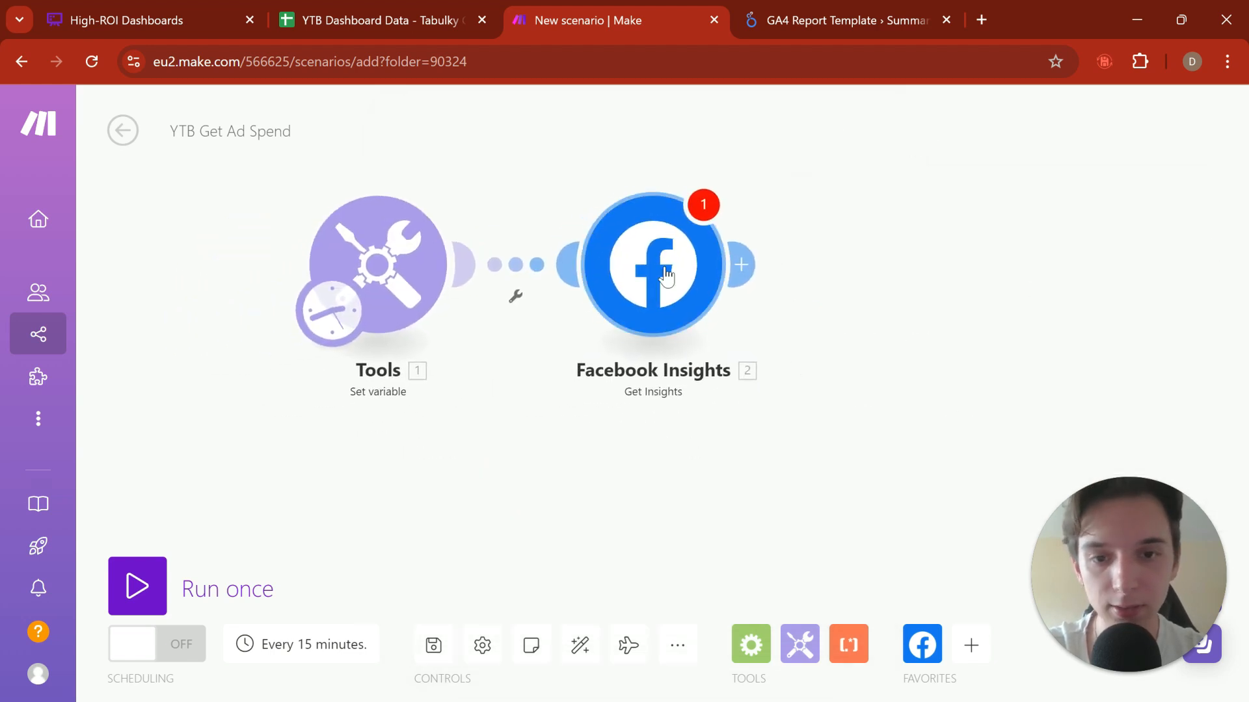
left_click(625, 346)
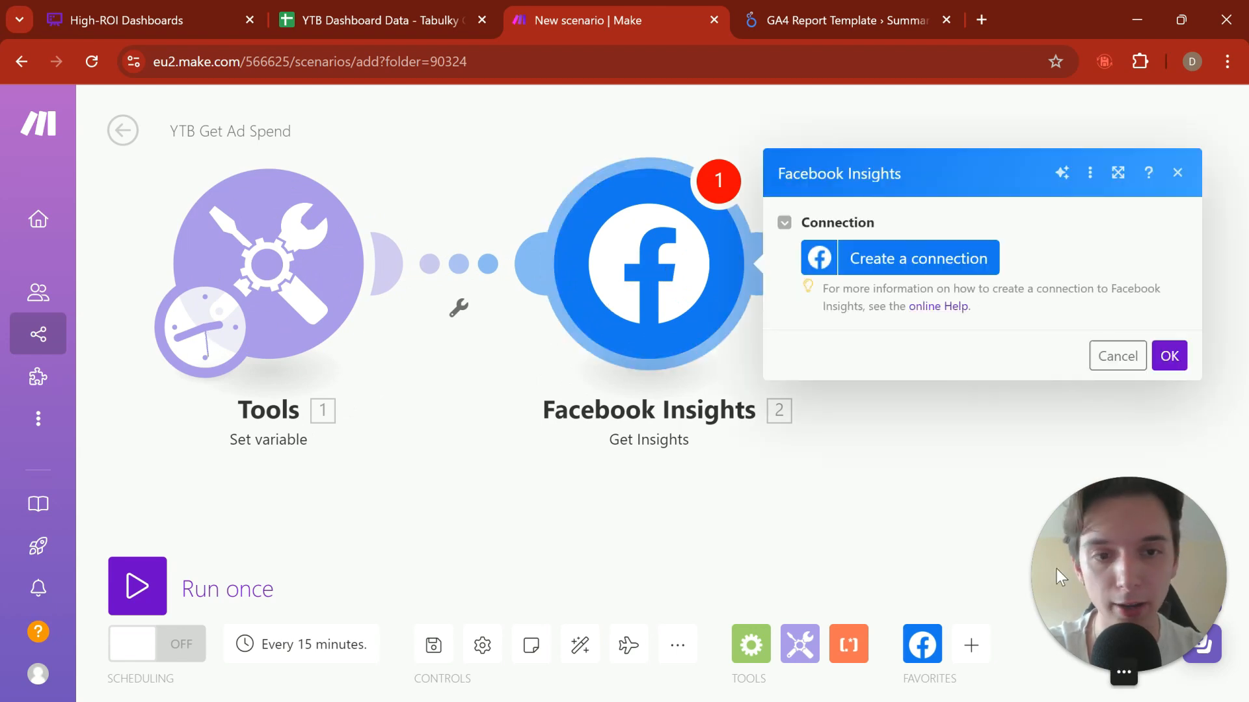
left_click_drag(1057, 570, 1036, 549)
left_click_drag(935, 535, 959, 562)
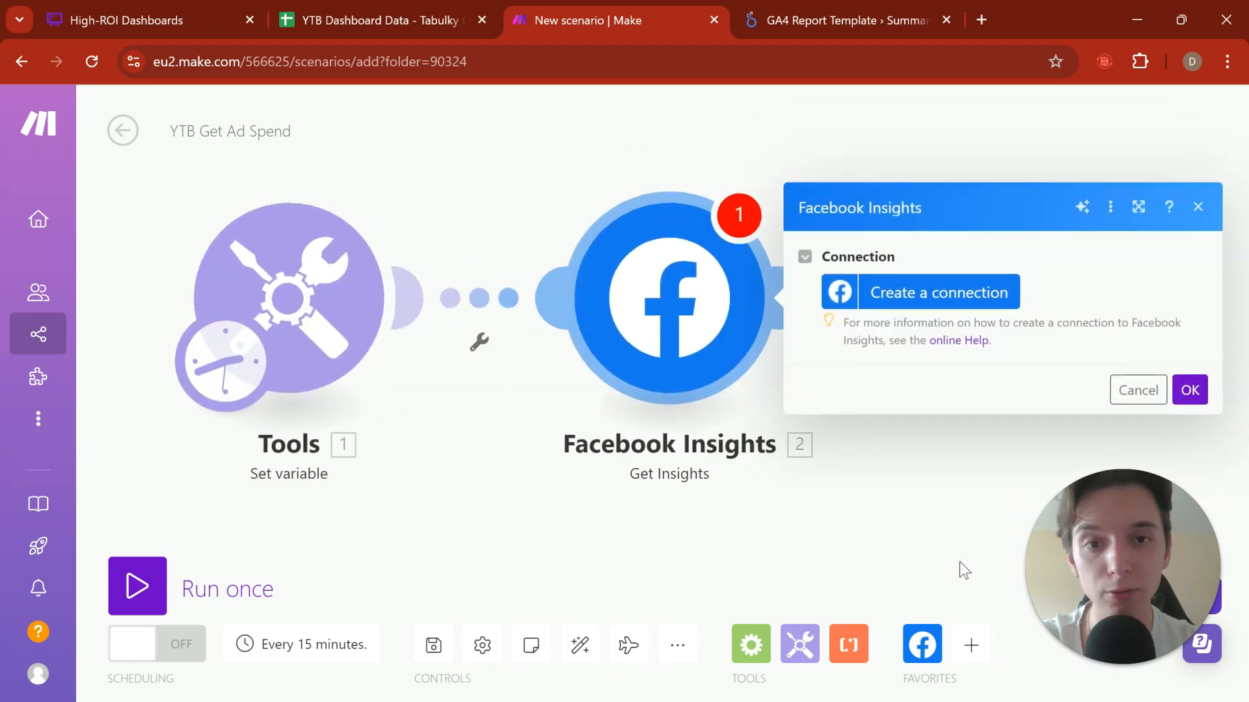
left_click(930, 293)
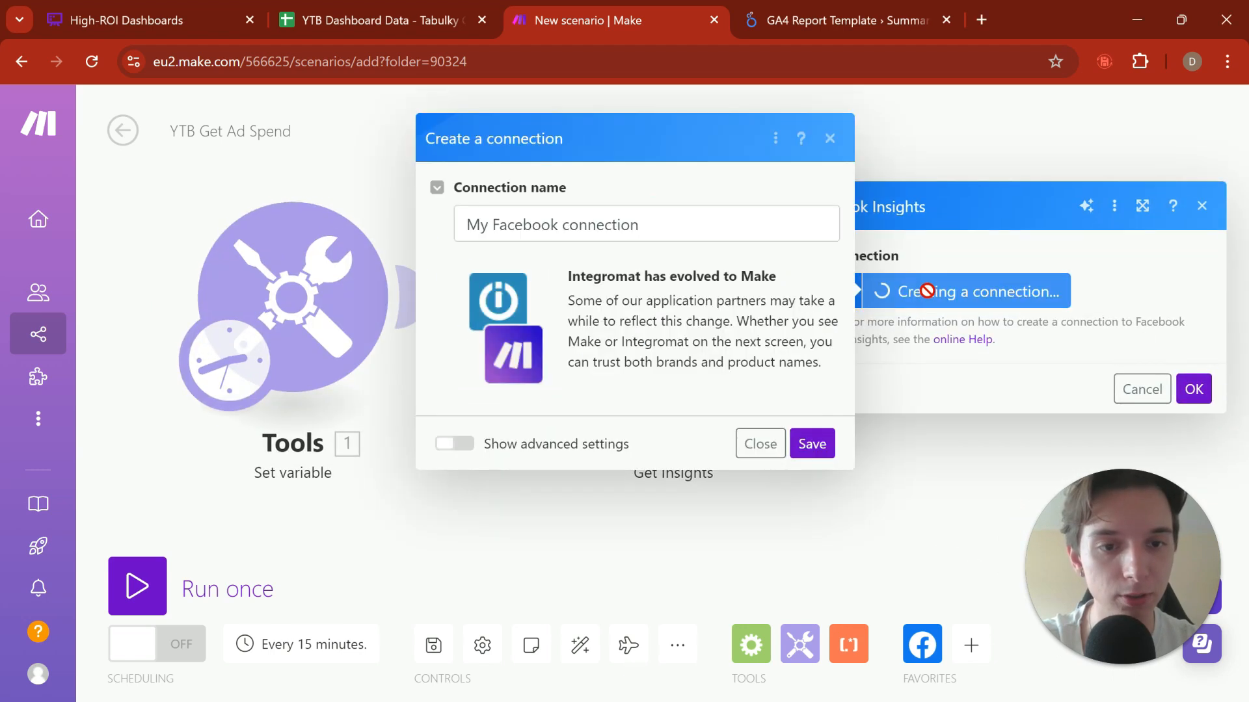
left_click(452, 447)
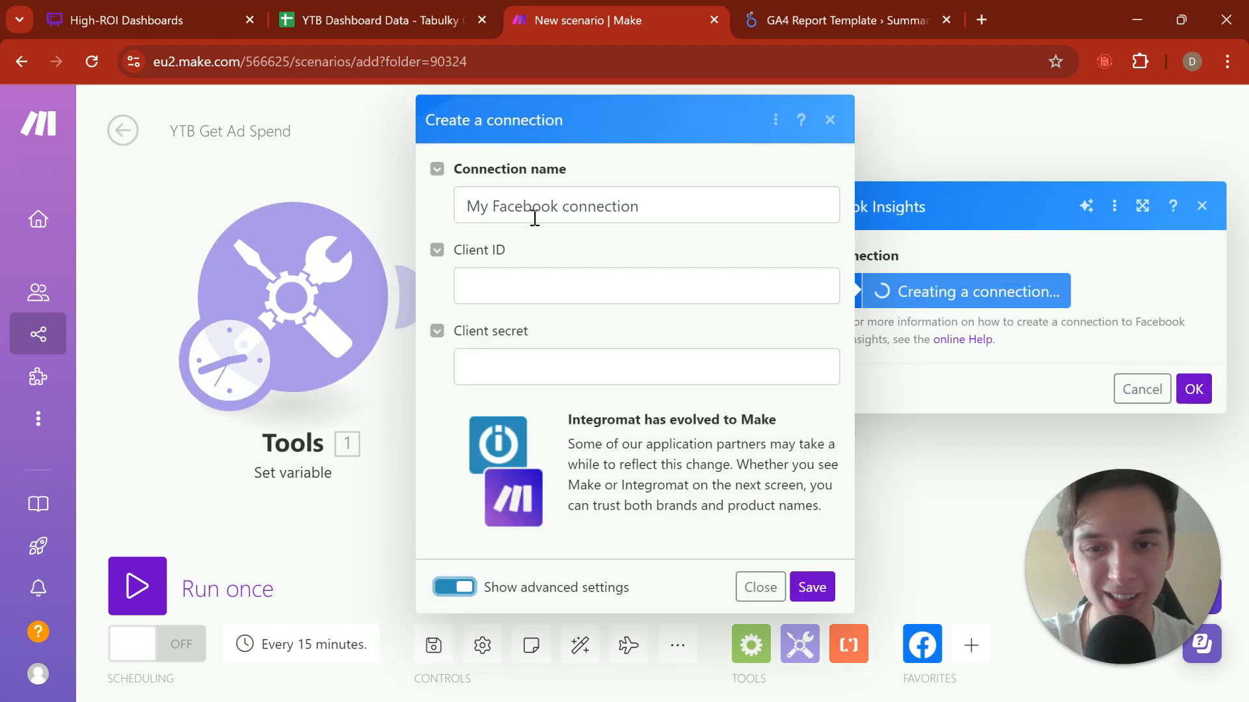
left_click_drag(463, 250, 545, 284)
double_click(488, 251)
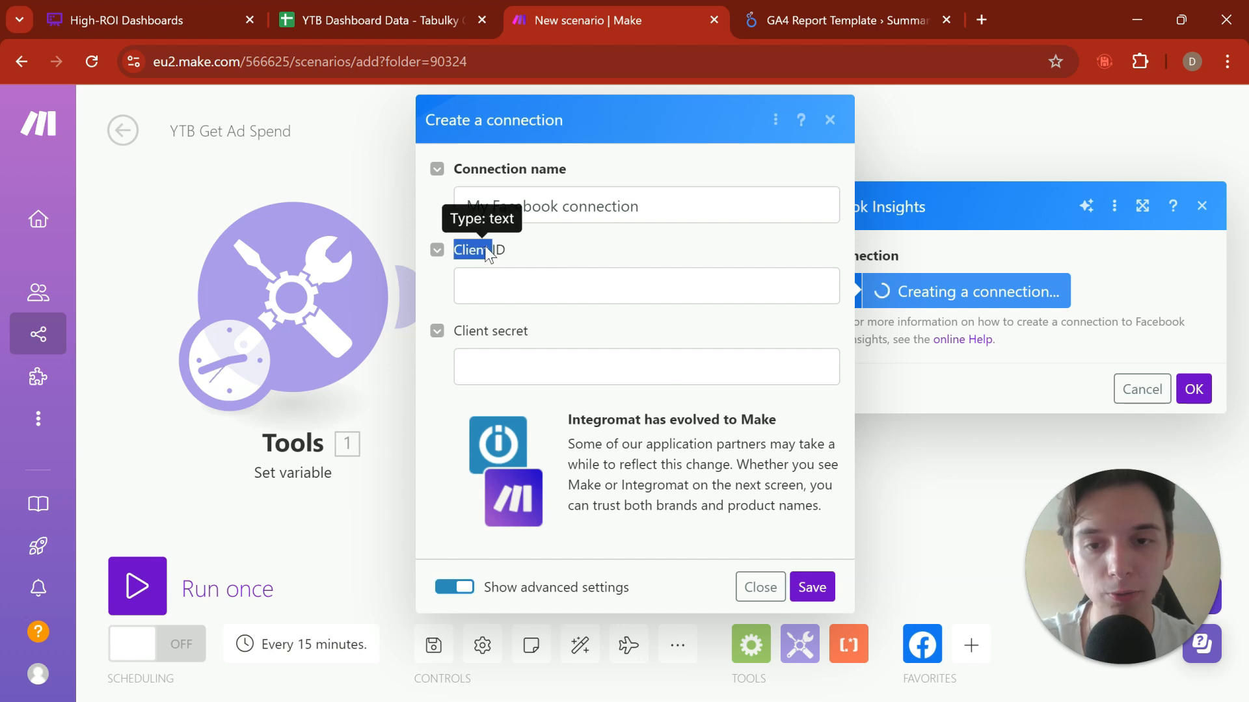
left_click_drag(488, 251, 503, 273)
triple_click(502, 337)
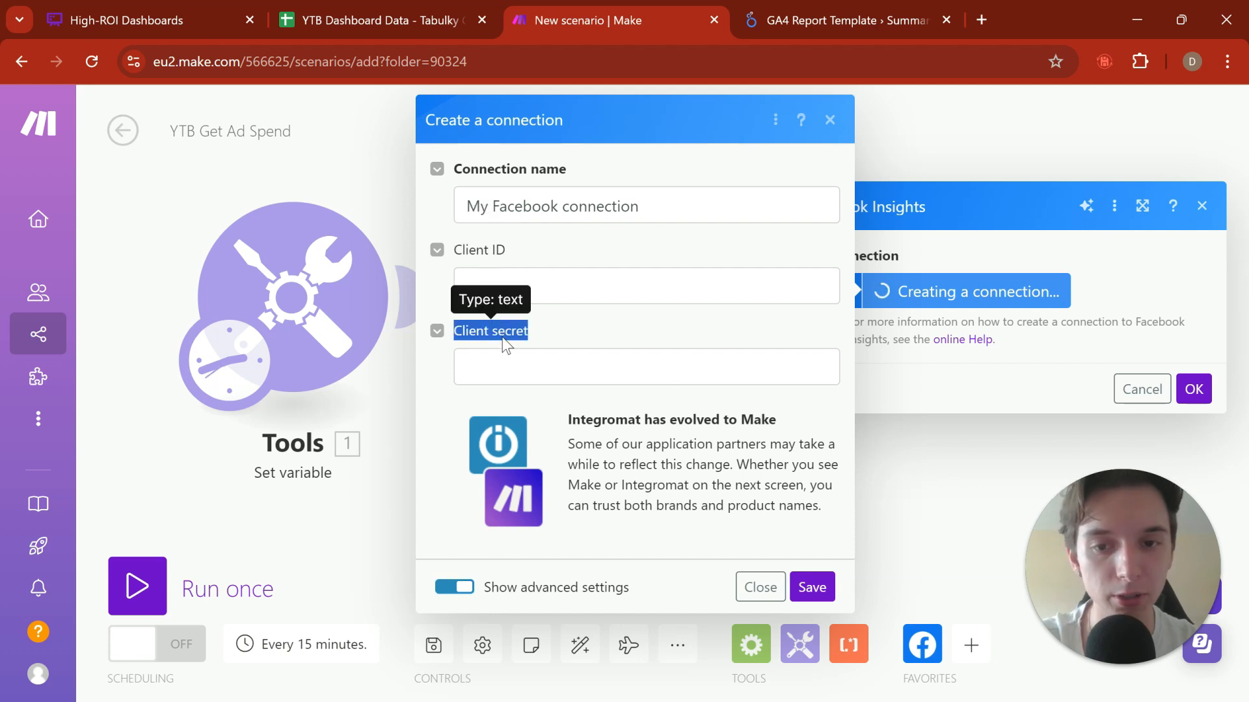
double_click(503, 337)
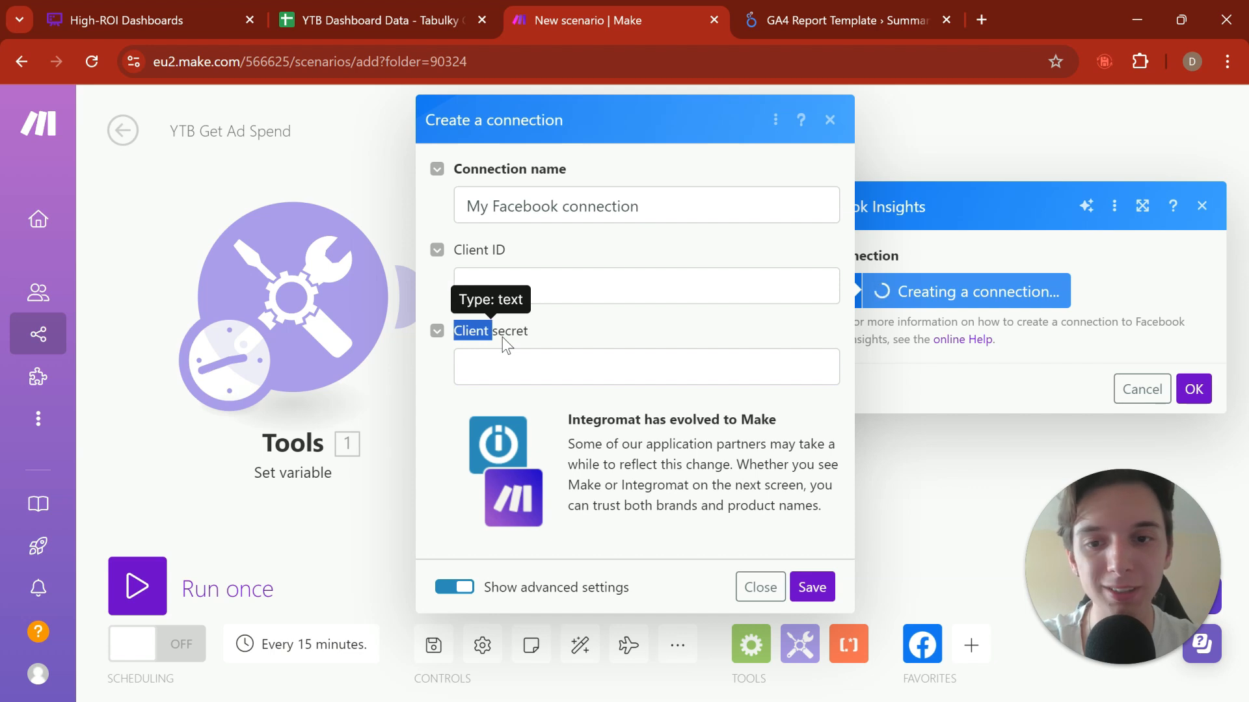
left_click(830, 121)
left_click(1201, 206)
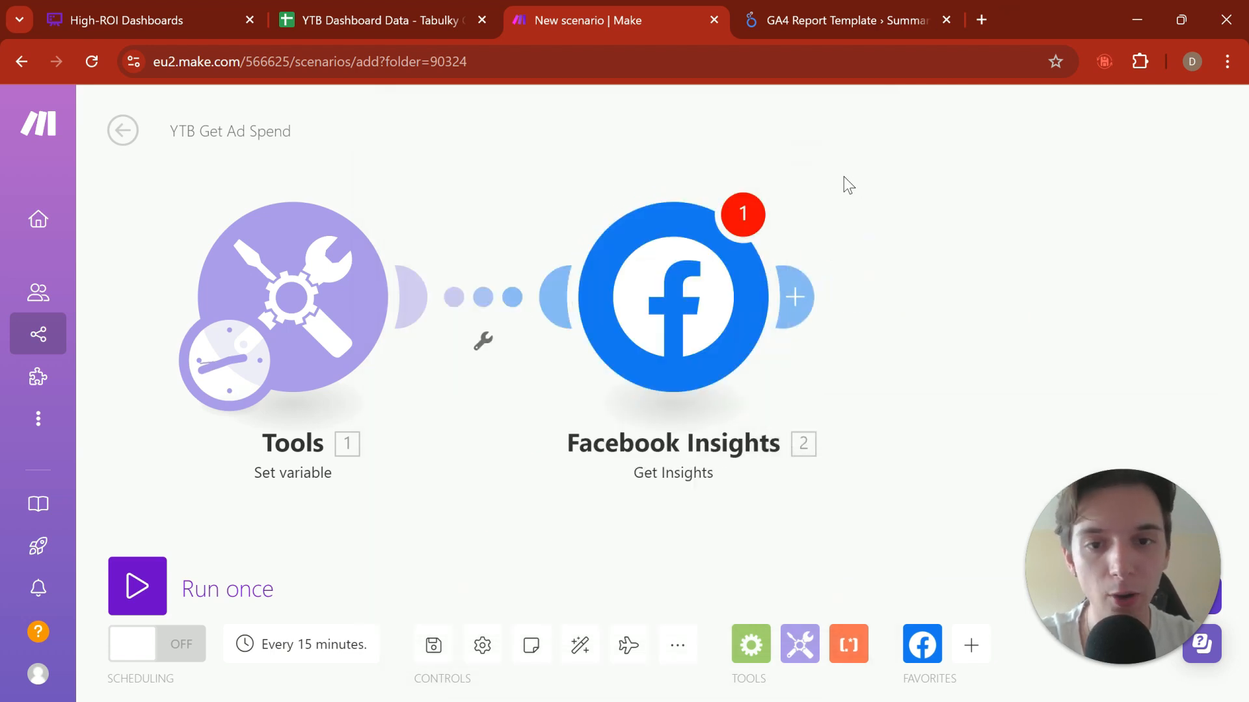
Step: Delete the Facebook Insights module from the scenario
left_click(705, 290)
right_click(653, 319)
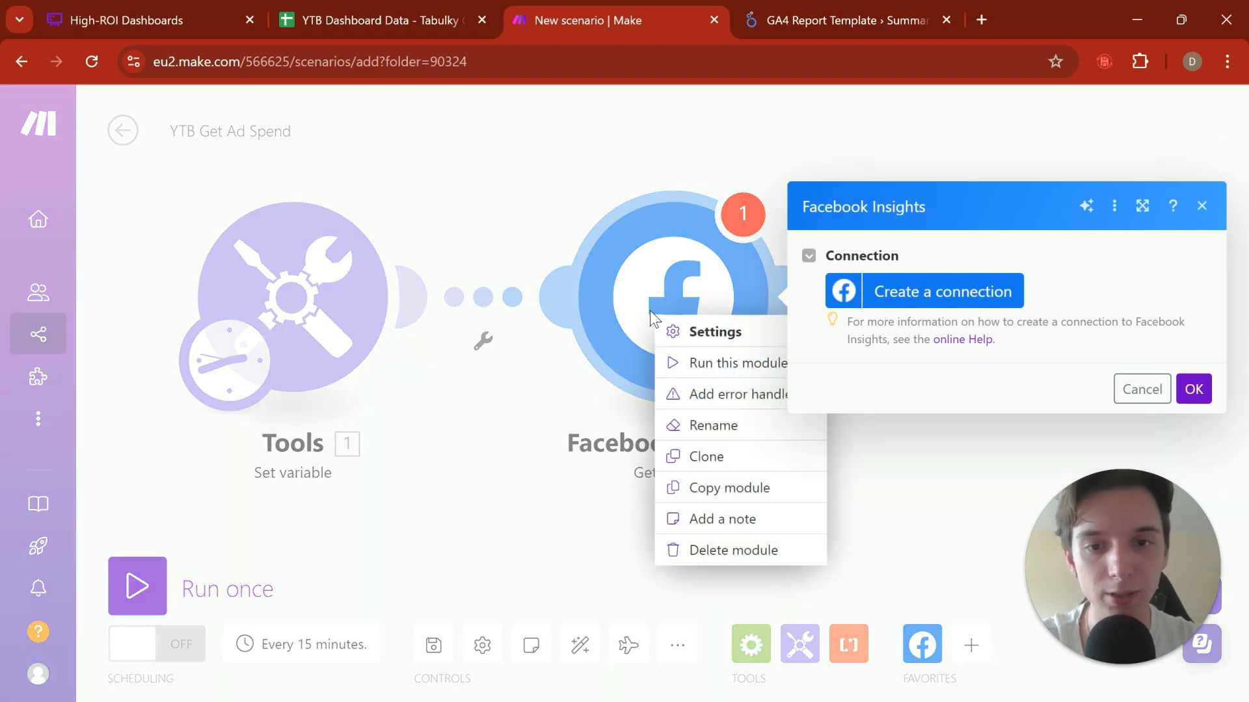
left_click(756, 549)
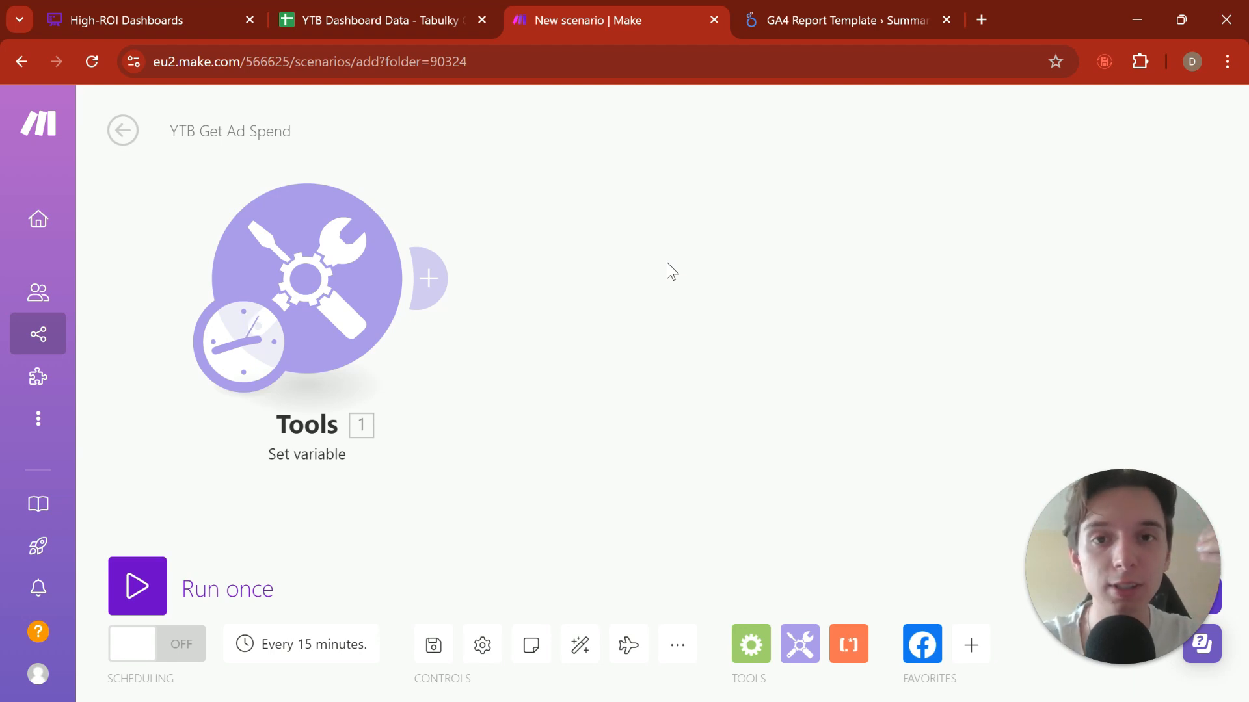
Step: Rename the Tools Set variable module to "Access Token"
left_click_drag(596, 311, 662, 396)
left_click_drag(678, 279, 686, 244)
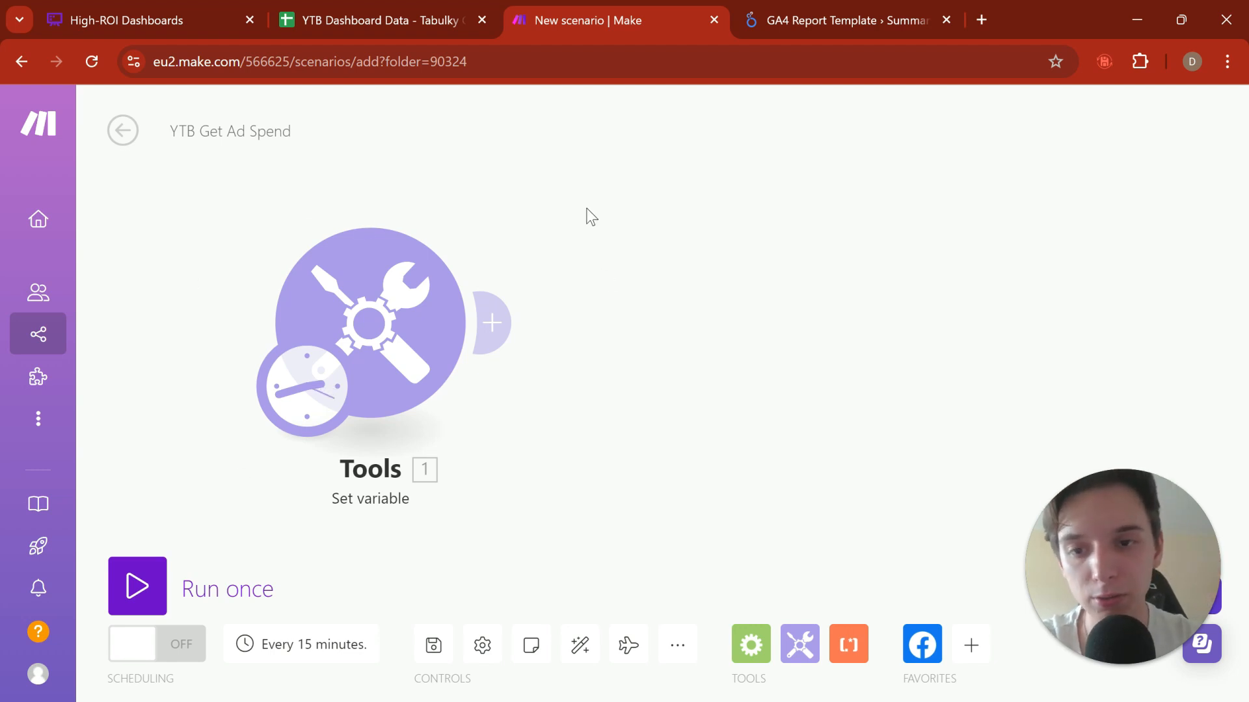
right_click(386, 341)
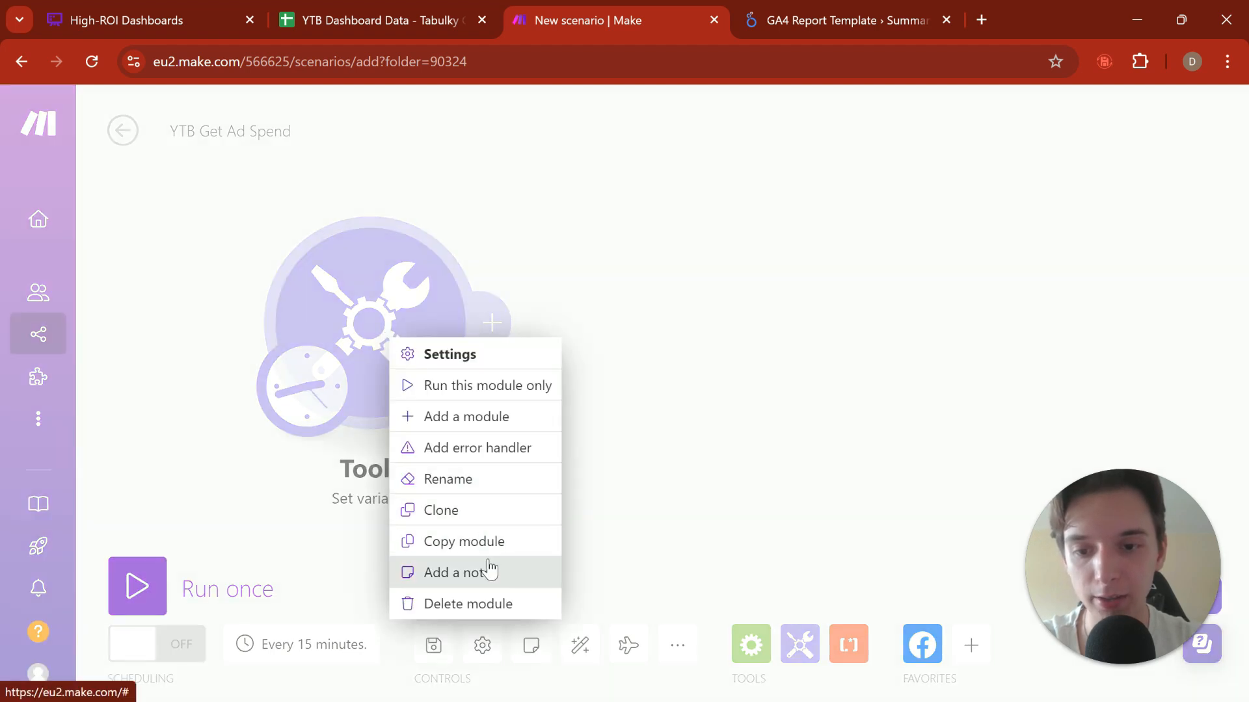
left_click(502, 480)
type("A")
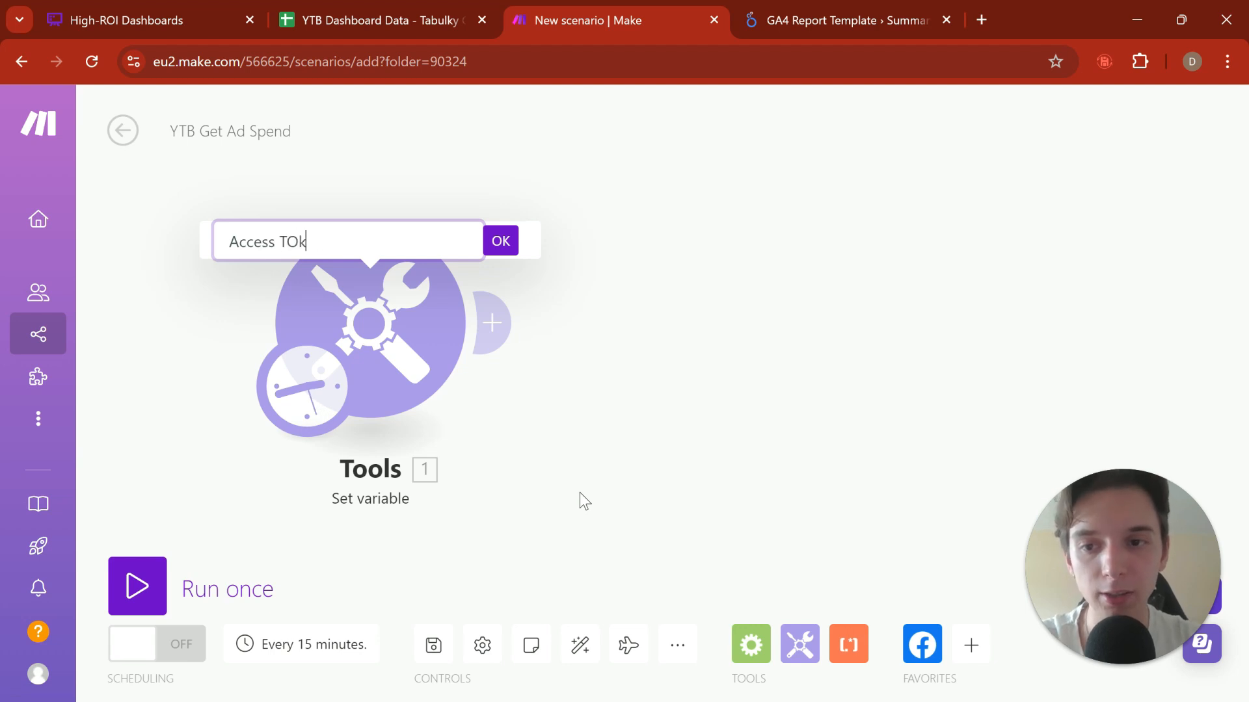
type("ccess Token")
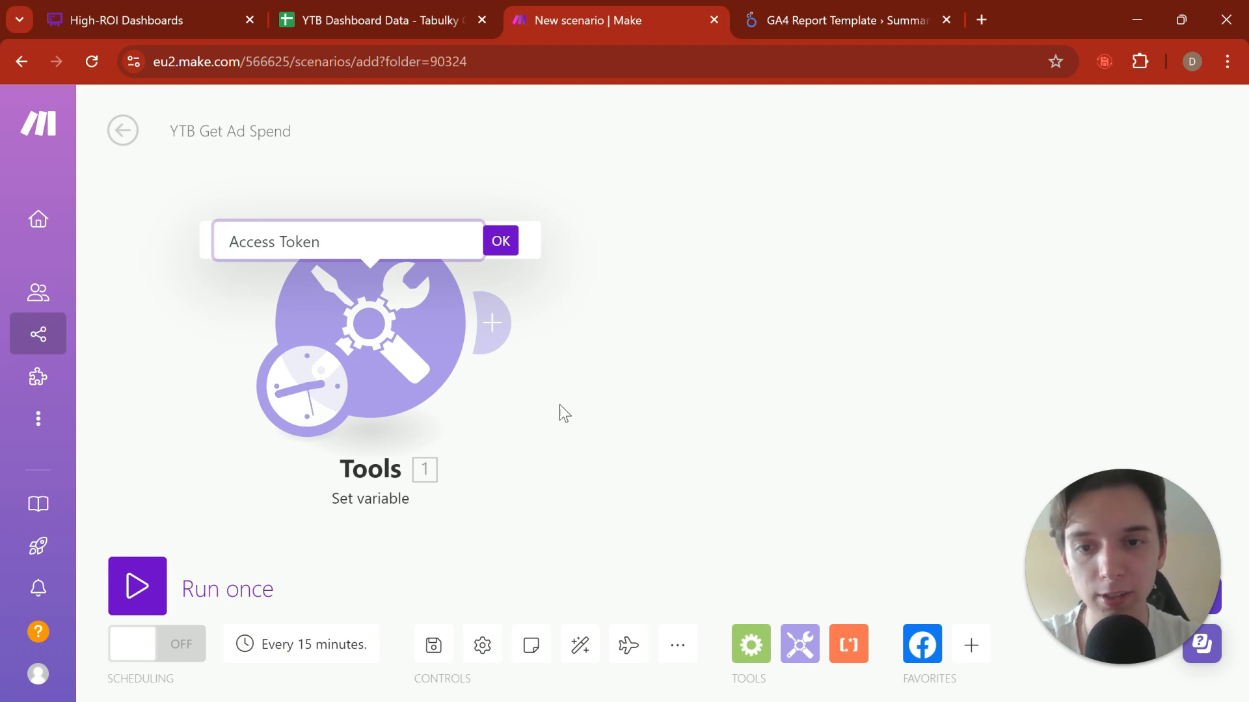
left_click(501, 241)
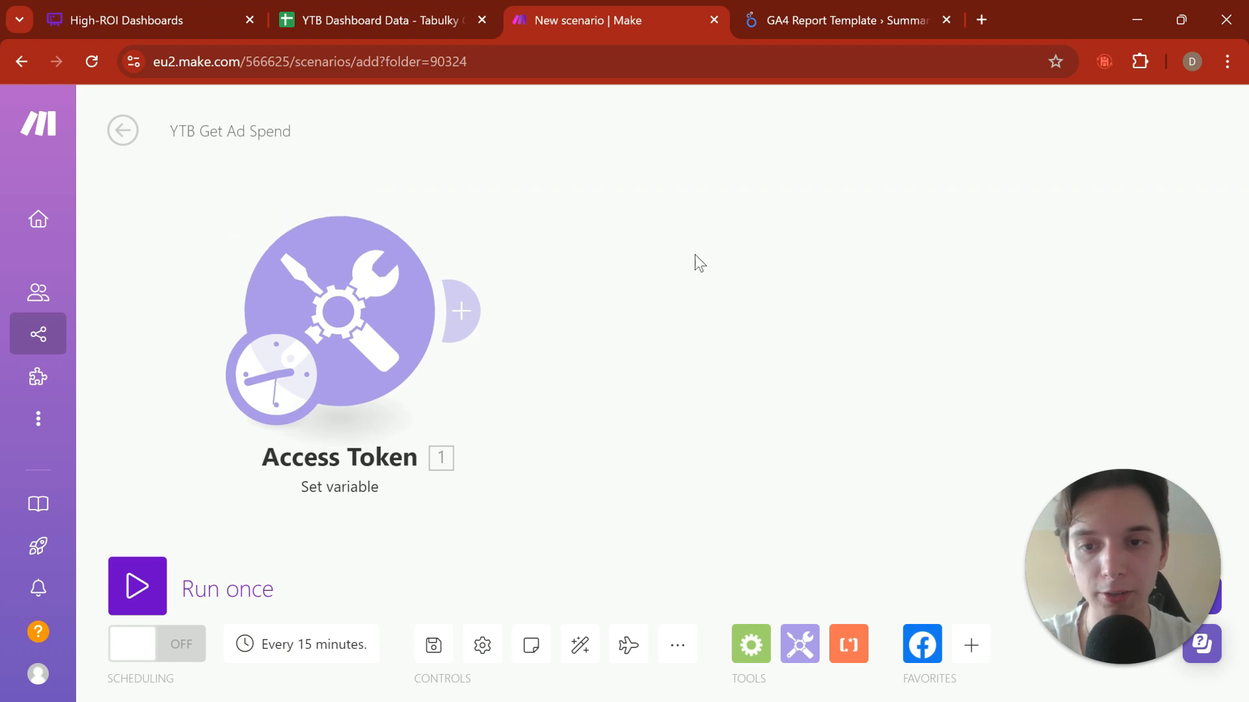
Step: Add an HTTP Make a request module after the Access Token module
left_click(465, 305)
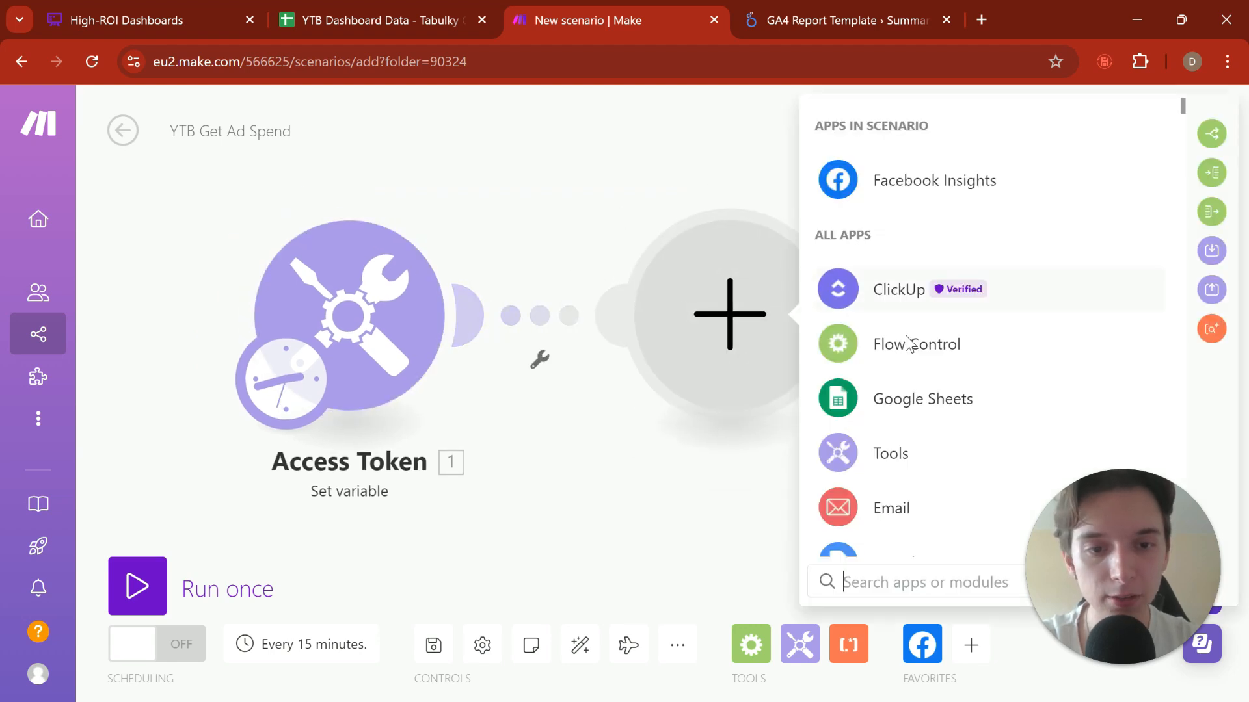
type("http")
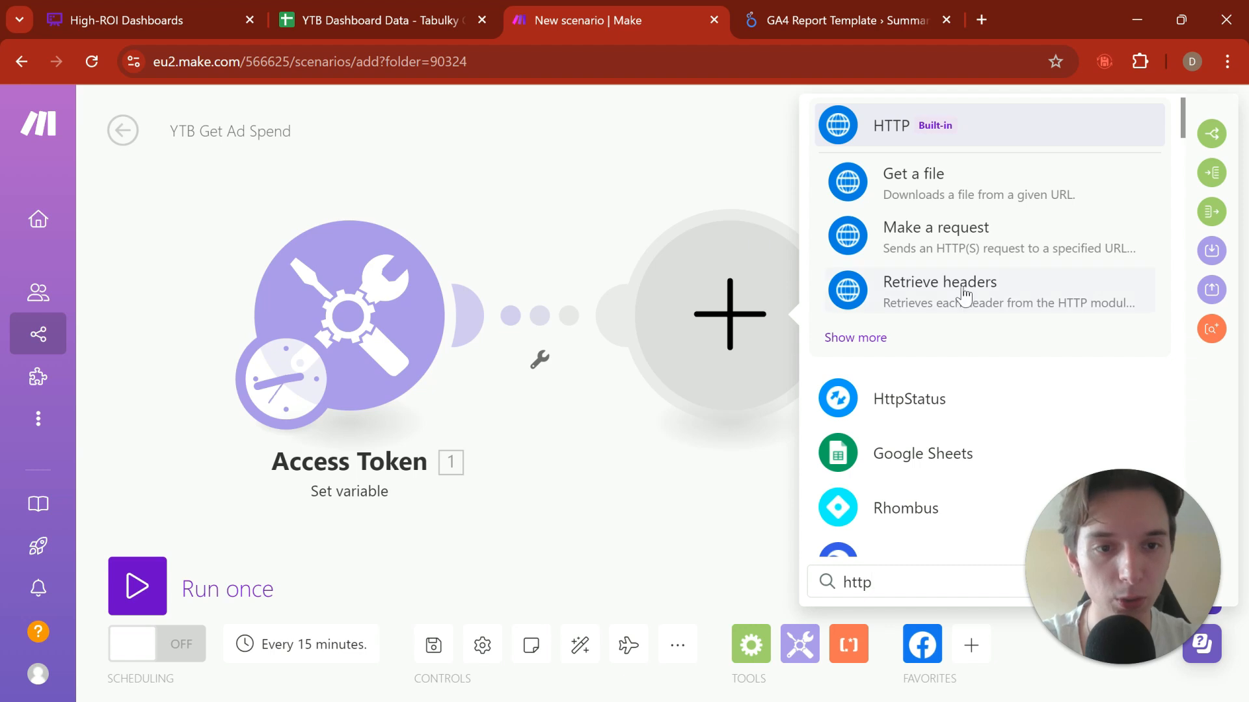
left_click(979, 232)
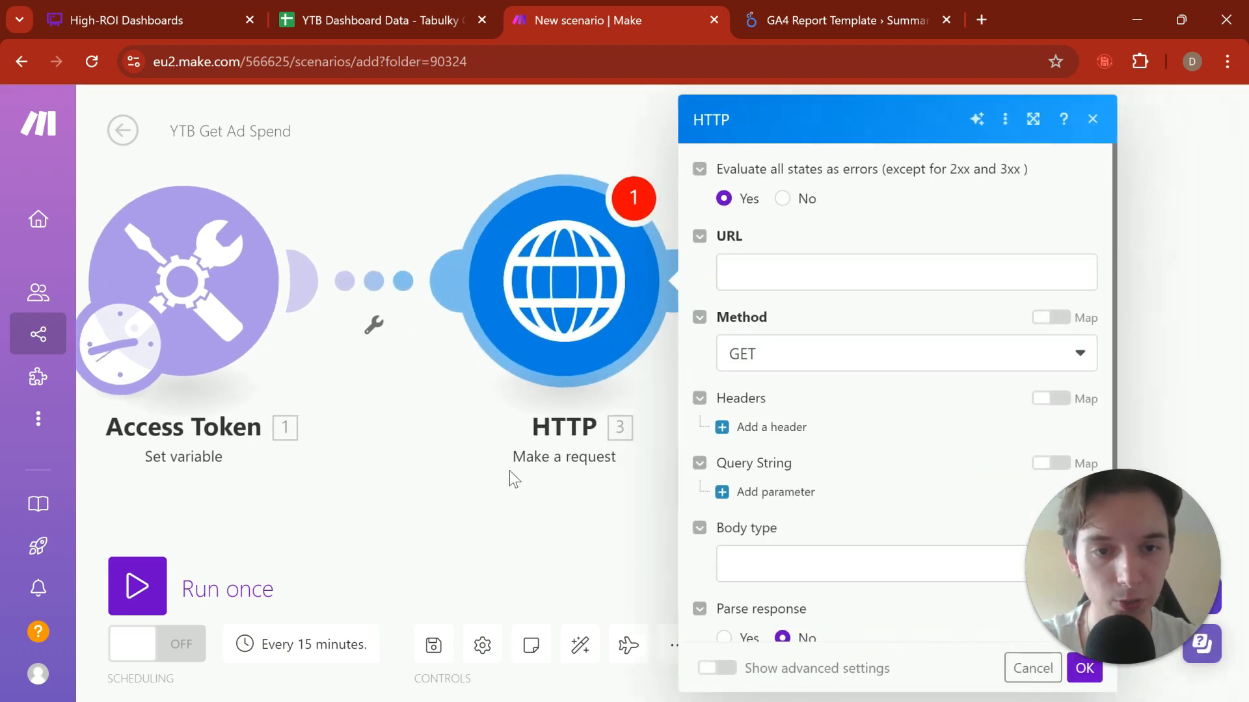
Step: Paste the graph.facebook.com v20.0 ad account insights URL for yesterday's impressions, clicks and spend as the HTTP request URL, and review its beginning
left_click(769, 263)
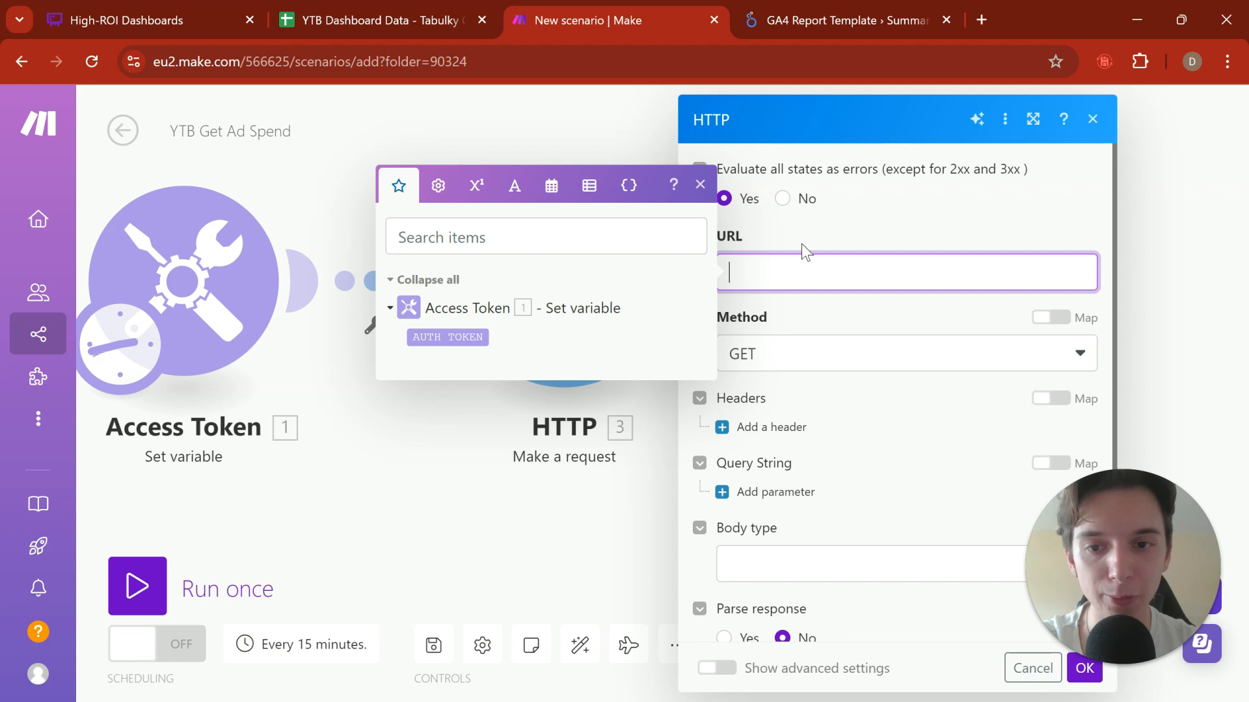
key("ctrl+v")
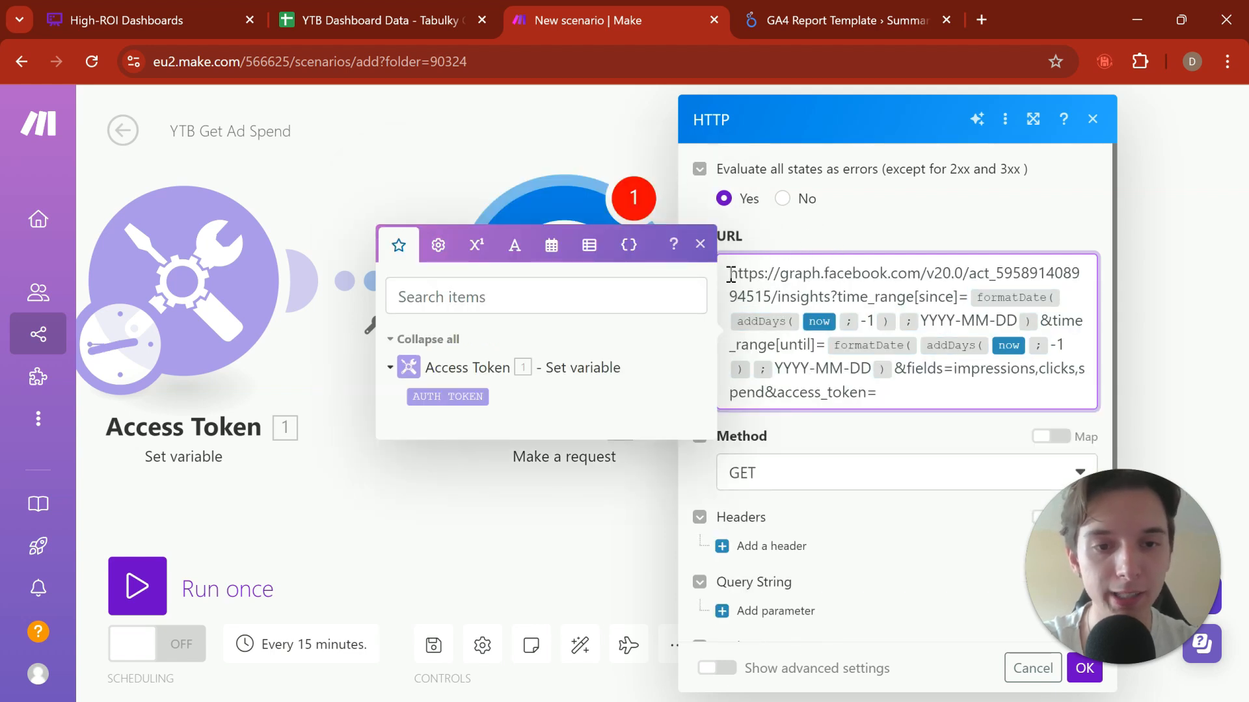
left_click_drag(729, 273, 968, 306)
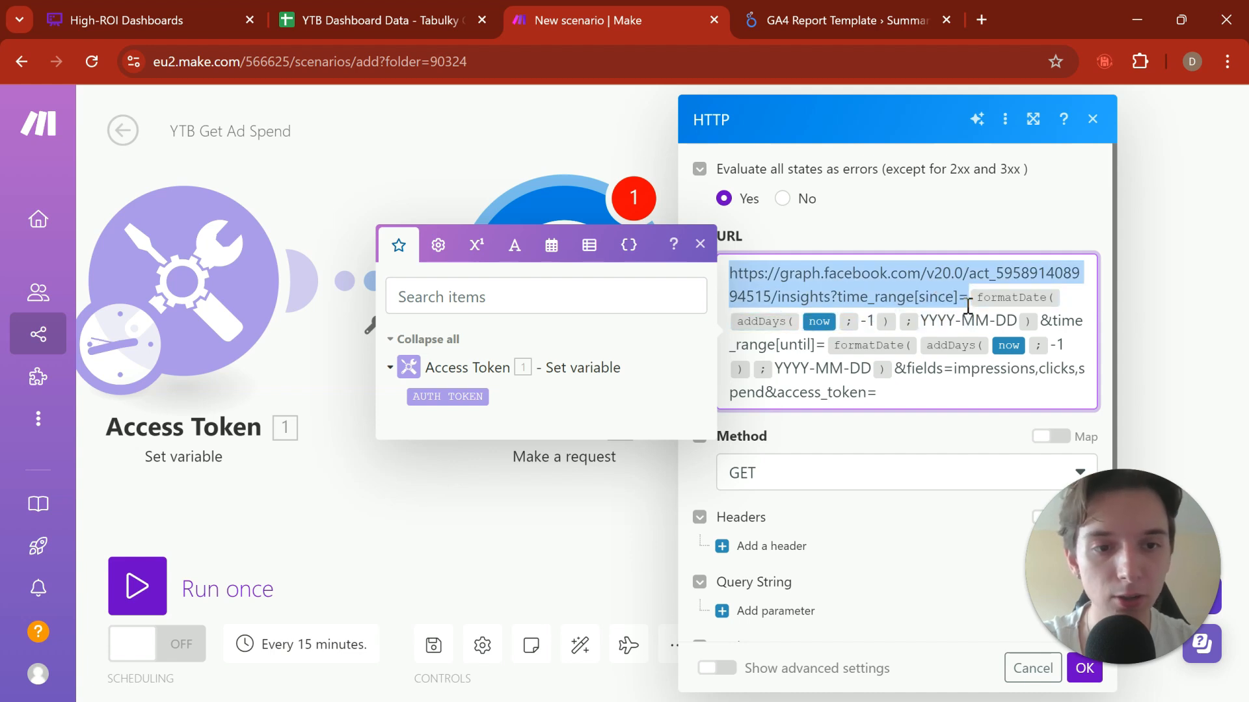
left_click(825, 273)
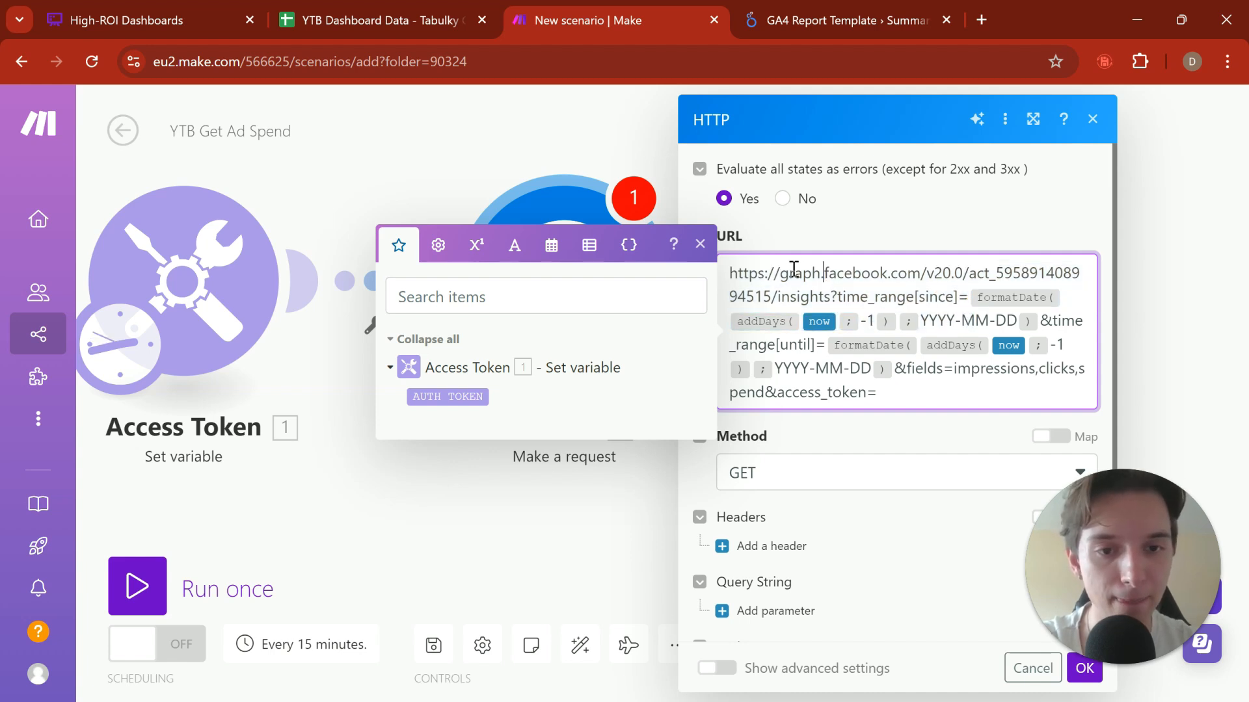
Step: Review the HTTP request URL's ad account endpoint, time_range since and until parameters, formatDate and addDays functions, and requested fields
left_click_drag(794, 270, 883, 284)
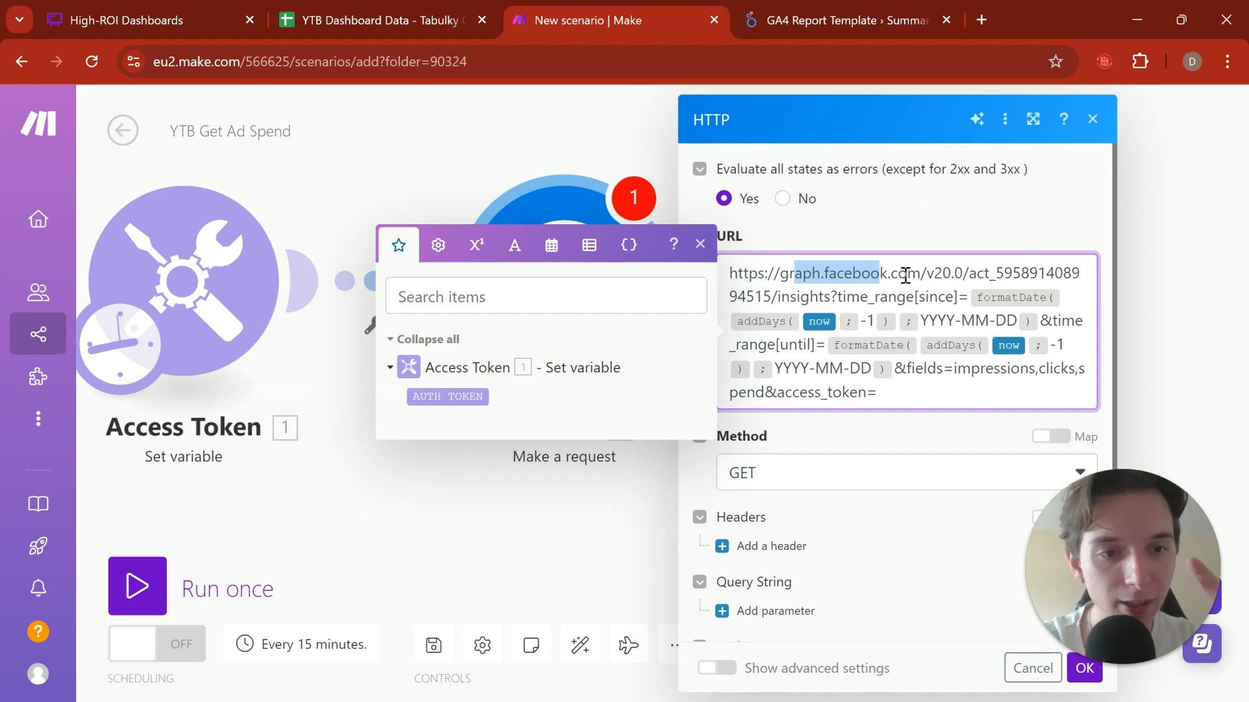
left_click(905, 276)
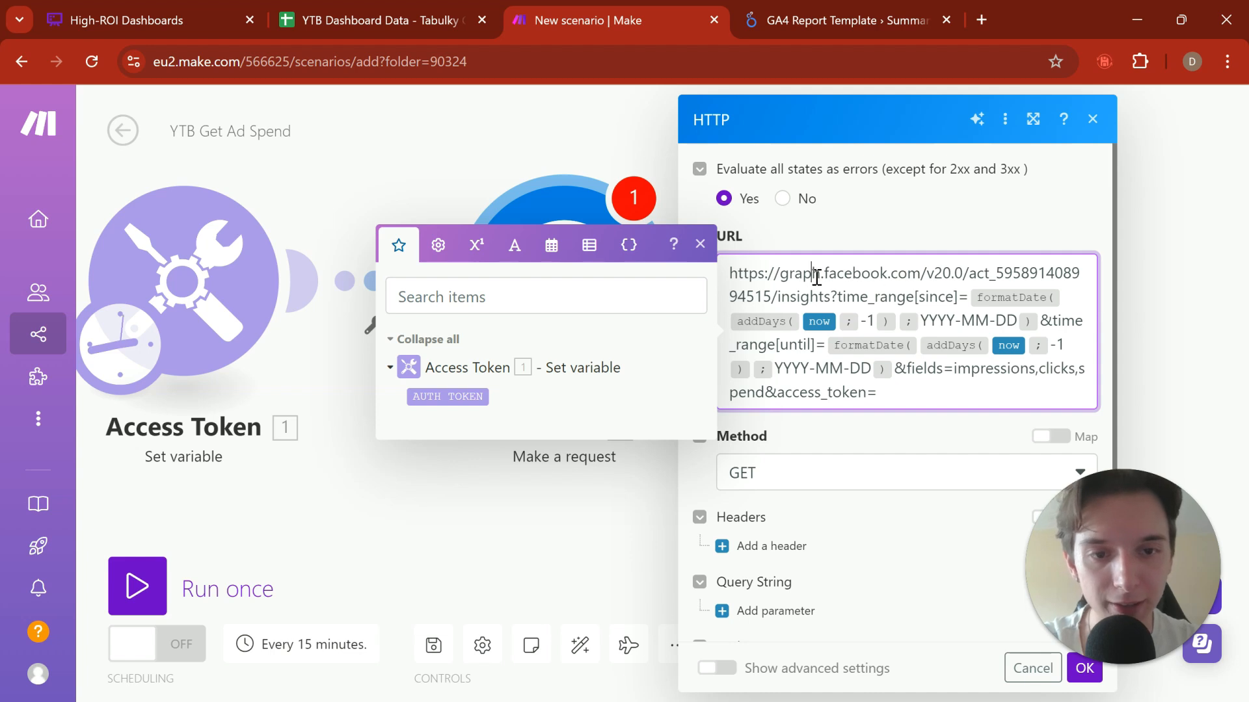
left_click_drag(816, 275, 958, 299)
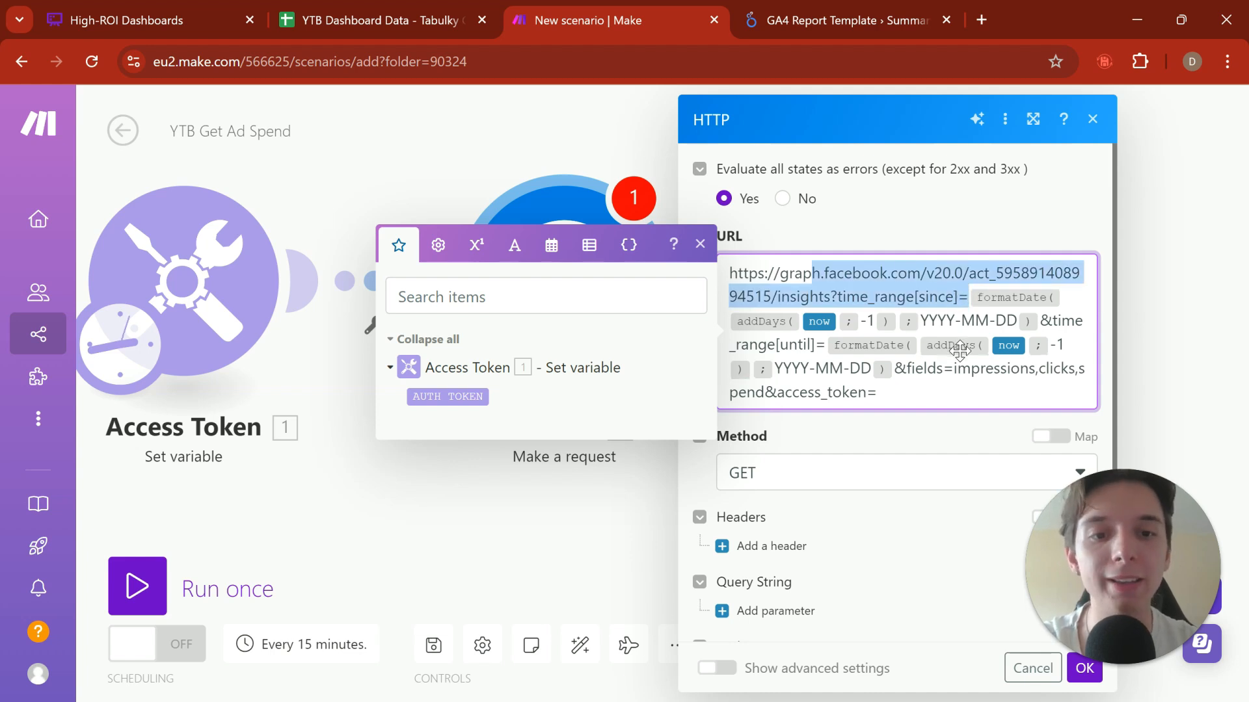
left_click_drag(966, 388, 808, 272)
left_click(834, 272)
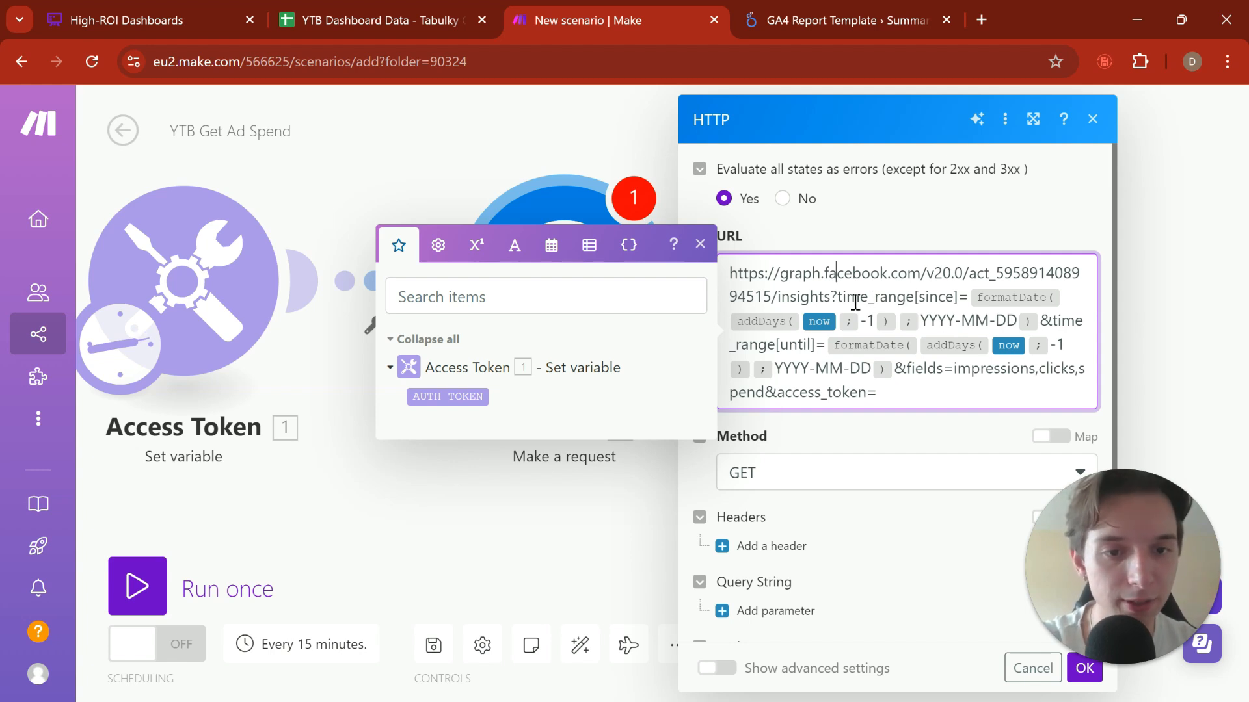
left_click_drag(860, 297, 774, 369)
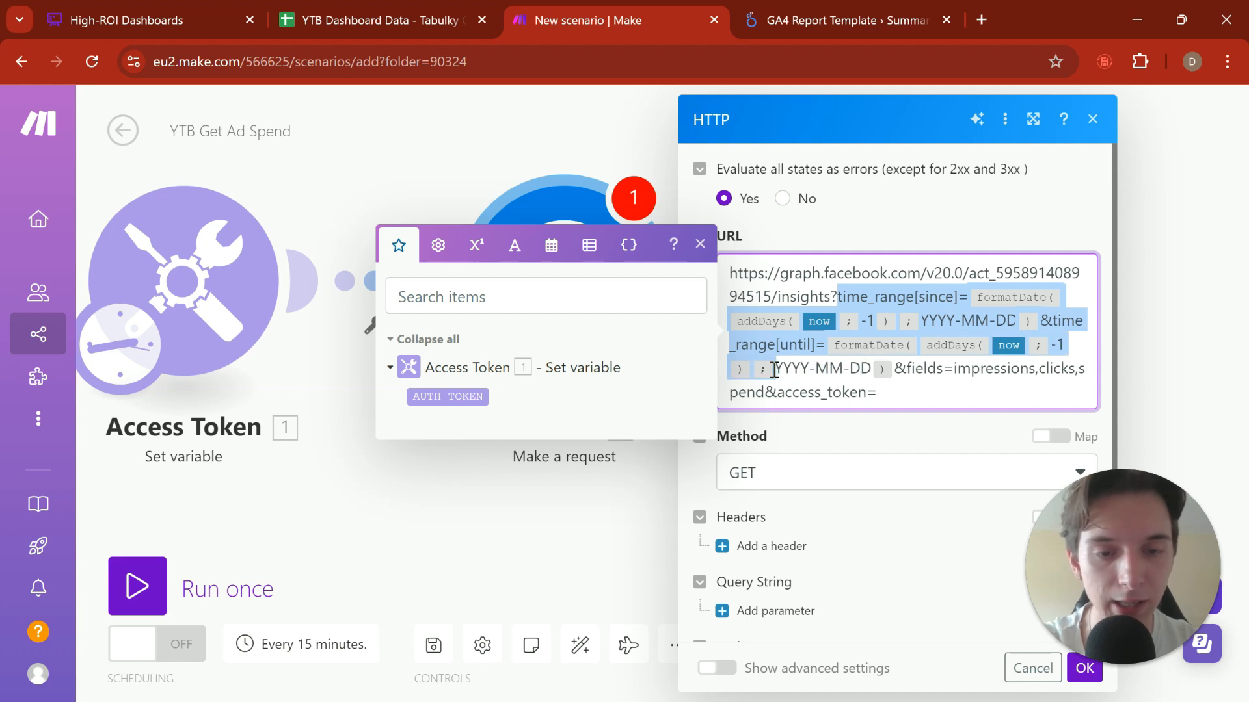
left_click(808, 371)
left_click(1026, 381)
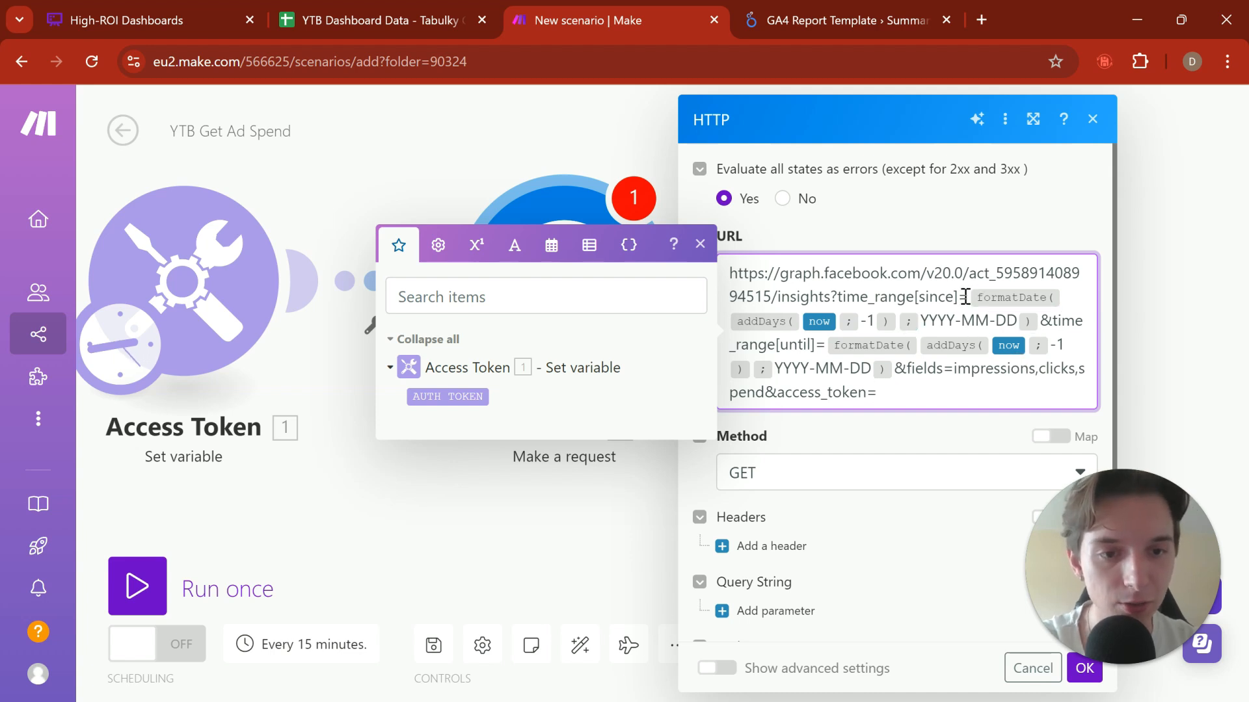
left_click_drag(969, 297, 1068, 306)
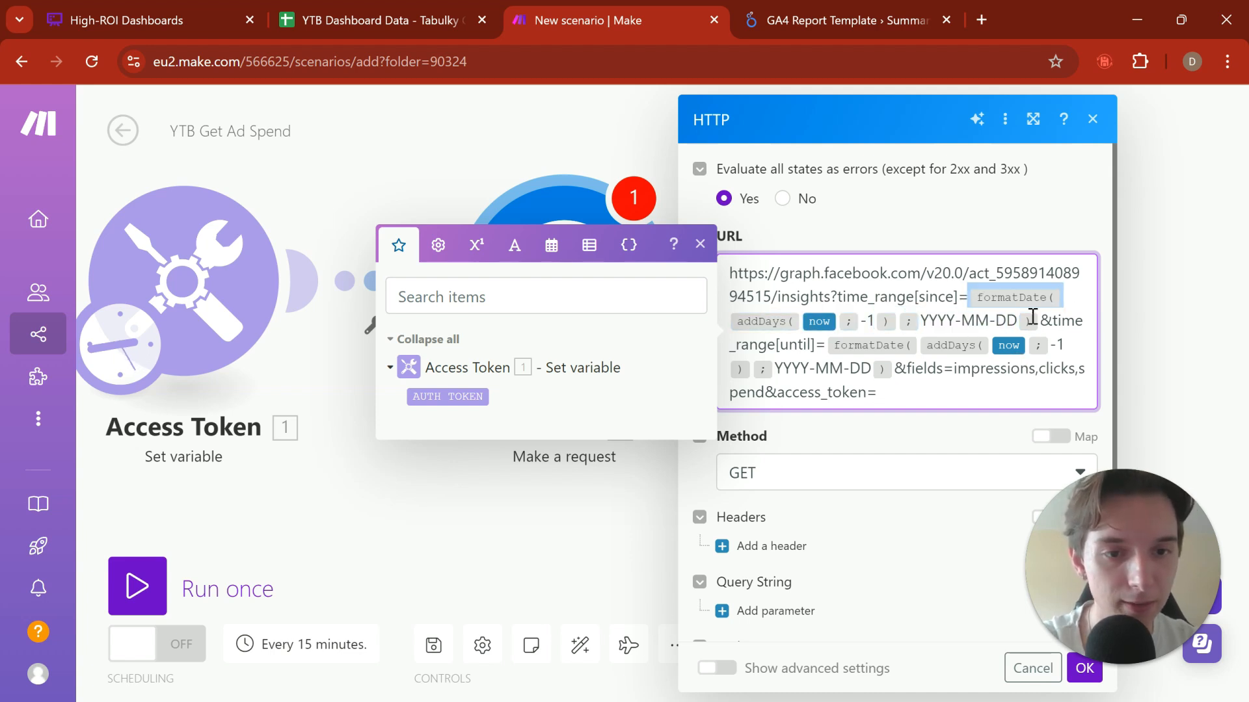
left_click(810, 298)
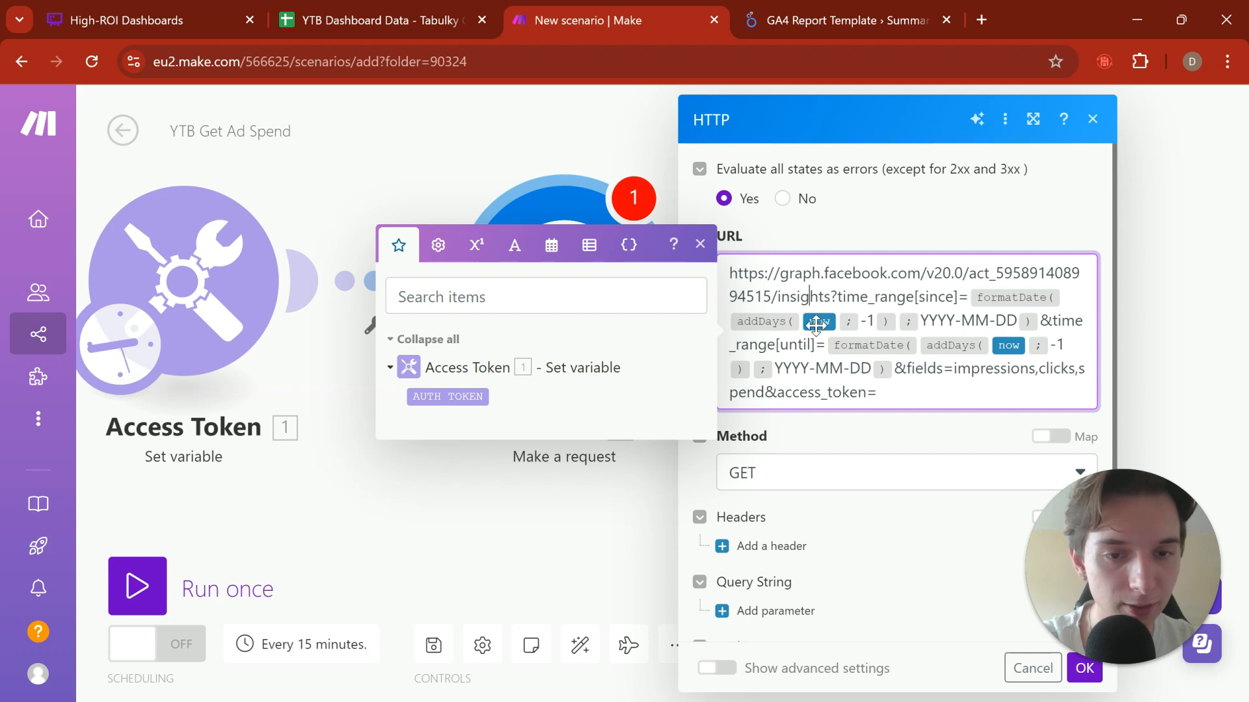
left_click(852, 409)
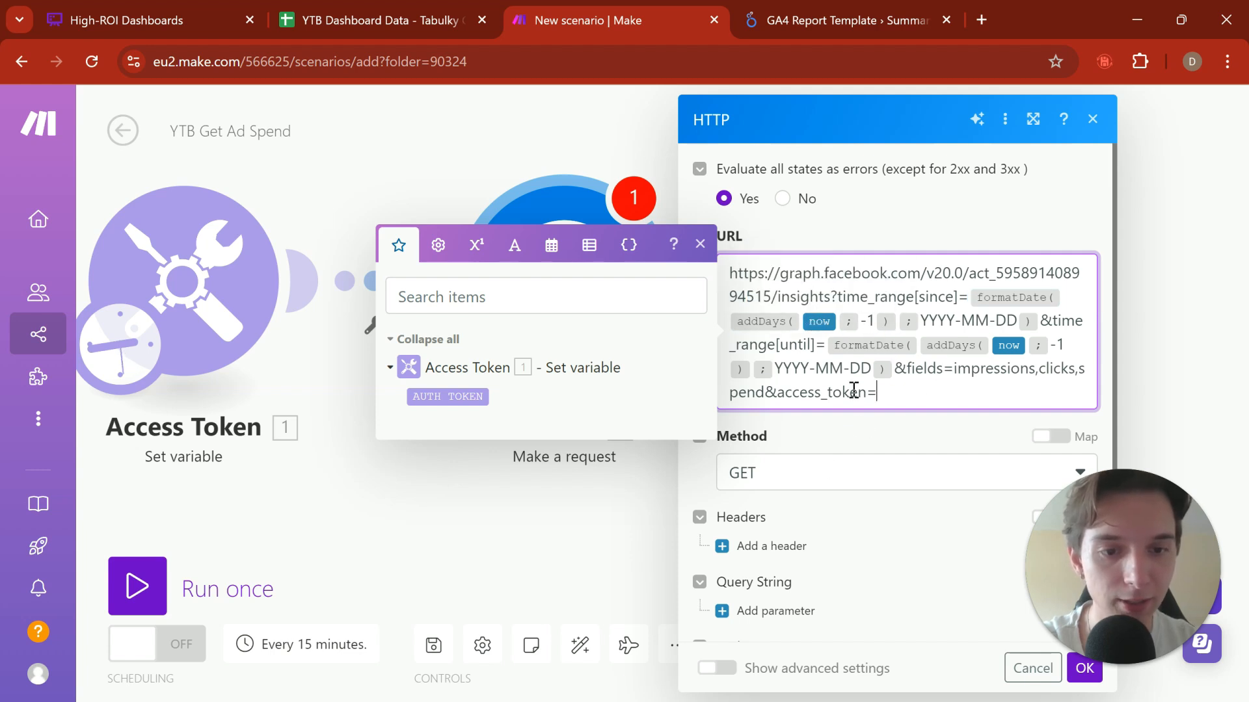
key("Return")
left_click(565, 256)
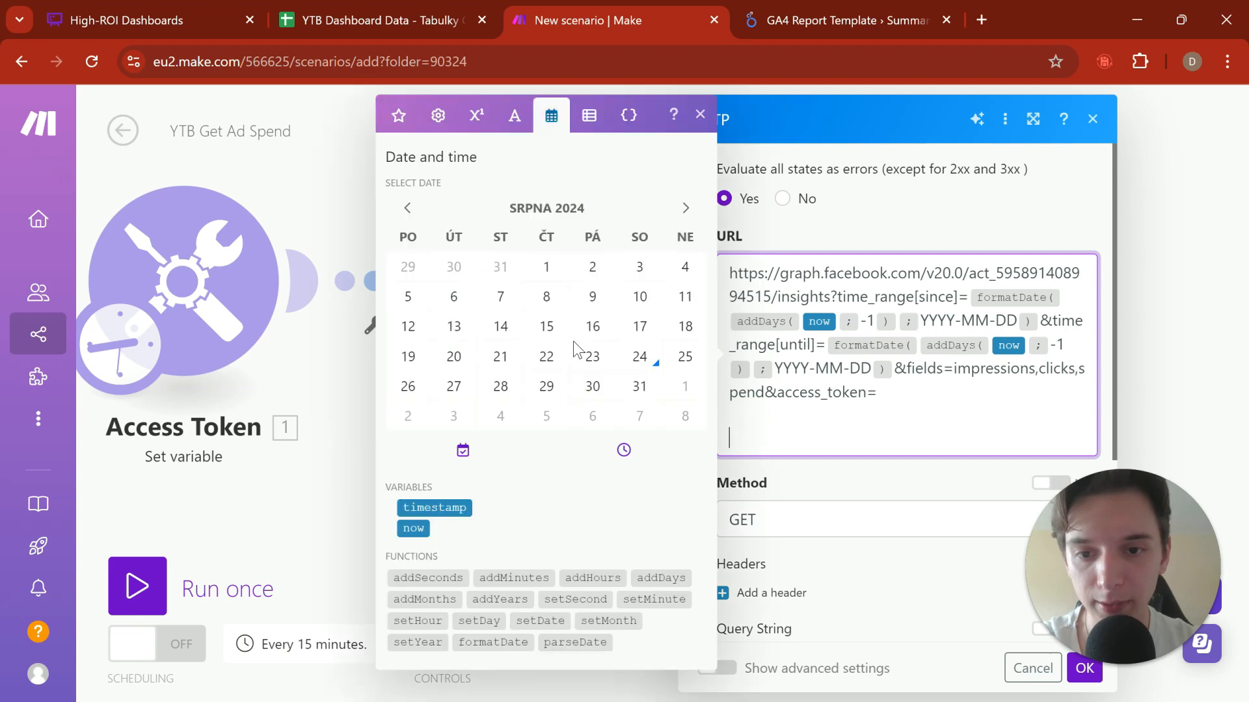
left_click_drag(427, 528, 748, 439)
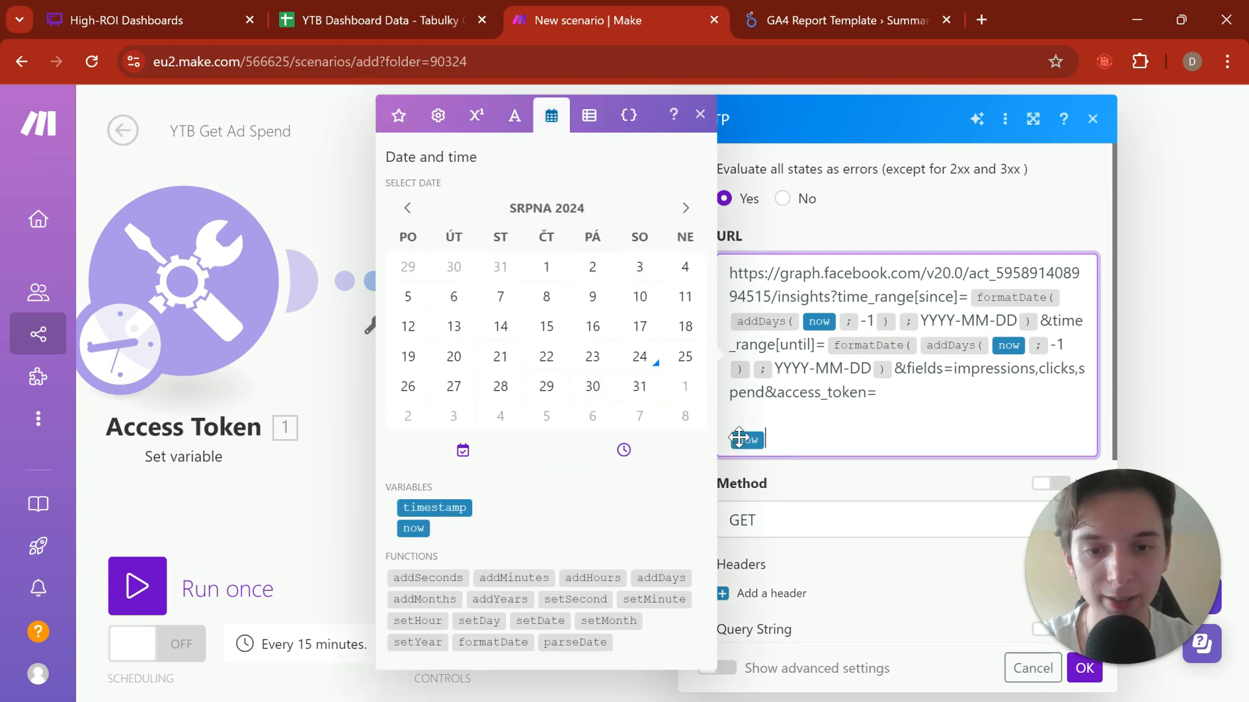
left_click(1093, 119)
left_click(1093, 119)
Step: Add a Tools Set variable module after the HTTP module, with the variable name "today" and the value now
left_click(675, 191)
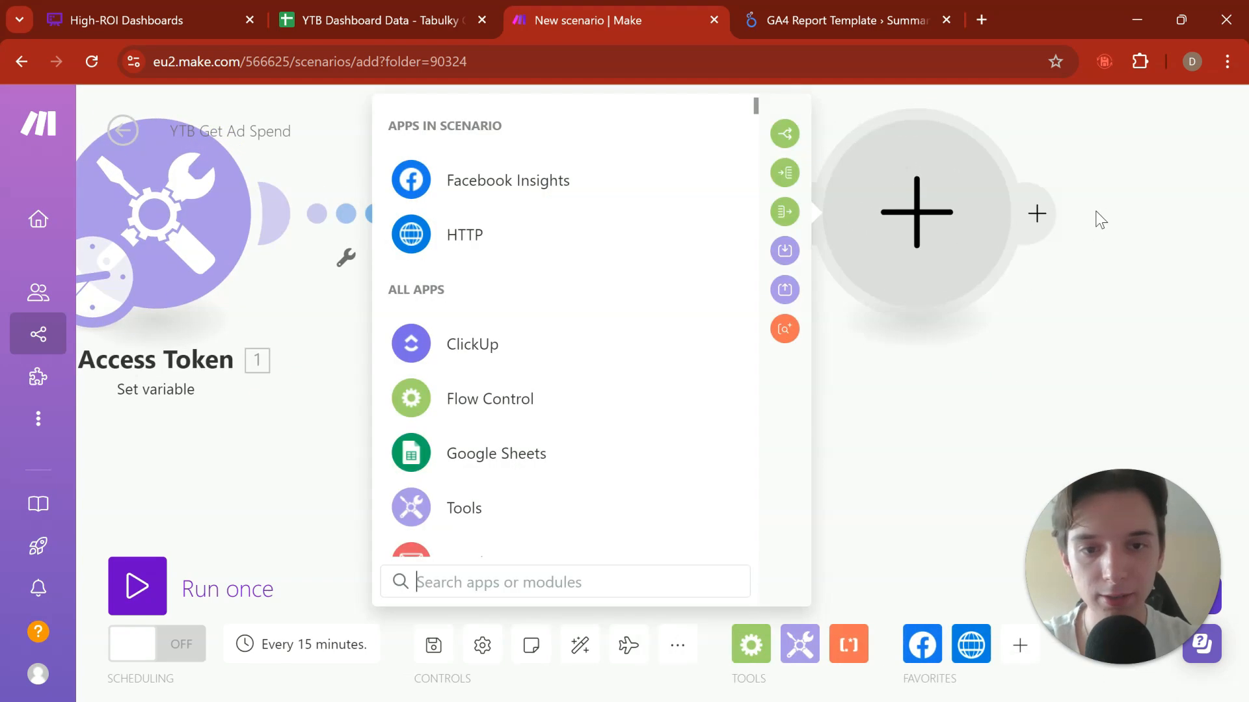
type("set")
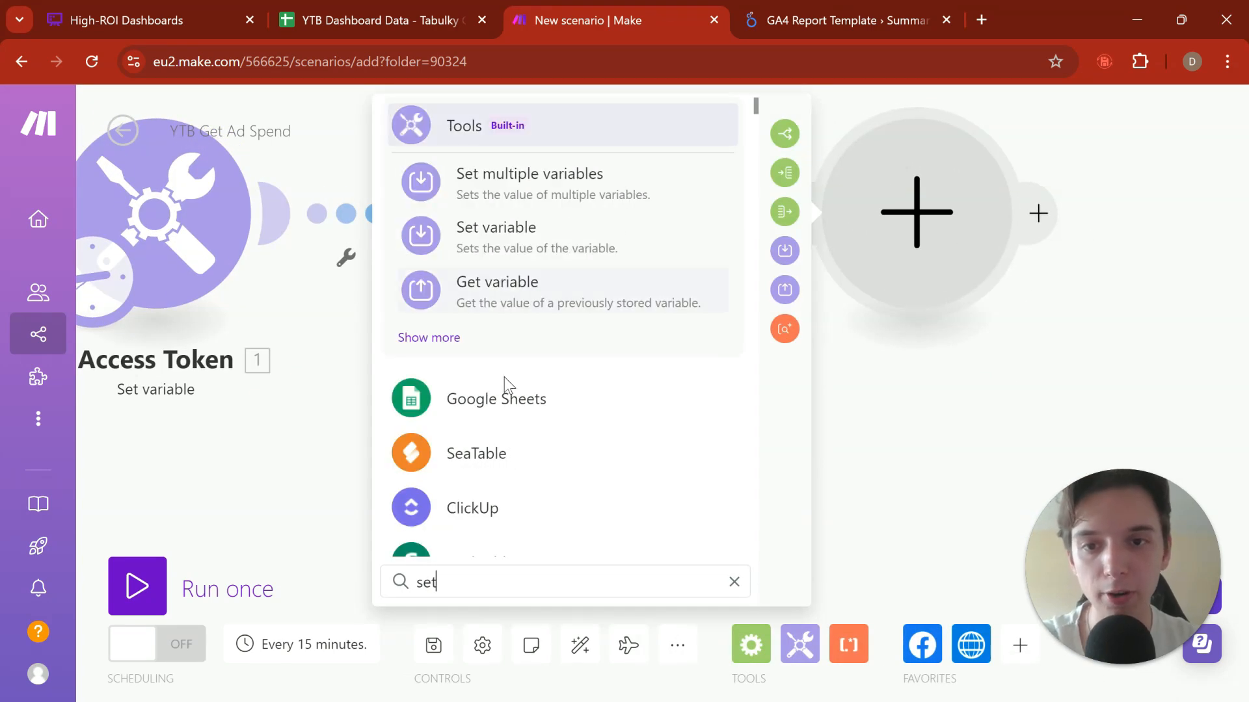
left_click(577, 248)
left_click(396, 218)
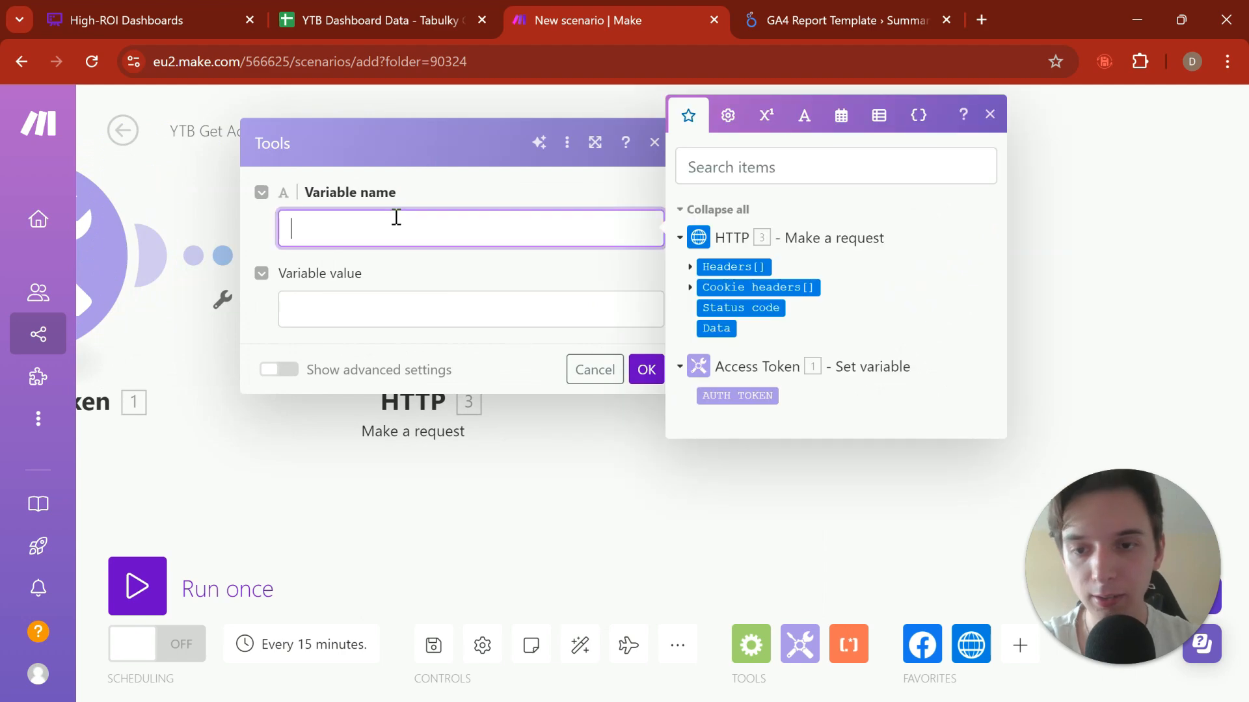
type("today")
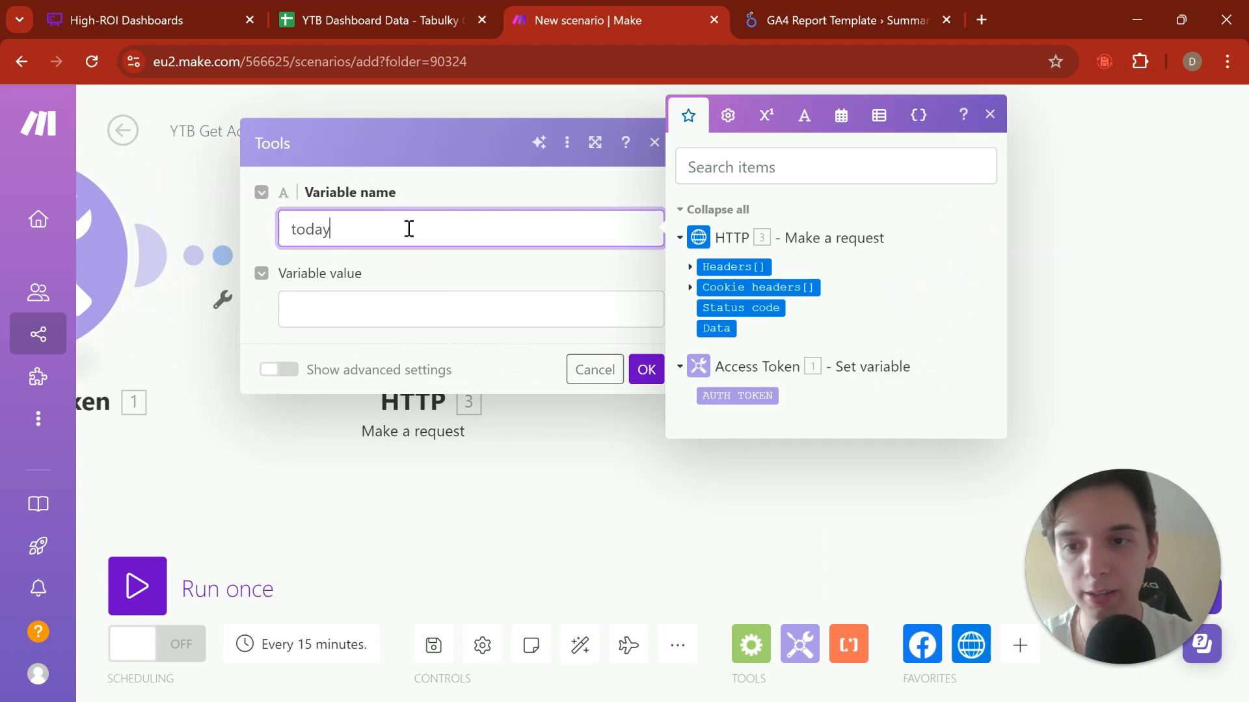
key("Tab")
left_click(841, 158)
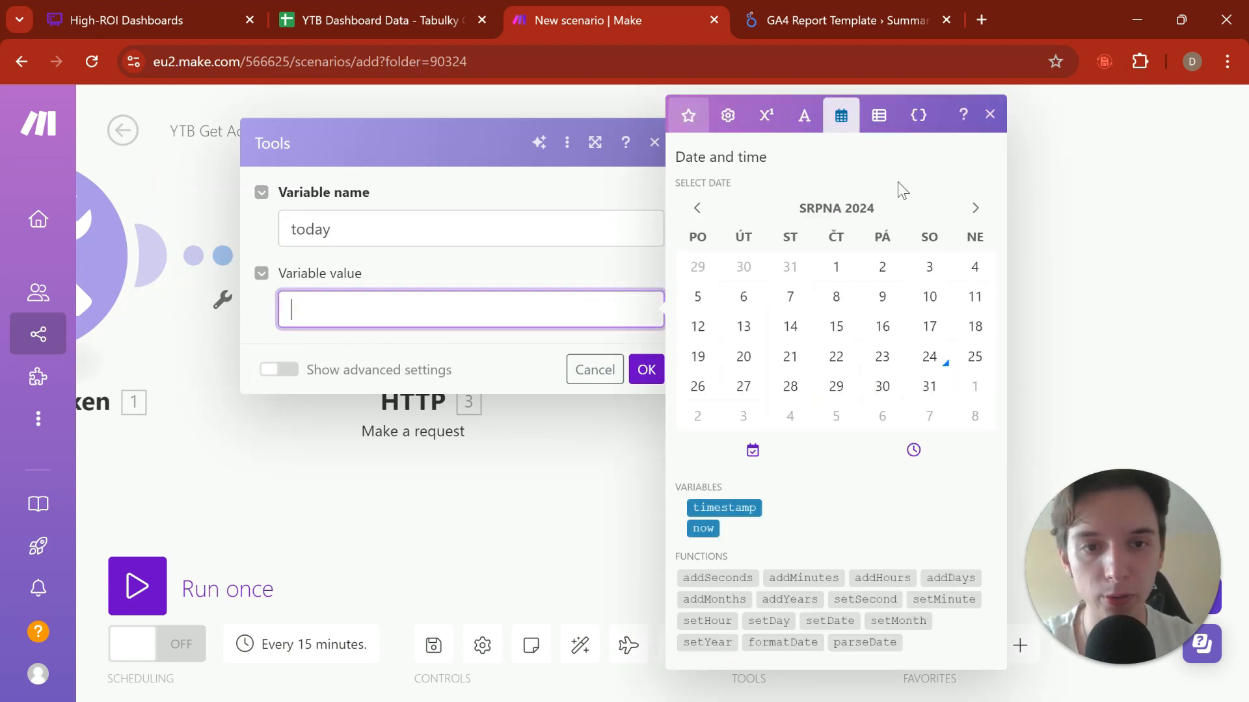
left_click(703, 528)
left_click(646, 370)
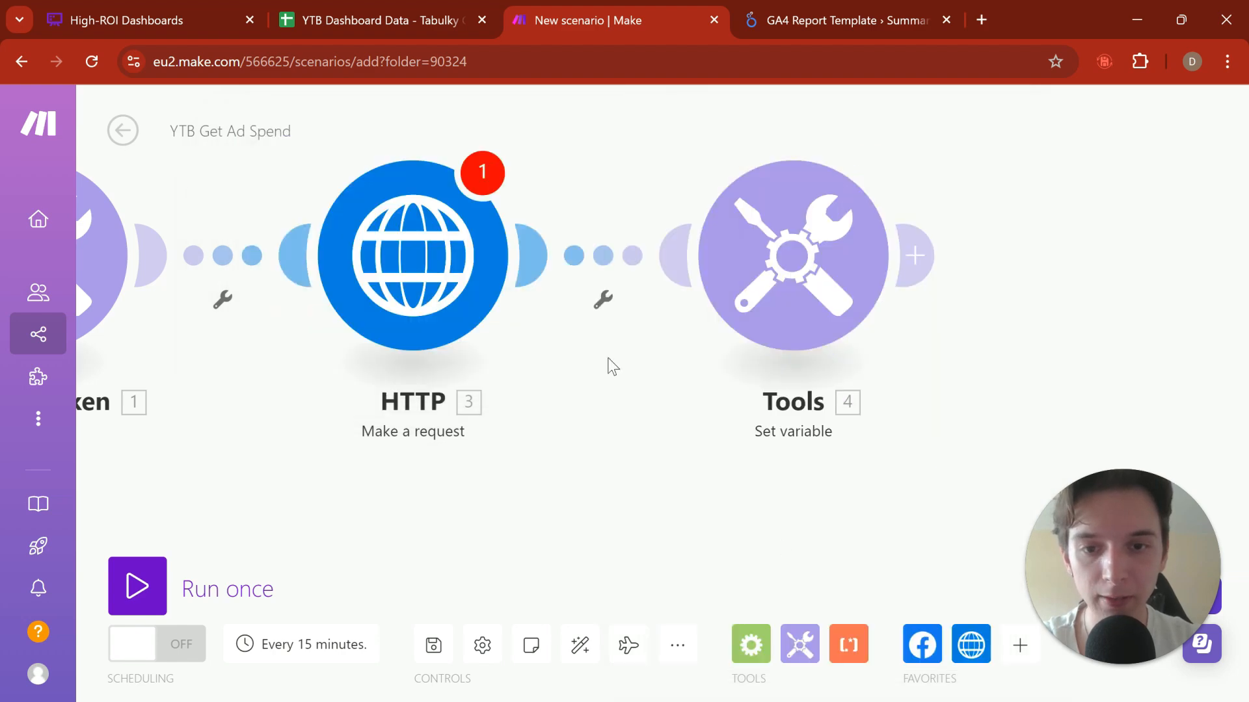
Step: Run only the new Set variable module and examine the date value of "today" in its output
right_click(795, 274)
left_click(872, 321)
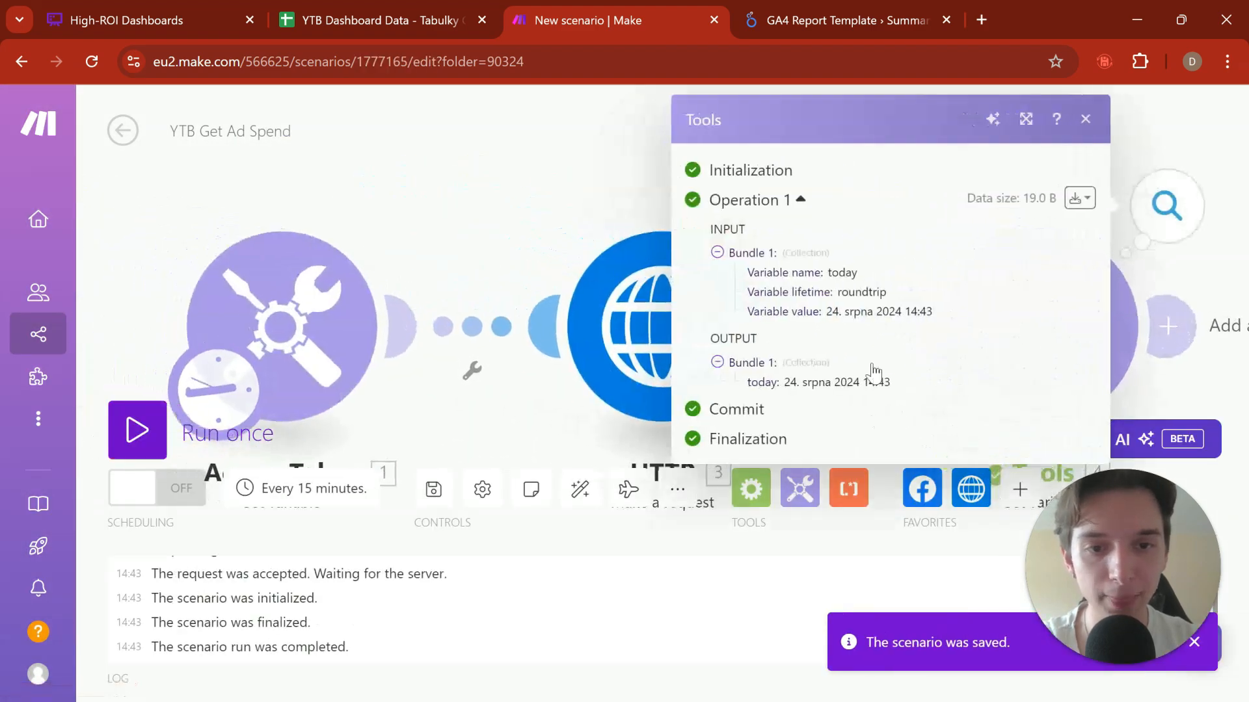
left_click_drag(785, 313, 680, 312)
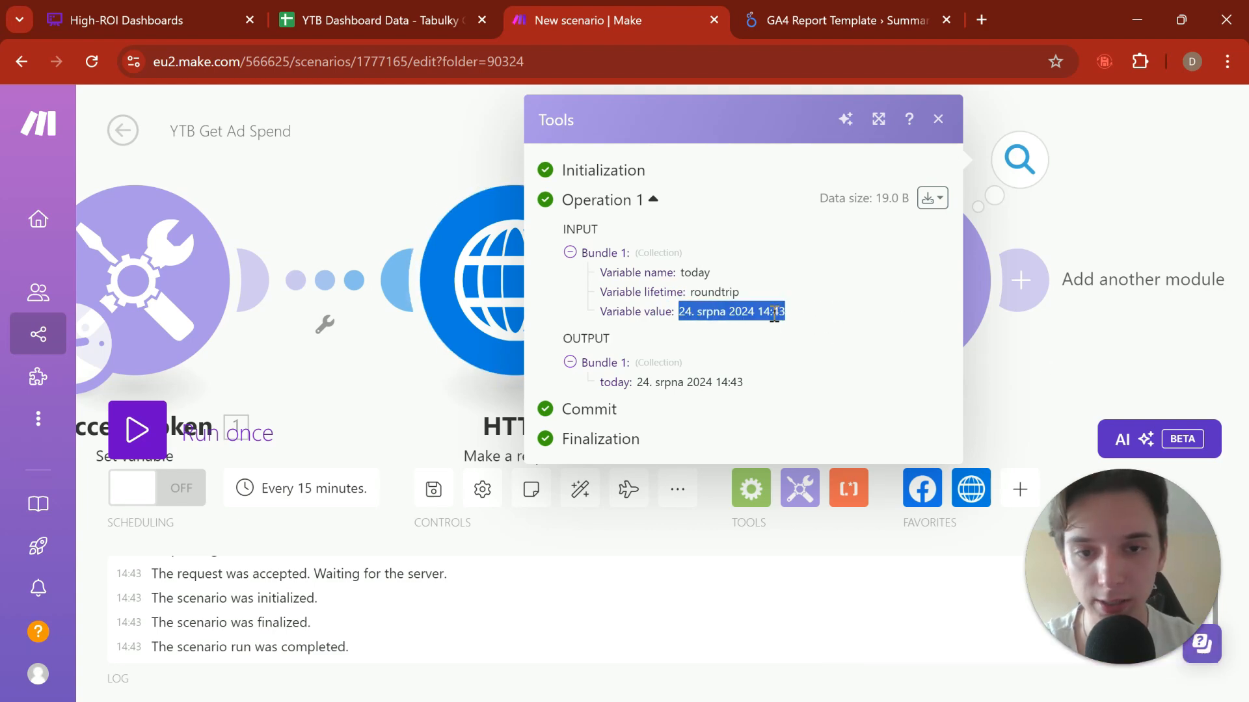
left_click_drag(1077, 386, 912, 349)
left_click(793, 260)
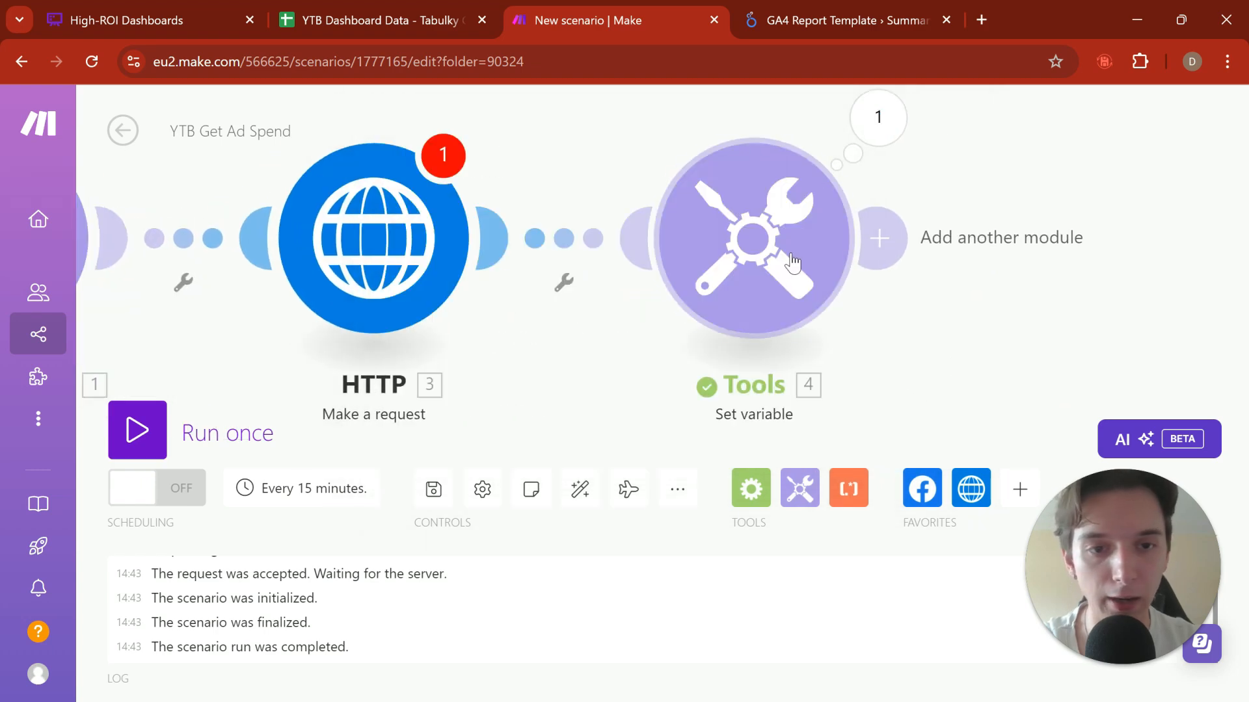
Step: Paste the graph.facebook.com v20.0 insights URL with its date range and fields back into the HTTP module and keep the change
left_click(357, 241)
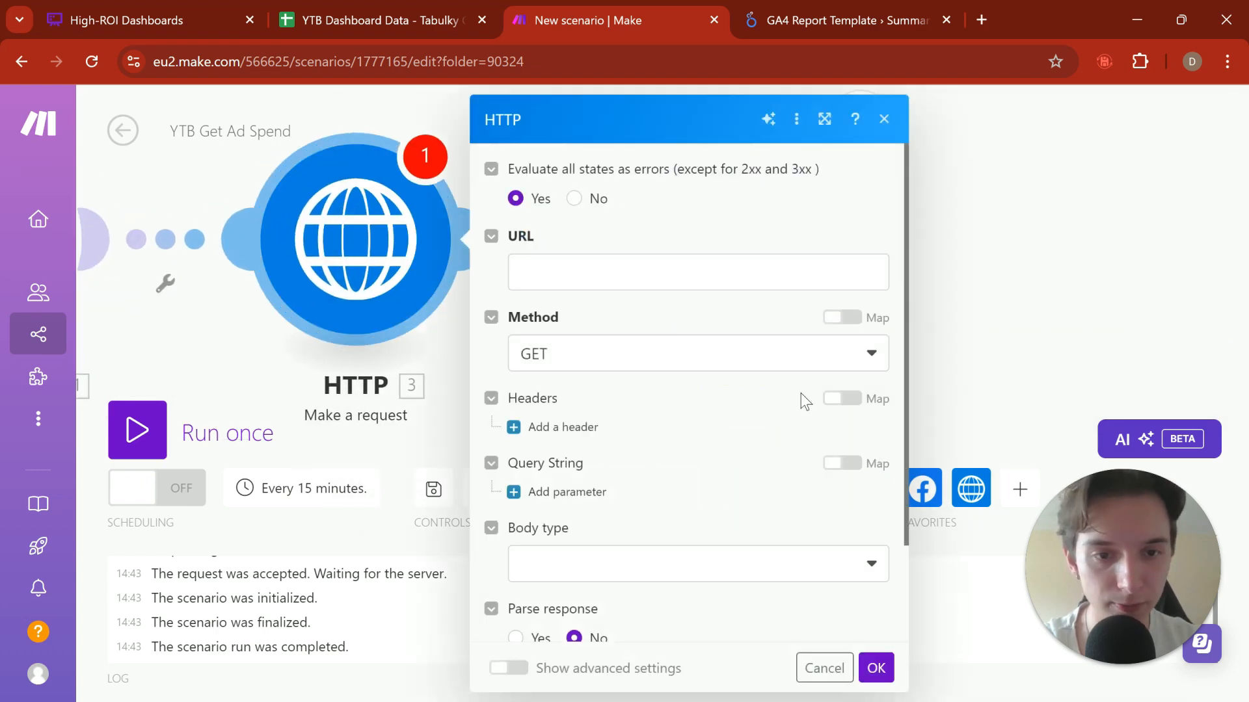
scroll(594, 262, "up", 2)
left_click(594, 254)
key("ctrl+v")
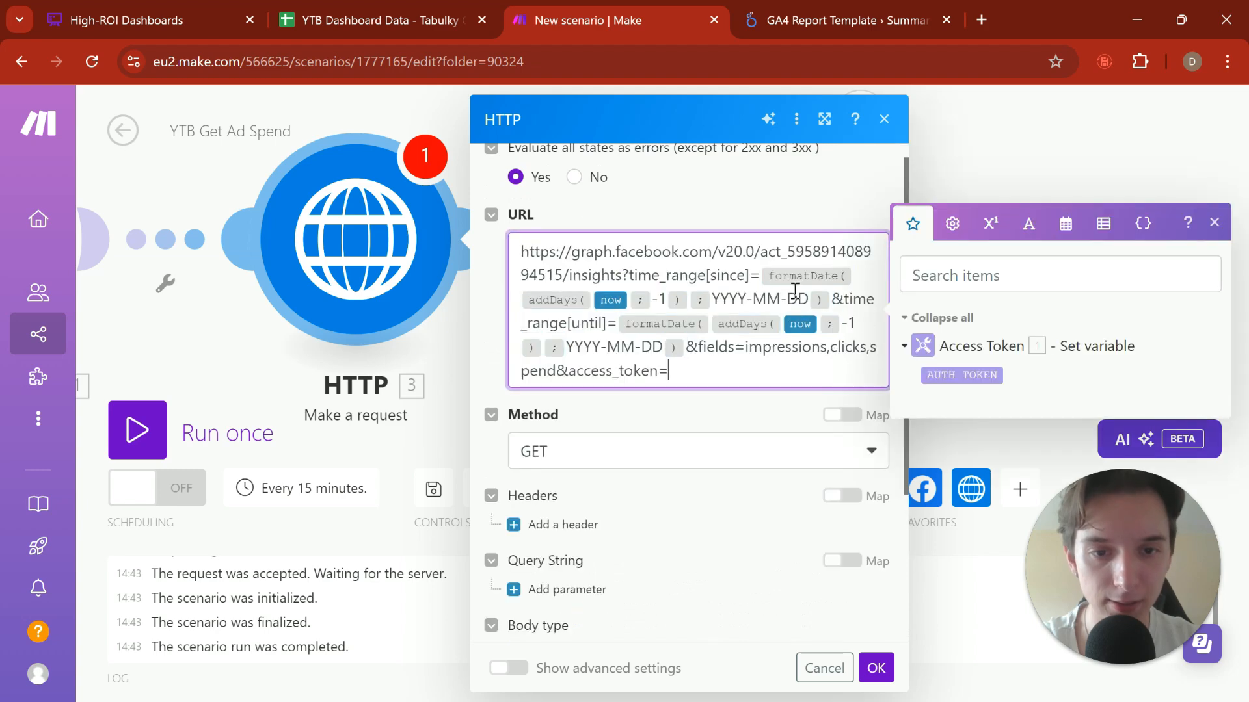
left_click(999, 179)
Step: Change the value of the "today" variable to addDays(now; -1) in the Tools Set variable module
left_click(735, 241)
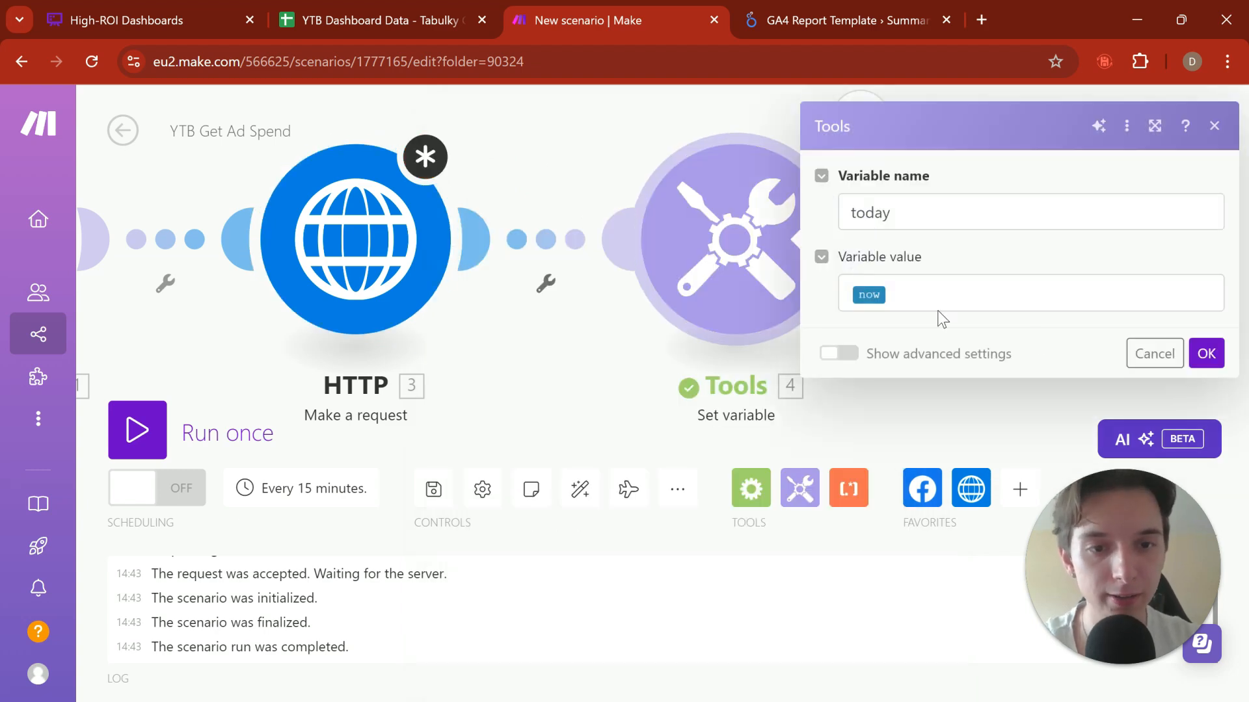
left_click(856, 300)
type("addDa ")
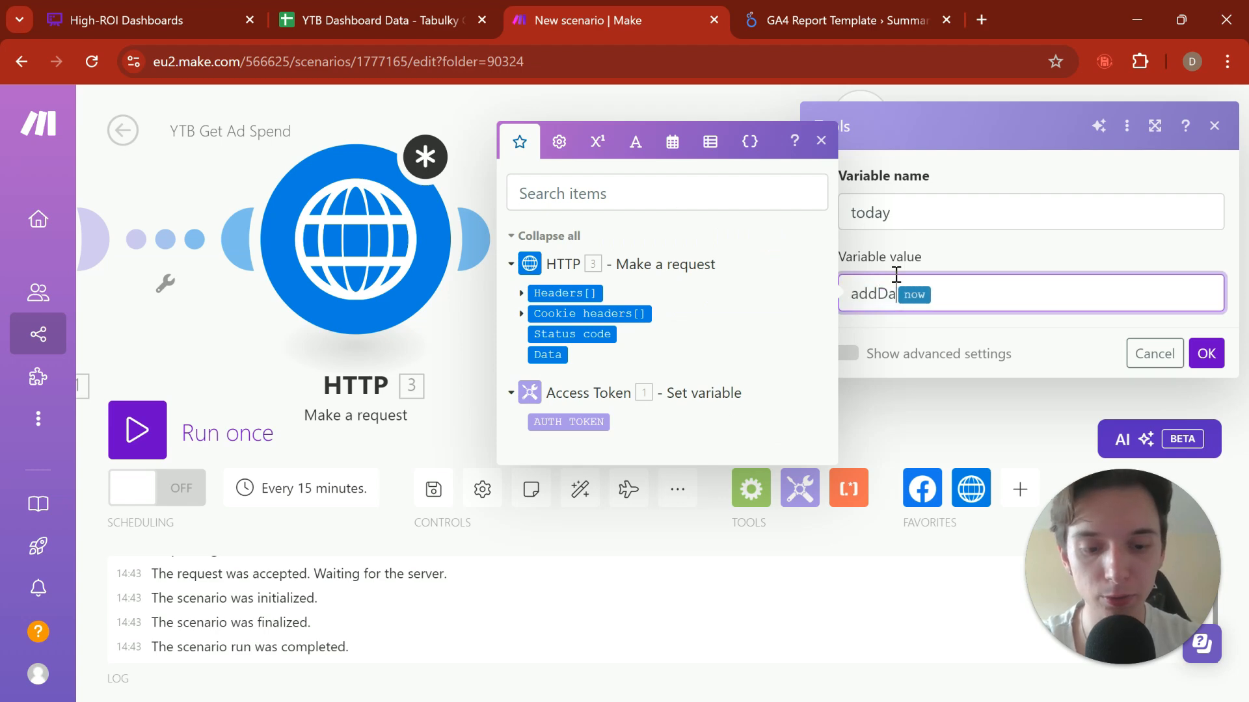
type("ys(")
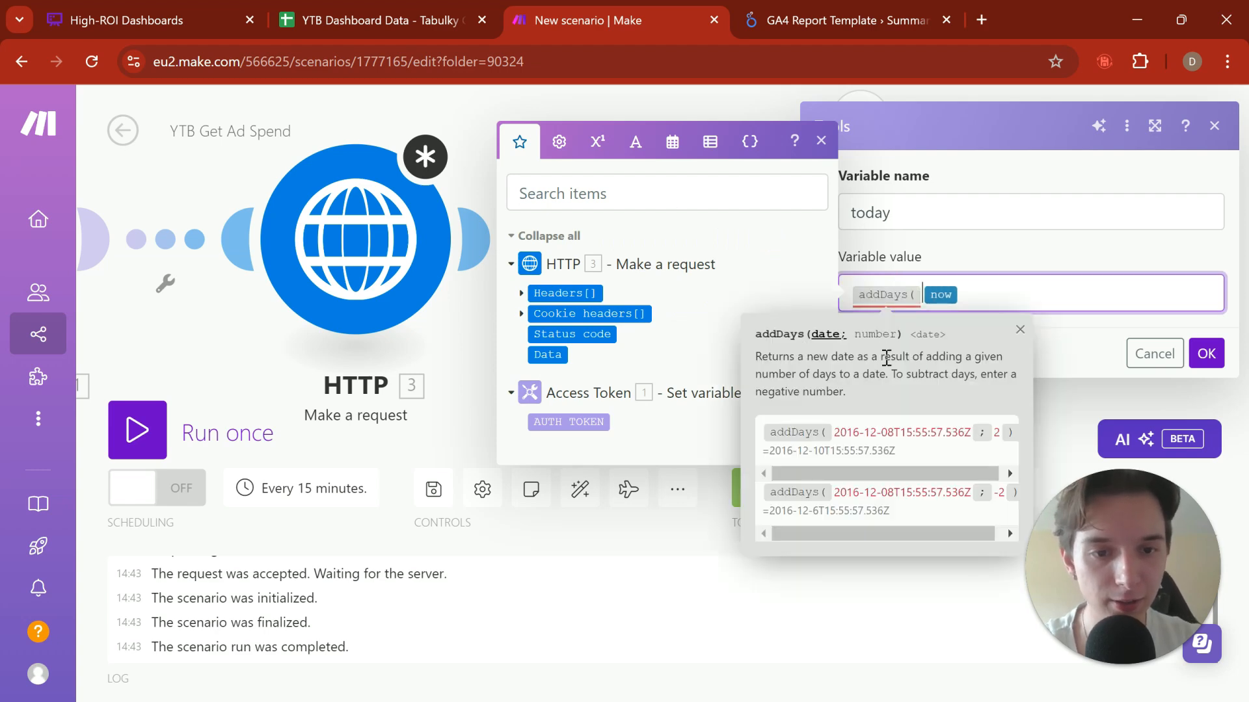
left_click(961, 294)
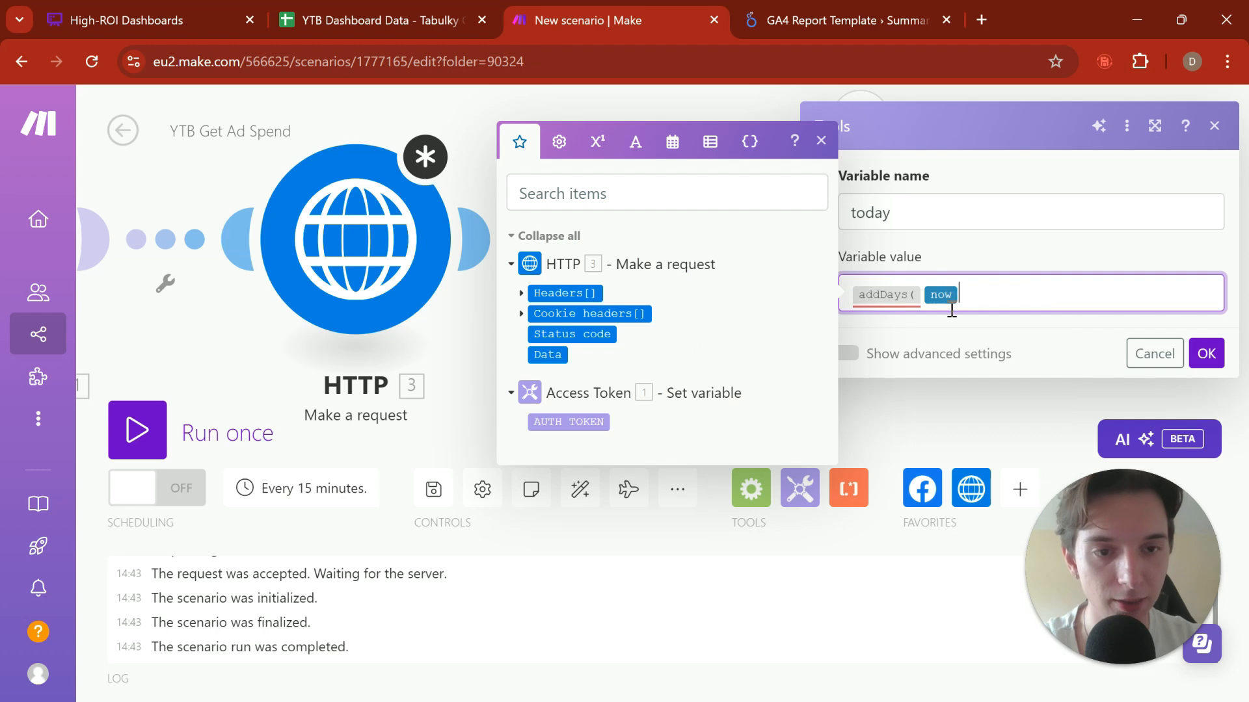
mouse_move(873, 296)
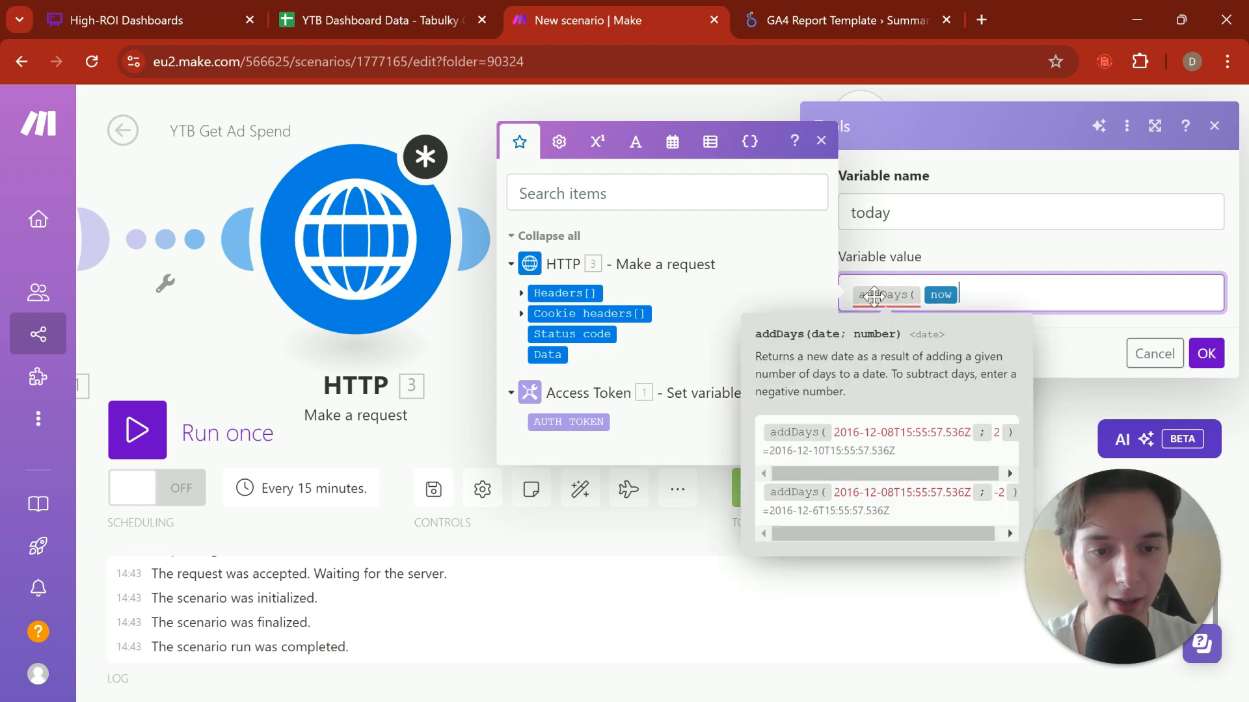
type(";")
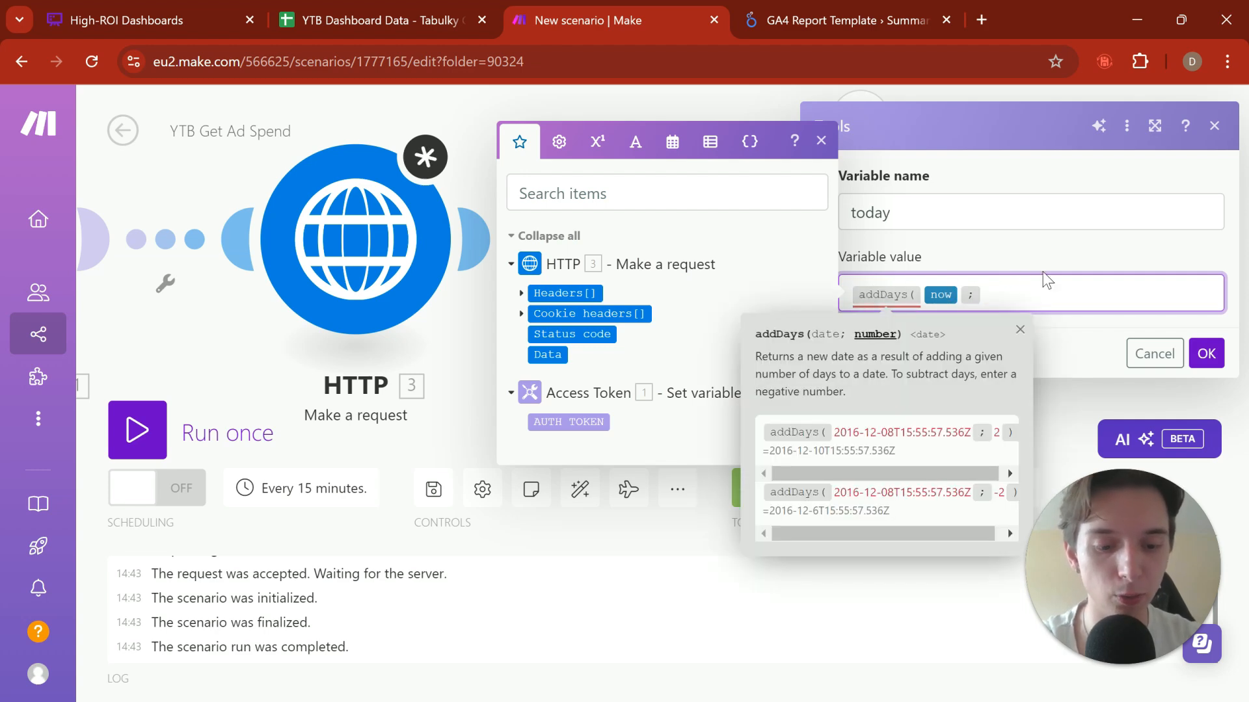
type("-1)")
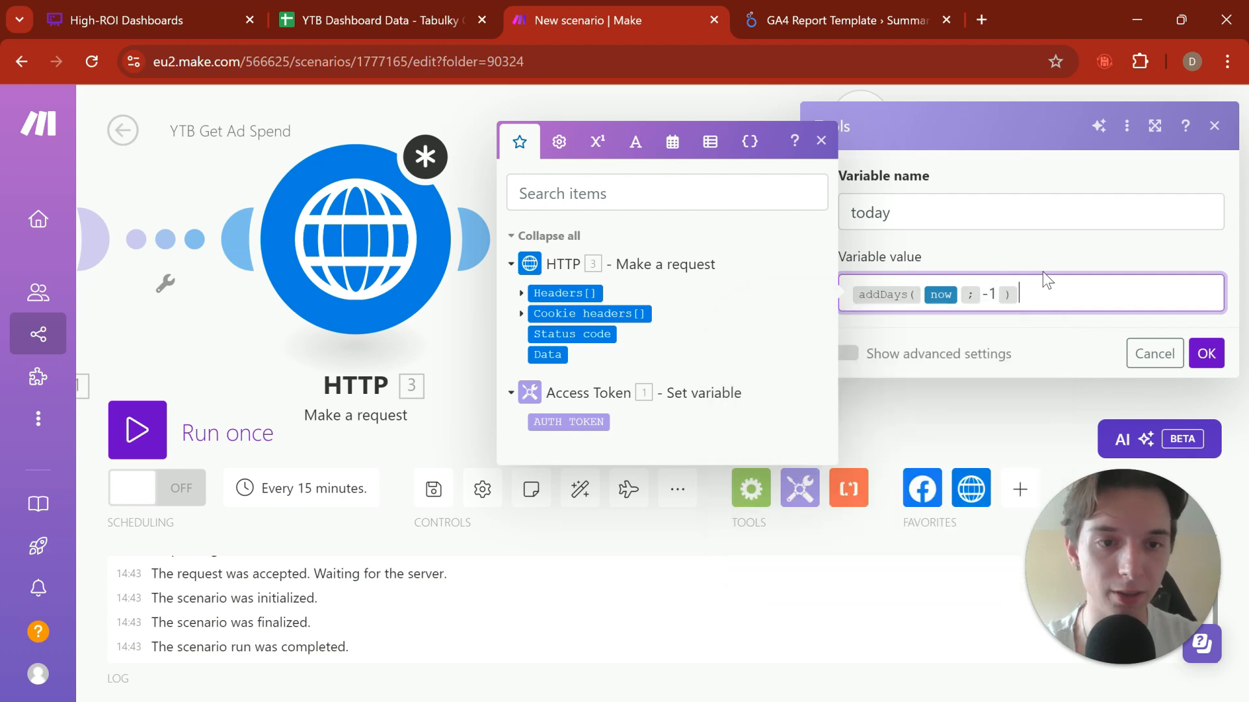
left_click(1205, 353)
Step: Run only the Set variable module again and examine the day, month and year format of the resulting "today" date
right_click(697, 223)
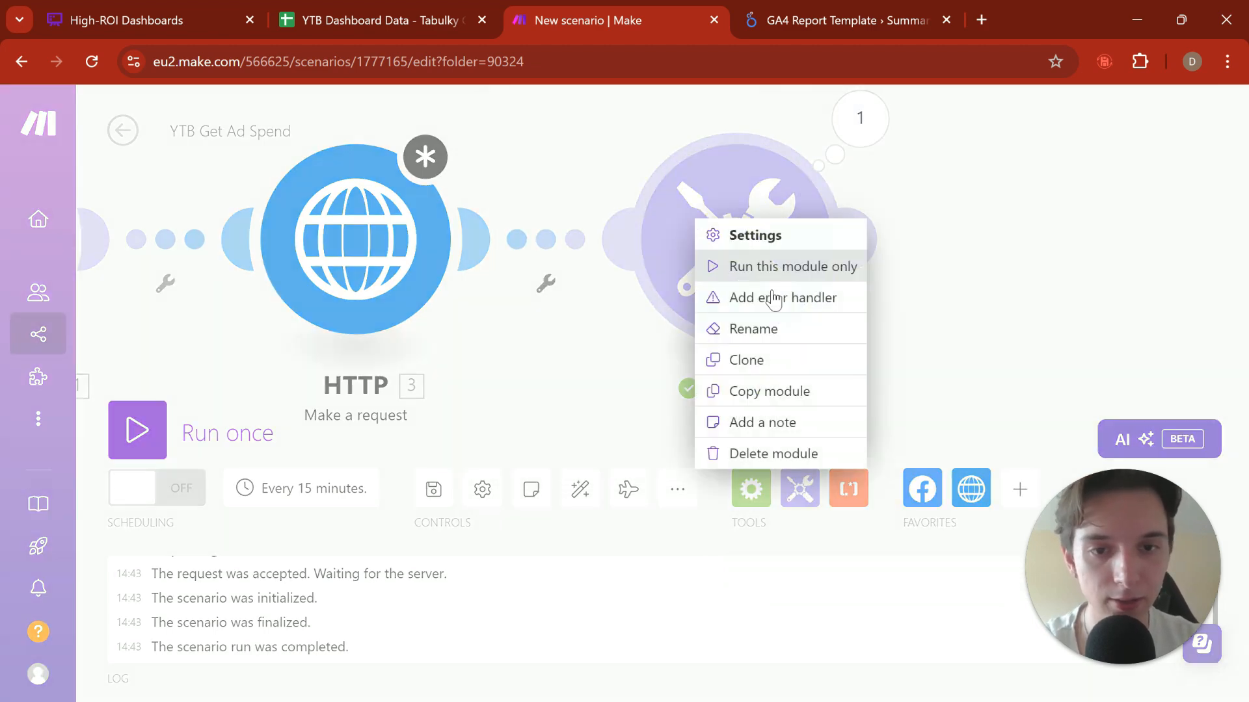
left_click(839, 267)
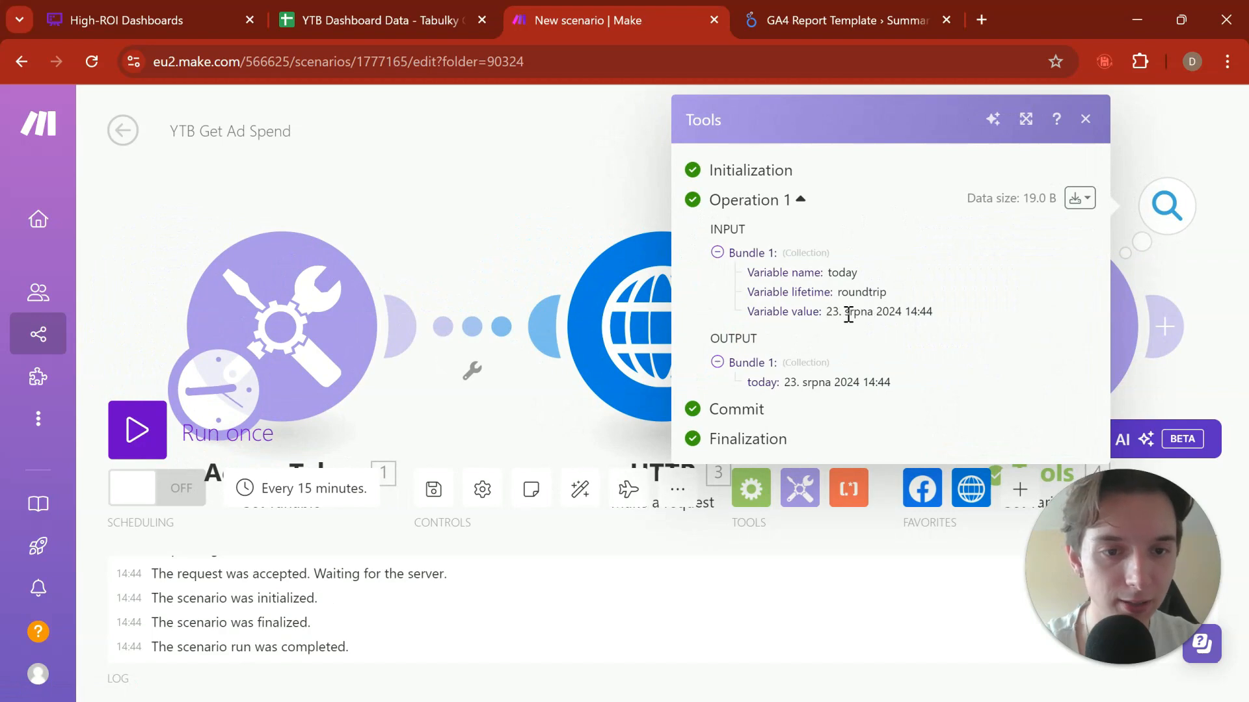
left_click_drag(826, 313, 959, 315)
left_click_drag(1181, 286, 1042, 277)
left_click(1042, 277)
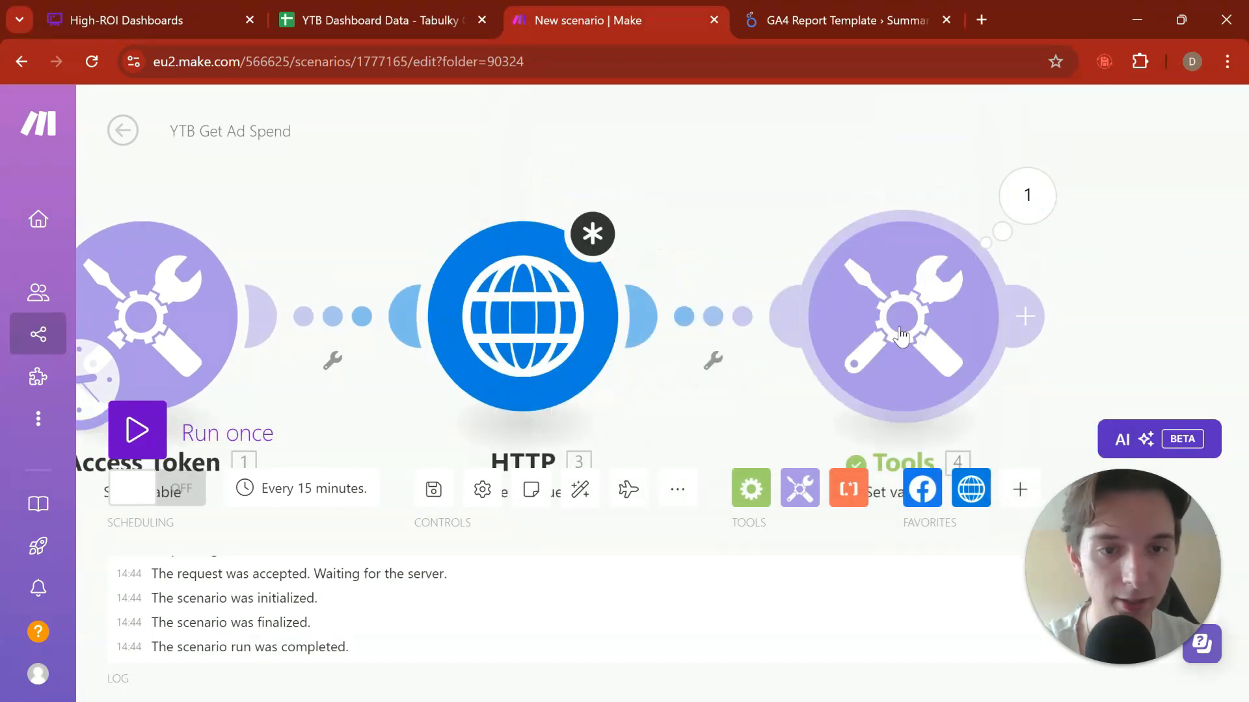
left_click(1027, 195)
left_click_drag(687, 312, 790, 313)
left_click(700, 312)
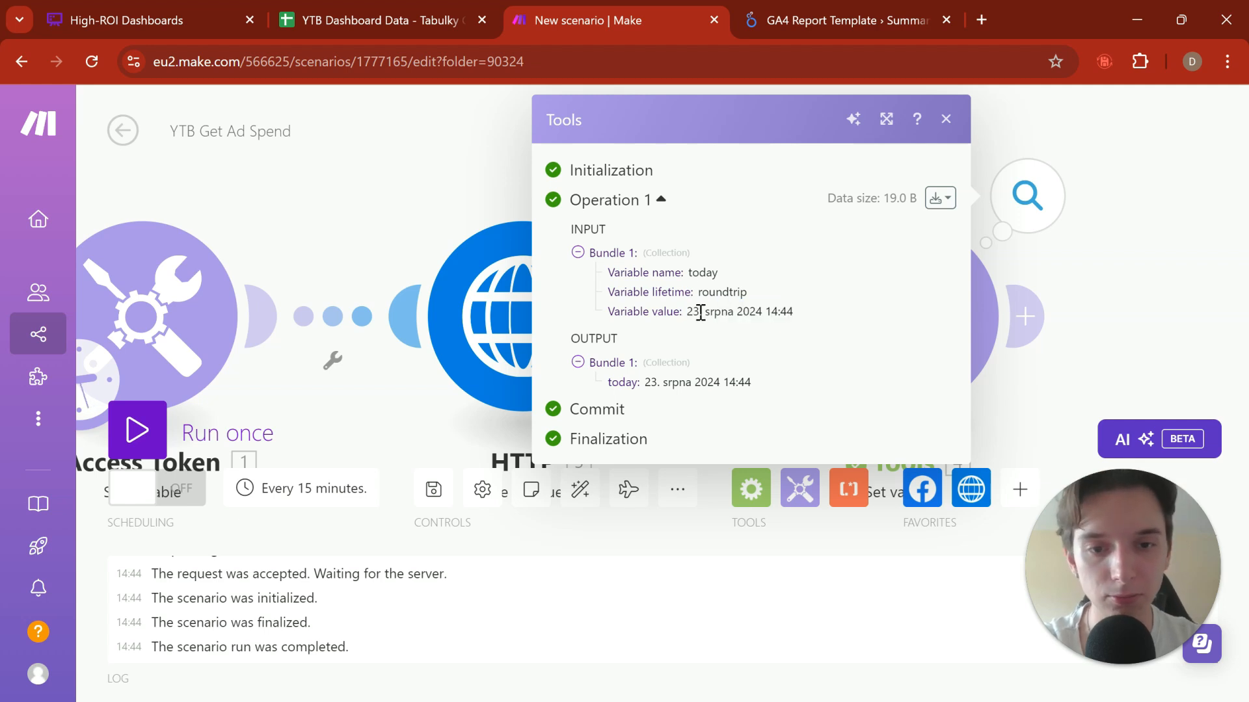
left_click_drag(687, 312, 731, 310)
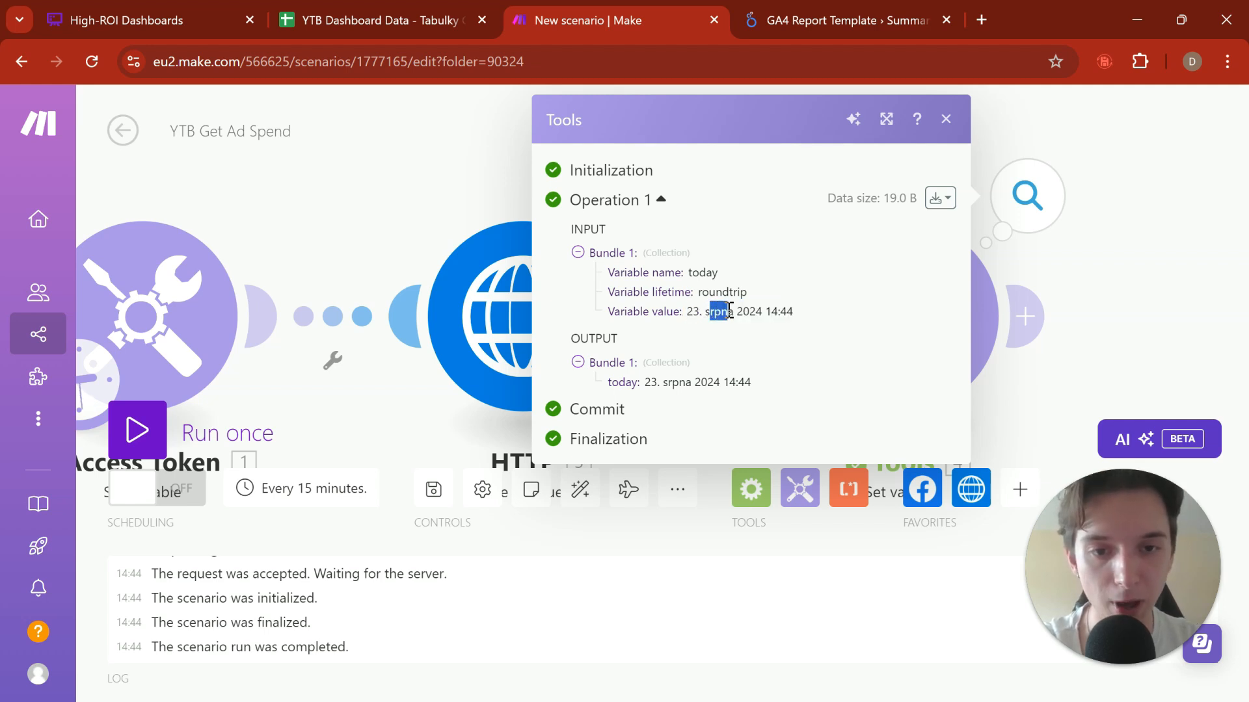
left_click(737, 311)
left_click(1130, 292)
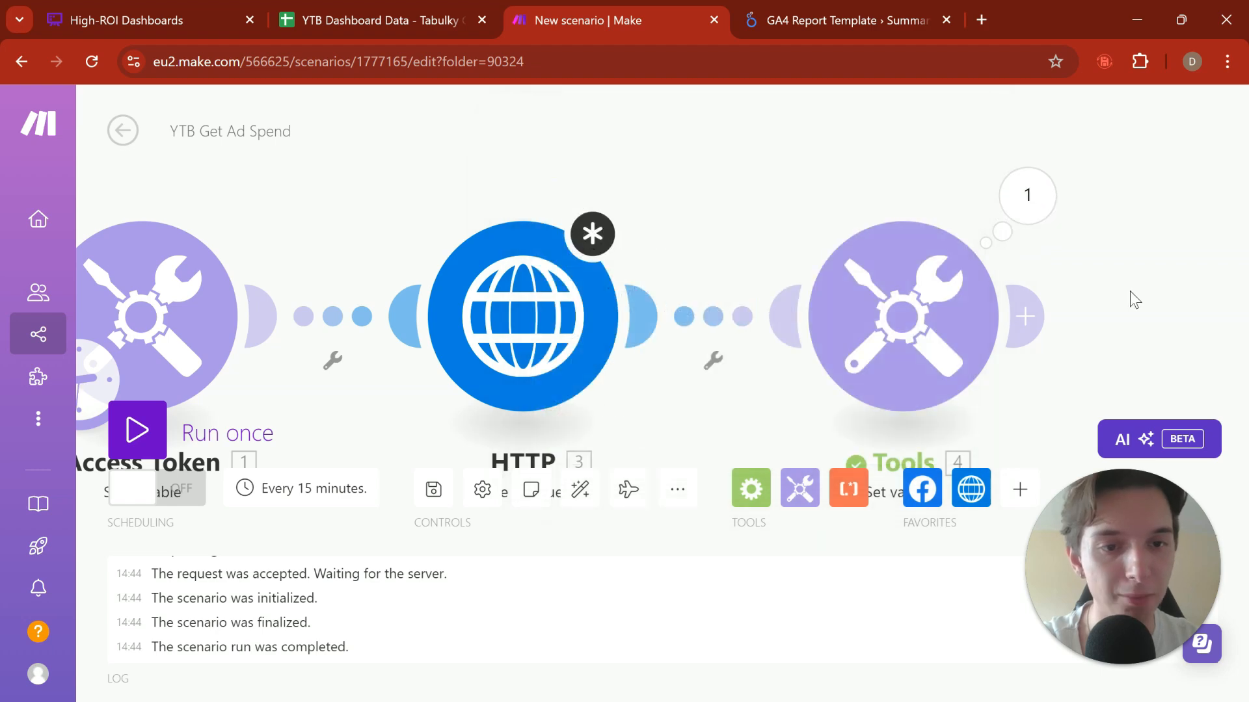
Step: Wrap the addDays(now; -1) value of the "today" variable in a formatDate function in the Tools module
left_click_drag(1130, 292, 953, 268)
right_click(729, 296)
left_click(727, 324)
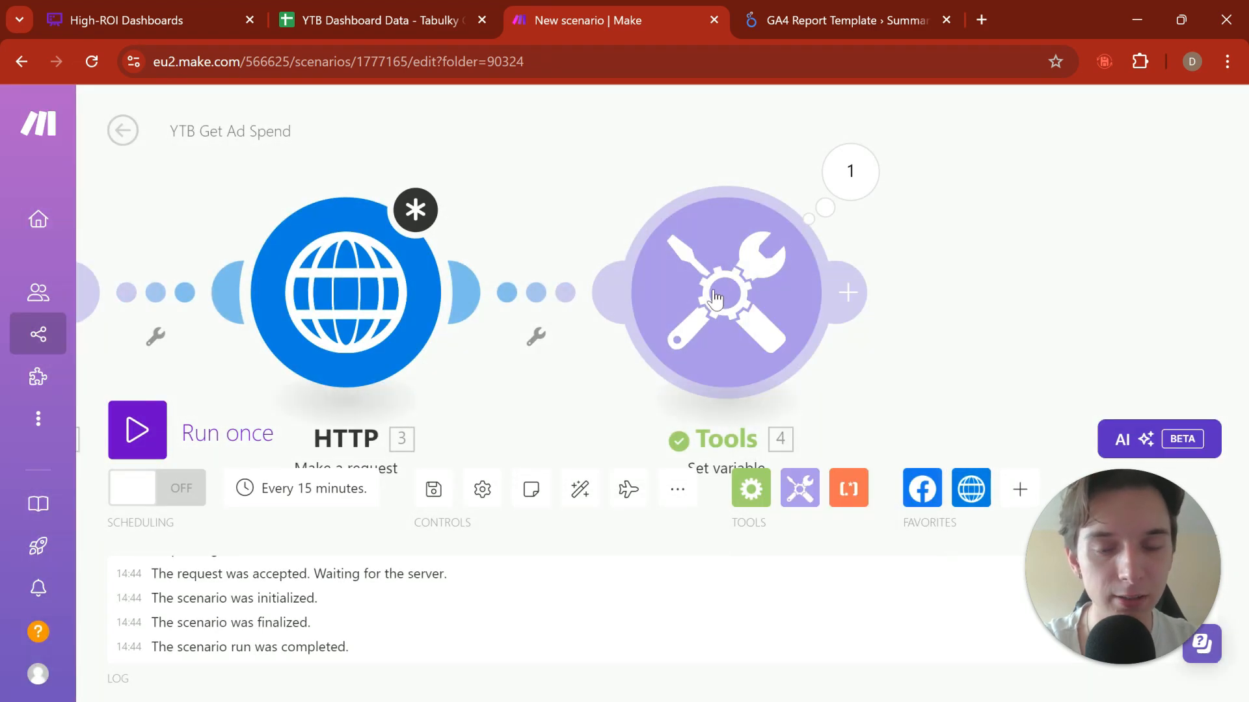
left_click(715, 298)
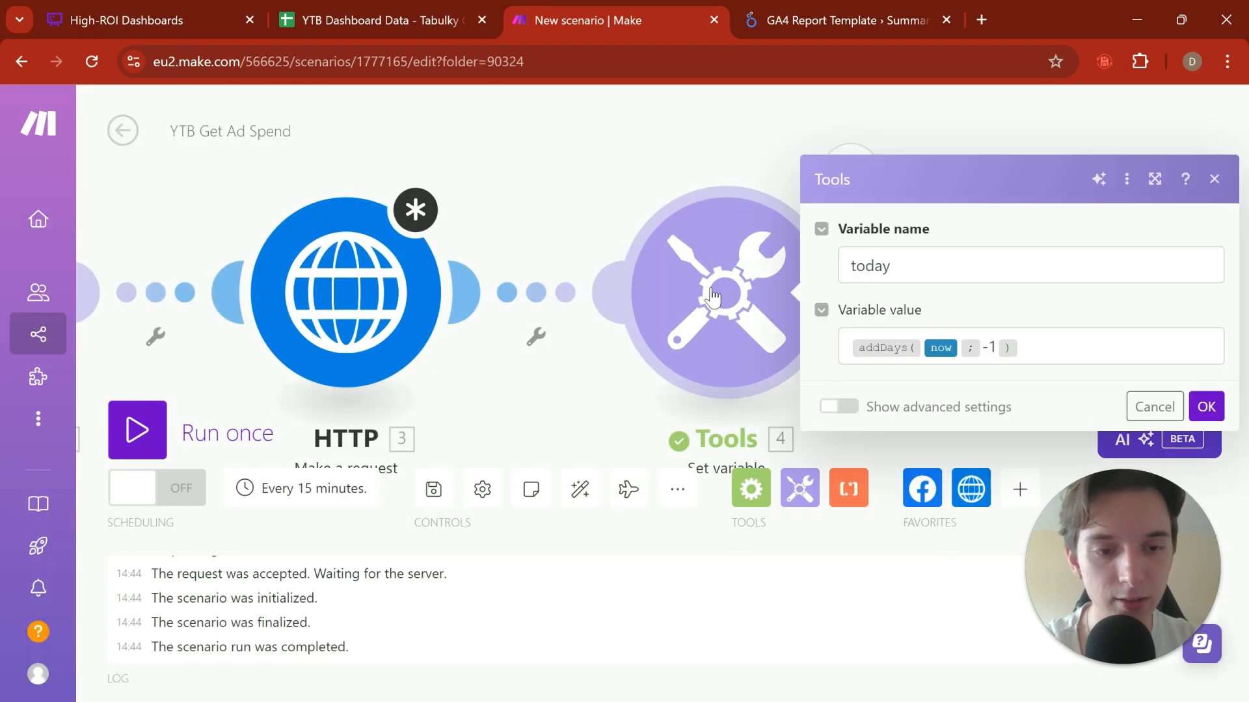
left_click(849, 345)
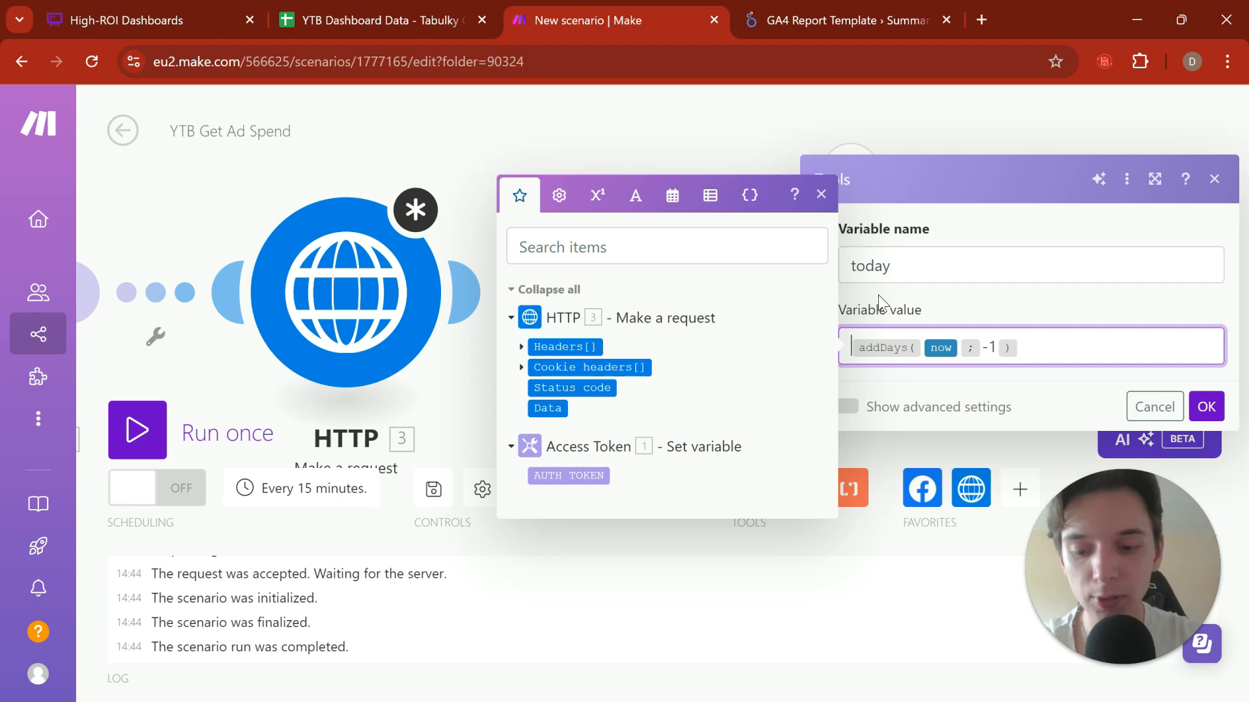
type("formatDate( ")
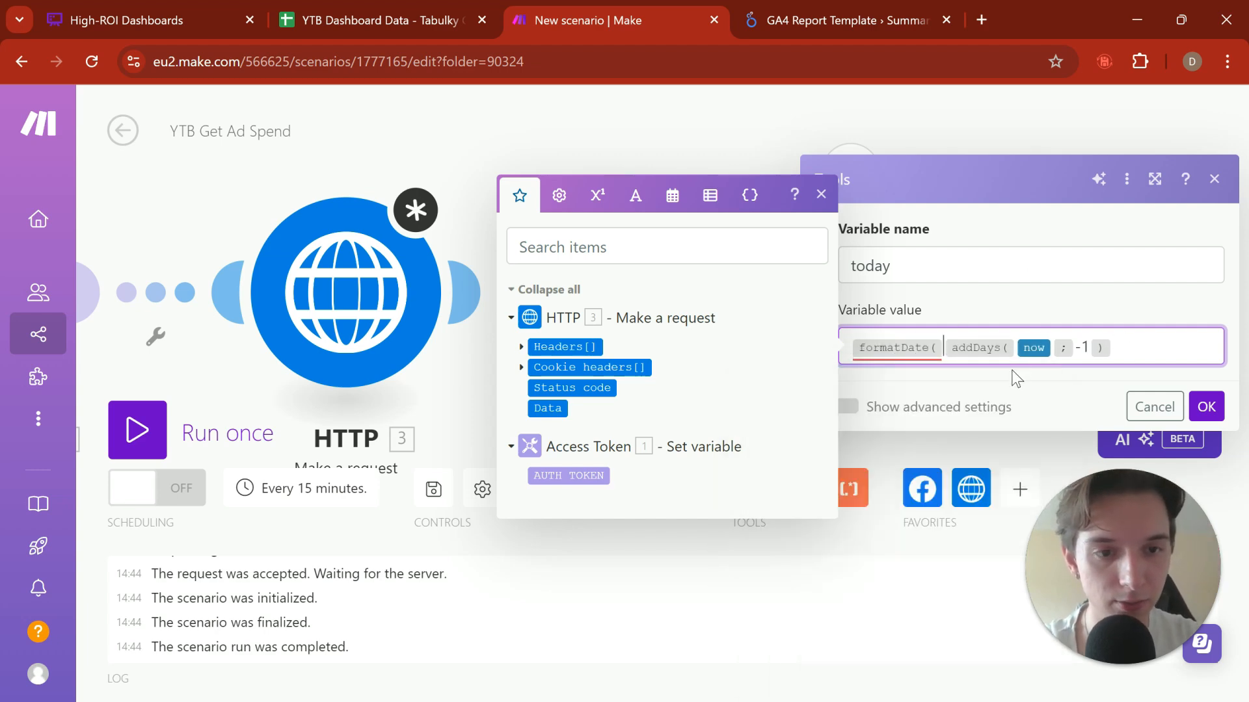
type("(")
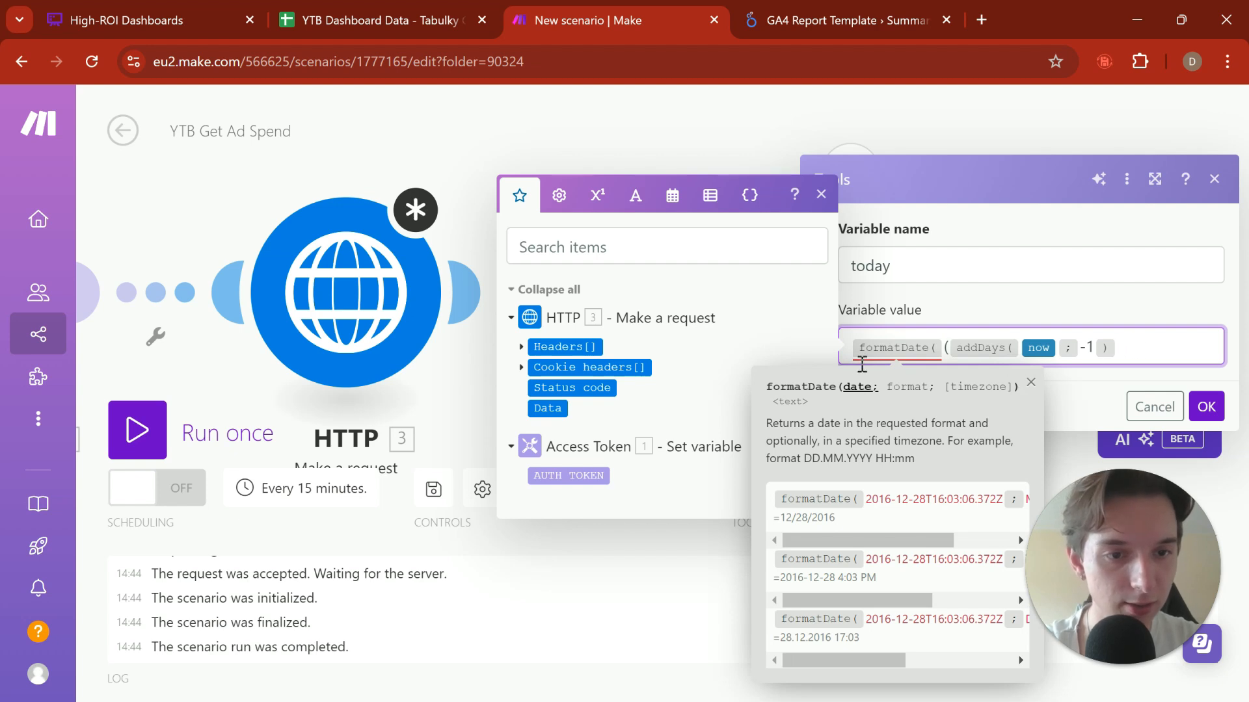
key("BackSpace")
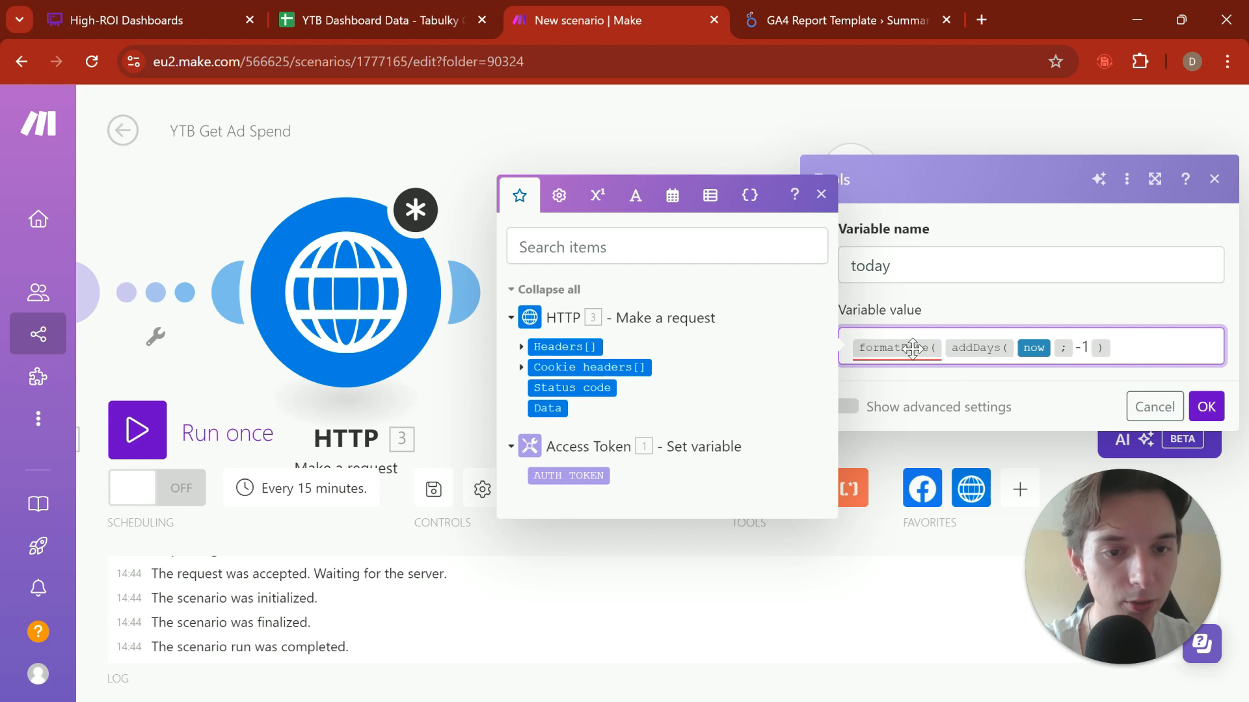
Step: Complete the formatDate function of the "today" variable with the format YYYY-MM-DD and keep the change
left_click(1116, 341)
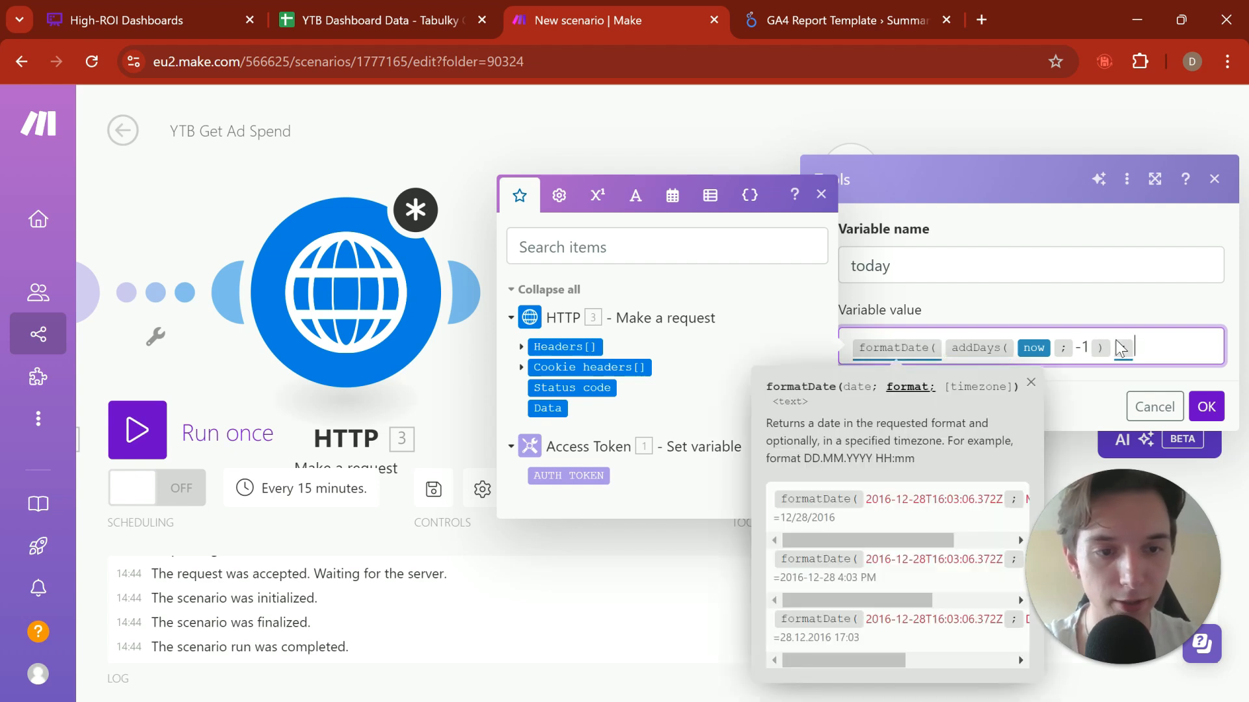
type("YYYY-M")
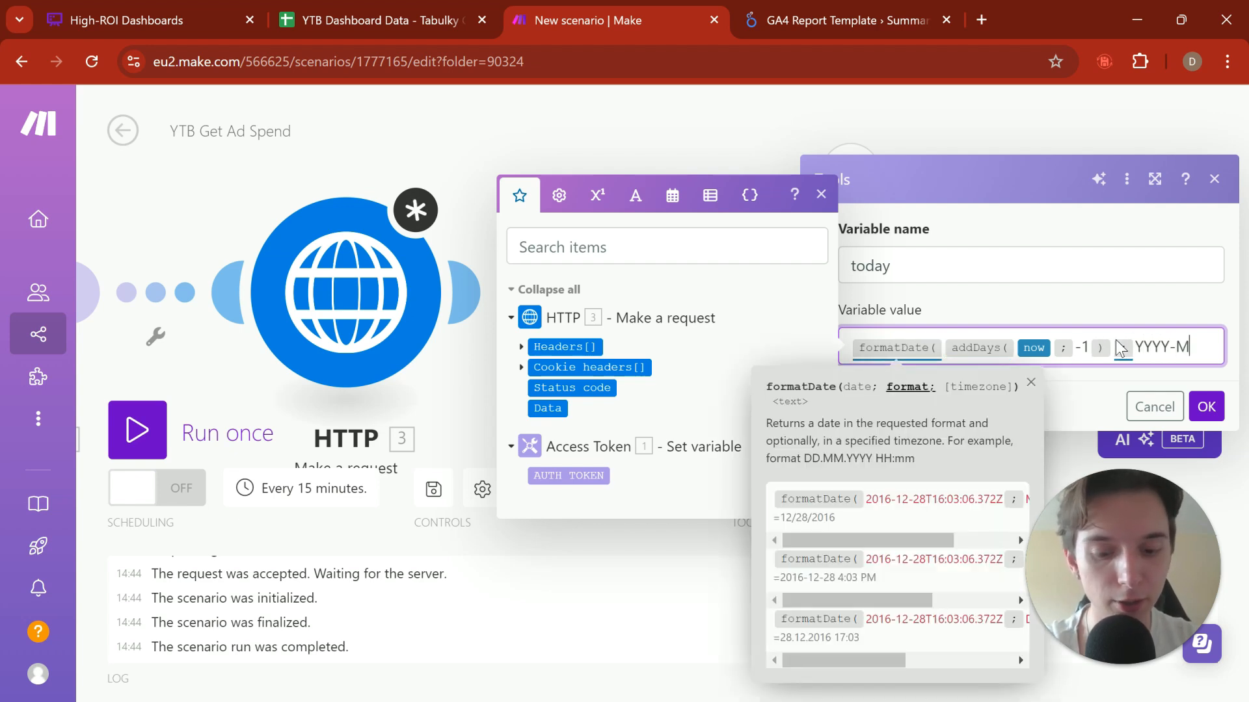
type("M-DD")
key("Return")
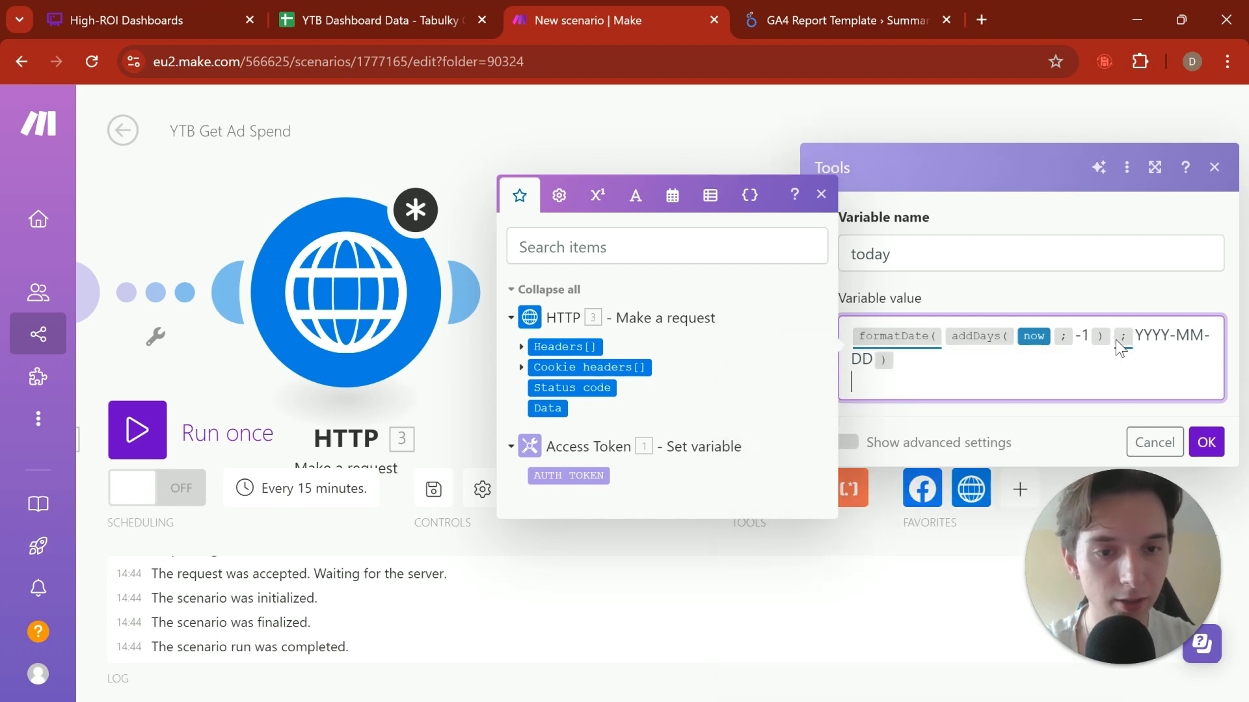
key("BackSpace")
left_click(1205, 420)
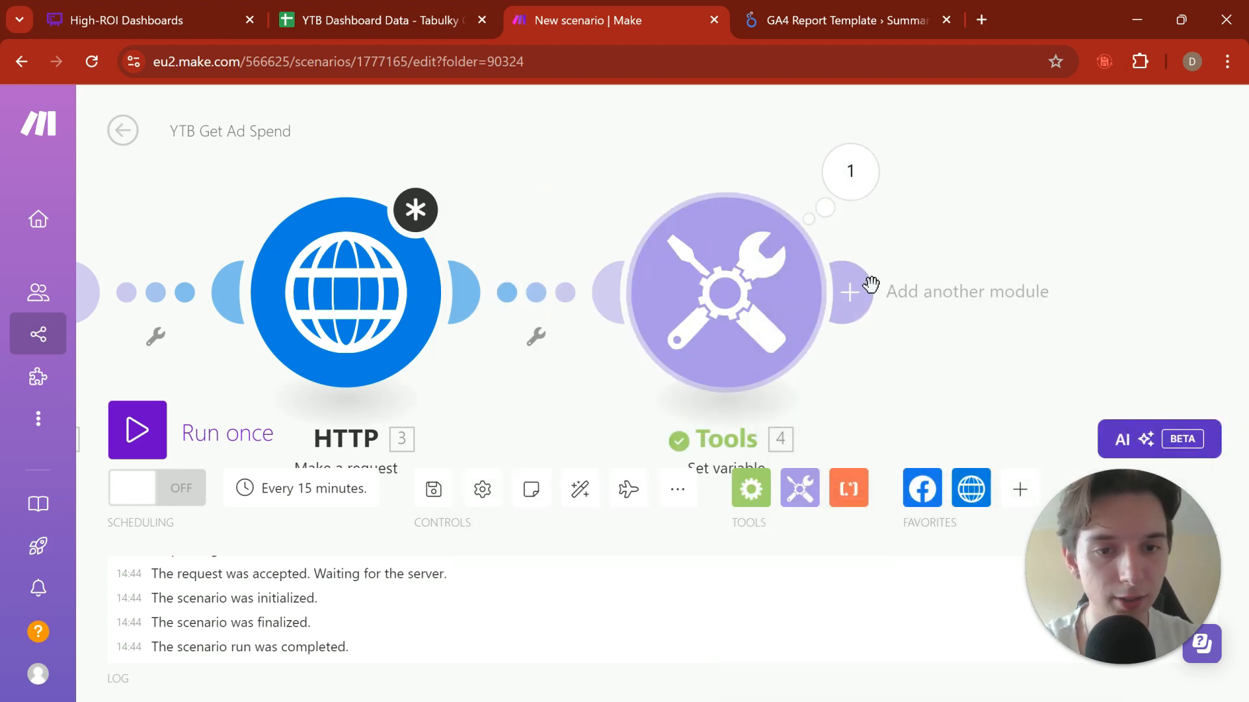
Step: Run only the Set variable module and examine the format of the resulting "today" date
right_click(641, 343)
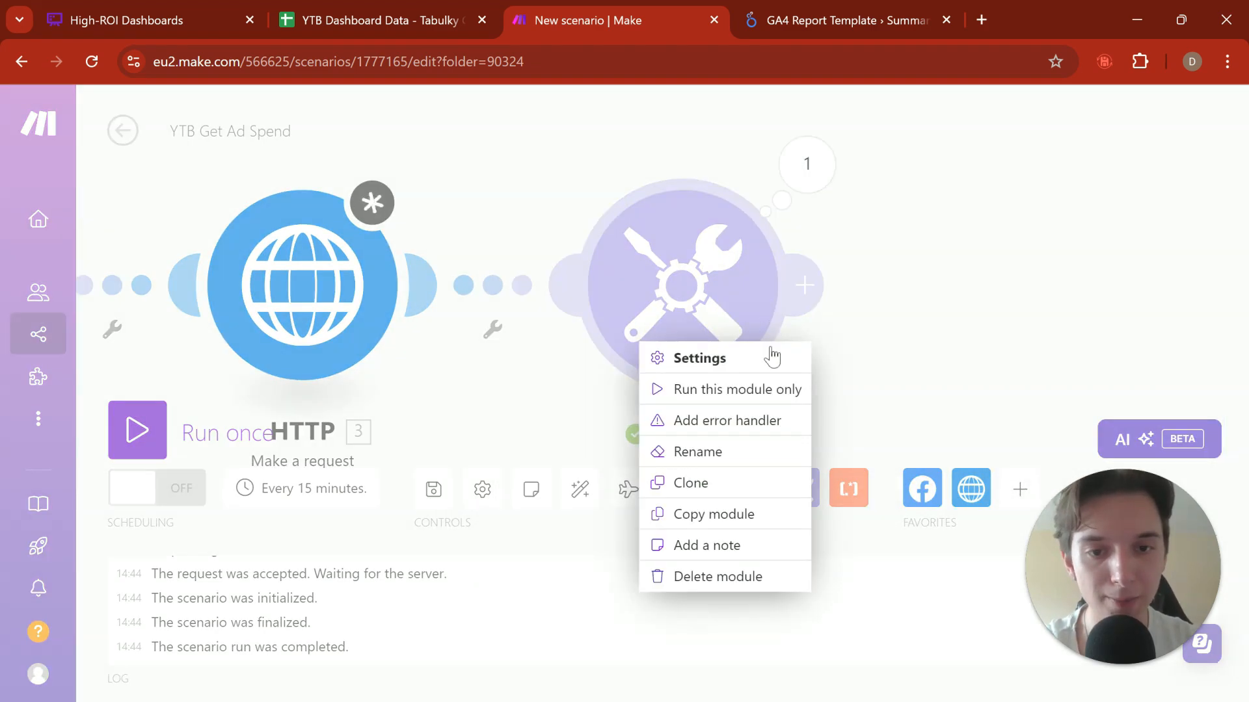
left_click(682, 366)
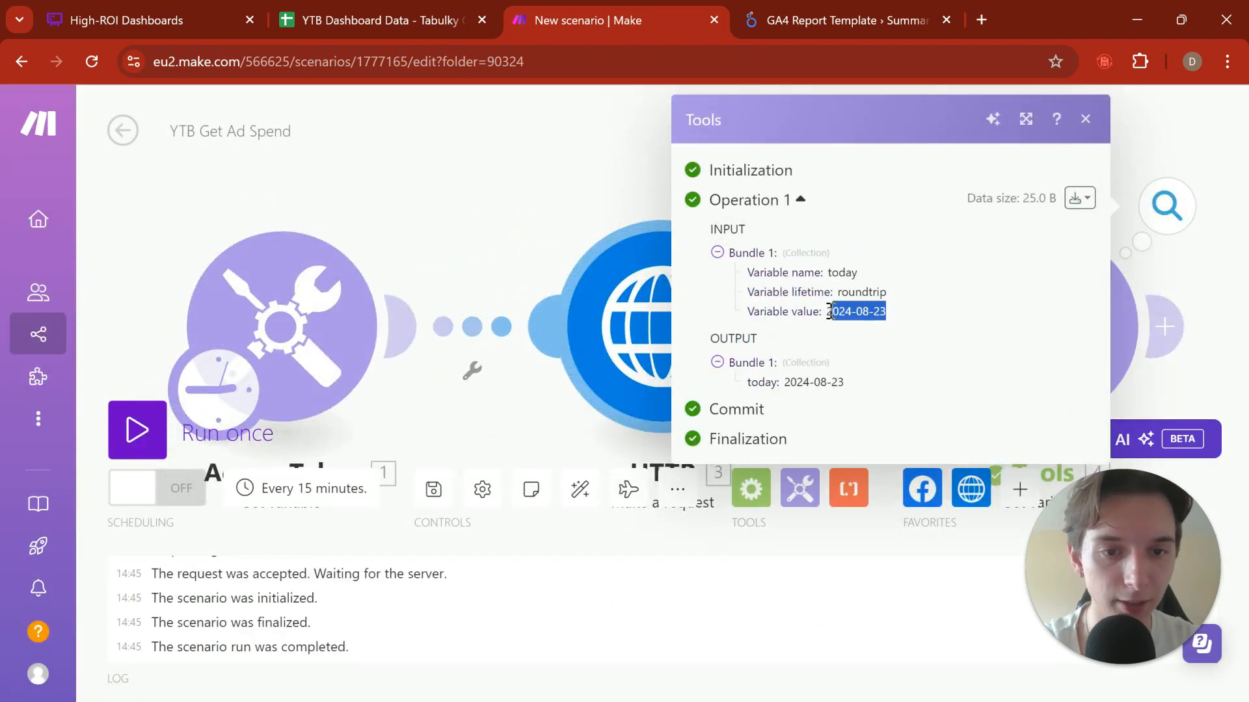
left_click_drag(876, 311, 829, 314)
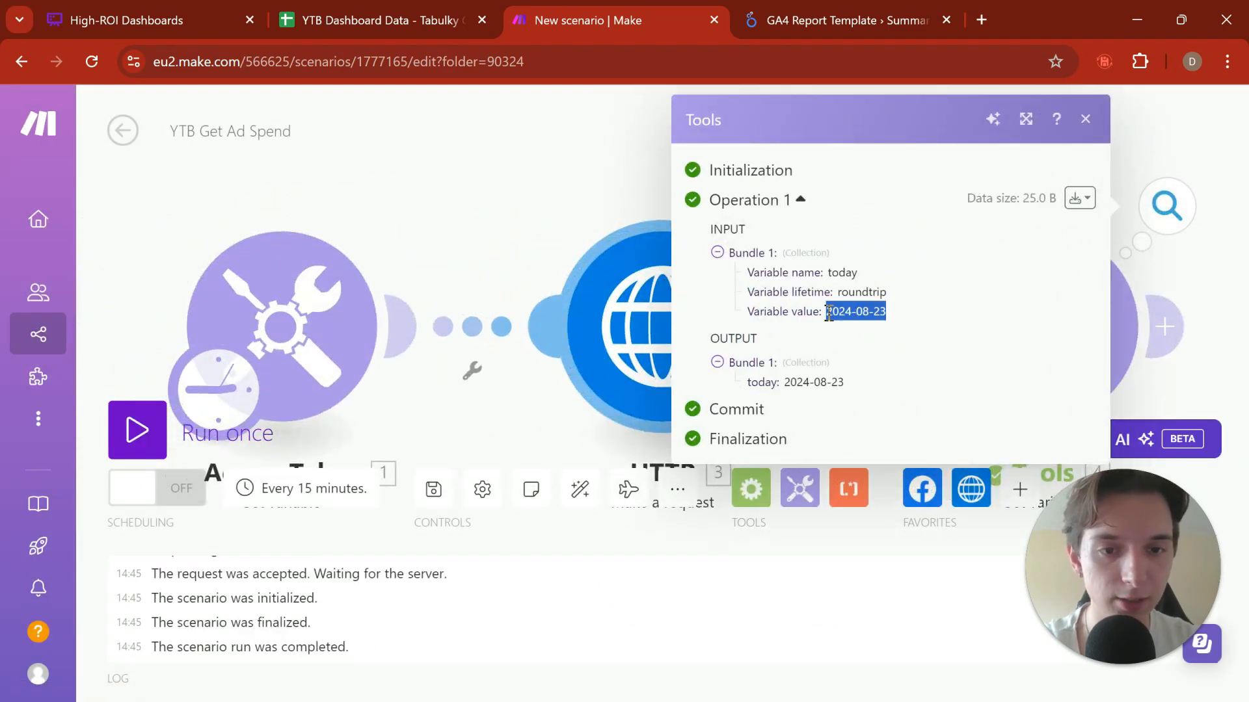
left_click(446, 160)
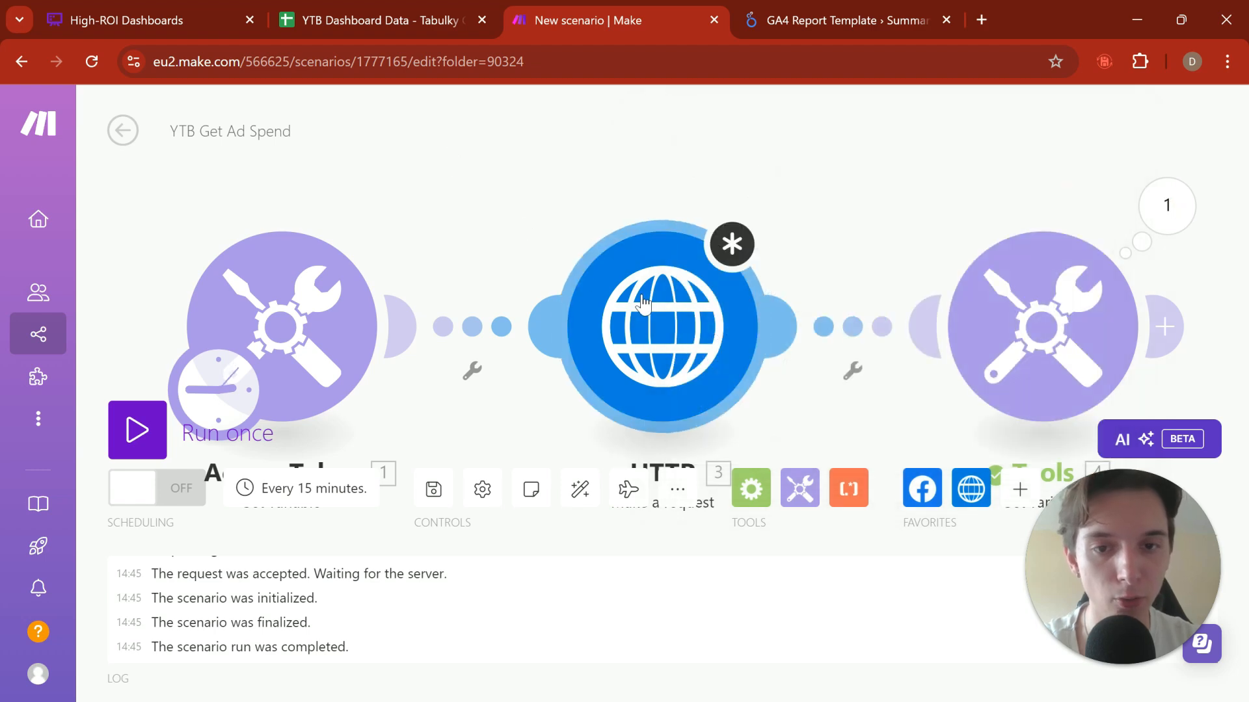
Step: Review the date range and fields in the HTTP module's URL, and add the AUTH TOKEN variable after "access_token="
left_click(764, 345)
left_click_drag(1069, 300, 1067, 325)
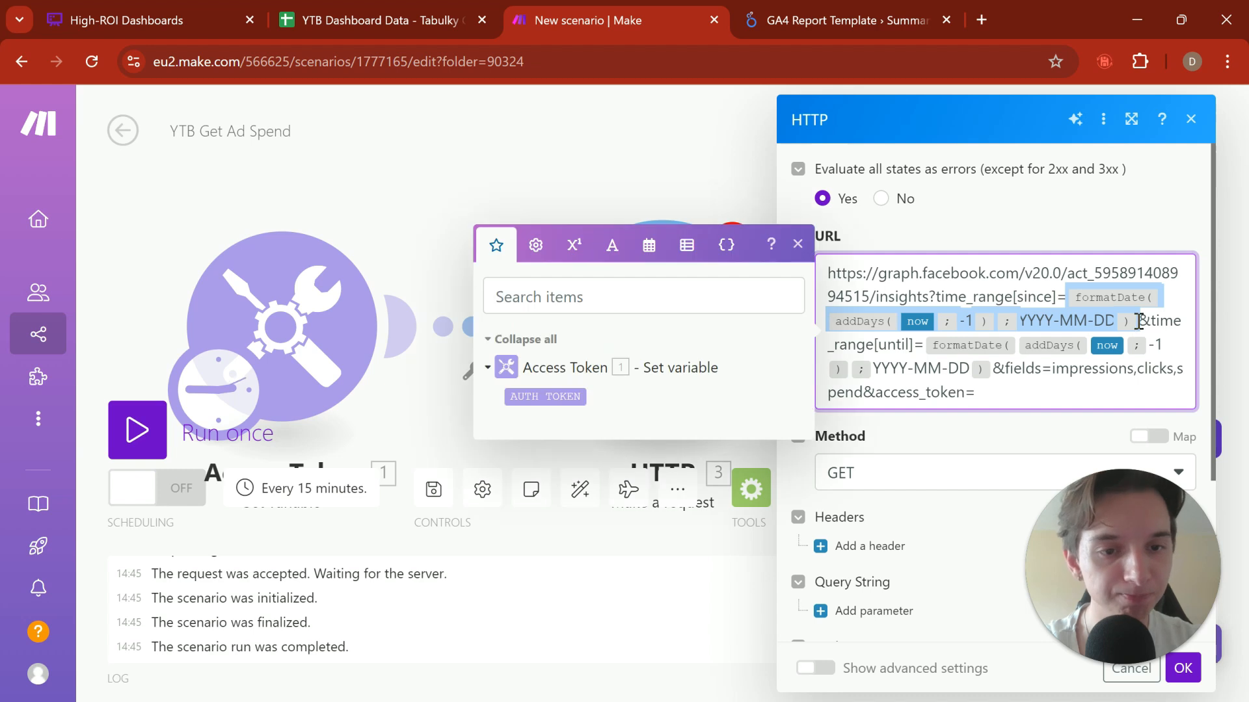
left_click(1073, 288)
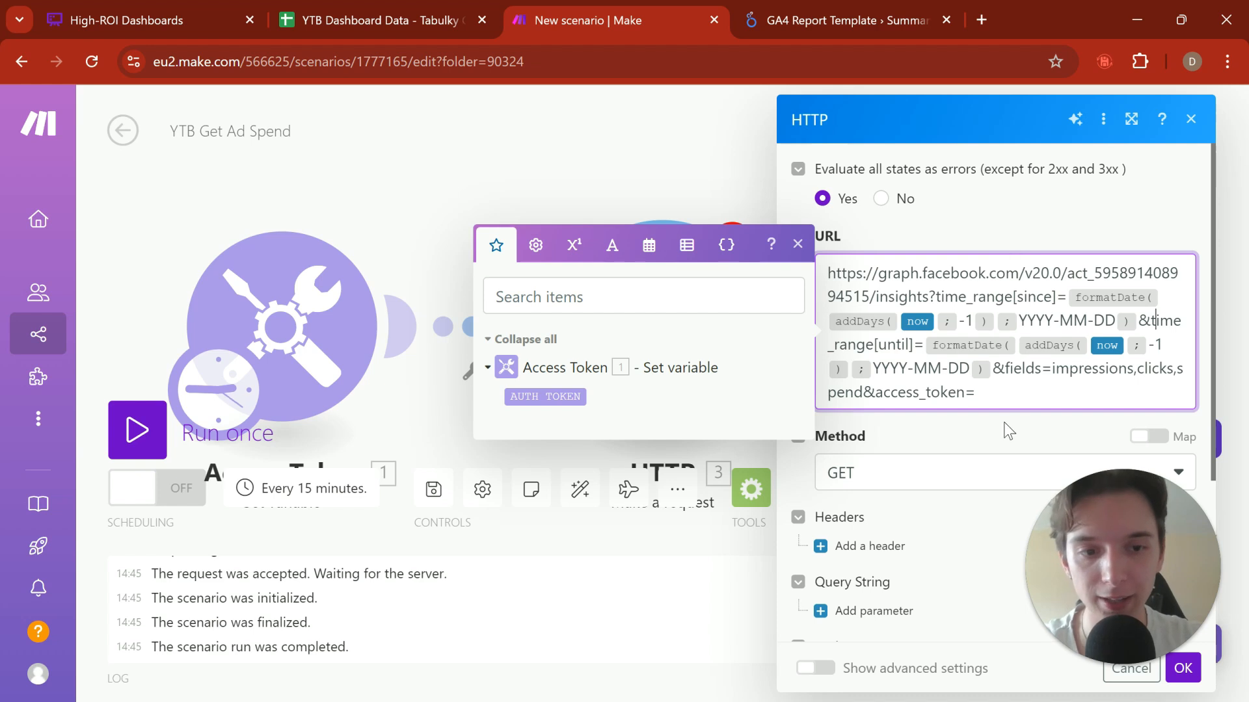
left_click_drag(1043, 369, 1177, 369)
left_click(993, 369)
left_click(856, 394)
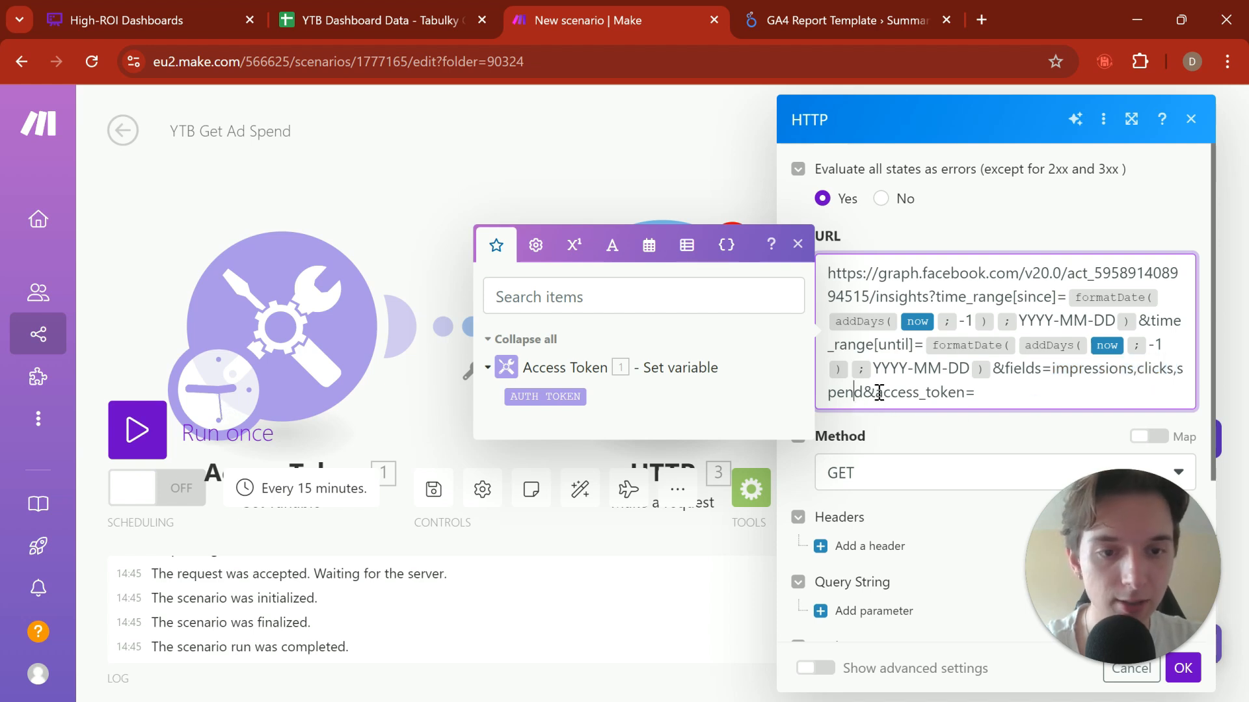
left_click(1012, 398)
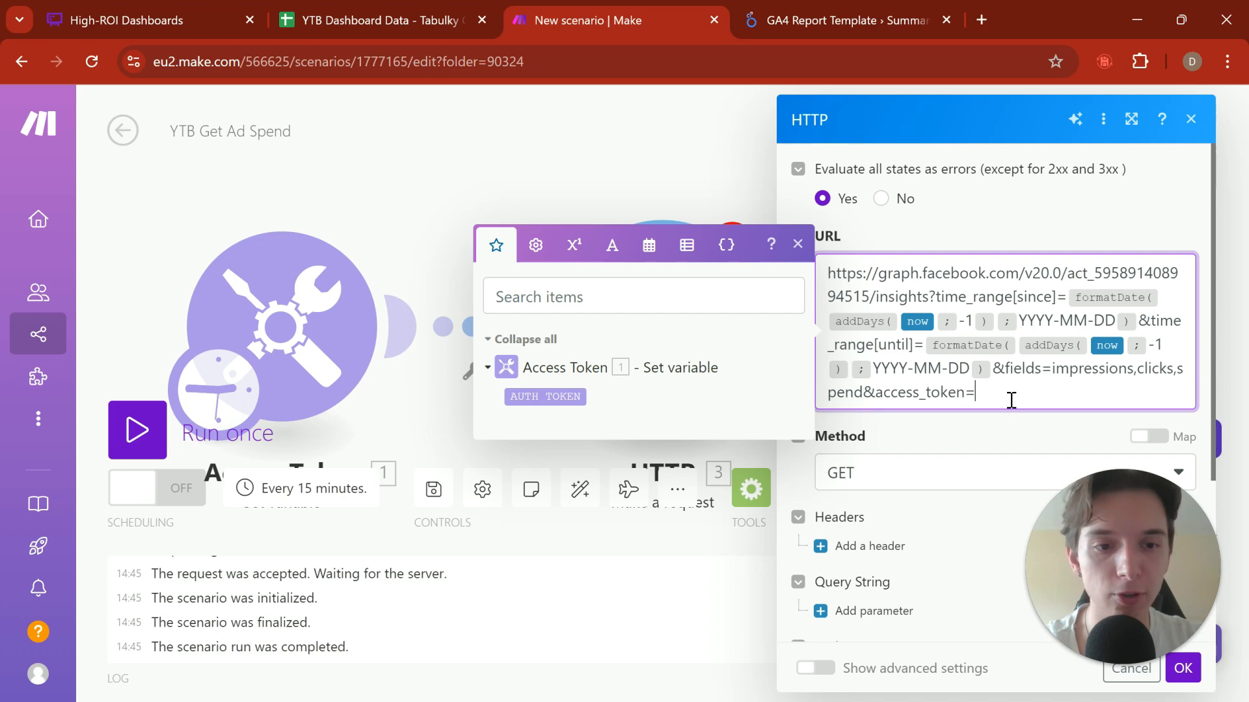
left_click(528, 395)
scroll(1055, 424, "down", 4)
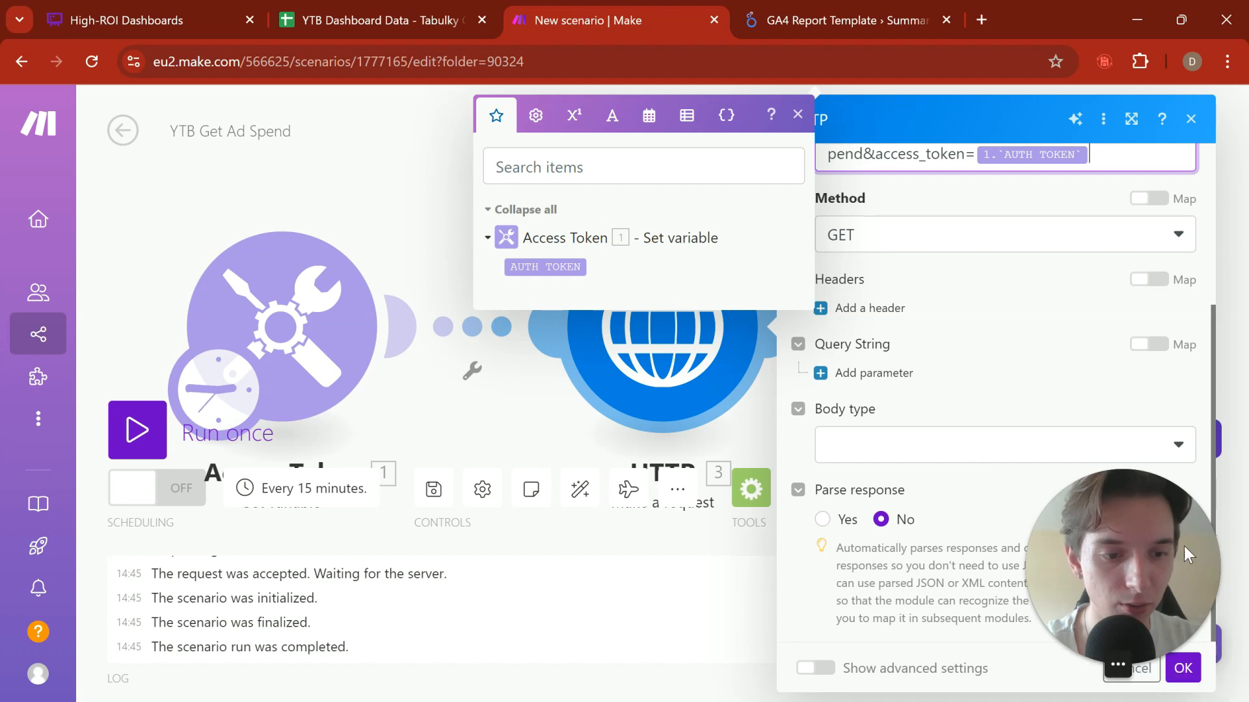
left_click(1183, 668)
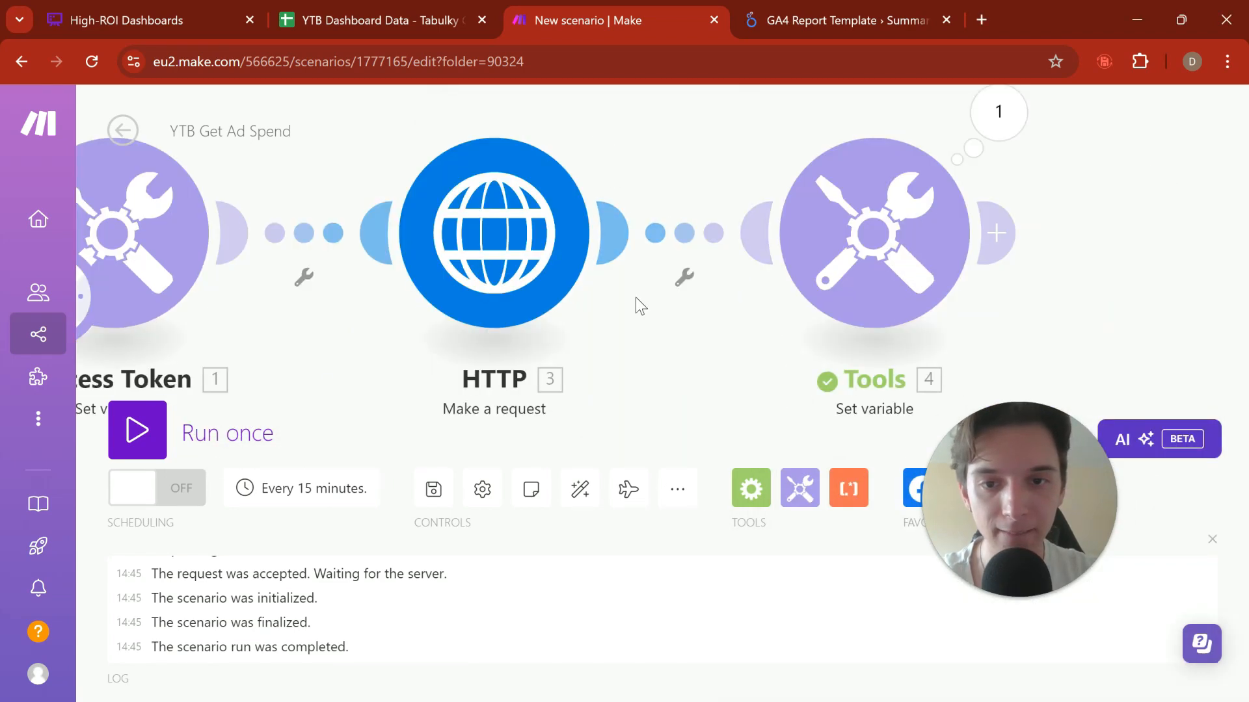
right_click(745, 320)
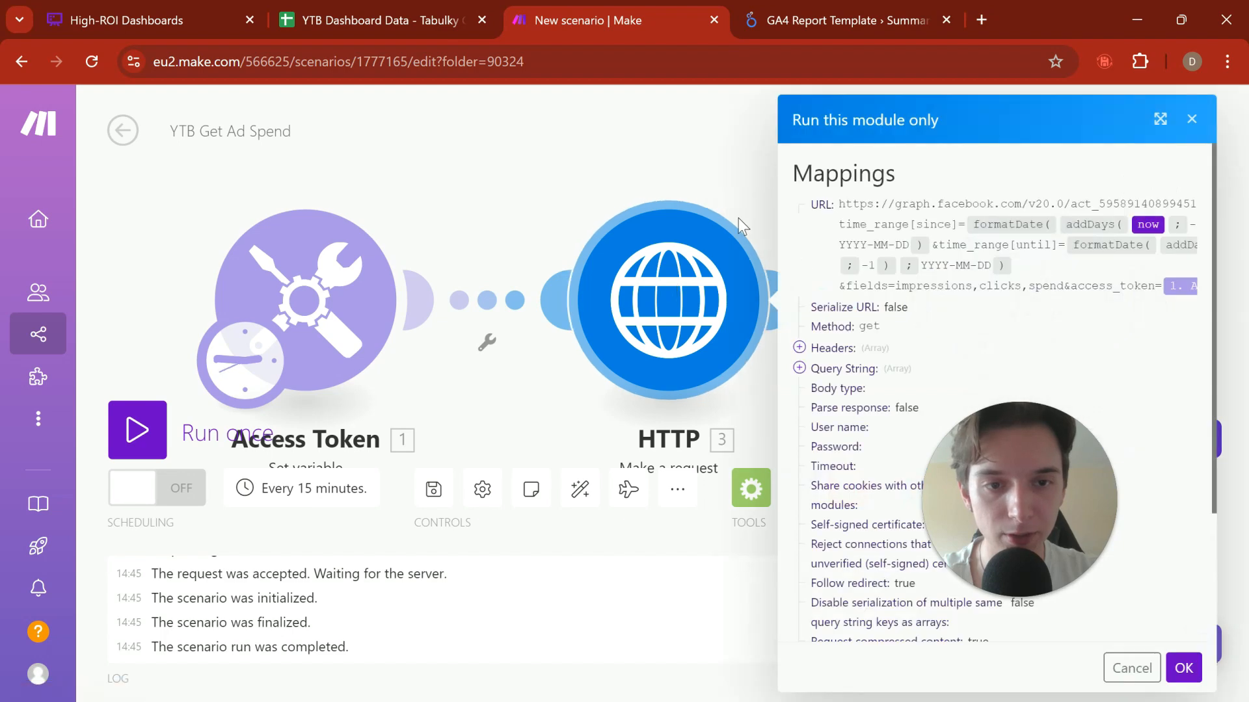
scroll(872, 262, "down", 3)
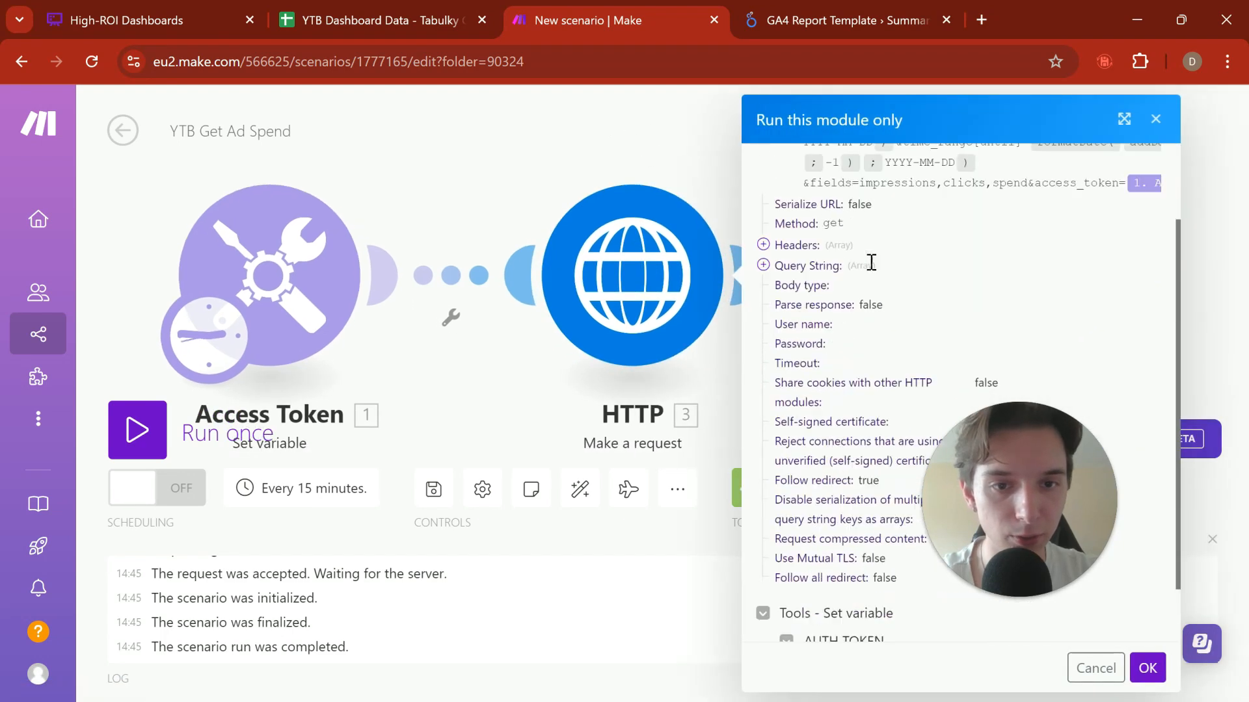
scroll(835, 335, "up", 3)
scroll(834, 335, "down", 3)
scroll(783, 423, "up", 4)
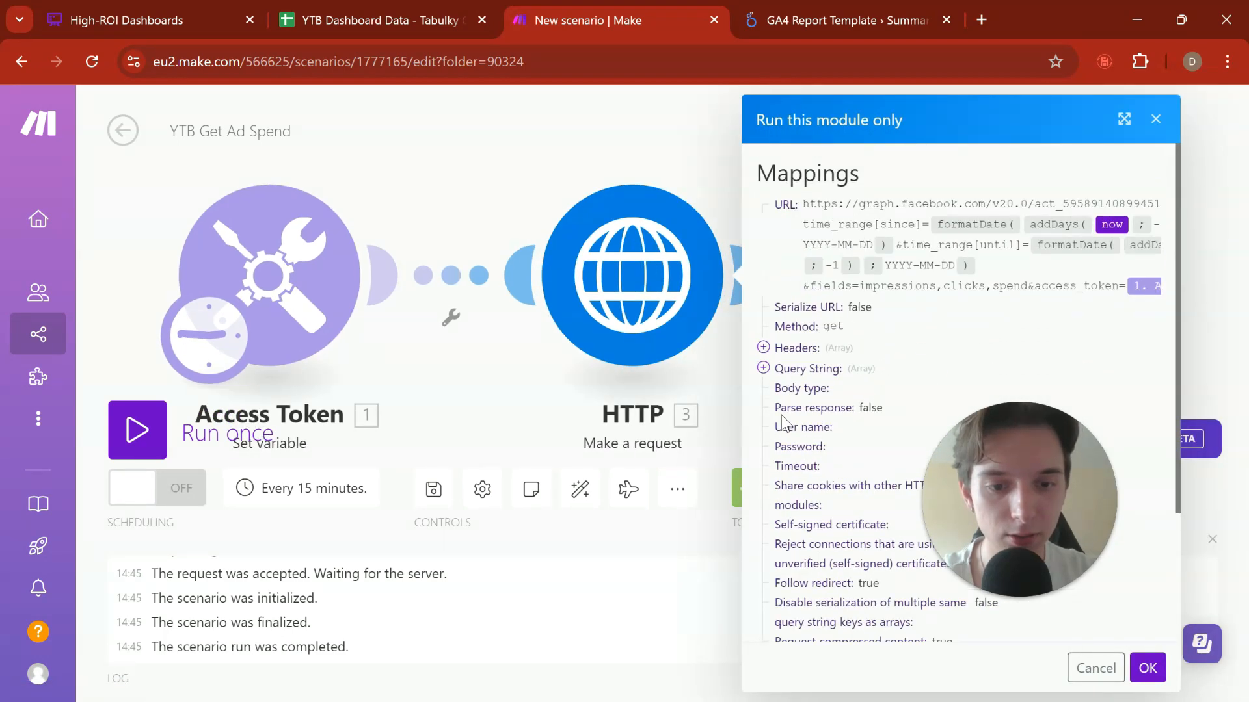
left_click(1185, 166)
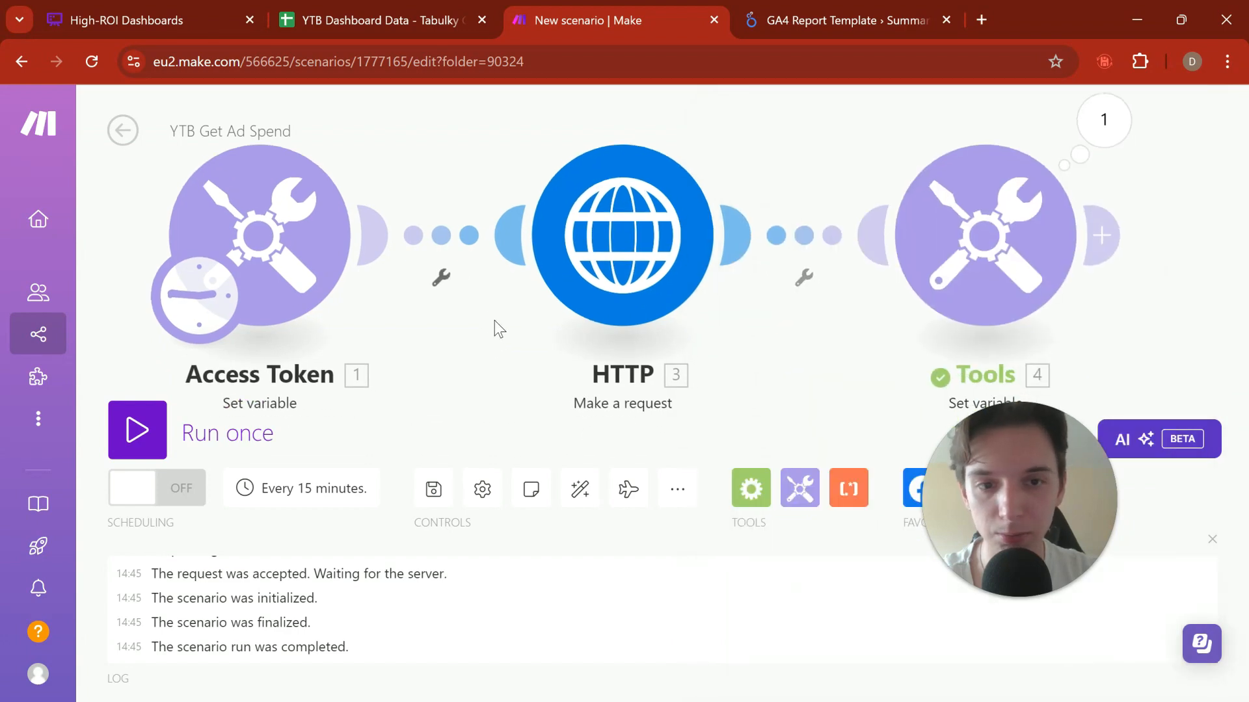
Step: Unlink the Tools Set variable module from the HTTP module and delete it from the scenario
left_click(821, 242)
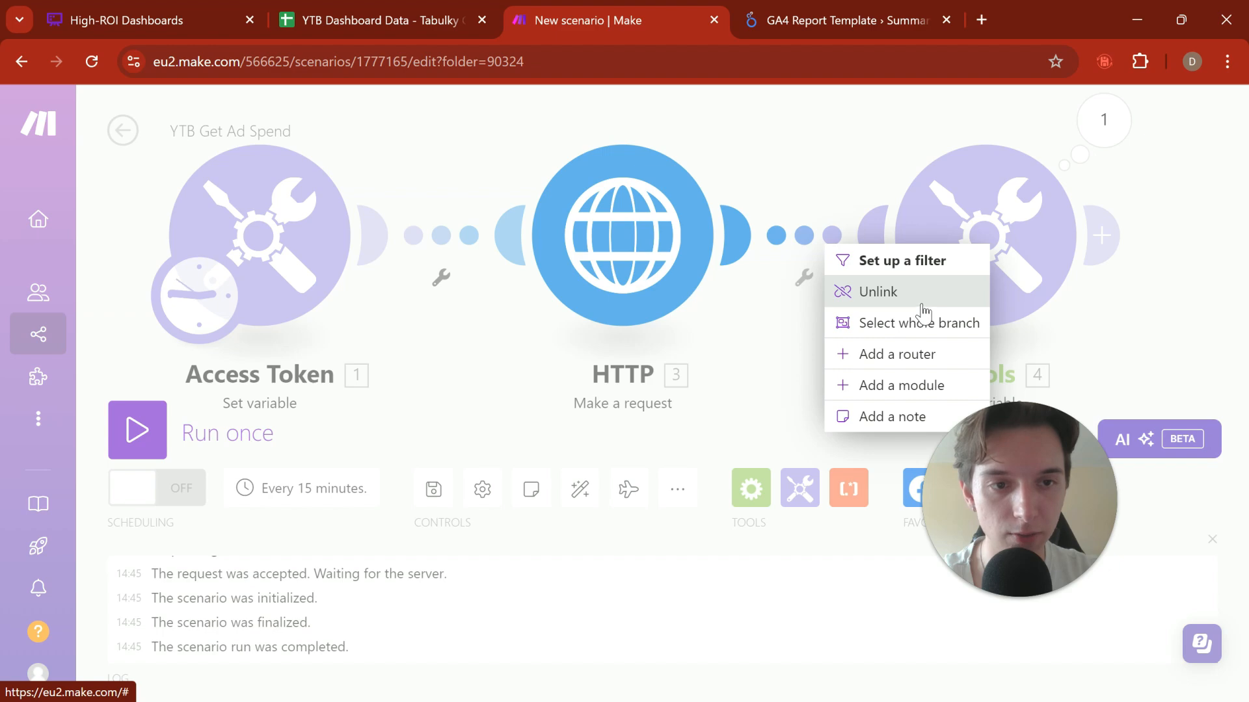
left_click(921, 301)
right_click(984, 264)
left_click(722, 246)
left_click_drag(845, 256, 666, 172)
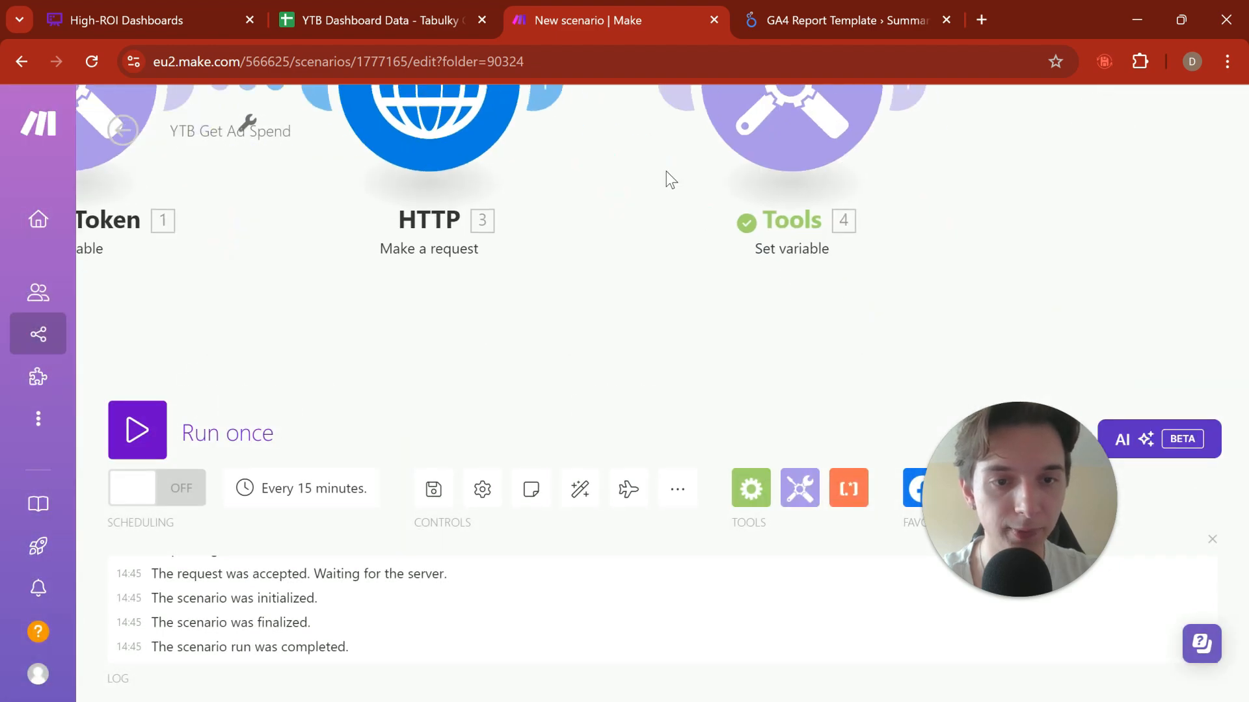
right_click(755, 108)
left_click(811, 338)
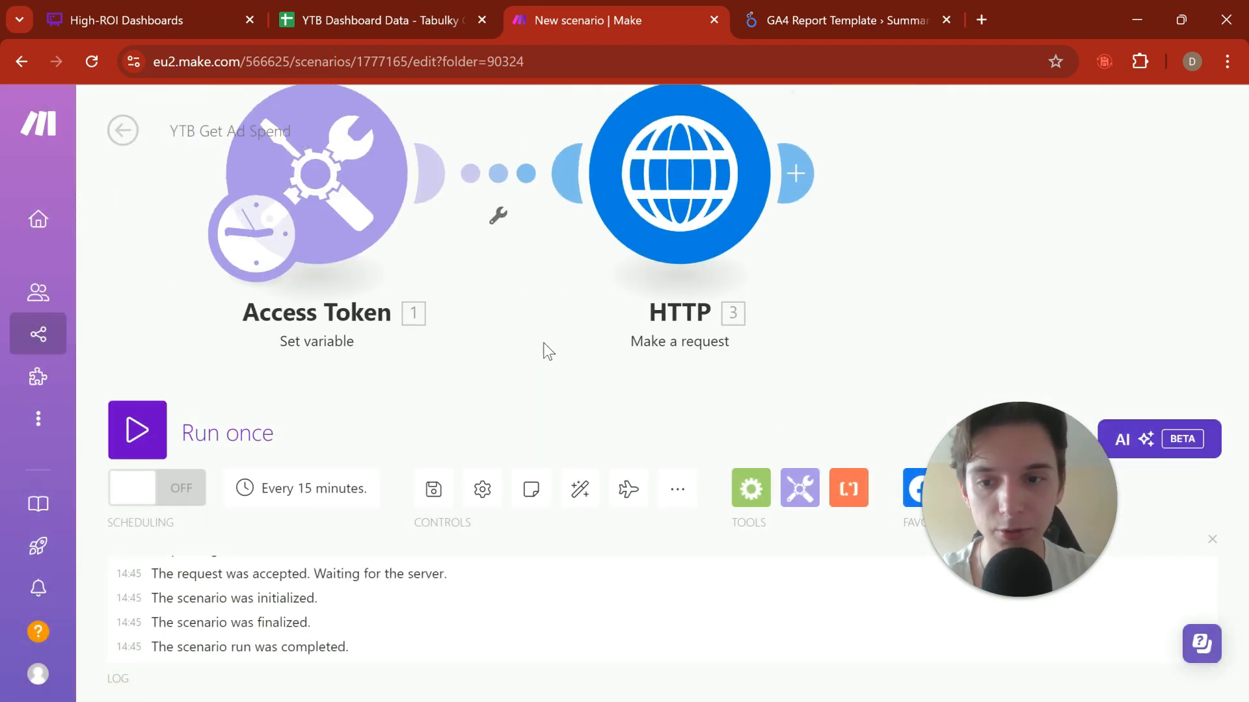
Step: Save the scenario, run it once and examine the impressions, clicks and spend data in the HTTP module's output
left_click(433, 489)
left_click(209, 434)
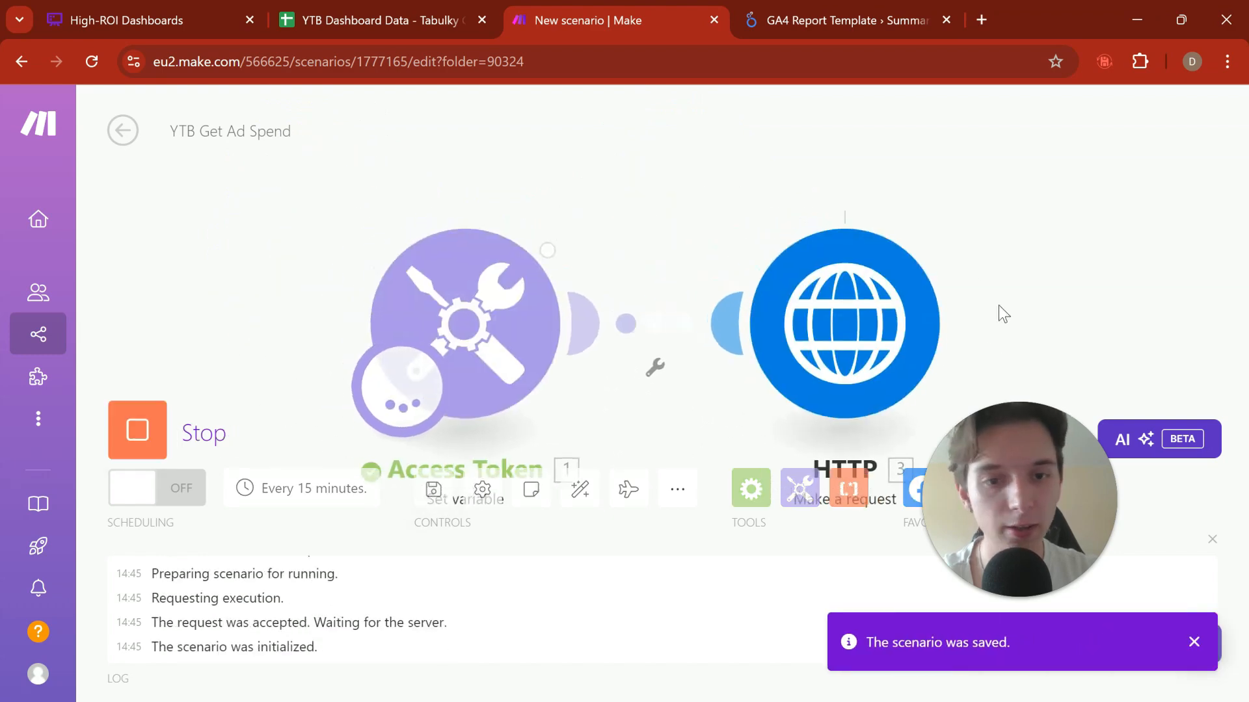
left_click(874, 229)
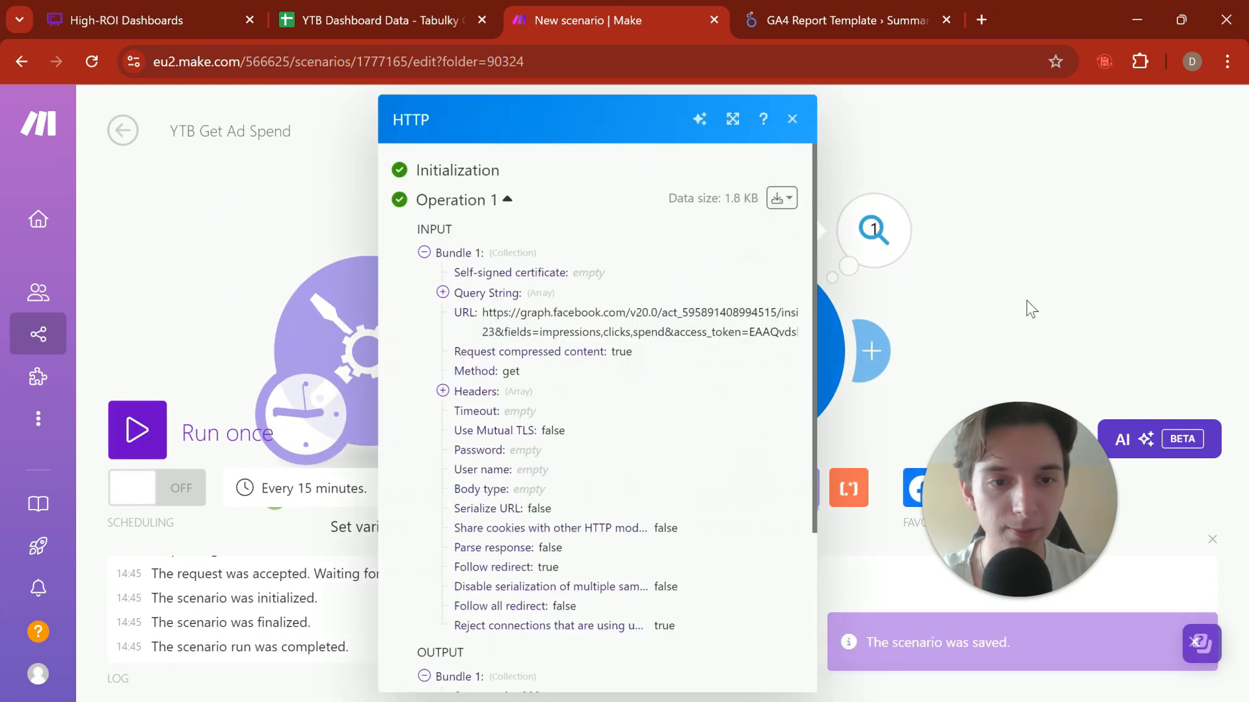
scroll(702, 363, "down", 2)
scroll(619, 491, "down", 2)
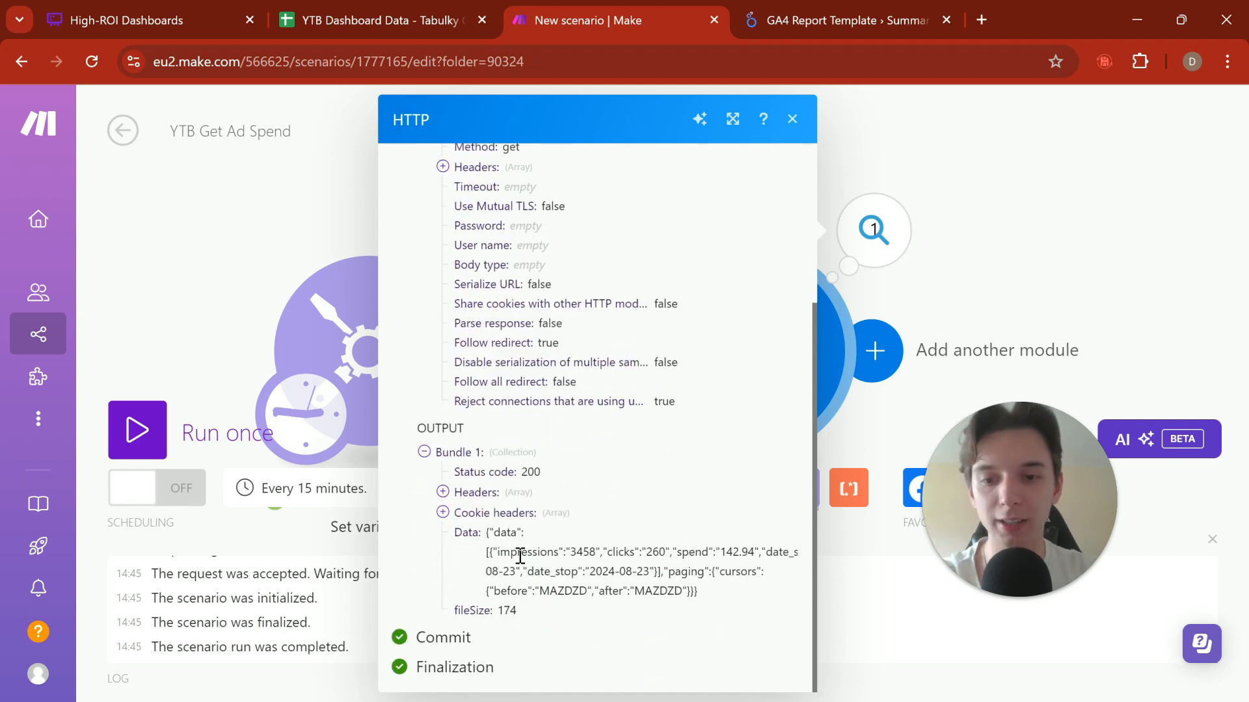
left_click_drag(528, 551, 726, 587)
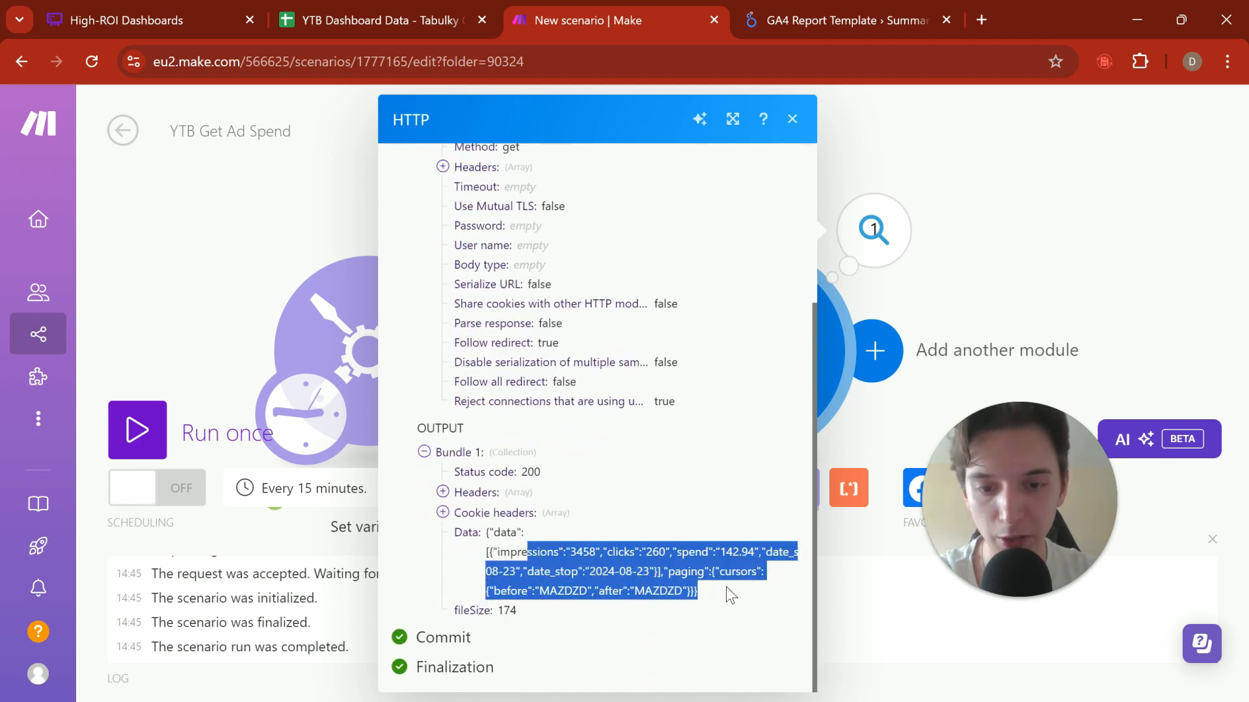
left_click(548, 549)
left_click_drag(511, 532, 695, 591)
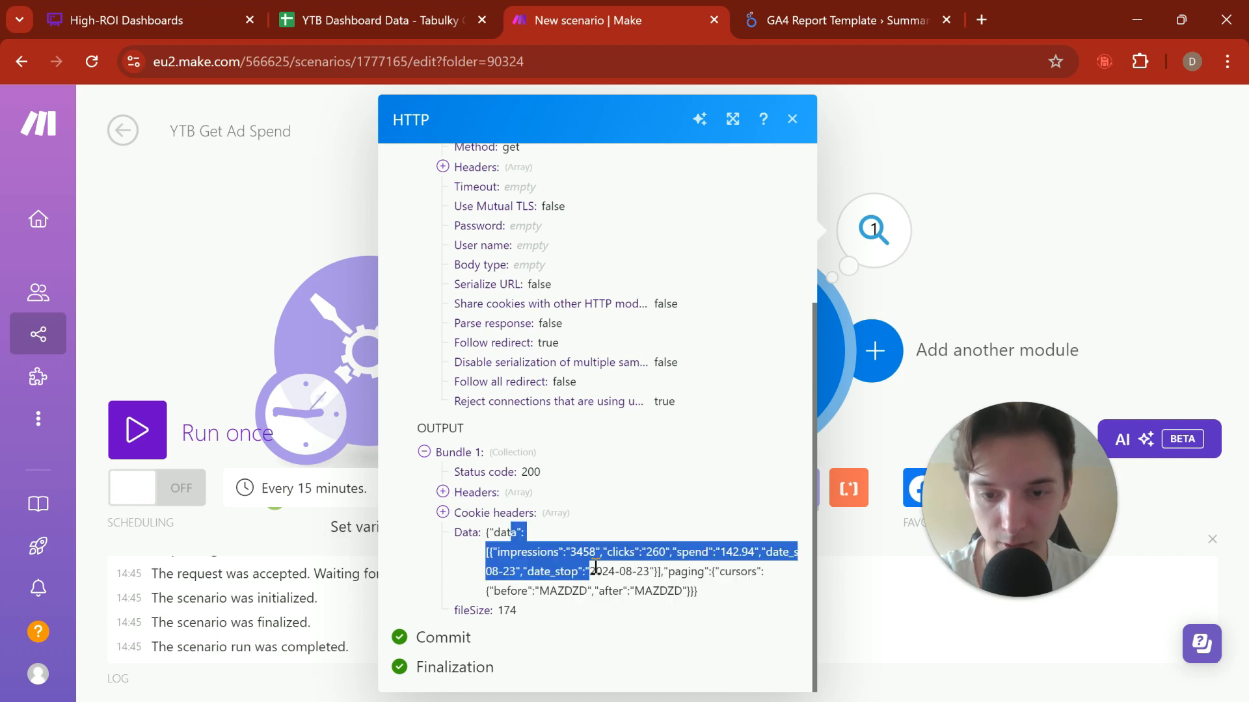
left_click(971, 304)
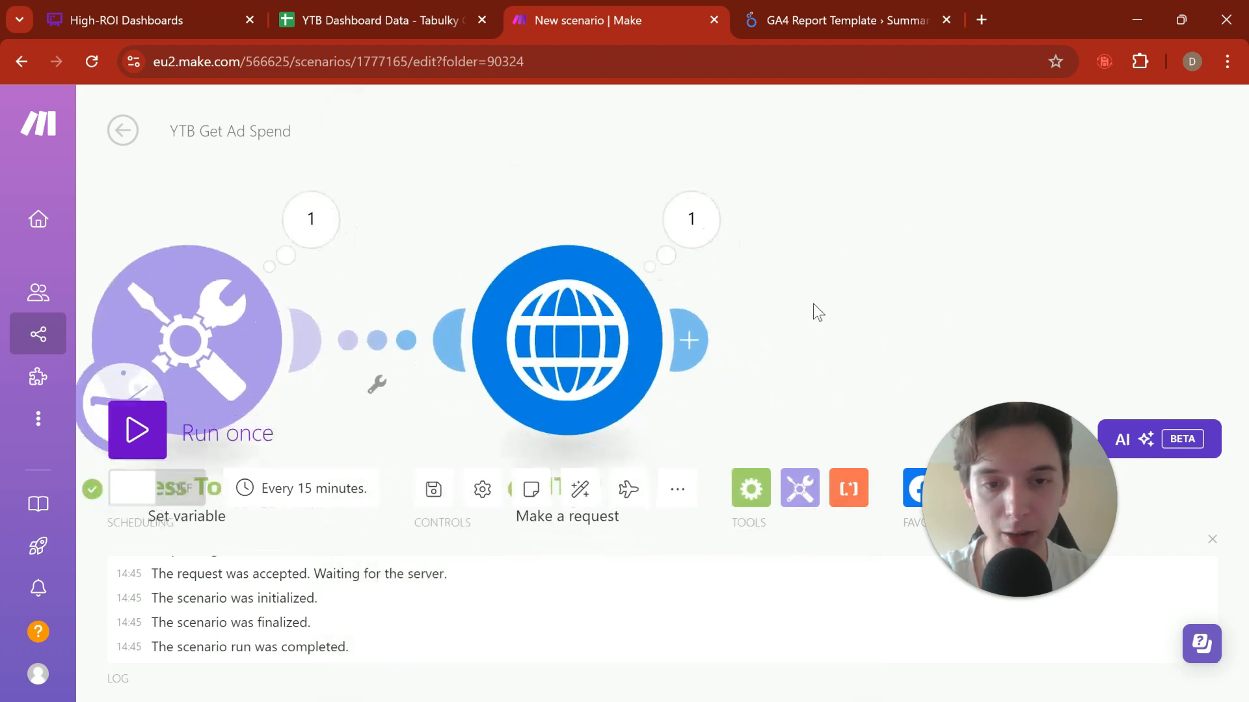
Step: Add a JSON Parse JSON module after the HTTP module, using the HTTP module's Data output as its JSON string
left_click(693, 338)
type("oparsej")
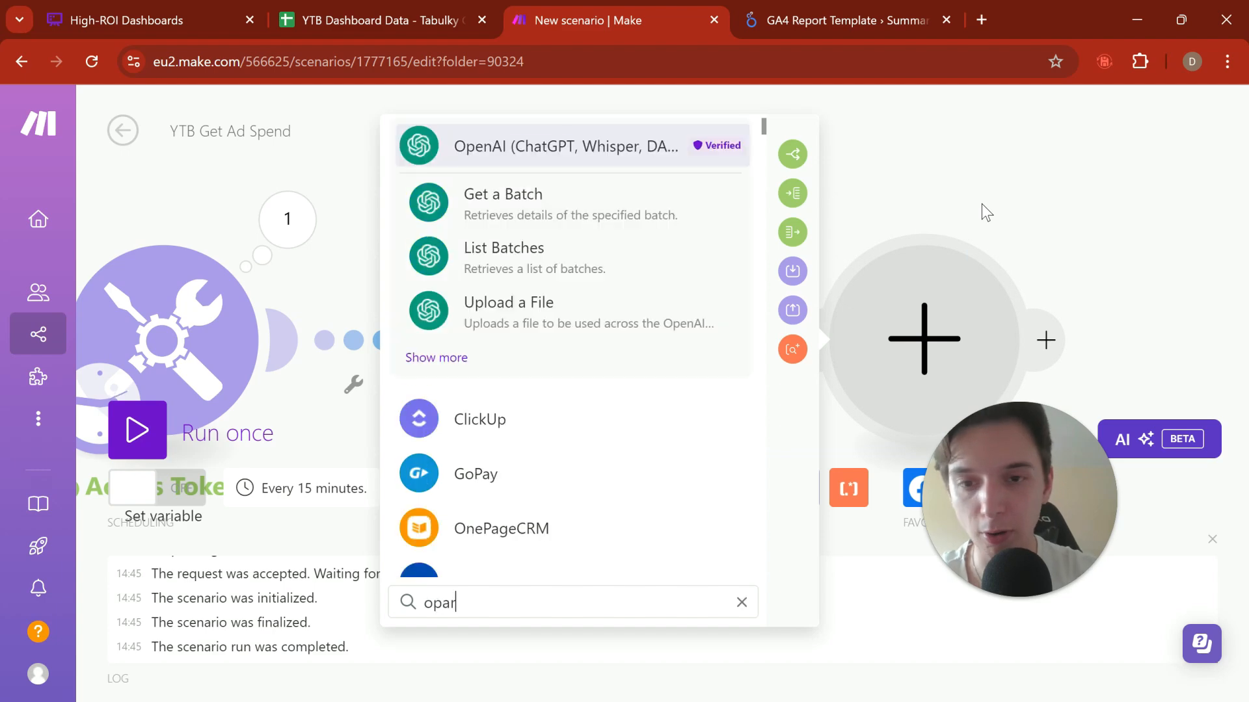
key("ctrl+a")
type("parsej")
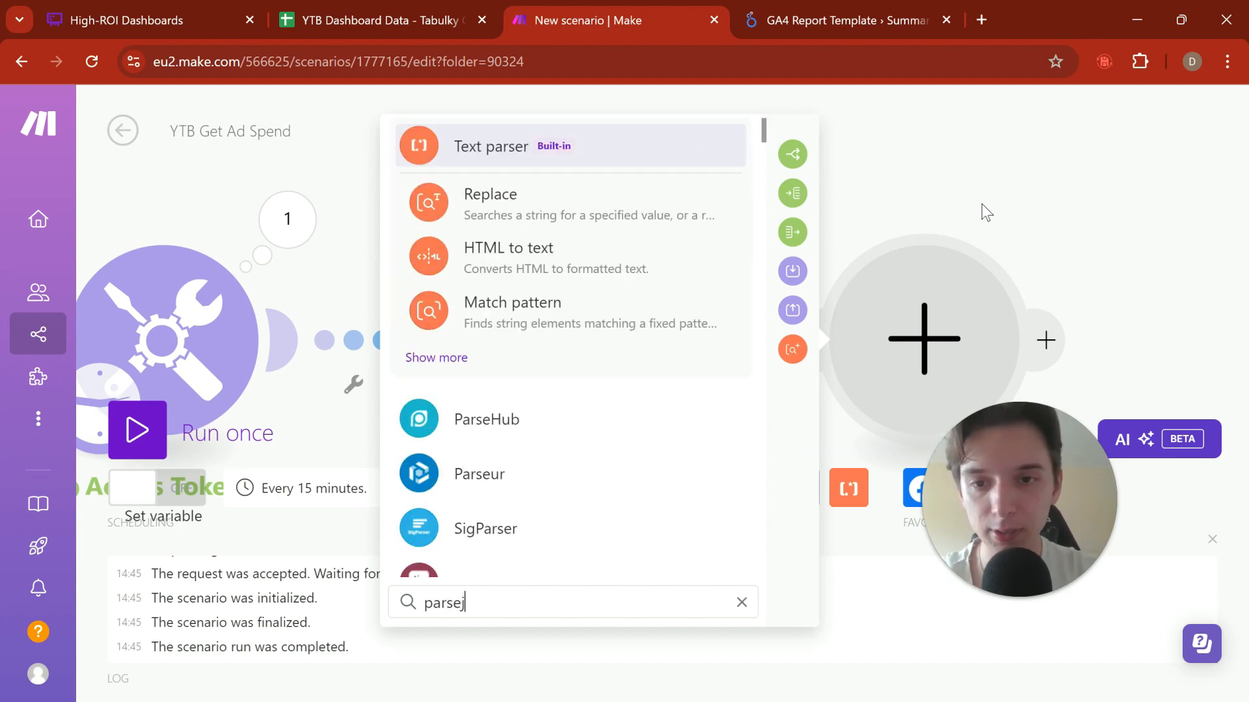
left_click(670, 207)
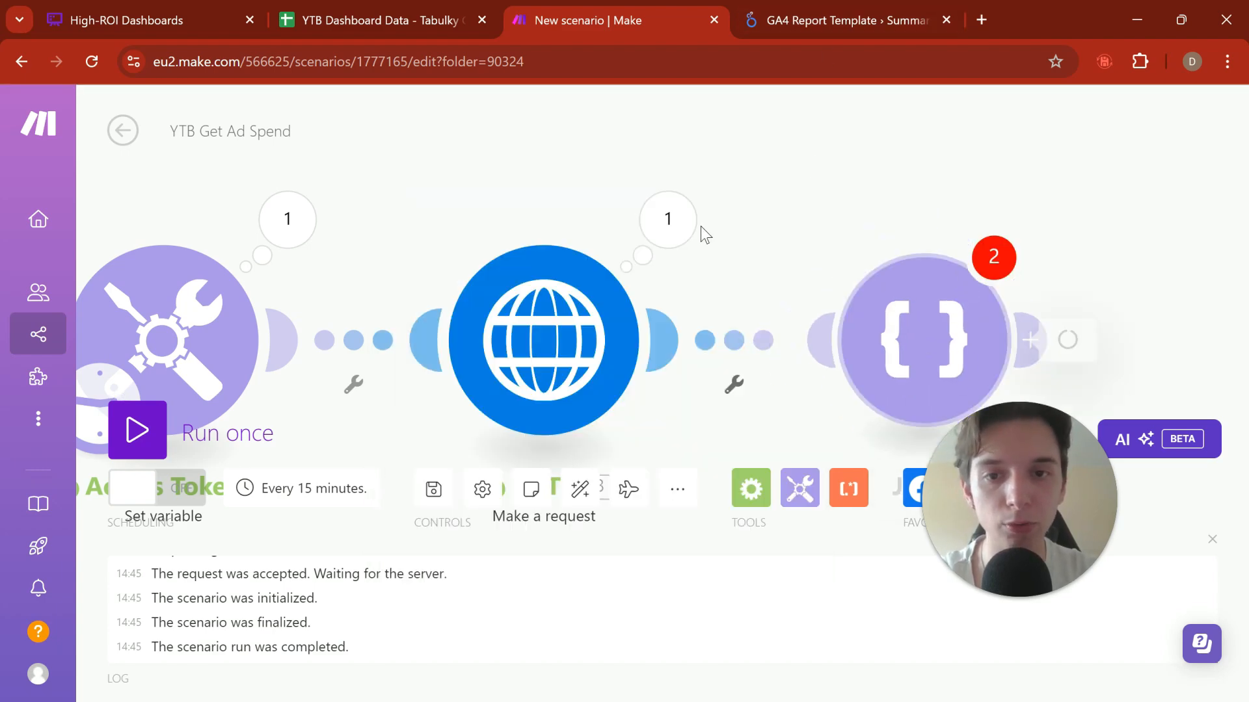
left_click(592, 423)
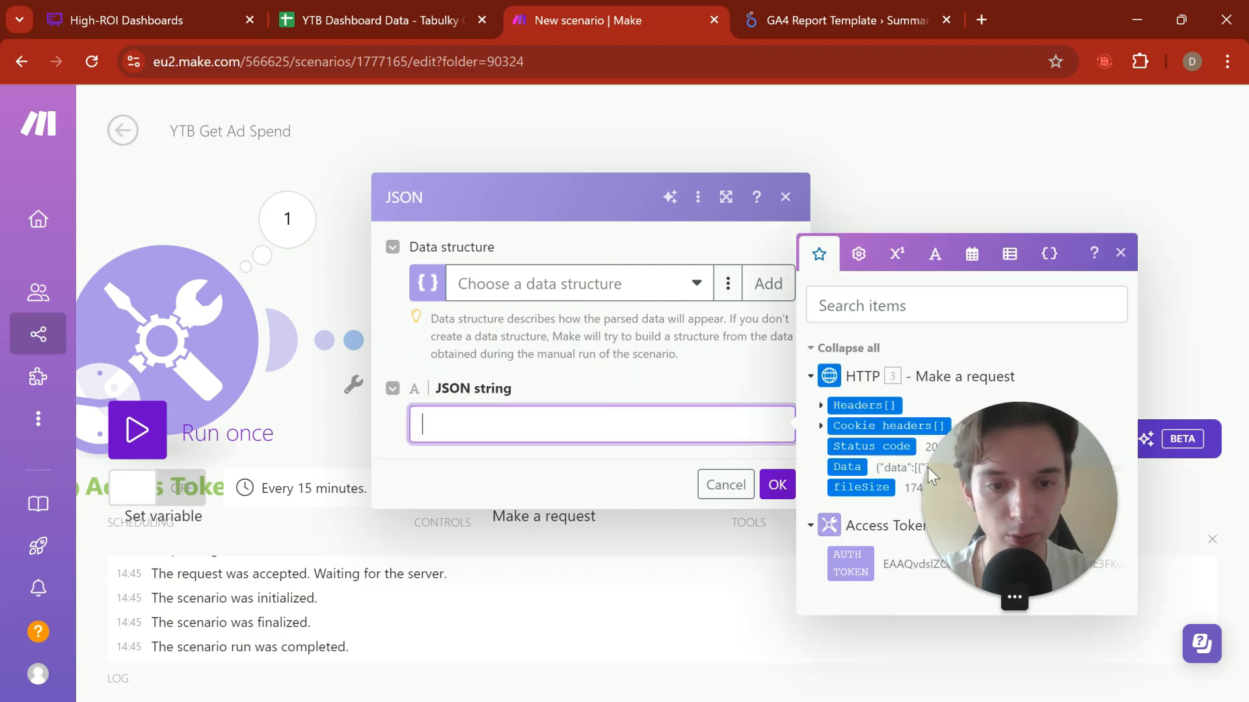
left_click(848, 467)
left_click(777, 485)
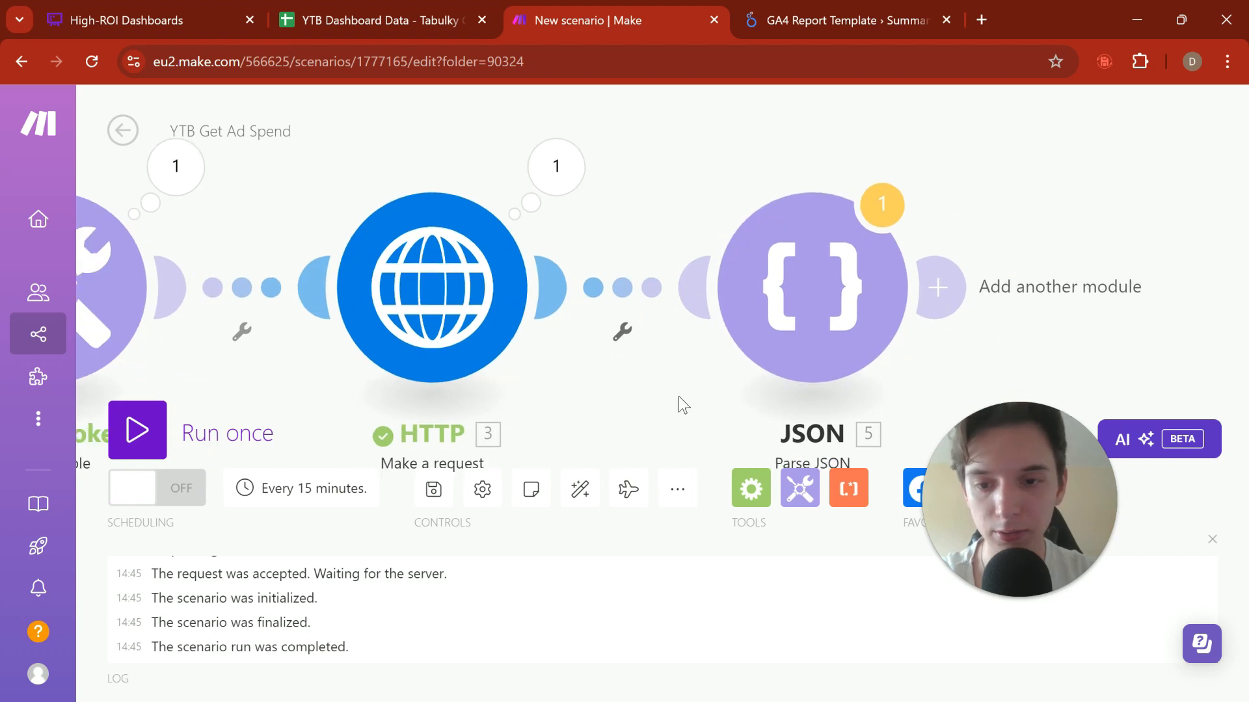
Step: Run the scenario once despite the warning and examine the impressions, clicks, spend and dates in the JSON module's output
left_click(136, 430)
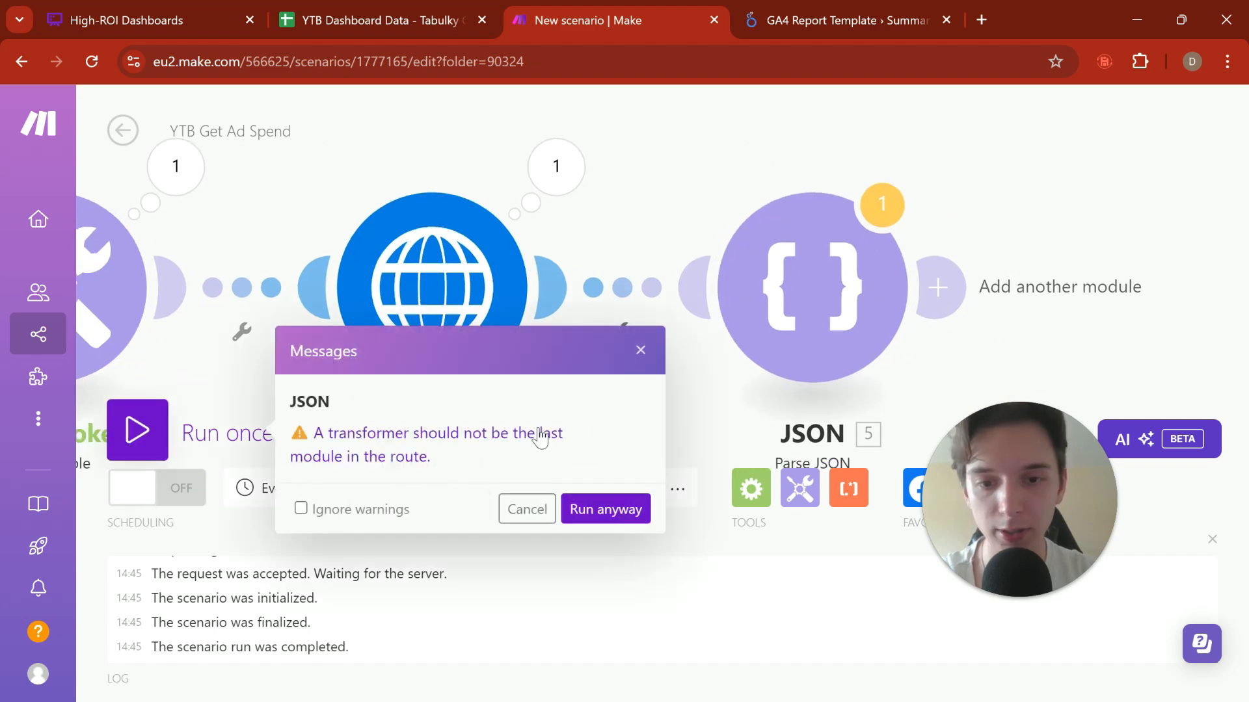
left_click(603, 509)
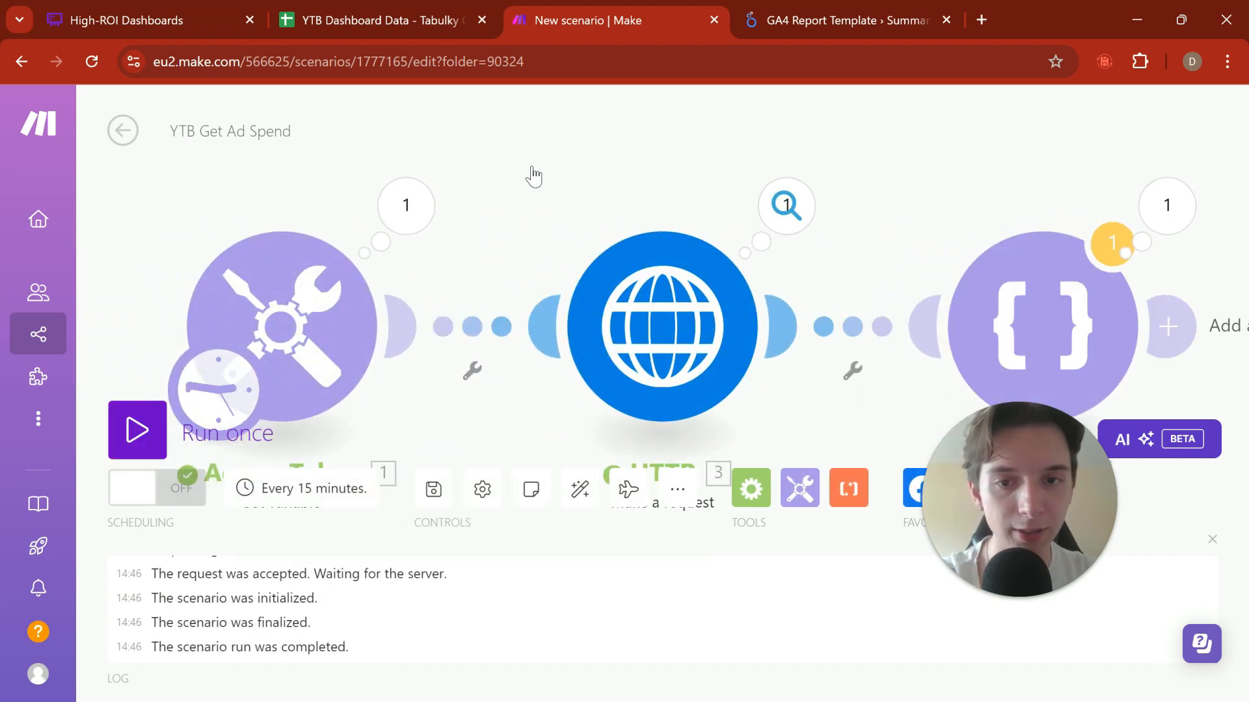
left_click_drag(942, 159, 563, 215)
left_click(801, 261)
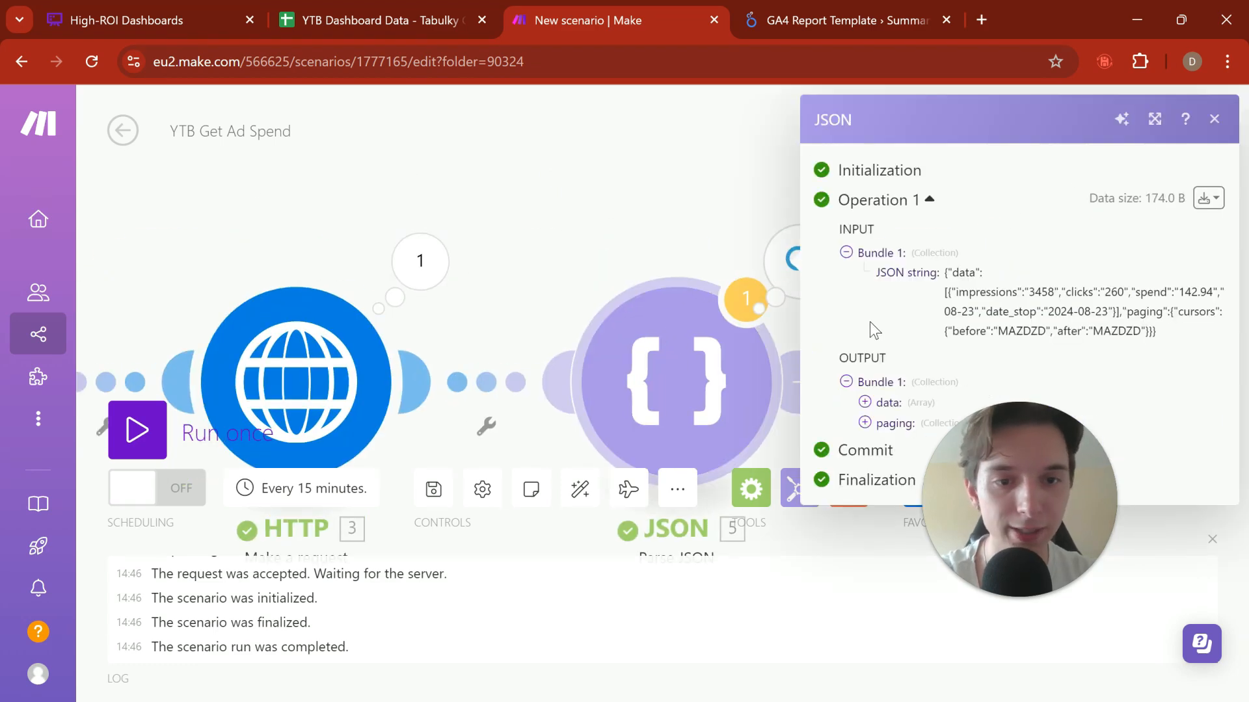
left_click(728, 402)
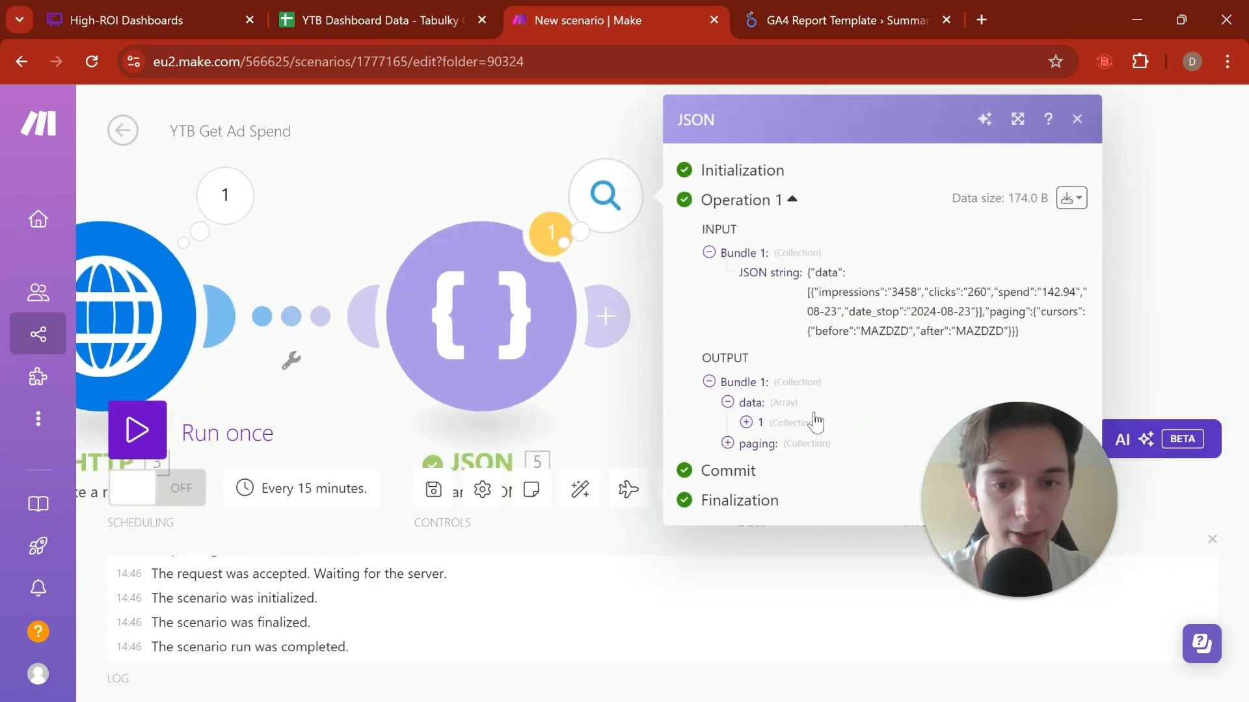
left_click(748, 423)
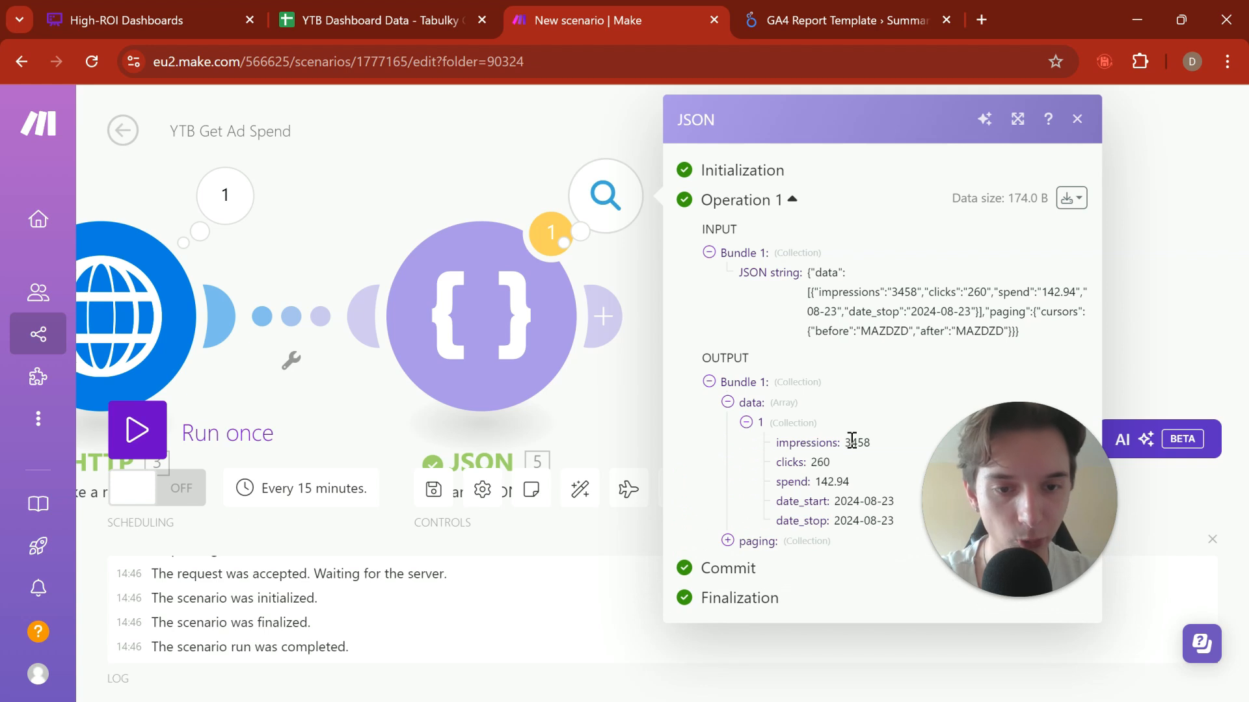
left_click_drag(852, 443, 886, 448)
left_click(821, 463)
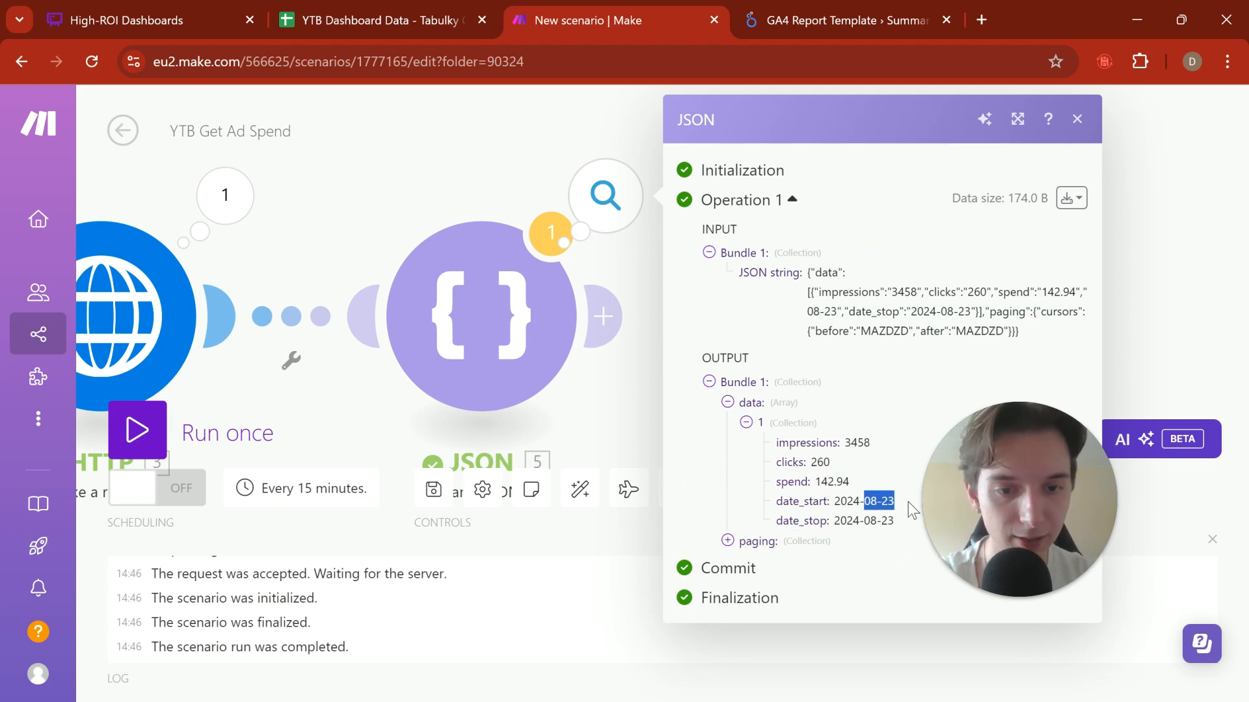
left_click_drag(521, 163, 468, 162)
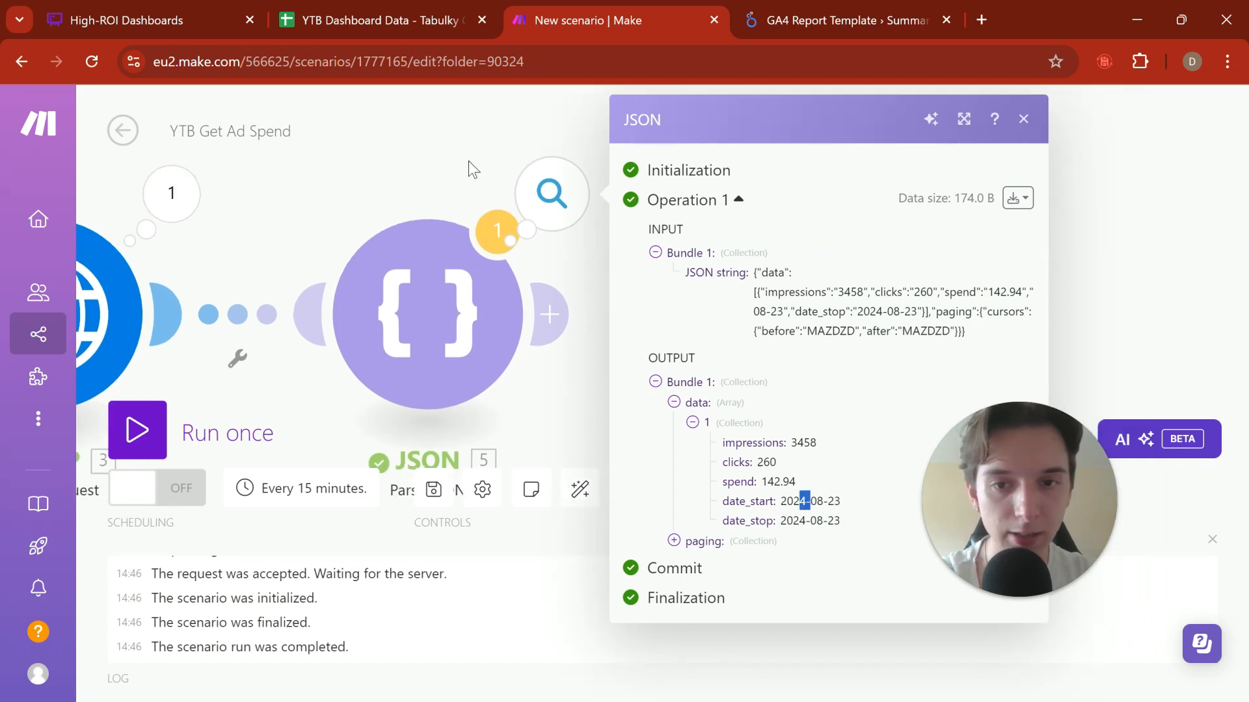
left_click(598, 273)
scroll(665, 269, "down", 5)
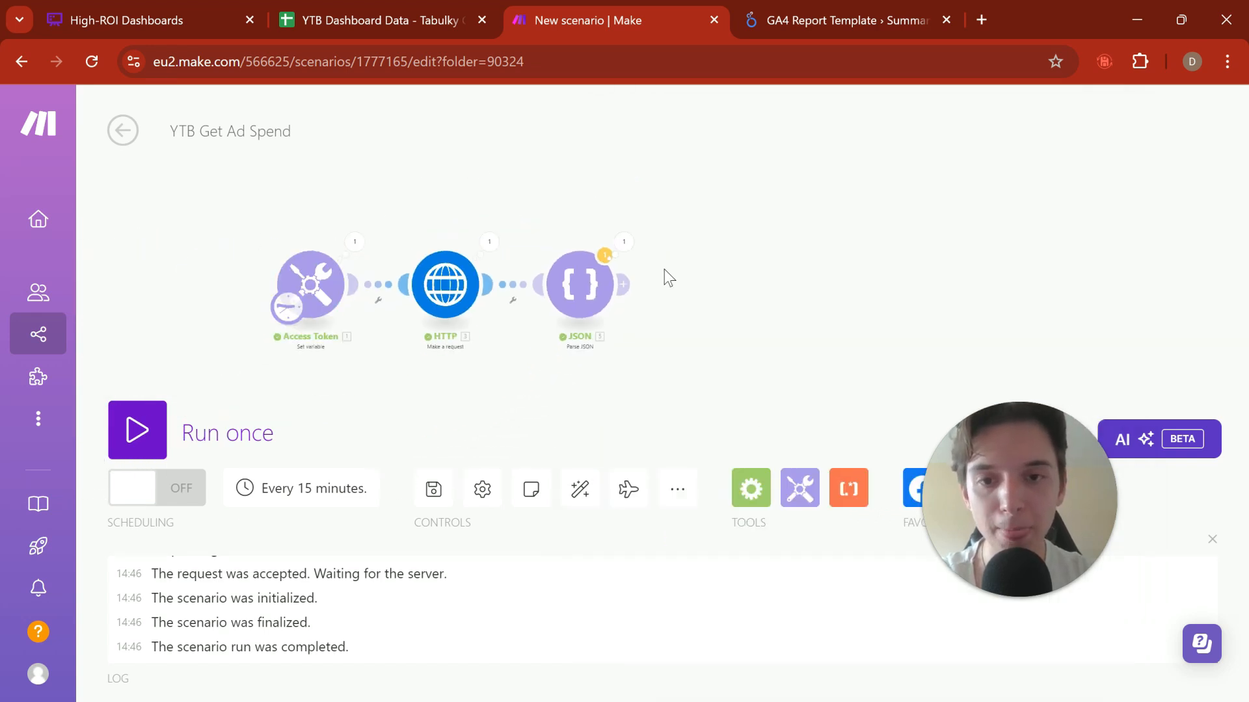
left_click_drag(727, 256, 733, 274)
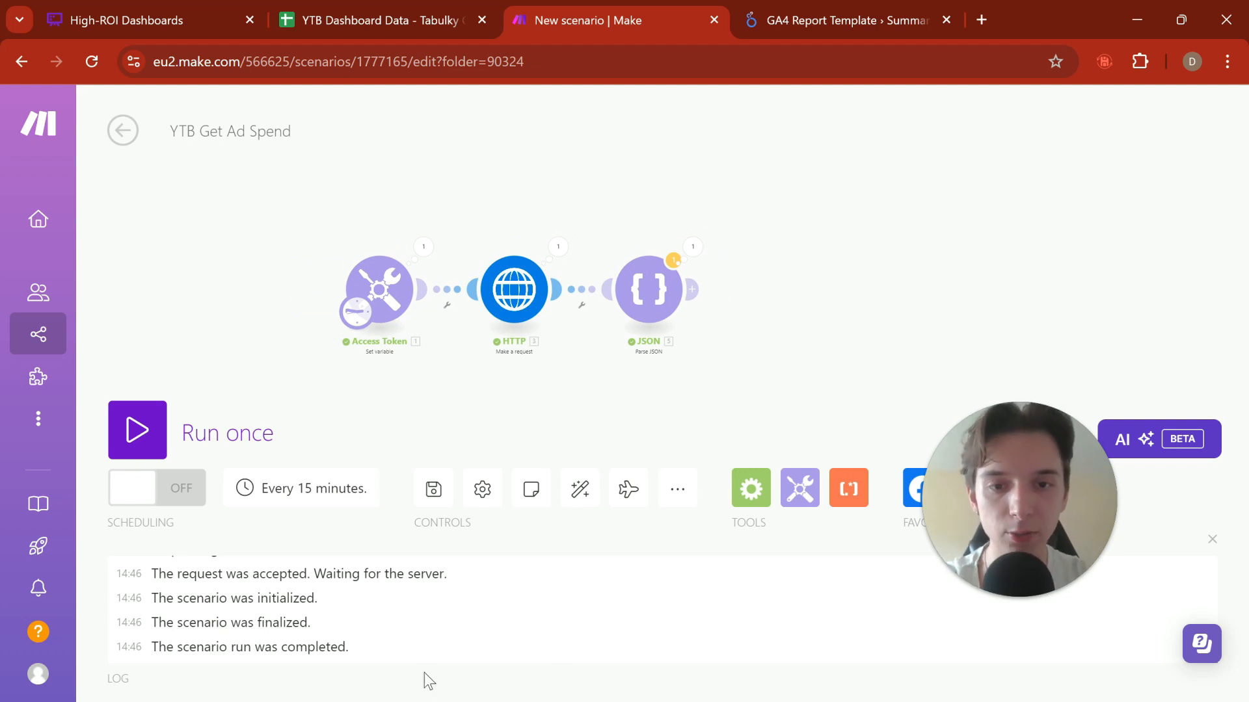
Step: Add a Google Sheets Add a Row module after the JSON module
scroll(721, 278, "up", 5)
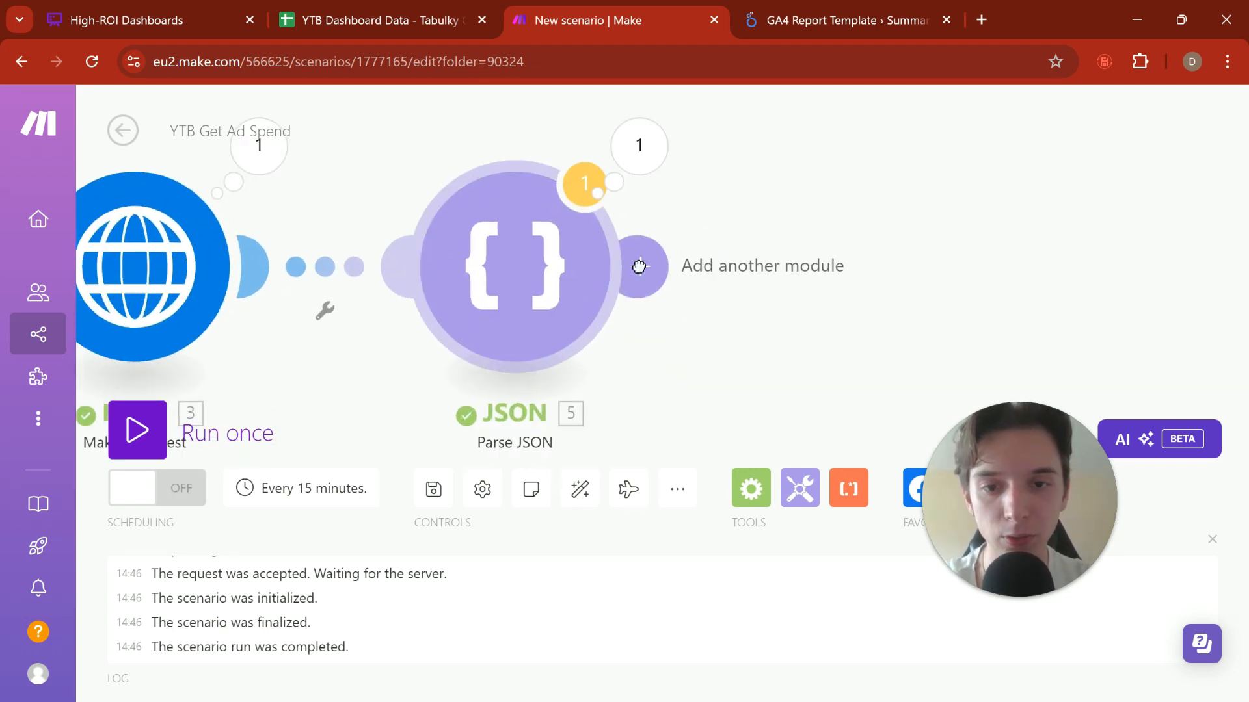
left_click(636, 265)
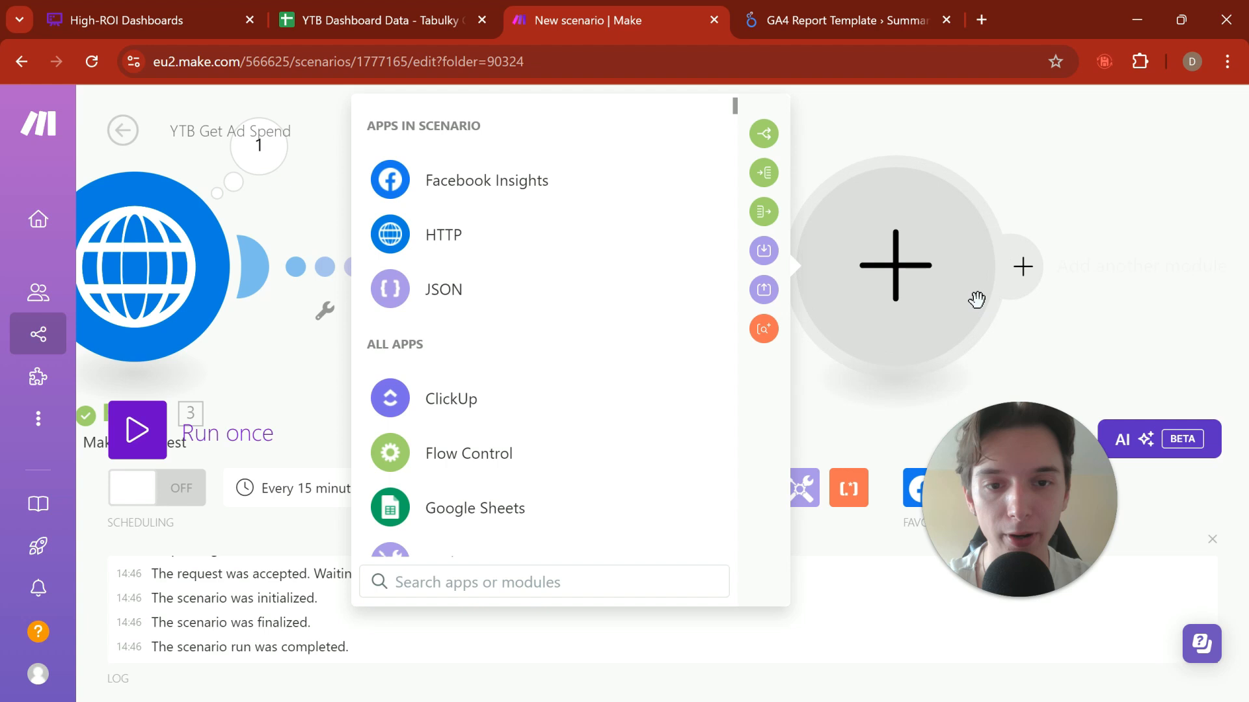
left_click(462, 507)
type("create")
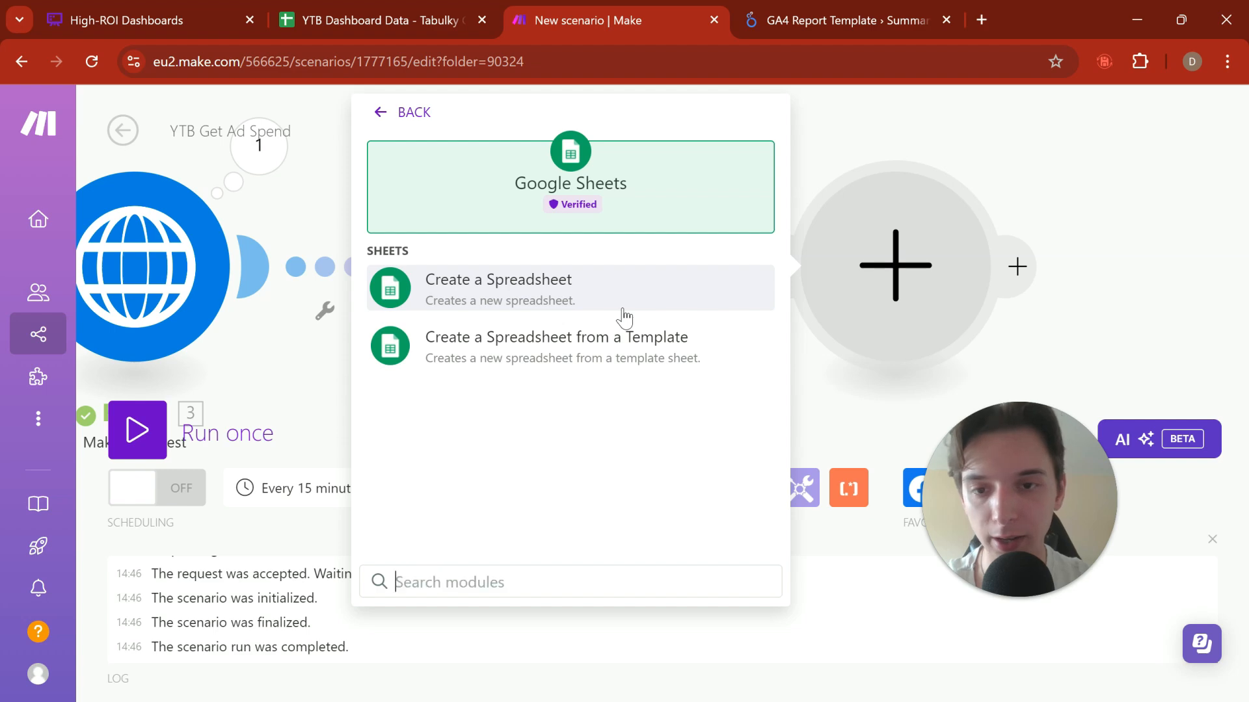
type("add a row")
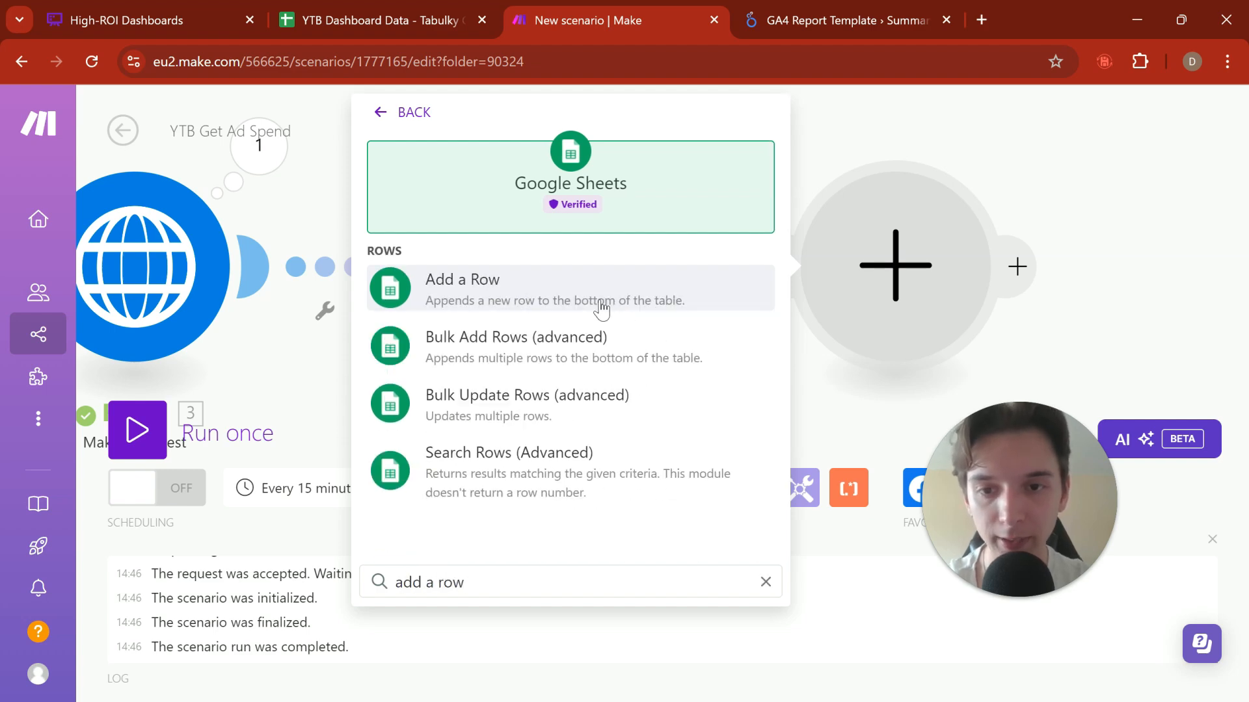
left_click(601, 308)
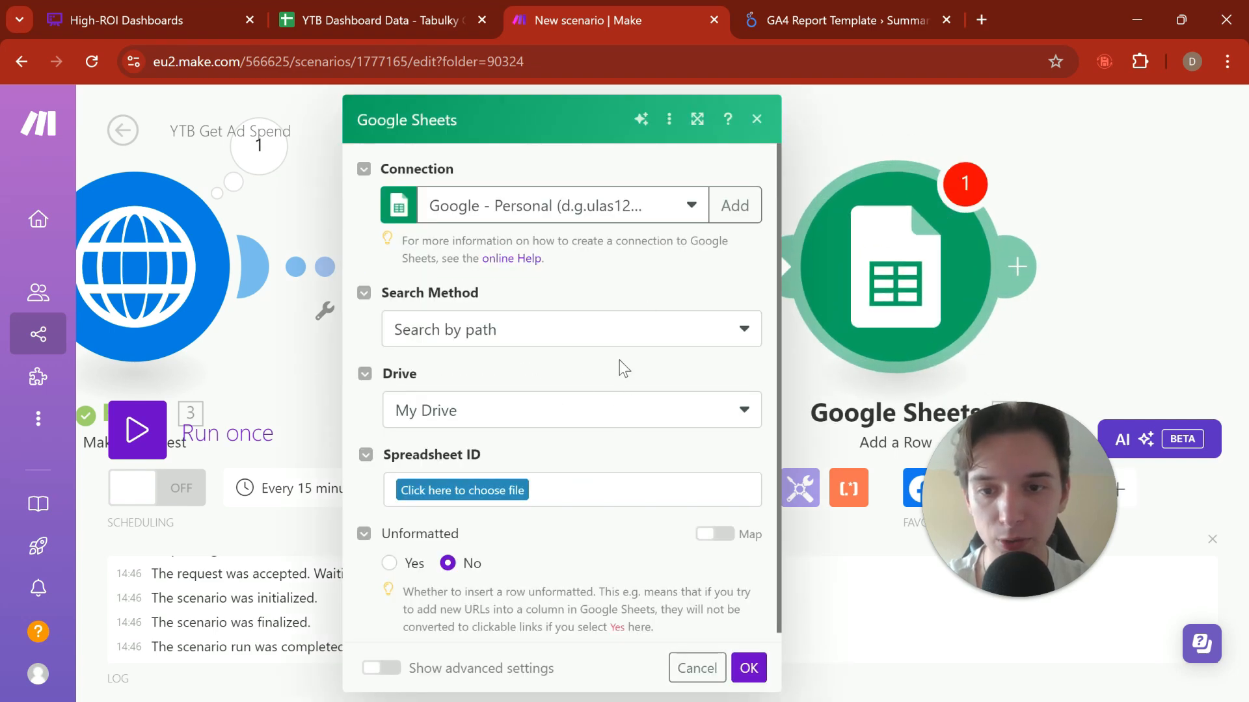
Step: Set the Google Sheets module's search method to Enter manually and copy the spreadsheet ID from the YTB Dashboard Data sheet's URL
left_click(634, 335)
left_click(558, 429)
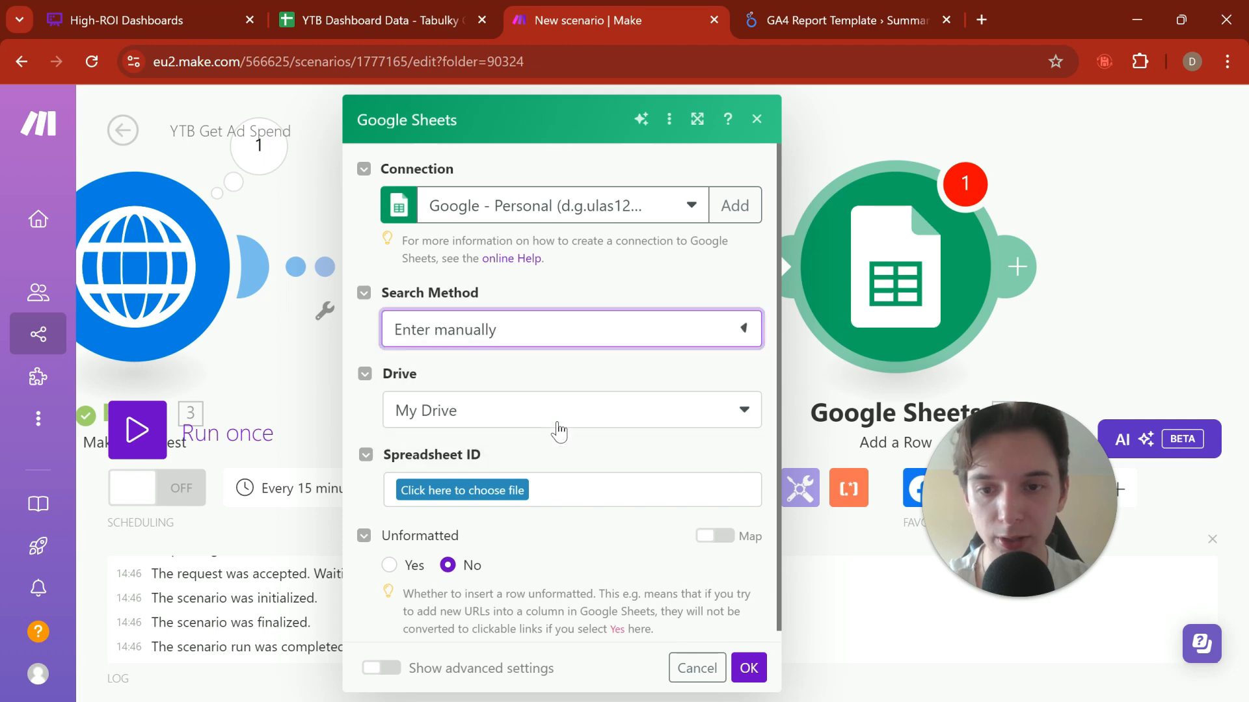
left_click(357, 20)
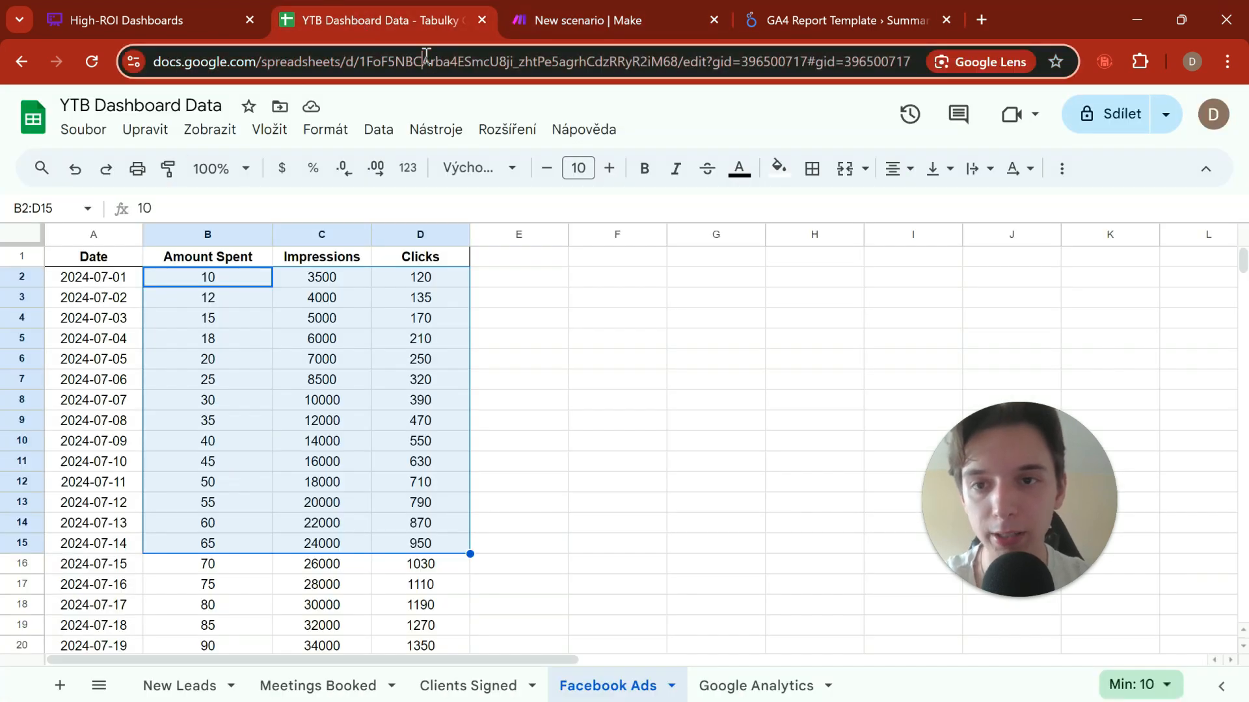
left_click(405, 61)
left_click_drag(404, 68, 636, 89)
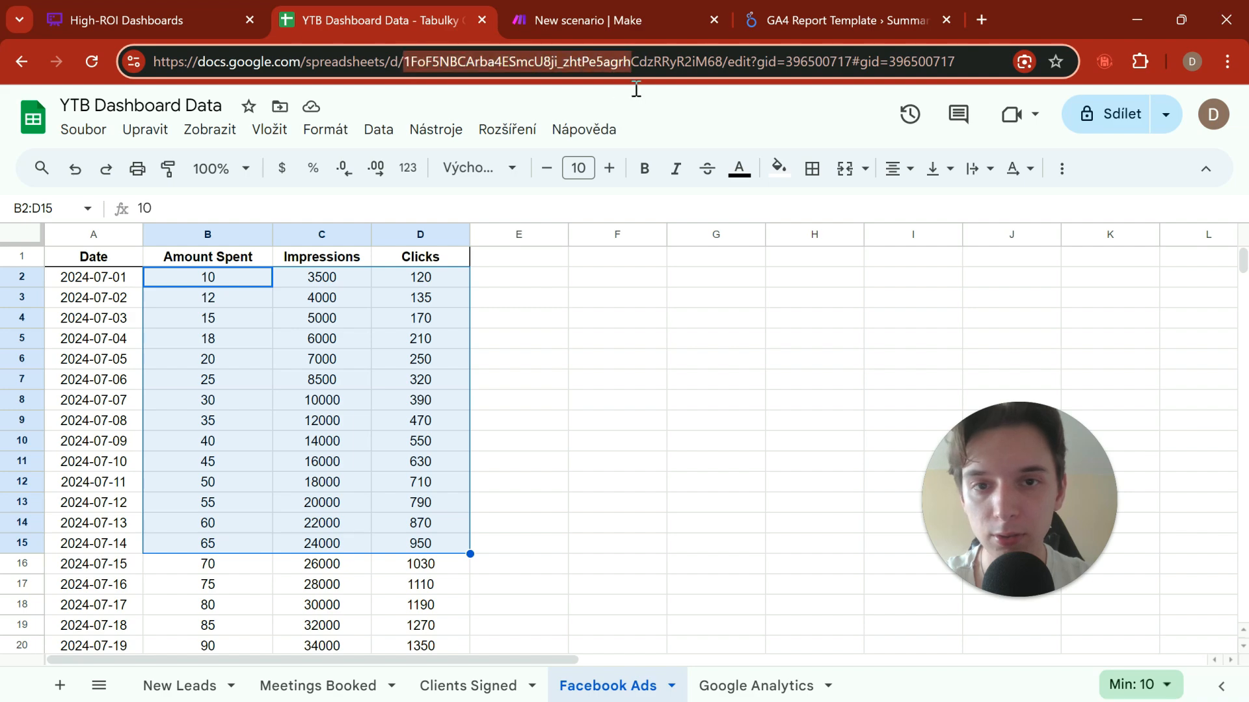
key("ctrl+c")
left_click(607, 25)
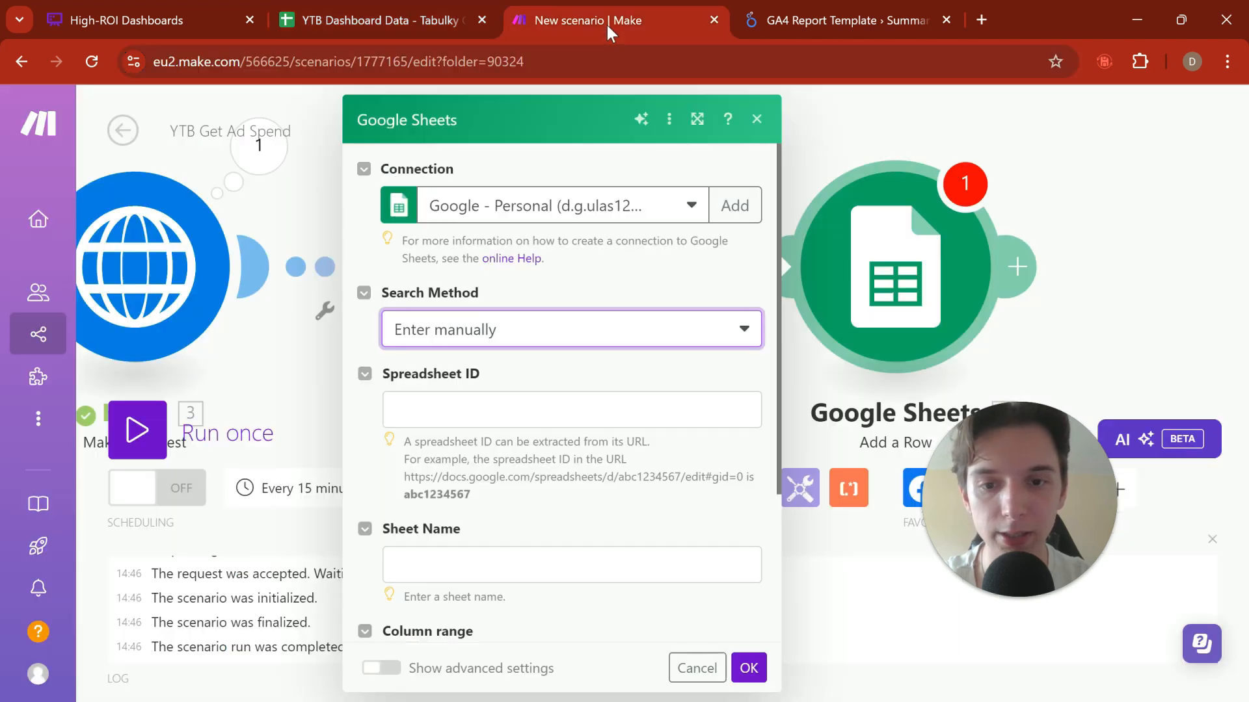
Step: Try pasting the copied ID as the manually entered Spreadsheet ID in the Google Sheets module, and clear it again
left_click(513, 403)
key("ctrl+v")
scroll(534, 423, "down", 3)
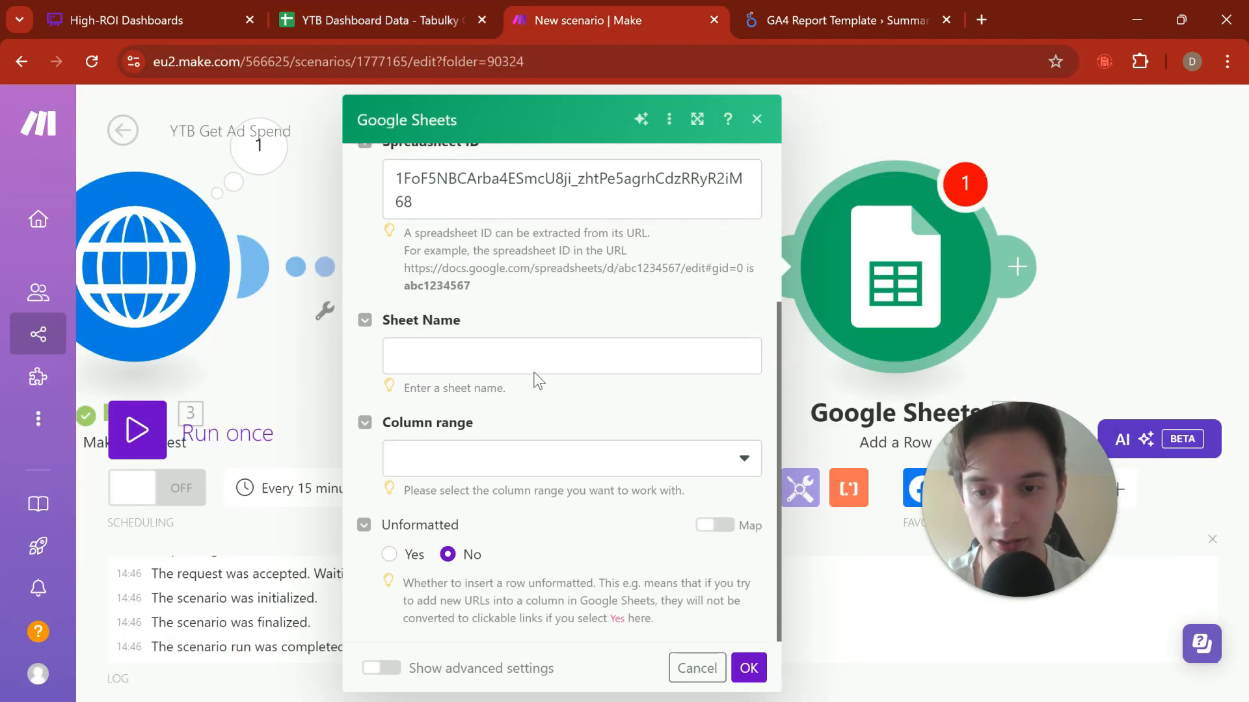
scroll(535, 379, "up", 2)
triple_click(510, 290)
key("BackSpace")
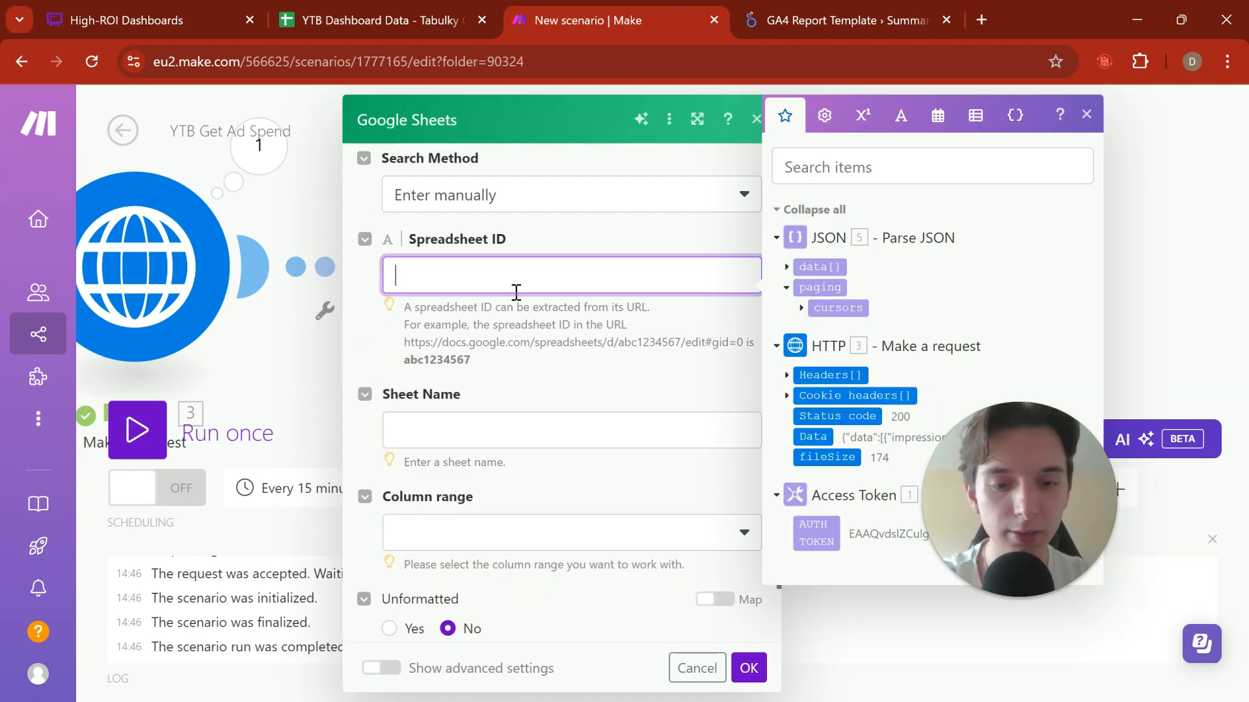
Step: Set the search method to Search by path and try to find the YTB spreadsheet in My Drive's root folder
left_click(531, 207)
left_click(517, 237)
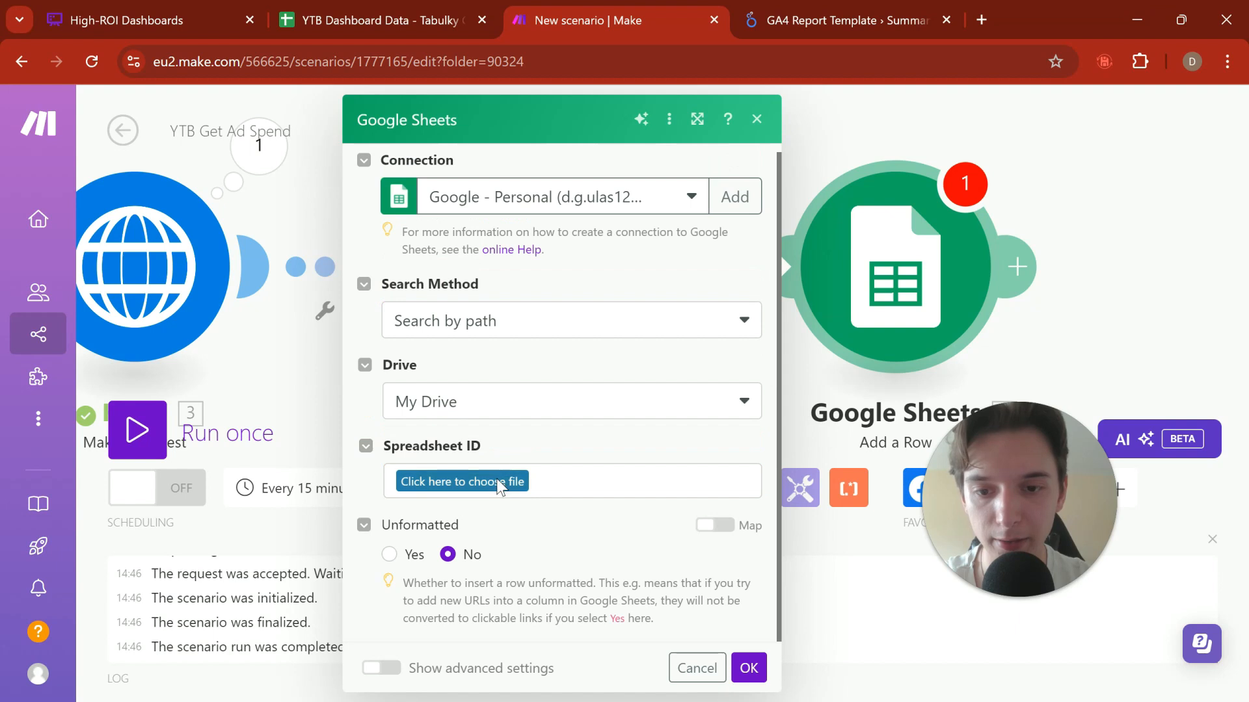
left_click(499, 484)
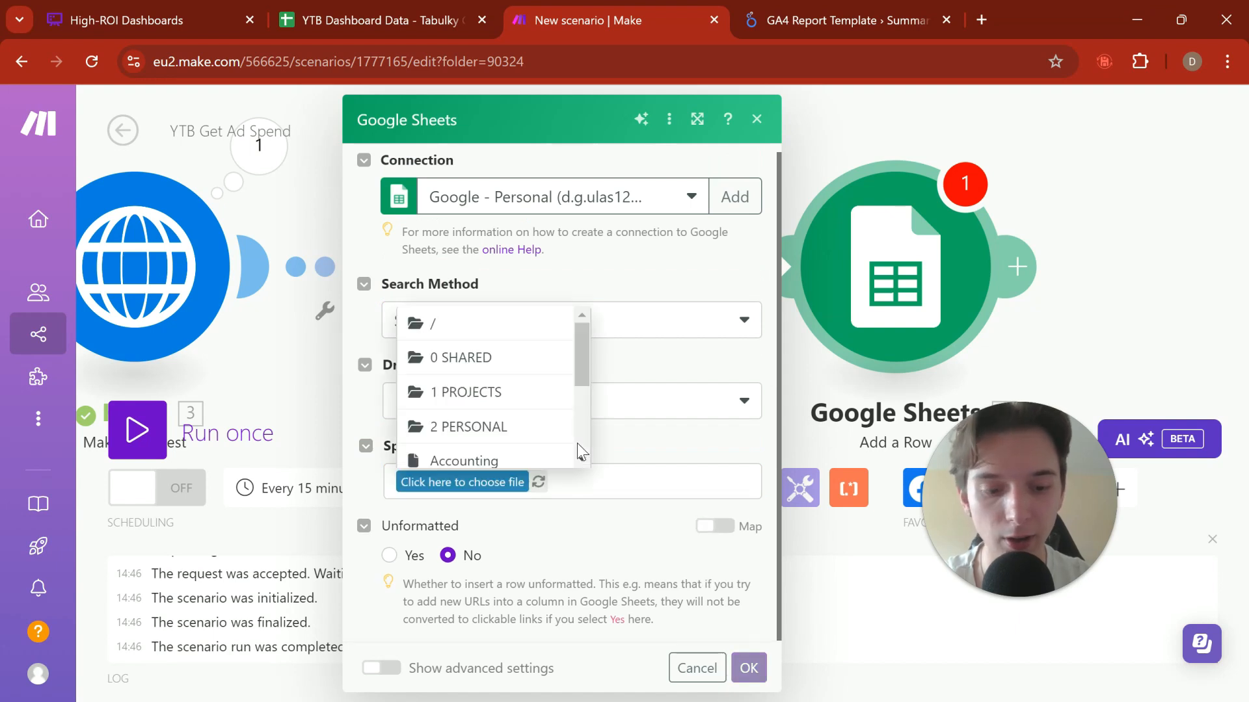
left_click(489, 329)
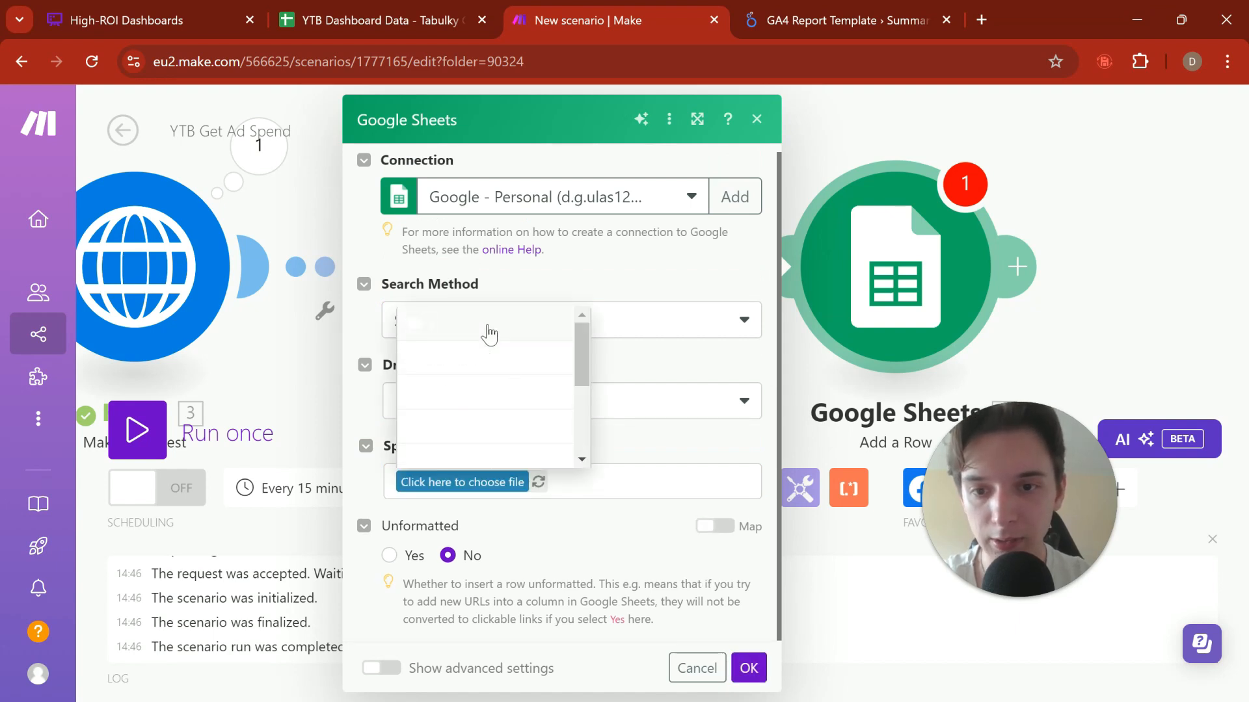
left_click(416, 483)
type("Y")
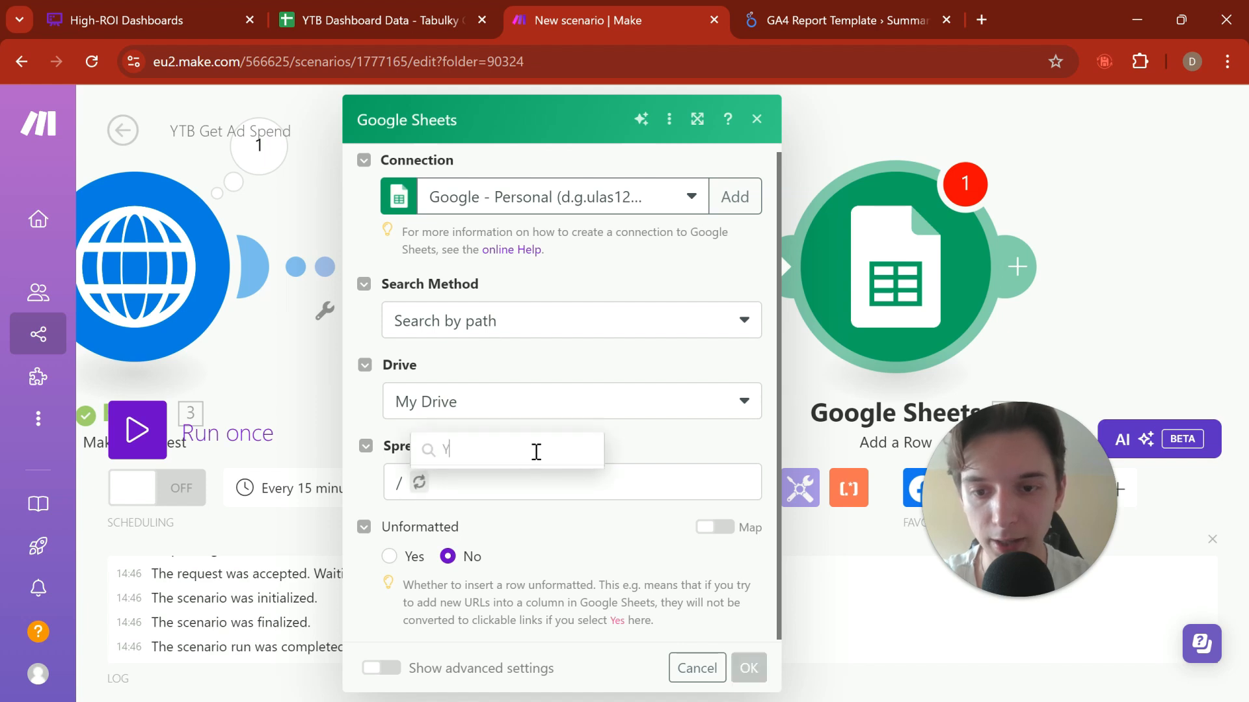
type("TB")
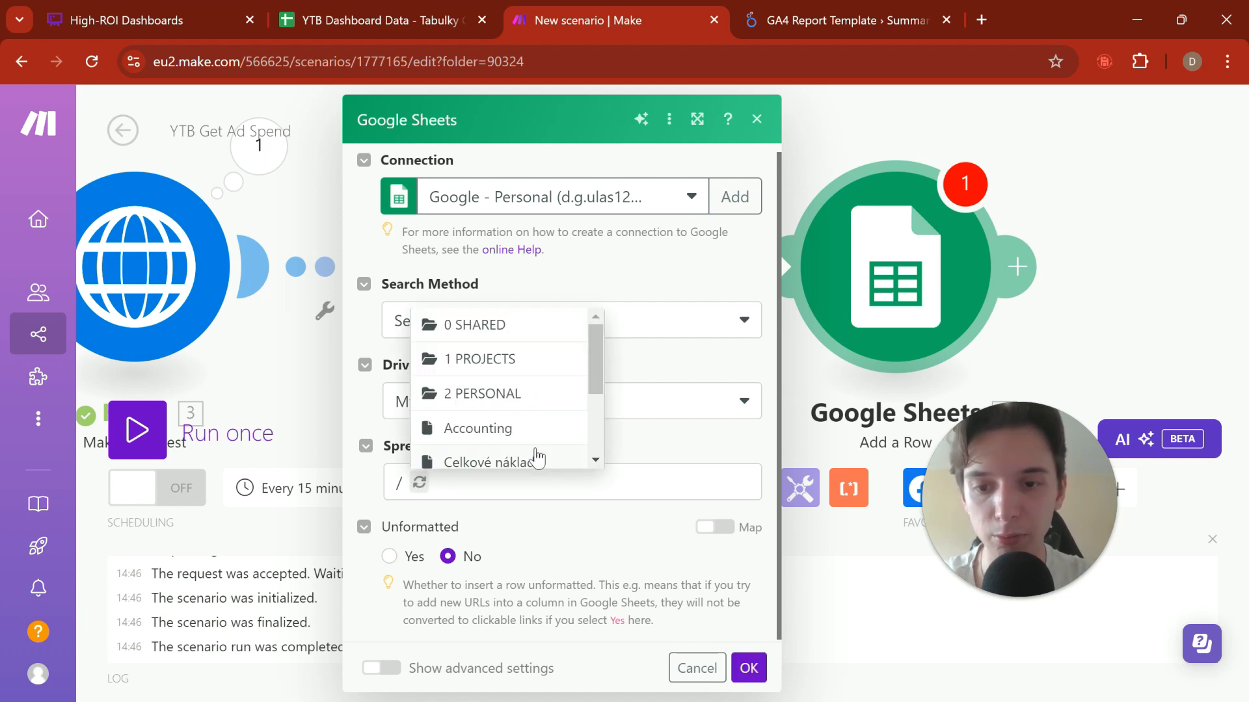
left_click(733, 485)
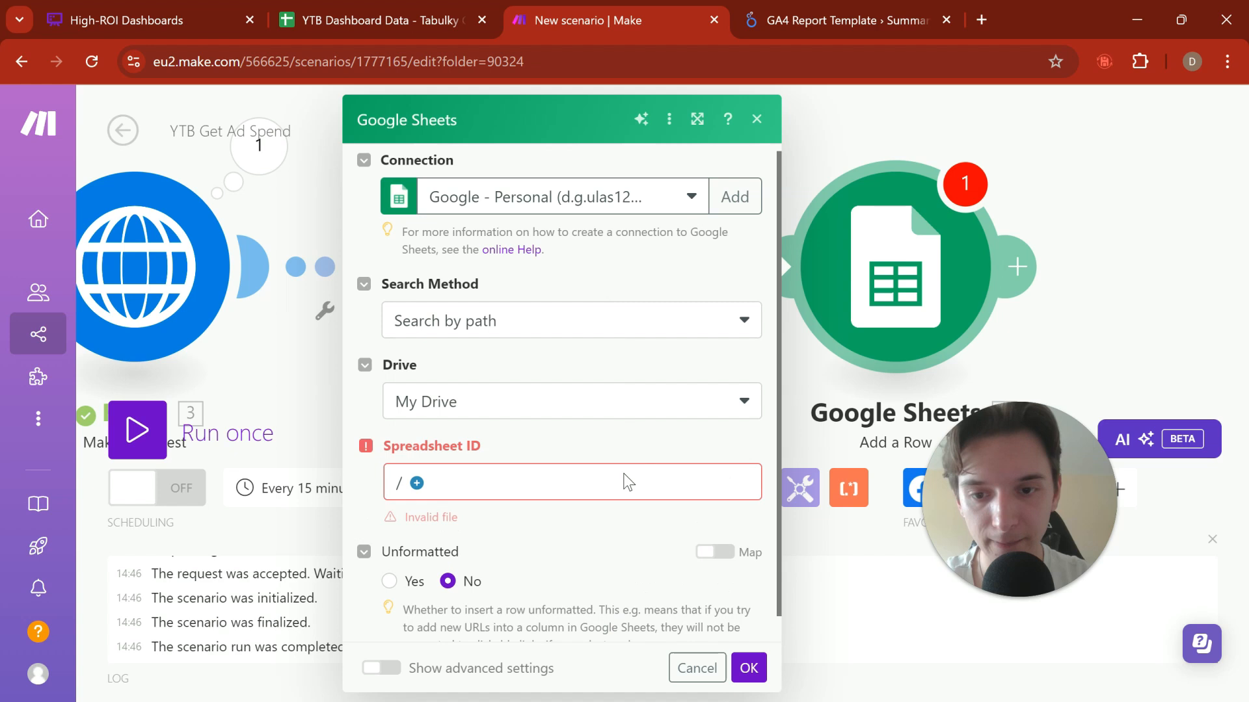
left_click(418, 483)
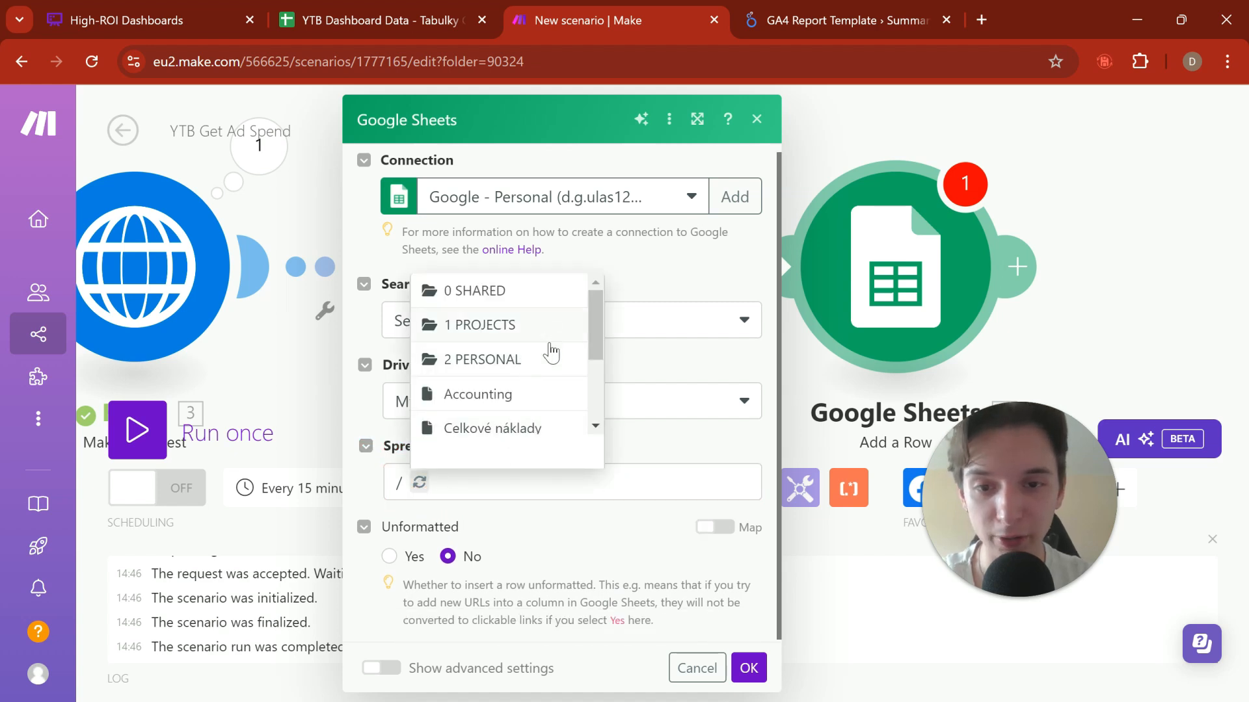
scroll(551, 352, "down", 3)
left_click(484, 479)
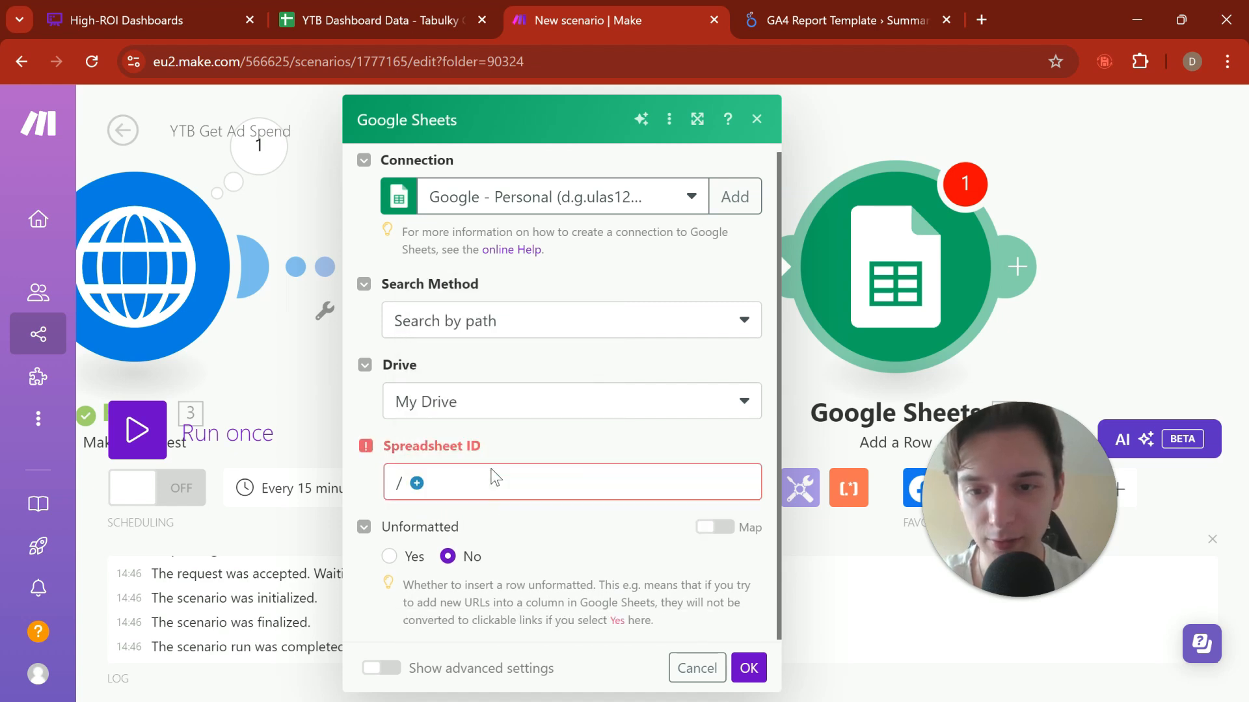
Step: Set the search method to Select from all and paste the copied ID as the Spreadsheet ID
left_click(489, 405)
left_click(498, 324)
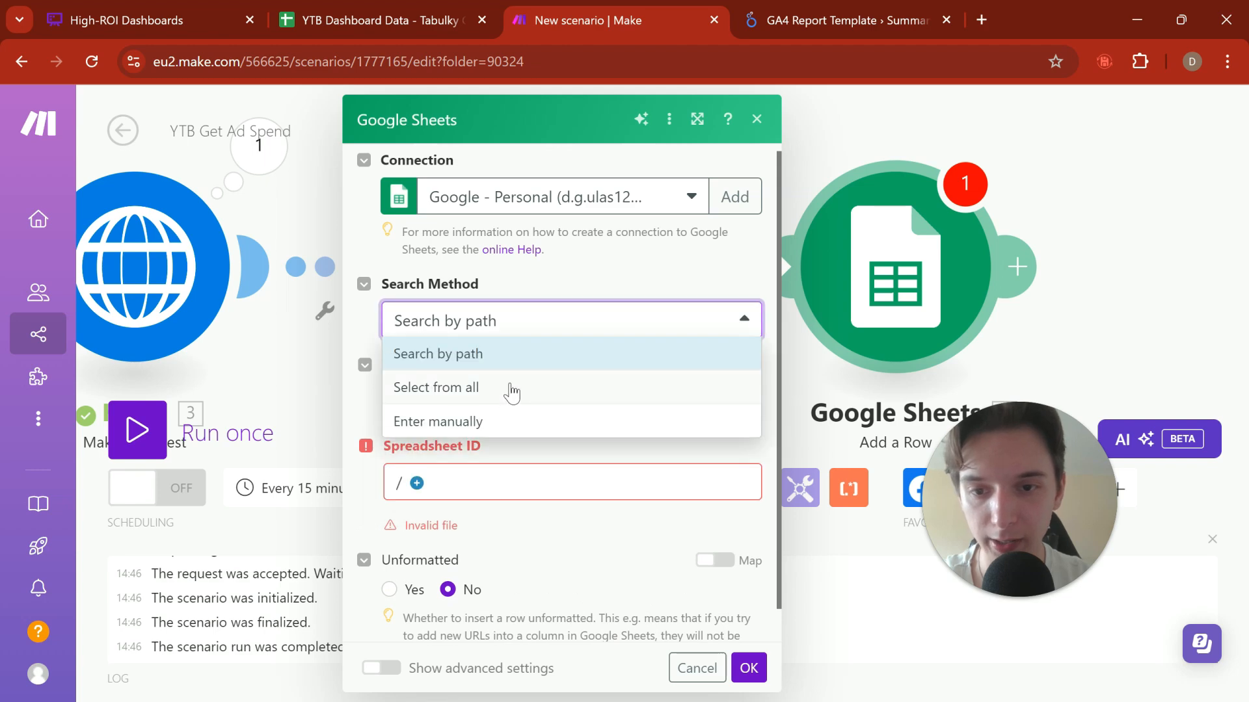
left_click(511, 389)
key("ctrl+v")
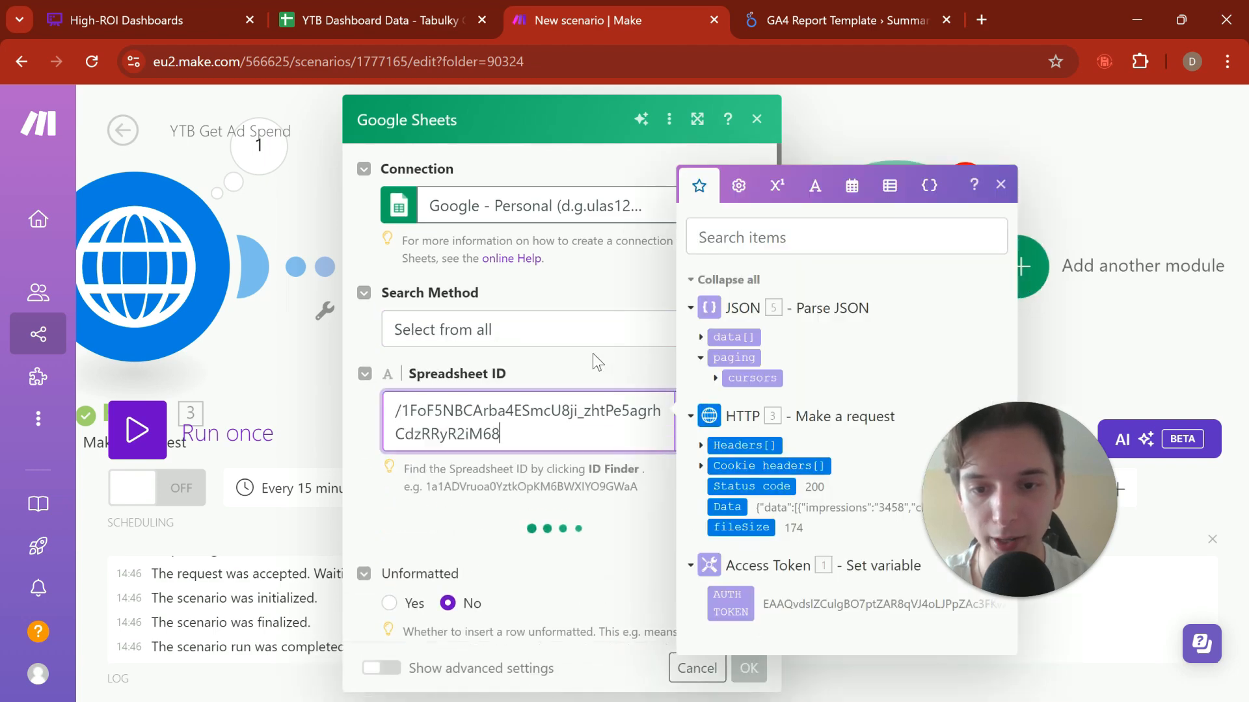
Step: Try to find the spreadsheet through the ID Finder, using the copied spreadsheet ID without its leading slash as the filename keywords
left_click(599, 363)
left_click(718, 422)
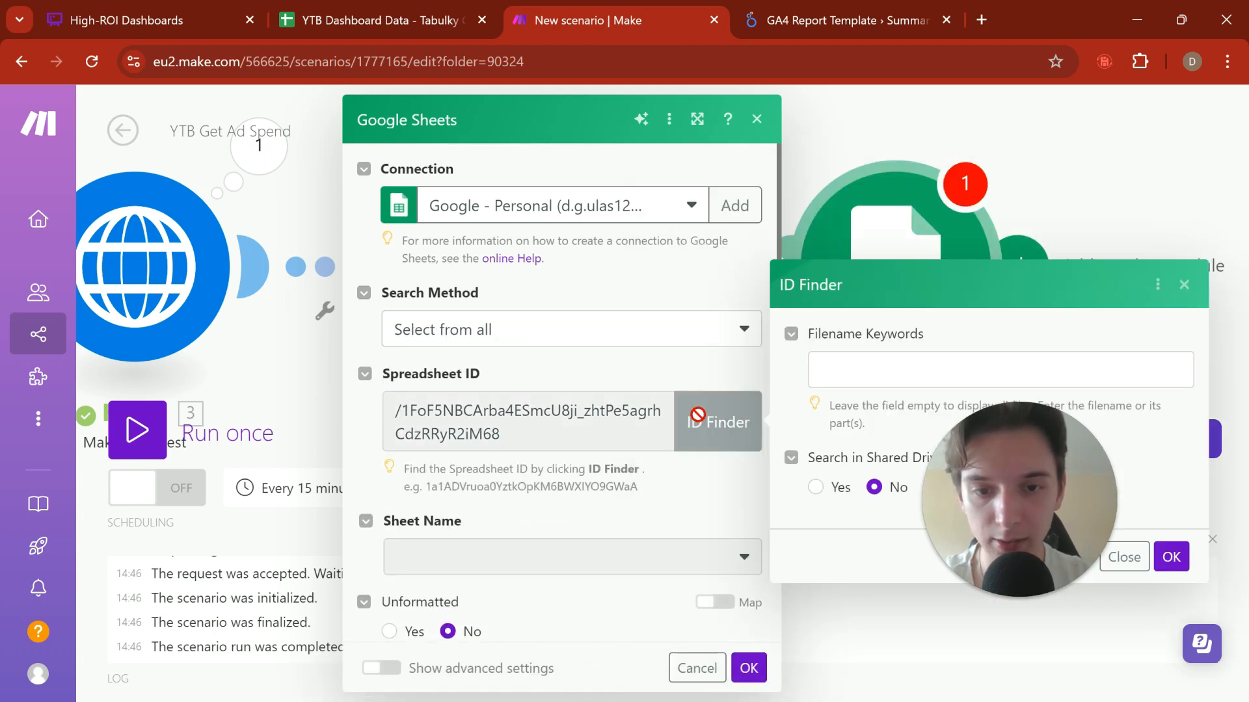
left_click(849, 368)
key("ctrl+v")
key("Home")
key("Delete")
left_click_drag(982, 407, 1056, 191)
left_click(1174, 558)
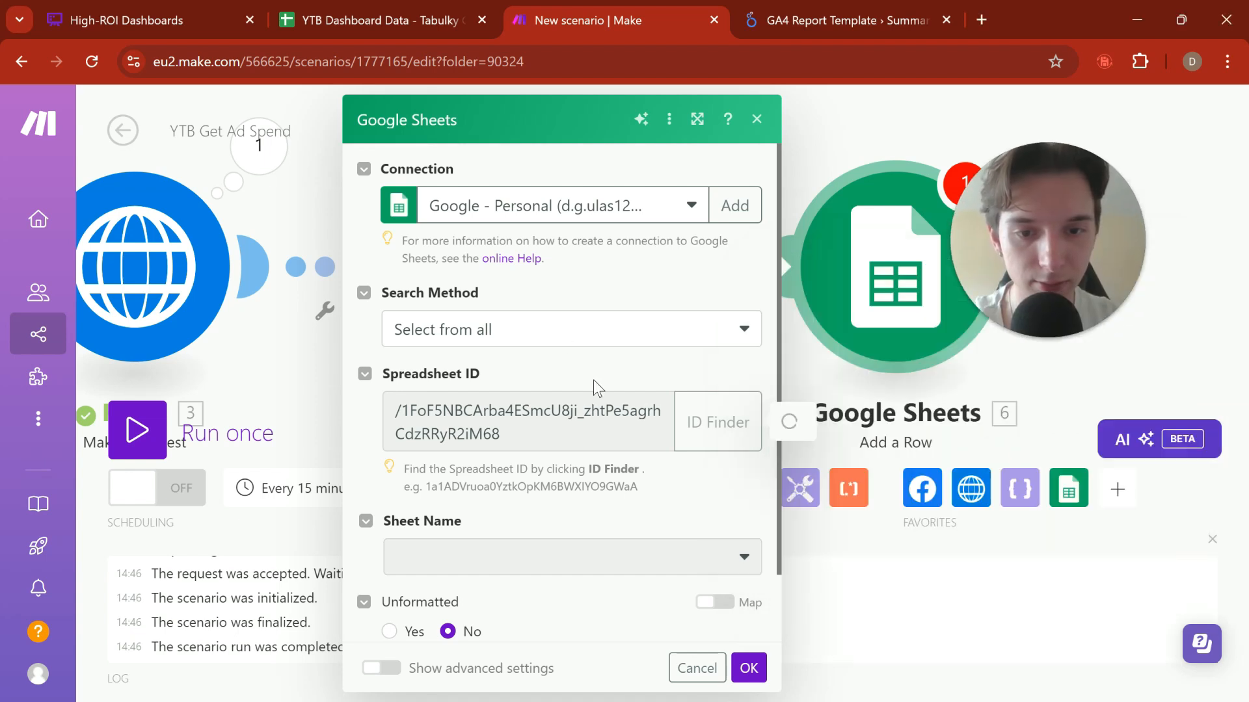
scroll(593, 388, "down", 1)
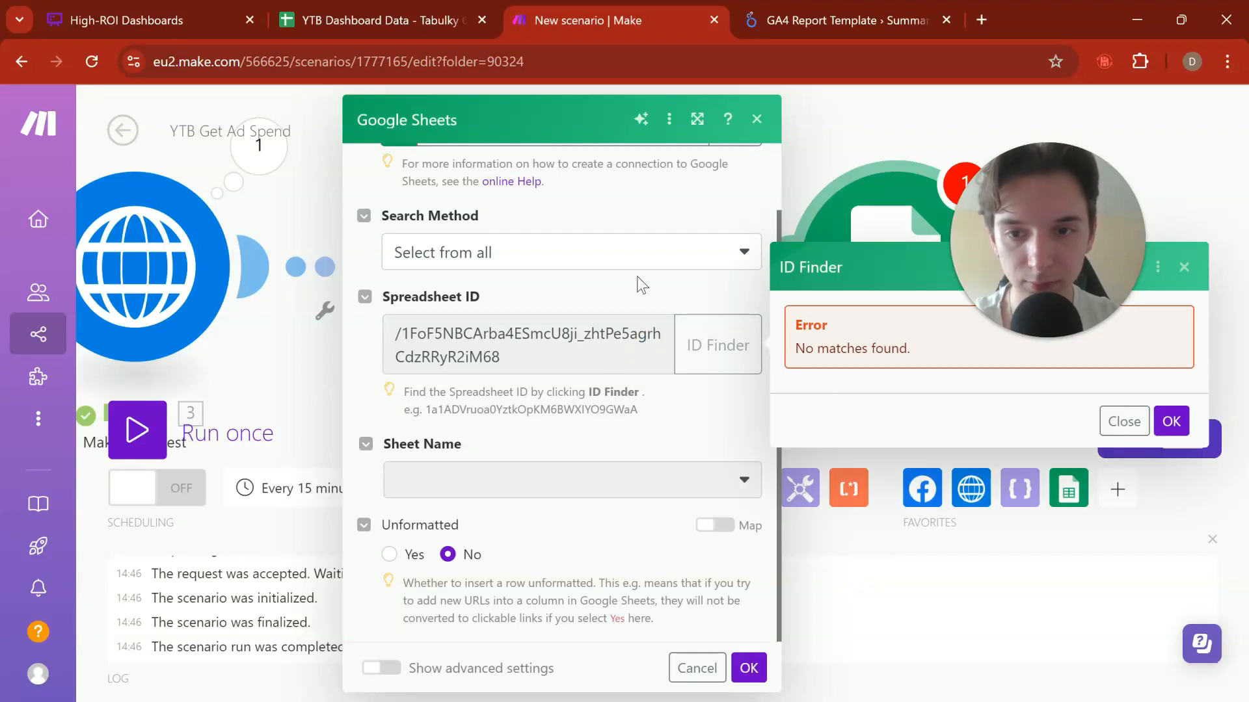
Step: Switch the search method to Search by path and back to Select from all, and close the ID Finder
left_click(635, 257)
left_click(635, 258)
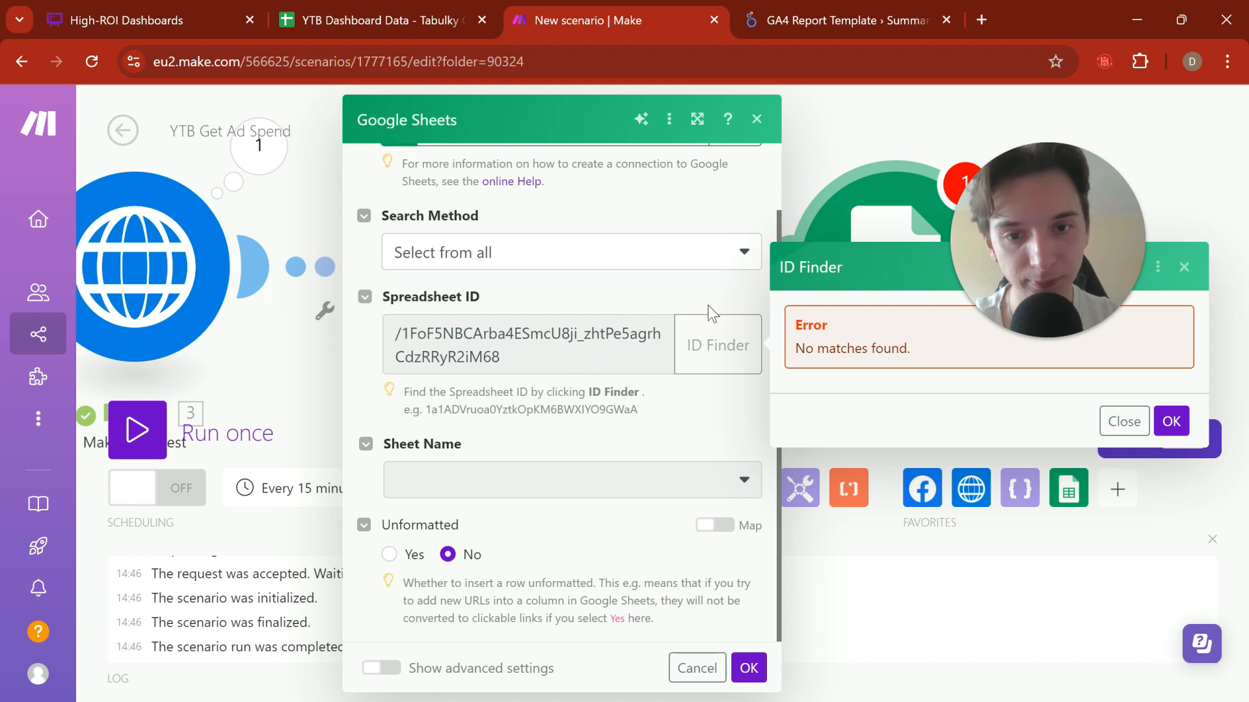
left_click(1124, 421)
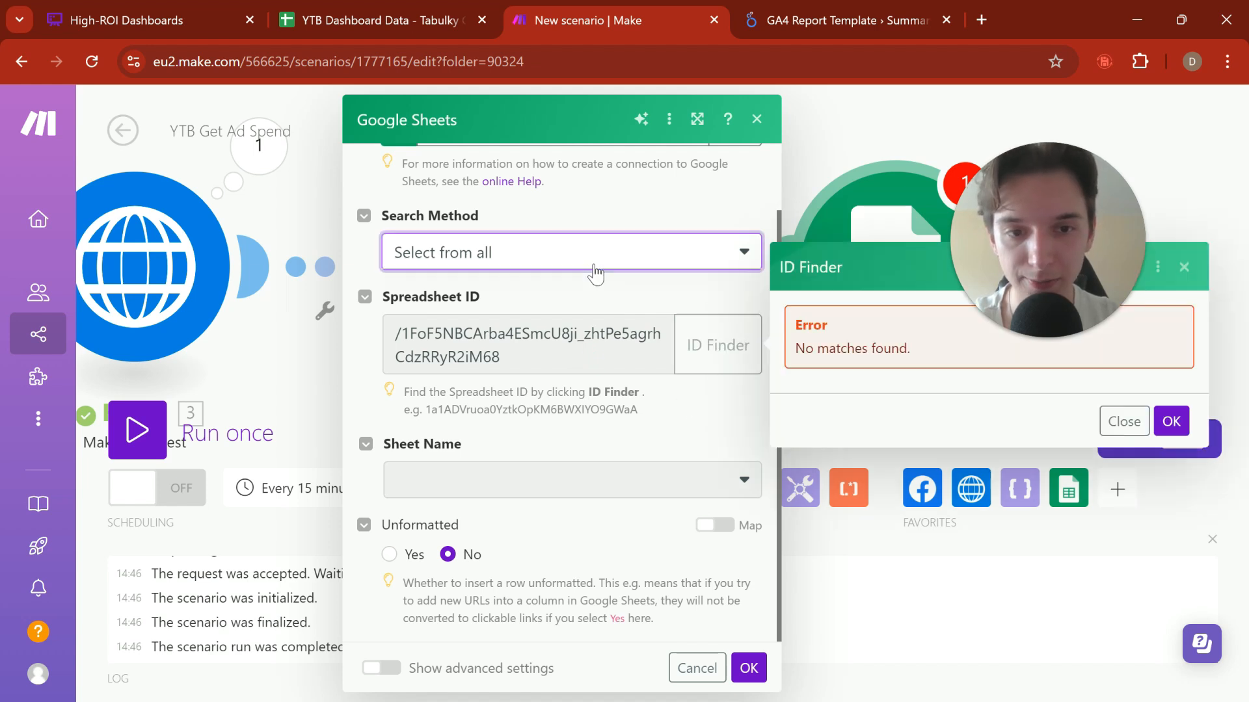
left_click(544, 284)
left_click(545, 333)
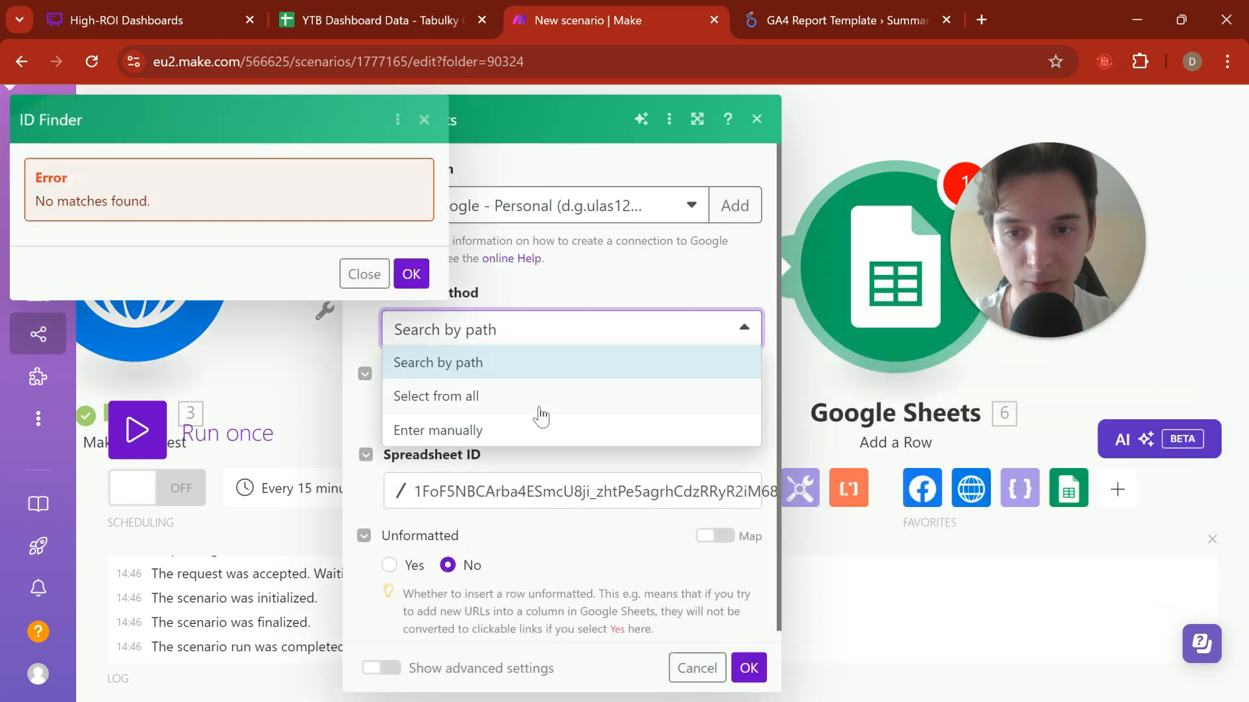
left_click(539, 409)
scroll(559, 365, "down", 1)
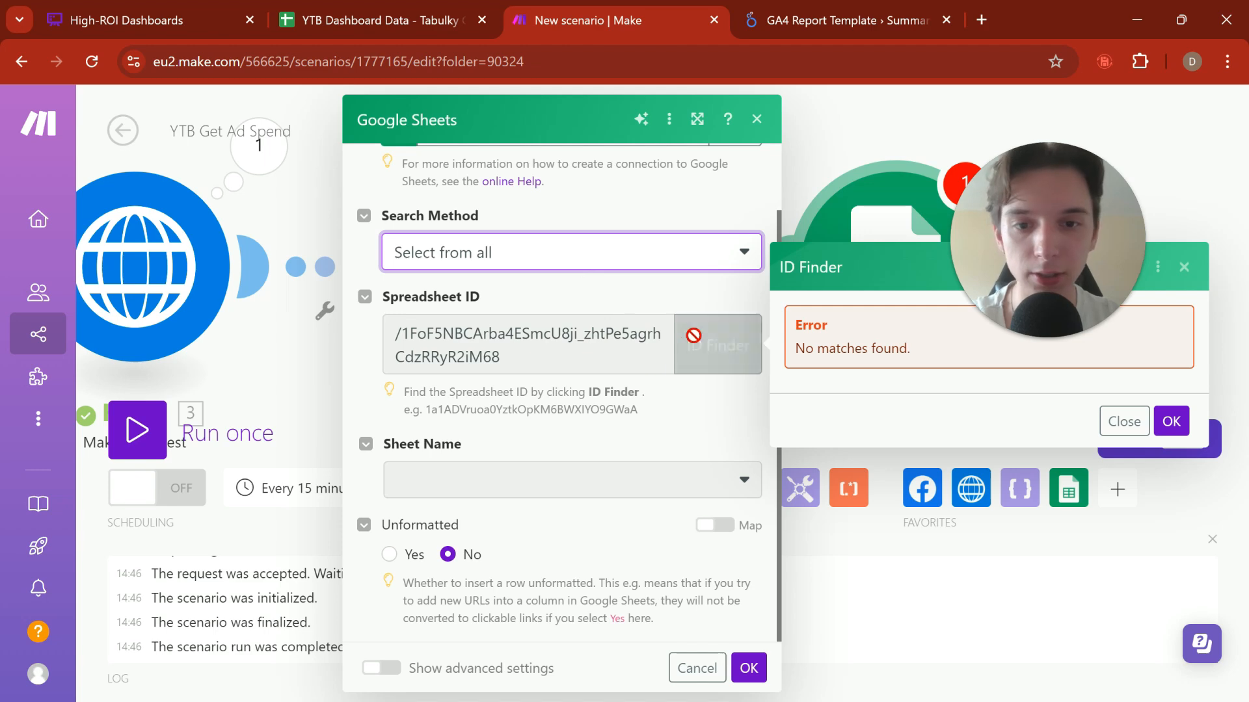
left_click(1124, 422)
Step: Replace the Spreadsheet ID with the text "YTB Dasbhoard Data"
left_click(646, 340)
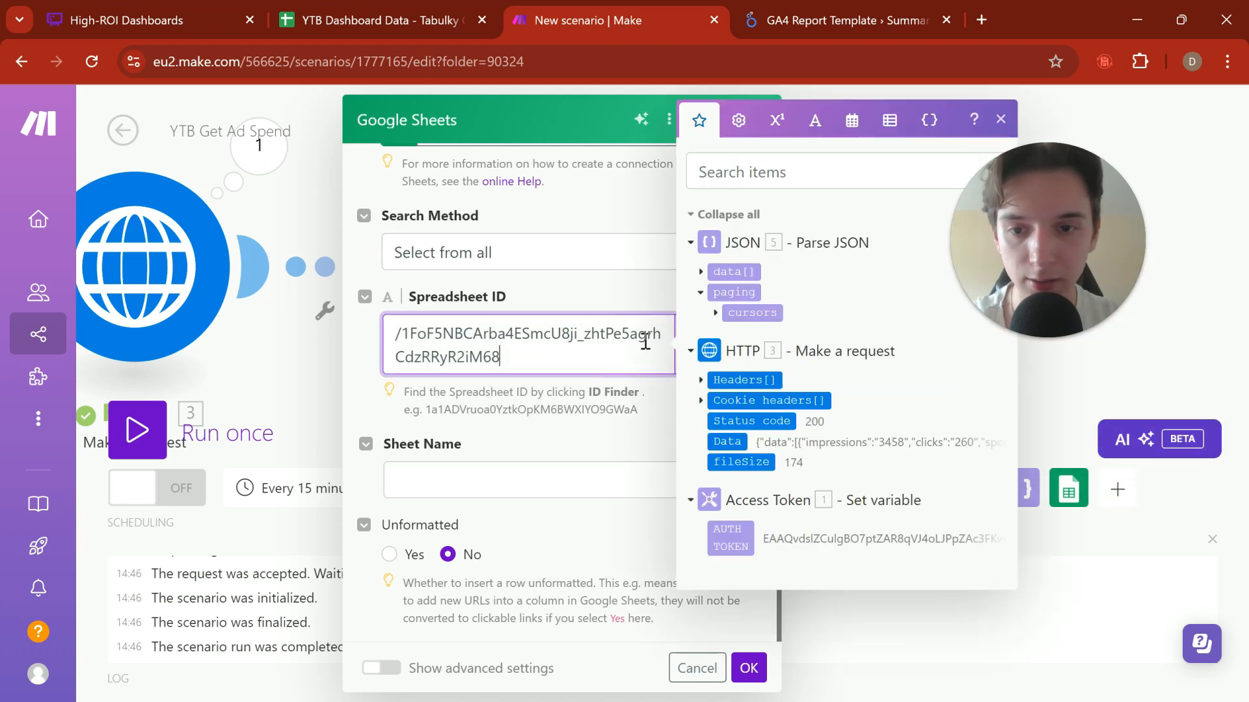
key("ctrl+a")
key("BackSpace")
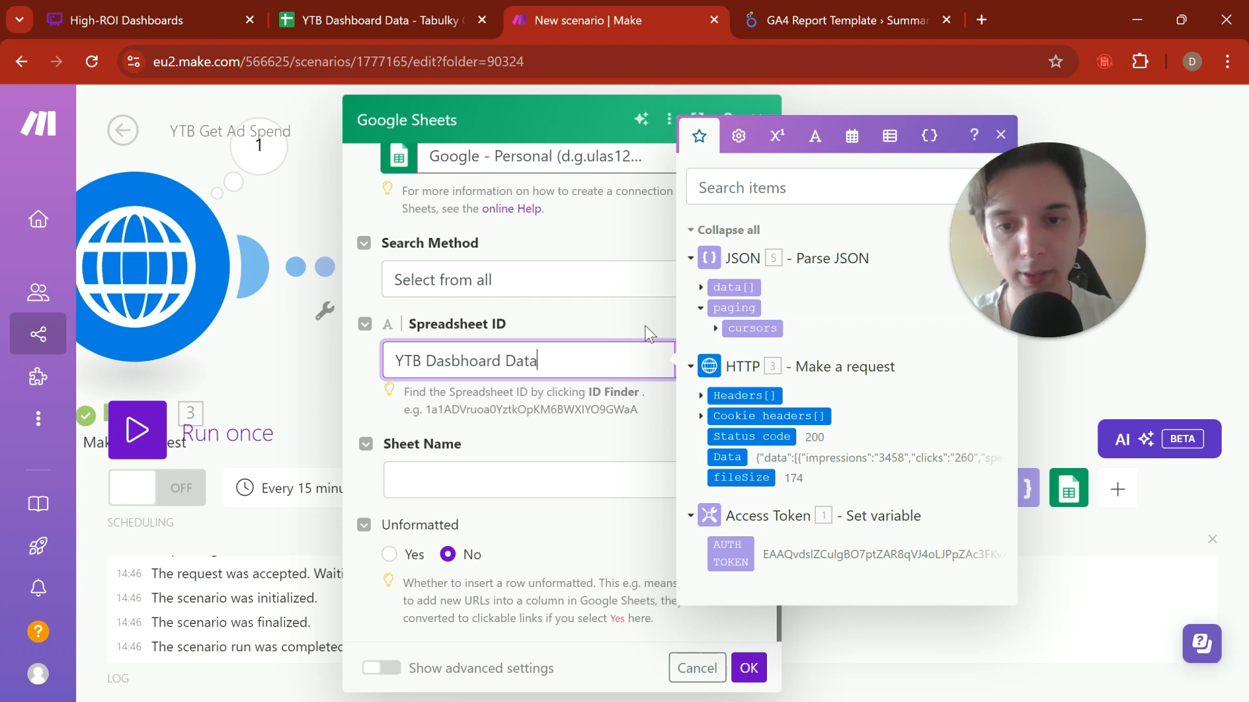
type("YTB Dasbhoard Data")
left_click(646, 333)
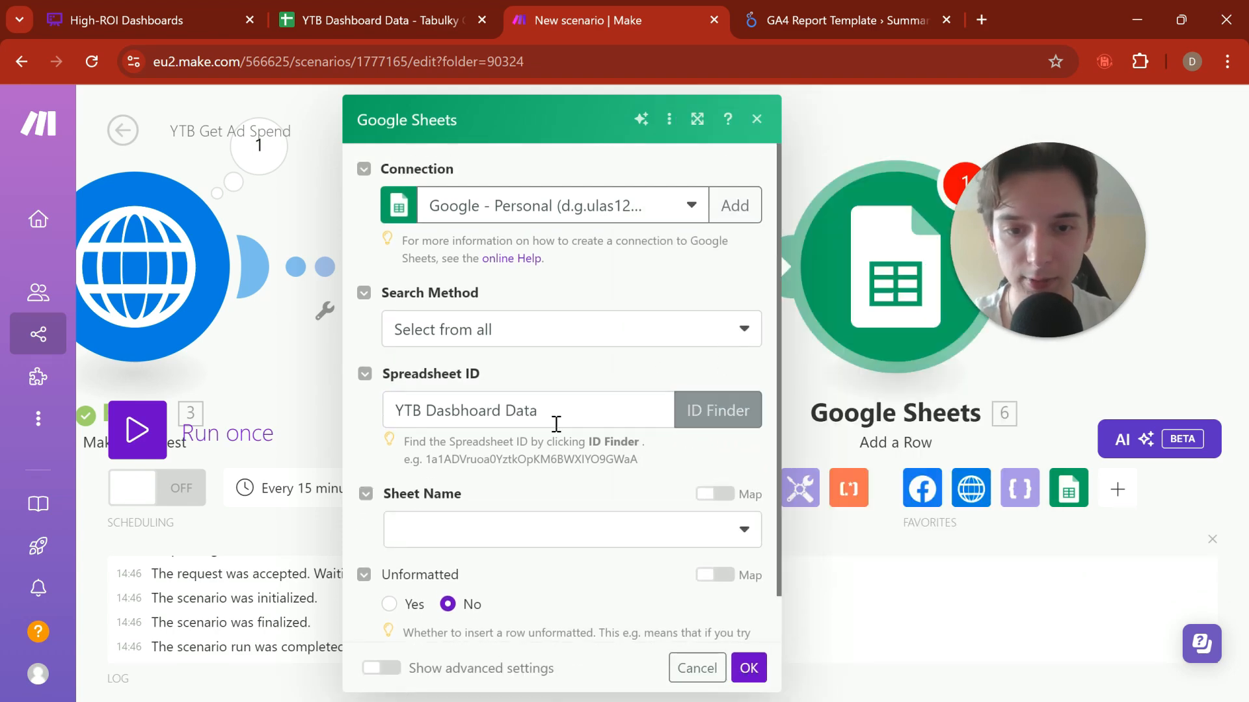
left_click(556, 424)
left_click(564, 365)
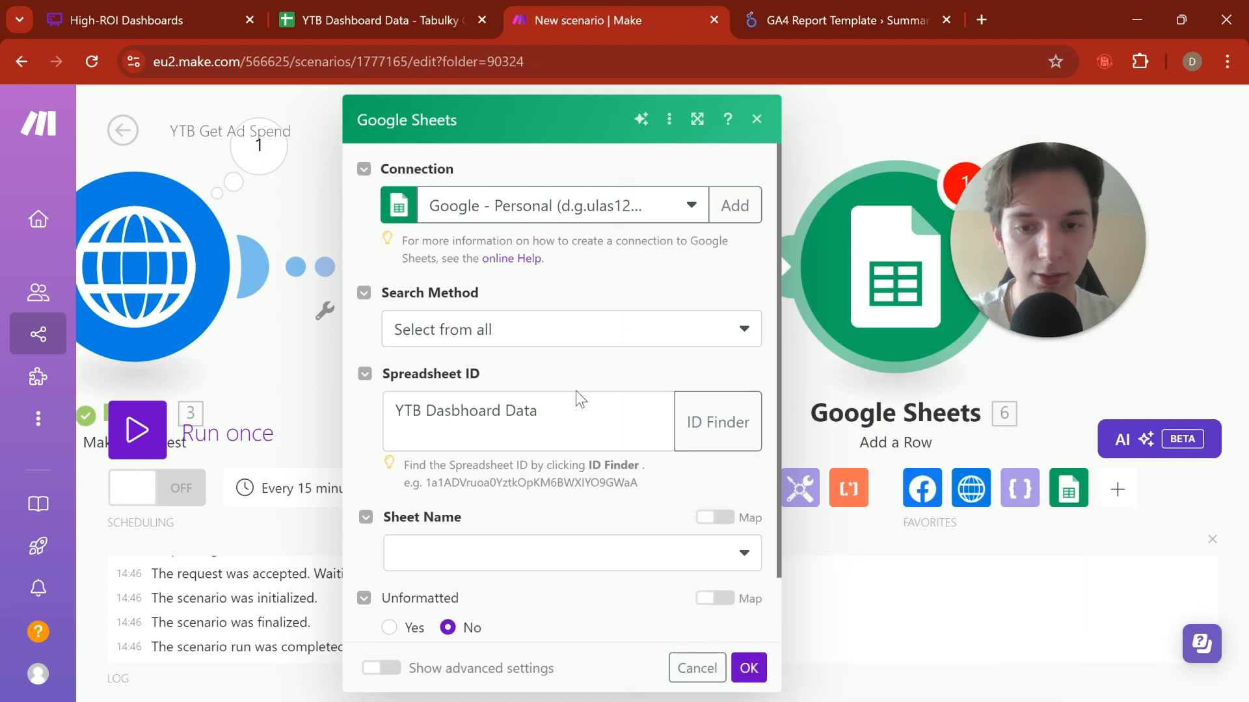
left_click(567, 434)
key("BackSpace")
left_click(608, 373)
Step: Search the ID Finder for the filename "YTB Dashboard Data" without including shared drives
left_click(708, 409)
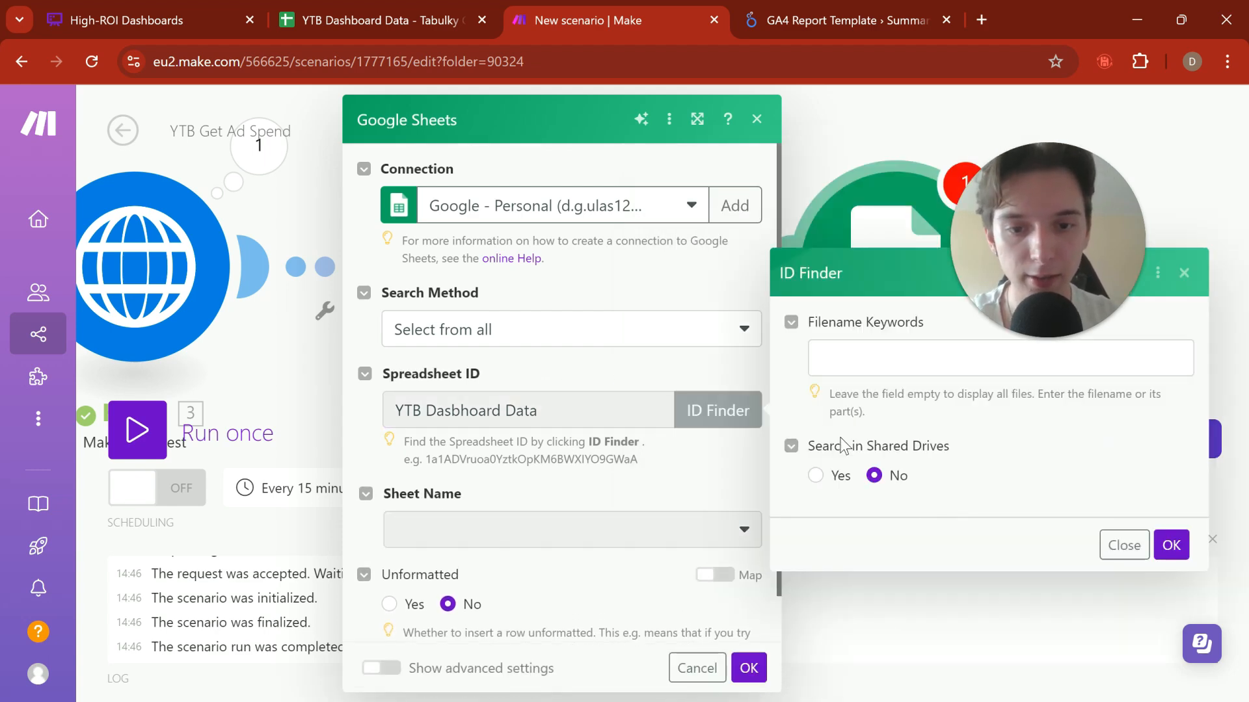
left_click(864, 359)
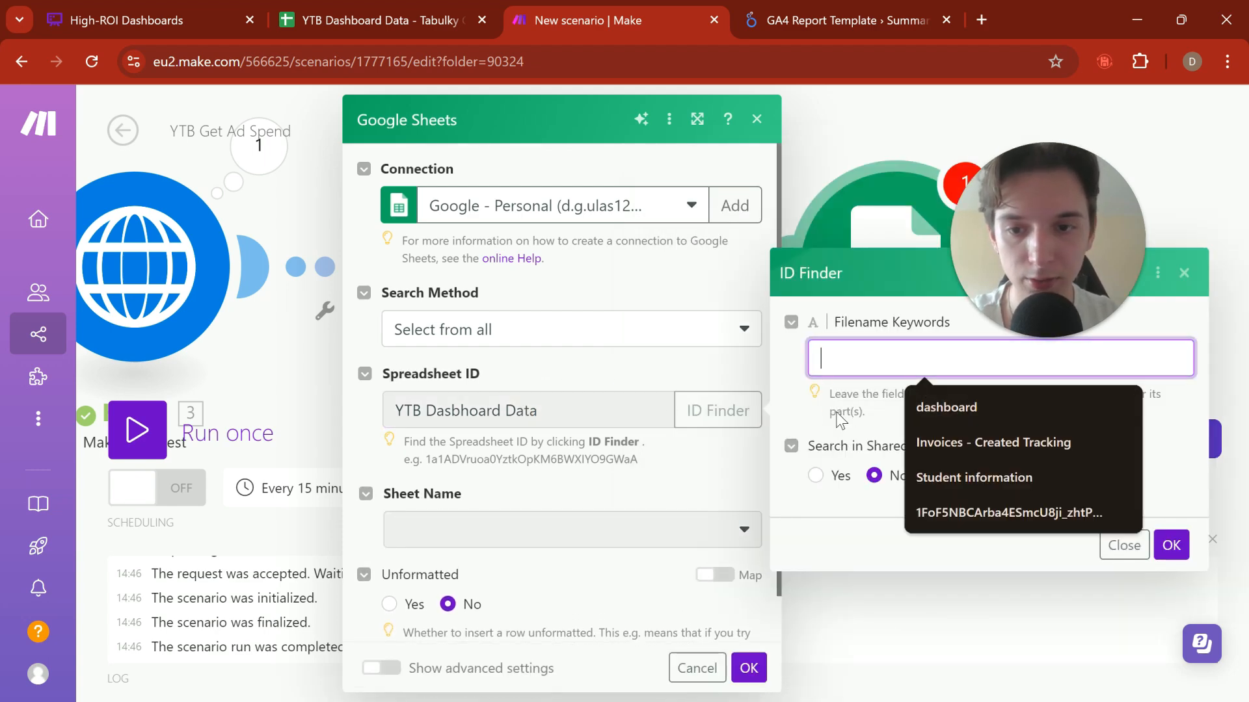
type("Da")
key("BackSpace")
key("BackSpace")
type("Z")
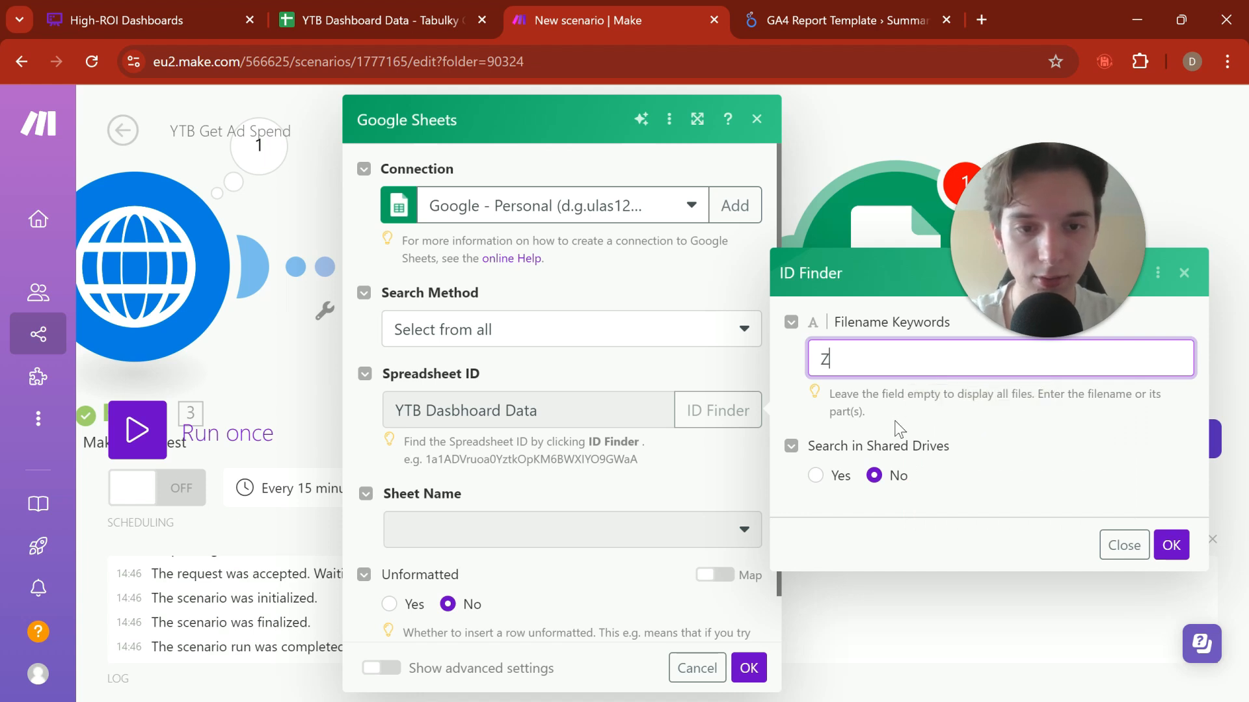
key("BackSpace")
type("YTB Das")
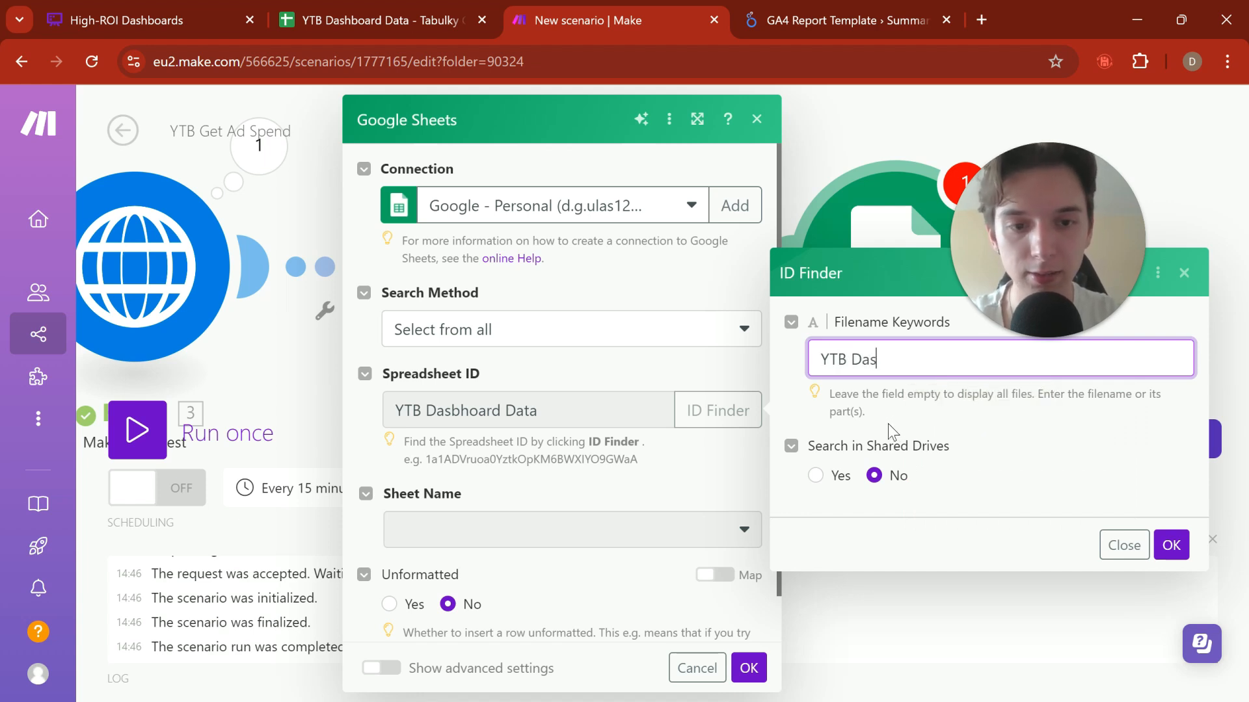
type("hboard Data")
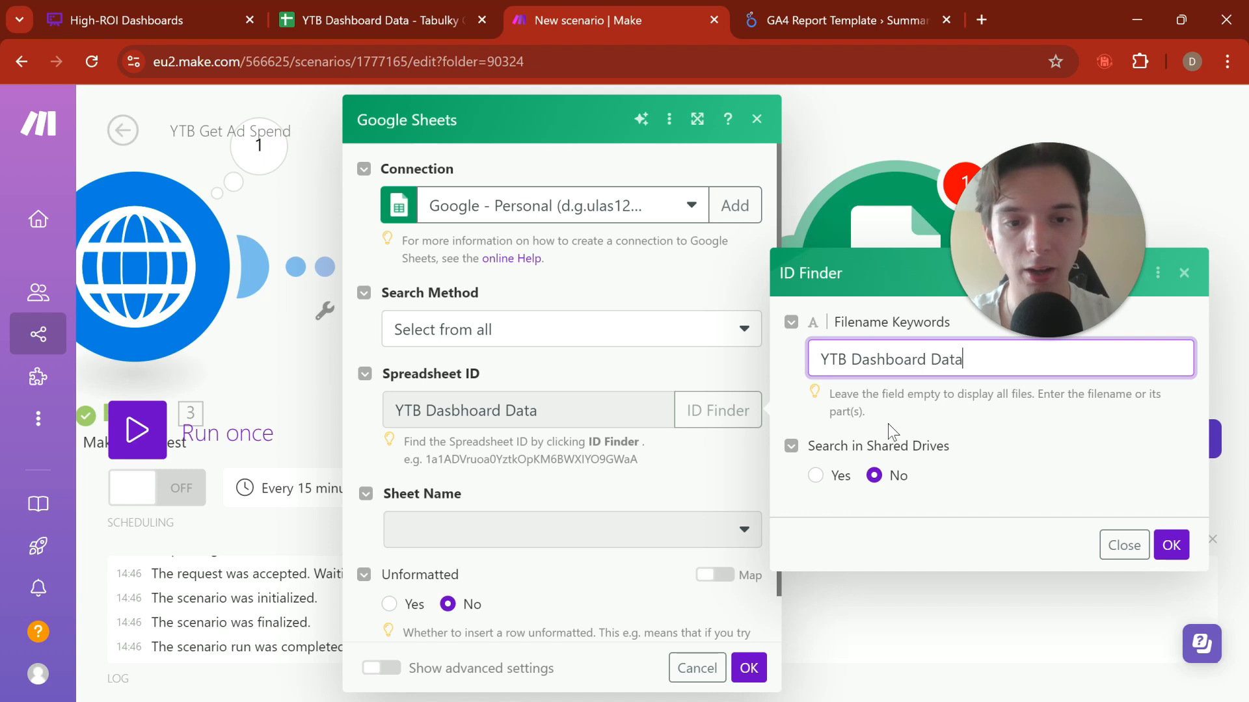
left_click(1170, 545)
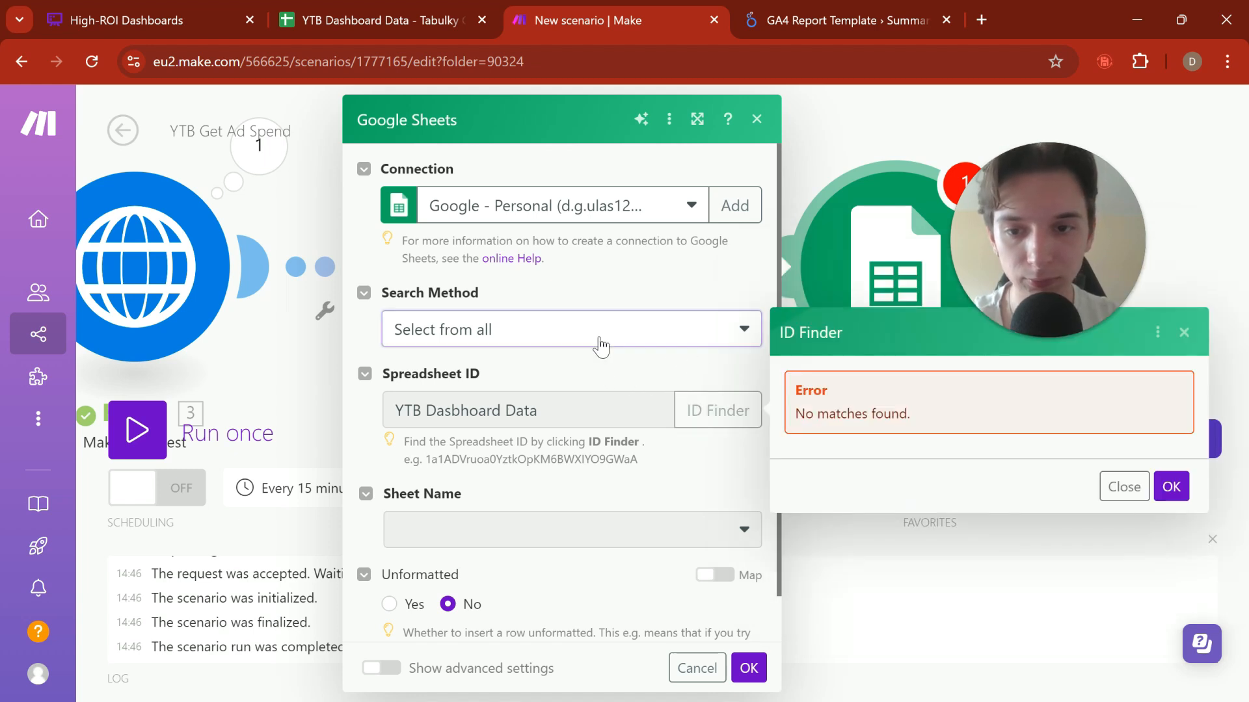
Step: Set the search method to Search by path and try to pick the spreadsheet from My Drive
left_click(572, 335)
left_click(510, 367)
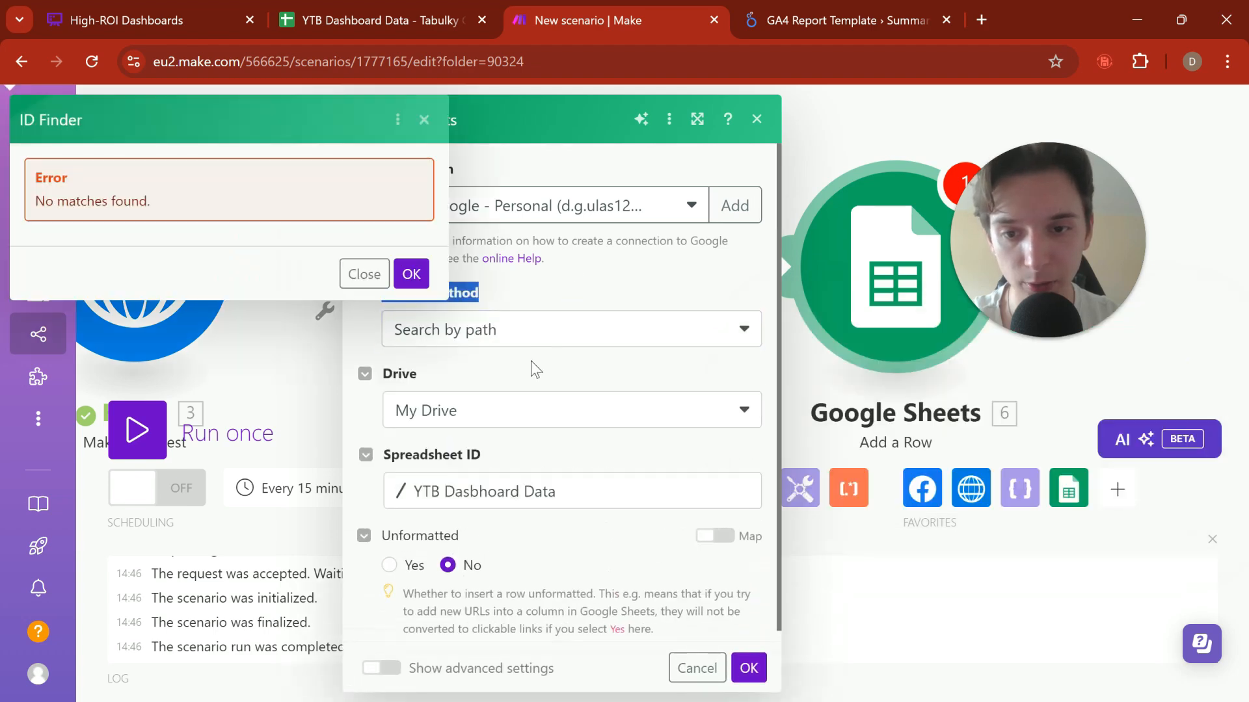
left_click(546, 493)
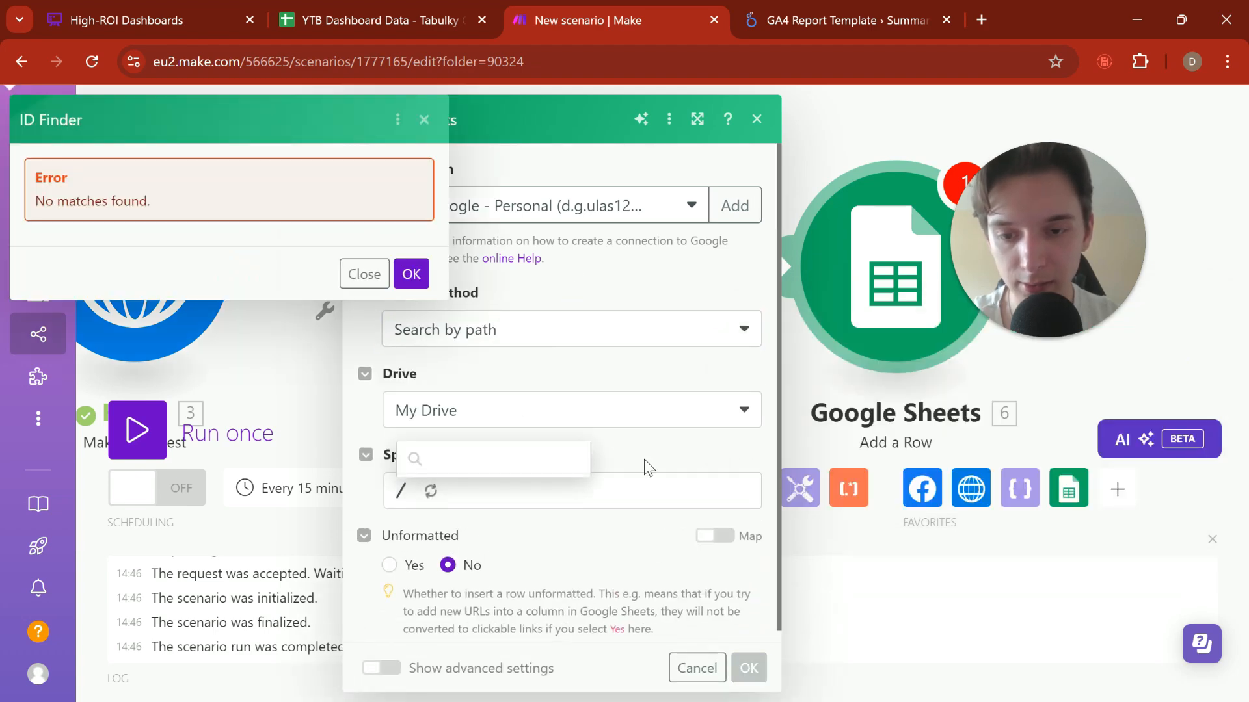
left_click(411, 273)
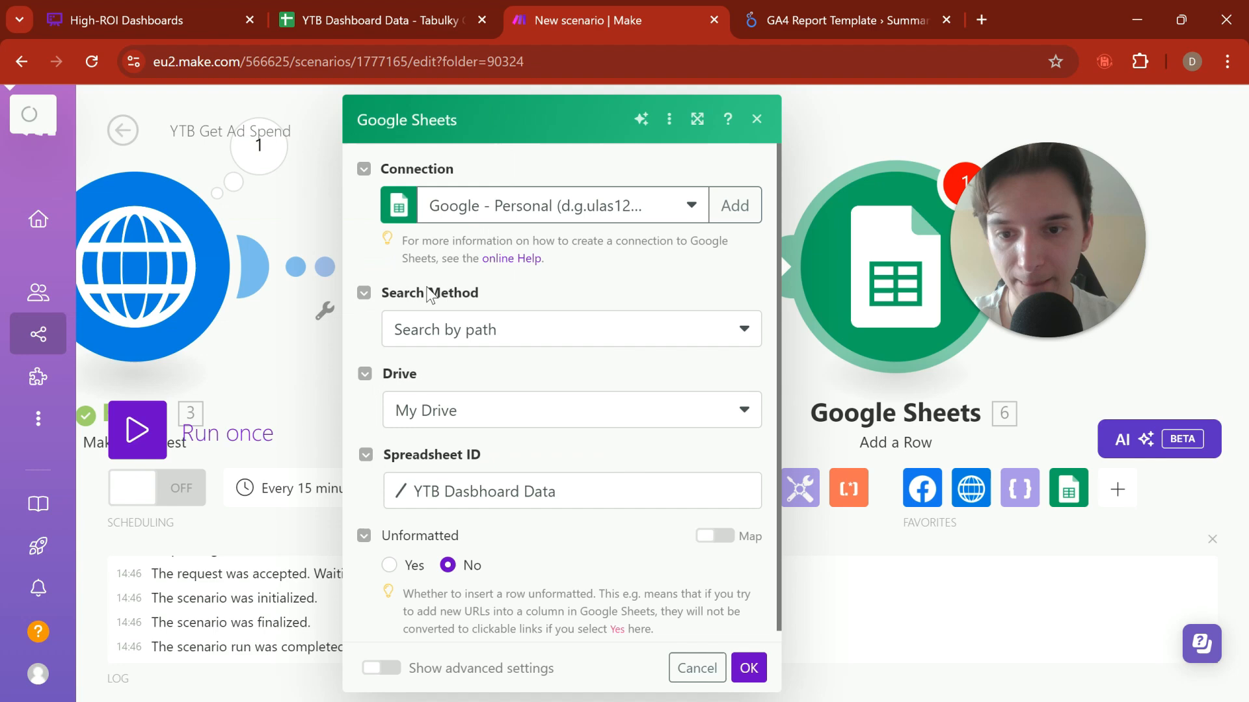
left_click(453, 493)
left_click(500, 307)
left_click(417, 271)
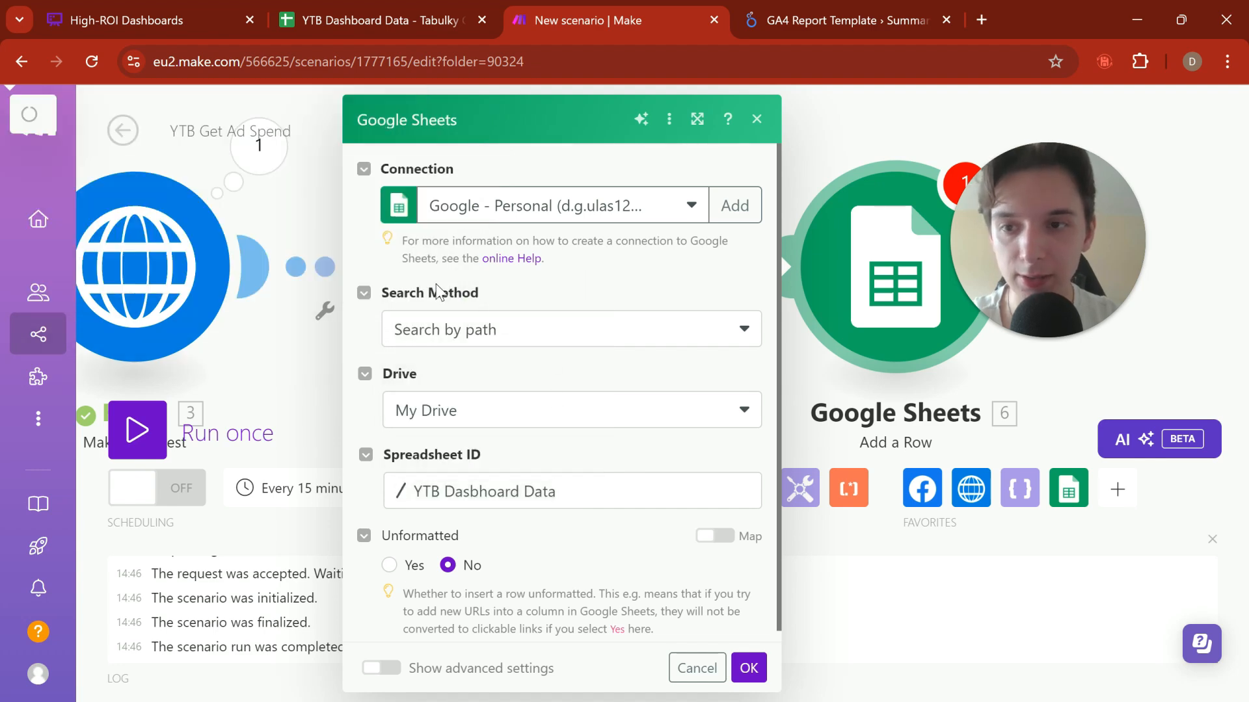
Step: Try to save the Google Sheets module with the Search by path settings and reopen its configuration
left_click(749, 668)
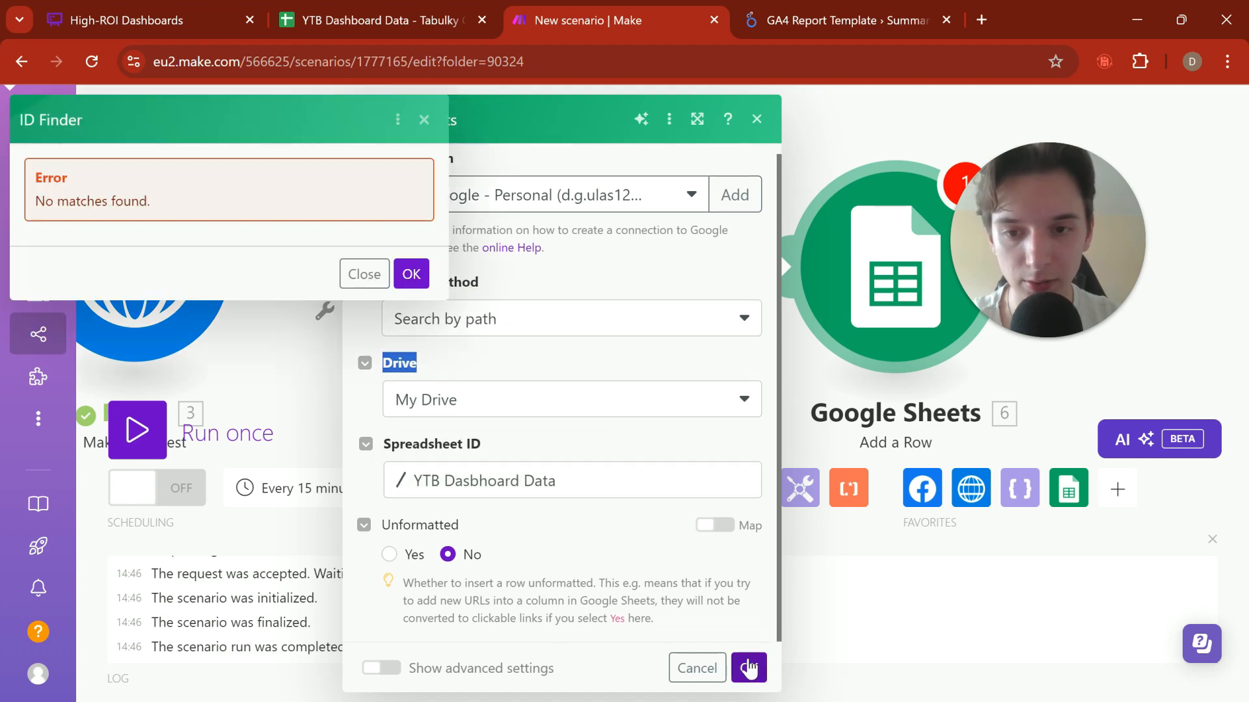
left_click_drag(725, 349, 343, 224)
left_click(535, 160)
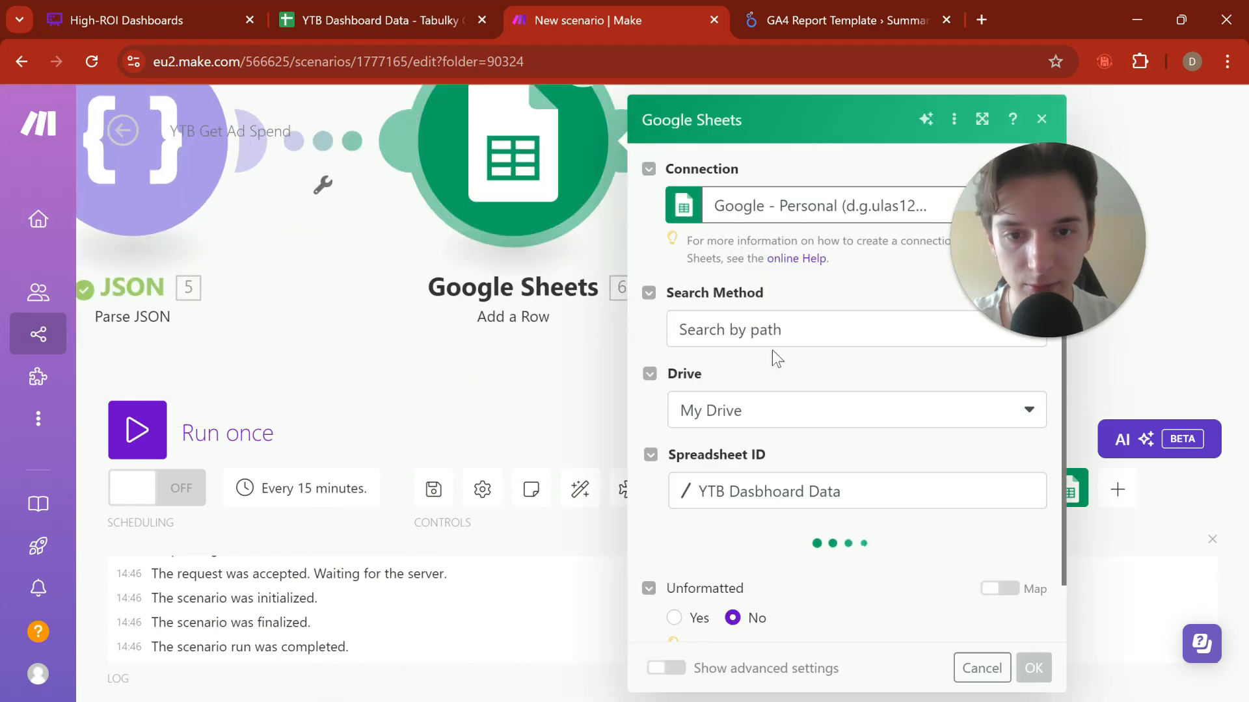
scroll(762, 435, "down", 1)
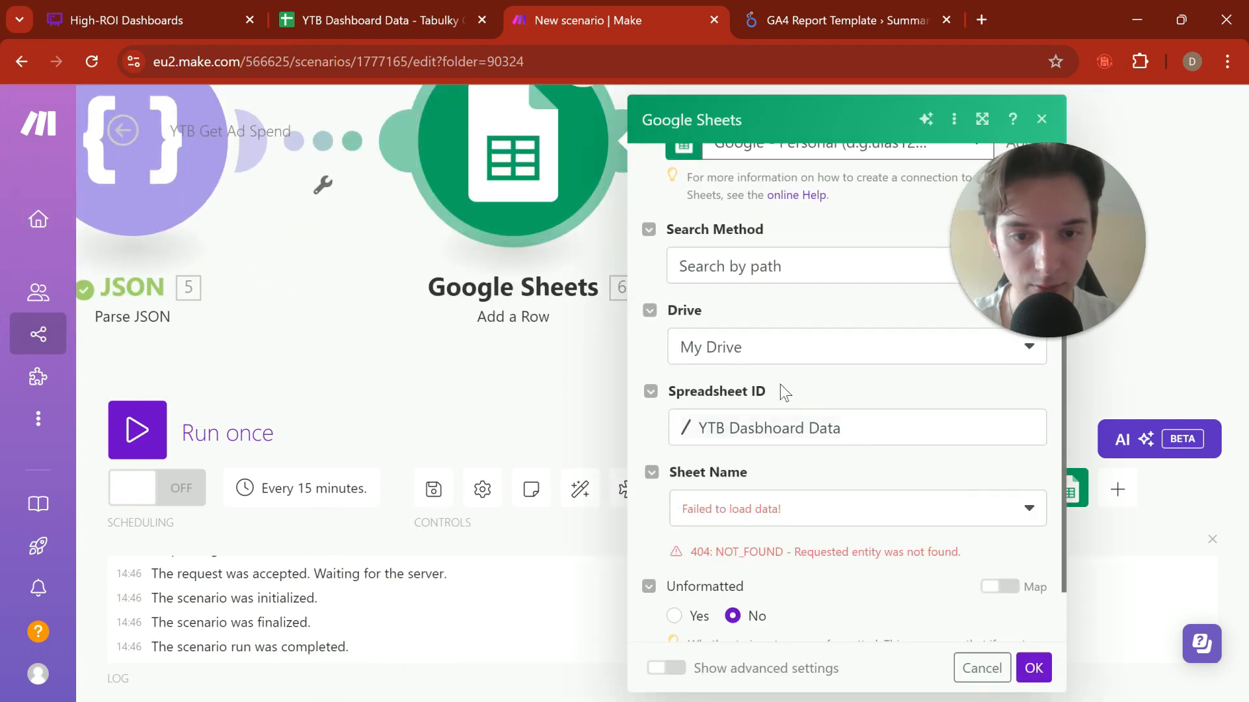
Step: Set the search method to Enter manually and replace the Spreadsheet ID with the ID copied from the sheet's URL
left_click(735, 270)
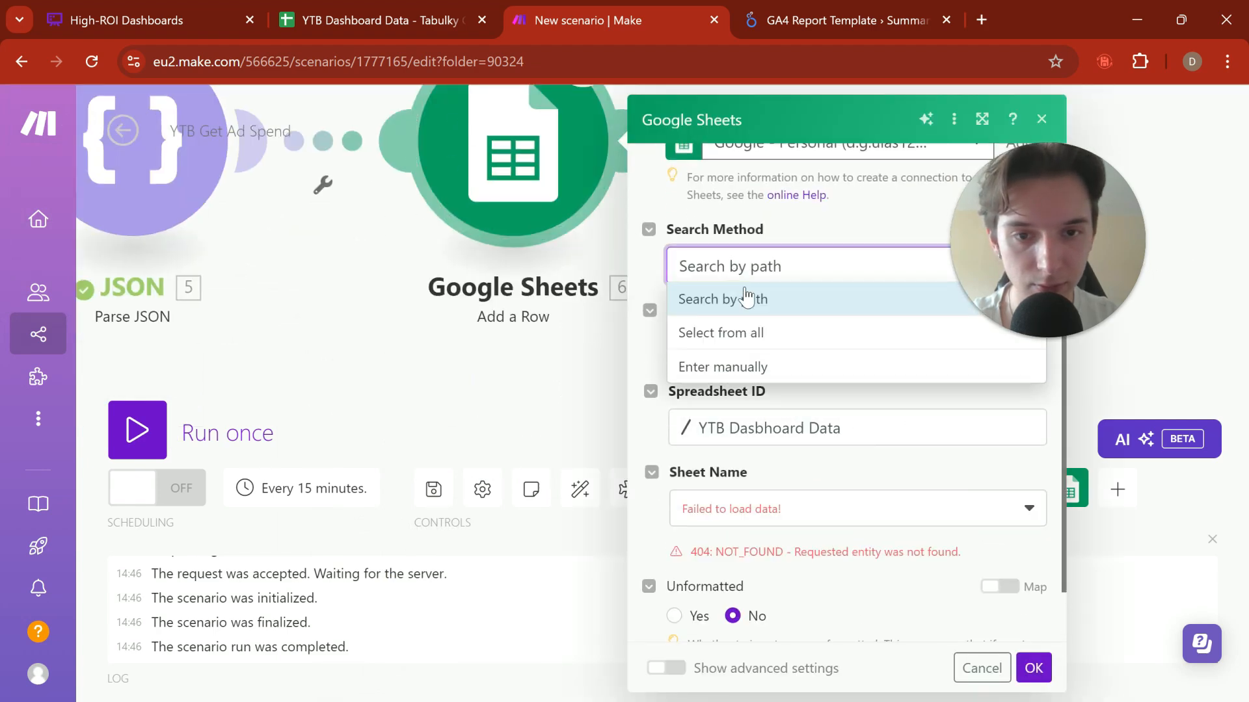
left_click(786, 369)
scroll(798, 413, "down", 1)
triple_click(866, 306)
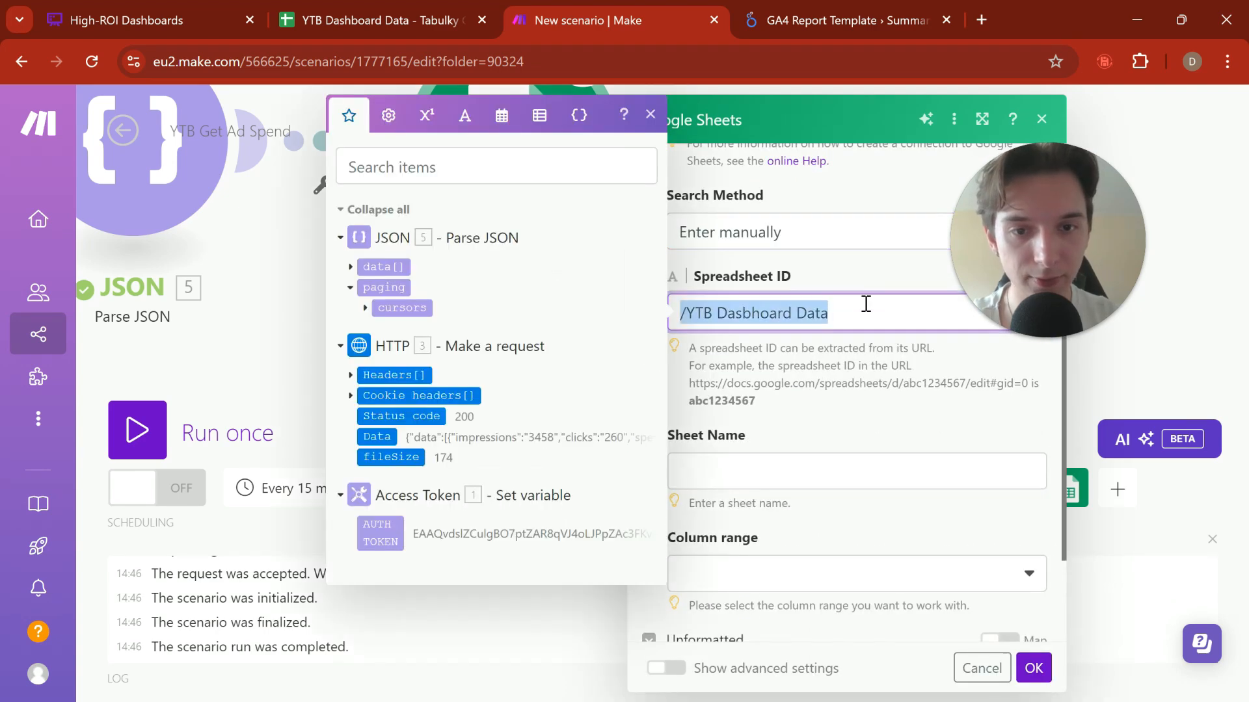
key("ctrl+v")
left_click(848, 260)
scroll(842, 388, "down", 1)
Step: Check the sheet's tab name in the YTB Dashboard Data spreadsheet and set the module's Sheet Name to Facebook Ads
left_click(802, 384)
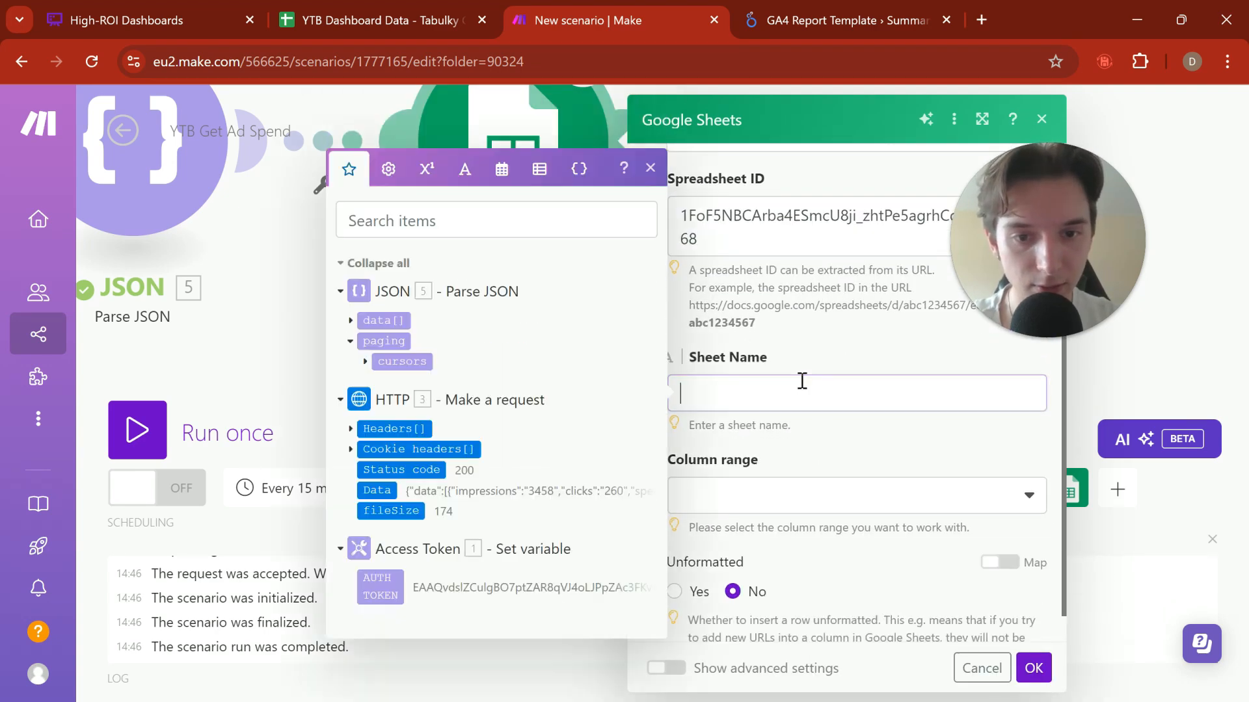
scroll(844, 340, "down", 1)
left_click(850, 337)
scroll(849, 338, "down", 1)
left_click(803, 335)
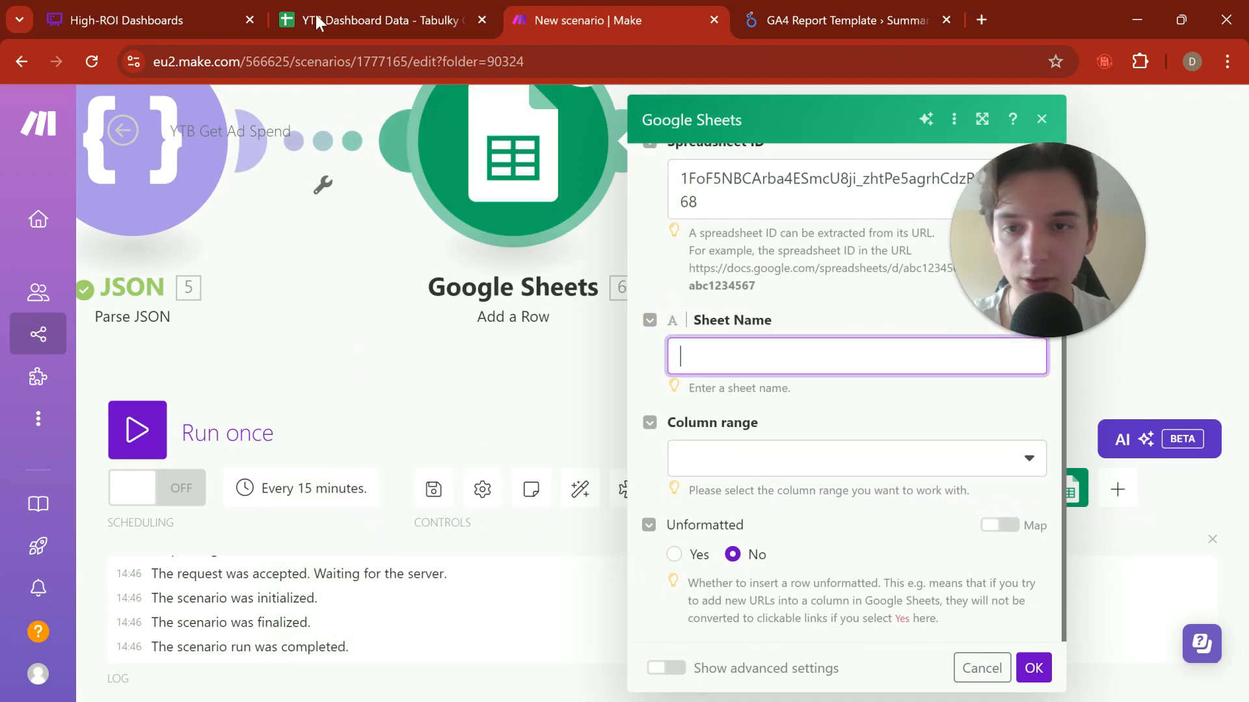
left_click(316, 21)
left_click(661, 565)
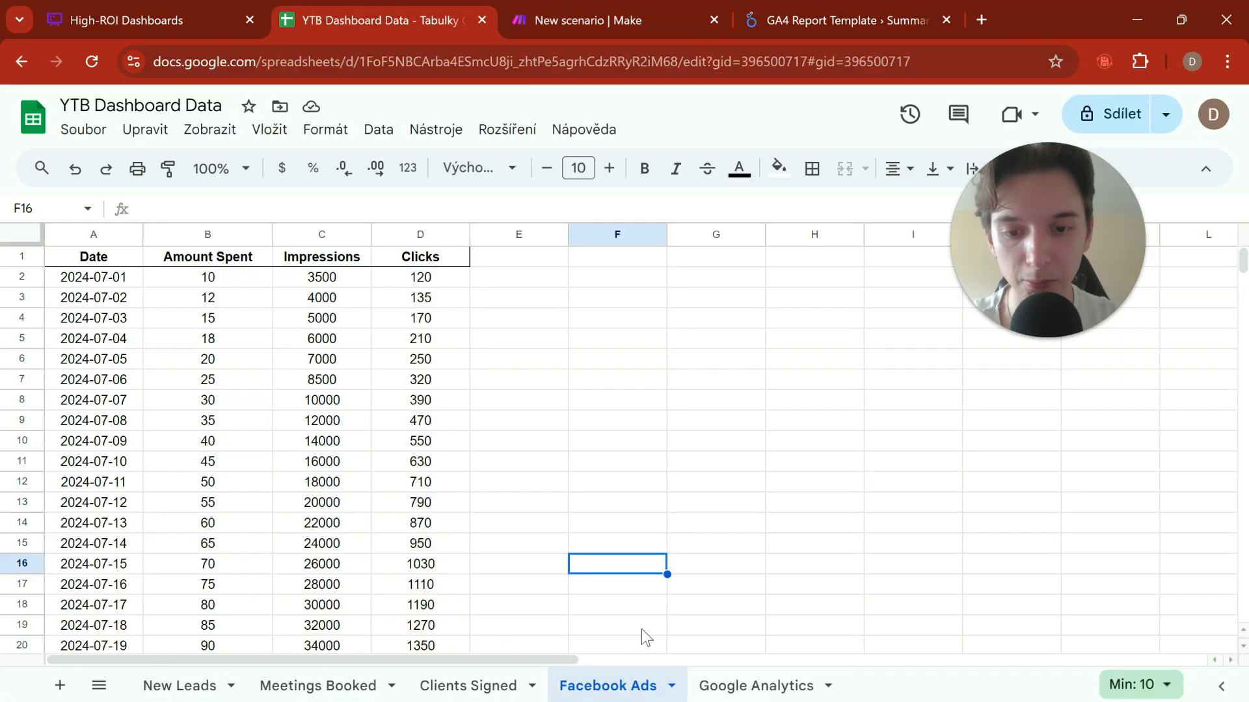
left_click(612, 21)
scroll(734, 333, "up", 3)
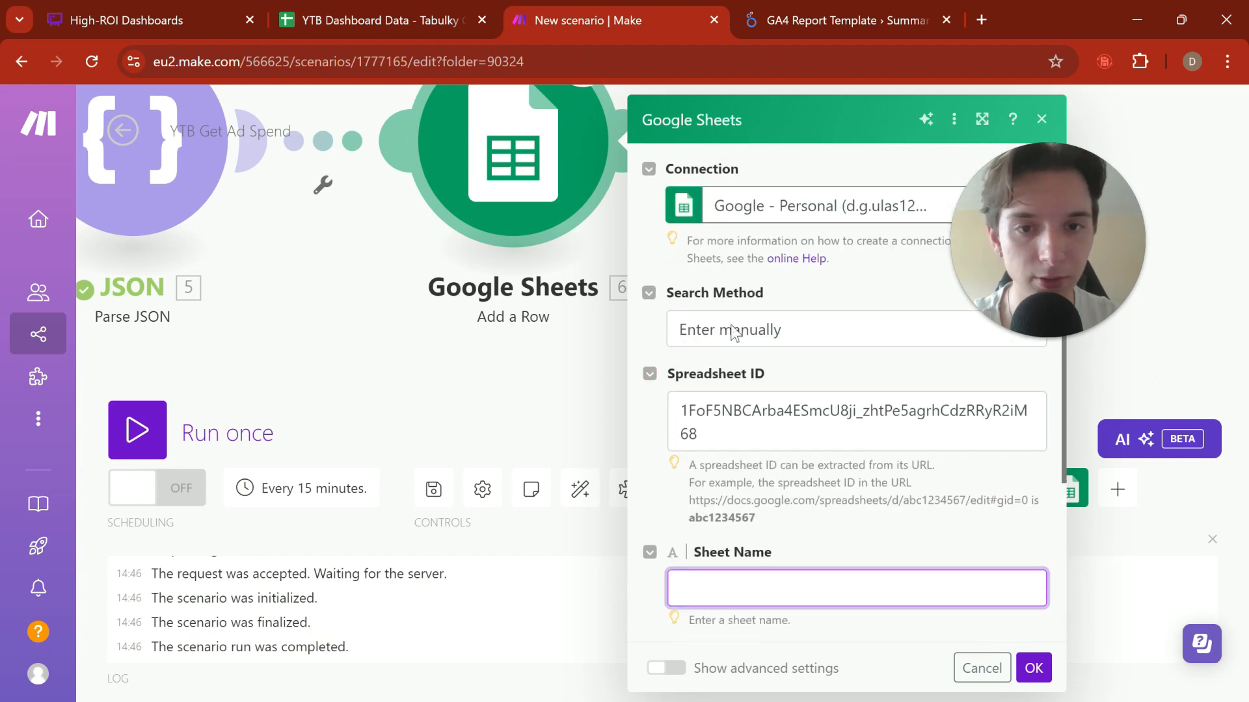
scroll(743, 414, "down", 3)
left_click(759, 400)
type("F")
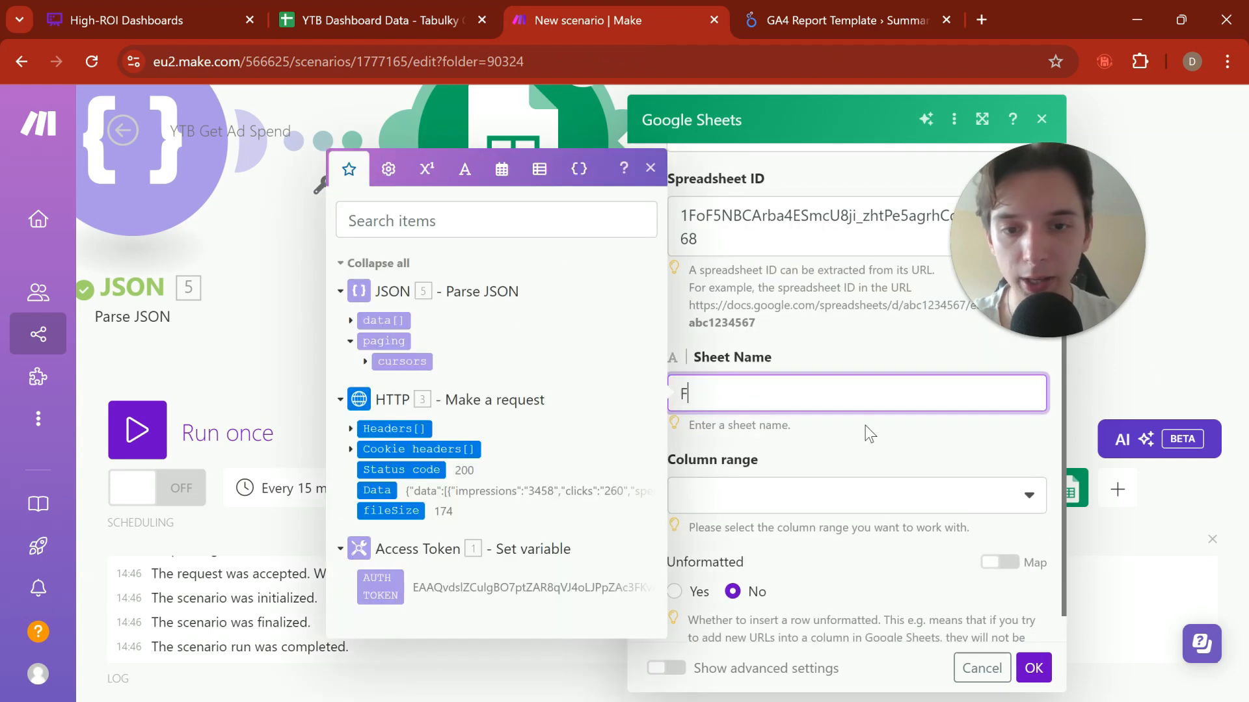
type("acebook Ads")
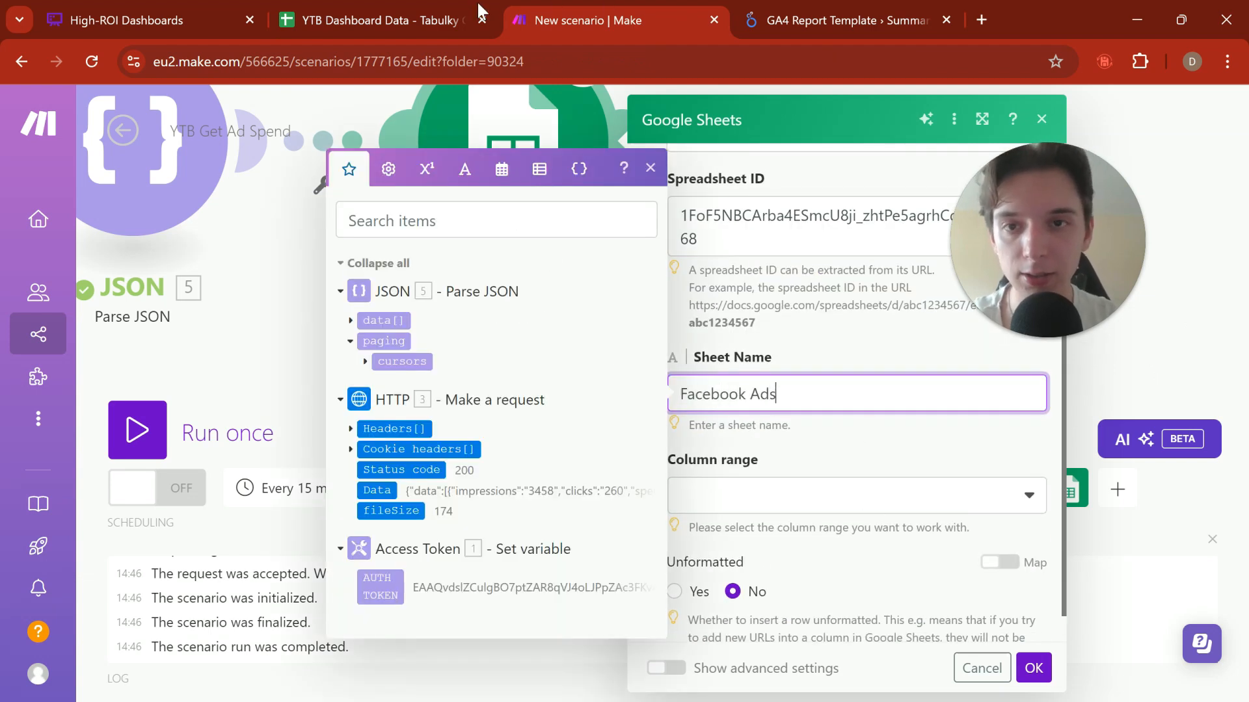
Step: Review which columns the Facebook Ads sheet uses in the YTB Dashboard Data spreadsheet and return to the Make scenario
left_click(478, 11)
left_click(629, 2)
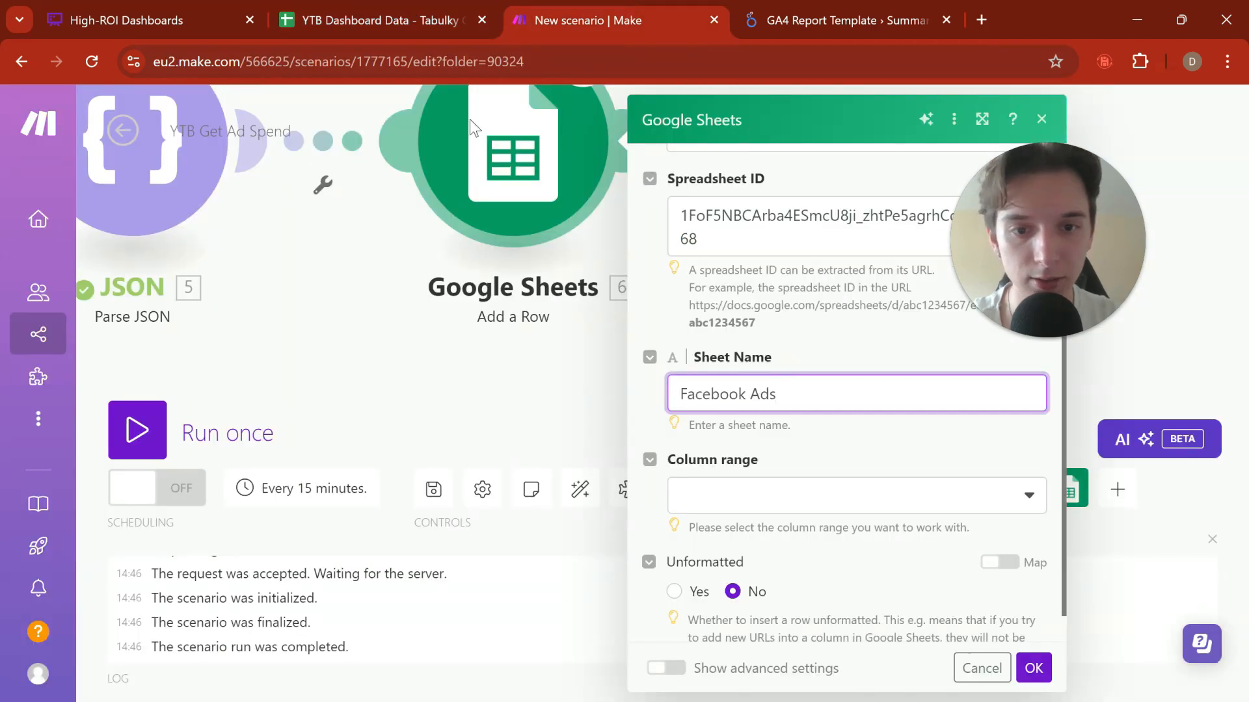
left_click(354, 20)
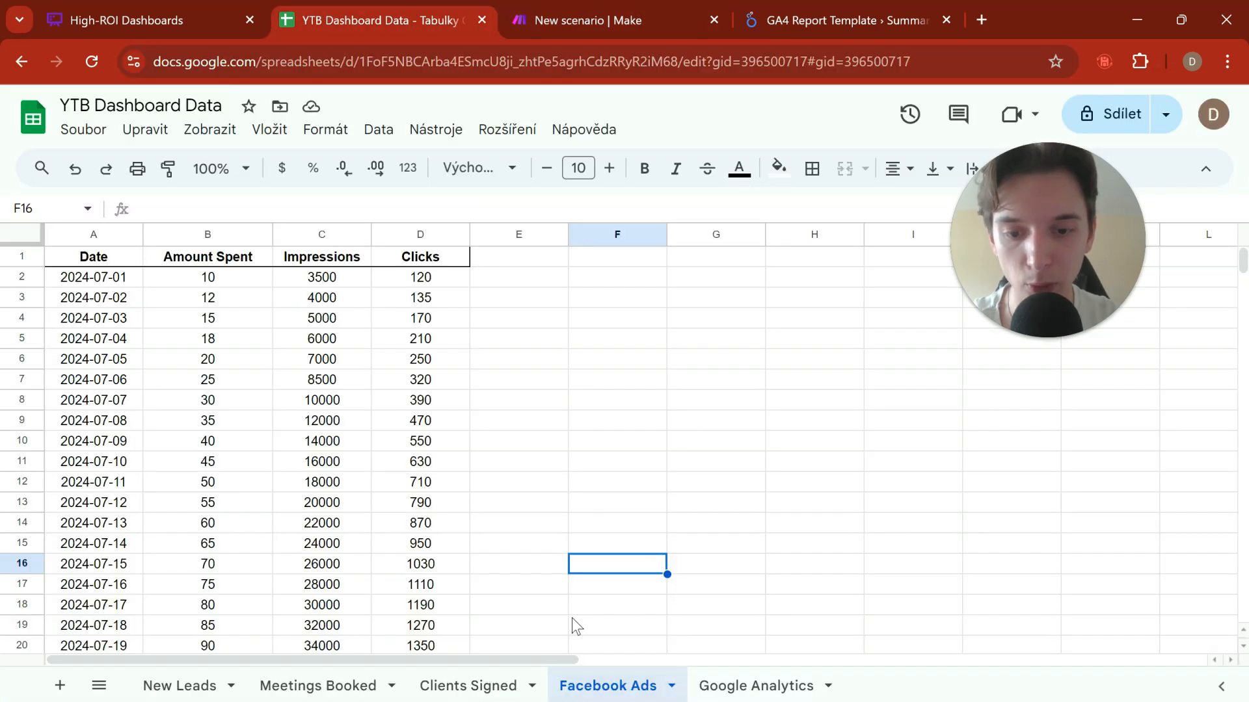
left_click(520, 13)
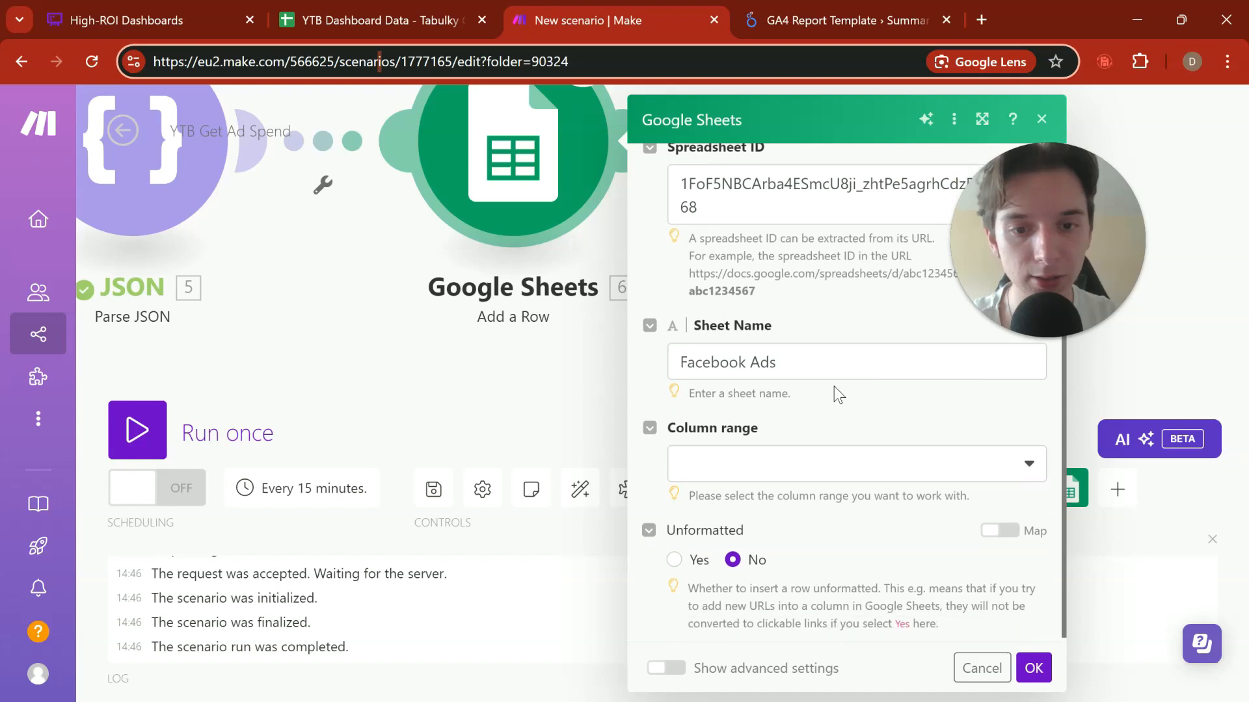
Step: Set the Google Sheets module's Column range to A-CZ after checking the Facebook Ads sheet's columns
left_click(774, 460)
left_click(491, 33)
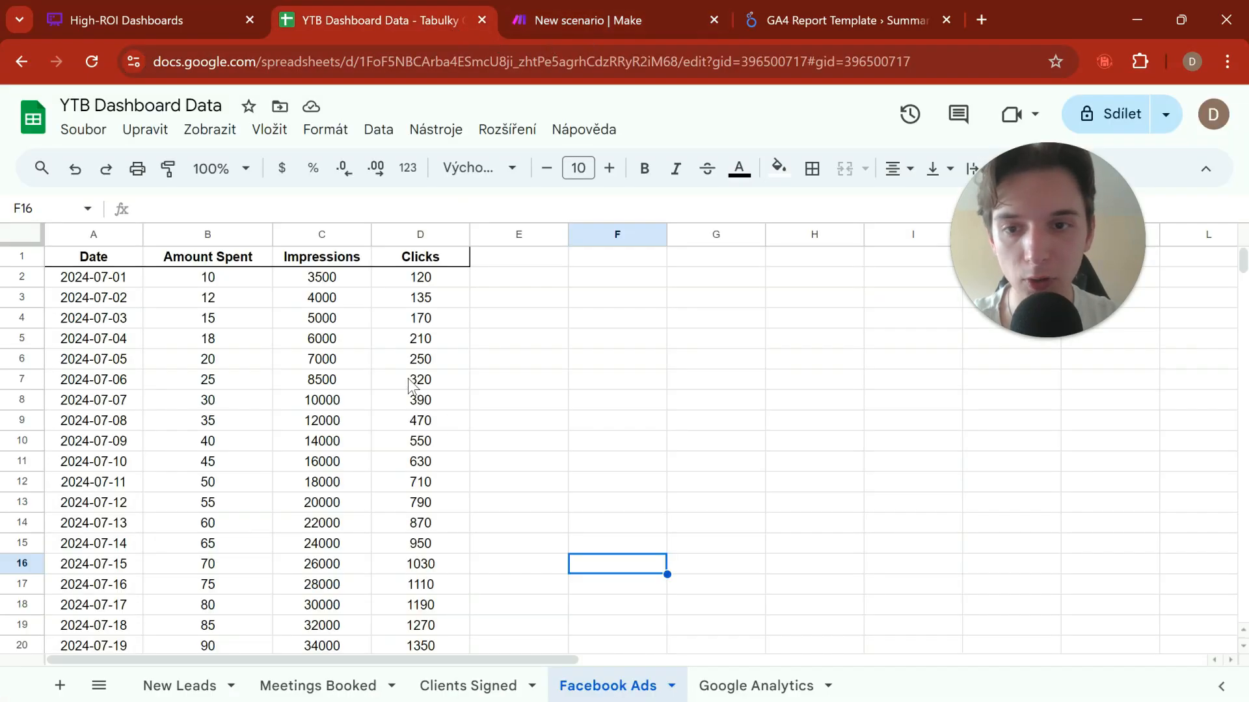
left_click(694, 362)
left_click(681, 31)
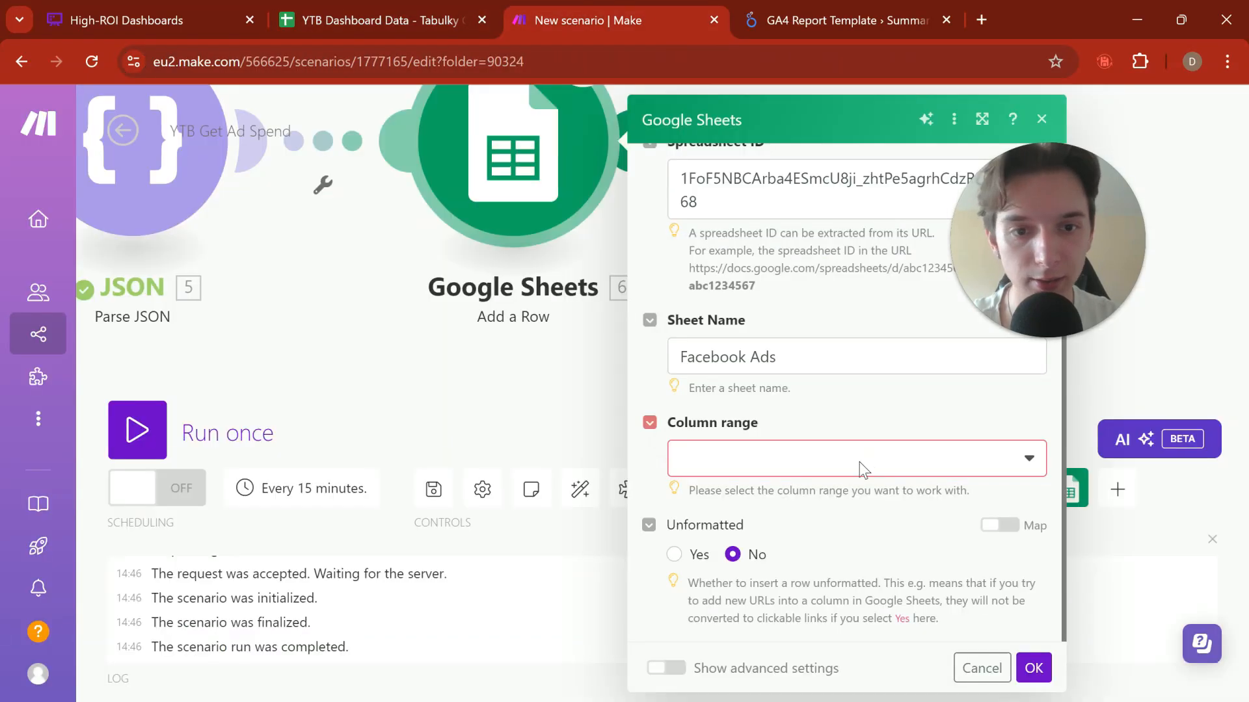
left_click(769, 474)
left_click(727, 330)
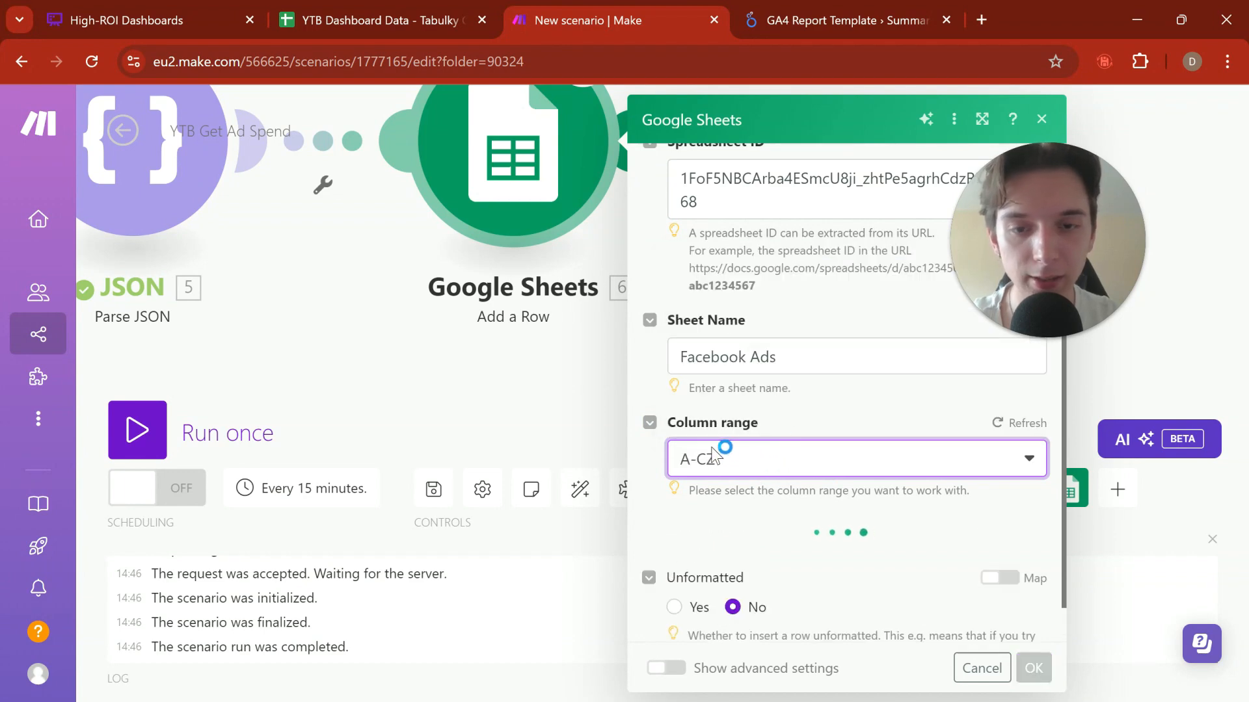
Step: Examine how far the columns of the Facebook Ads sheet extend in the YTB Dashboard Data spreadsheet
left_click(325, 25)
left_click(762, 294)
key("Right")
key("Right")
key("Right")
key("Right")
key("Right")
key("Right")
key("Right")
key("Right")
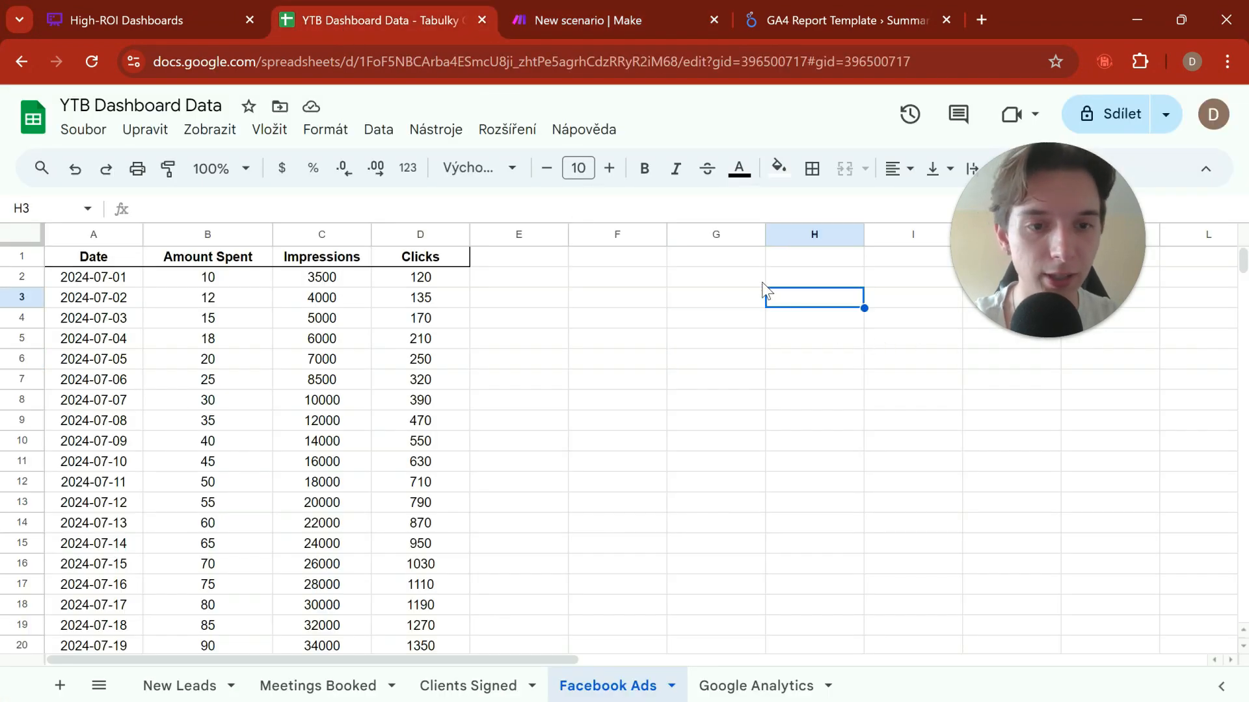
key("Right")
key("Right")
key("Right")
key("Right")
key("Right")
key("Right")
key("Right")
key("Right")
key("Right")
key("Right")
key("Right")
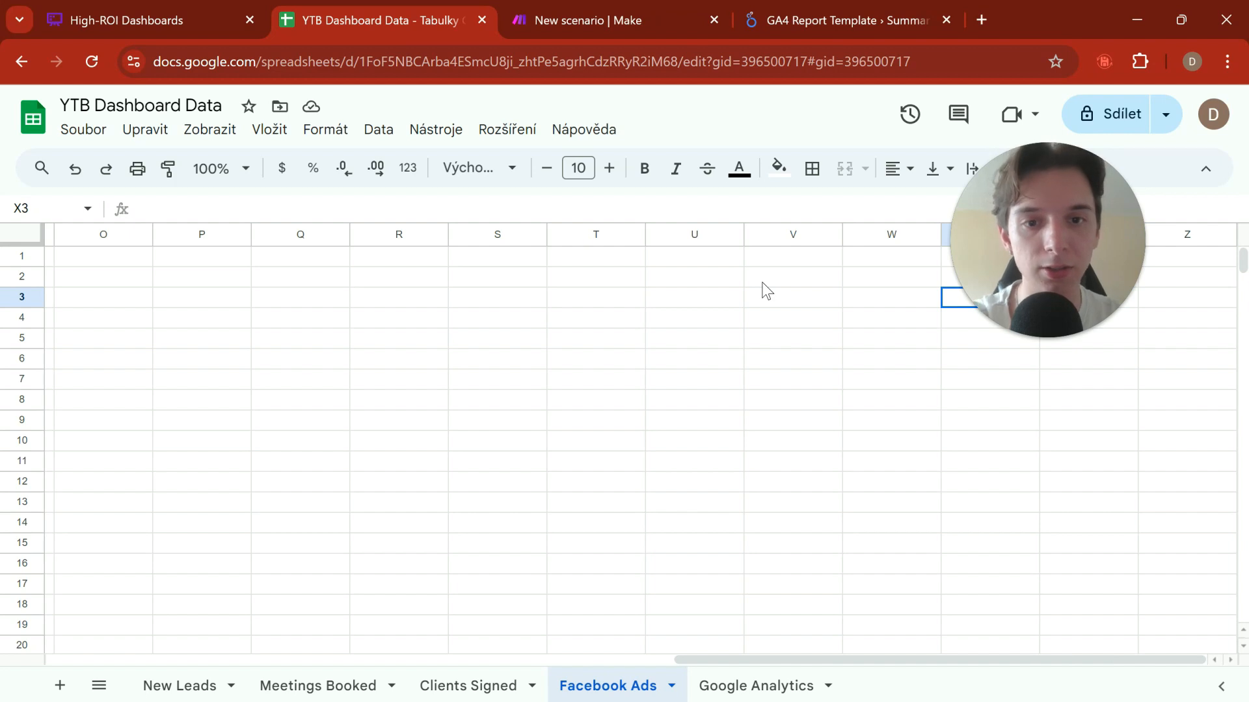
key("Left")
key("Up")
key("Up")
key("Left")
key("Left")
key("Left")
key("Left")
key("Left")
key("Left")
key("Left")
key("Left")
key("Left")
key("Left")
key("Left")
key("Left")
key("Left")
key("Left")
key("Left")
key("Left")
key("Left")
key("Left")
key("Left")
key("Left")
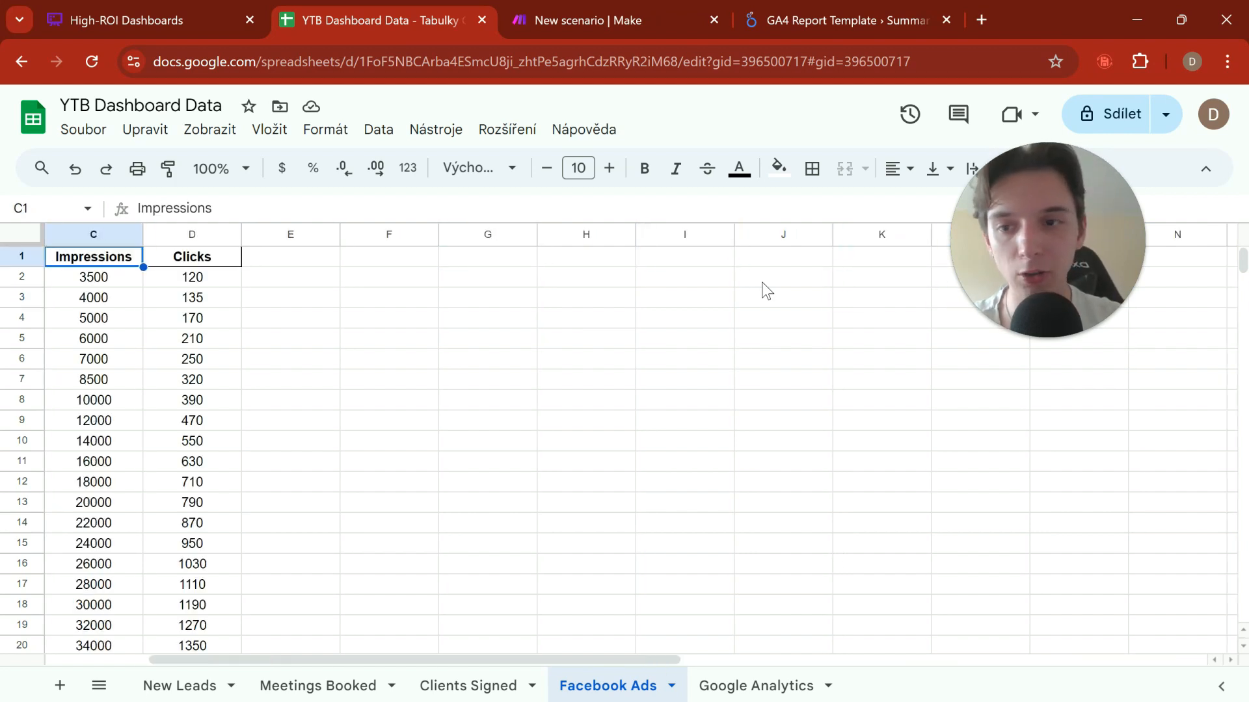
key("Left")
key("Left")
key("Down")
key("Down")
key("Down")
key("Down")
key("Down")
key("Down")
key("Up")
key("Up")
key("Up")
key("Up")
key("Up")
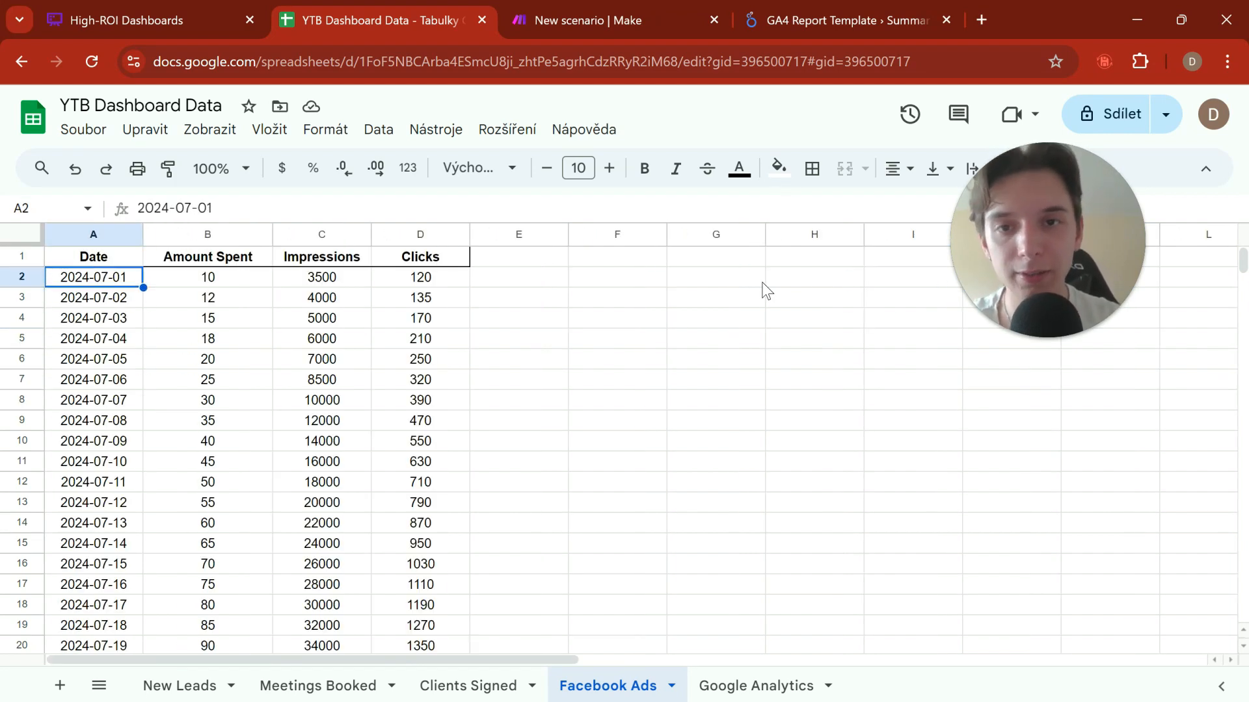
Step: Try Column range A-Z in the Make module, set it back to A-CZ and review the module's settings
left_click(603, 26)
left_click(805, 463)
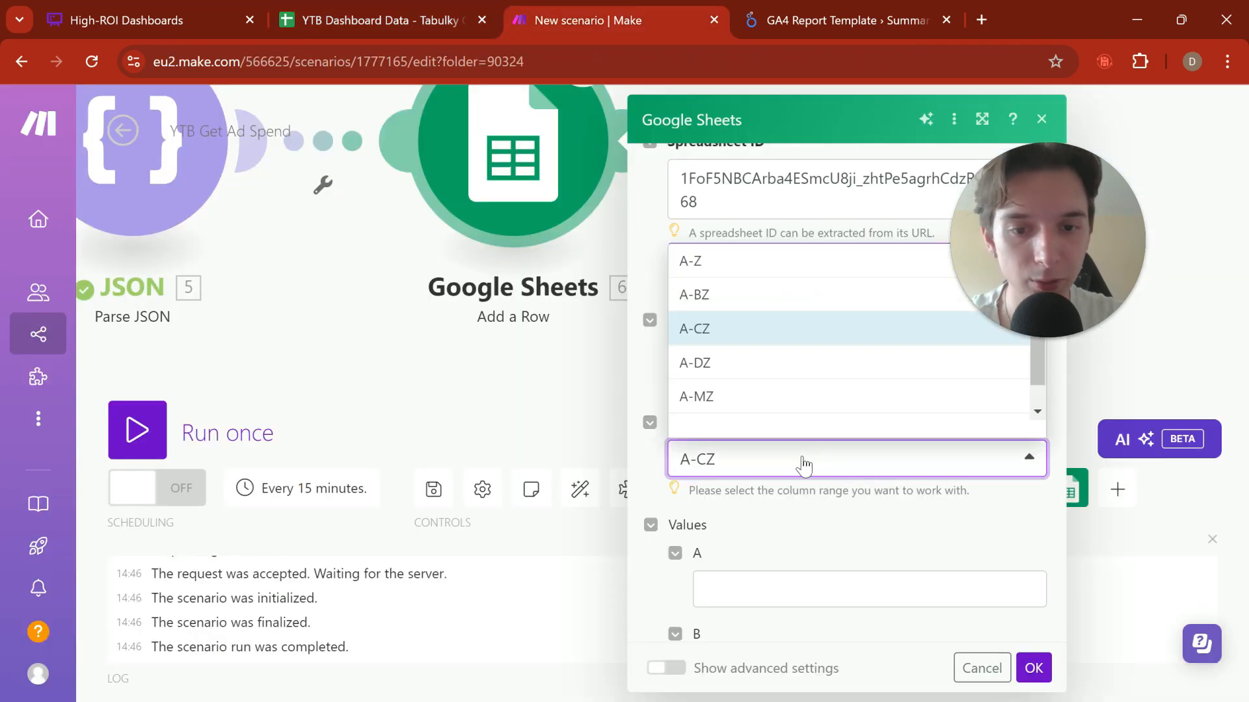
left_click(740, 281)
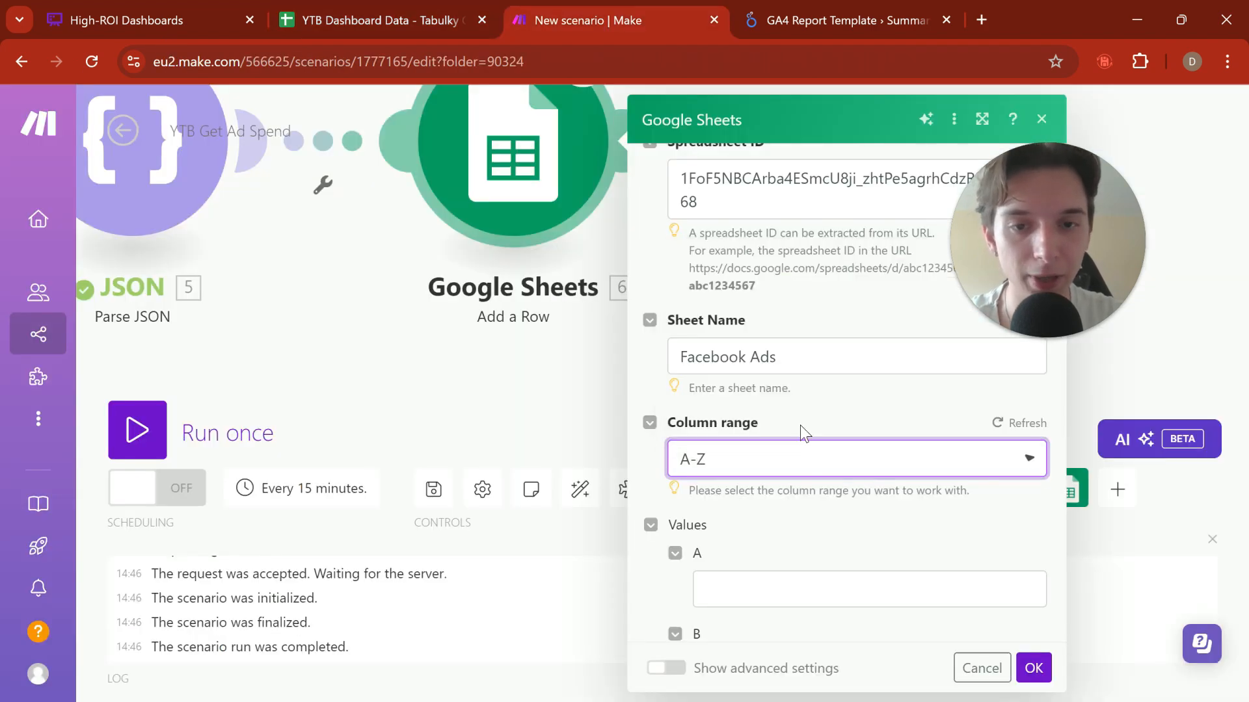
left_click(827, 473)
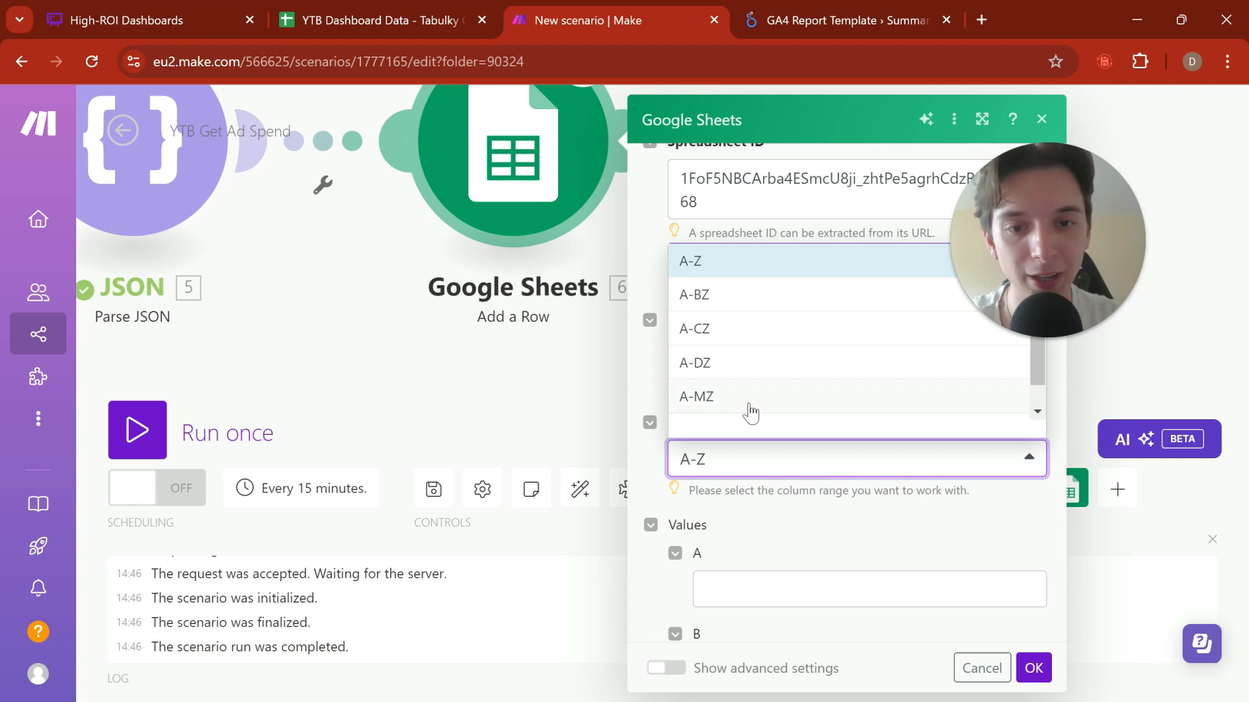
left_click(723, 330)
scroll(779, 403, "down", 5)
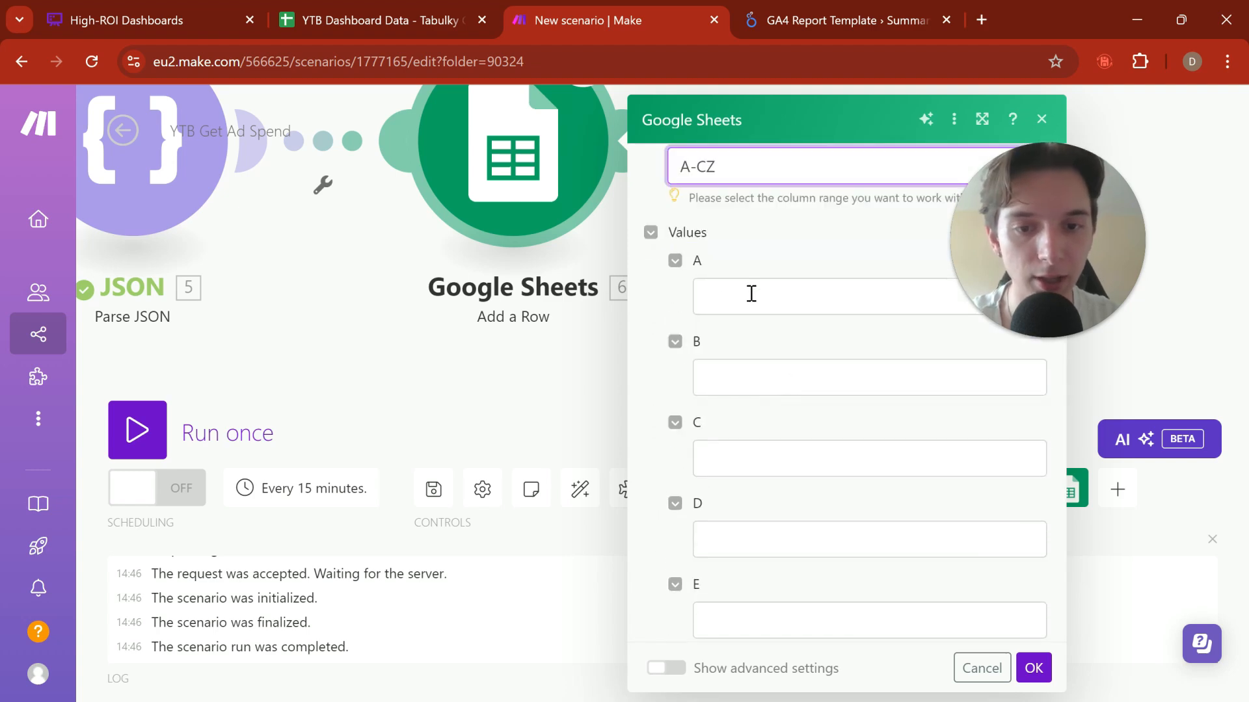
left_click(751, 293)
scroll(829, 309, "up", 10)
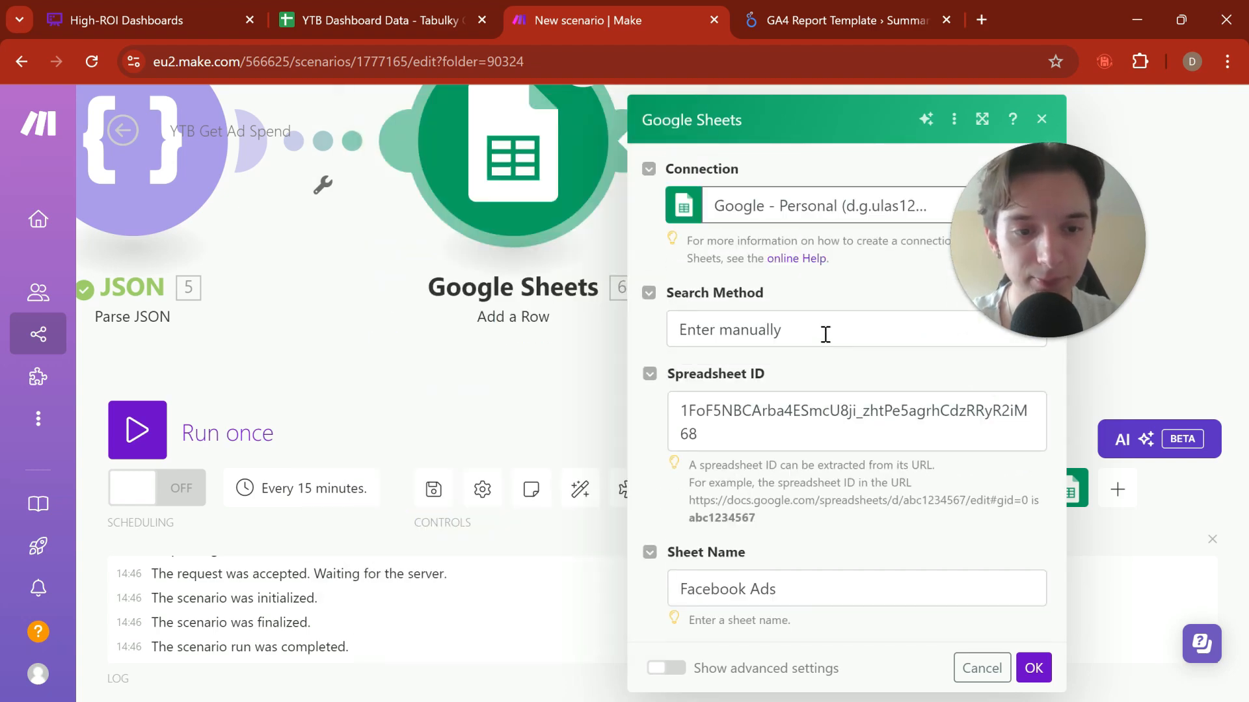
scroll(826, 334, "down", 3)
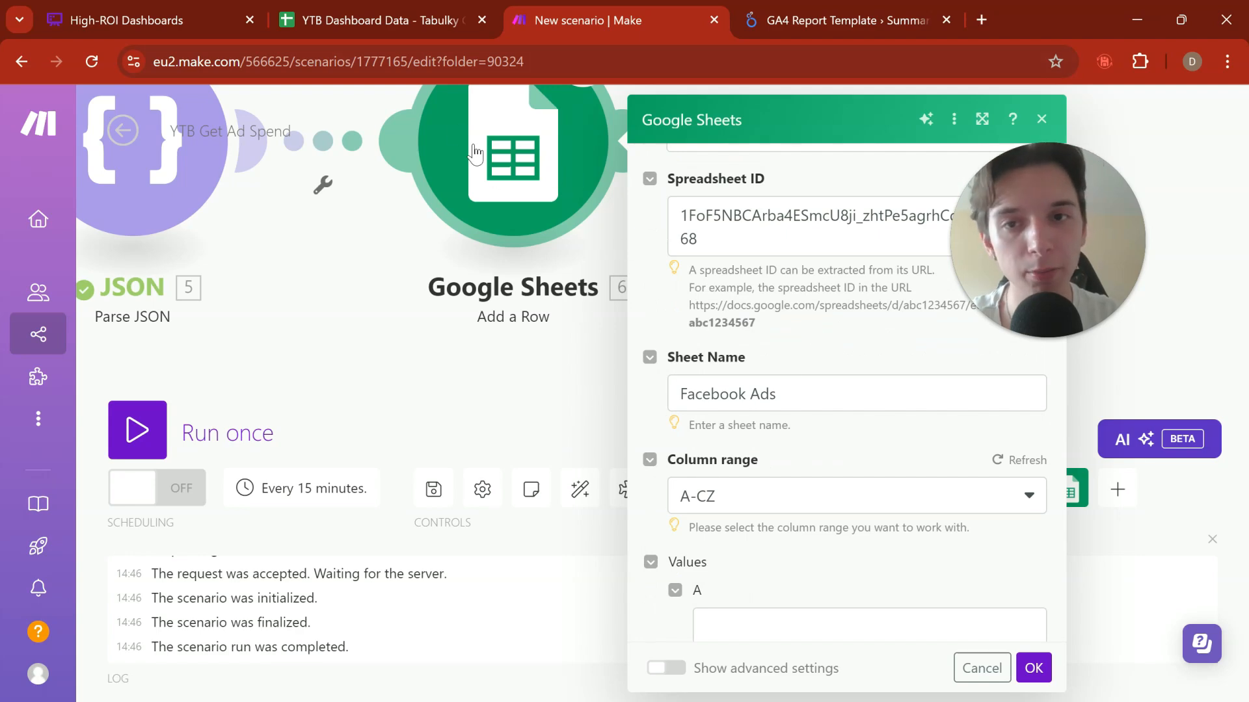
Step: Check the Facebook Ads sheet and switch the Google Sheets module's connection to Google - SVD
left_click(438, 17)
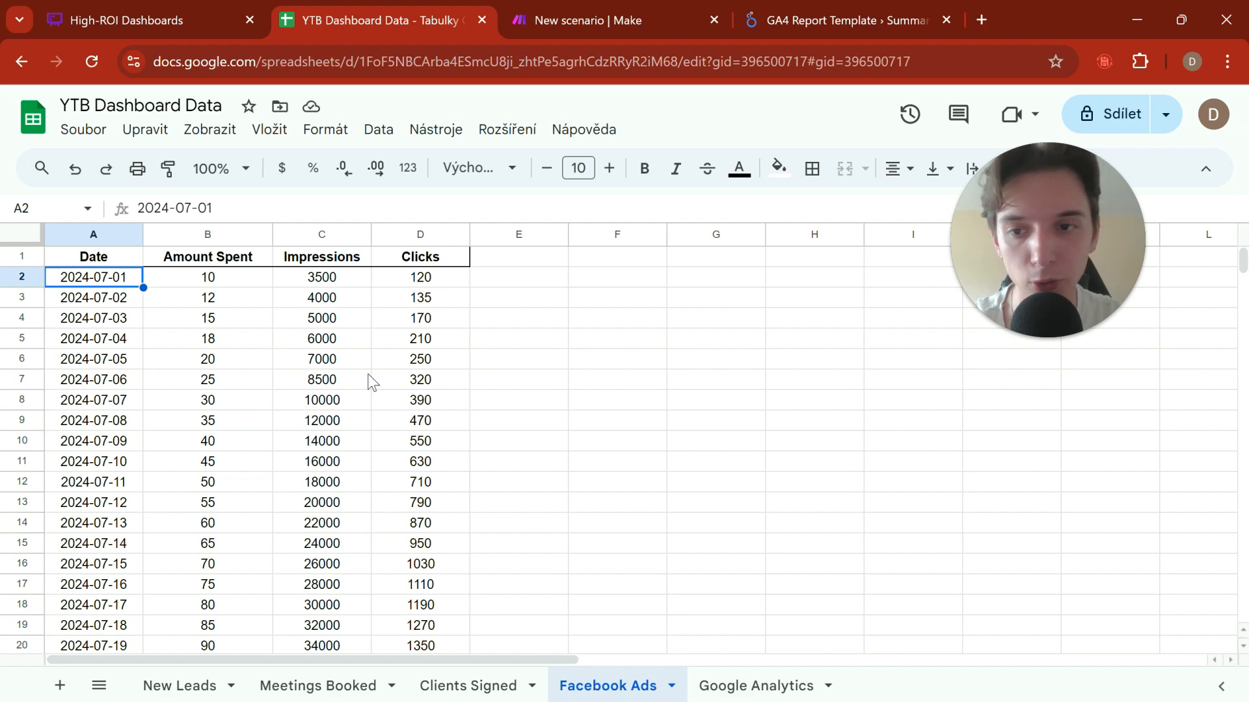
left_click(260, 298)
left_click(626, 7)
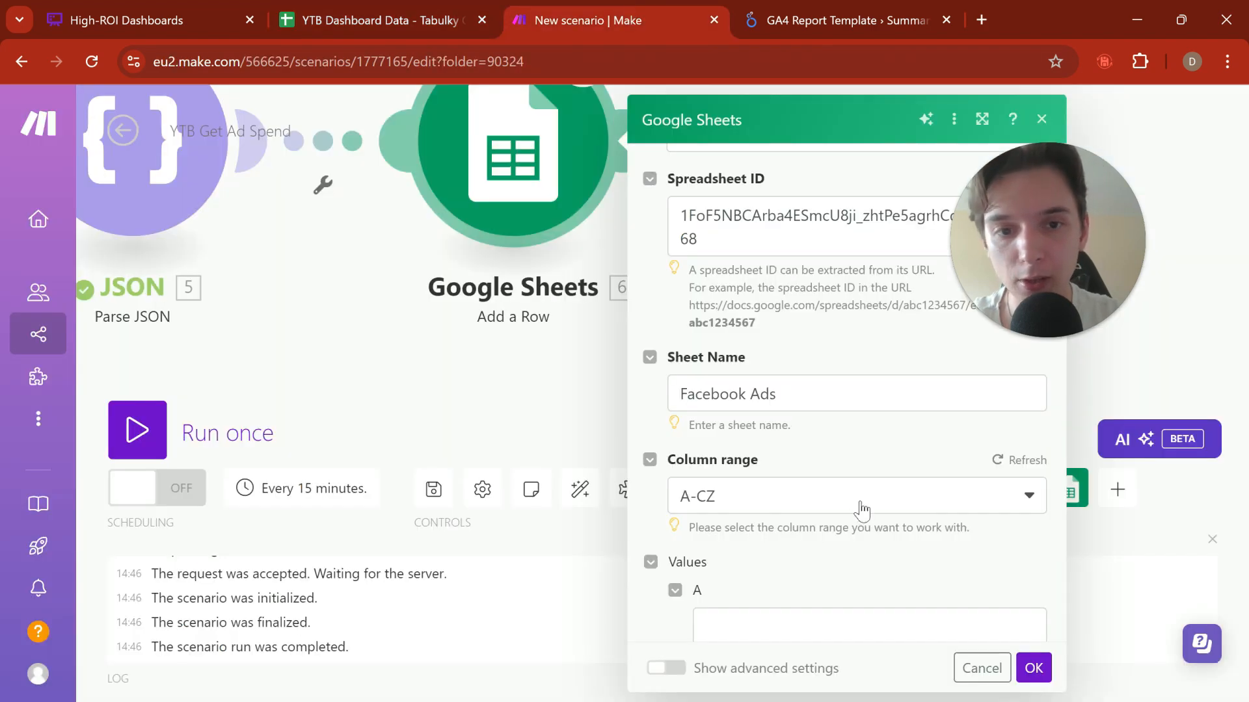
scroll(845, 478, "up", 3)
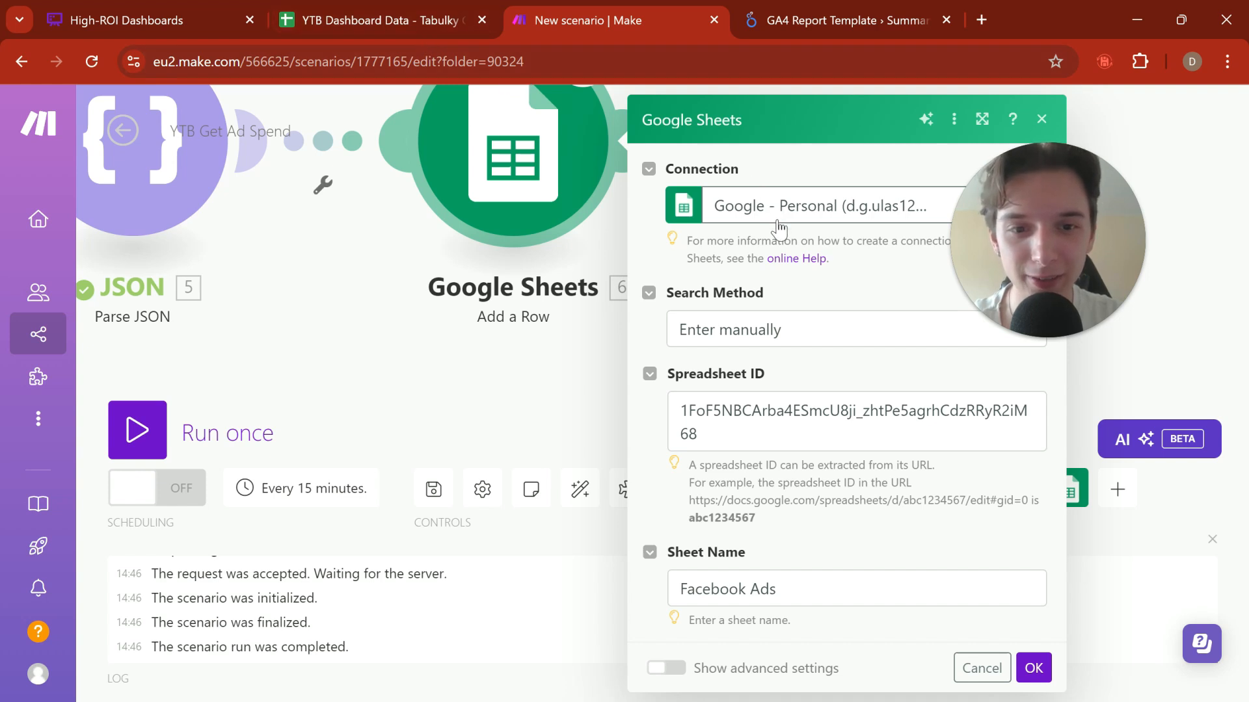
left_click(813, 224)
left_click(843, 273)
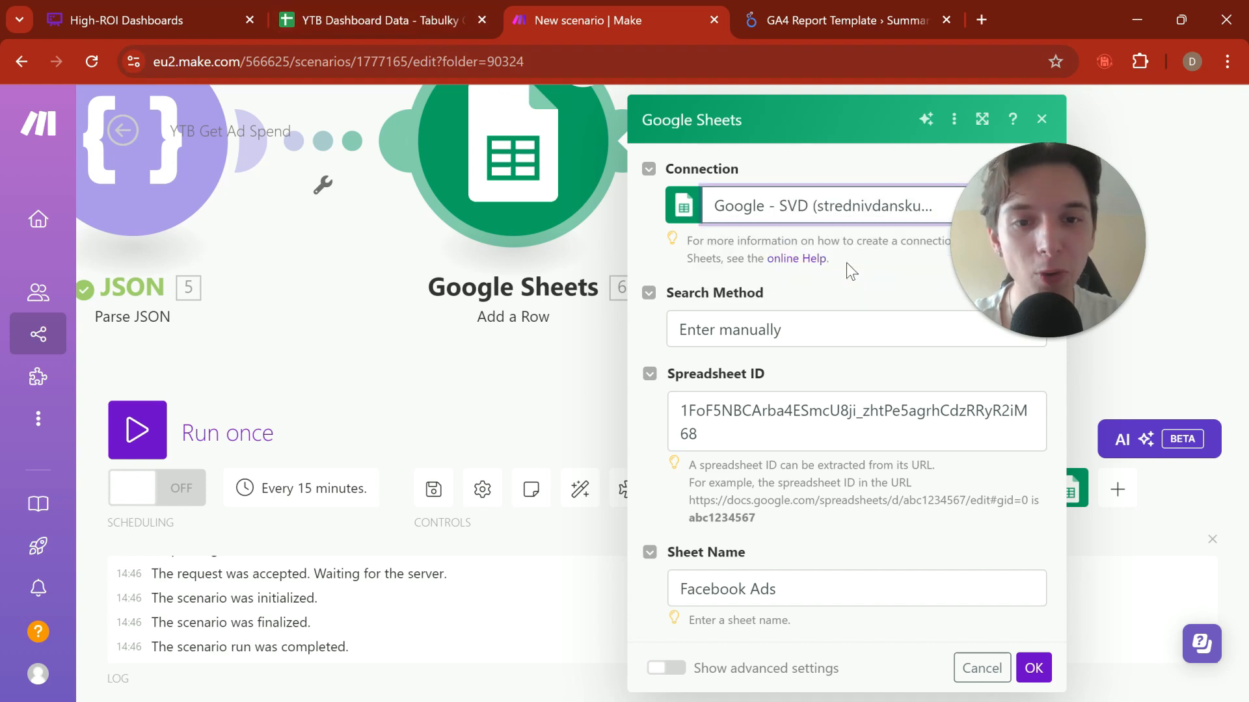
scroll(738, 329, "down", 2)
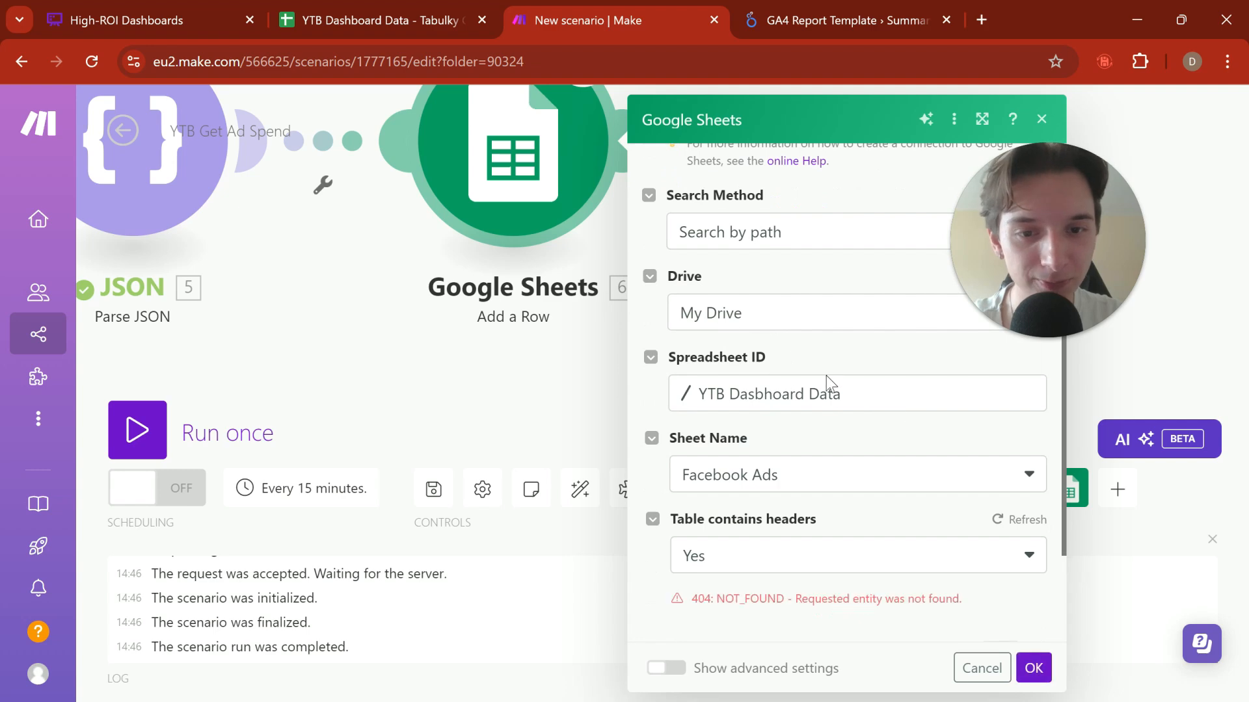
Step: Compare the module's settings with the open spreadsheet and set the search method to Search by path
left_click(779, 328)
left_click(797, 235)
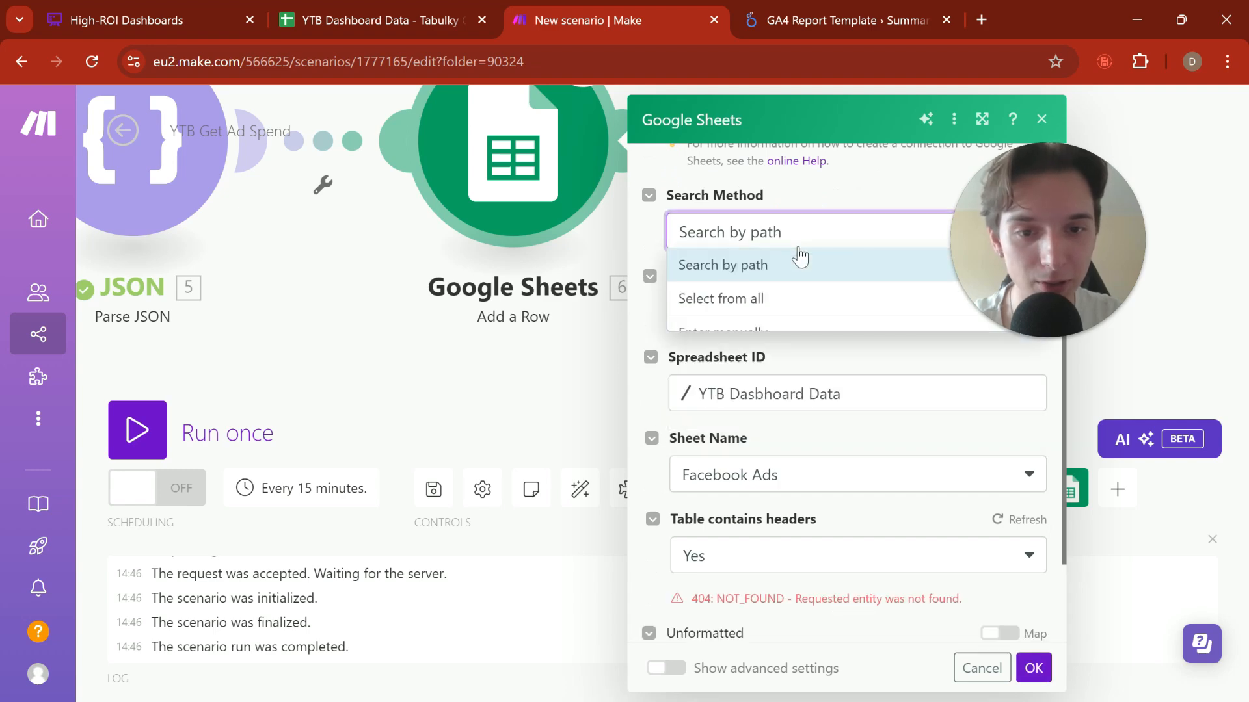
left_click(302, 25)
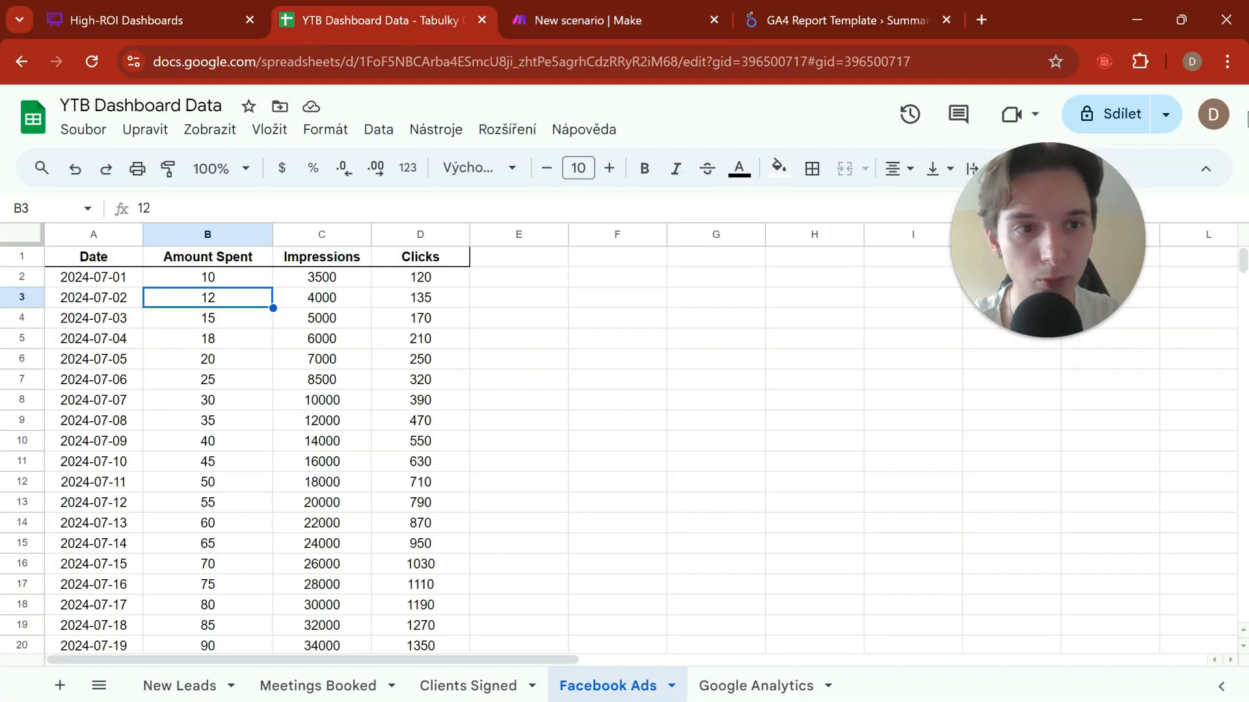
left_click(688, 326)
left_click(598, 22)
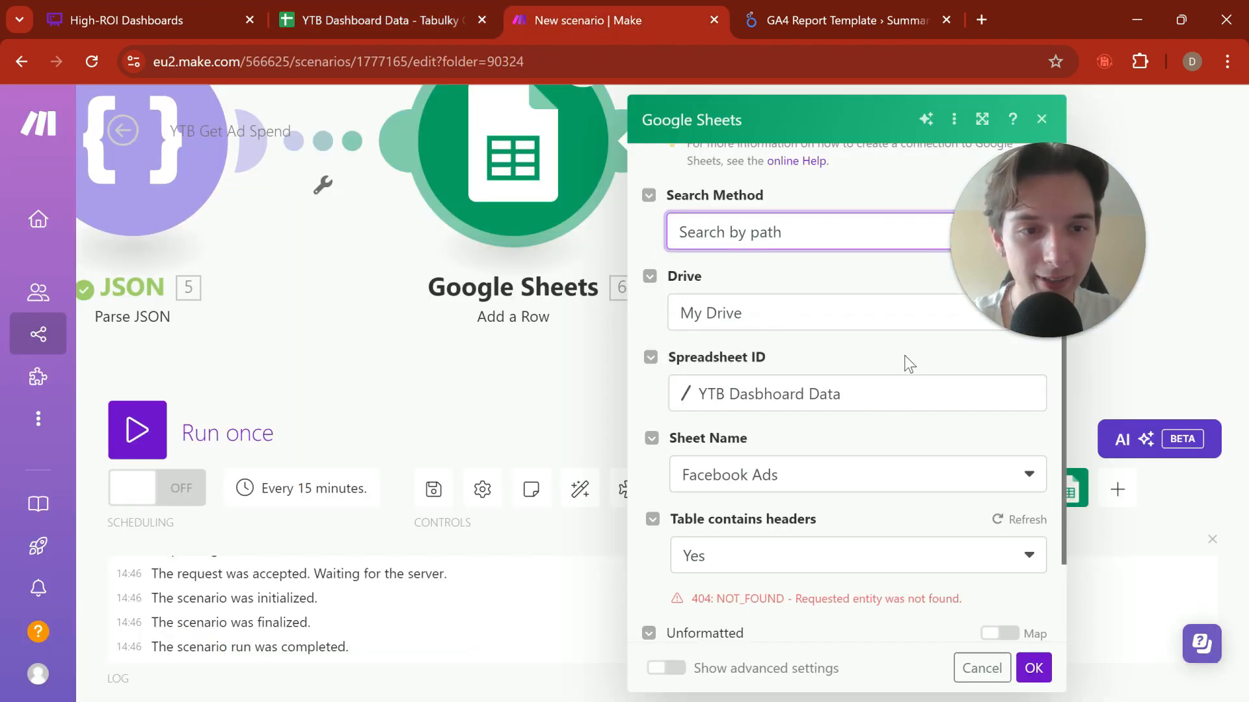
left_click(846, 489)
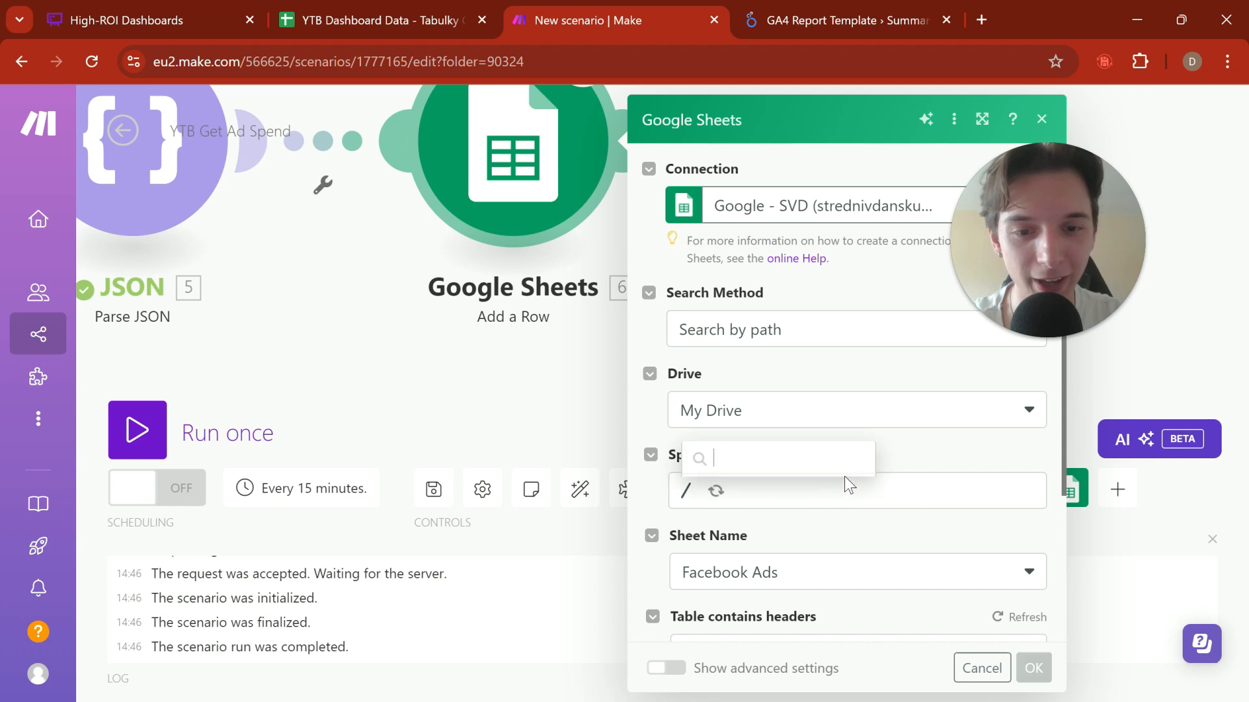
left_click(982, 409)
left_click(829, 335)
left_click(826, 362)
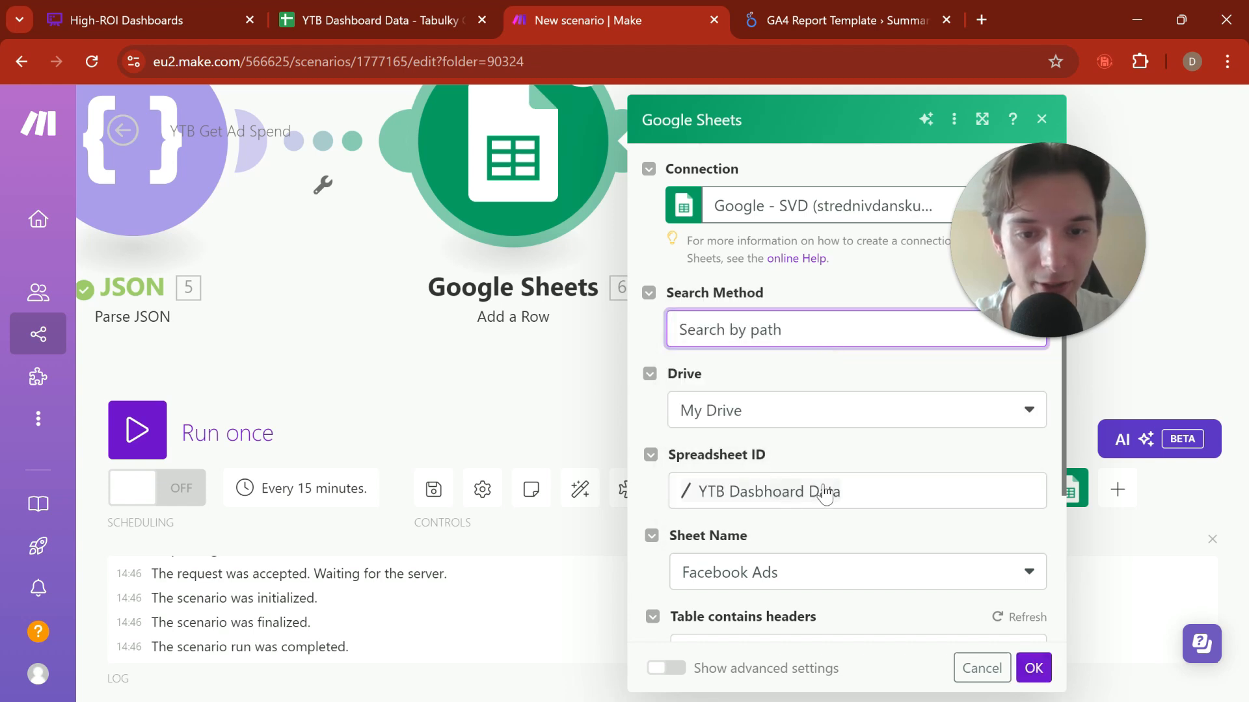
Step: Search the drive root for "ytb da", select the YTB Dashboard Data spreadsheet and review the module's column fields
left_click(825, 493)
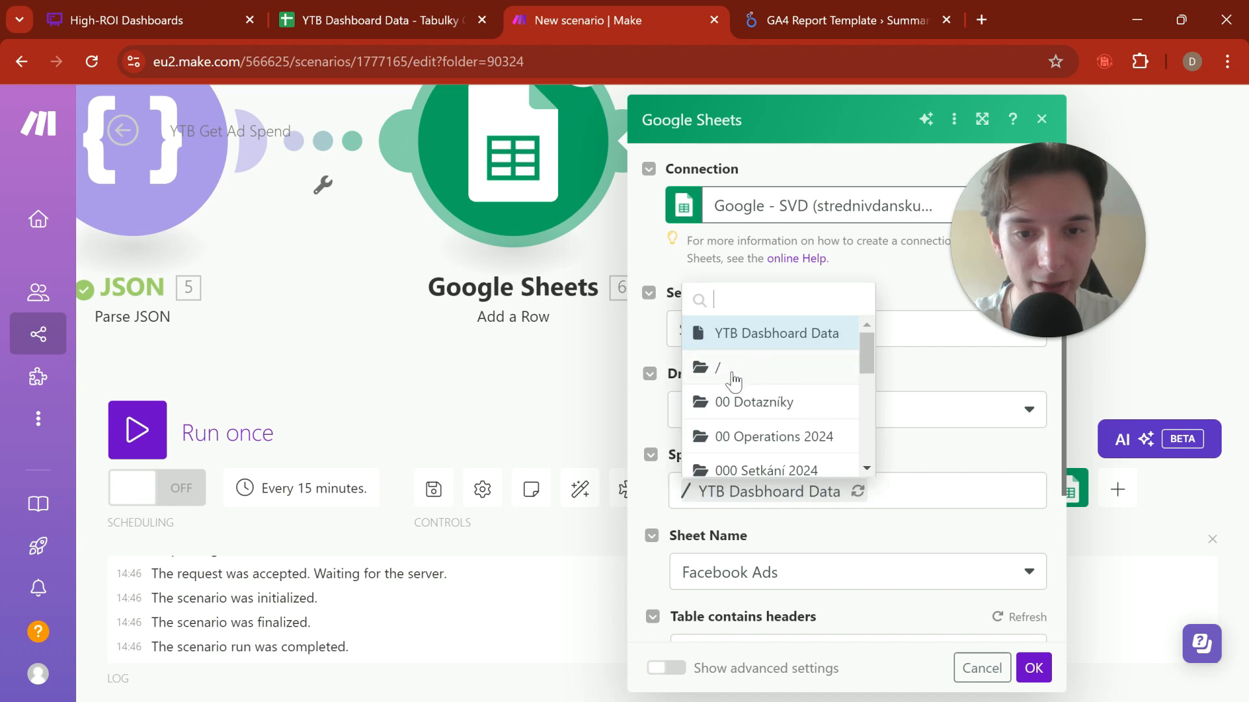
left_click(722, 368)
left_click(728, 493)
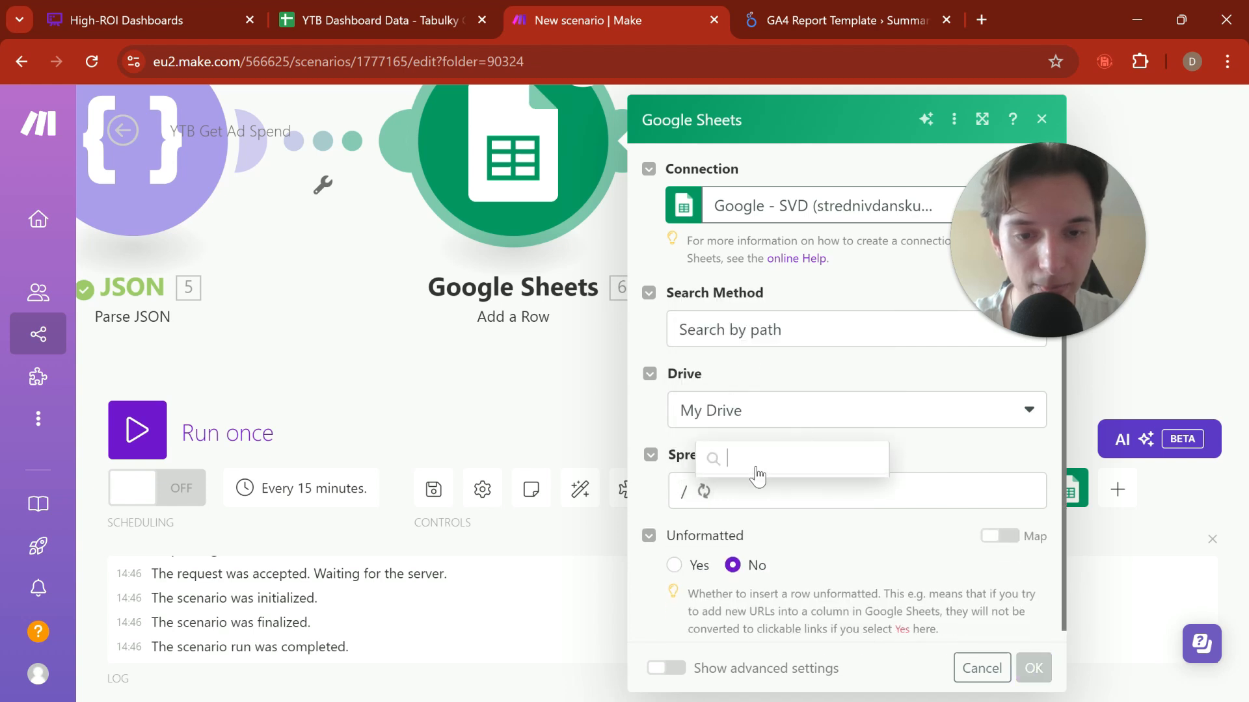
type("yt")
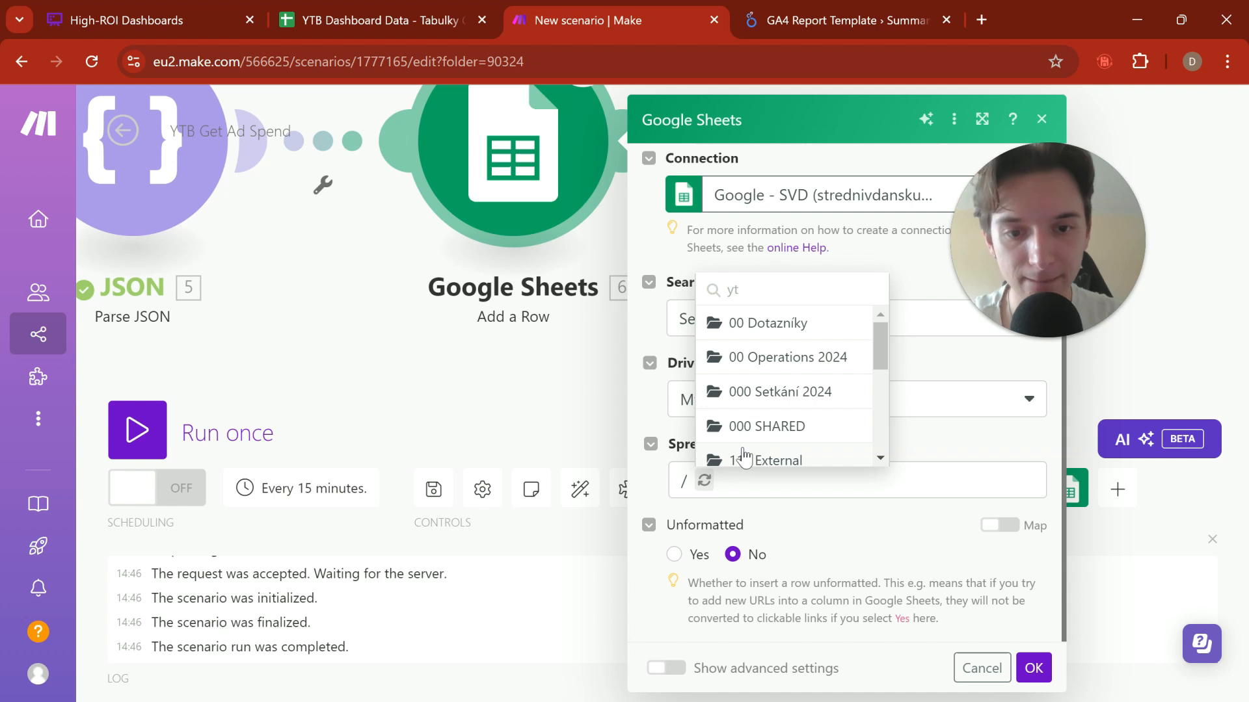
type("b das")
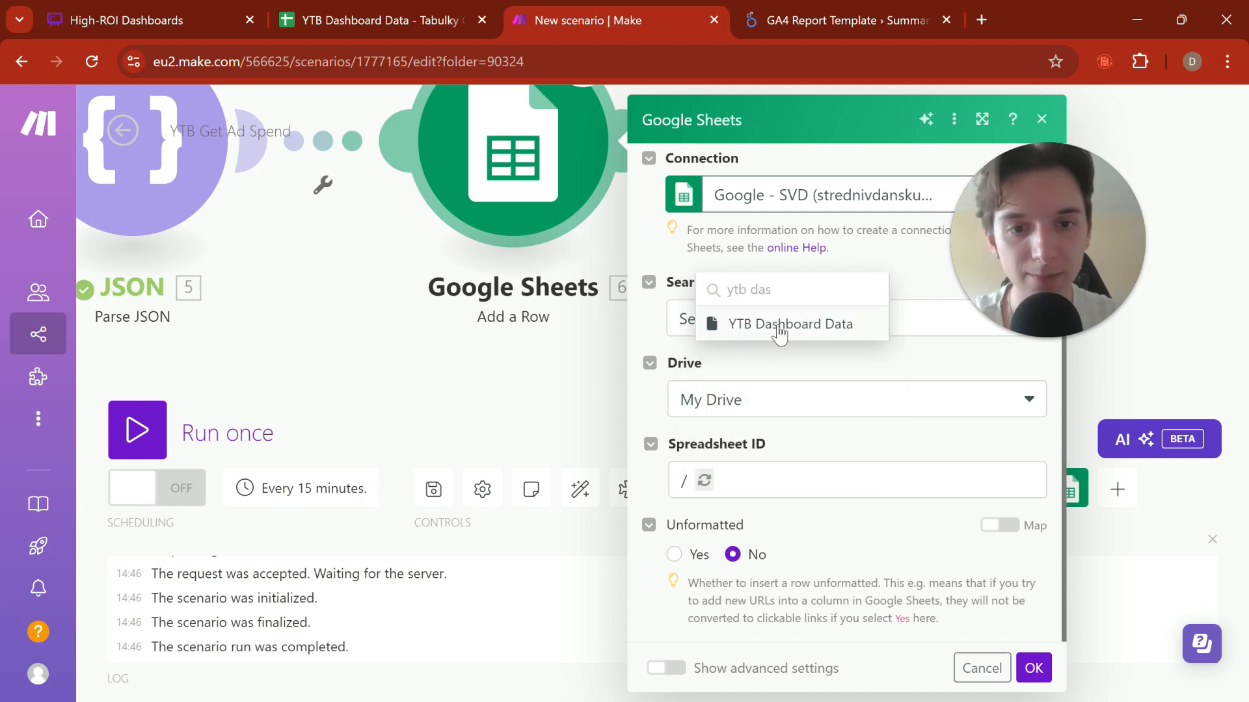
left_click(778, 325)
scroll(809, 337, "down", 3)
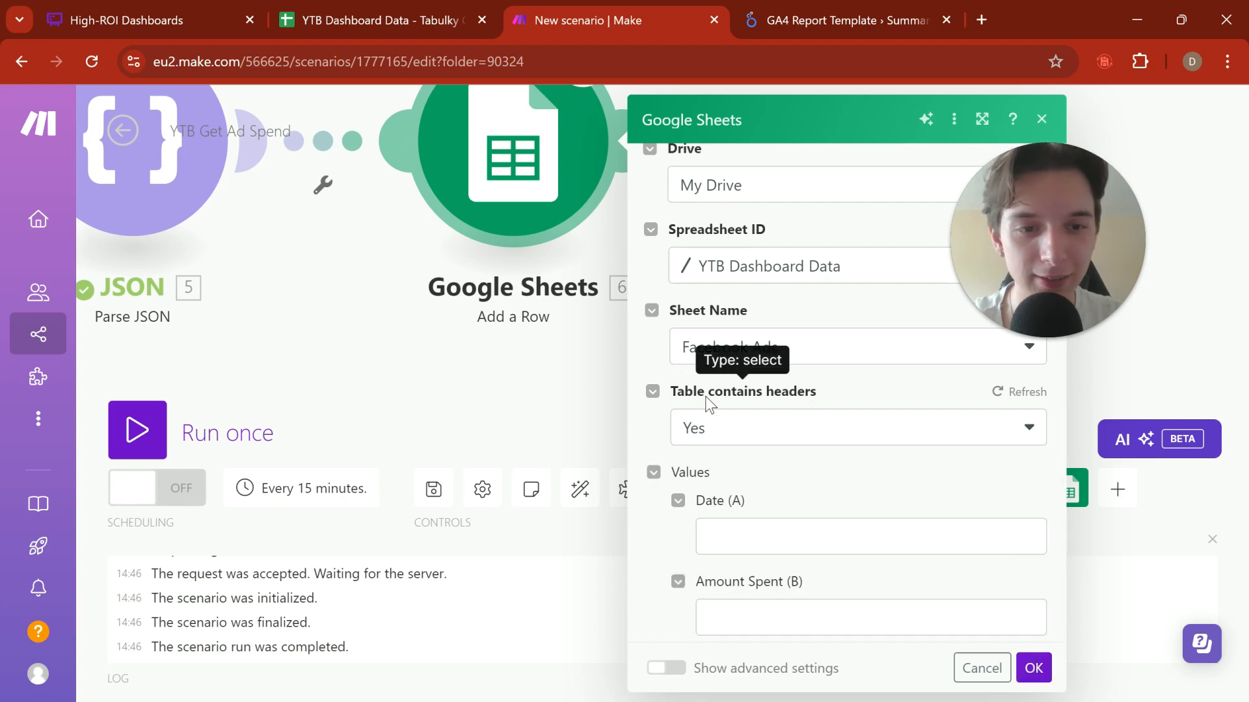
scroll(723, 415, "down", 1)
scroll(724, 415, "down", 2)
left_click(338, 17)
left_click(547, 21)
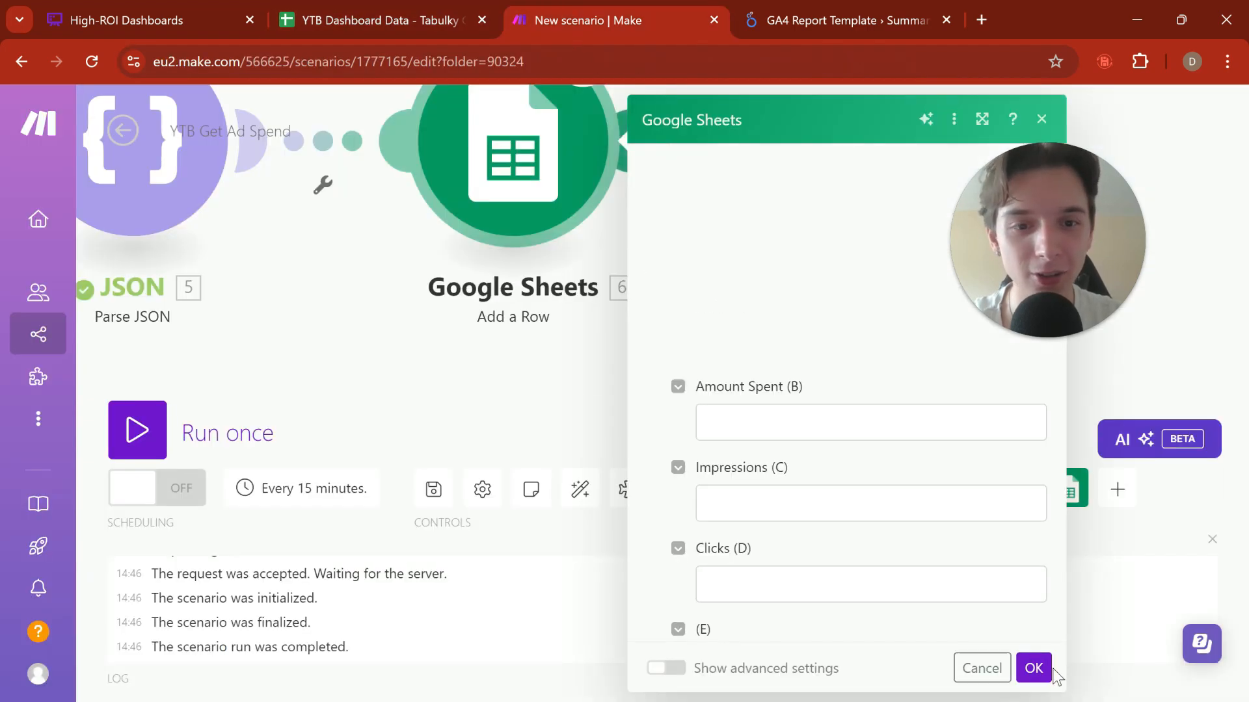
Step: Copy the formatDate(addDays(now;-1);YYYY-MM-DD) expression from the since parameter of the HTTP module's URL
left_click(755, 436)
left_click(733, 340)
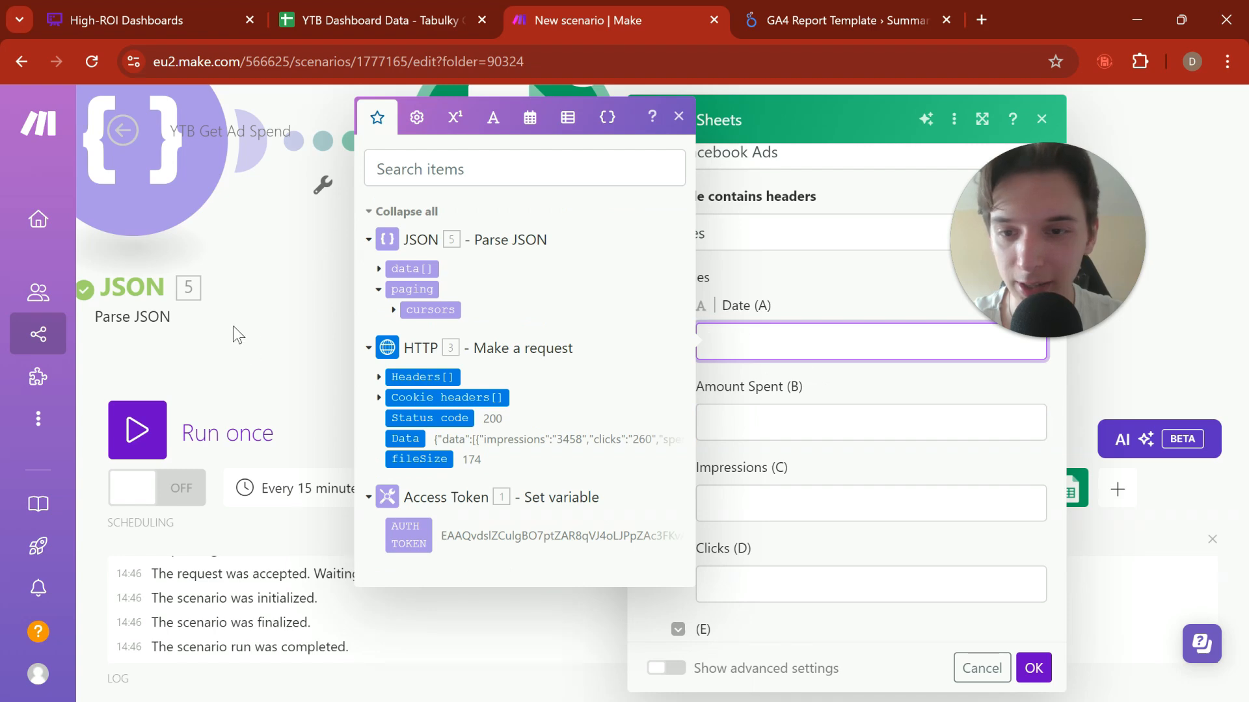
left_click(319, 406)
left_click_drag(278, 371, 713, 410)
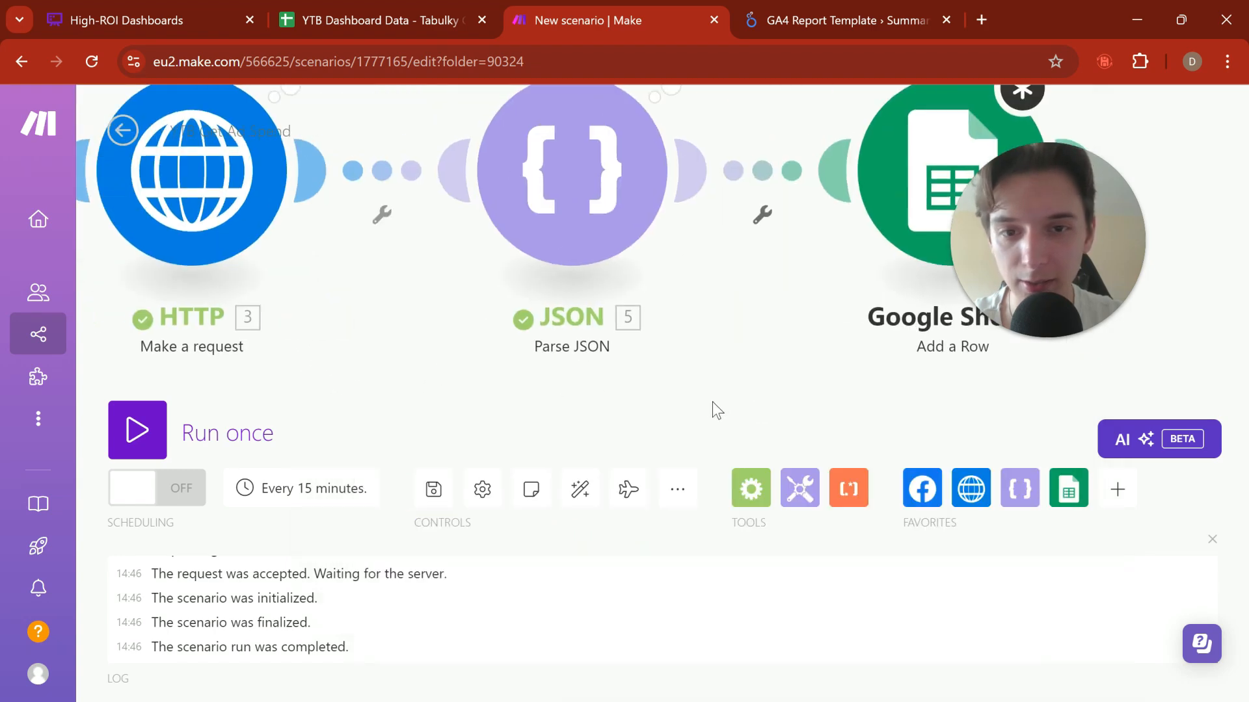
left_click(240, 234)
left_click(566, 321)
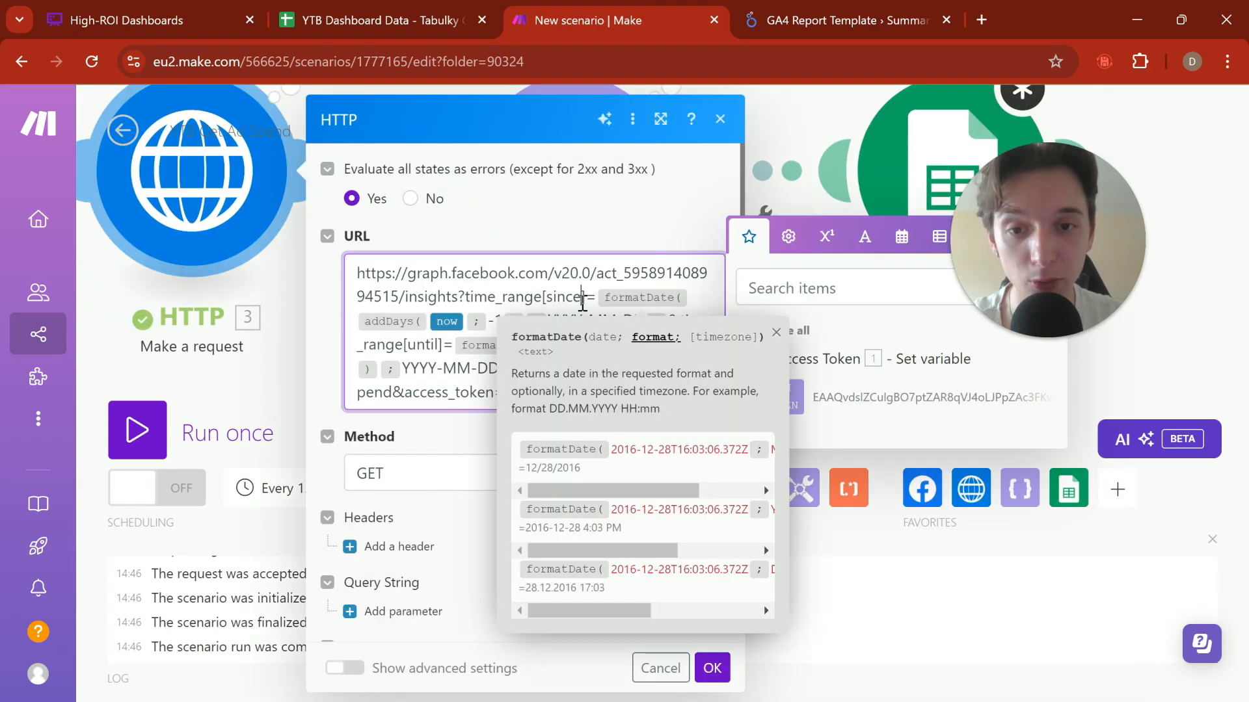
left_click(582, 298)
left_click_drag(616, 301, 648, 326)
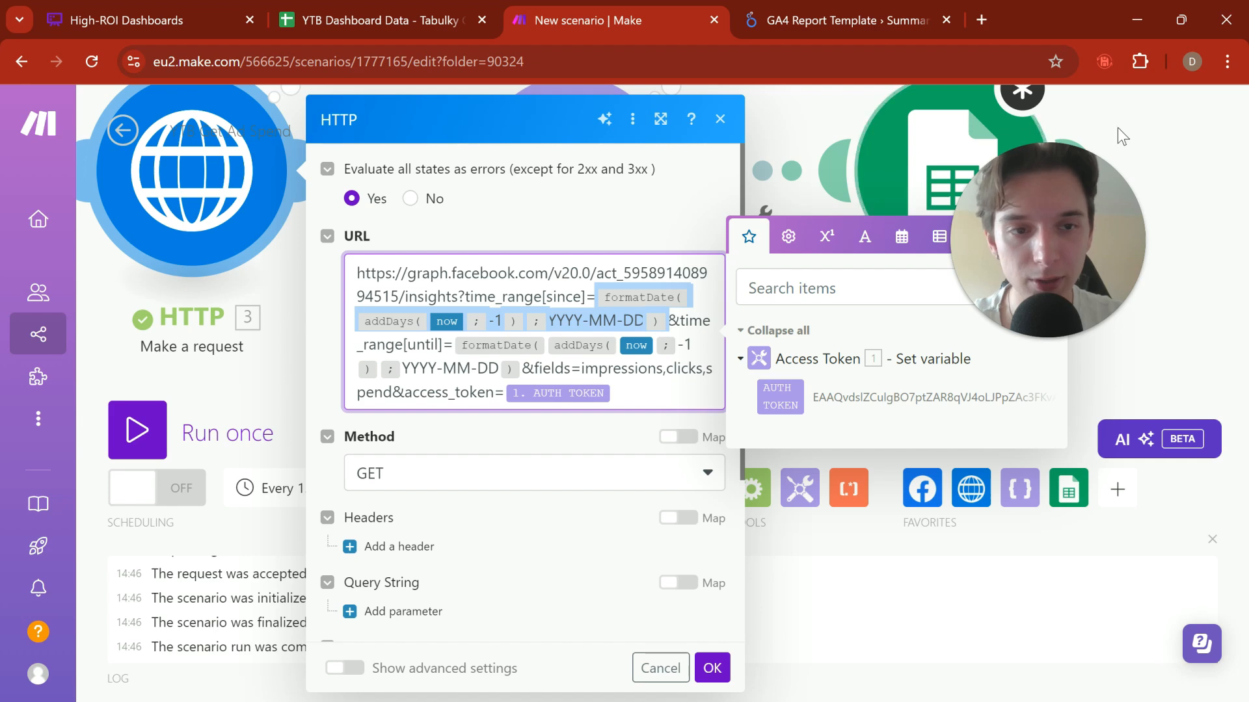
left_click(1176, 161)
Step: Paste the copied yesterday-date expression into the Google Sheets module's Date (A) value and expand the Parse JSON data[] items
left_click_drag(1177, 163, 942, 205)
left_click(734, 251)
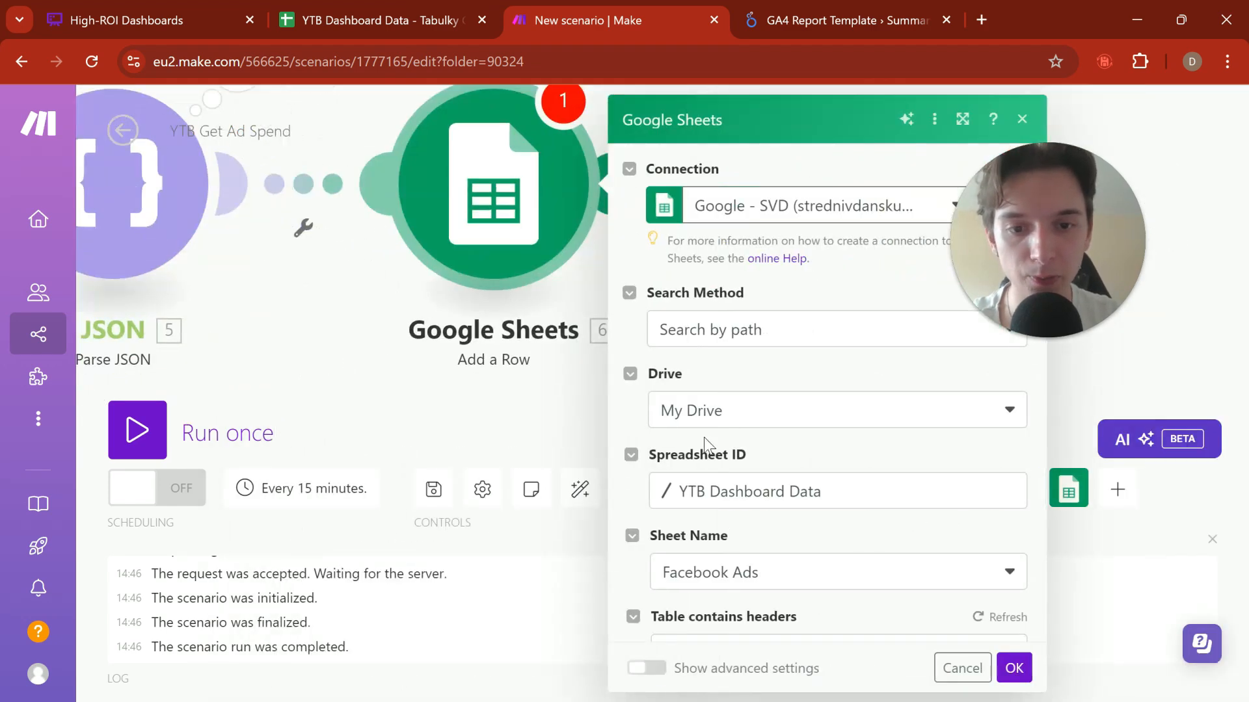
scroll(709, 435, "down", 6)
left_click(761, 279)
type("formatDate(addDays(now; -1); YYYY-MM-DD)")
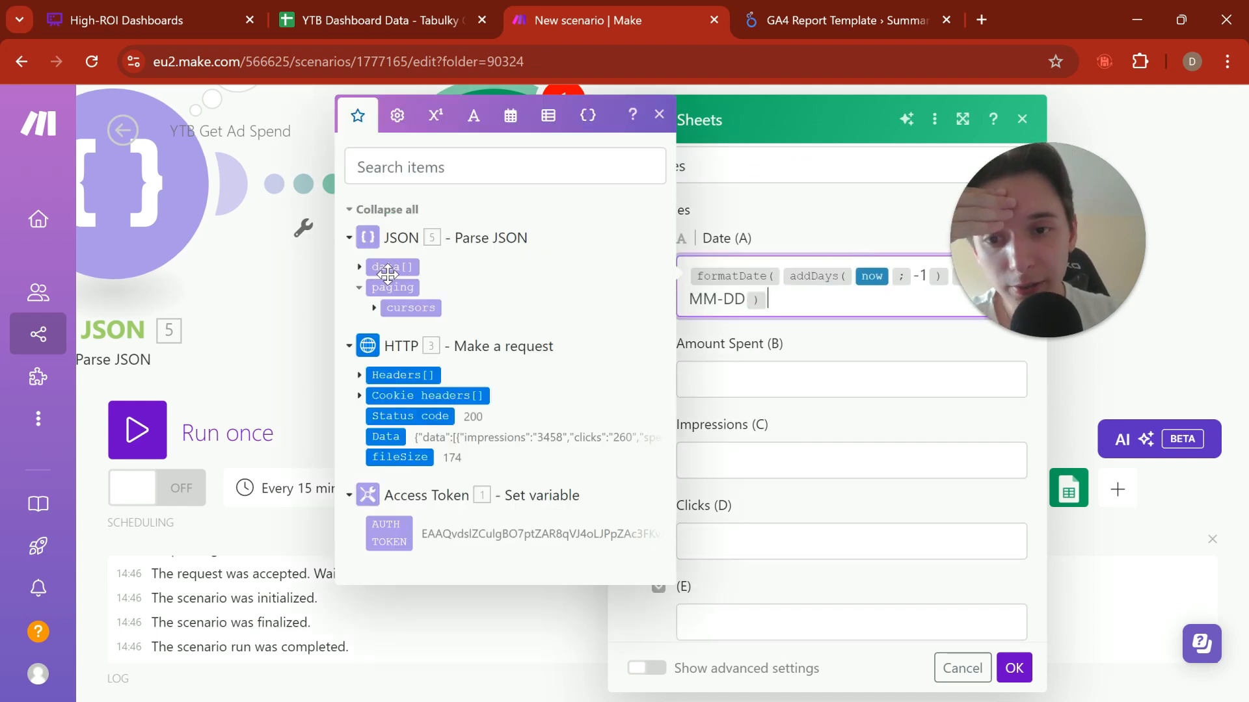
left_click(388, 272)
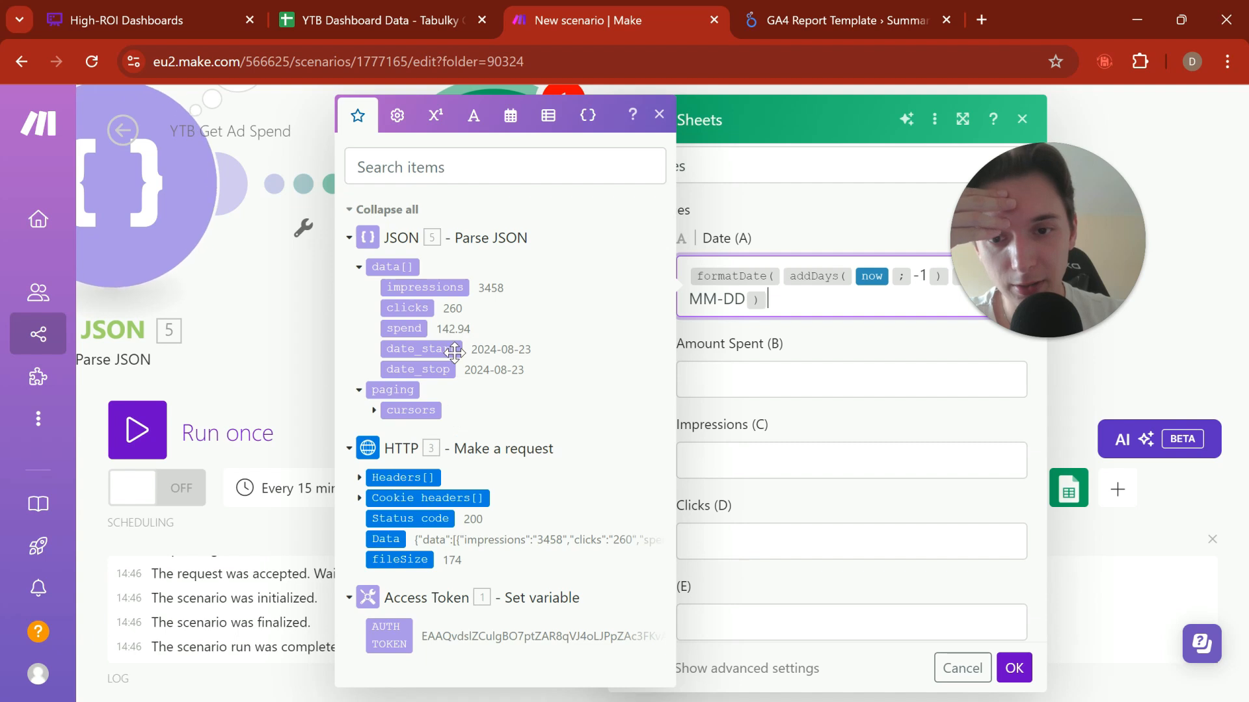
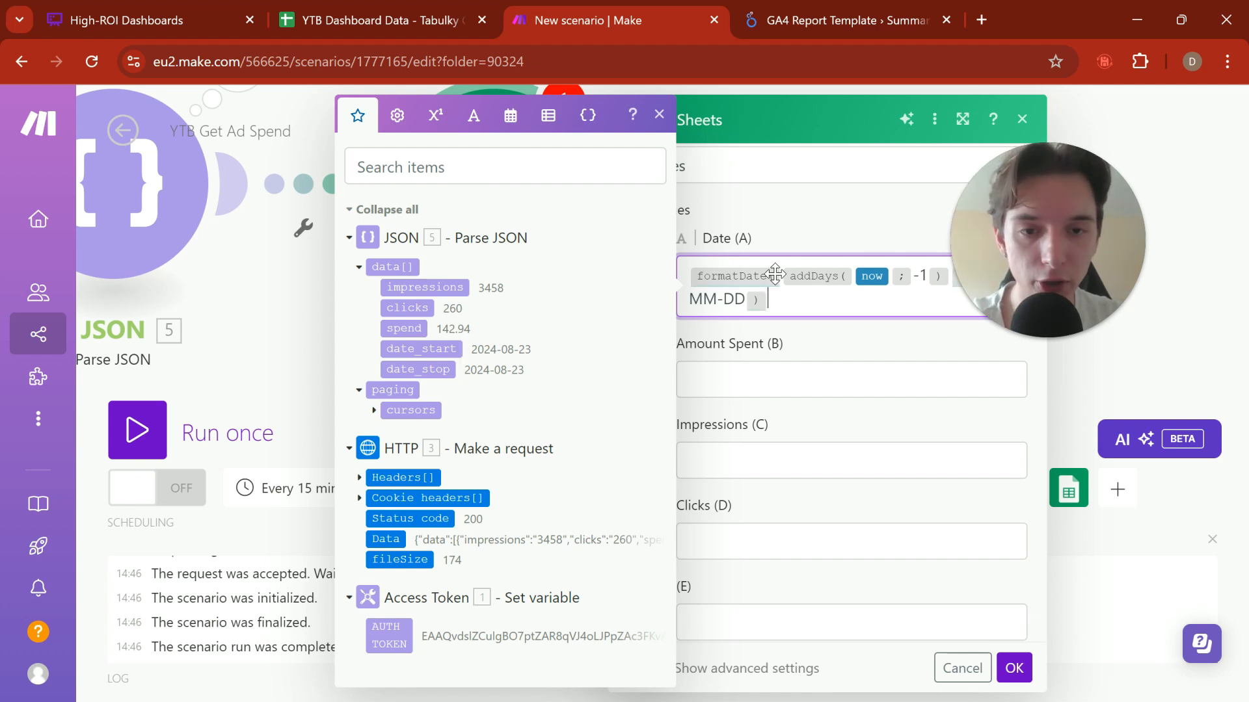
Step: Map the Parse JSON spend, impressions and clicks to Amount Spent (B), Impressions (C) and Clicks (D), and confirm the Google Sheets module
mouse_move(777, 272)
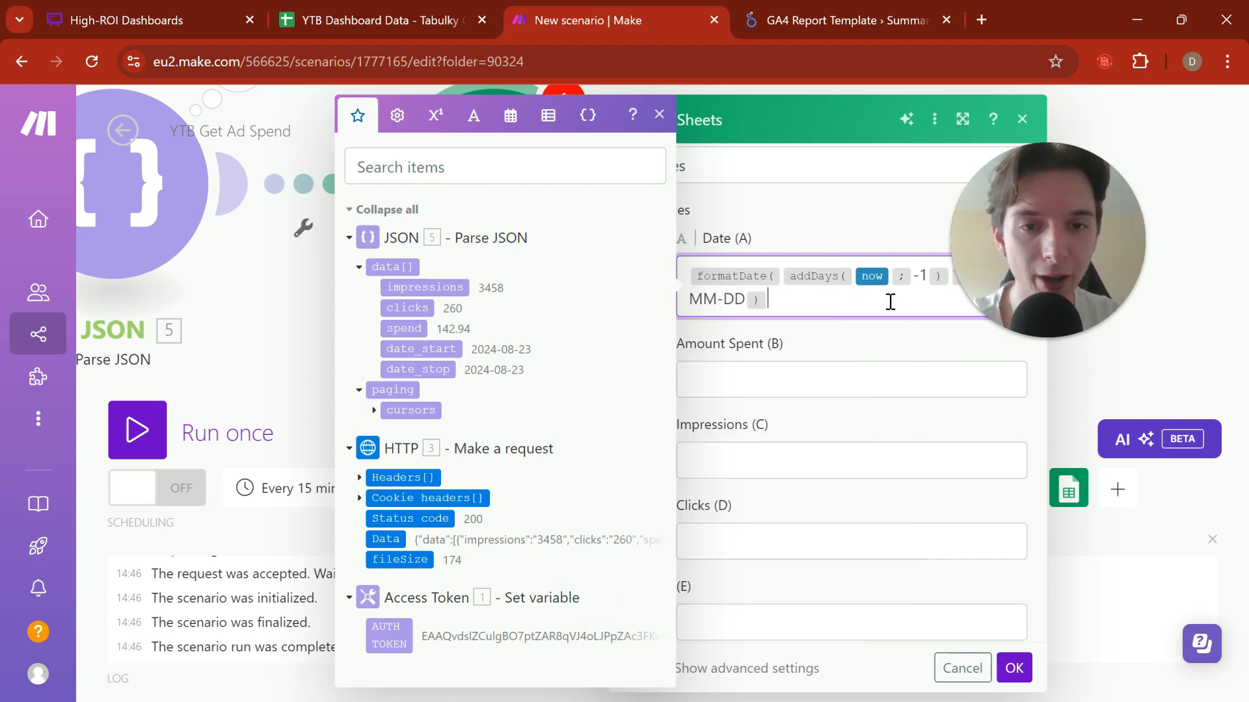
left_click(826, 371)
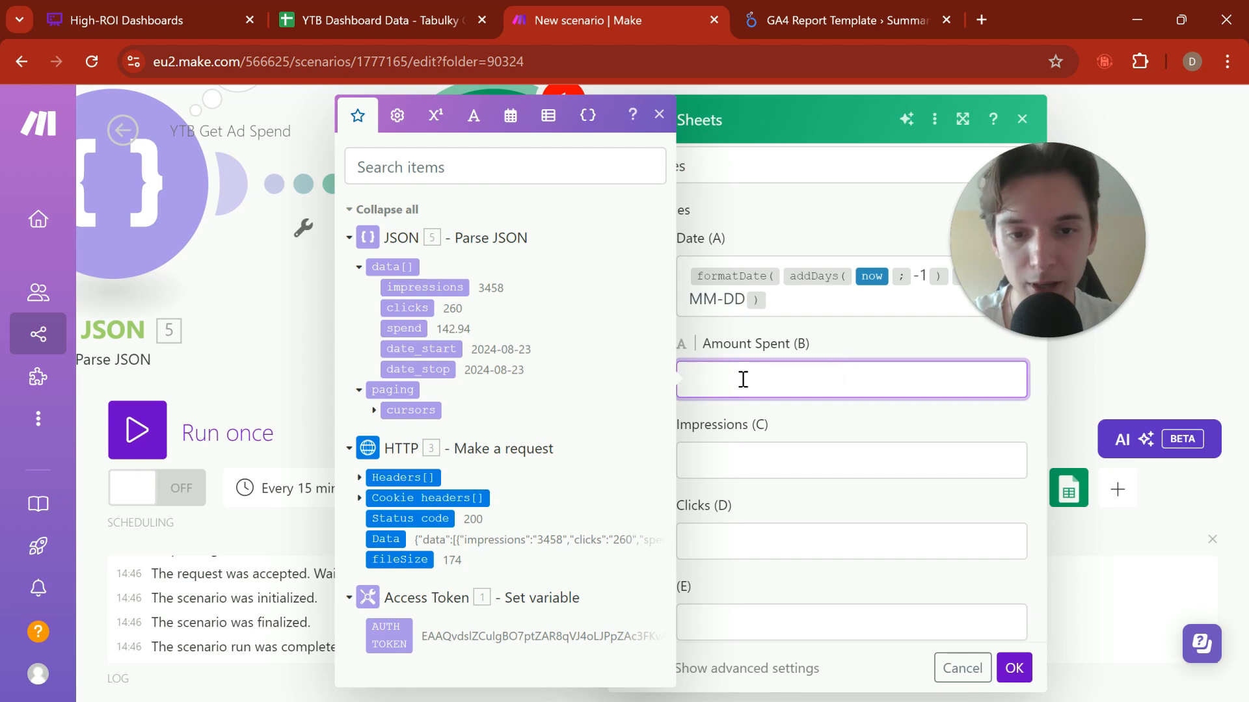
left_click(406, 329)
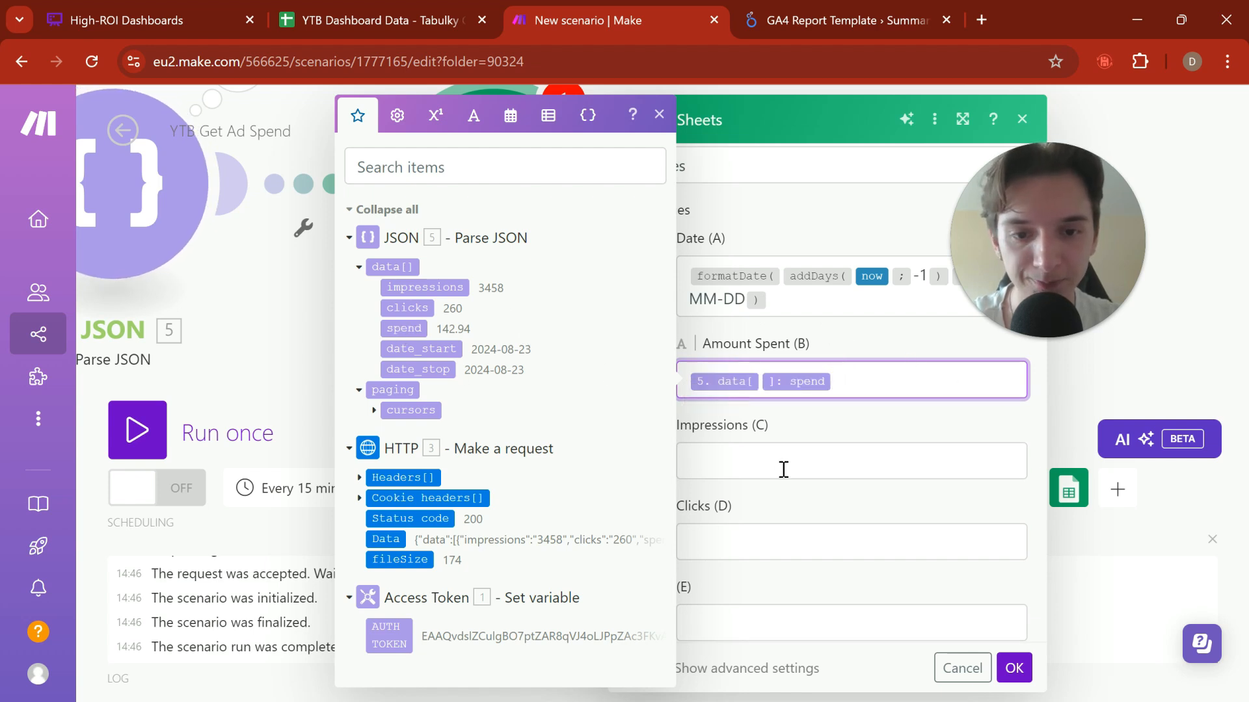
left_click(700, 459)
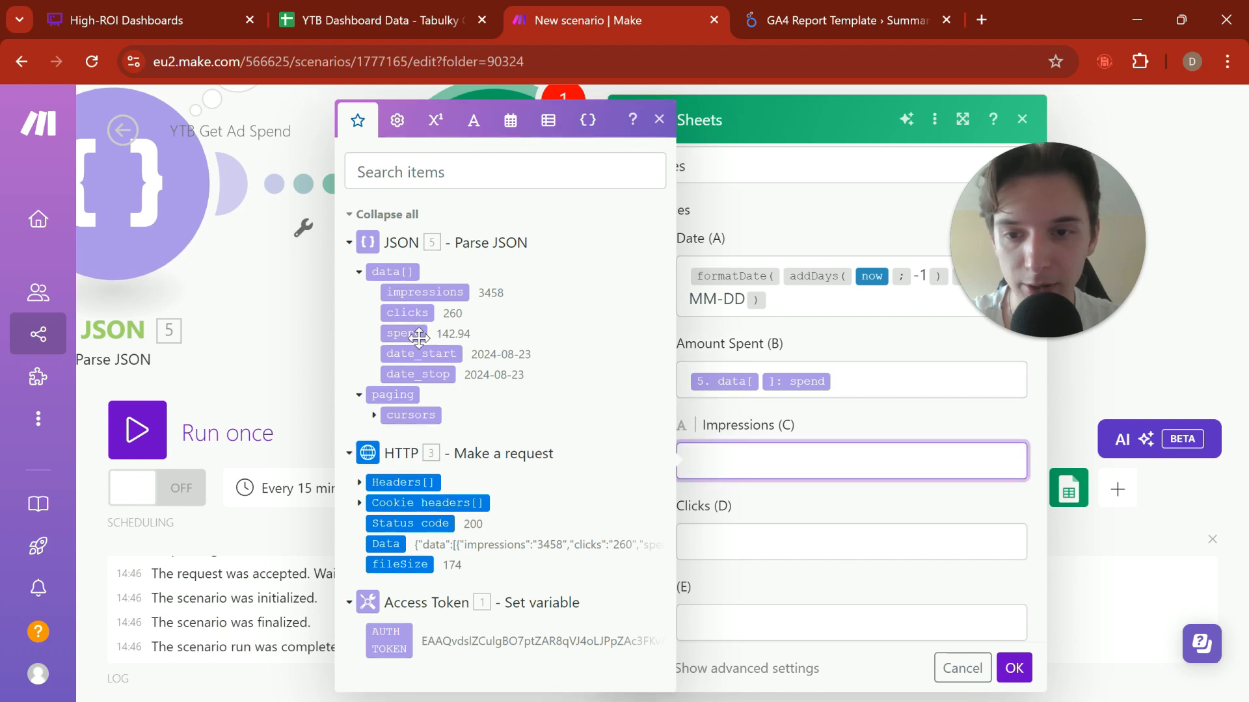
left_click(429, 288)
left_click(758, 524)
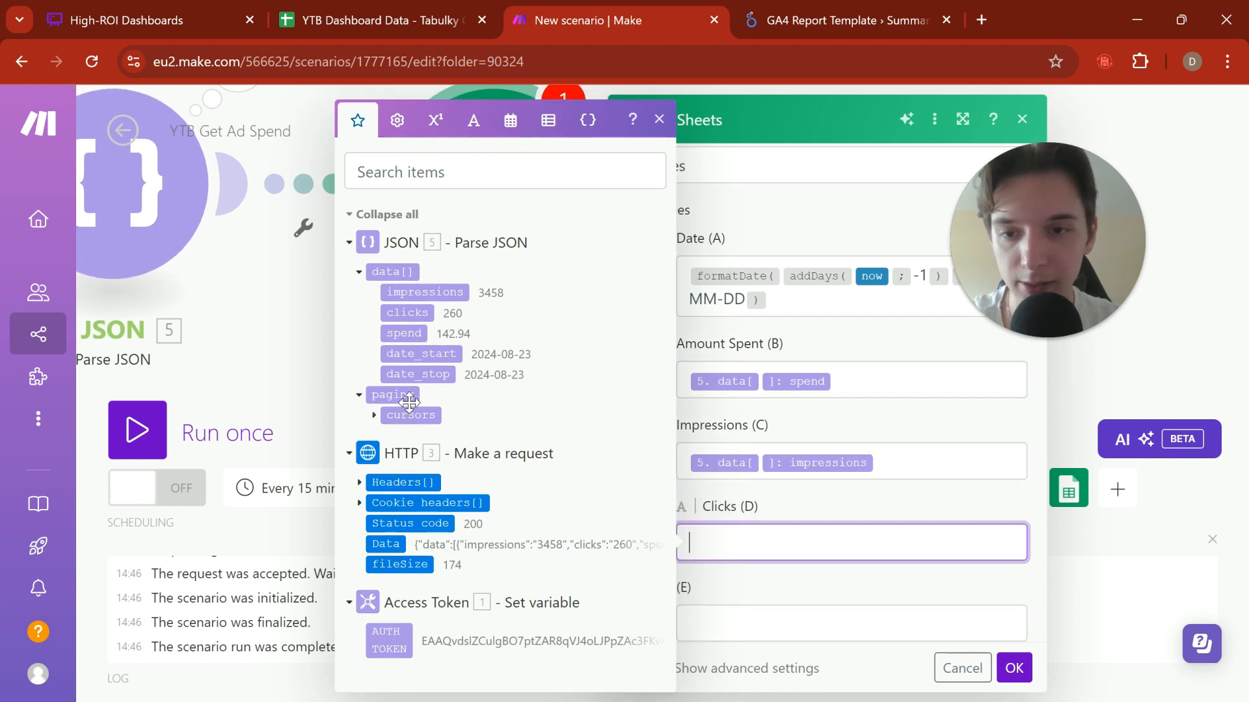
left_click(408, 313)
left_click(769, 505)
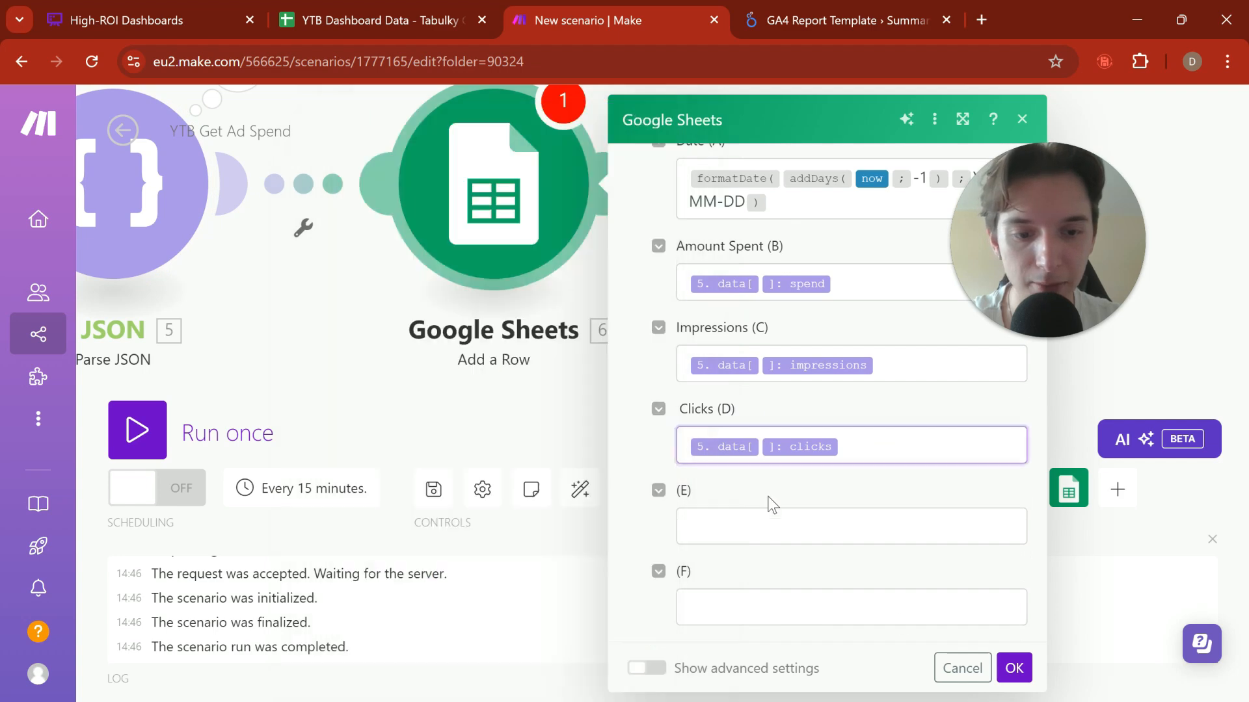
left_click(1014, 668)
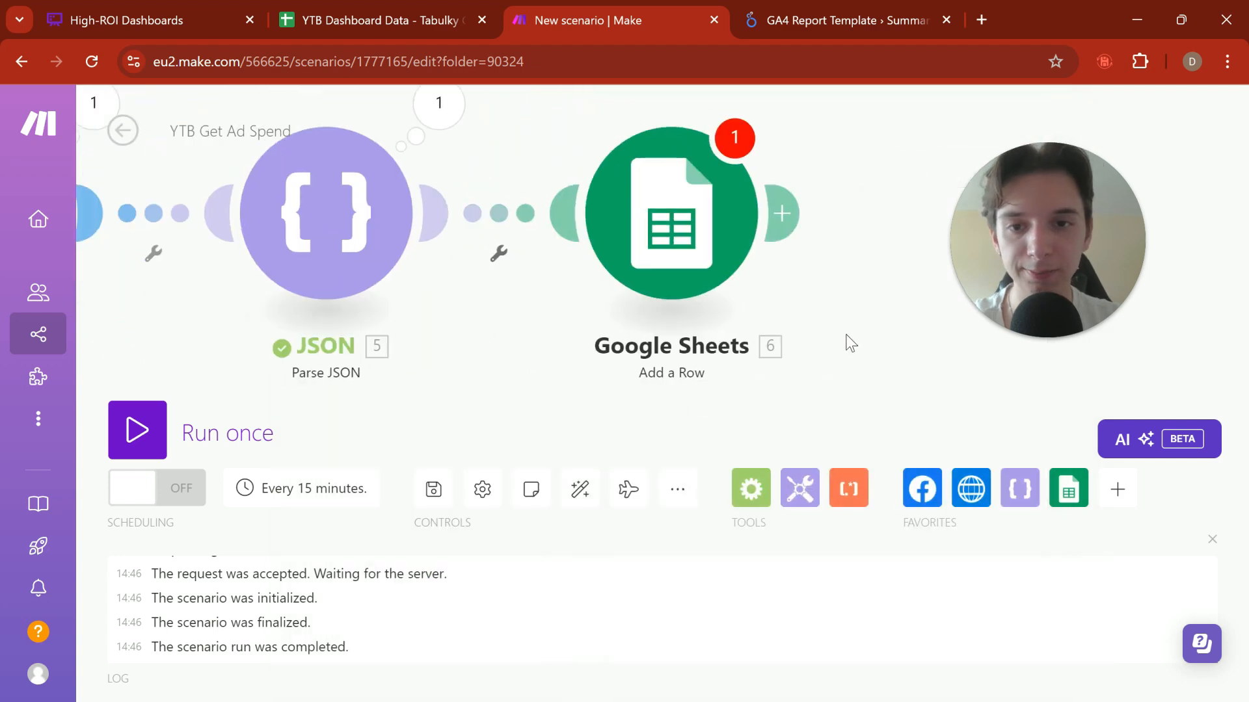
Step: Save the scenario despite the warning, recheck the Google Sheets module's spreadsheet, sheet and column settings, and confirm them
left_click(433, 489)
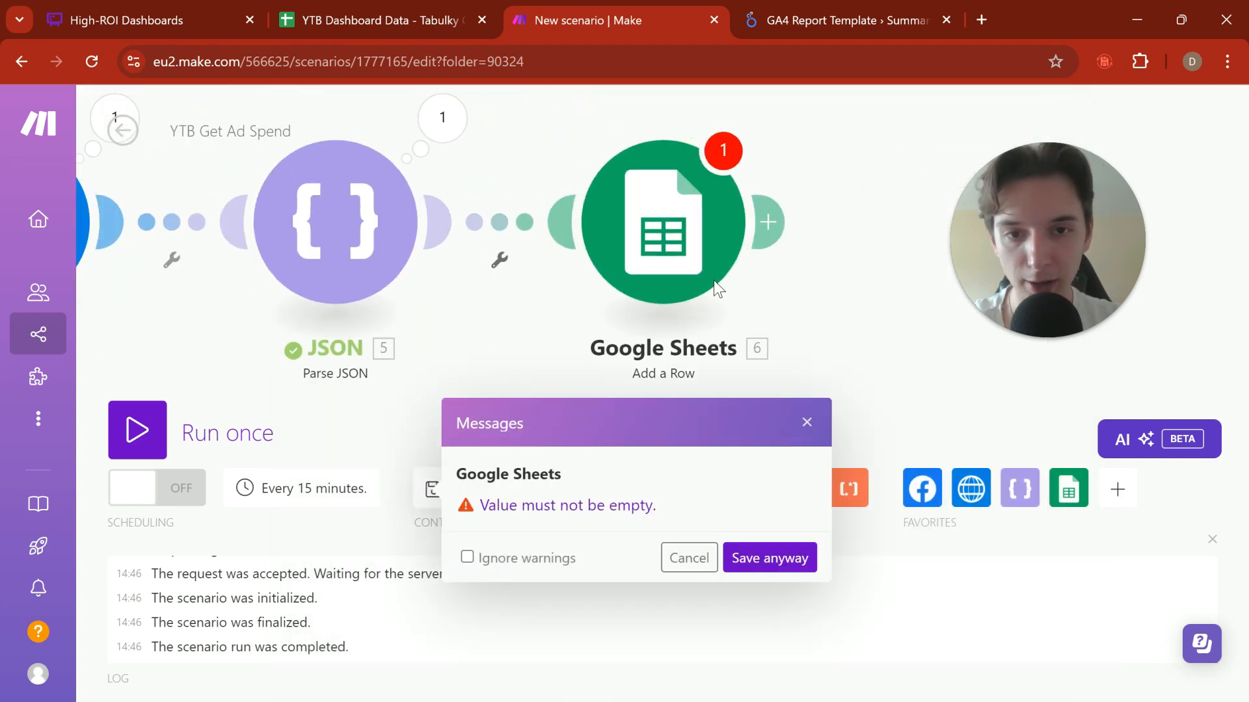
left_click(769, 559)
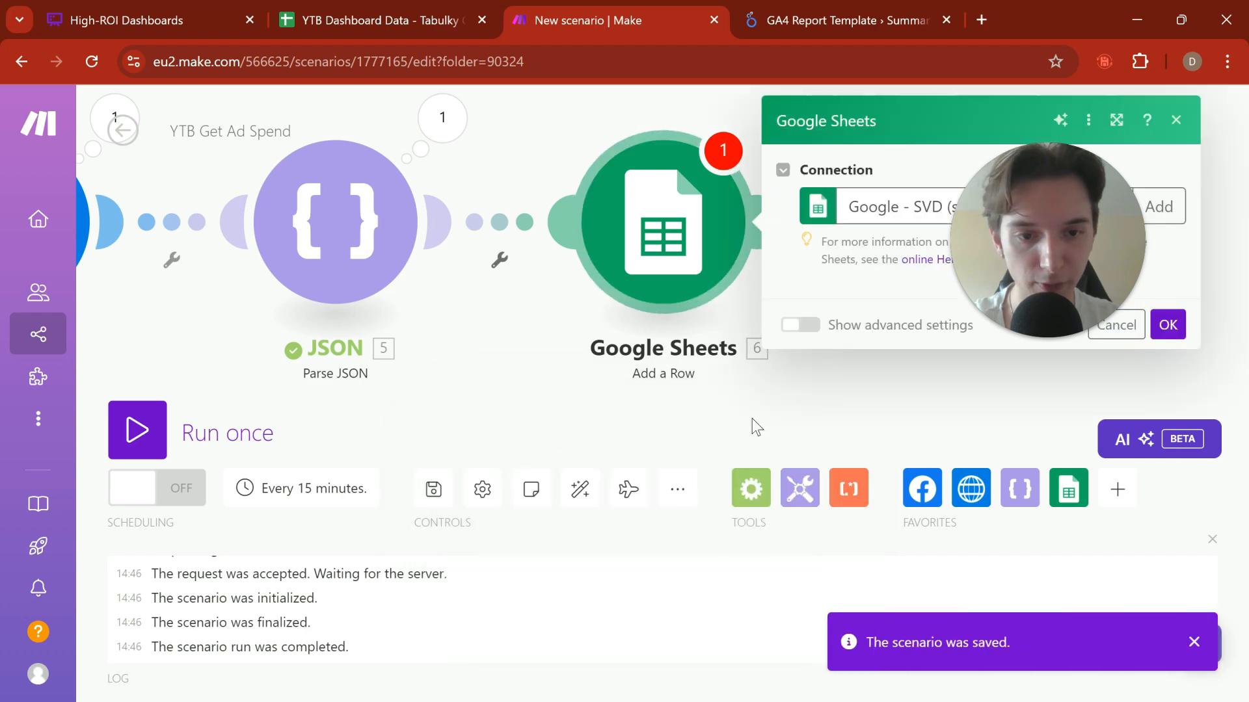
scroll(897, 368, "down", 15)
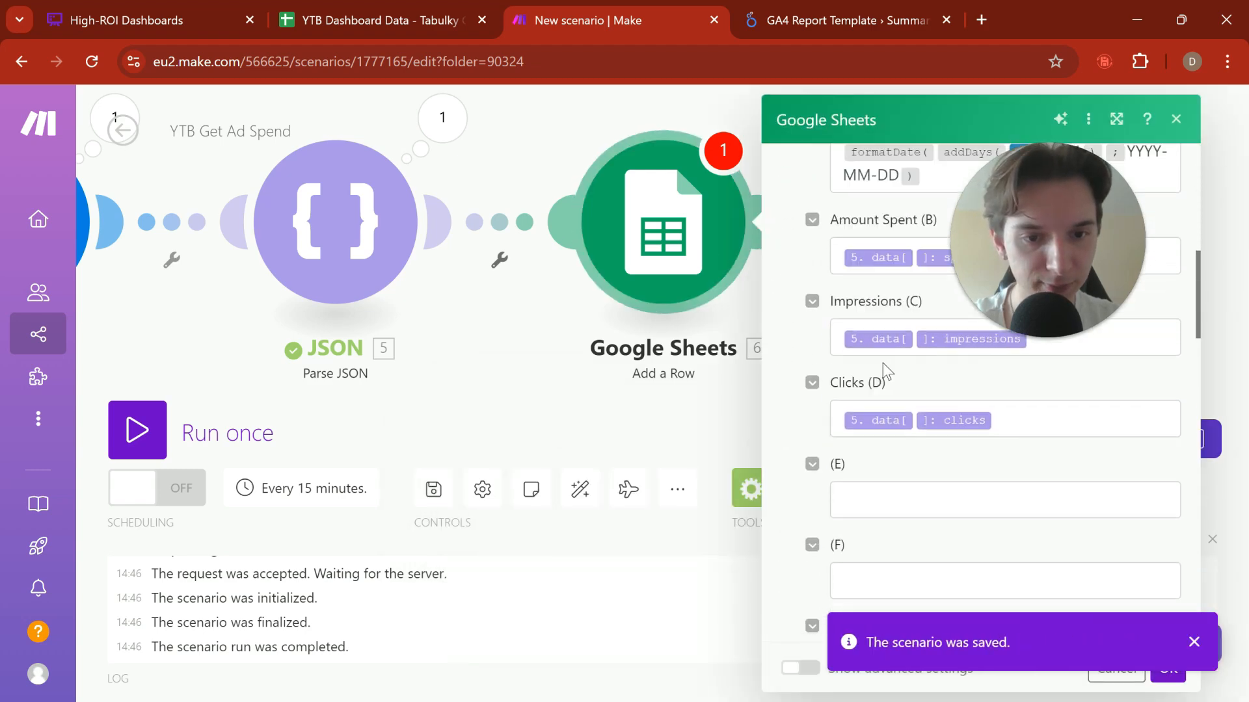
scroll(882, 365, "up", 12)
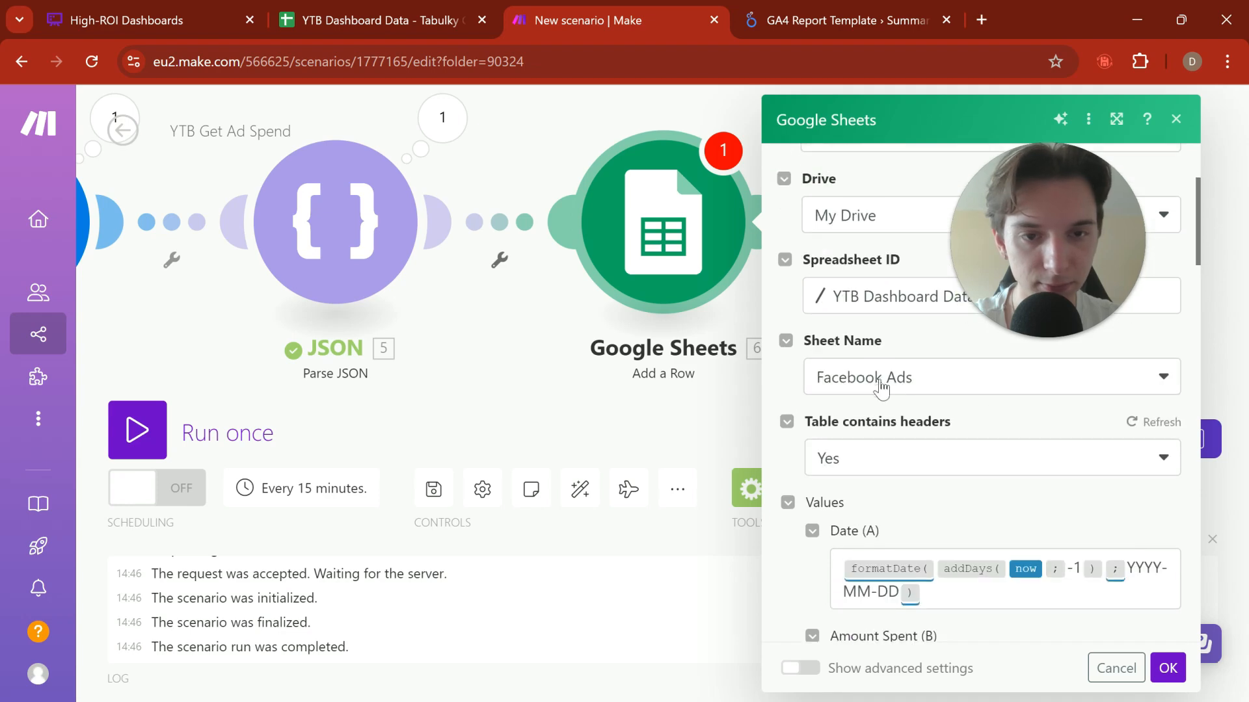
scroll(876, 385, "up", 2)
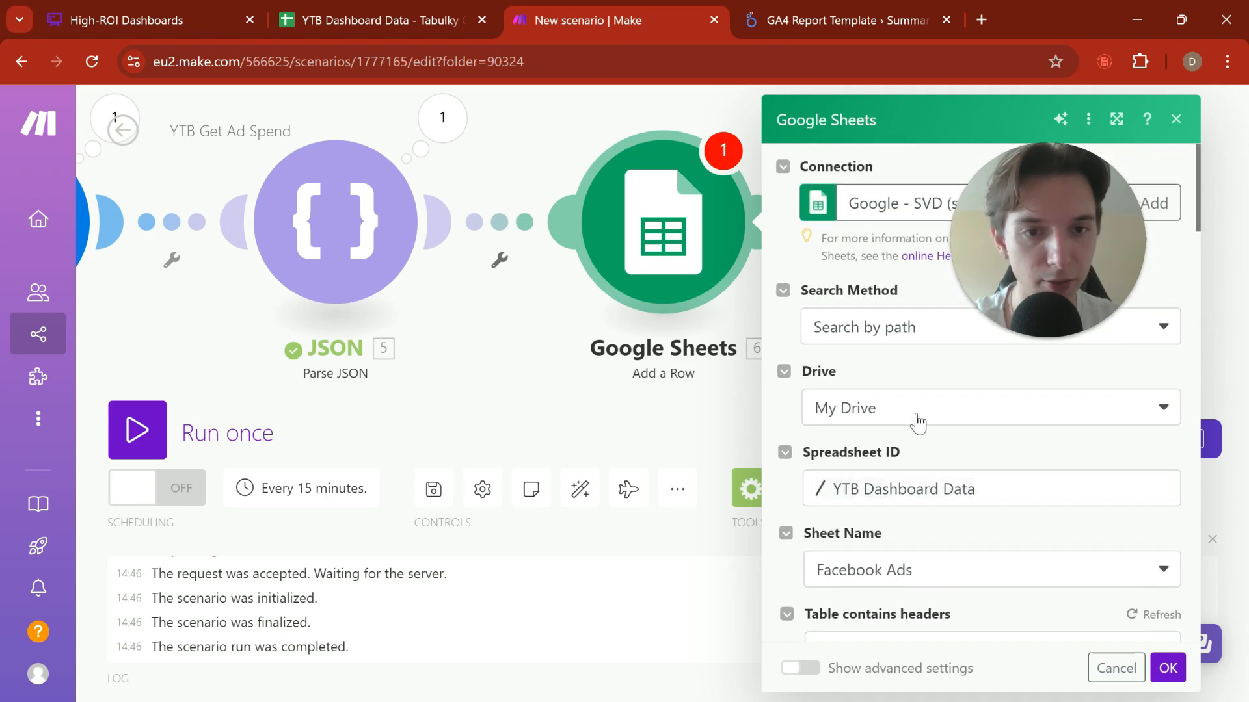
left_click(1168, 668)
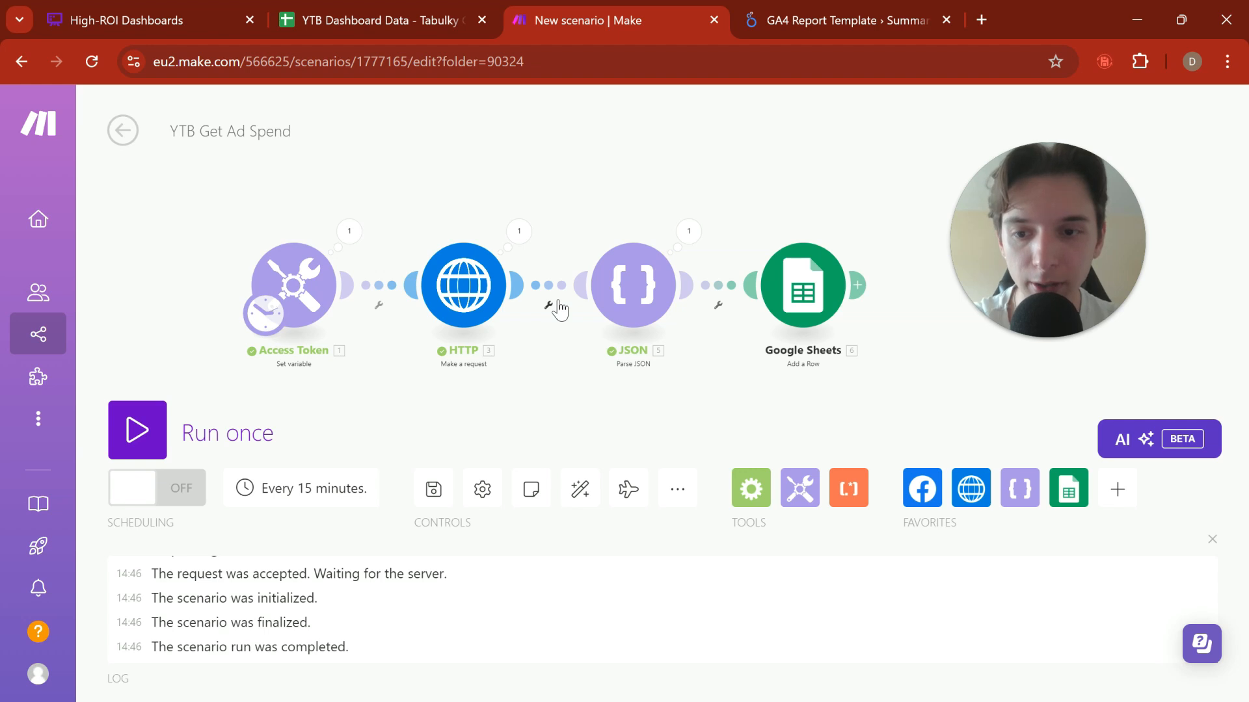
Step: Schedule the scenario to run every day at 02:00
left_click(306, 496)
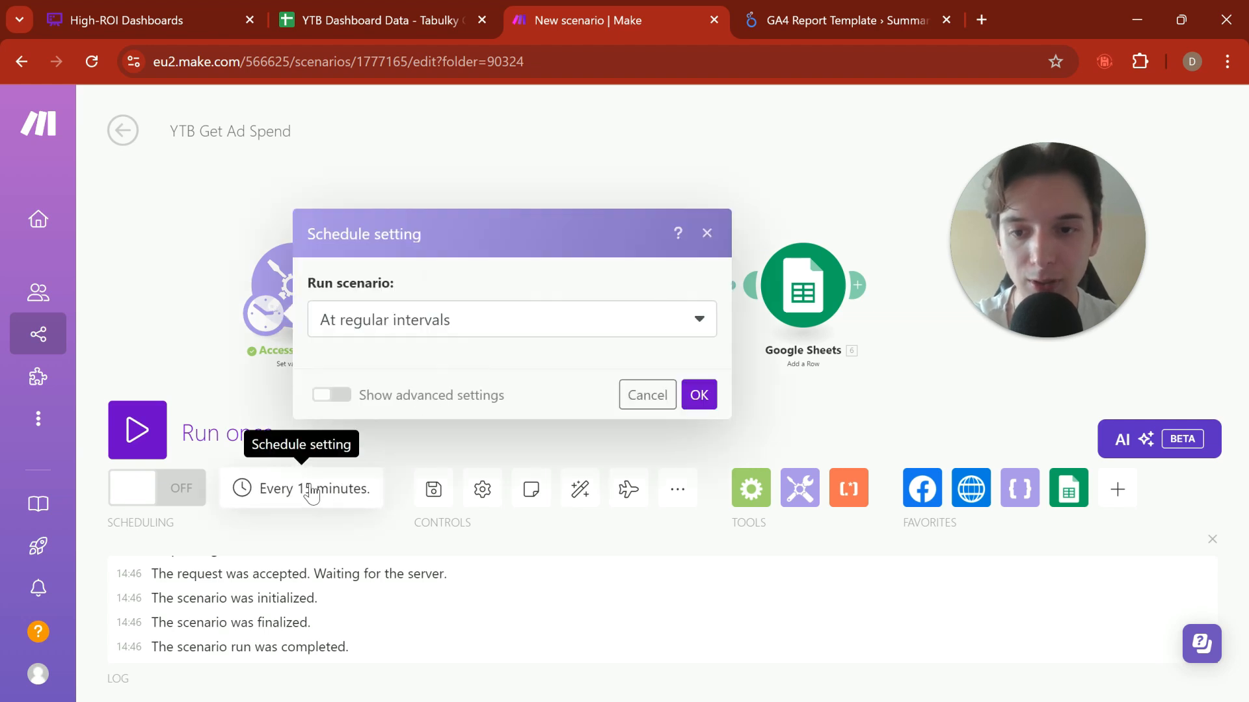
left_click(411, 208)
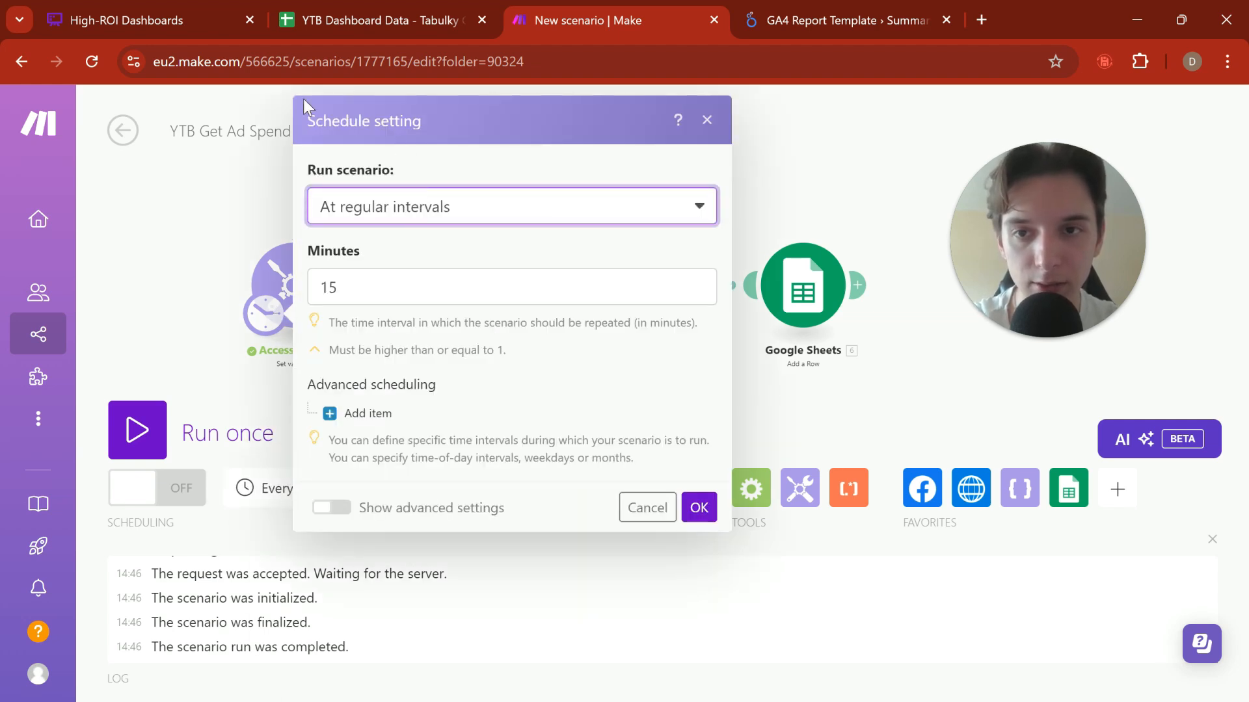
left_click(380, 212)
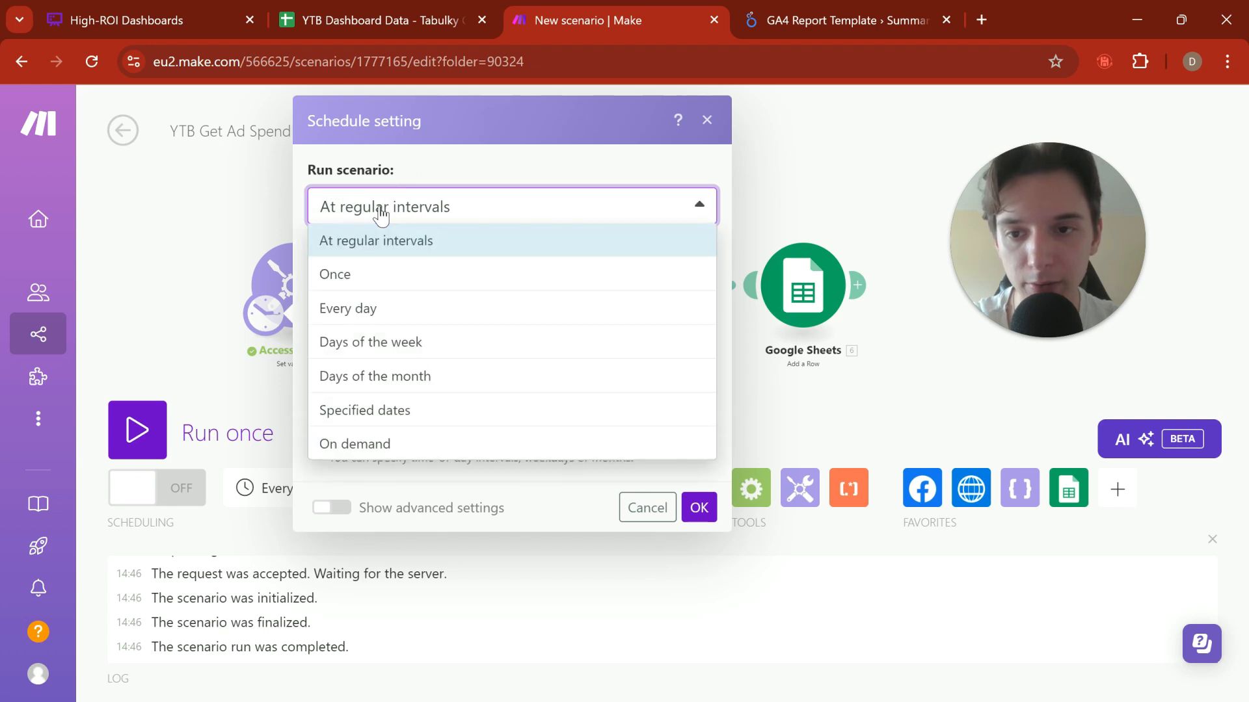
left_click(400, 313)
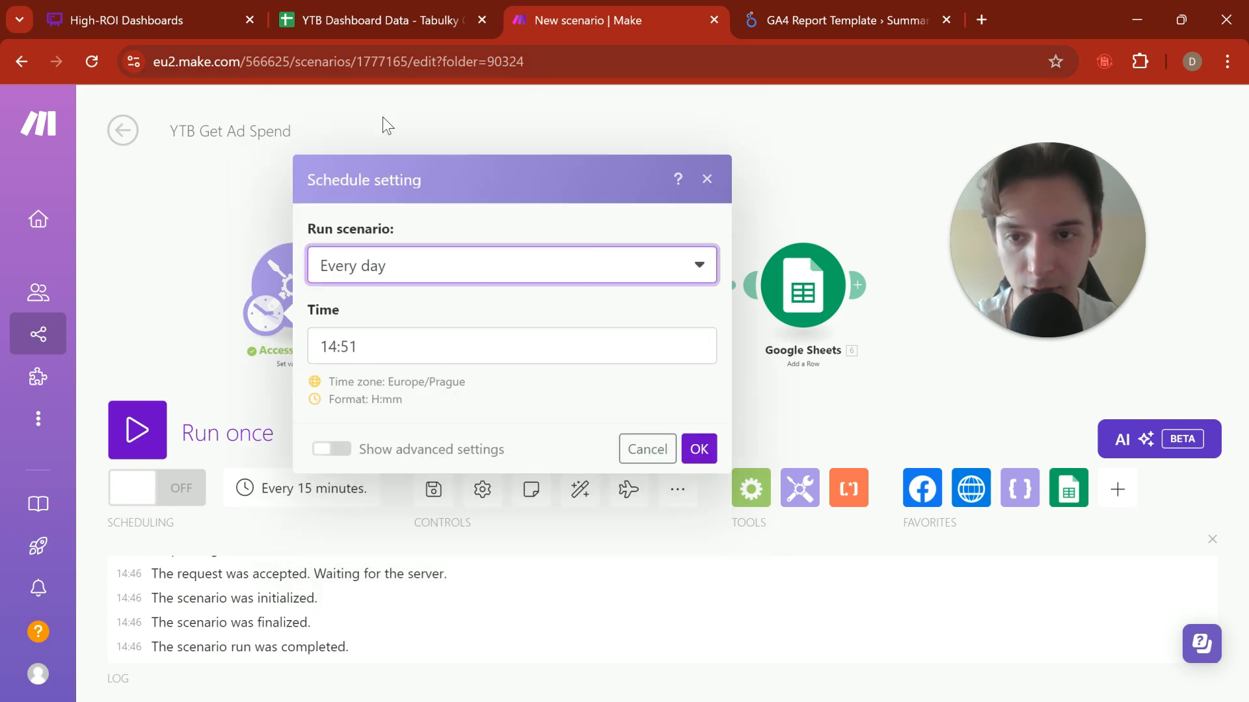
left_click(395, 351)
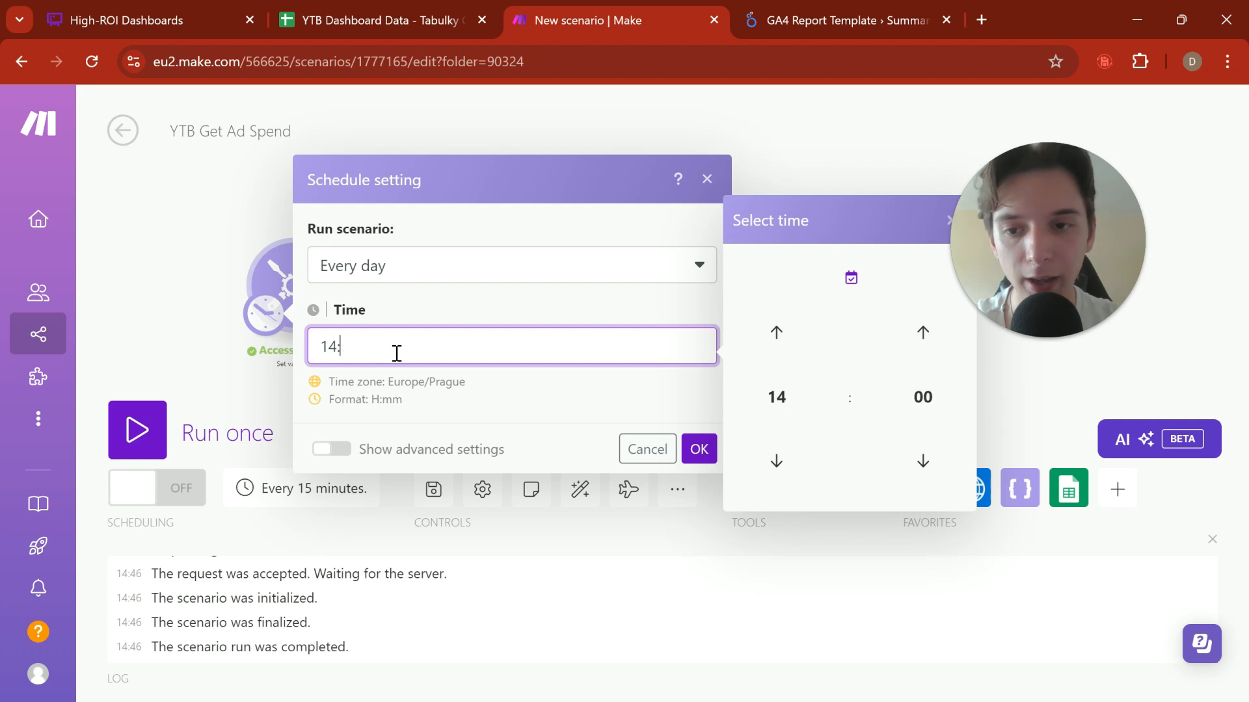
type("02:00")
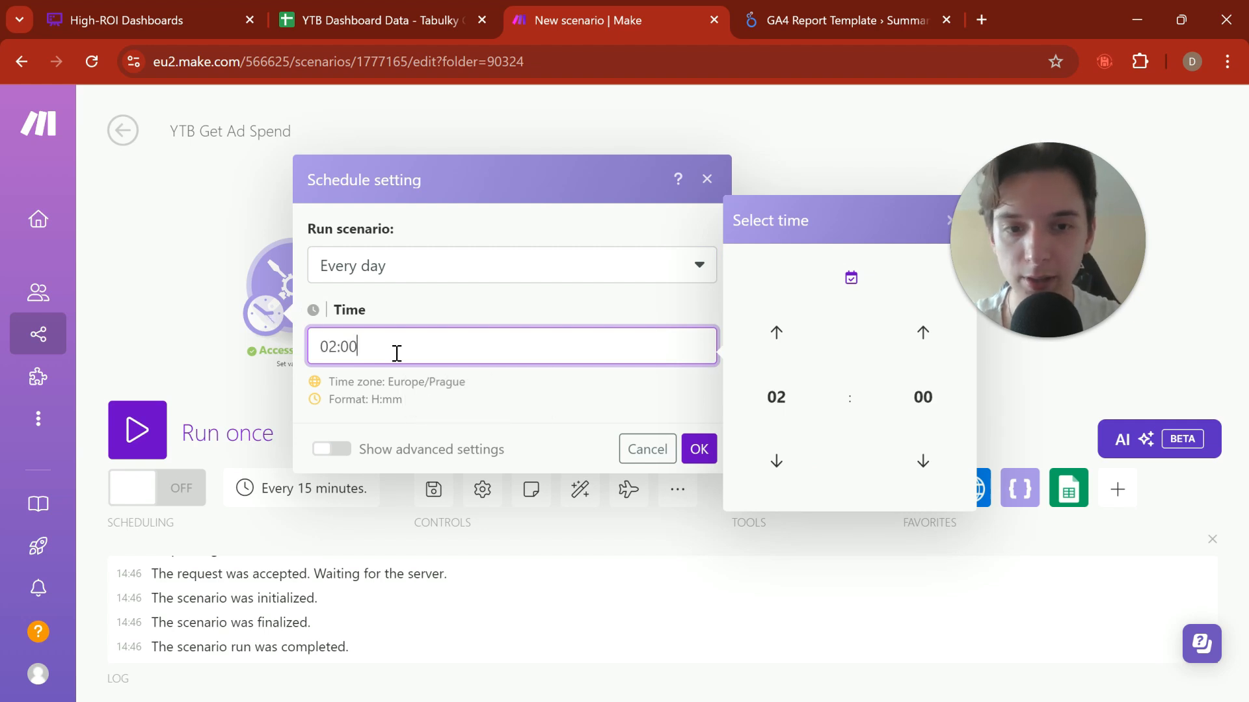
left_click(523, 375)
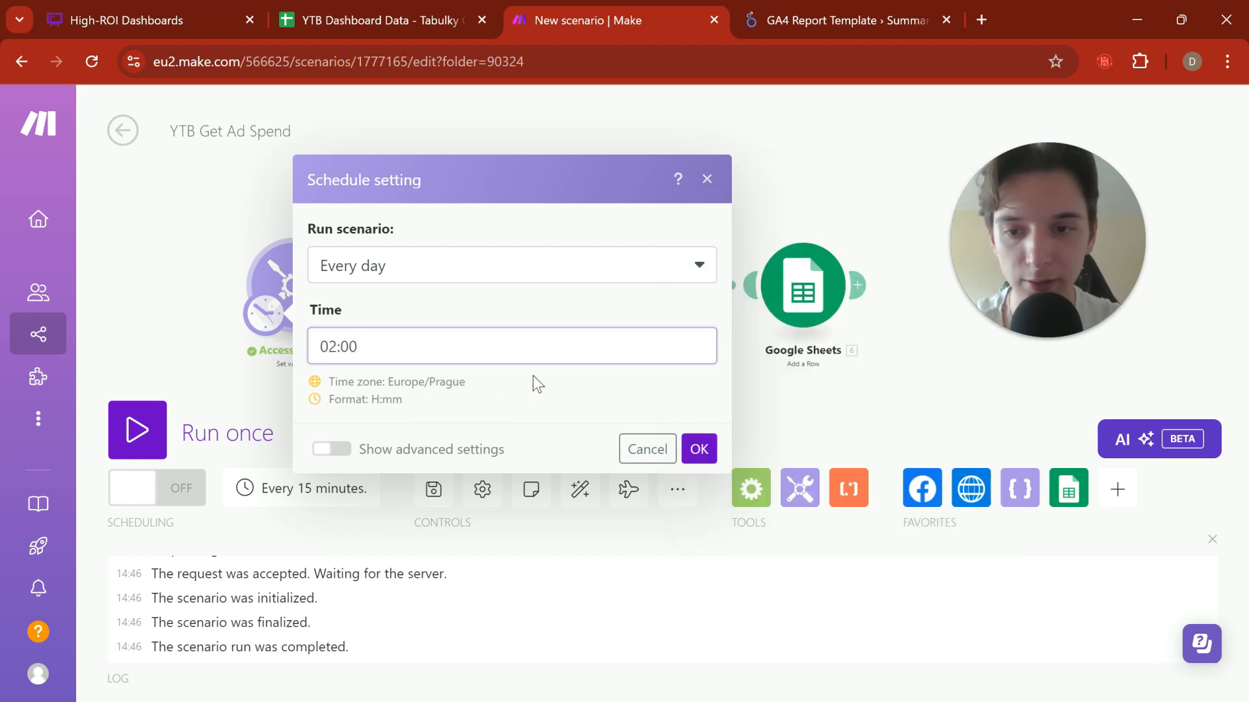
left_click(710, 448)
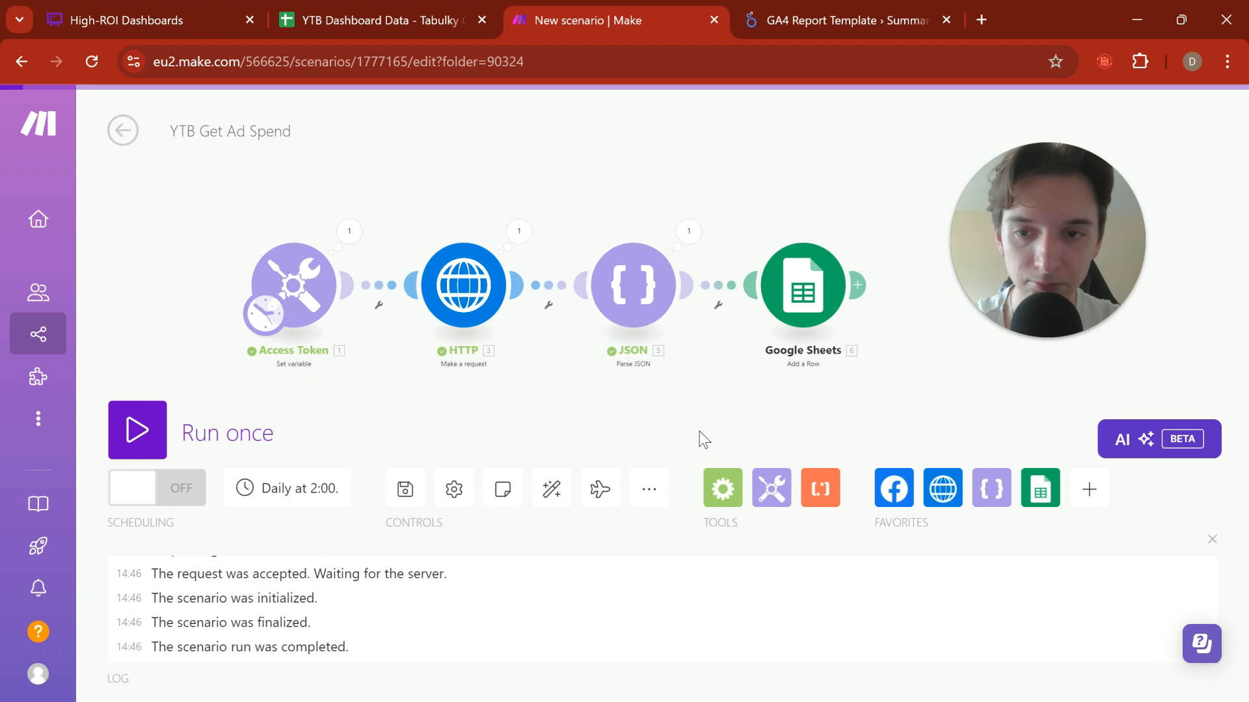
Step: Save the YTB Get Ad Spend scenario and run it once
left_click(403, 504)
left_click(247, 423)
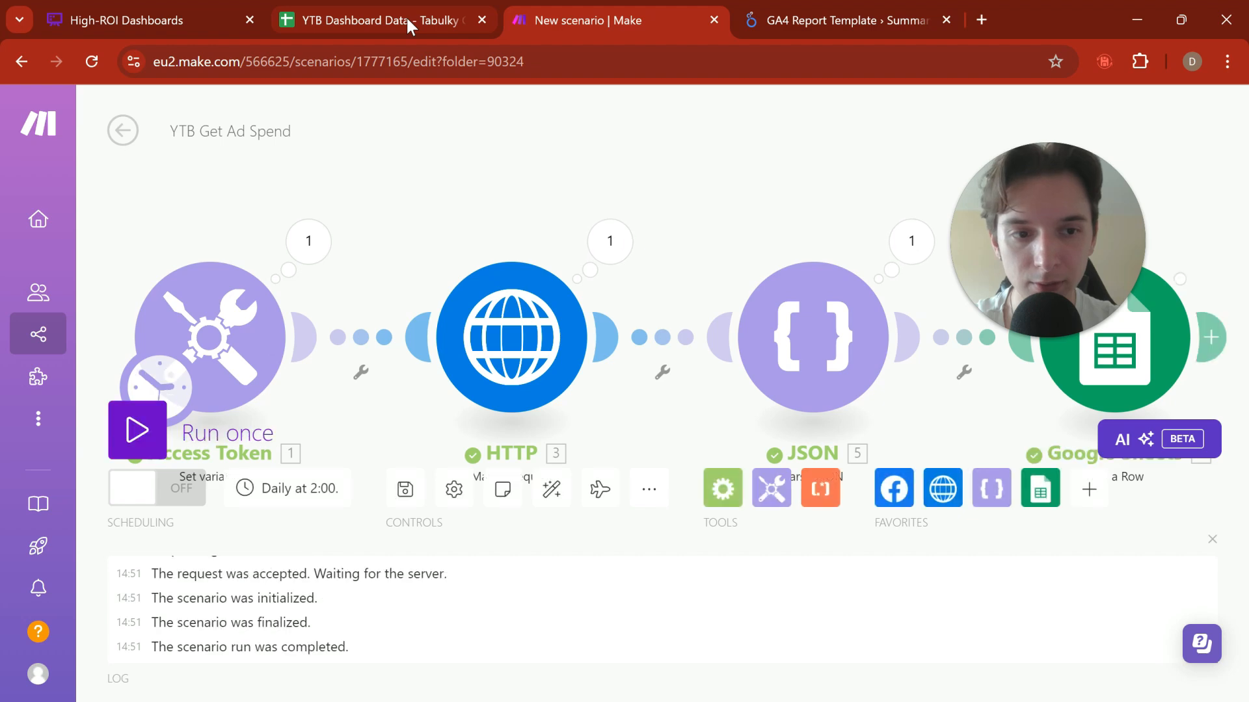
left_click_drag(544, 134, 497, 130)
Step: Switch to the YTB Dashboard Data spreadsheet and check the date, spend, impressions and clicks in the last Facebook Ads row
left_click(395, 24)
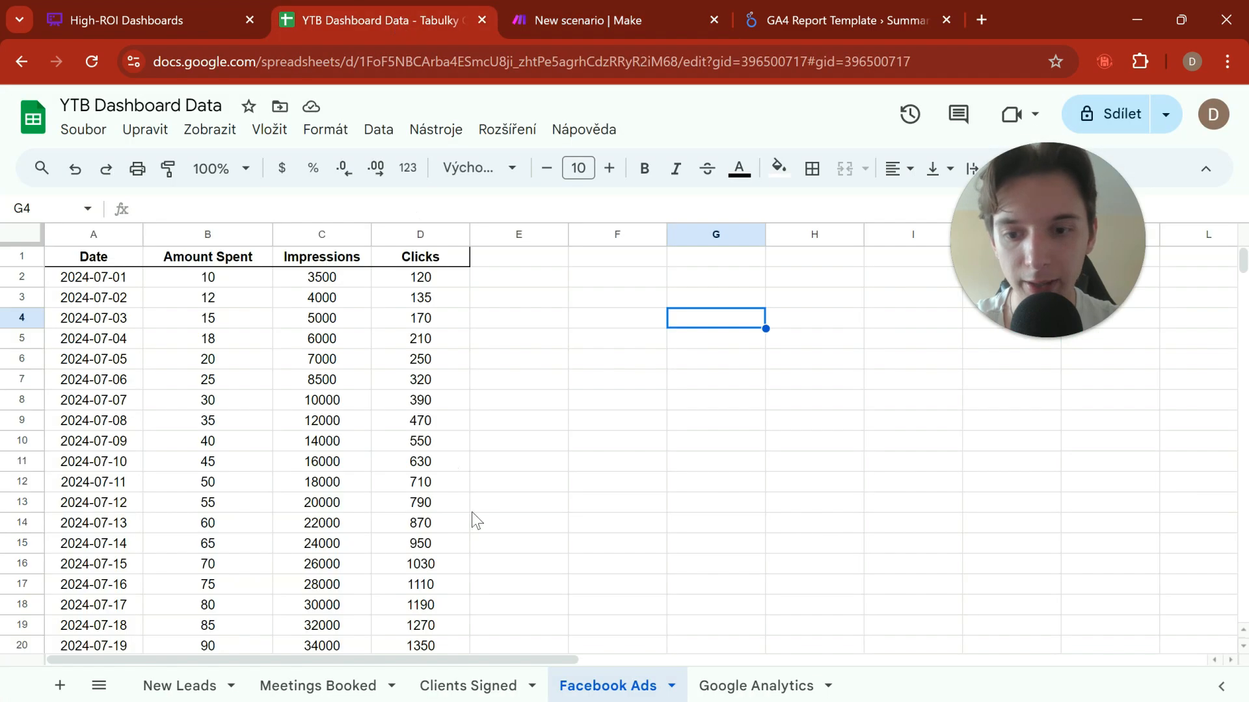
scroll(534, 481, "down", 10)
scroll(533, 478, "down", 5)
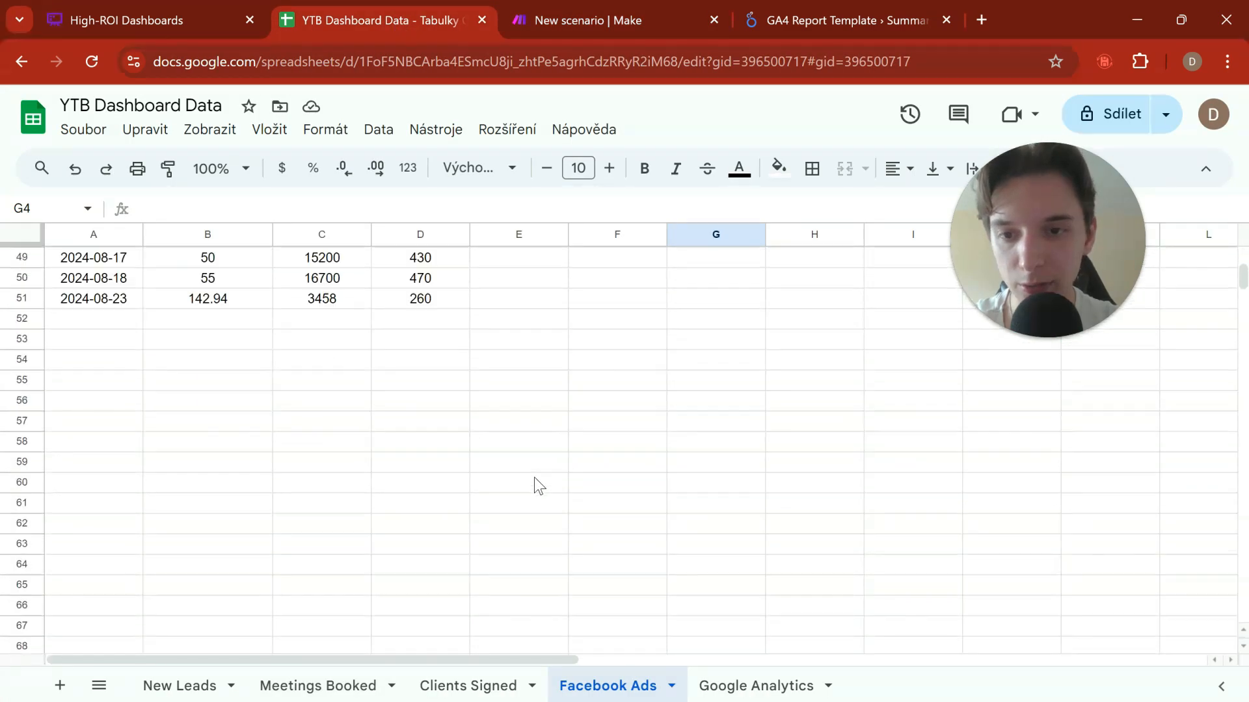
scroll(533, 477, "up", 3)
left_click(135, 464)
left_click_drag(168, 467, 393, 474)
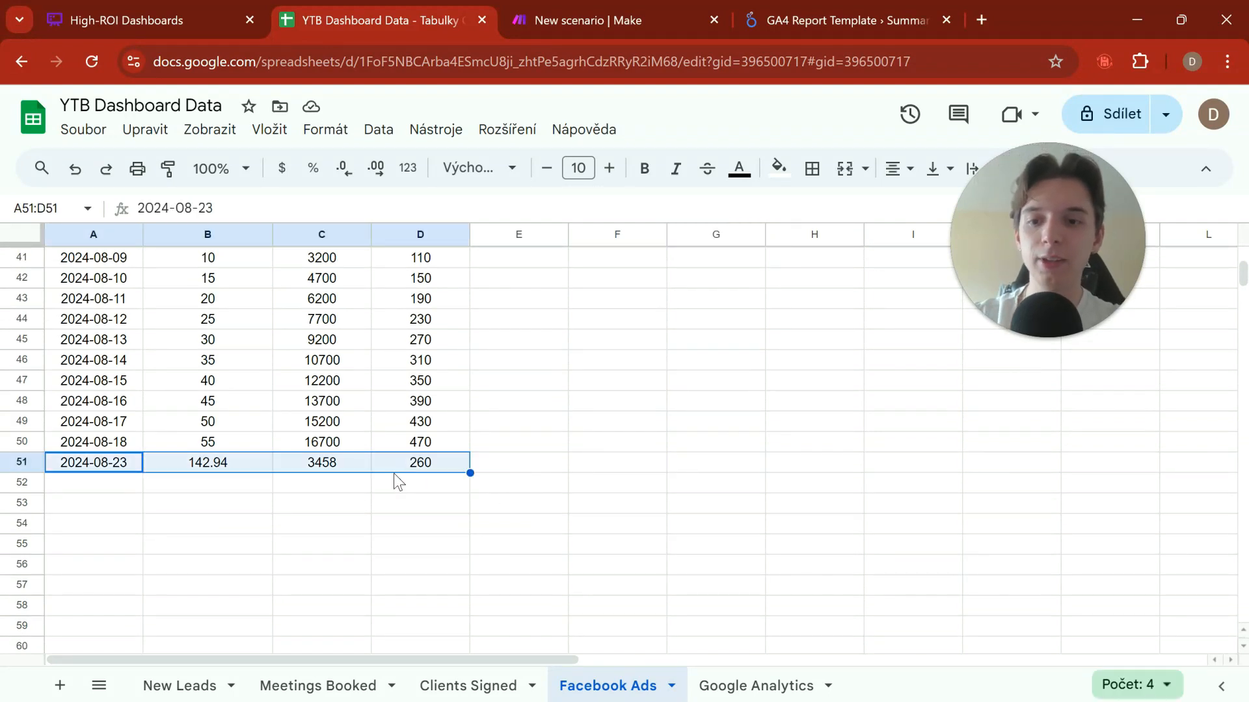
left_click(365, 506)
left_click(122, 471)
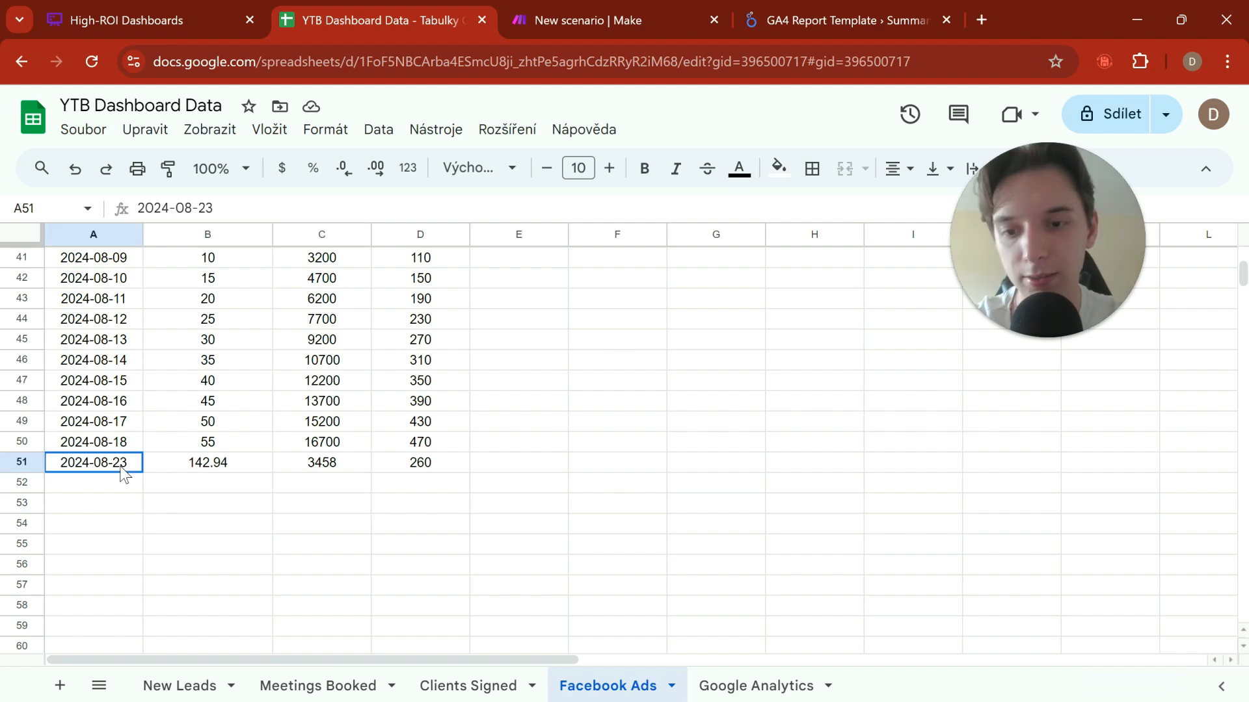
left_click_drag(125, 475, 411, 477)
left_click(218, 473)
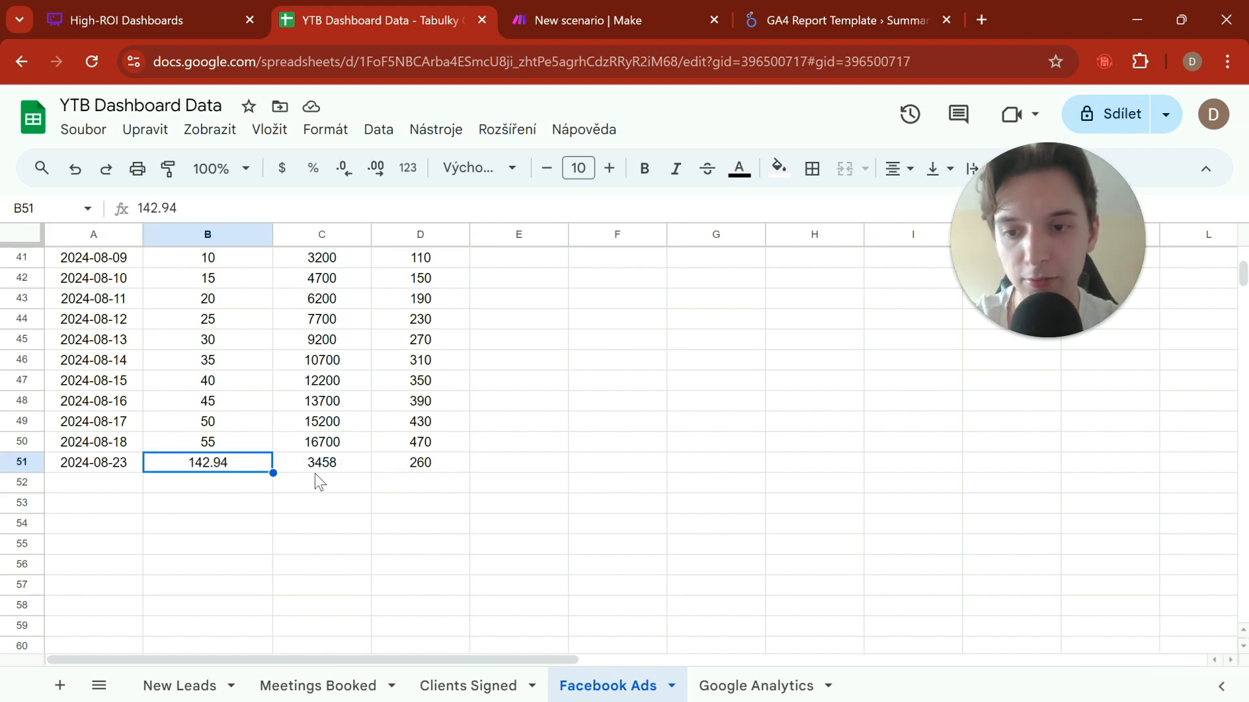
left_click(314, 474)
left_click(447, 471)
scroll(527, 518, "up", 13)
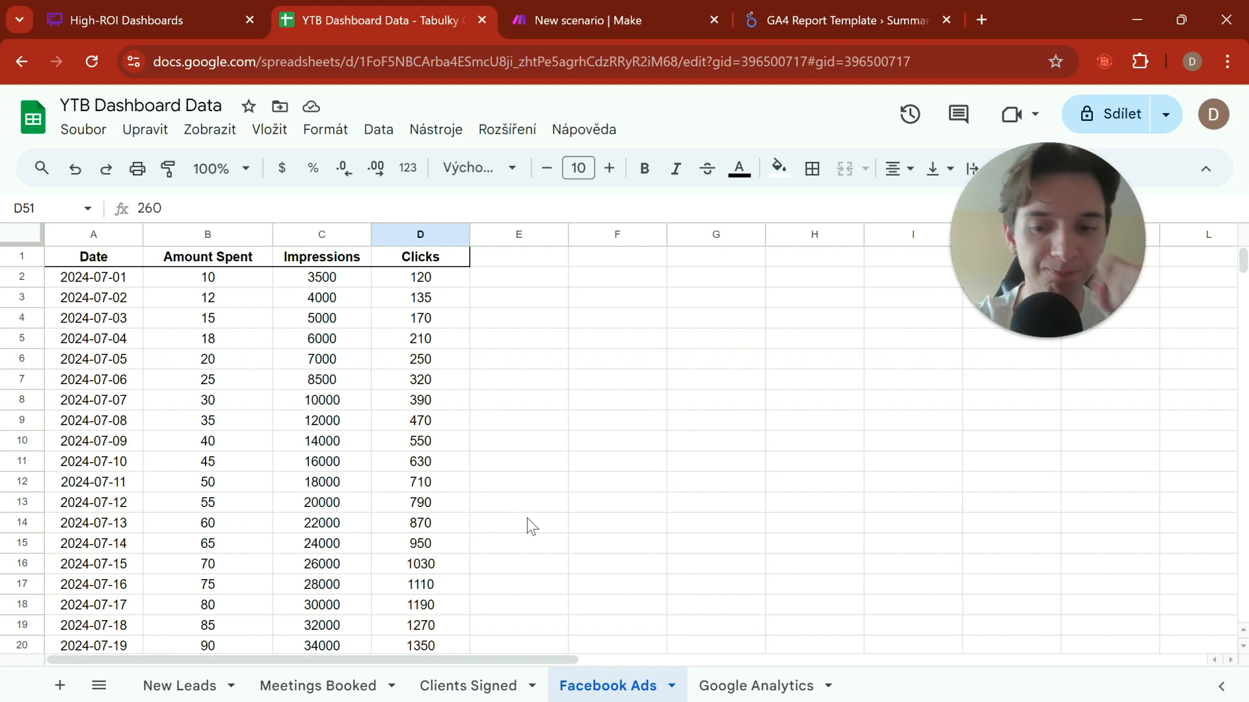
Step: Review the Google Analytics sheet's session and search data, then check the data sources in the High-ROI Dashboards flowchart in Whimsical
left_click(755, 686)
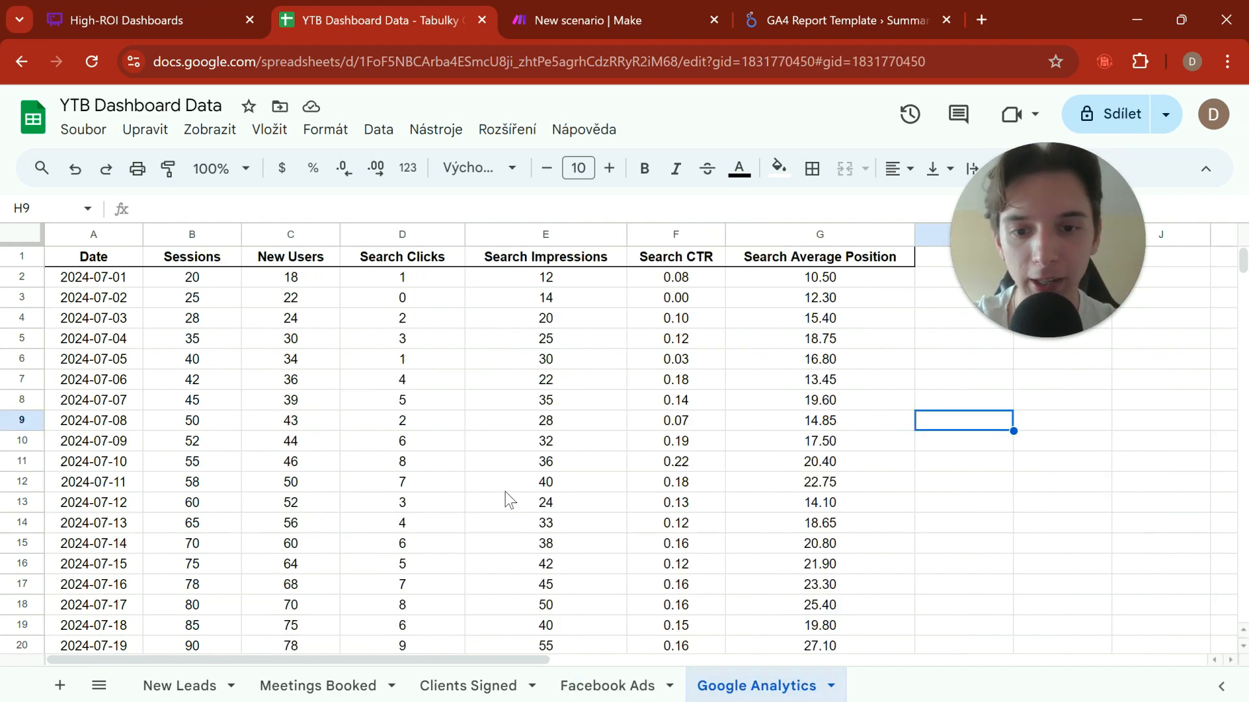
scroll(505, 493, "down", 15)
scroll(505, 493, "up", 4)
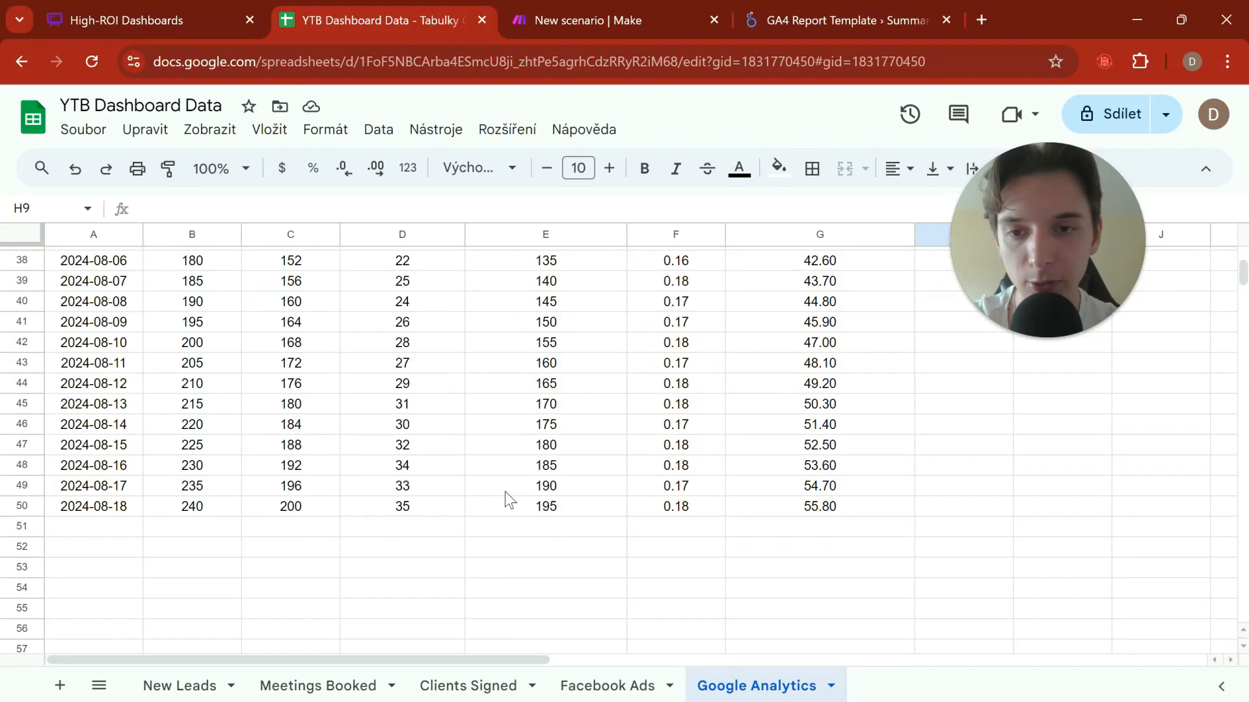
left_click_drag(240, 465, 613, 466)
left_click(589, 567)
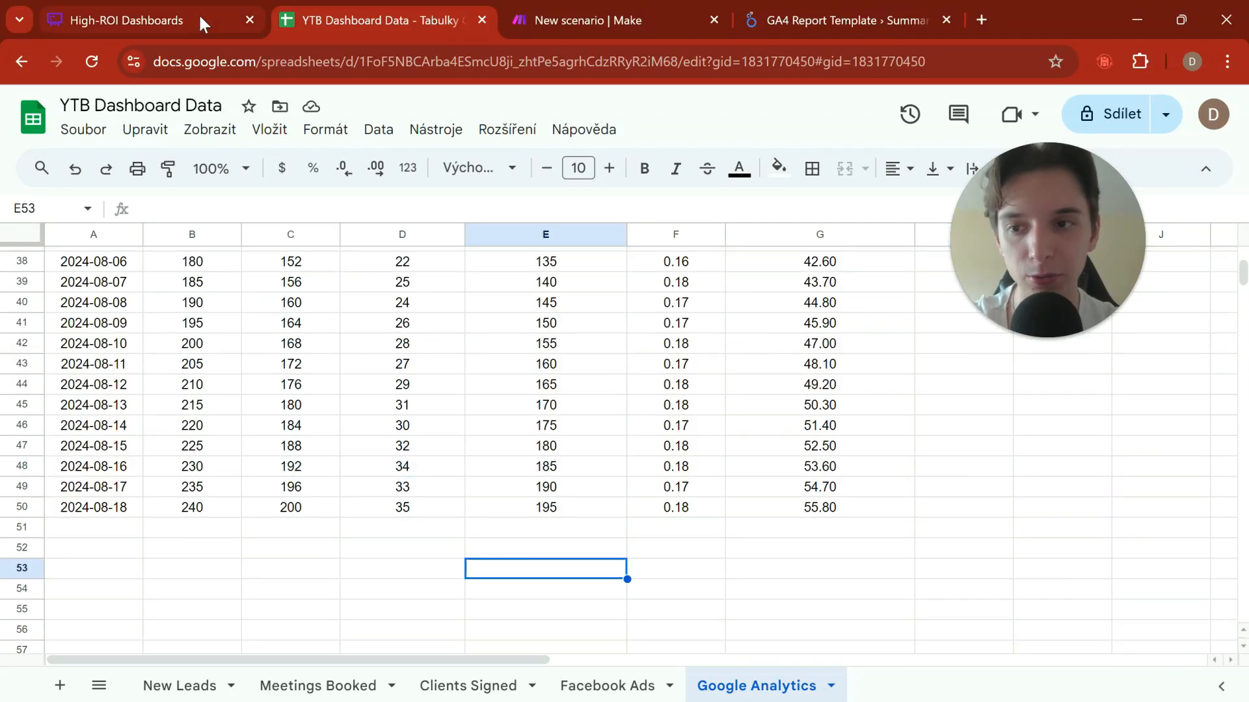
left_click(128, 19)
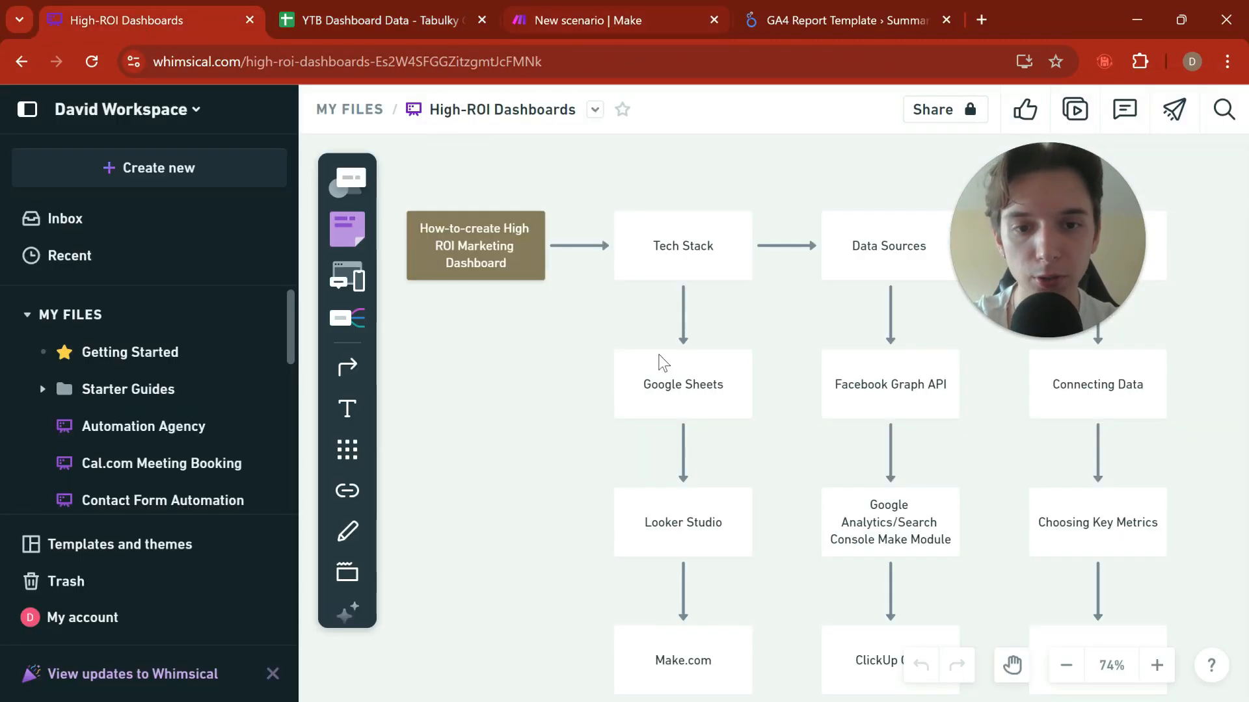
left_click(730, 371)
left_click(809, 494)
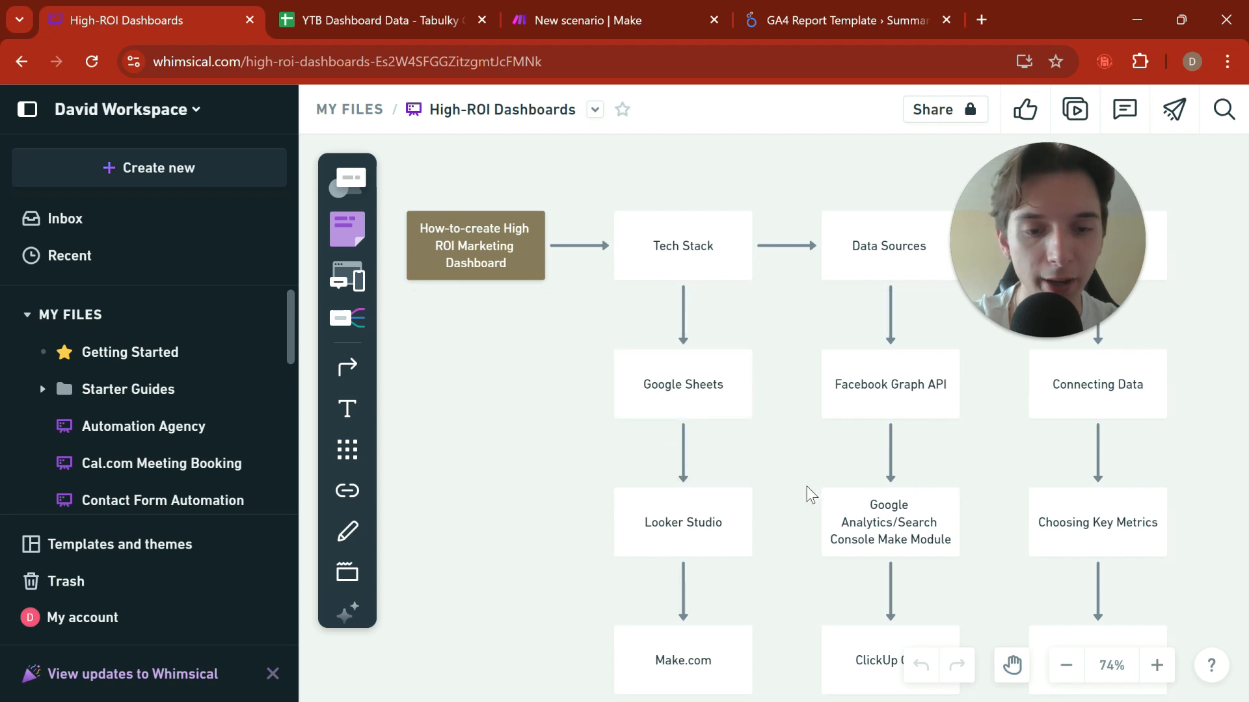
Step: Switch back to Make and save the YTB Get Ad Spend scenario again
left_click(576, 19)
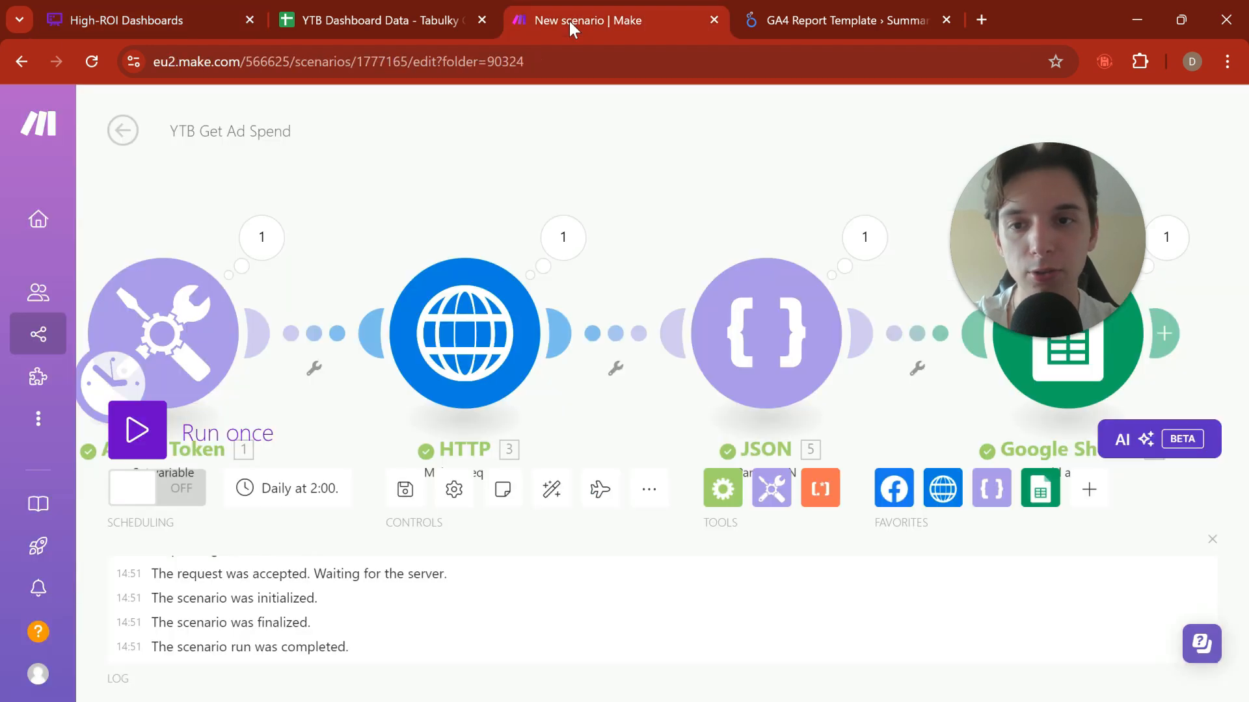
left_click(405, 489)
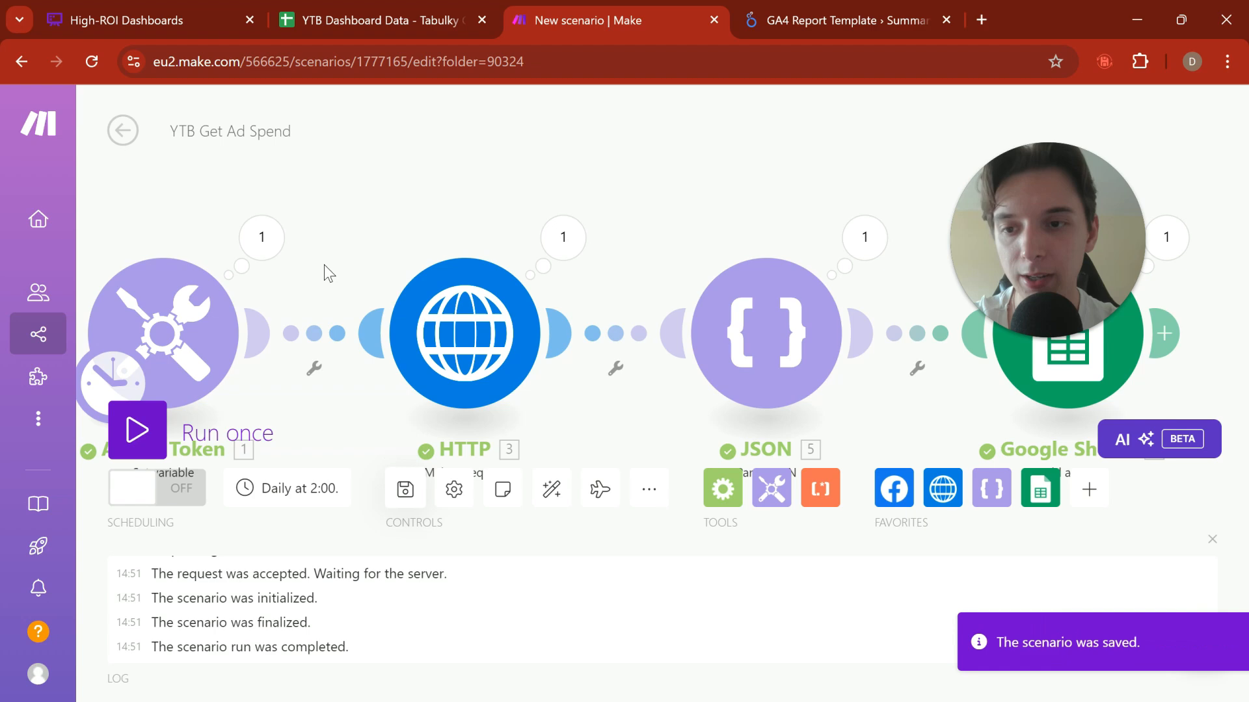
Step: Leave the YTB Get Ad Spend scenario and create a new scenario in the YTB: Example Builds folder
left_click(117, 133)
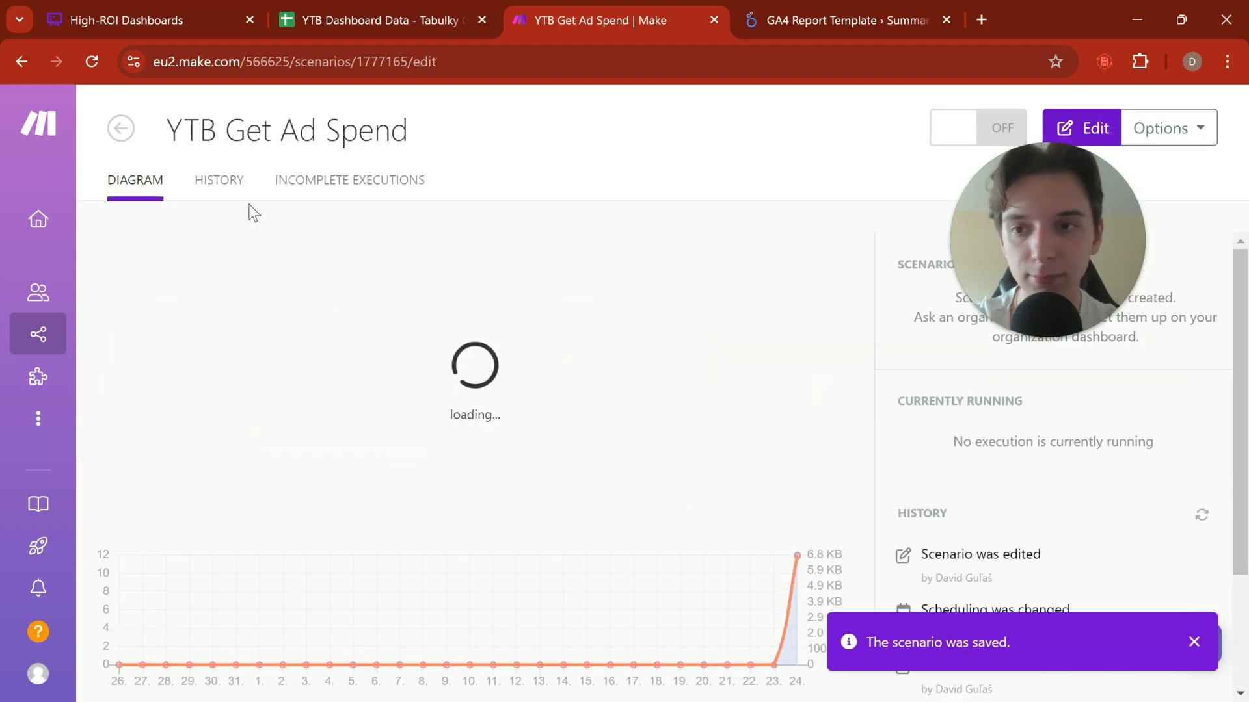
left_click(118, 129)
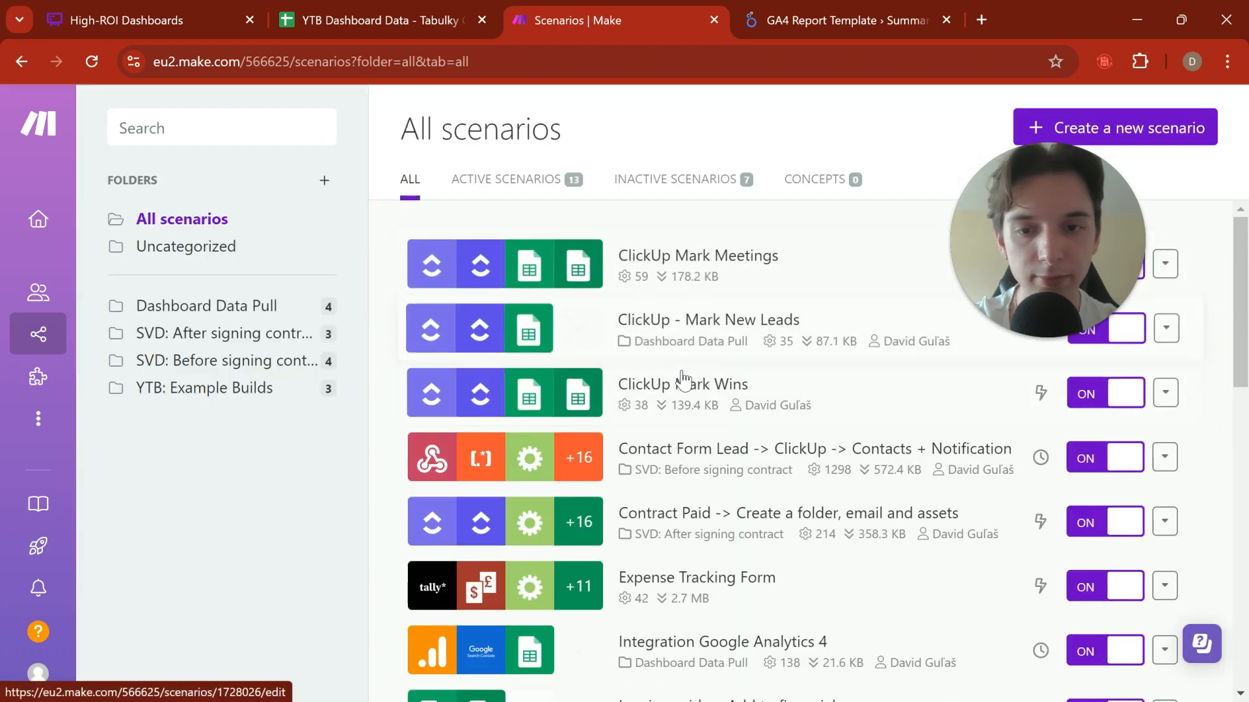
left_click(199, 387)
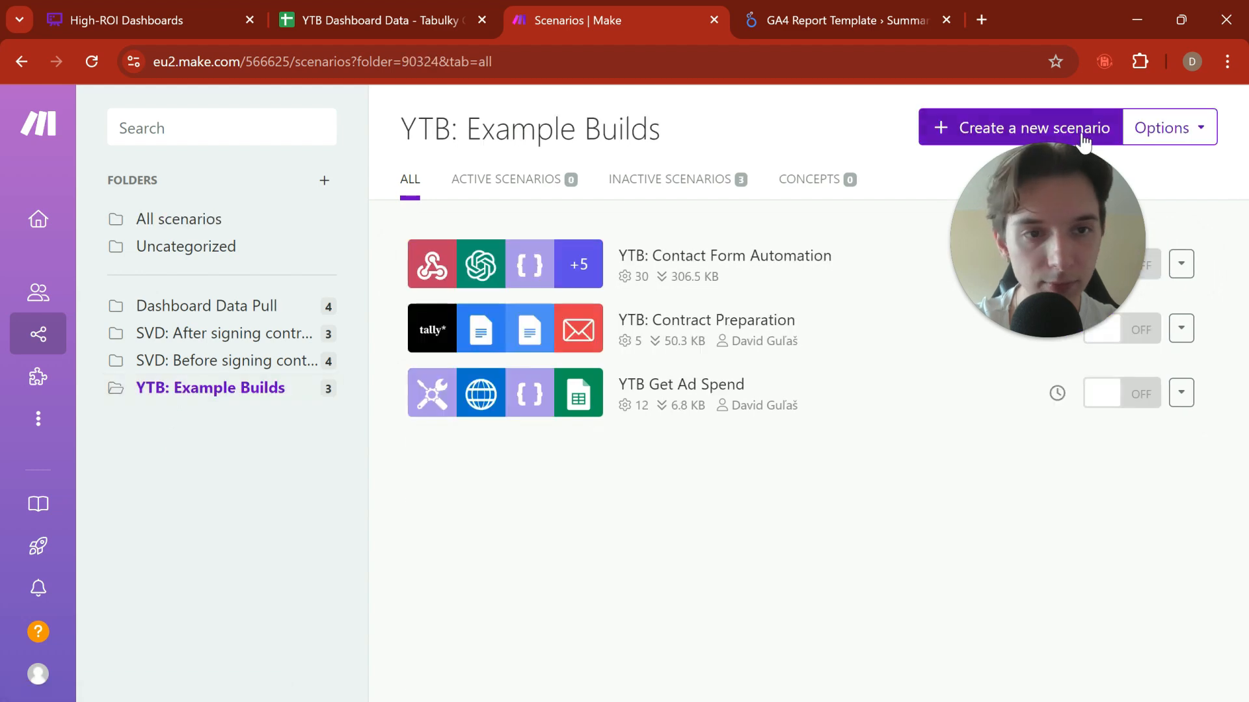
left_click(1056, 134)
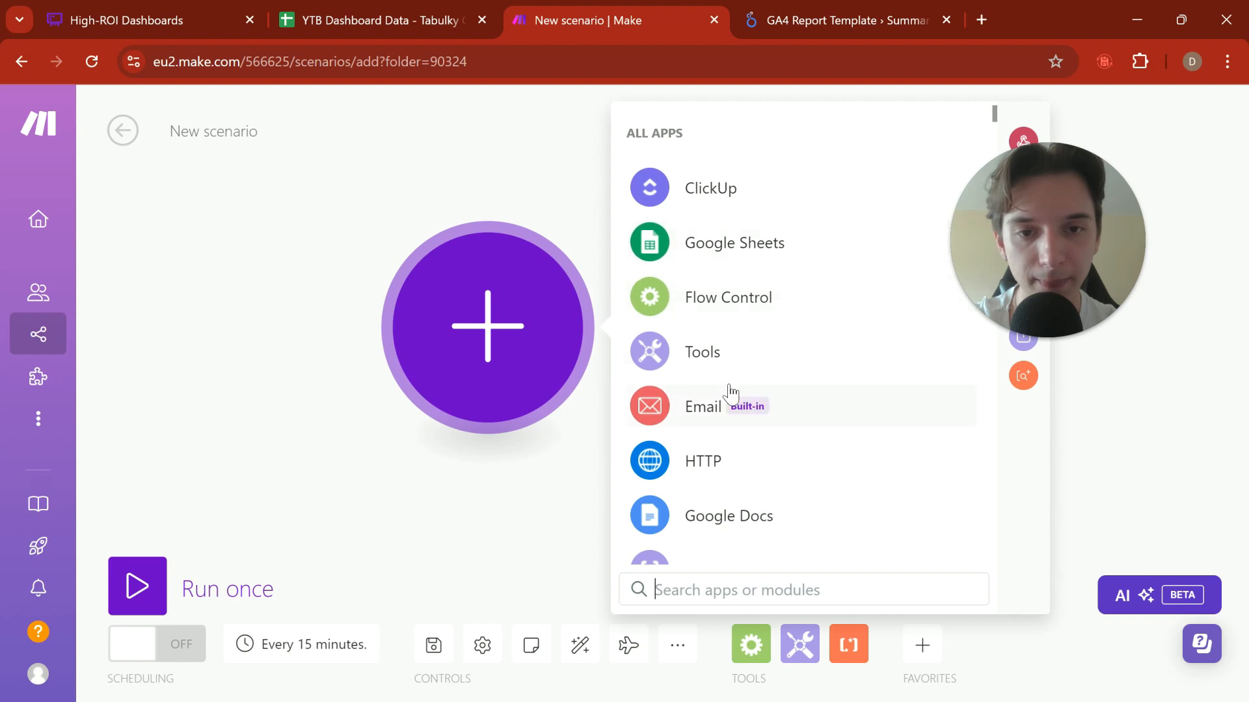
Step: Find Google Analytics 4 by searching for "ga4" and add its Generate a Report module as the scenario's first module
scroll(730, 396, "down", 2)
scroll(730, 394, "up", 2)
left_click_drag(453, 494, 345, 490)
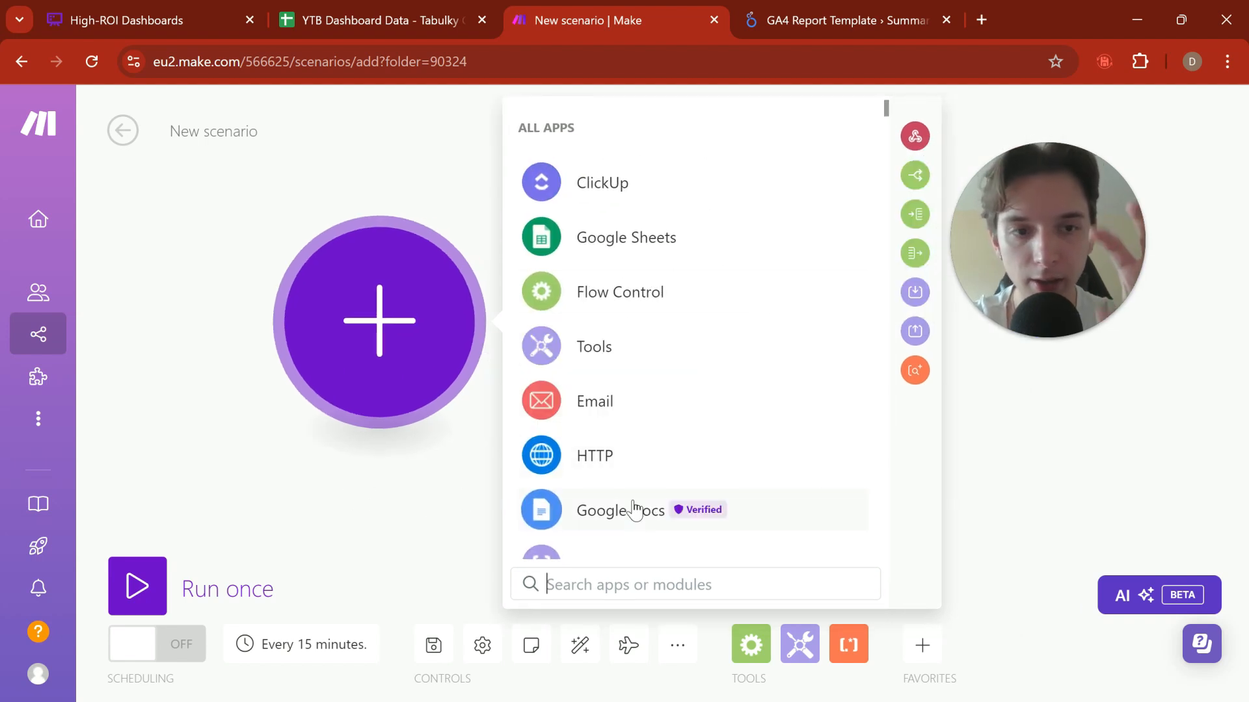
type("ga")
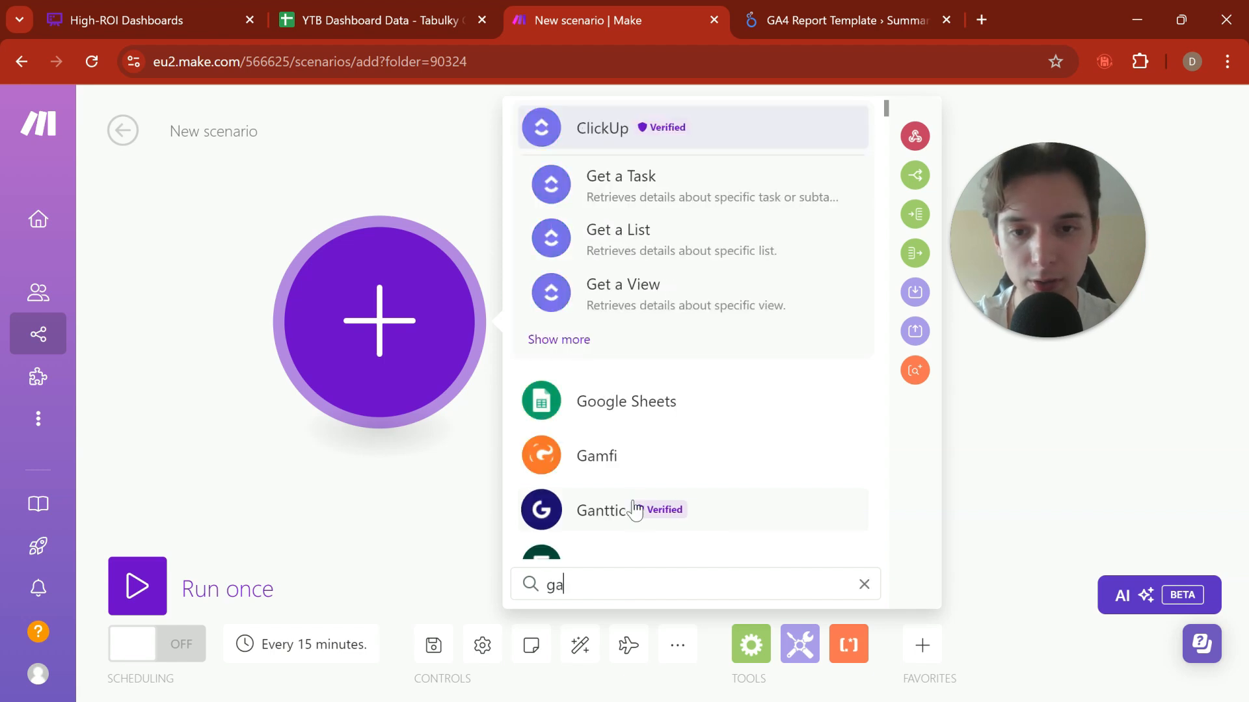
type("4")
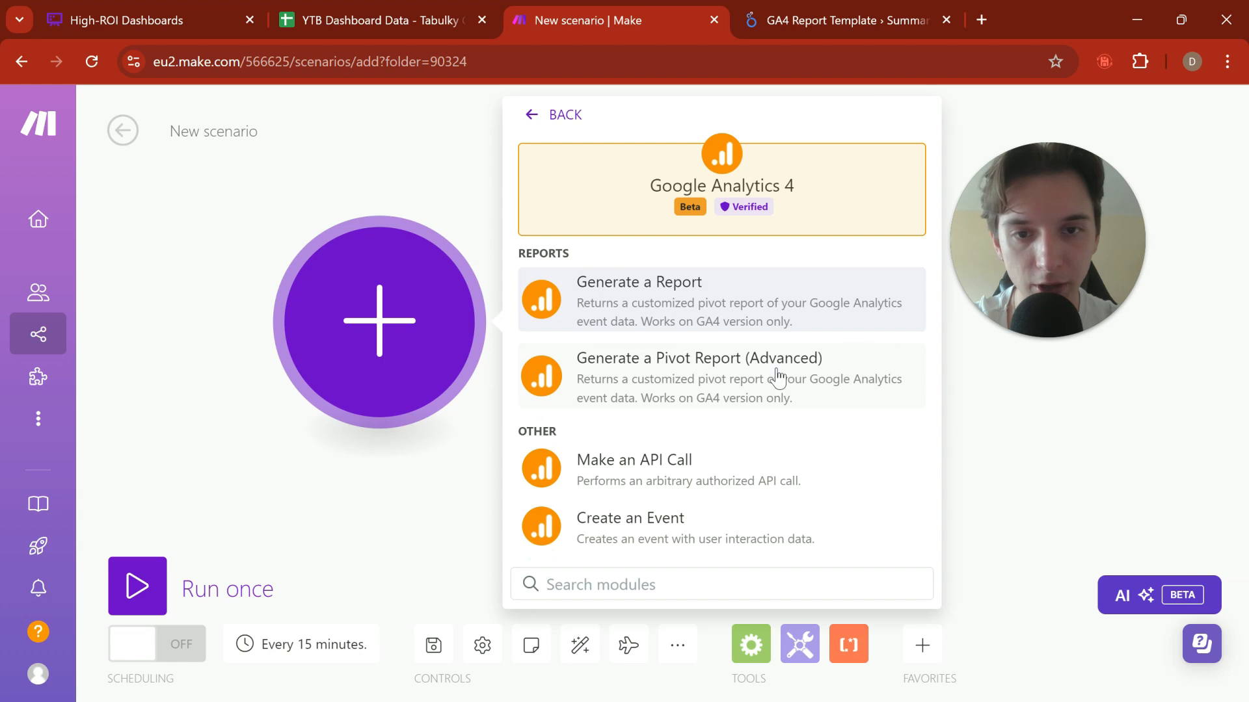
mouse_move(690, 208)
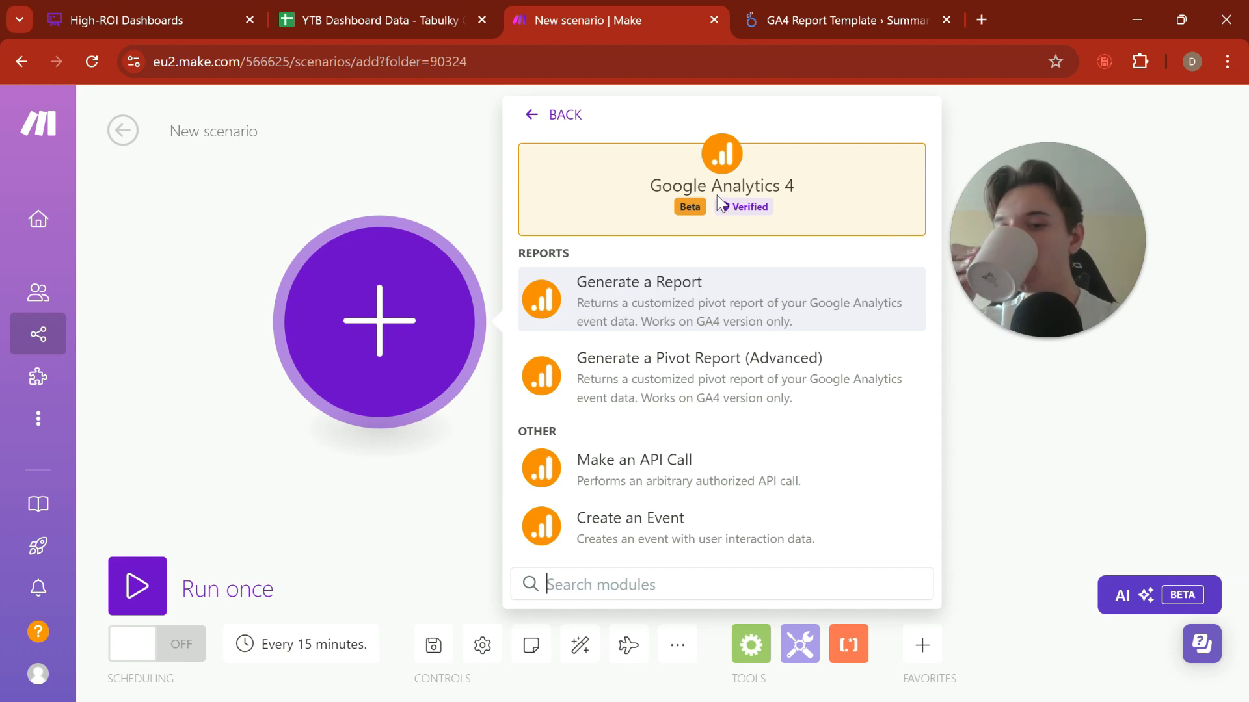
left_click(692, 304)
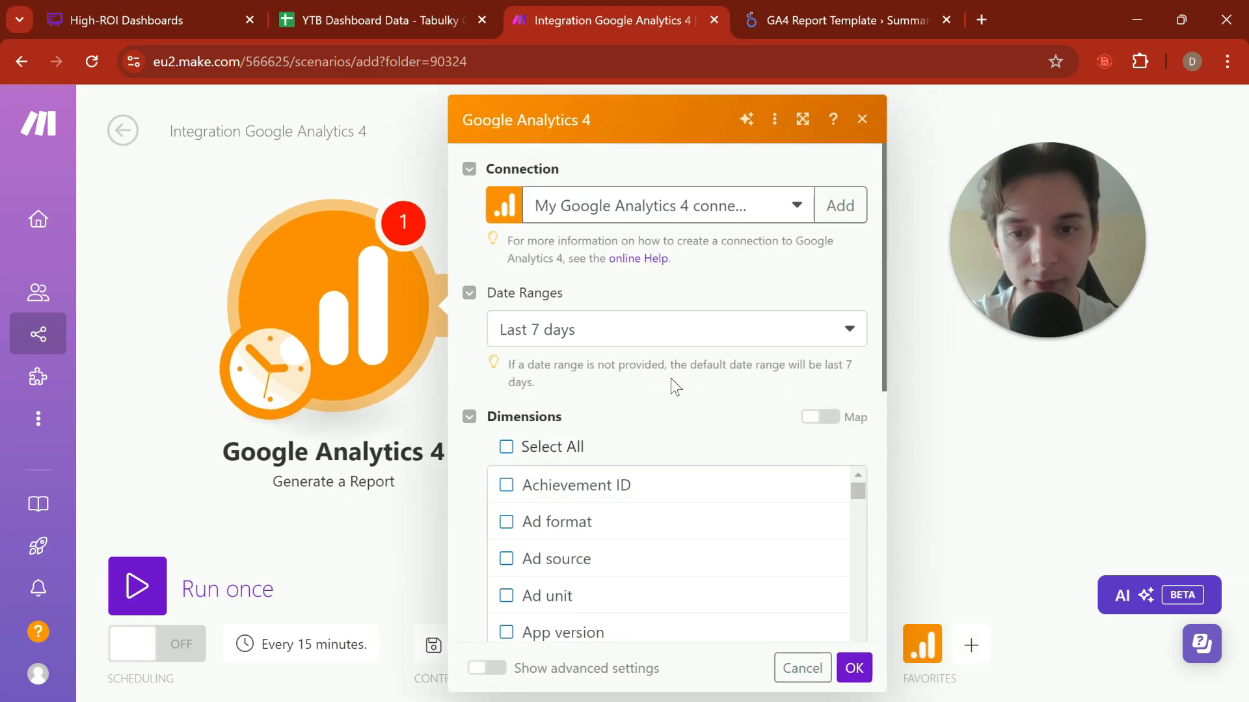
Step: Look over the report module's connection, date range, dimensions and metrics settings
scroll(674, 351, "down", 8)
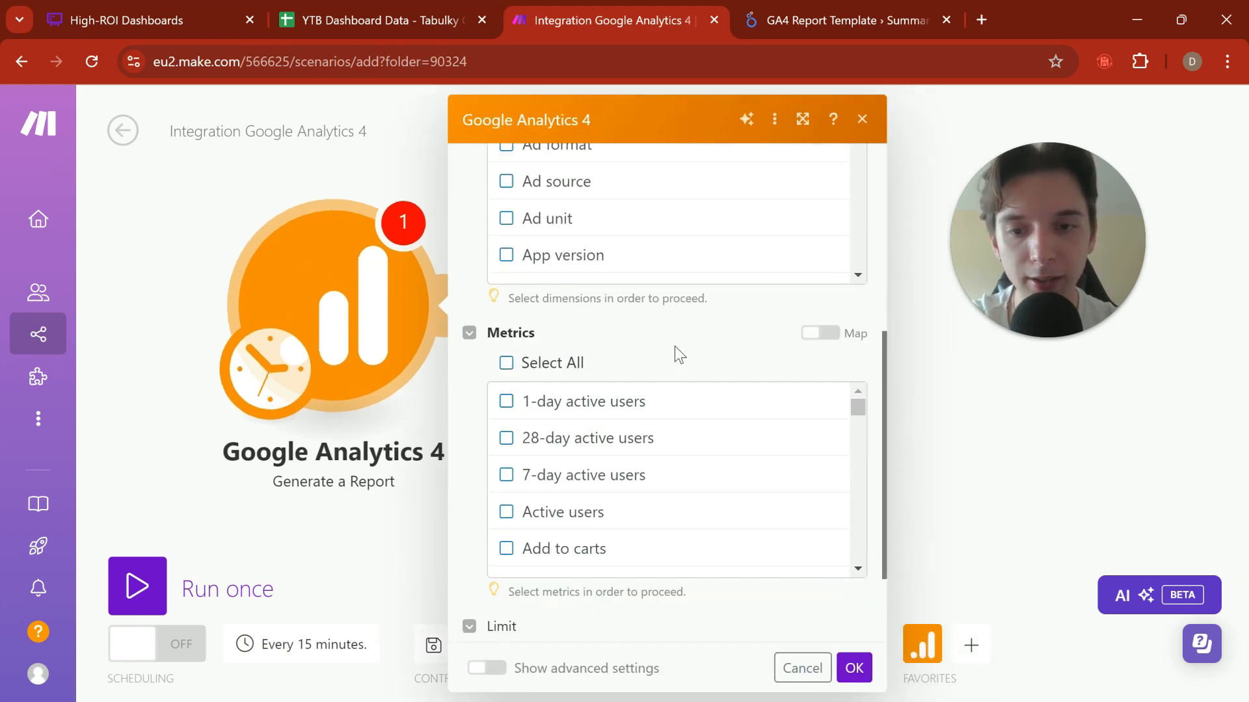
scroll(674, 351, "up", 5)
scroll(677, 357, "up", 1)
scroll(616, 398, "down", 2)
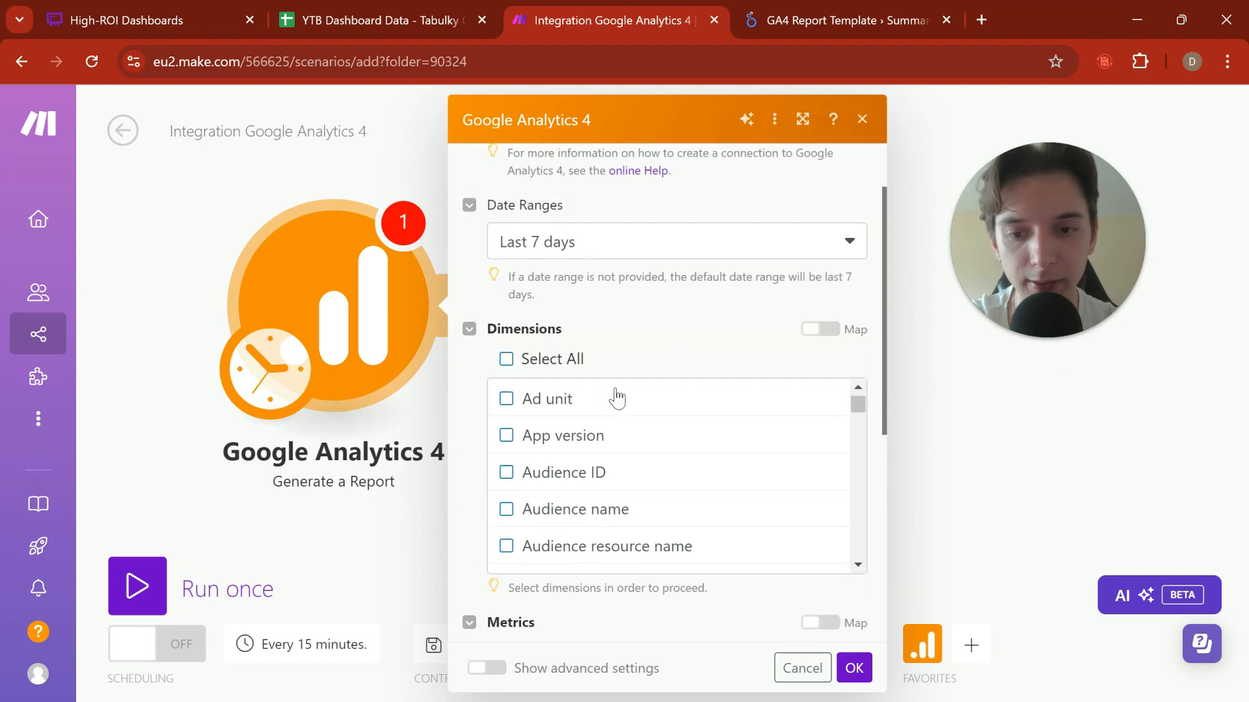
scroll(616, 278, "down", 2)
scroll(612, 292, "up", 2)
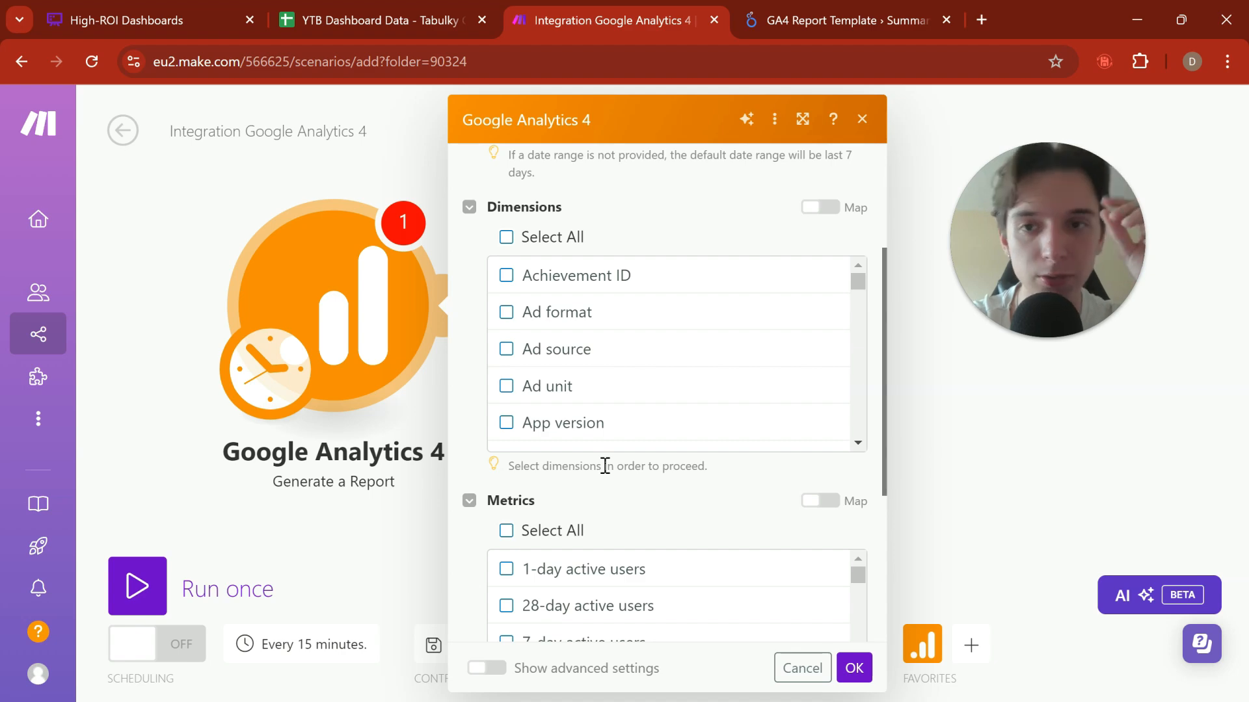
Step: Switch to the YTB Dashboard Data spreadsheet and check the Sessions and New Users columns in the Google Analytics sheet
left_click(393, 21)
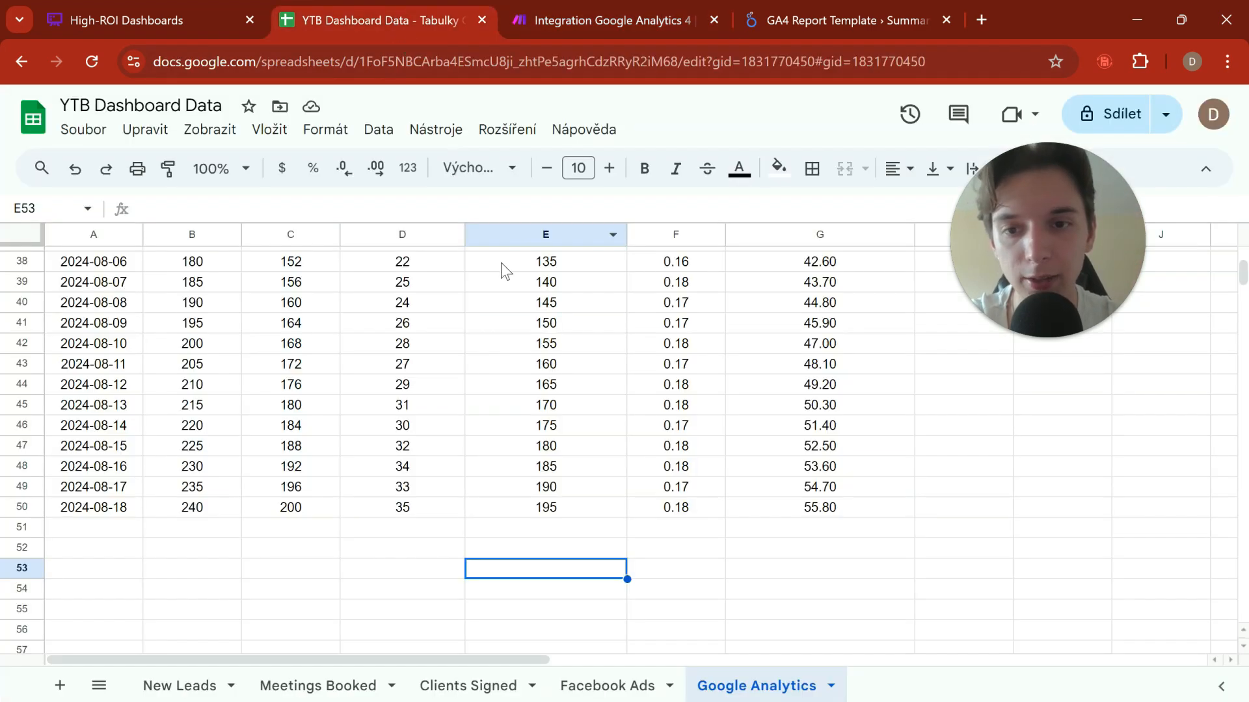
scroll(502, 267, "up", 15)
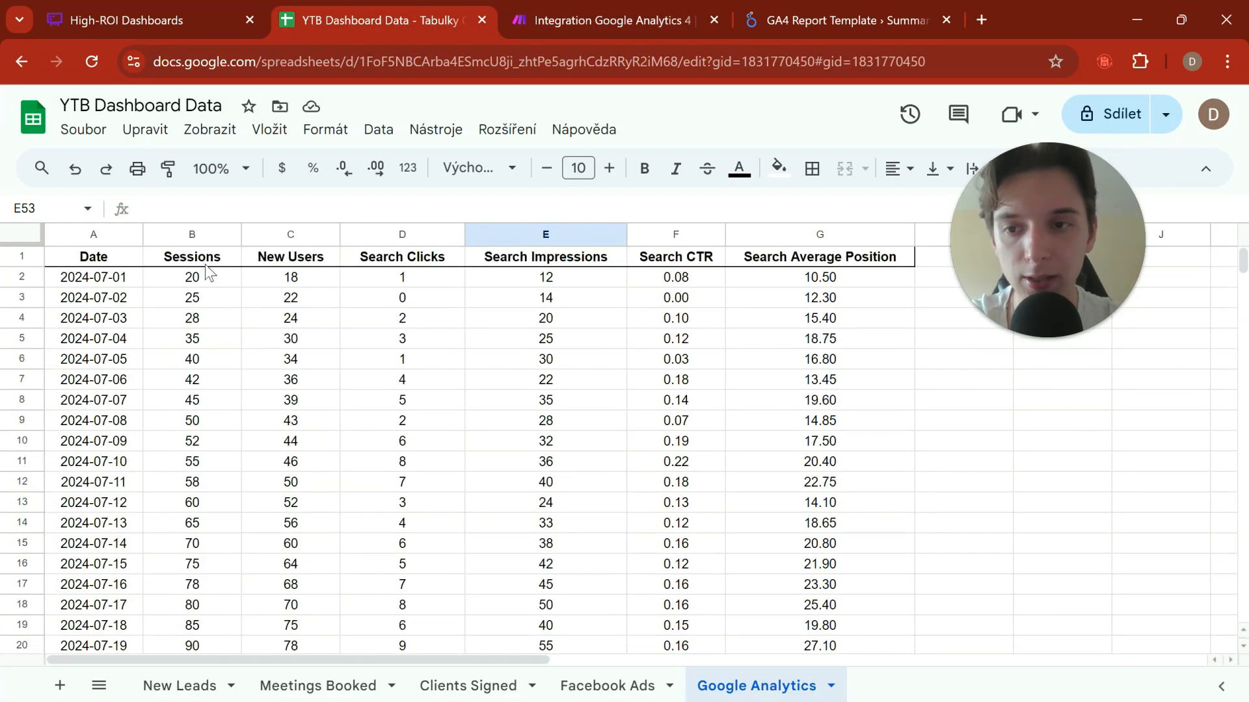
left_click(205, 263)
left_click(281, 263)
Step: Switch back to Make and examine the Google Analytics 4 report's date range setting and its available dimensions and metrics
left_click(615, 20)
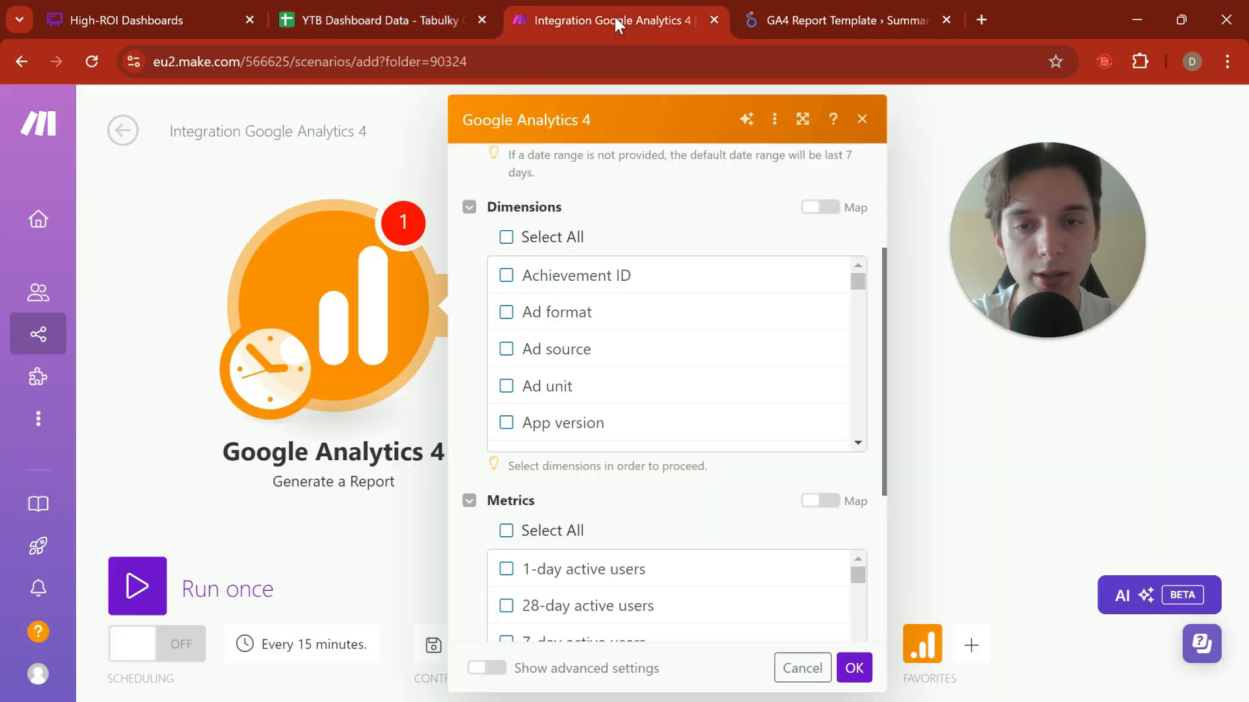
scroll(700, 184, "up", 4)
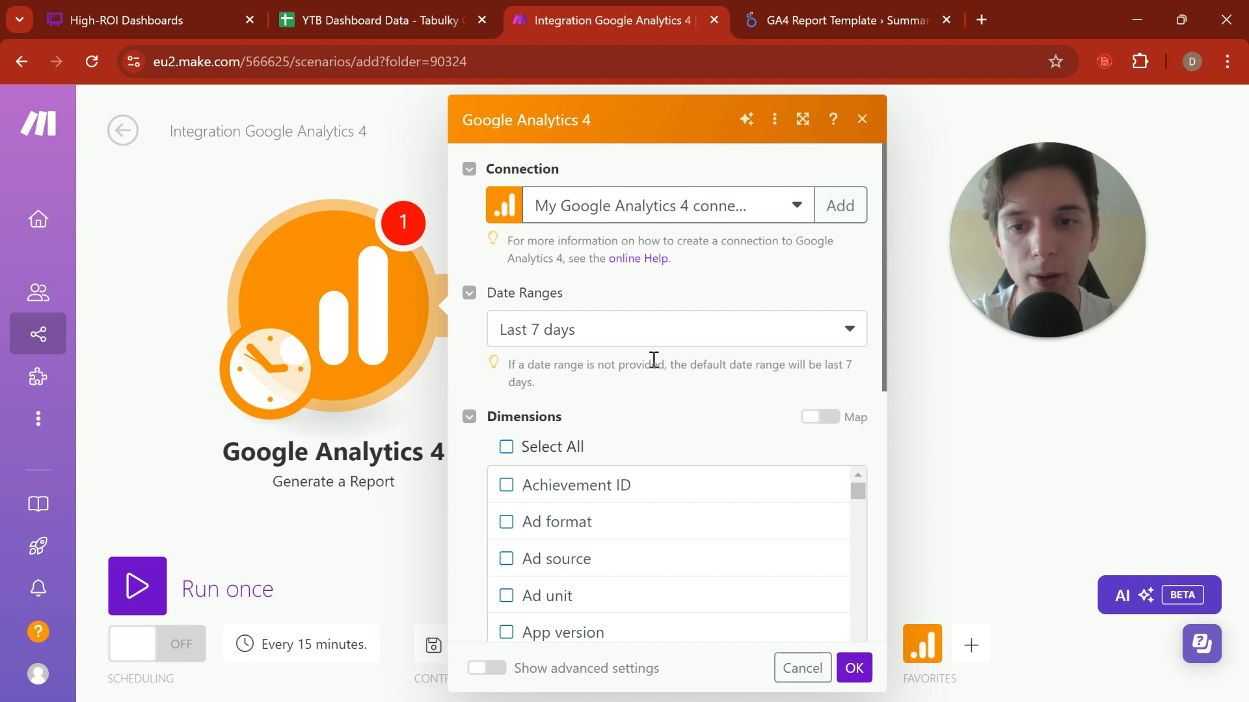
scroll(651, 355, "down", 2)
scroll(644, 306, "down", 3)
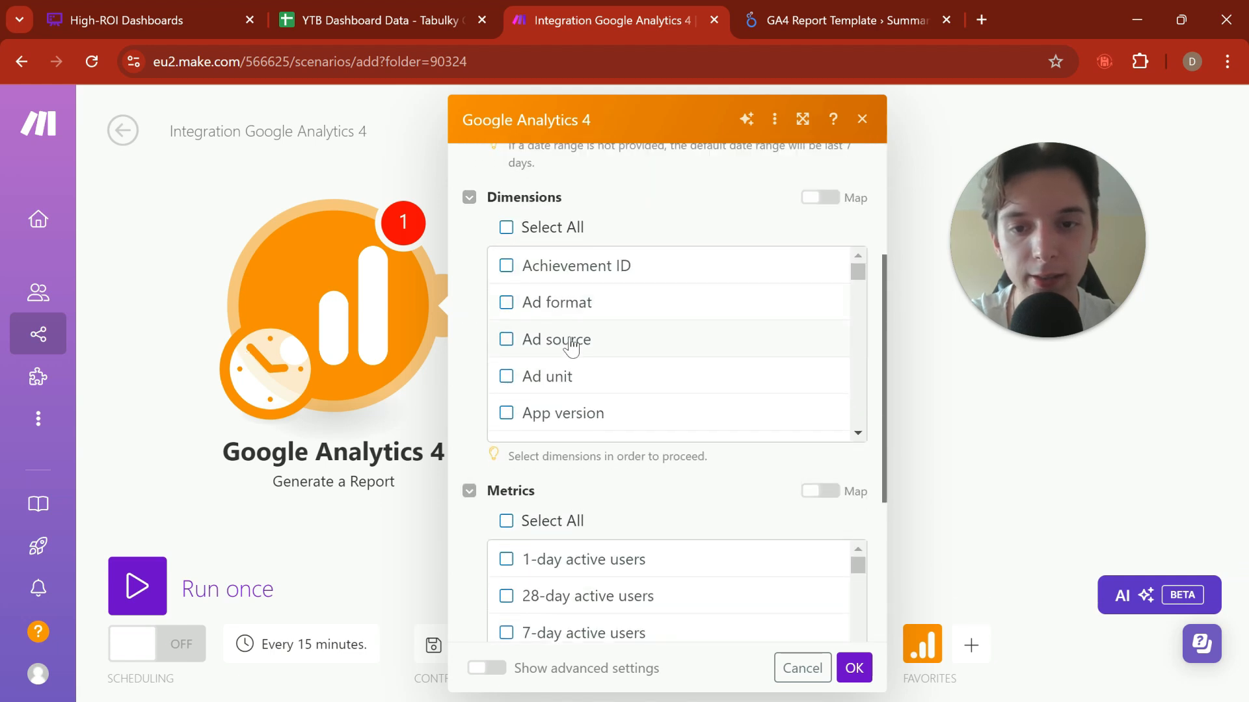
scroll(582, 520, "down", 2)
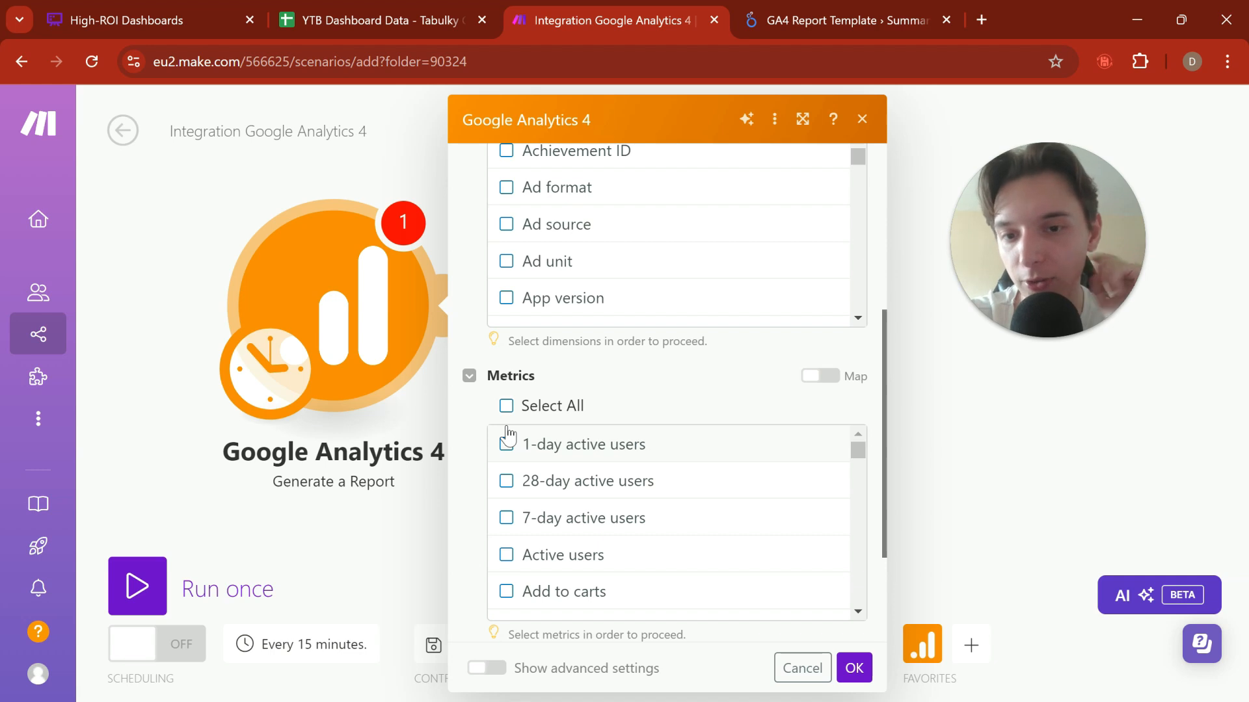
scroll(660, 342, "up", 5)
scroll(660, 468, "down", 5)
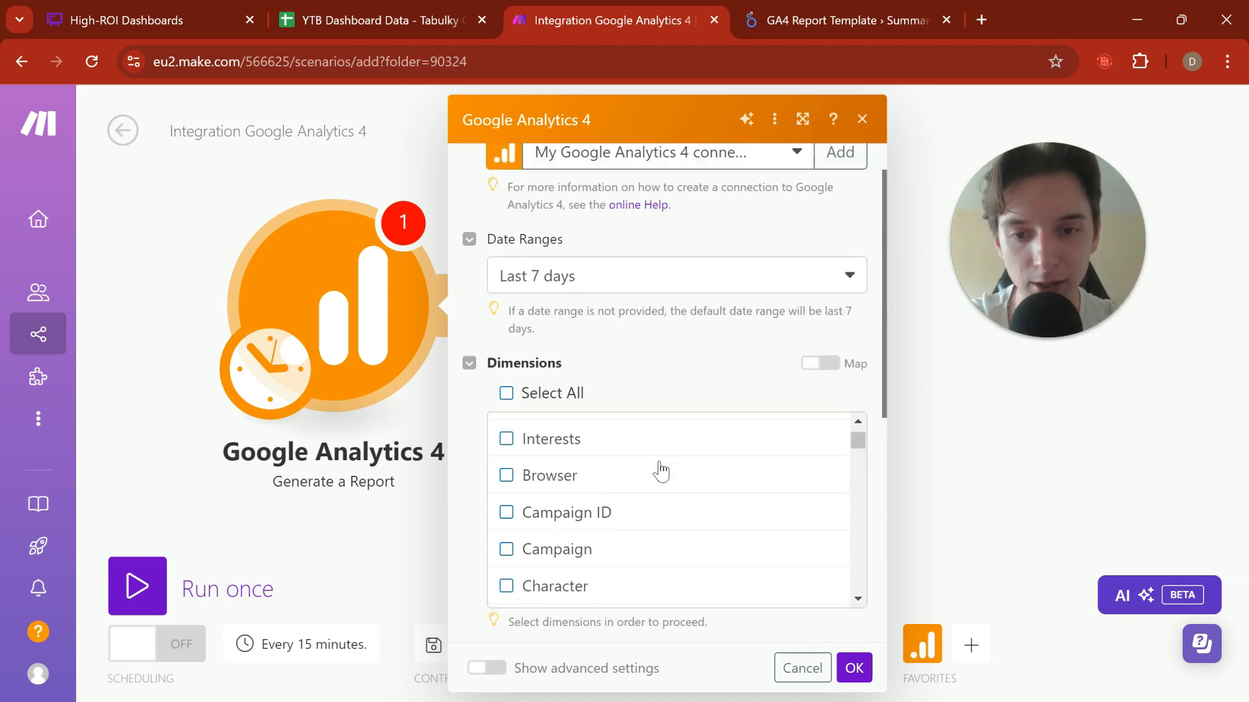
scroll(660, 468, "down", 3)
scroll(675, 270, "down", 10)
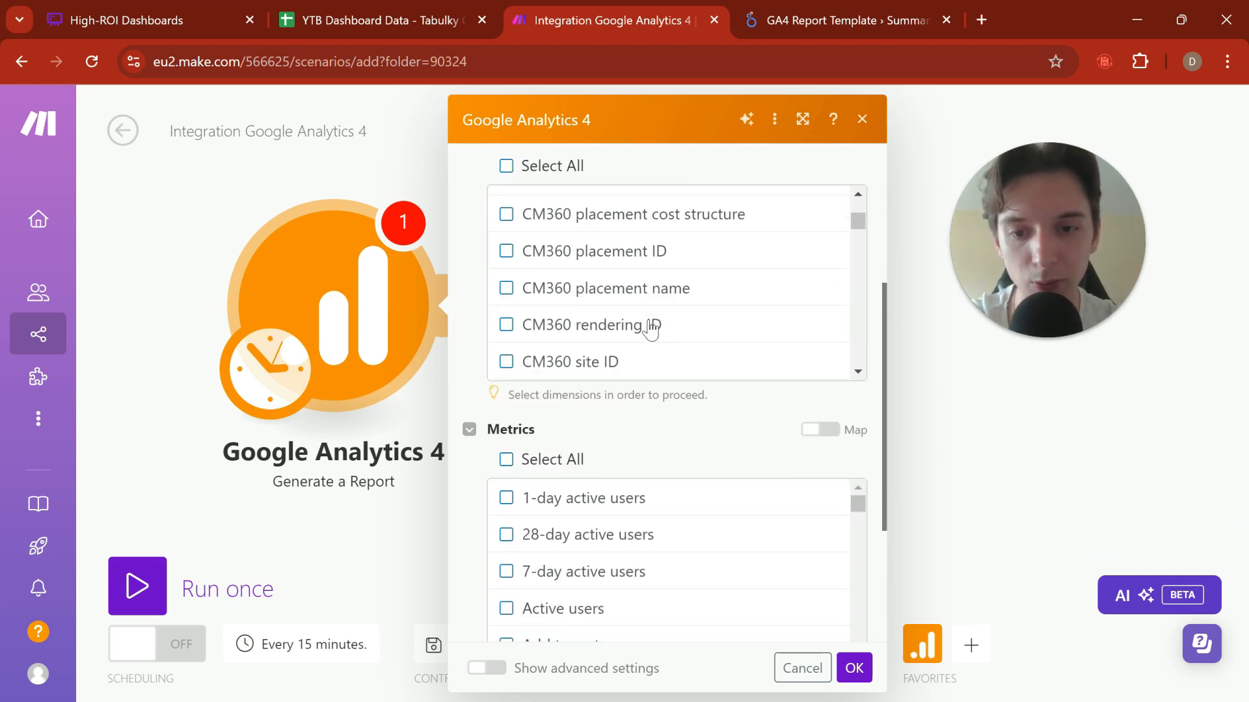
scroll(651, 329, "down", 15)
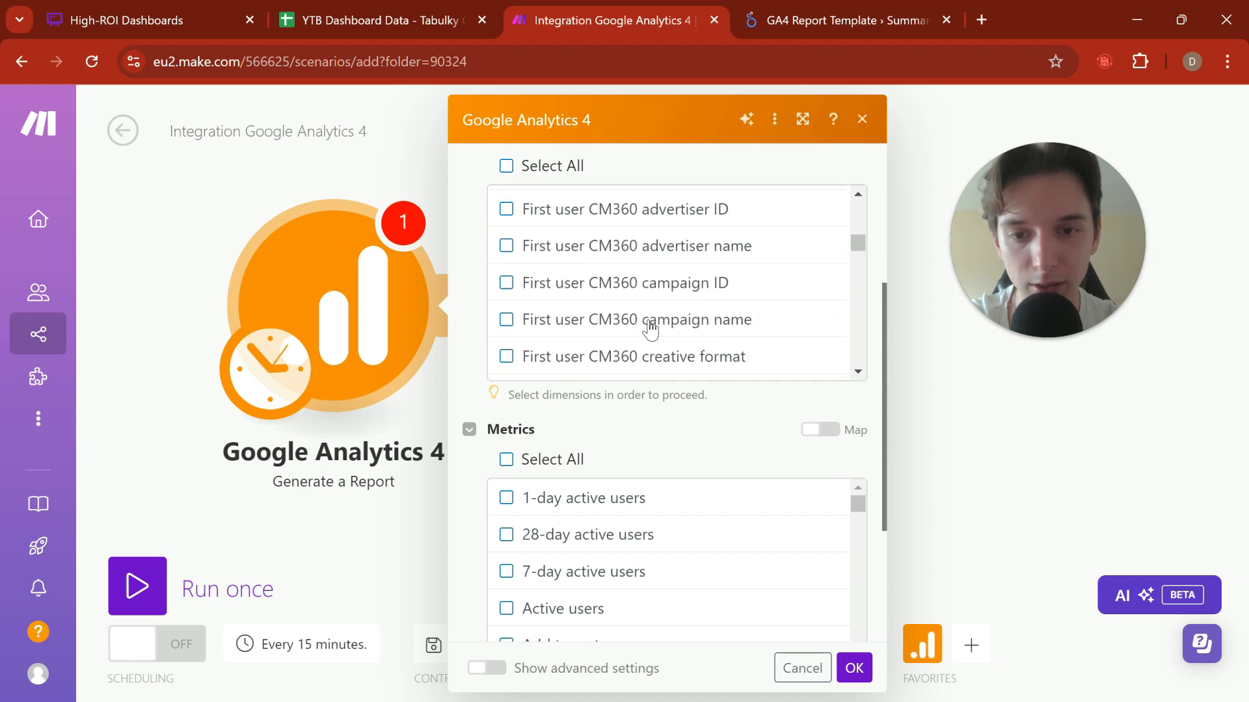
scroll(651, 328, "down", 10)
scroll(647, 329, "up", 3)
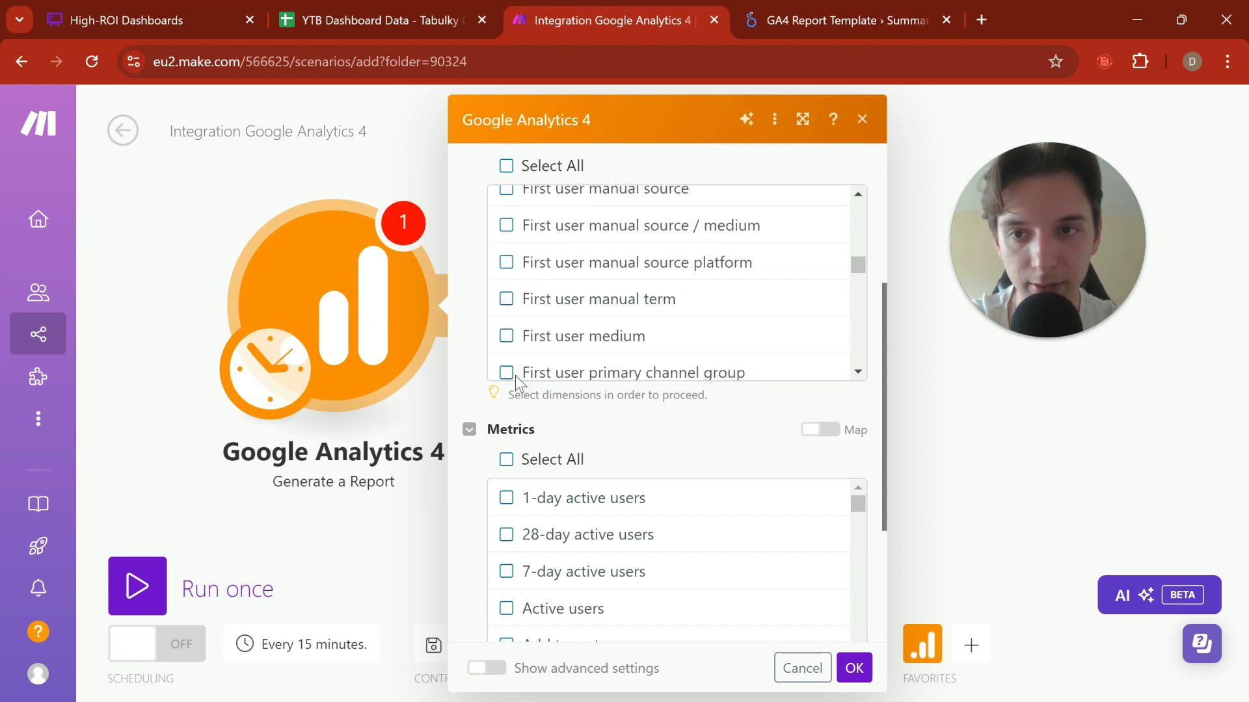
scroll(544, 342, "up", 10)
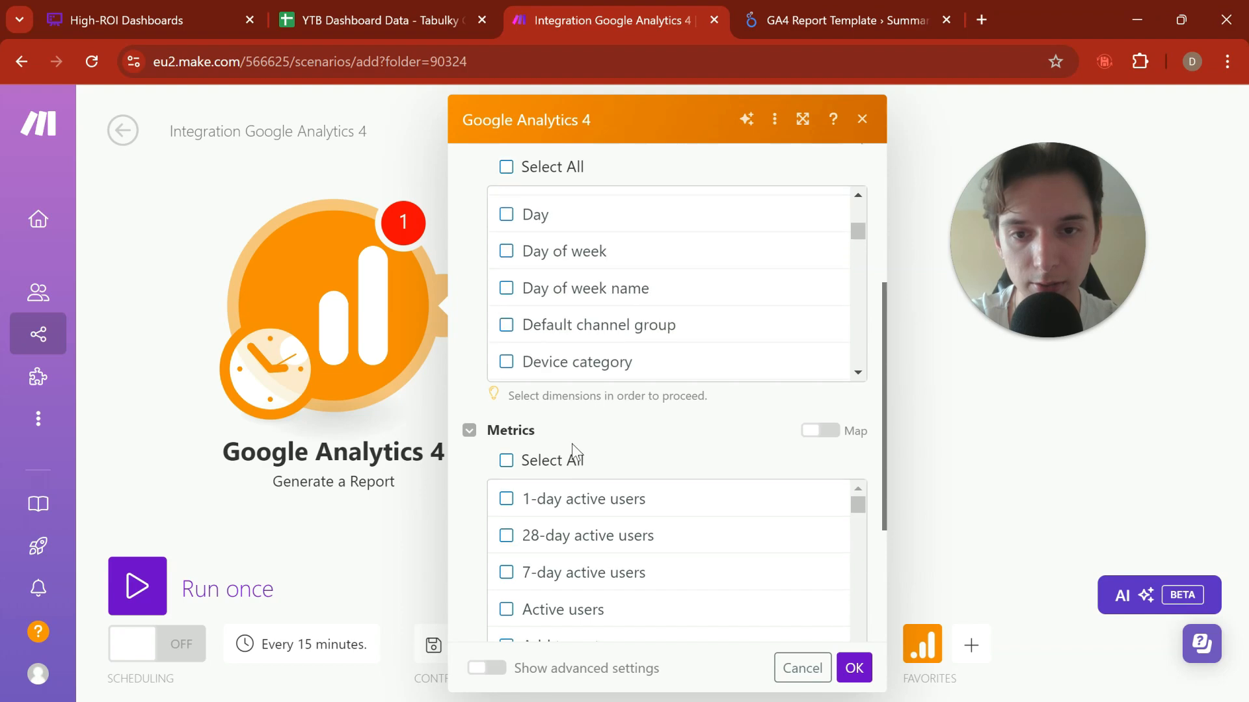
scroll(572, 444, "up", 3)
scroll(625, 474, "up", 2)
scroll(625, 473, "down", 1)
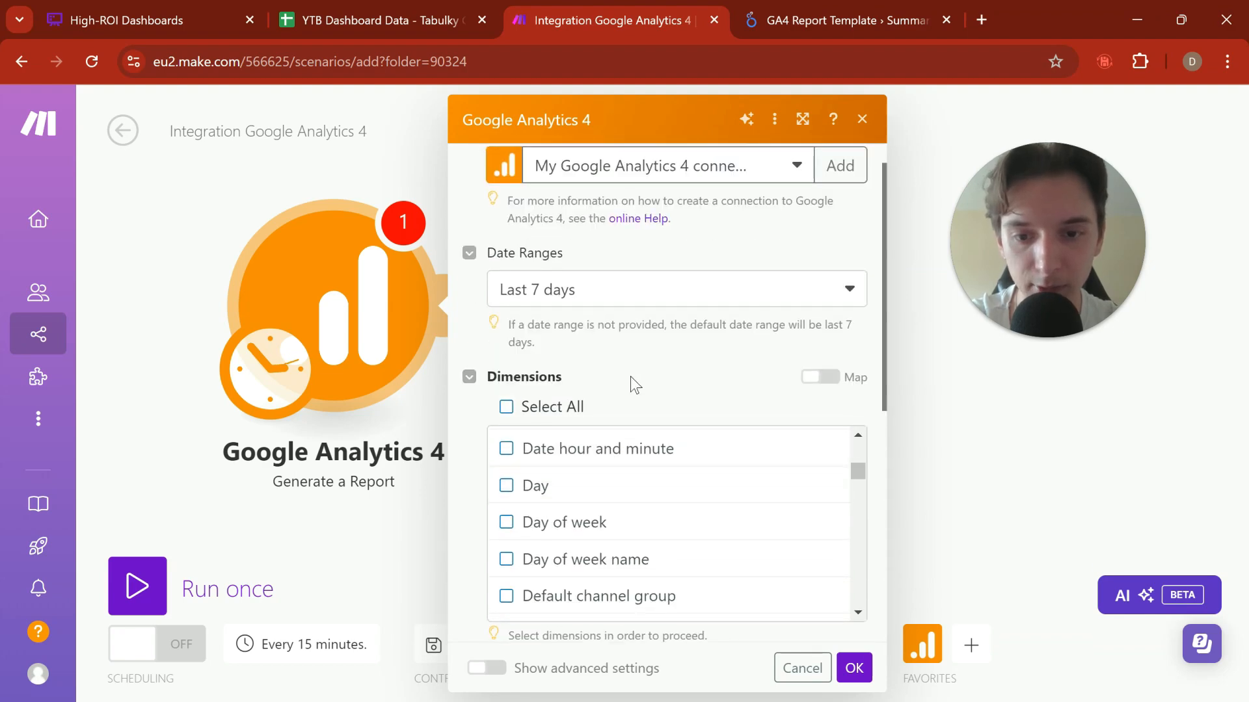
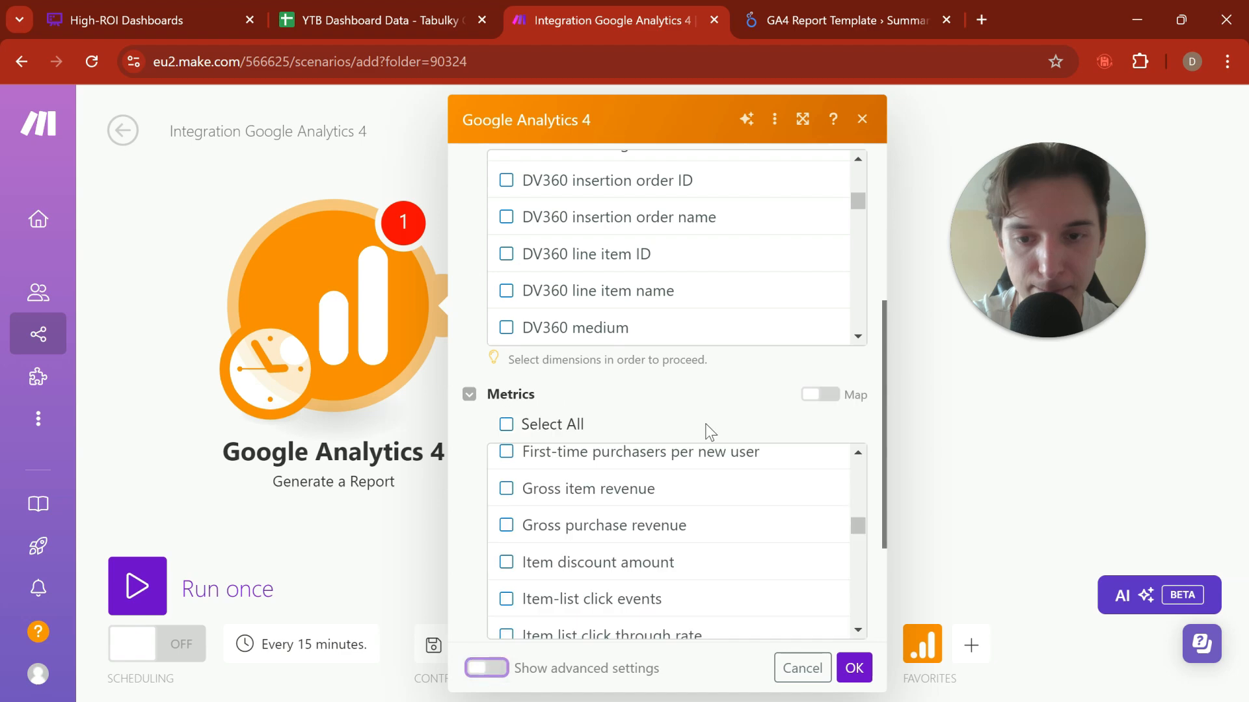
Step: Save the Google Analytics 4 report settings with a limit of 1000 and run only that module
scroll(705, 432, "down", 8)
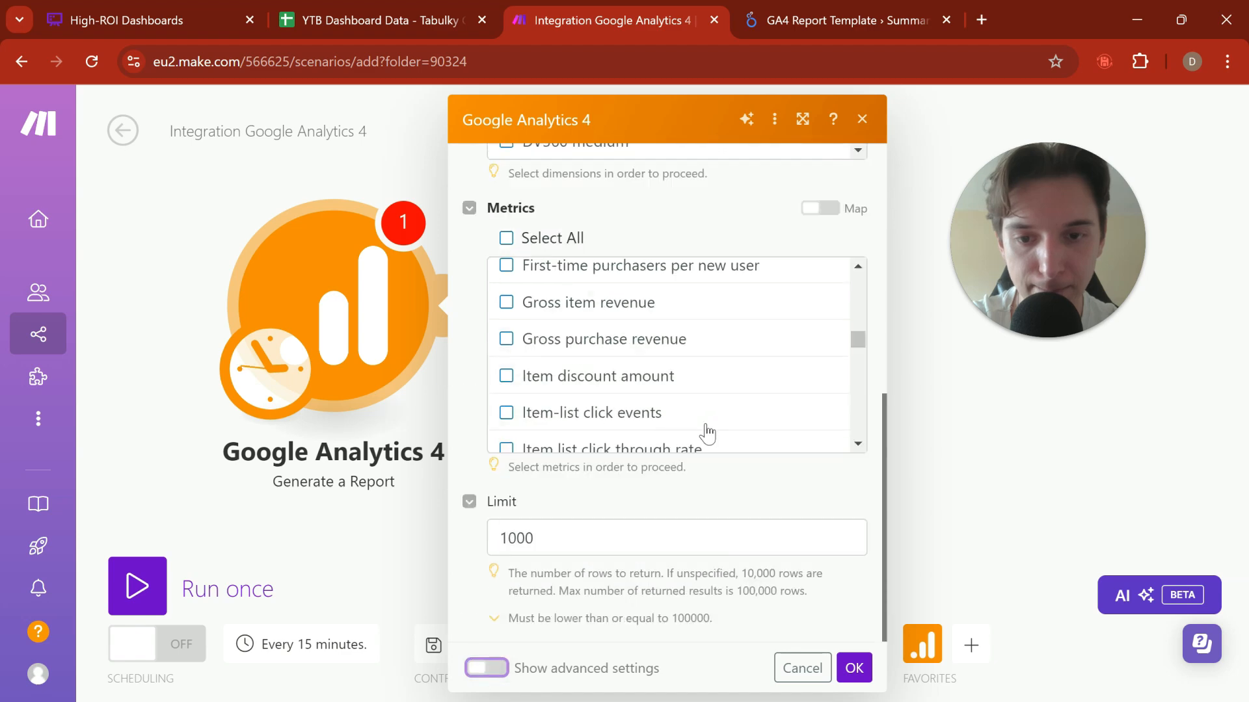
left_click(853, 668)
right_click(359, 311)
left_click(448, 361)
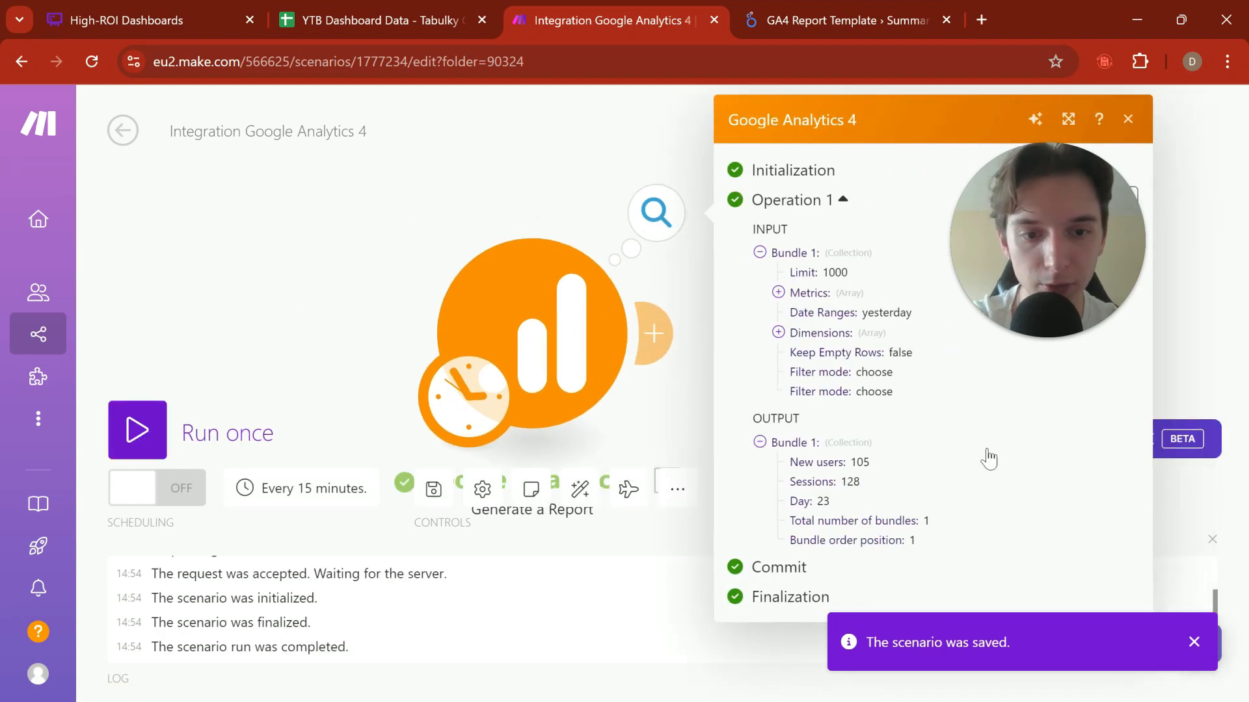
Step: Check the New users and Sessions values in the Google Analytics 4 run output and close it
double_click(856, 463)
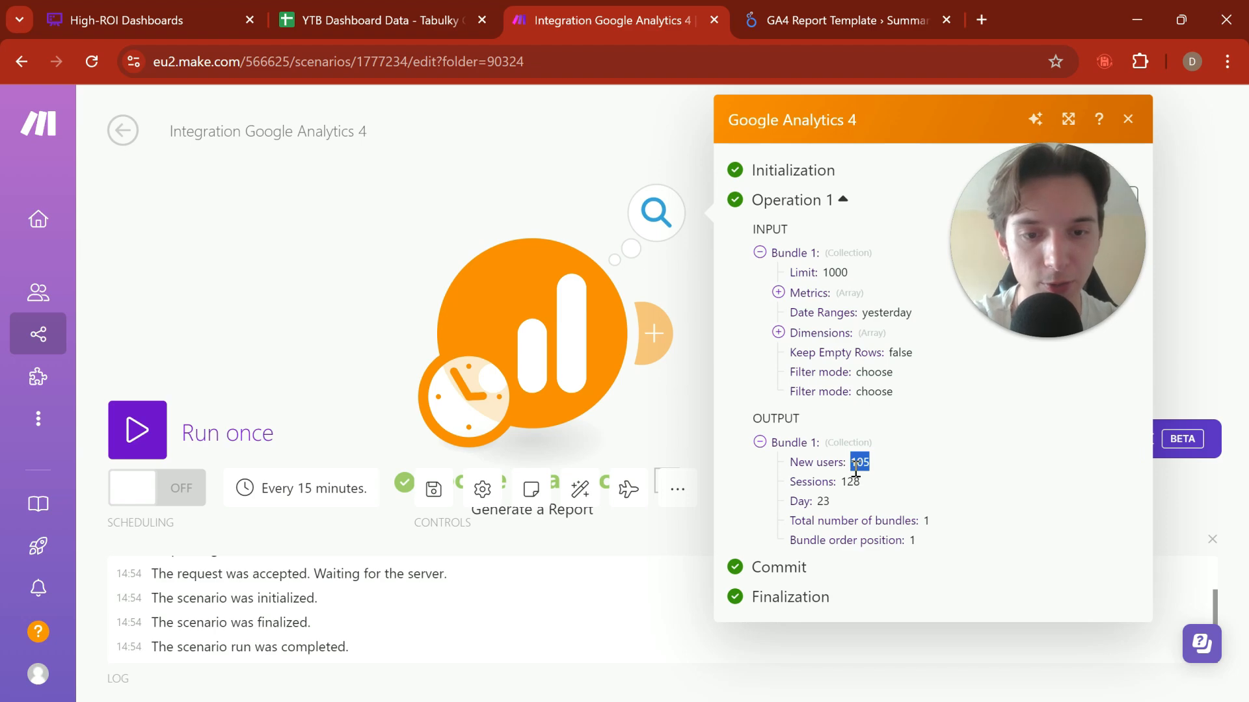
left_click_drag(406, 287, 186, 295)
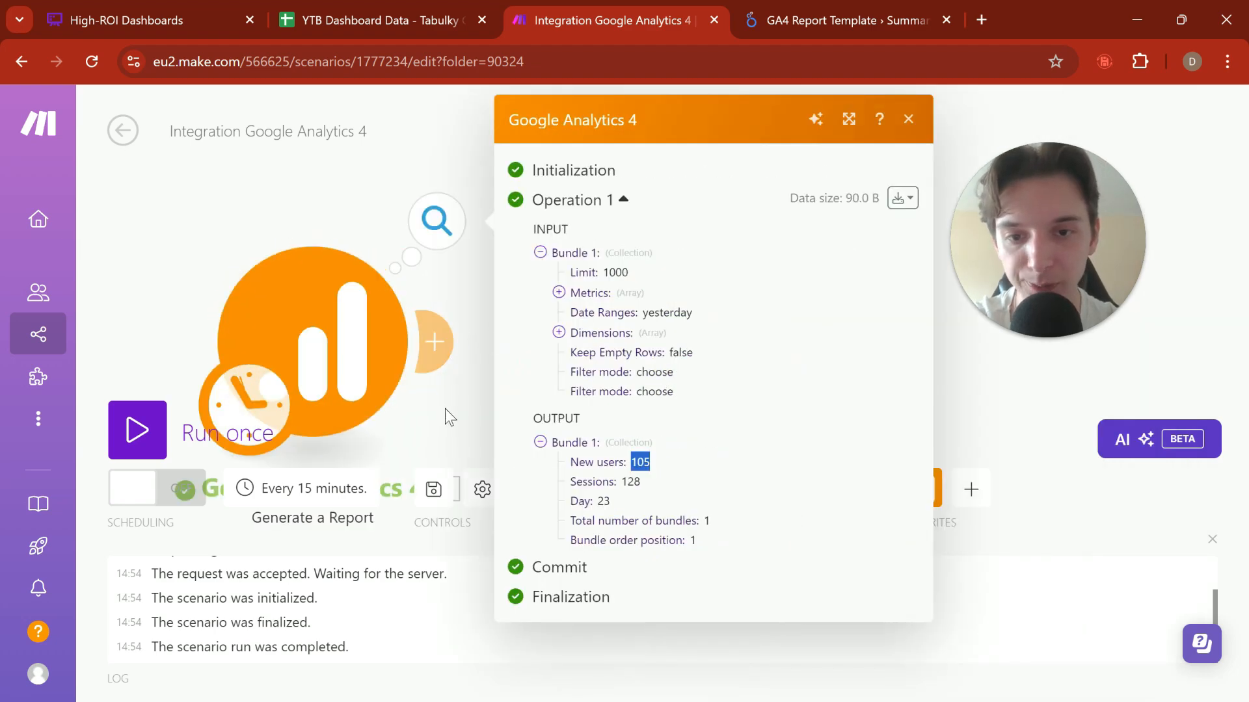
left_click(466, 428)
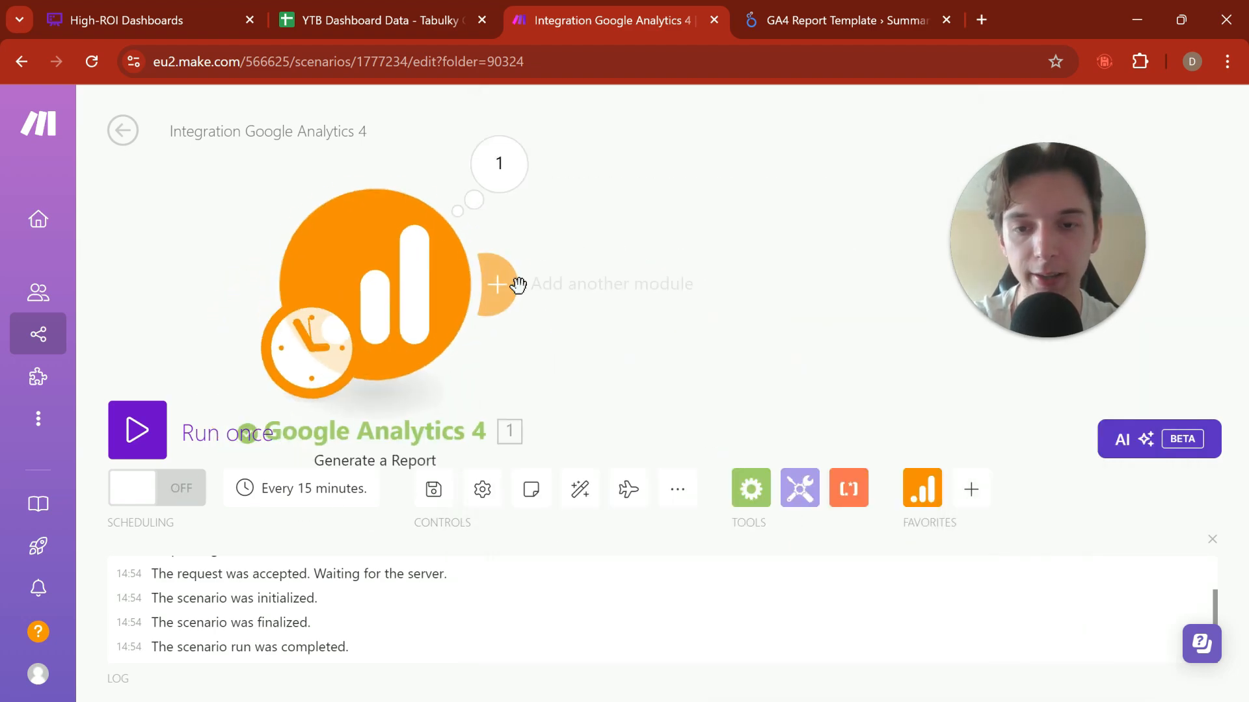
Step: Add Google Search Console's Run a Report module after the Google Analytics 4 module, finding it by searching for "google s"
left_click(505, 285)
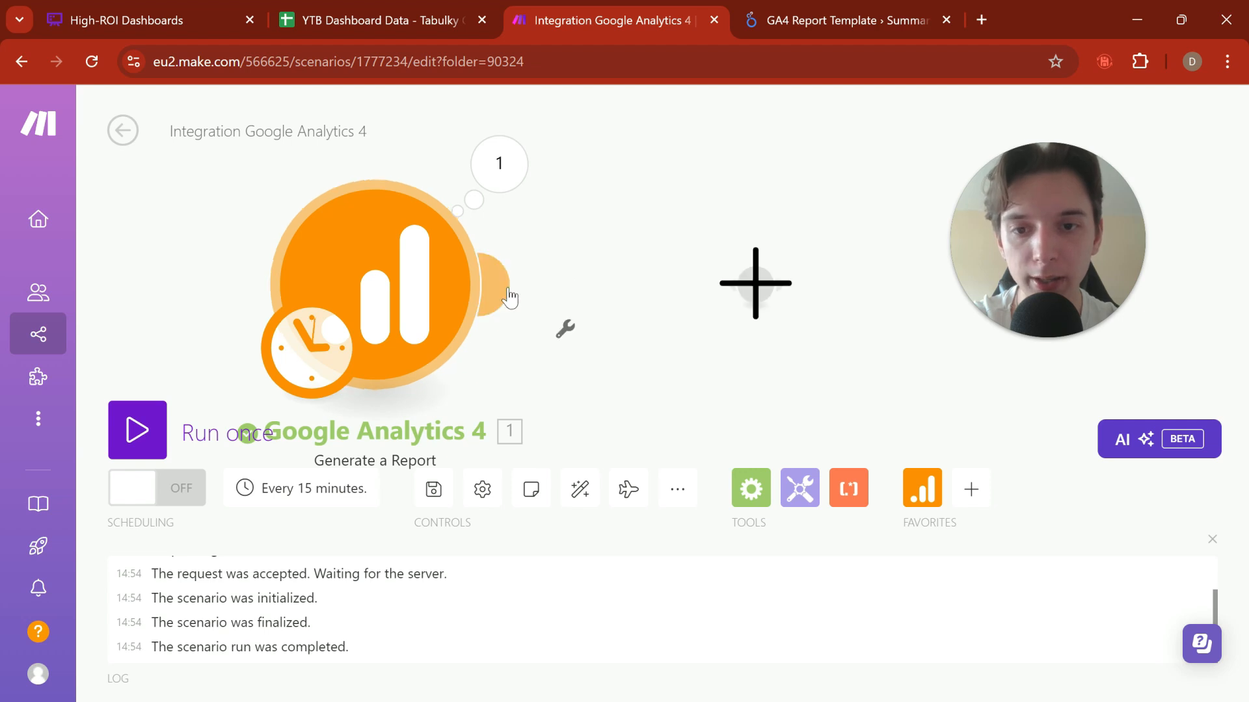
type("gogole sea")
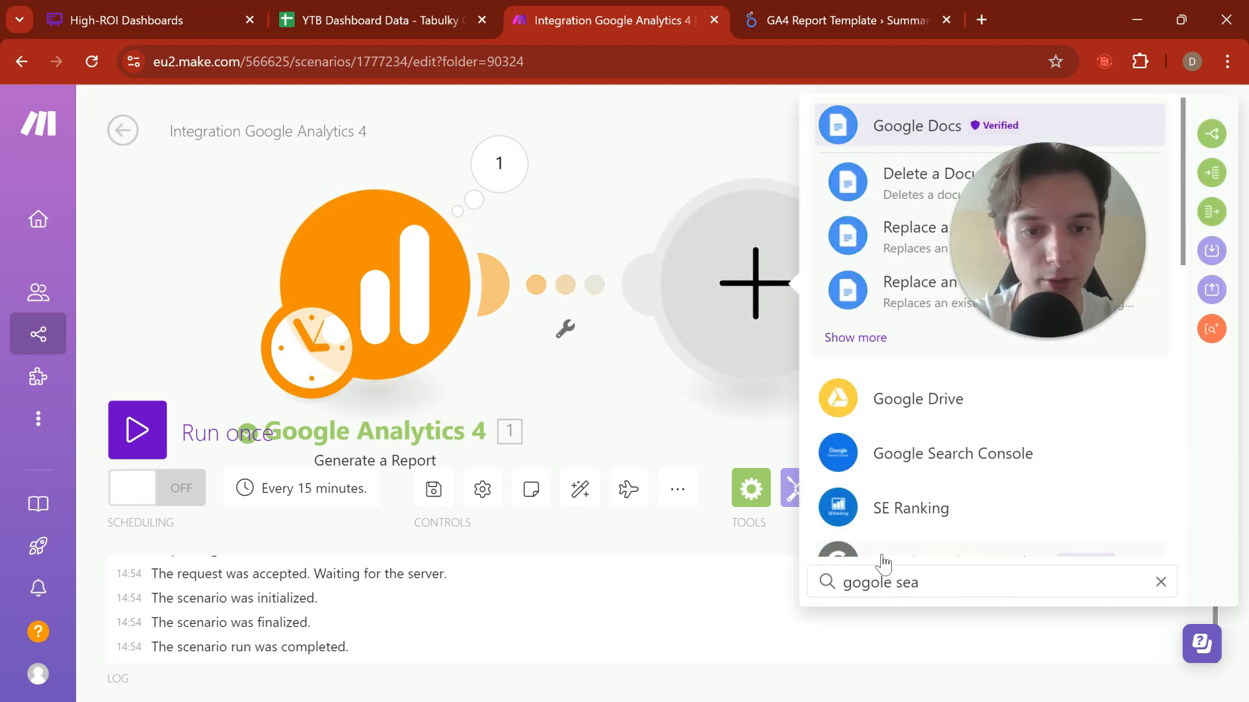
key("ctrl+a")
type("SEARCH O")
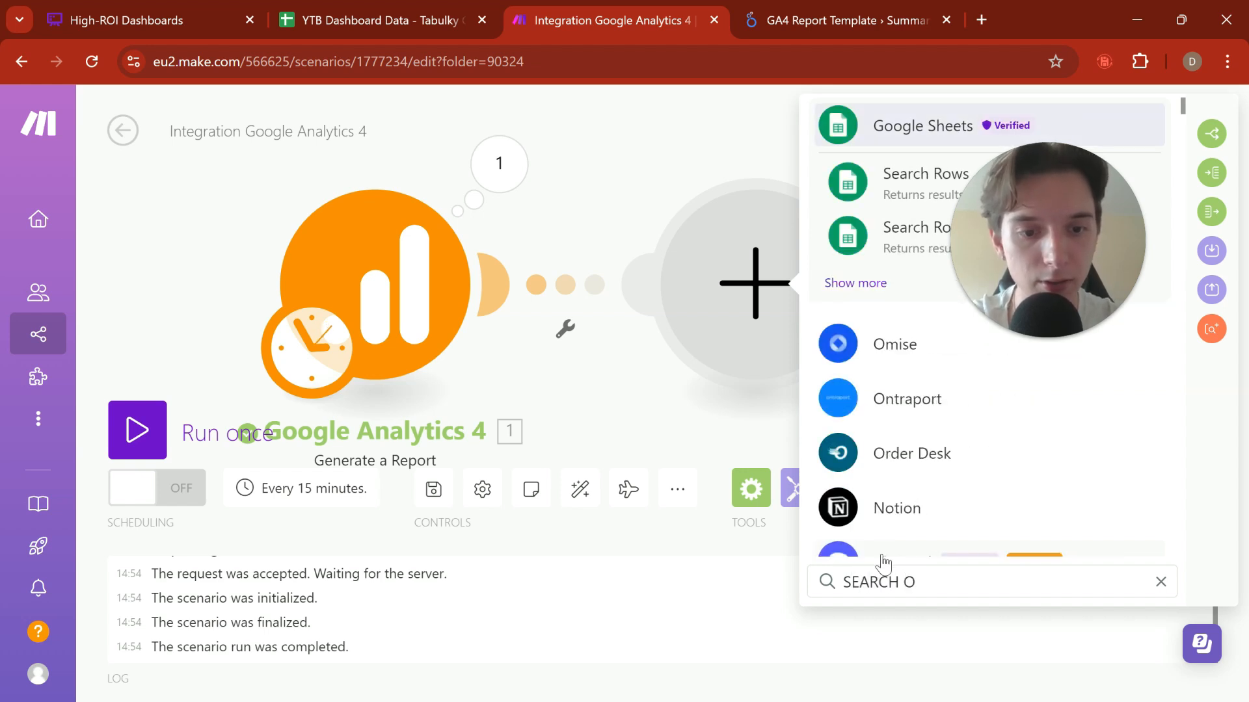
key("BackSpace")
type("mod")
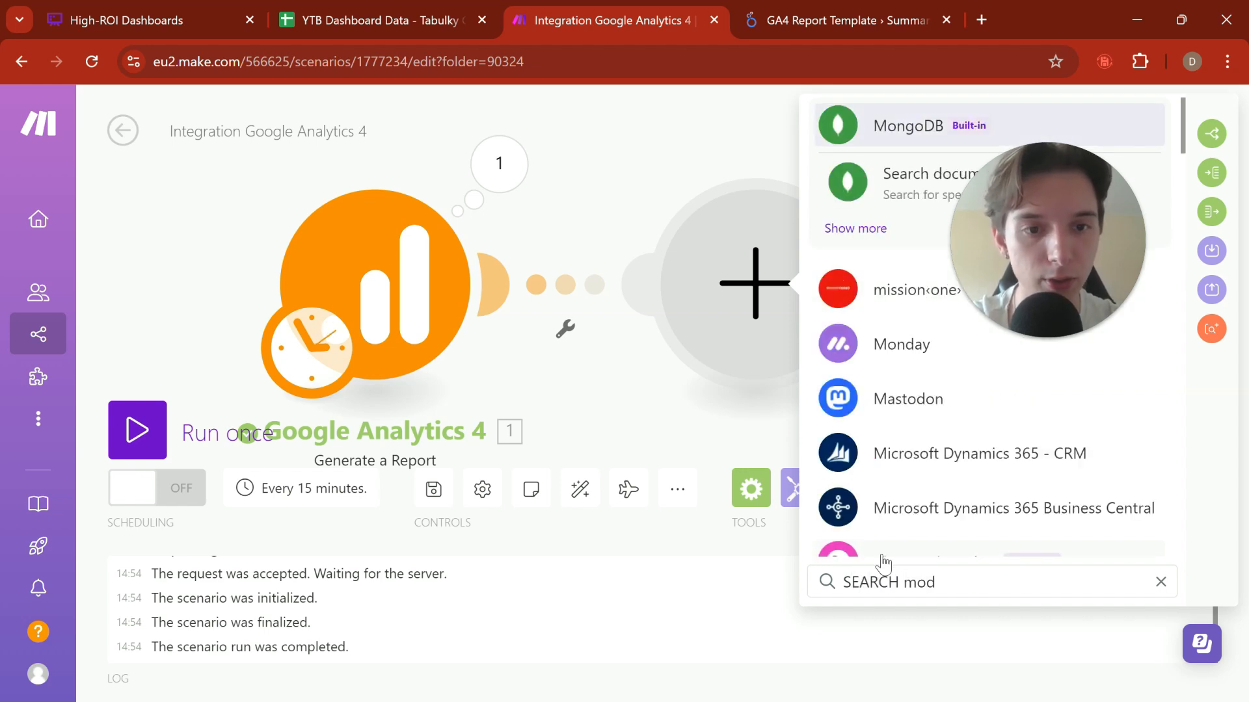
type("ule")
key("ctrl+a")
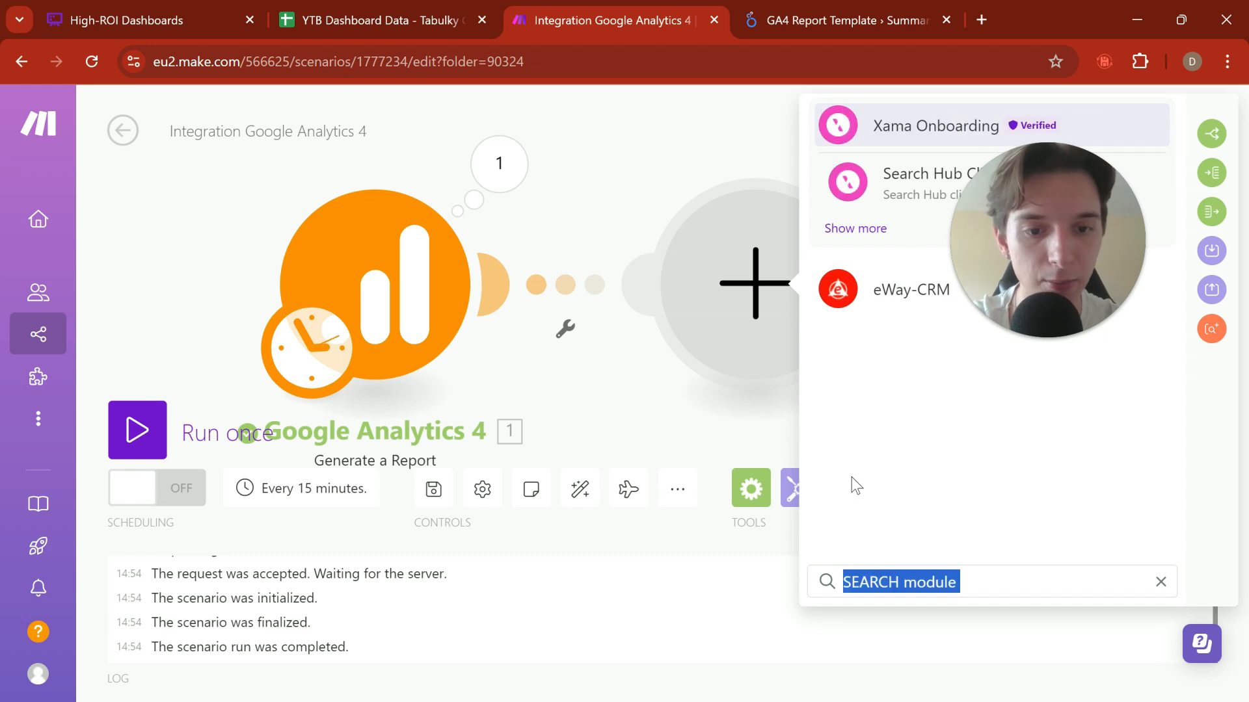
key("BackSpace")
type("google ")
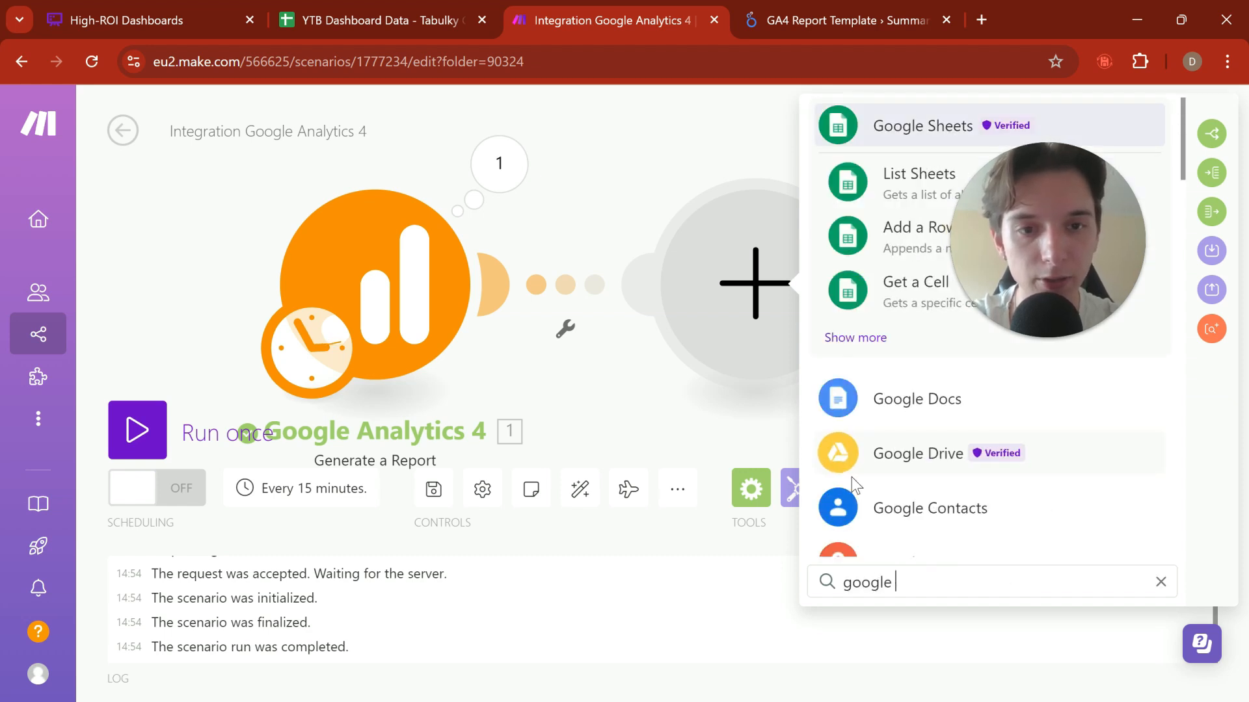
type("s")
left_click(920, 506)
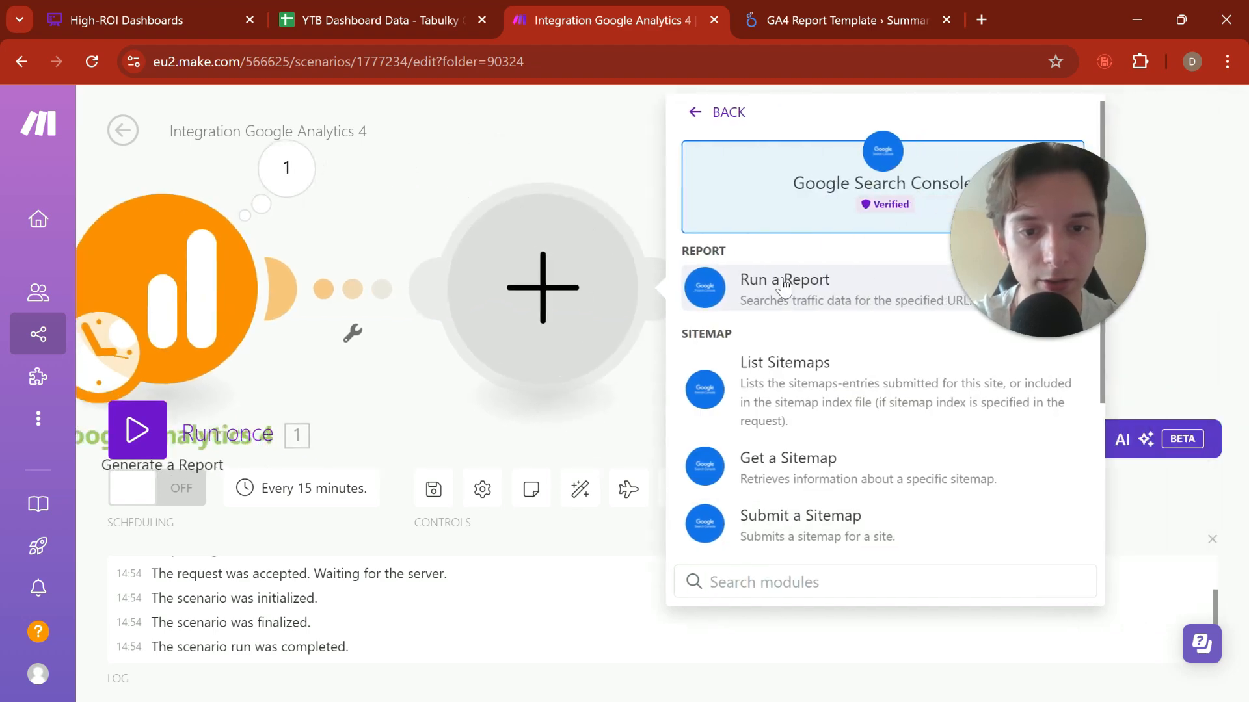
left_click(783, 287)
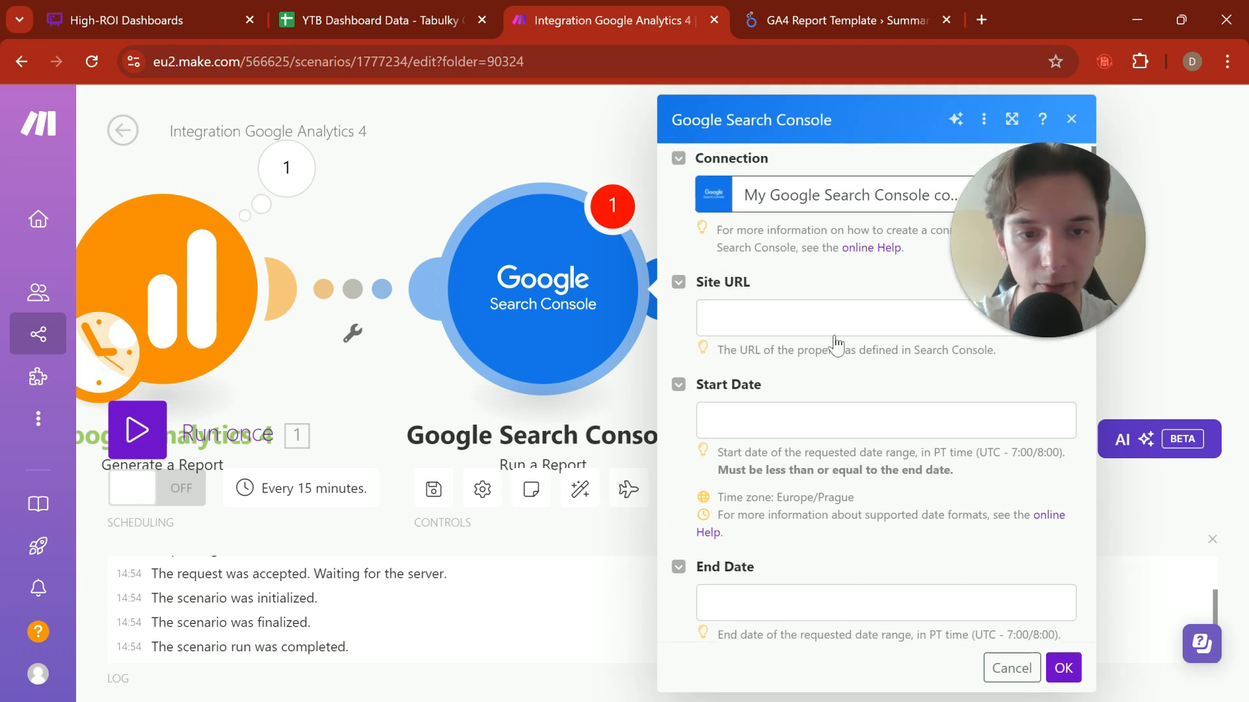
Step: Choose the siteOwner domain property as the Search Console report's Site URL
left_click(843, 325)
left_click(871, 377)
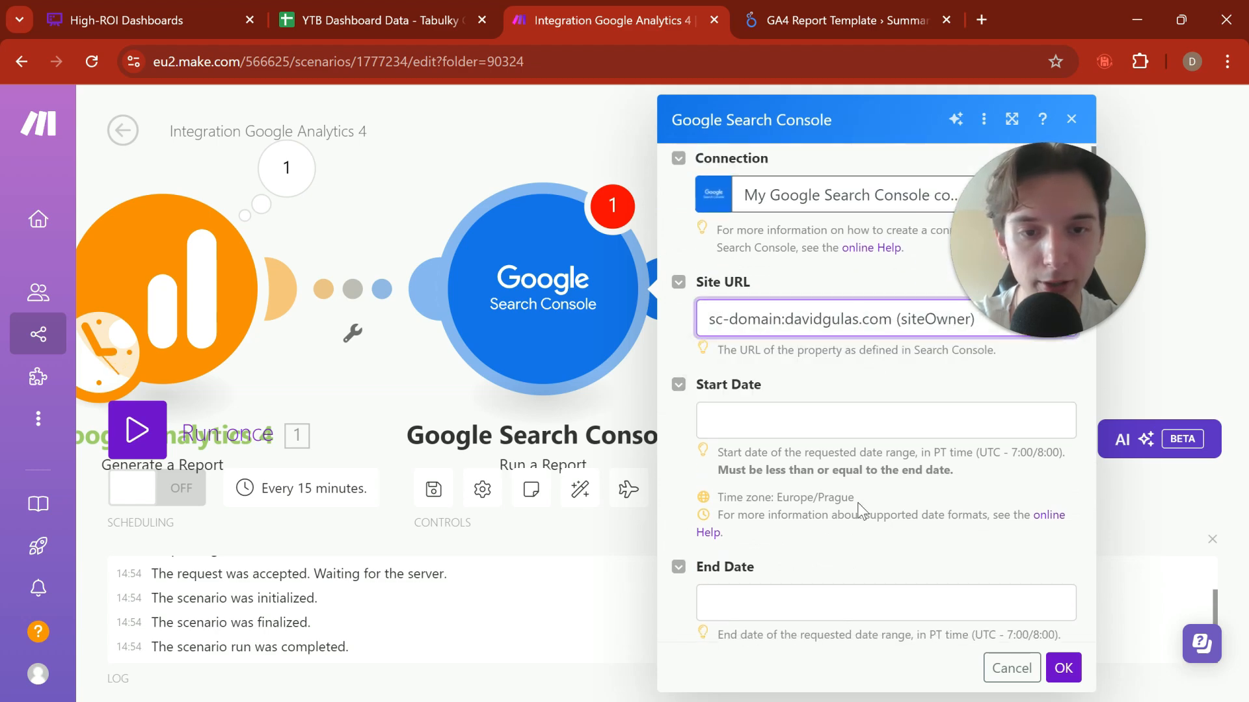
scroll(817, 381, "down", 3)
left_click(777, 232)
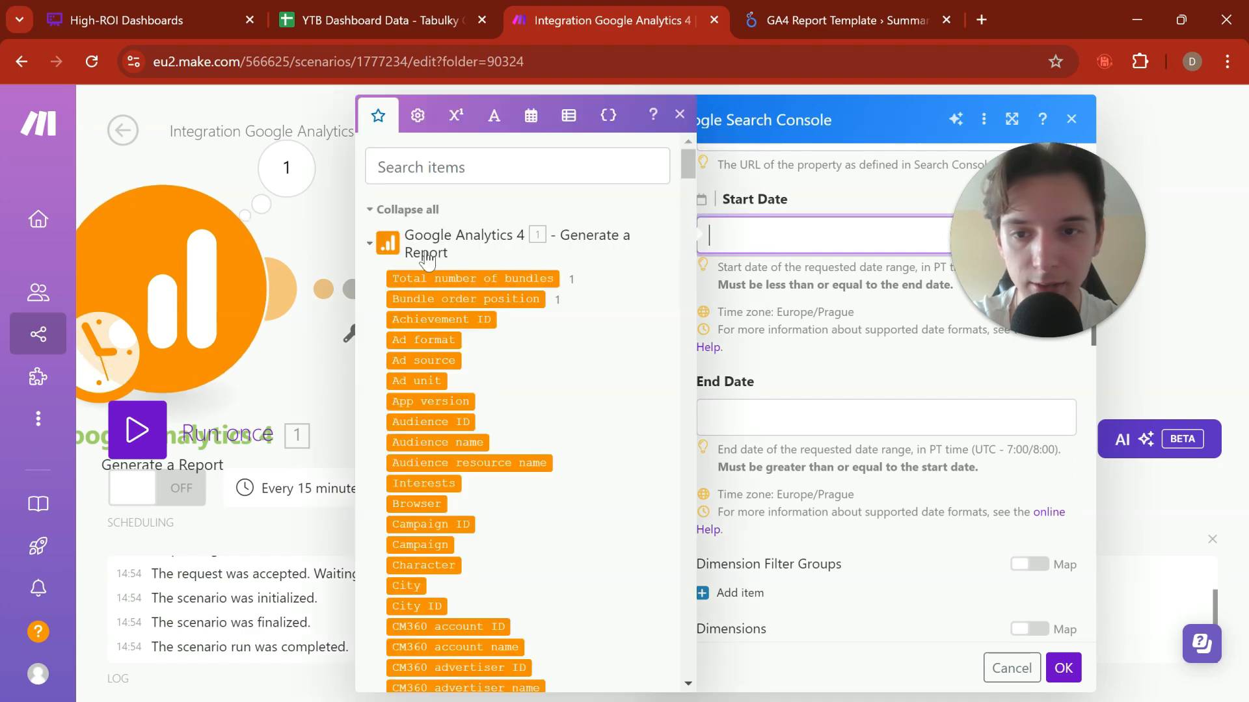
left_click(371, 246)
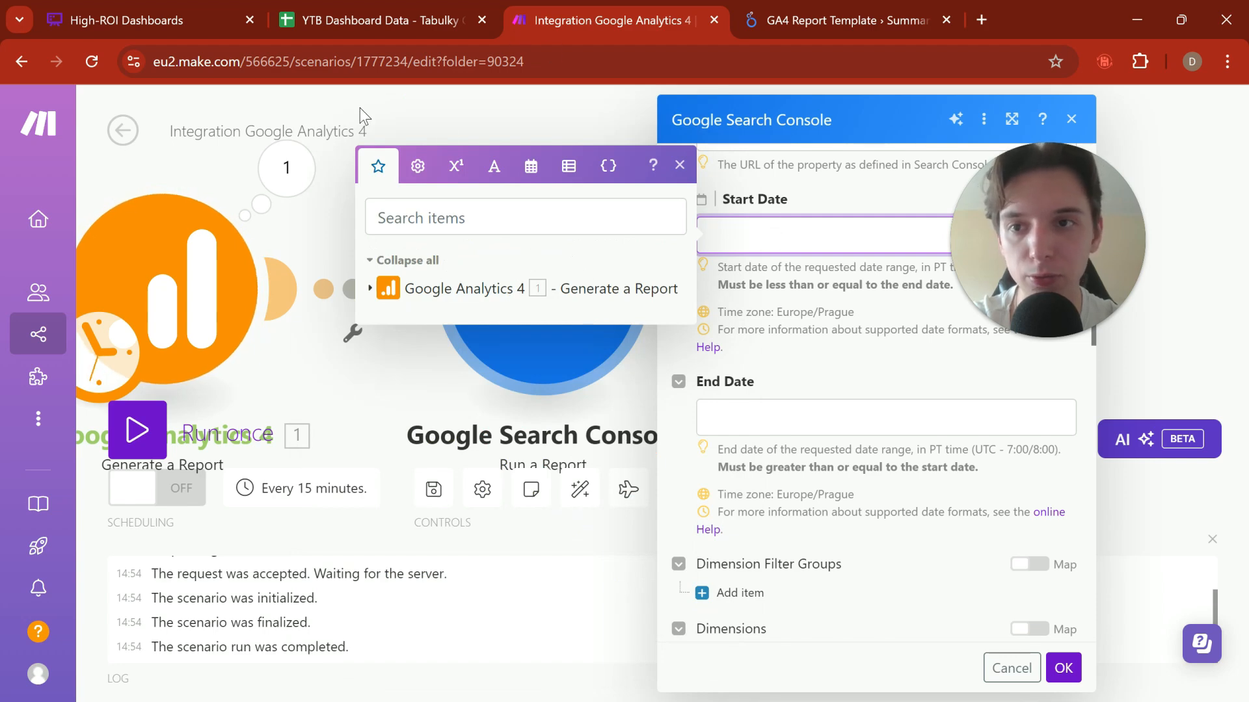
left_click(513, 100)
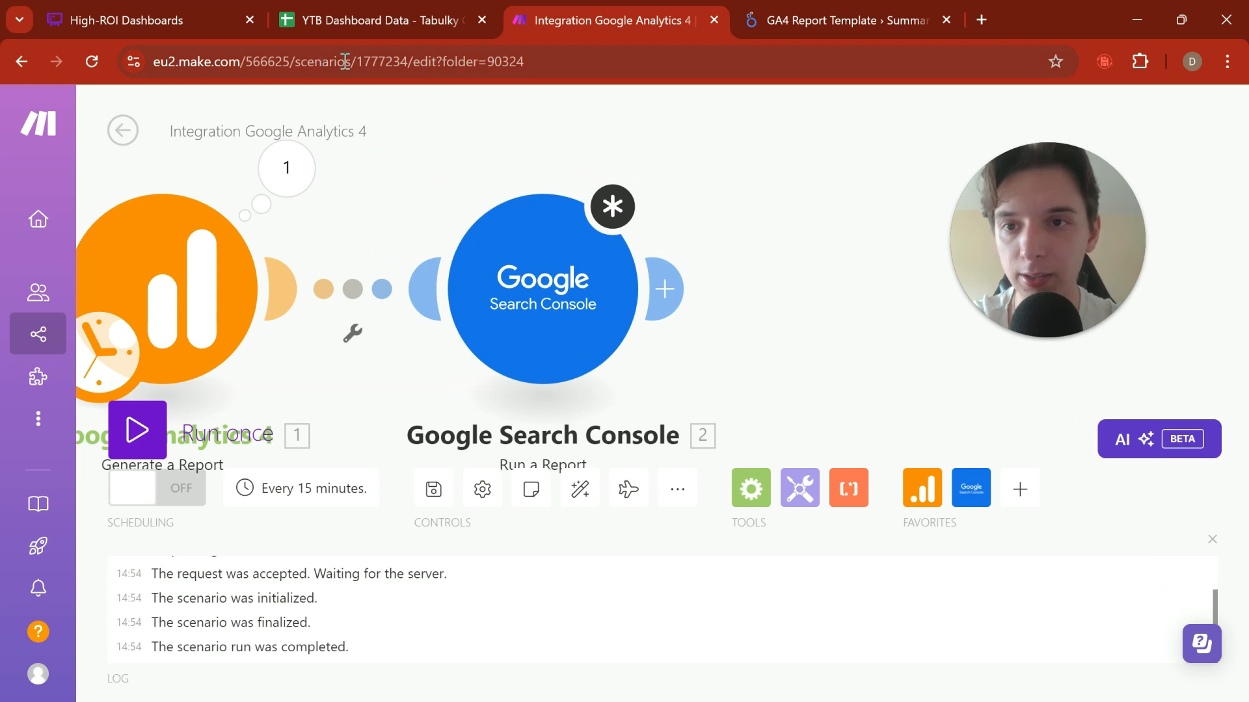
left_click(345, 61)
left_click(400, 60)
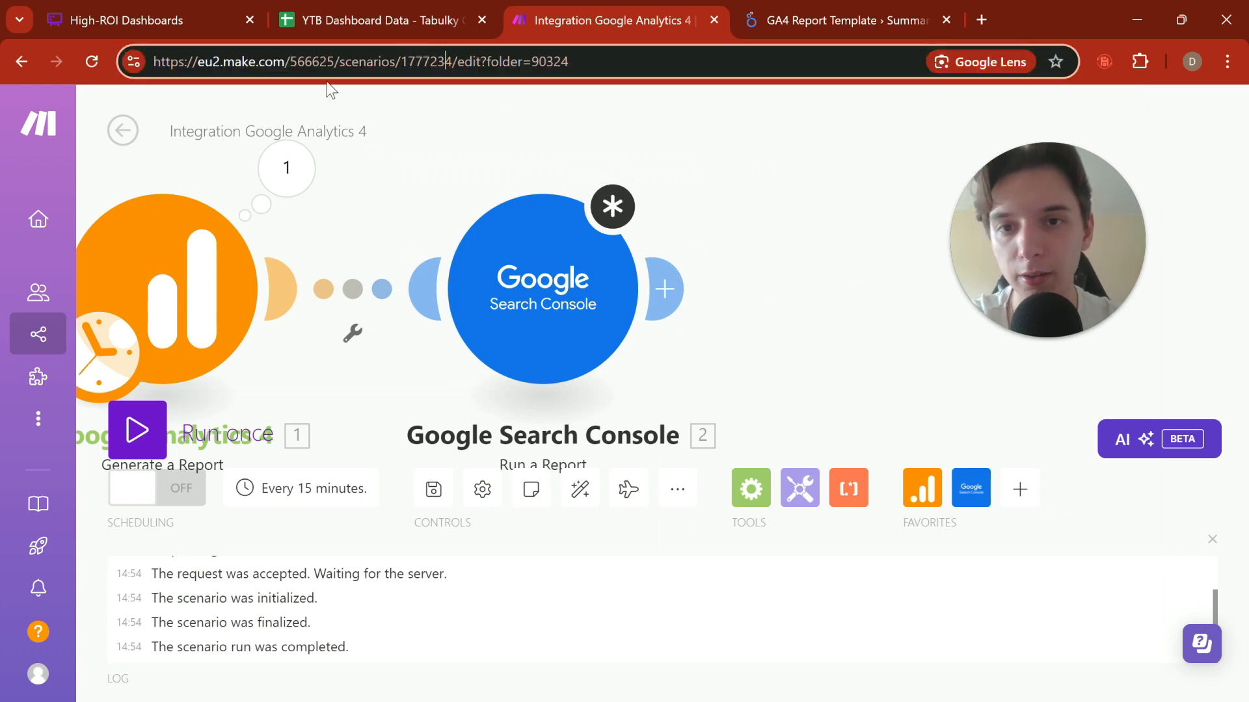
left_click_drag(402, 65, 165, 80)
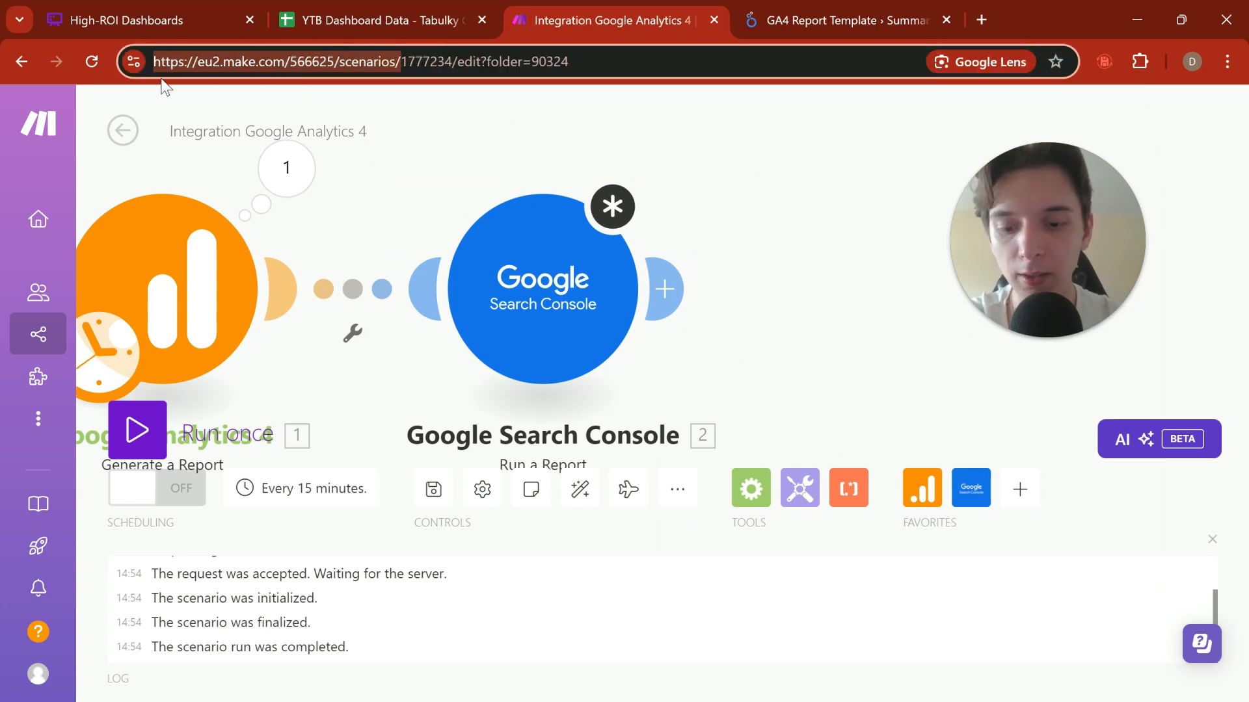
key("ctrl+c")
key("ctrl+t")
key("ctrl+v")
key("Return")
key("ctrl+w")
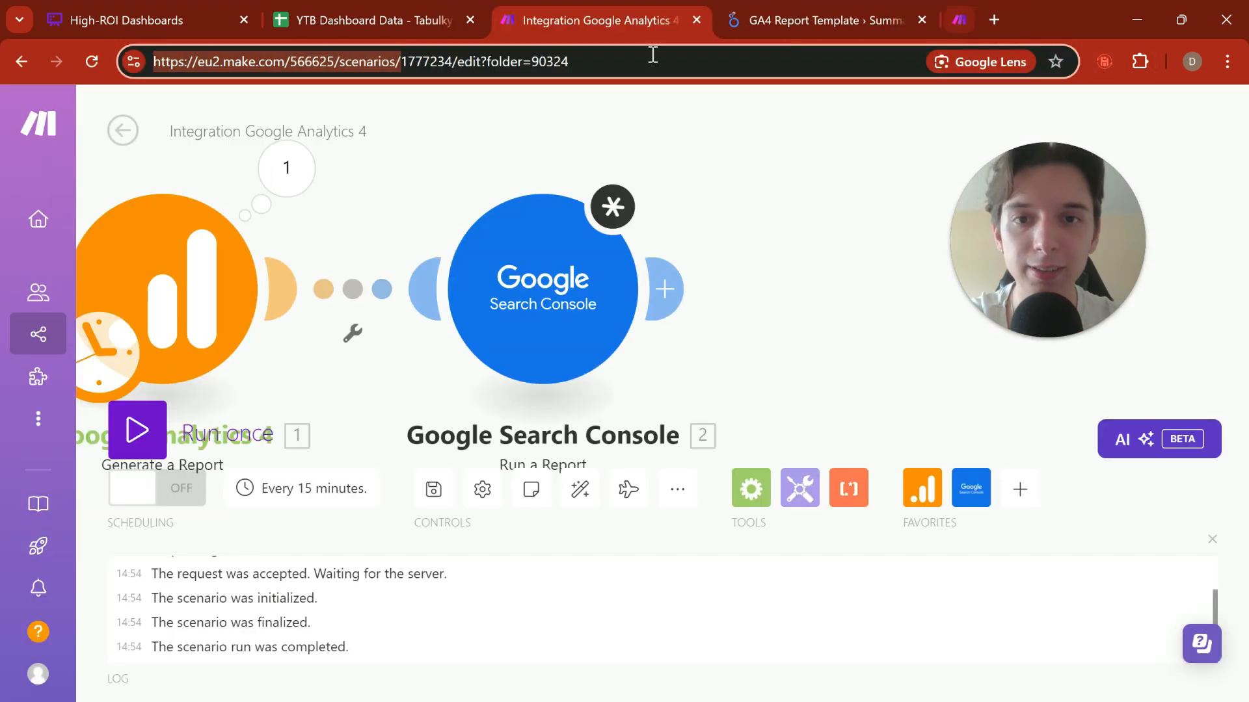
Step: Reopen the Google Search Console module and begin the Start Date formula with formatDate(addDays(now; -1)
left_click(585, 301)
left_click(755, 239)
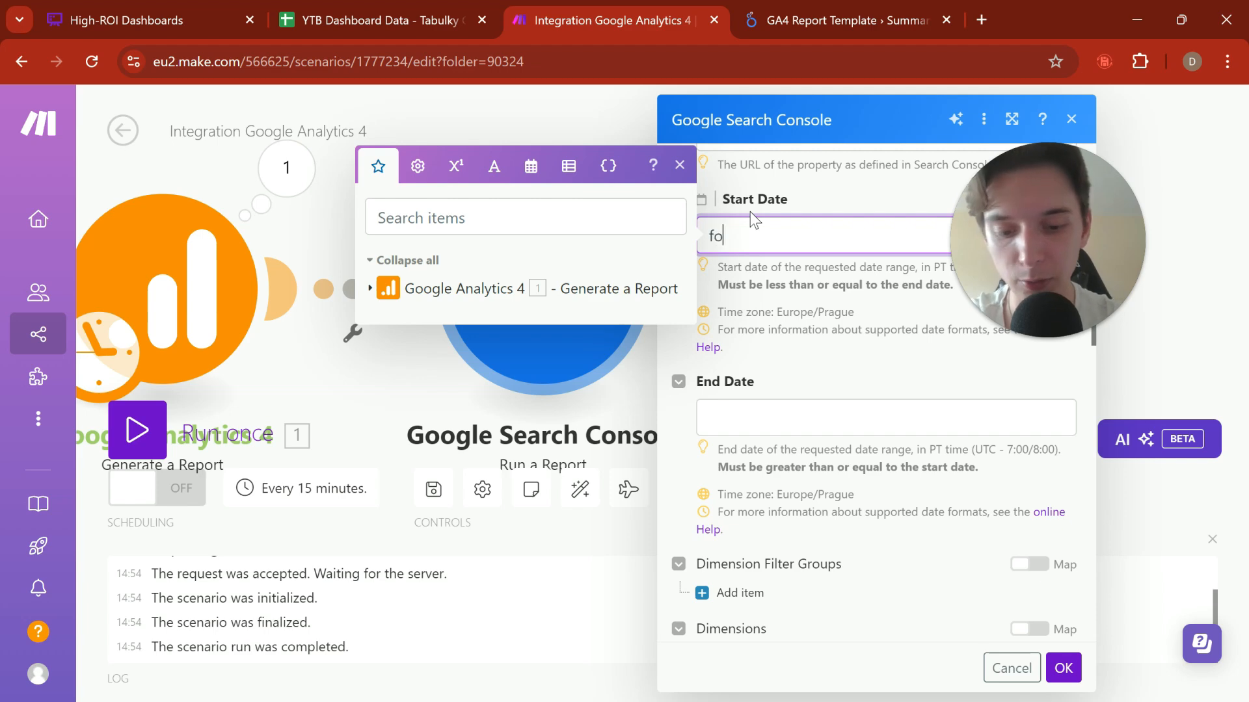
type("formatDate(")
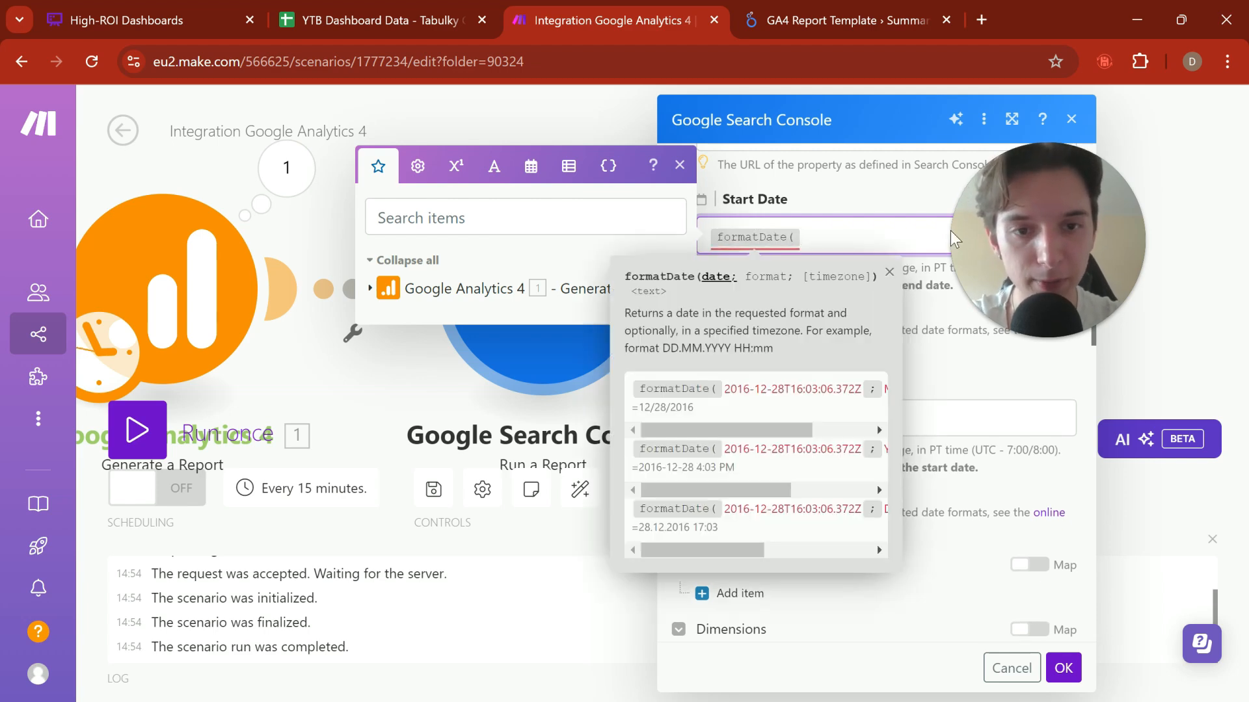
left_click(532, 168)
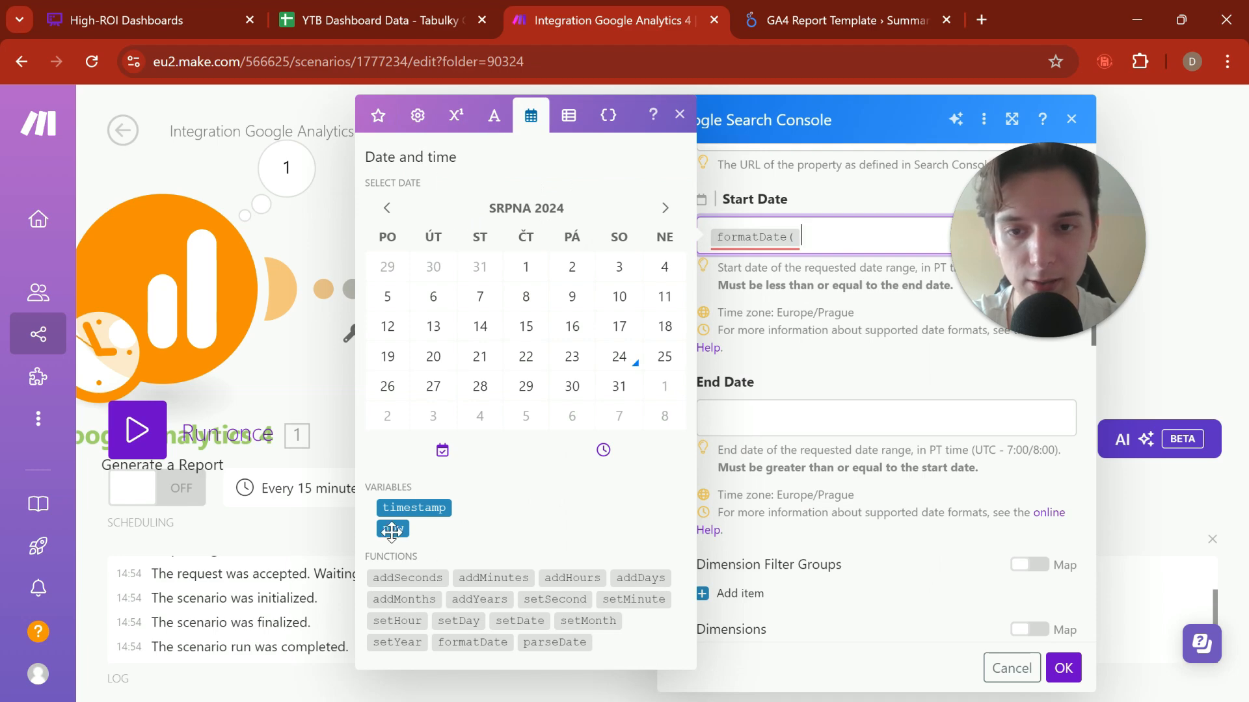
type("addDays(")
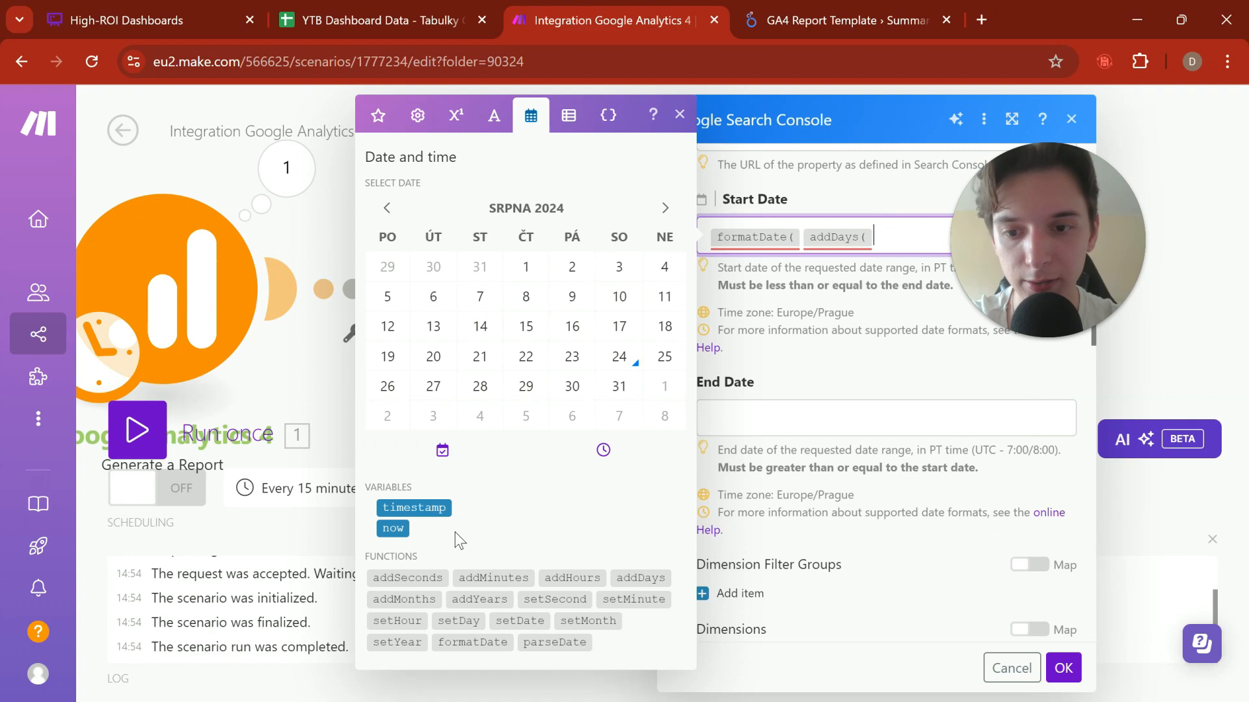
left_click(393, 528)
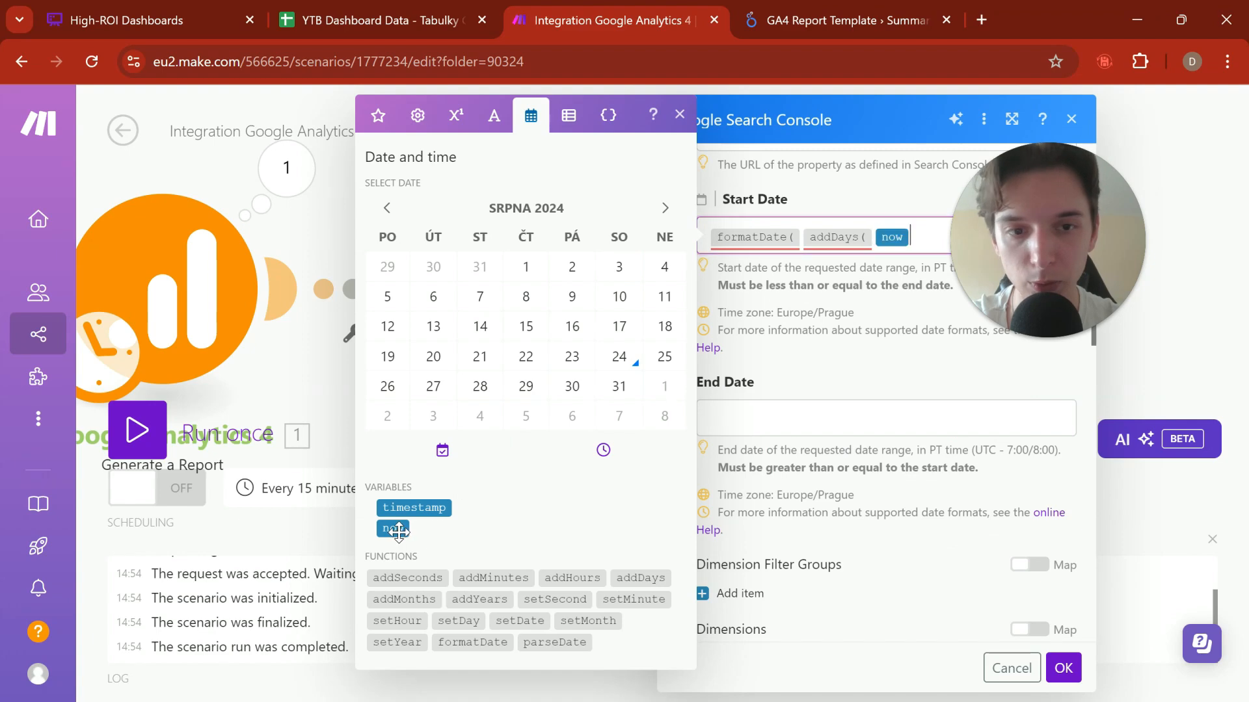
type("; _+")
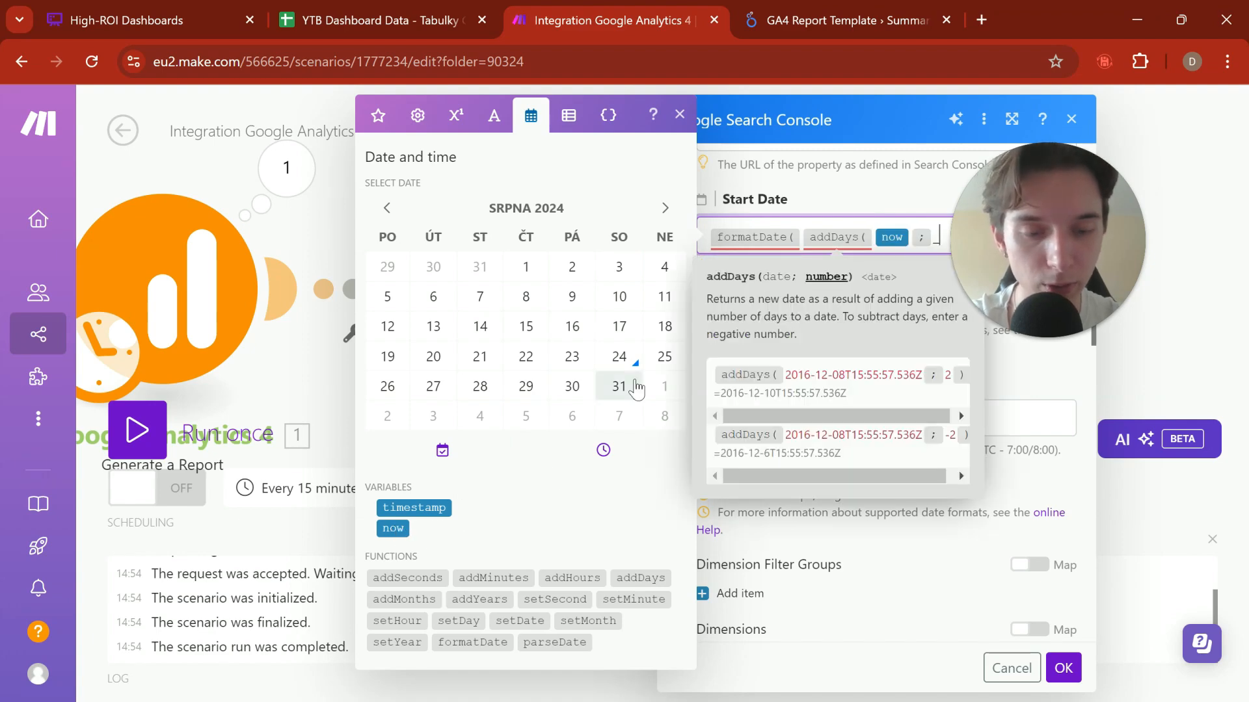
key("BackSpace")
key("BackSpace")
type("-1")
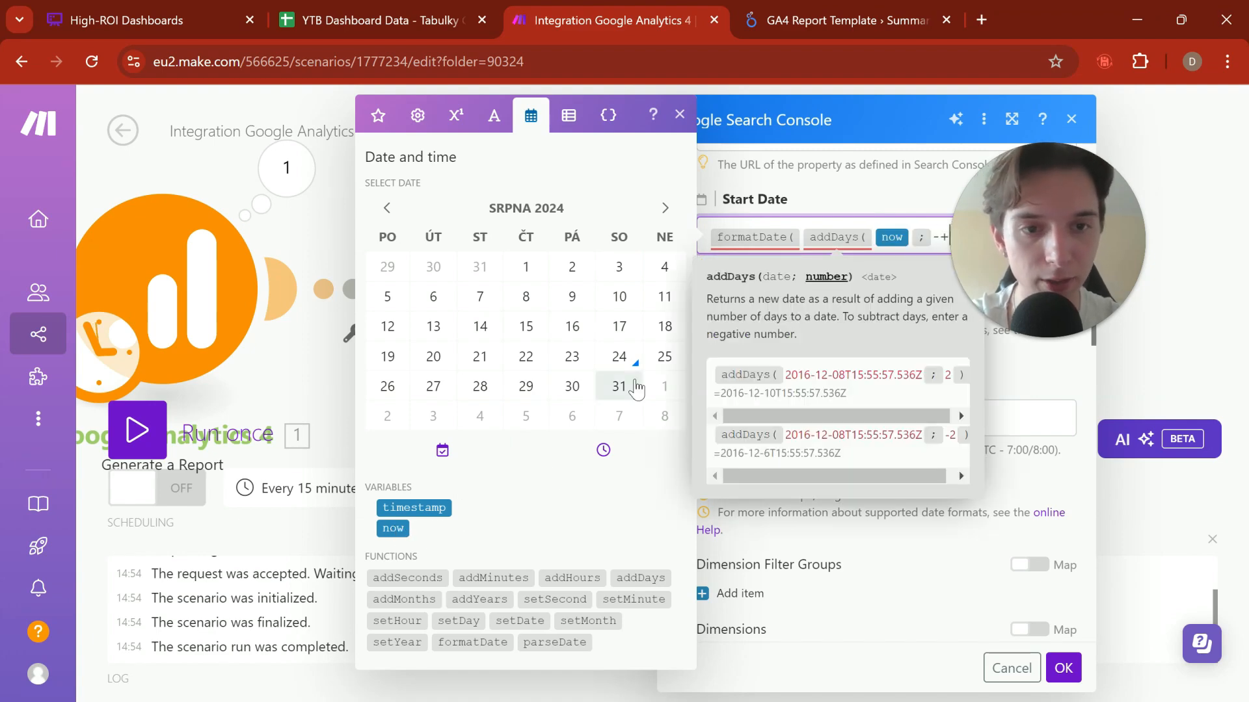
type(")")
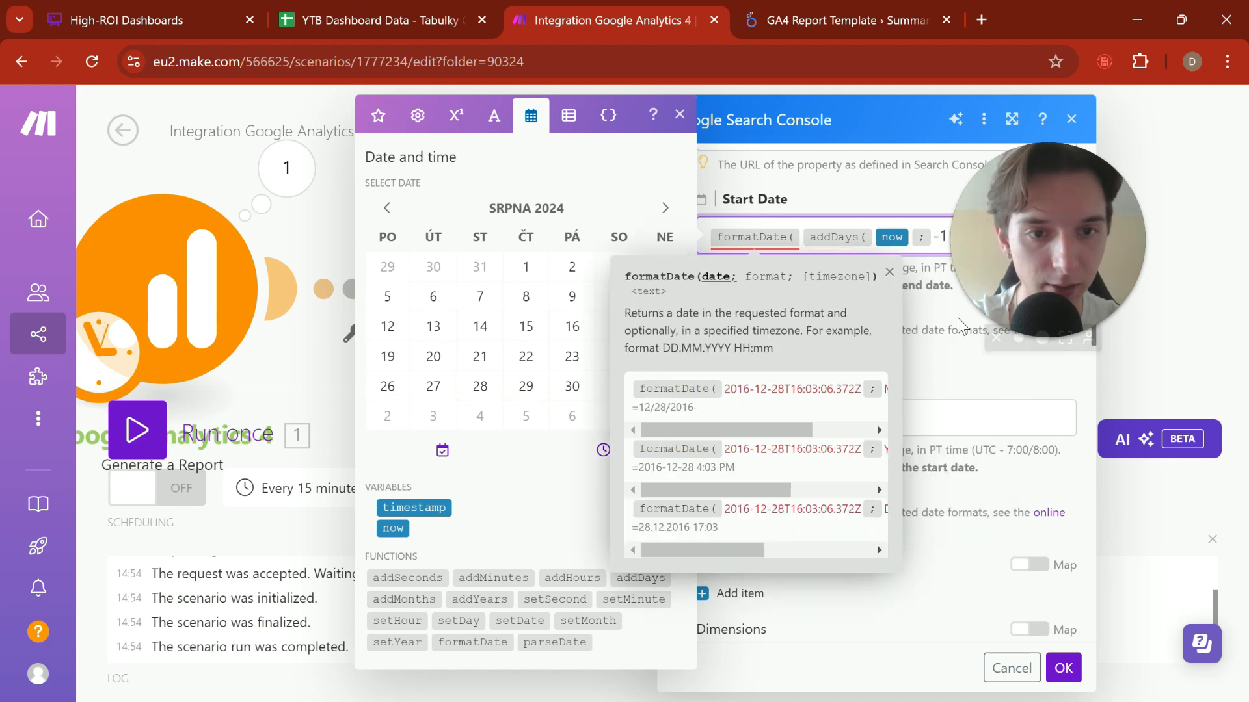
Step: Complete the Start Date formula with the date format YYYY-MM-DD and a closing parenthesis
left_click_drag(1026, 267, 1109, 602)
left_click(1002, 233)
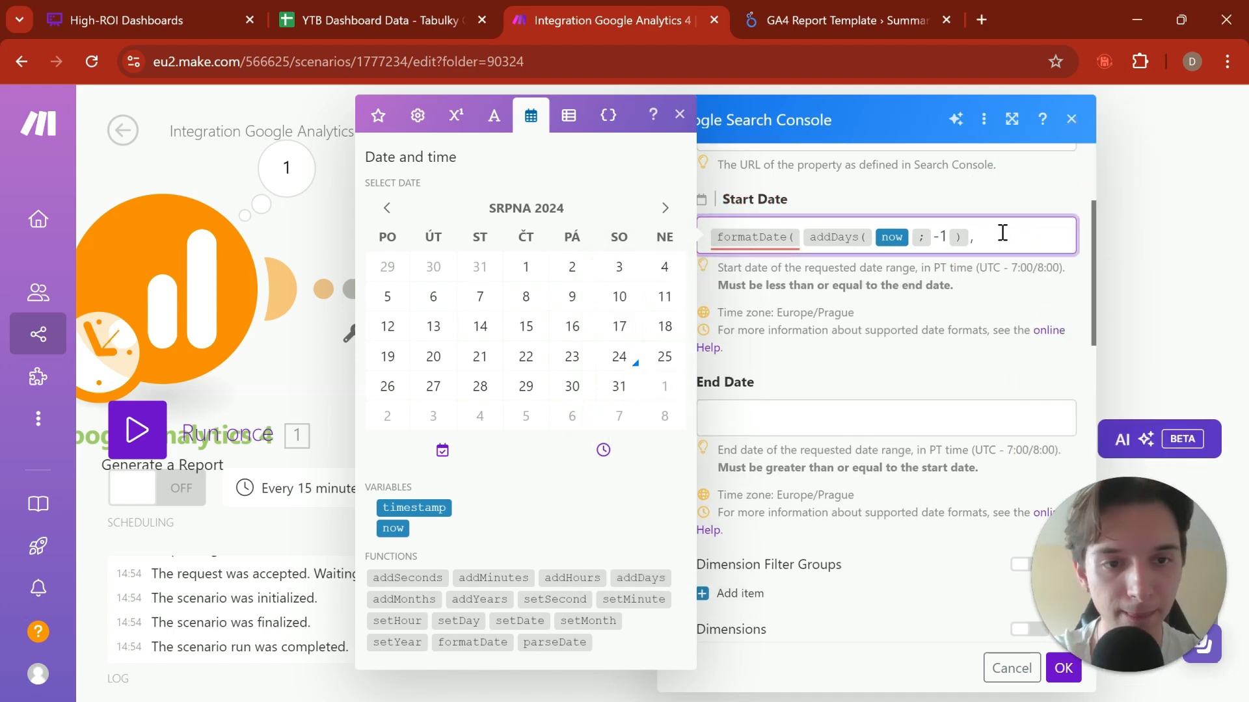
key("BackSpace")
type("+")
key("BackSpace")
type(";")
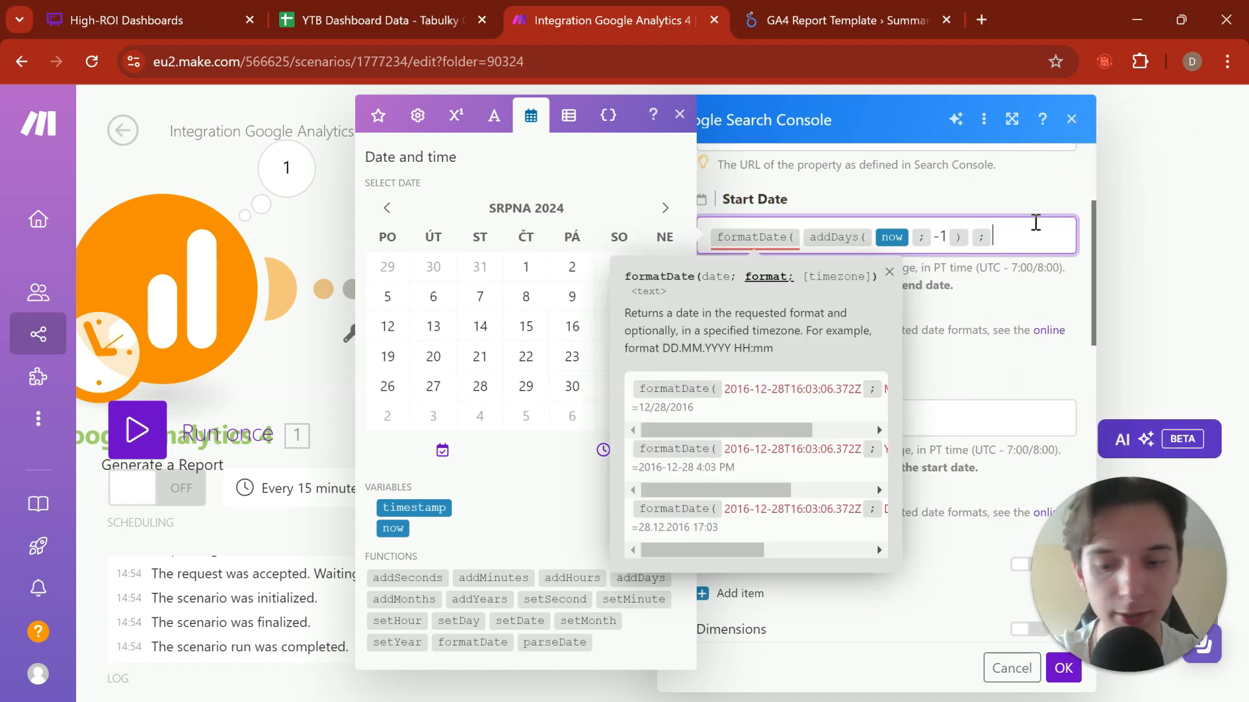
type(" YYYY")
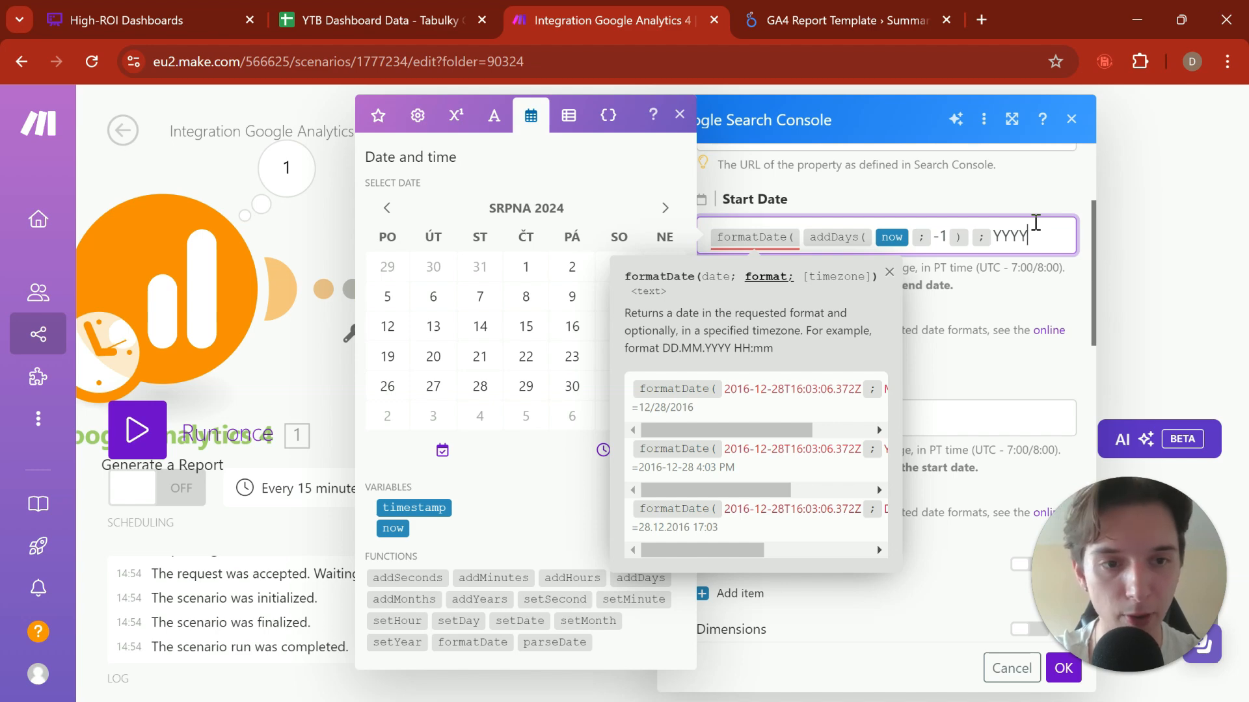
type("-MM-DD )")
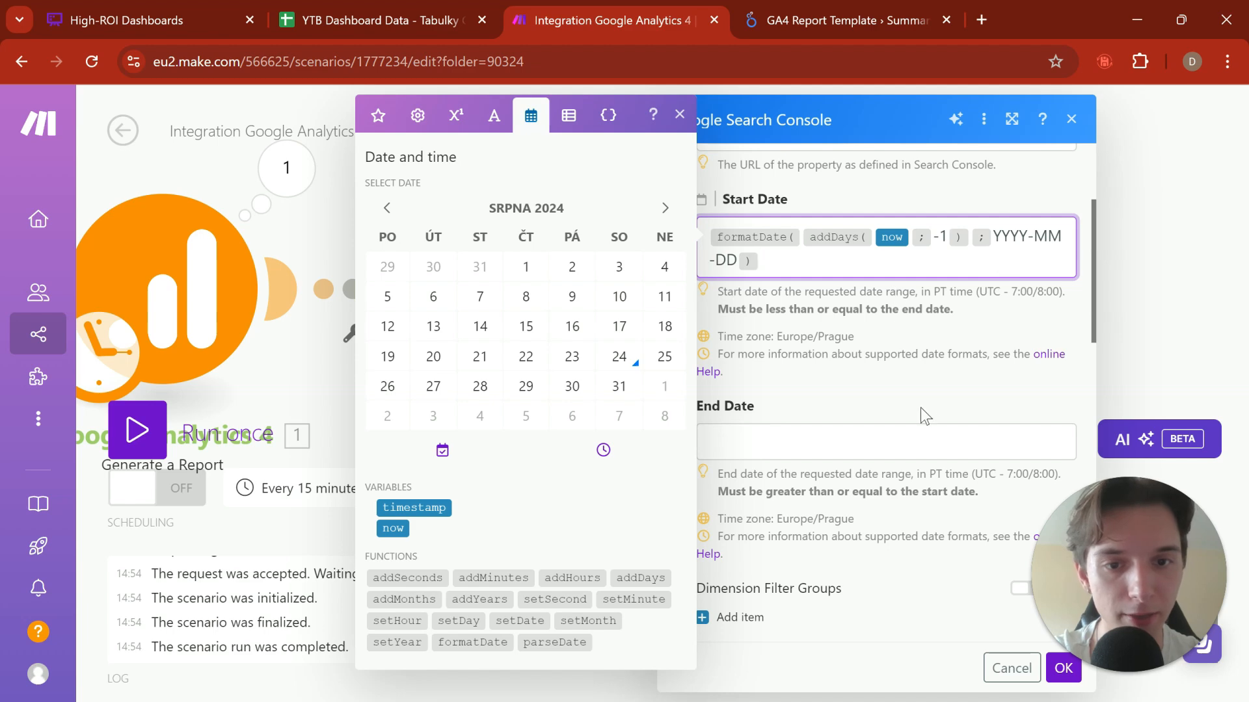
Step: Copy the whole Start Date formula into the End Date of the Search Console report
left_click(910, 344)
left_click(856, 268)
key("ctrl+a")
key("ctrl+c")
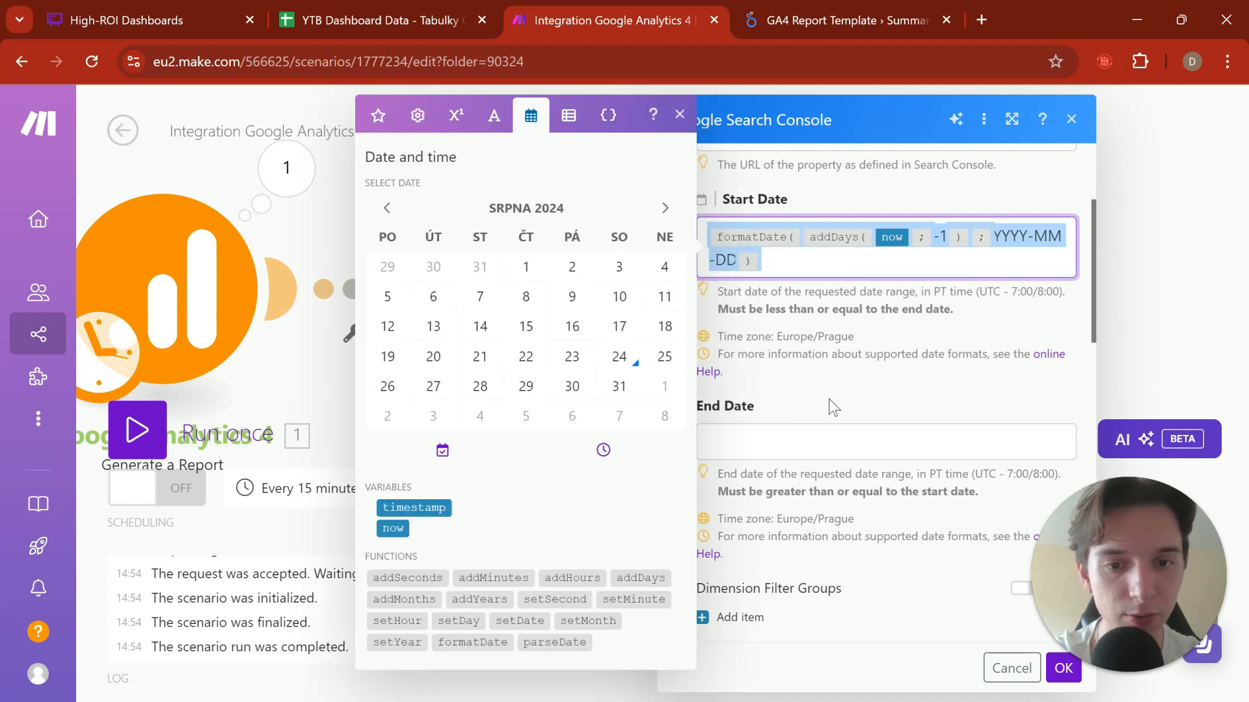
left_click(843, 442)
key("ctrl+v")
left_click(939, 381)
scroll(936, 383, "down", 7)
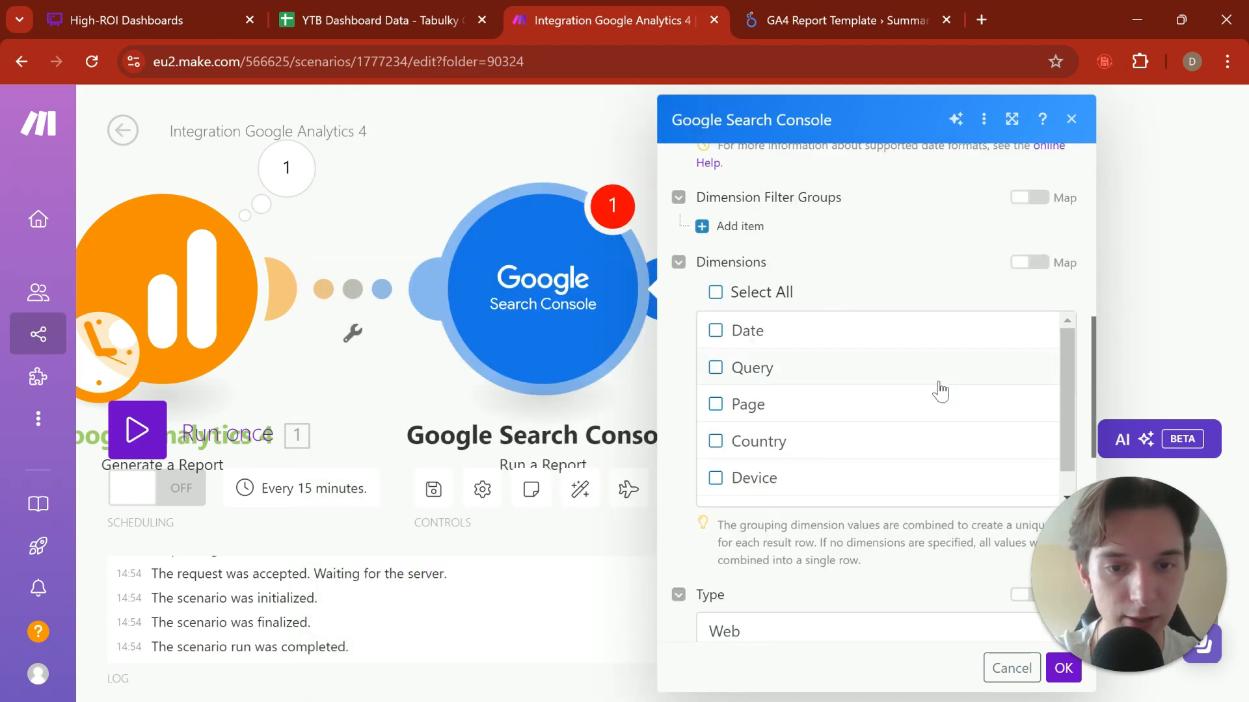
scroll(874, 335, "up", 3)
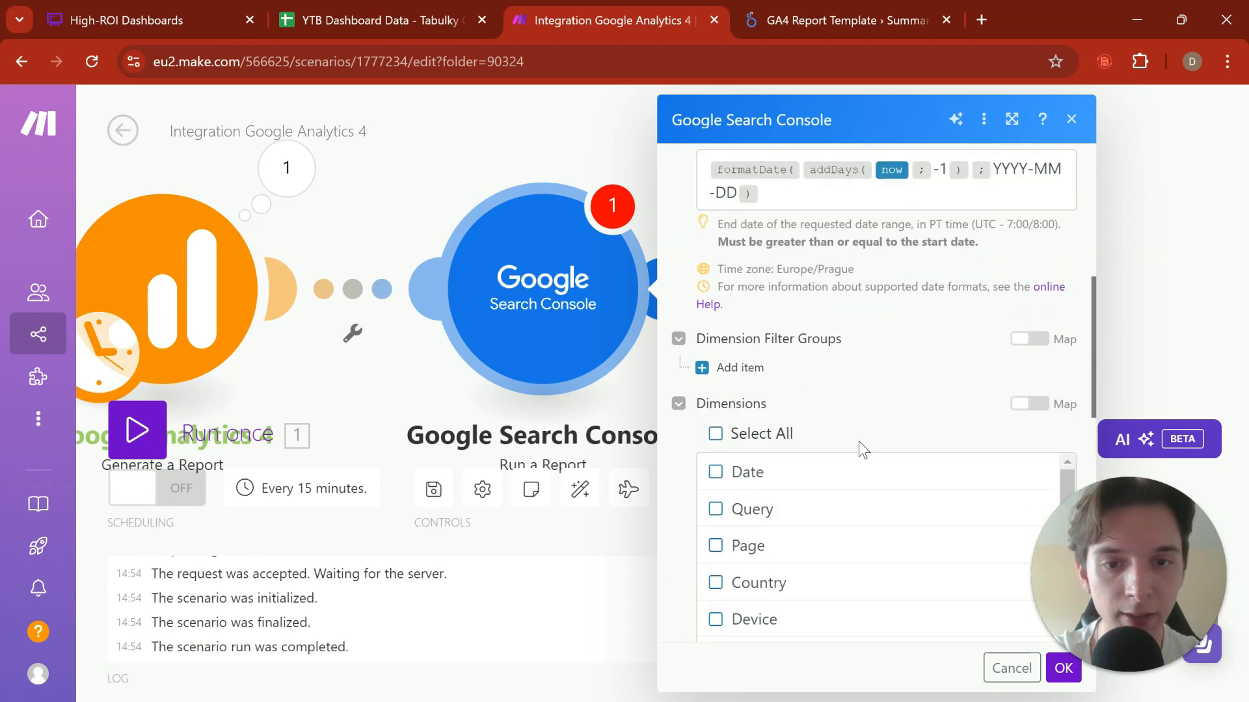
Step: Select Page as the dimension for the Google Search Console report
scroll(859, 446, "down", 3)
scroll(860, 439, "down", 6)
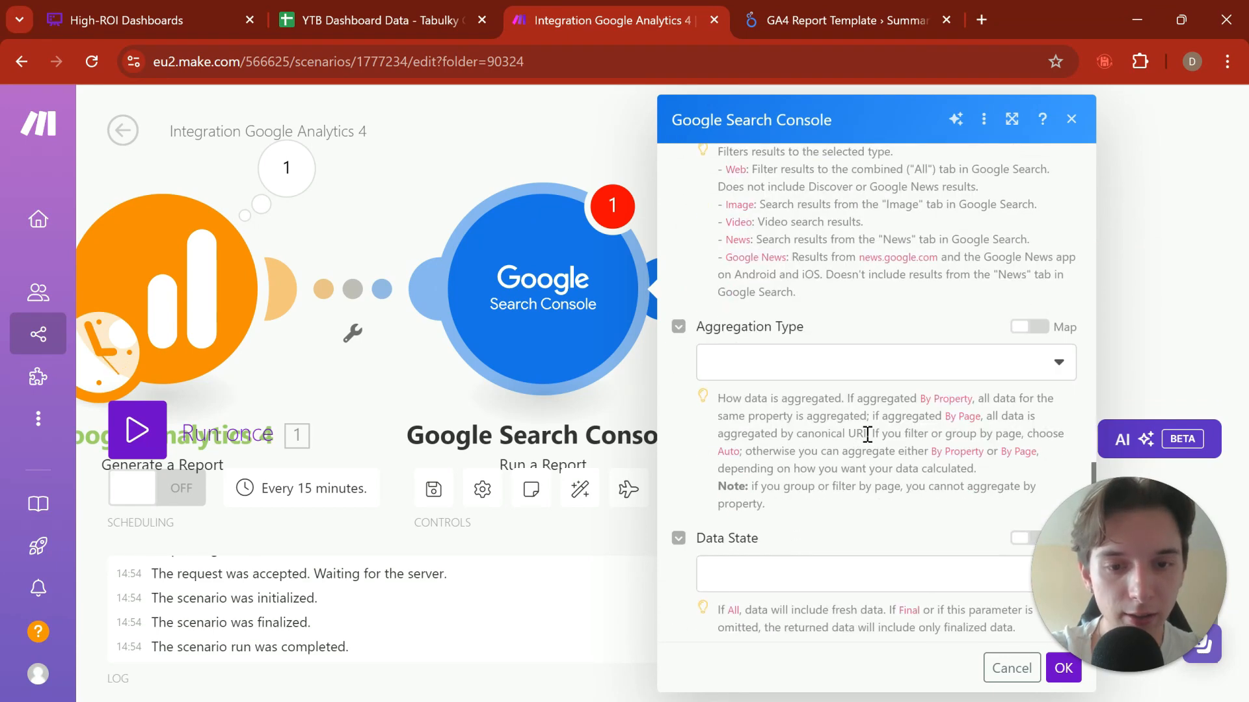
scroll(868, 434, "up", 2)
scroll(868, 435, "up", 4)
scroll(871, 246, "down", 1)
scroll(874, 249, "up", 1)
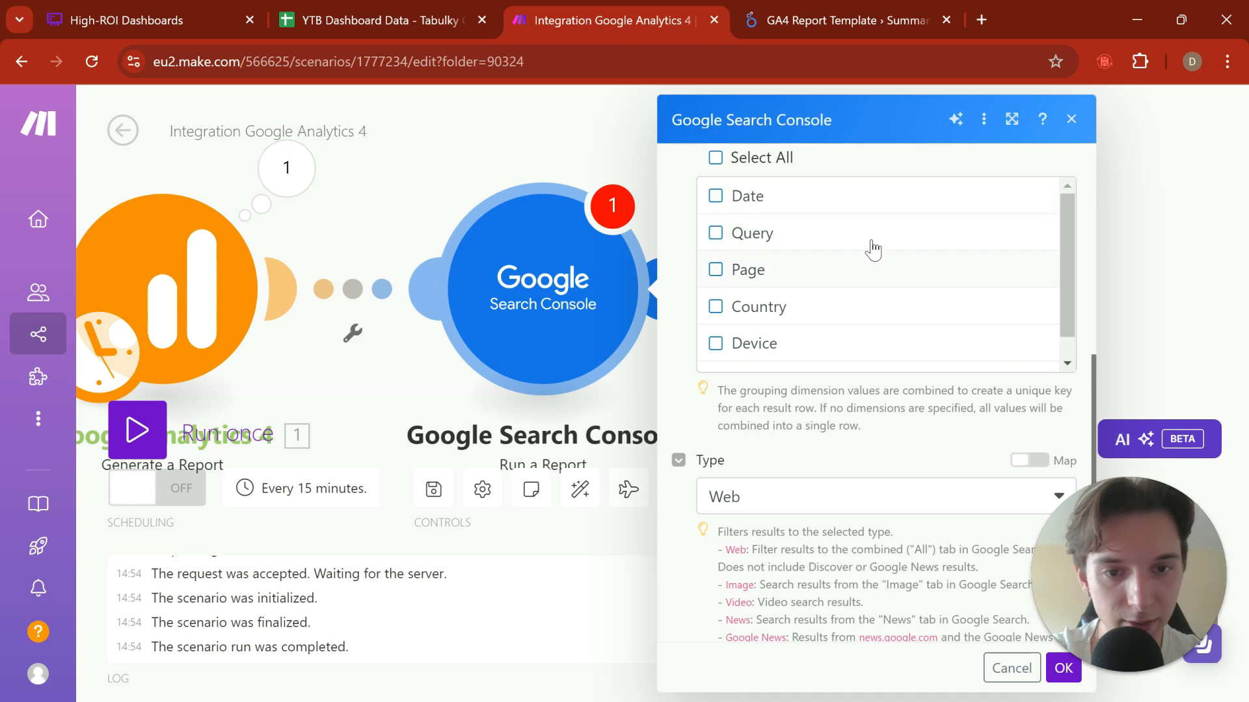
scroll(865, 390, "up", 2)
scroll(867, 390, "down", 1)
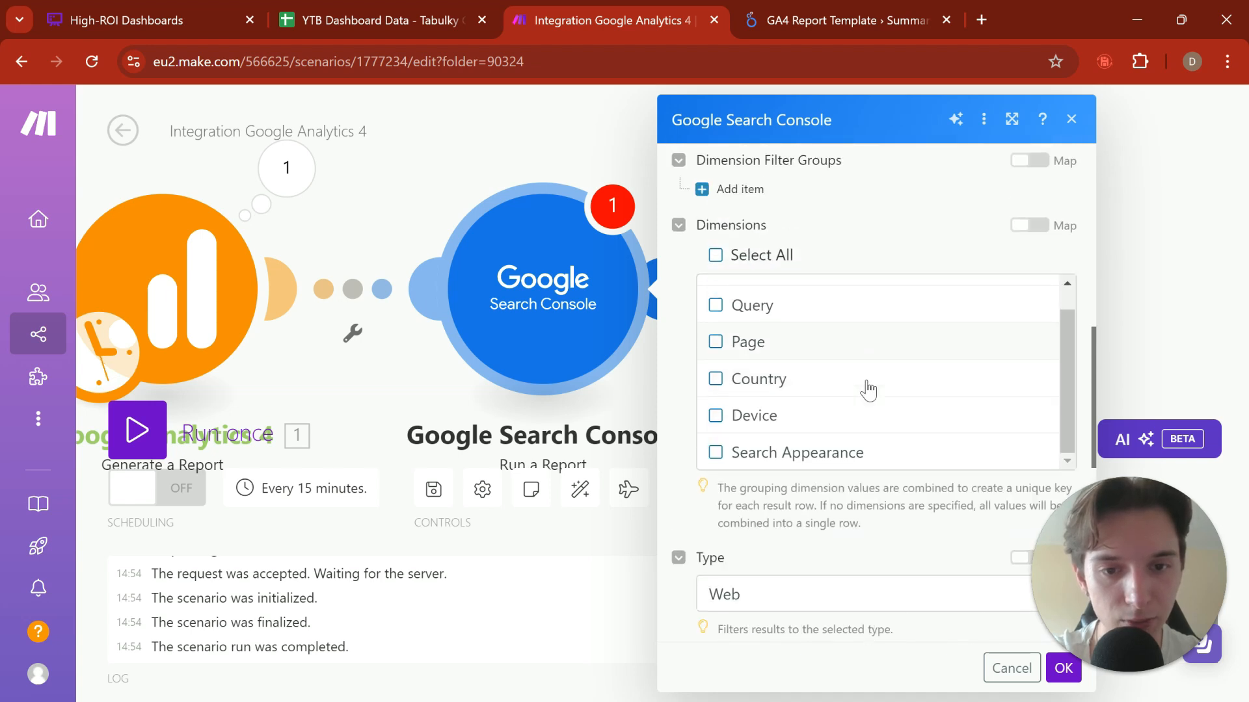
scroll(868, 390, "up", 1)
left_click(861, 368)
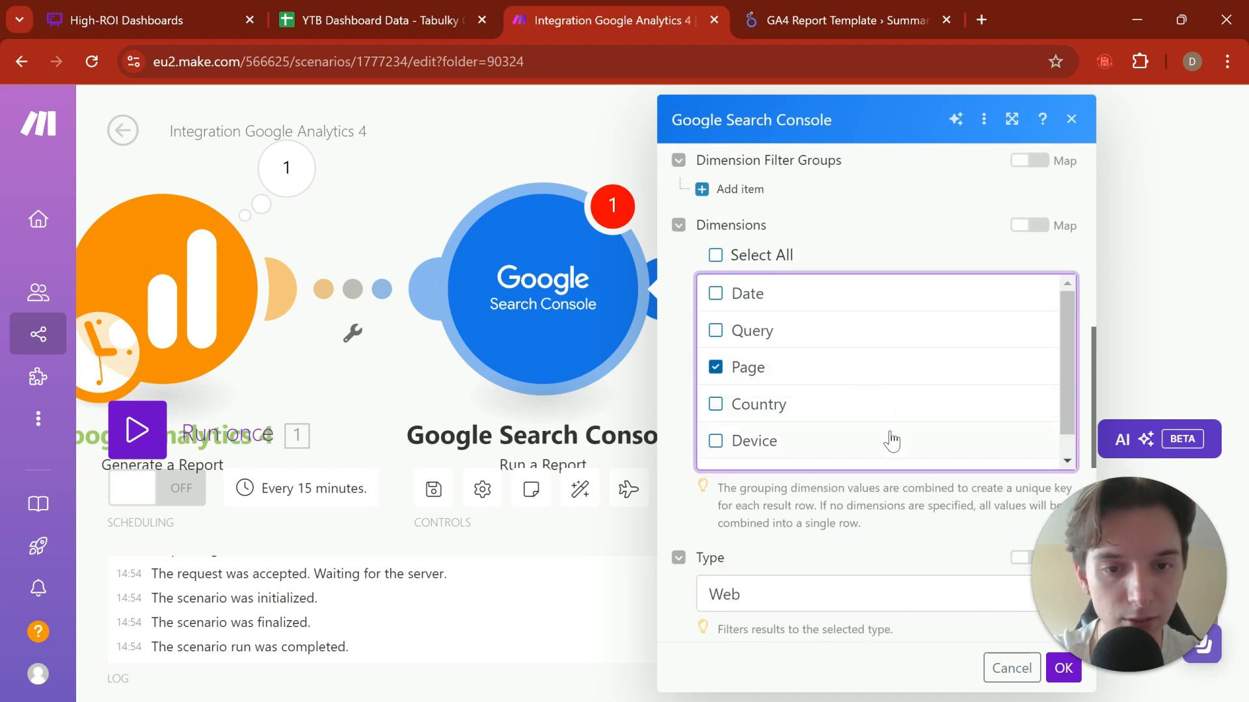
Step: Examine the options for the report's Type setting and the description of each search result type
scroll(891, 441, "down", 1)
scroll(876, 520, "down", 5)
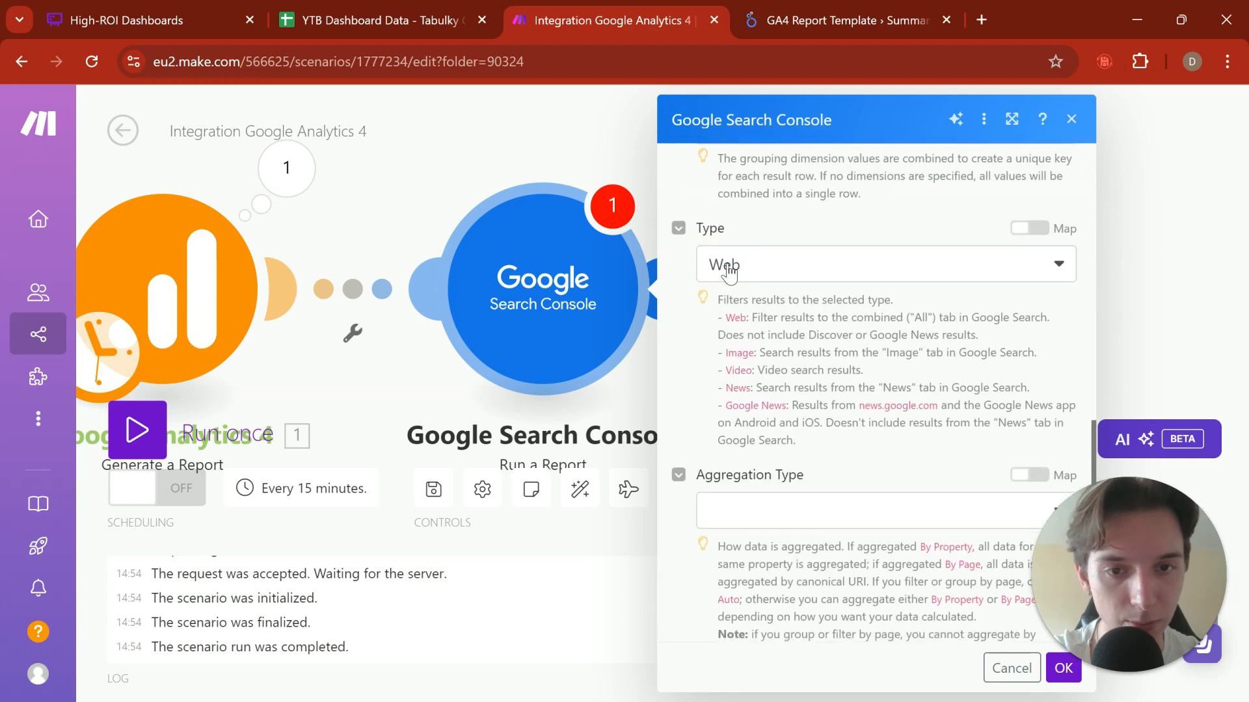
left_click(729, 272)
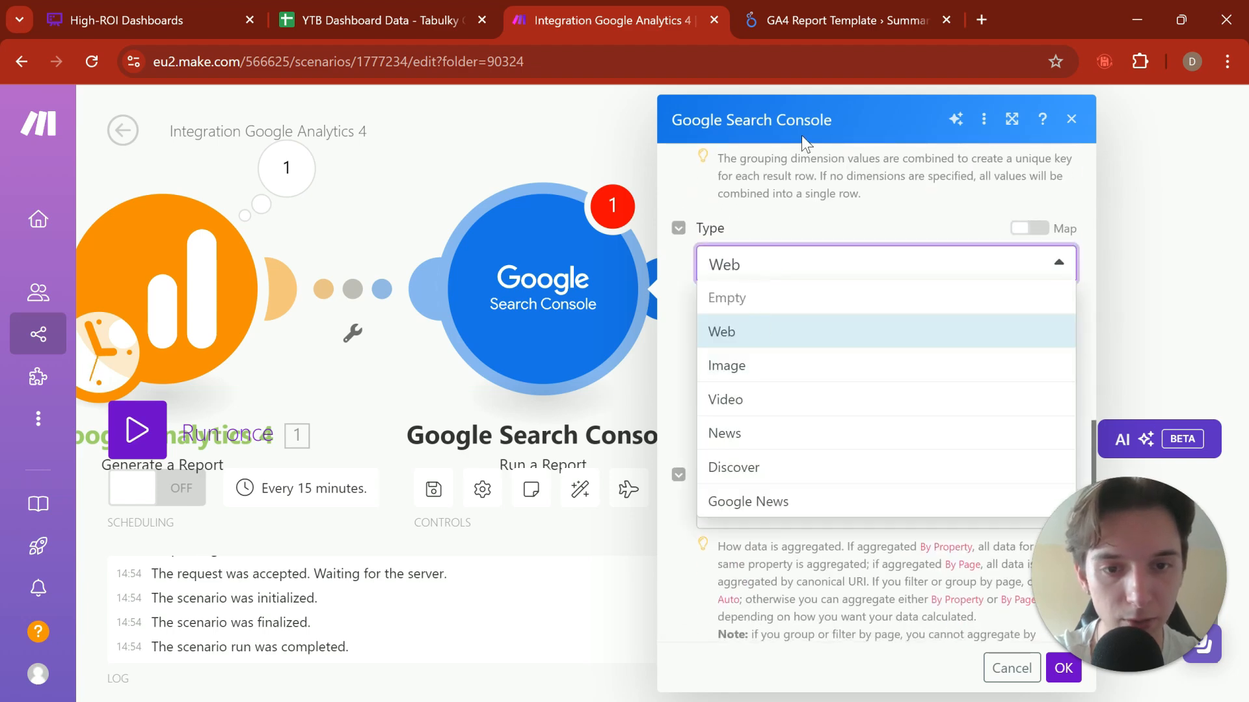
left_click(791, 228)
scroll(791, 221, "down", 1)
left_click_drag(831, 232, 977, 358)
left_click(974, 360)
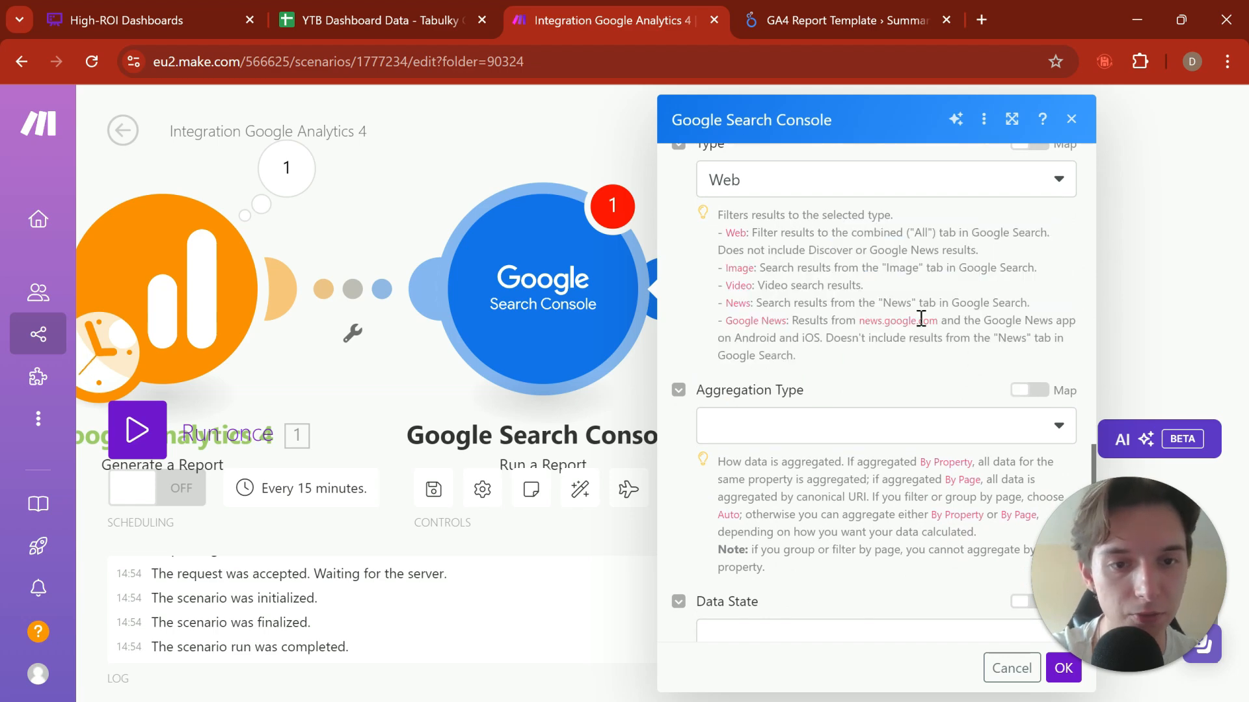
left_click_drag(896, 303, 1025, 293)
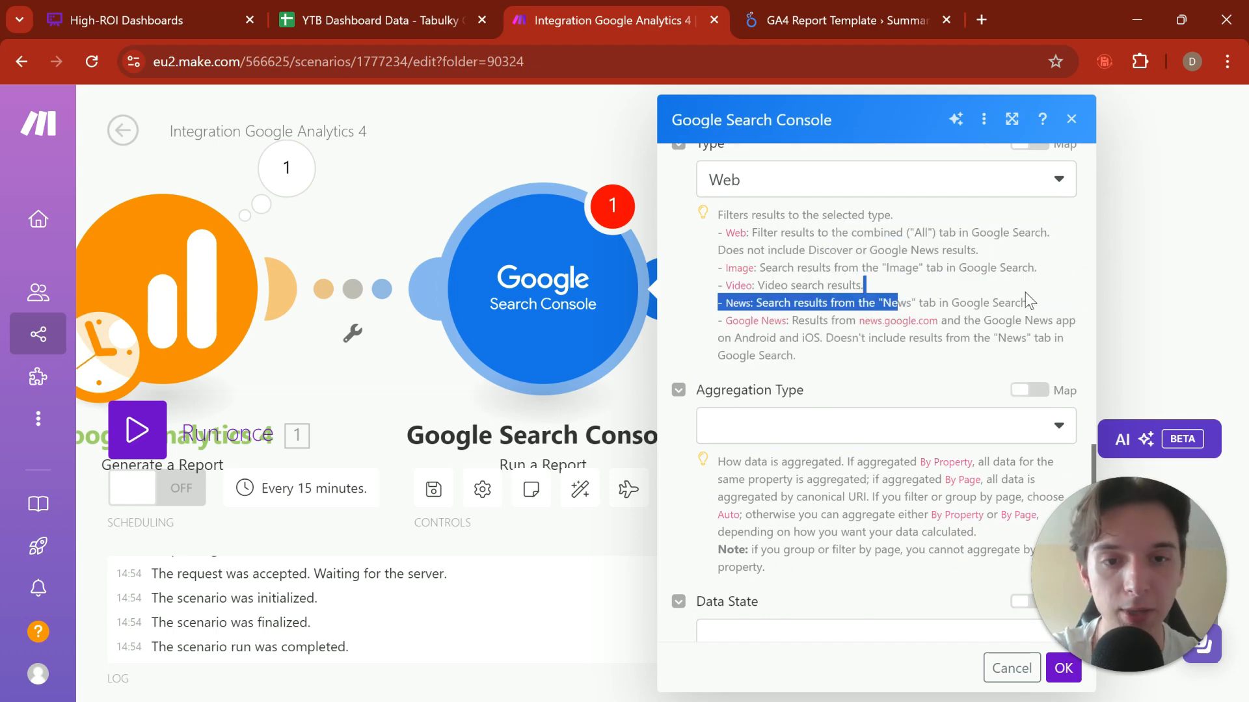
left_click(1013, 291)
Step: Set the Search Console report's Aggregation Type to Auto
scroll(839, 273, "down", 3)
left_click(833, 234)
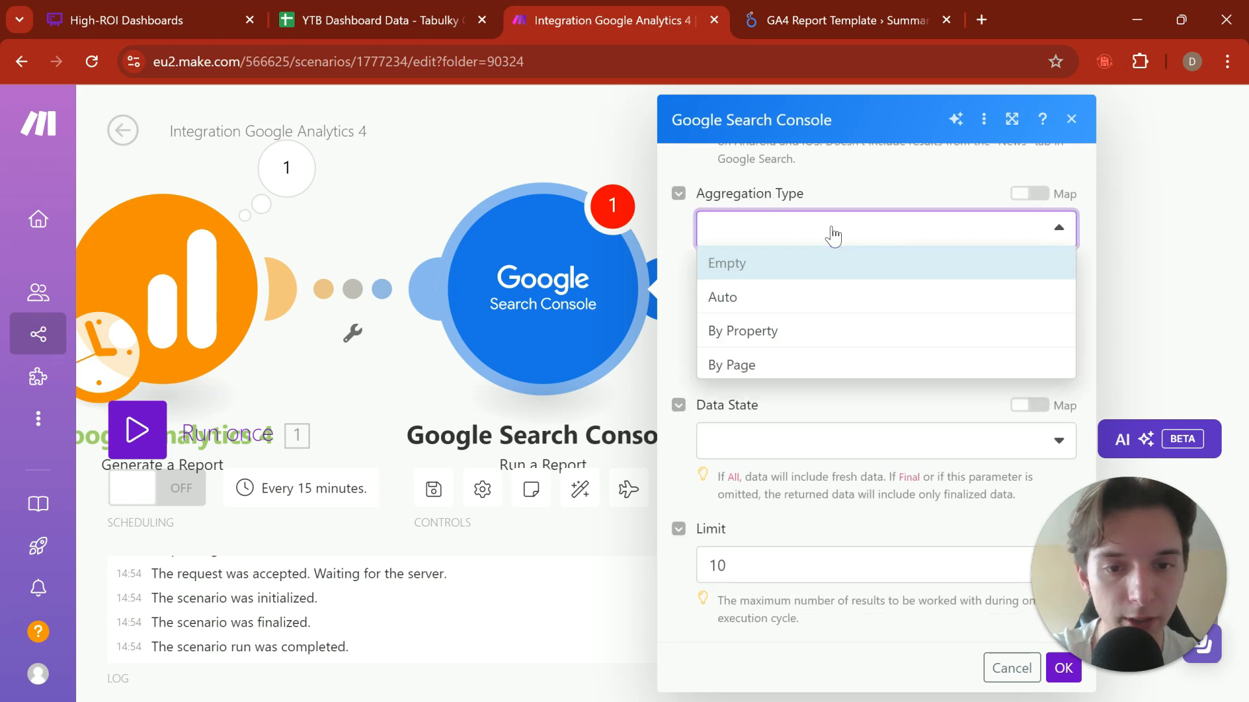
left_click(832, 235)
left_click(833, 237)
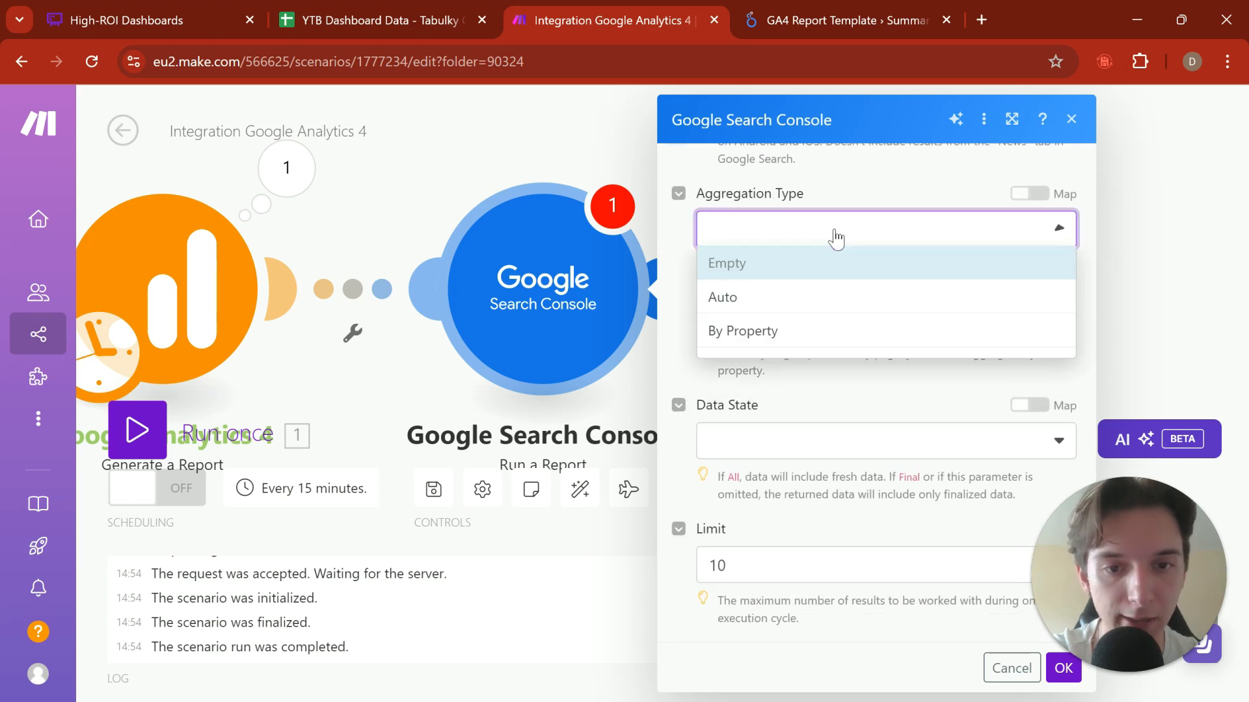
left_click(809, 298)
scroll(896, 284, "up", 4)
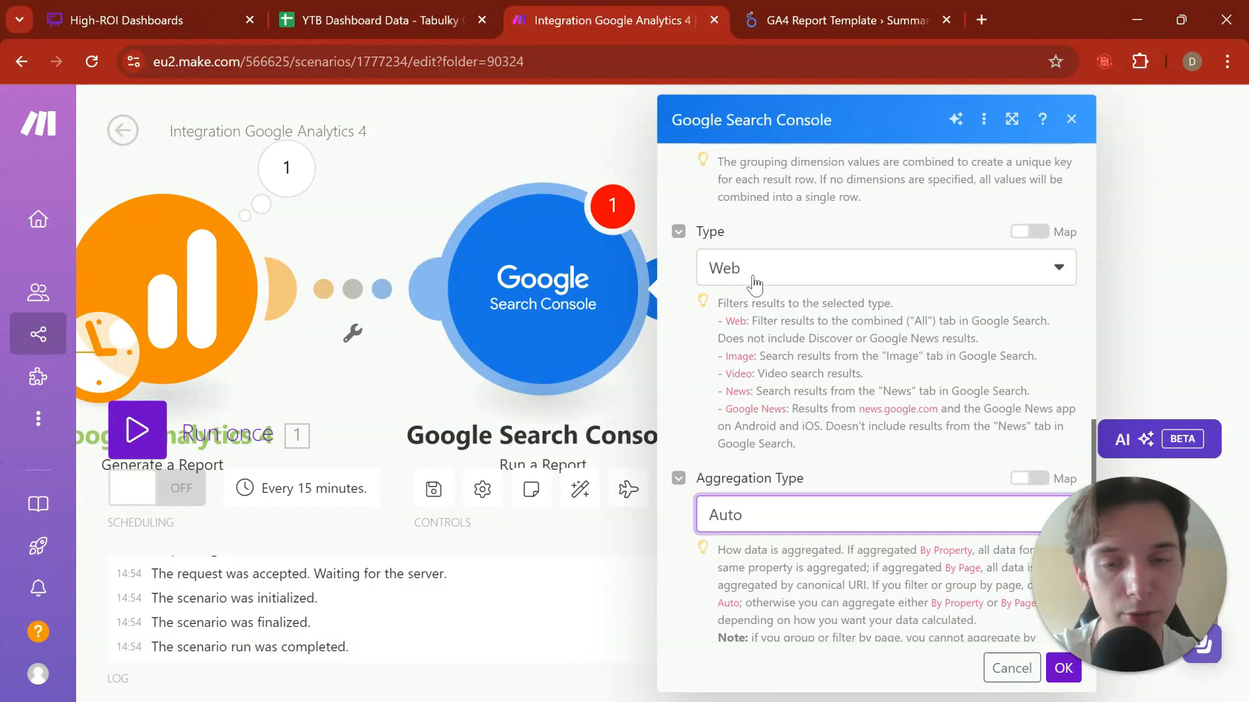
Step: Set the report's Data State to All and save the Google Search Console module's settings
scroll(755, 284, "down", 4)
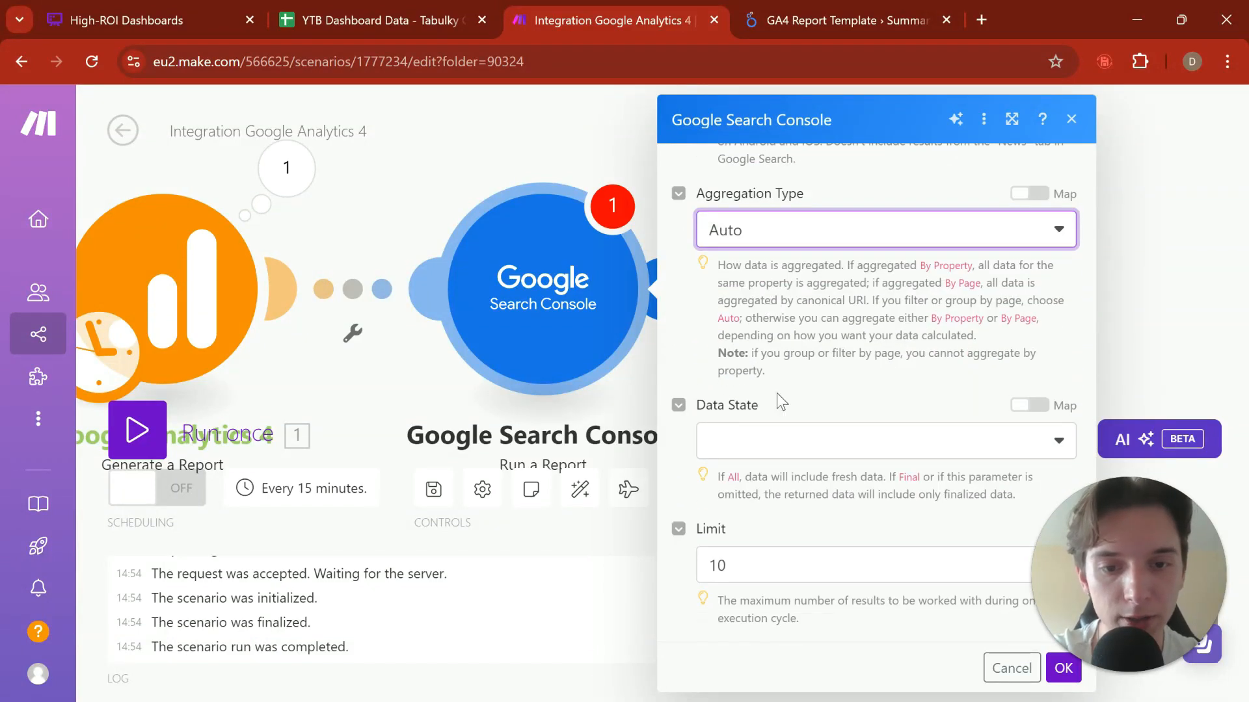
left_click(749, 437)
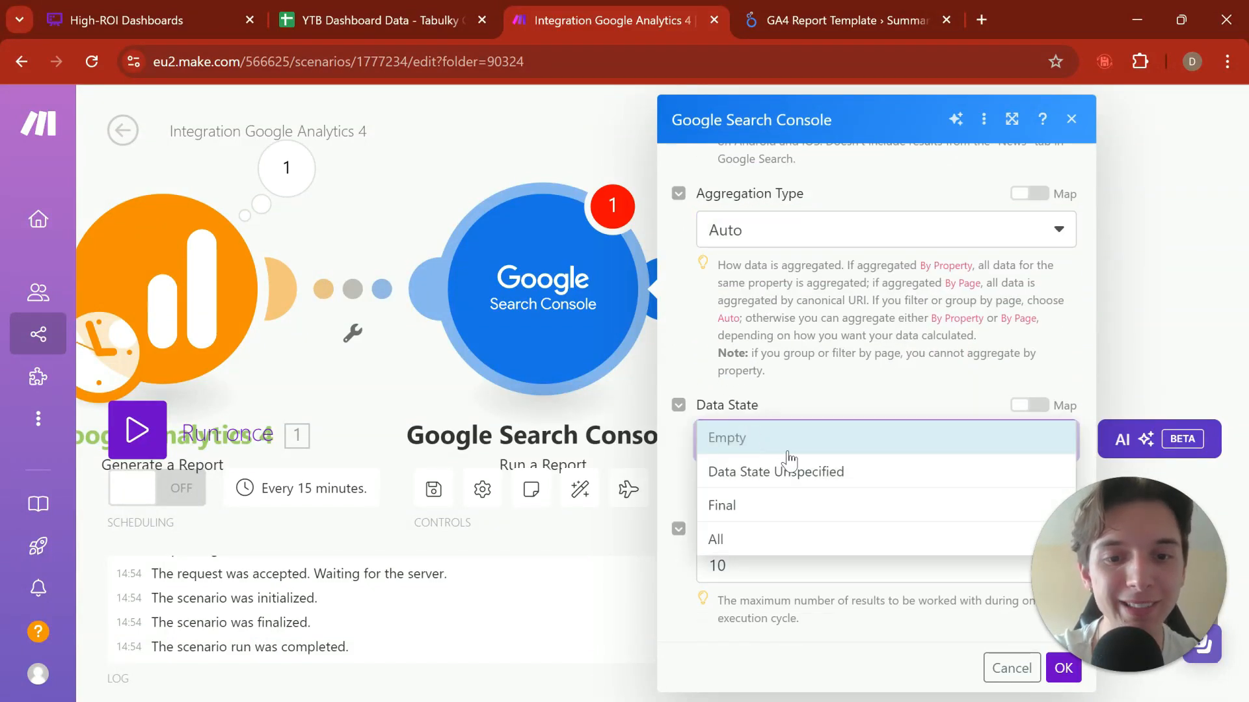
left_click(822, 411)
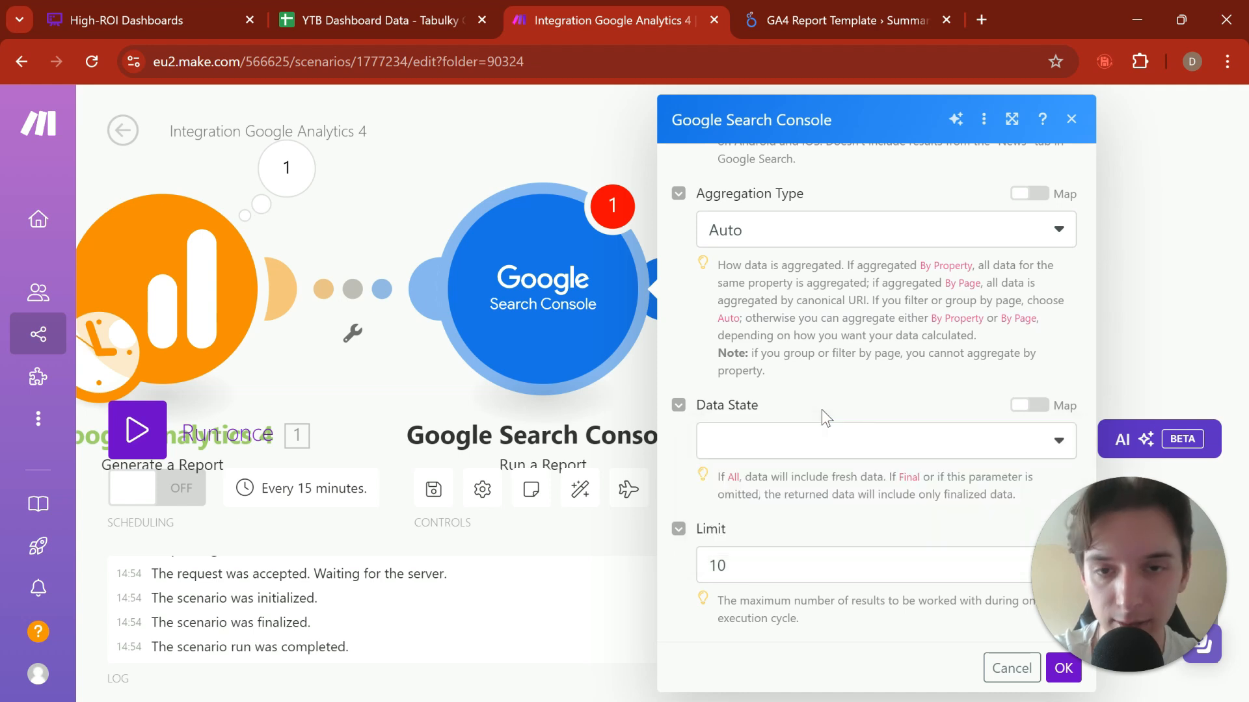
left_click(758, 571)
left_click(817, 527)
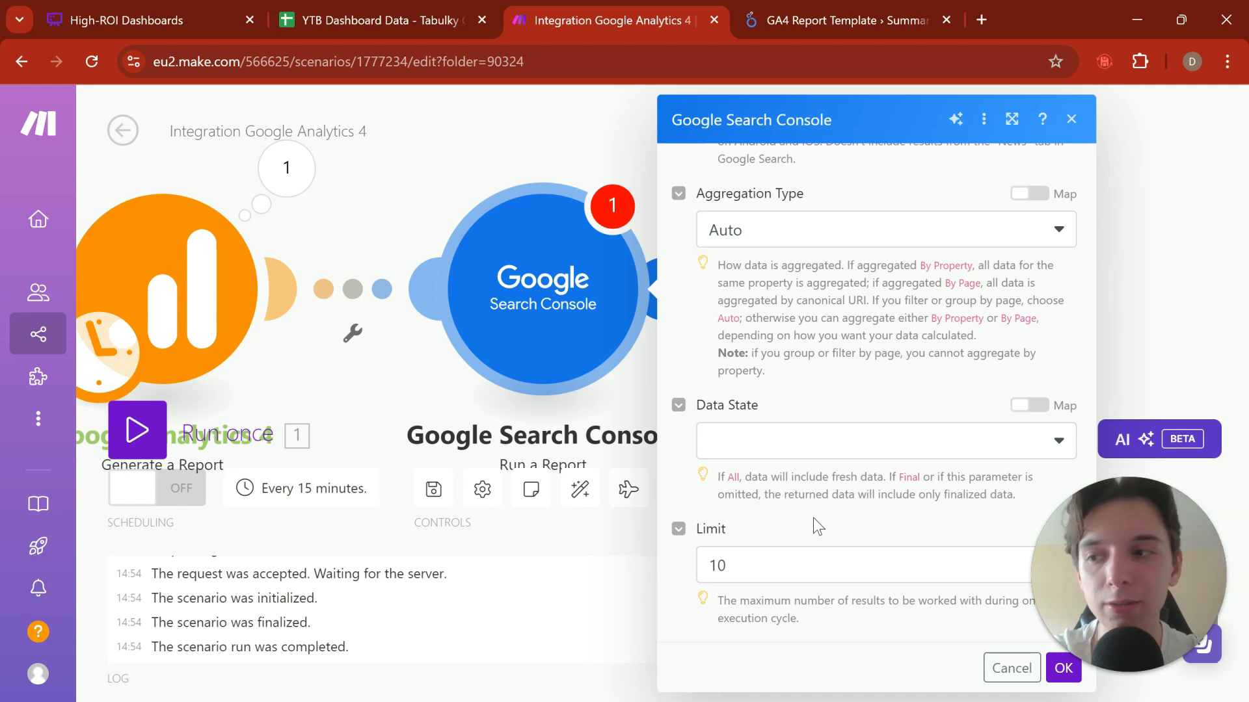
left_click(807, 442)
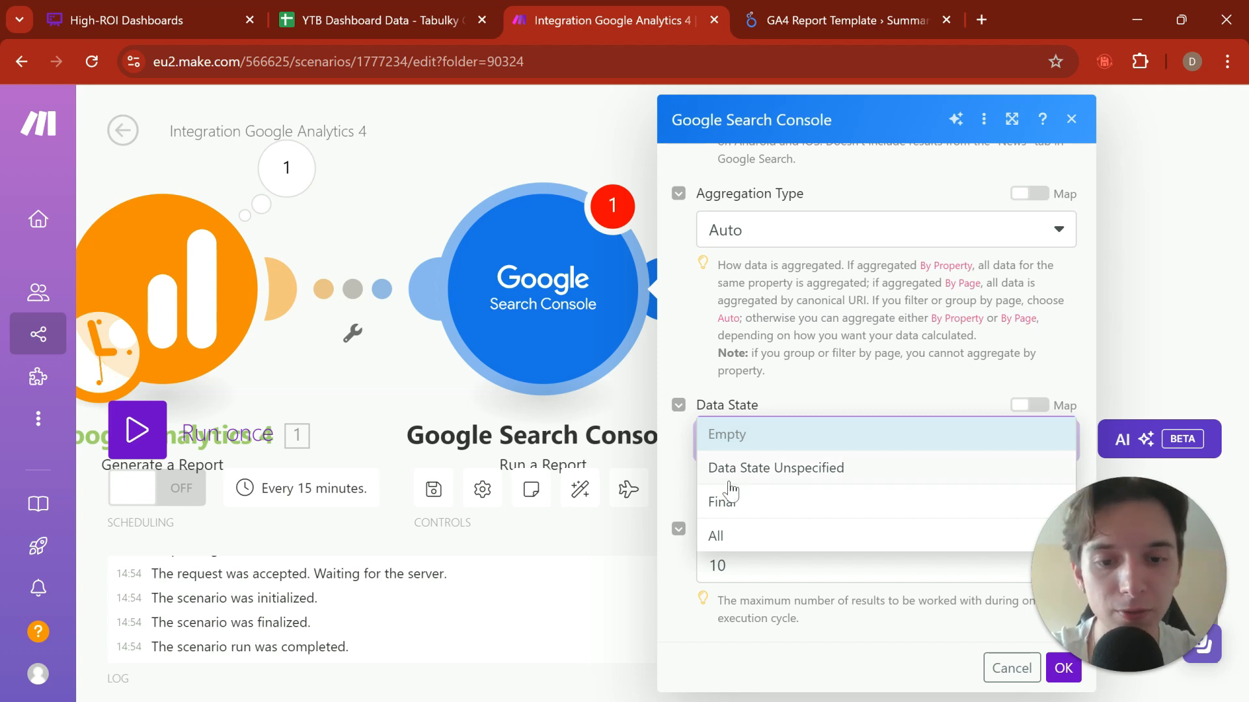
left_click(718, 513)
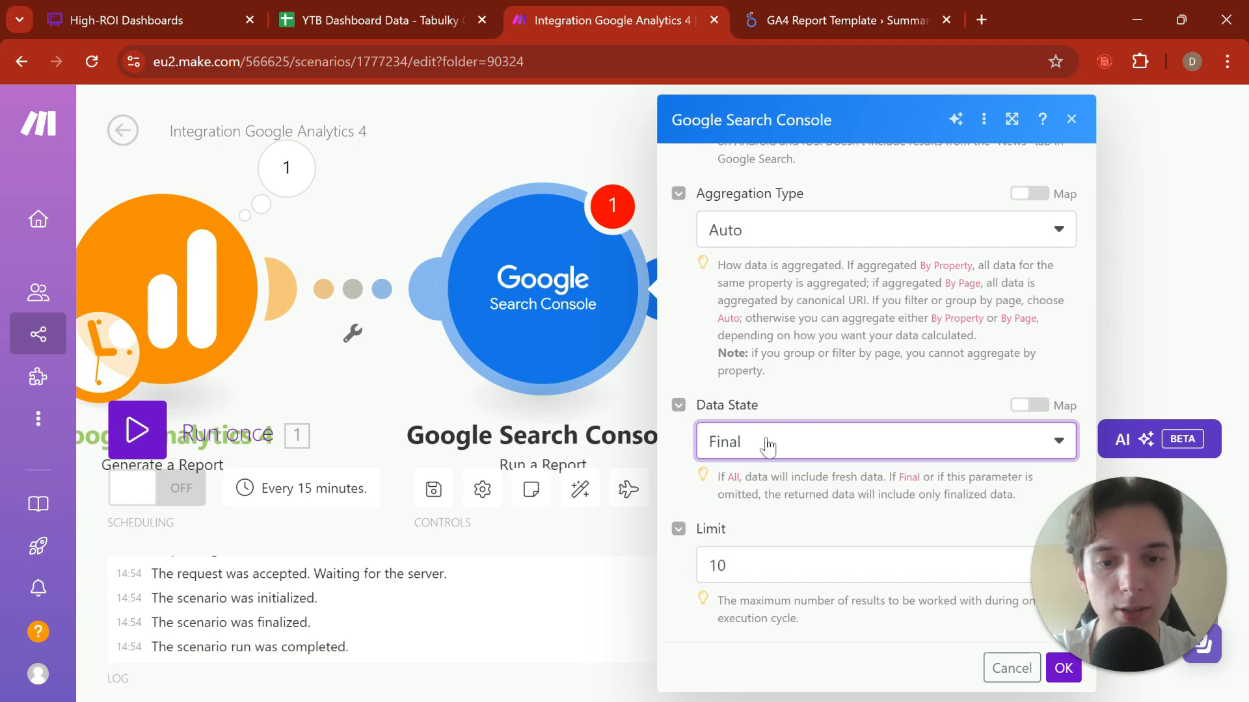
left_click(823, 446)
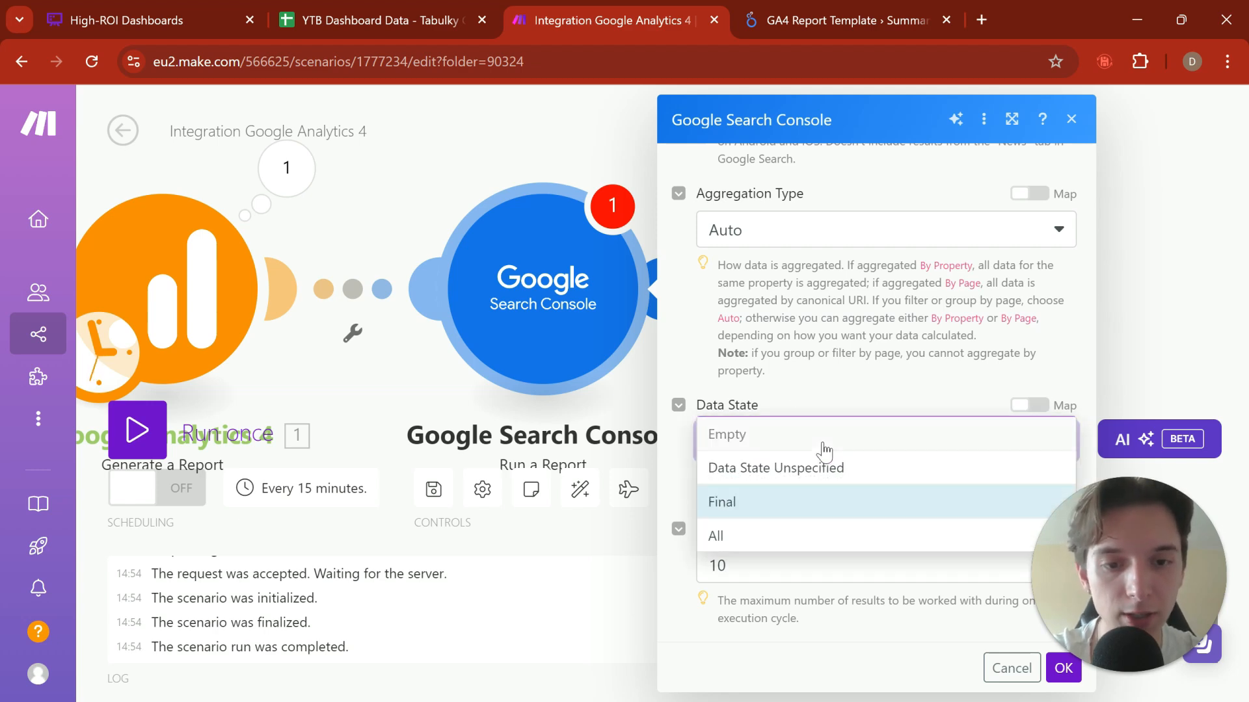
left_click(792, 535)
scroll(930, 387, "up", 15)
scroll(930, 387, "down", 5)
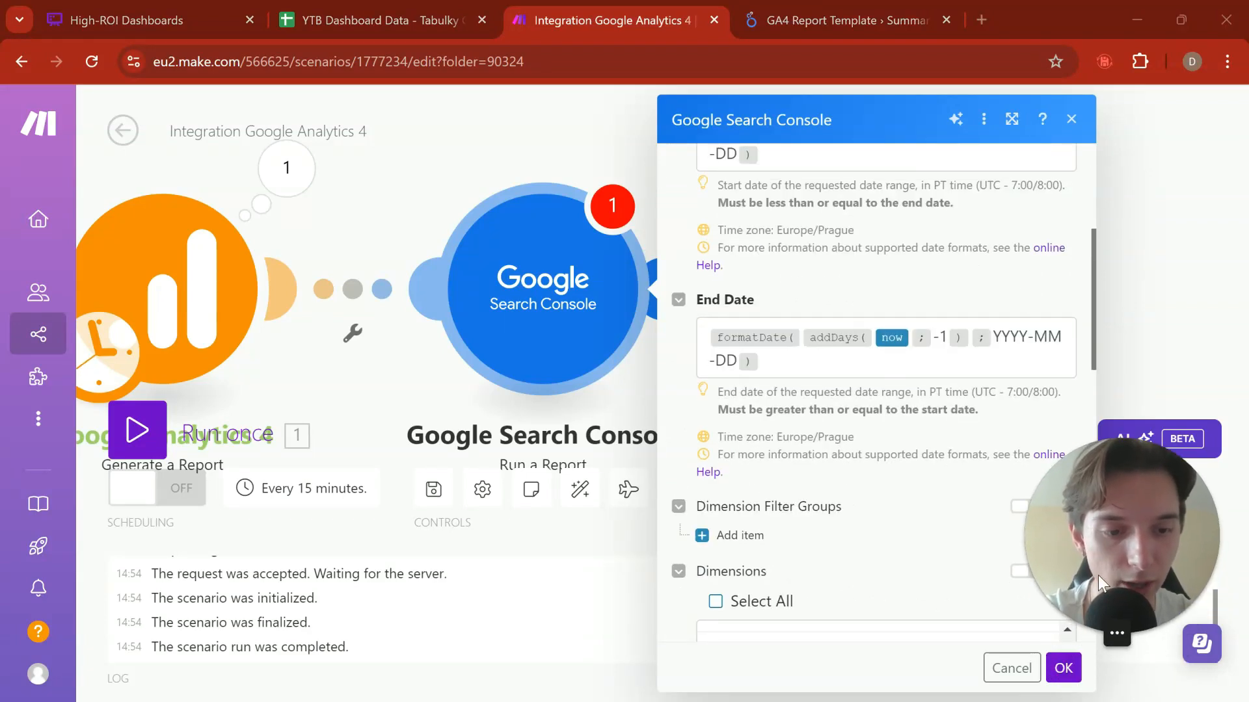
left_click(1067, 670)
Step: Run only the Google Search Console module and expand the Dimensions in the run's input bundle
right_click(519, 287)
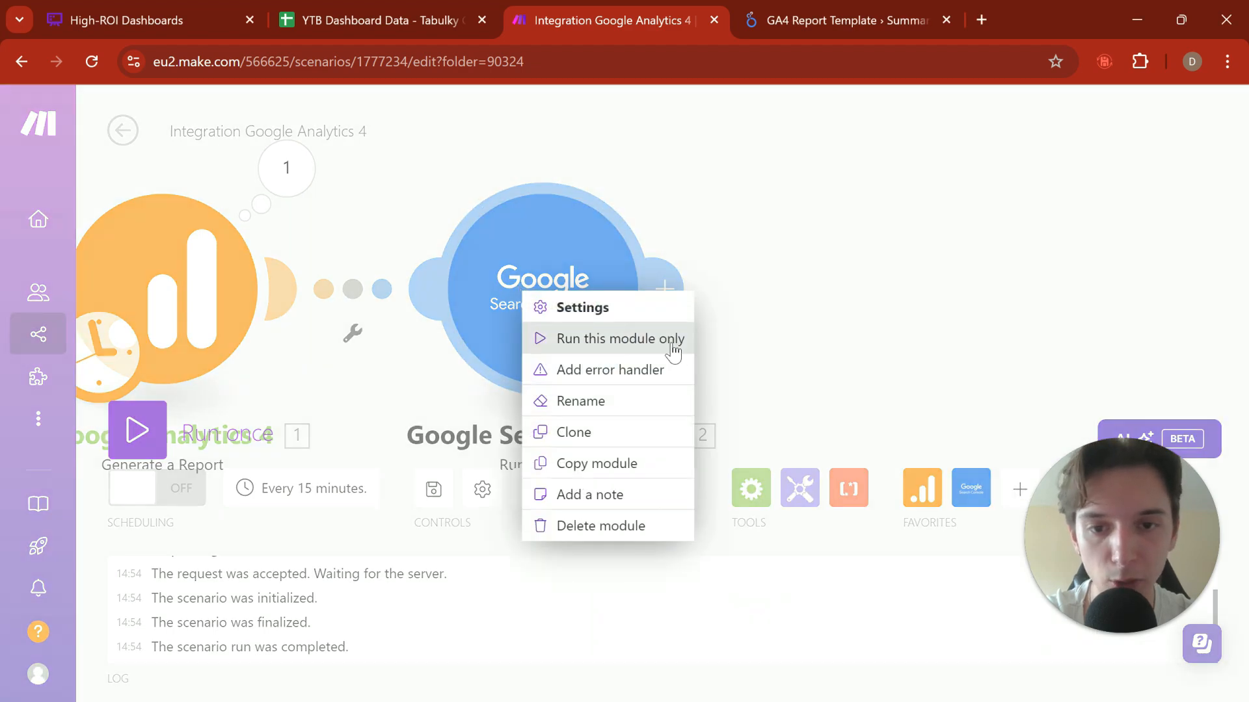
left_click(670, 340)
left_click(848, 220)
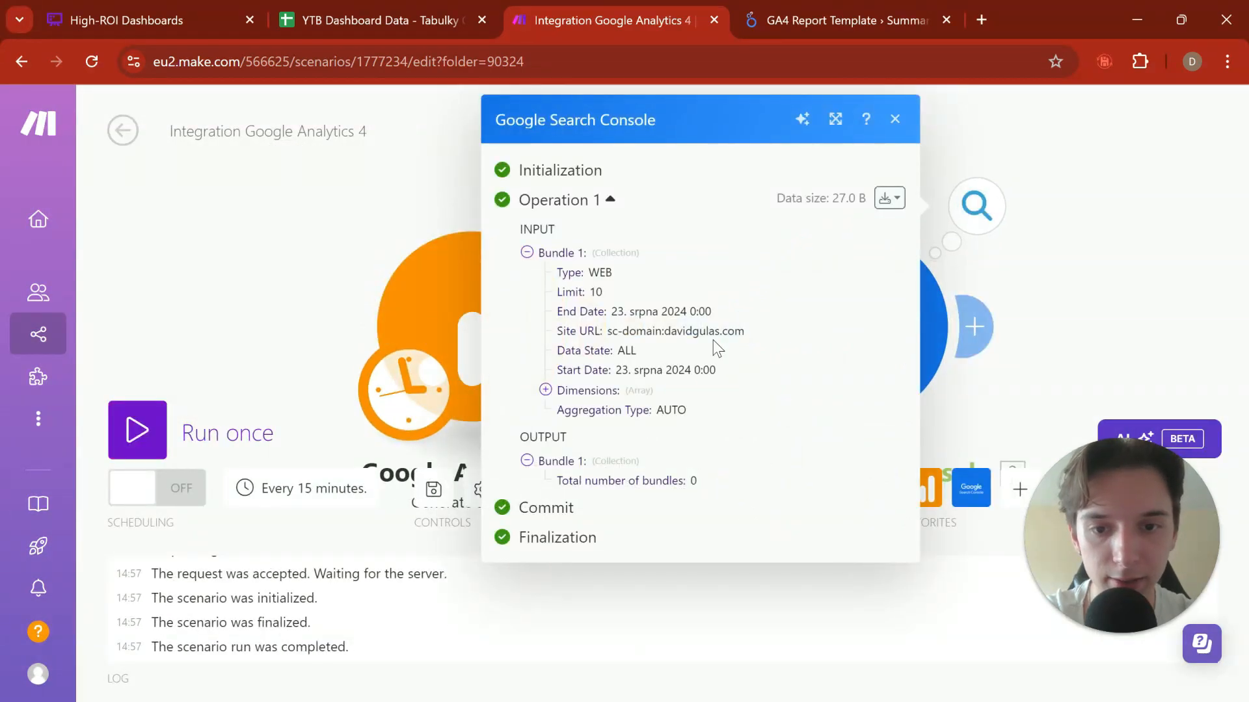
left_click(564, 392)
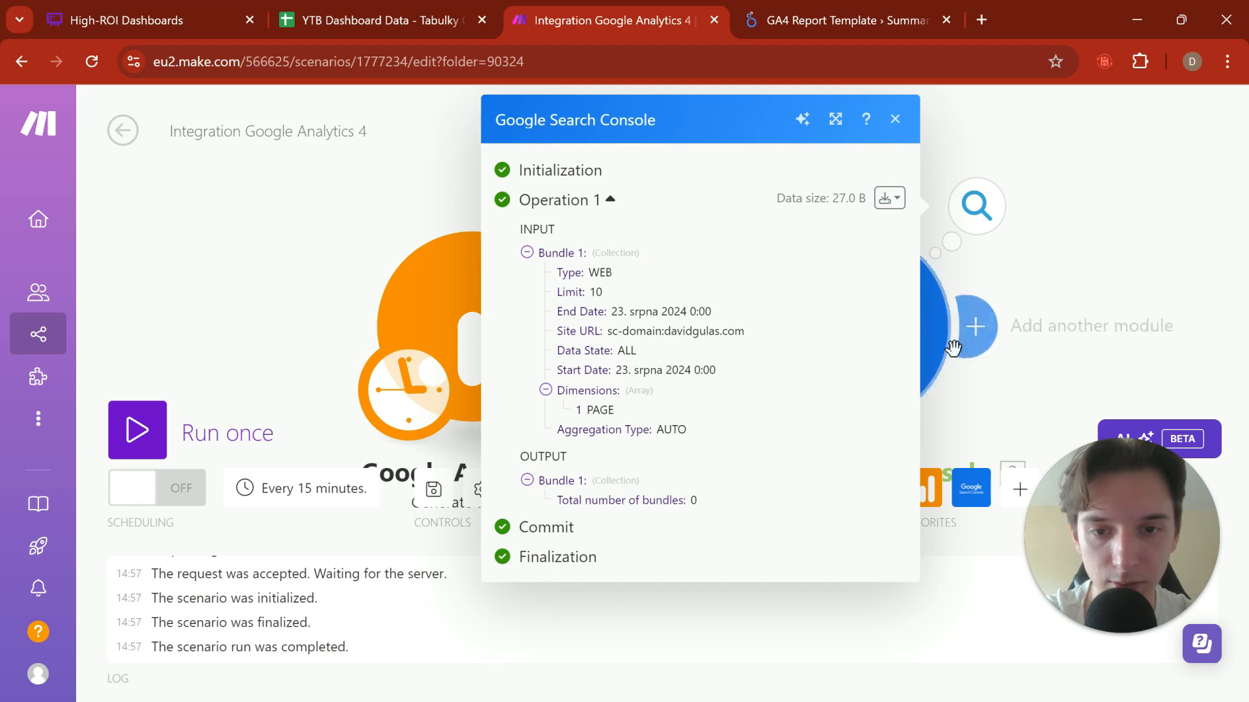
left_click_drag(1043, 357, 930, 372)
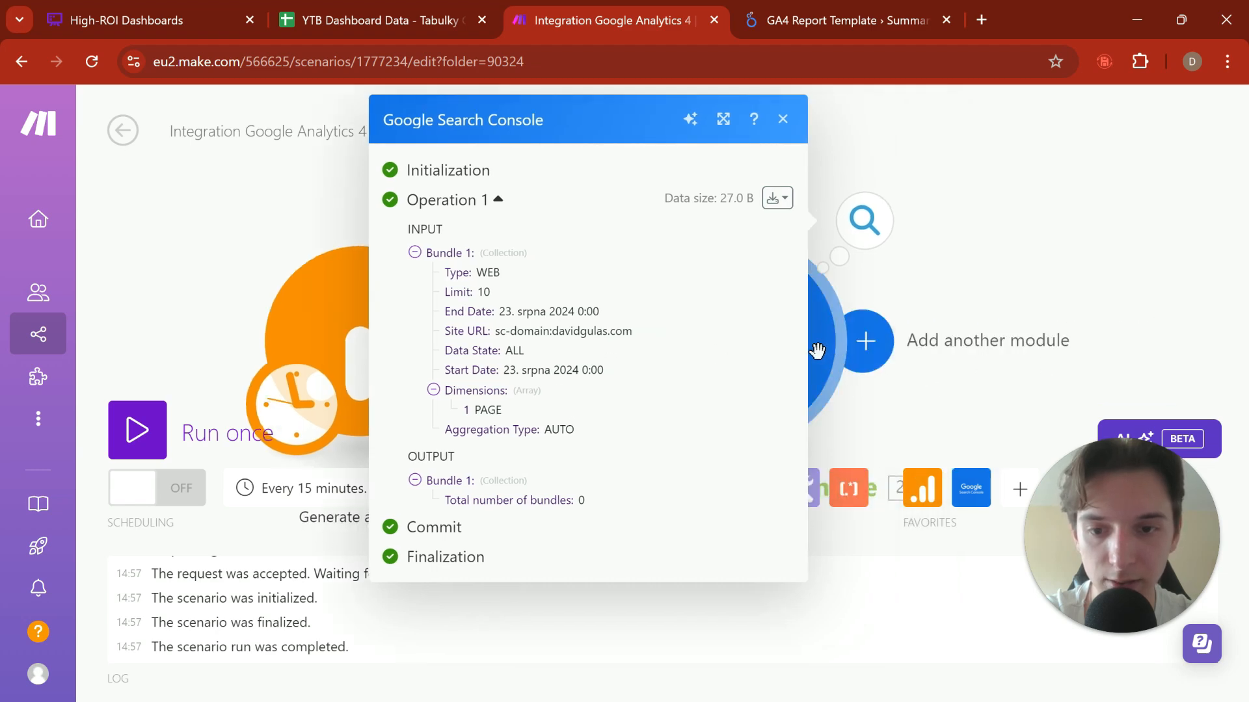
Step: Reopen the Search Console run details and check the End Date and Start Date that were used
left_click(864, 340)
left_click(909, 173)
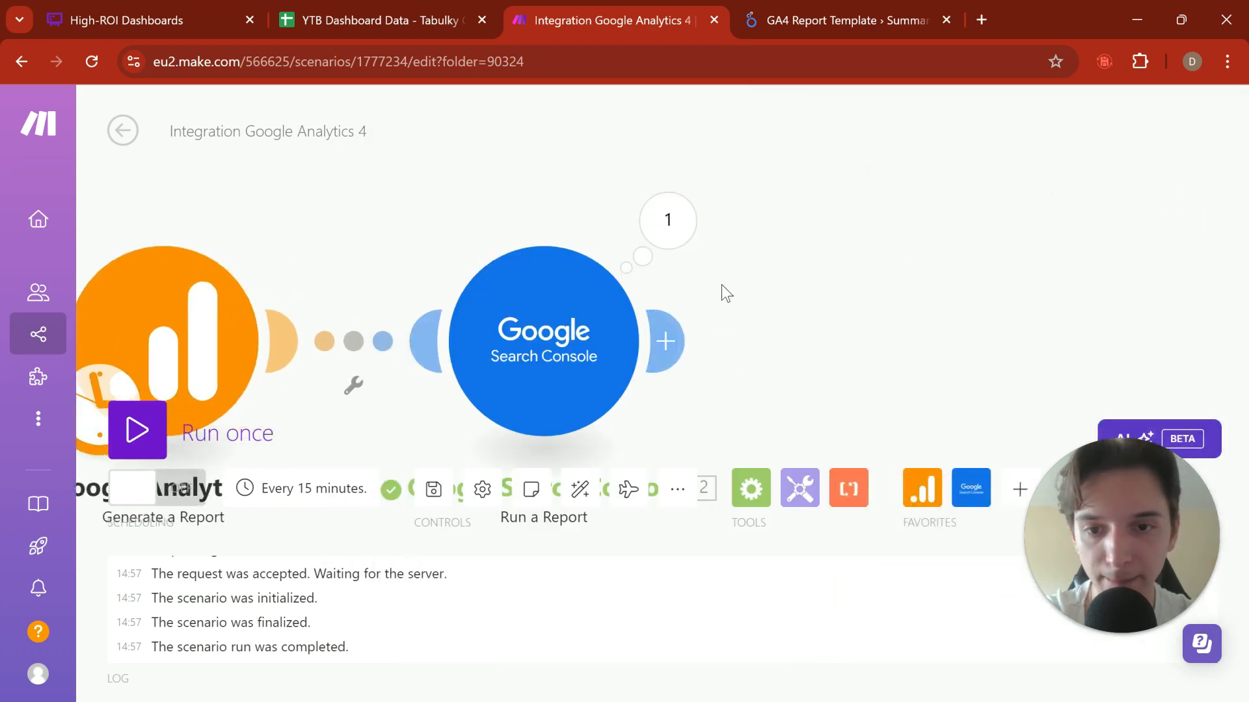
left_click(545, 353)
left_click(604, 203)
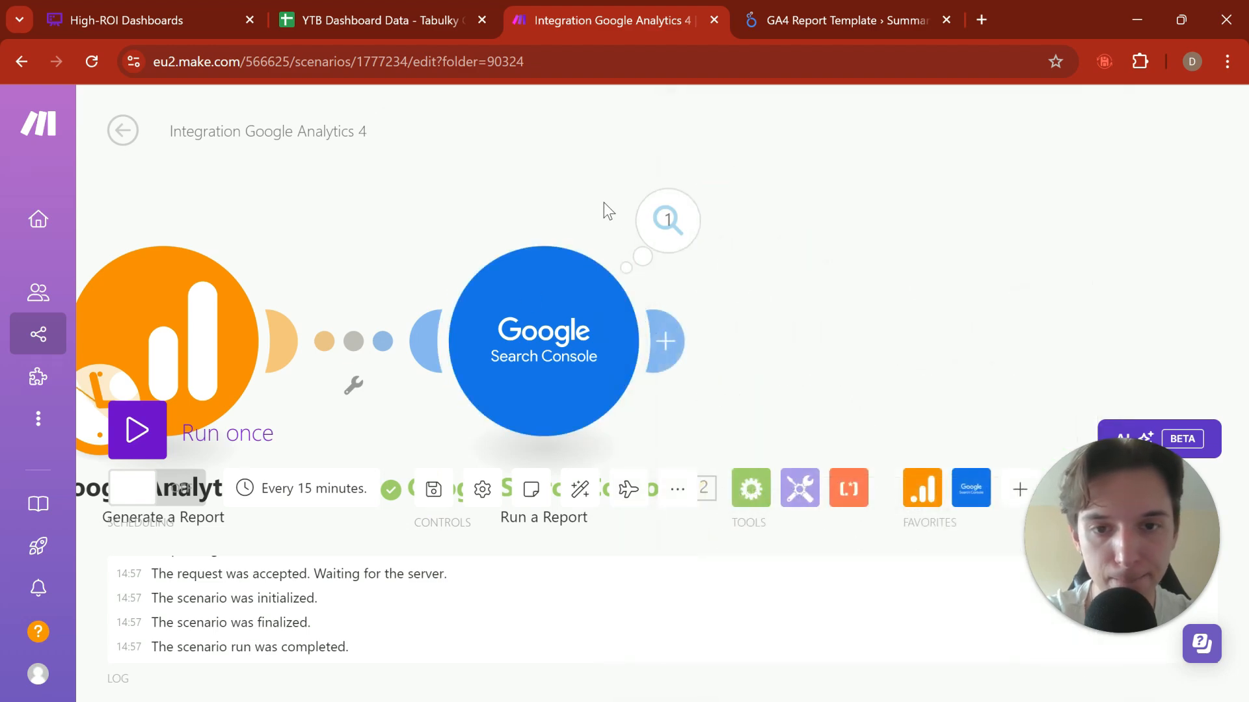
left_click(644, 229)
left_click_drag(873, 312, 980, 316)
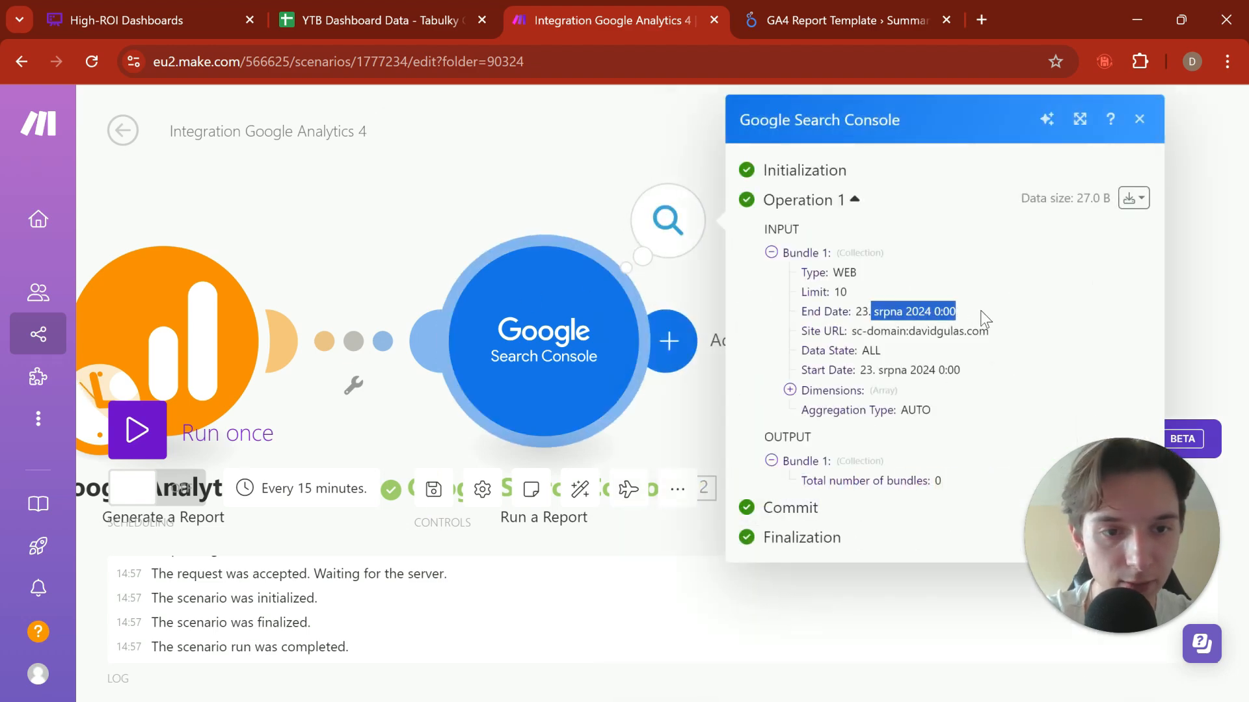
left_click(944, 376)
triple_click(956, 364)
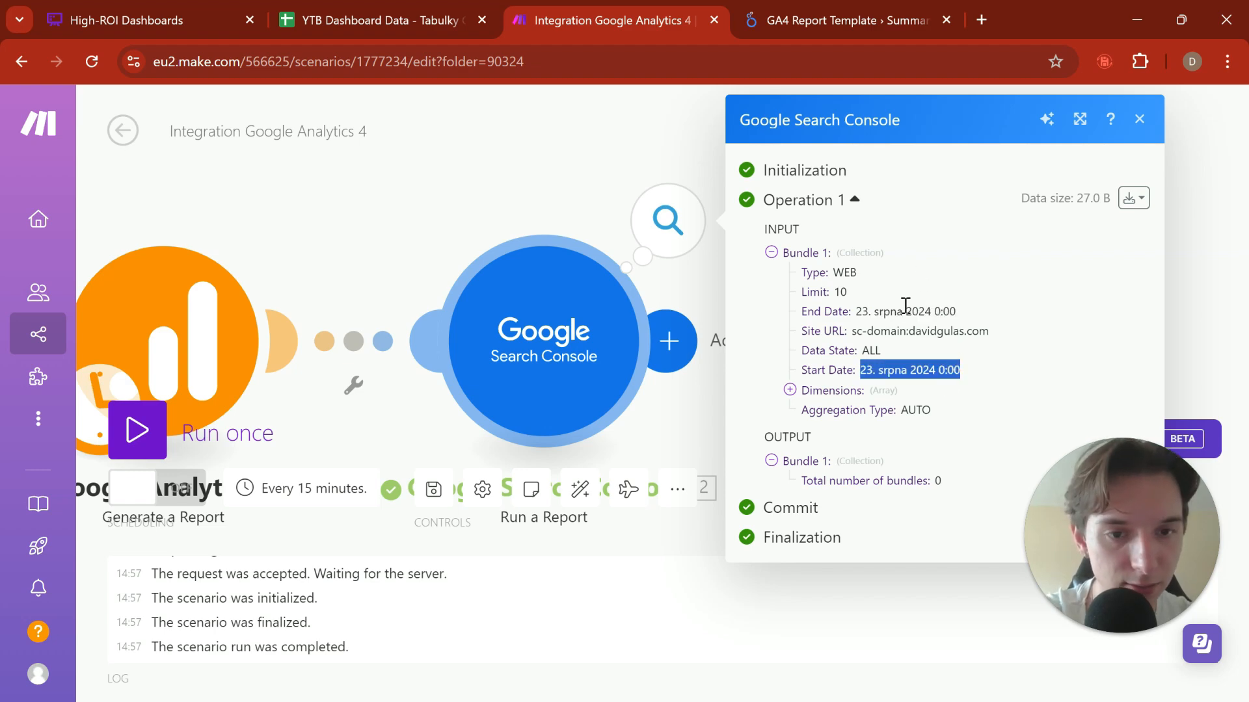
Step: Change the Search Console report's Site URL to sc-domain:strednivdansku.cz (siteOwner) and save the module
left_click(580, 359)
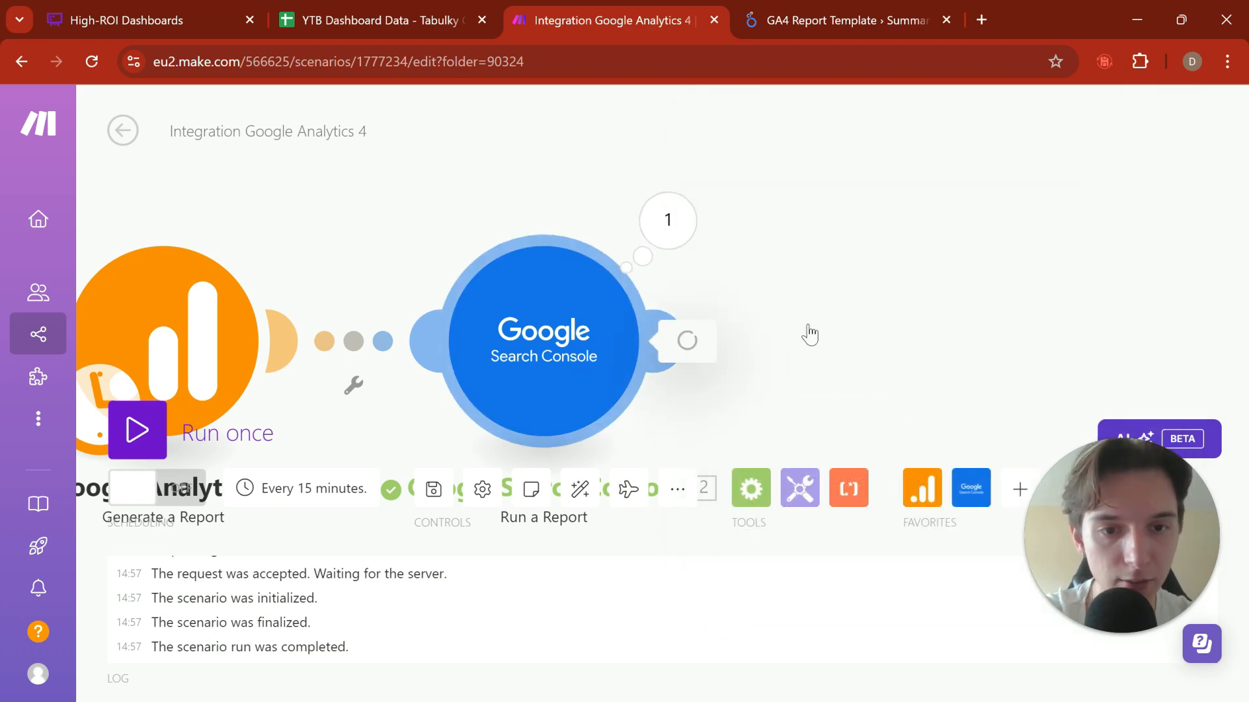
left_click(848, 337)
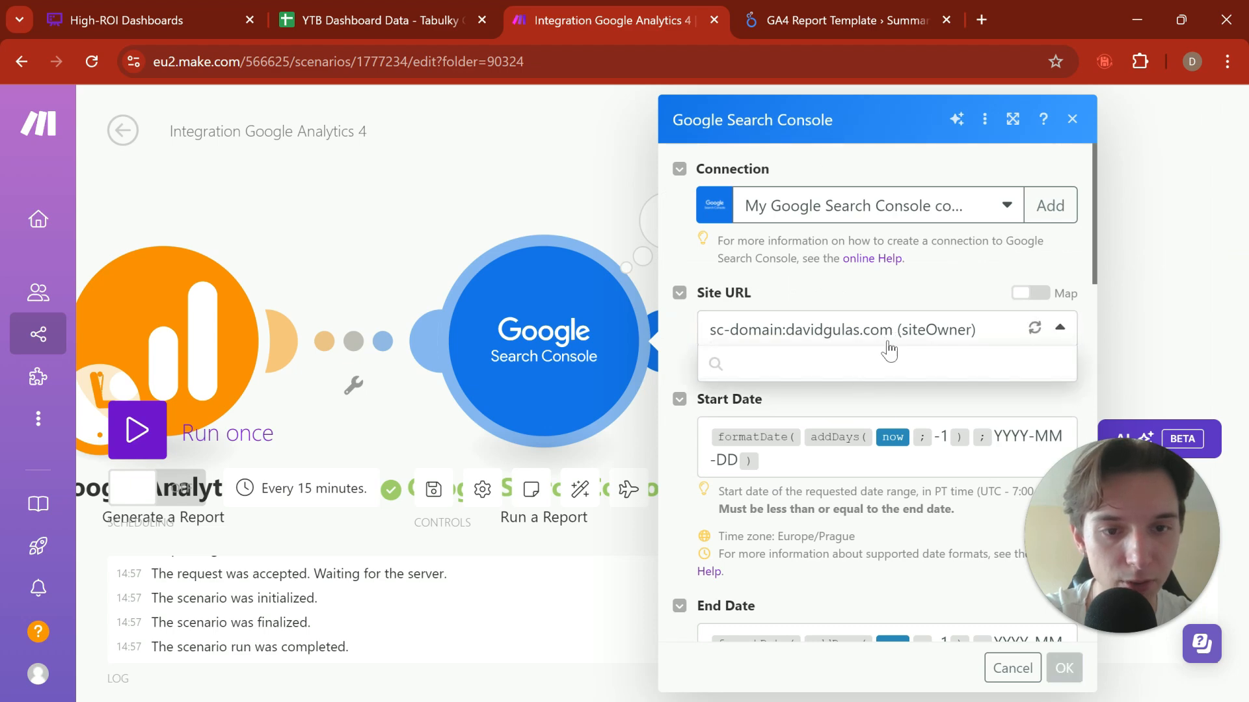
left_click(859, 394)
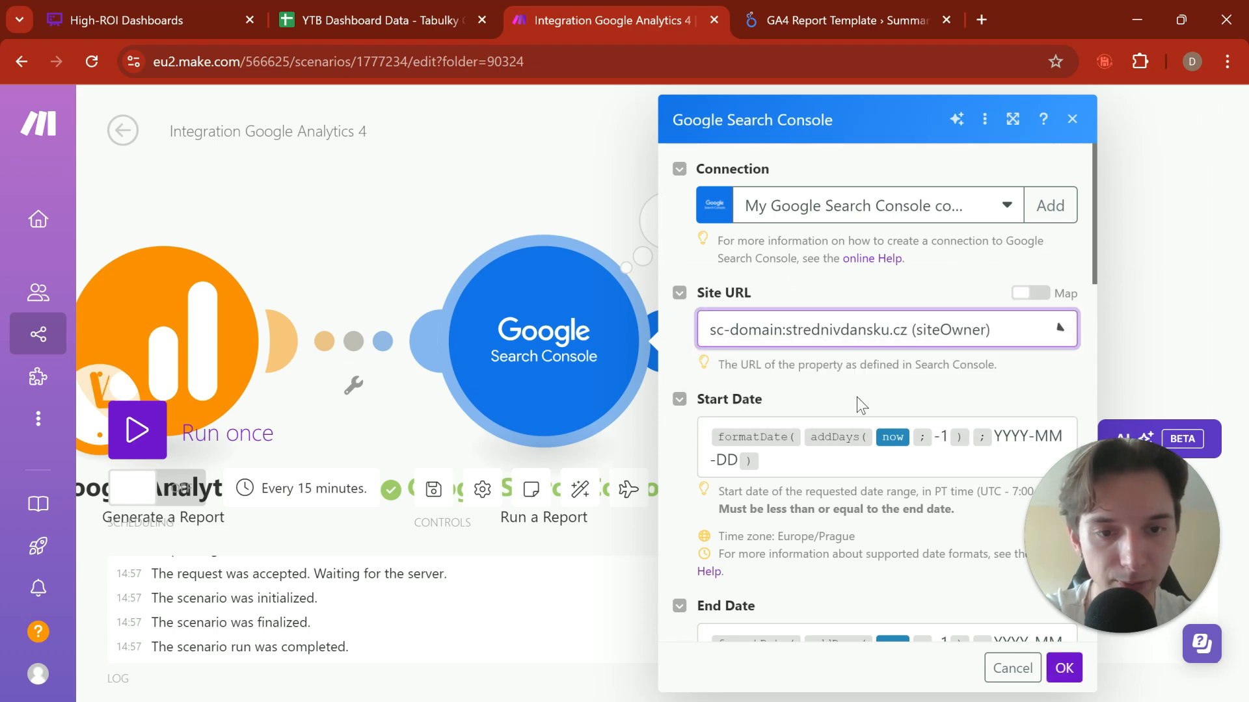
scroll(927, 521, "down", 8)
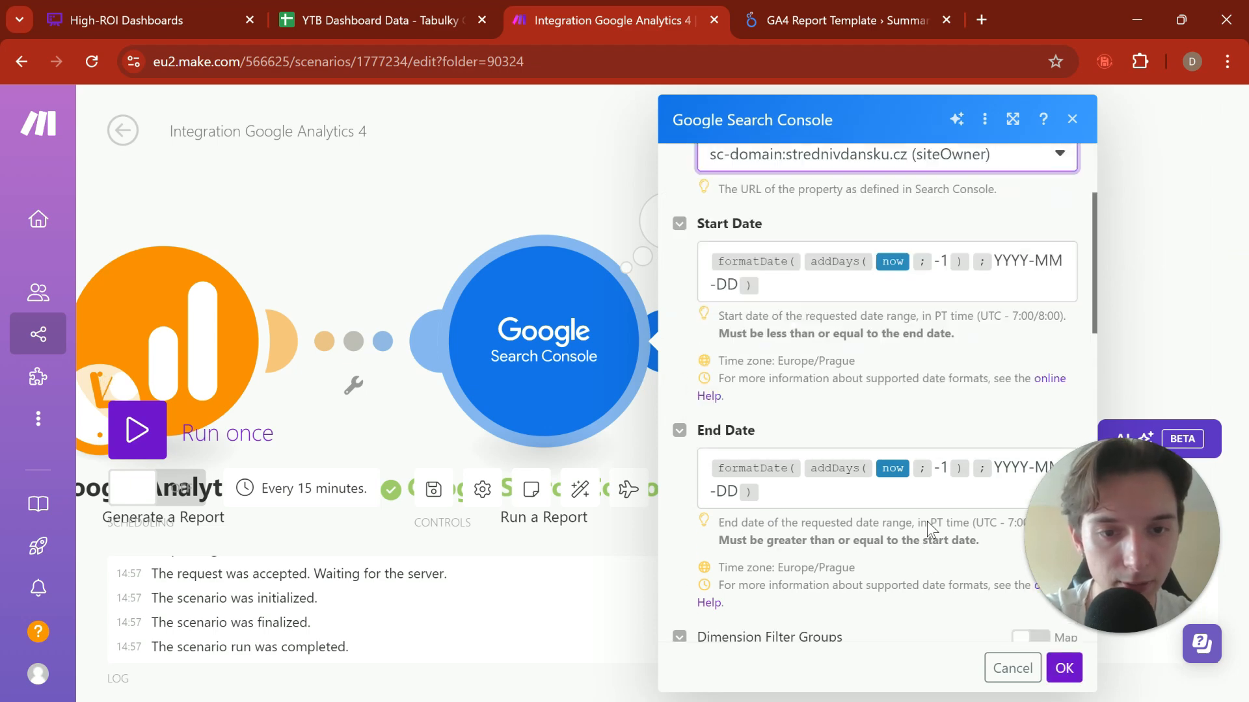
left_click(1072, 673)
Step: Run the Google Search Console module alone again and review the clicks, impressions and position in its output bundles
right_click(574, 384)
left_click(675, 431)
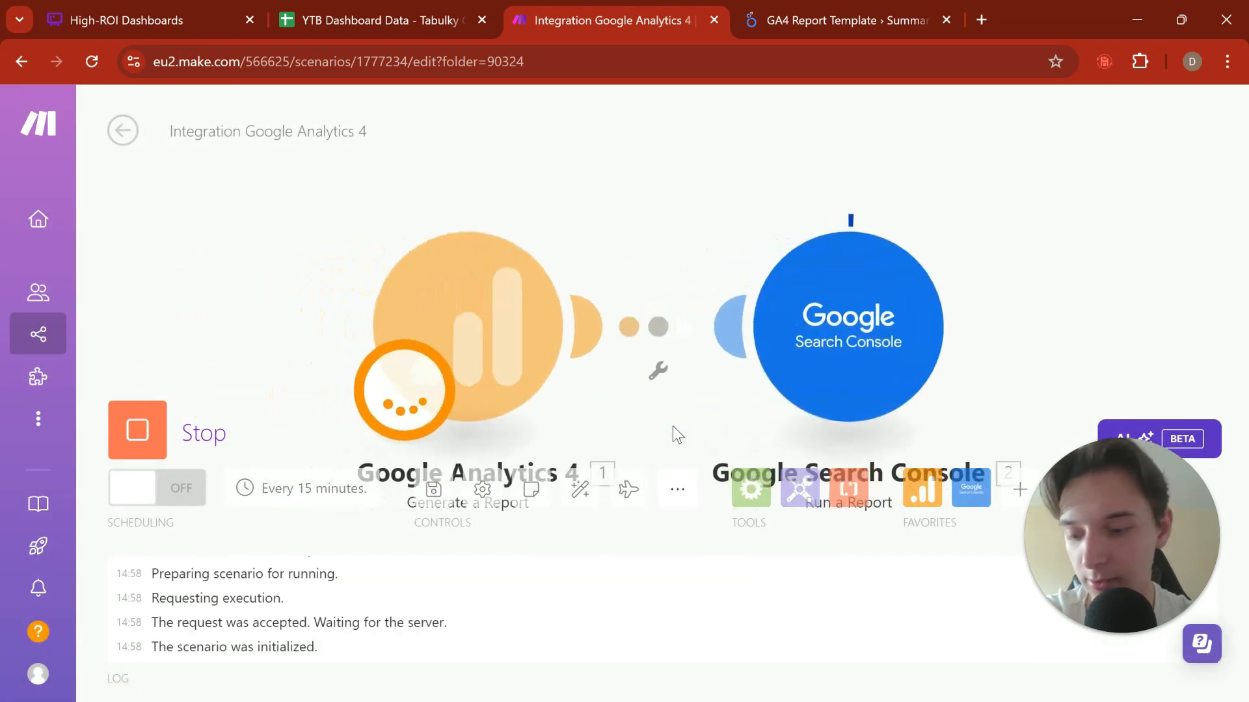
scroll(852, 407, "down", 3)
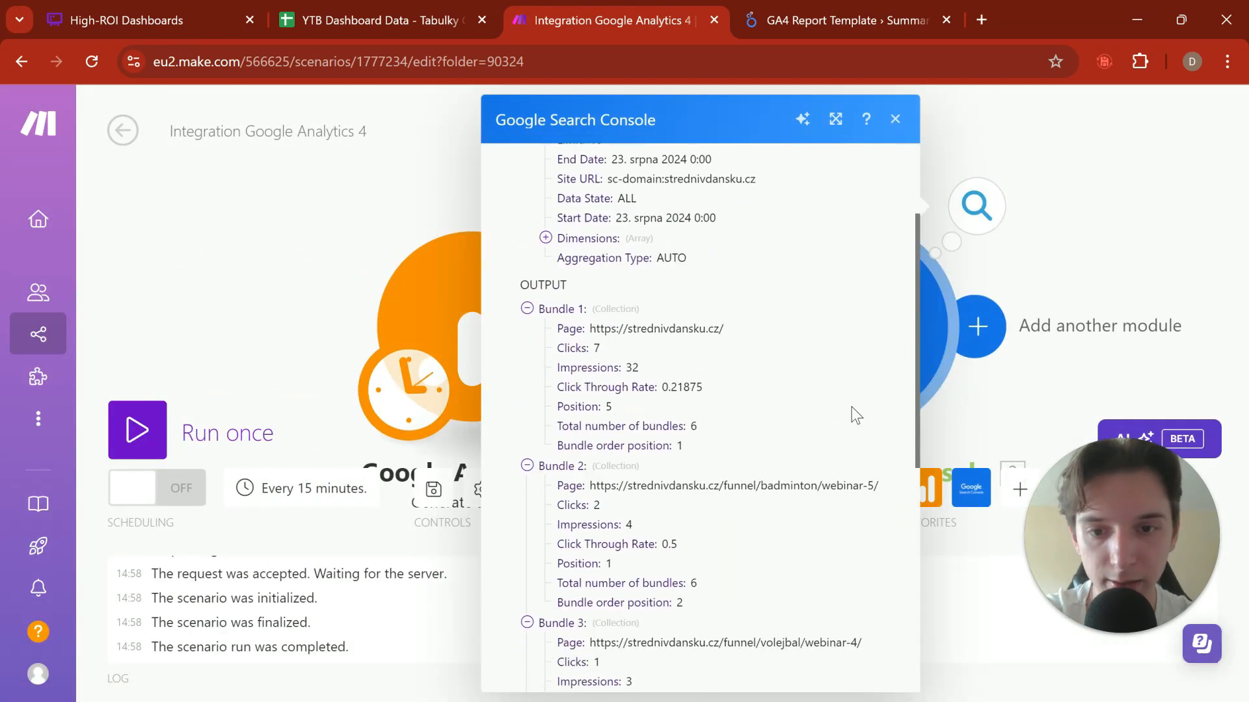
scroll(852, 407, "down", 3)
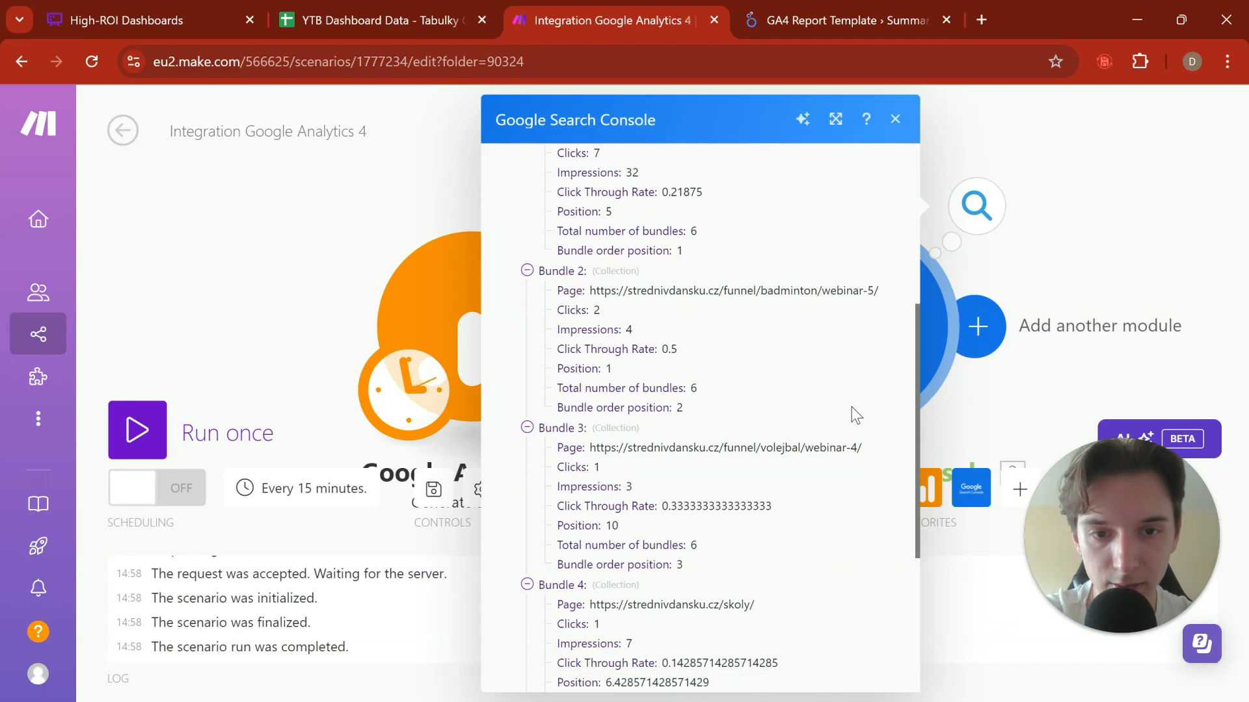
scroll(852, 410, "down", 5)
scroll(852, 409, "up", 10)
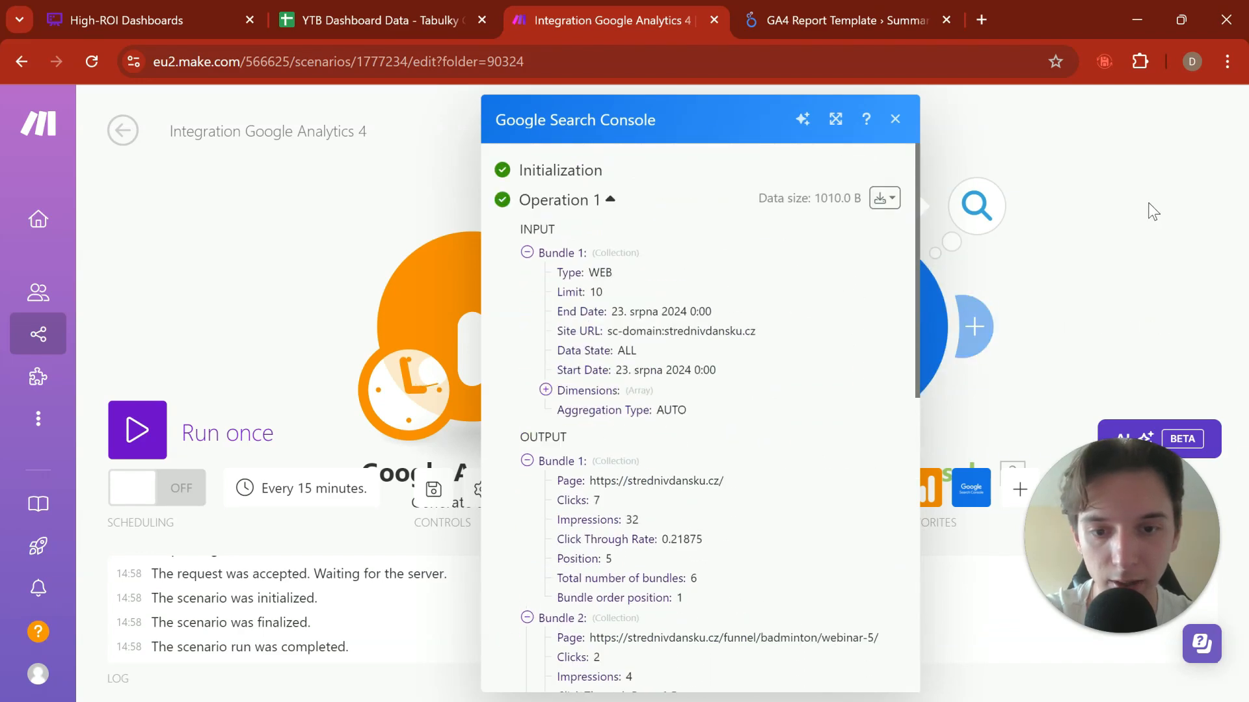
Step: Change the Search Console report's Dimensions from Page to Date and save the module
left_click_drag(1052, 227, 860, 263)
left_click(660, 329)
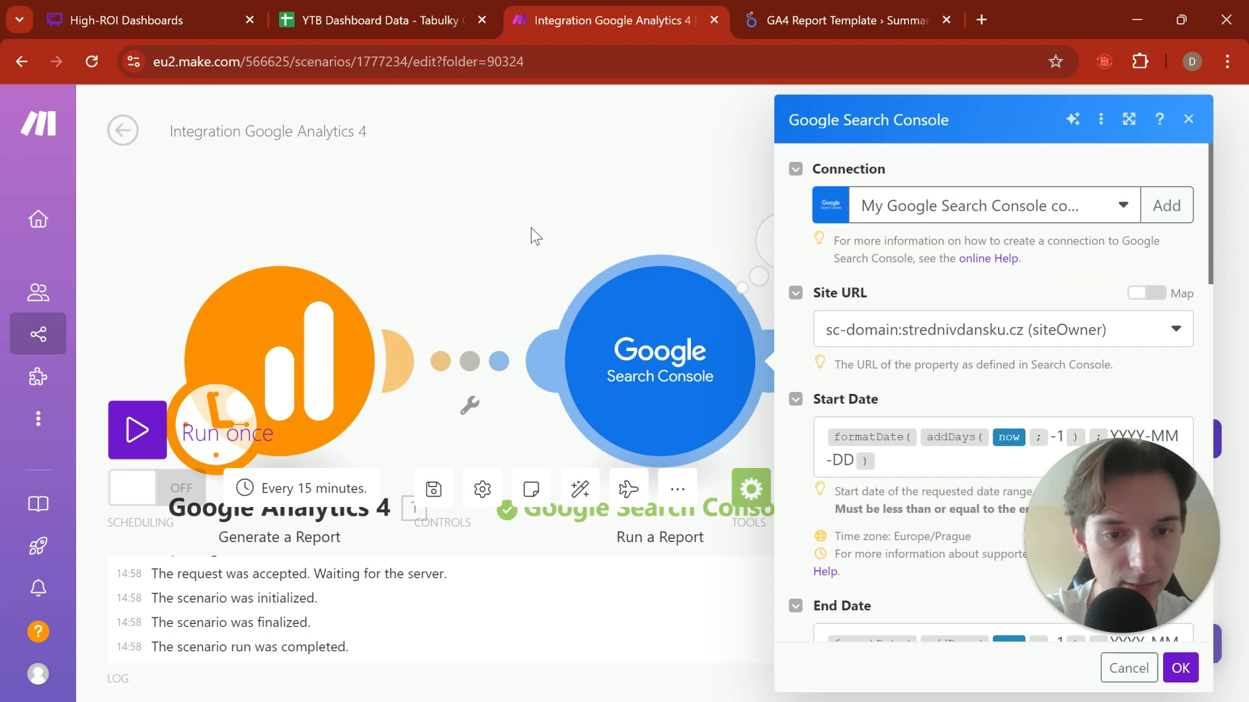
scroll(904, 436, "down", 8)
scroll(903, 435, "up", 1)
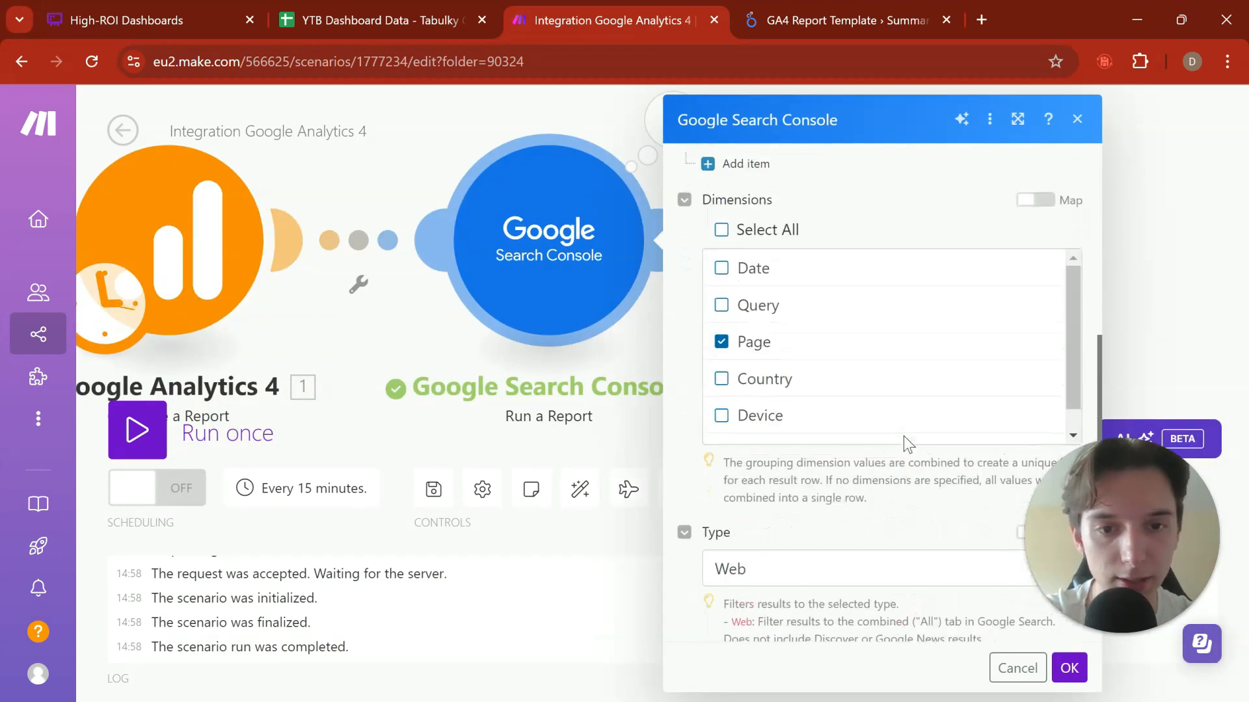
left_click(772, 342)
scroll(828, 345, "up", 1)
scroll(829, 347, "down", 1)
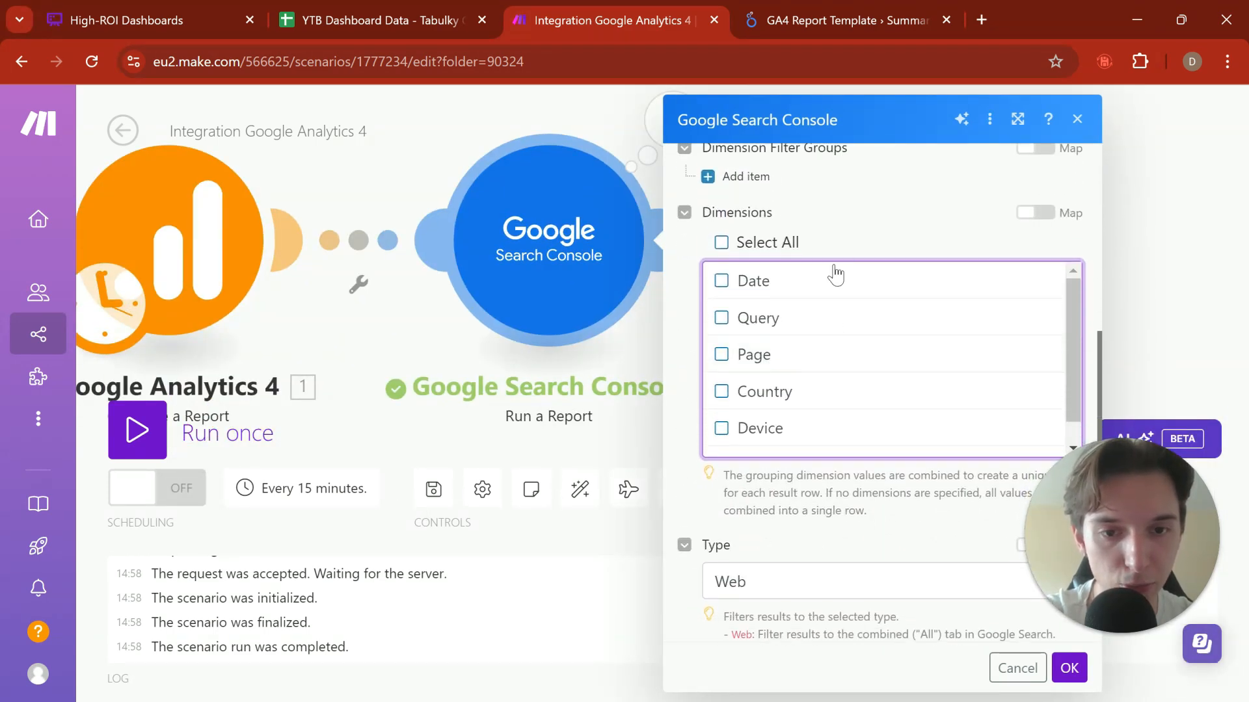
scroll(845, 390, "down", 1)
scroll(858, 384, "down", 3)
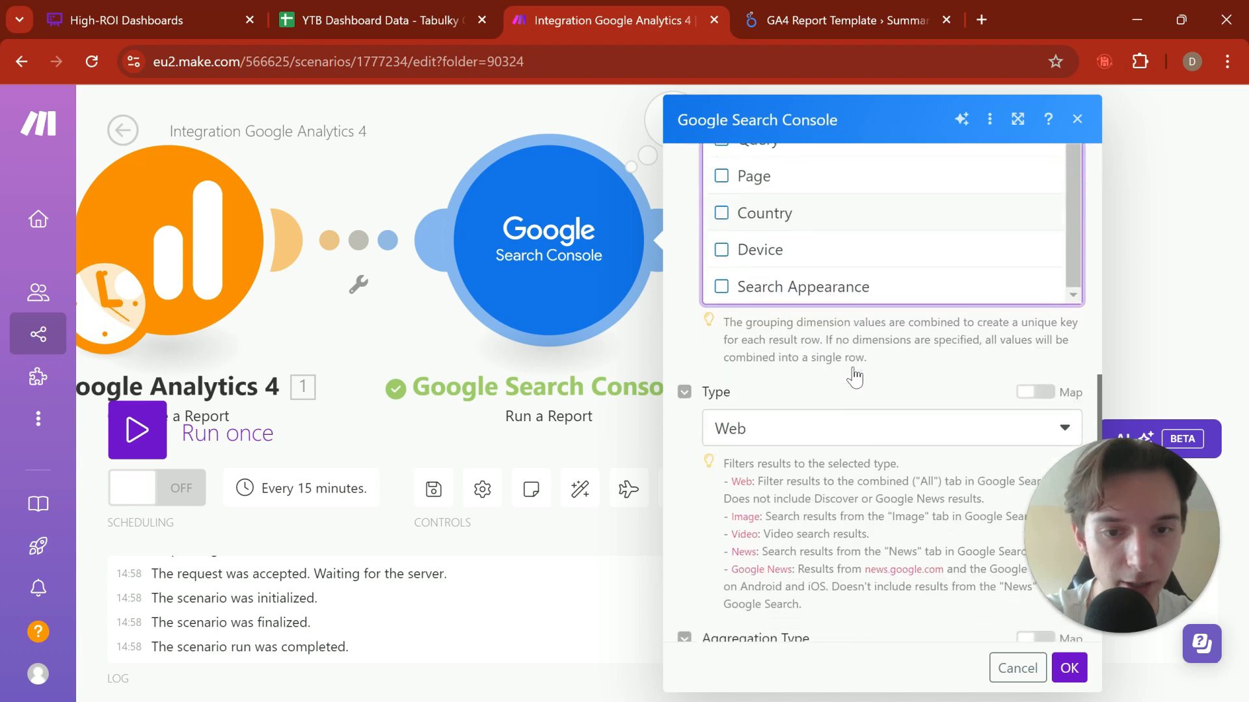
left_click(1069, 668)
Step: Run only the Google Search Console module and review the date, clicks, impressions and position in its output bundle
right_click(552, 255)
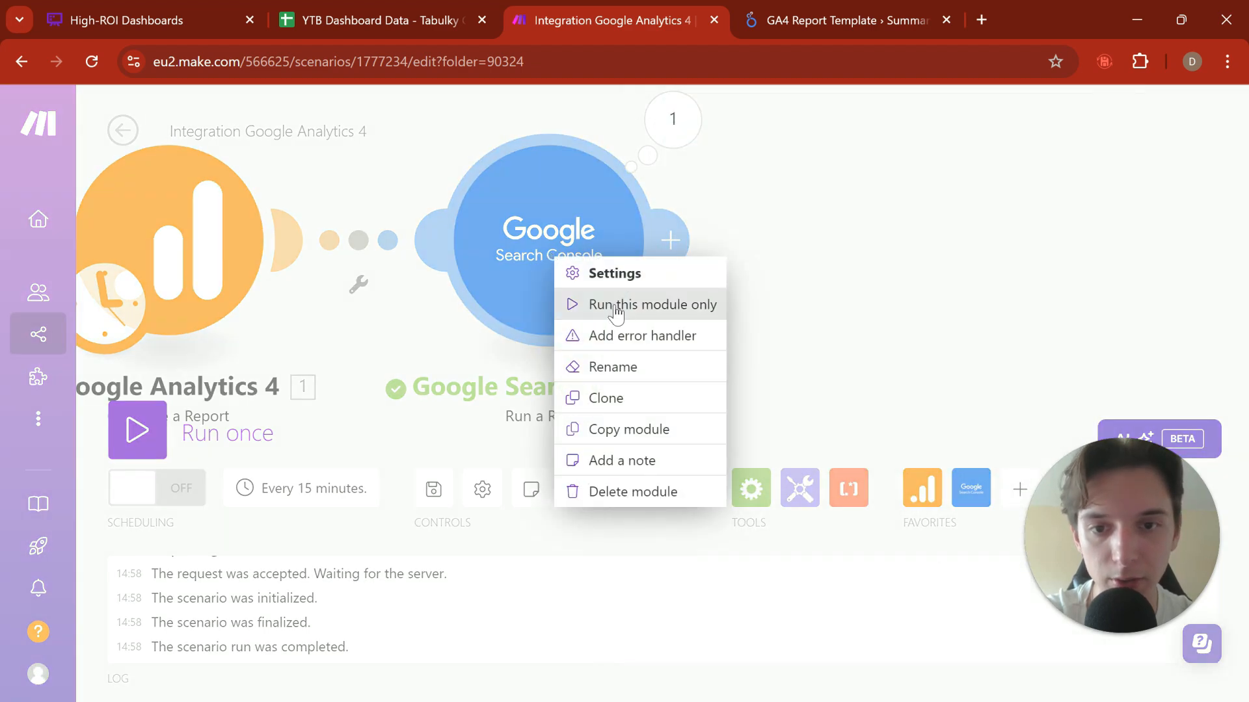
left_click(616, 304)
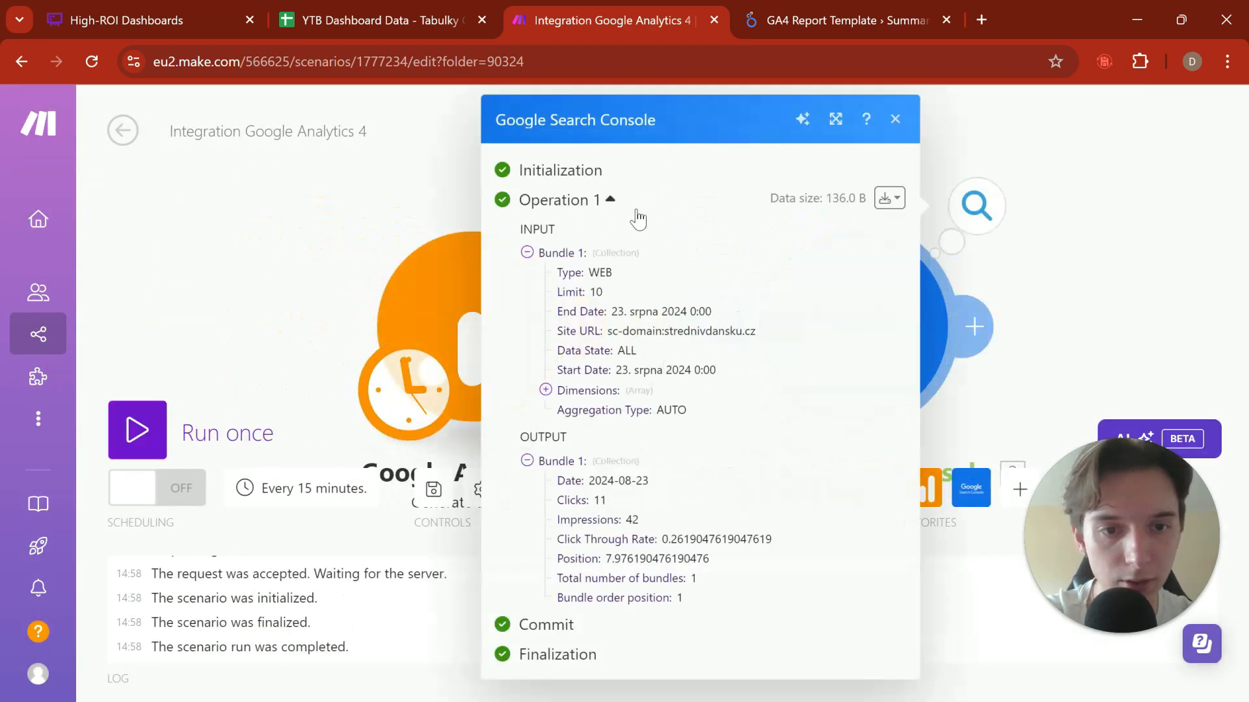
double_click(636, 224)
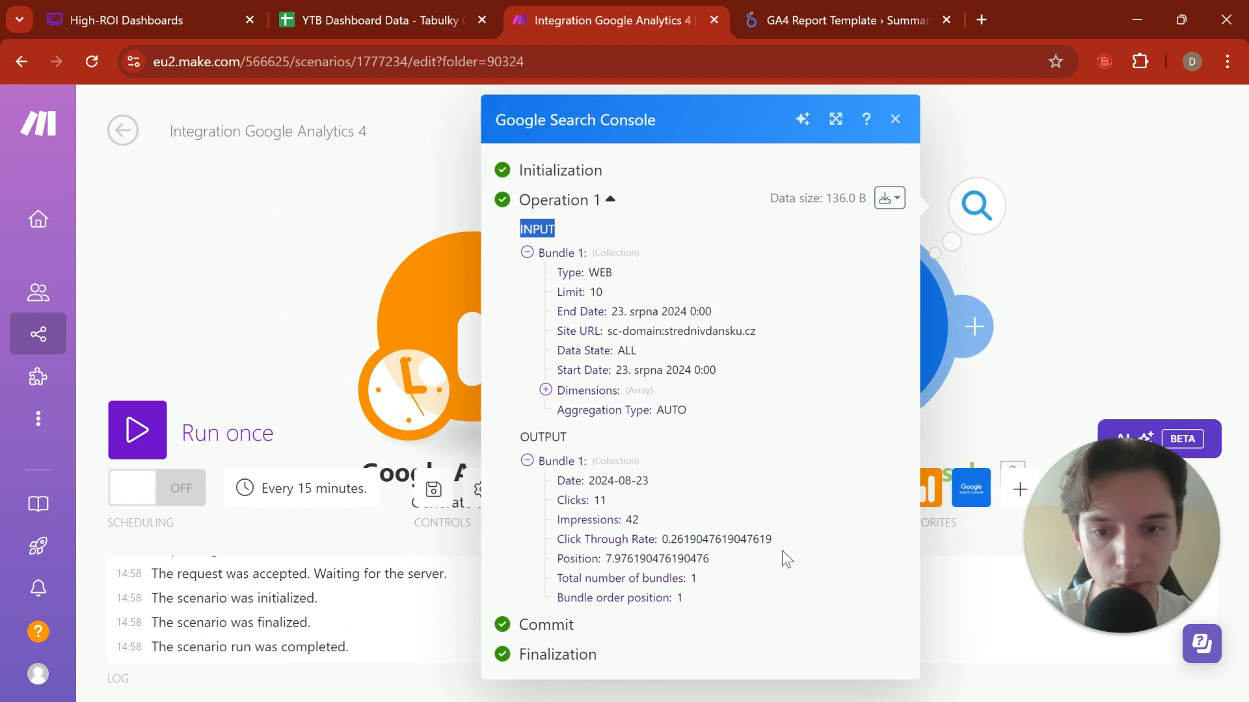
left_click(1040, 395)
Step: Reopen the Search Console module and examine the available Dimensions and the date range fields
left_click_drag(1041, 395, 770, 351)
left_click(613, 272)
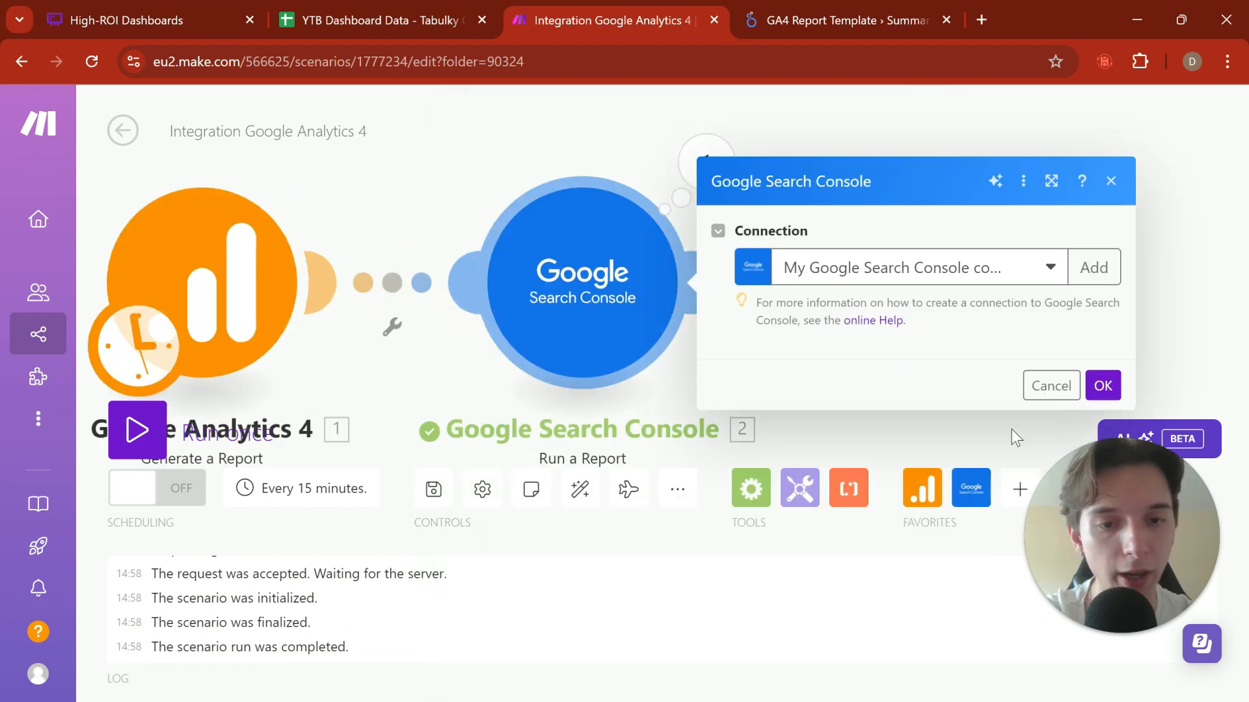
scroll(902, 318, "down", 6)
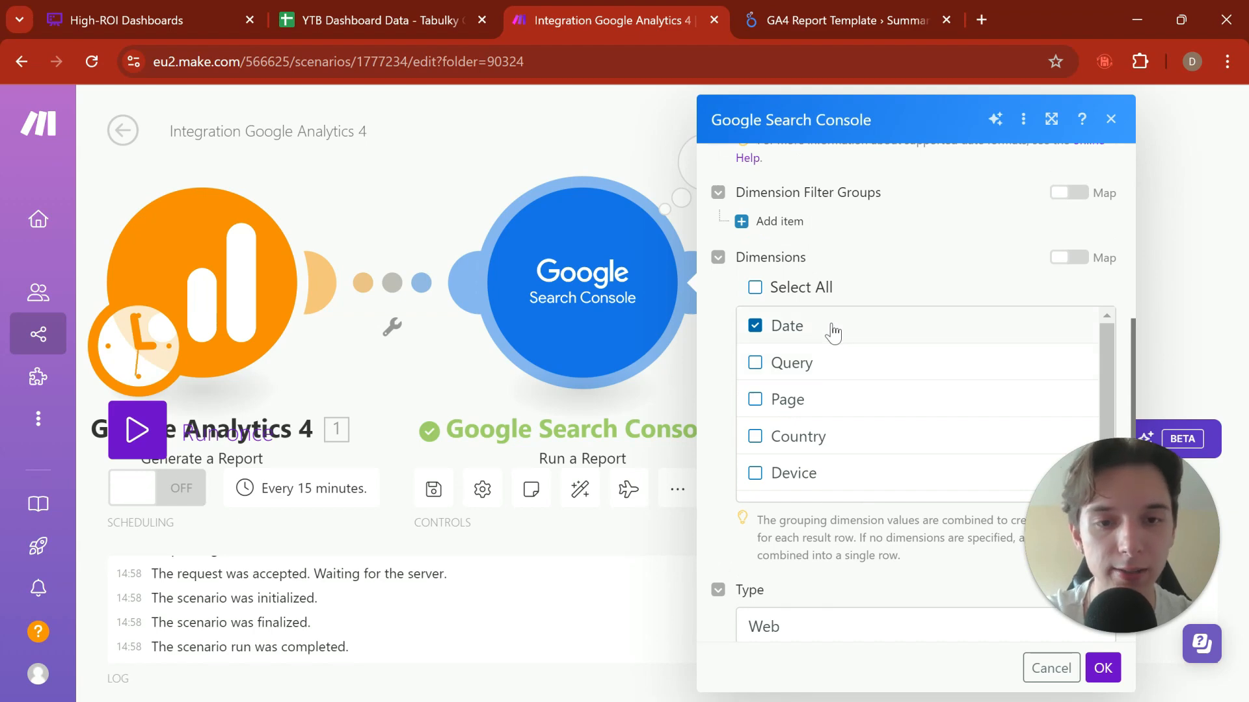
scroll(809, 505, "down", 1)
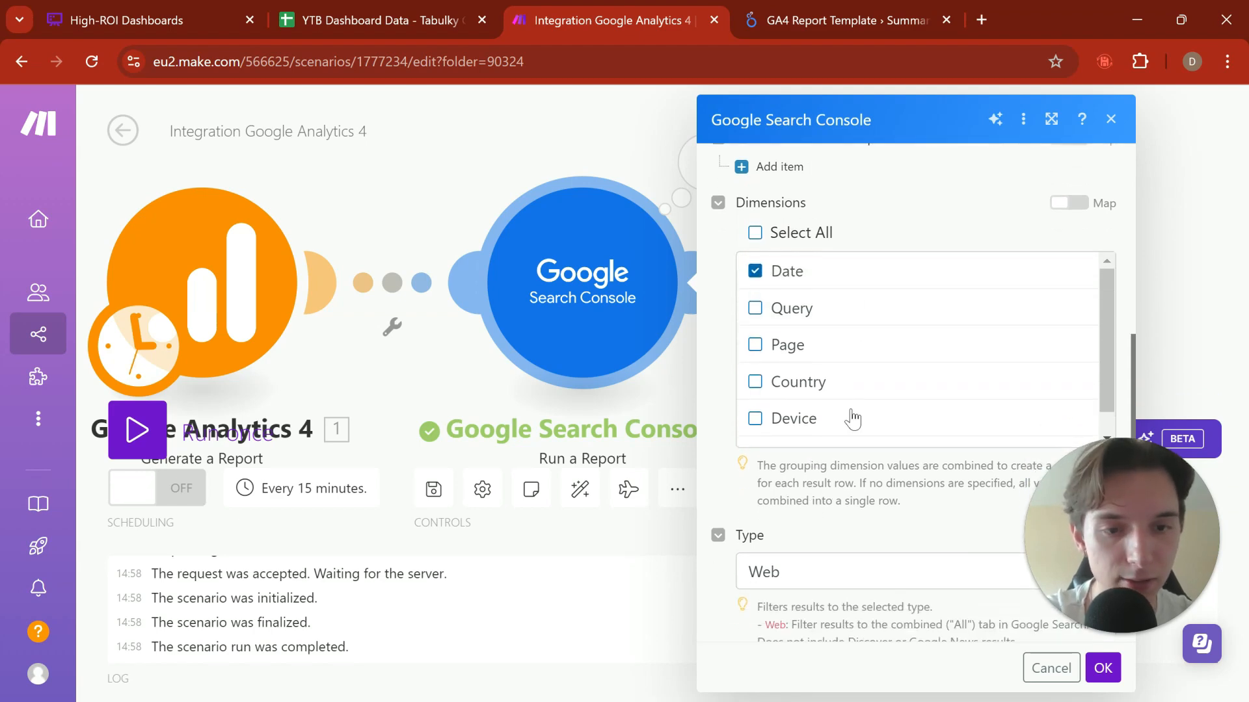
scroll(850, 418, "down", 1)
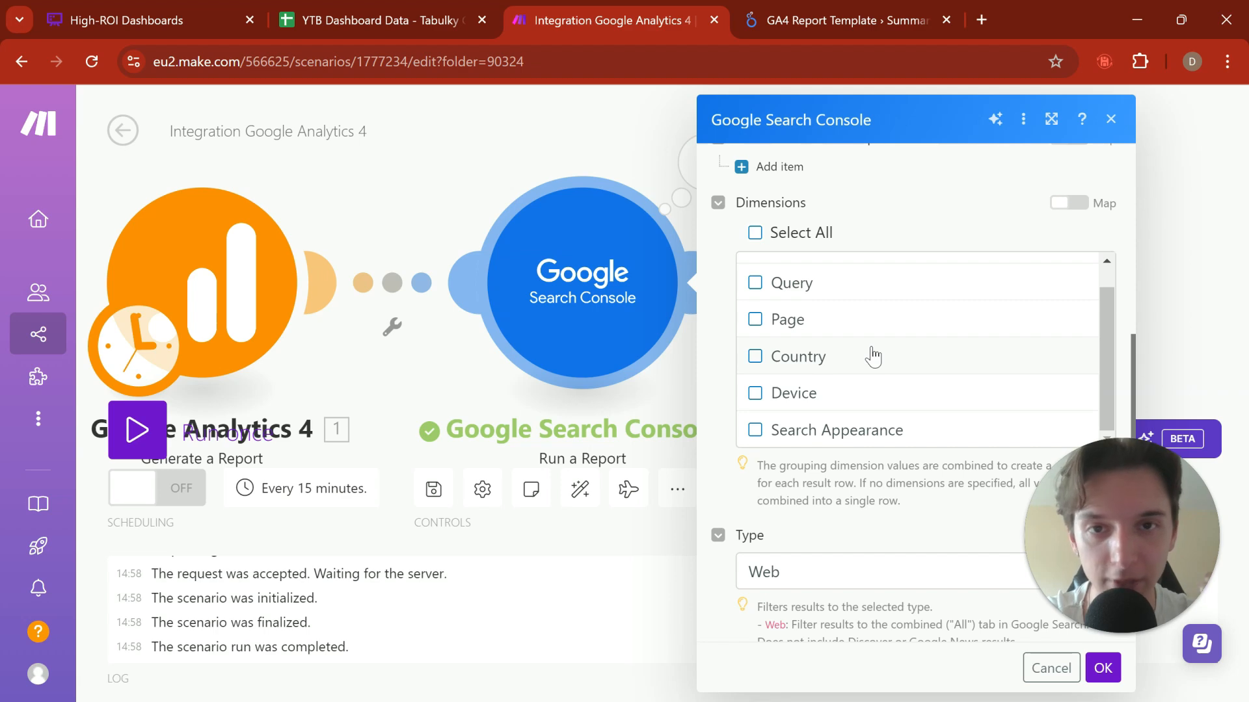
scroll(927, 315, "up", 1)
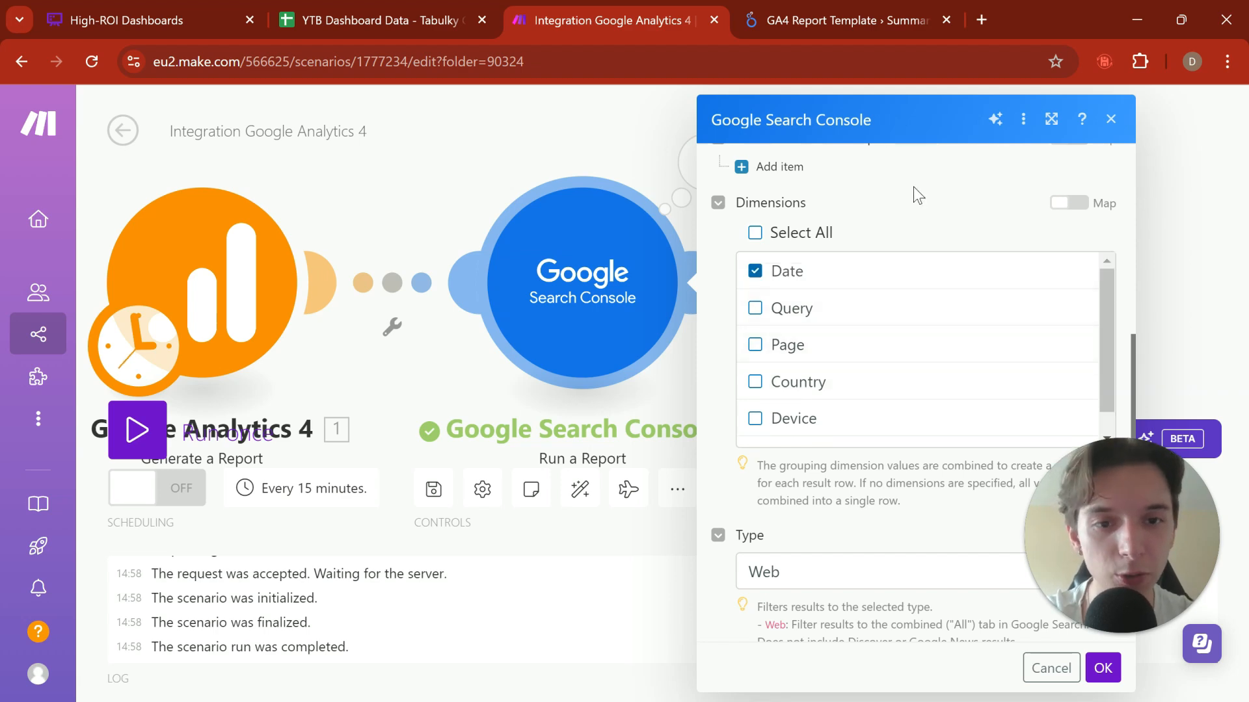
scroll(913, 189, "up", 1)
scroll(913, 188, "down", 3)
scroll(912, 286, "up", 5)
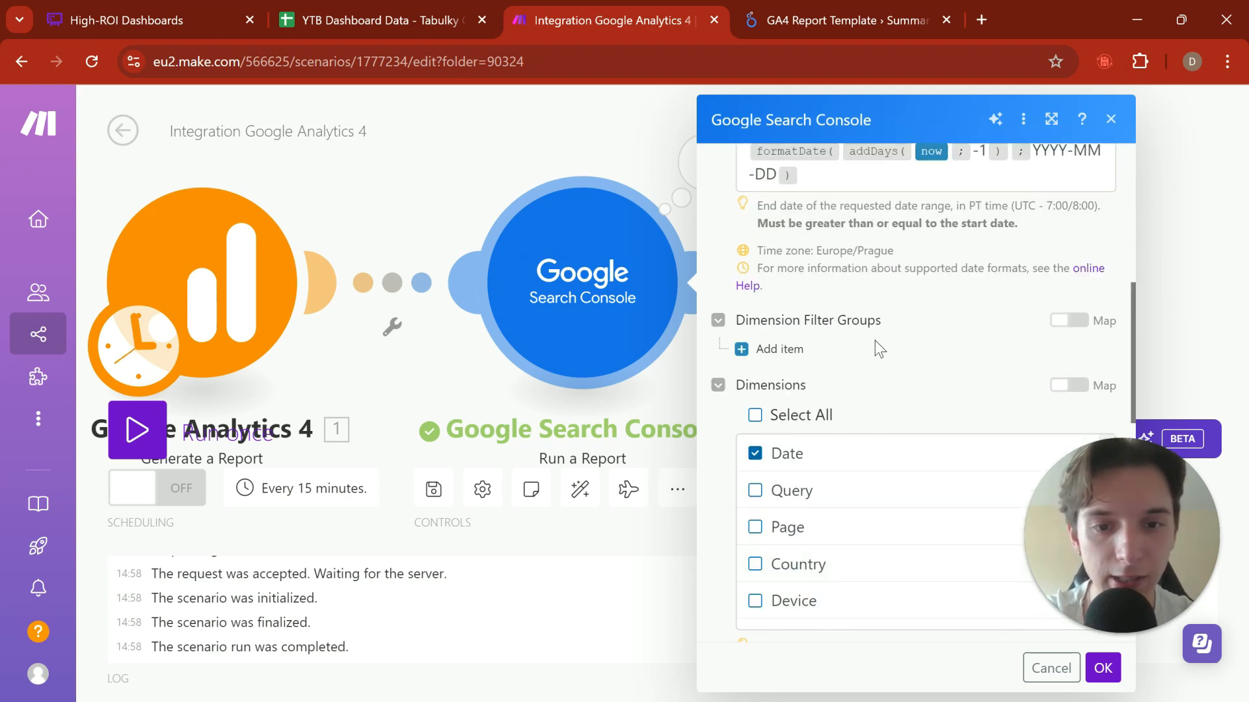
scroll(876, 341, "up", 1)
scroll(795, 346, "down", 1)
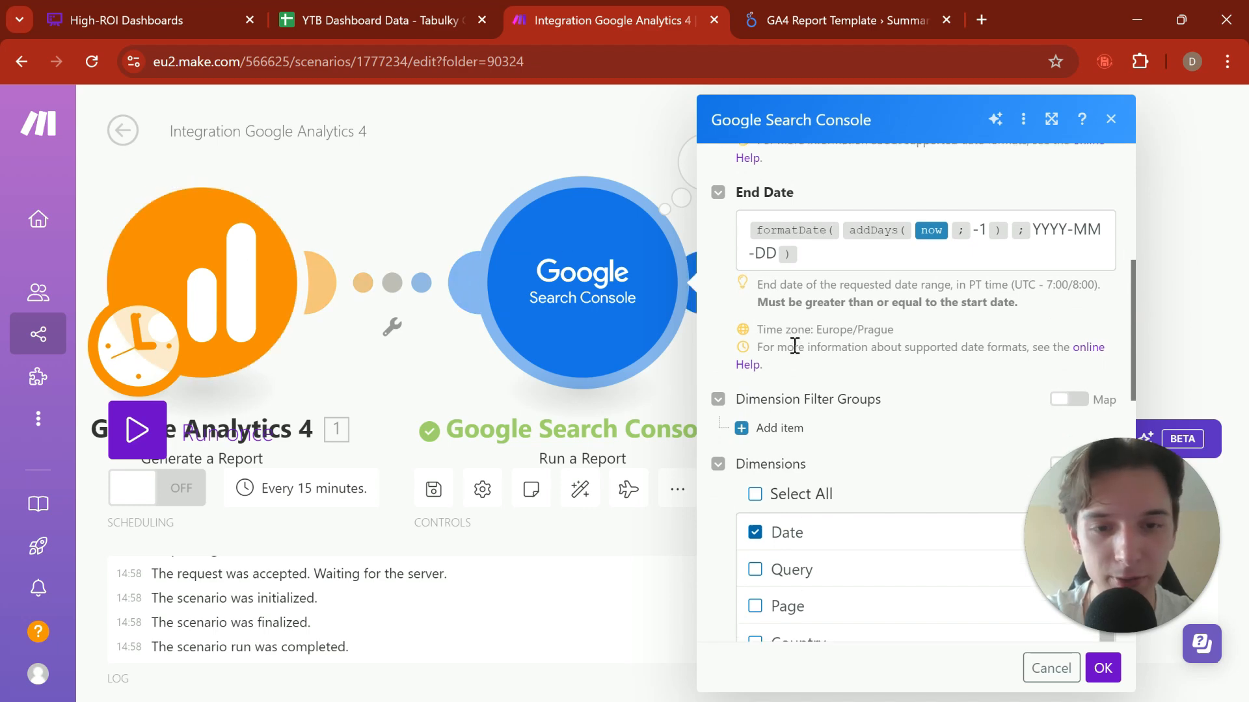
scroll(794, 346, "down", 3)
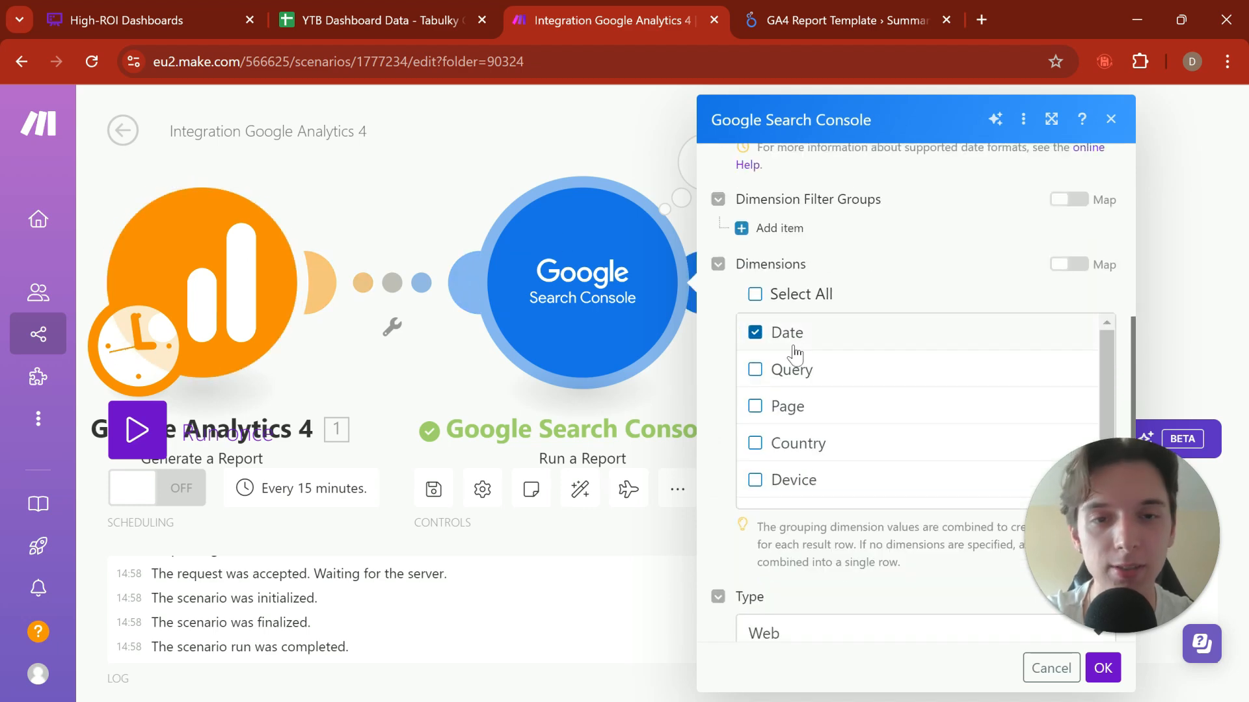
scroll(918, 484, "down", 1)
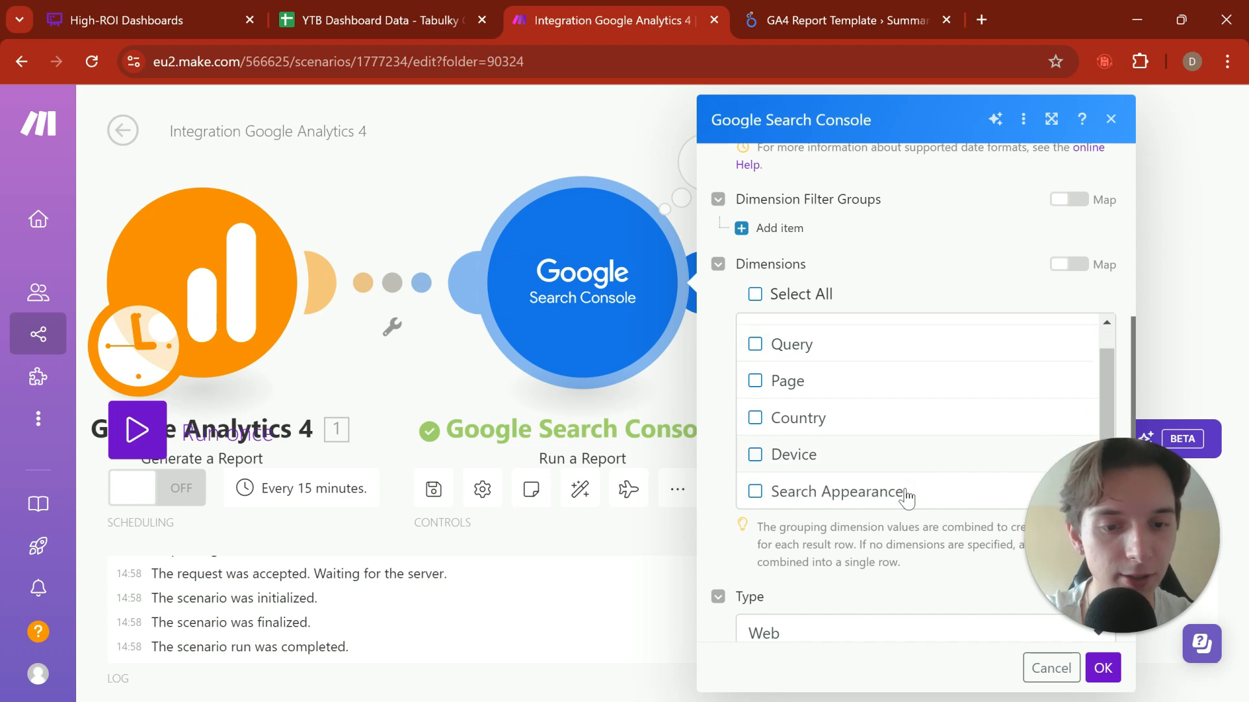
scroll(901, 418, "up", 1)
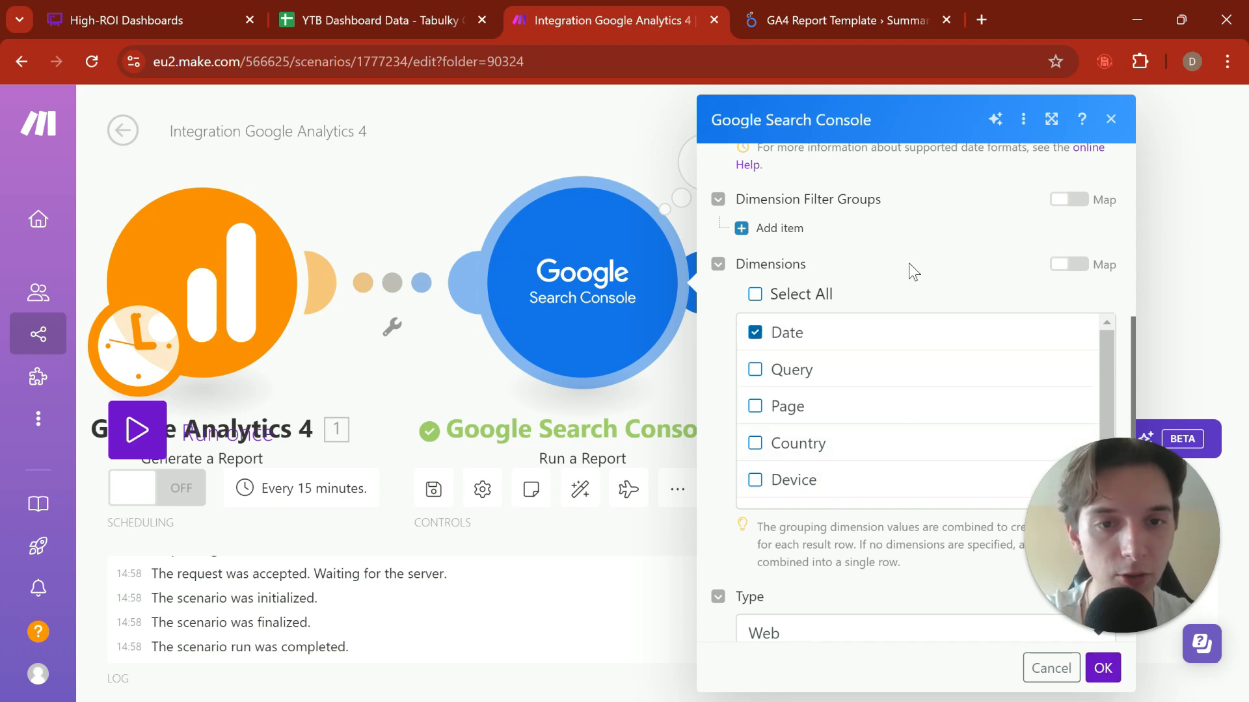
scroll(908, 263, "up", 5)
left_click(1099, 673)
Step: Review the Search Console module's settings from Site URL through Limit, and recheck the position in the run output
left_click(641, 343)
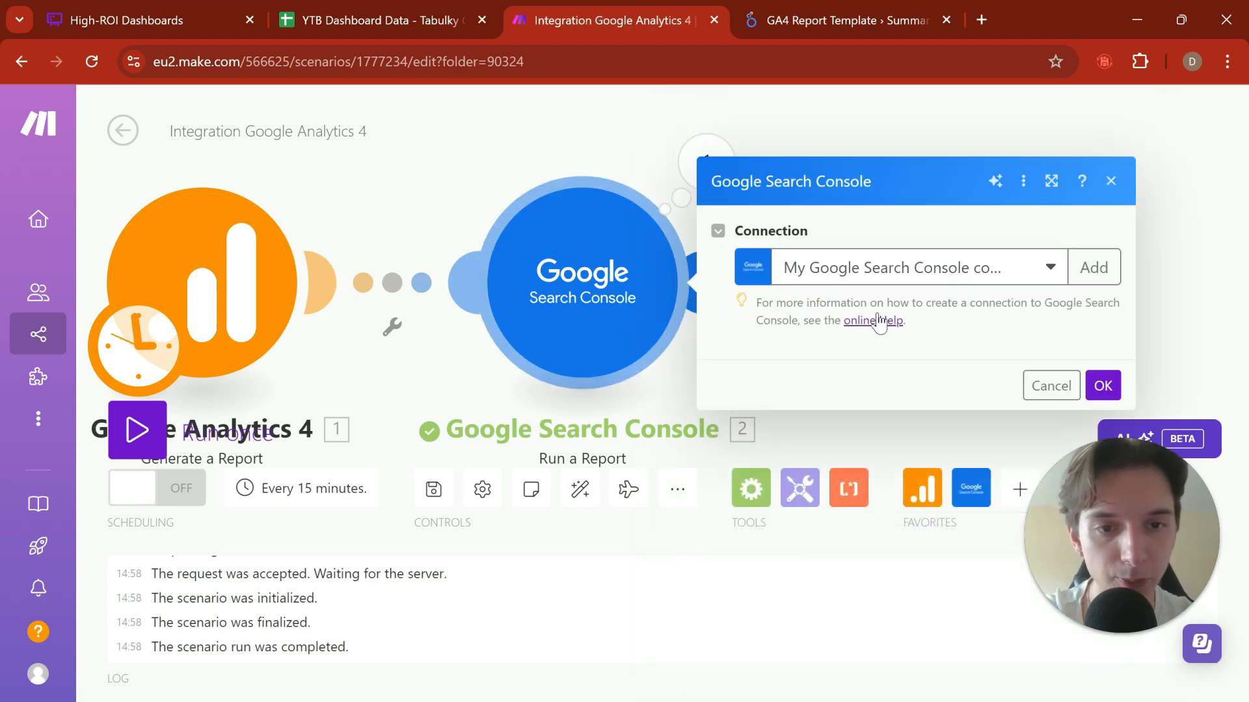
scroll(904, 362, "down", 1)
scroll(904, 363, "down", 3)
scroll(849, 208, "up", 1)
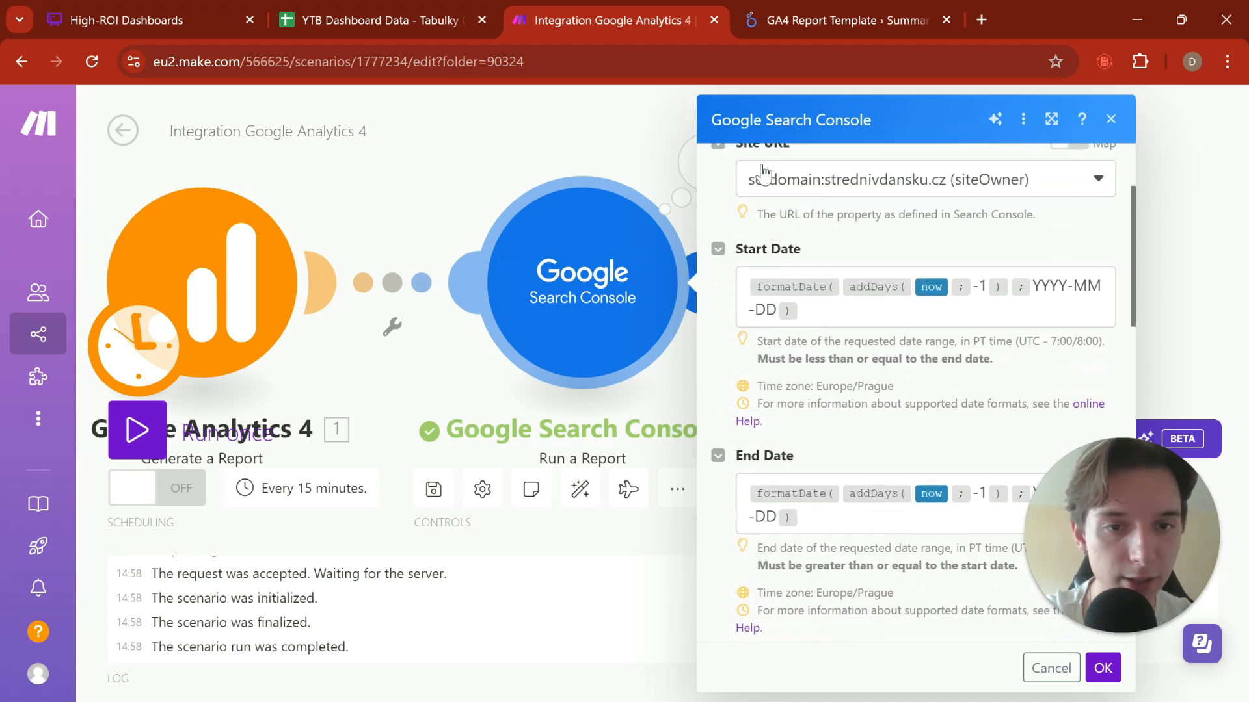
scroll(848, 216, "down", 1)
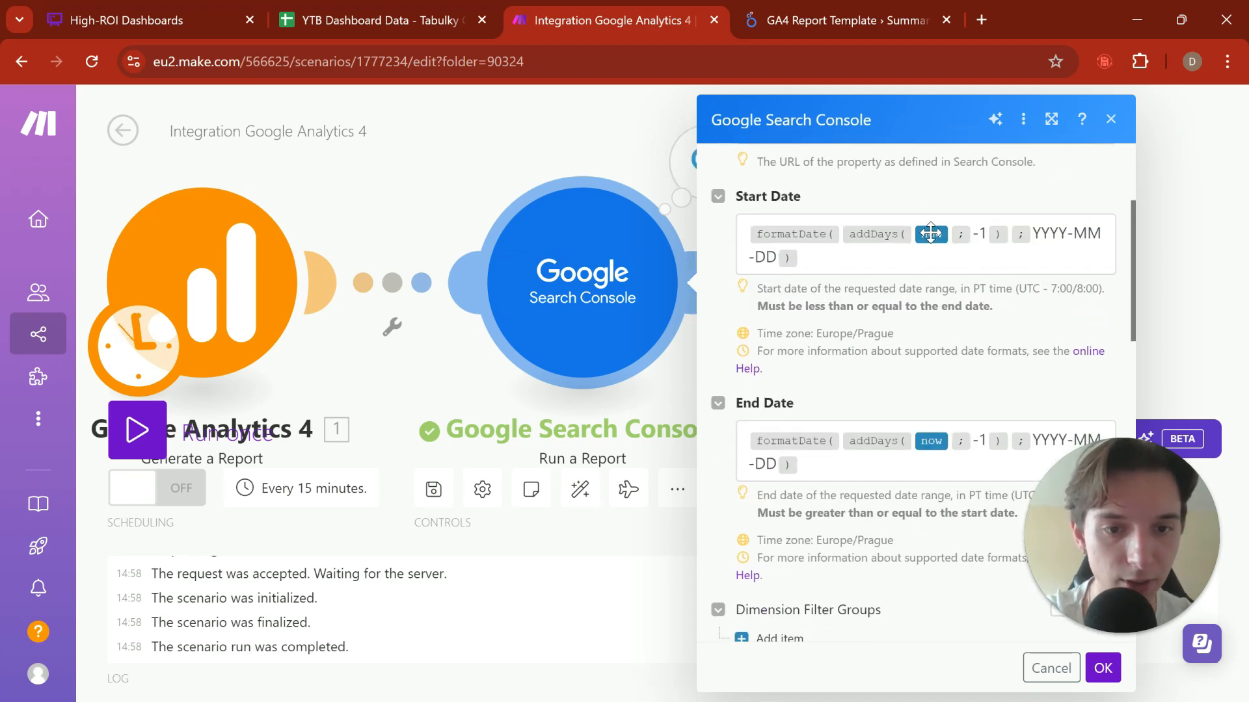
scroll(932, 261, "down", 1)
scroll(886, 366, "up", 1)
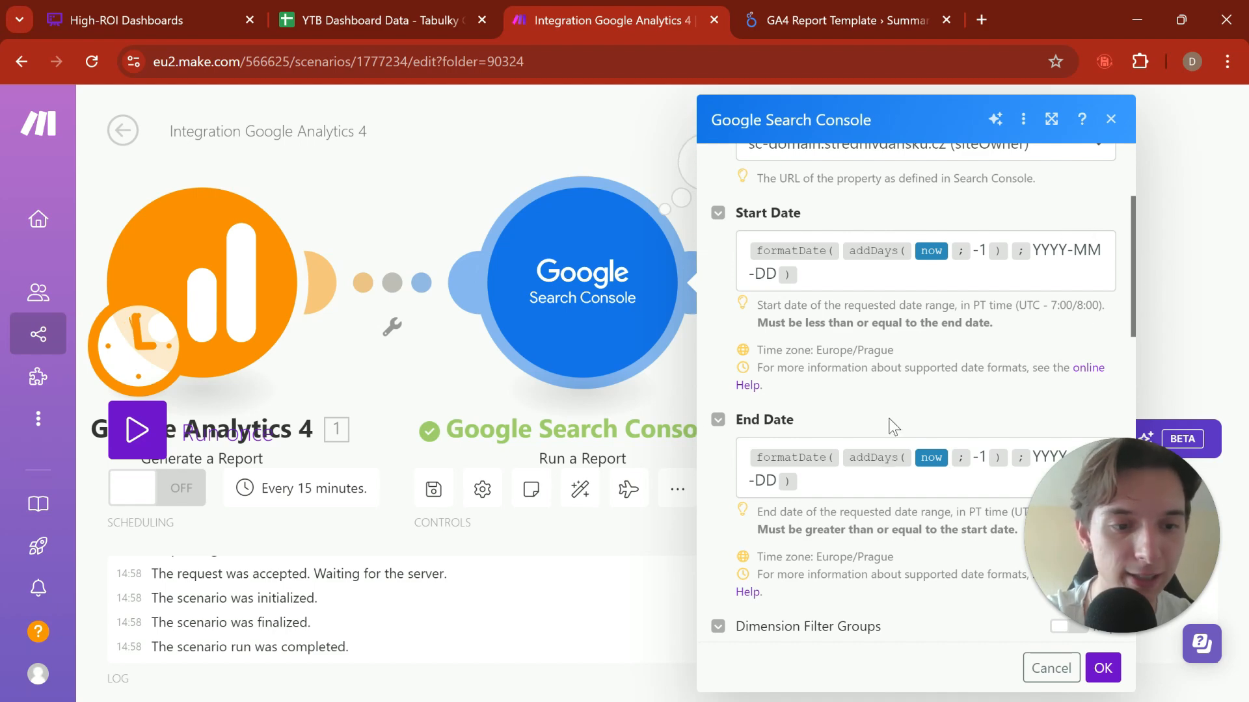
scroll(892, 424, "down", 3)
scroll(894, 427, "down", 3)
scroll(838, 383, "down", 1)
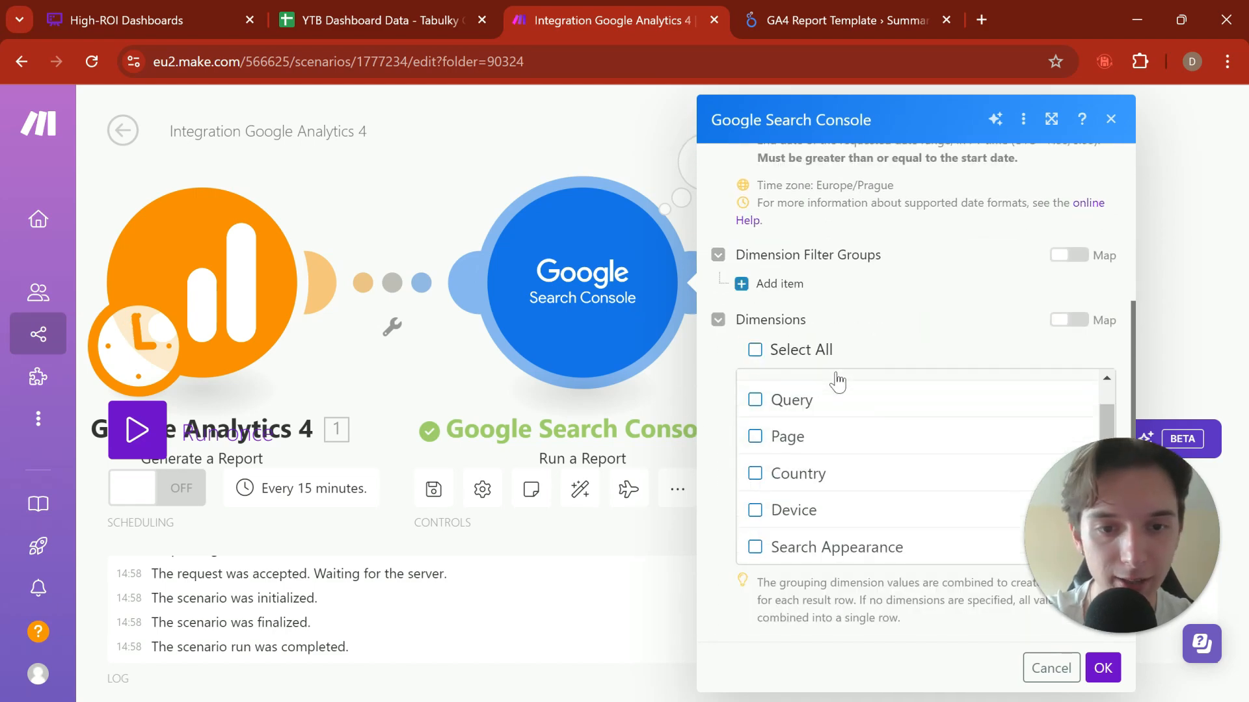
scroll(851, 340, "down", 9)
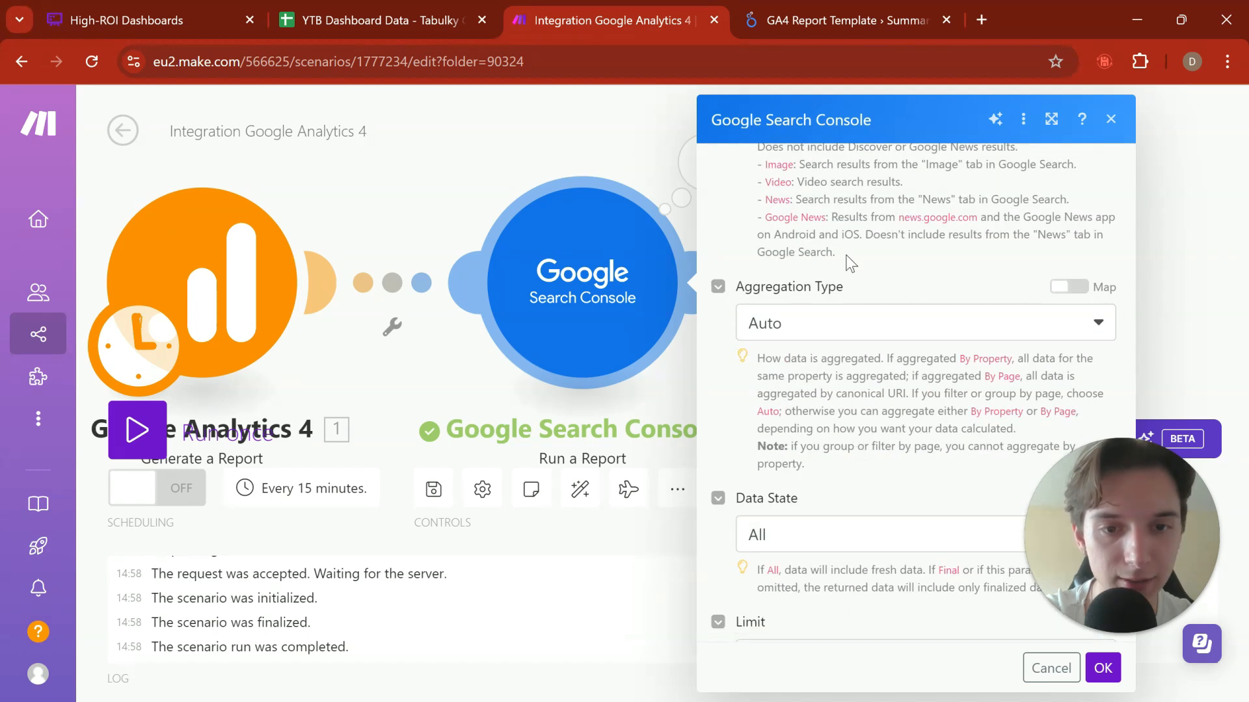
scroll(846, 236, "up", 2)
scroll(845, 235, "down", 3)
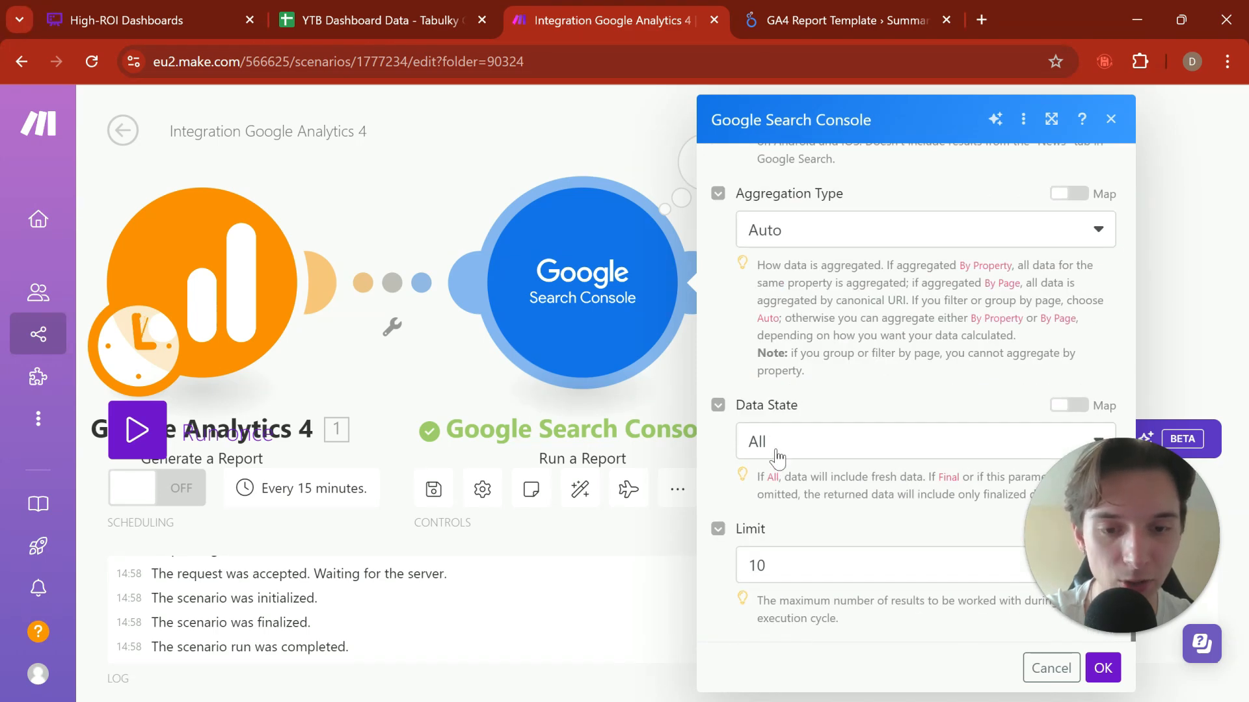
left_click(1091, 663)
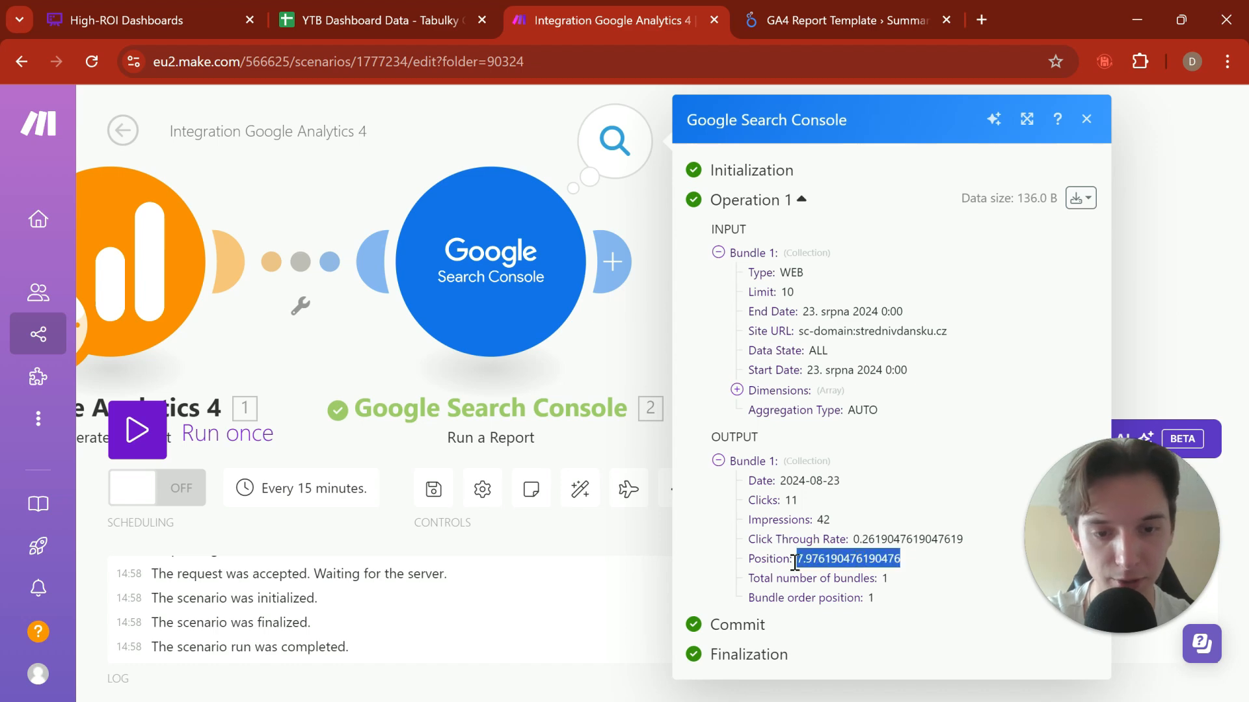
left_click(575, 376)
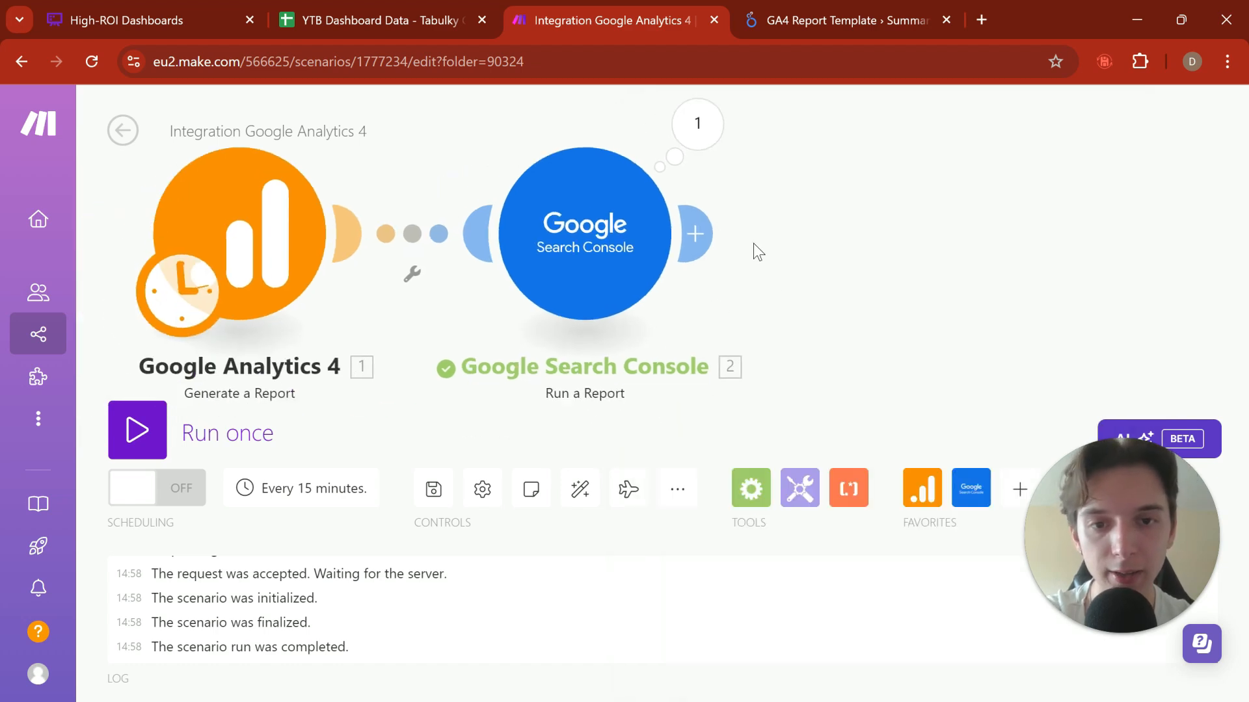
Step: Add a Google Sheets "Add a Row" module after the Google Search Console module
left_click(706, 228)
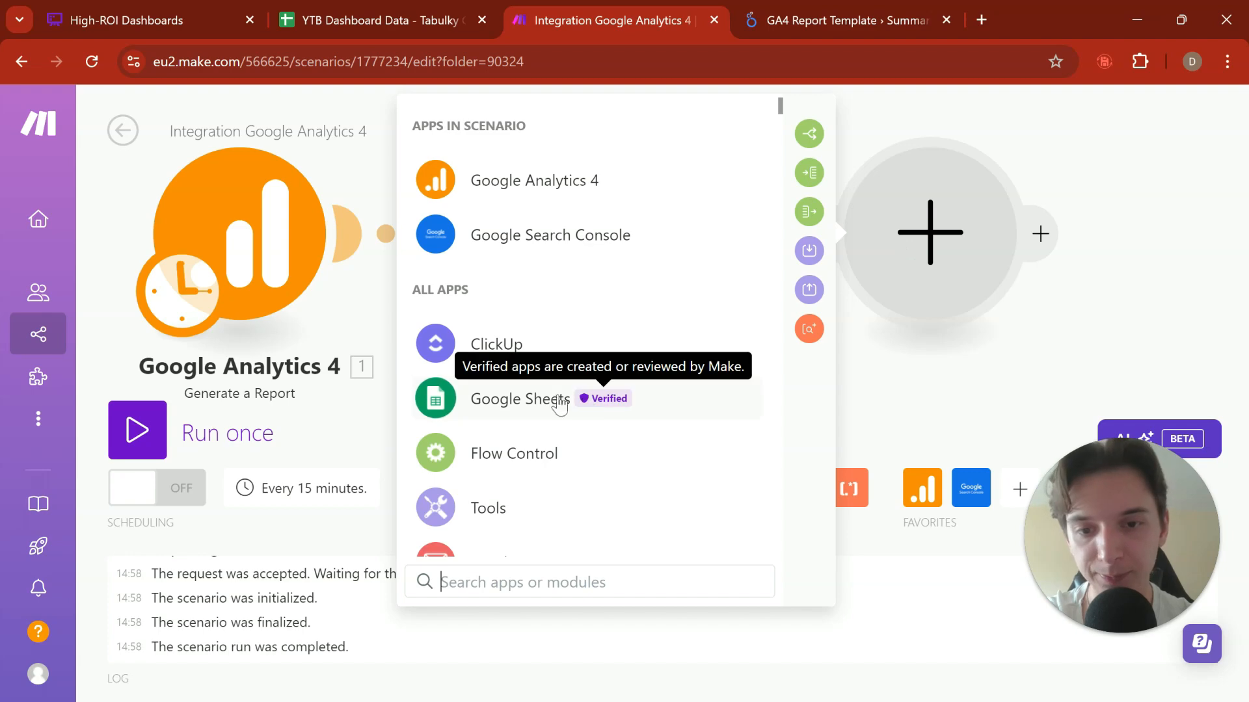
left_click(533, 397)
type("ad")
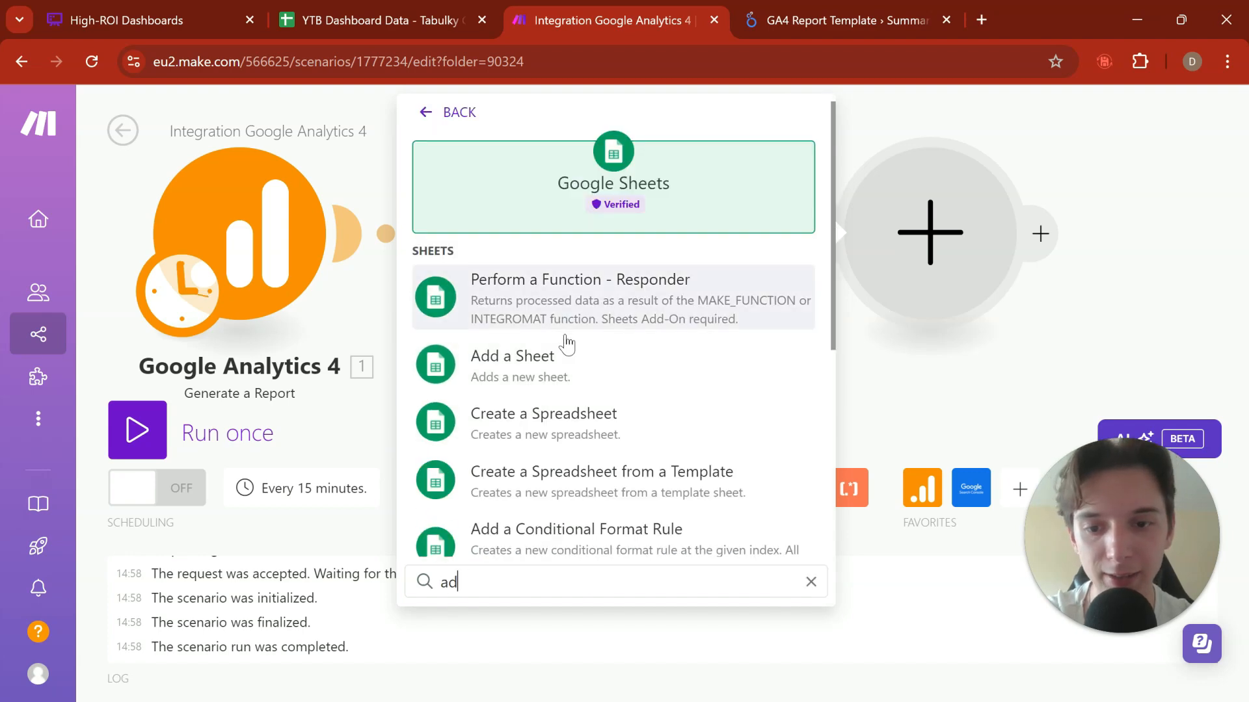
type("d row")
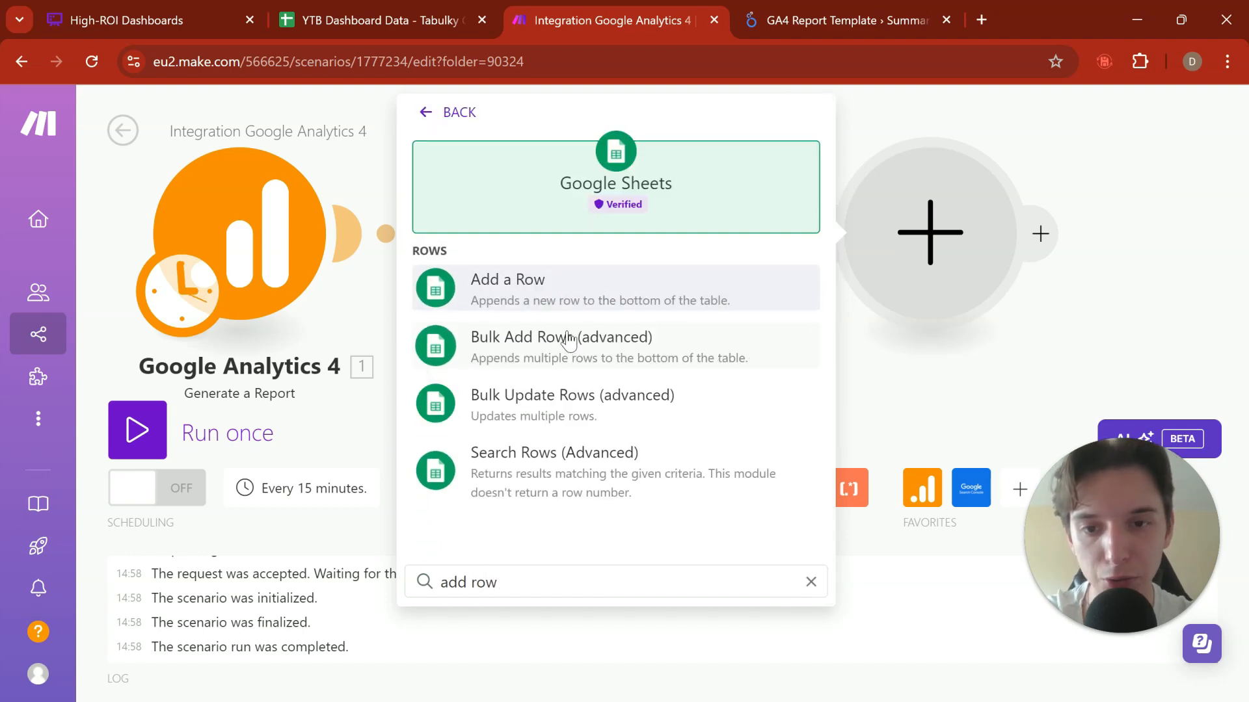
left_click(595, 284)
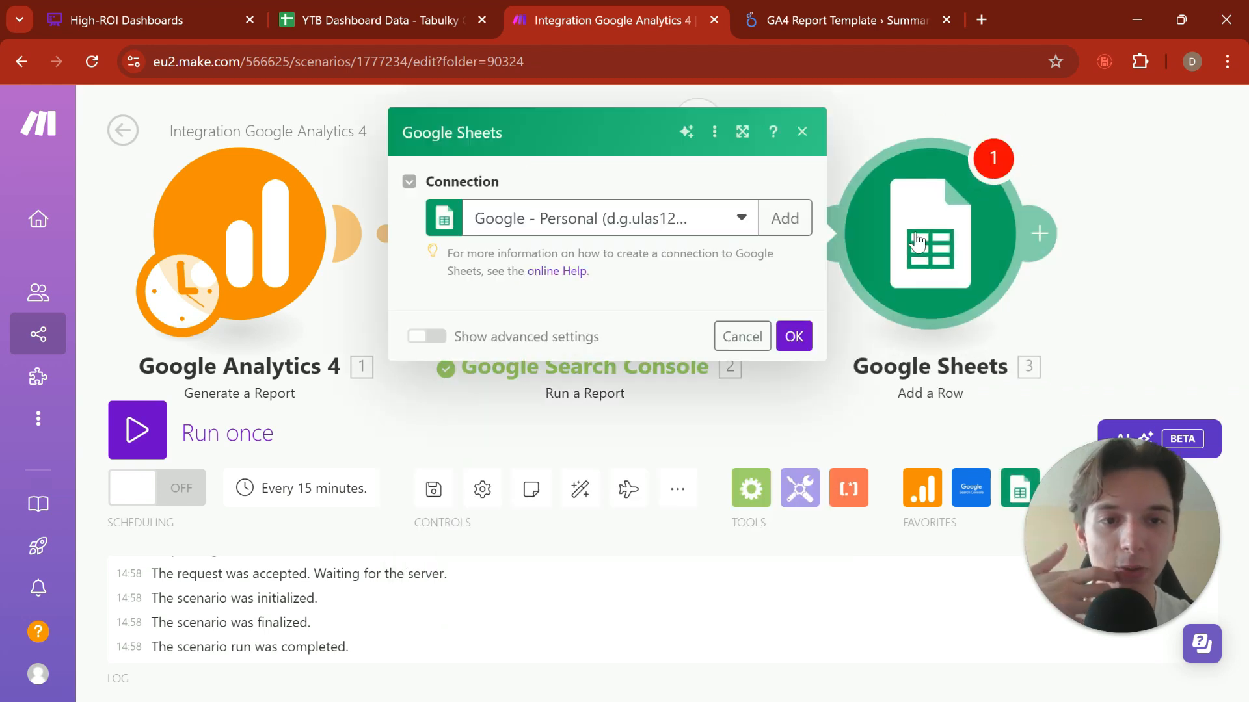
Step: Set the Google Sheets module's connection to Google - SVD and its spreadsheet to YTB Dashboard Data
left_click(607, 220)
left_click(599, 270)
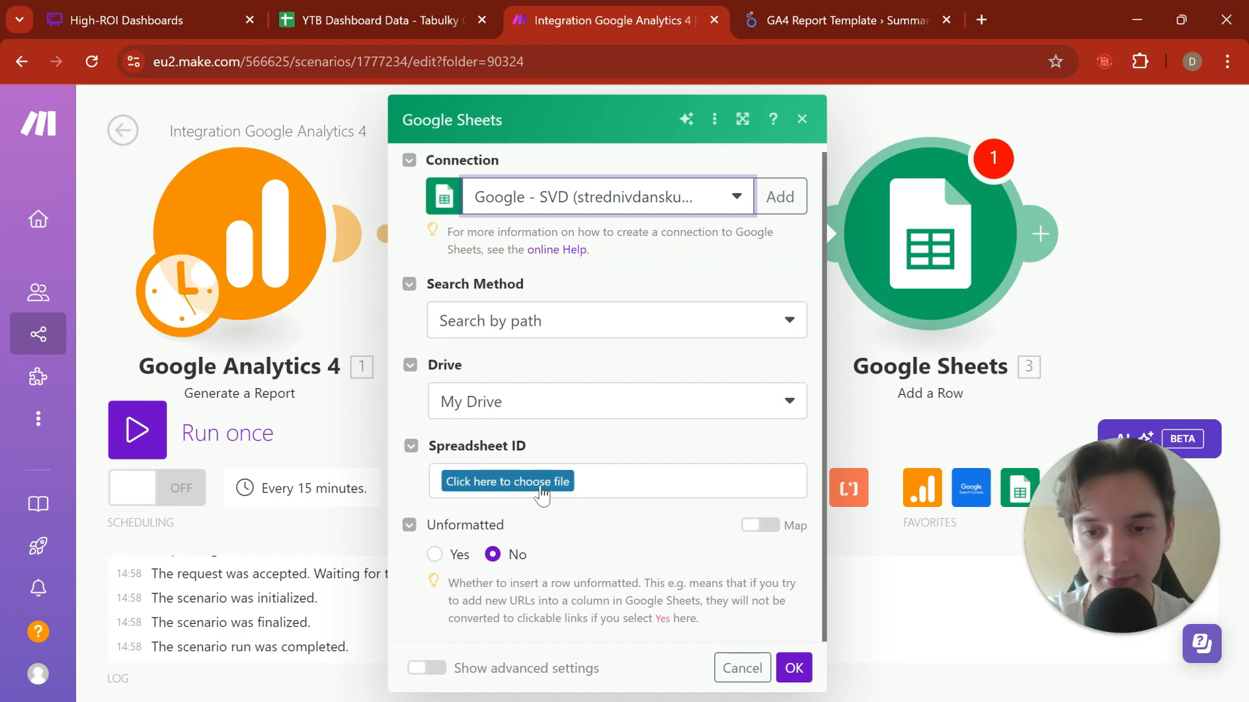
left_click(540, 496)
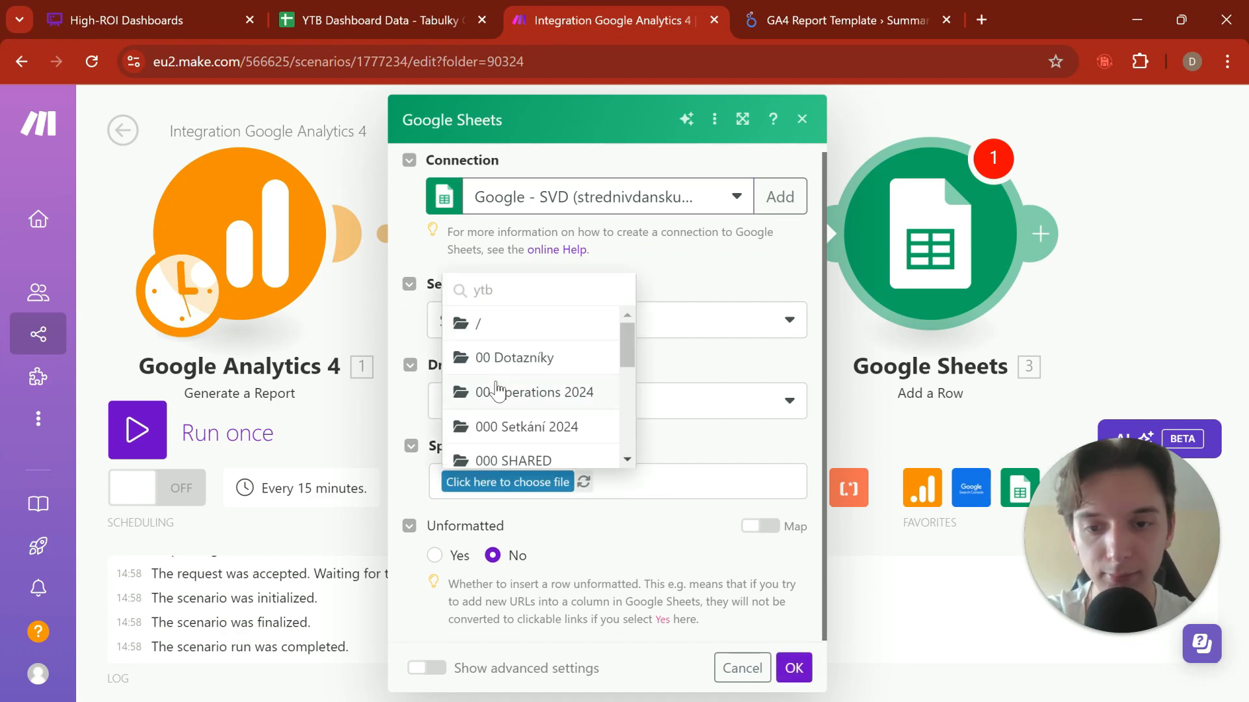
key("ctrl+a")
left_click(665, 491)
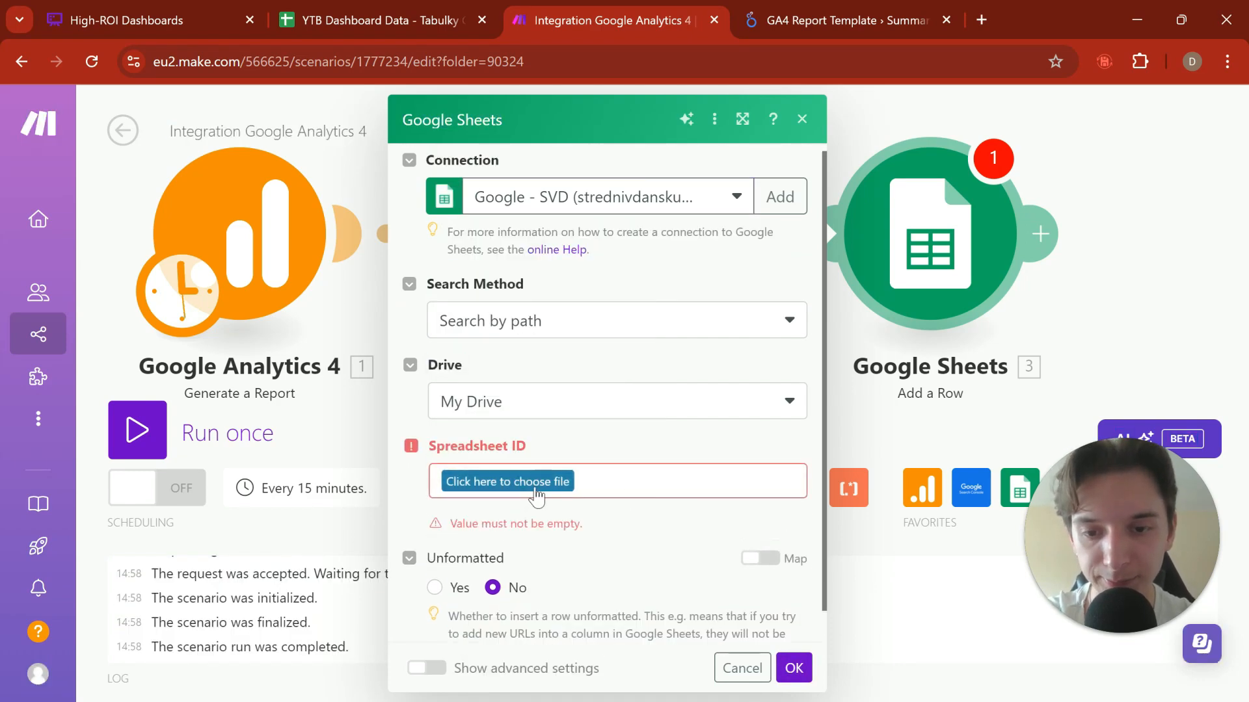
left_click(507, 482)
type("yt")
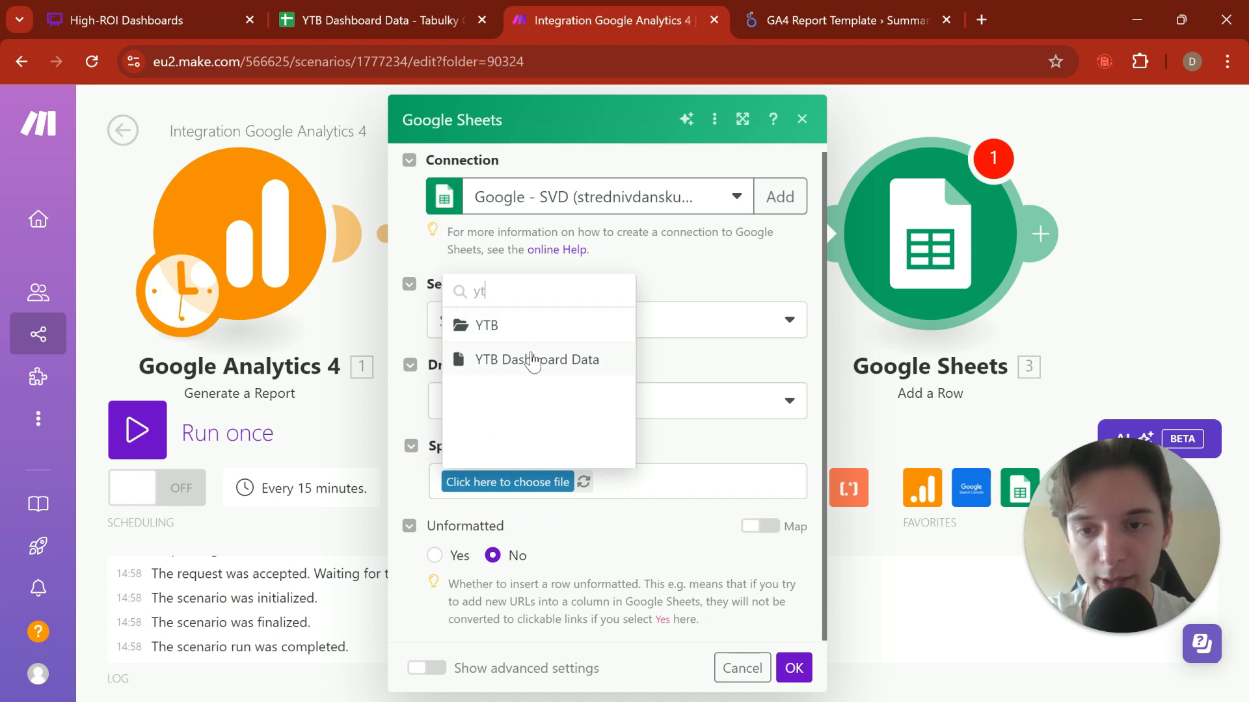
left_click(532, 359)
Step: Set the Google Sheets module's sheet name to Google Analytics and save the module settings
scroll(656, 341, "down", 1)
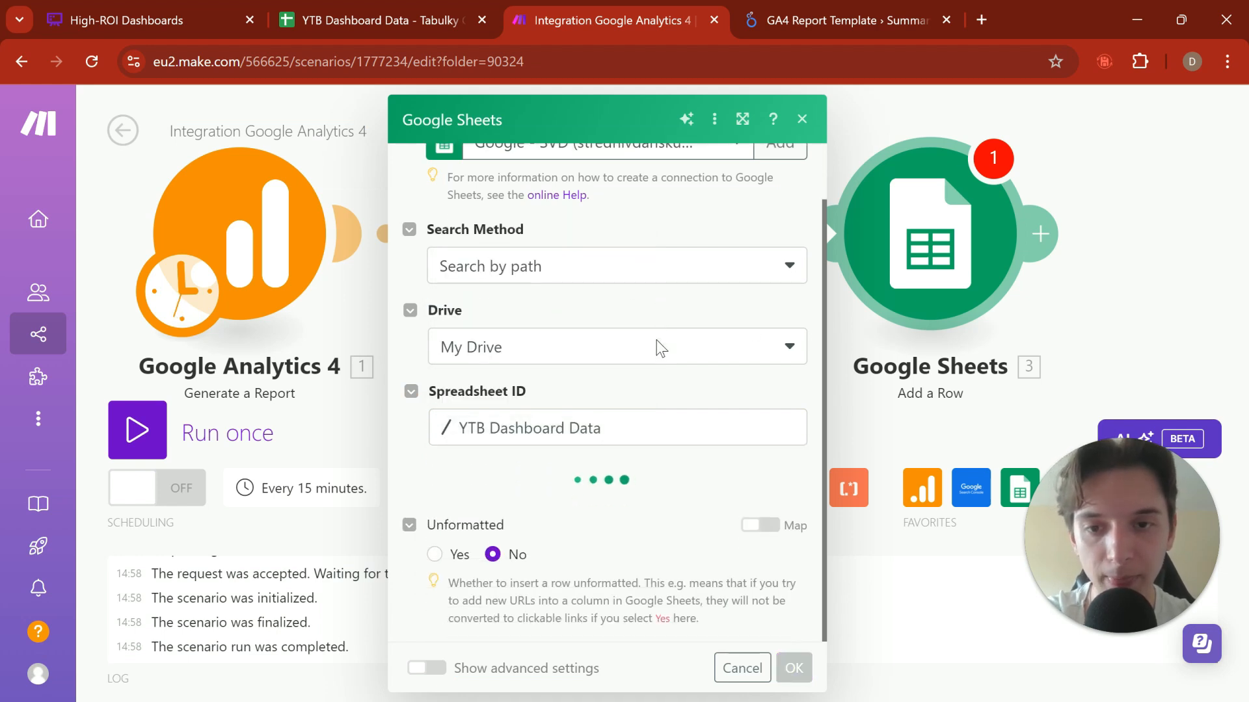
scroll(494, 449, "down", 1)
left_click(502, 481)
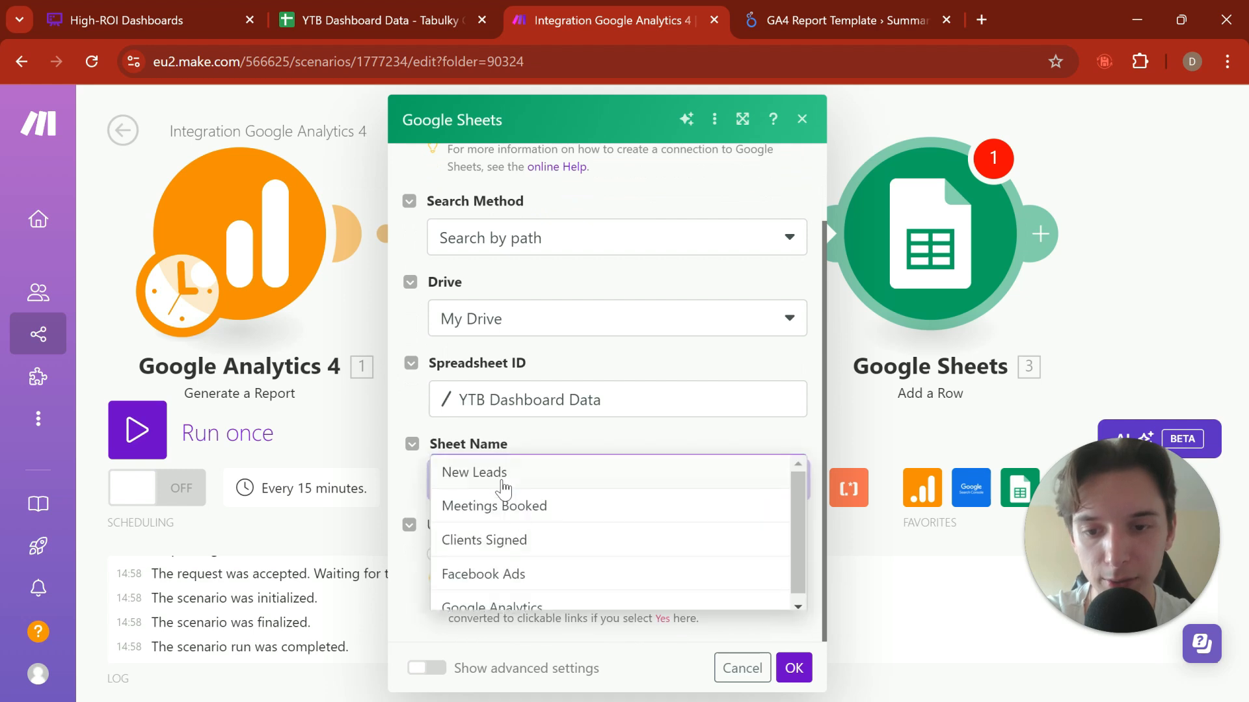
scroll(543, 538, "down", 1)
left_click(522, 597)
scroll(552, 372, "down", 2)
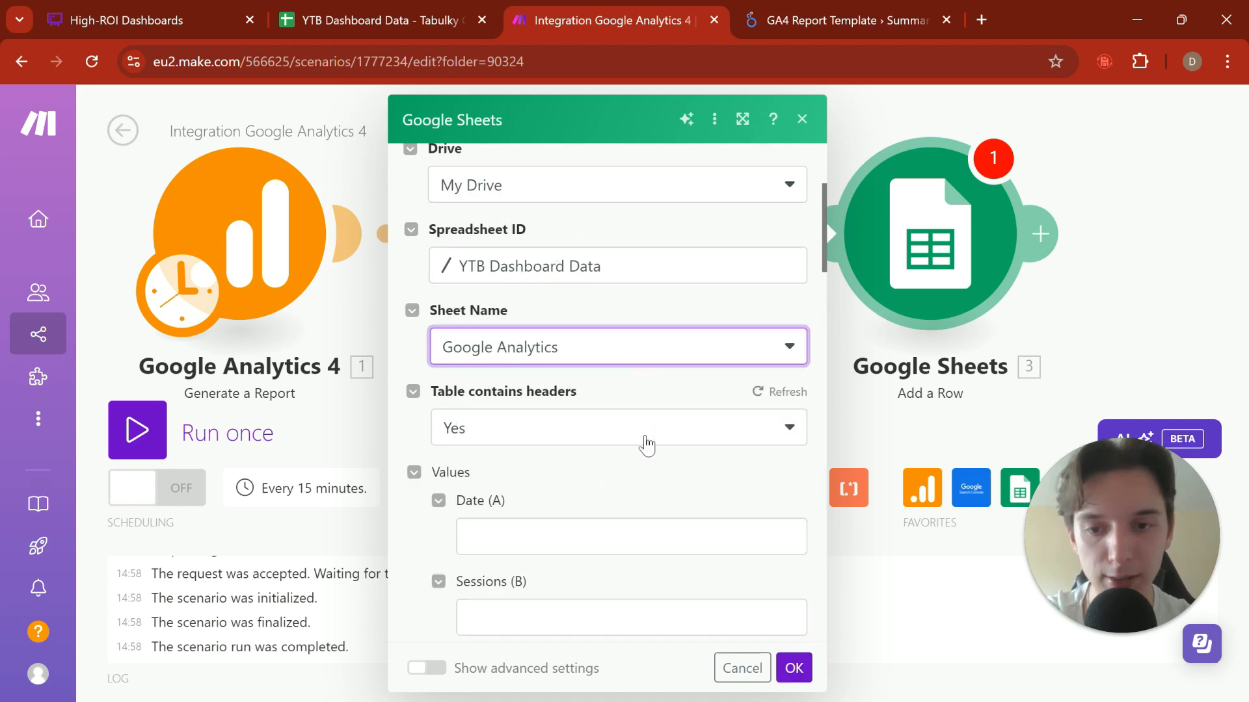
scroll(549, 371, "down", 3)
left_click(513, 332)
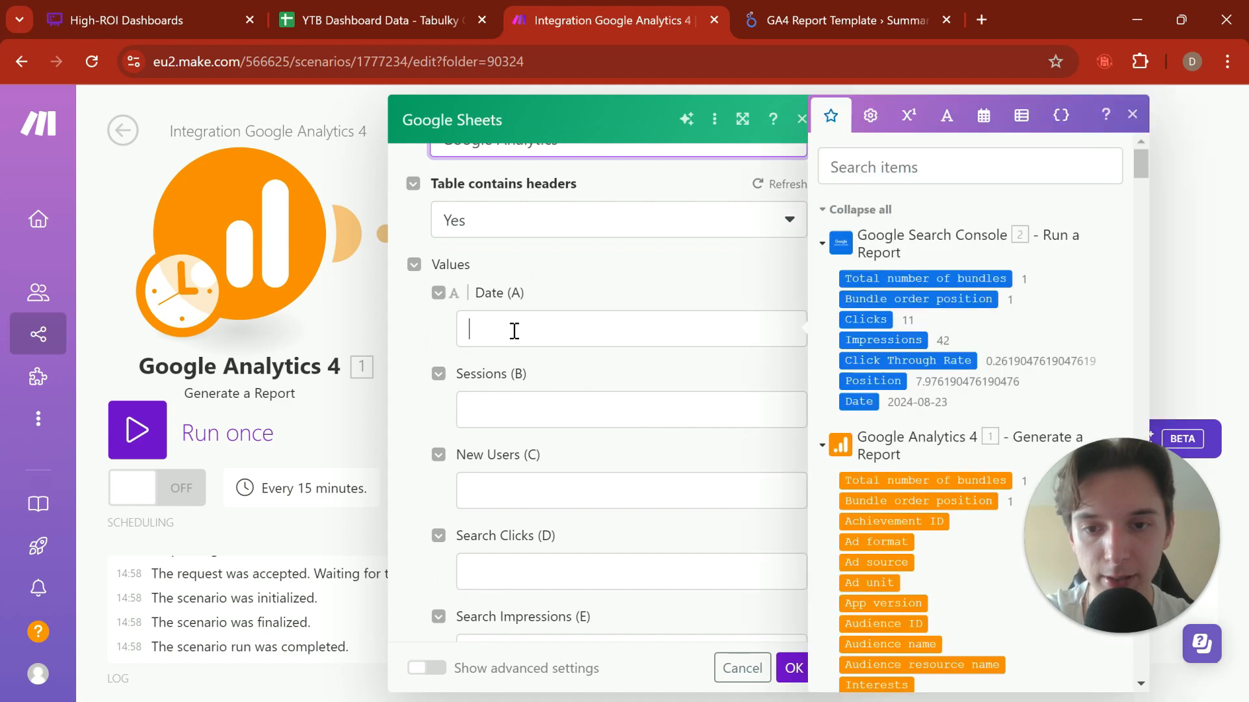
left_click(732, 270)
left_click(795, 667)
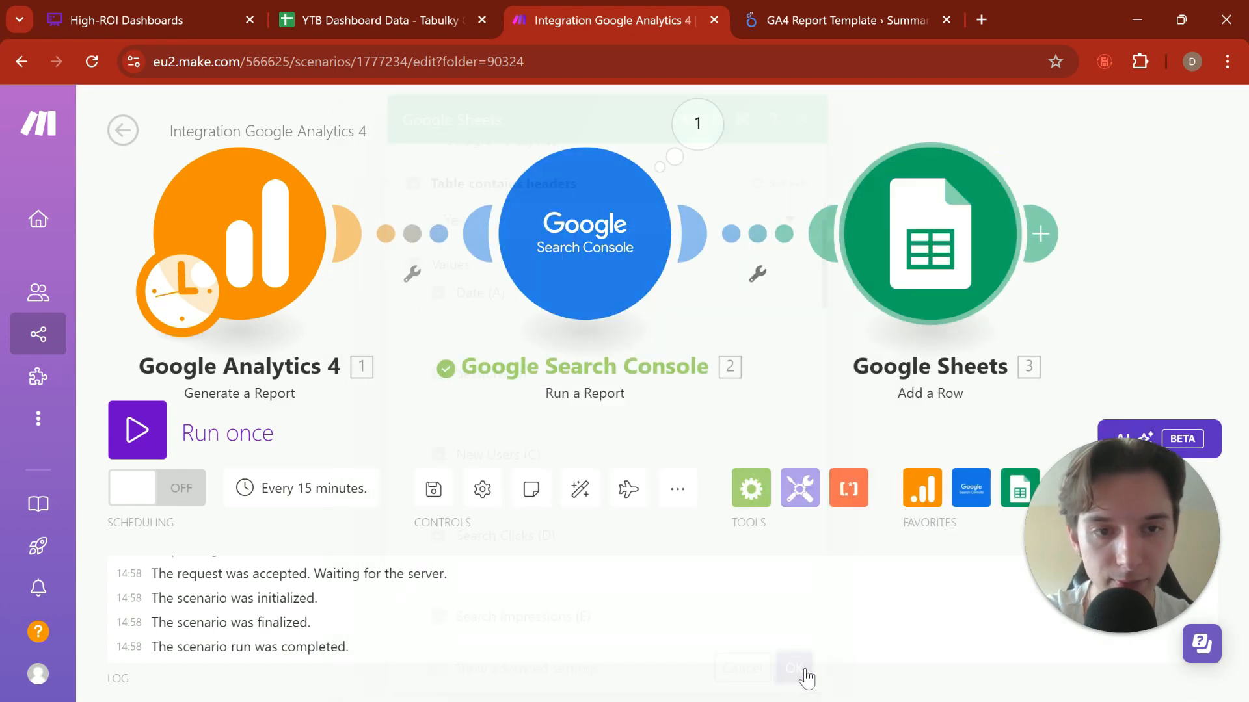
Step: Copy the Start Date formula from the Google Search Console module into the Google Sheets module's Date (A) value
left_click(593, 246)
left_click(904, 459)
key("ctrl+c")
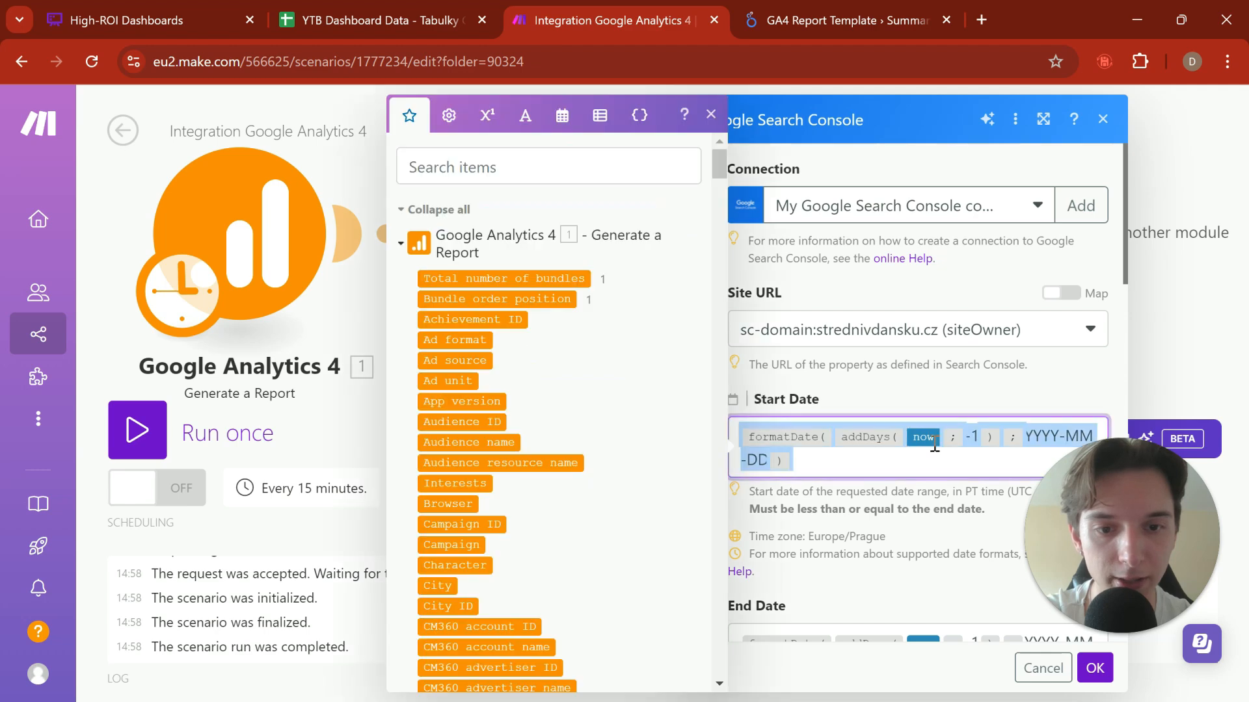
left_click(1177, 327)
left_click(932, 238)
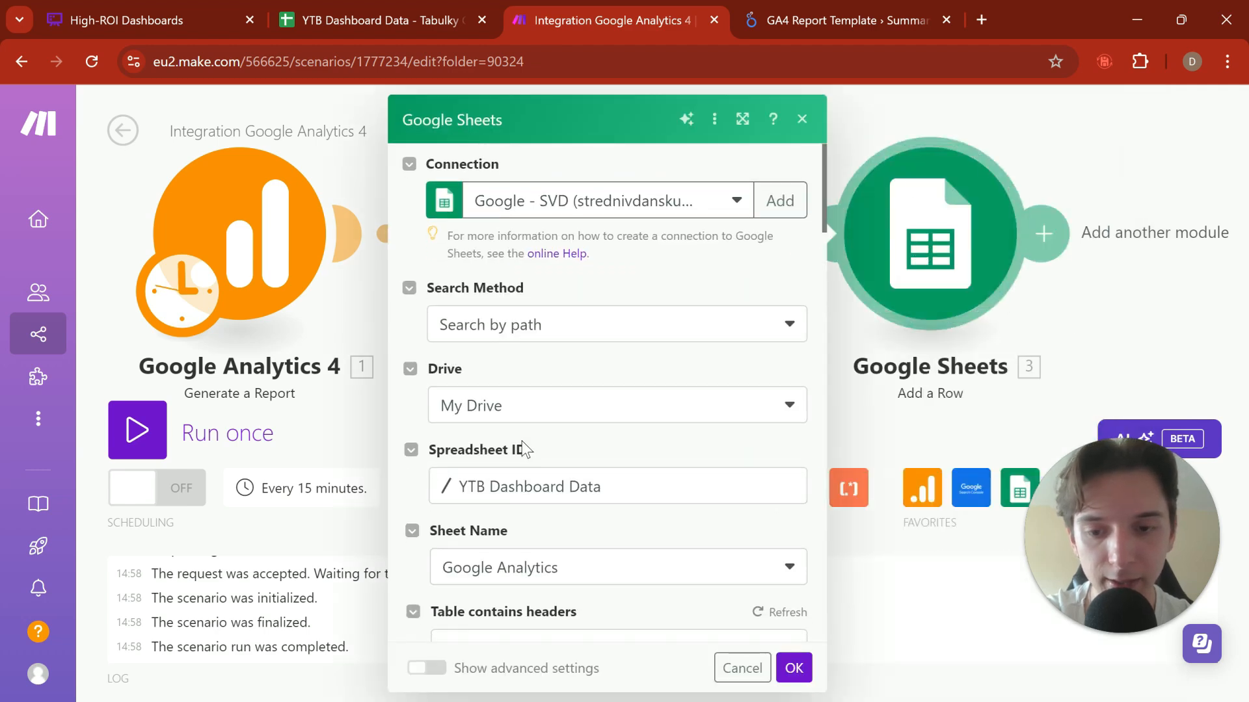
scroll(514, 390, "down", 5)
left_click(497, 304)
key("ctrl+v")
Step: Map the Google Analytics 4 Sessions metric to the Sessions (B) value
left_click(491, 397)
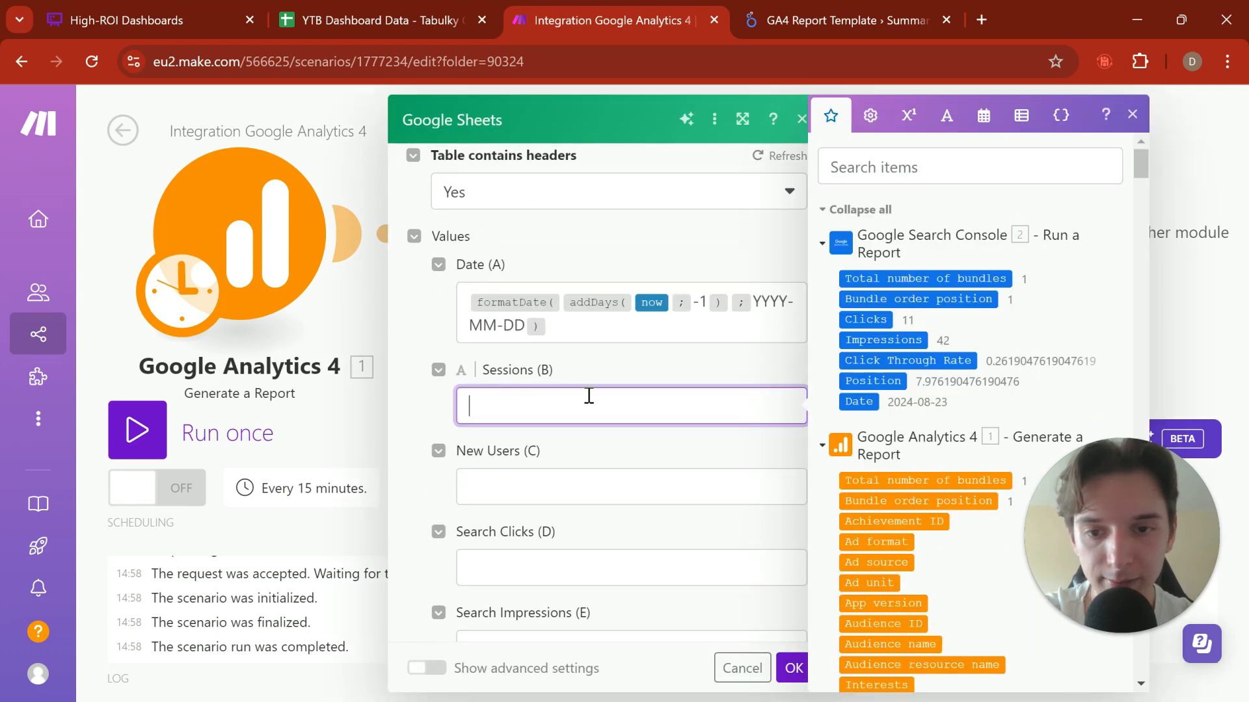
scroll(872, 380, "down", 10)
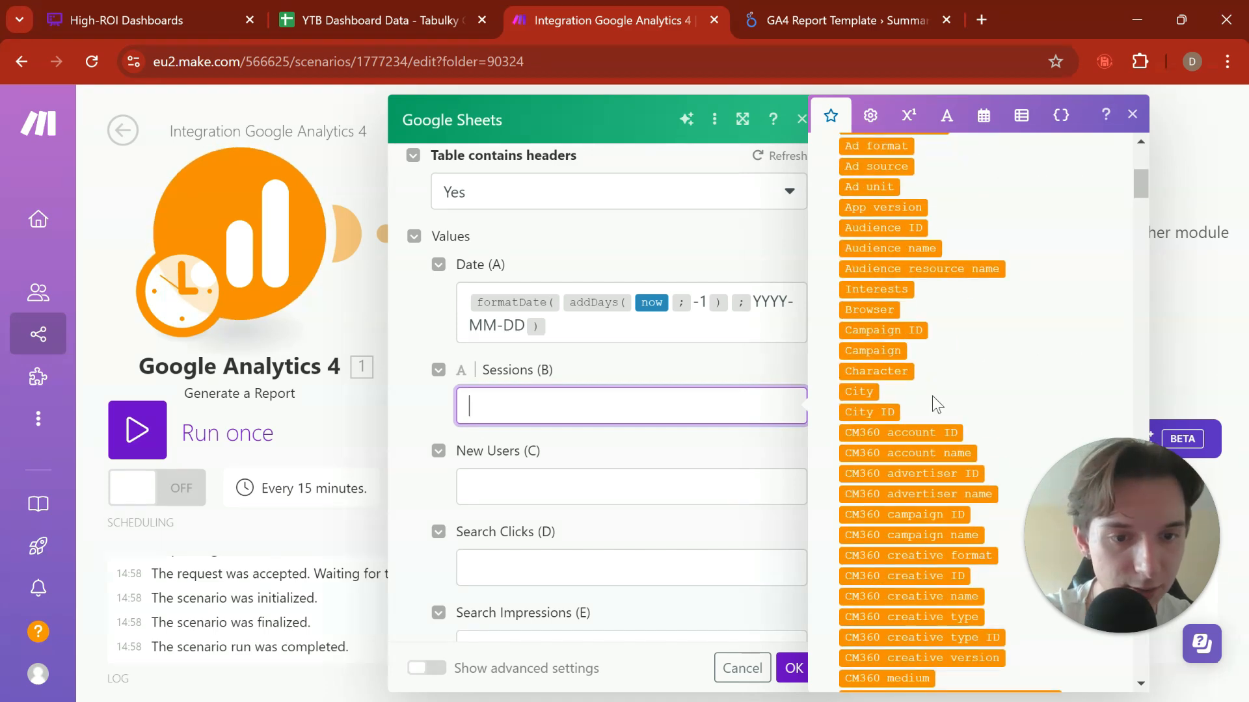
scroll(932, 396, "up", 10)
scroll(927, 410, "down", 2)
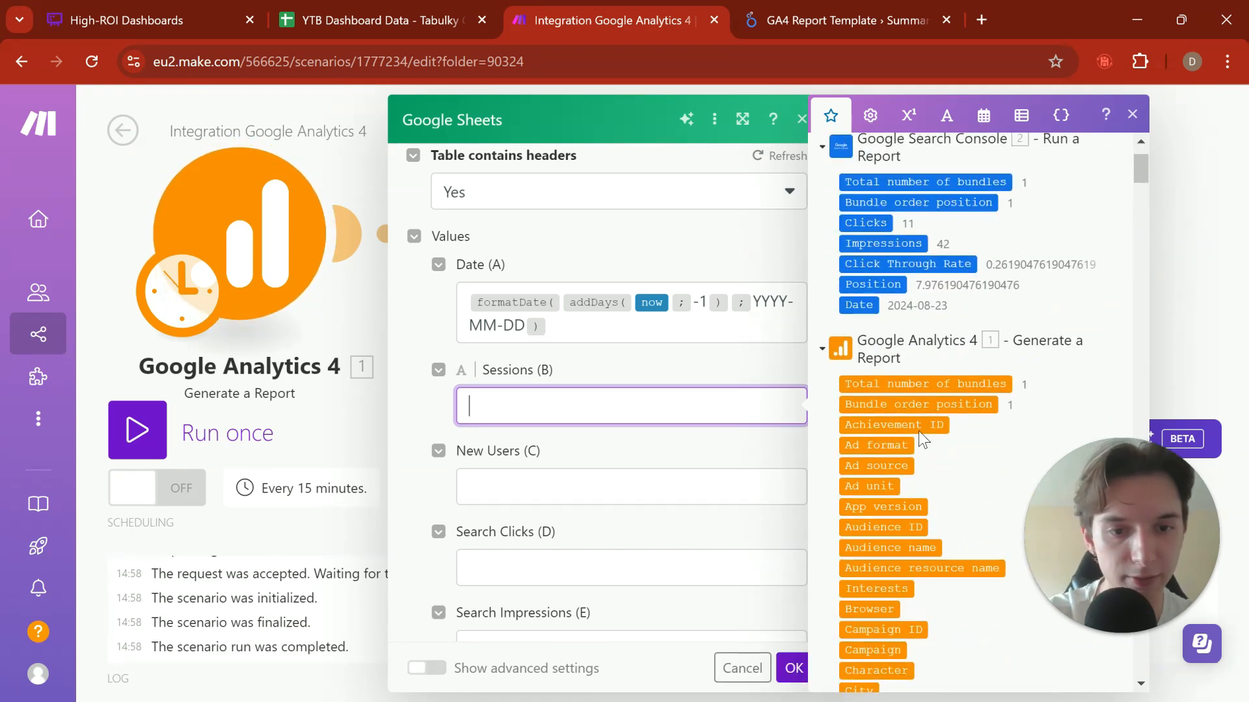
scroll(911, 432, "down", 1)
scroll(902, 434, "down", 15)
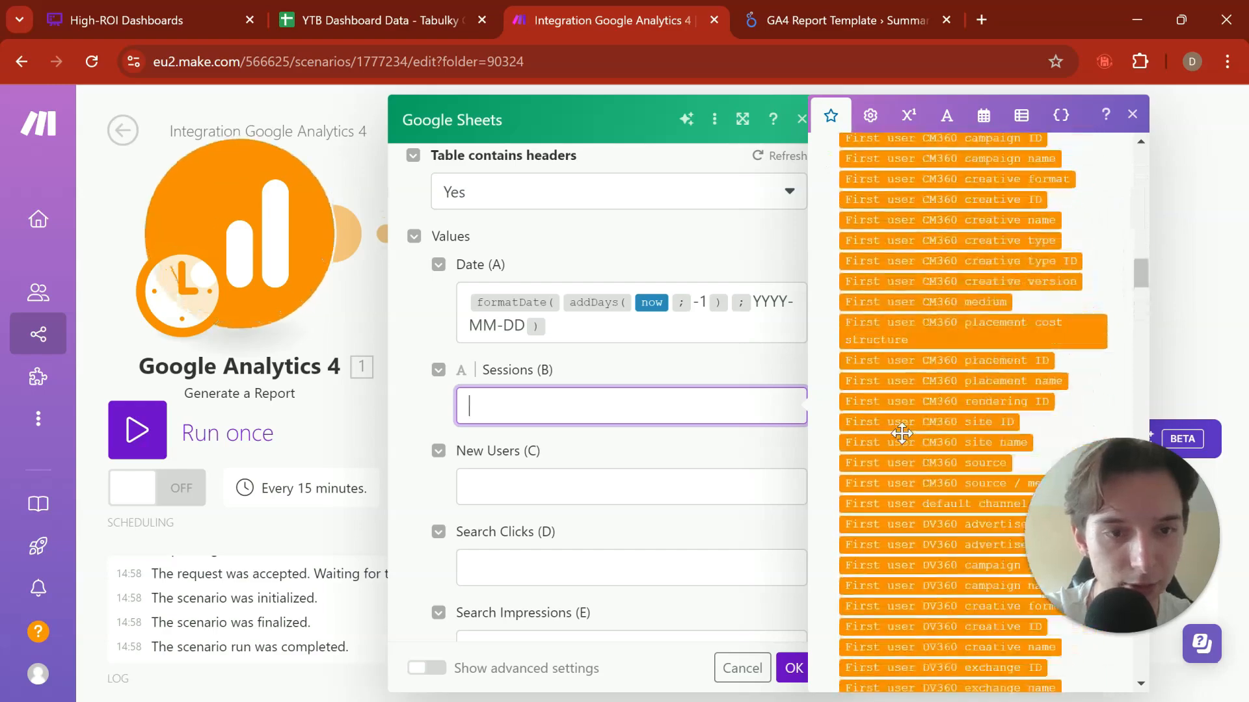
scroll(901, 433, "down", 3)
scroll(879, 310, "down", 5)
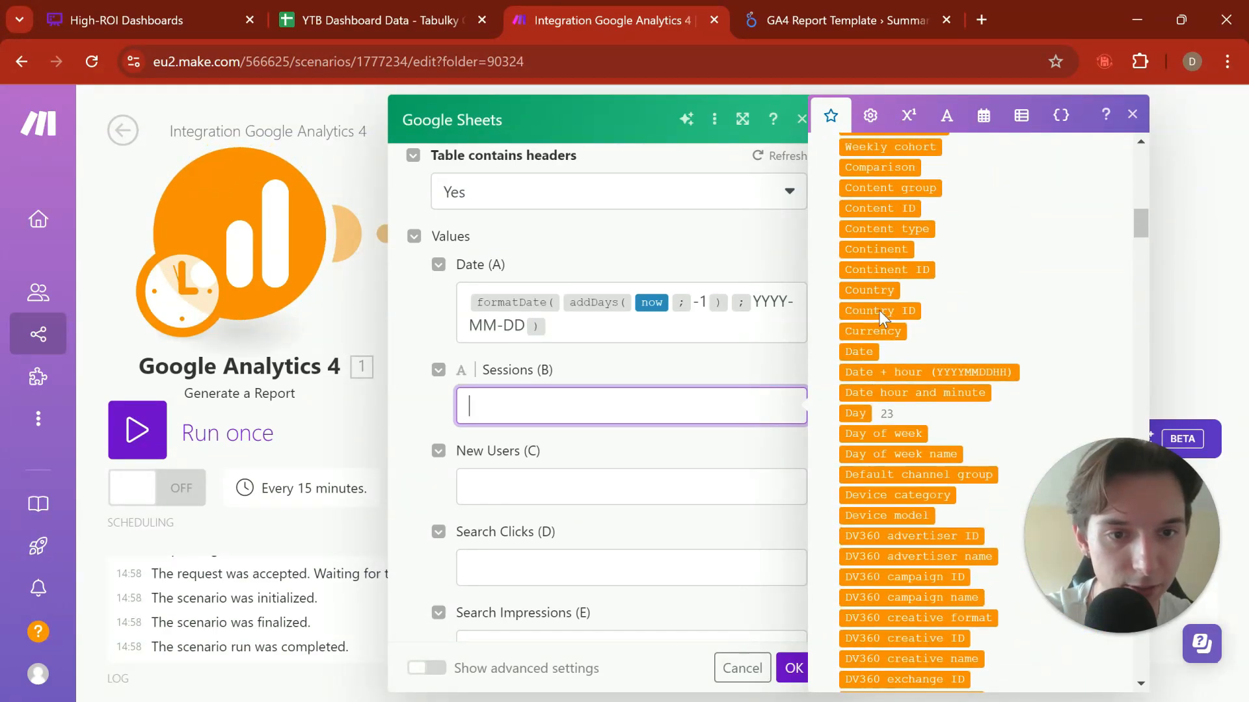
scroll(879, 311, "down", 15)
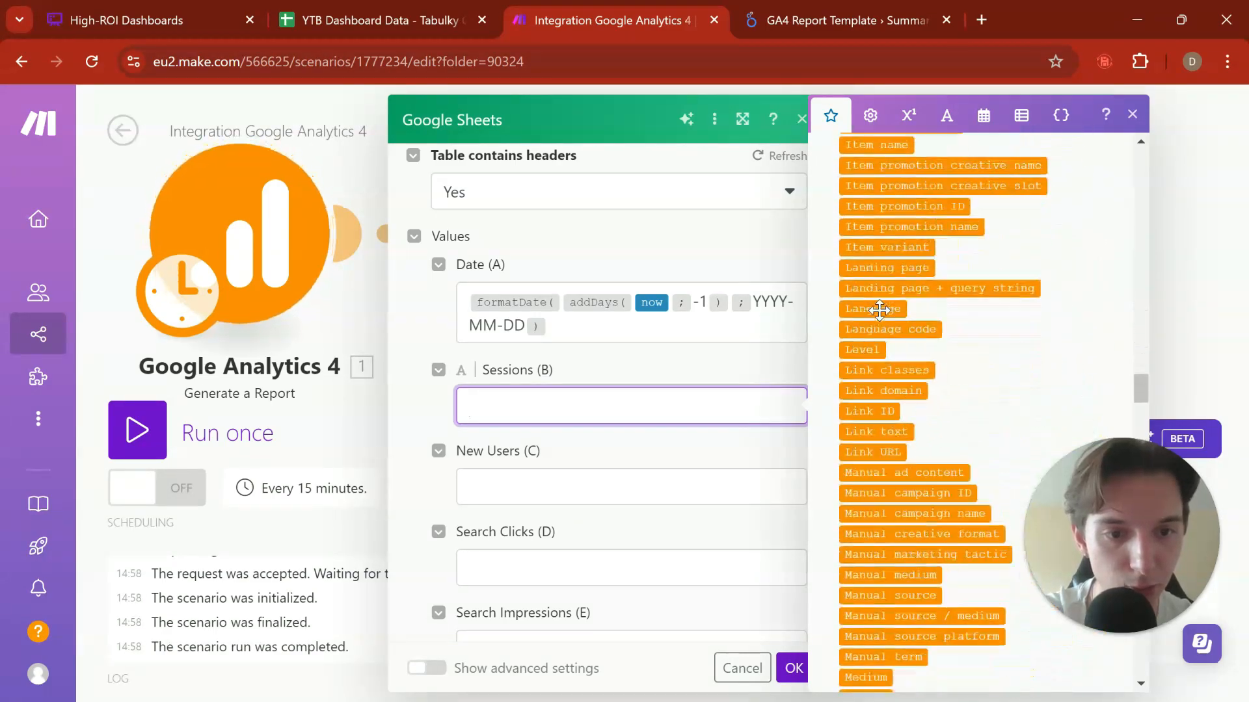
scroll(880, 310, "down", 20)
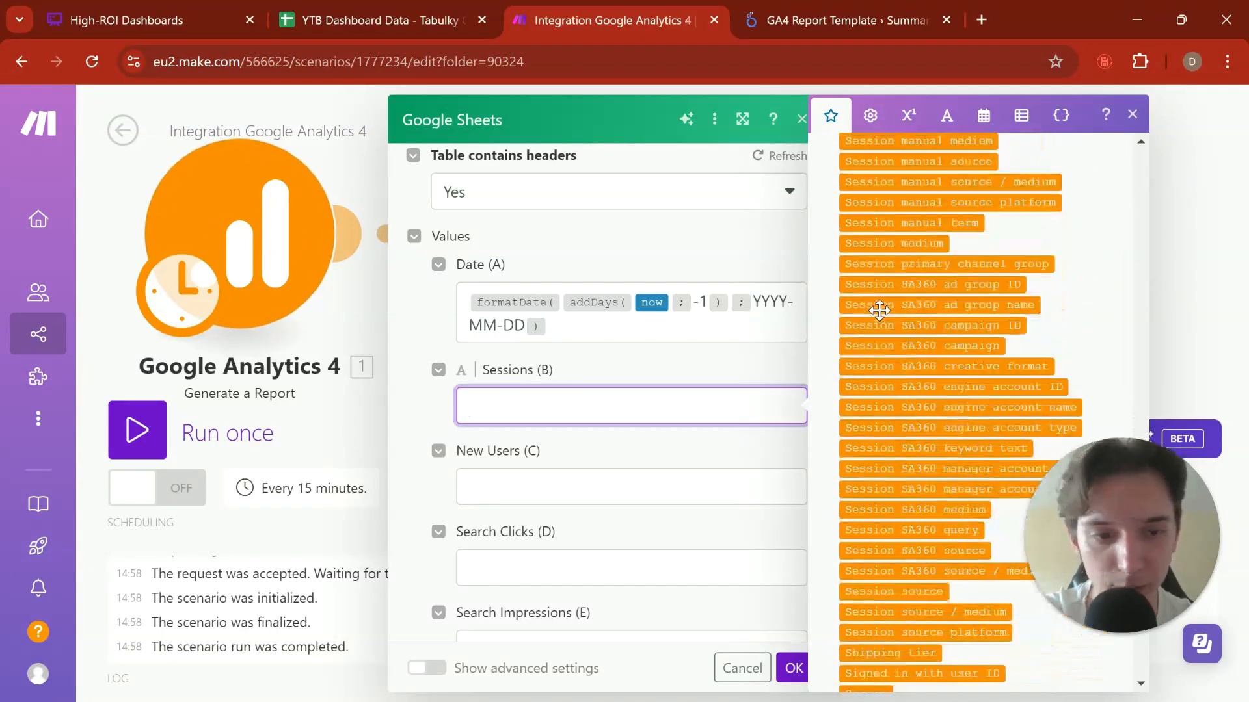
scroll(880, 310, "down", 20)
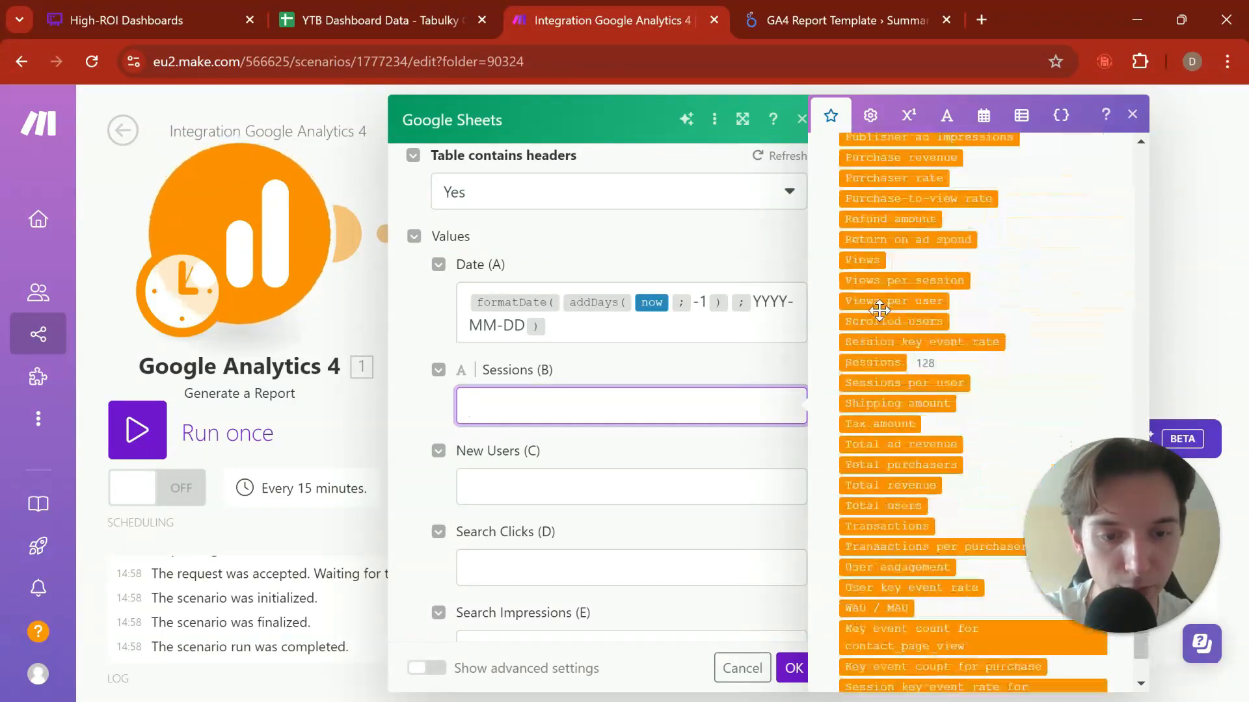
scroll(879, 311, "up", 3)
scroll(879, 310, "down", 8)
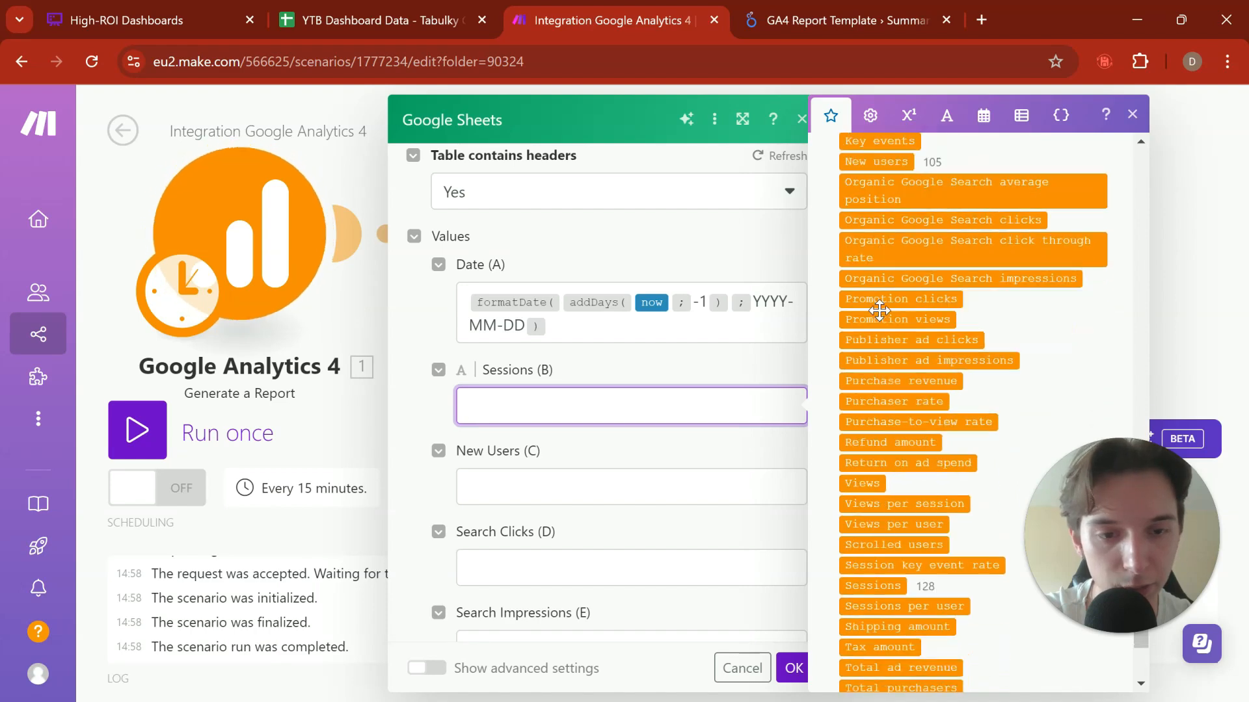
left_click(884, 437)
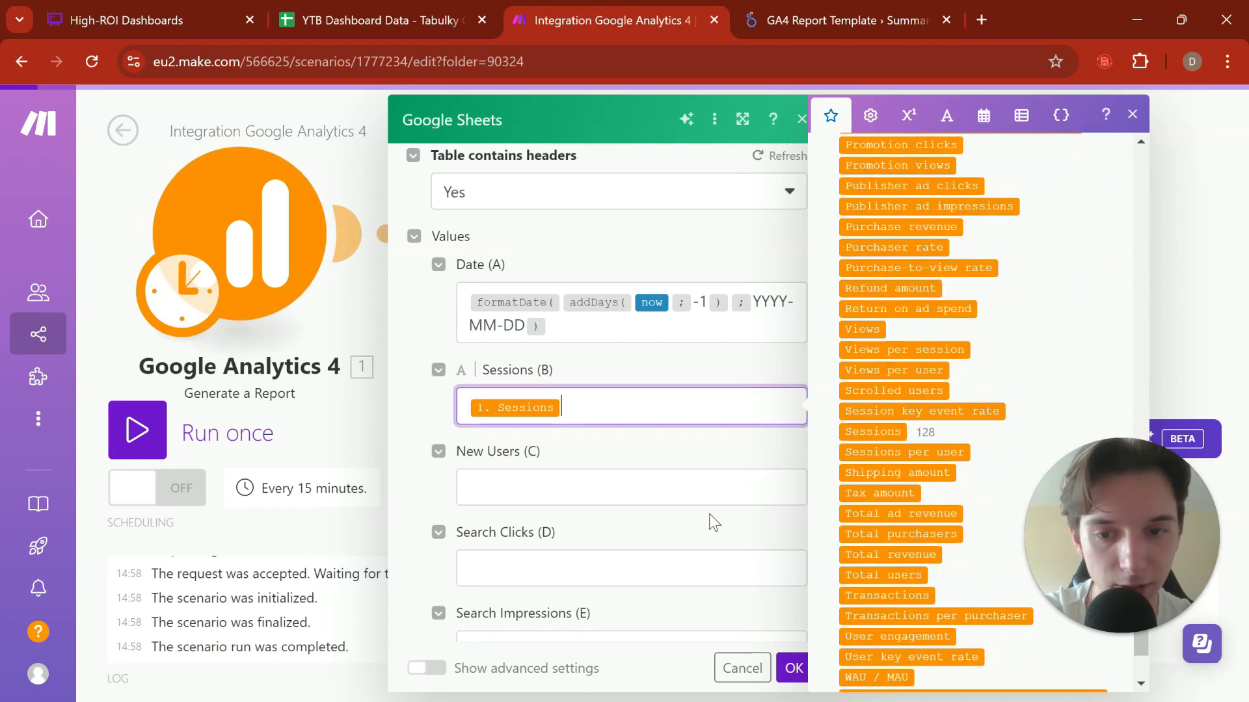
Step: Map the Google Analytics 4 New users metric to the New Users (C) value
left_click(772, 475)
scroll(962, 431, "up", 5)
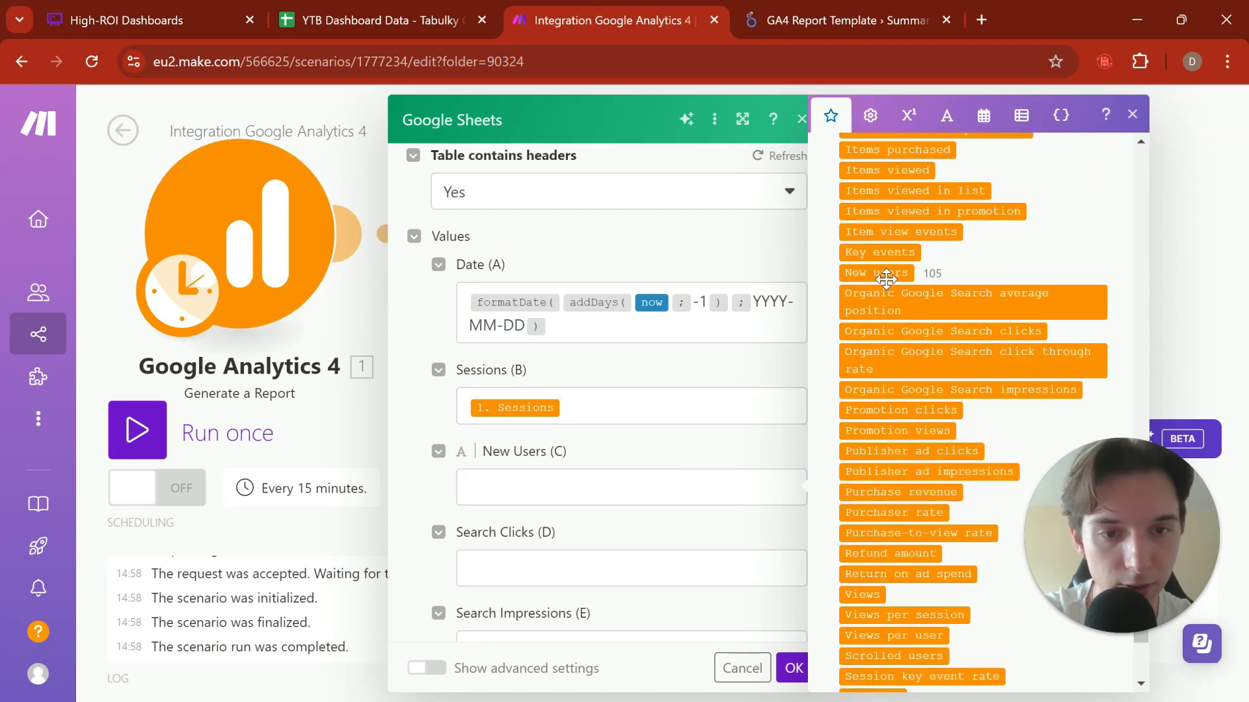
left_click(882, 274)
left_click(654, 446)
Step: Map Search Console Clicks to Search Clicks (D) and Impressions to Search Impressions (E)
scroll(654, 447, "down", 4)
left_click(545, 328)
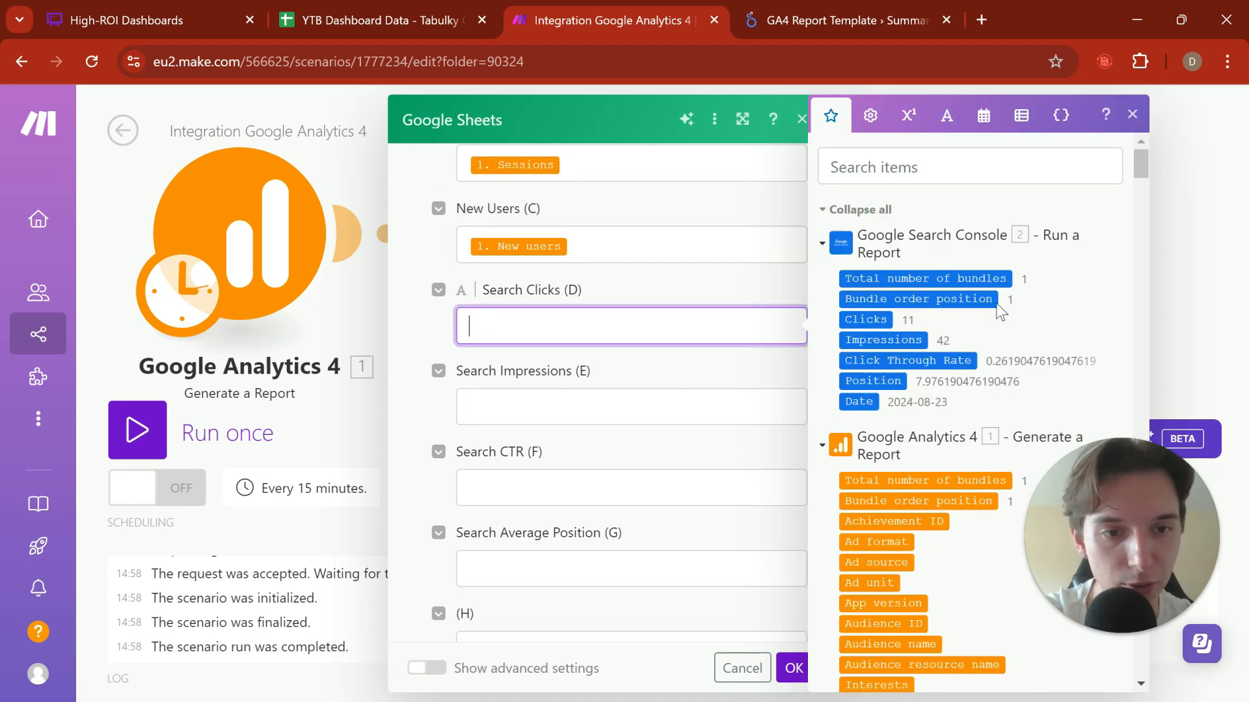
left_click(864, 328)
left_click(694, 413)
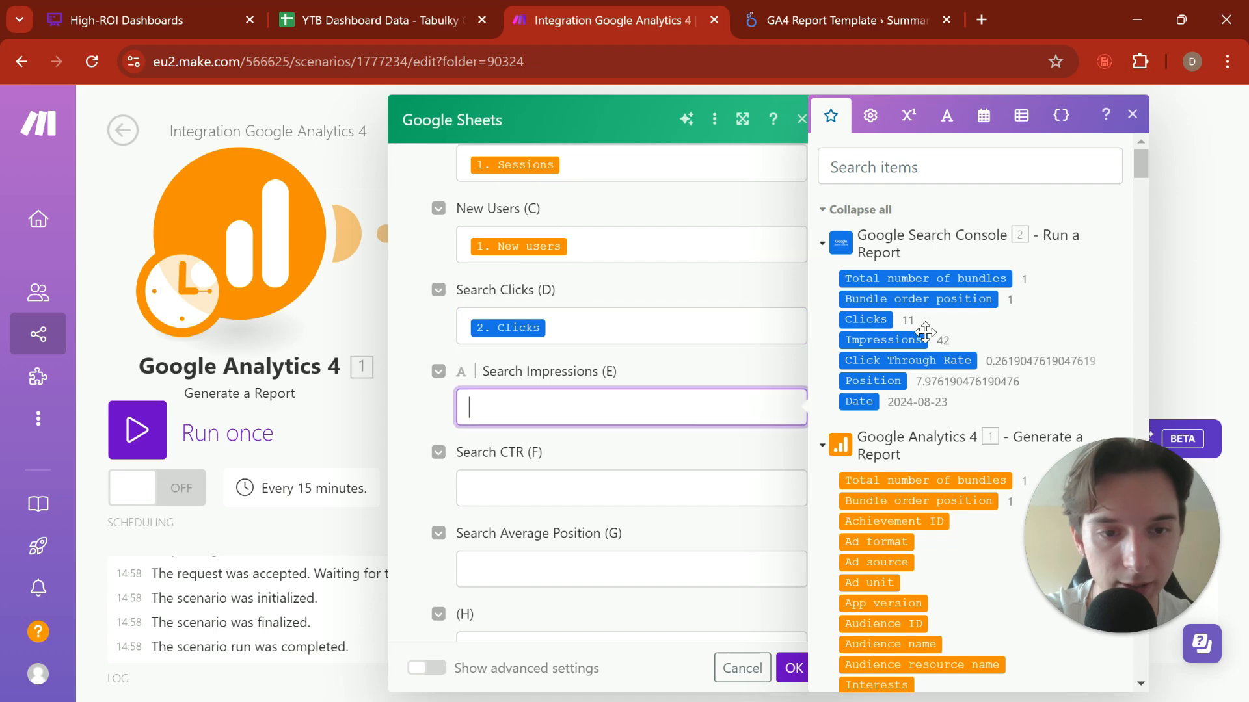
left_click(918, 338)
Step: Map Click Through Rate to Search CTR (F) and Position to Search Average Position (G), and save the module
left_click(664, 478)
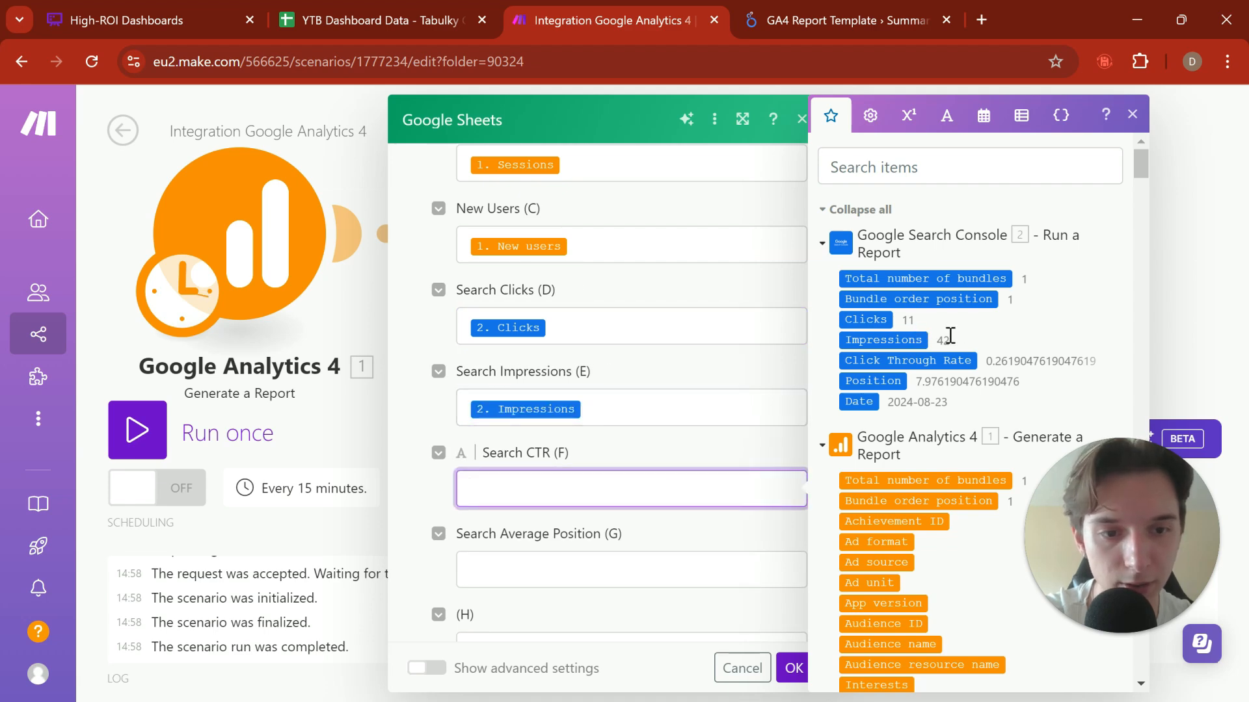
left_click(949, 357)
left_click(668, 564)
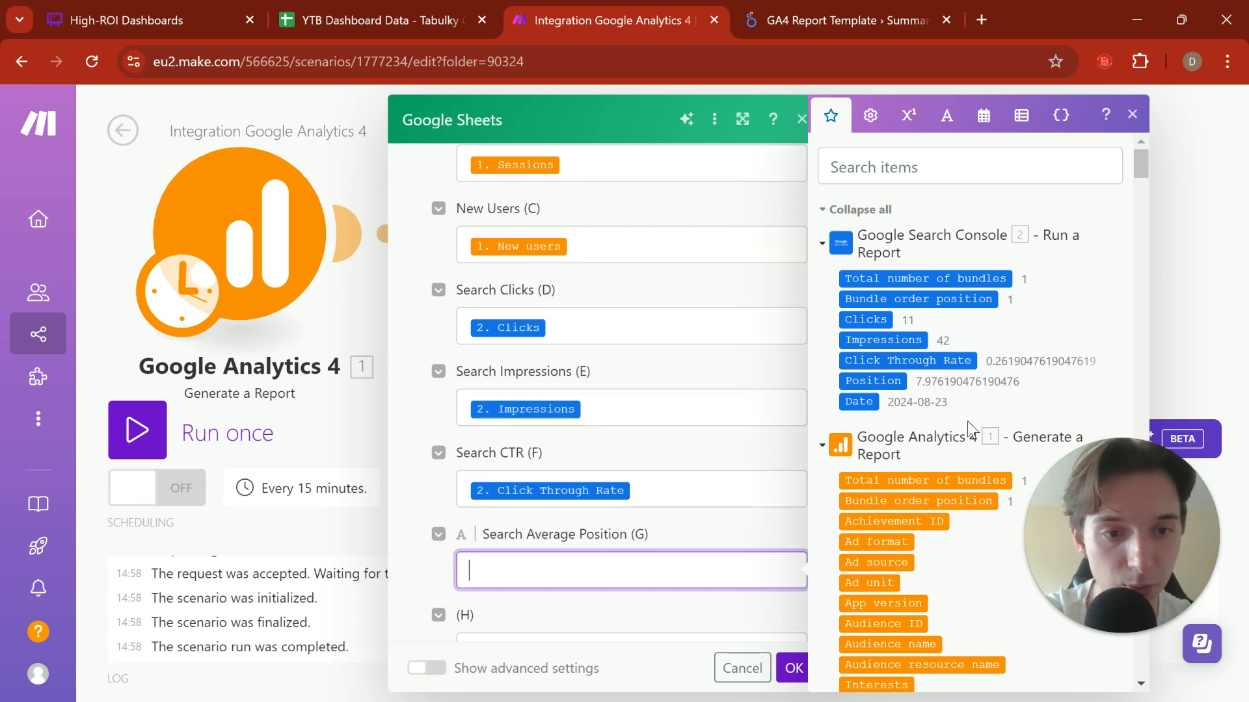
scroll(967, 421, "down", 2)
left_click(895, 280)
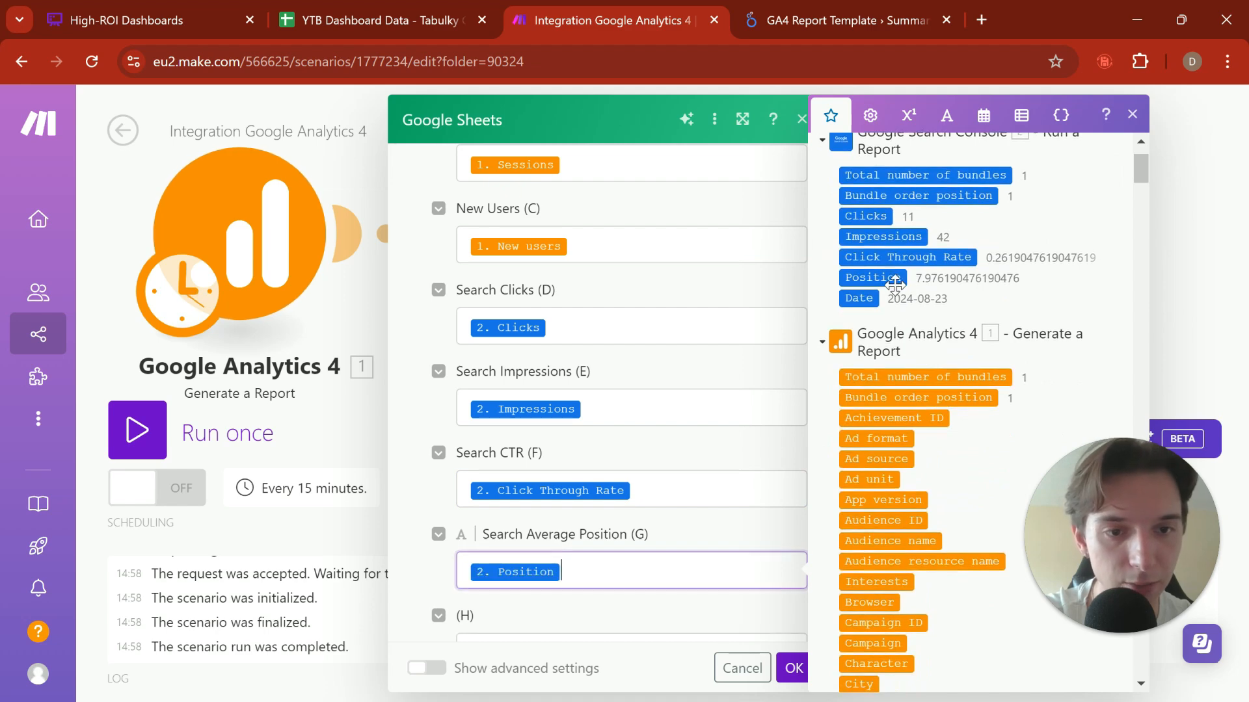
left_click(733, 385)
scroll(771, 439, "down", 6)
left_click(794, 668)
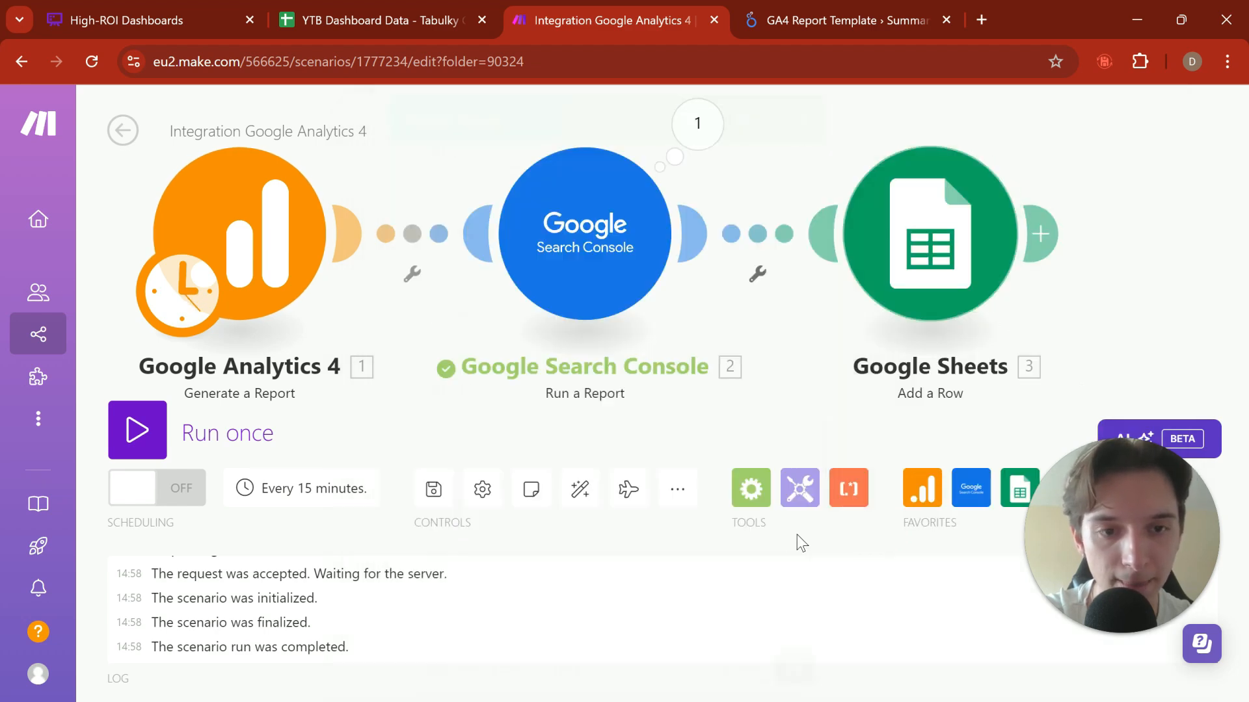
Step: Switch to the YTB Dashboard Data spreadsheet and examine the end of the Google Analytics sheet's data
left_click_drag(799, 362, 722, 376)
scroll(722, 376, "down", 3)
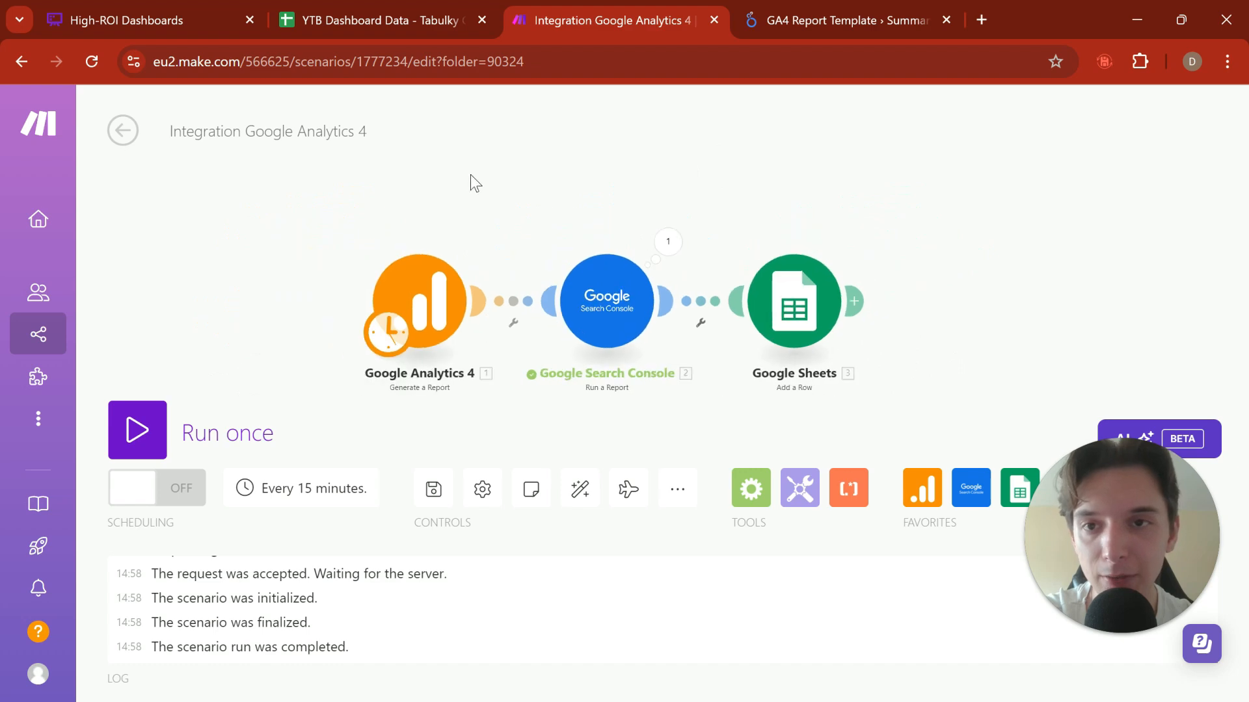
left_click(406, 21)
scroll(455, 382, "down", 15)
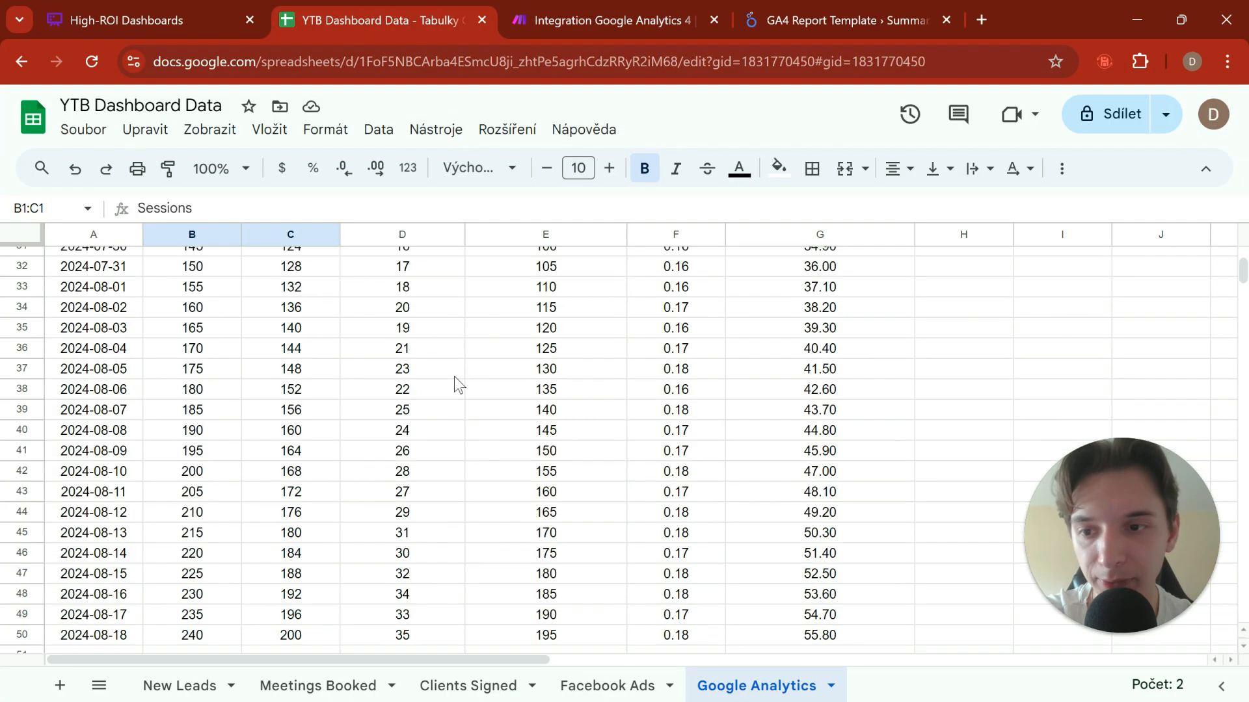
scroll(454, 376, "up", 5)
left_click_drag(127, 519, 748, 539)
left_click(662, 587)
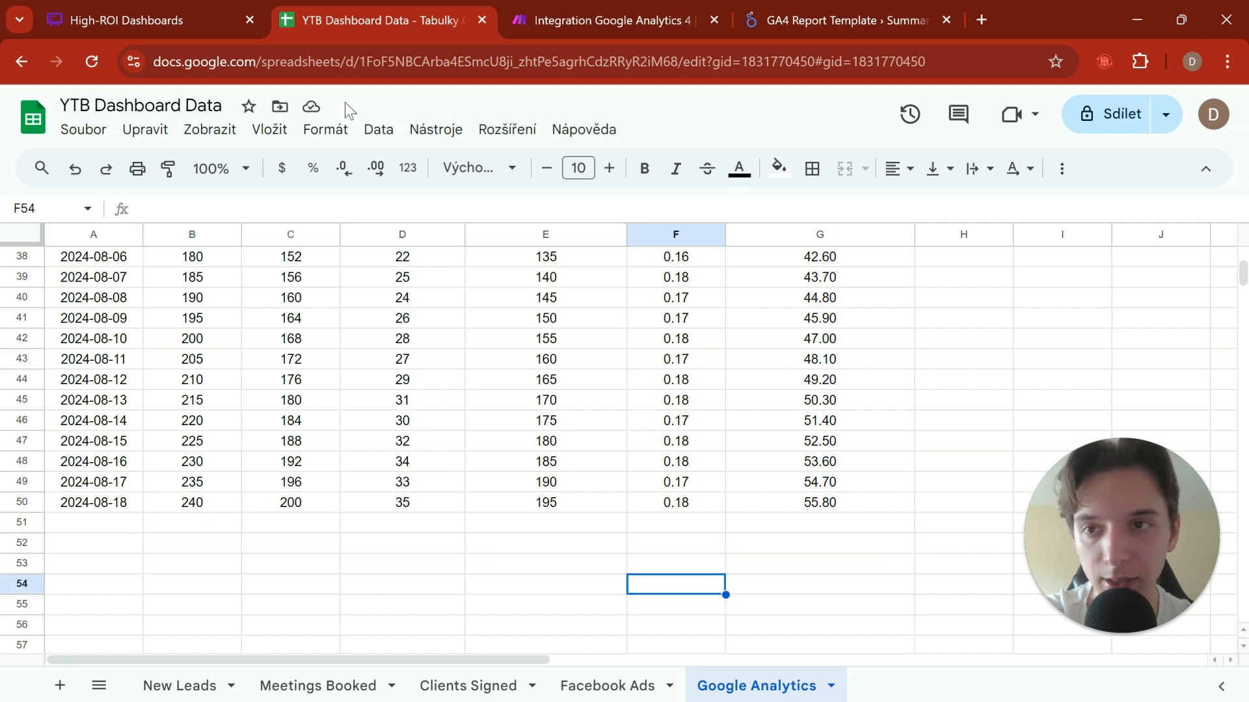
Step: Switch back to the Make scenario, save it and run it once
left_click(638, 18)
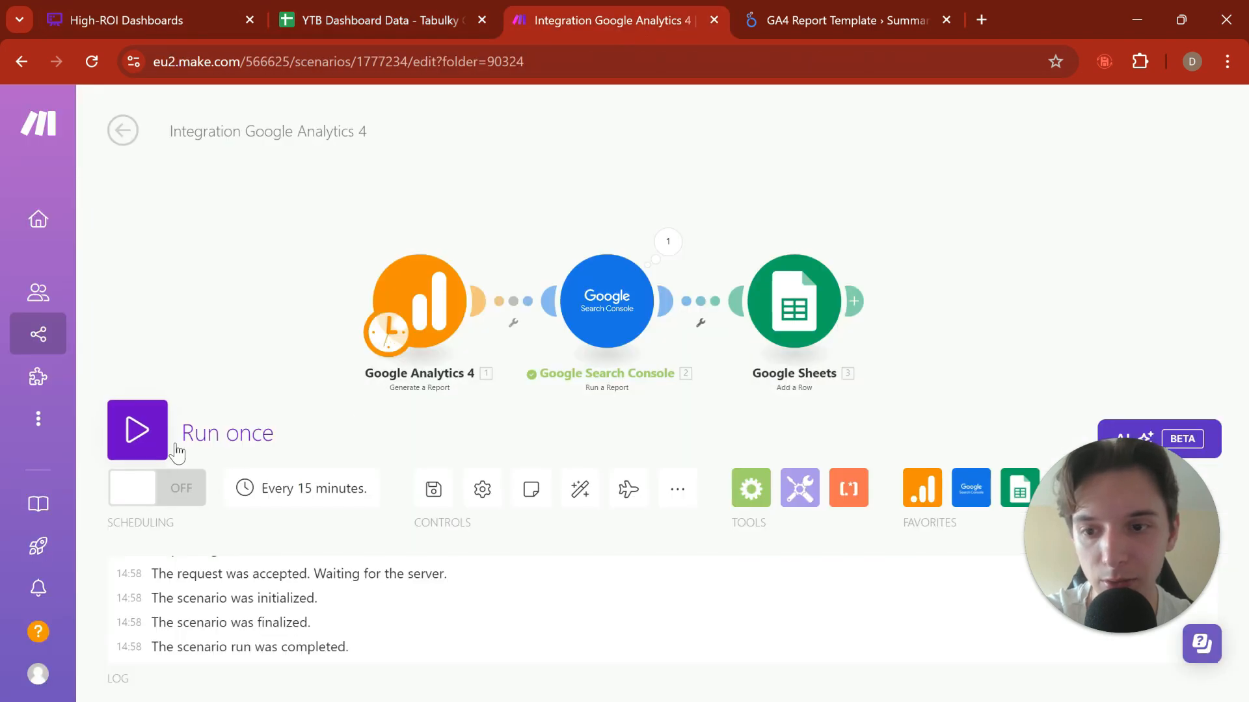
left_click(433, 489)
left_click(189, 432)
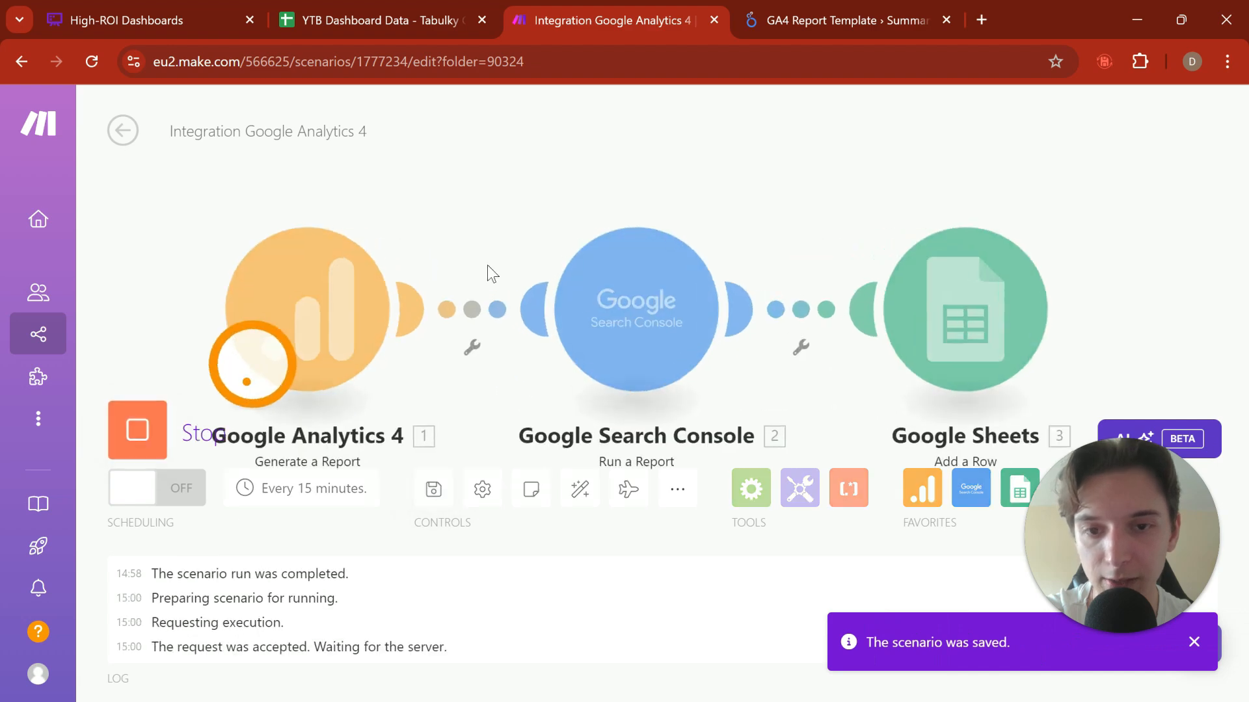
Step: Check the Google Analytics sheet in the spreadsheet for the row added by the scenario run
left_click(419, 10)
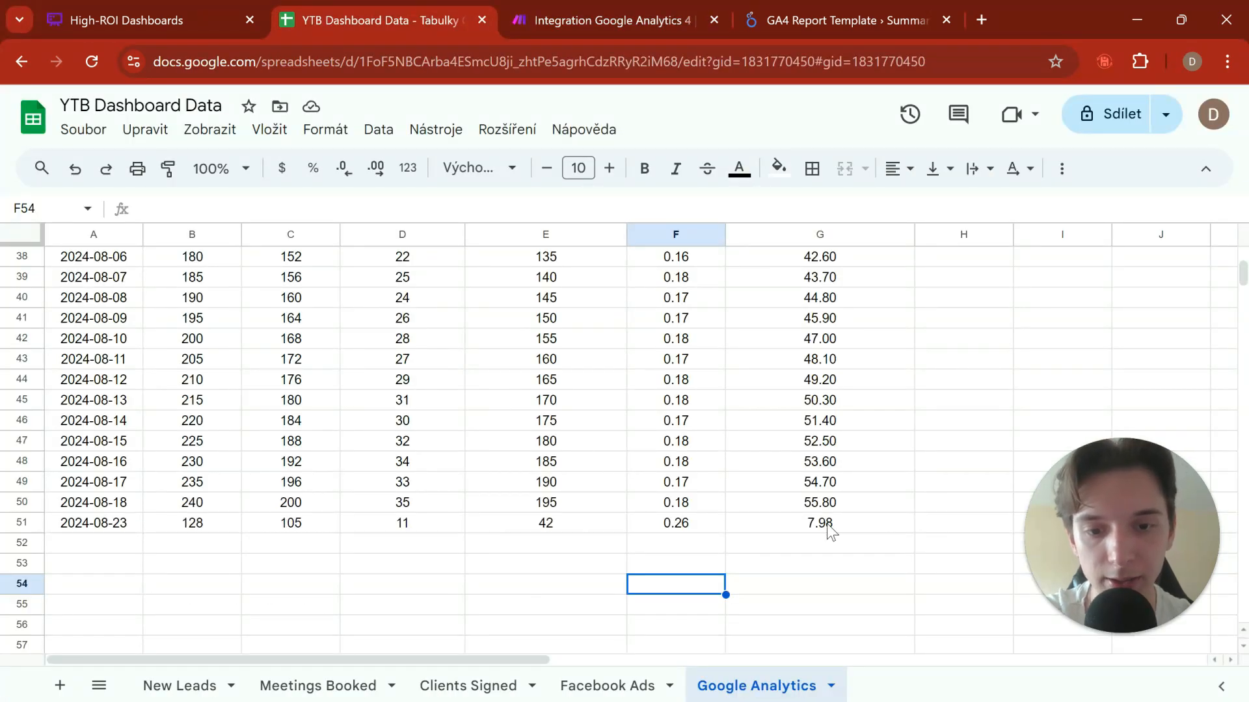
left_click_drag(826, 525, 119, 526)
left_click(197, 572)
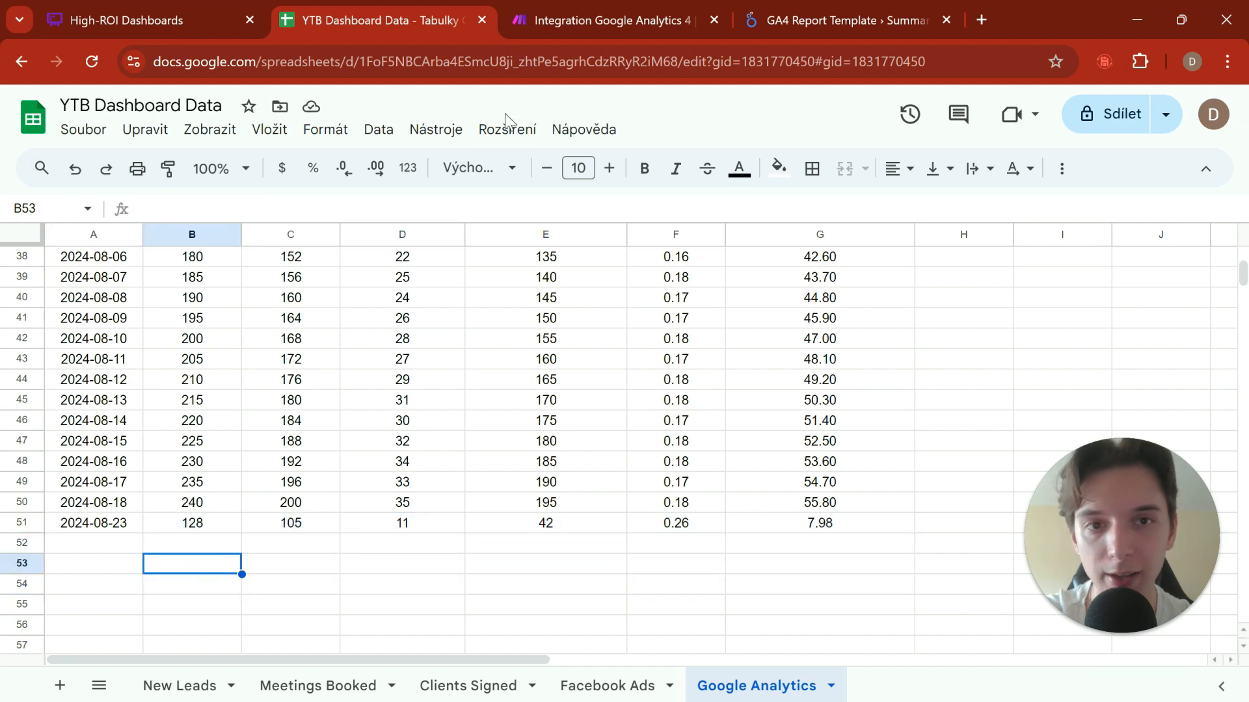
Step: Switch back to the Integration Google Analytics 4 scenario in Make
left_click(630, 10)
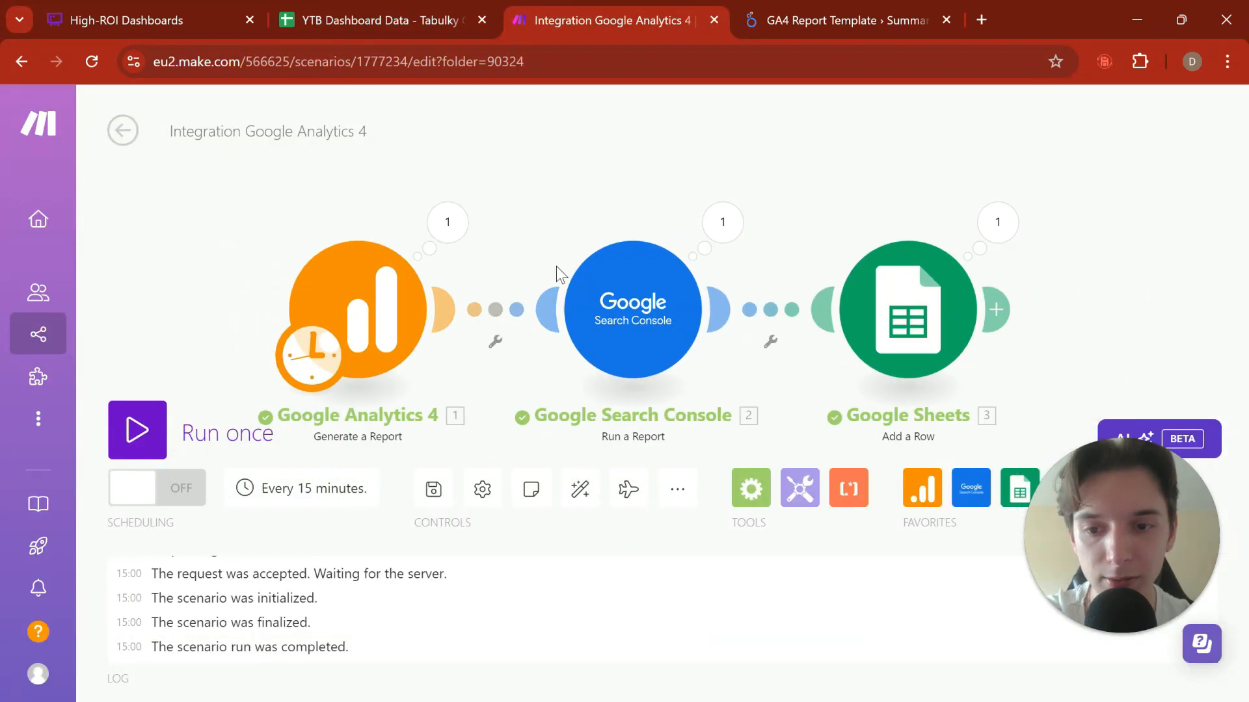
left_click(304, 488)
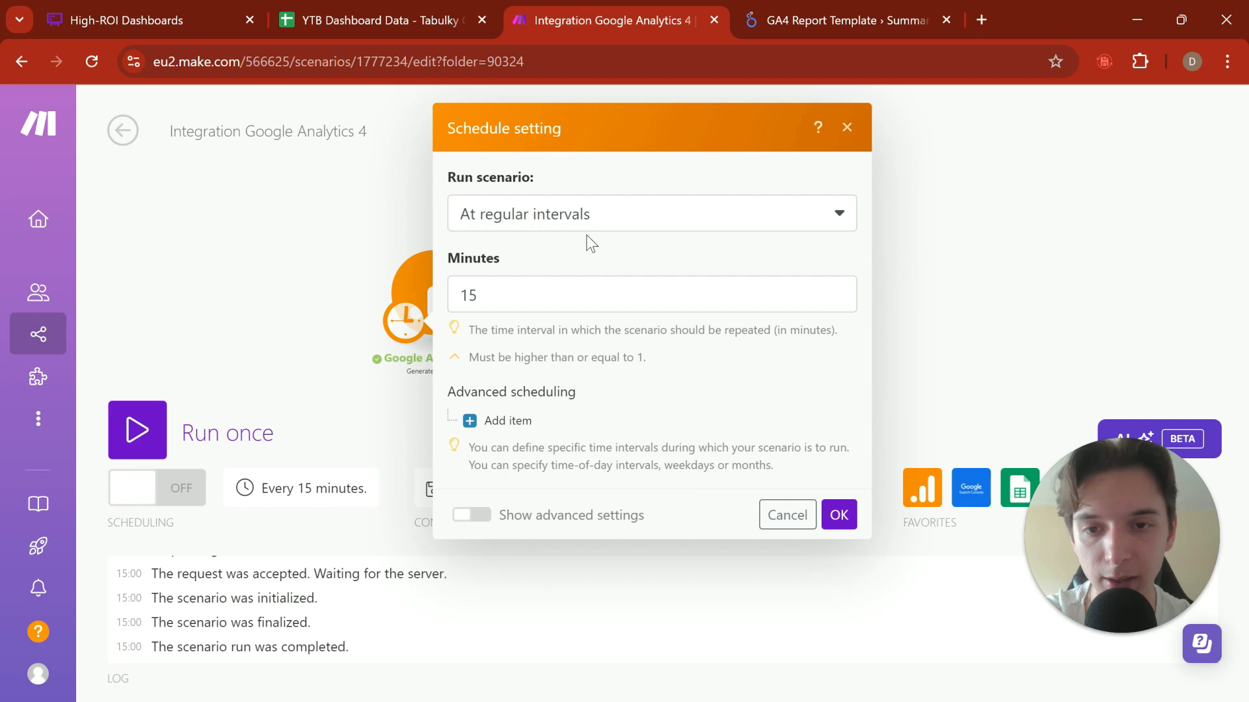
left_click(580, 225)
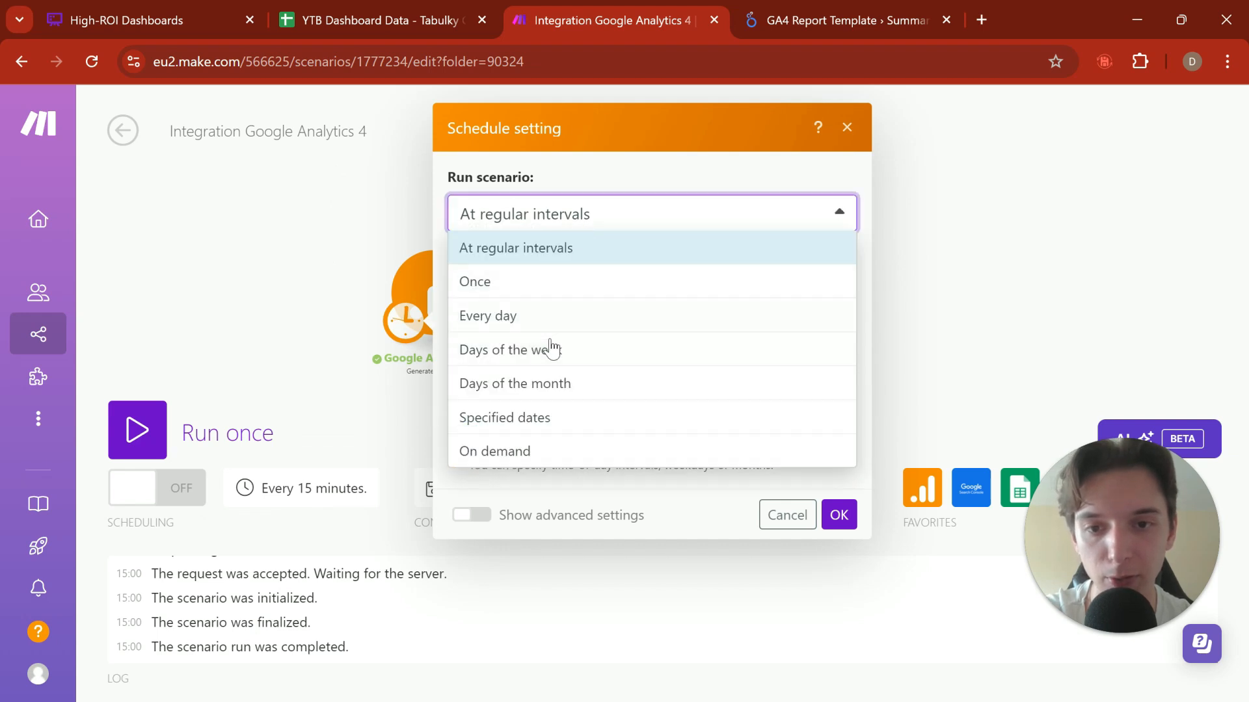
left_click(545, 316)
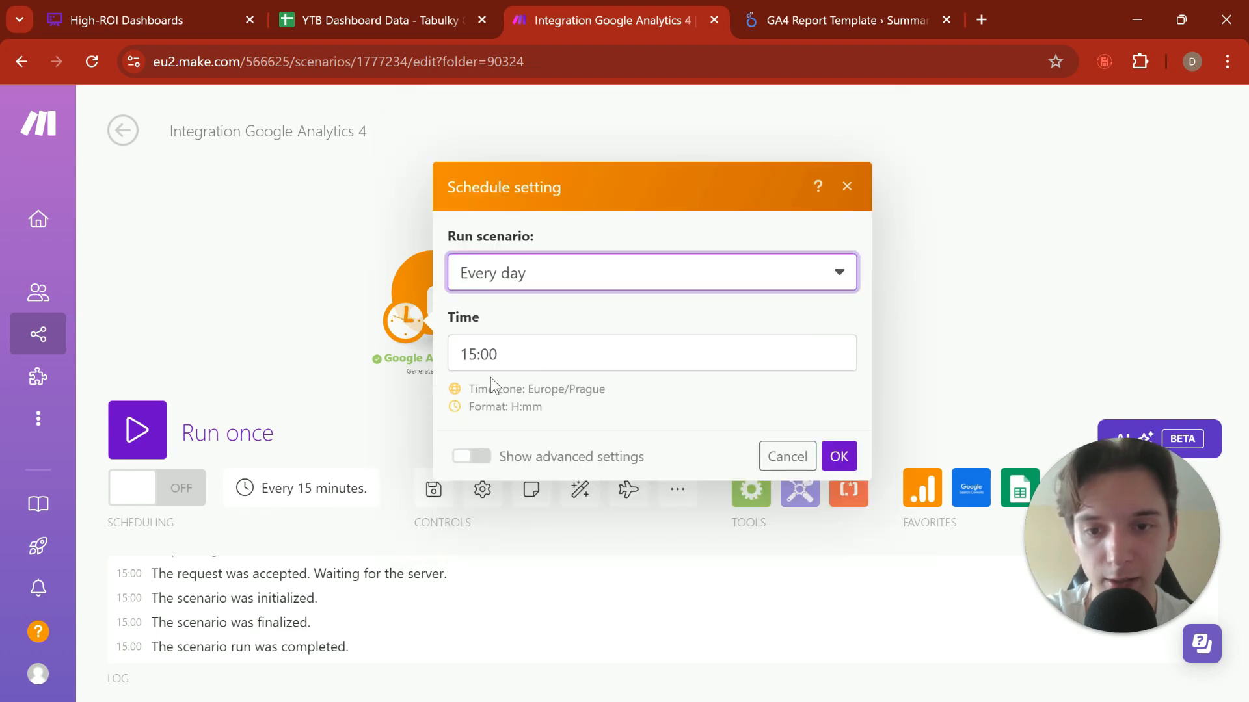
left_click_drag(508, 357, 349, 382)
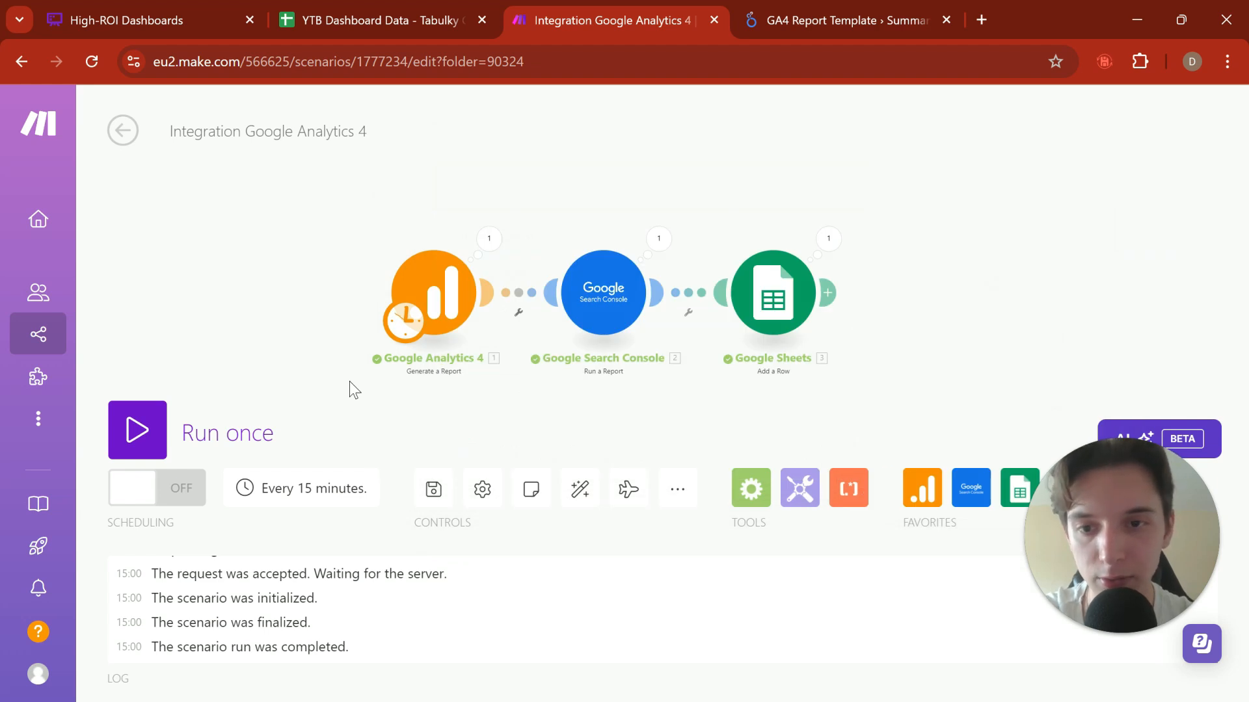
Step: Schedule the Google Analytics 4 scenario to run every day at 2:00
left_click(357, 487)
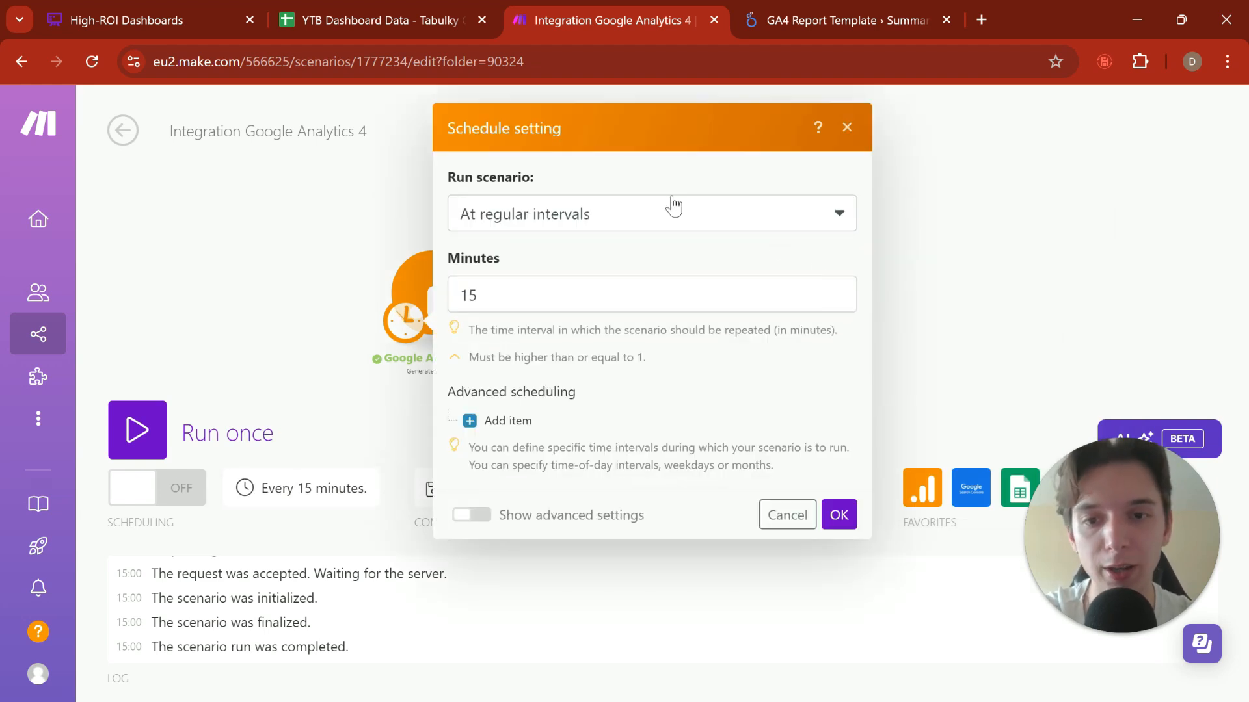
left_click(530, 212)
left_click(528, 316)
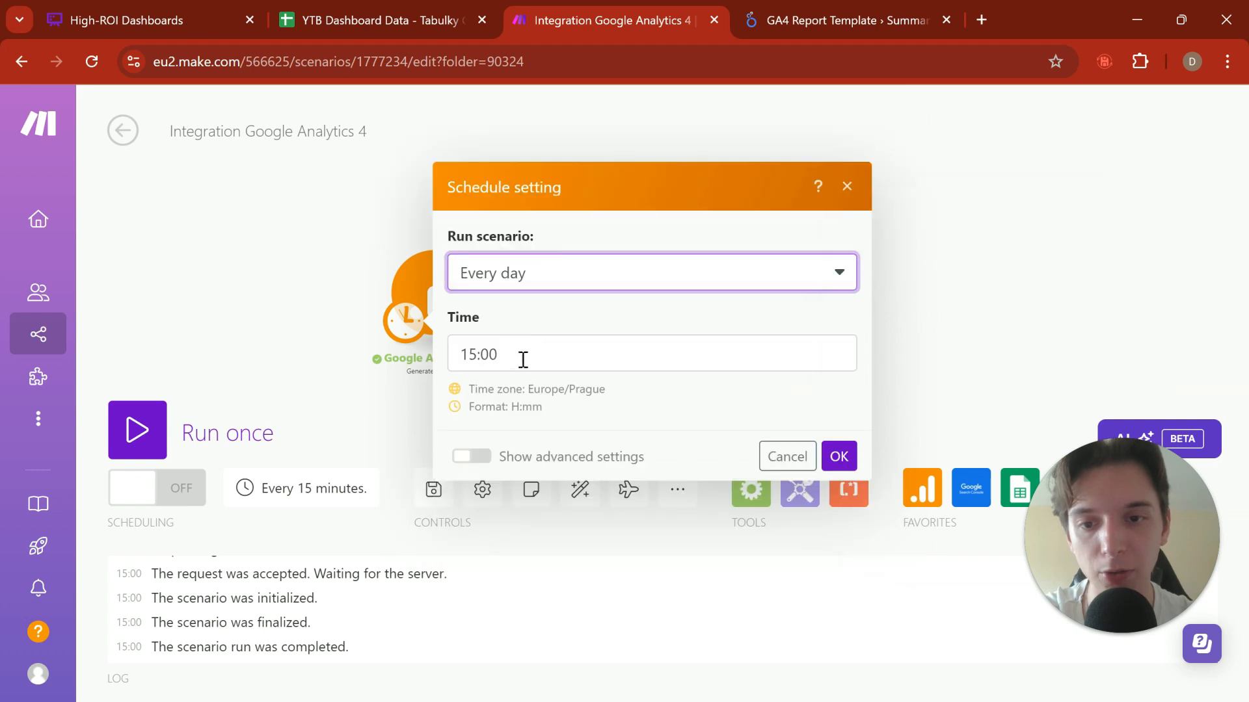
left_click(521, 357)
left_click(933, 350)
left_click(932, 350)
left_click(932, 350)
left_click(933, 350)
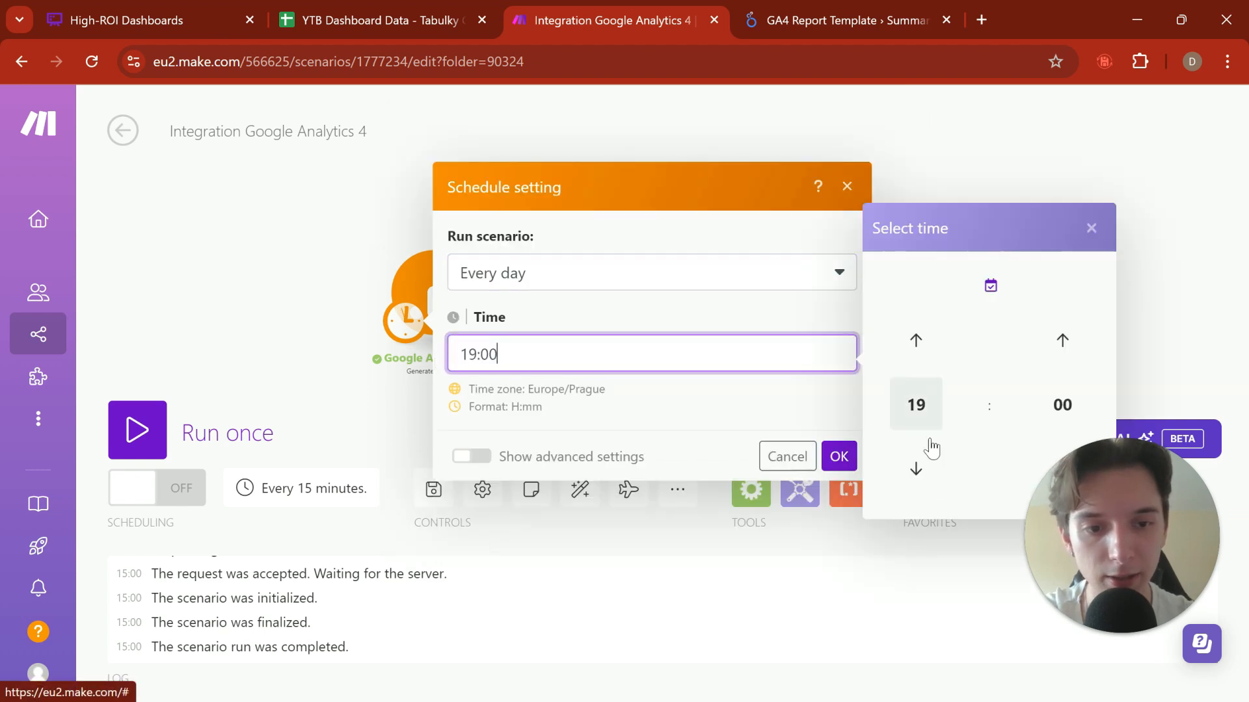
left_click(924, 473)
left_click(923, 473)
left_click(917, 362)
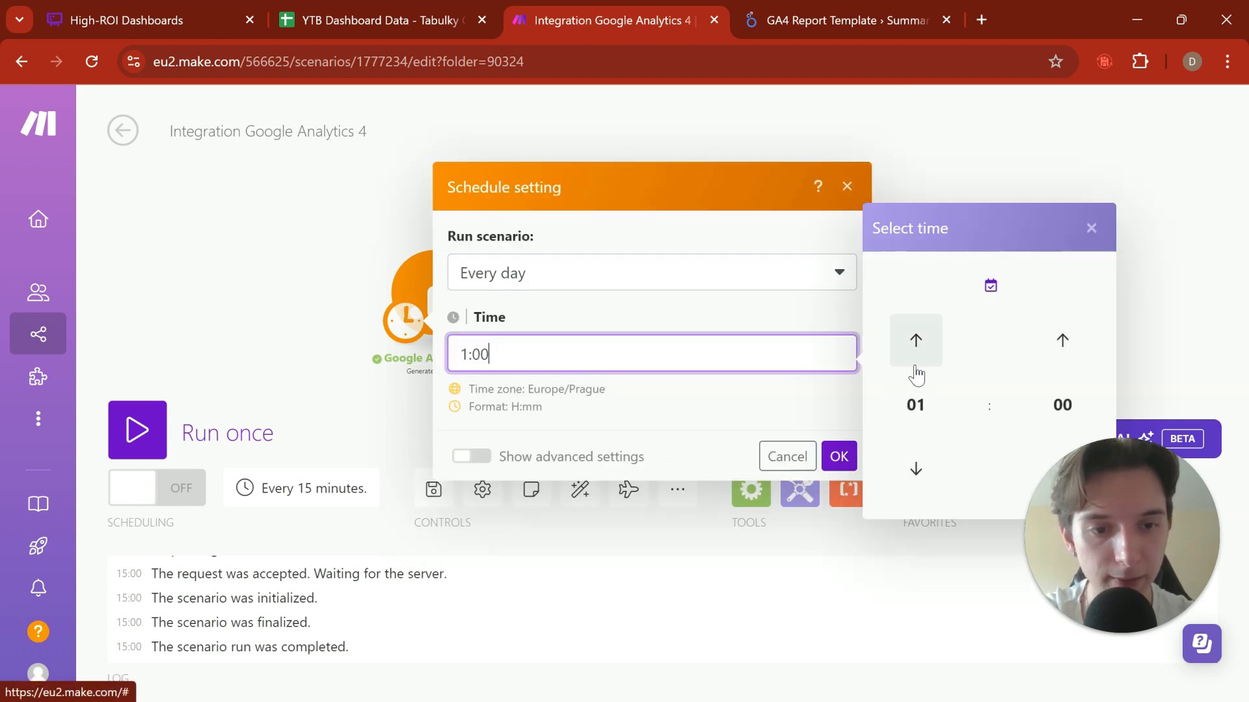
left_click(916, 468)
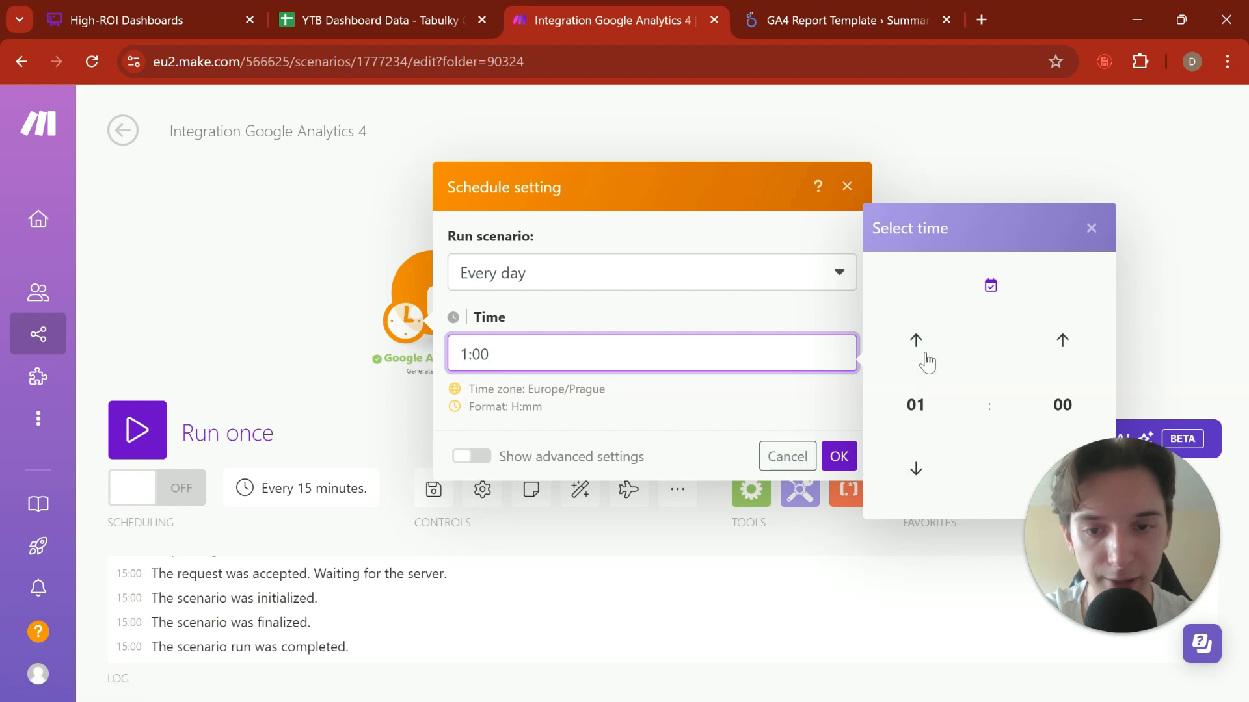
left_click(924, 359)
left_click(839, 457)
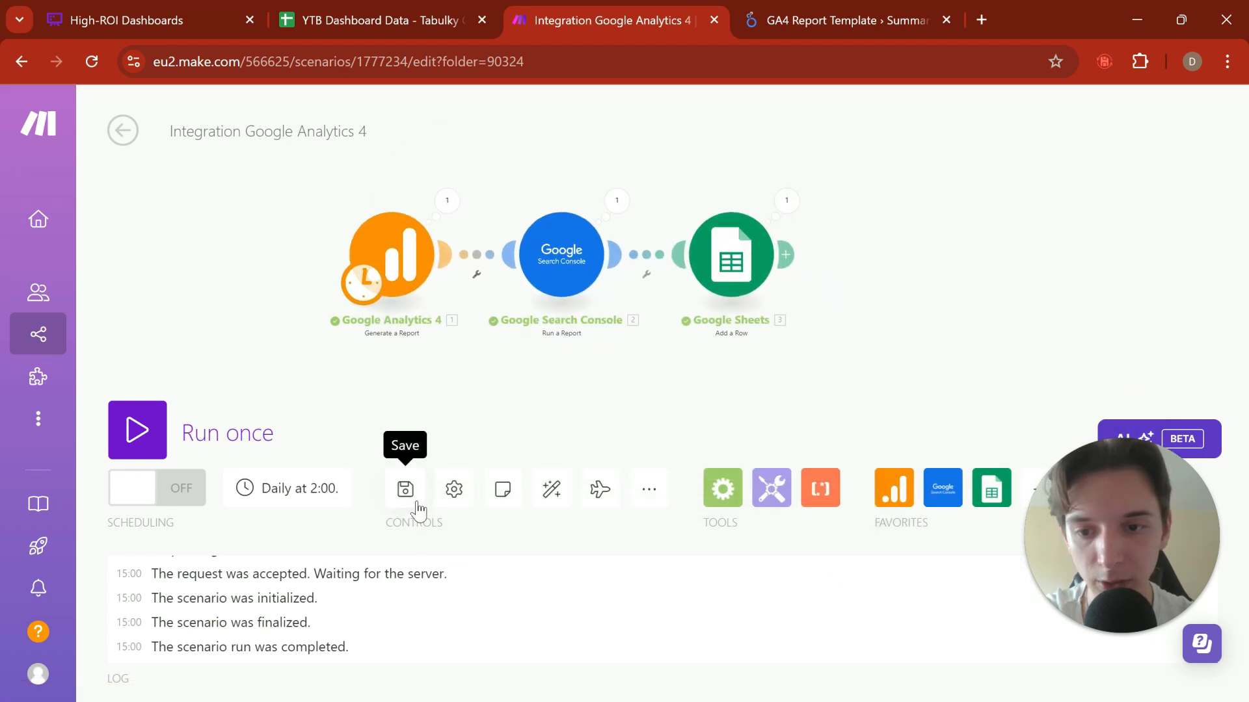
Step: Save the scenario, and switch its scheduling on and back off
left_click(405, 489)
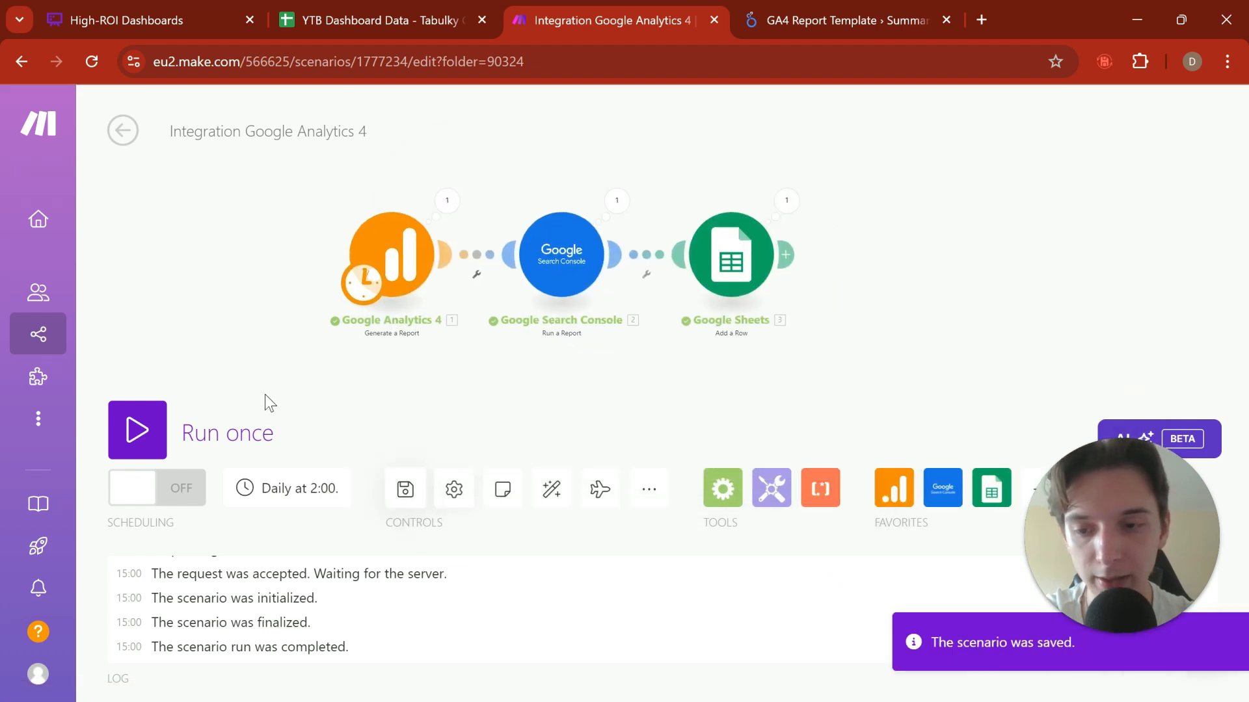
left_click(158, 491)
left_click(183, 487)
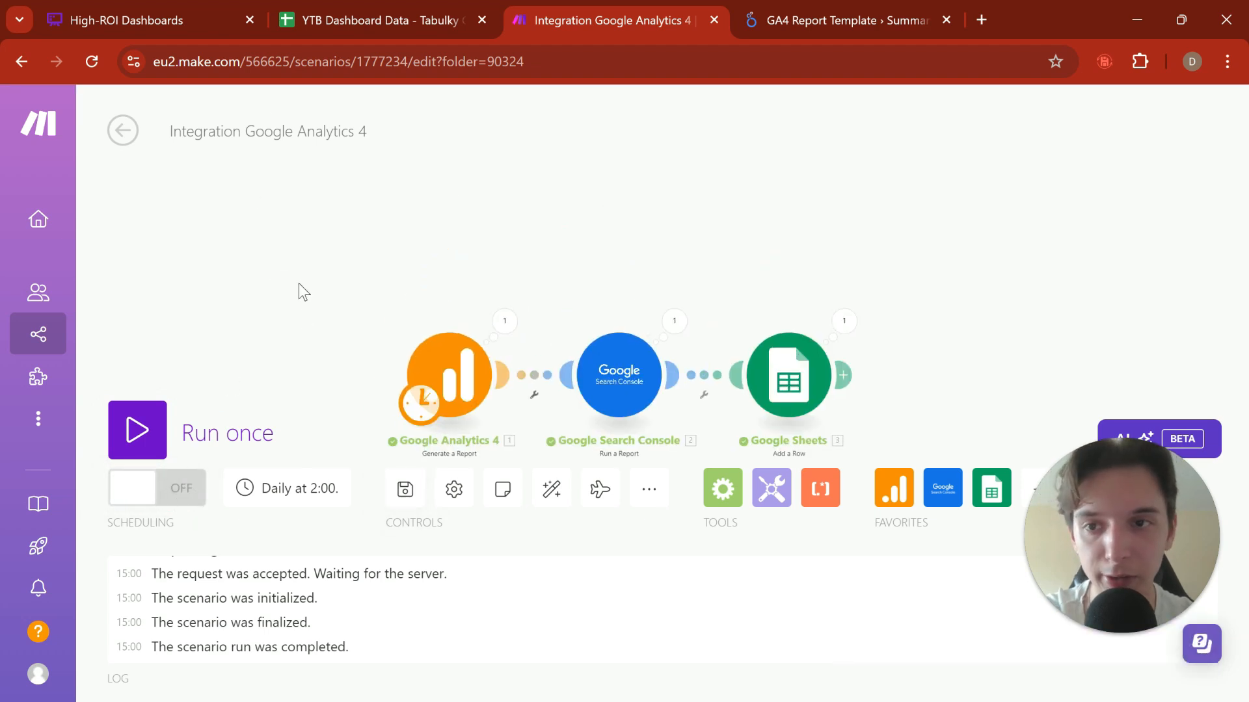
Step: Leave the scenario and create a new one in the YTB: Example Builds folder
left_click(124, 132)
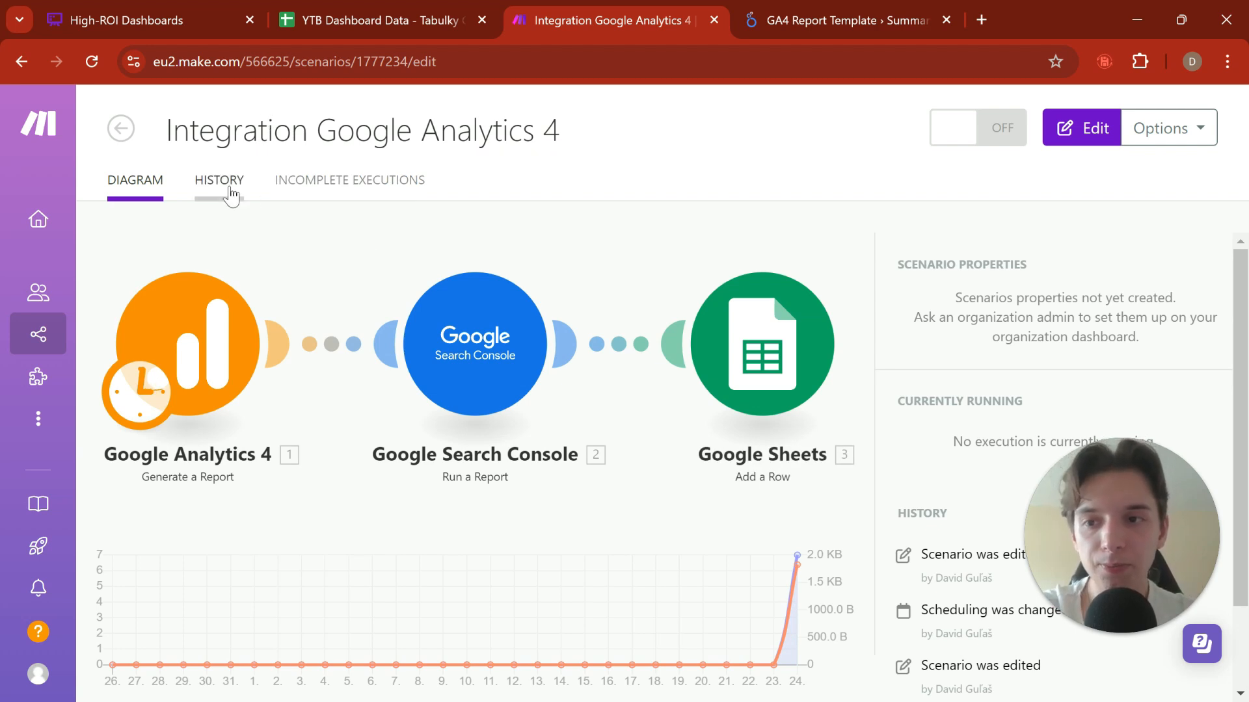
left_click(124, 131)
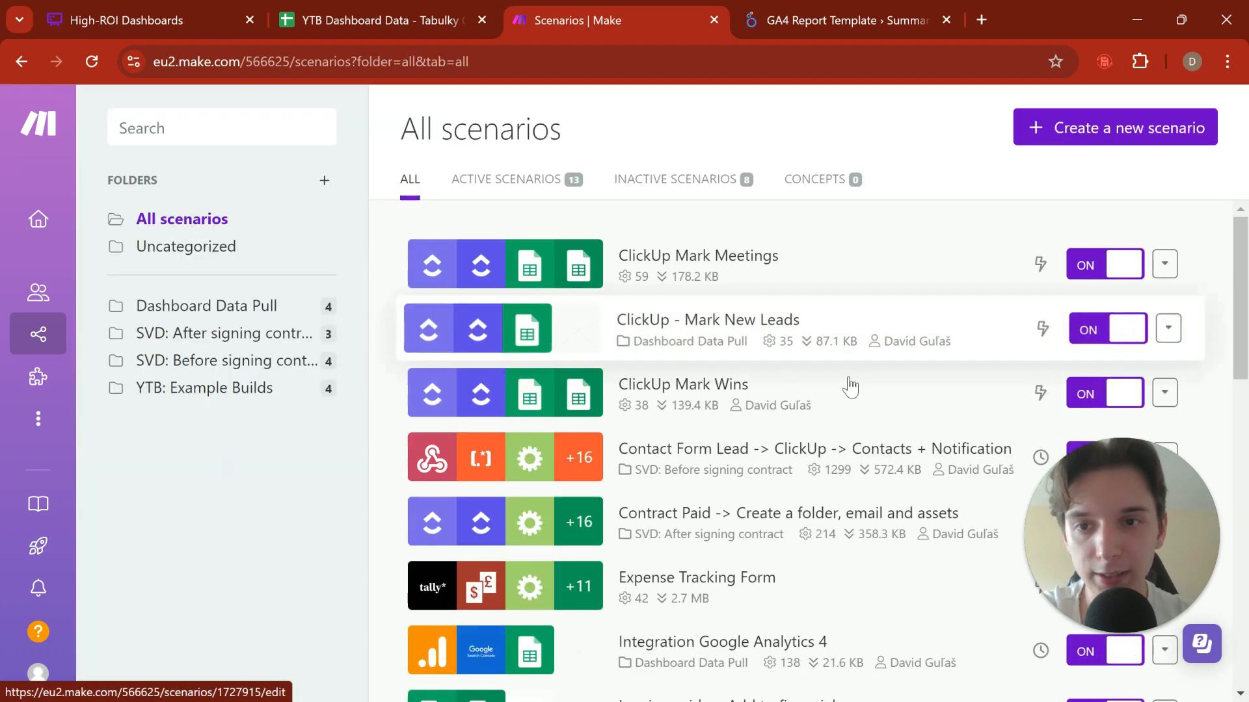
left_click(255, 389)
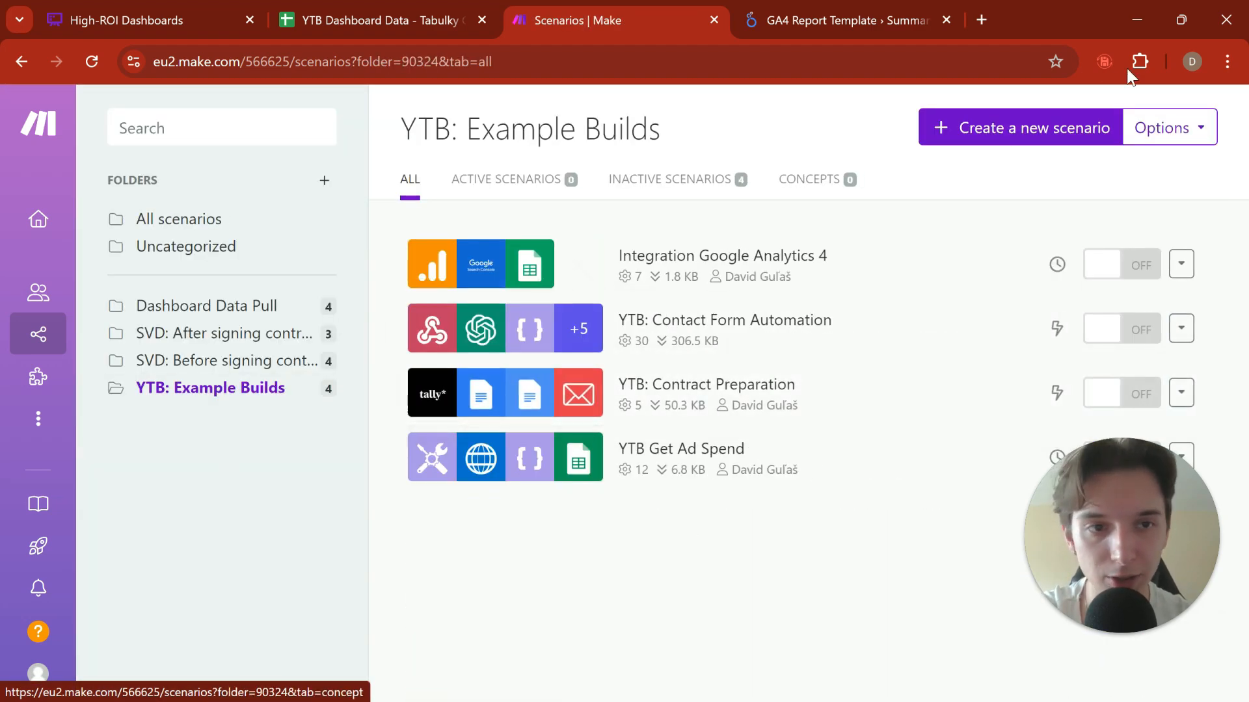
left_click(1067, 138)
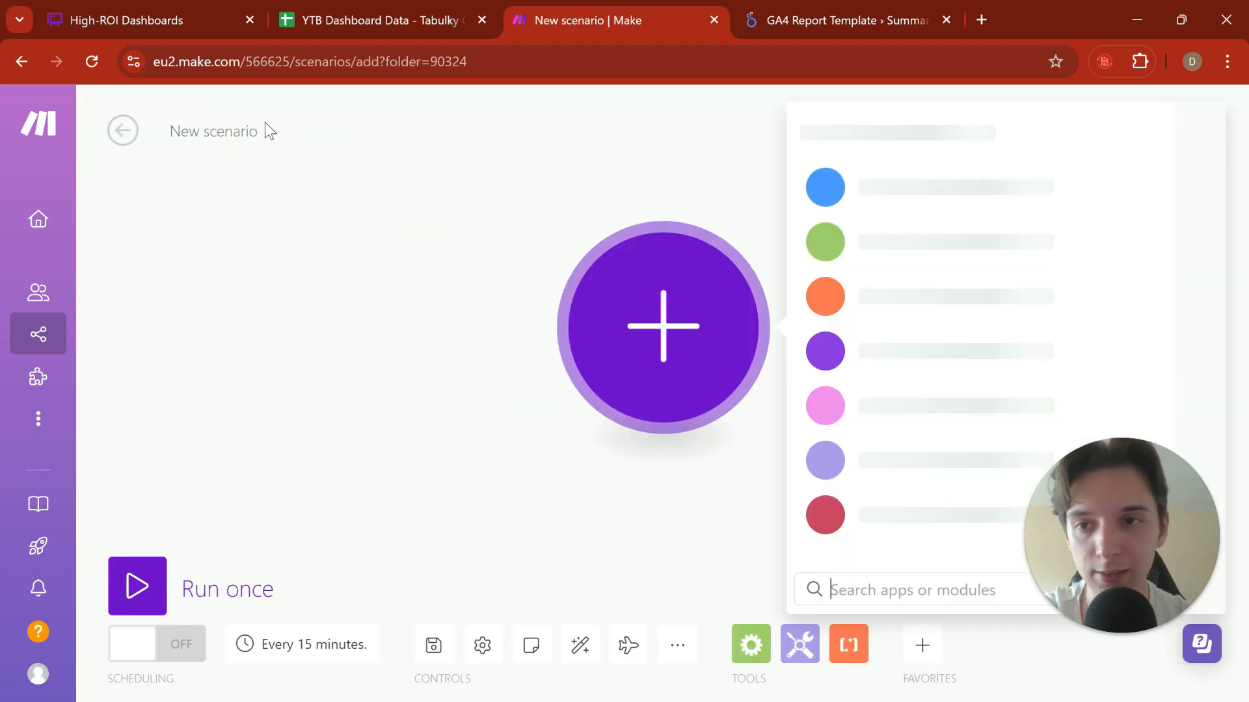
Step: Dismiss the app list and start the new scenario's name with "YTB"
left_click(314, 344)
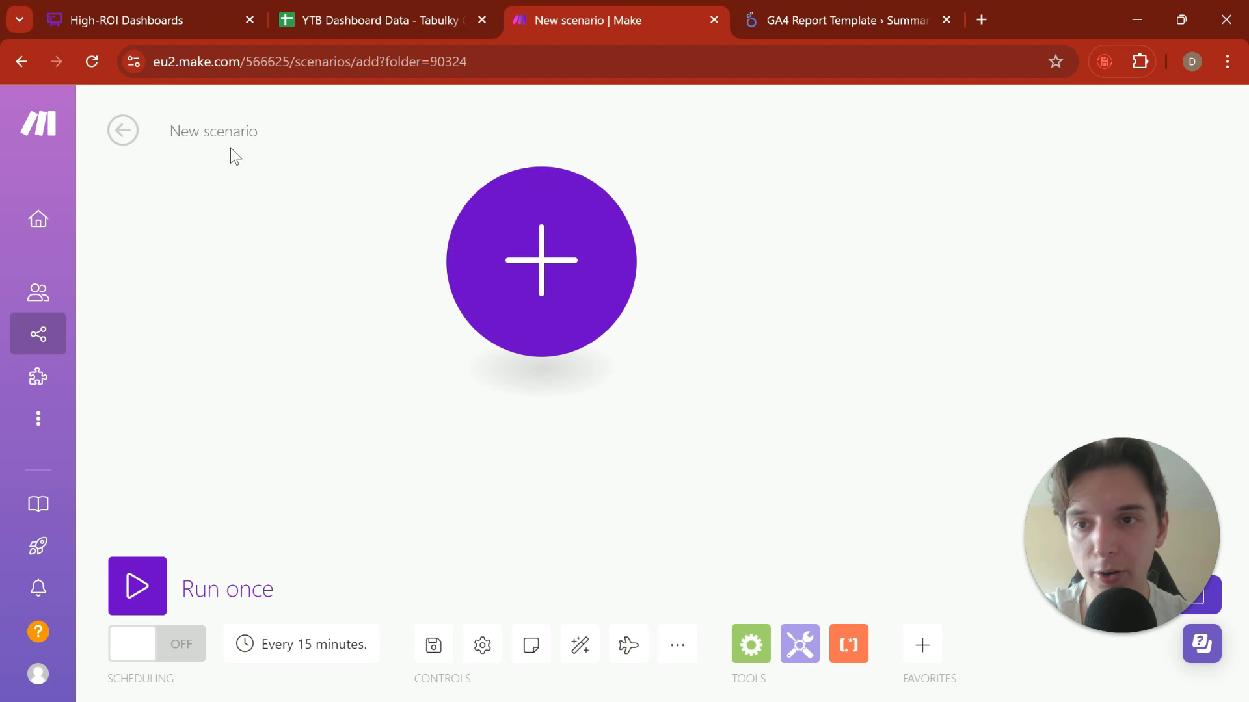
left_click(243, 131)
type("YTB")
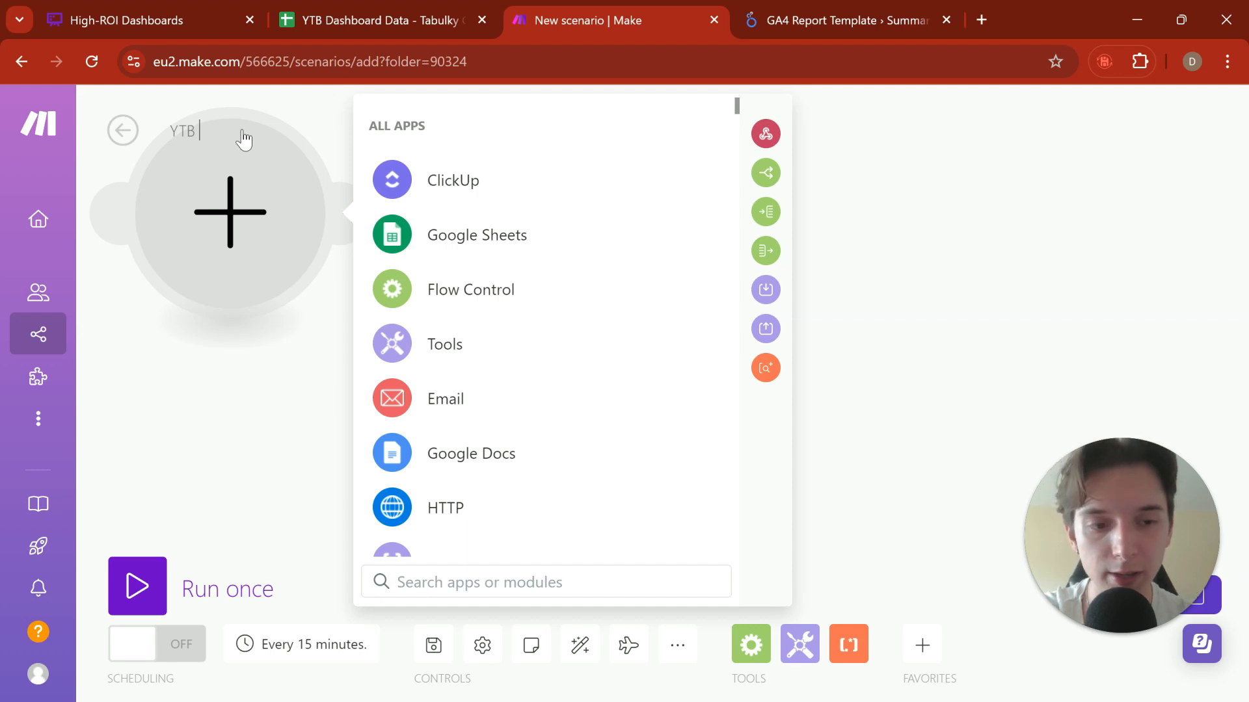
Step: Review the High-ROI Dashboards plan in Whimsical and the New Leads, Meetings Booked and Clients Signed sheets in the YTB Dashboard Data spreadsheet
left_click(189, 20)
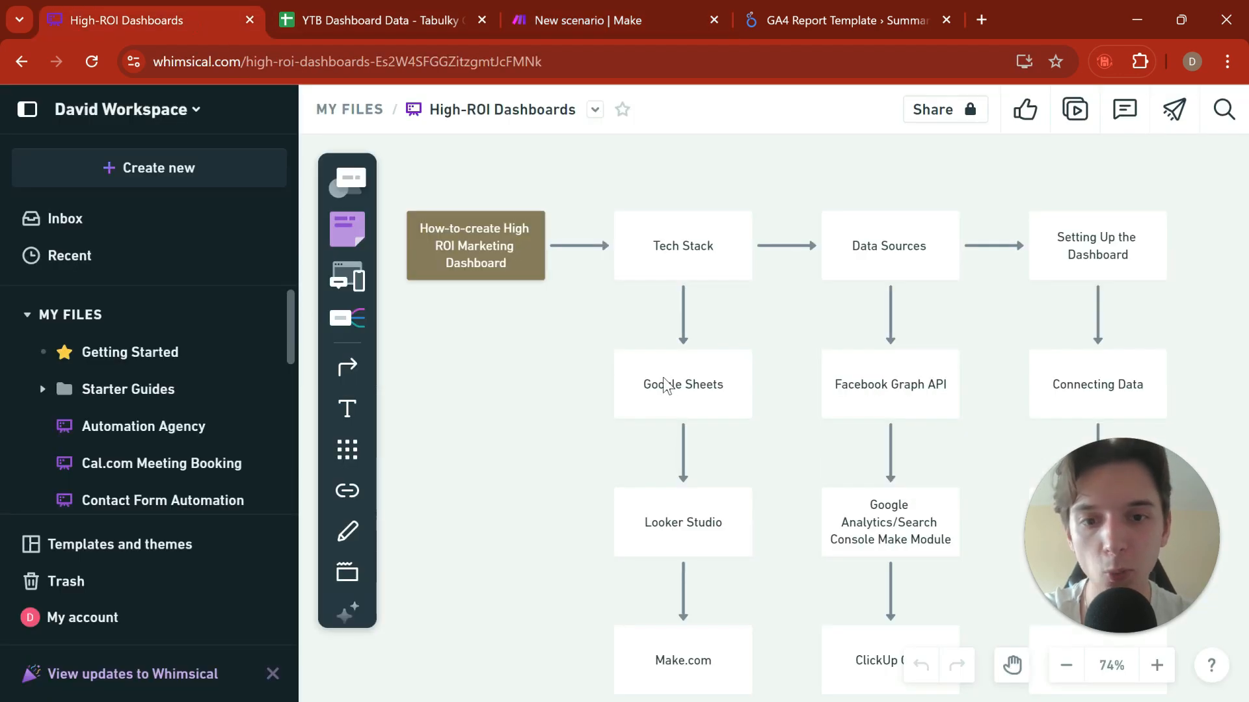
left_click(364, 20)
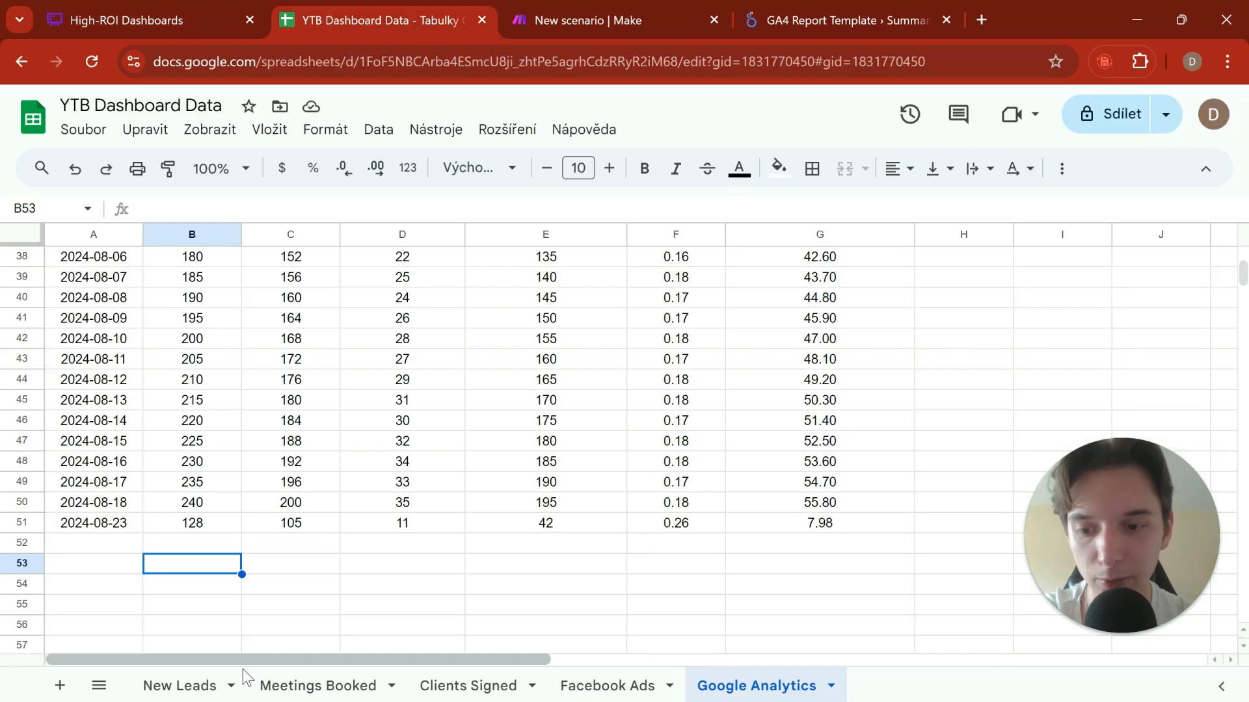
left_click(209, 687)
left_click(318, 686)
left_click(451, 689)
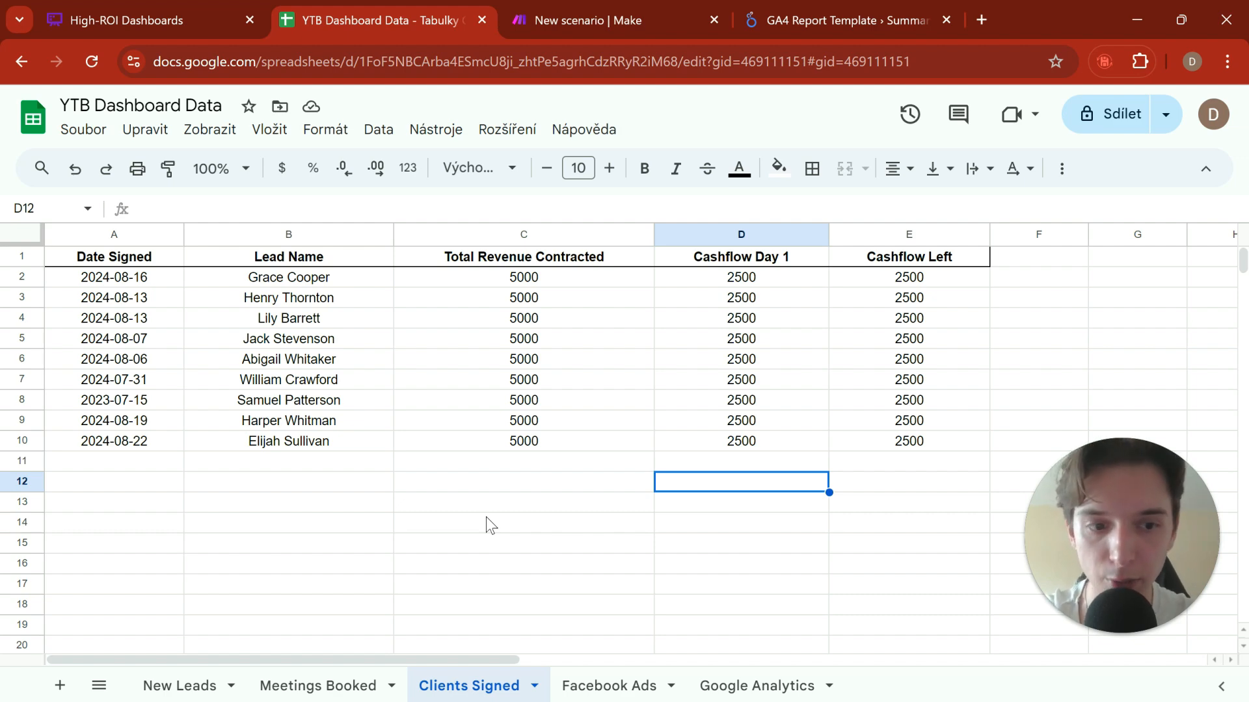
Step: Return to the new Make scenario and name it "YTB: Clickup"
left_click(552, 21)
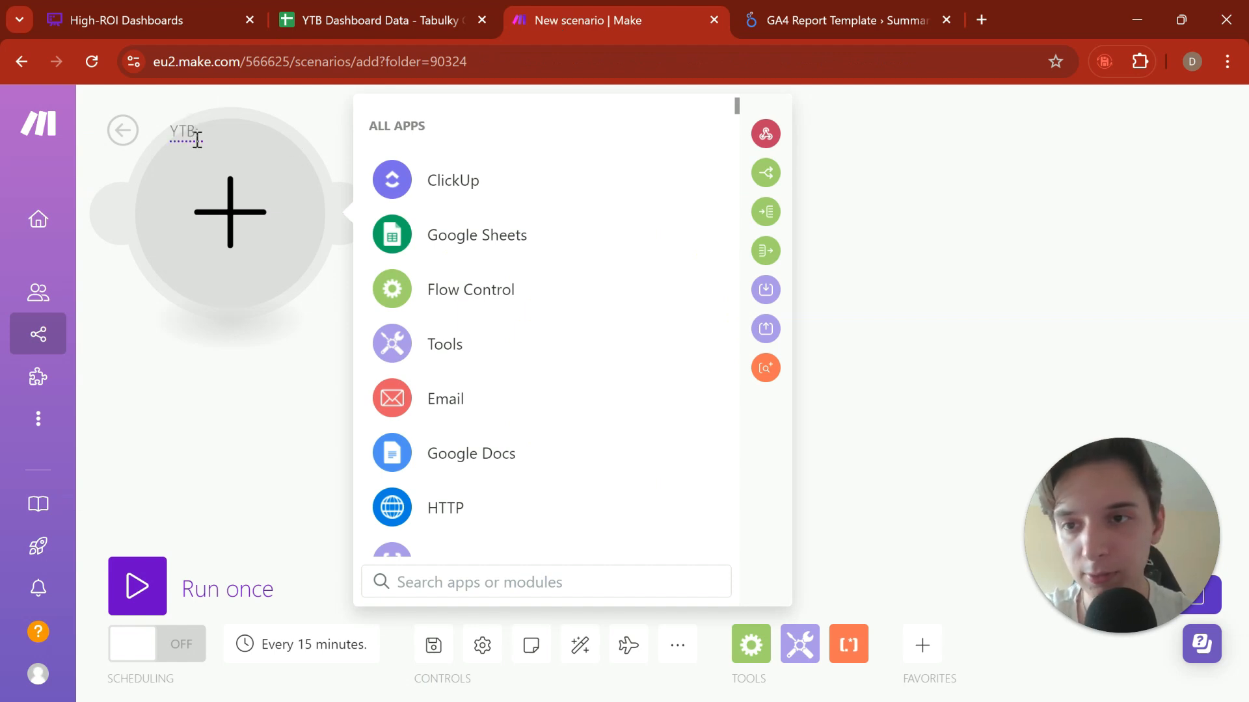
left_click(181, 411)
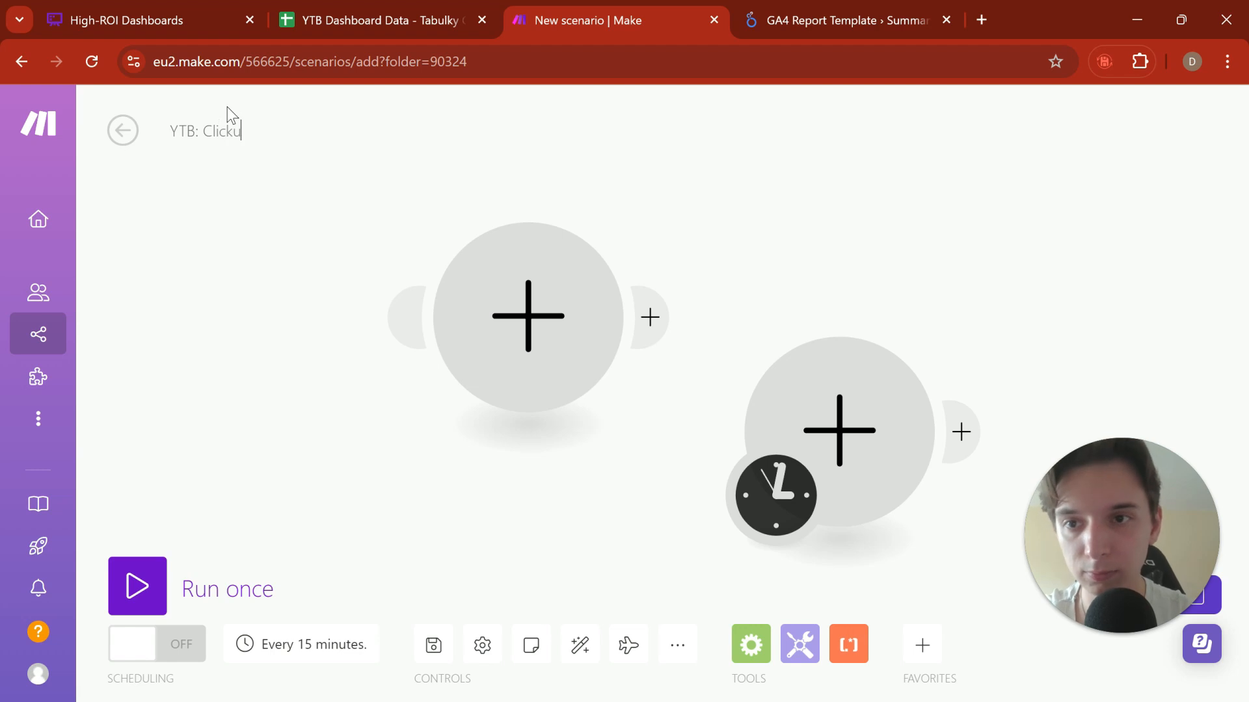
type("p")
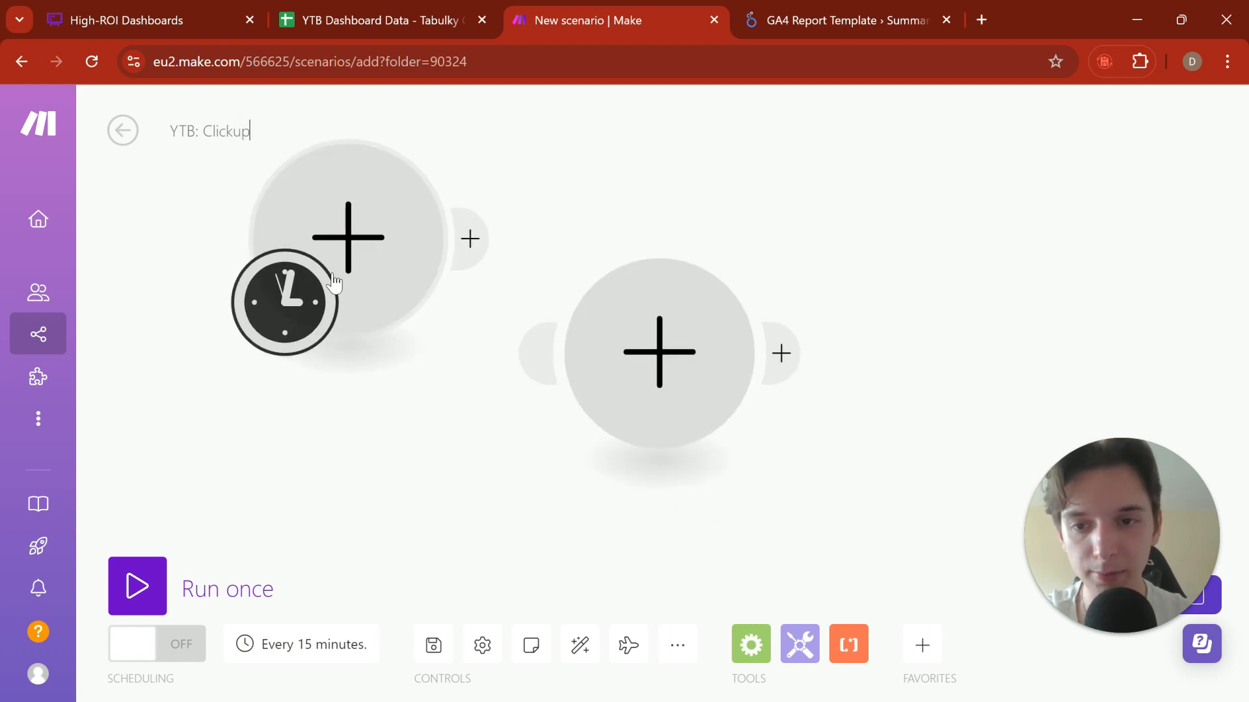
Step: Delete the extra empty module from the scenario, keeping only the one with the trigger clock
right_click(722, 415)
left_click(754, 457)
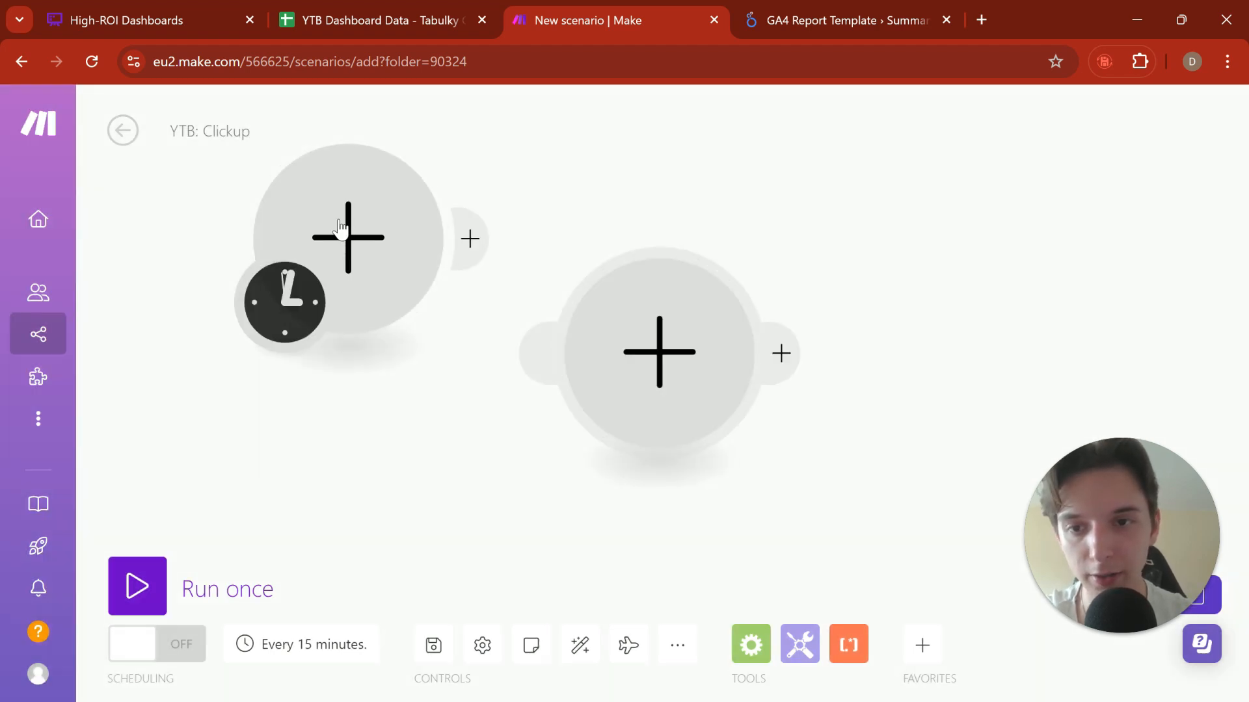
right_click(596, 325)
left_click(671, 368)
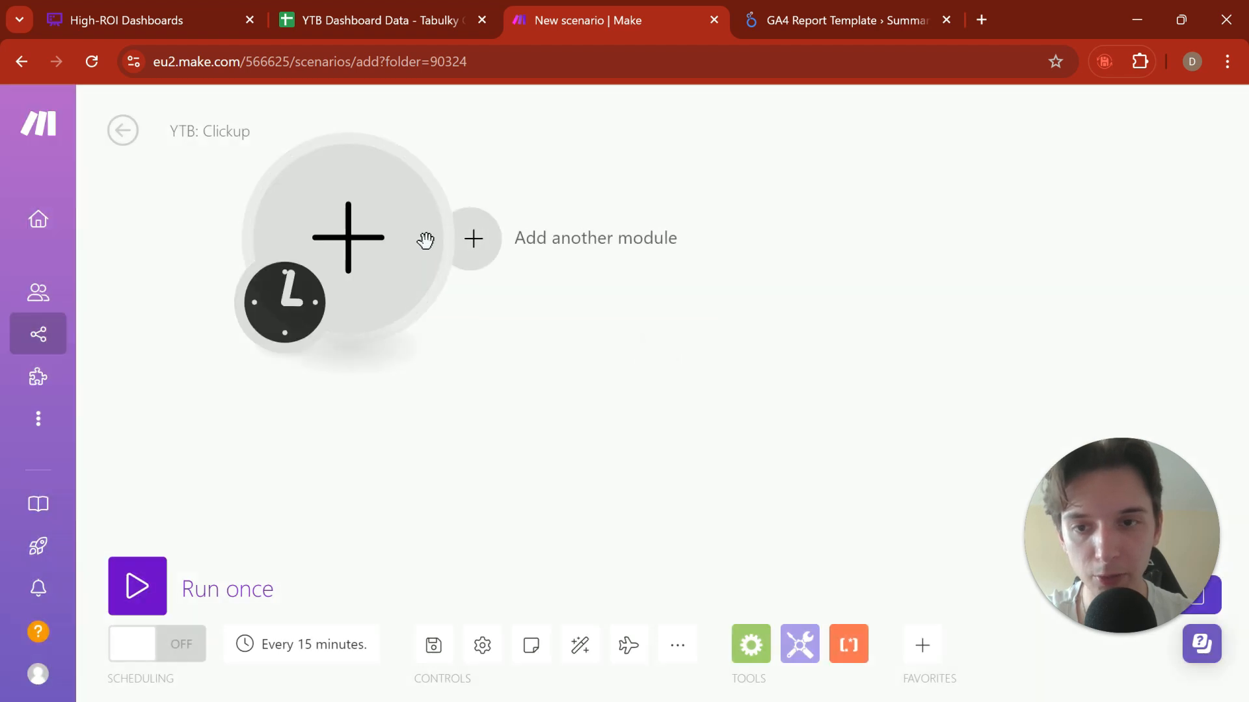
Step: Add the instant ClickUp Watch Tasks trigger to the scenario and start creating a webhook for it
left_click(426, 241)
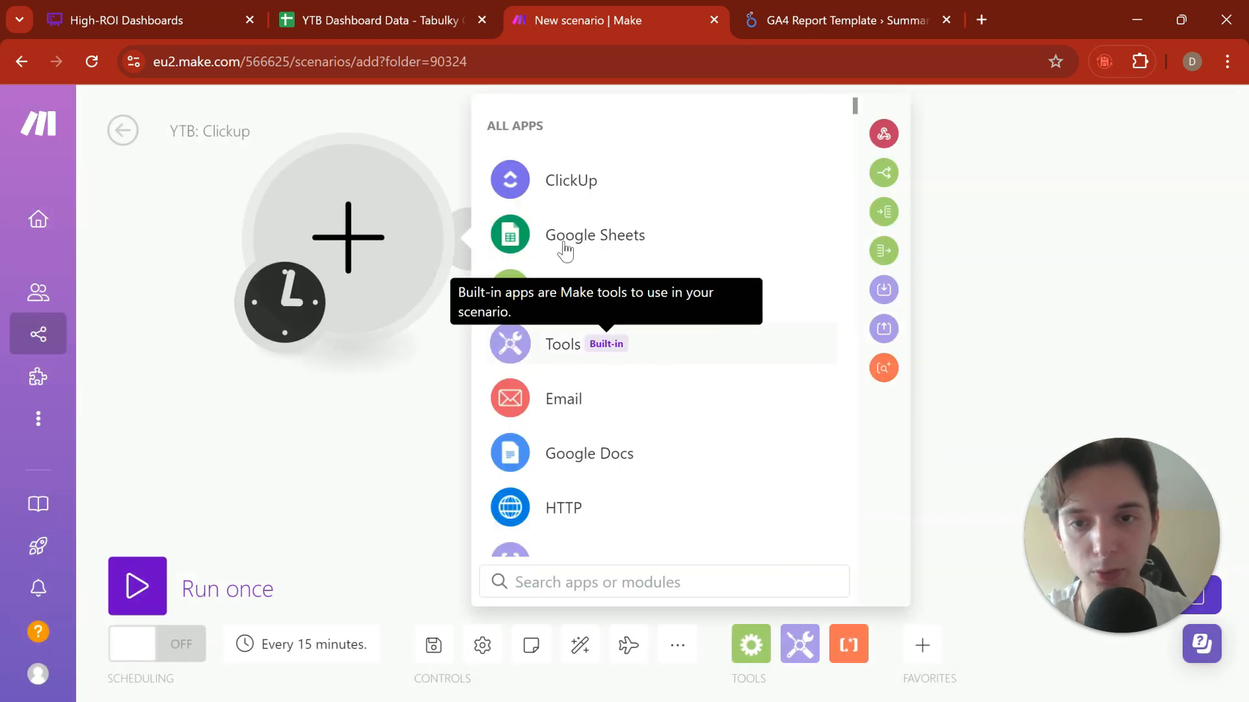
left_click(629, 183)
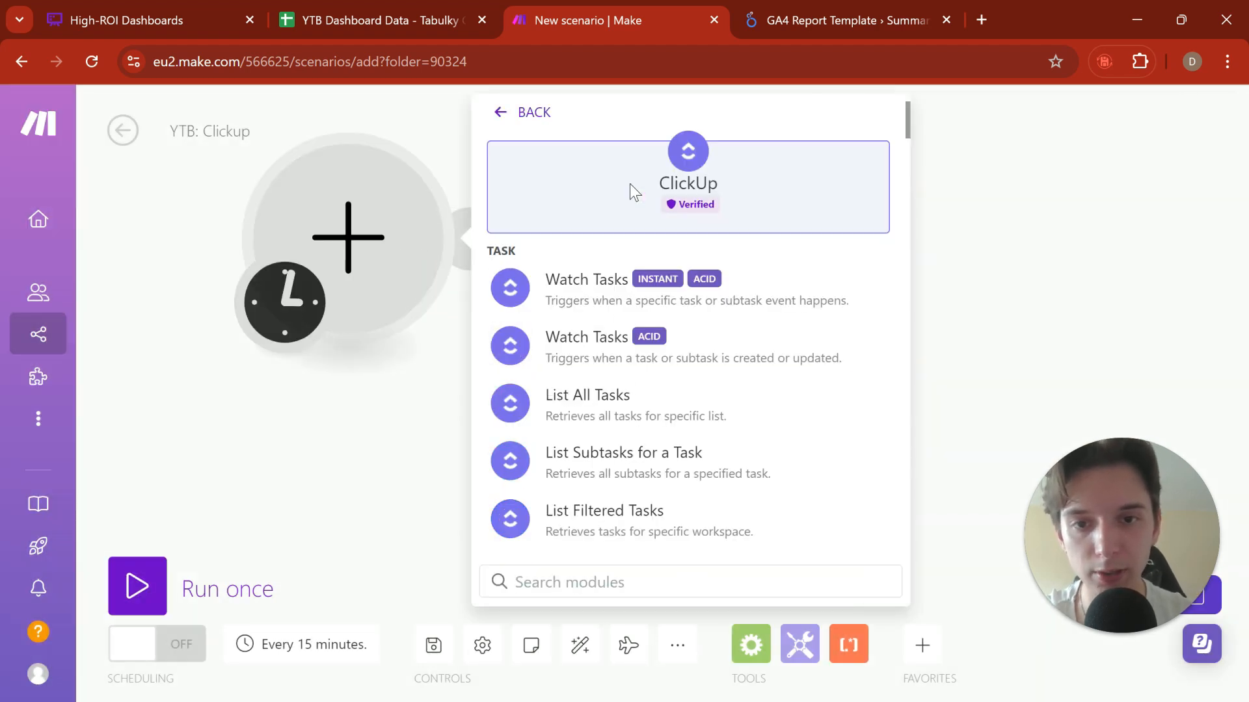
left_click(718, 289)
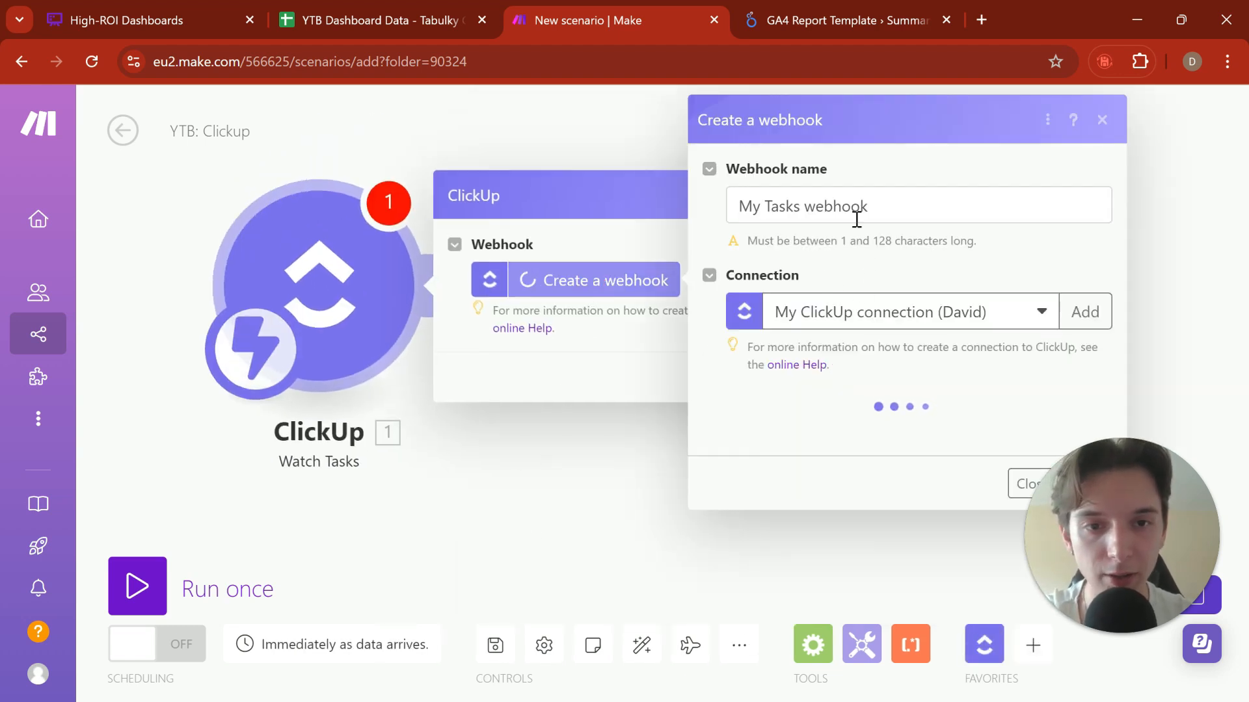
Step: Set the webhook's workspace to DavidSquad and filter its events by List
scroll(908, 358, "down", 2)
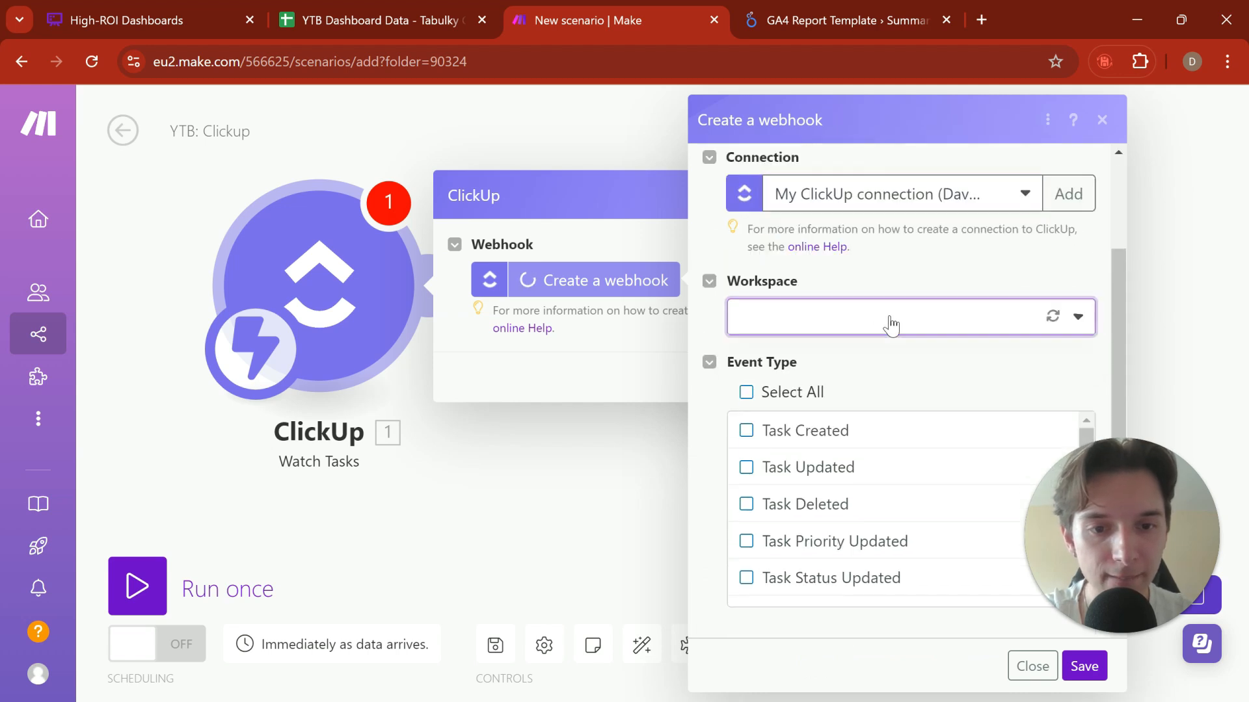
left_click(891, 323)
left_click(868, 355)
scroll(869, 339, "down", 1)
left_click(875, 316)
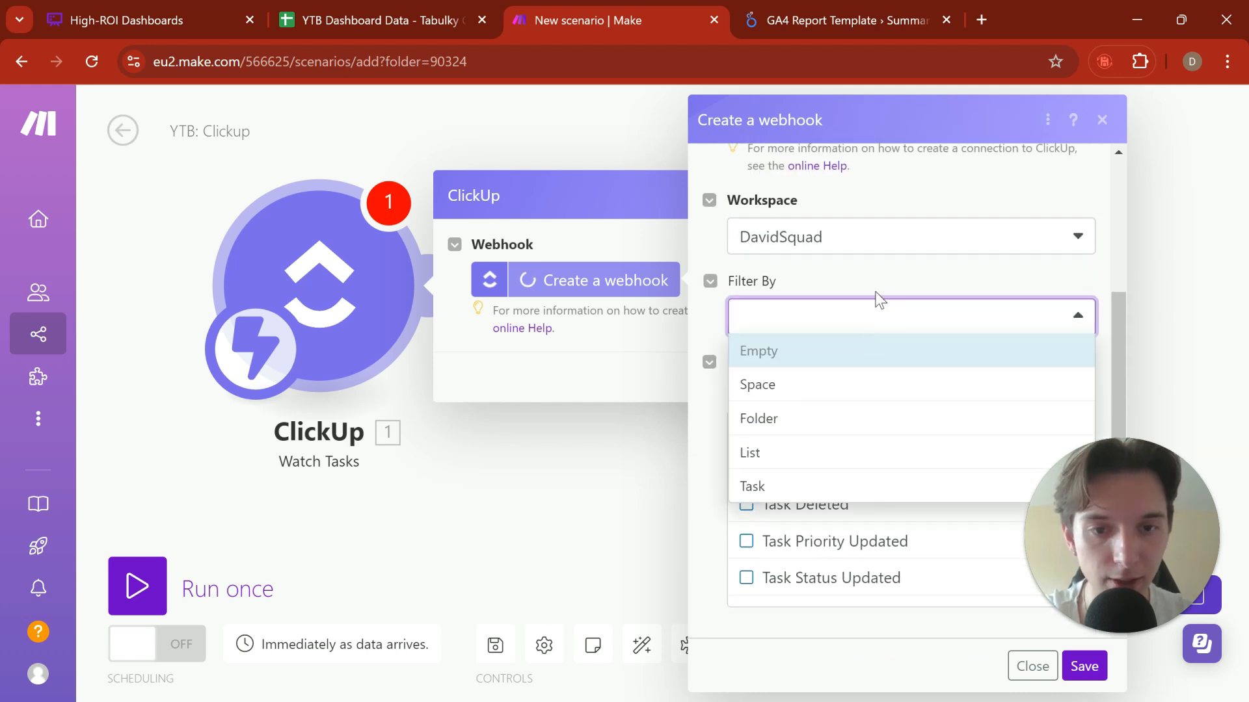
left_click(829, 455)
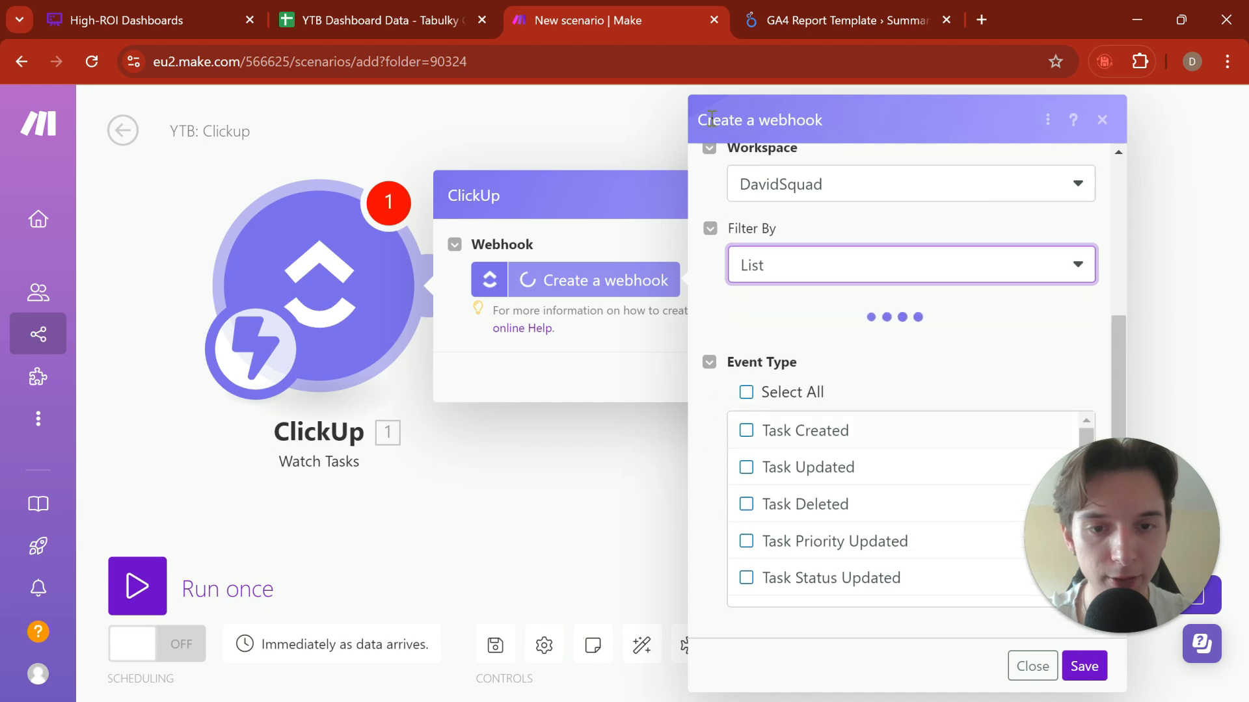
Step: Point the webhook to the Sales CRM 2.0 list in the CRMs folder of the Střední v Dánsku space
left_click(846, 318)
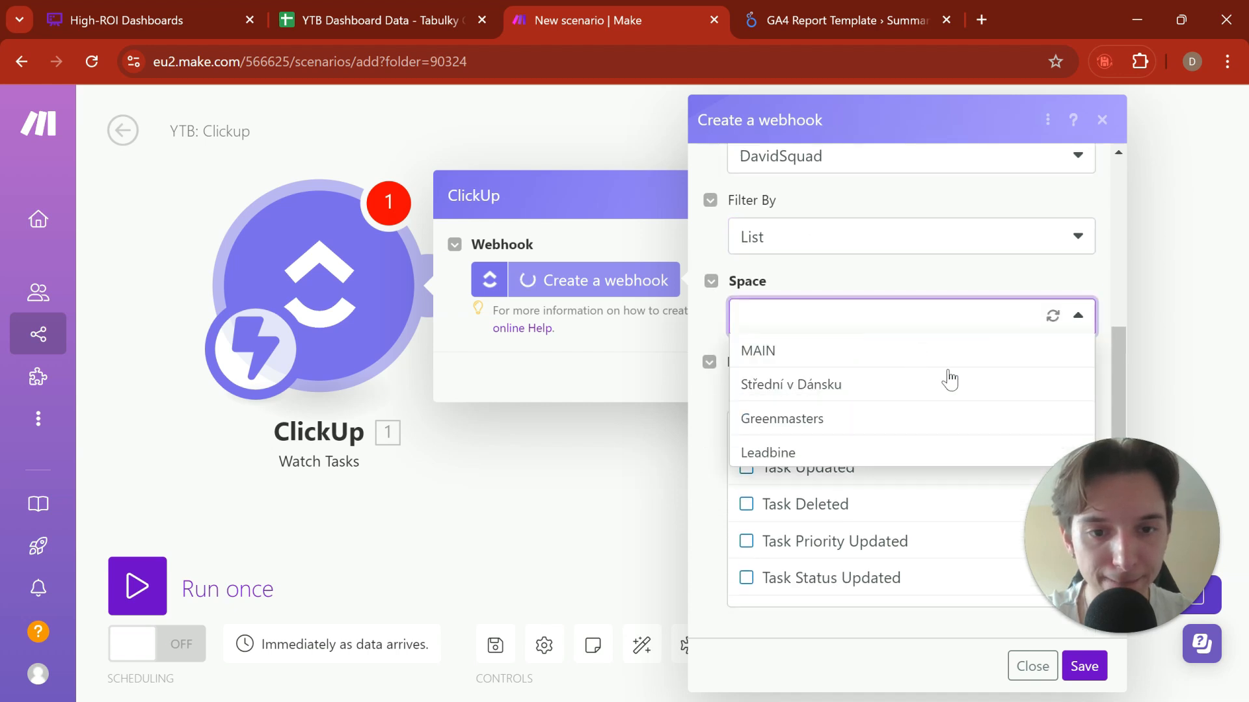
left_click(949, 384)
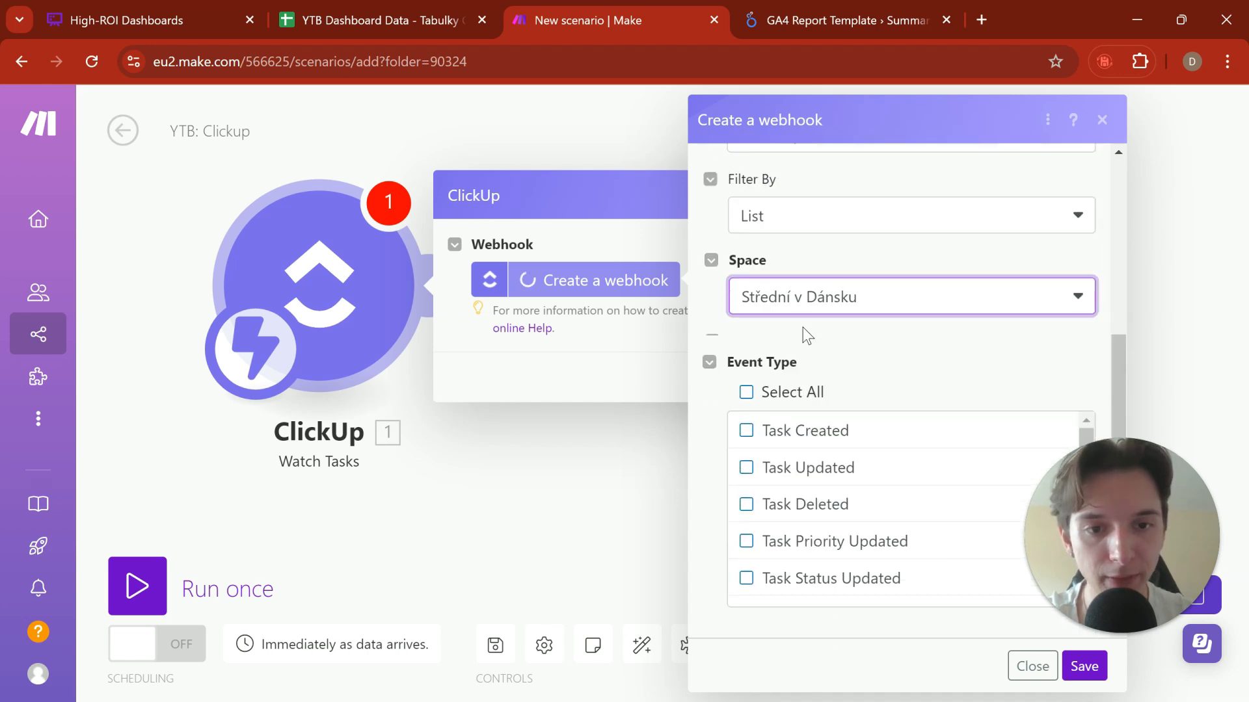
left_click(821, 347)
left_click(853, 448)
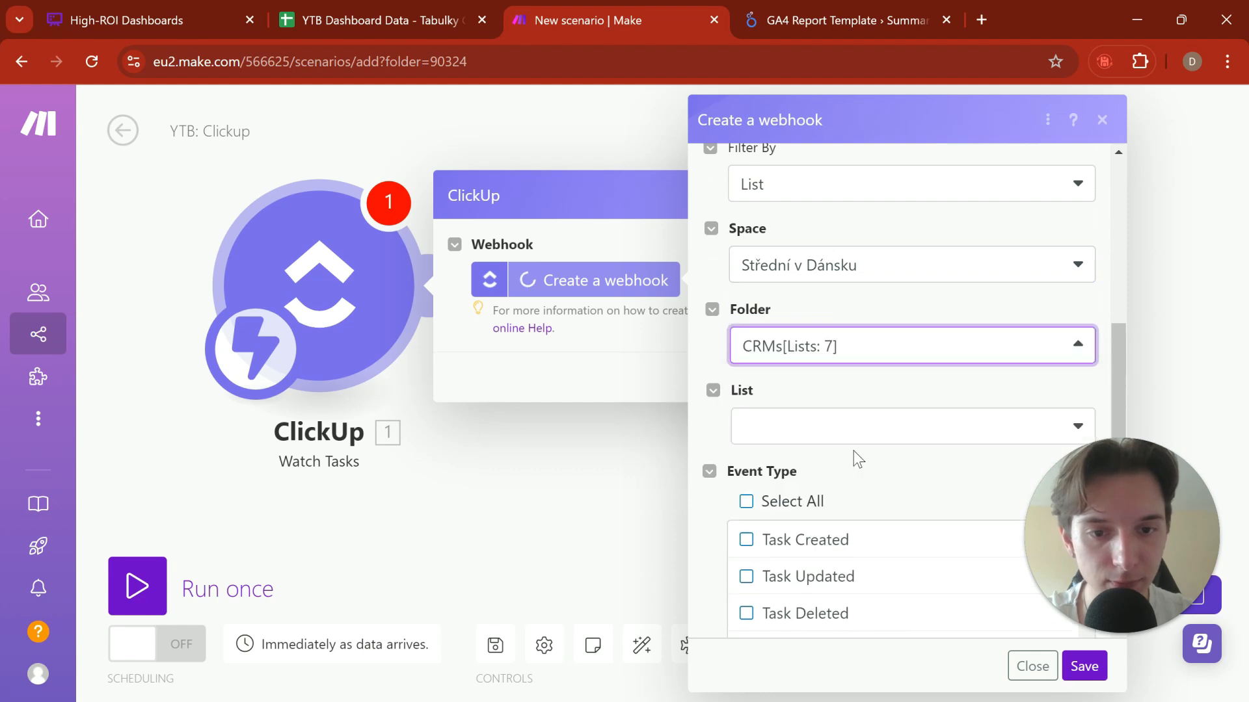
scroll(853, 450, "down", 1)
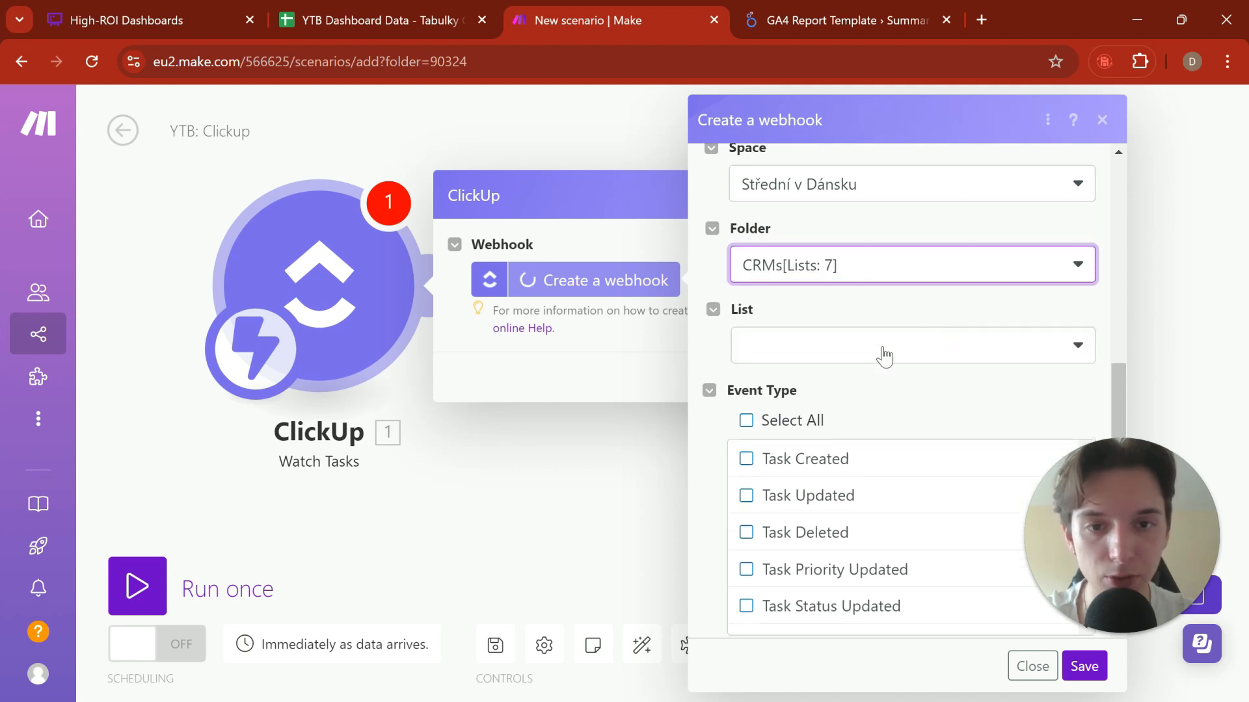
left_click(885, 357)
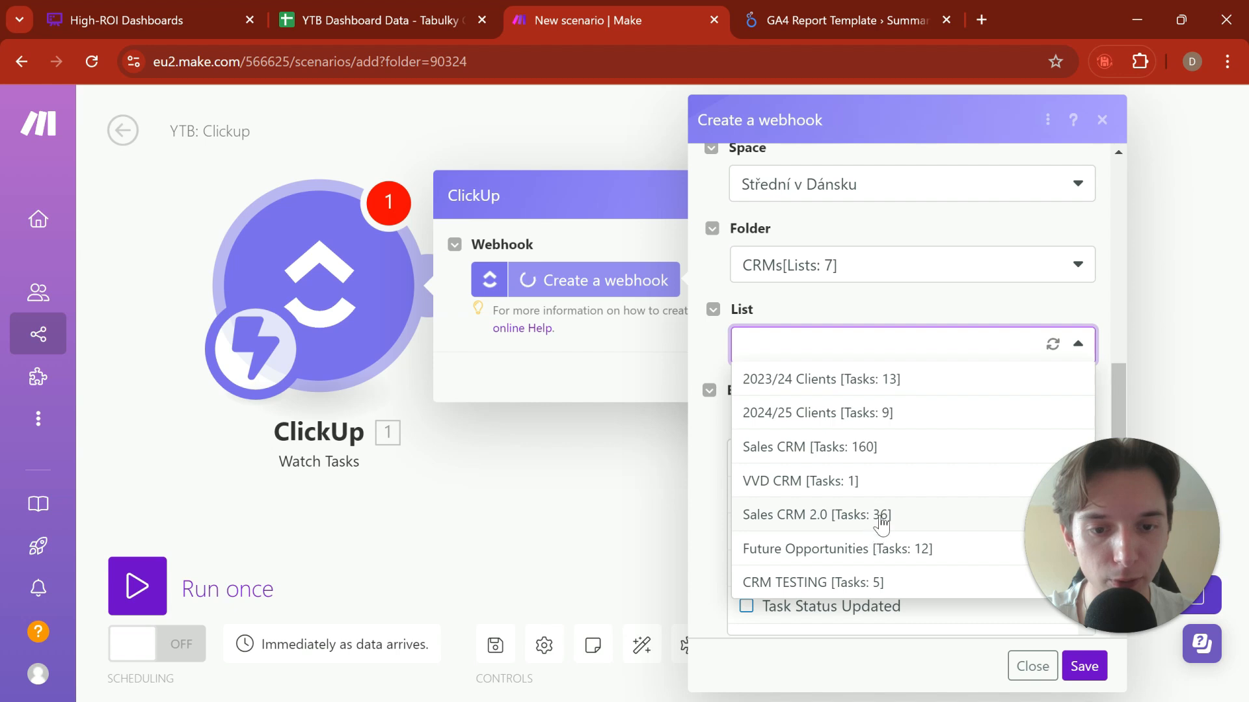
left_click(856, 521)
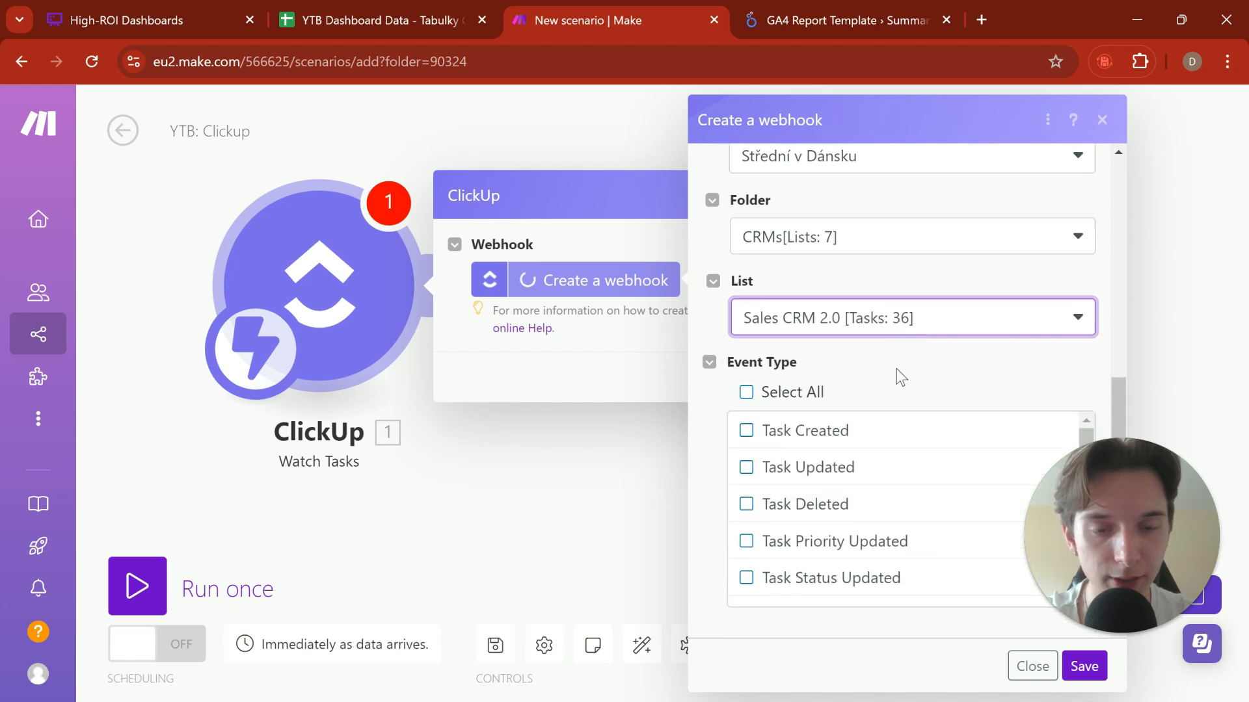
Step: Limit the webhook to the Task Created event, save it and confirm the Watch Tasks trigger
scroll(888, 443, "down", 3)
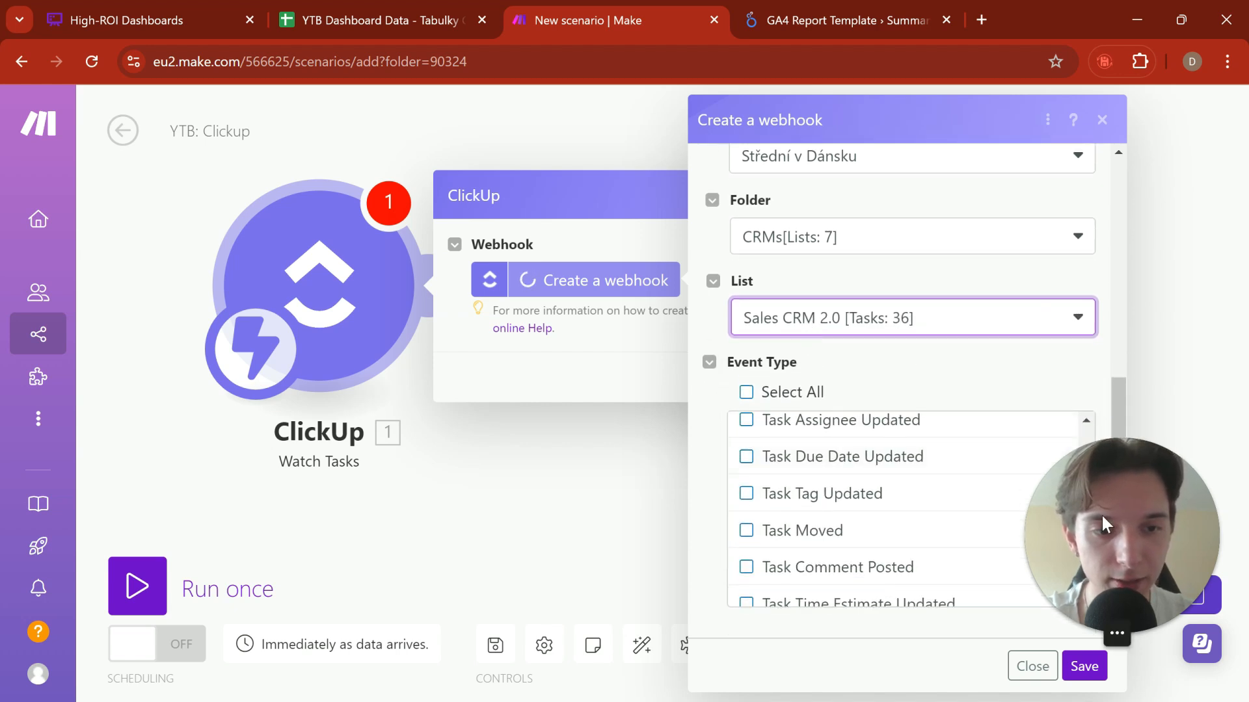
left_click_drag(1102, 514, 1110, 229)
scroll(947, 524, "up", 3)
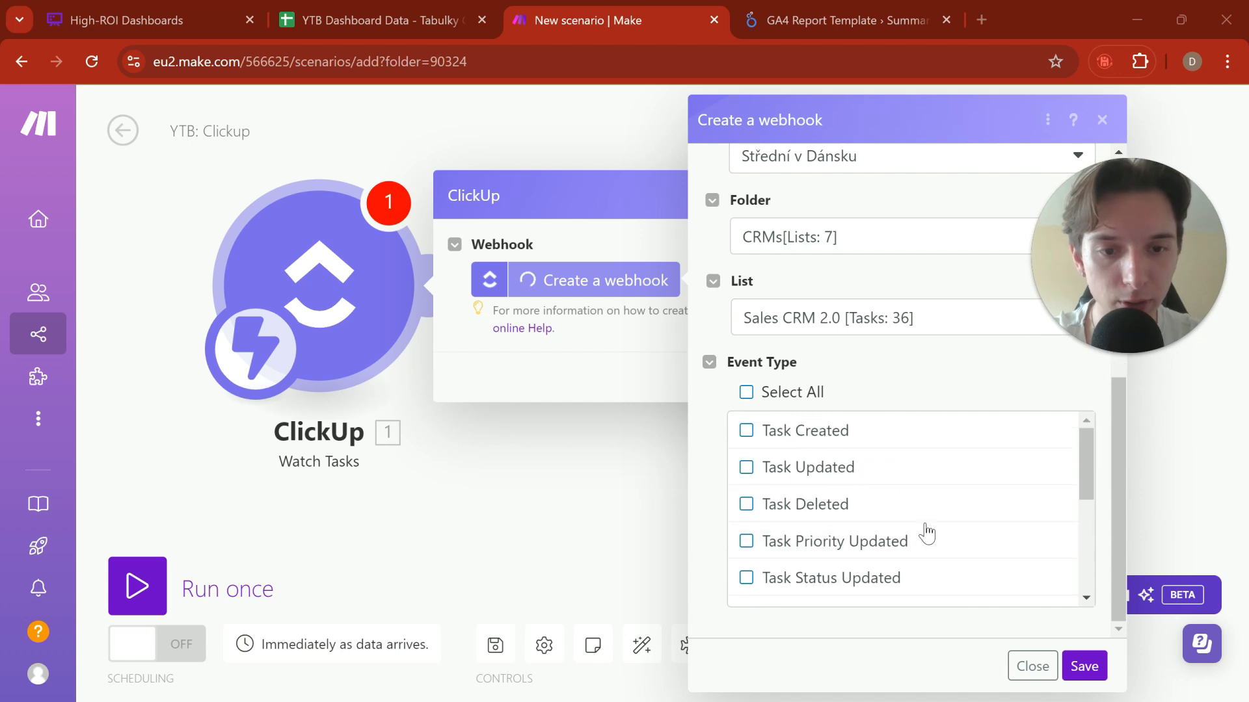
left_click(862, 443)
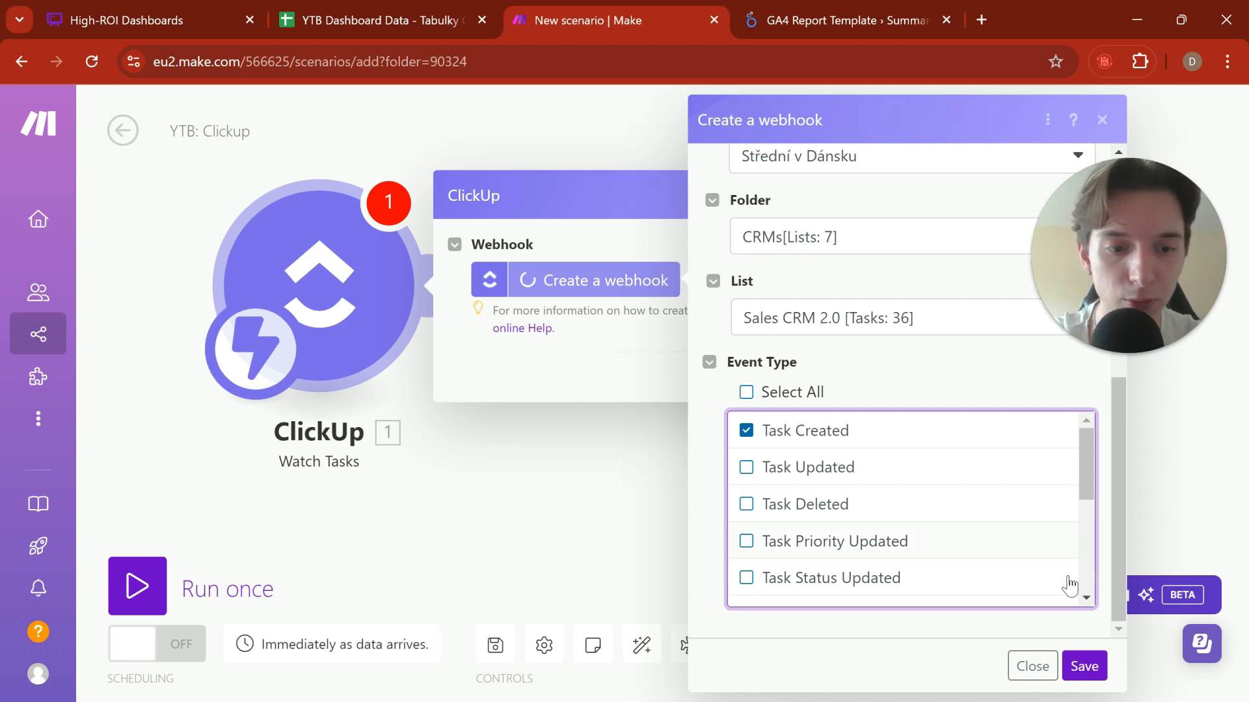
left_click(1085, 666)
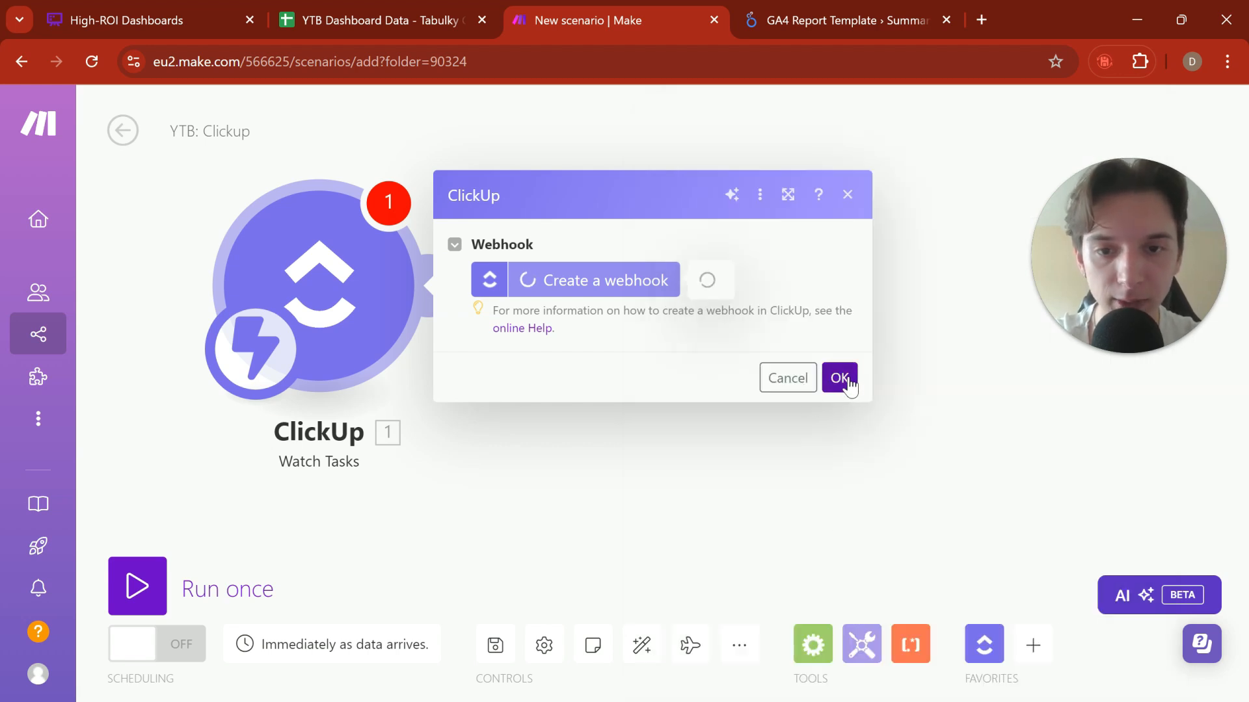
left_click(838, 409)
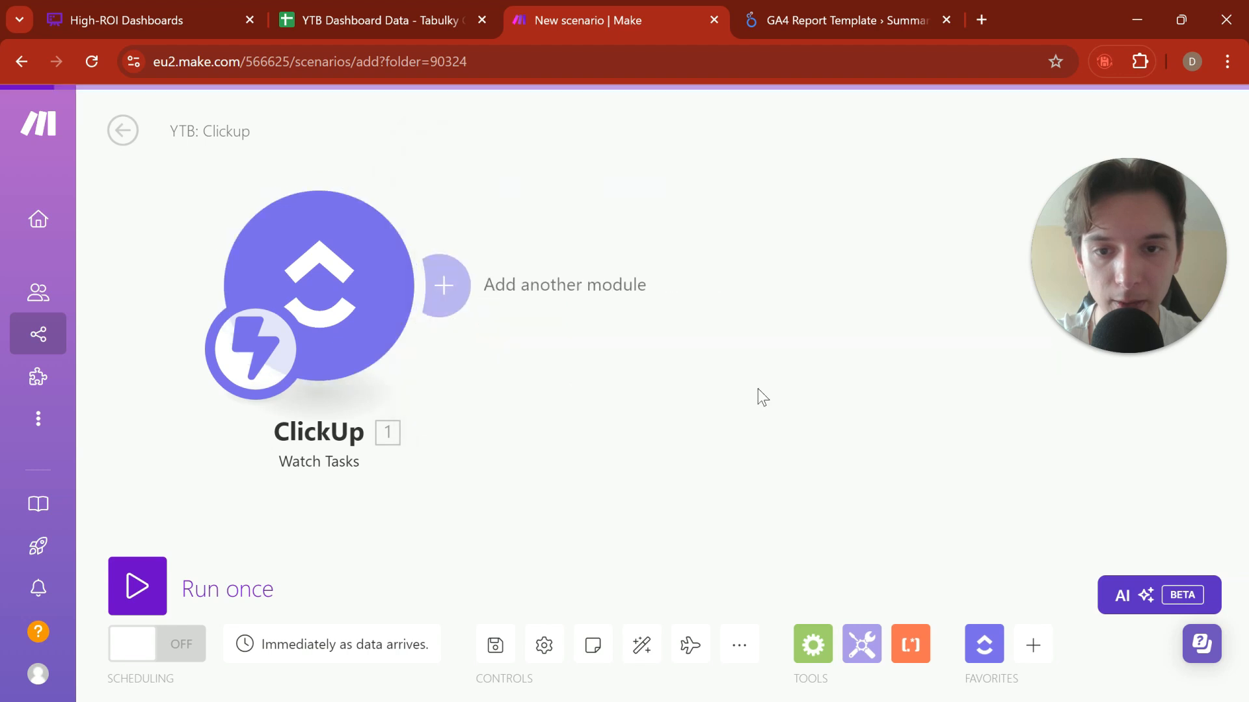
Step: Add a ClickUp Get a Task module after the Watch Tasks trigger
left_click(442, 288)
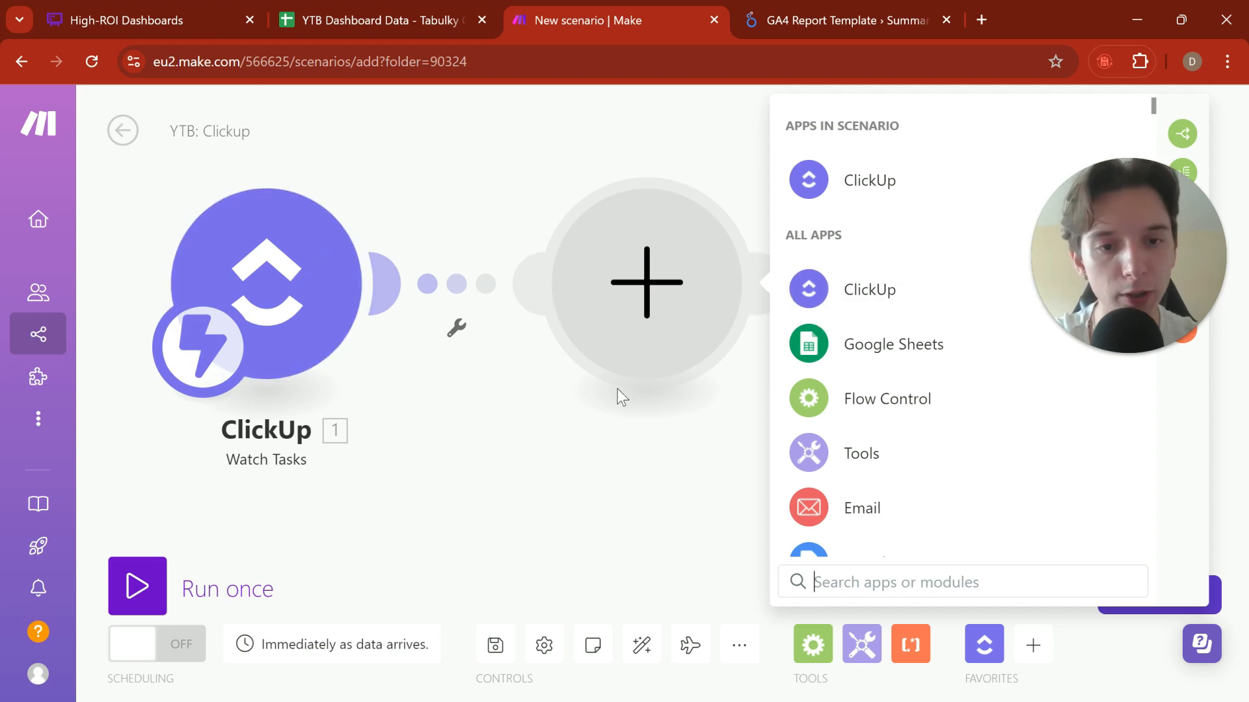
type("clickup")
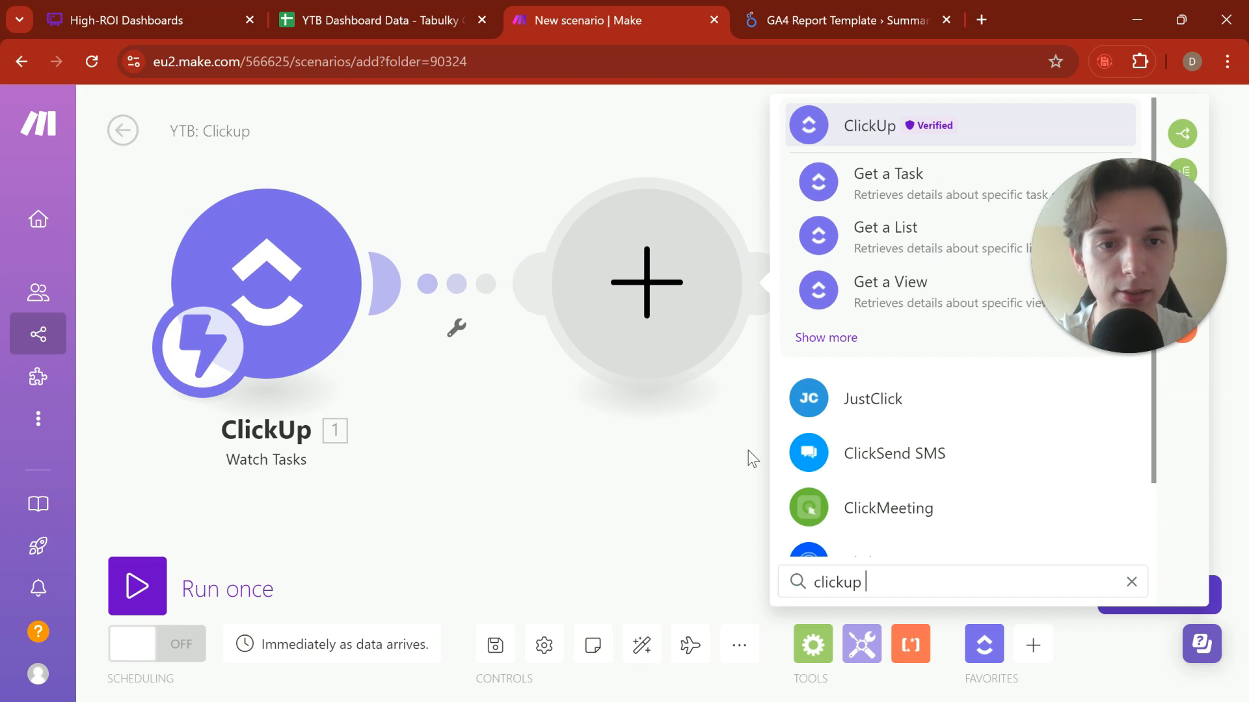
left_click(825, 338)
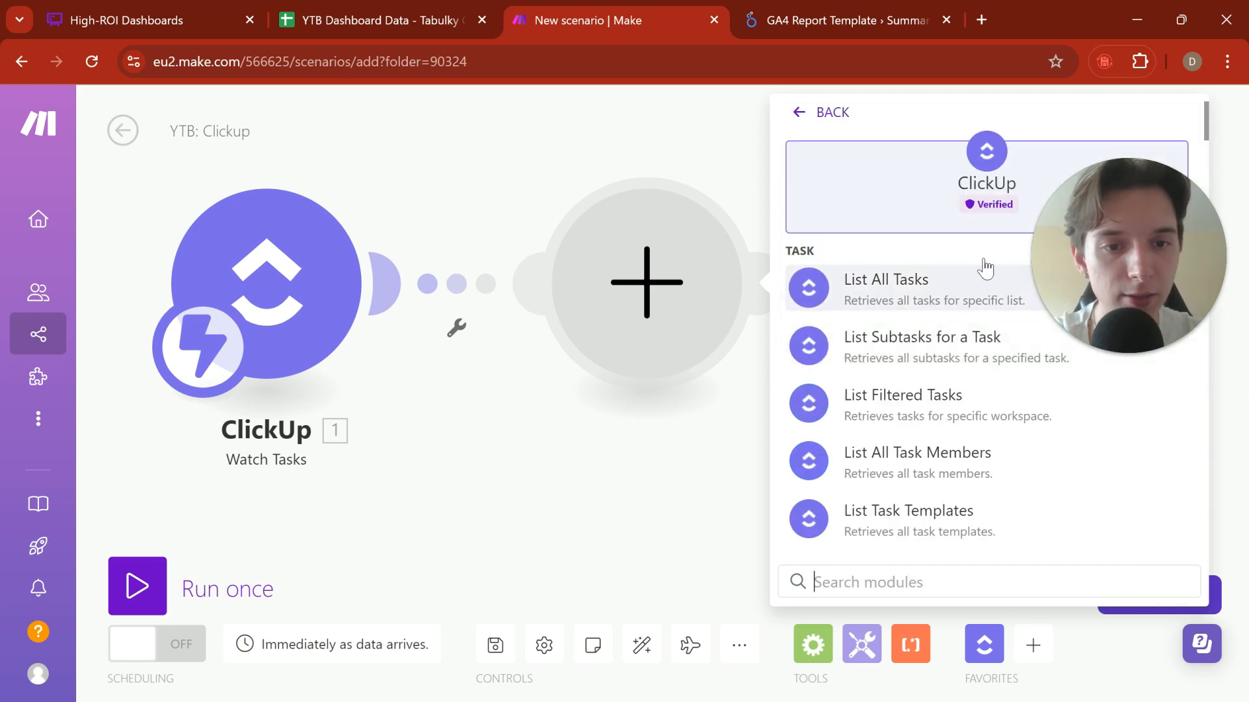
type("get")
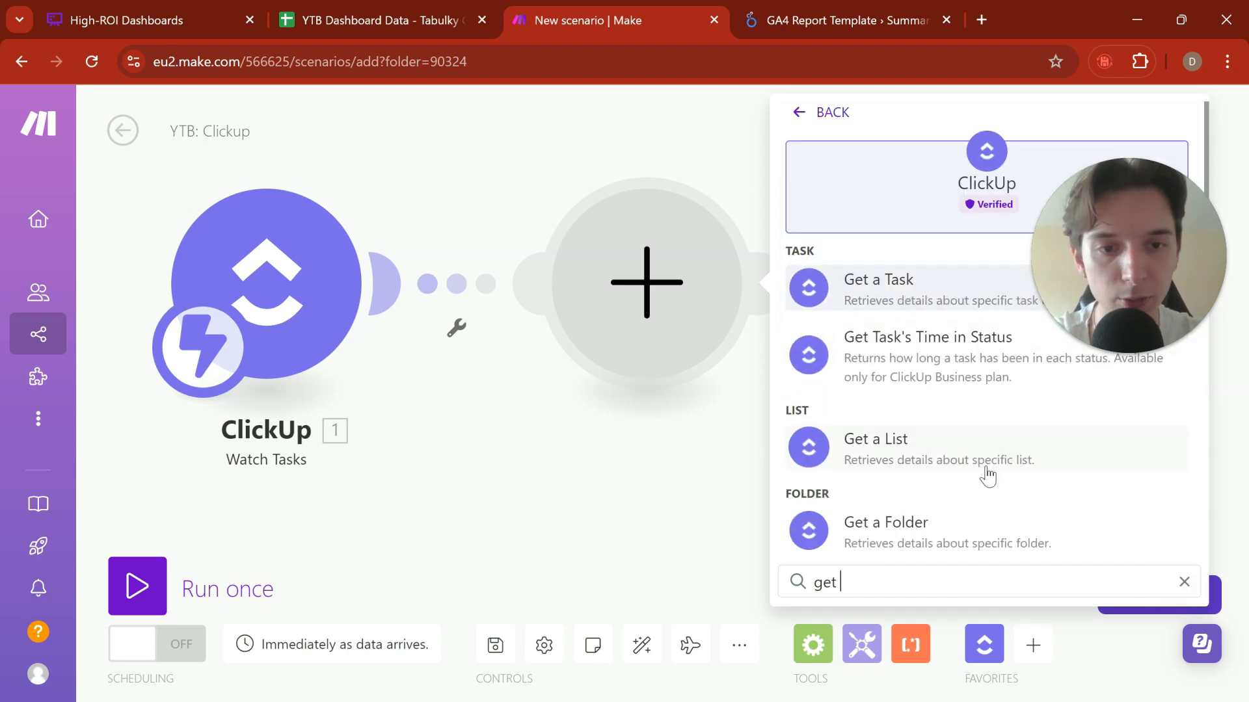
left_click(883, 292)
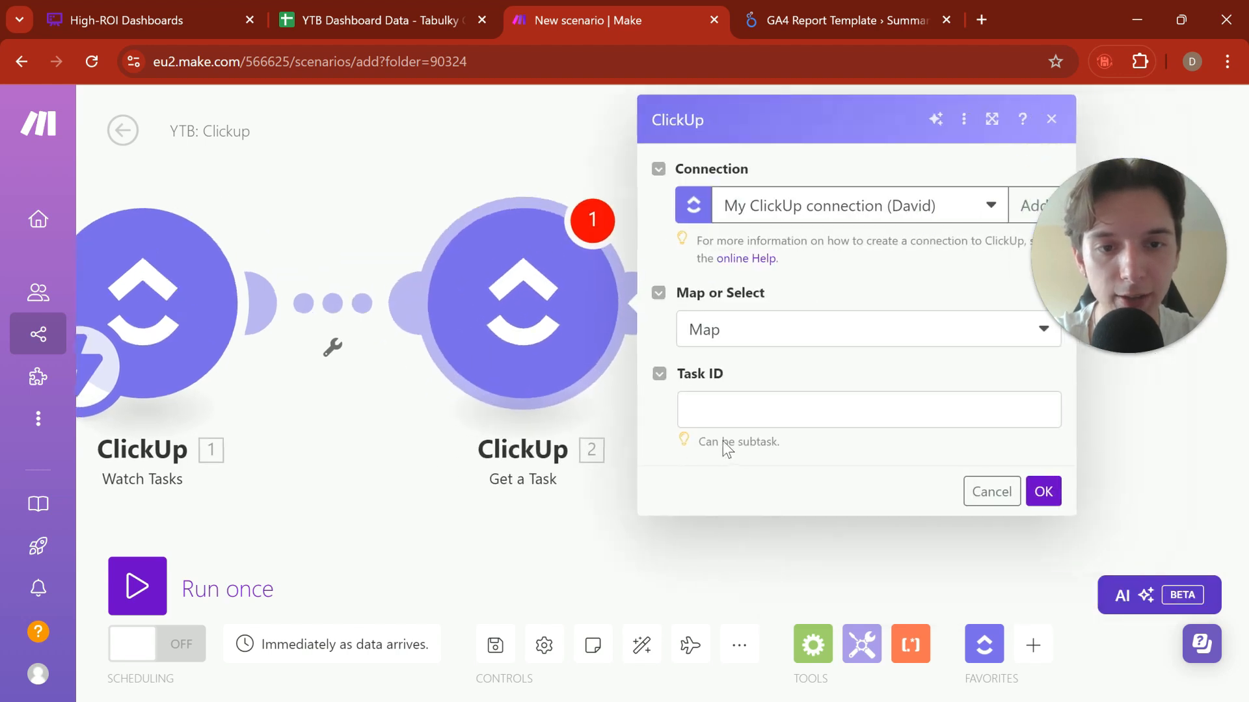
Step: Map the Watch Tasks Task ID into the Get a Task module, look through the History Items fields, and confirm the module
left_click(805, 404)
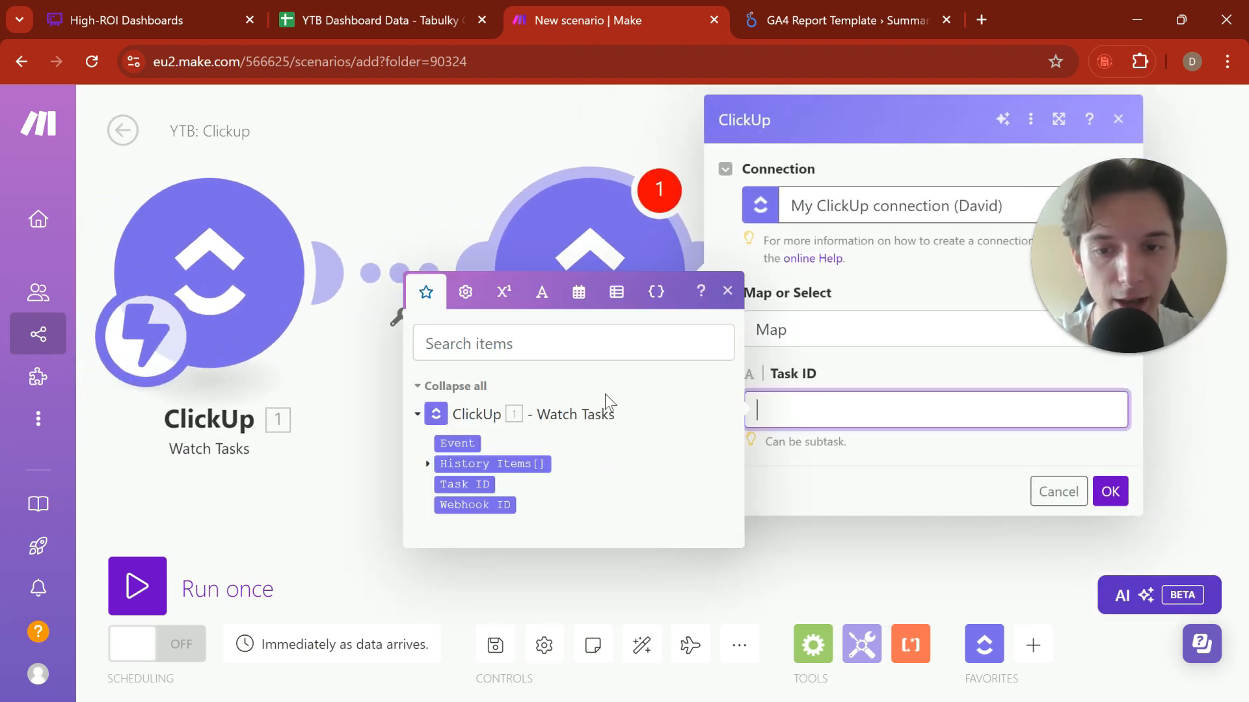
left_click(464, 485)
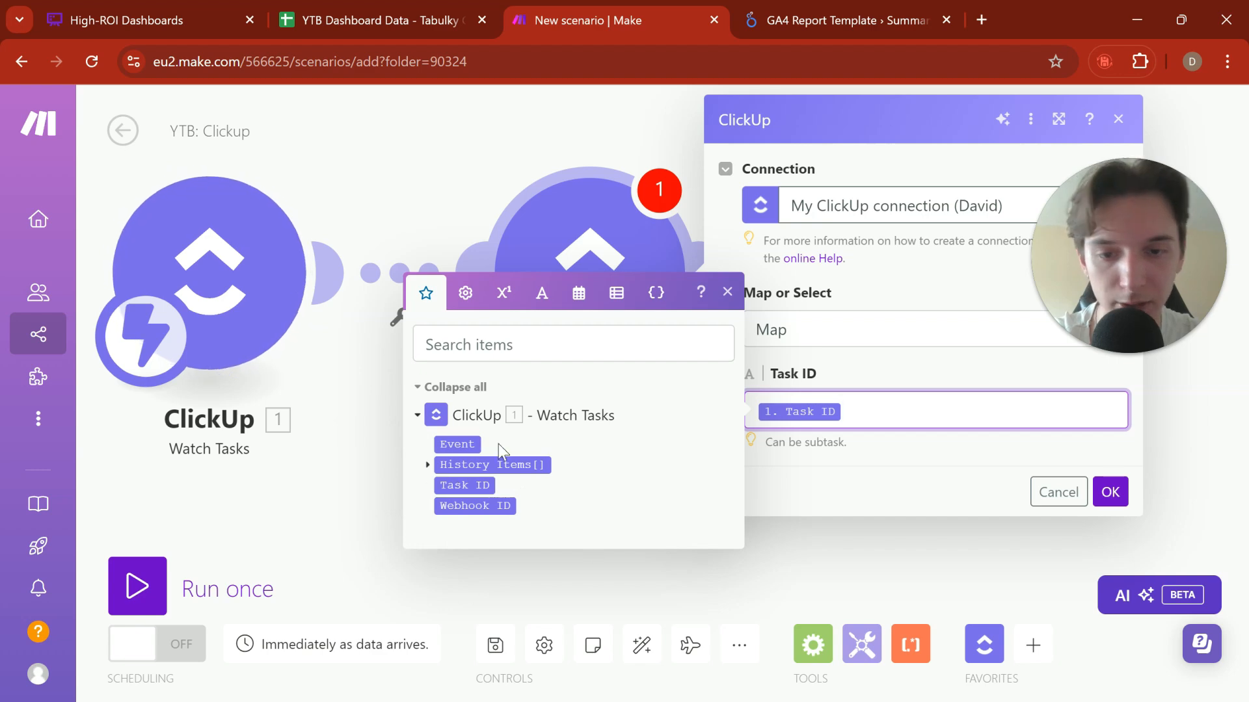
left_click(428, 464)
left_click(429, 353)
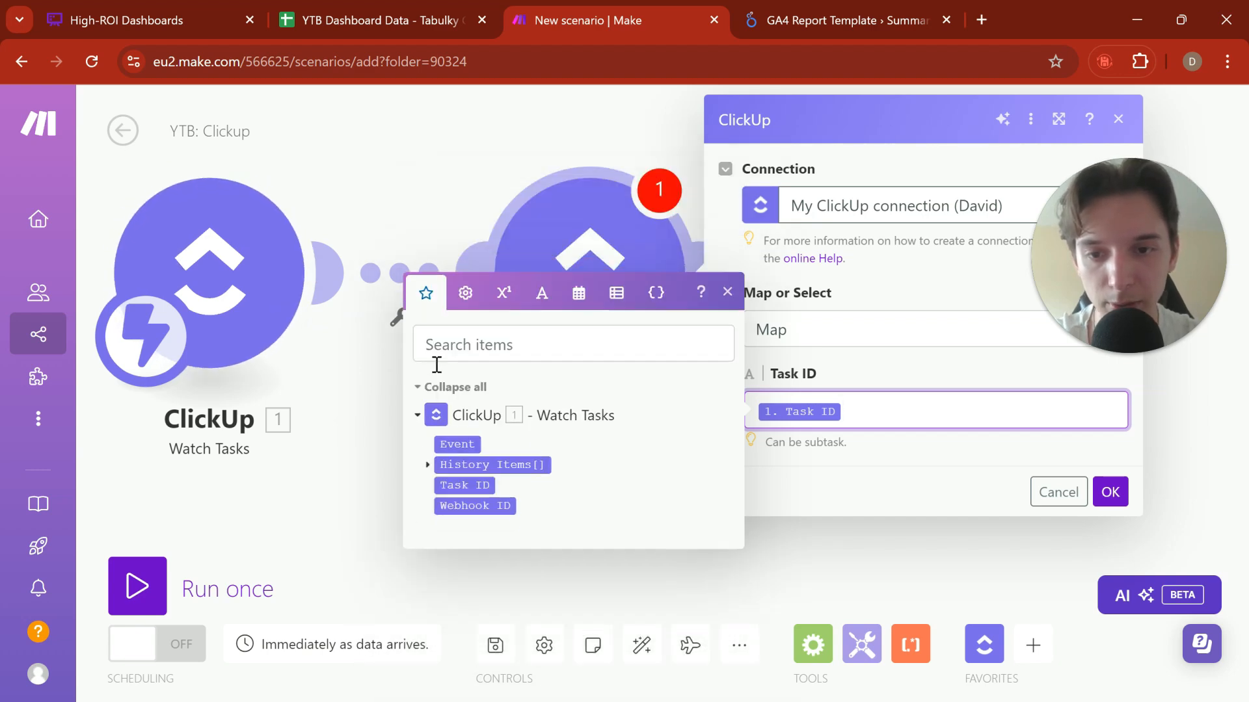
left_click(428, 466)
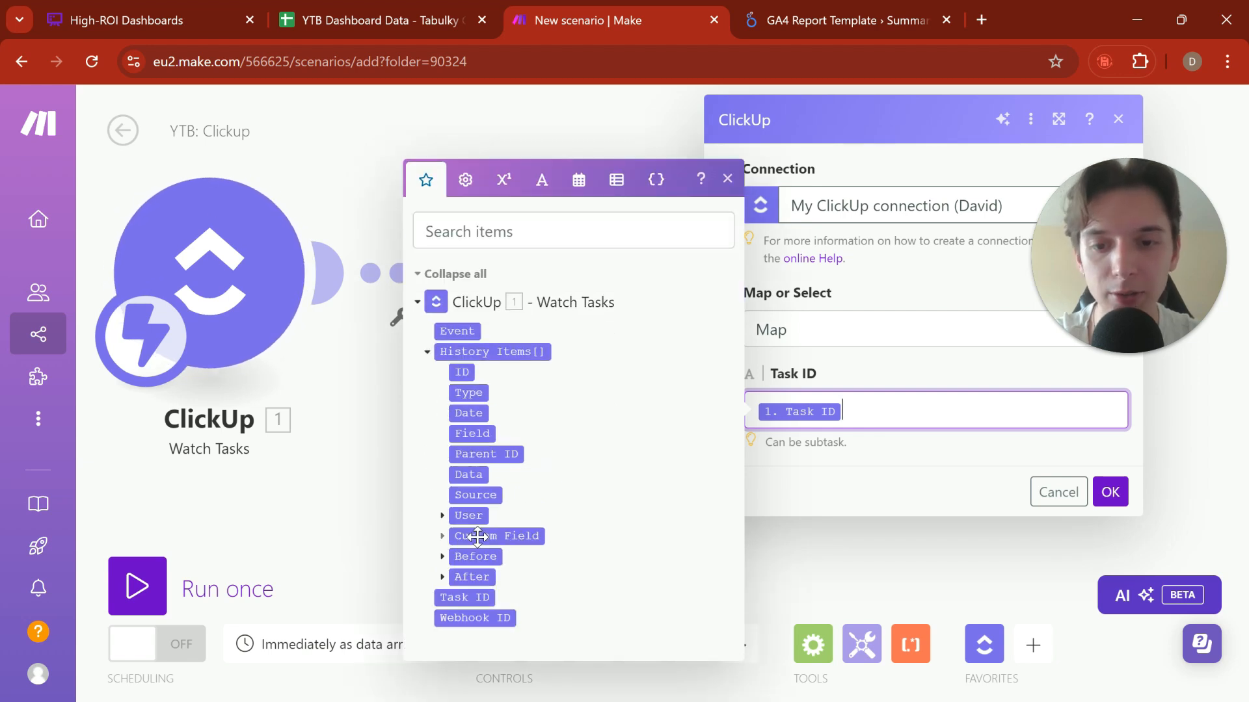
left_click(443, 537)
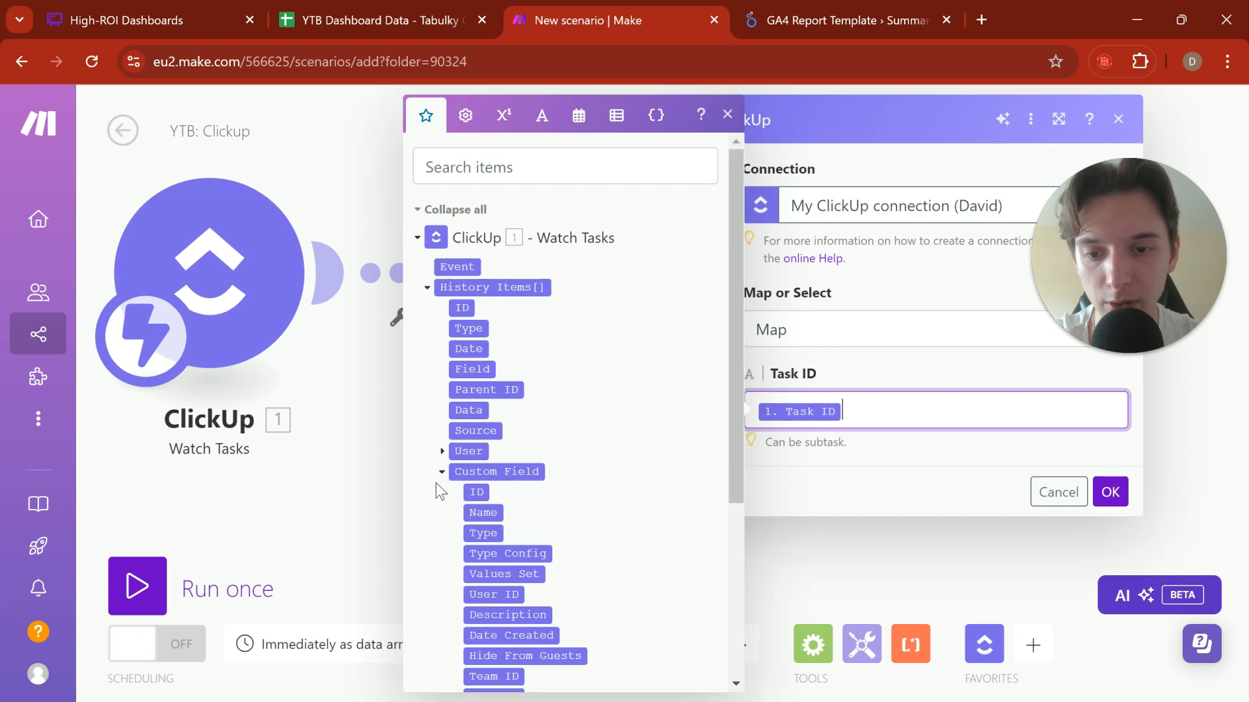
left_click(444, 473)
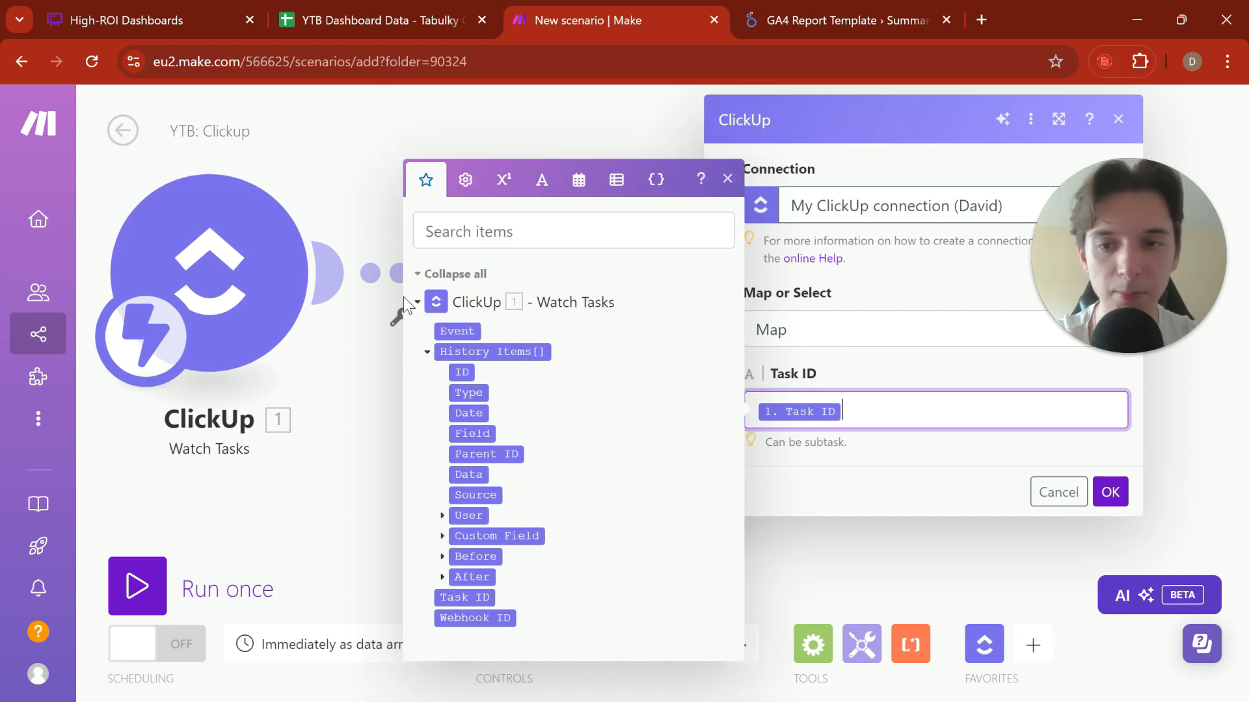
left_click(426, 342)
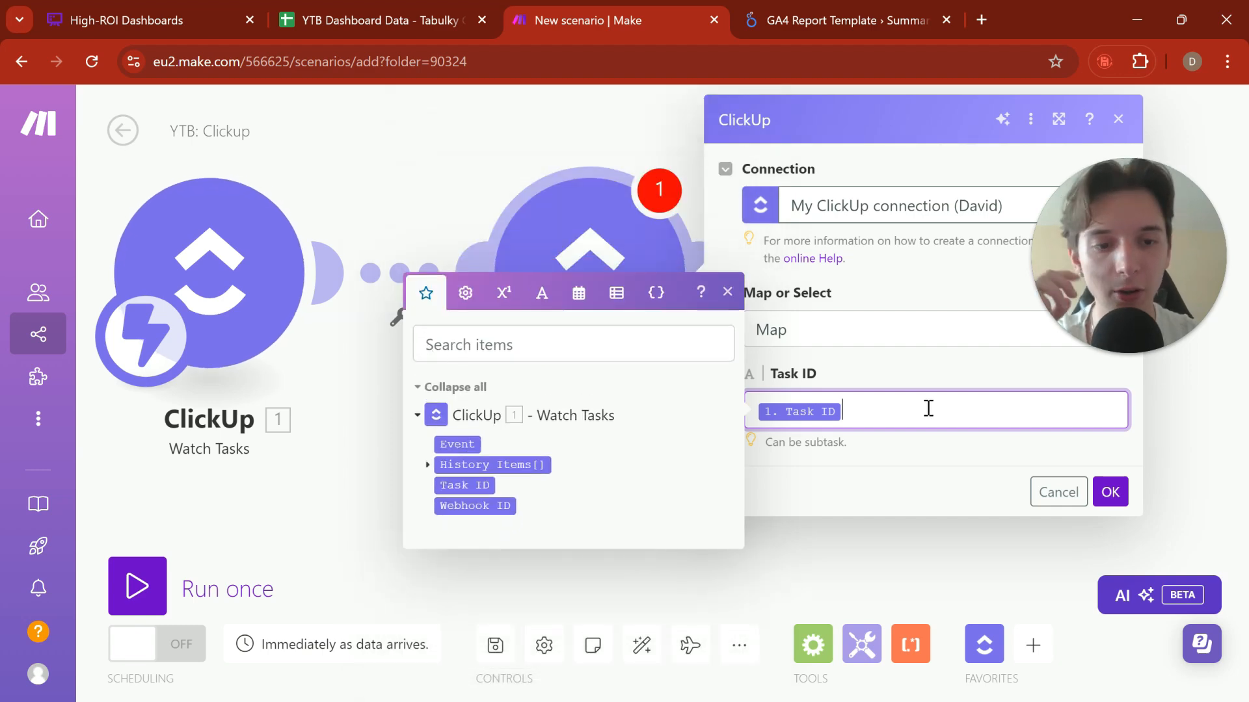
left_click(1110, 491)
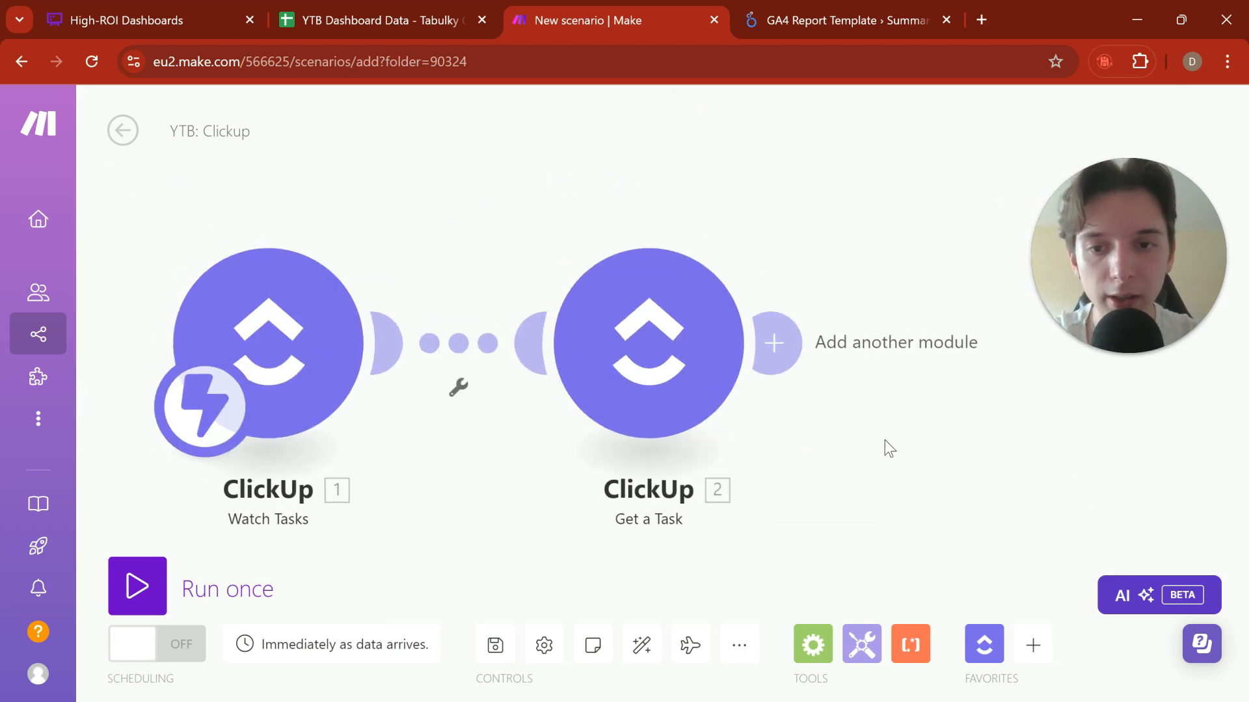
left_click_drag(889, 449, 773, 431)
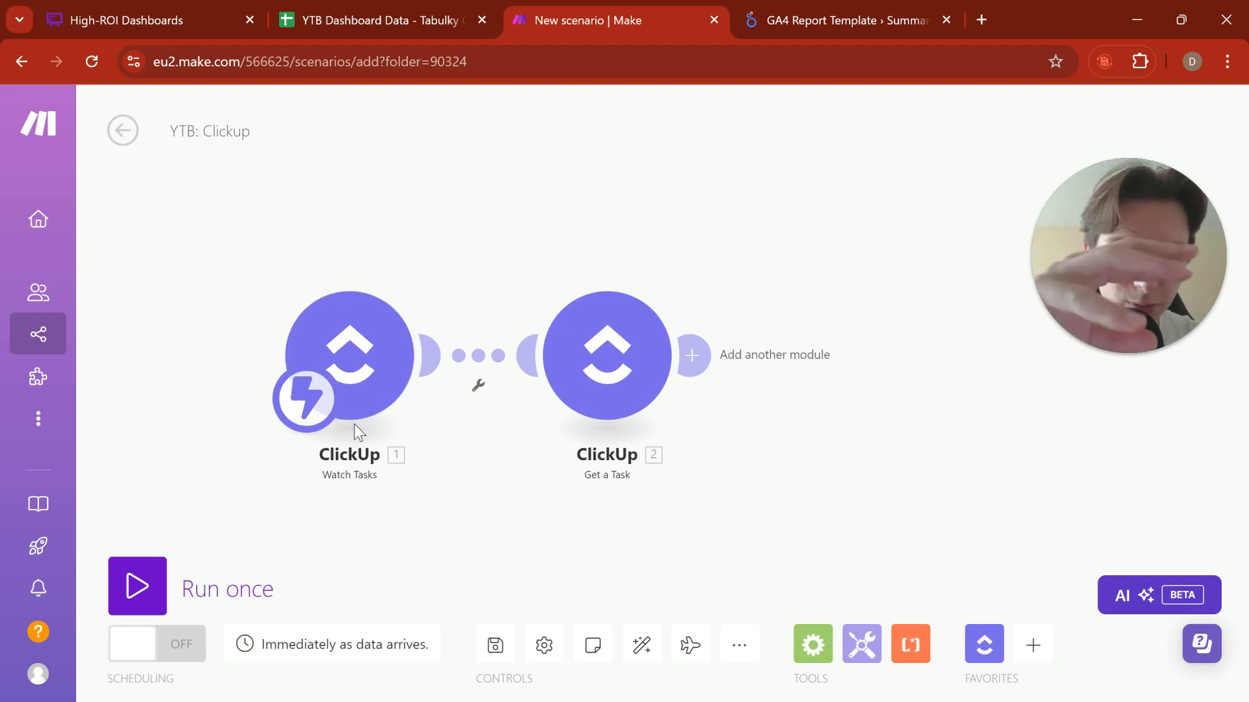
left_click(693, 354)
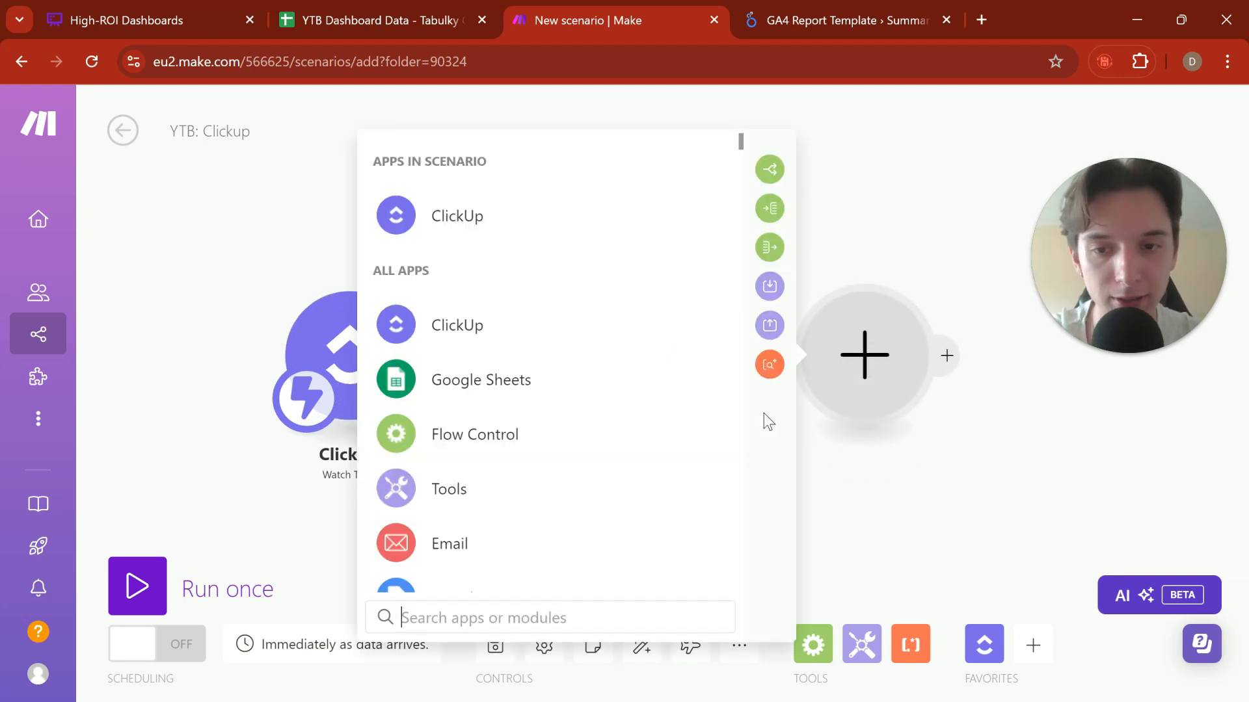
left_click_drag(840, 489, 717, 473)
left_click(456, 264)
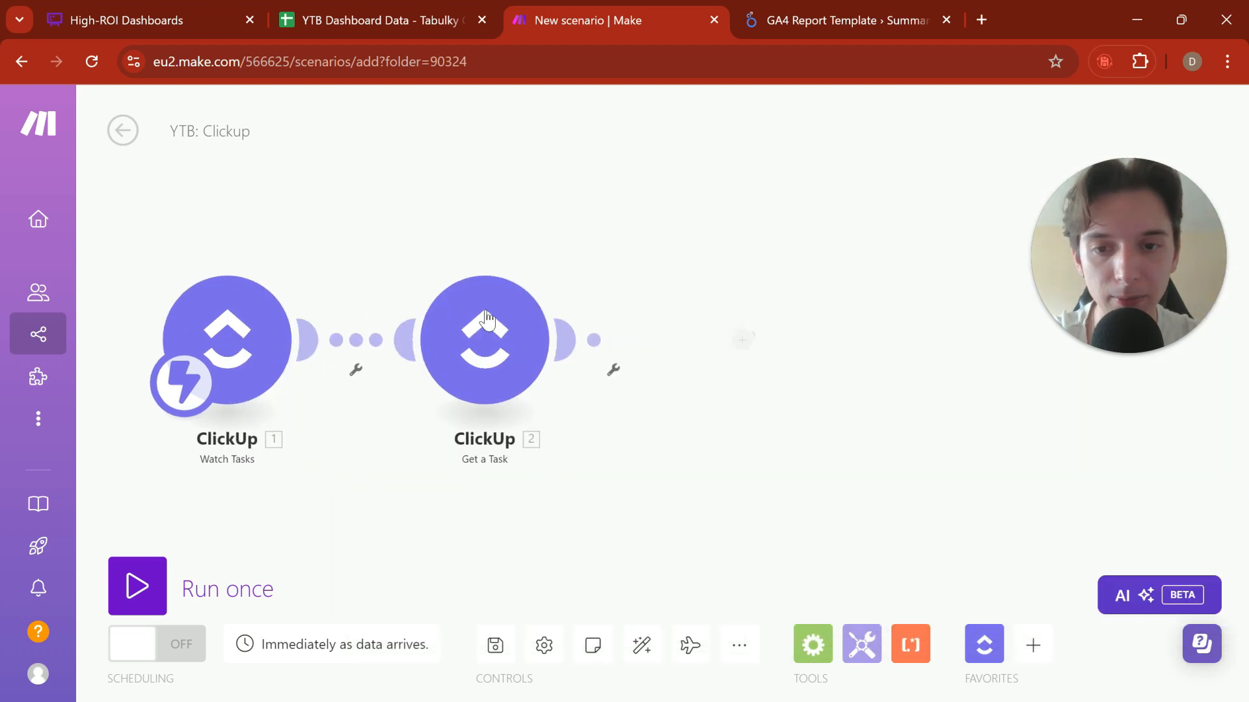
left_click(487, 320)
left_click(500, 473)
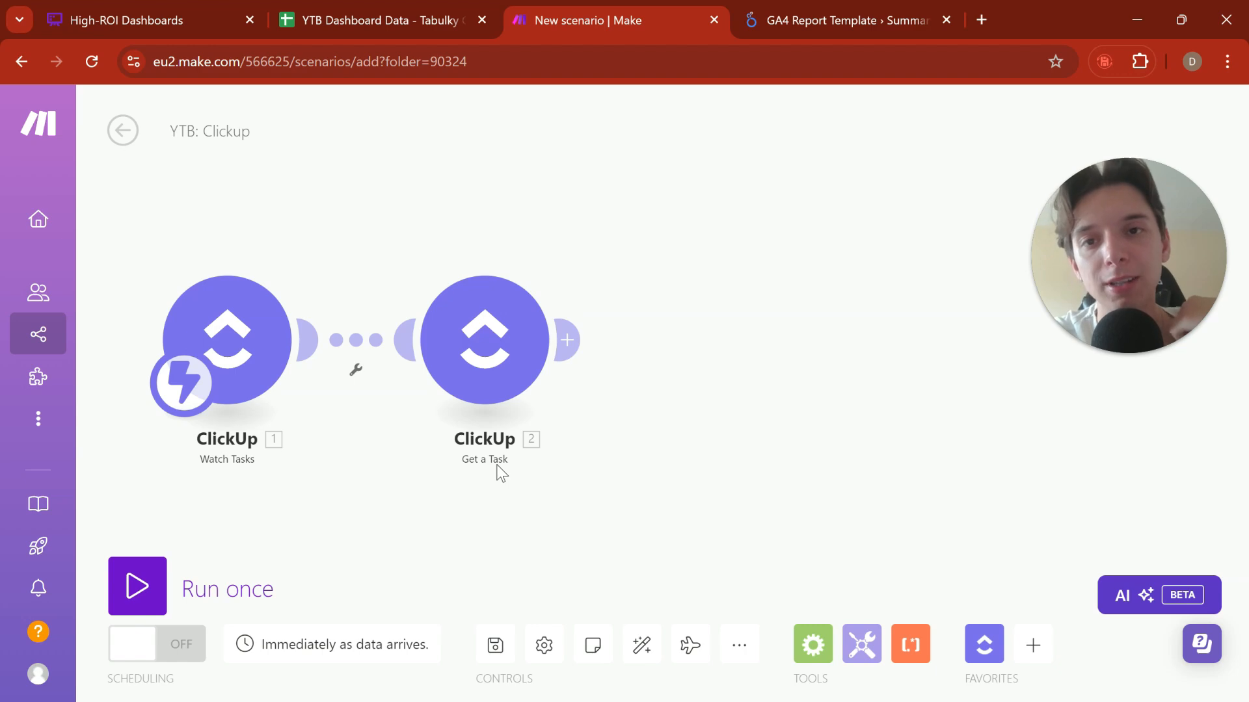
Step: Start adding a module after Get a Task and check the New Leads sheet's columns in the YTB Dashboard Data spreadsheet
left_click(567, 340)
left_click(404, 12)
left_click(179, 687)
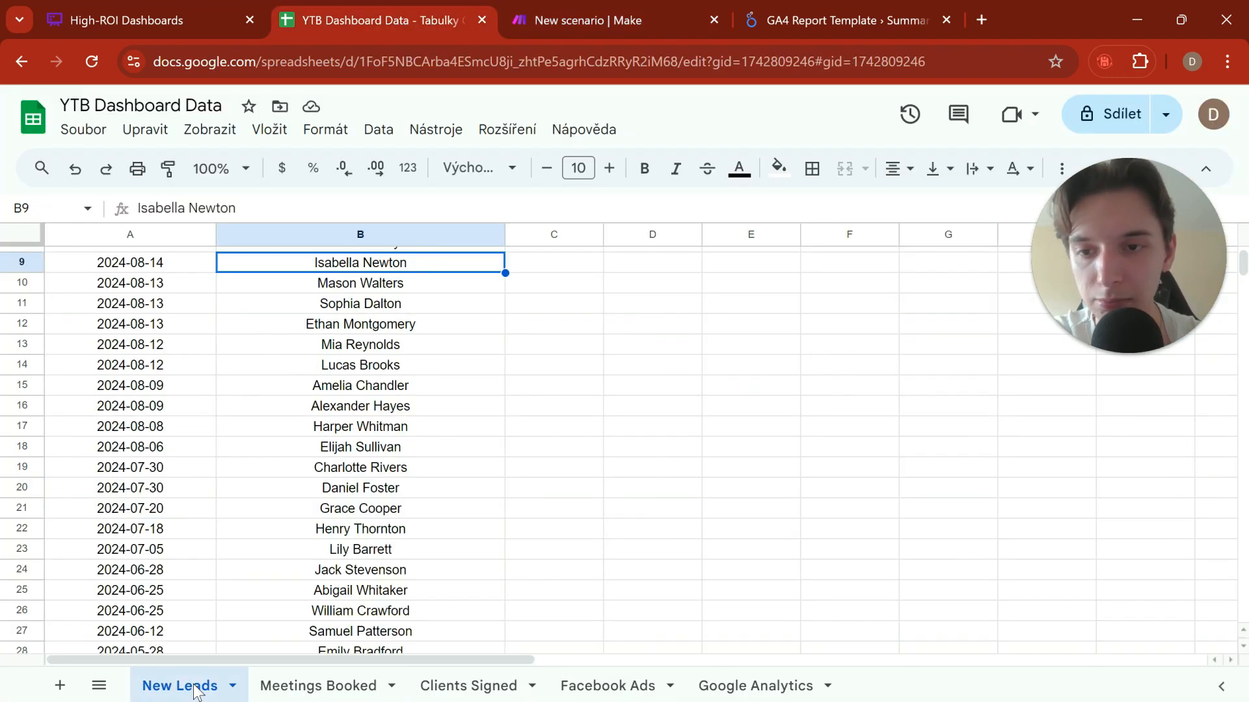
scroll(330, 370, "up", 3)
scroll(329, 376, "down", 20)
scroll(329, 436, "up", 5)
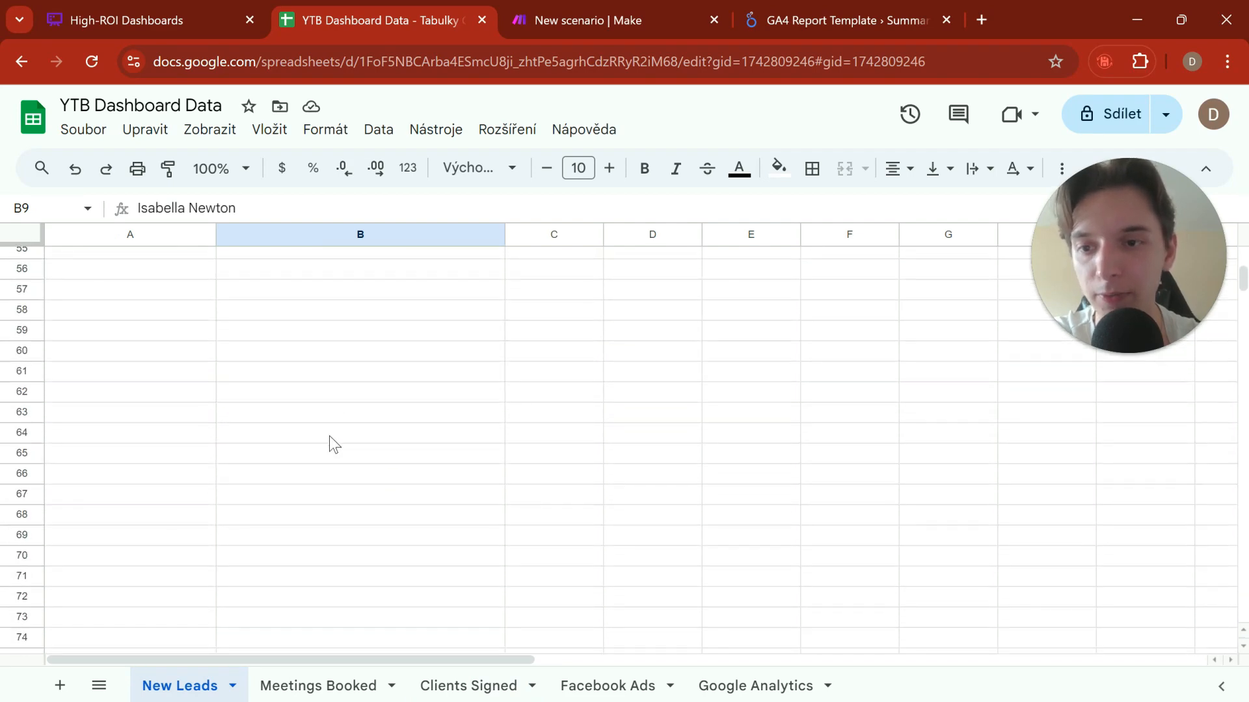
Step: Add a Google Sheets Add a Row module after Get a Task in the YTB: Clickup scenario
left_click(583, 16)
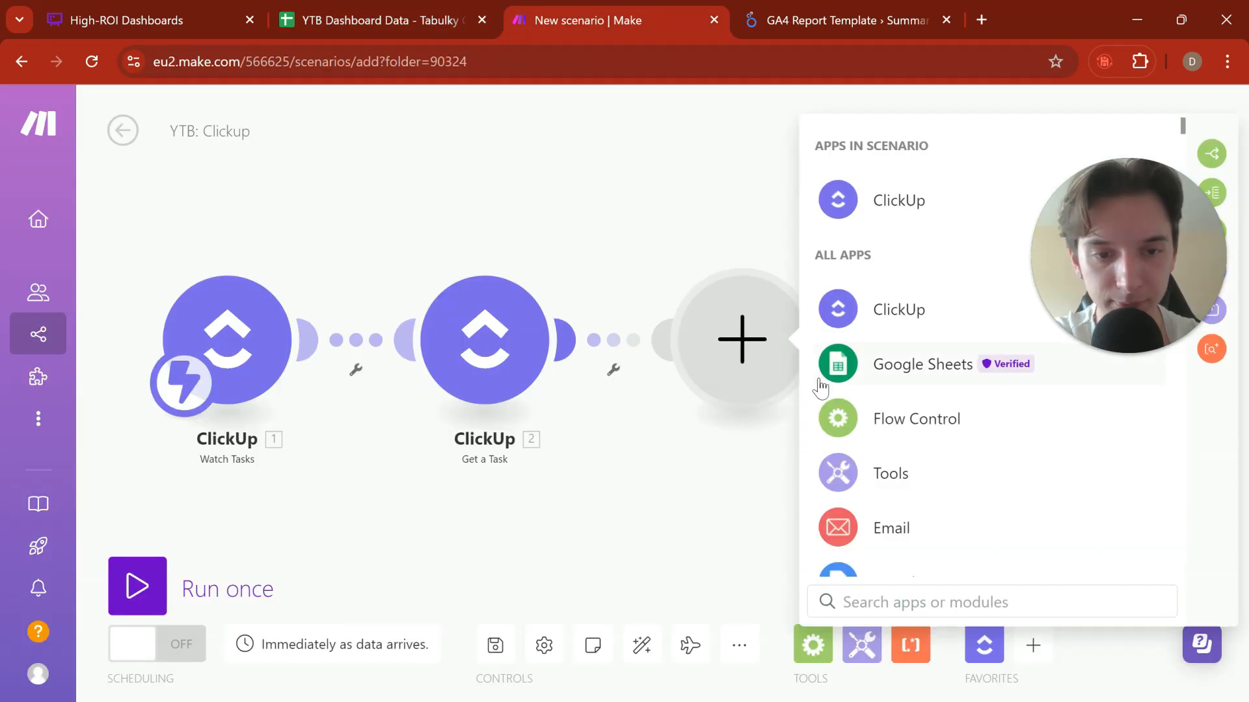
left_click(921, 364)
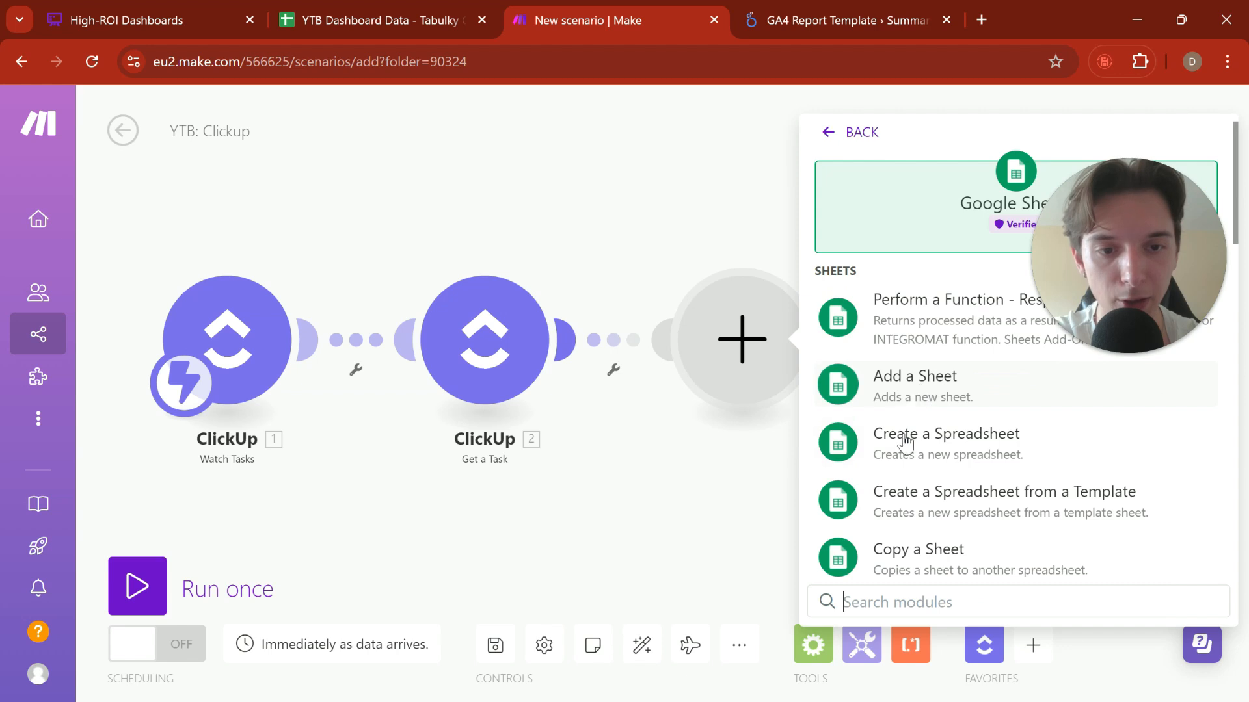
type("add")
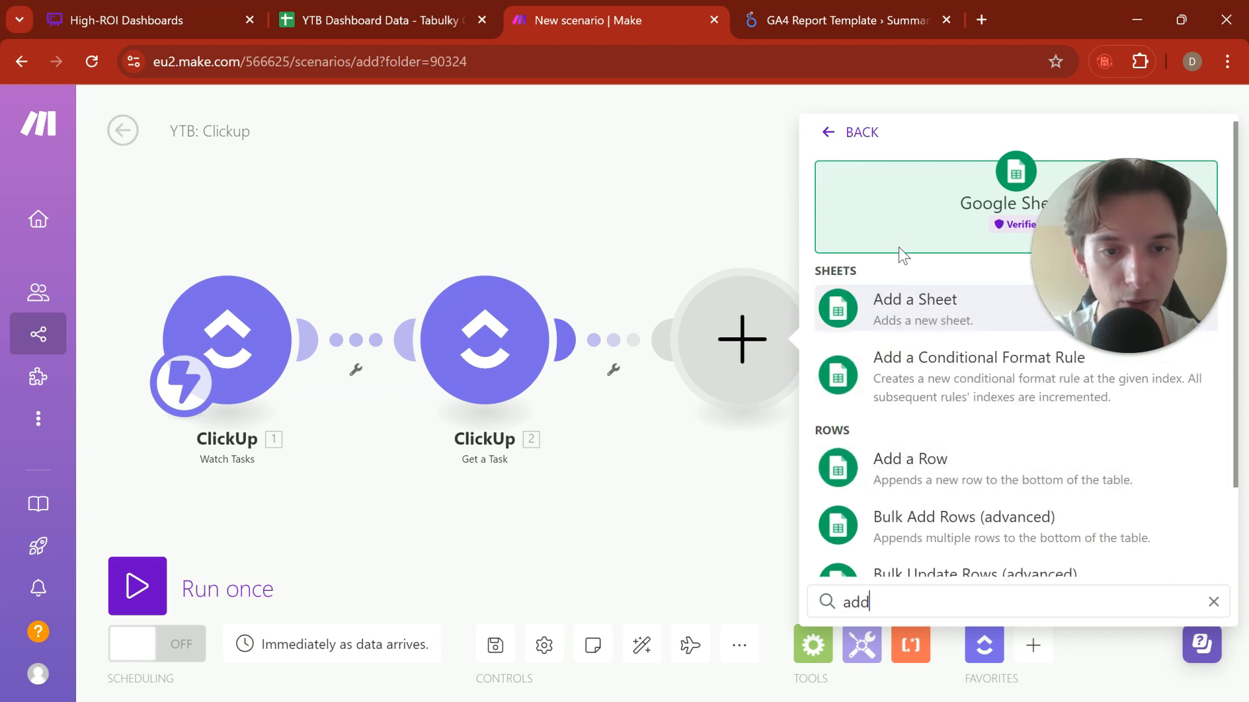
left_click(926, 481)
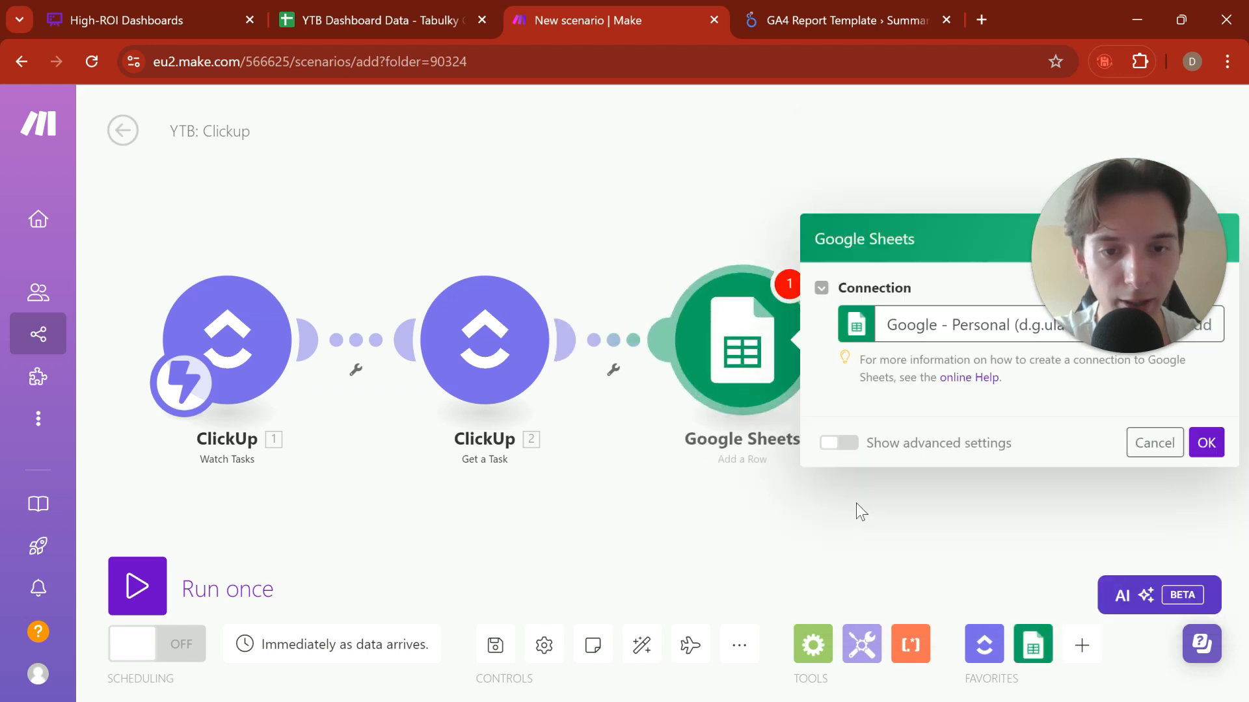
Step: Set the Add a Row module to the Google - SVD connection and choose the YTB Dashboard Data spreadsheet
left_click(911, 211)
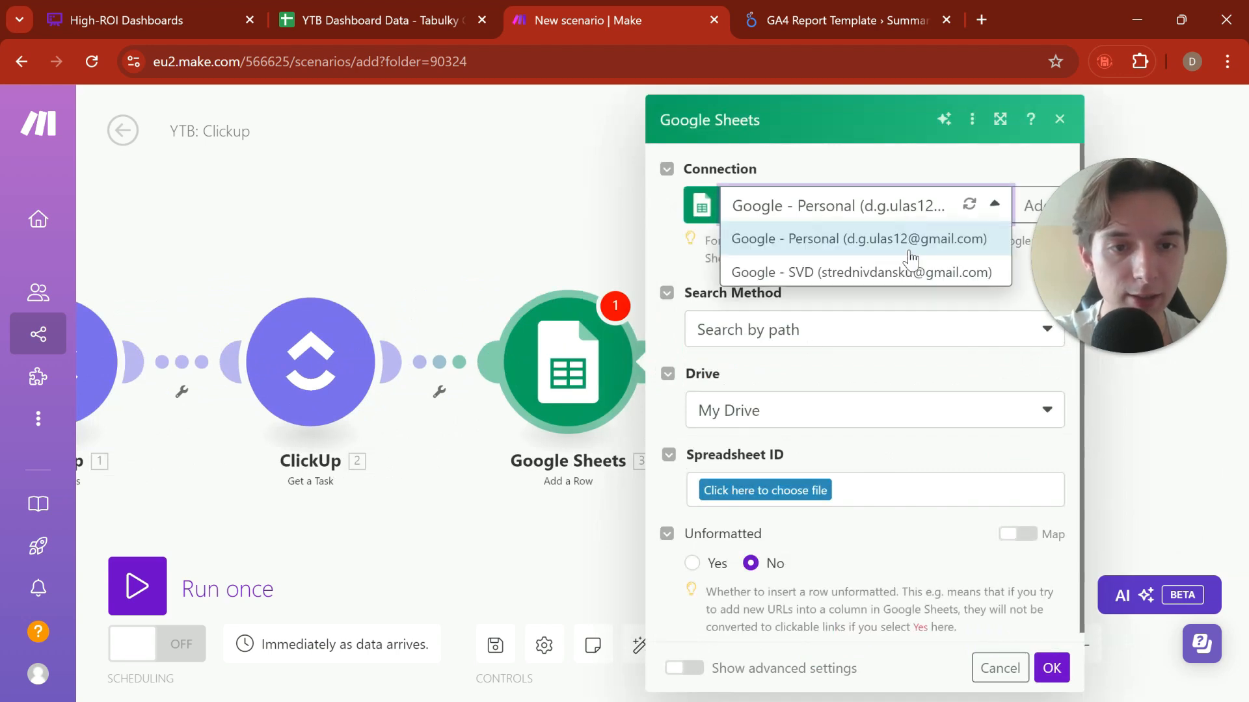
left_click(905, 268)
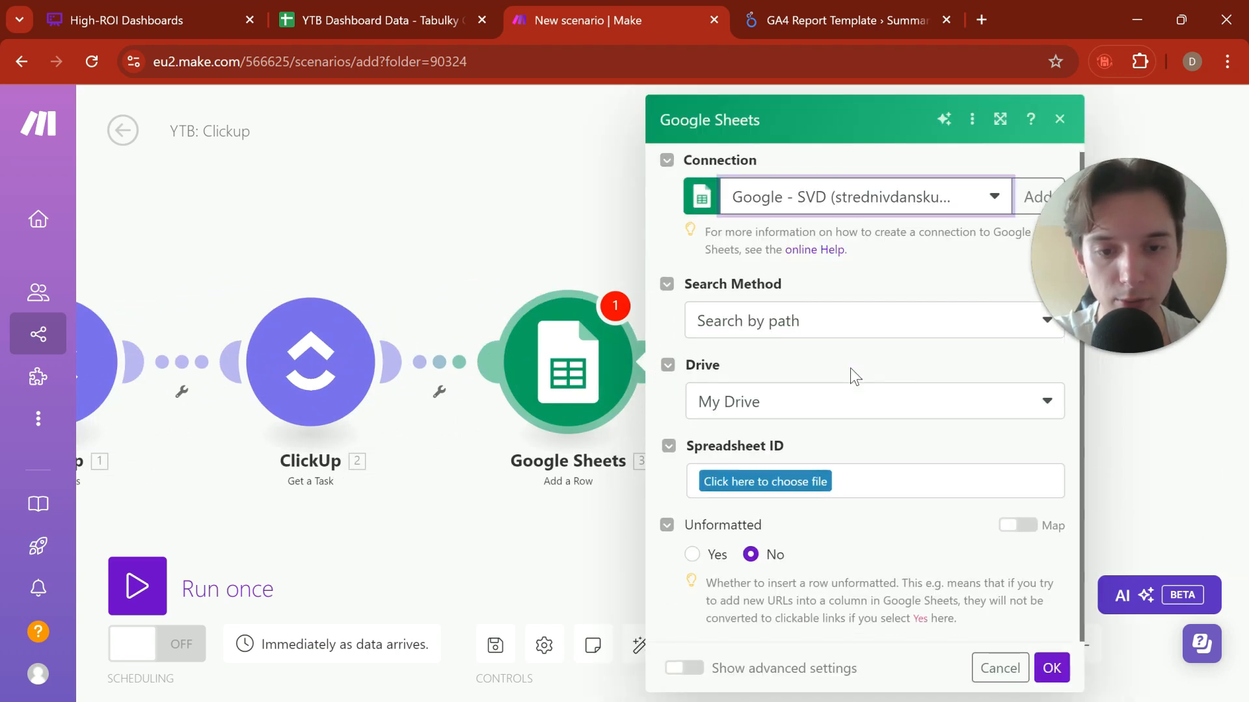
left_click(803, 482)
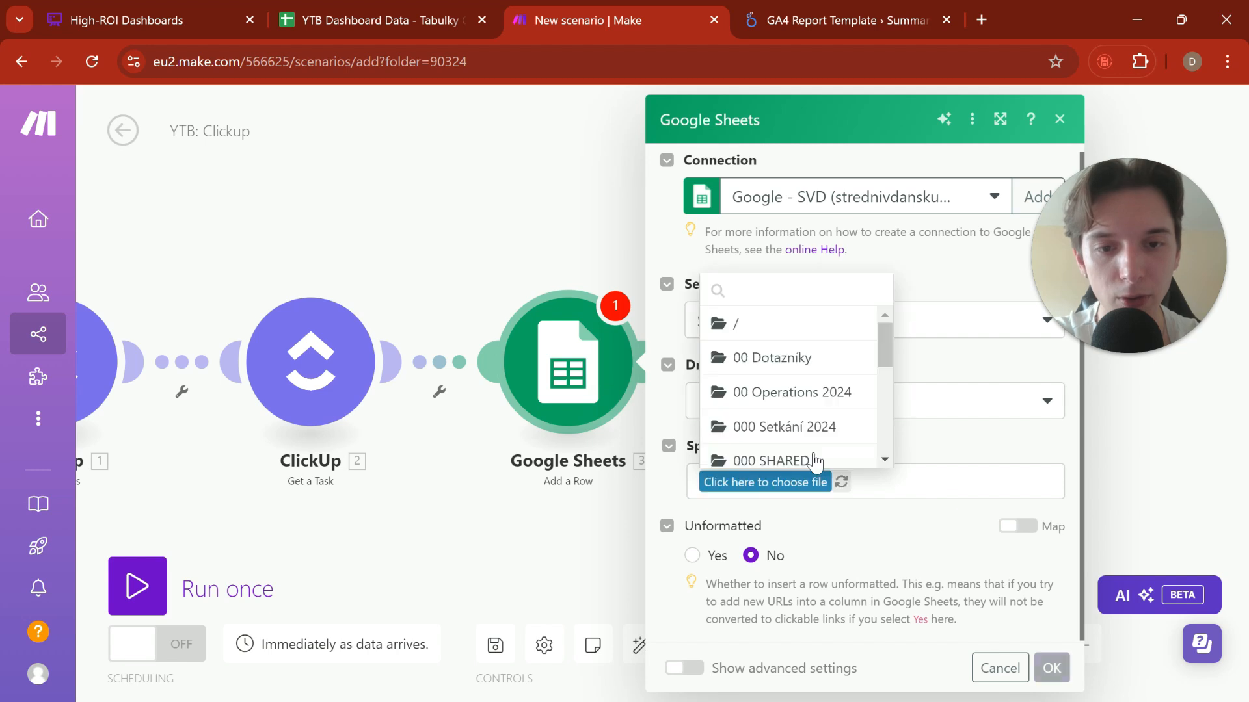
type("Y")
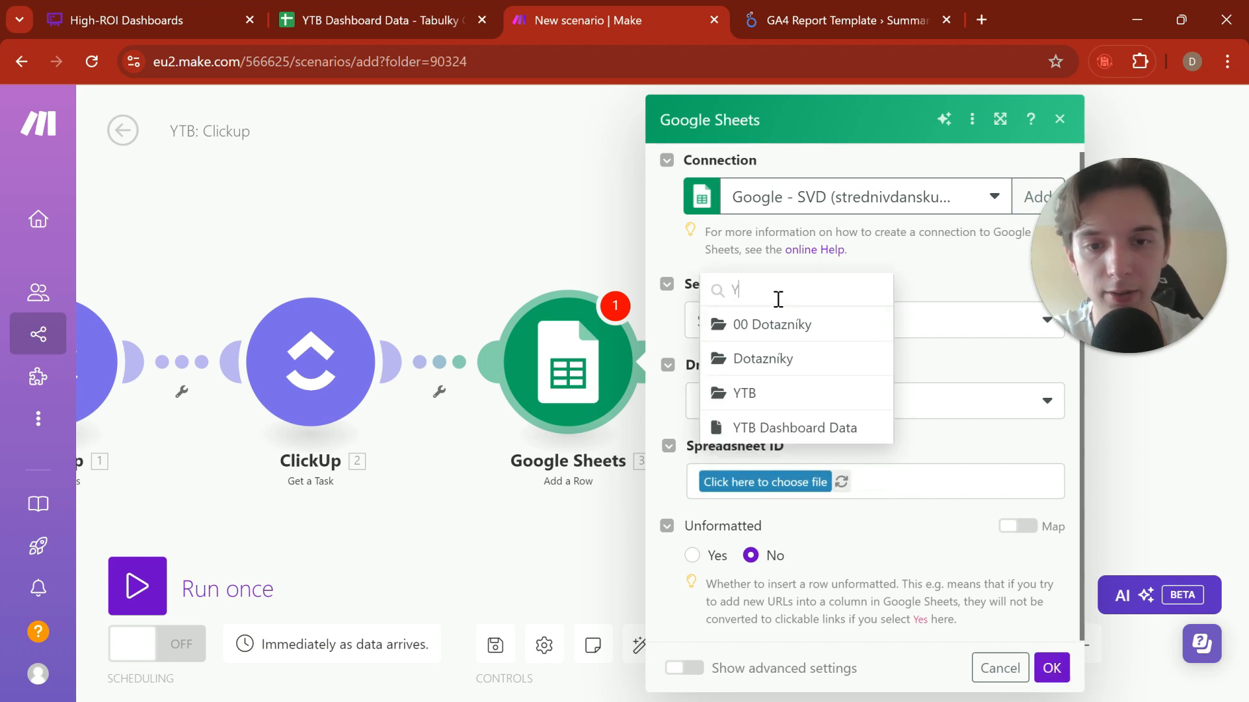
left_click(786, 429)
left_click(389, 20)
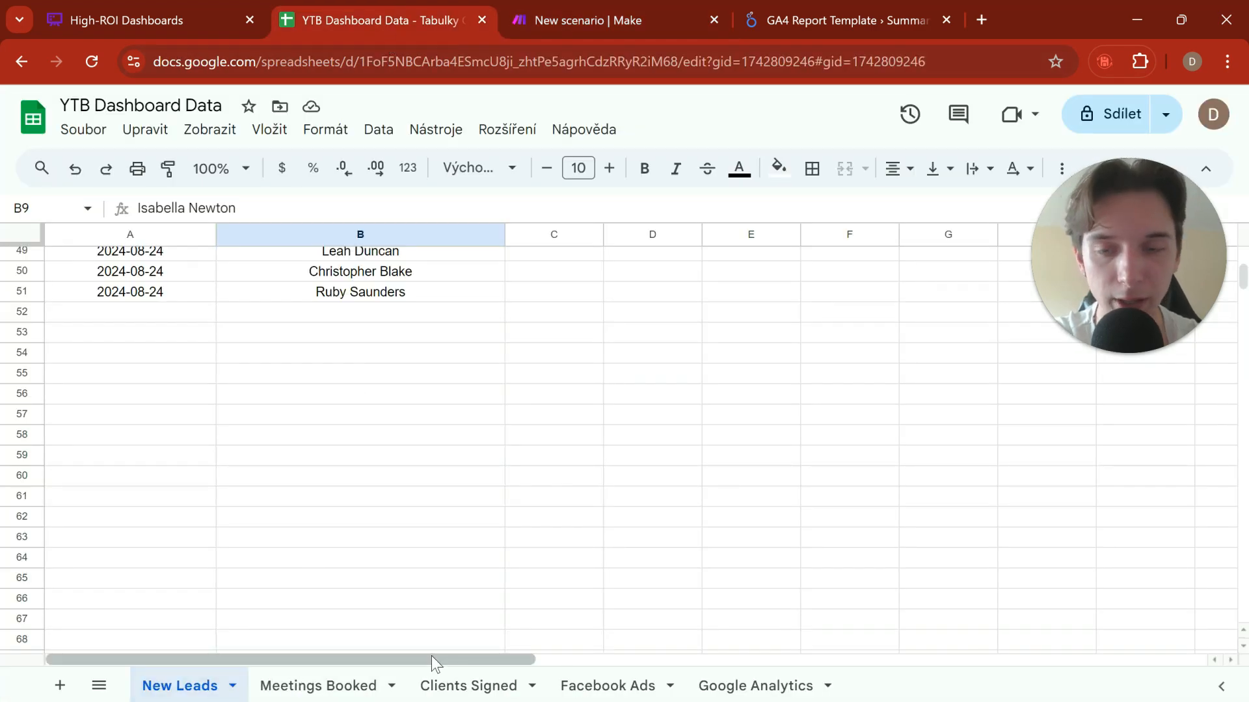
left_click(672, 9)
Step: Review the Watch Tasks webhook options and the Get a Task module's settings without changing them
left_click_drag(561, 251, 564, 186)
left_click_drag(610, 452, 949, 430)
left_click(274, 263)
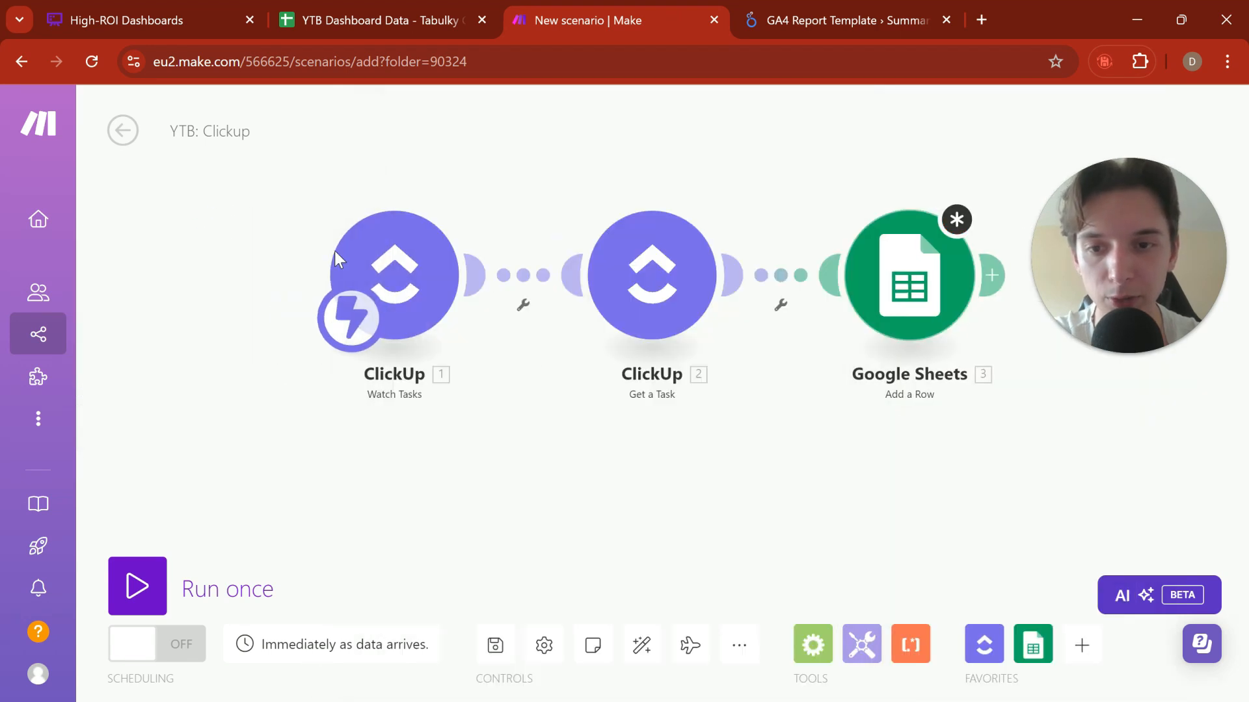
left_click(334, 251)
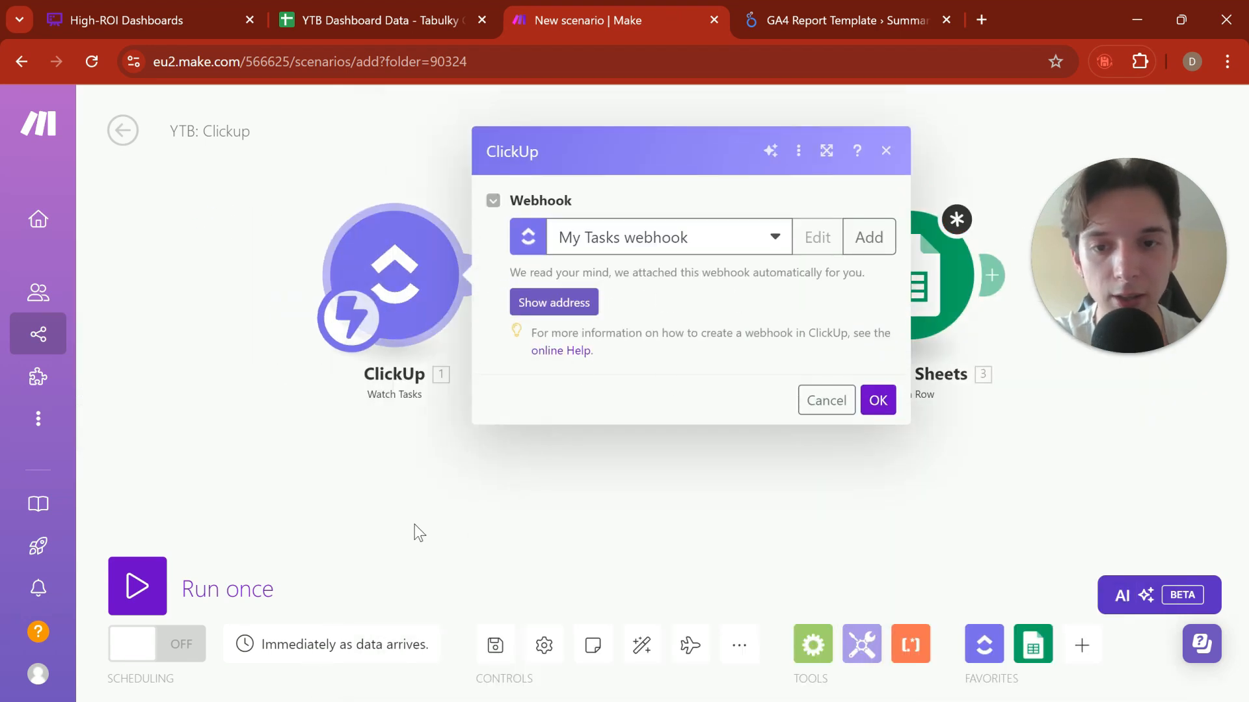
left_click_drag(415, 524, 313, 505)
left_click(478, 447)
left_click(514, 246)
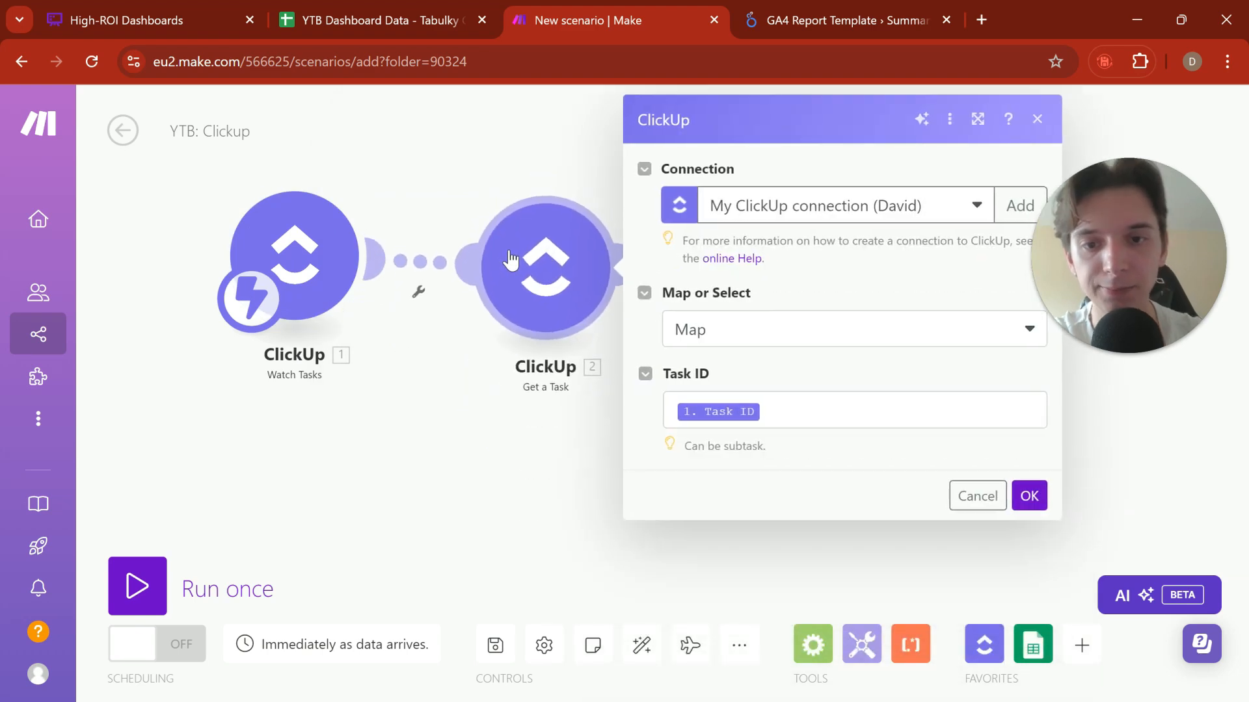
left_click(594, 108)
left_click(329, 229)
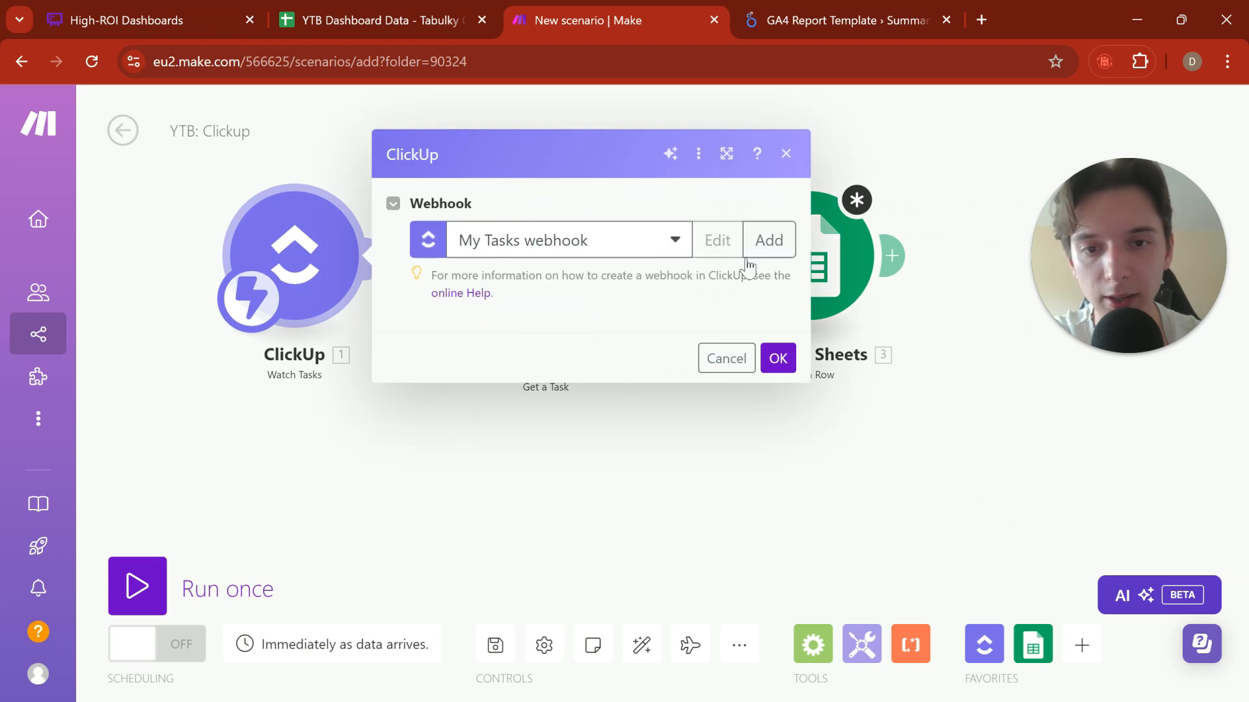
left_click(624, 223)
left_click(624, 251)
left_click(775, 572)
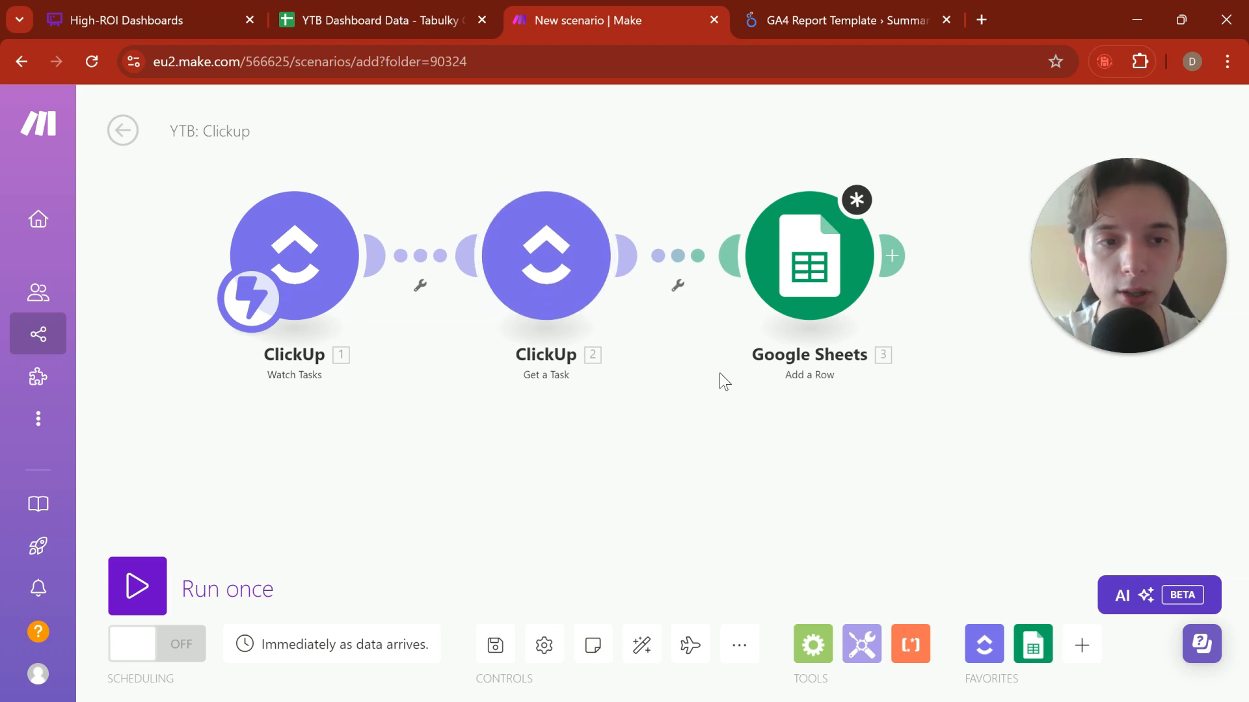
Step: Reopen the Google Sheets Add a Row module and set its sheet name to Meetings Booked
left_click_drag(752, 399, 615, 403)
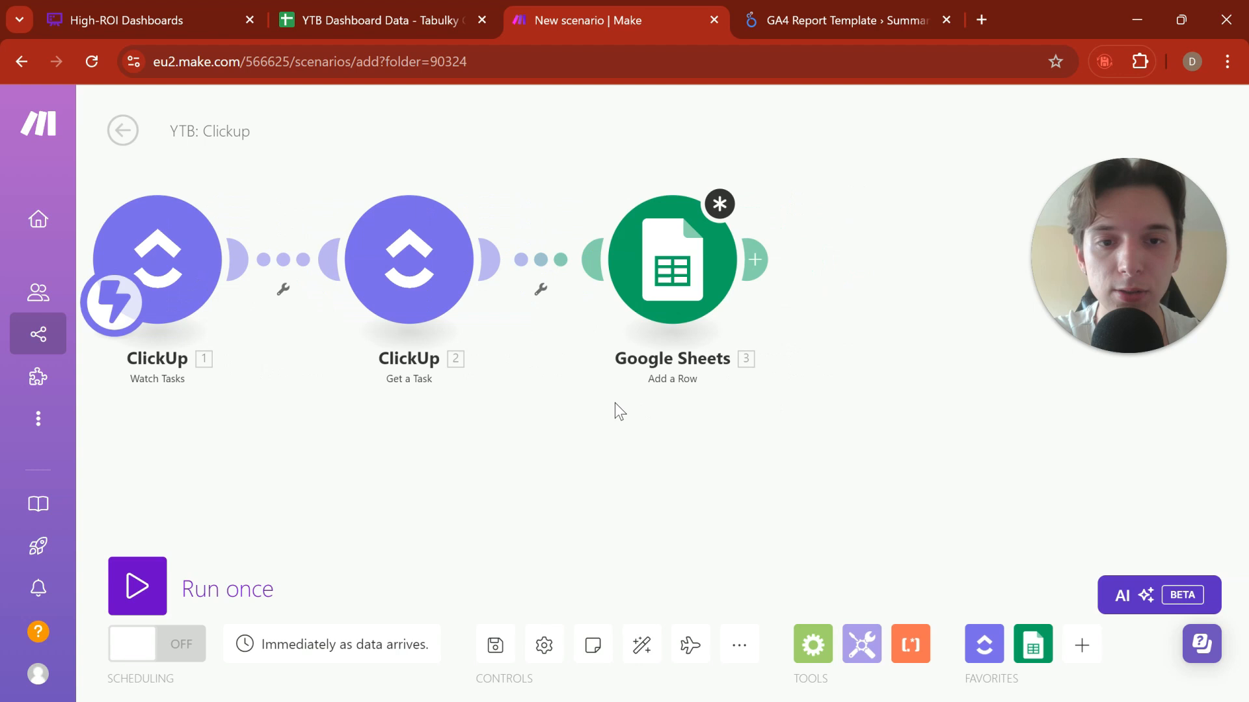
left_click(656, 271)
scroll(884, 494, "down", 2)
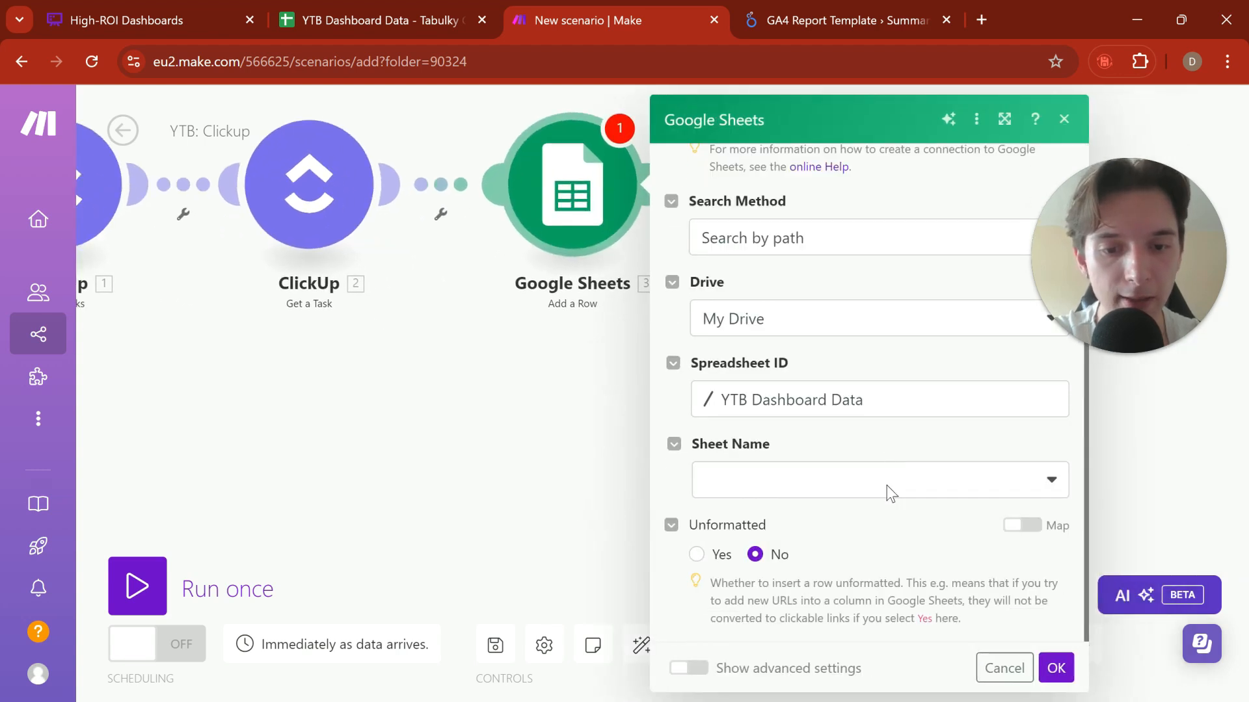
left_click(802, 480)
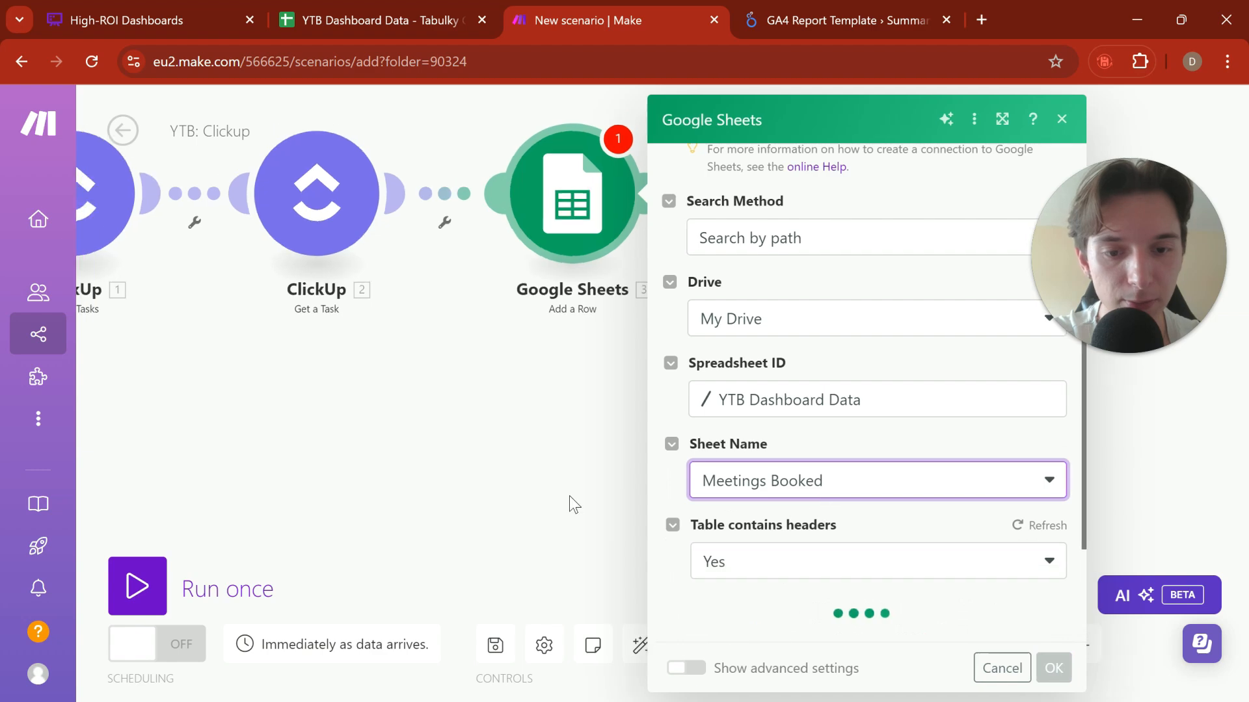
scroll(776, 460, "down", 2)
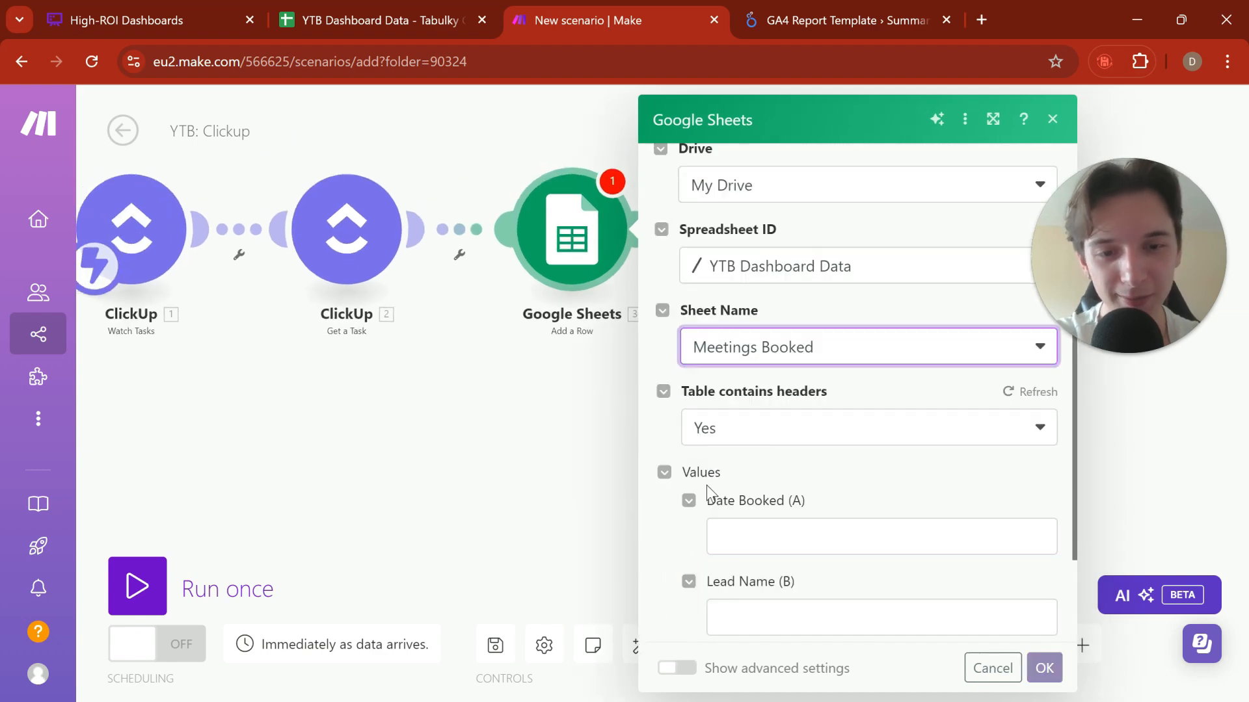
Step: Map Date Created from Get a Task into the Date Booked (A) value of the Add a Row module
left_click(769, 538)
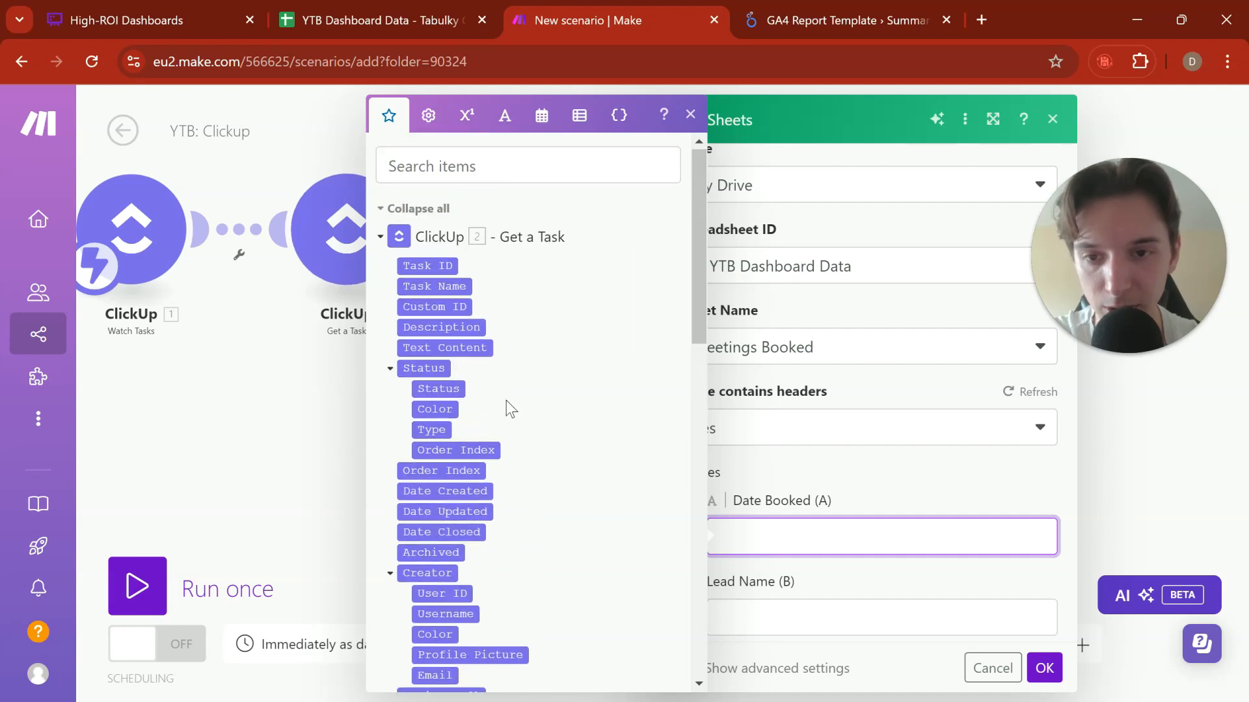
scroll(511, 408, "down", 1)
left_click_drag(485, 412, 667, 466)
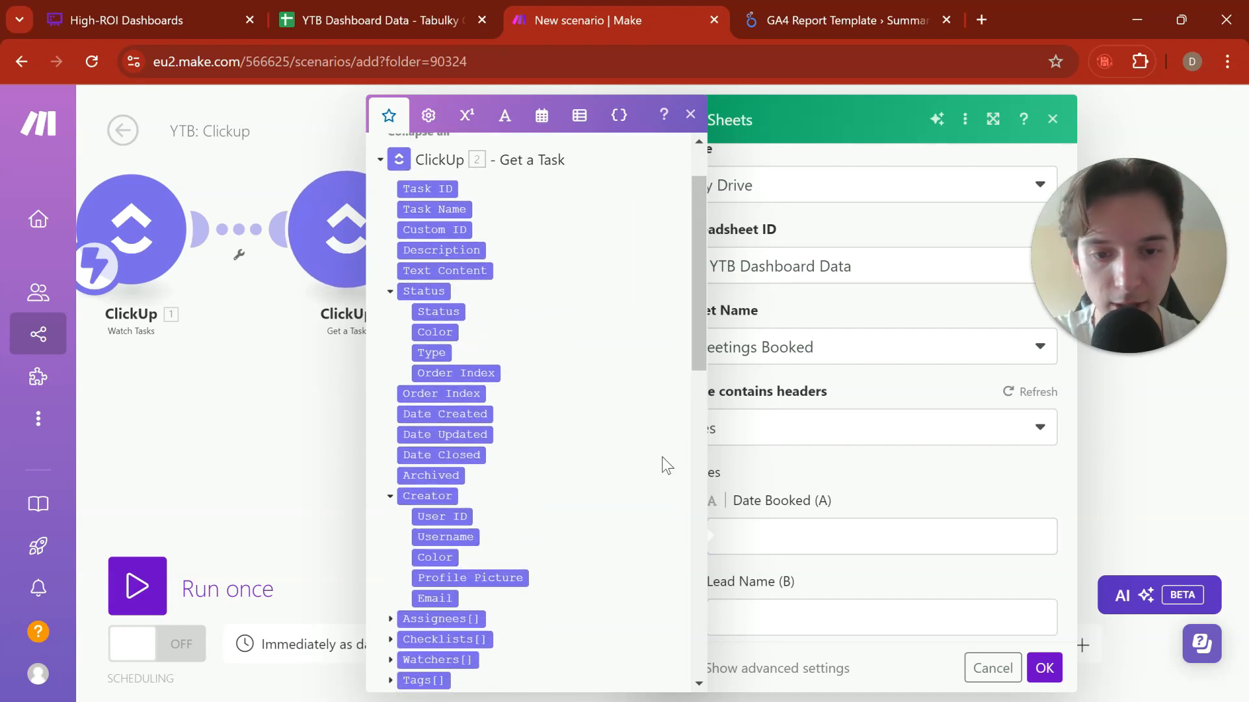
left_click_drag(478, 414, 781, 538)
Step: Map Task Name from Get a Task into the Lead Name (B) value and confirm the Add a Row module
scroll(984, 524, "down", 1)
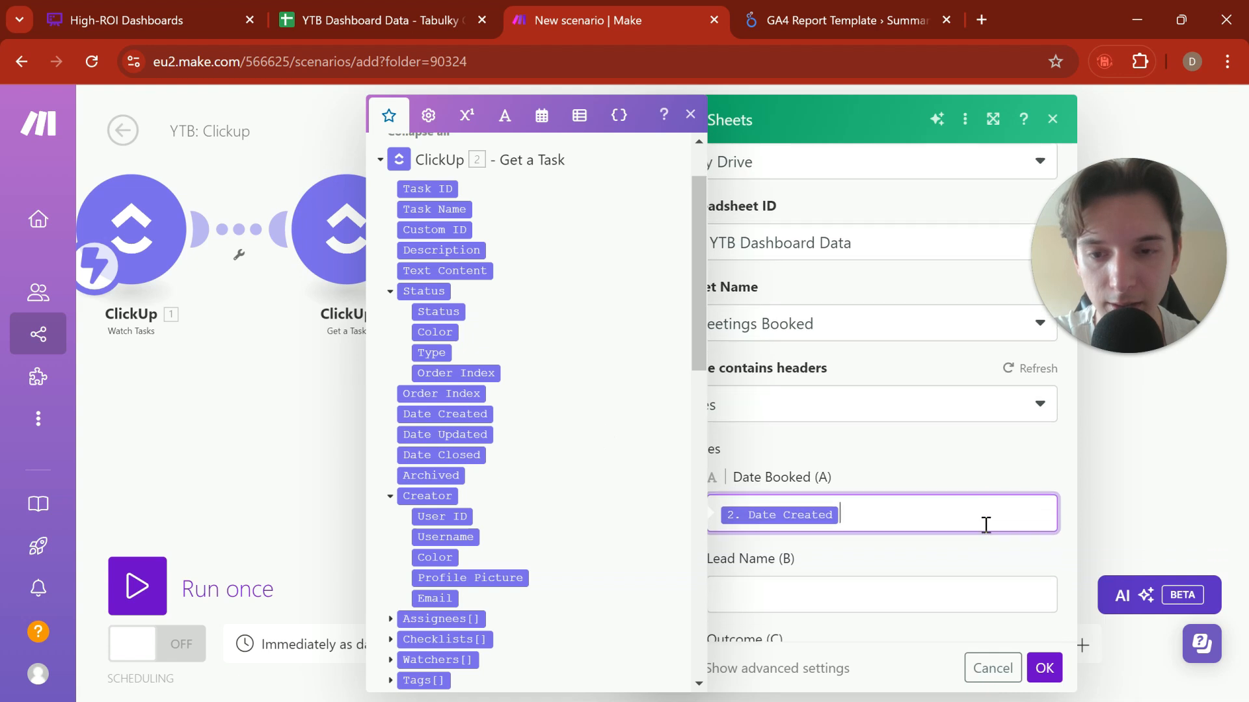
scroll(833, 618, "down", 1)
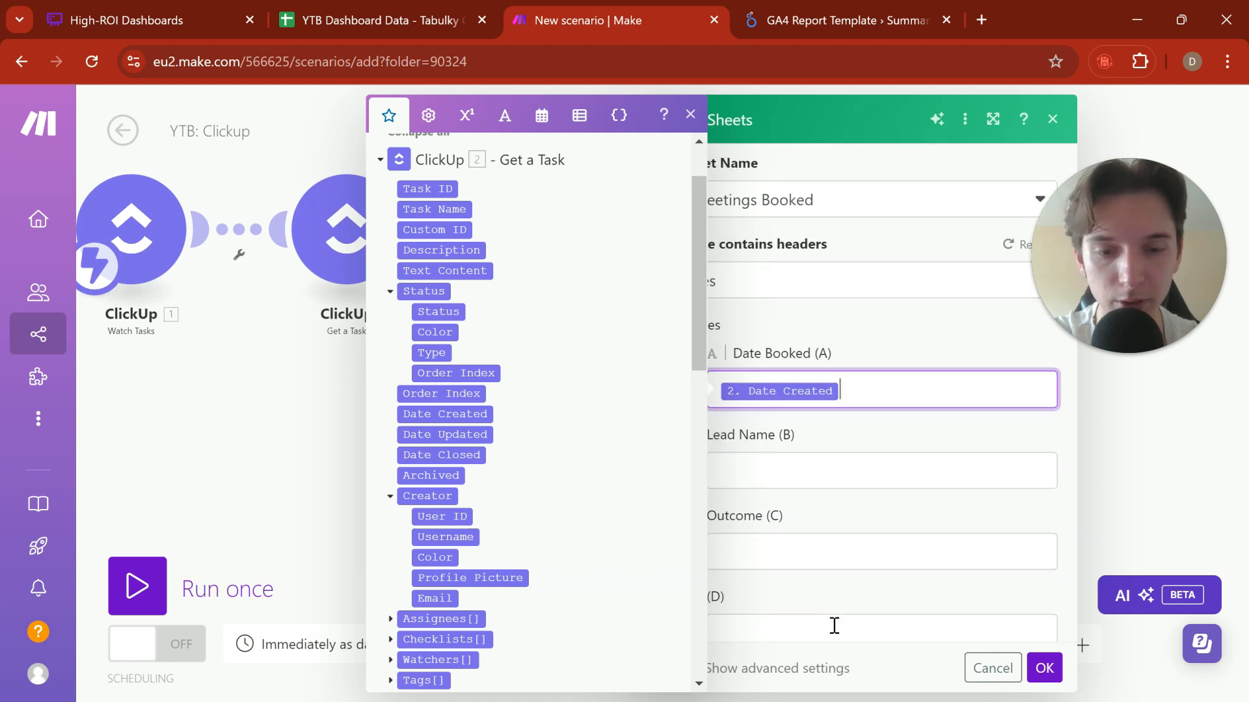
left_click(764, 468)
left_click_drag(428, 209, 781, 465)
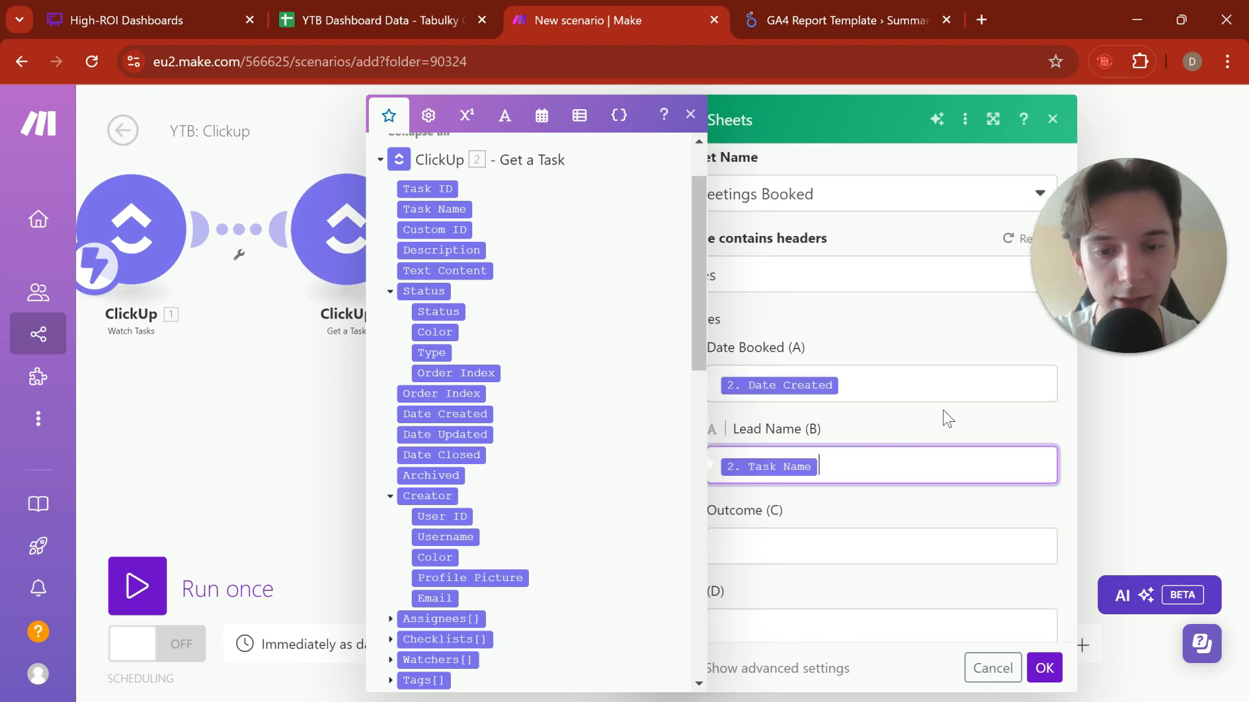
left_click(951, 411)
scroll(931, 525, "down", 1)
left_click(1043, 668)
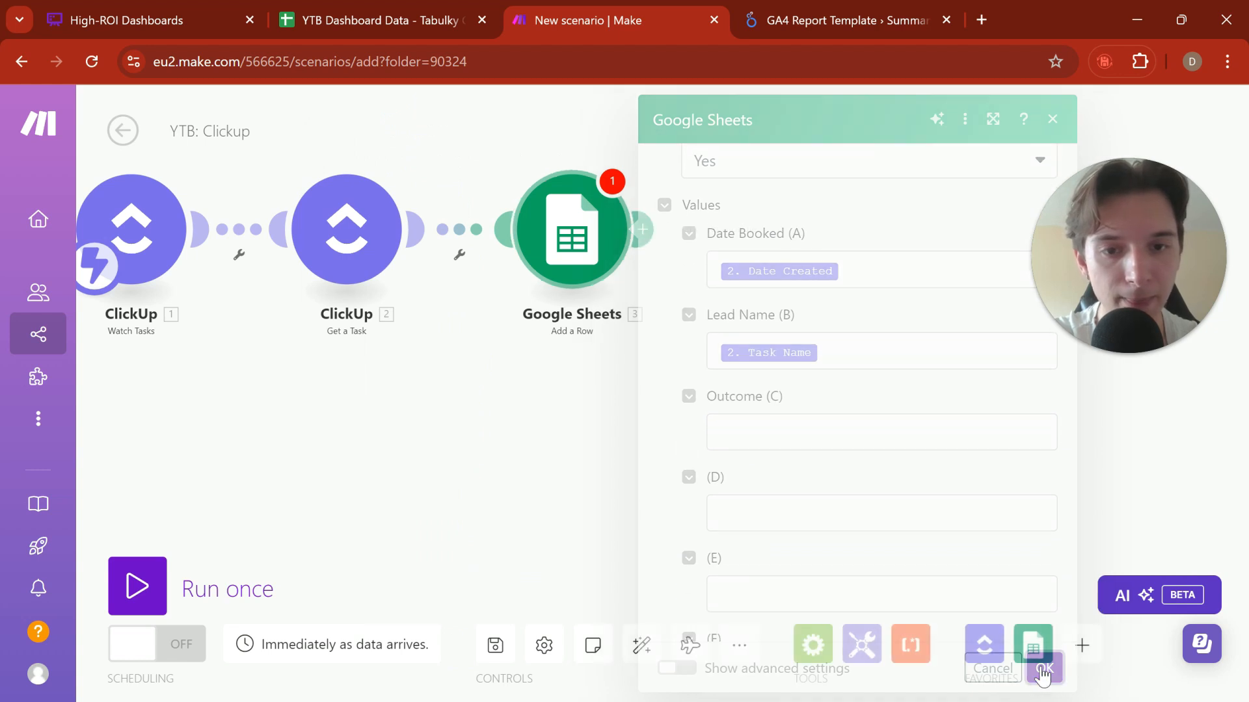
Step: Save the YTB: Clickup scenario and switch its scheduling on
left_click(492, 634)
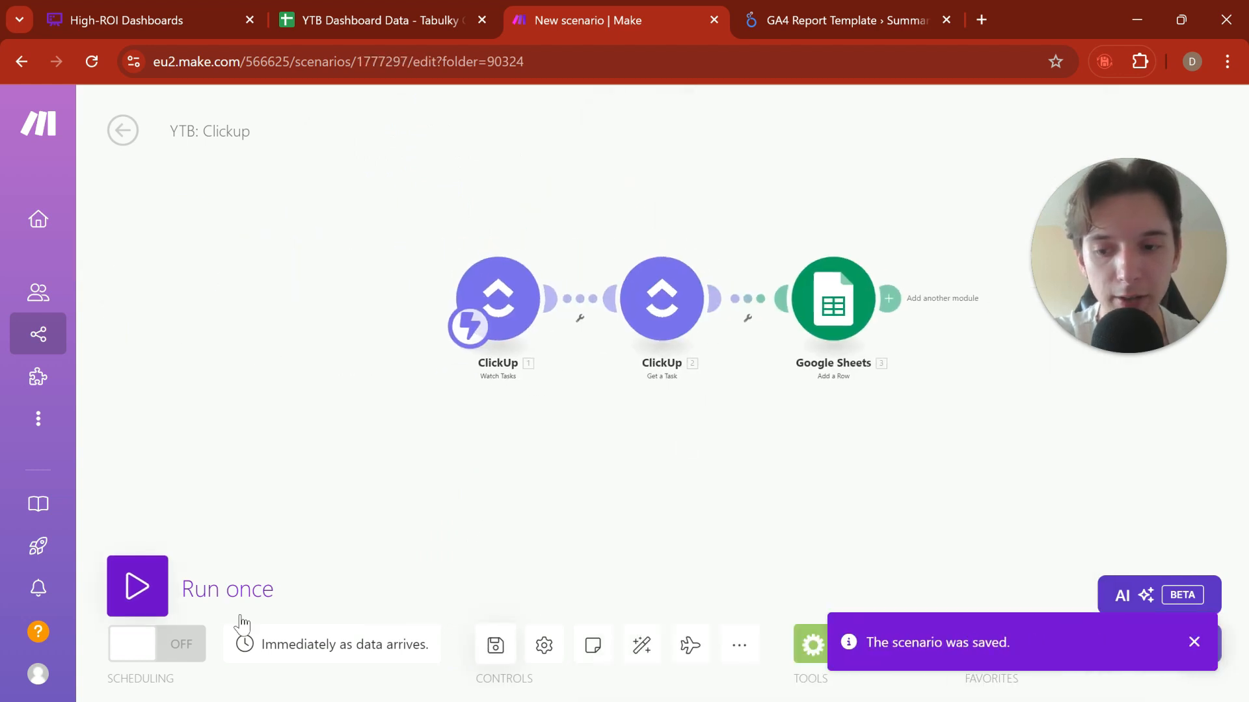
left_click(150, 647)
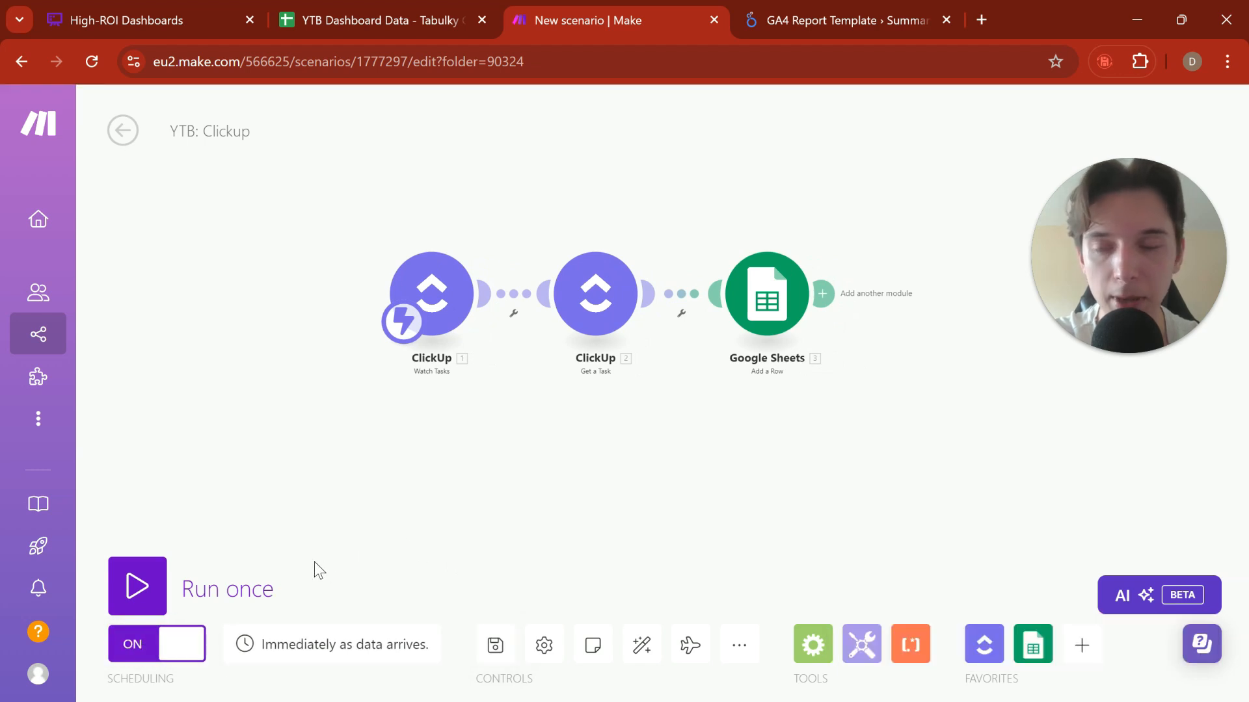
Step: Look over the lead rows in the spreadsheet's New Leads sheet and close the Make scenario
left_click(376, 26)
scroll(302, 393, "up", 15)
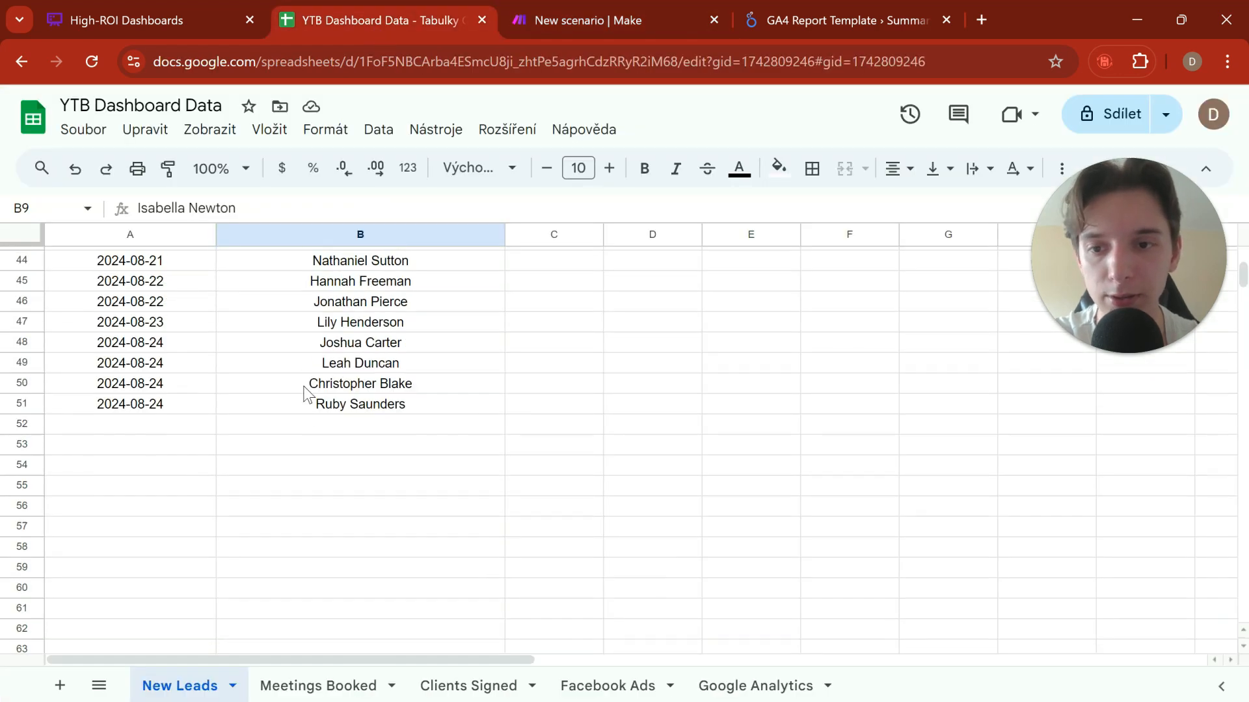
scroll(304, 394, "down", 7)
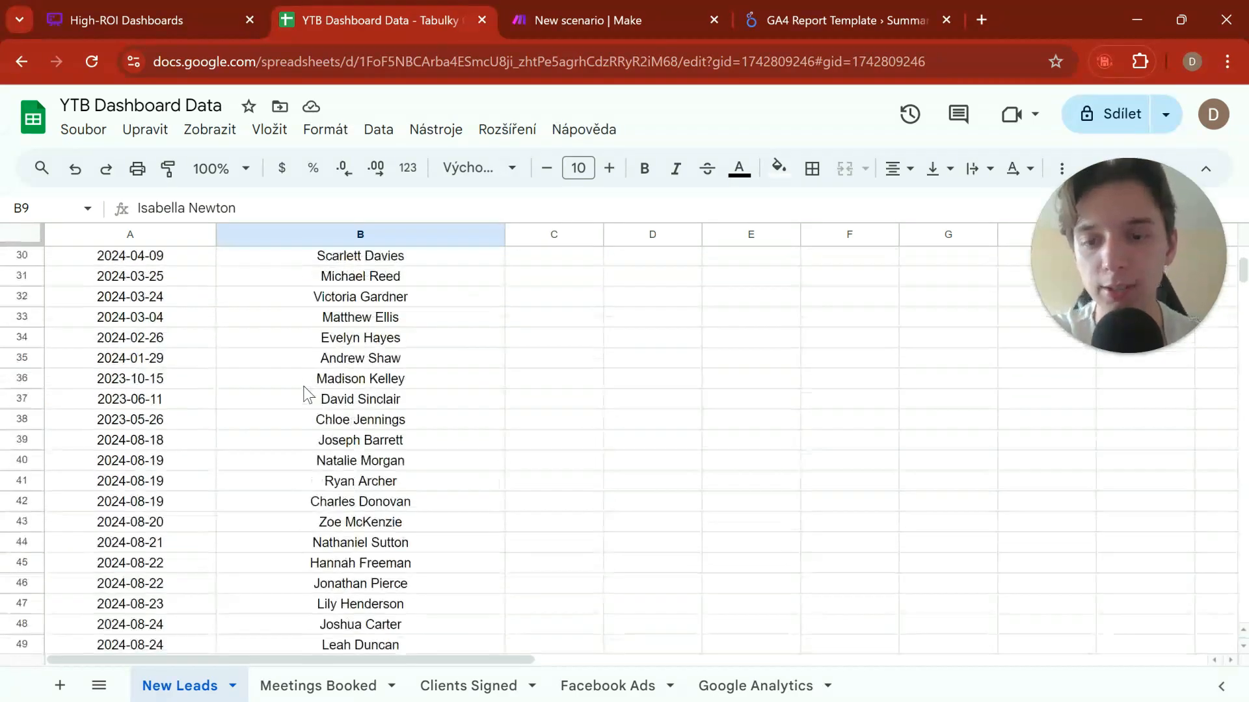
scroll(304, 394, "up", 5)
left_click(658, 24)
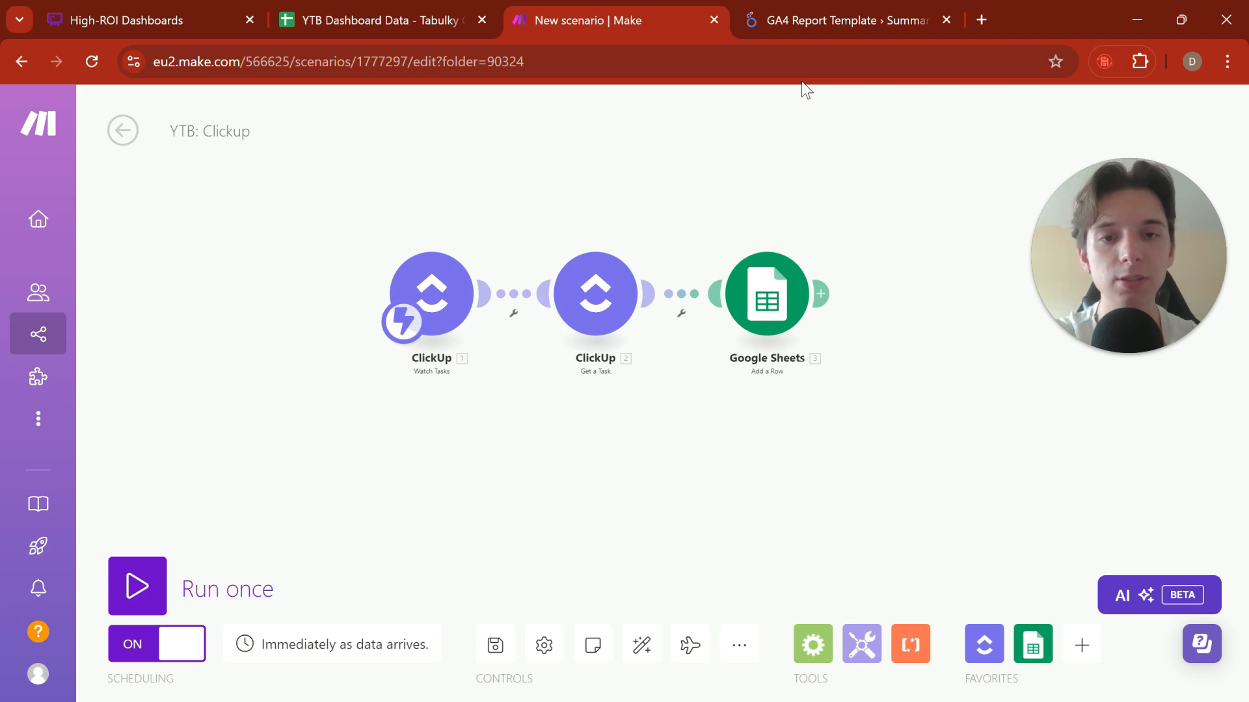
middle_click(666, 25)
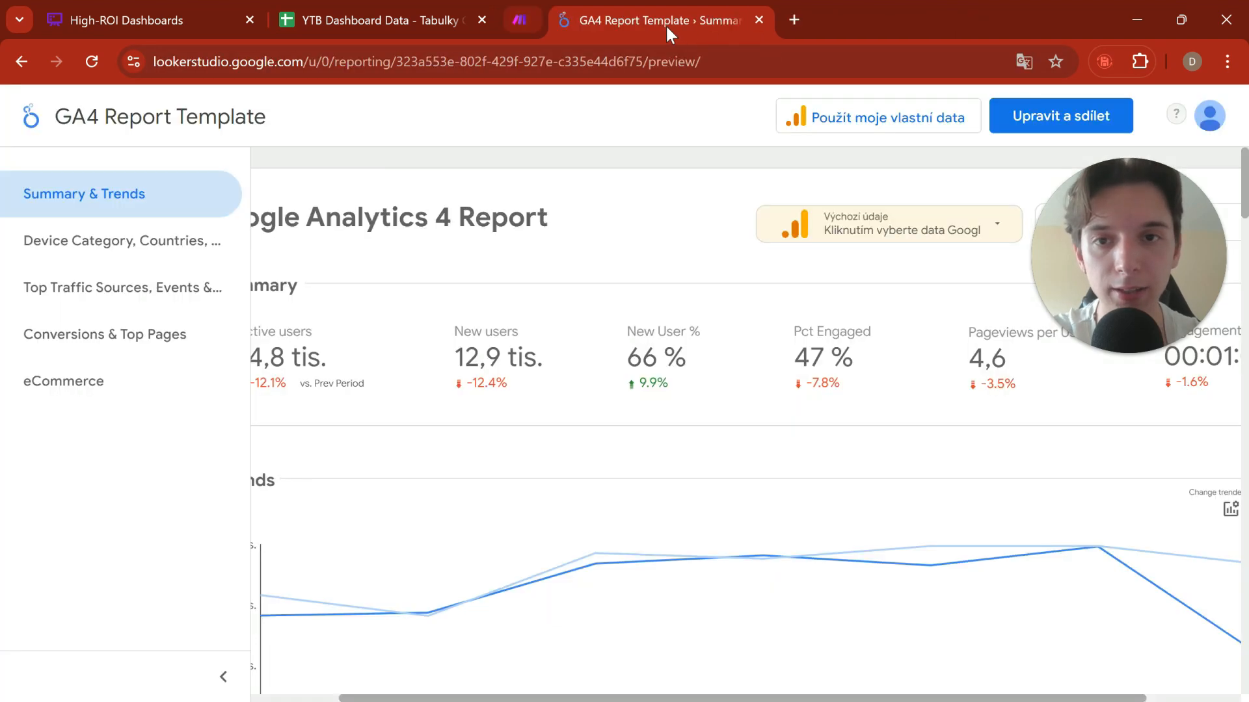
Step: Check the New Leads sheet once more and switch to Looker Studio, returning from the GA4 Report Template to the reports overview
left_click(398, 17)
scroll(513, 329, "up", 3)
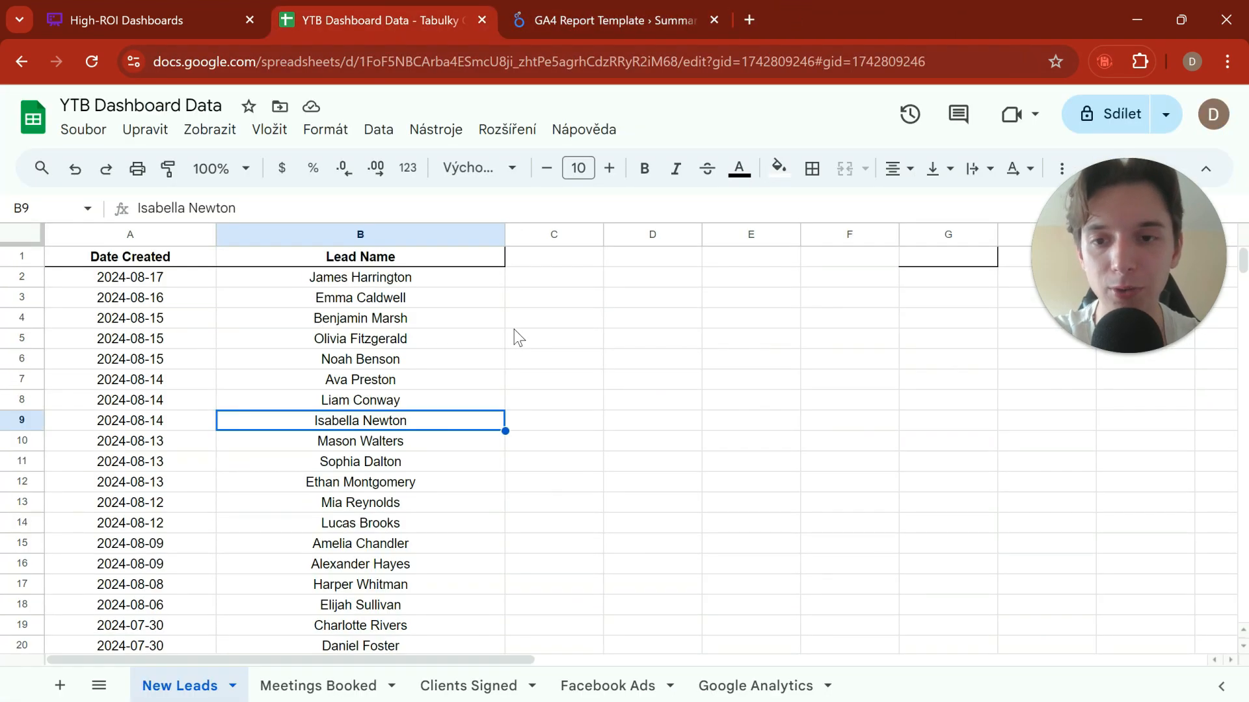
scroll(514, 329, "down", 5)
scroll(514, 329, "up", 2)
left_click(651, 19)
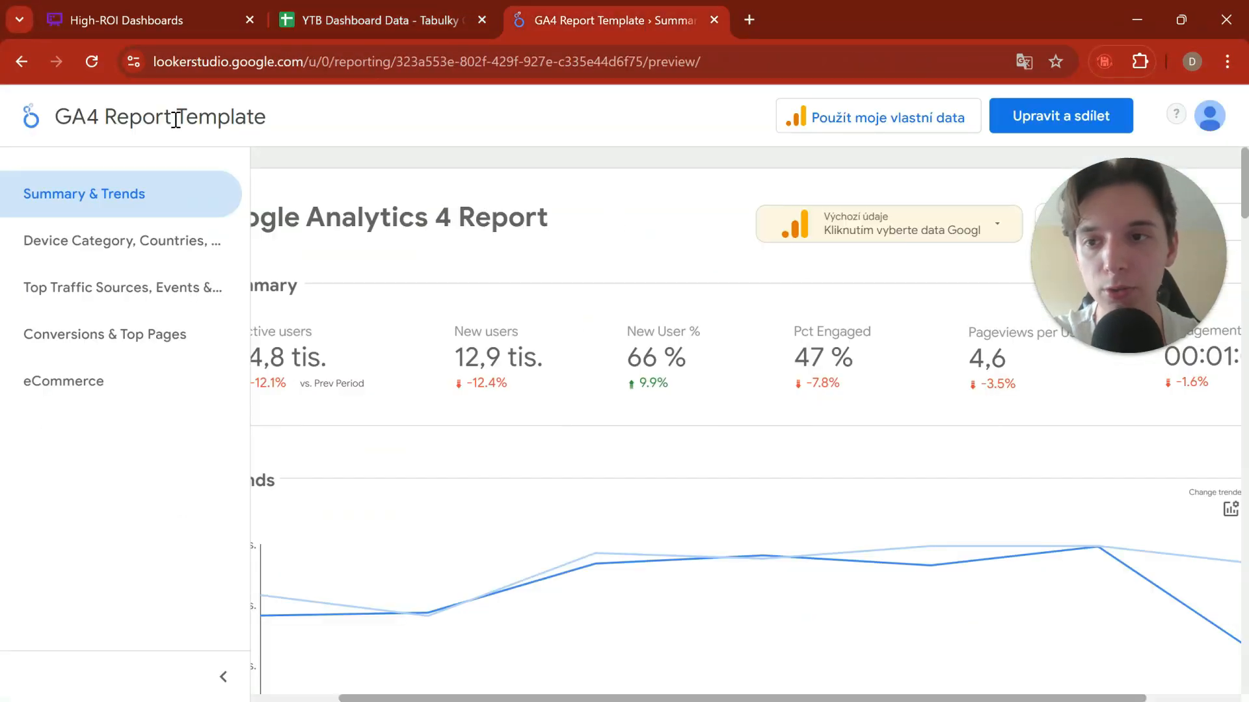
left_click(20, 63)
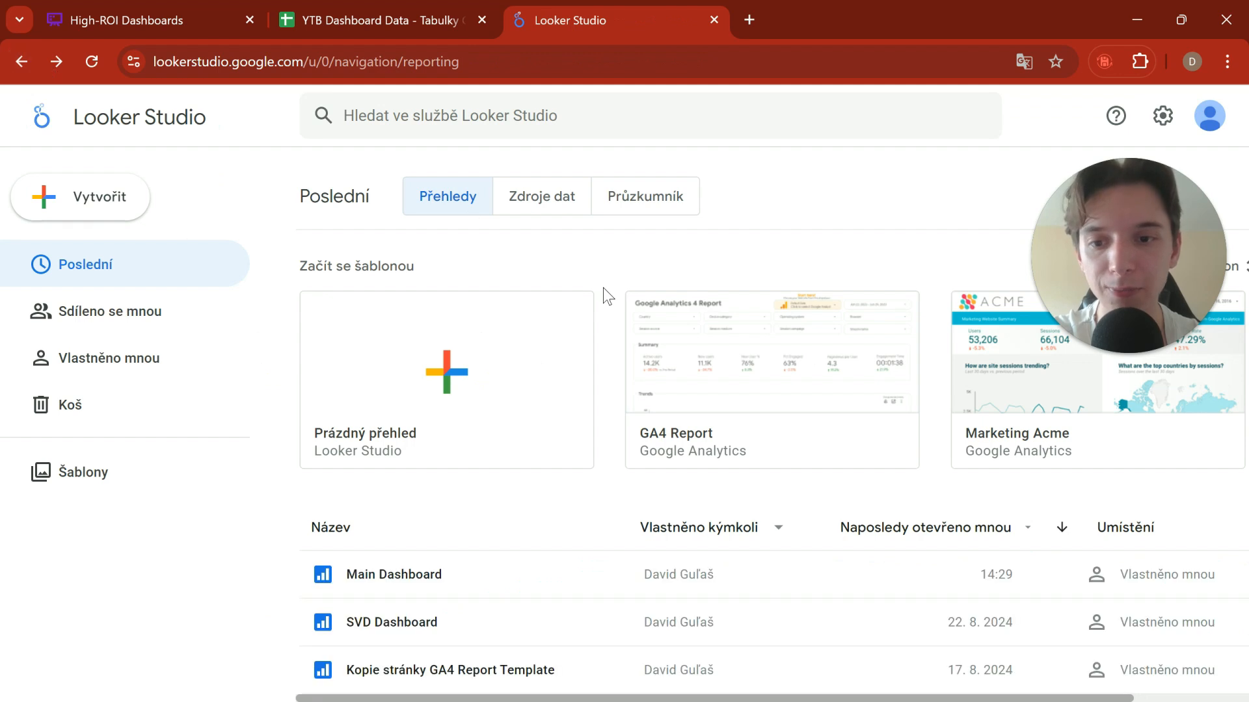
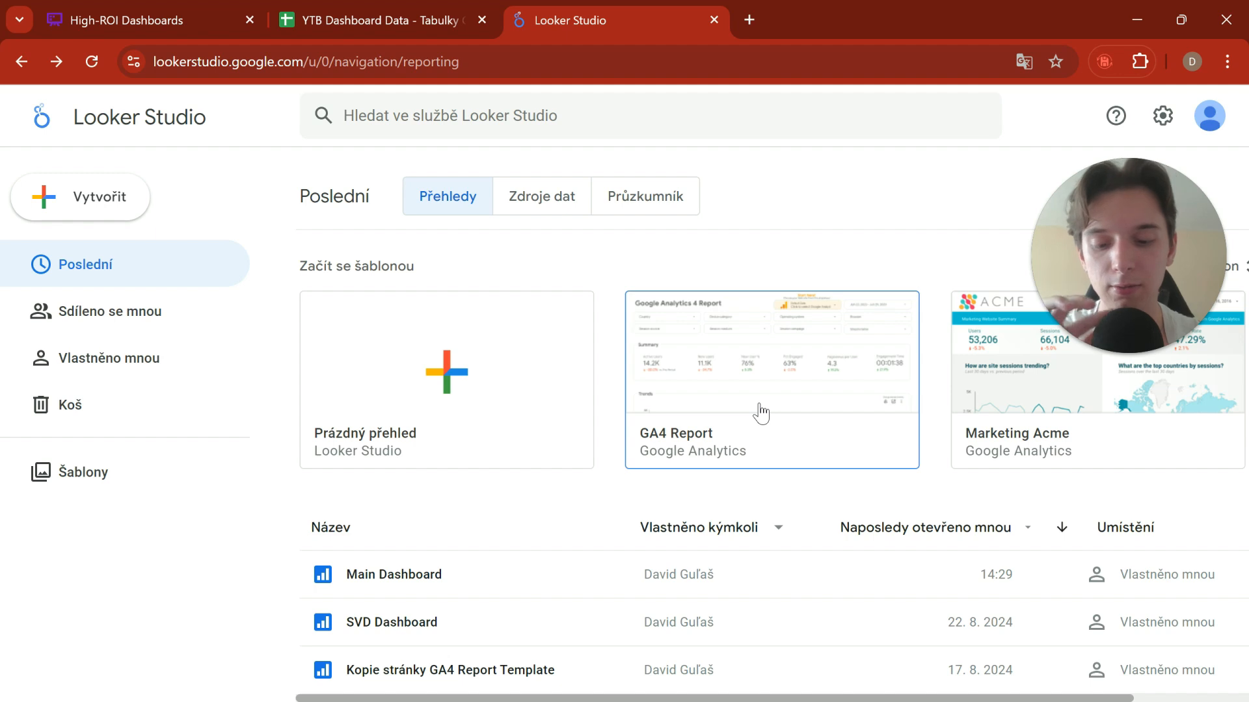
Step: Open the GA4 Report template and create an editable copy of it through its edit-and-share option
left_click(670, 395)
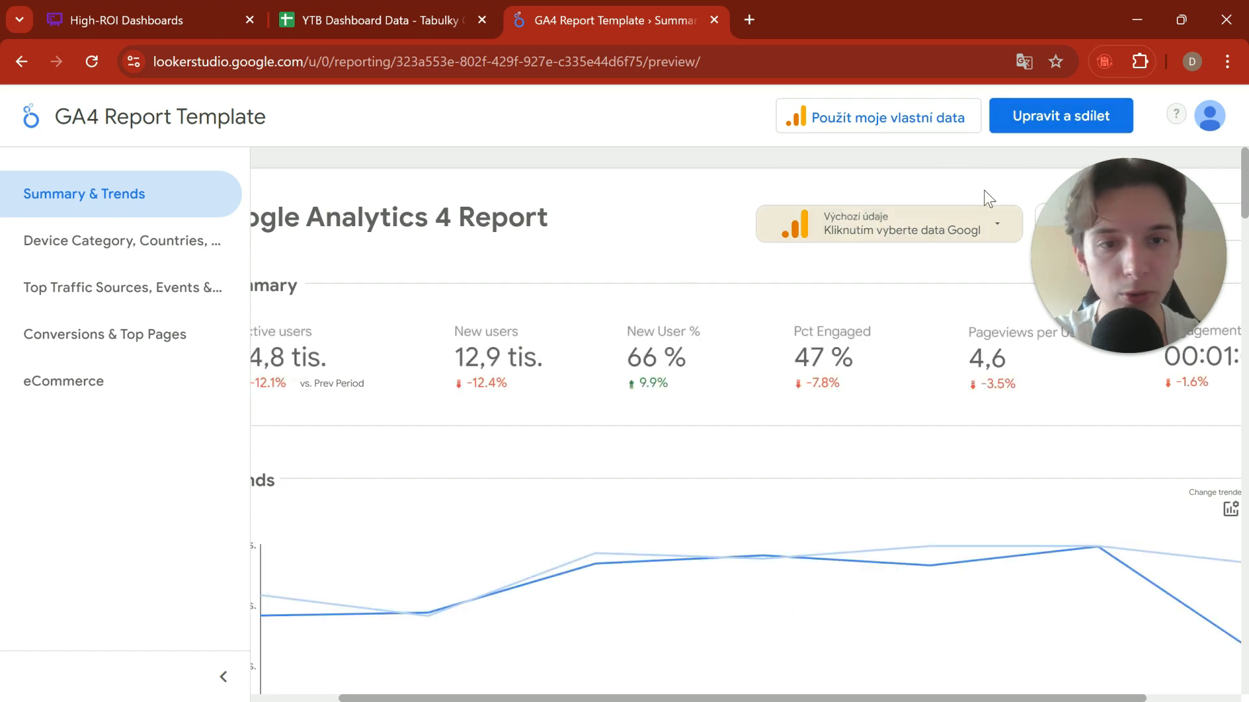
left_click(1078, 127)
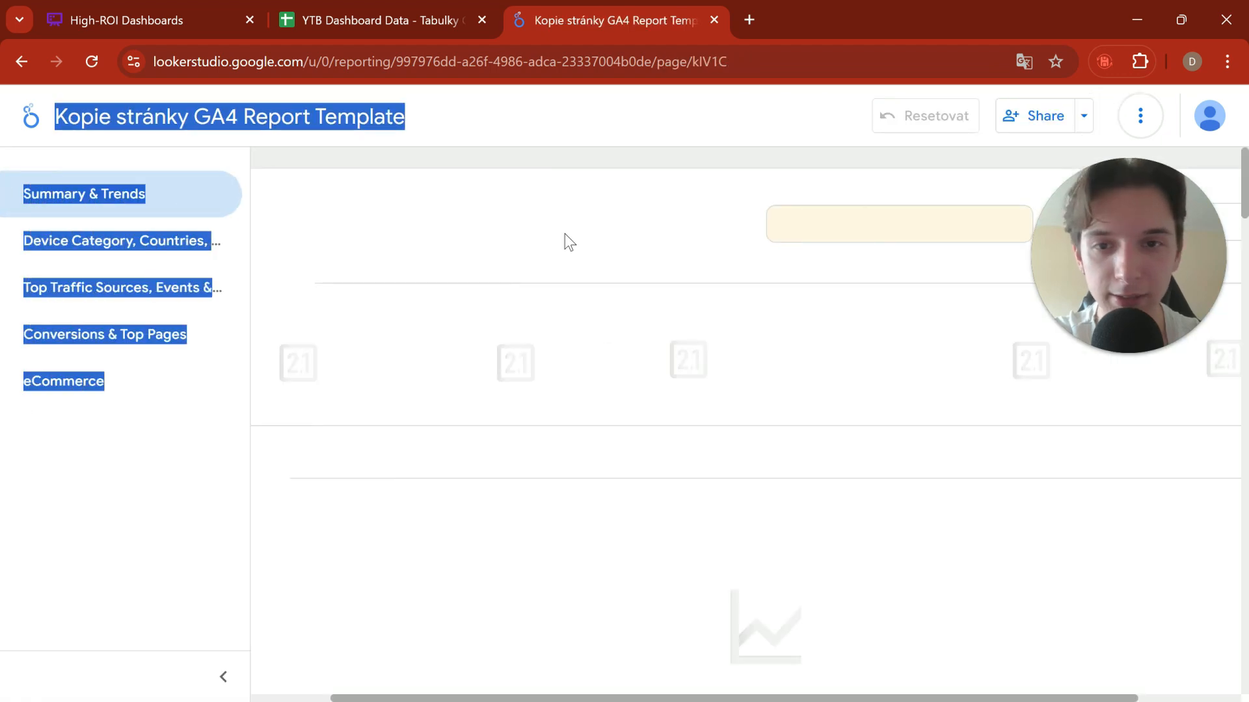
left_click(692, 160)
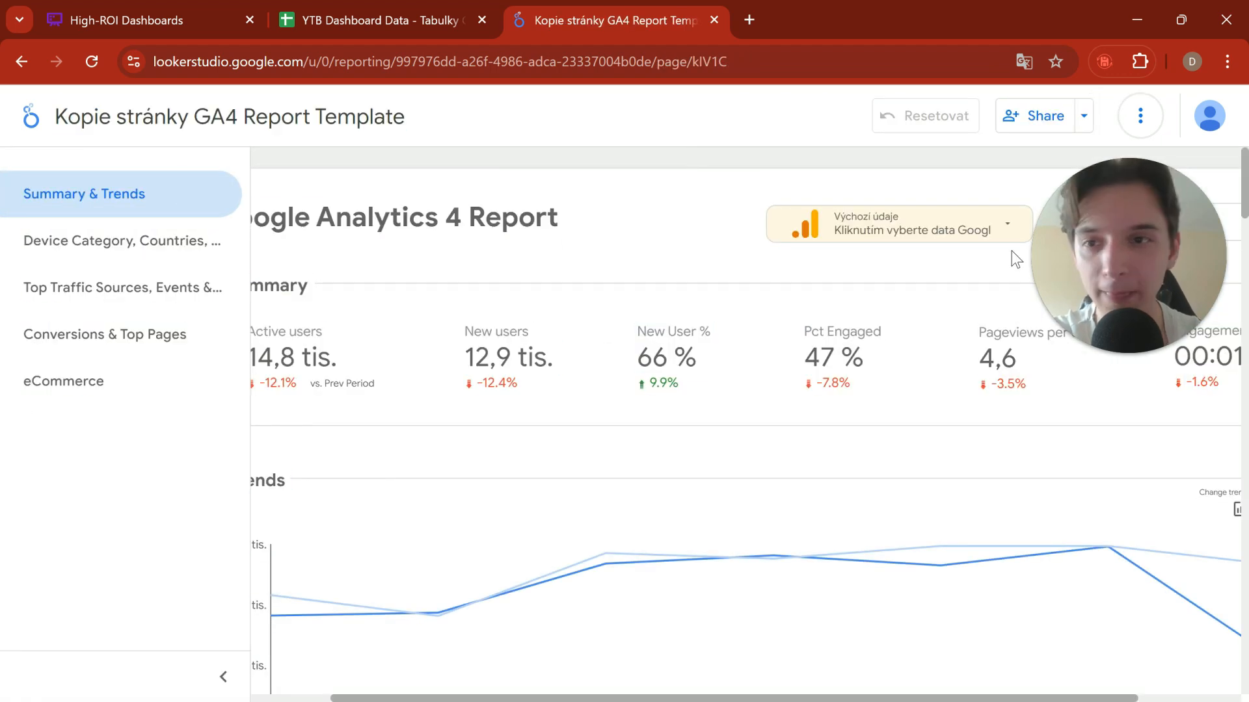
Step: Make a further copy of the report, leaving the new data source as unknown
left_click(1141, 116)
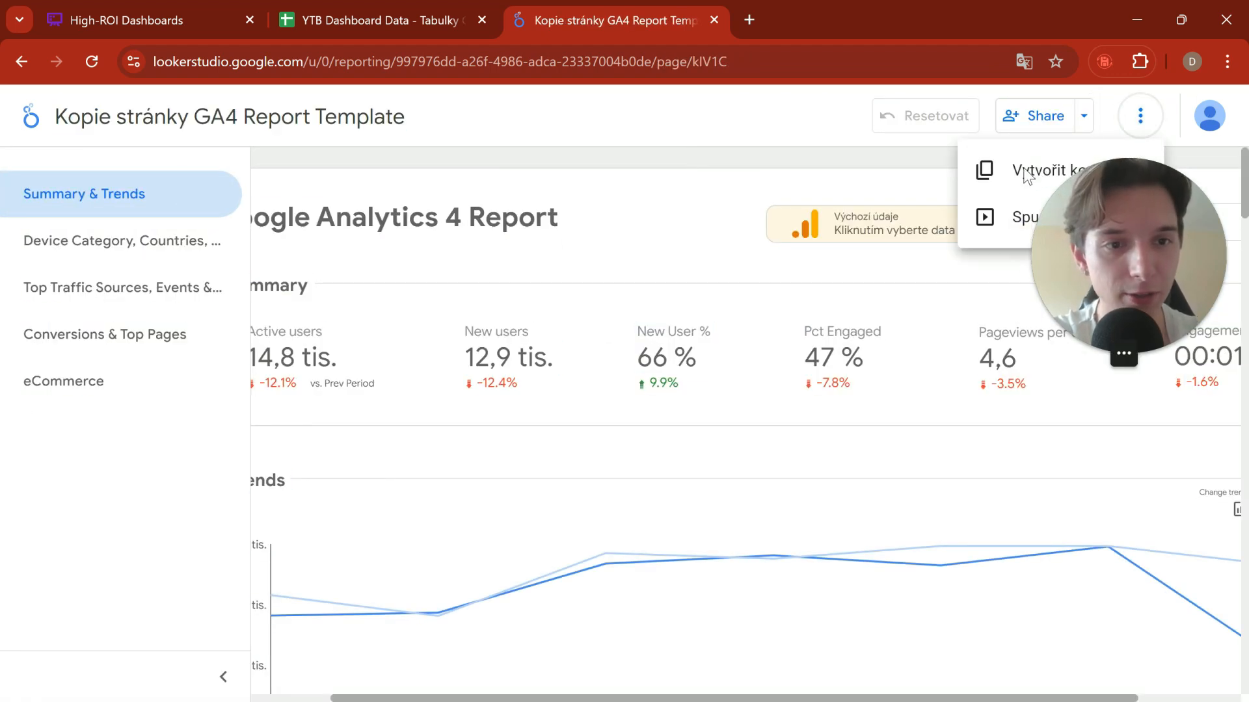
left_click(905, 140)
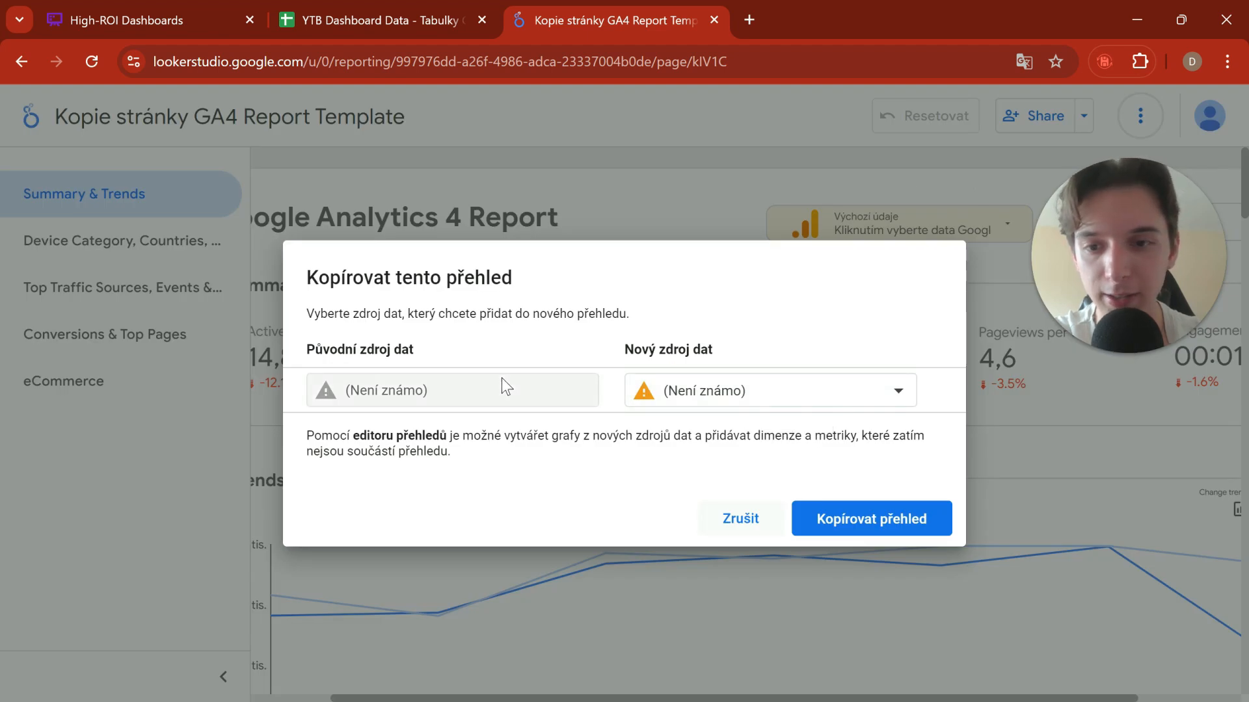
left_click(772, 403)
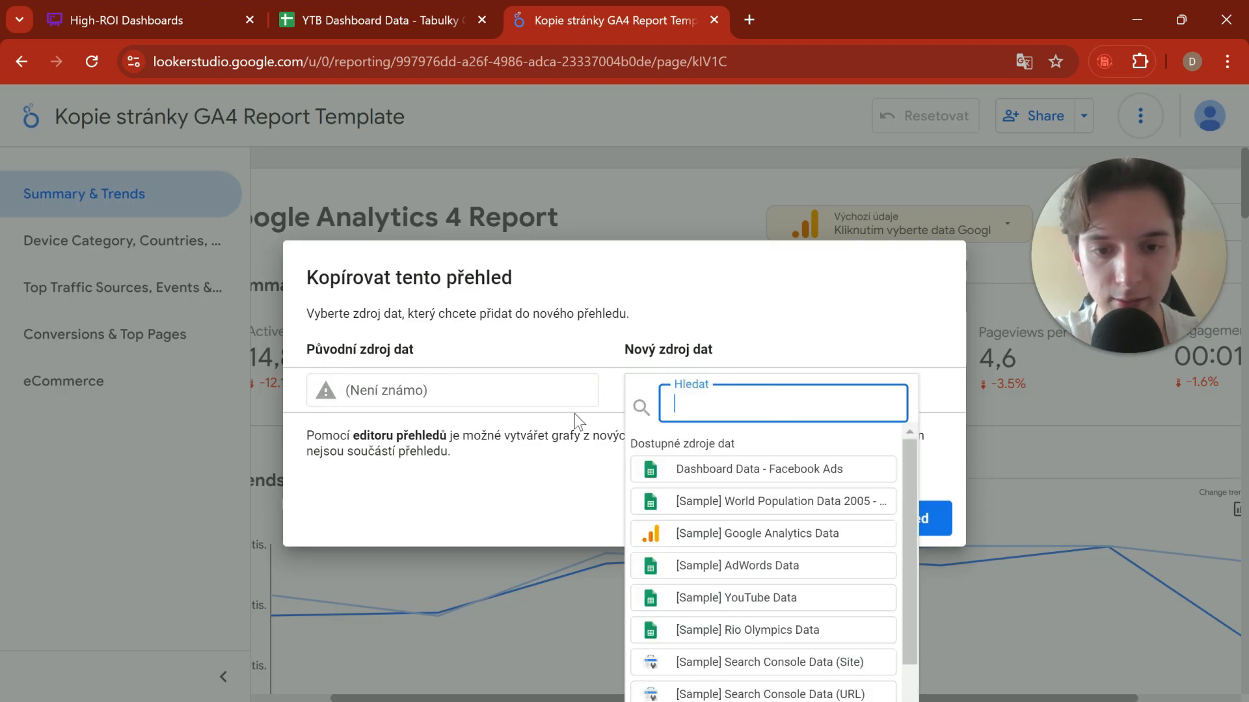
left_click(587, 498)
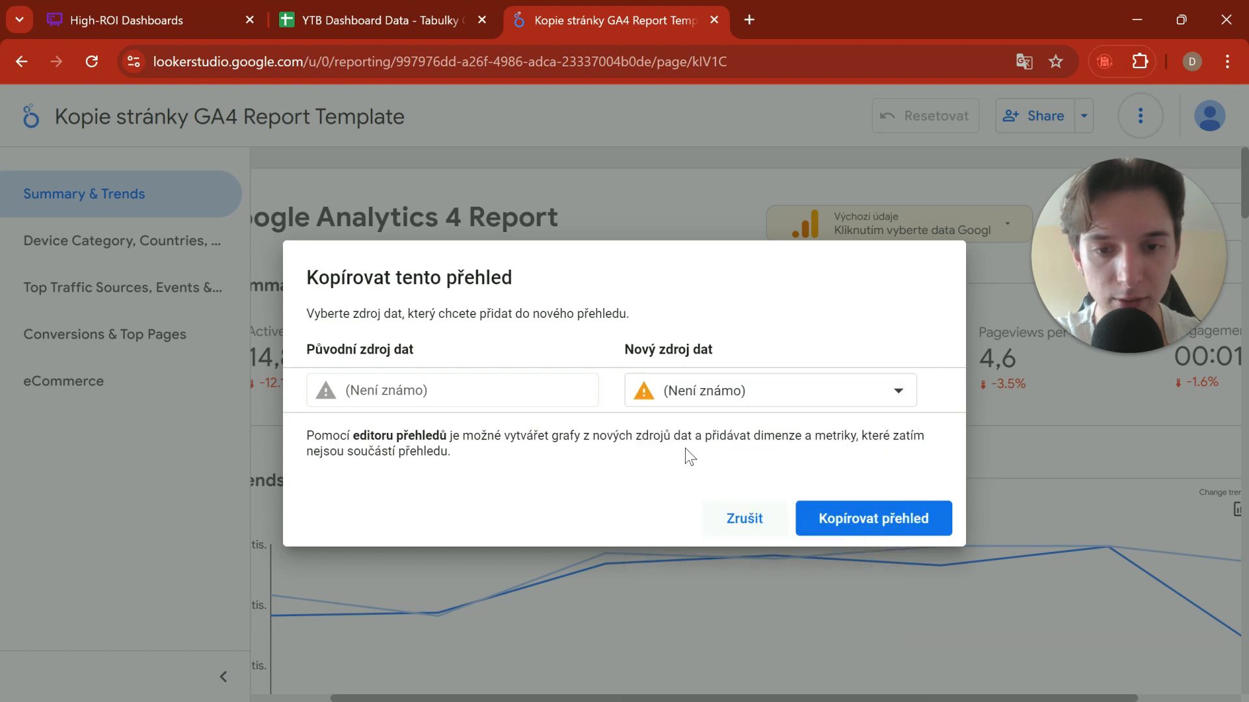
left_click(839, 521)
Step: Move the new copy's browser tab ahead of the original report's tab and hide the Data panel in the report editor
left_click(614, 18)
left_click(758, 12)
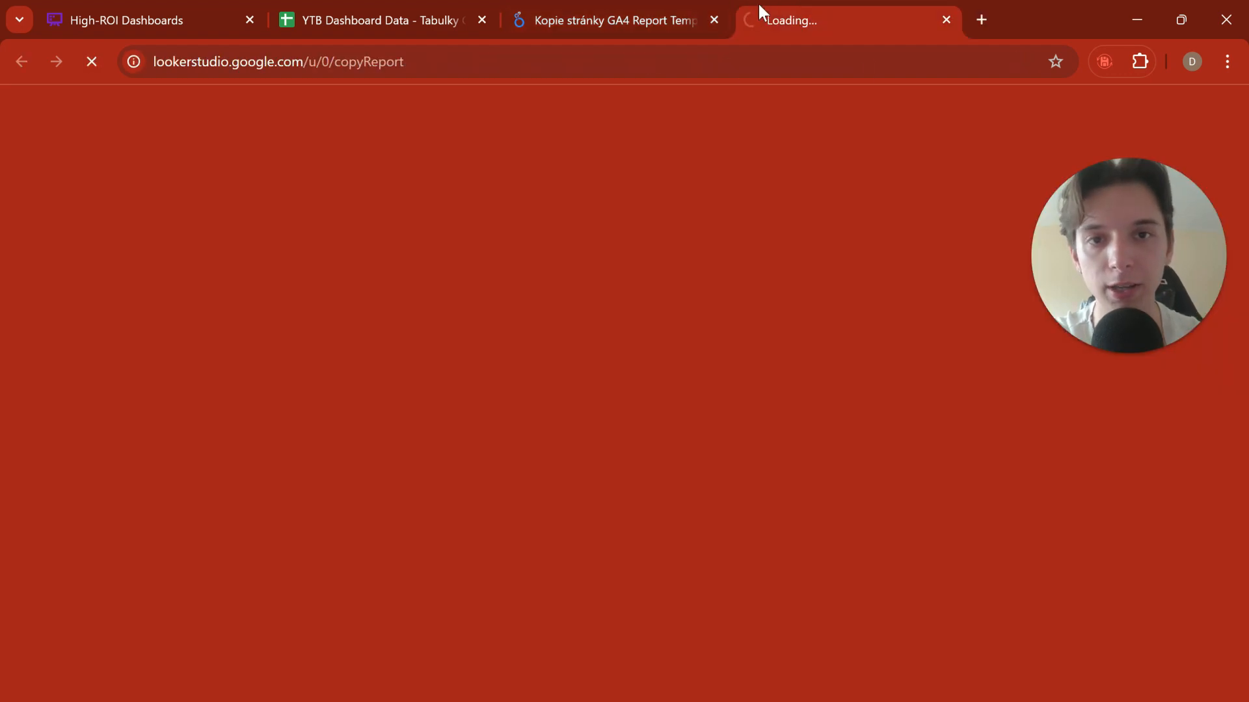
left_click(709, 27)
left_click_drag(829, 25, 690, 26)
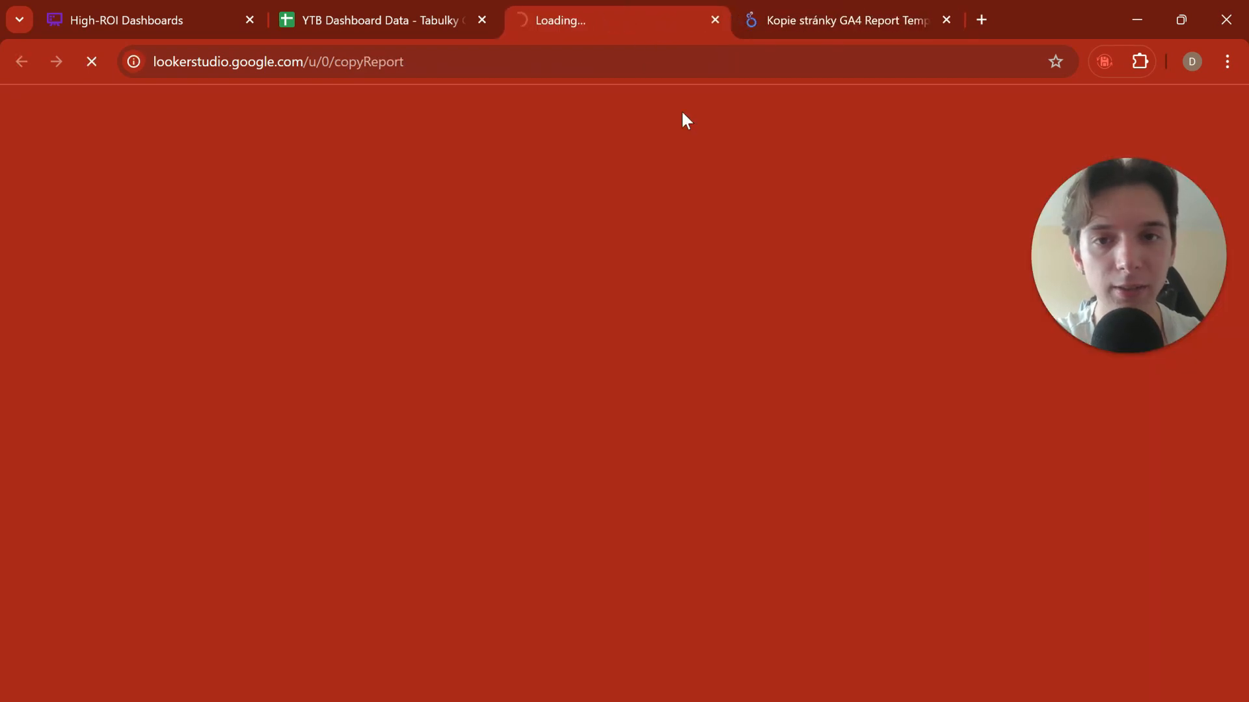
mouse_move(807, 1)
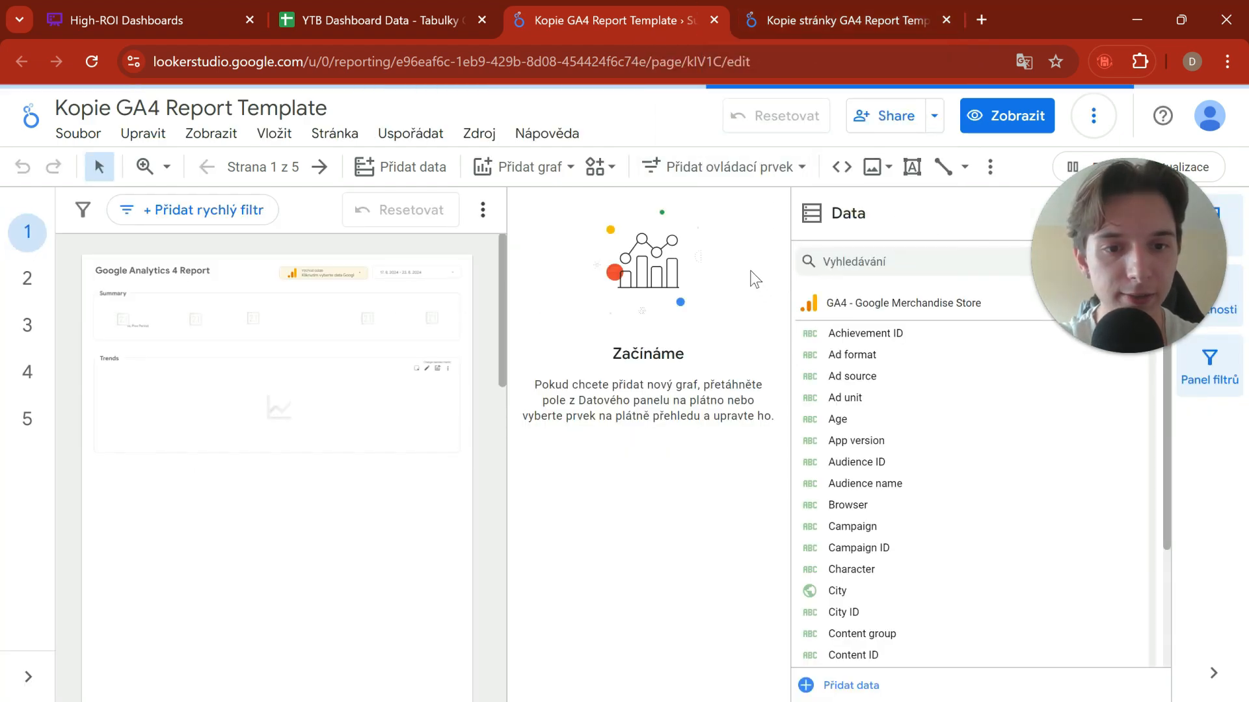
left_click_drag(1056, 211, 818, 225)
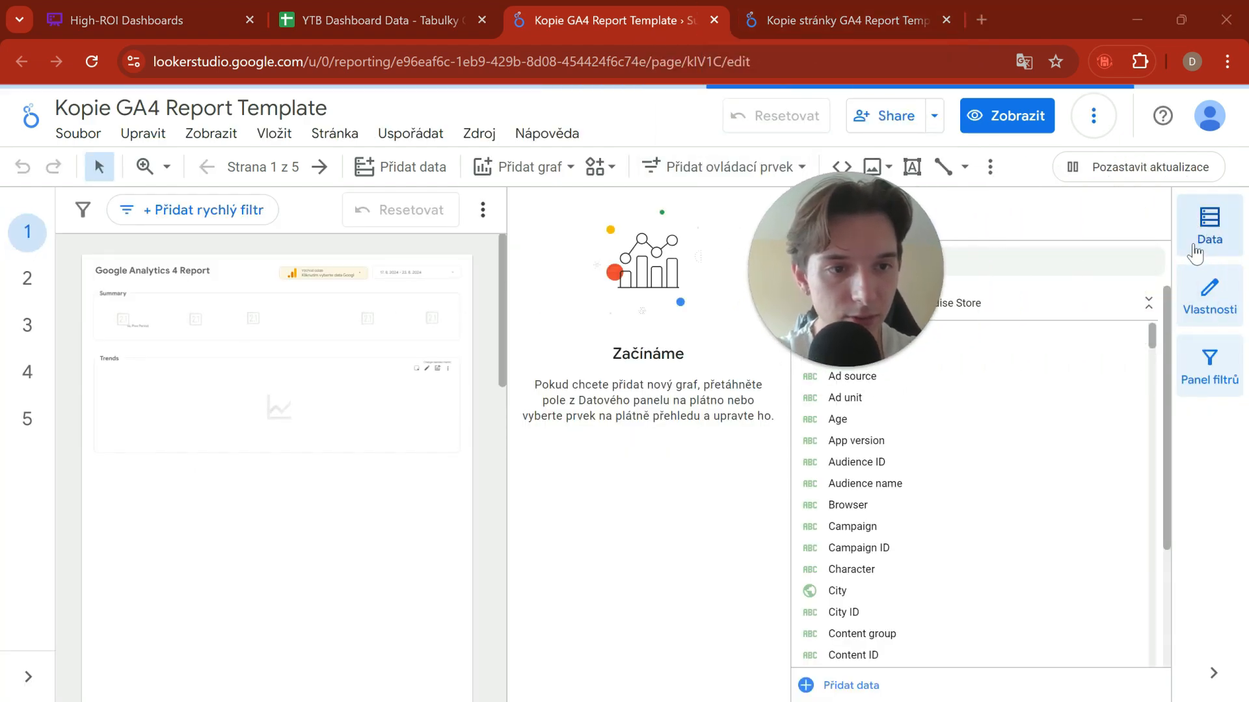
left_click(1195, 247)
left_click_drag(875, 269, 1078, 277)
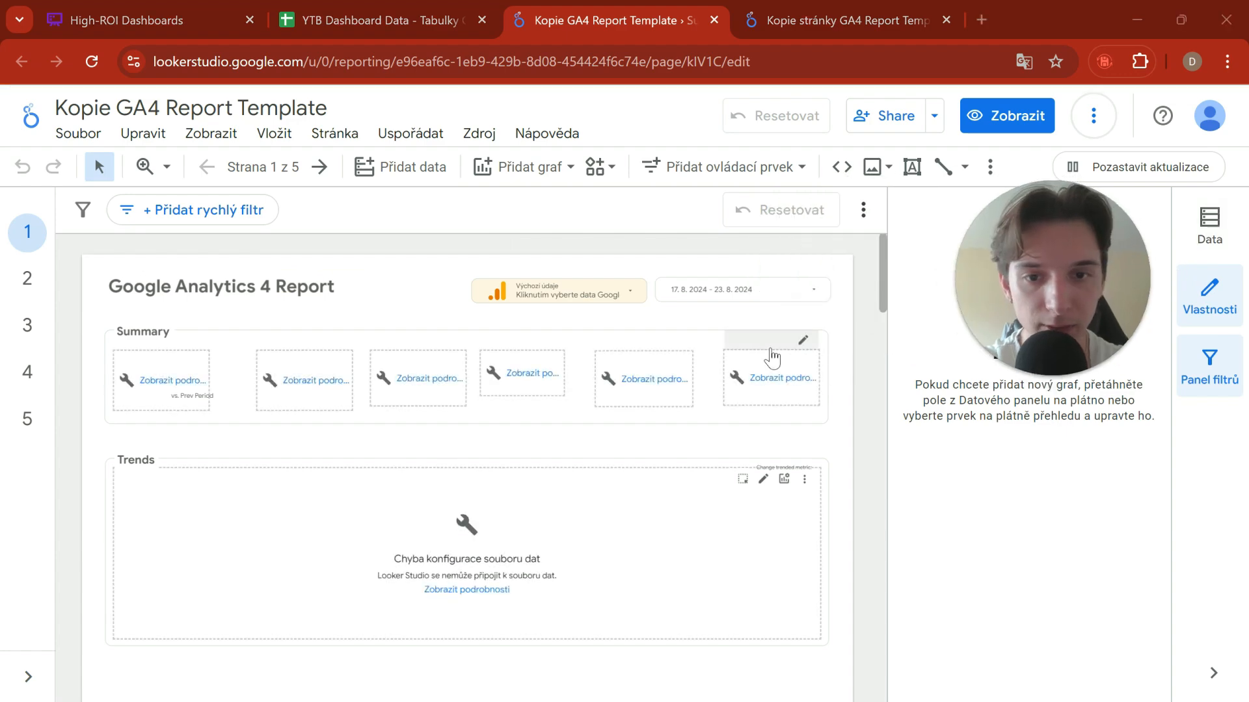
left_click(893, 21)
left_click(615, 9)
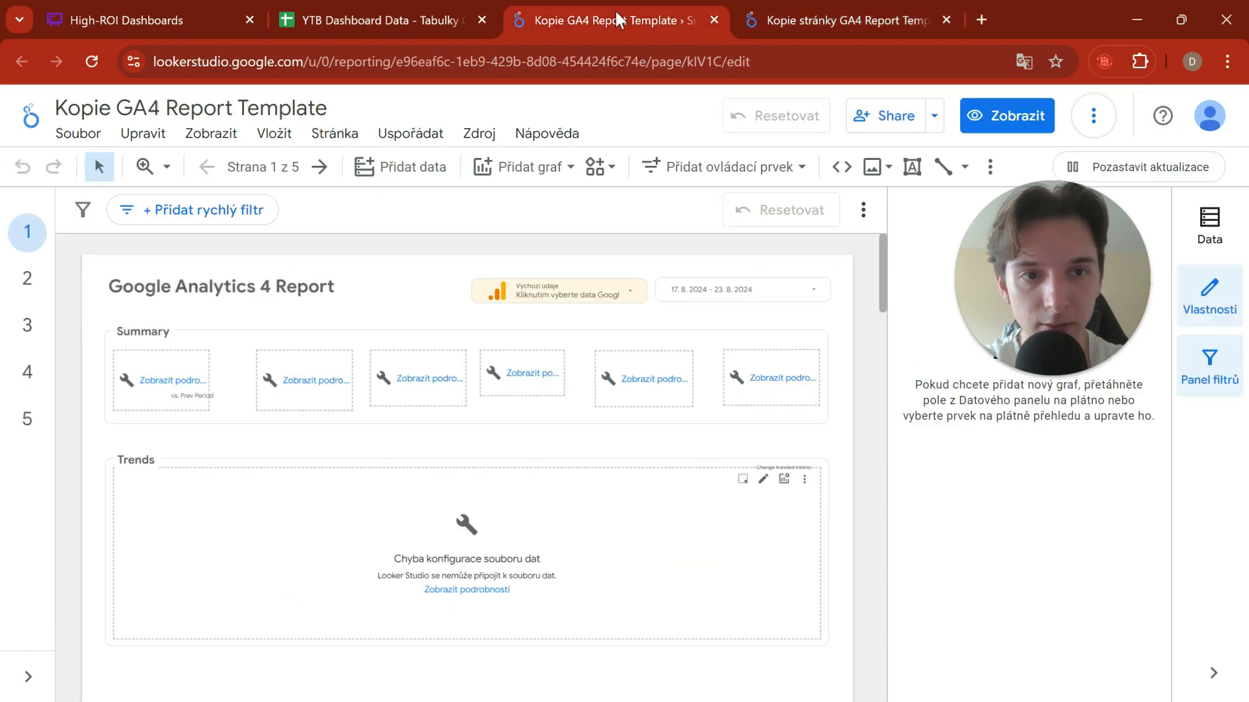
left_click(332, 286)
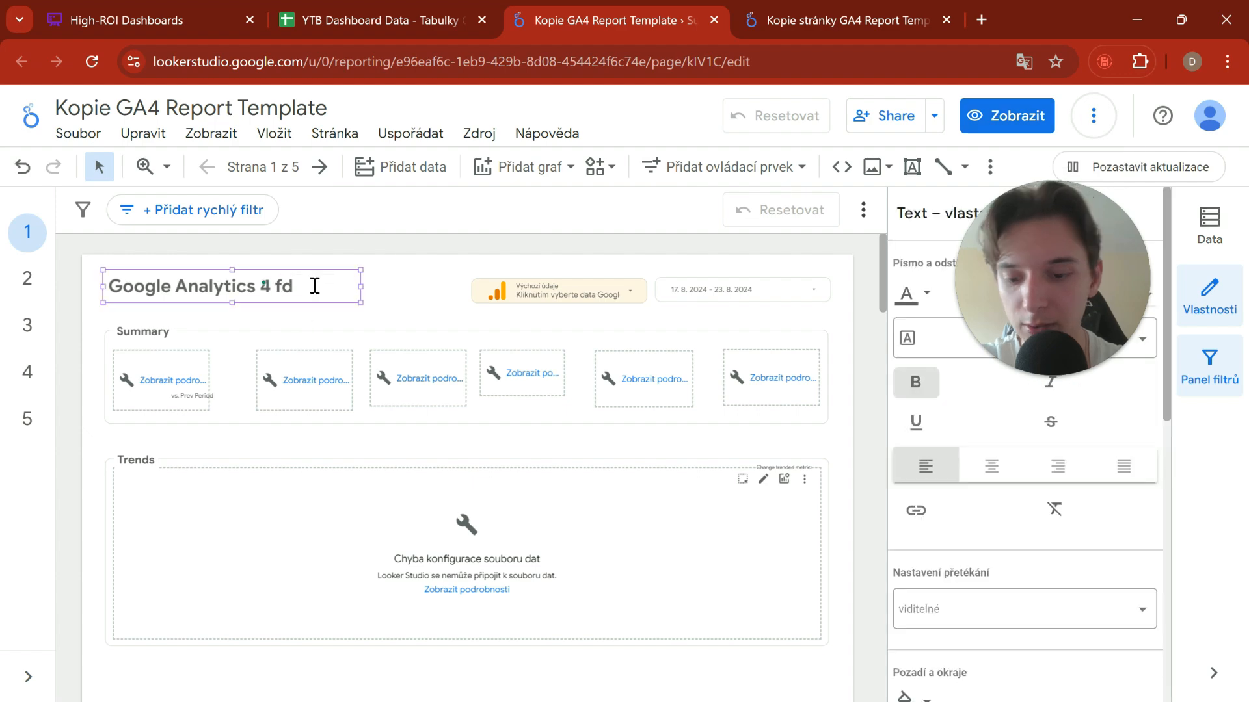
type("z")
key("ctrl+z")
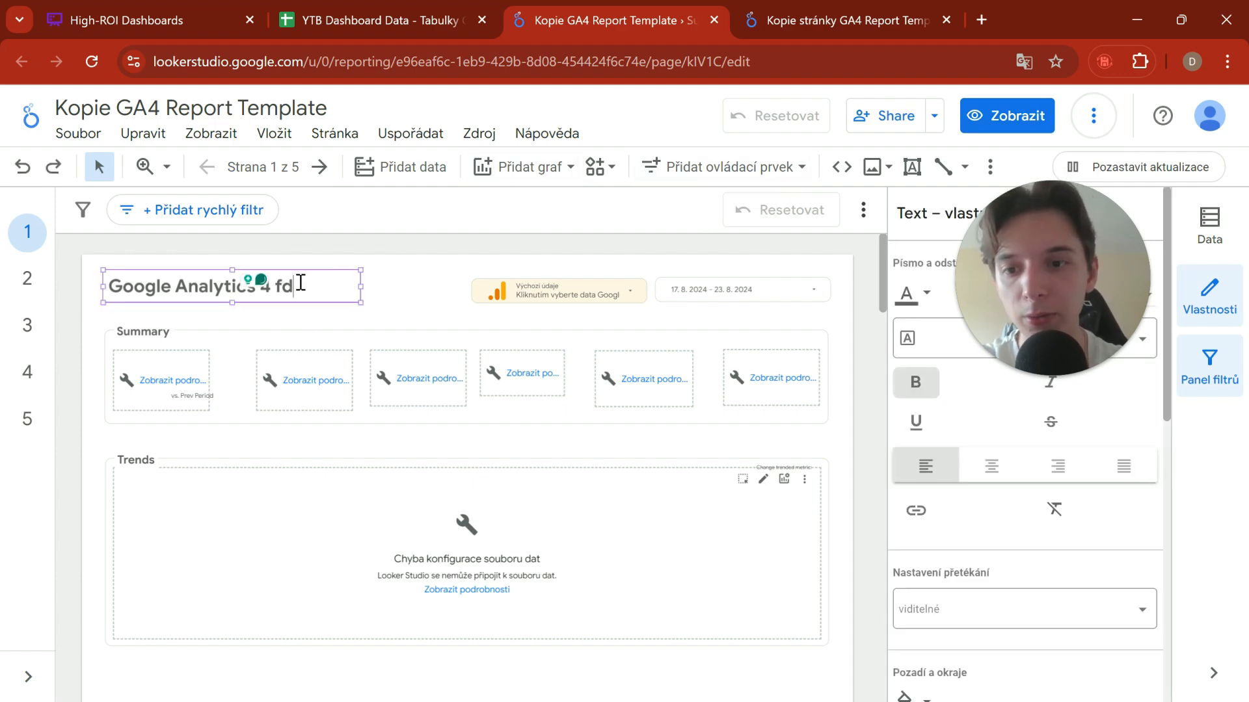
key("BackSpace")
Step: Close the original report's browser tab and rename the new copy YTB Dashboard
left_click(872, 22)
key("ctrl+w")
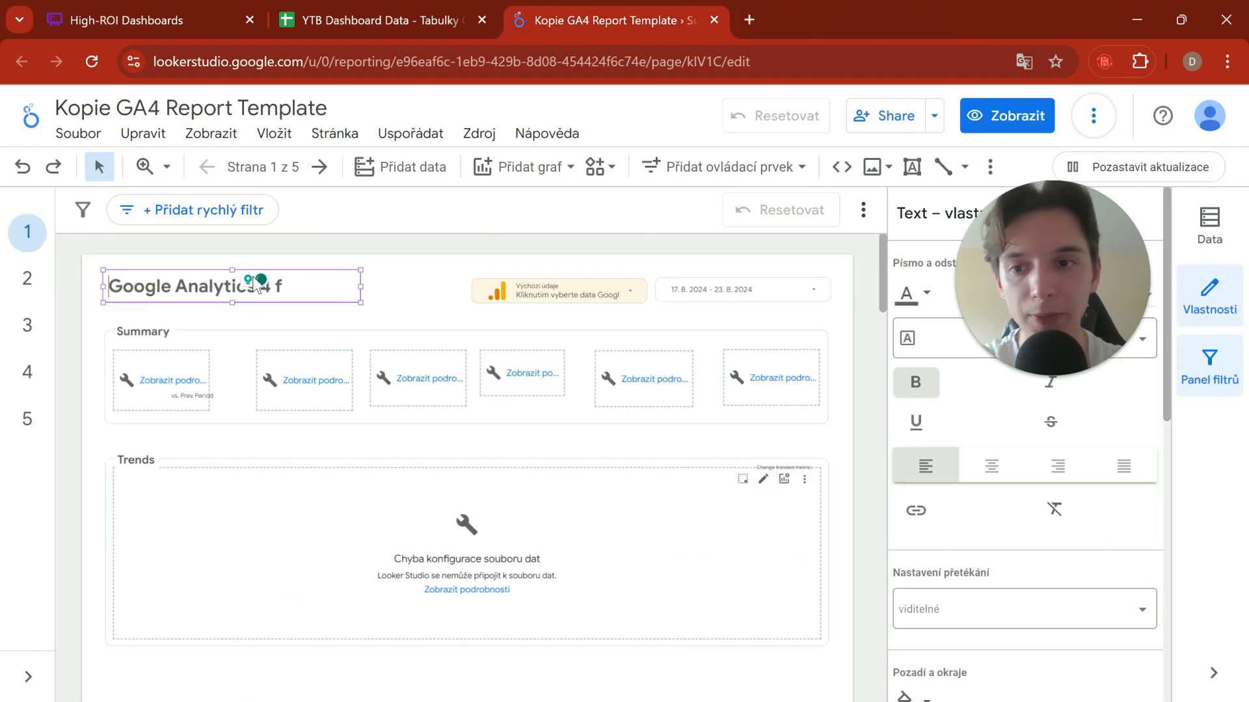
left_click(235, 108)
type("Y")
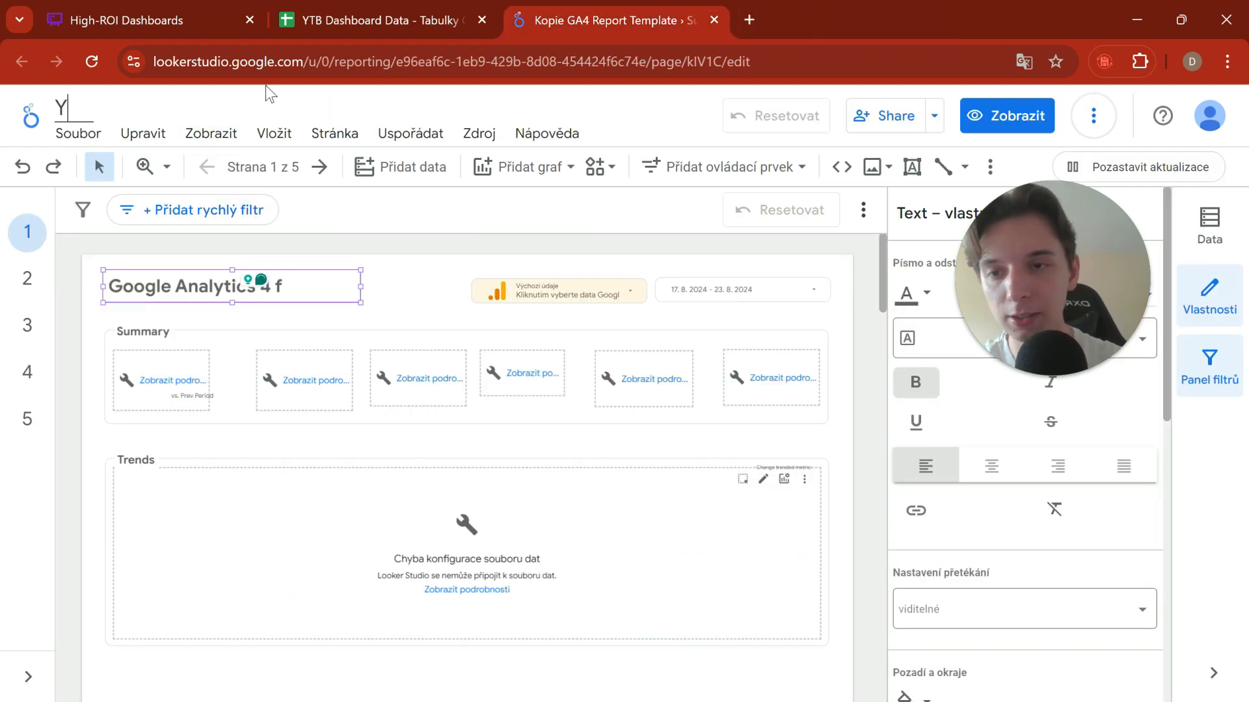
type("TB Dash")
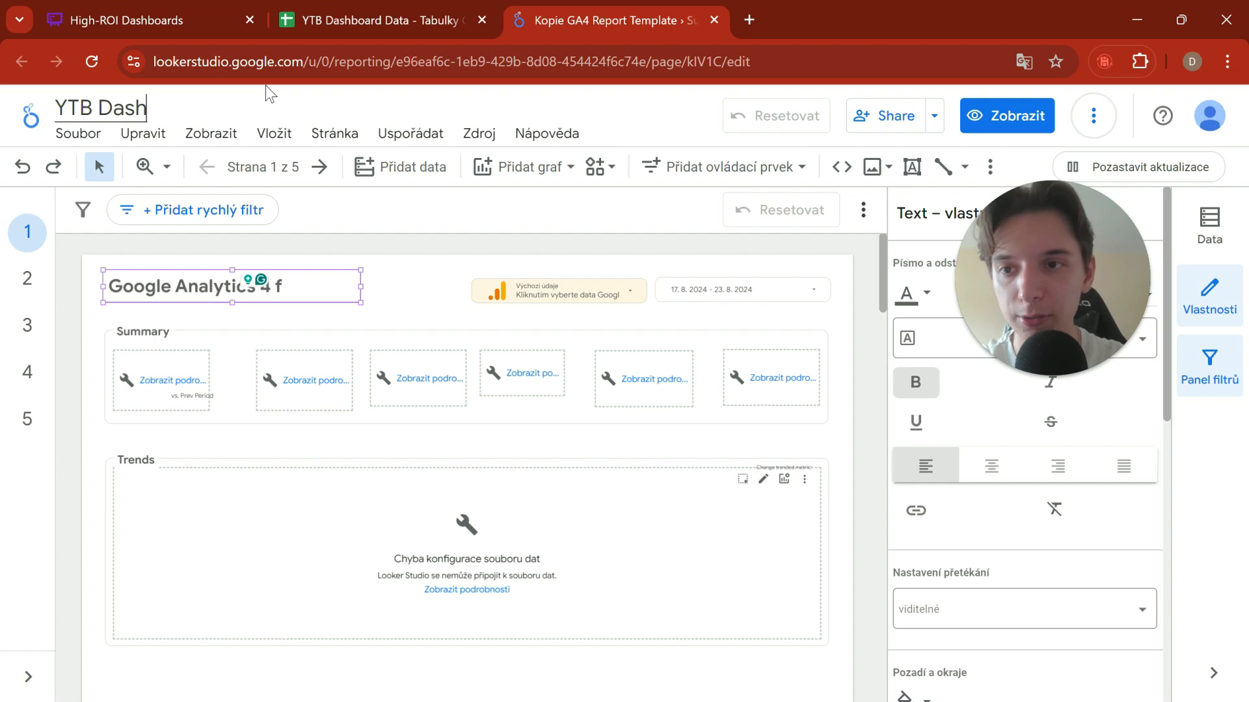
type("board")
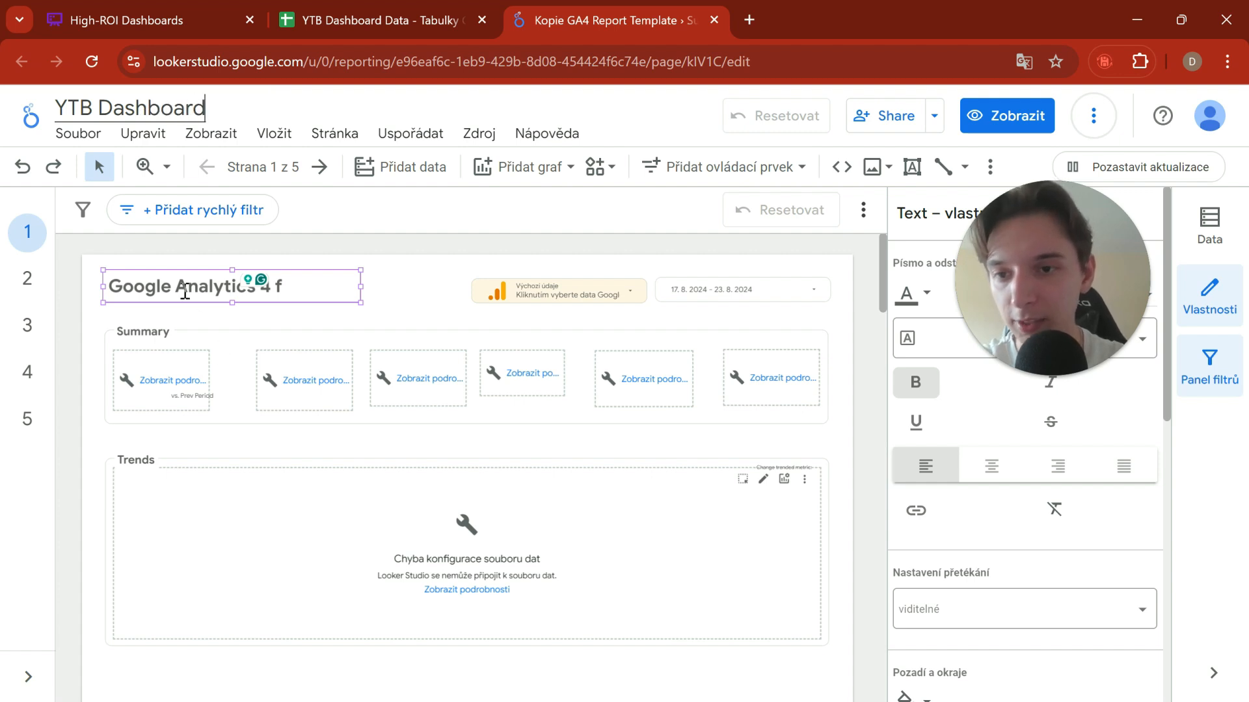
Step: Replace the heading text on the report page with "Leadbine Dashboard" and clear the selection
triple_click(185, 293)
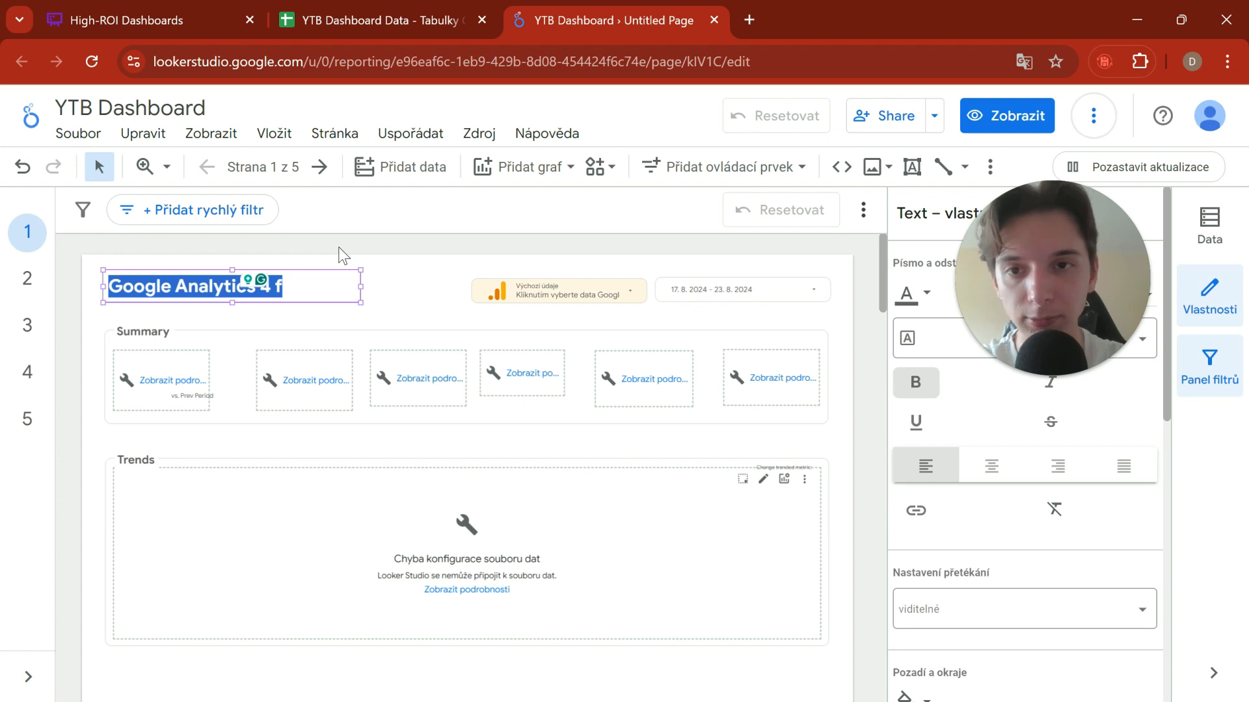
type("Leadbine Dashboard")
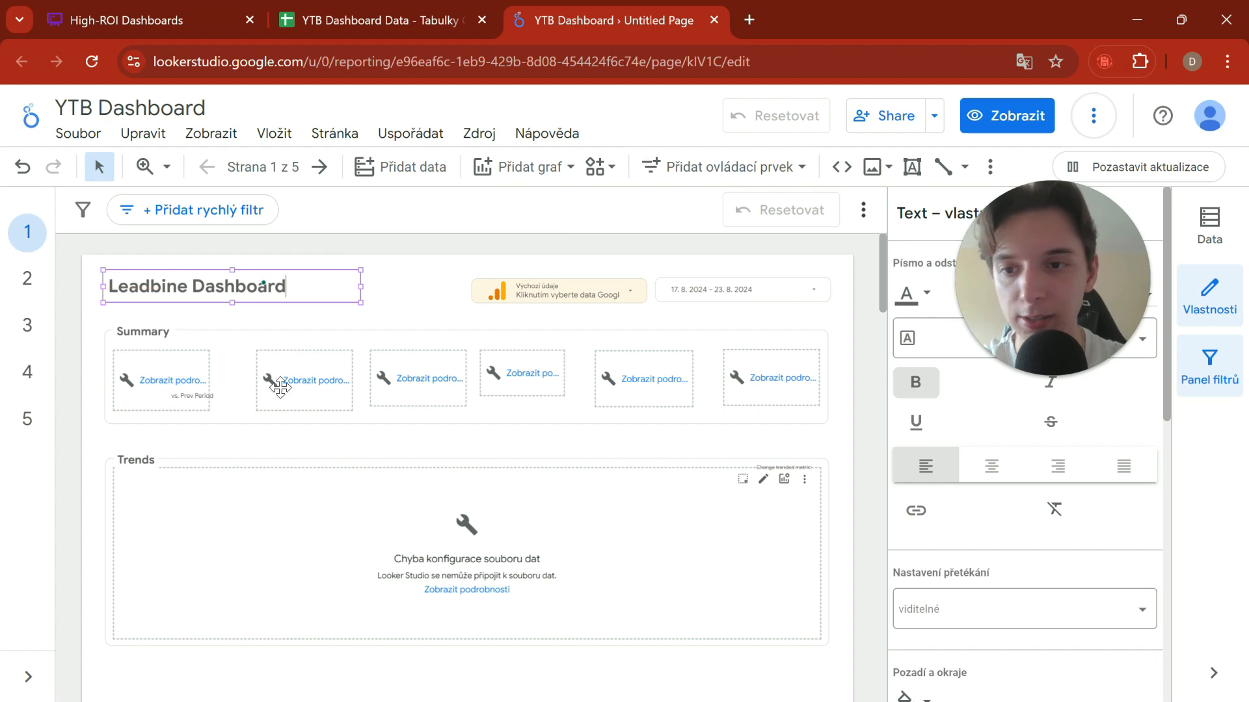
left_click(236, 413)
left_click(237, 412)
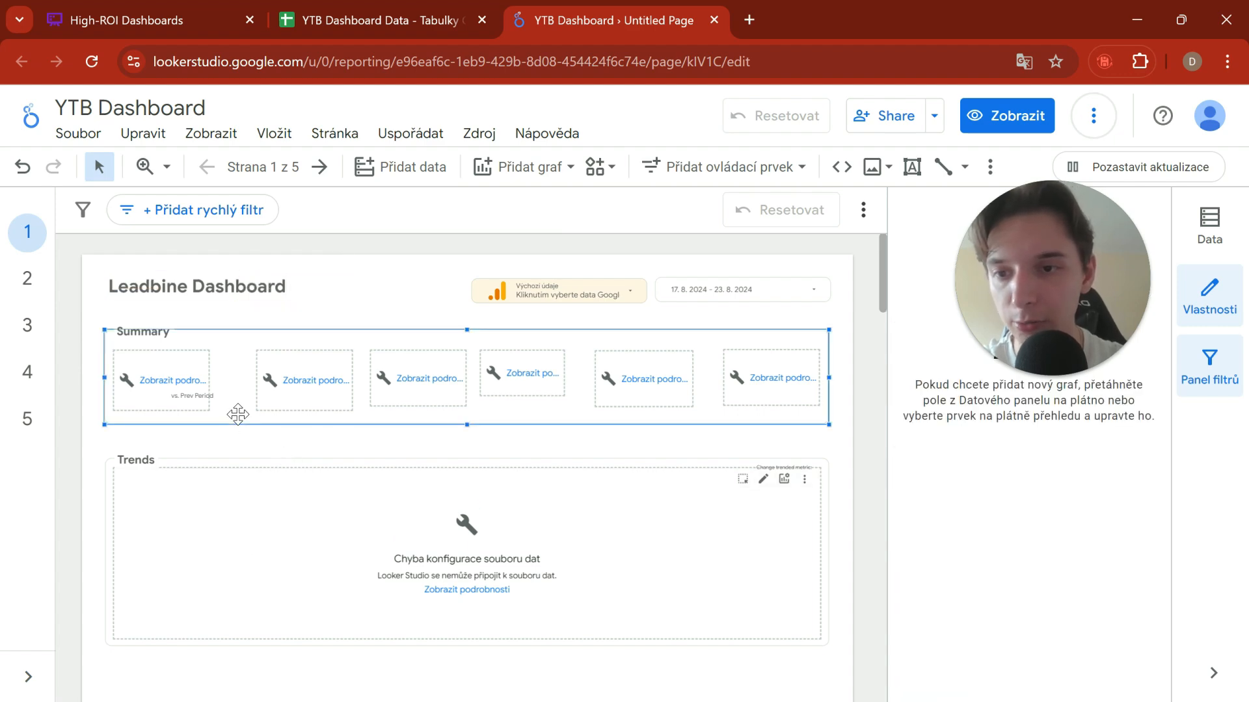
left_click(431, 455)
Step: Look at the setup properties of the first scorecard in the Summary section, and deselect it
left_click(182, 393)
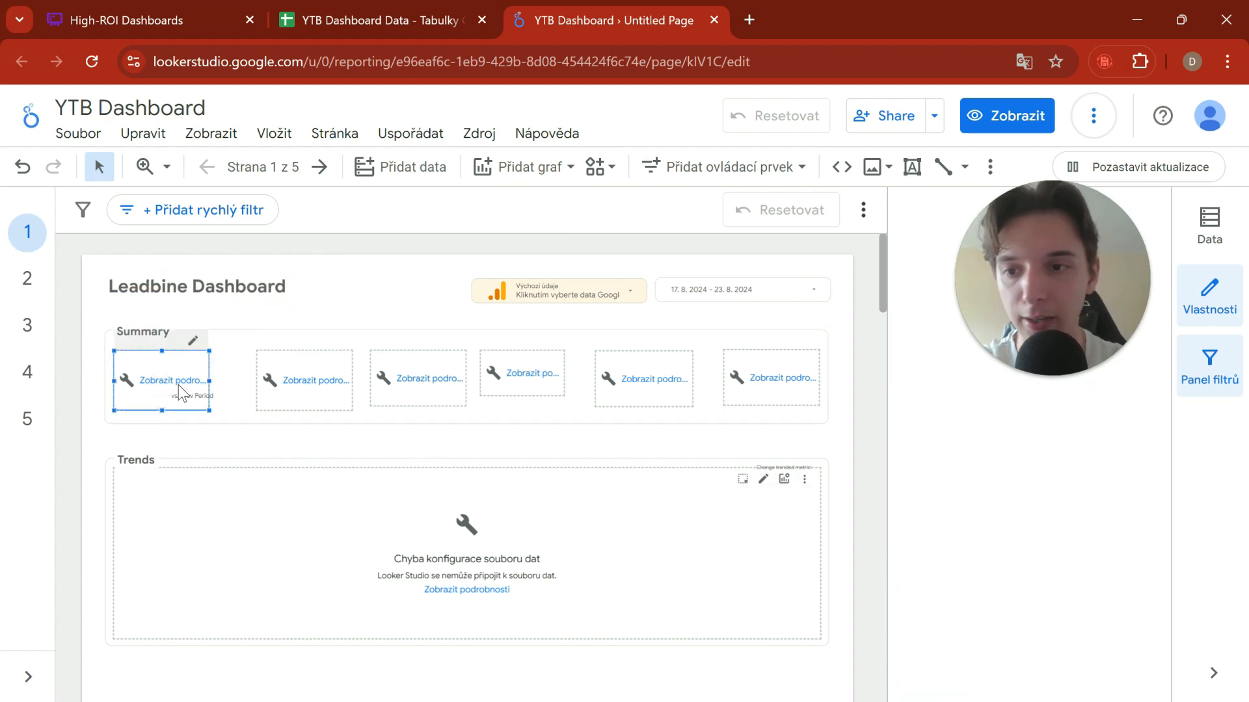
left_click(181, 392)
left_click(865, 422)
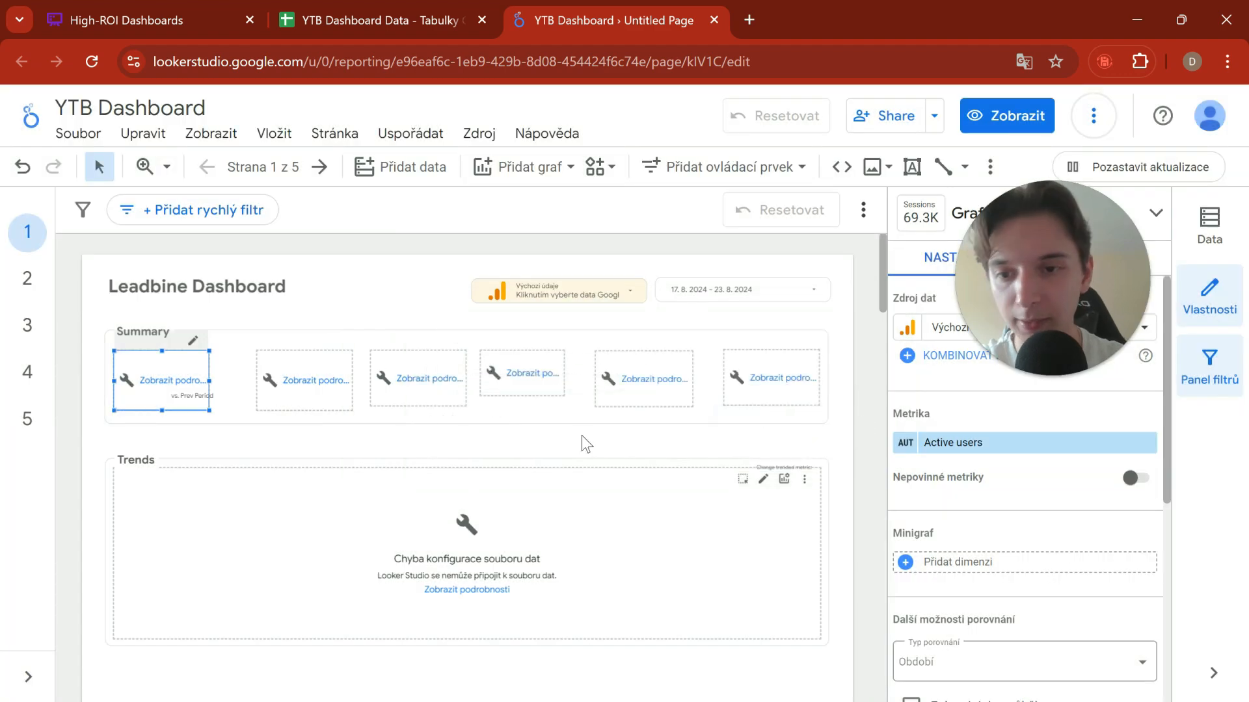
left_click(463, 425)
left_click(461, 448)
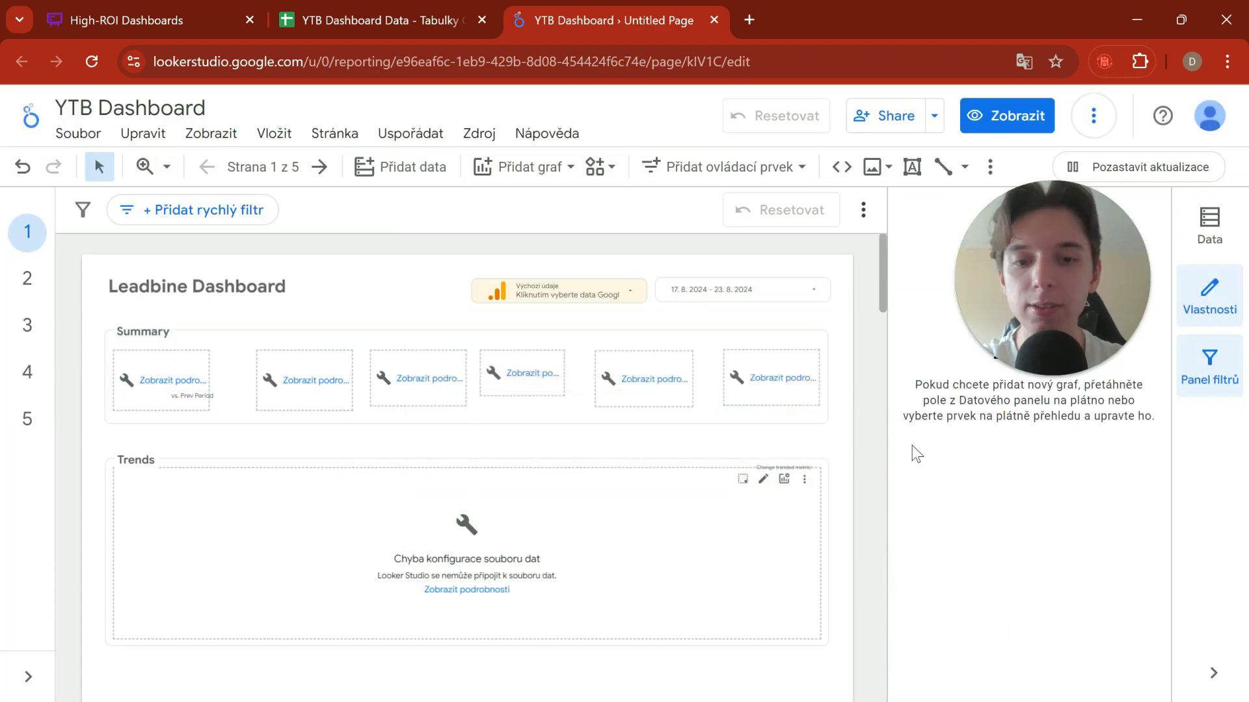
Step: Delete the broken chart from the Trends section of the page
left_click(804, 480)
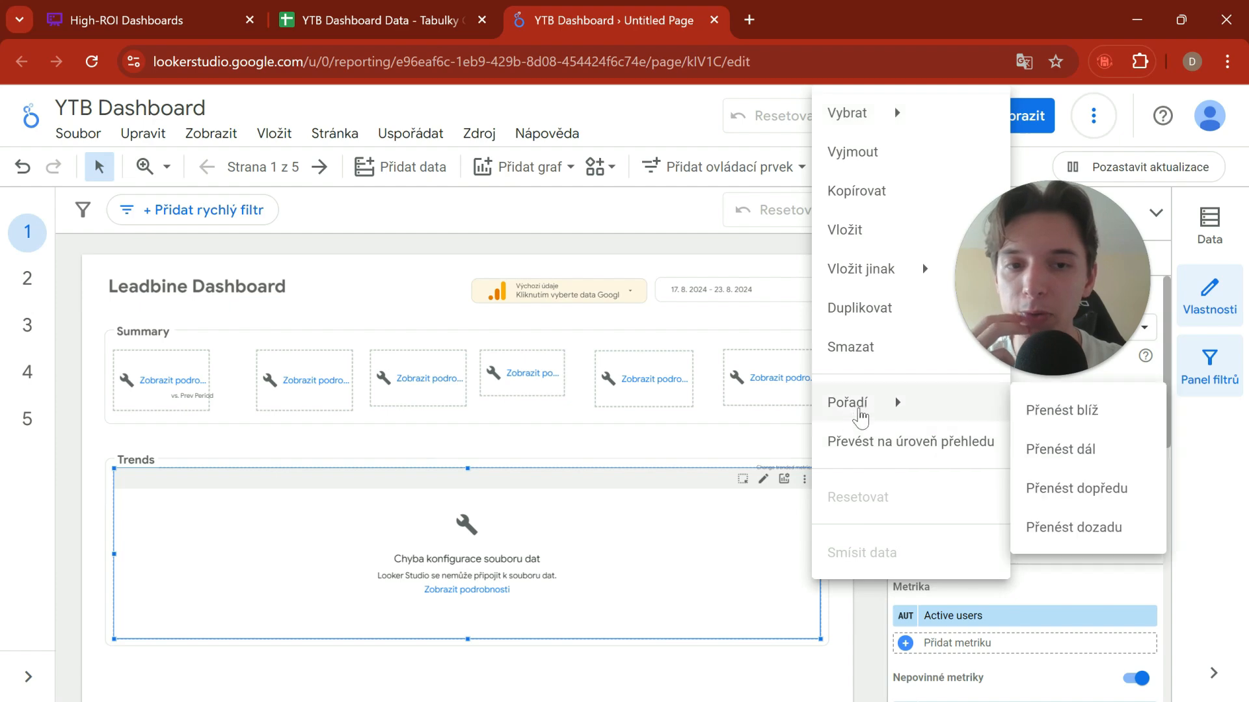
left_click(869, 342)
scroll(371, 408, "down", 5)
scroll(454, 447, "up", 5)
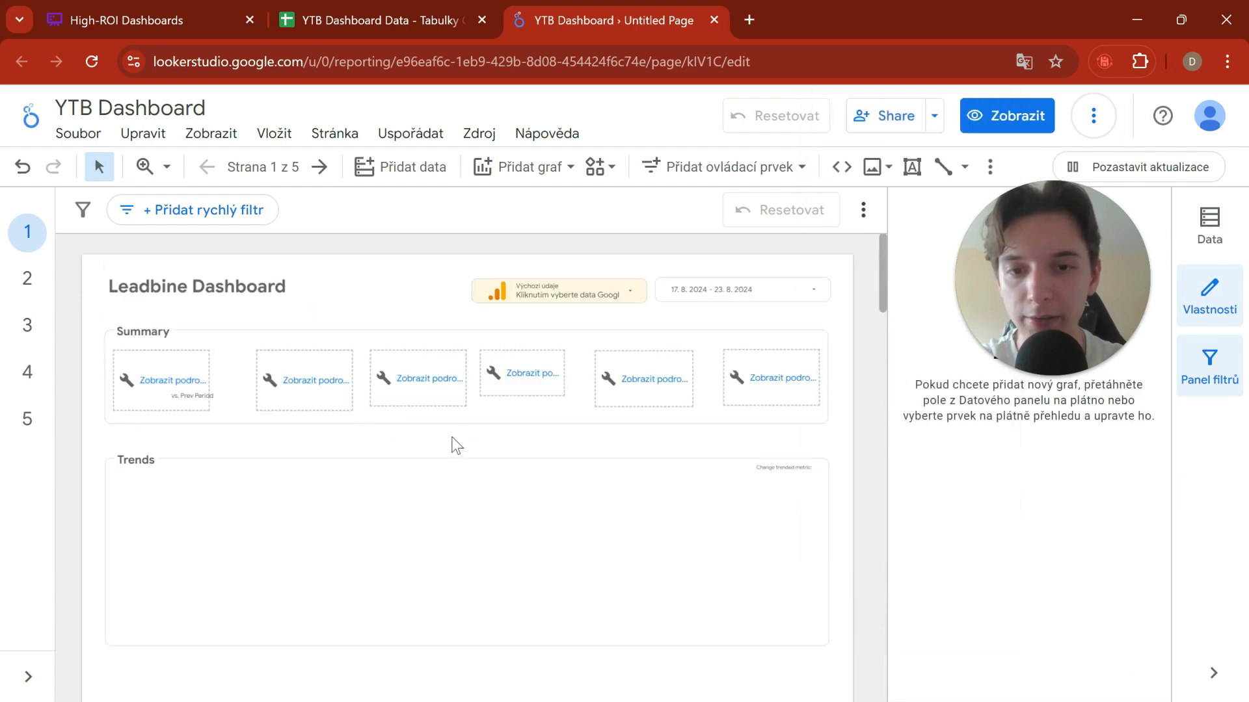
scroll(474, 447, "down", 2)
scroll(482, 430, "up", 2)
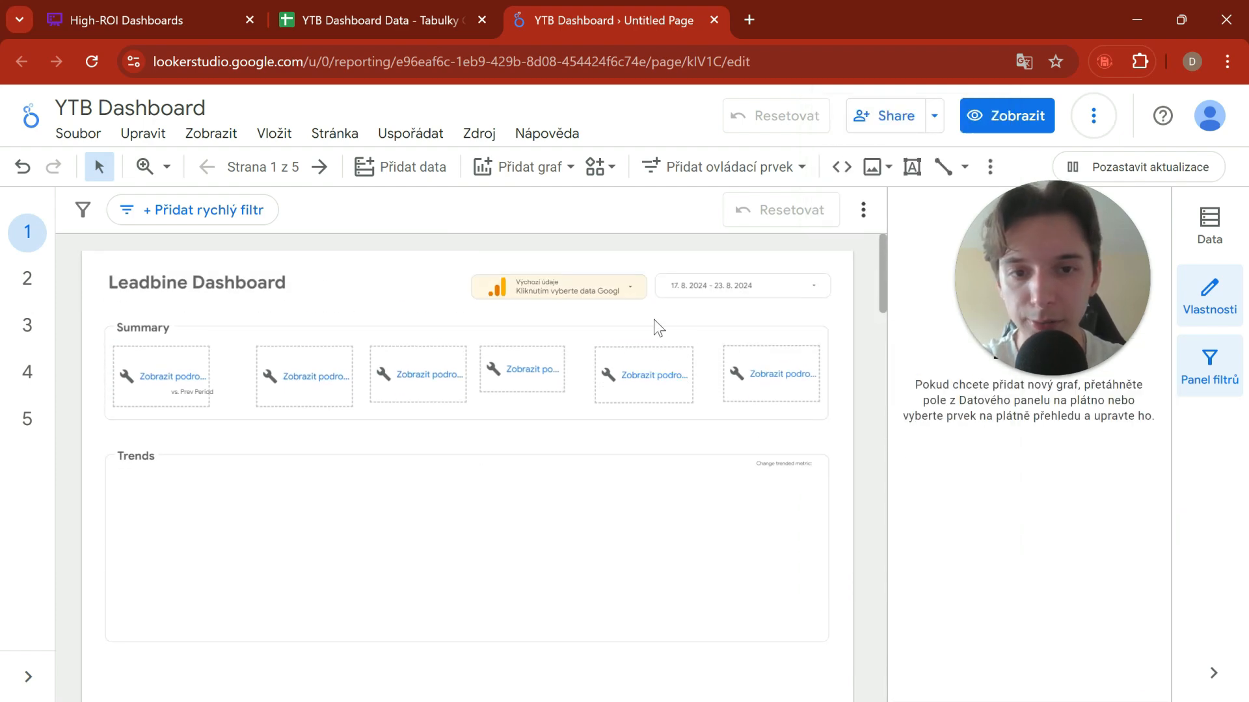
Step: Set the report's date range control to 16 August 2024 through 30 August 2024 and apply it
left_click(731, 290)
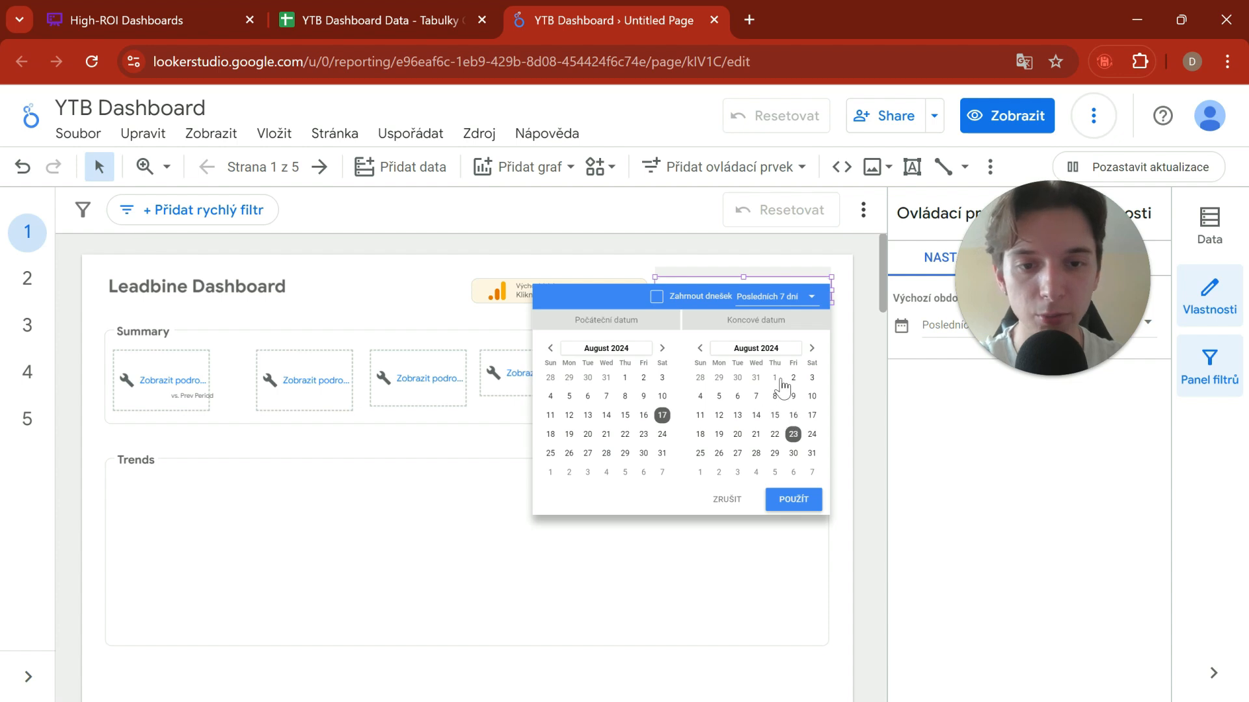
left_click(703, 350)
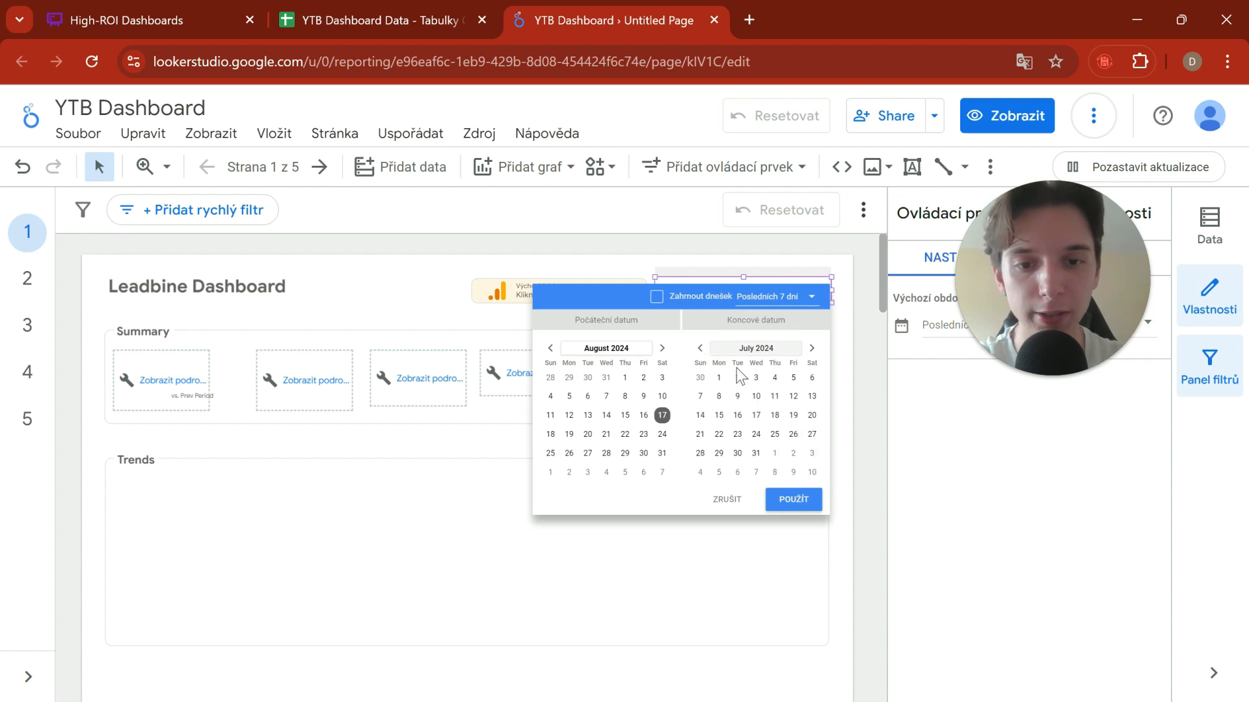
left_click(661, 398)
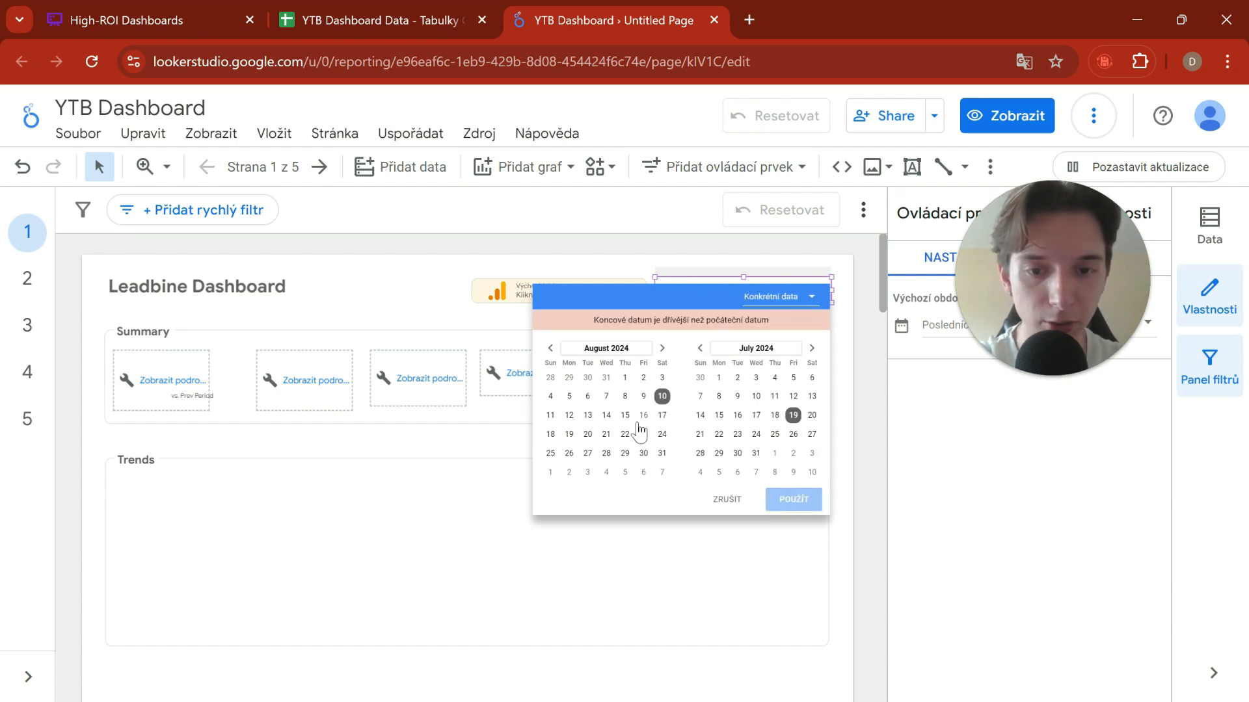
left_click(811, 349)
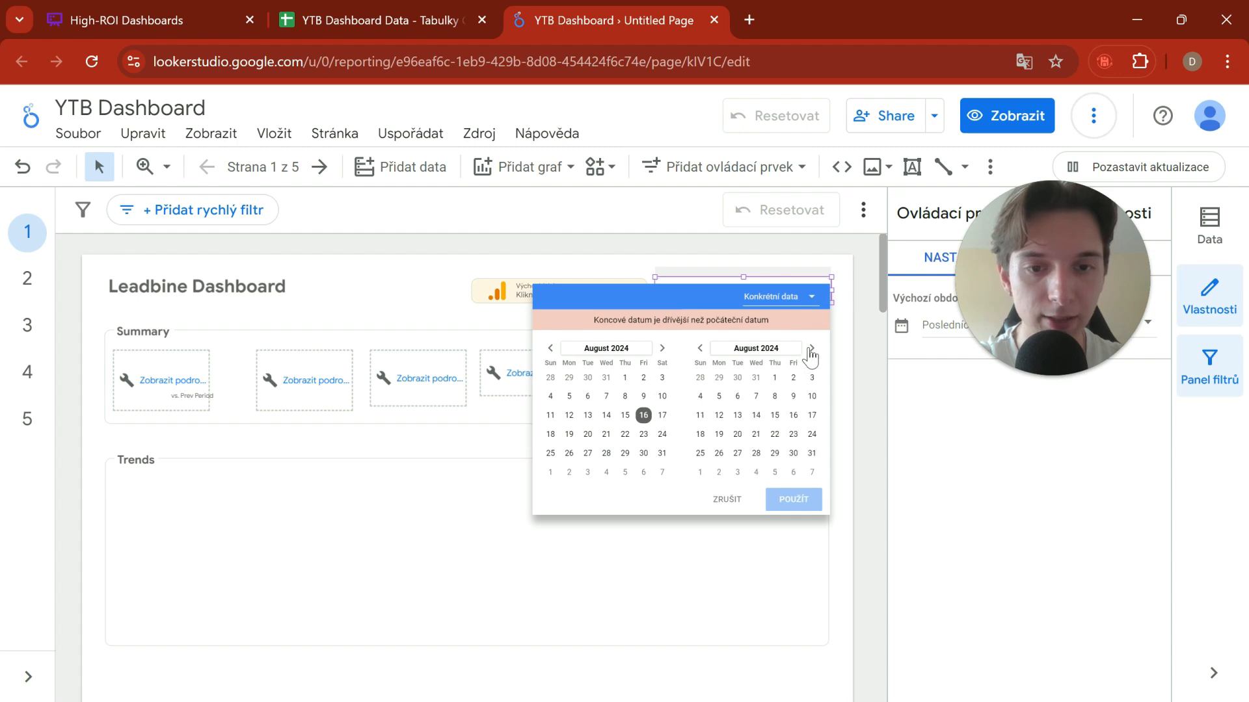
left_click(793, 454)
left_click(794, 499)
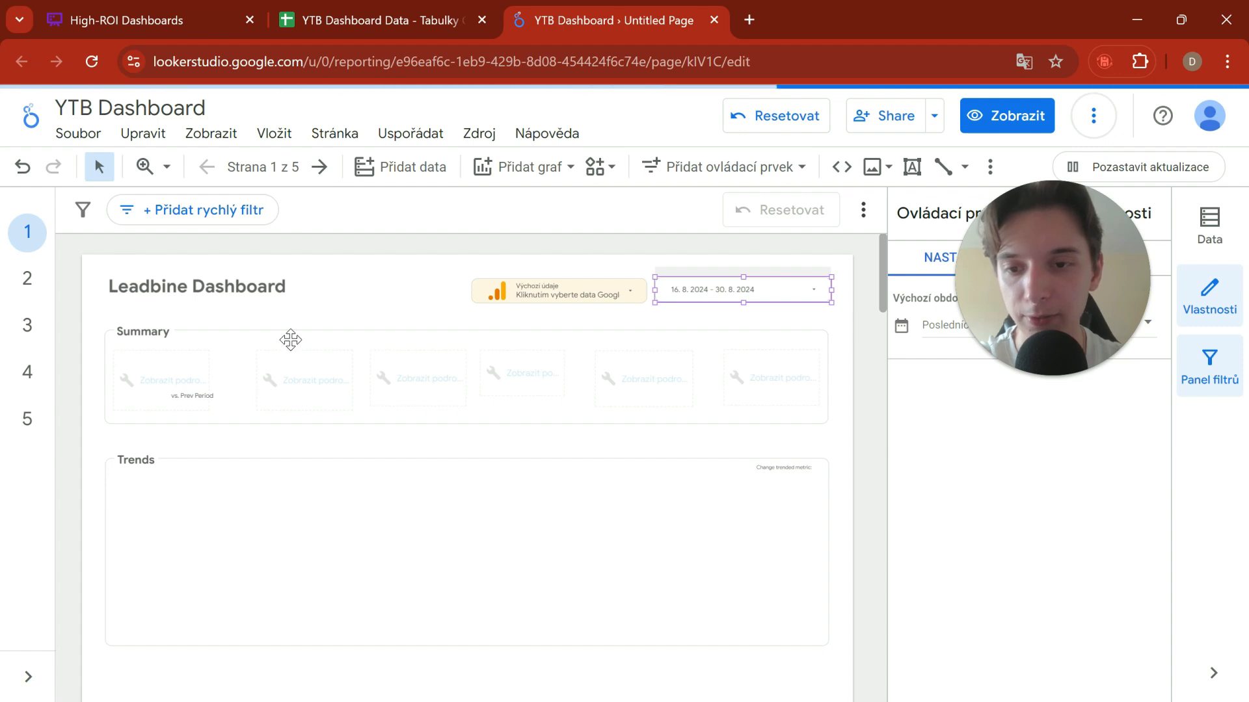
Step: Delete the first scorecard from the Summary section
left_click(207, 374)
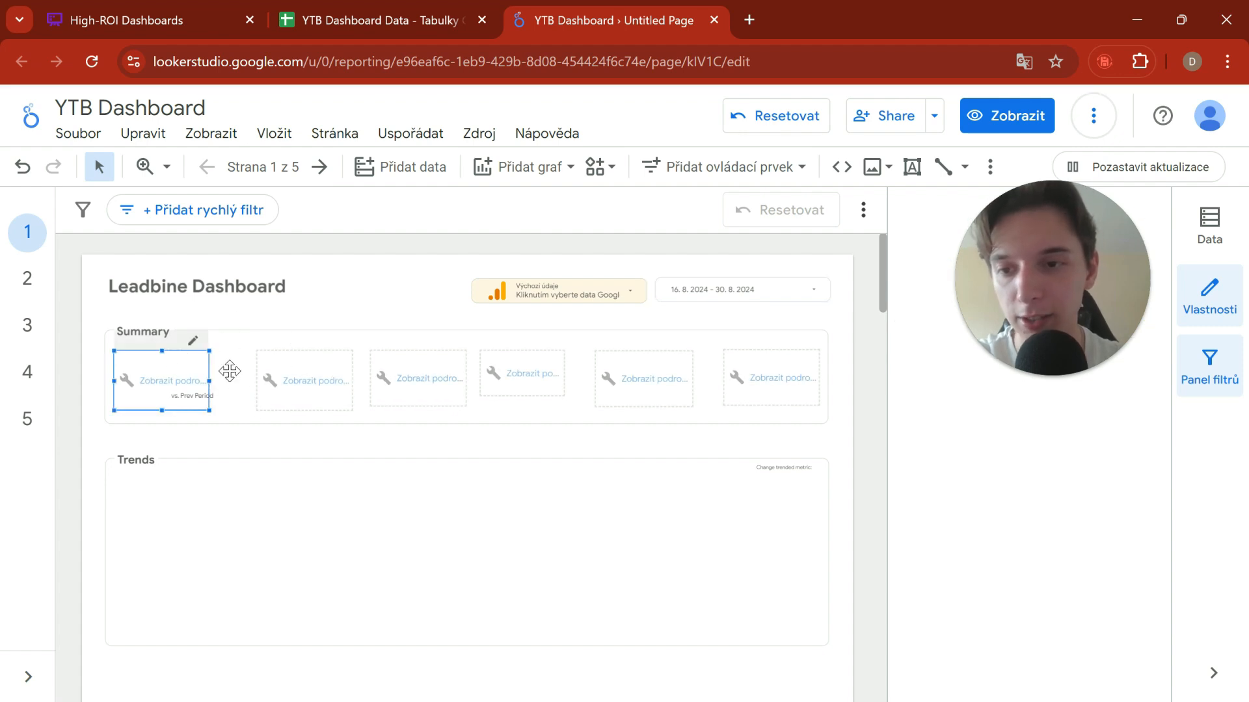
key("Delete")
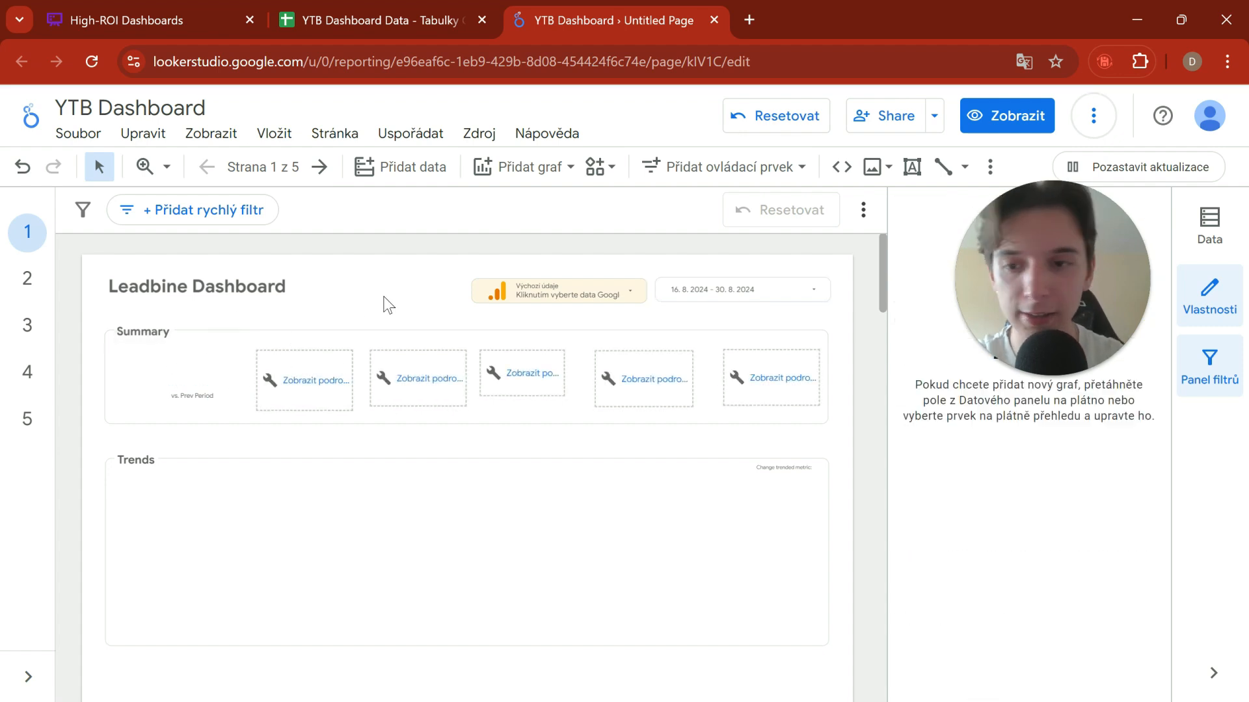
Step: Delete the "vs. Prev Period" text label from the Summary section
key("Delete")
right_click(188, 390)
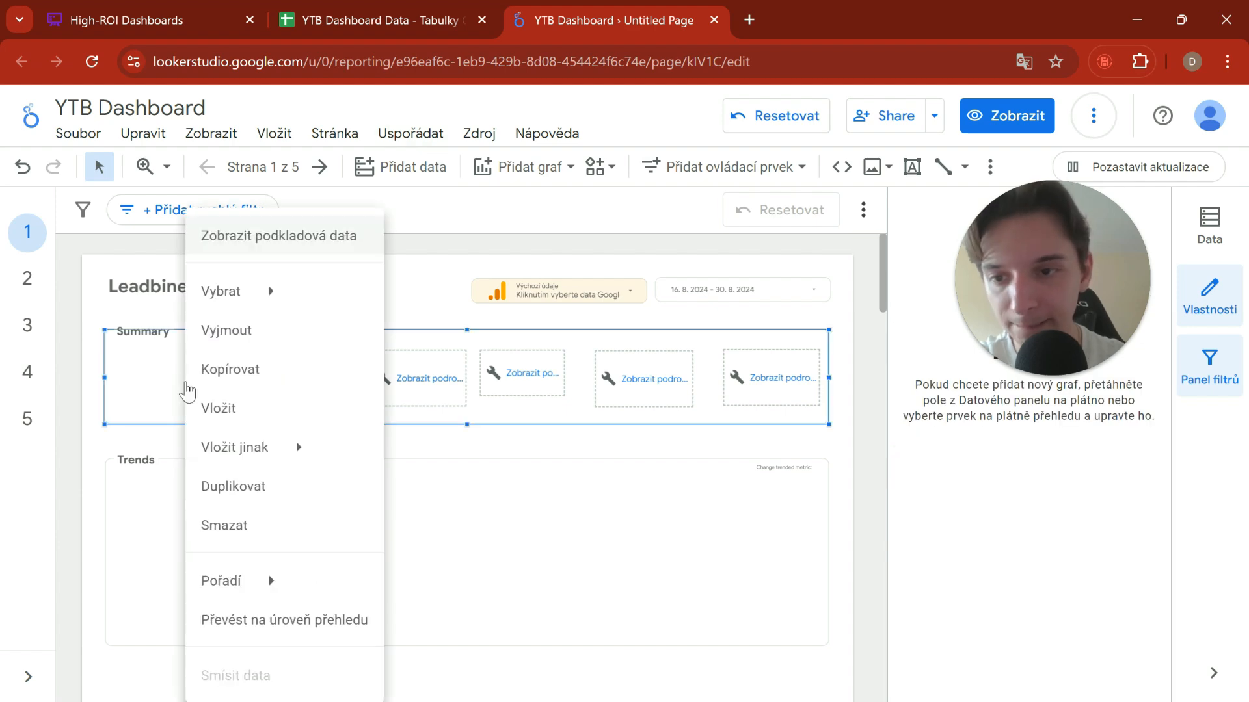
left_click(170, 432)
Step: View the error details of the first remaining broken scorecard in the Summary section, dismiss them and deselect the scorecard
left_click(339, 380)
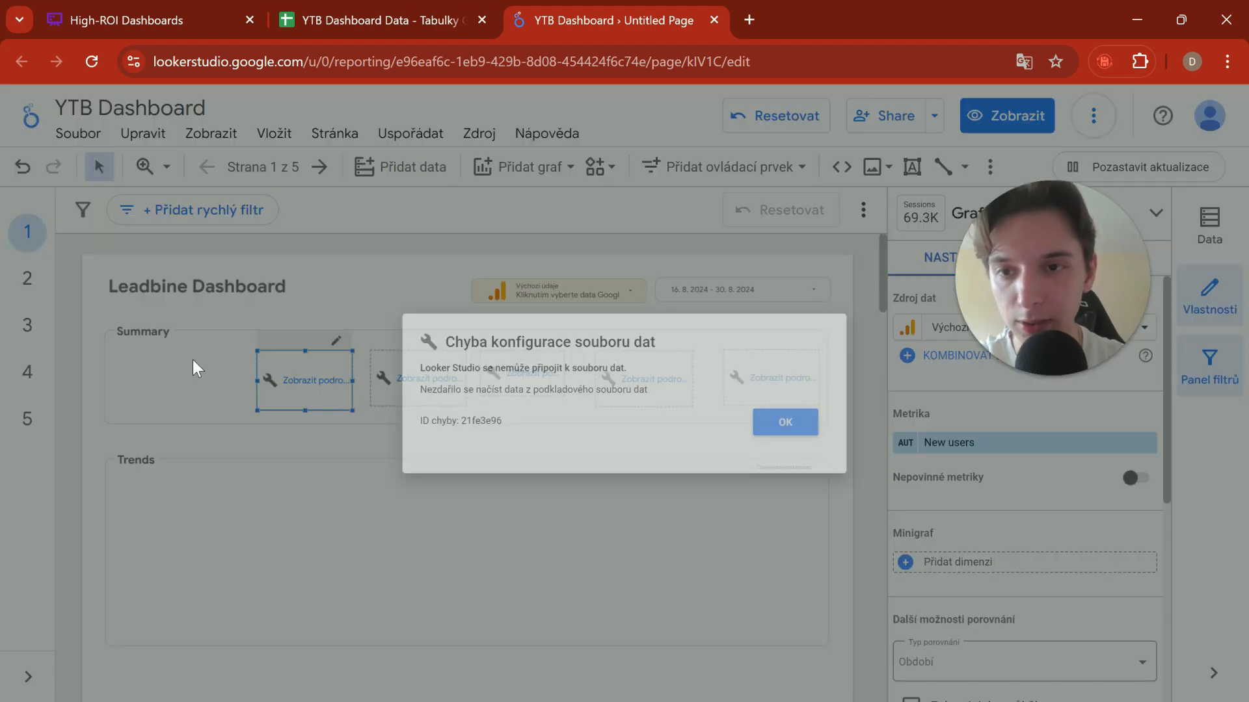
left_click(827, 432)
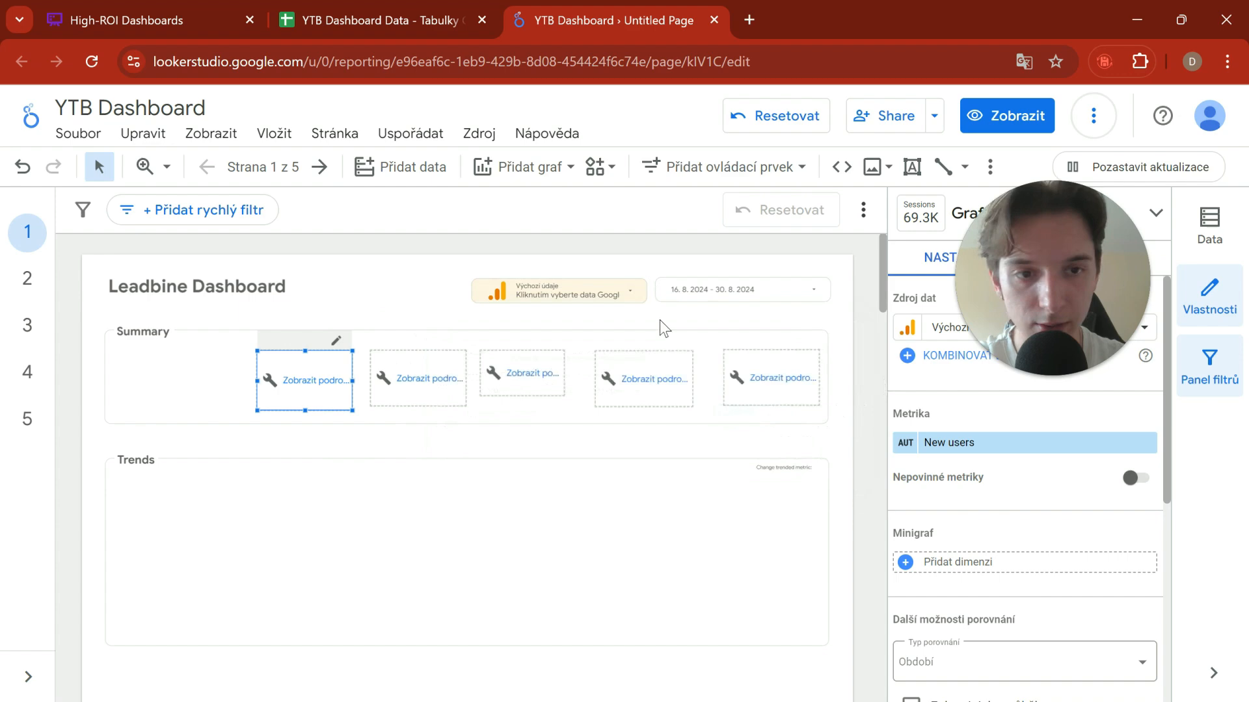
left_click(410, 442)
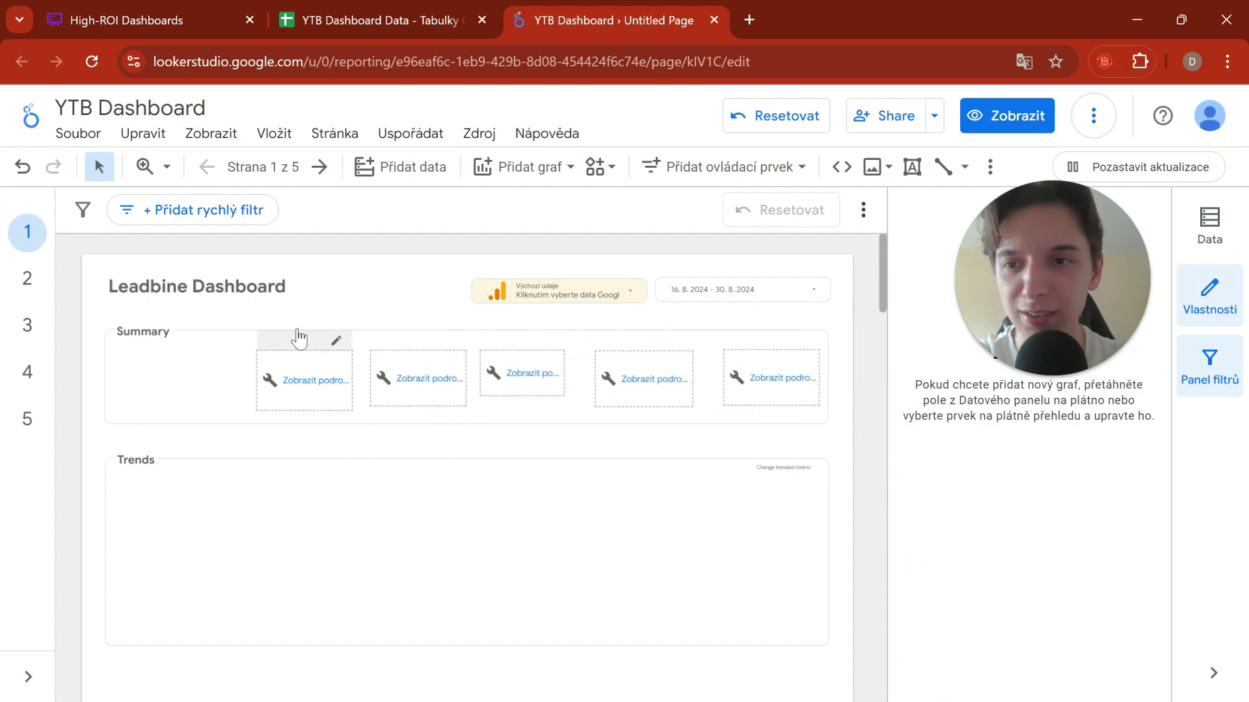
left_click(424, 167)
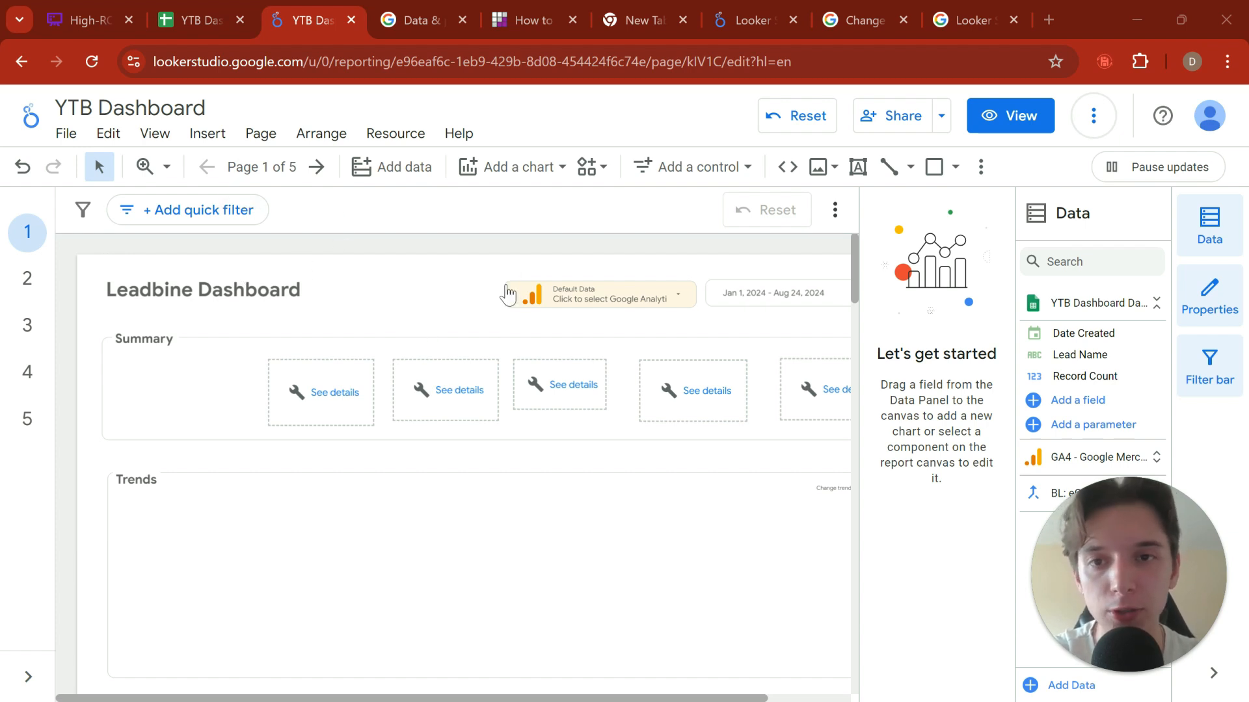
left_click(328, 287)
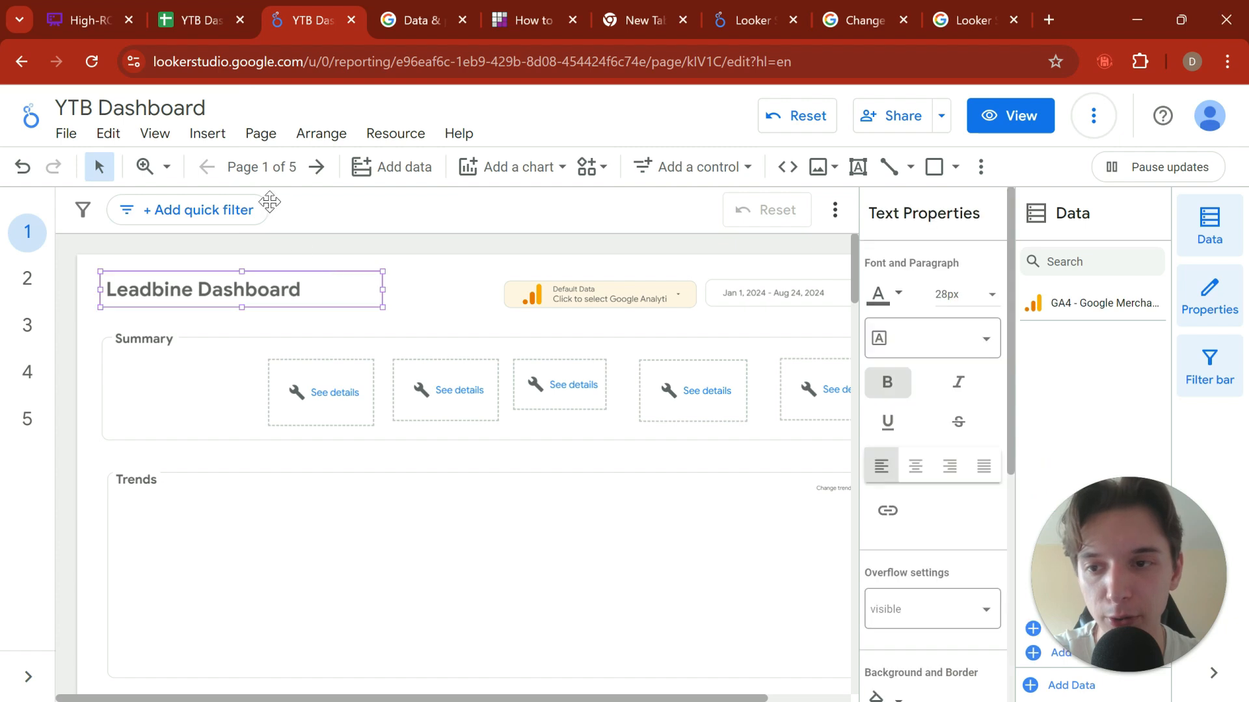
left_click(294, 259)
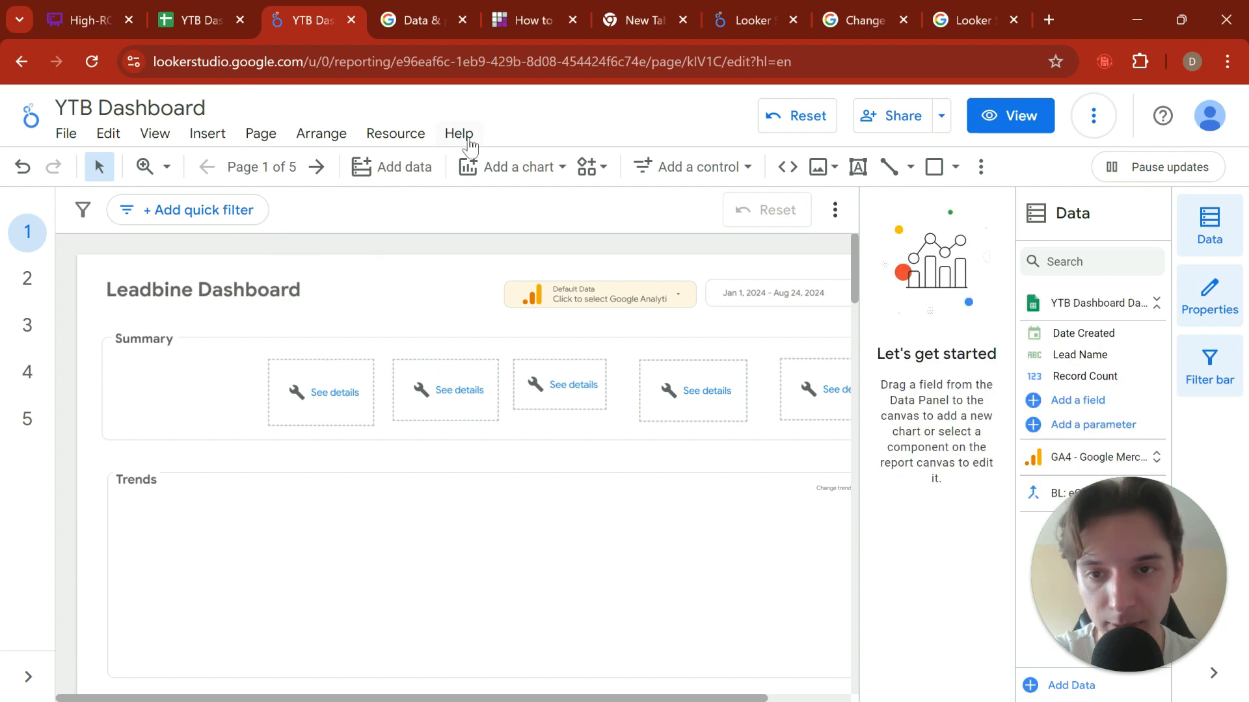
Step: Add a scorecard at the start of the Summary section with YTB Dashboard Data - New Leads as its data source
left_click(327, 409)
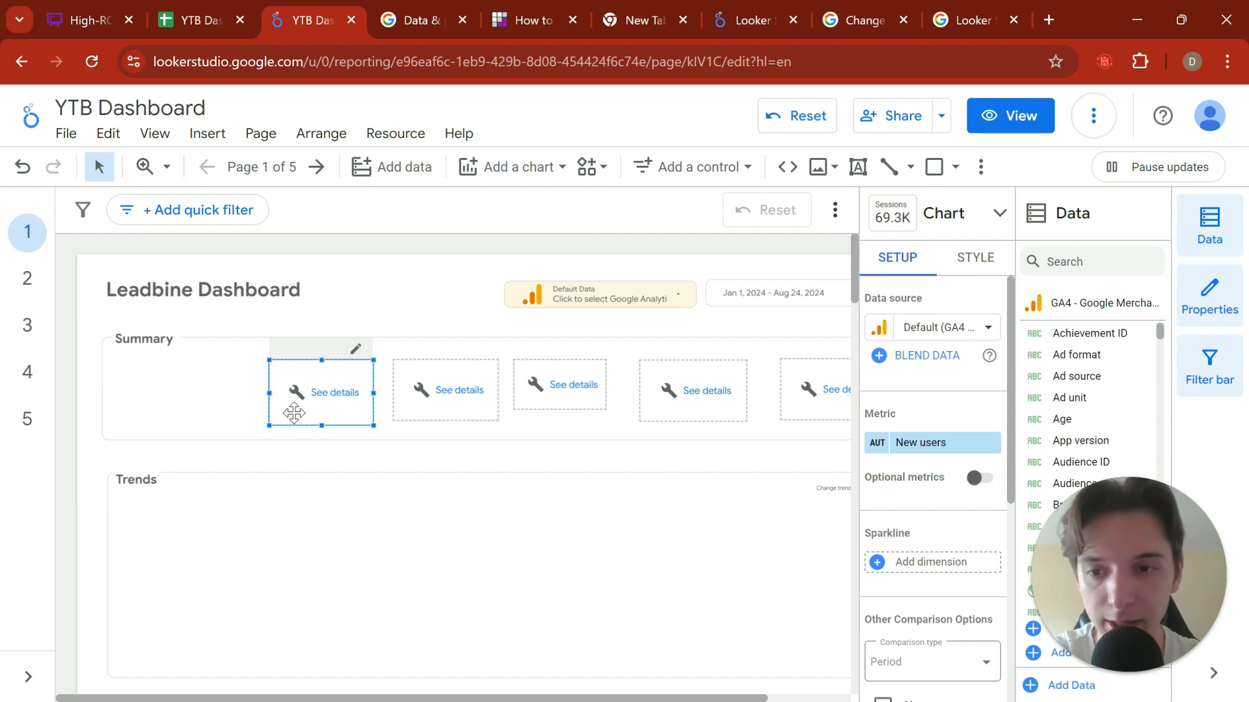
left_click(559, 168)
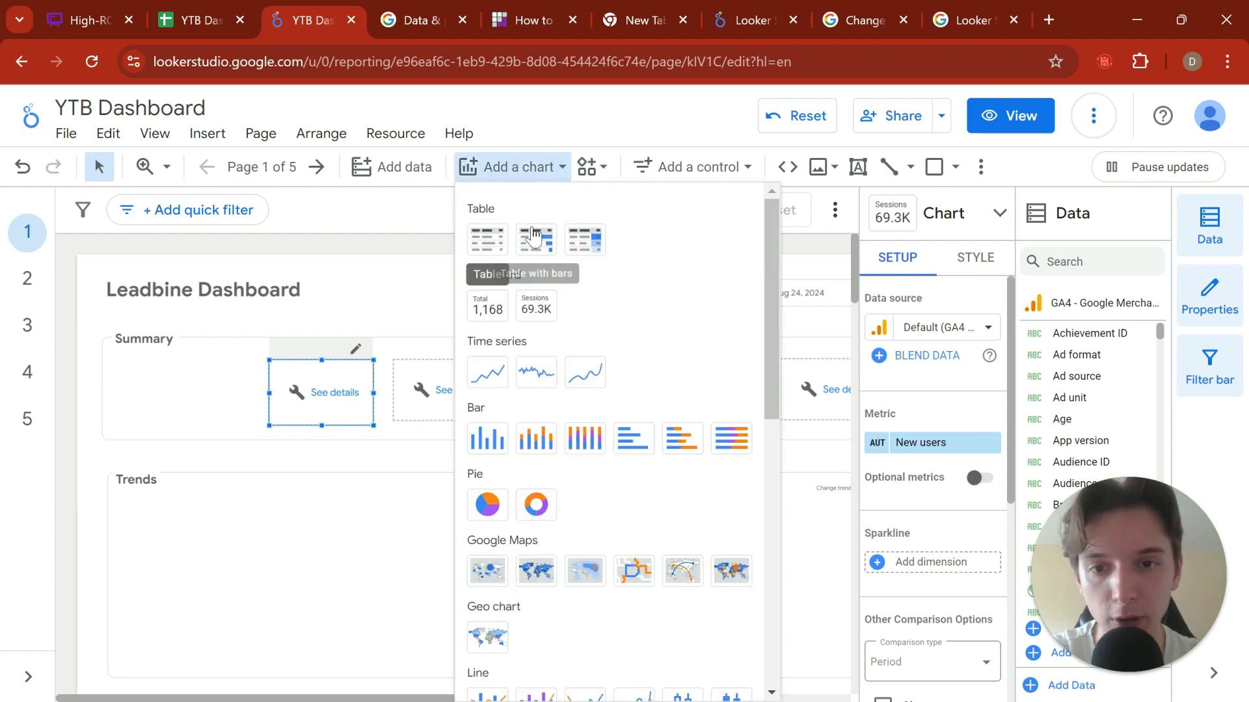
left_click(487, 305)
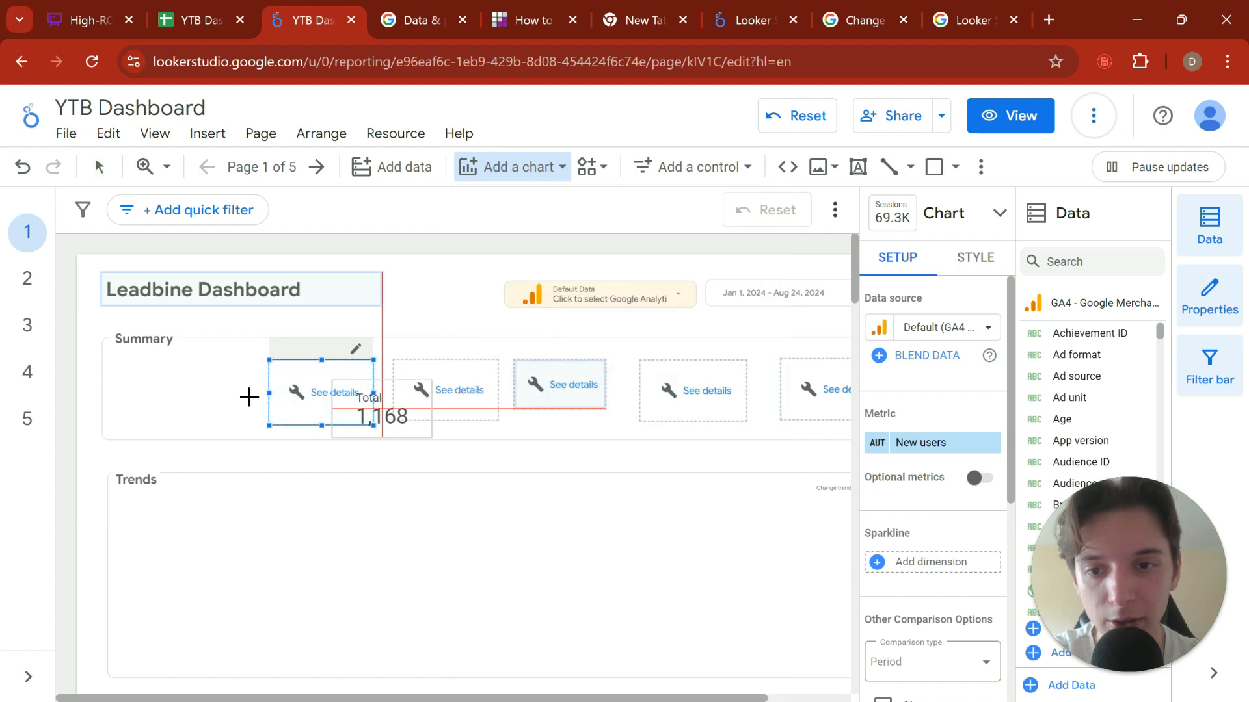
left_click(117, 365)
scroll(889, 405, "down", 2)
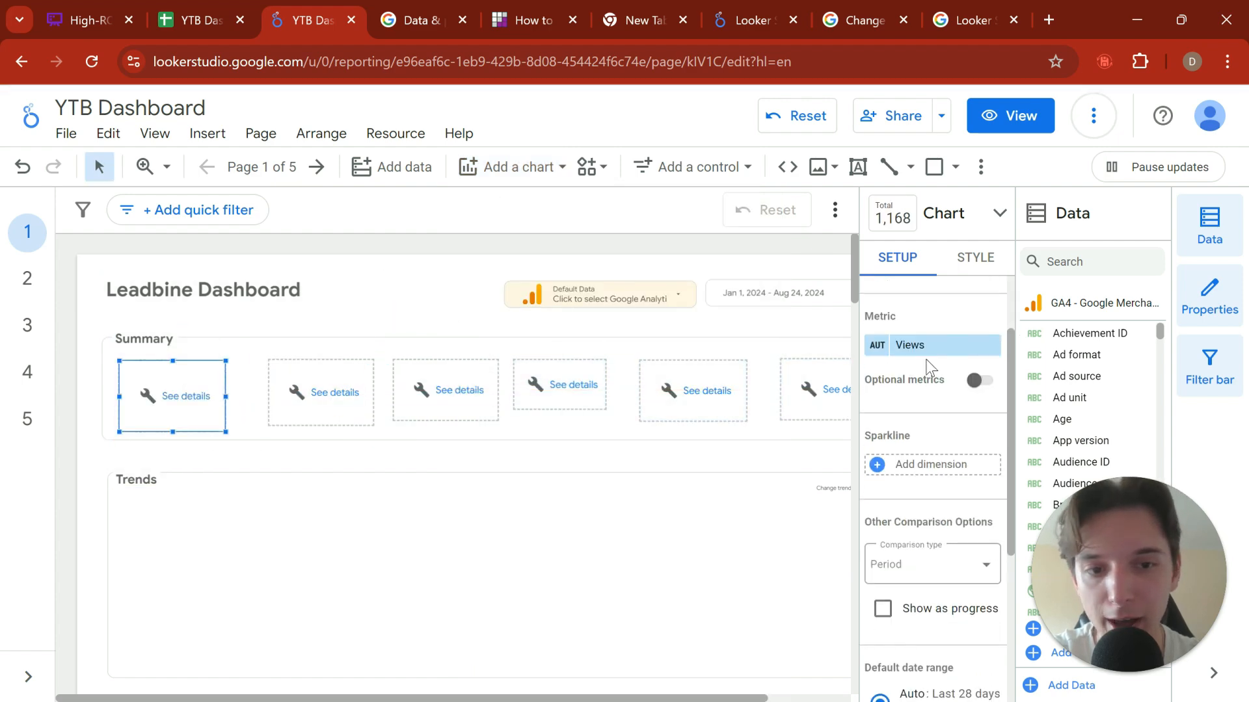
scroll(928, 362, "up", 2)
left_click(937, 328)
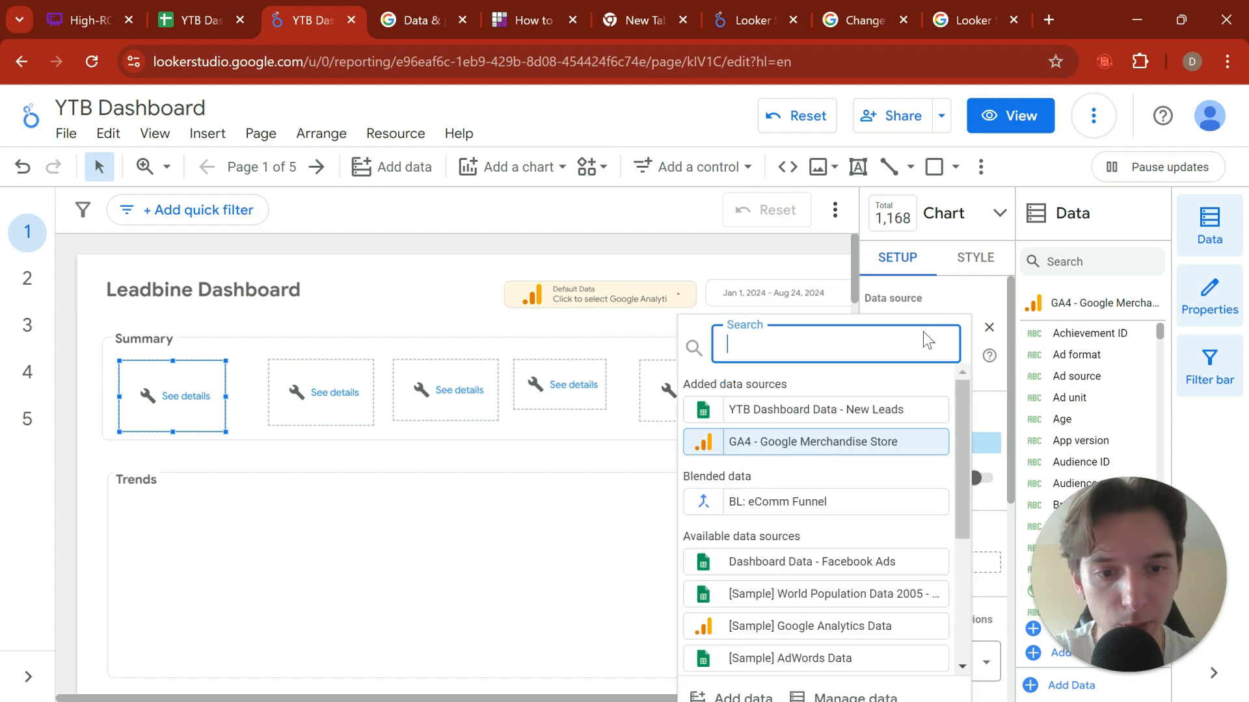
left_click(839, 410)
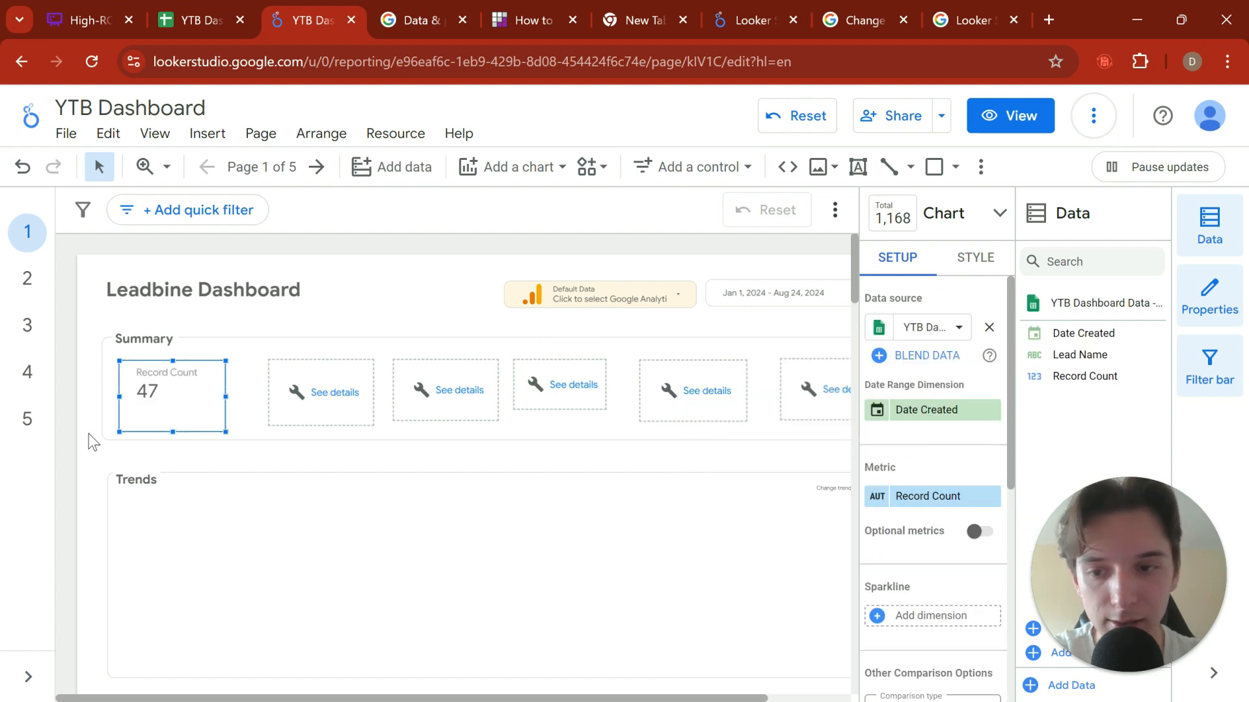
Step: Rename the new scorecard's Record Count metric to New Leads and deselect the scorecard
left_click(920, 501)
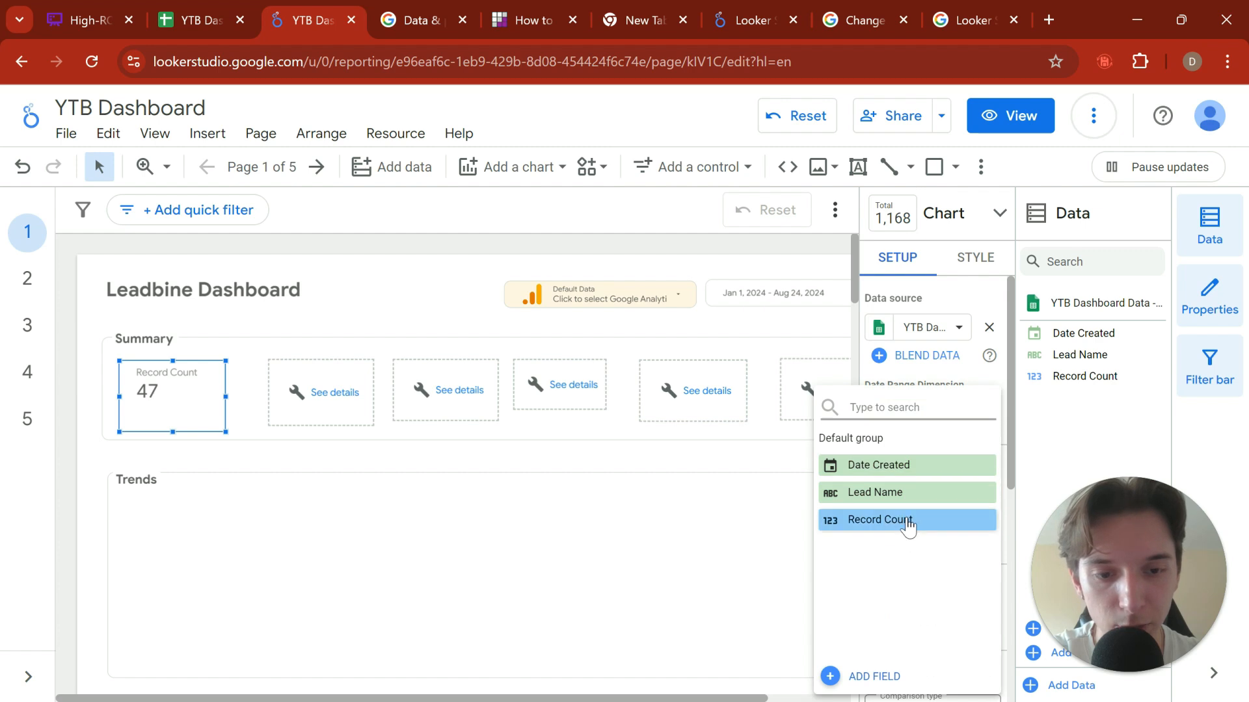
left_click(906, 521)
left_click(877, 497)
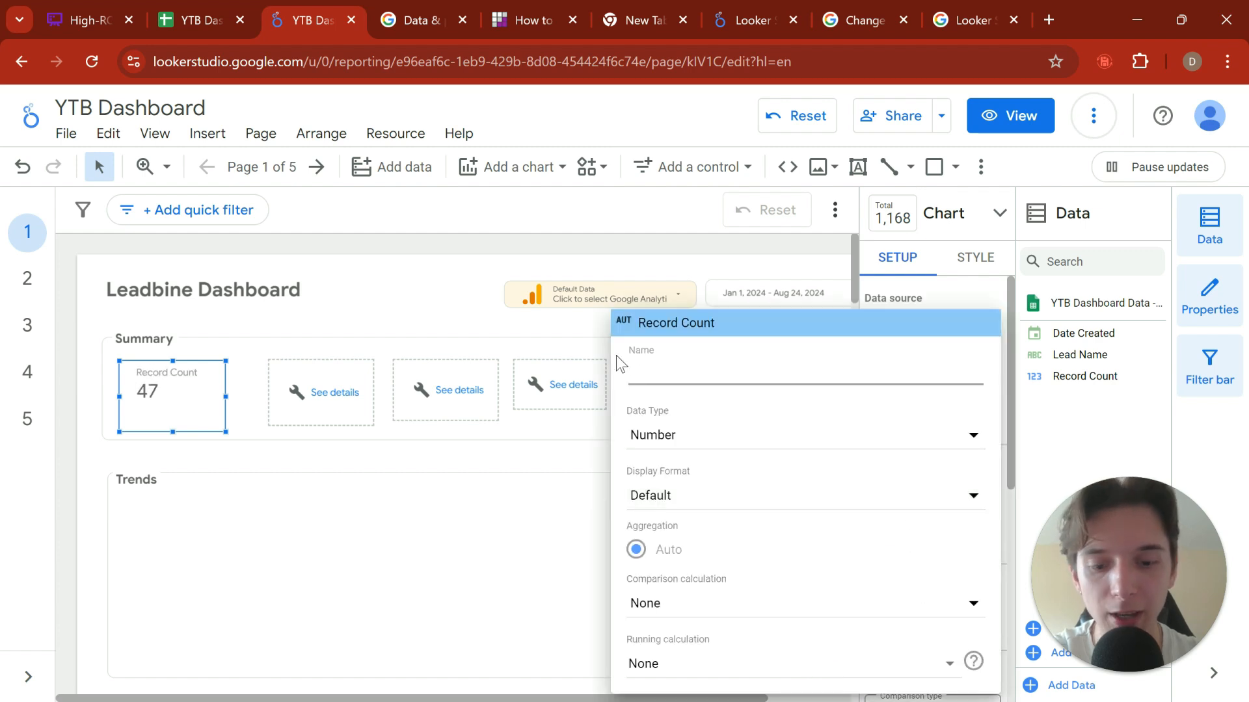
type("New Leads")
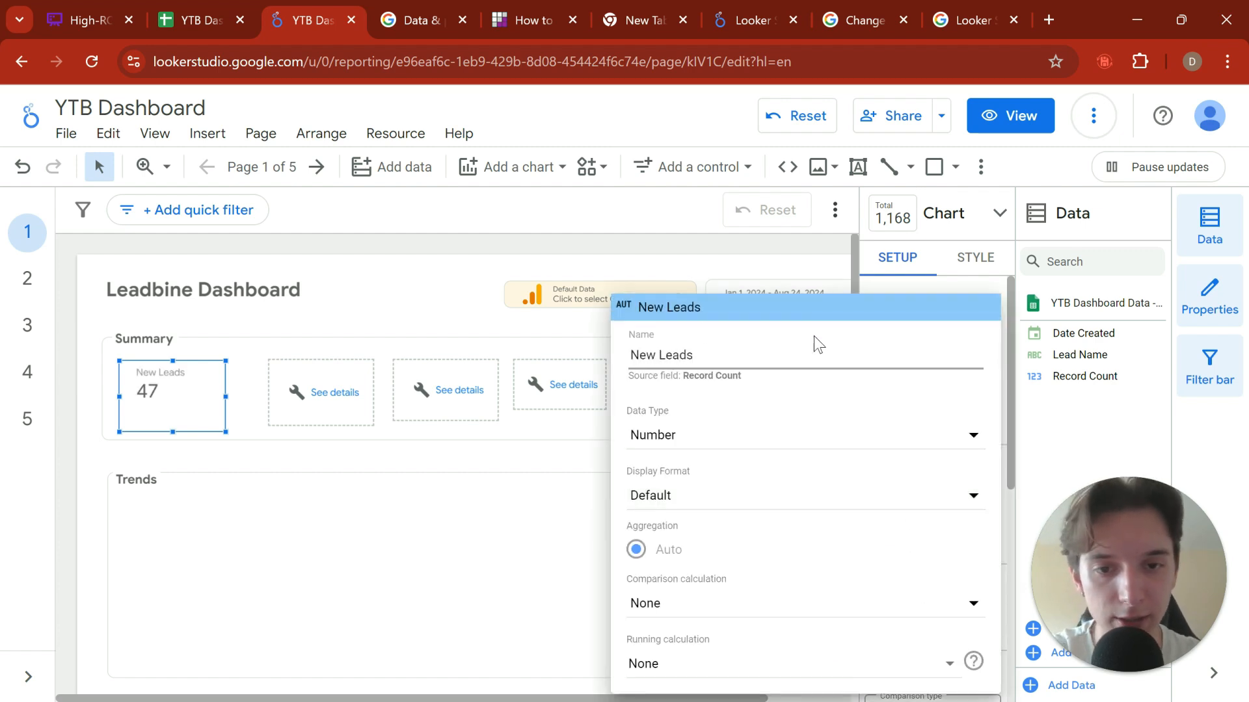
left_click(825, 260)
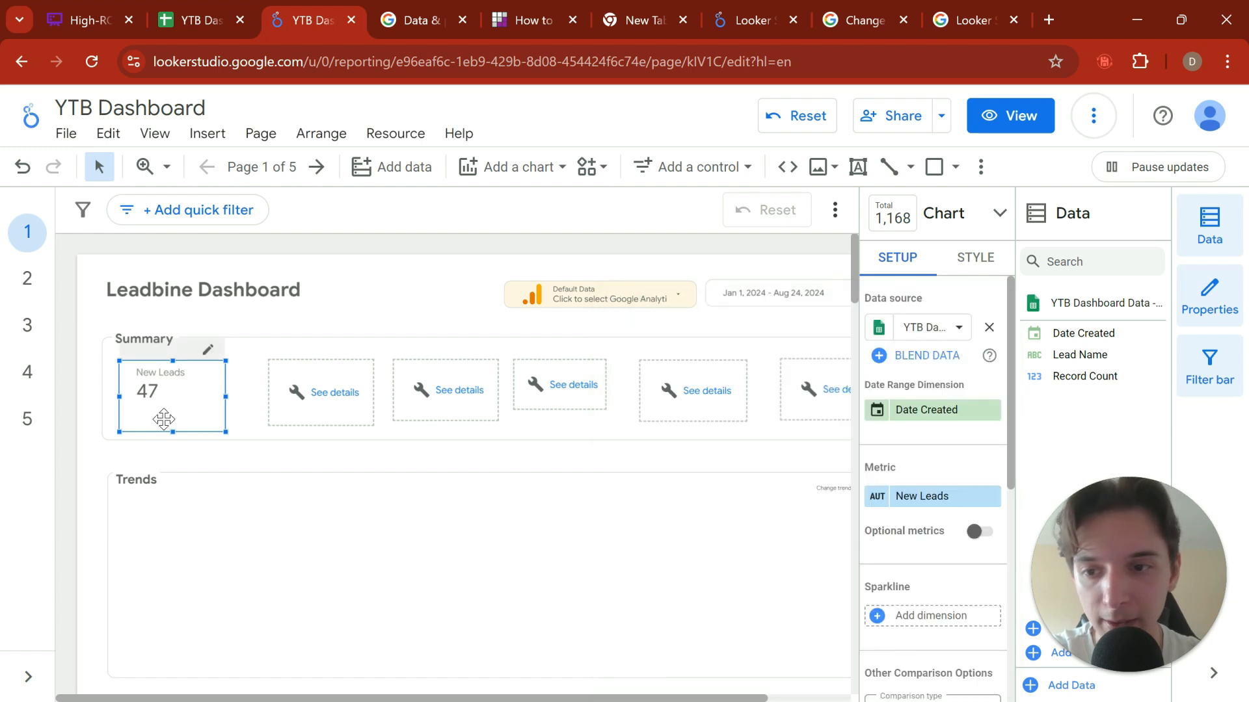
left_click(270, 314)
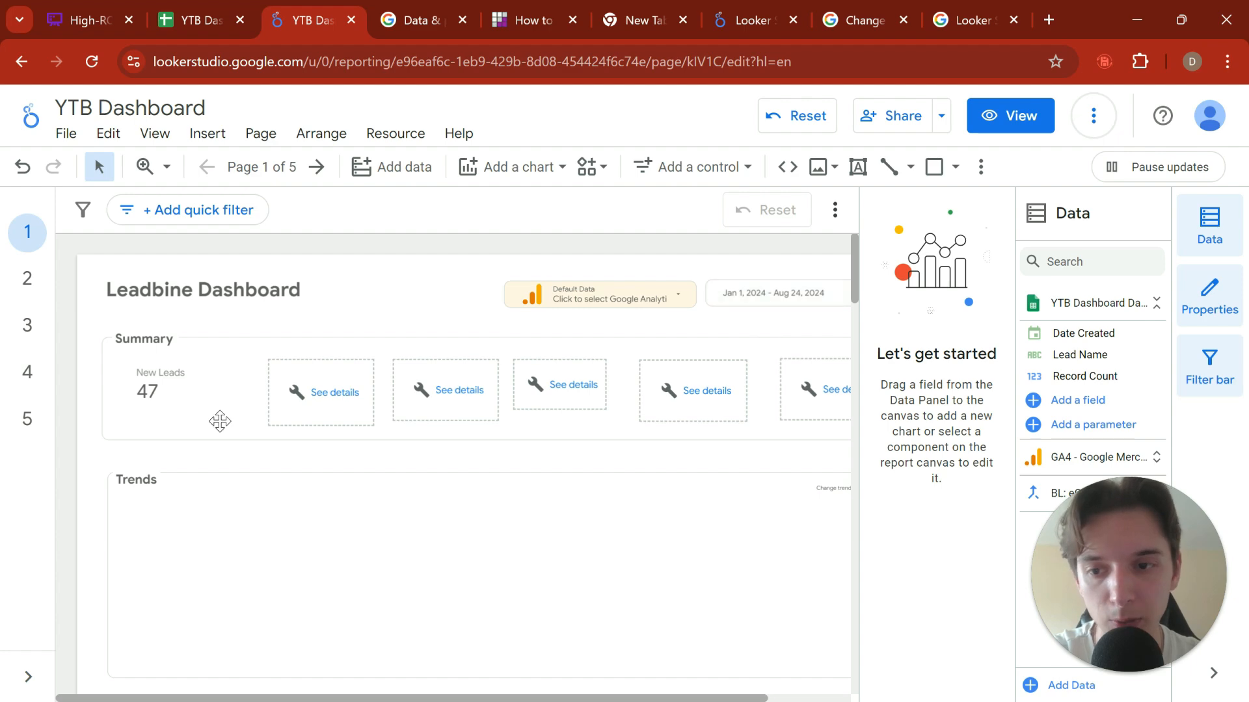
Step: Set the start date of the report's date range control to August 1, 2024 and apply it
left_click(788, 312)
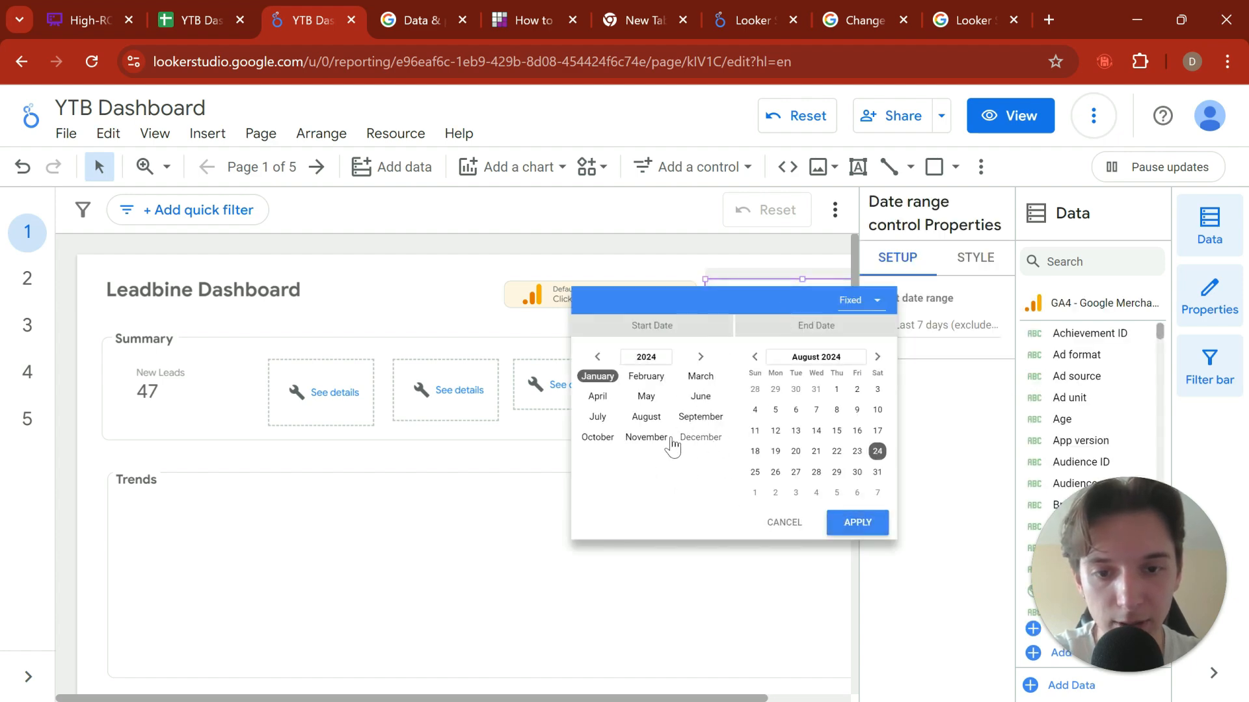
left_click(645, 417)
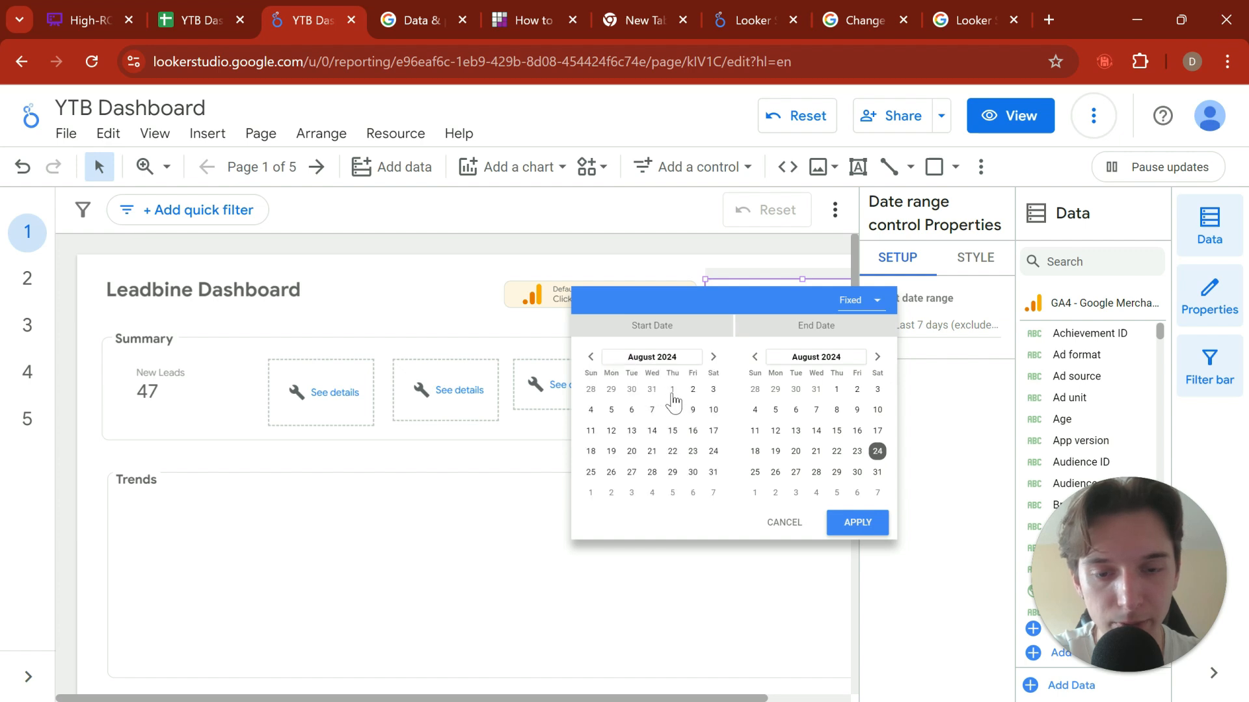
left_click(857, 524)
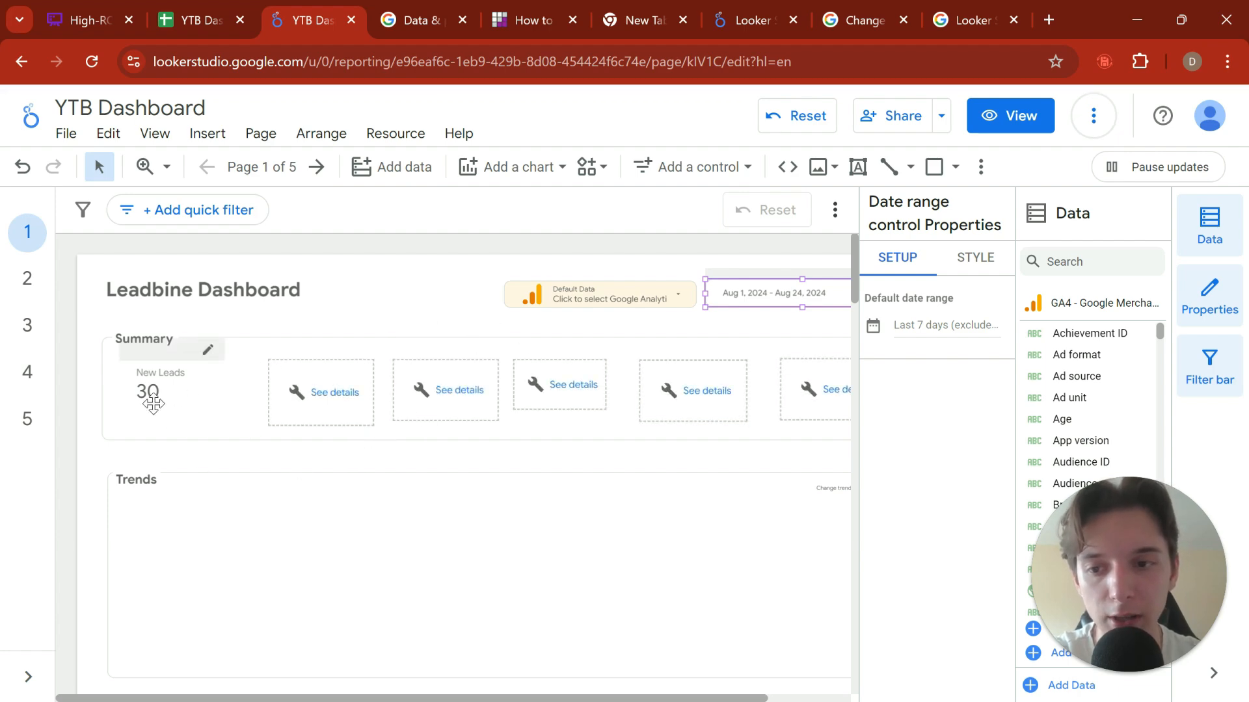
Step: Switch to Google Sheets and compare the New Leads sheet with the scorecard, and look at the Meetings Booked sheet
left_click(233, 20)
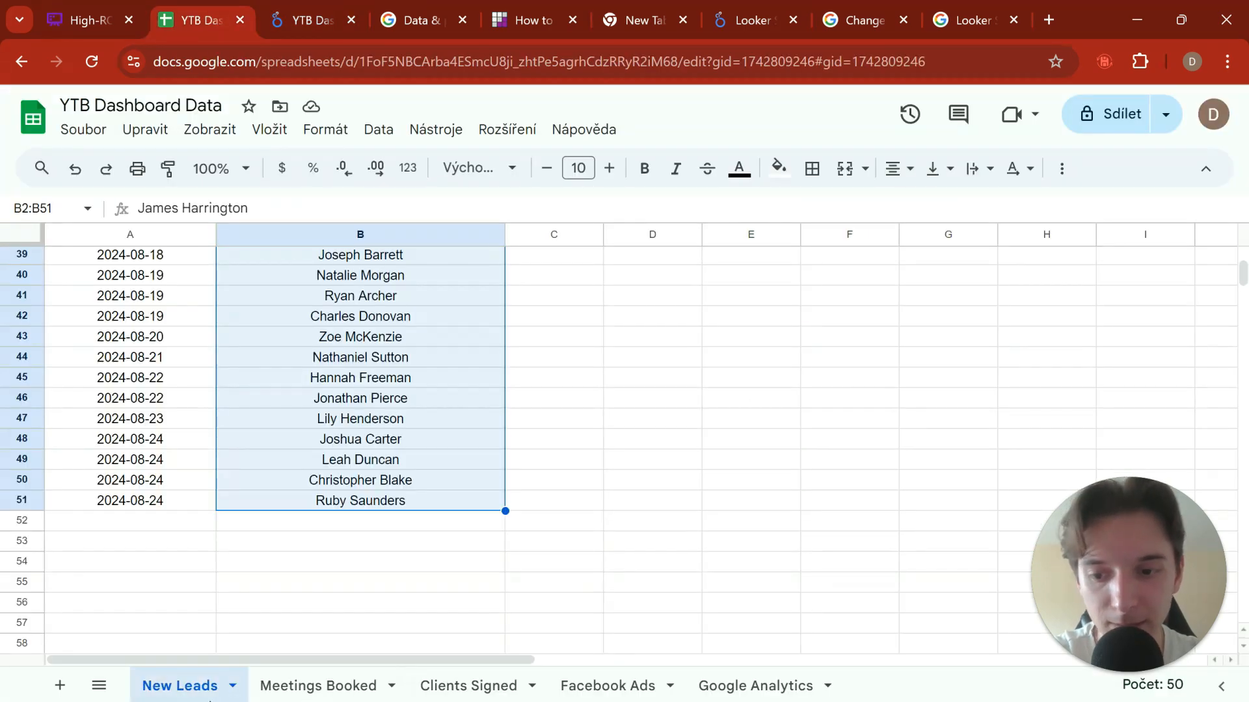
left_click(342, 24)
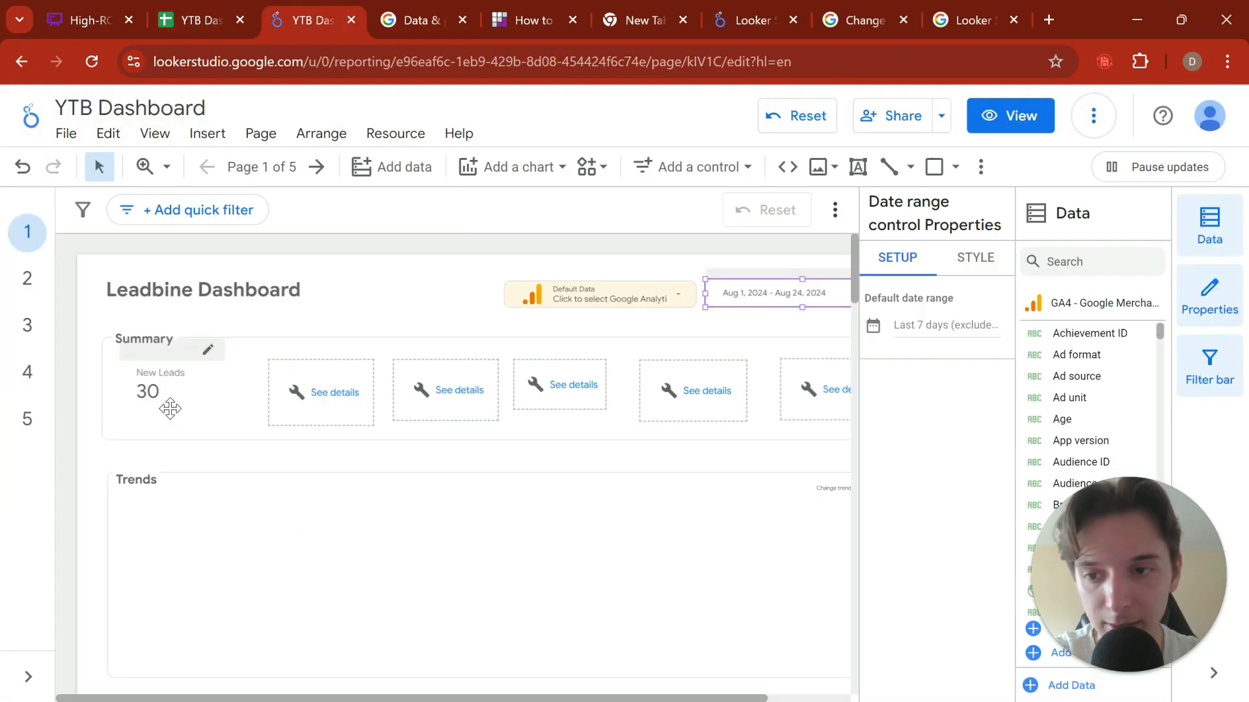
left_click(191, 22)
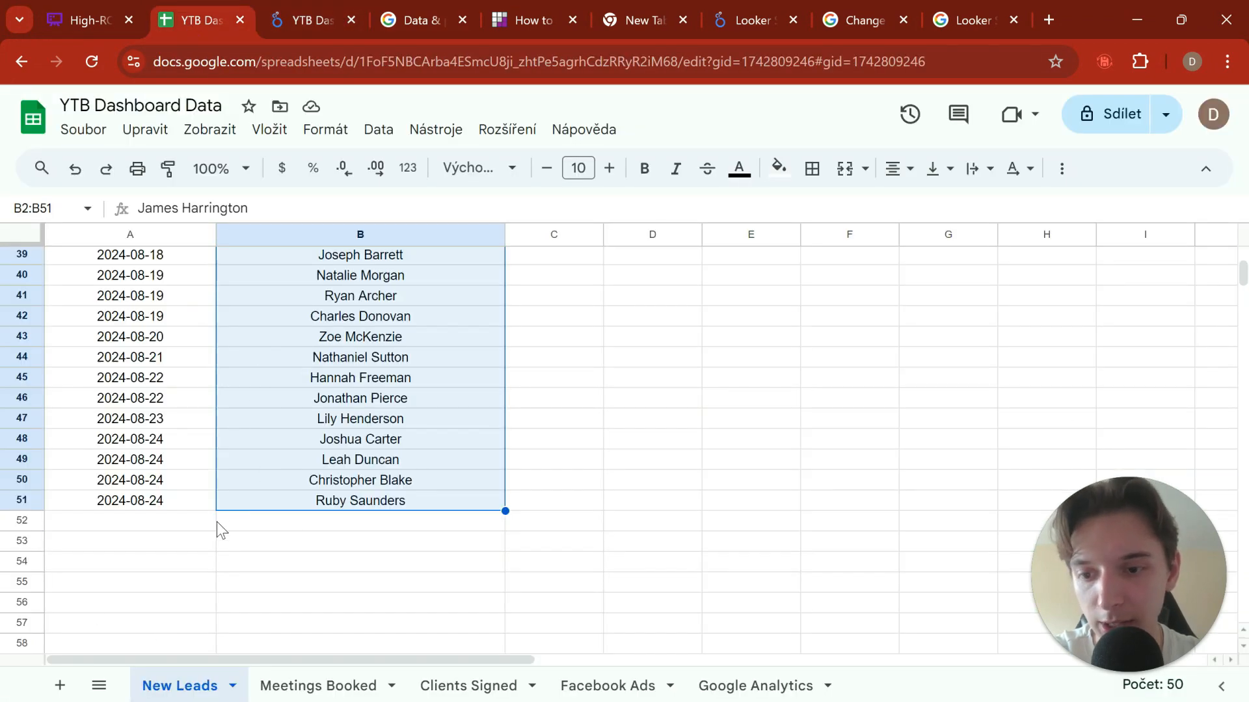
scroll(222, 521, "up", 8)
scroll(221, 520, "down", 9)
left_click(295, 688)
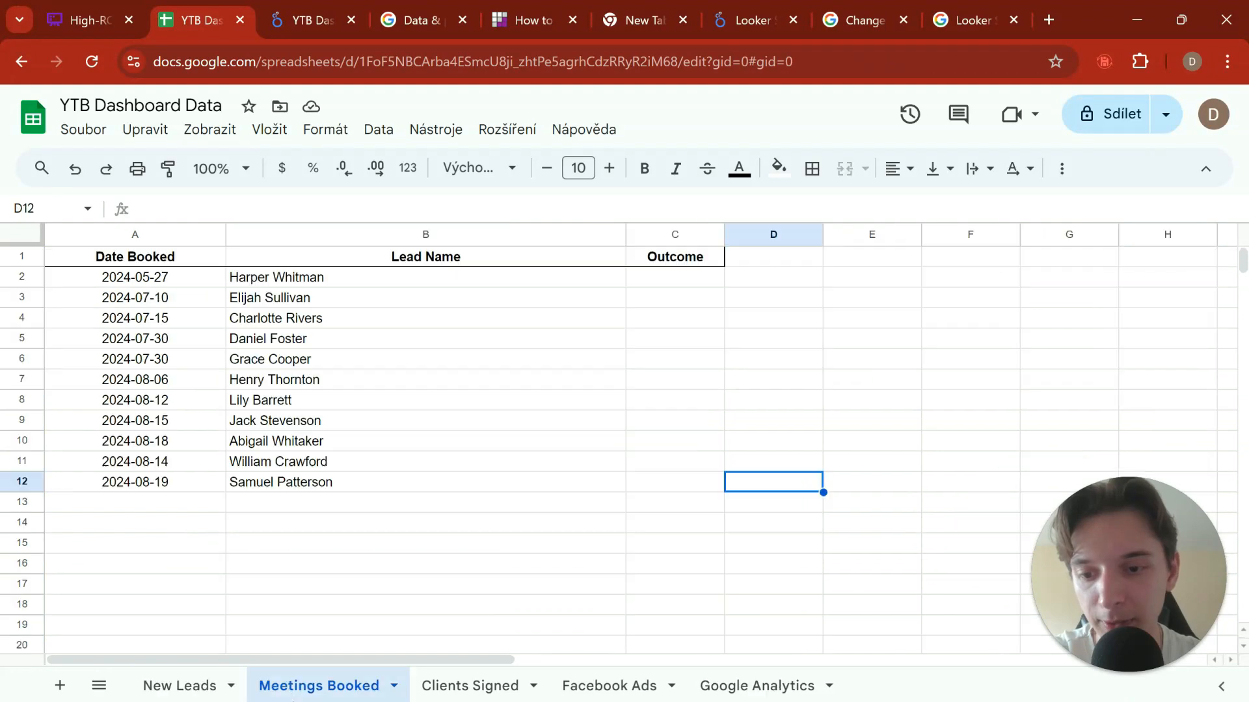
Step: Switch back to the Looker Studio report and delete the broken scorecard next to New Leads
left_click(308, 21)
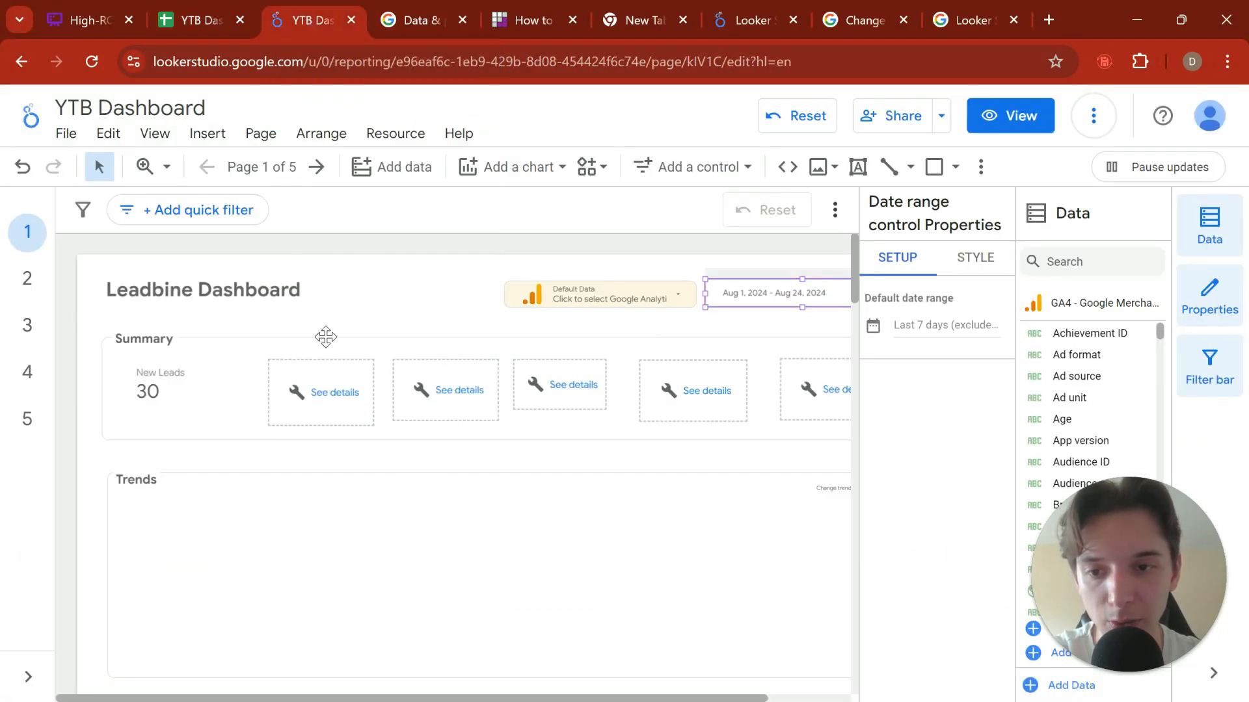
left_click(301, 388)
key("Delete")
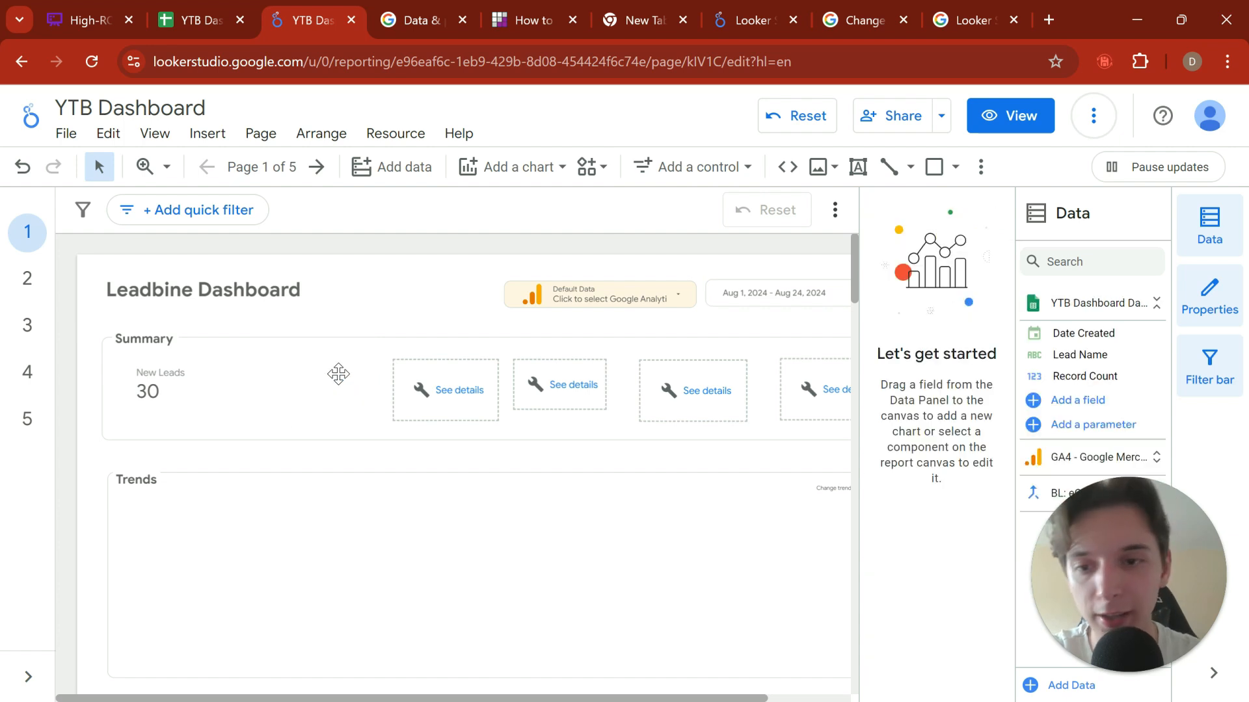
Step: Add a scorecard to the Summary section and align it directly beside the New Leads scorecard
left_click(537, 168)
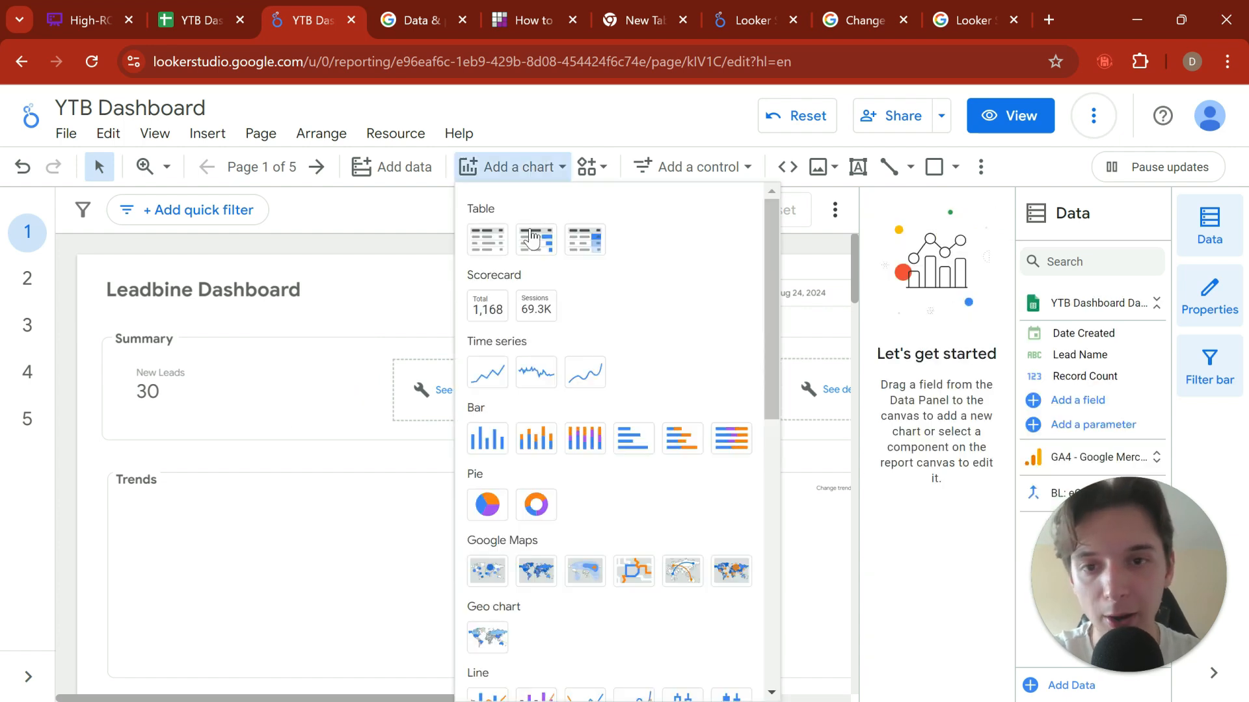
left_click(498, 317)
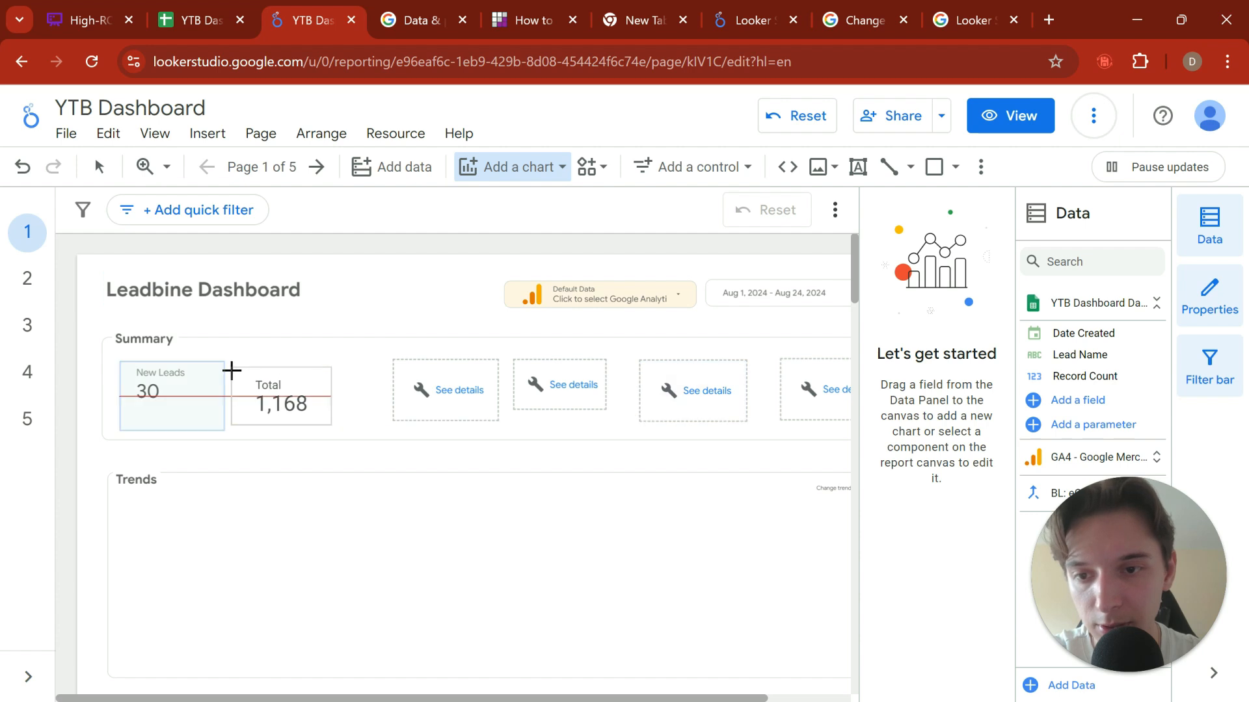
left_click(231, 370)
mouse_move(315, 418)
left_mouse_down()
mouse_move(299, 403)
mouse_move(297, 416)
left_mouse_up()
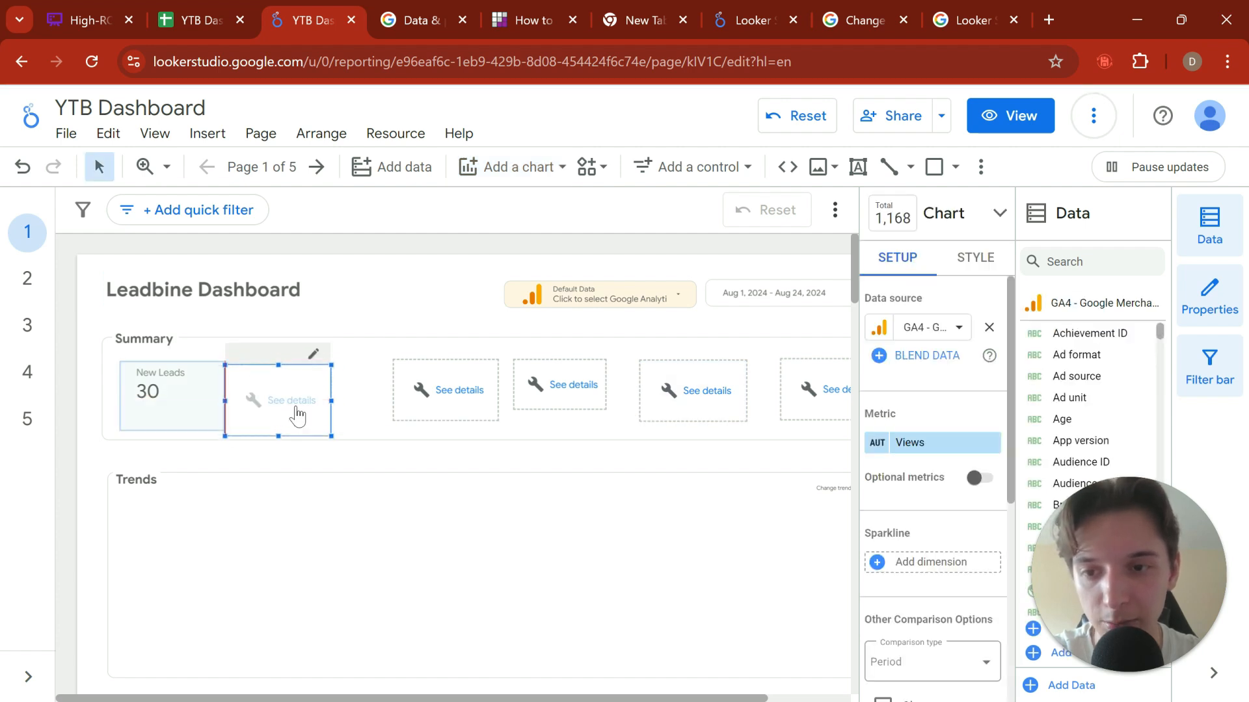
Step: Start adding a new Google Sheets data source for the blank scorecard beside New Leads
left_click(934, 328)
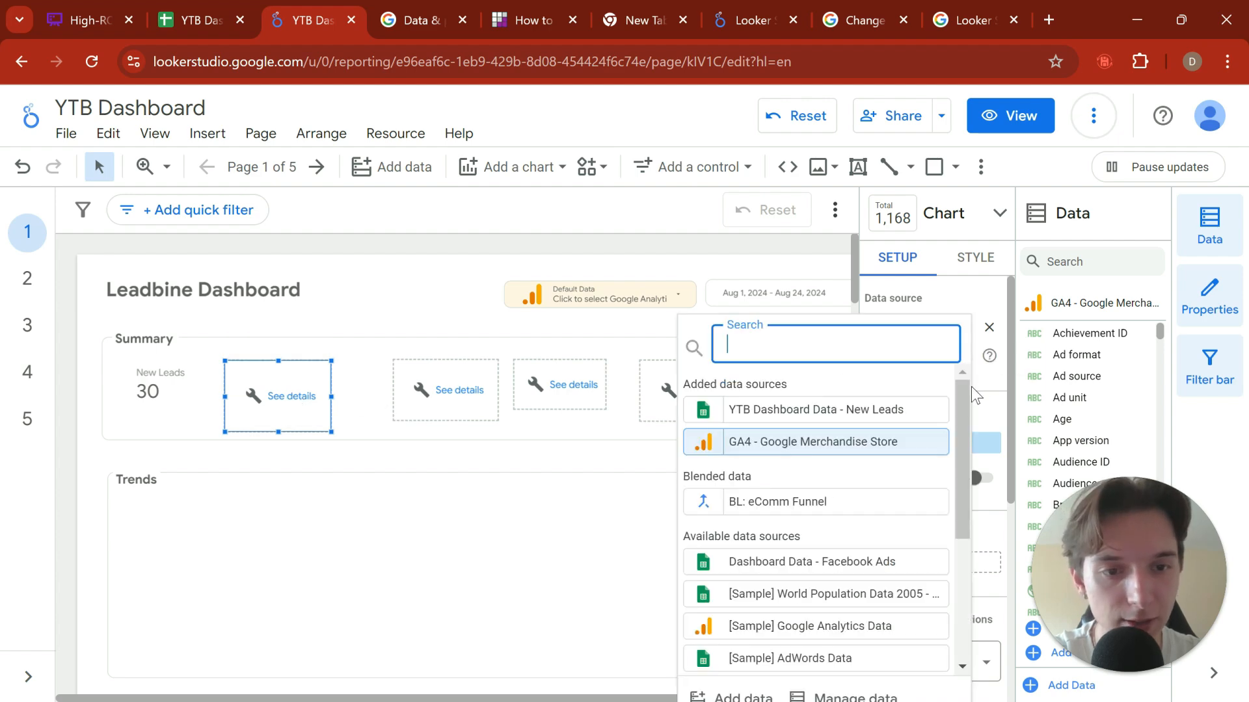
left_click(992, 338)
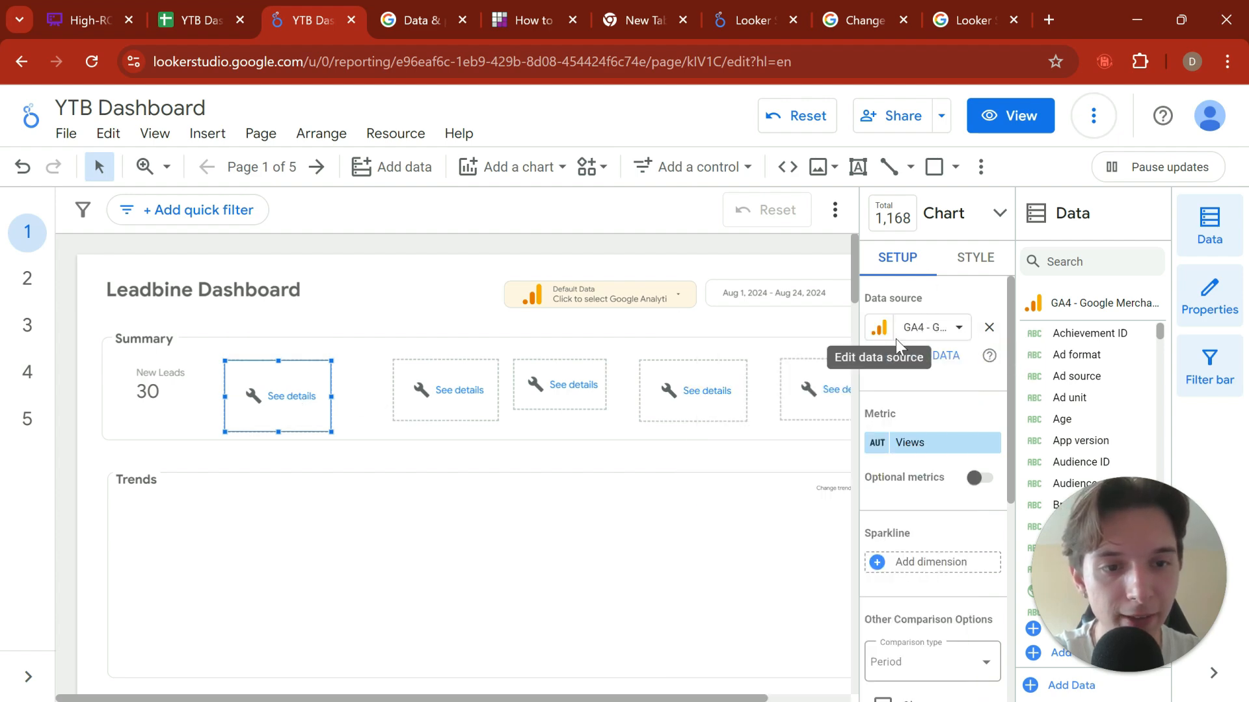
left_click(928, 329)
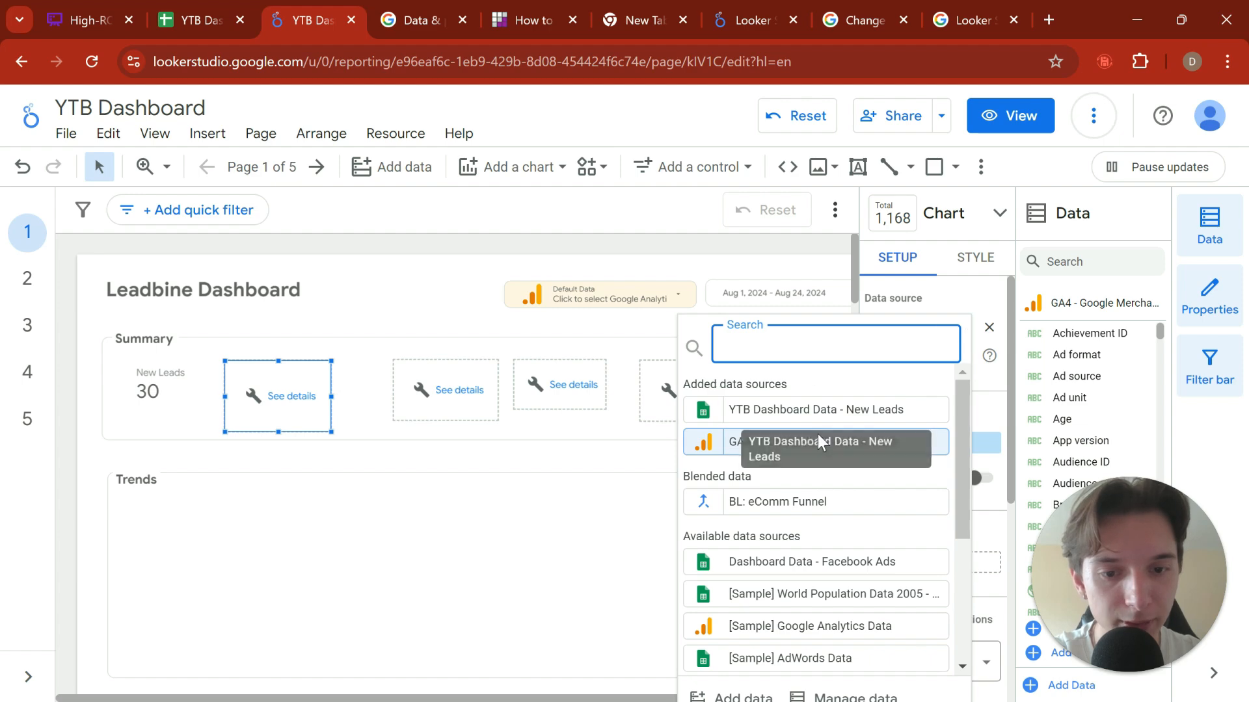
left_click(731, 696)
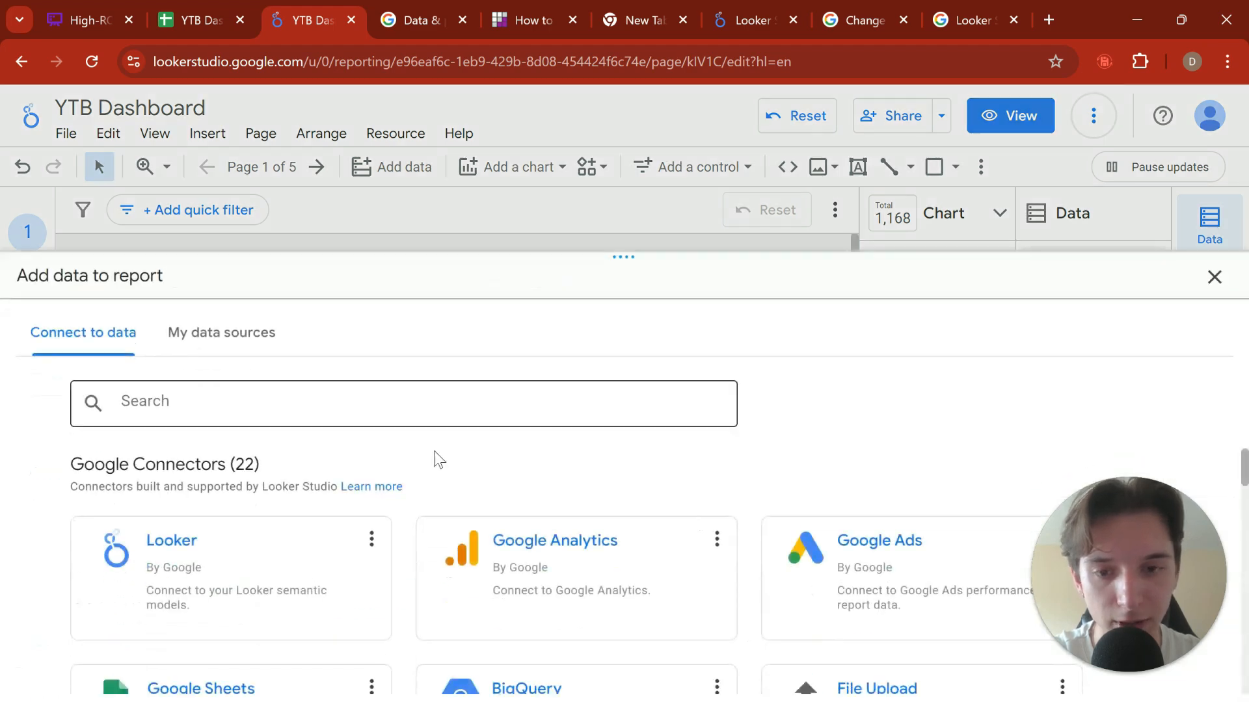
scroll(259, 572, "down", 3)
left_click(259, 533)
scroll(455, 462, "down", 2)
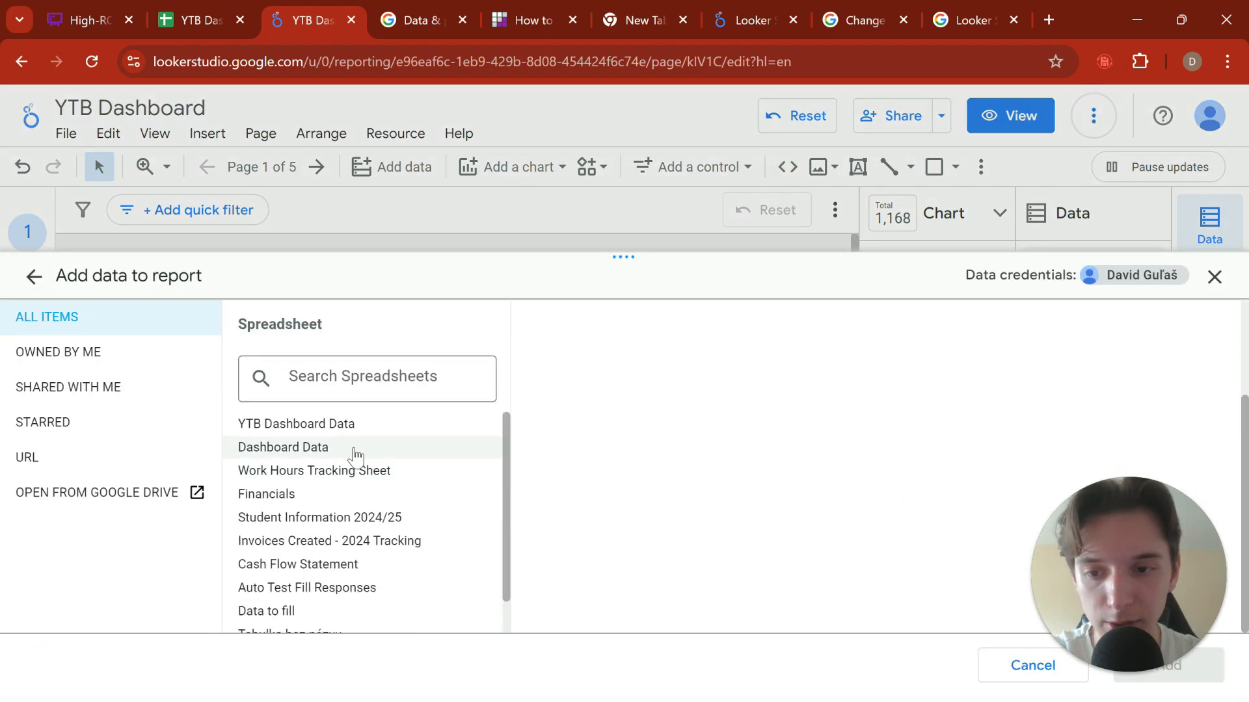
Step: Connect the Meetings Booked worksheet of the YTB Dashboard Data spreadsheet and confirm adding it to the report
left_click(349, 426)
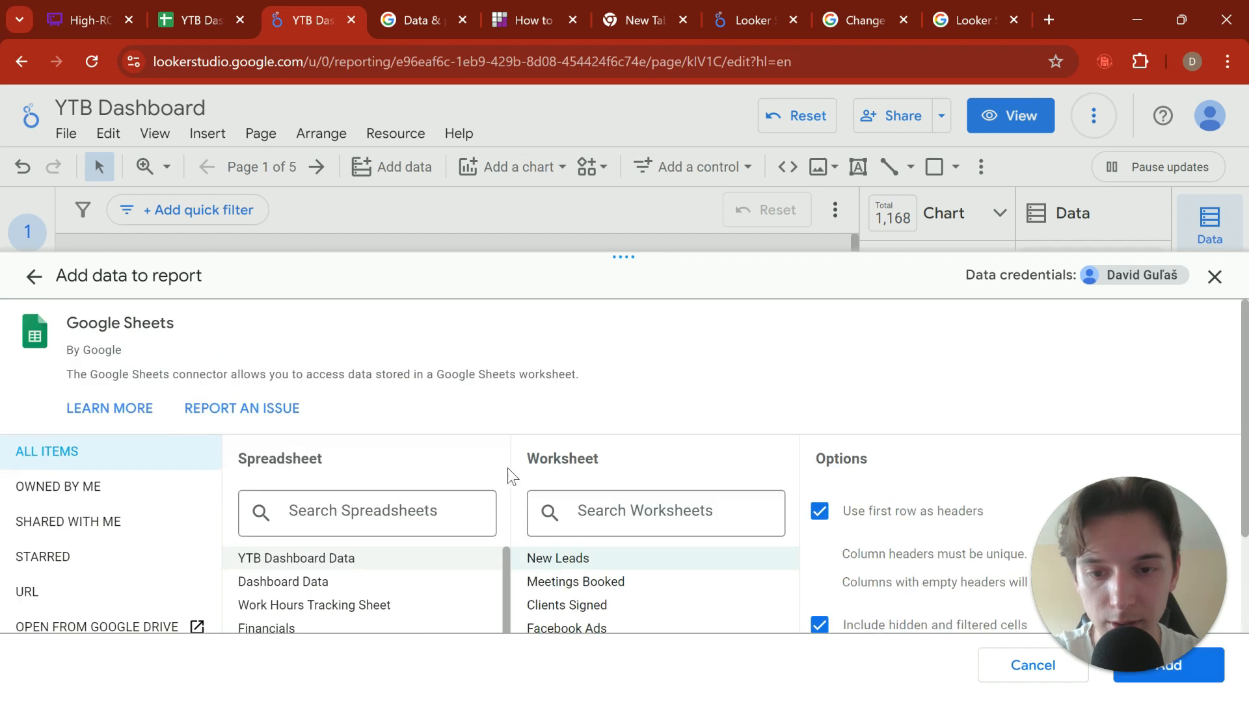
left_click(577, 583)
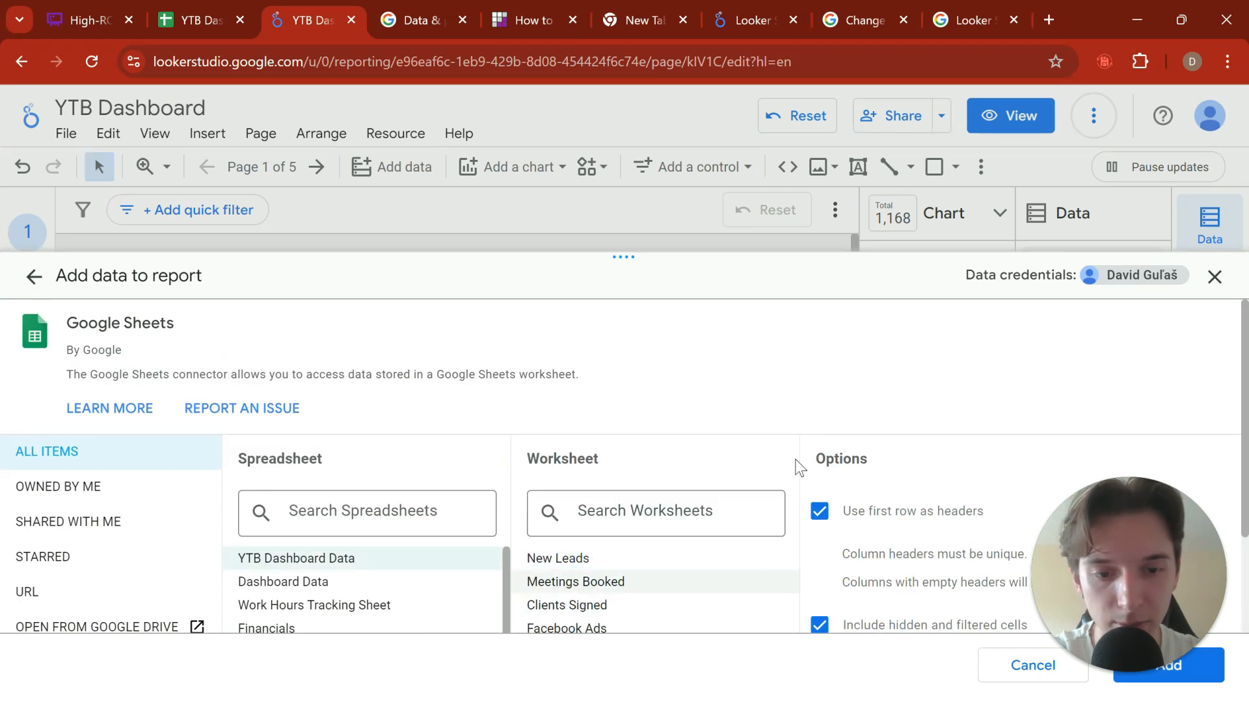
left_click(1170, 666)
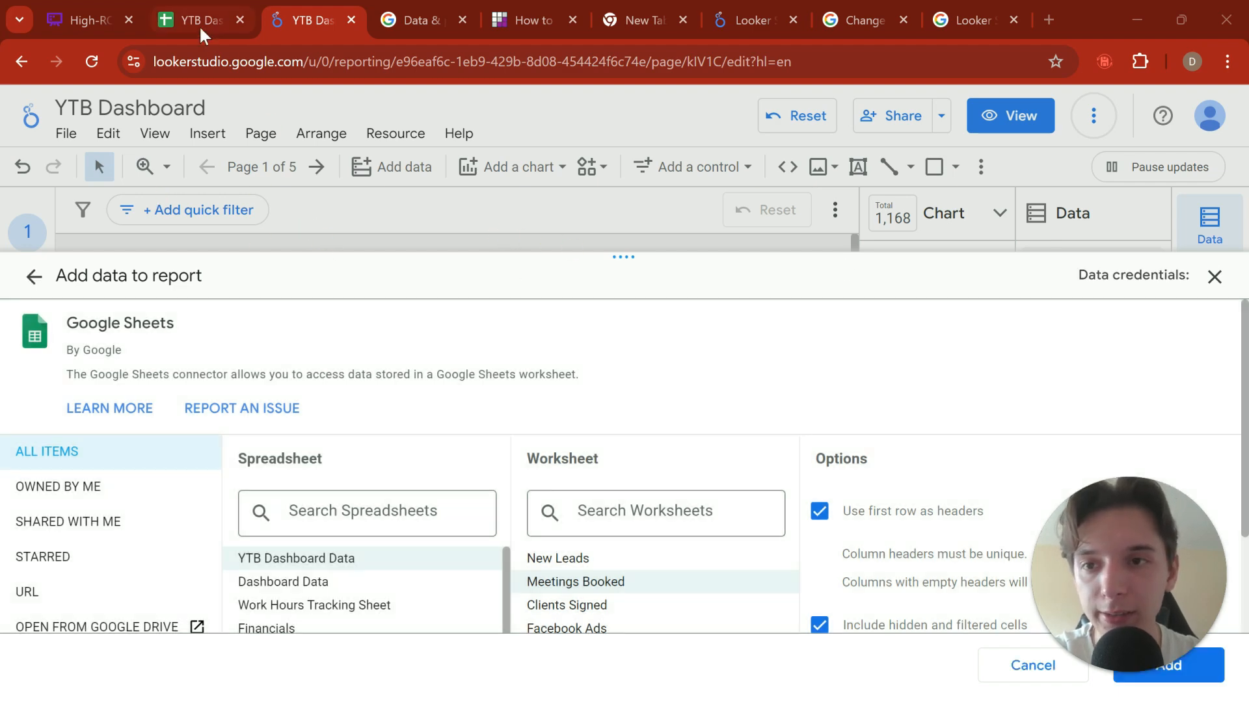
left_click(199, 21)
left_click(275, 16)
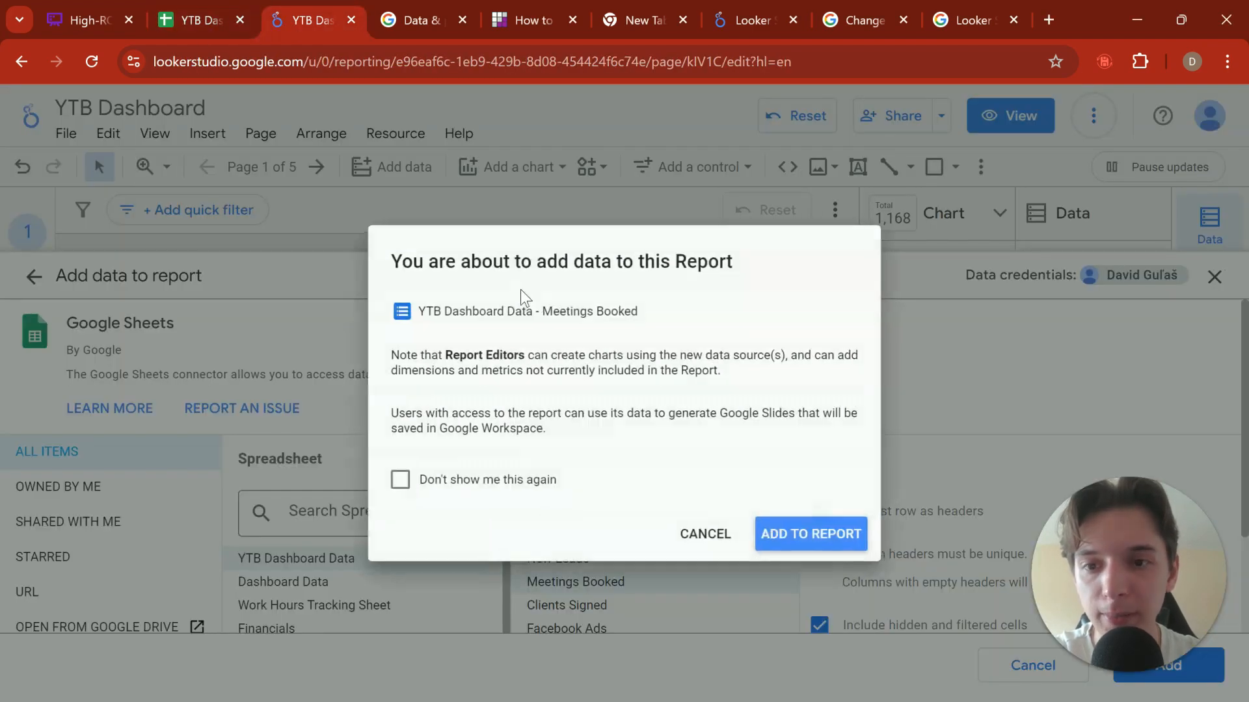
left_click(801, 534)
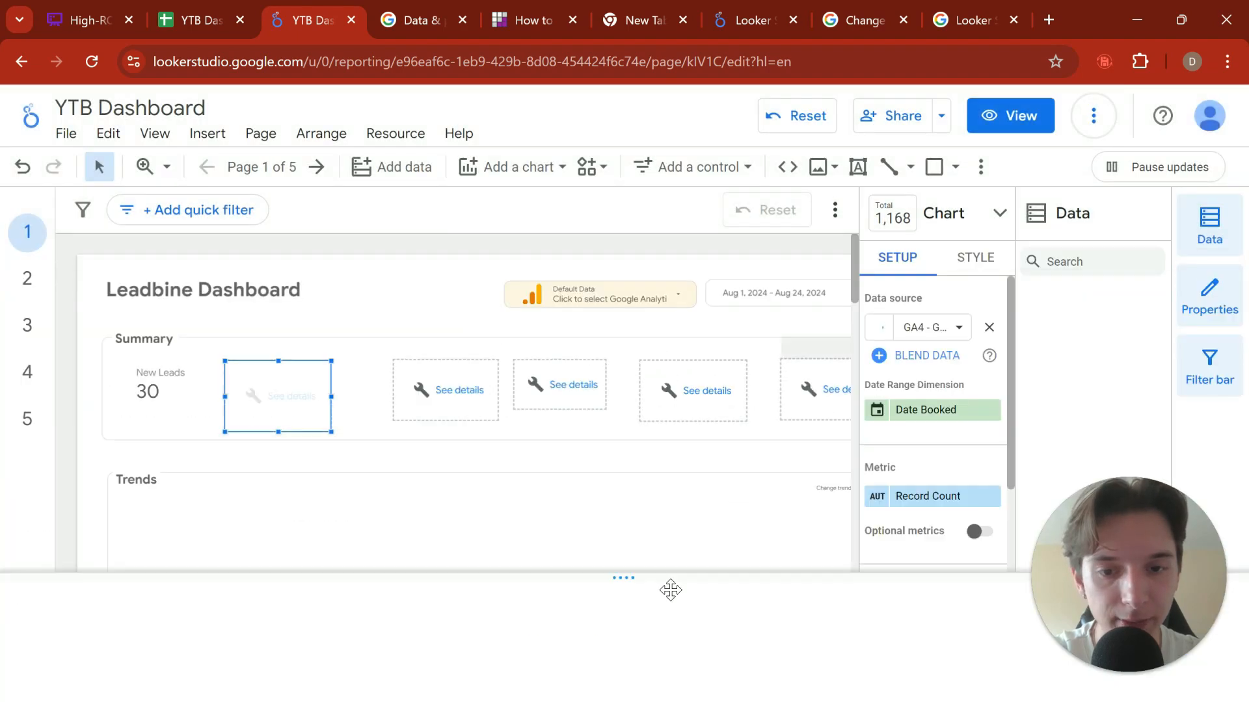
Step: Rename the new scorecard's Record Count metric to Meetings Booked
left_click_drag(279, 390, 275, 386)
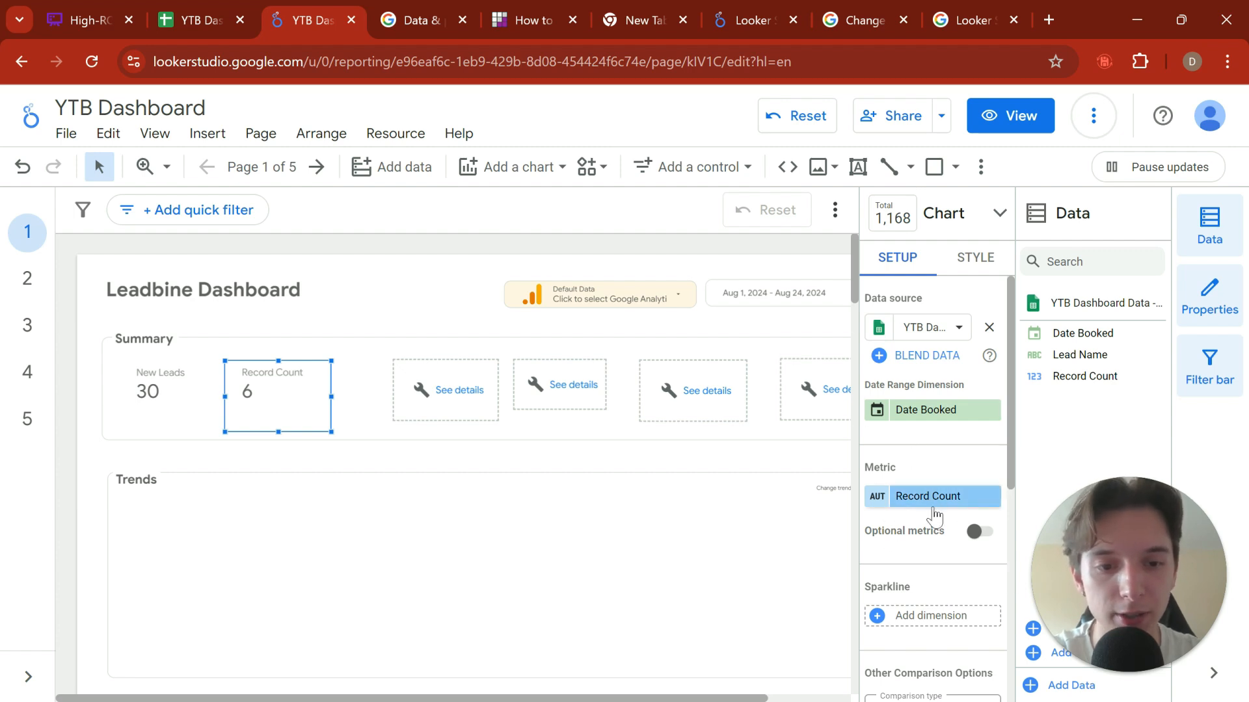
left_click(878, 500)
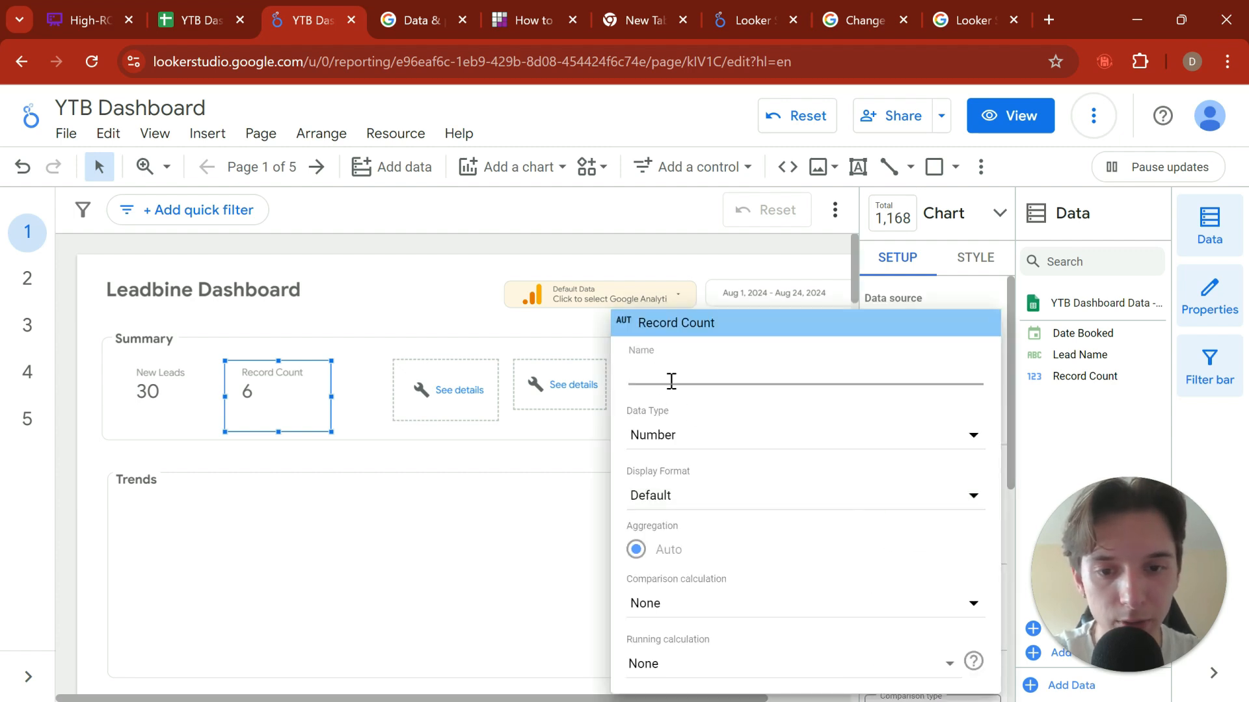
type("Meetings Booked")
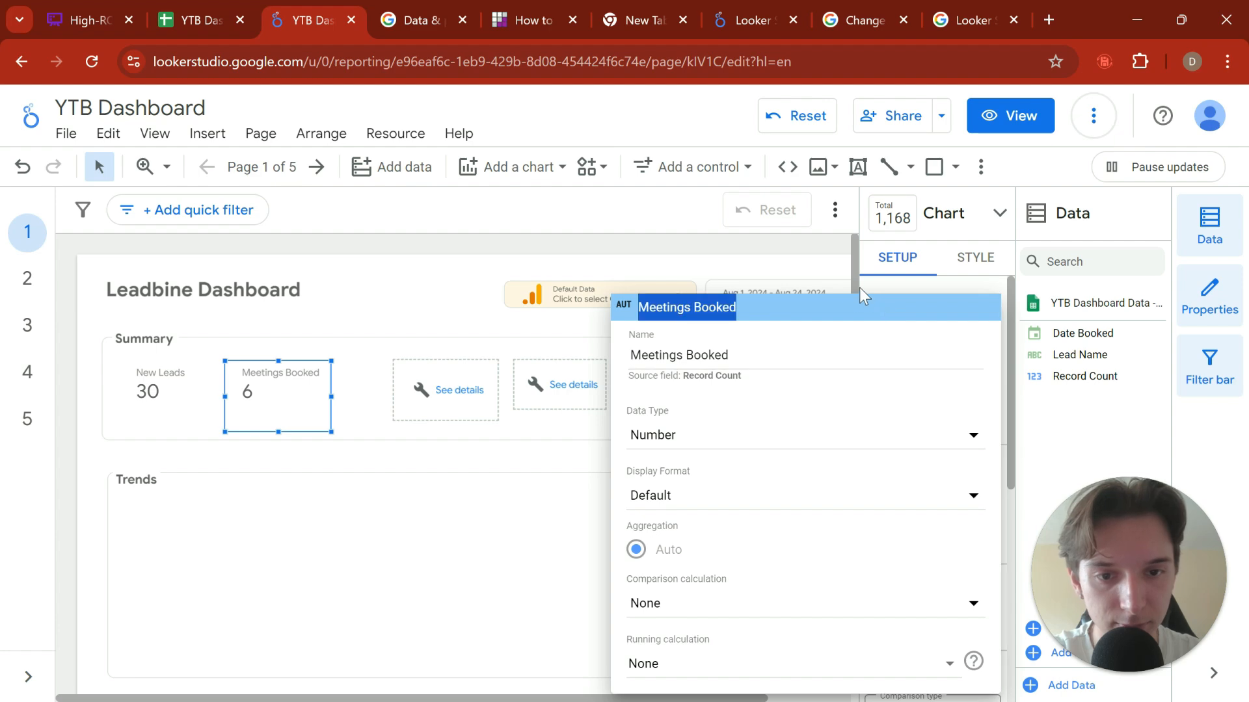
left_click(451, 310)
left_click(373, 271)
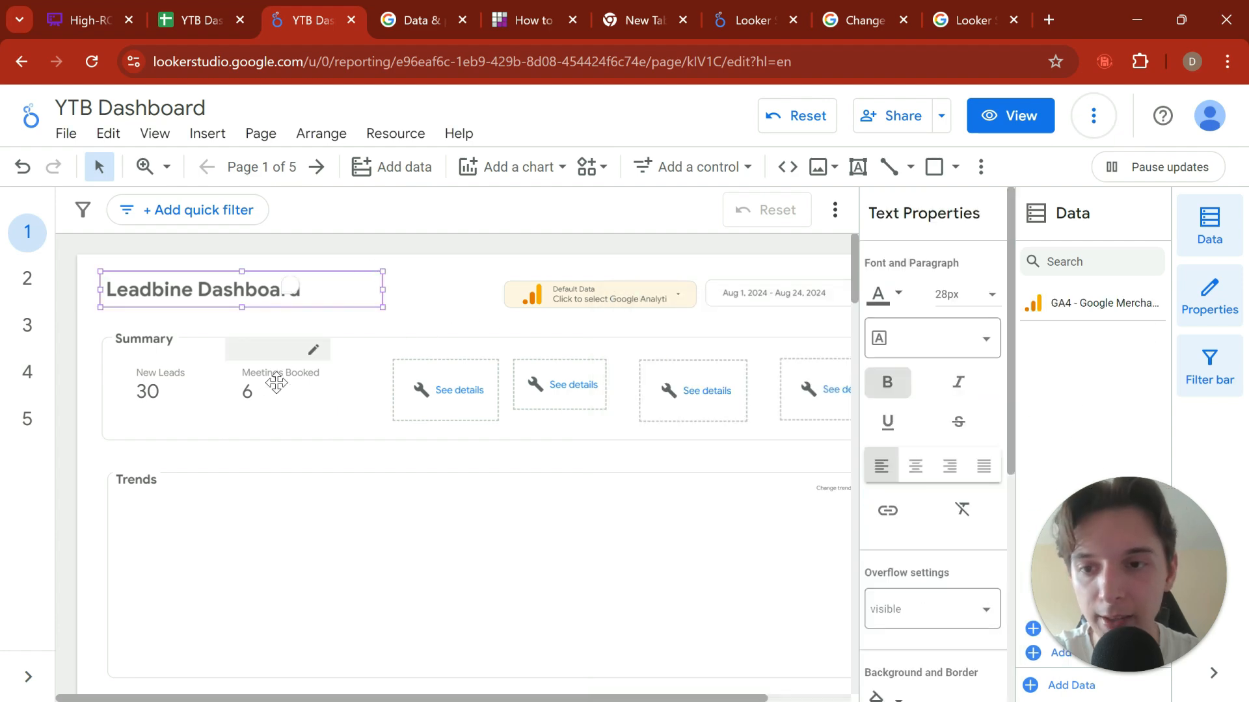
Step: Switch to Google Sheets and examine the Clients Signed sheet, selecting its lead name entries
left_click(192, 21)
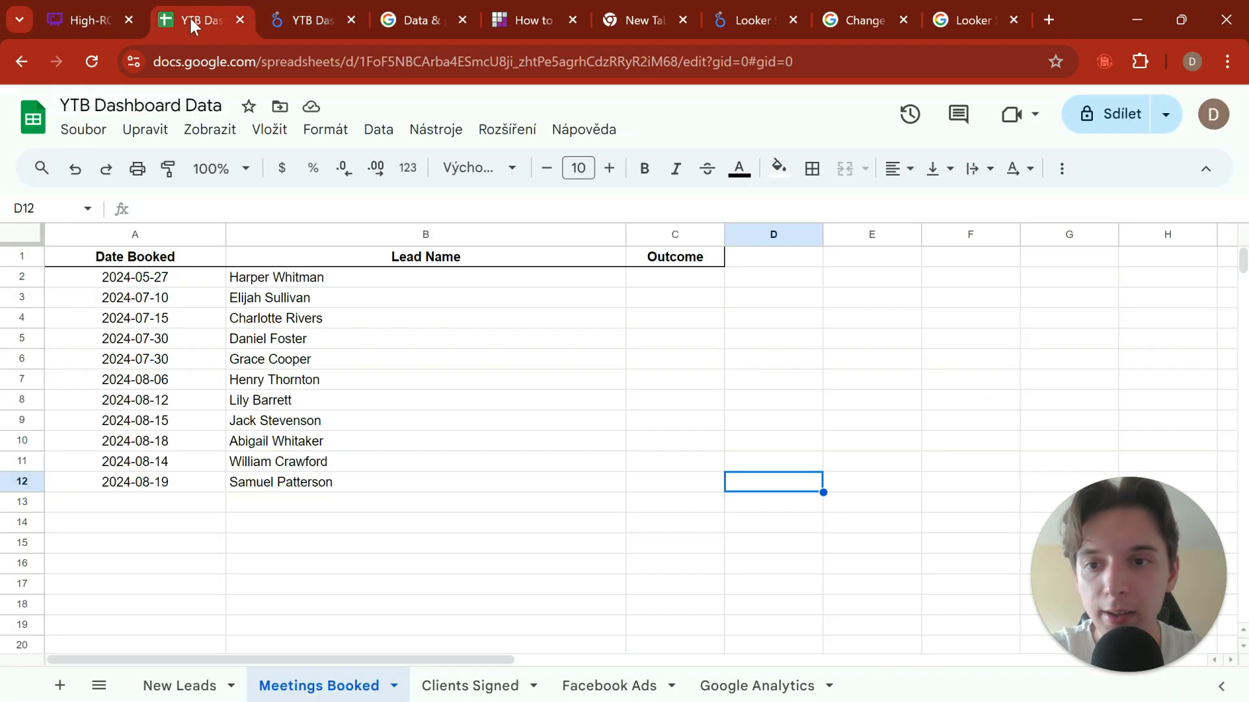
left_click(470, 686)
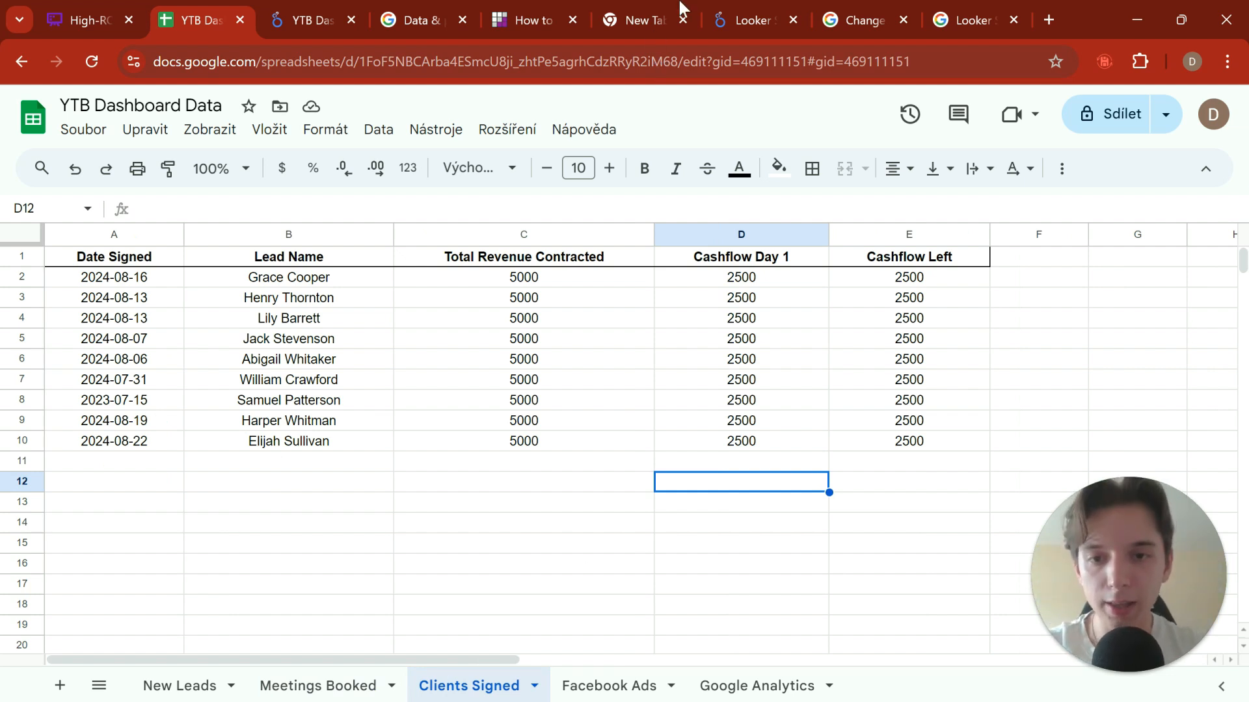
left_click_drag(364, 278, 367, 441)
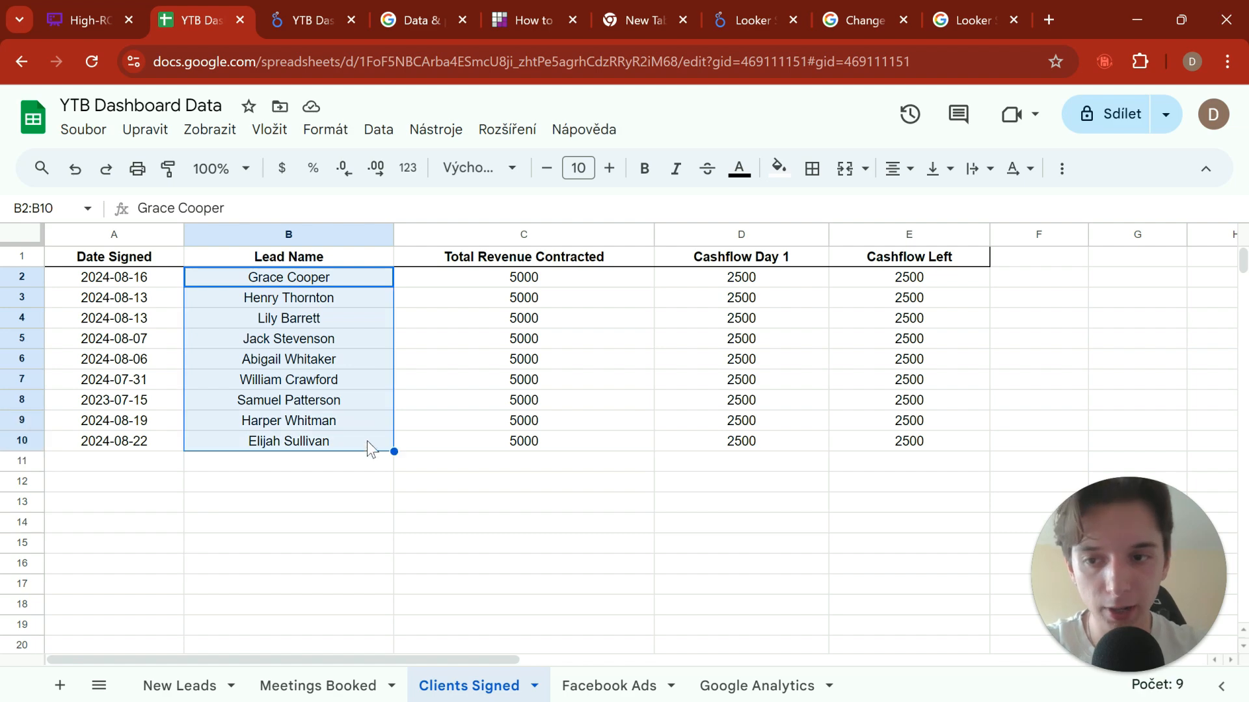
Step: Switch back to the Looker Studio report and delete the broken scorecard nearest to Meetings Booked
left_click(314, 17)
left_click(432, 384)
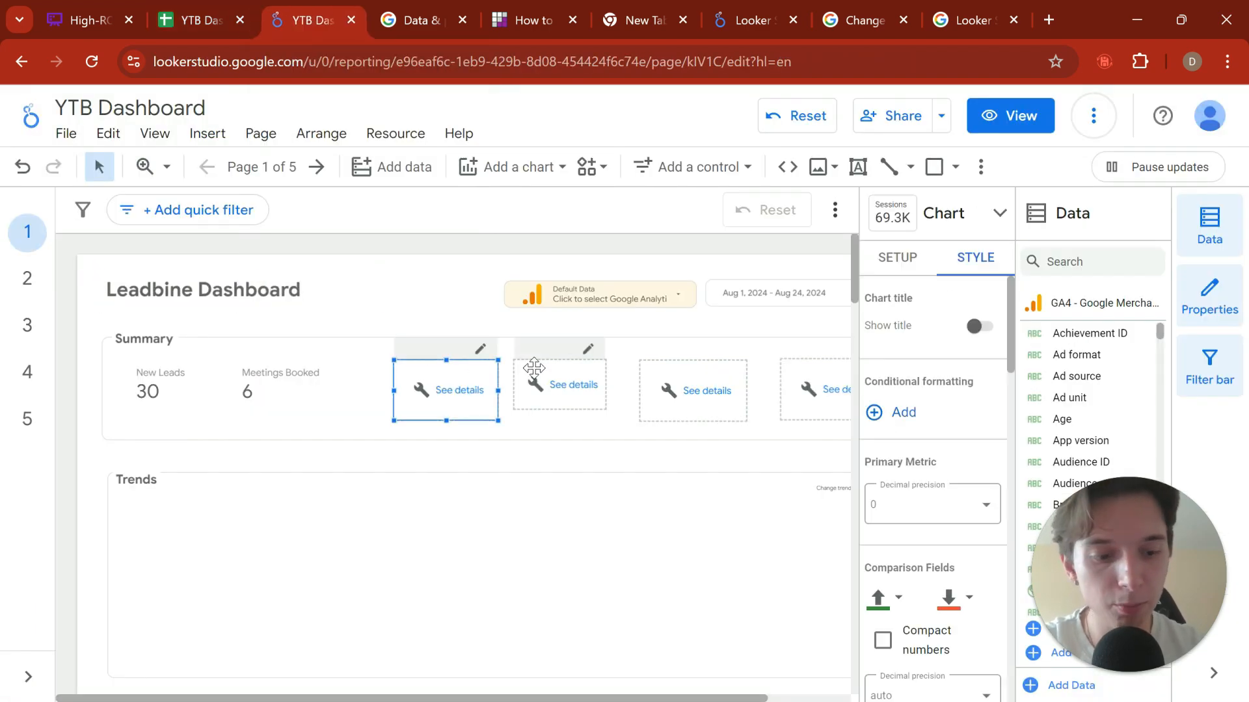
key("Delete")
Step: Duplicate the Meetings Booked scorecard and align the copy directly beside the original in the Summary section
left_click(317, 387)
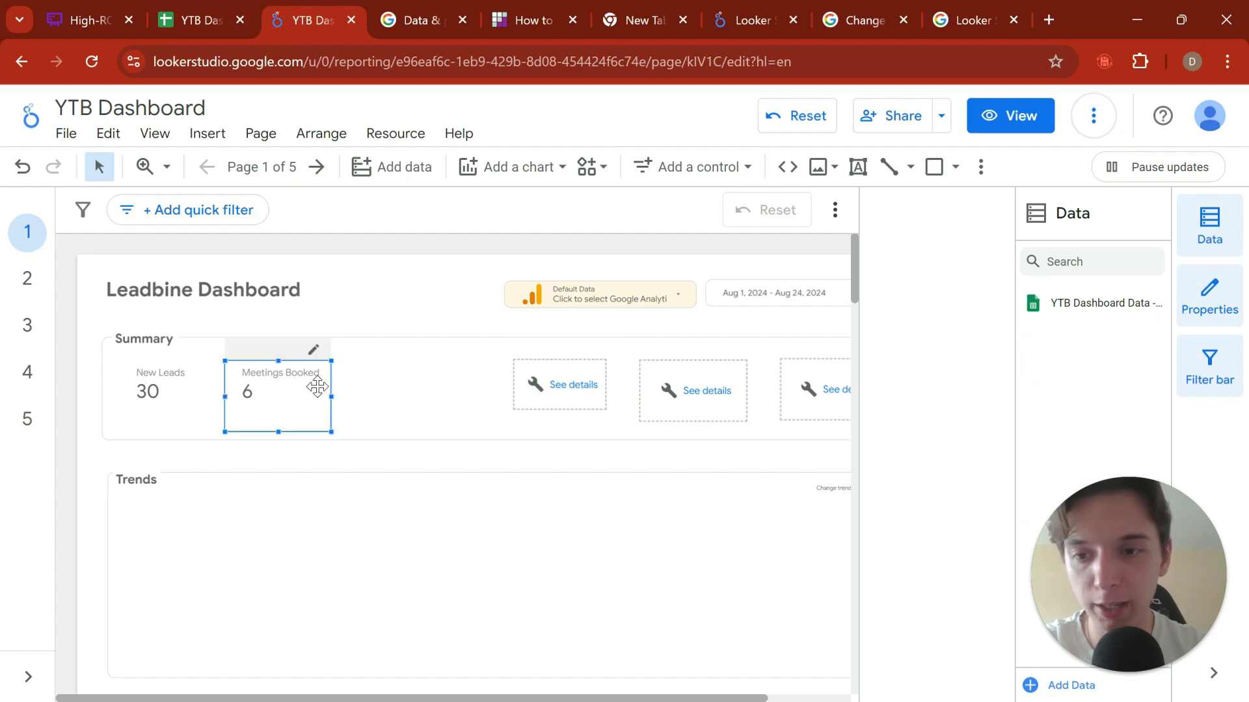
key("ctrl+c")
left_click(391, 389)
key("ctrl+v")
left_click(440, 507)
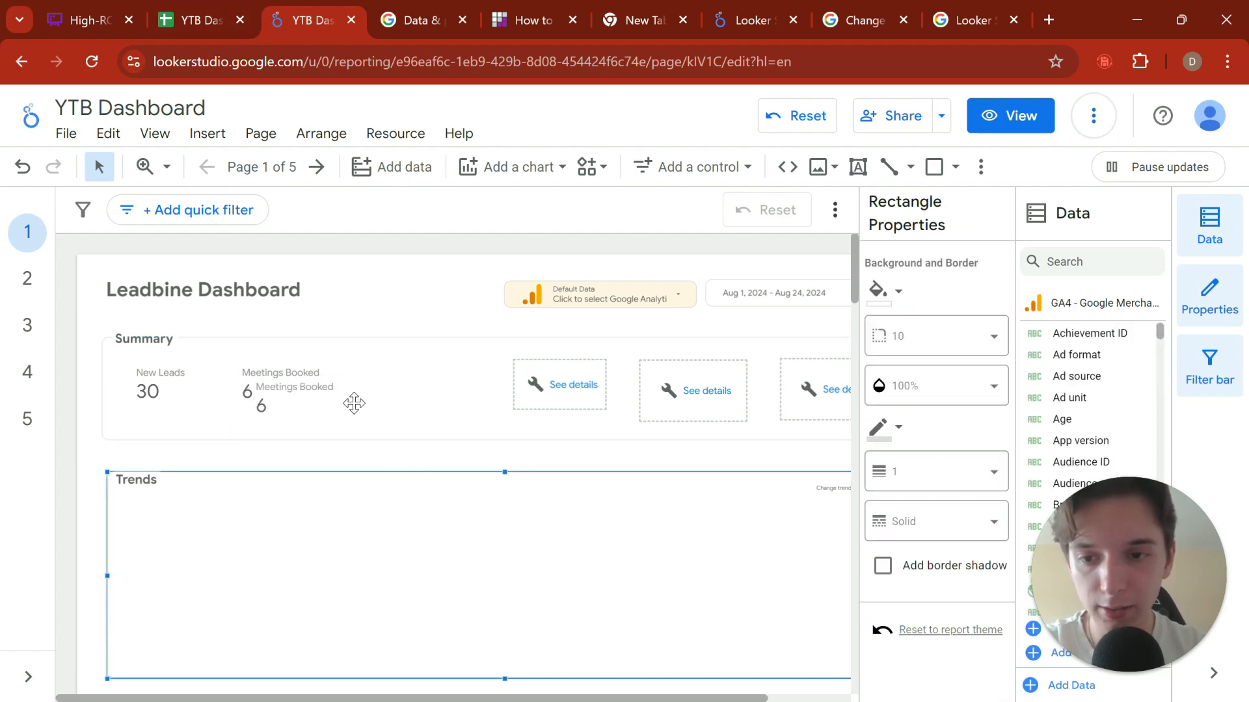
left_click_drag(290, 406, 388, 395)
Step: Add the Clients Signed worksheet of the YTB Dashboard Data spreadsheet to the report as a Google Sheets data source
scroll(930, 501, "down", 5)
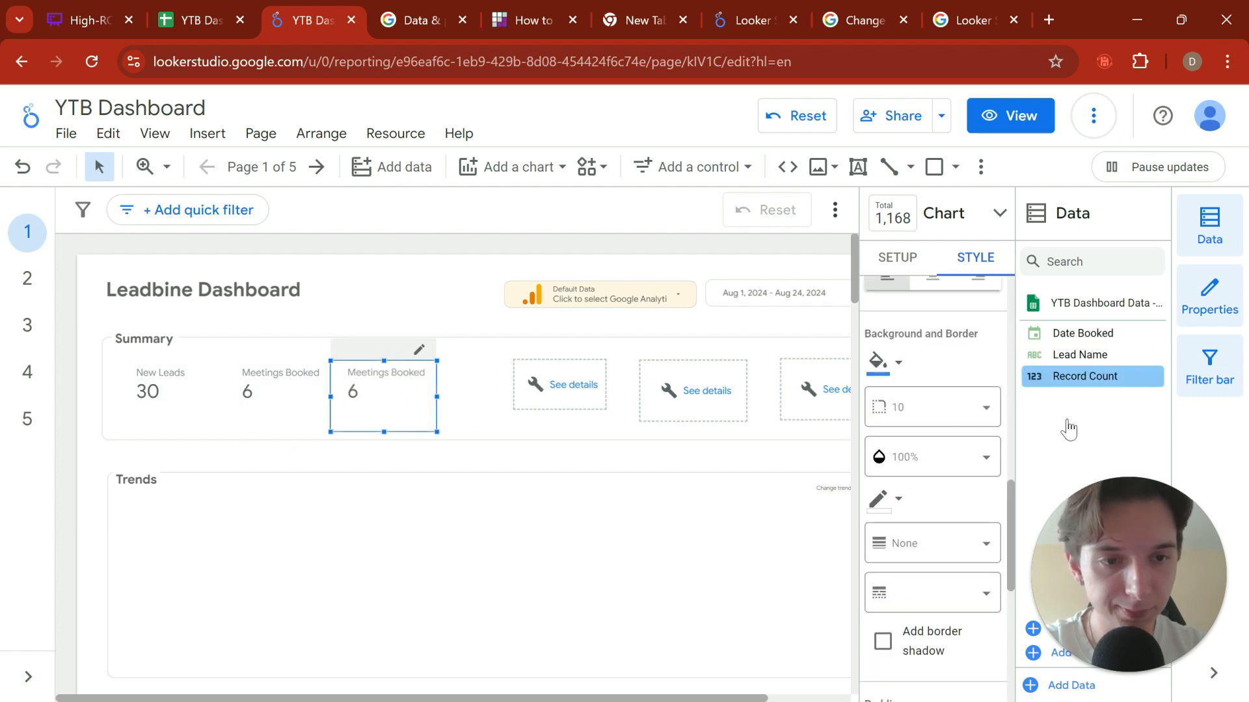
left_click(1071, 686)
scroll(243, 577, "down", 3)
left_click(243, 577)
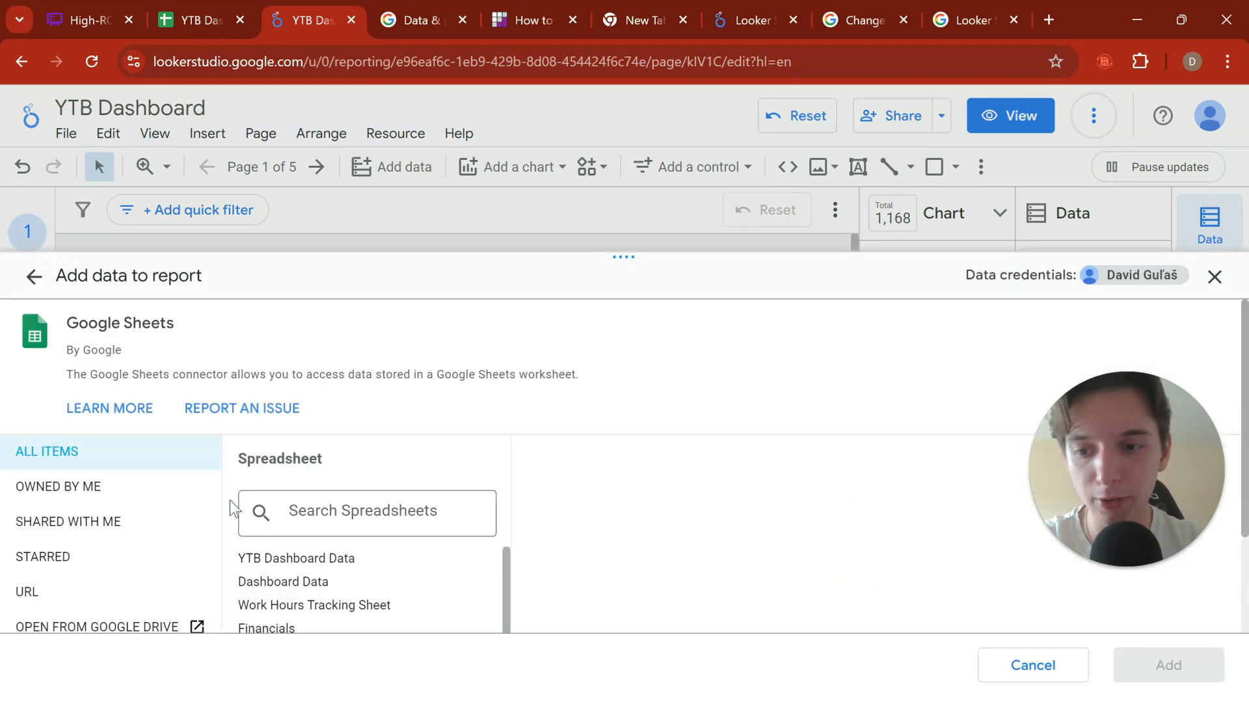
left_click(300, 559)
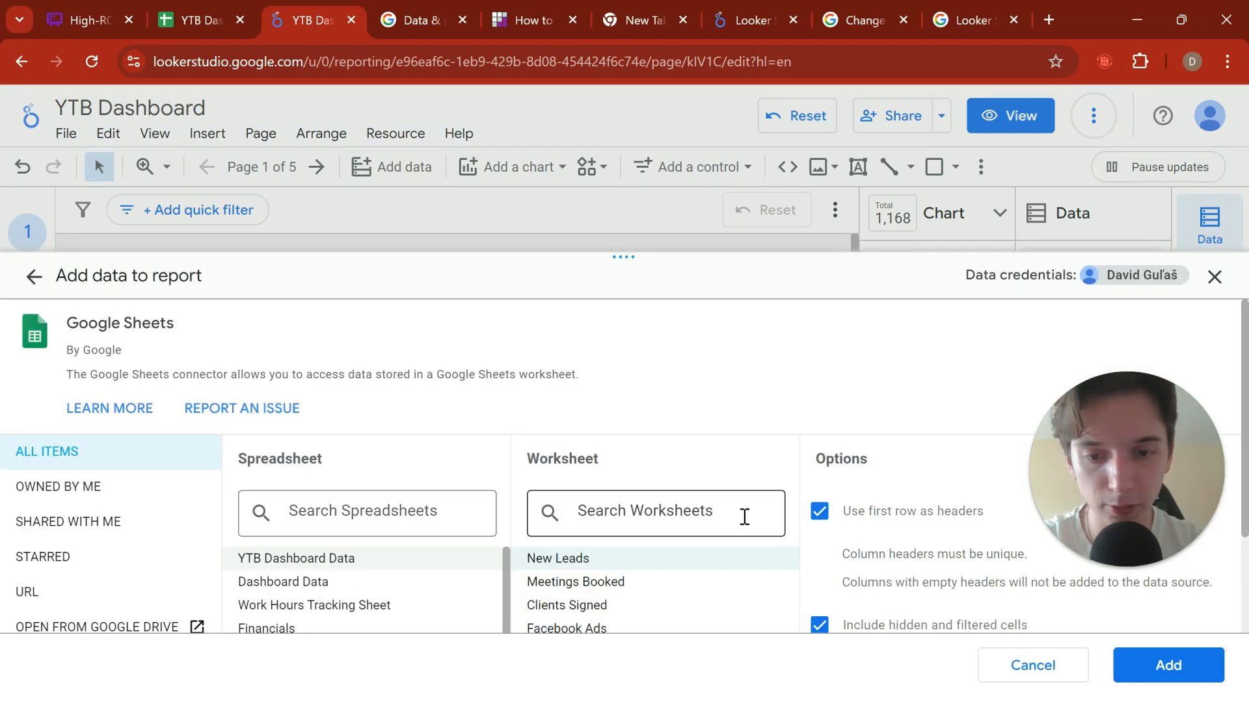
scroll(650, 520, "down", 2)
left_click(568, 509)
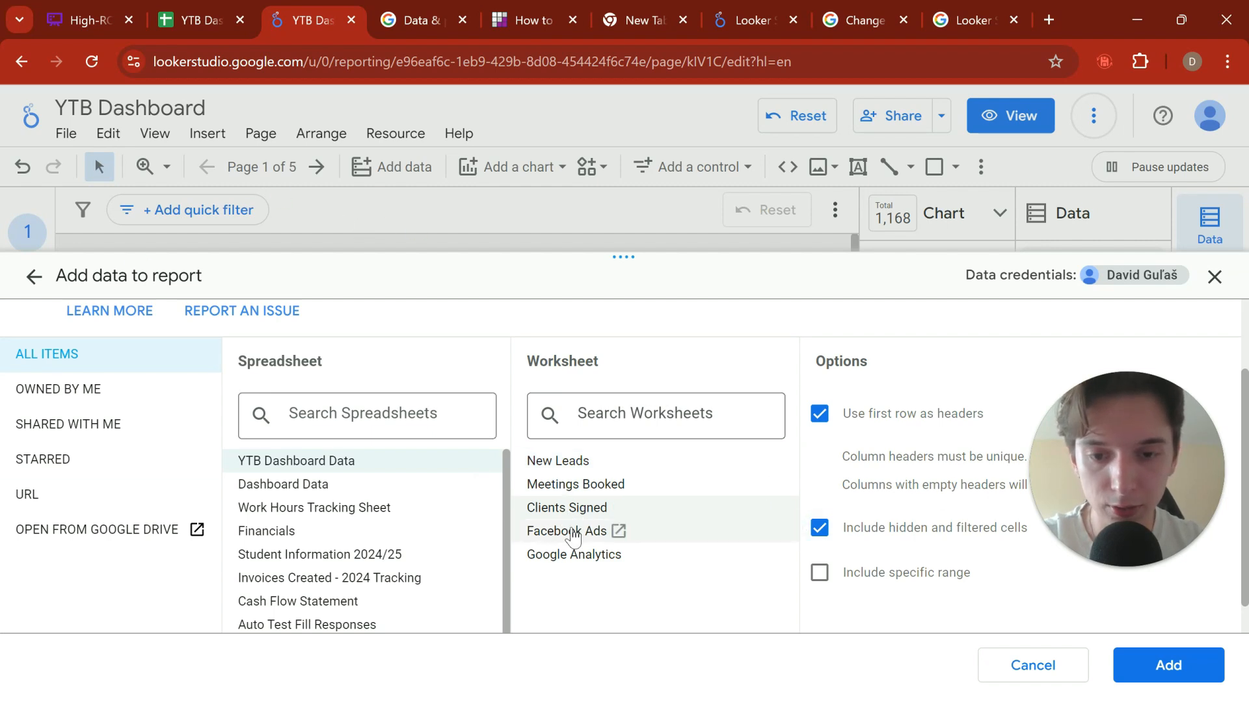
left_click(1125, 662)
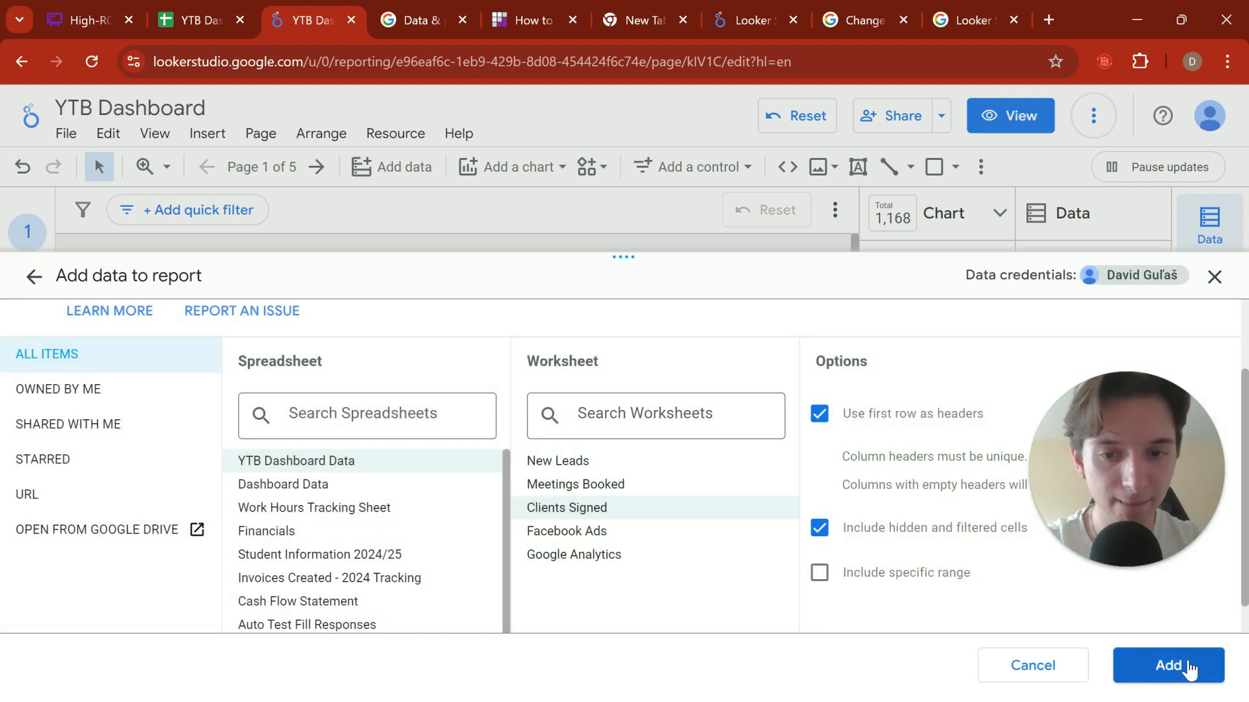
left_click(1169, 665)
left_click(833, 534)
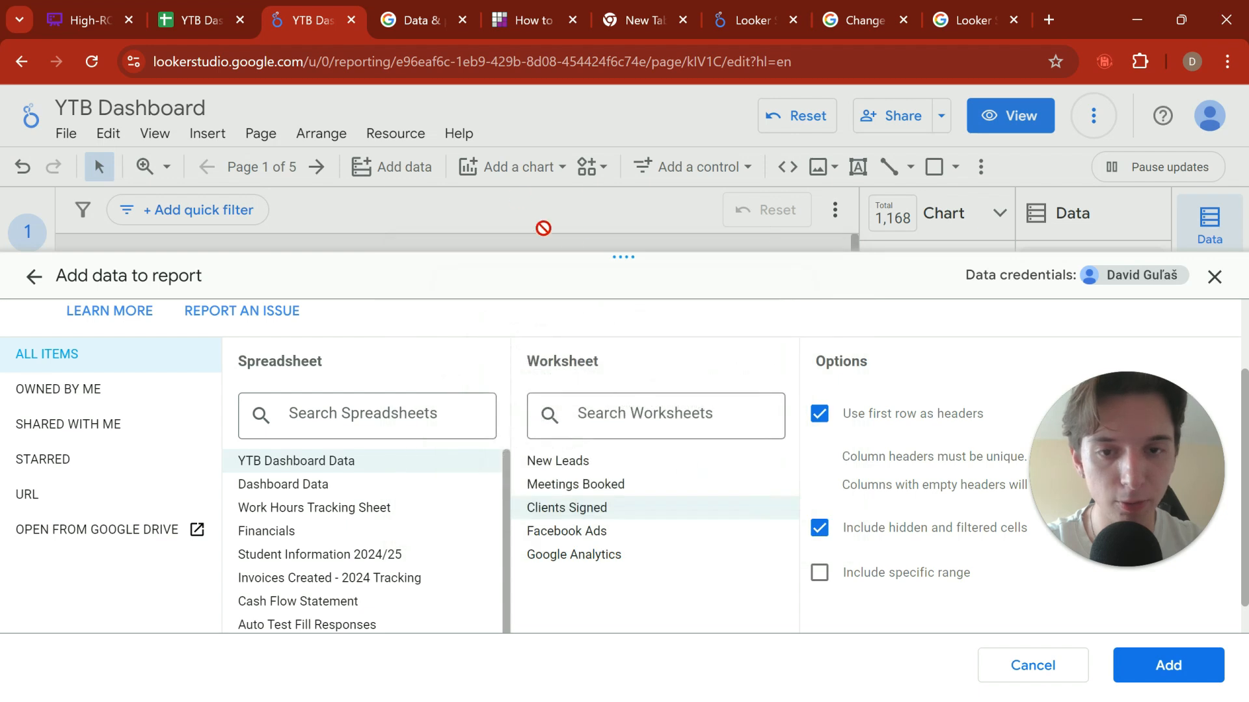
left_click(1215, 277)
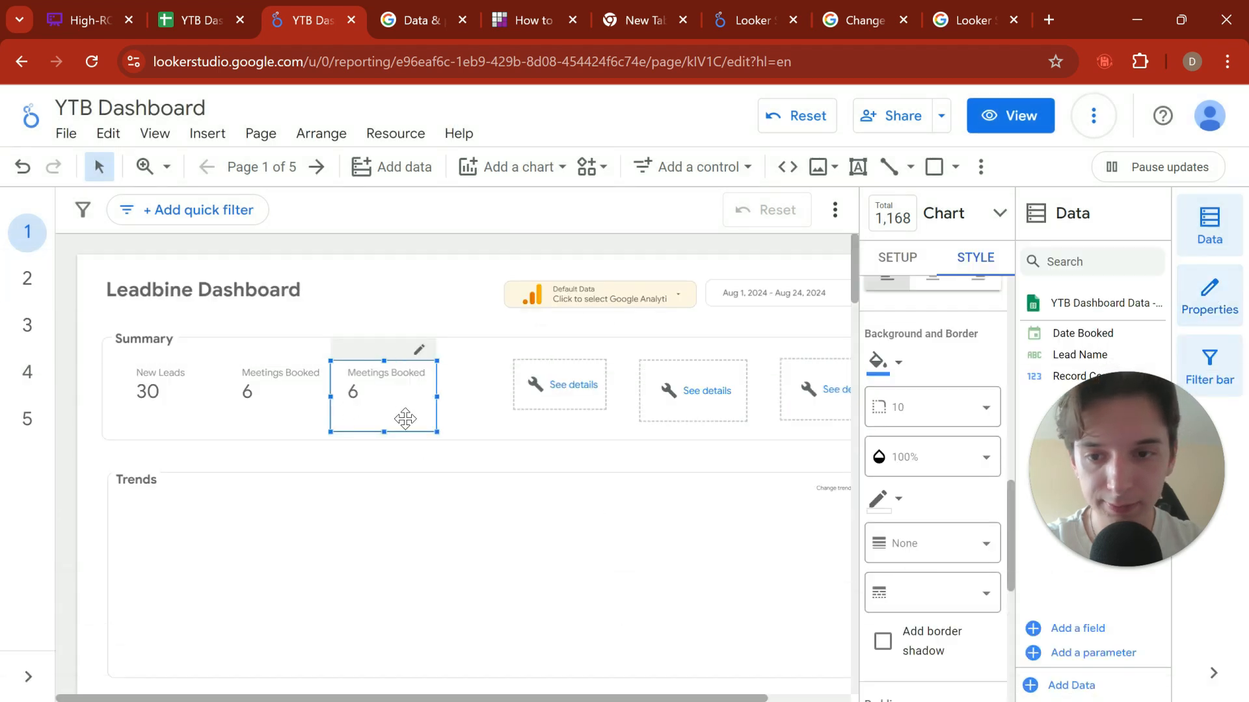
Step: Replace the duplicated scorecard with a fresh copy of Meetings Booked, aligned in the same row with a small gap to the original
scroll(942, 333, "up", 10)
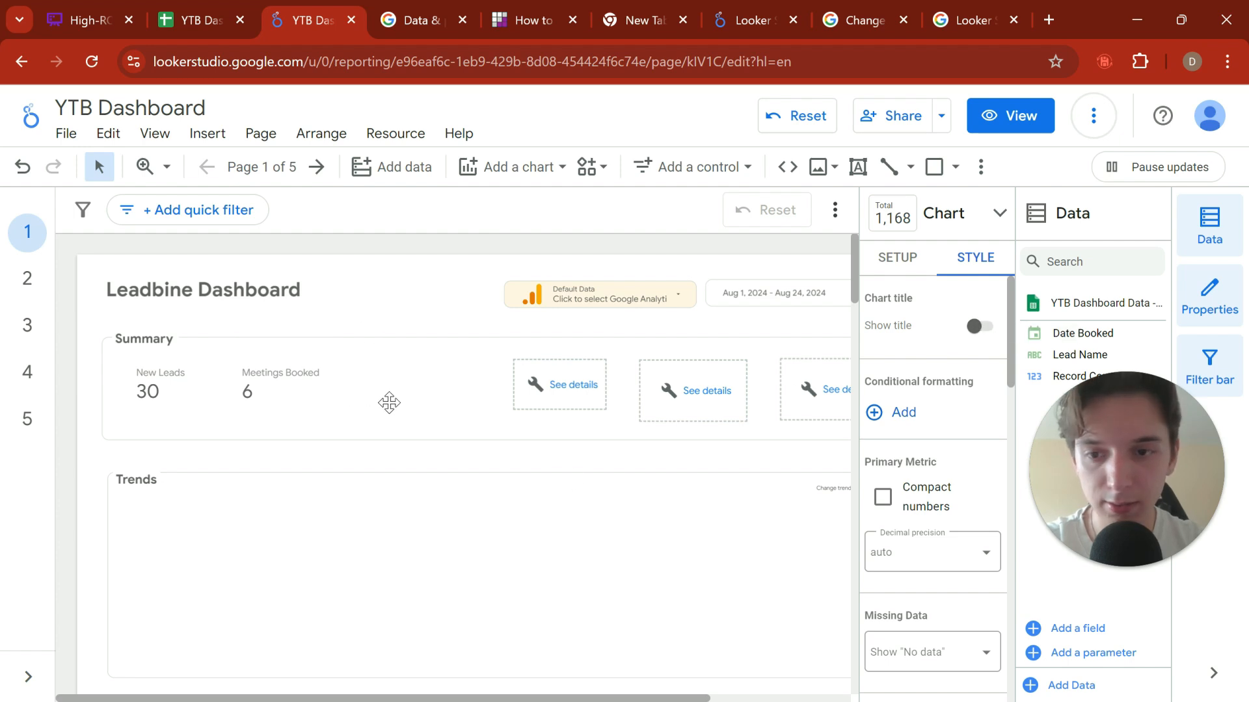
left_click(442, 406)
left_click(204, 368)
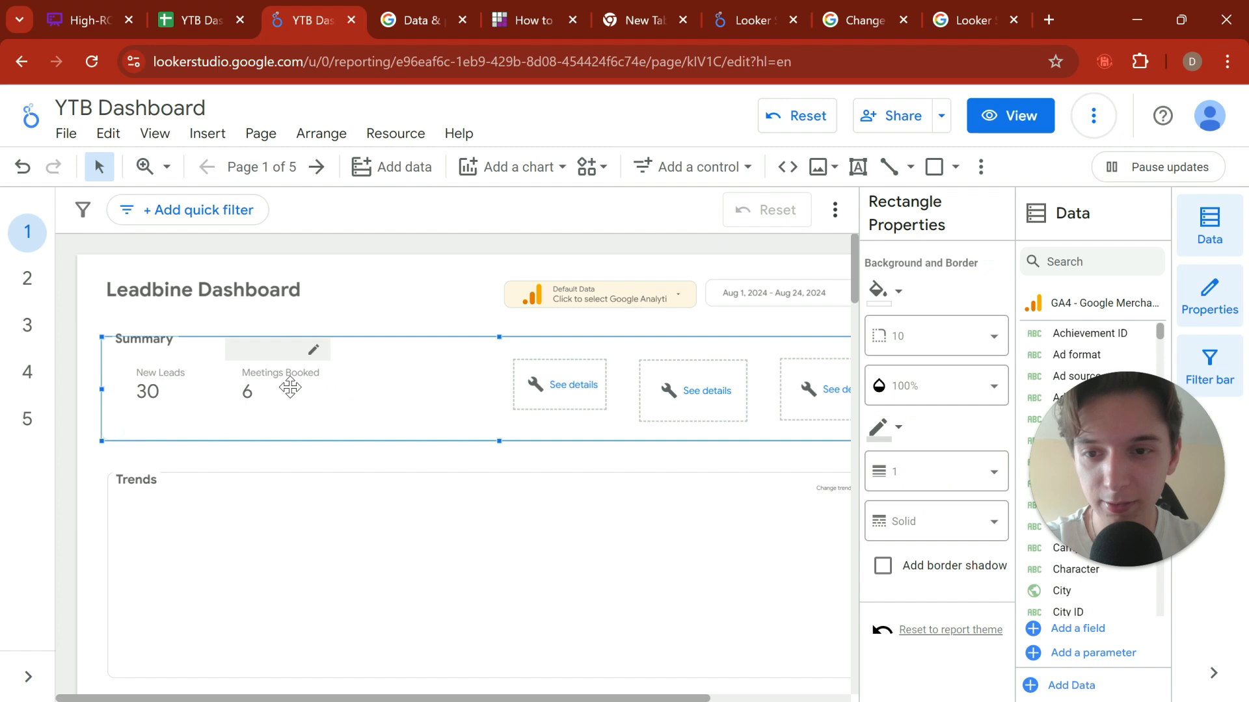
left_click(290, 388)
key("ctrl+c")
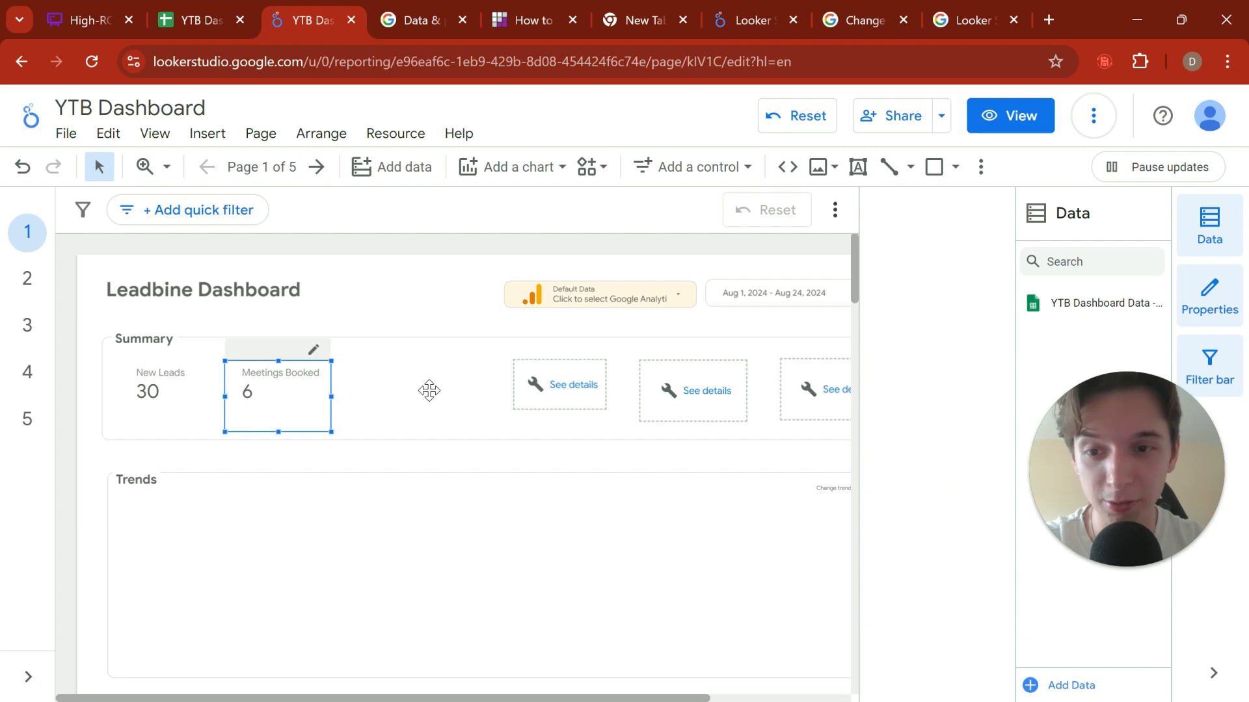
left_click(429, 390)
key("ctrl+v")
left_click_drag(294, 406, 396, 392)
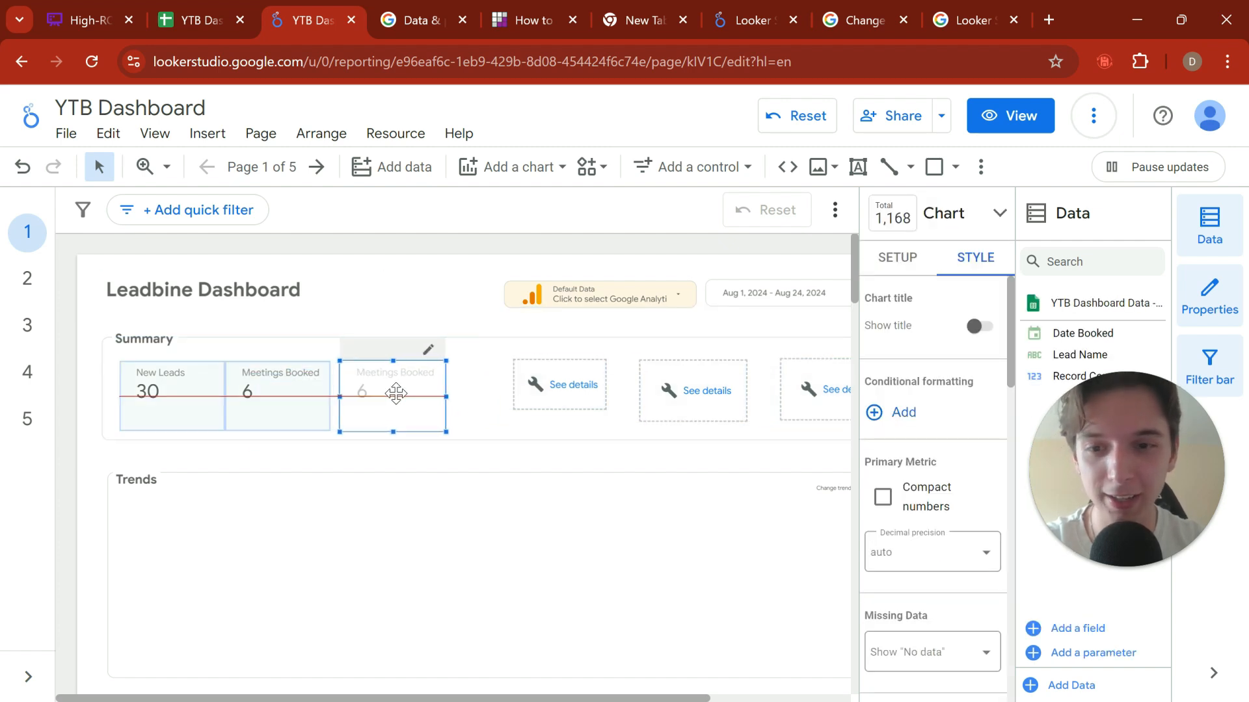
Step: Widen the chart setup area and set the copied scorecard's data source to YTB Dashboard Data - Clients Signed
scroll(891, 454, "down", 3)
scroll(943, 441, "up", 3)
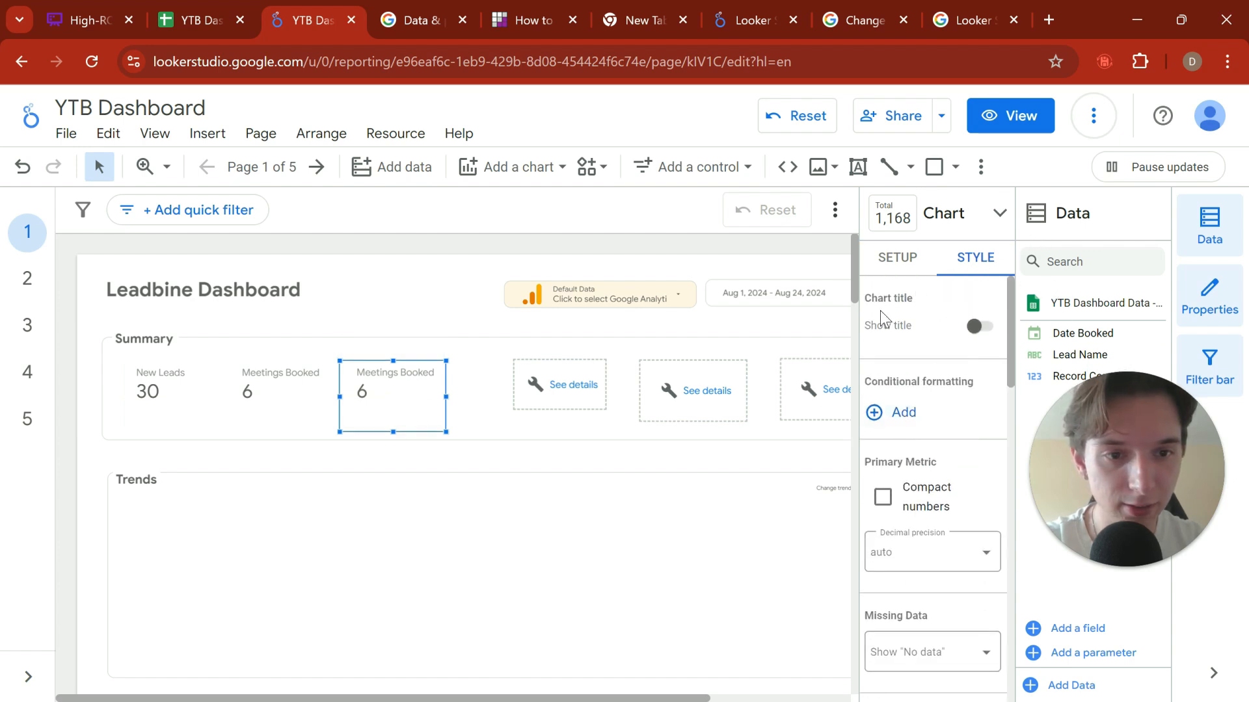
left_click(897, 260)
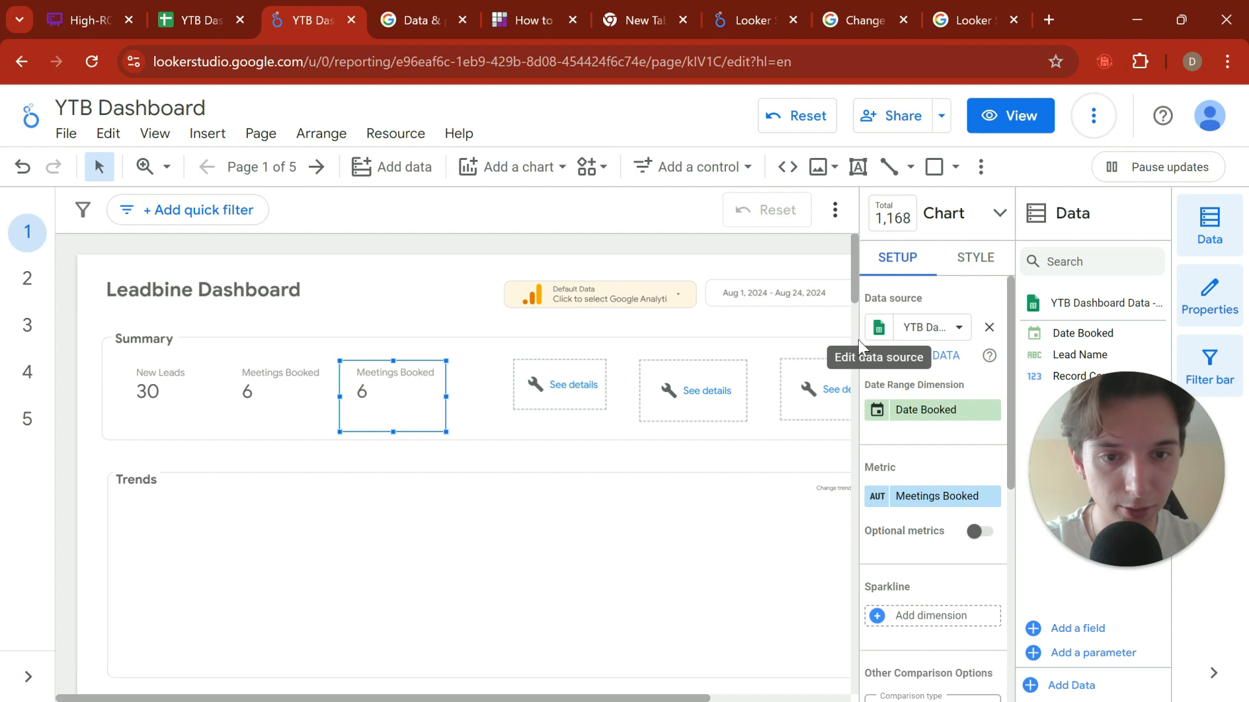
left_click_drag(856, 296, 723, 296)
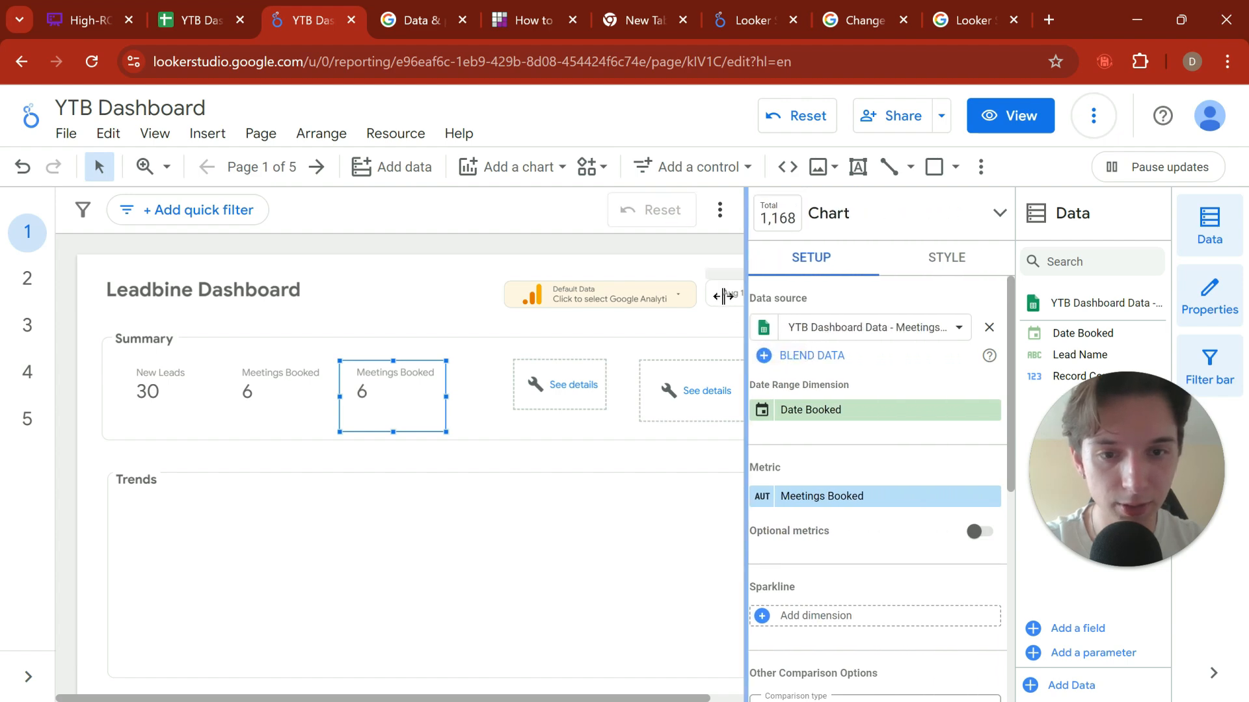
left_click(869, 331)
left_click(832, 472)
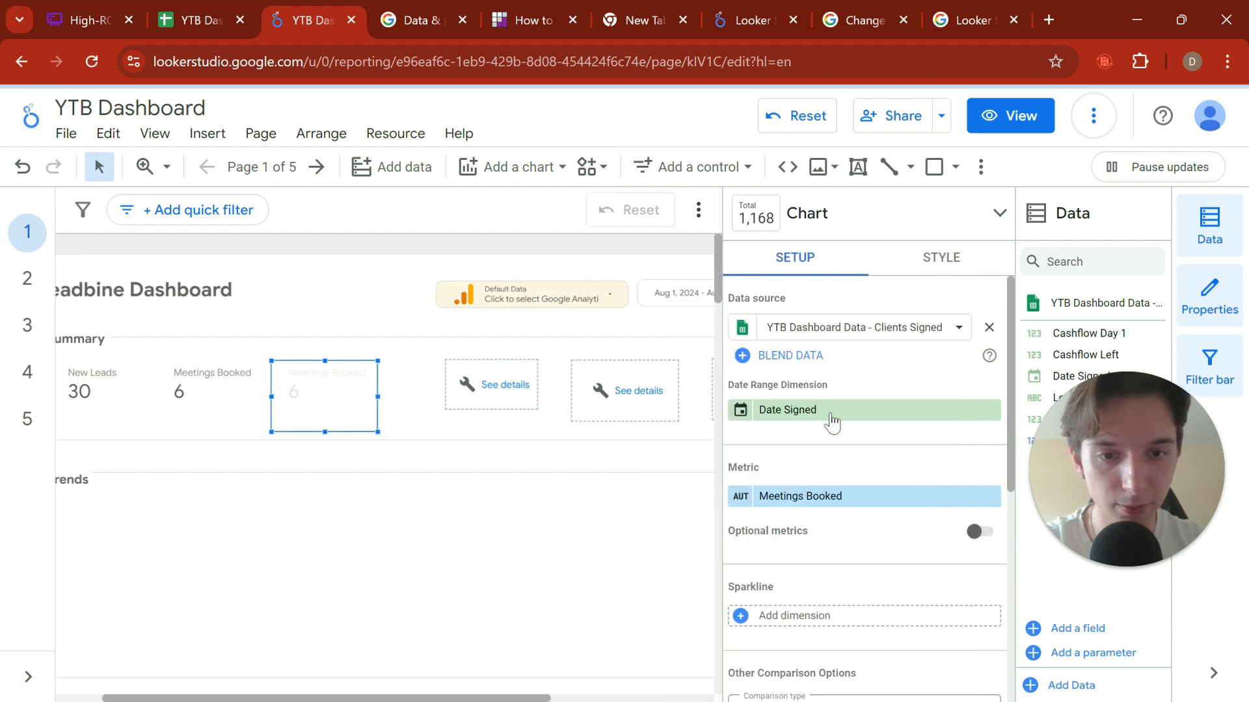
Step: Review the copied scorecard's data source, date range dimension, metric and comparison settings
scroll(833, 423, "down", 2)
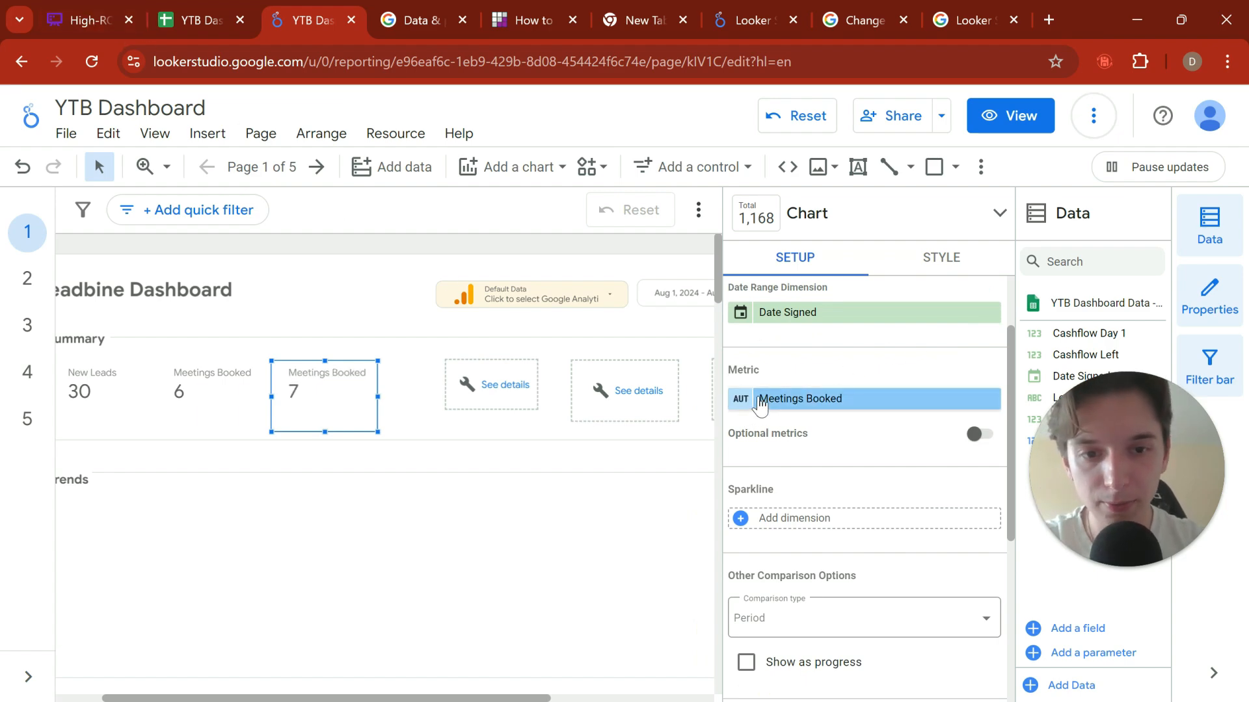
scroll(759, 404, "up", 2)
left_click(853, 329)
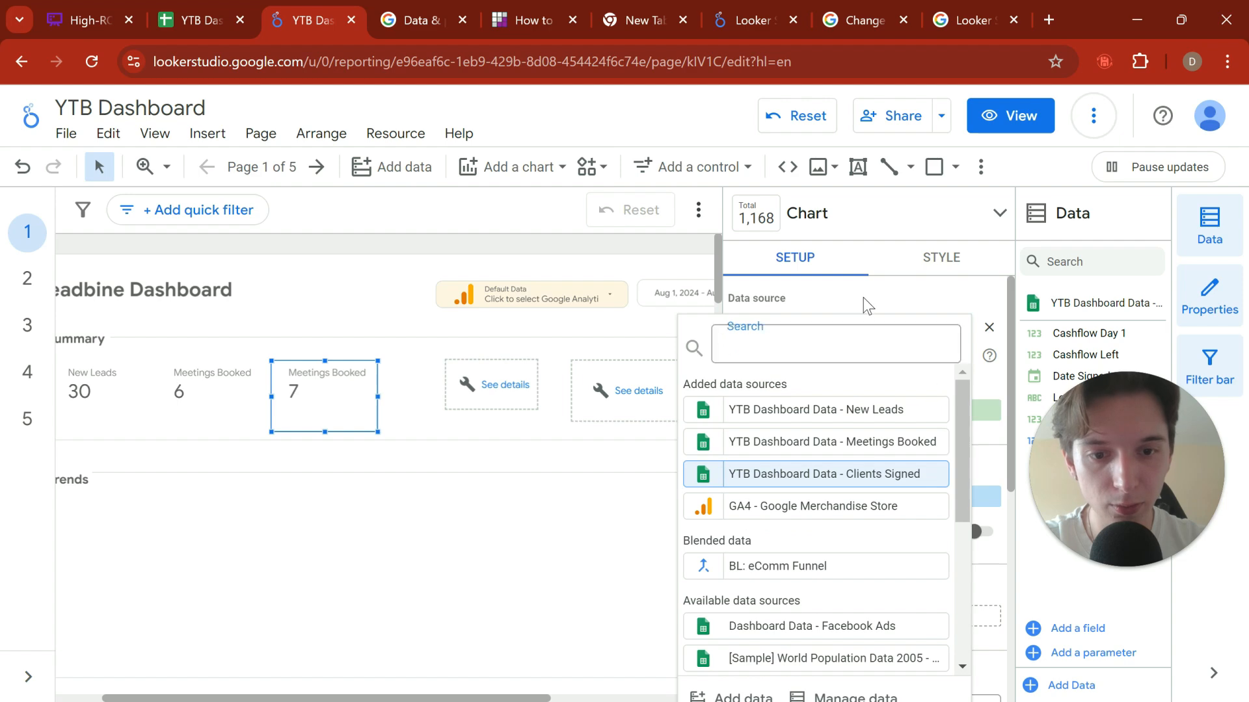
left_click(864, 298)
left_click(750, 413)
left_click(826, 377)
scroll(816, 392, "down", 1)
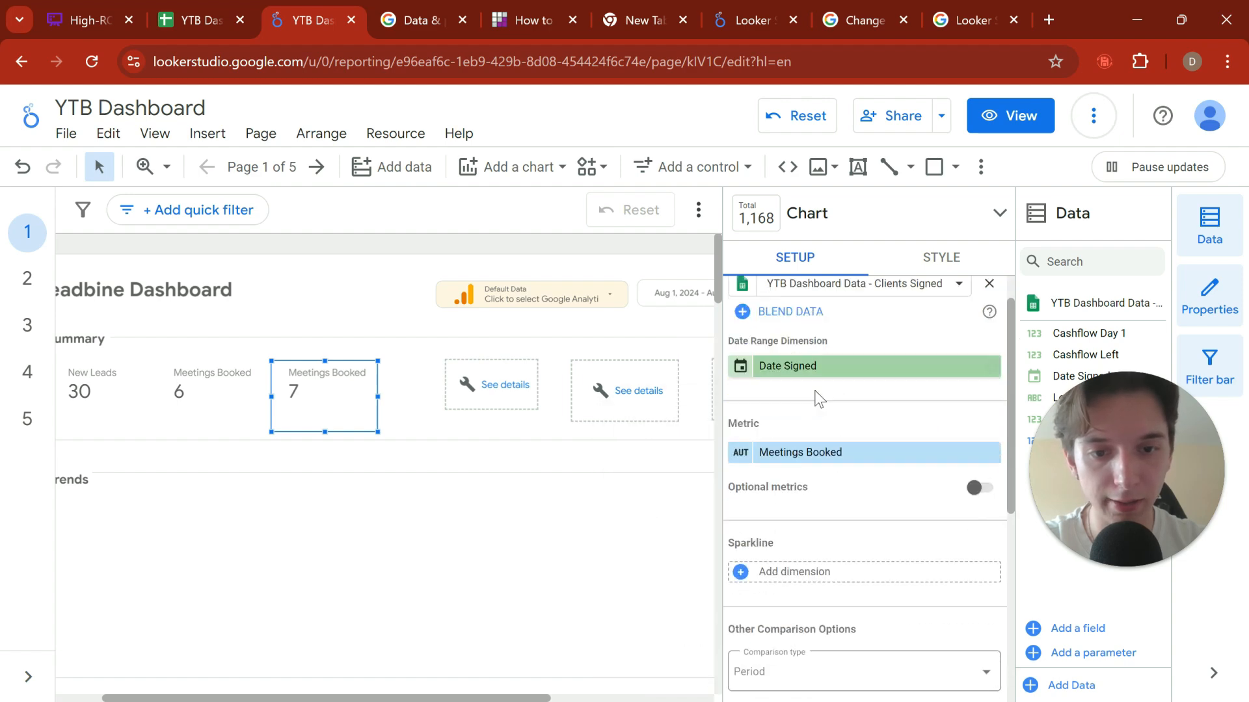
scroll(818, 398, "down", 1)
left_click(751, 404)
key("Escape")
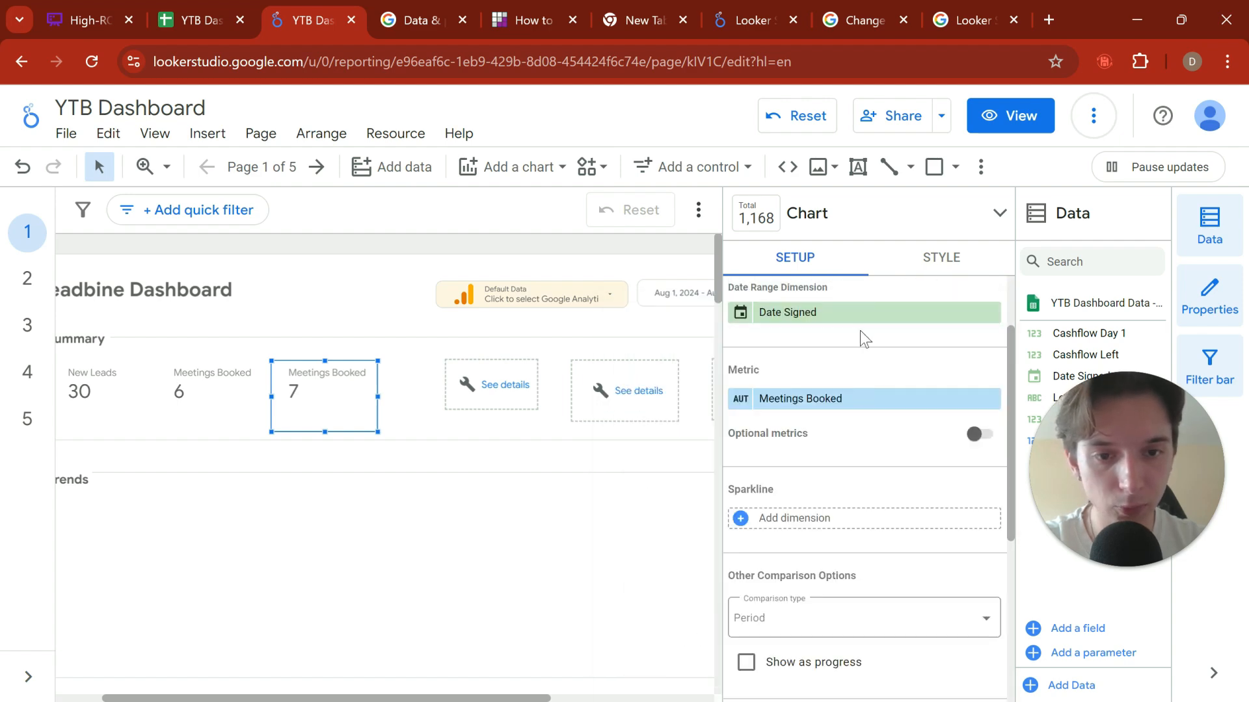
scroll(865, 410, "down", 2)
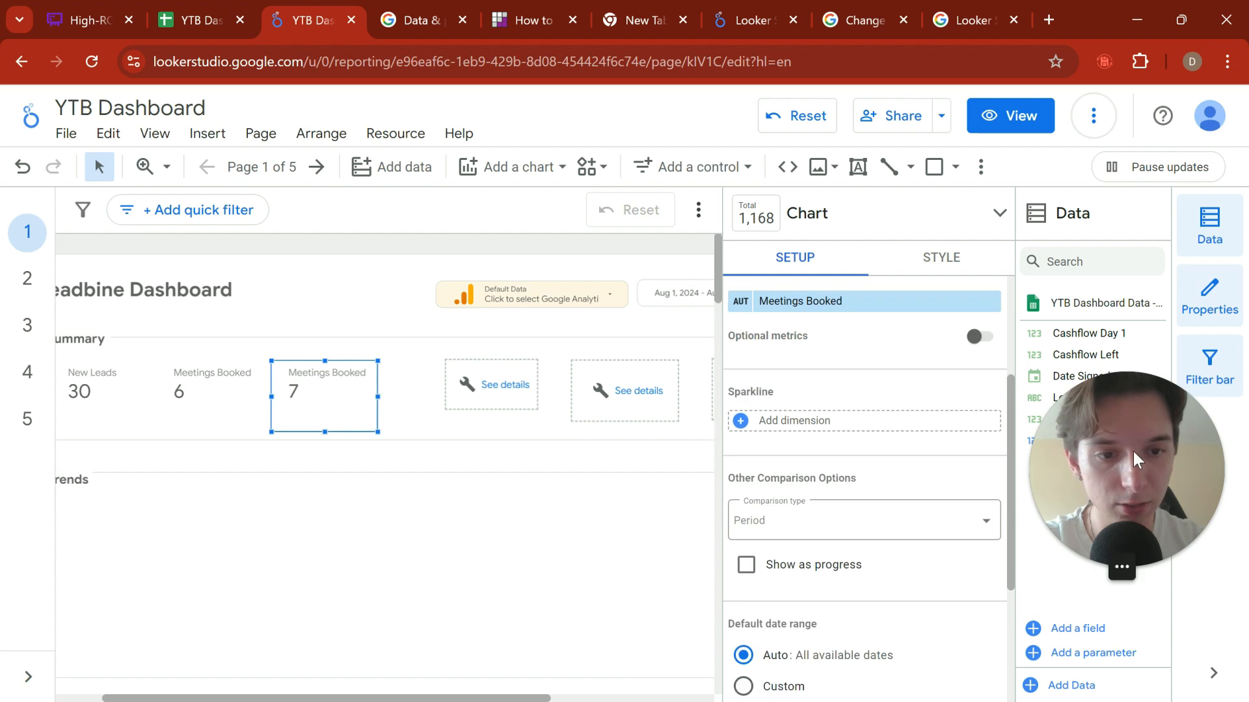
left_click_drag(1133, 451, 1136, 525)
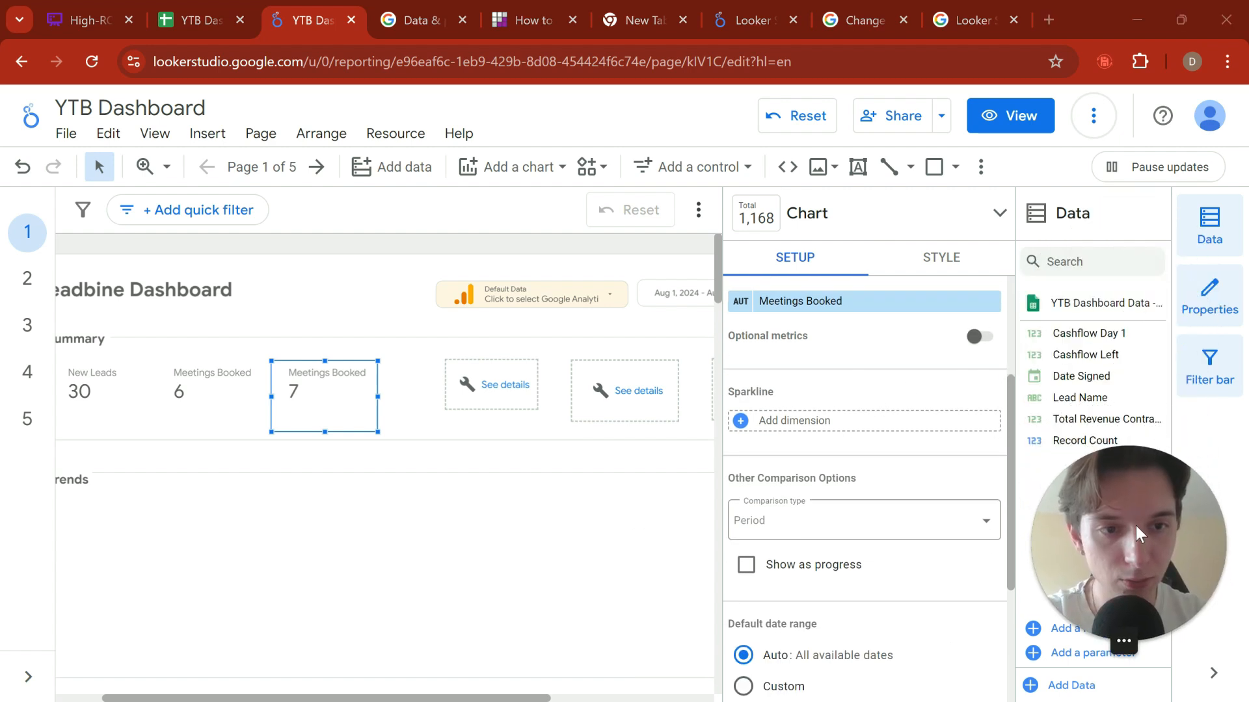
Step: Set the copied scorecard's metric to Record Count
scroll(872, 443, "up", 4)
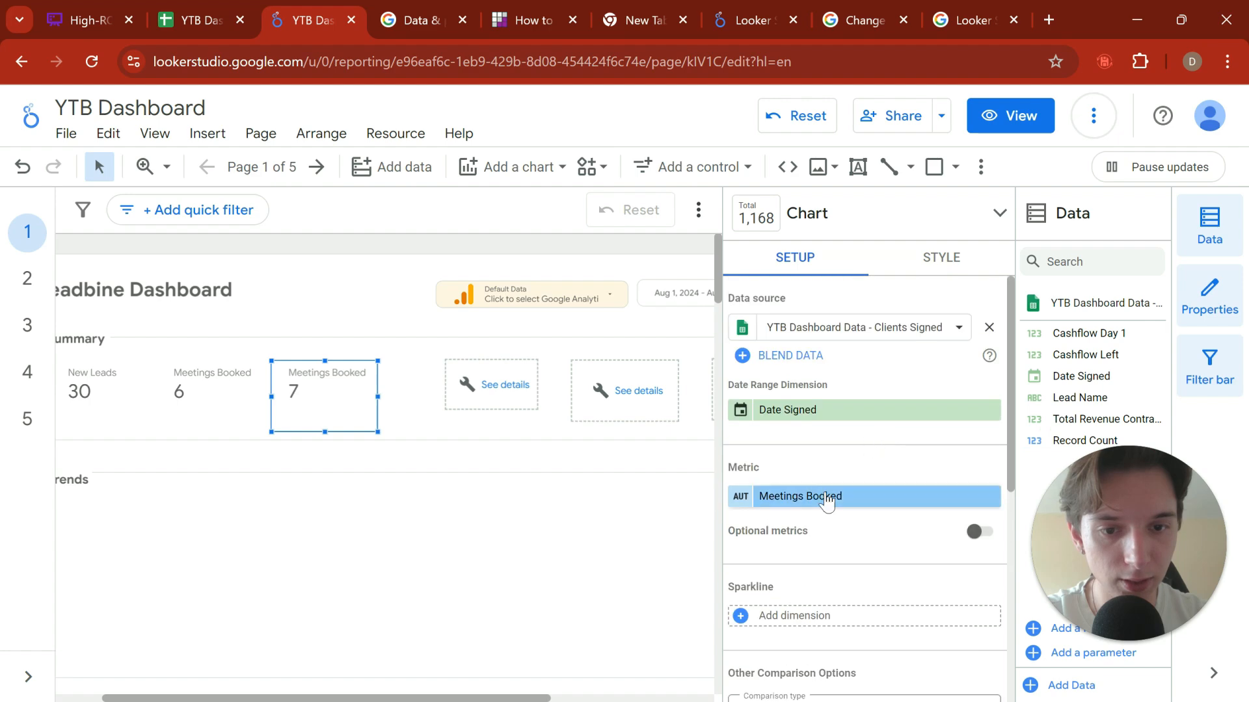
left_click(826, 501)
left_click(786, 471)
left_click(740, 499)
key("Escape")
scroll(865, 390, "down", 3)
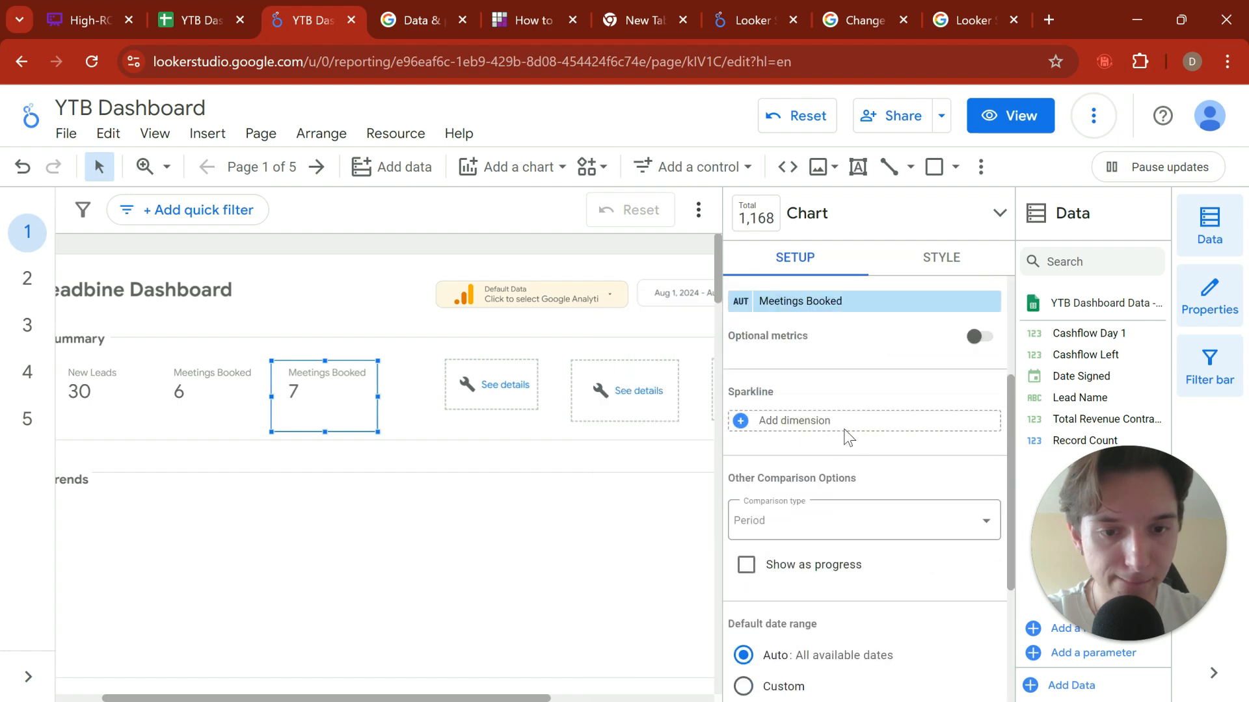
left_click(828, 306)
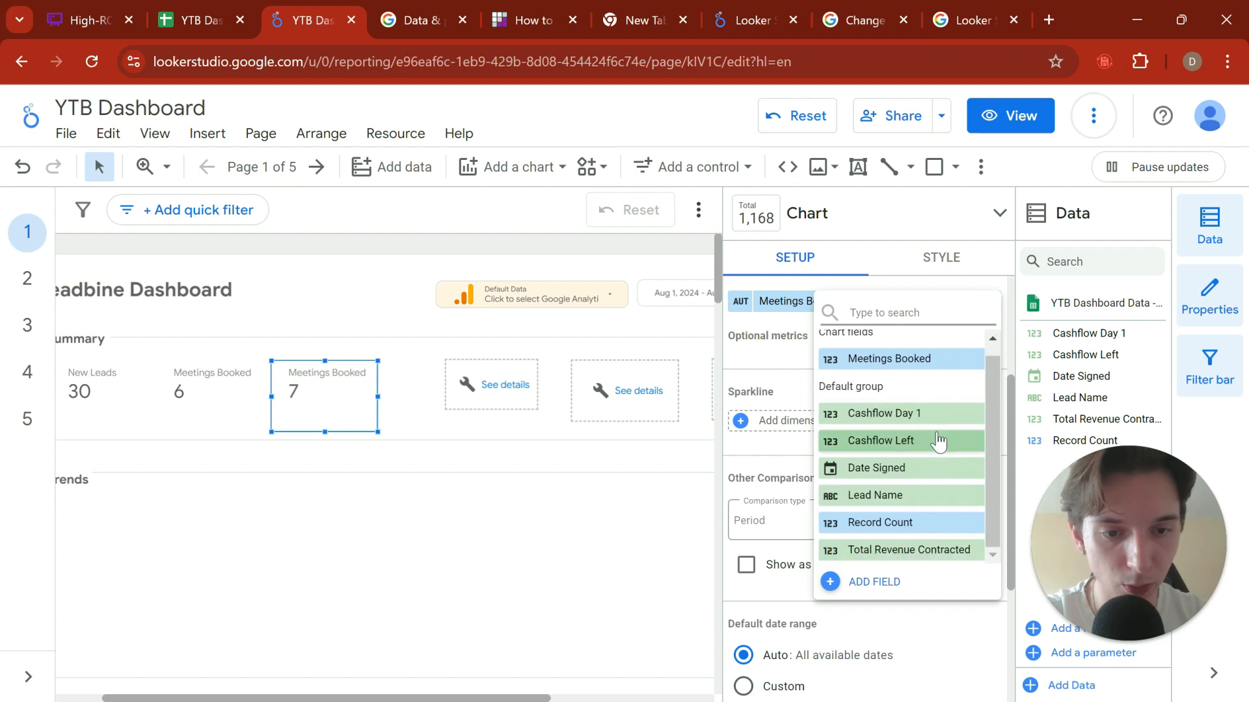
left_click(918, 530)
scroll(802, 428, "up", 3)
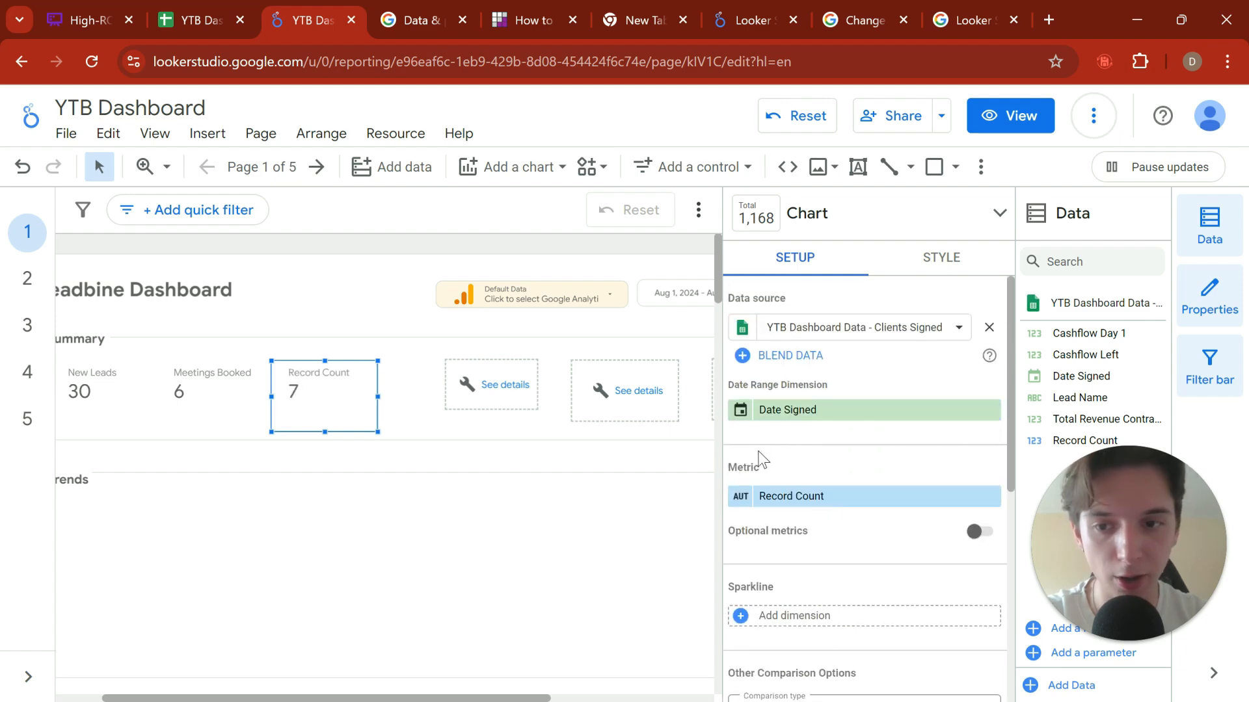
Step: Switch to the YTB Dashboard Data spreadsheet, examine the Date Signed entries on the Clients Signed sheet, and return to the Looker Studio report
left_click(195, 32)
left_click(449, 564)
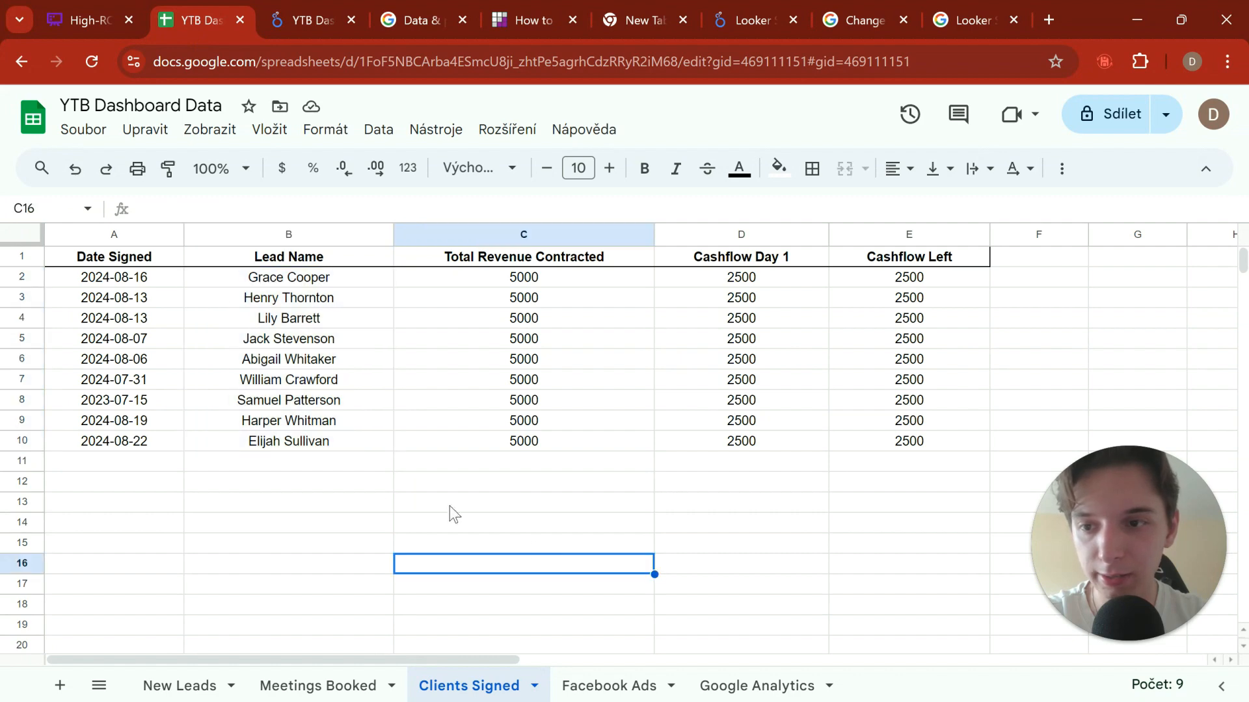
left_click_drag(128, 287, 129, 422)
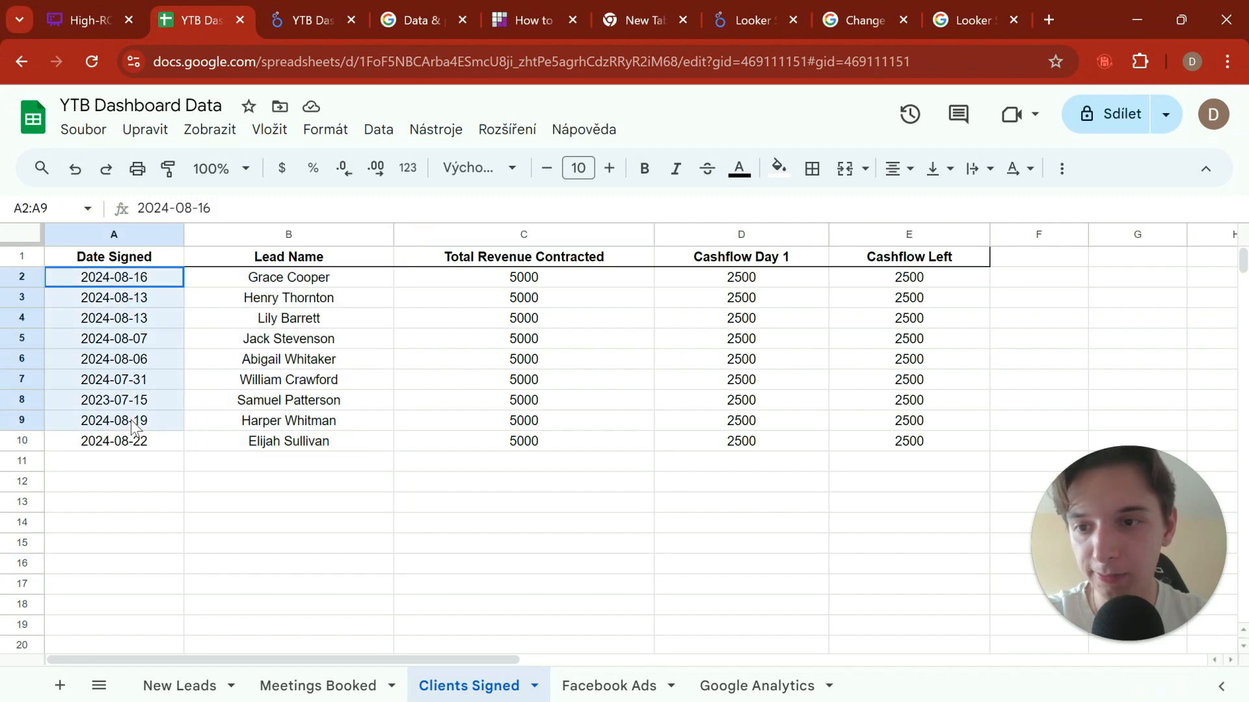
left_click(160, 499)
left_click_drag(161, 301, 164, 483)
left_click(370, 583)
left_click(320, 21)
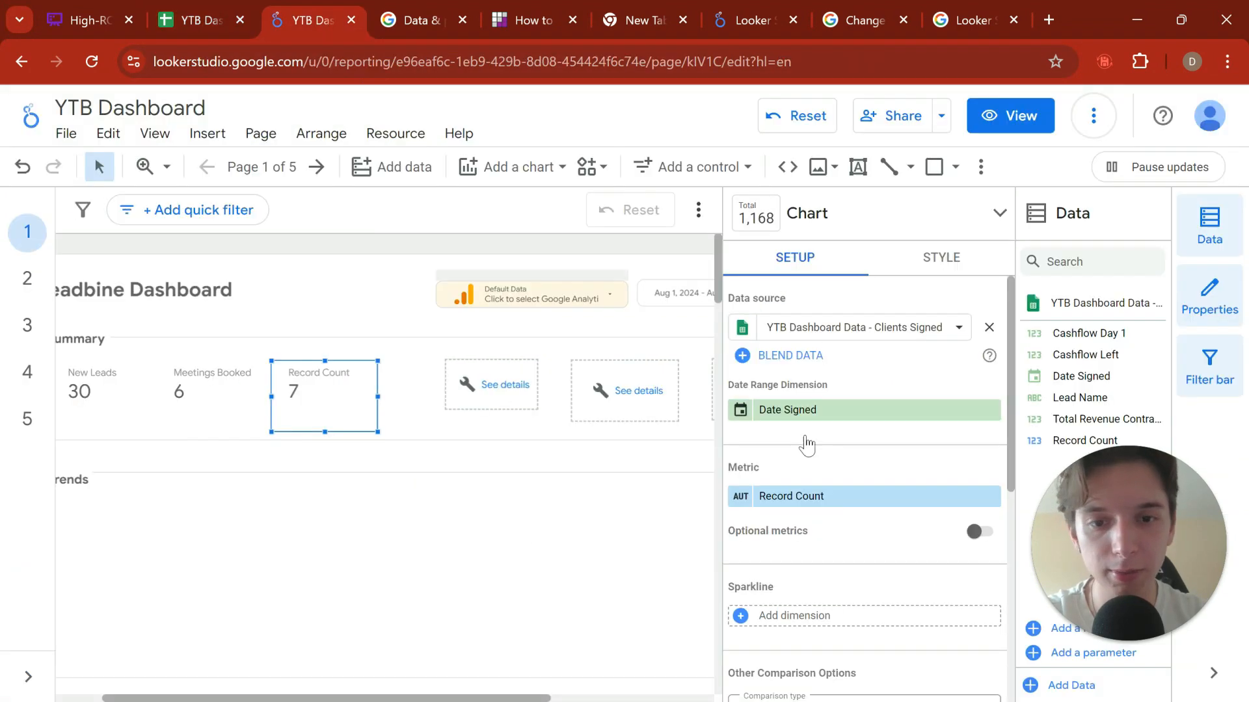
Step: Rename the copied scorecard's Record Count metric to Clients Signed
left_click(751, 497)
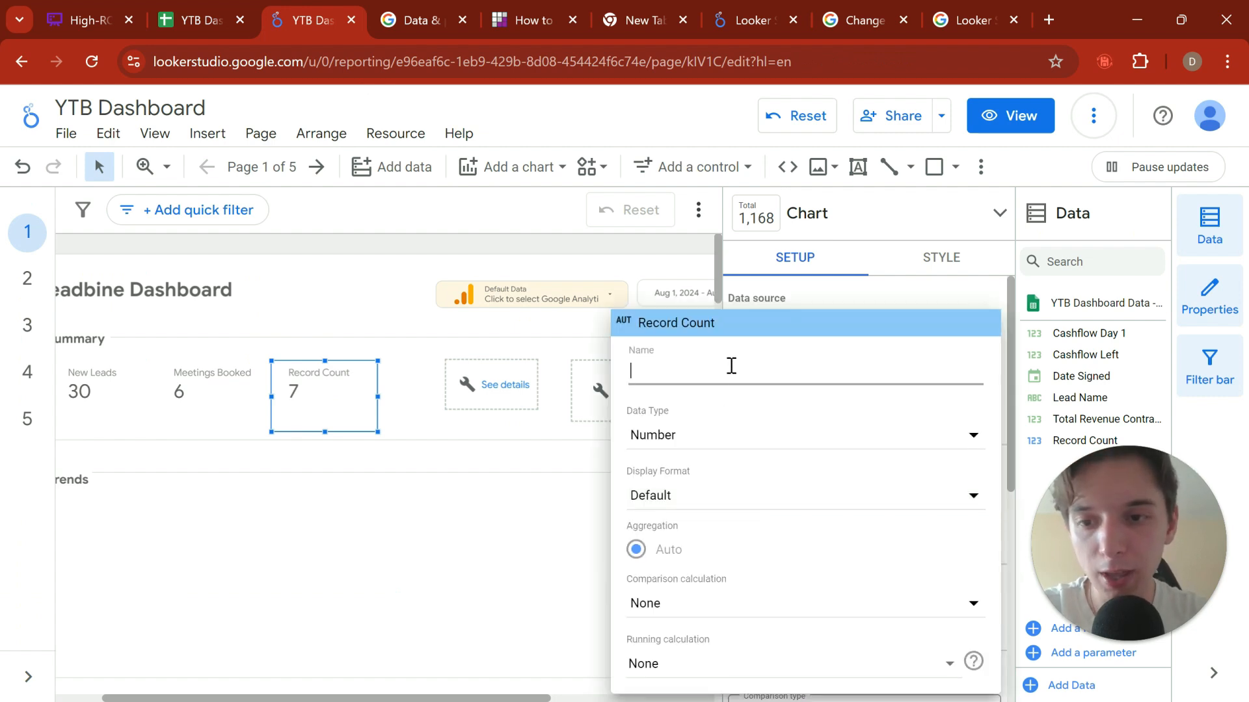
type("Me")
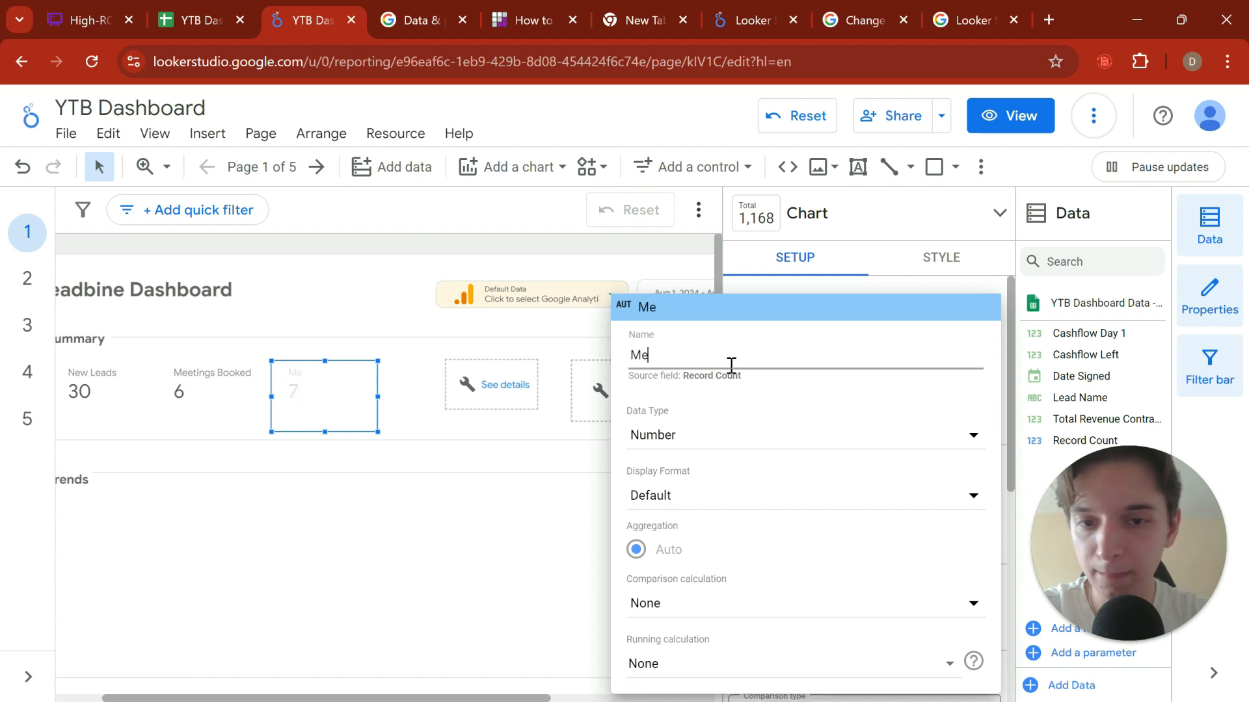
key("BackSpace")
key("BackSpace")
type("Clients")
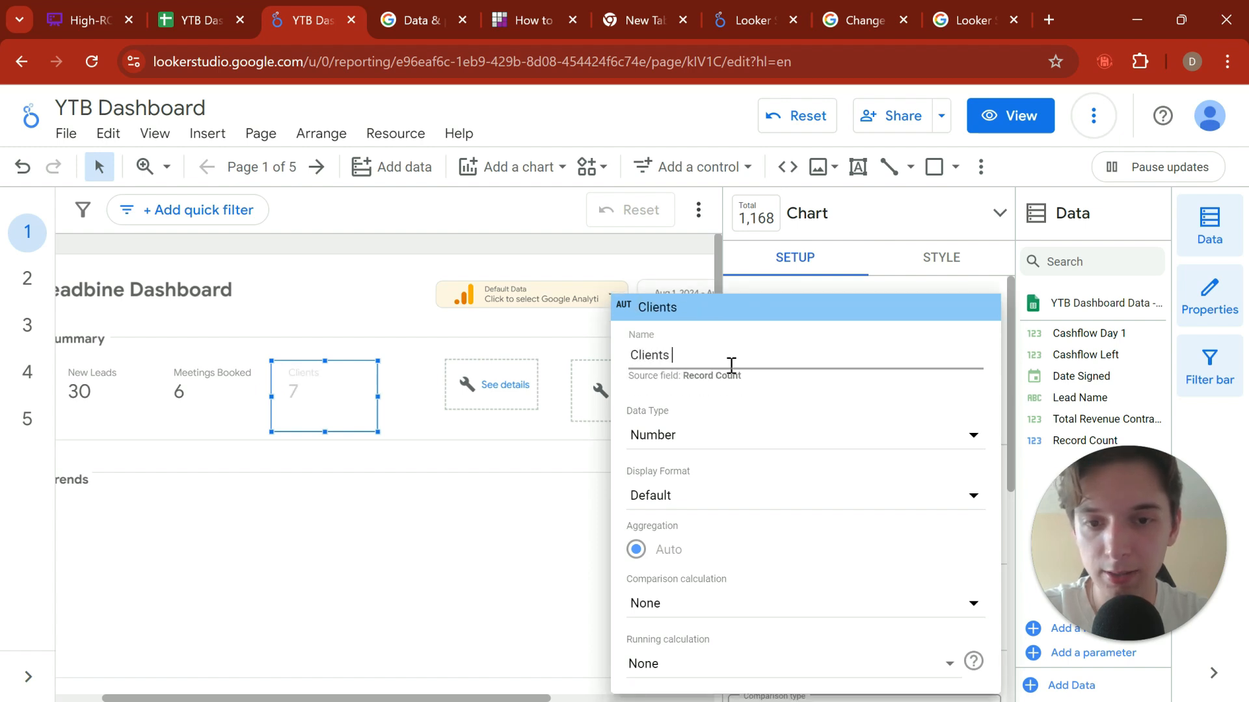
type(" Signed")
left_click_drag(766, 296, 742, 238)
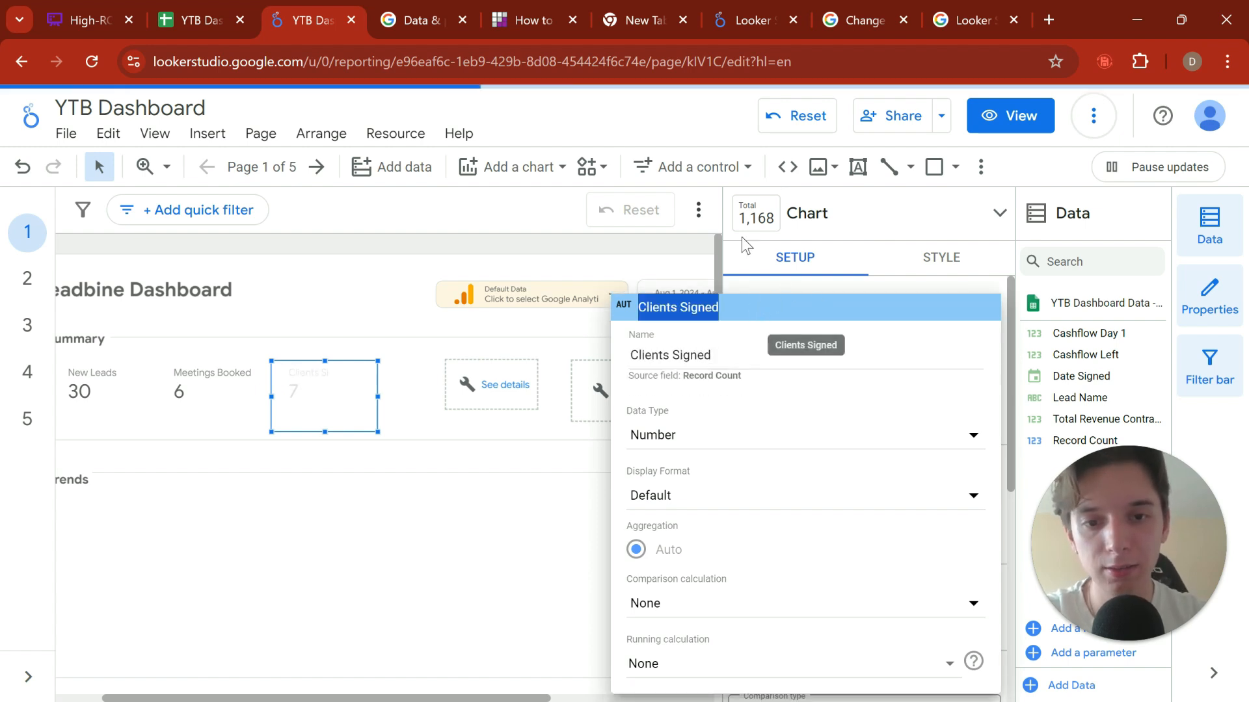
left_click(816, 316)
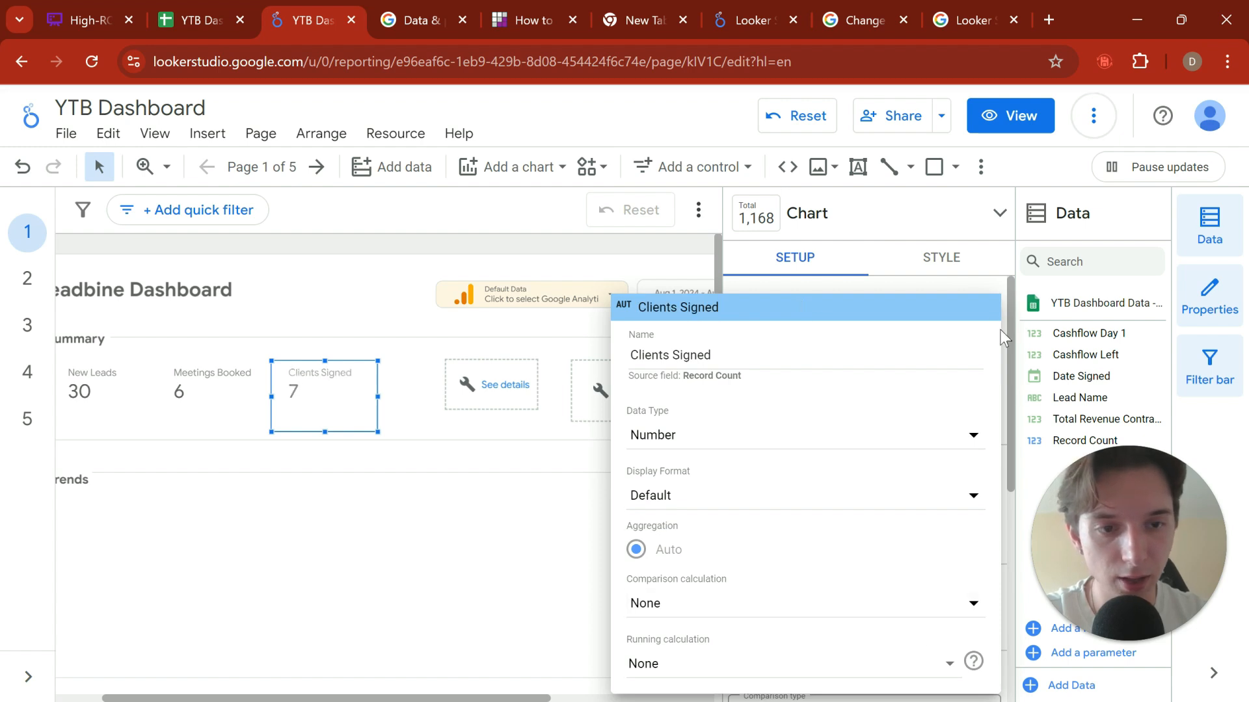
left_click(1011, 369)
left_click(416, 532)
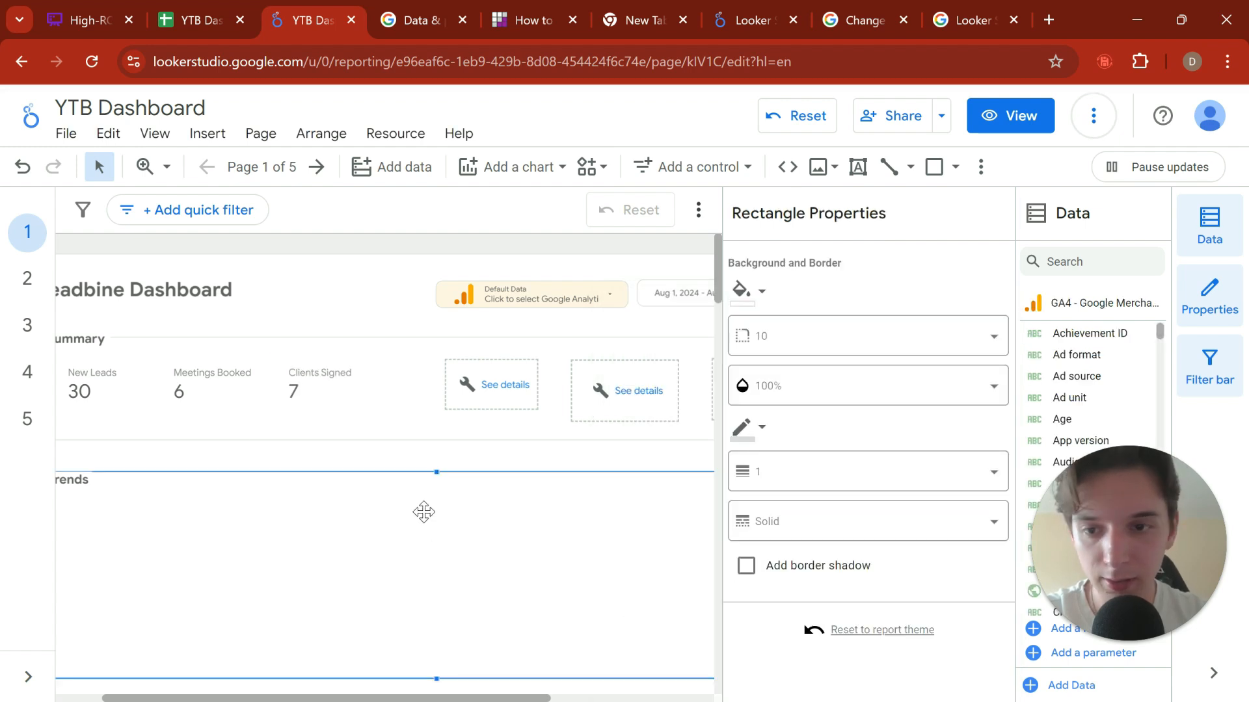
left_click(184, 391)
left_click(333, 398)
left_click(242, 398)
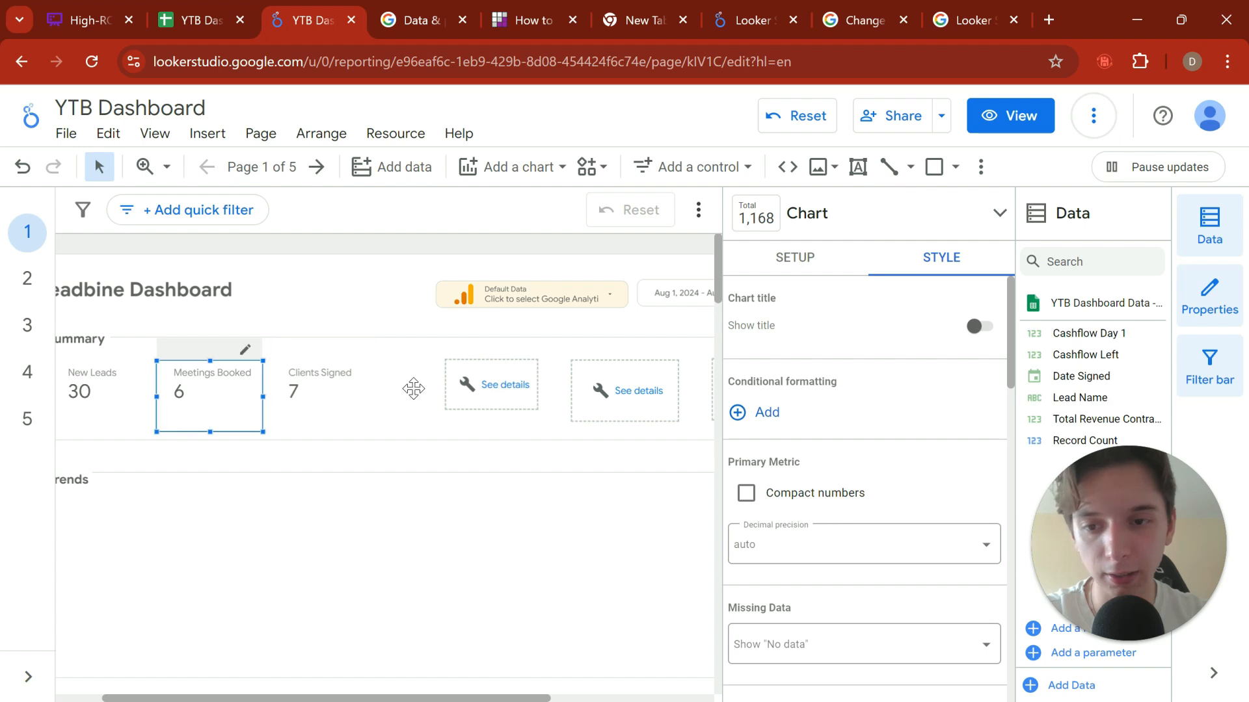
left_click(354, 394)
Step: Delete the two broken scorecards that directly follow Clients Signed in the Summary section
left_click(493, 362)
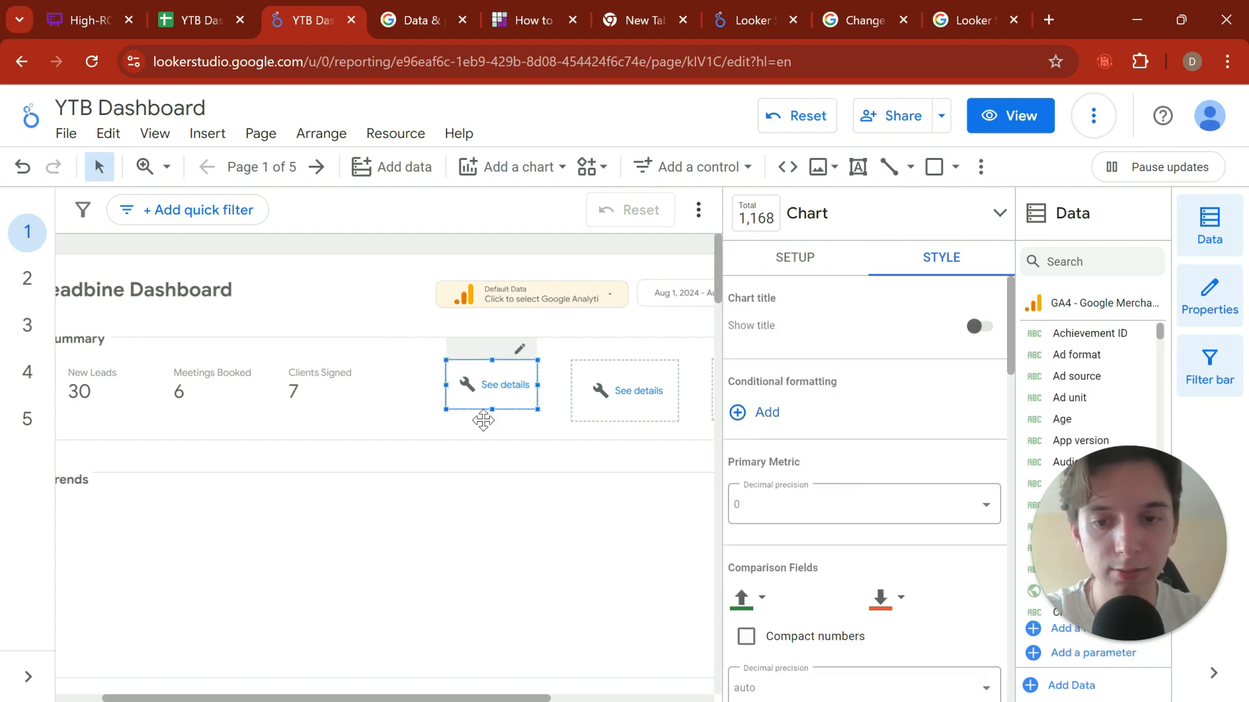
key("Delete")
left_click(593, 381)
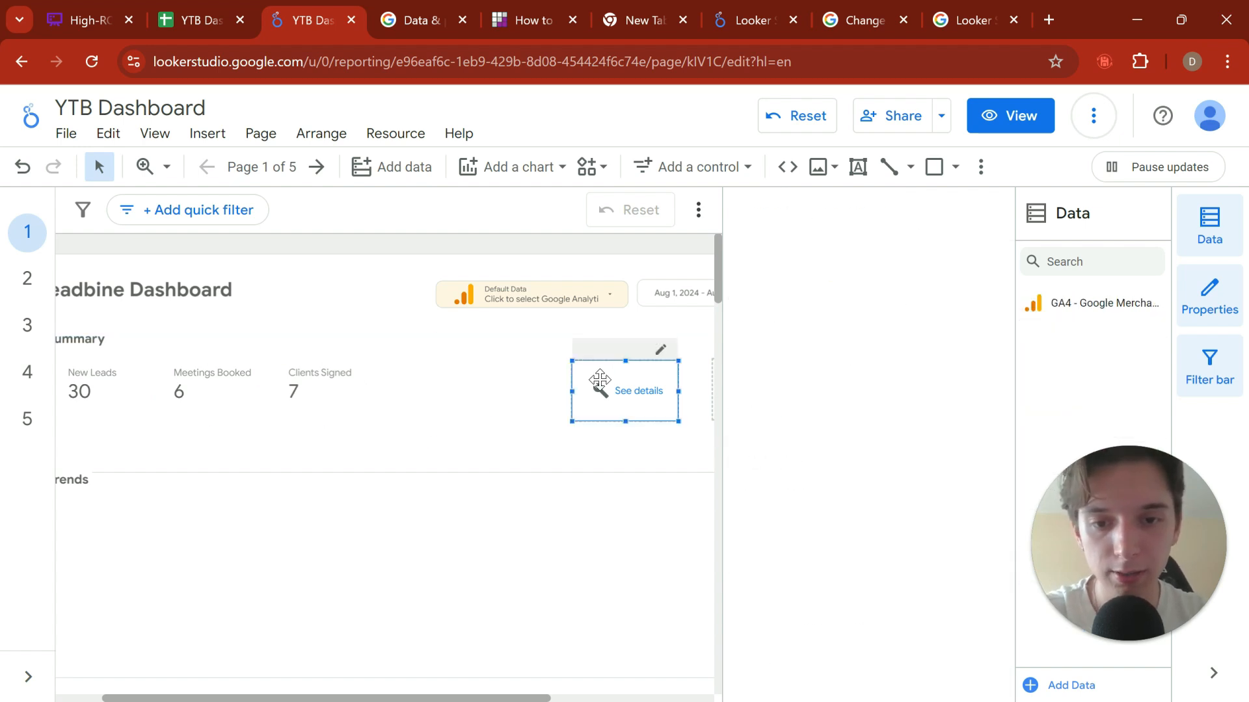
left_click(599, 374)
left_click(579, 384)
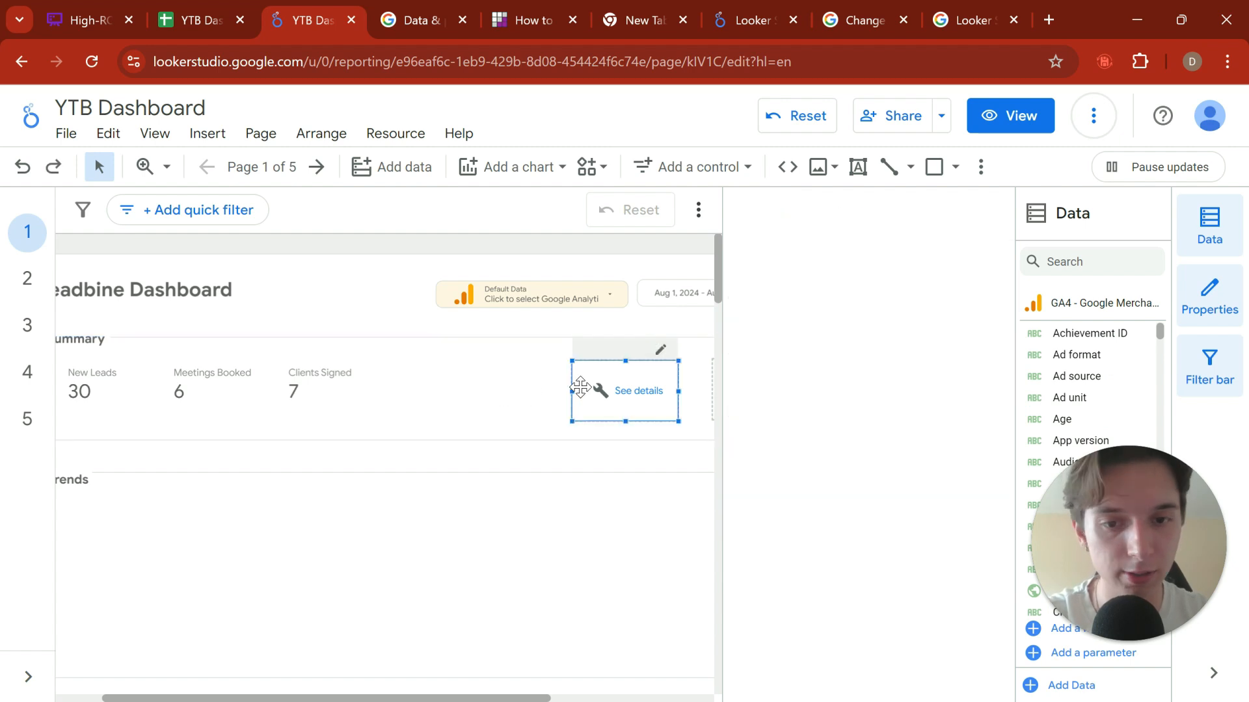
key("Delete")
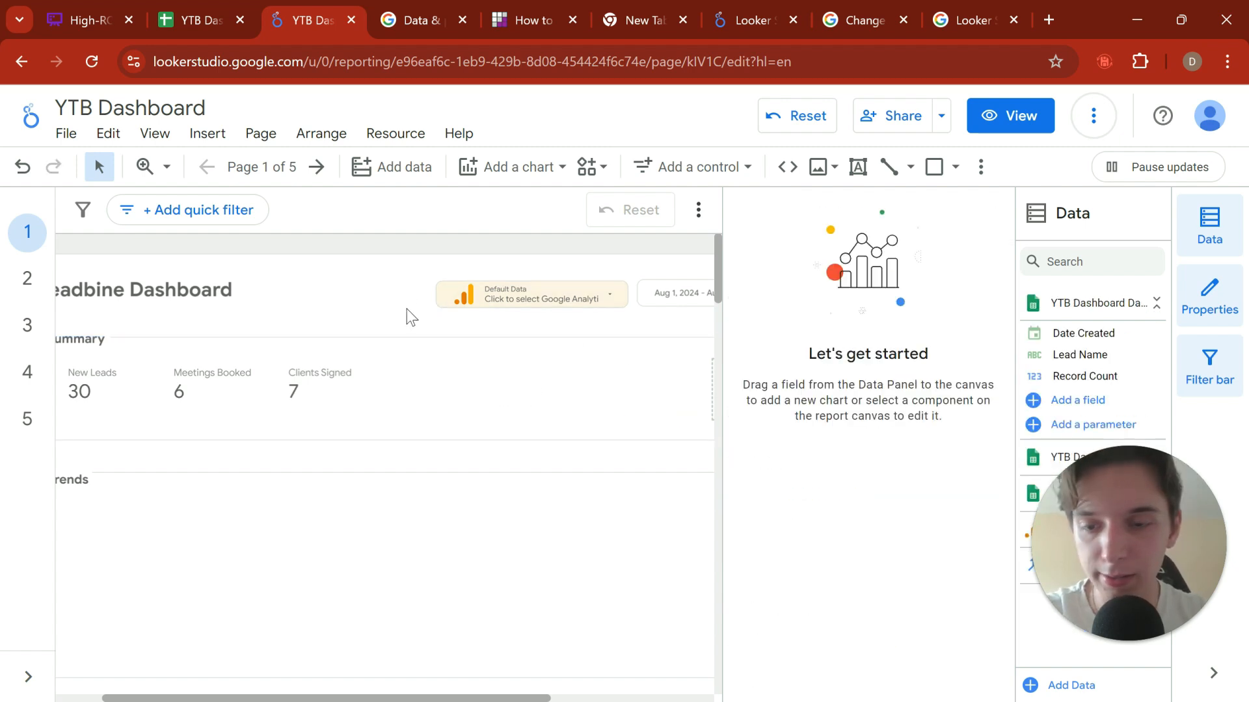
Step: Move the Clients Signed scorecard slightly closer to Meetings Booked, keeping it in the same row with even spacing
left_click(345, 392)
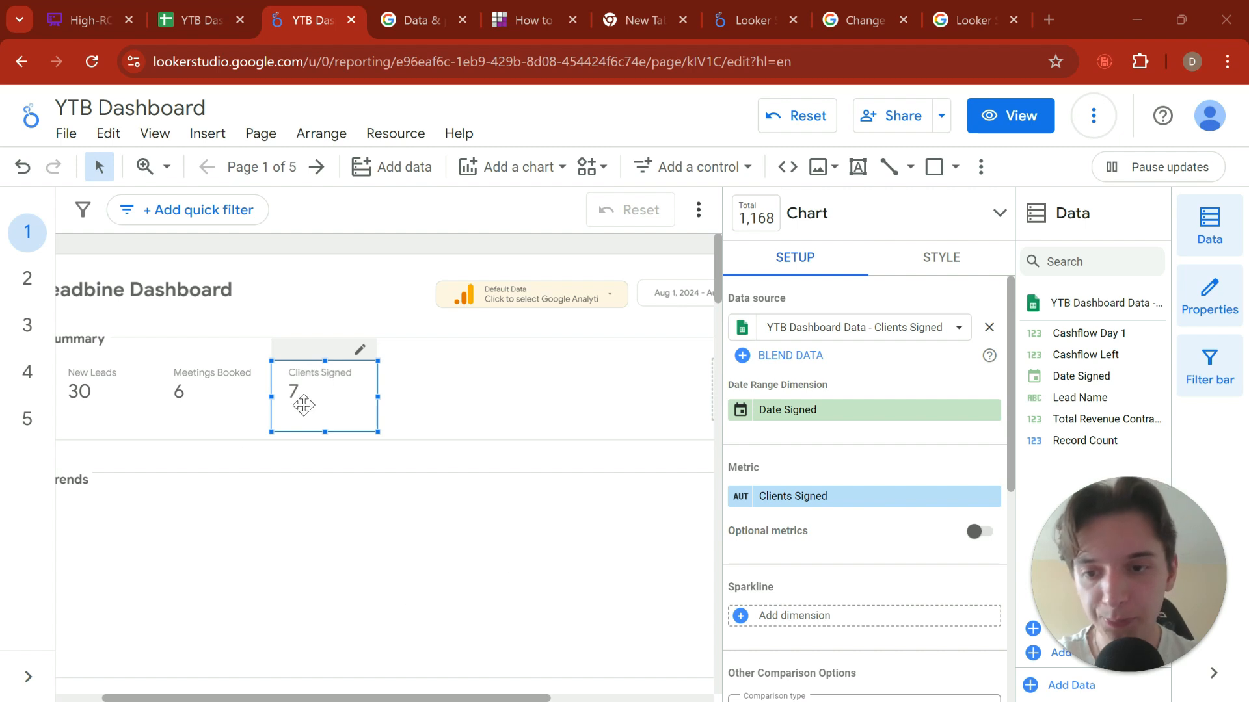
left_click_drag(299, 399, 339, 414)
left_click(436, 416)
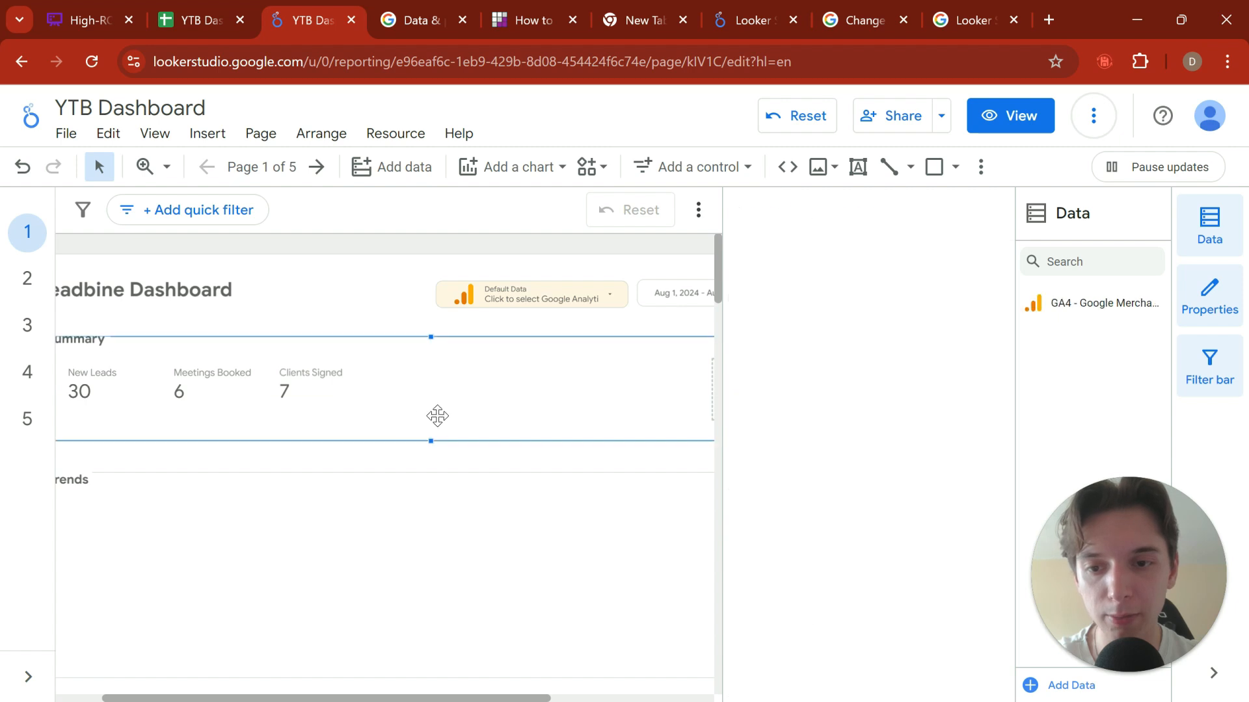
Step: Place two copies of the Clients Signed scorecard beside the original, evenly spaced in the Summary row
left_click(365, 413)
left_click(446, 404)
left_click(320, 419)
key("ctrl+c")
key("ctrl+v")
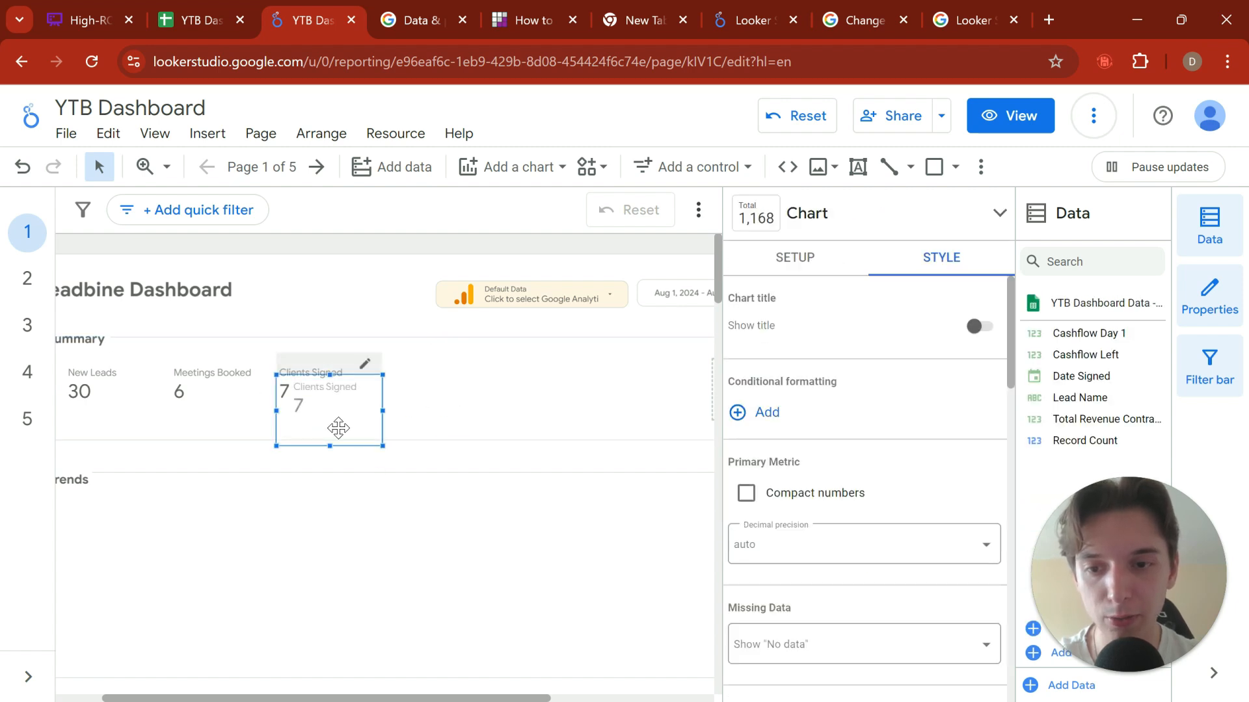
left_click_drag(338, 429, 538, 413)
left_click(513, 407)
Step: Set the metric of the first Clients Signed copy to Total Revenue Contracted
left_click(409, 384)
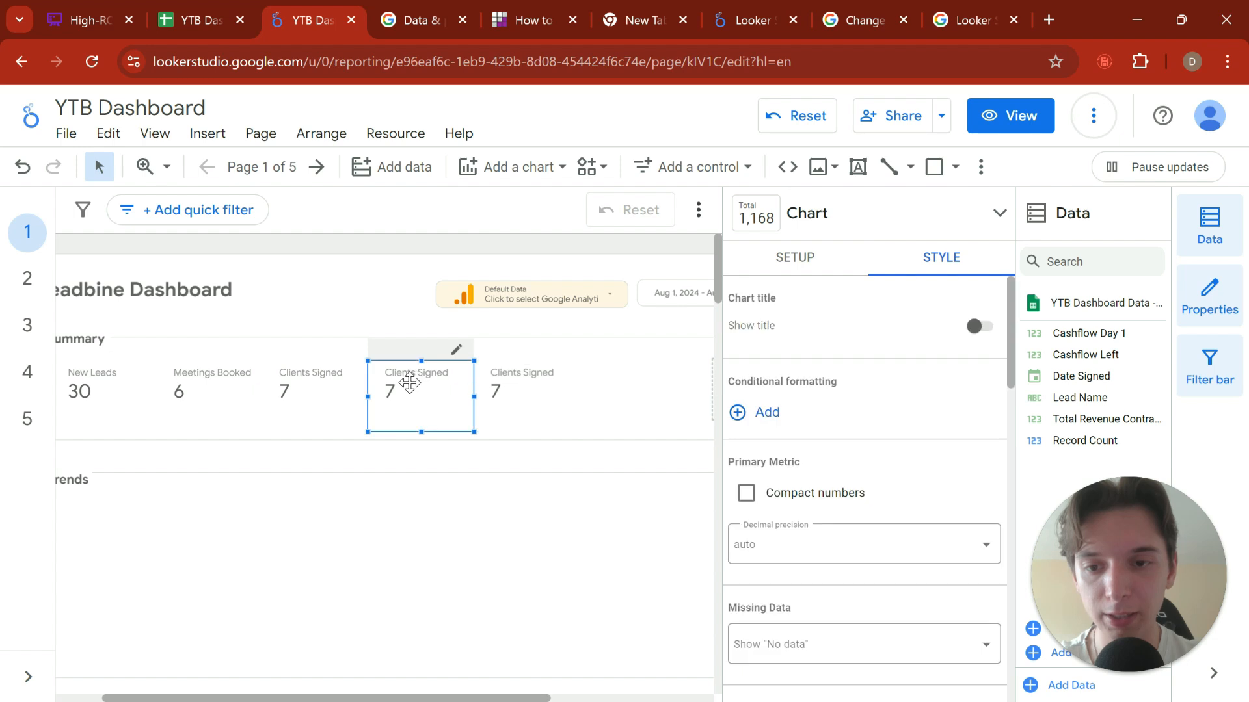
left_click(827, 268)
left_click(795, 497)
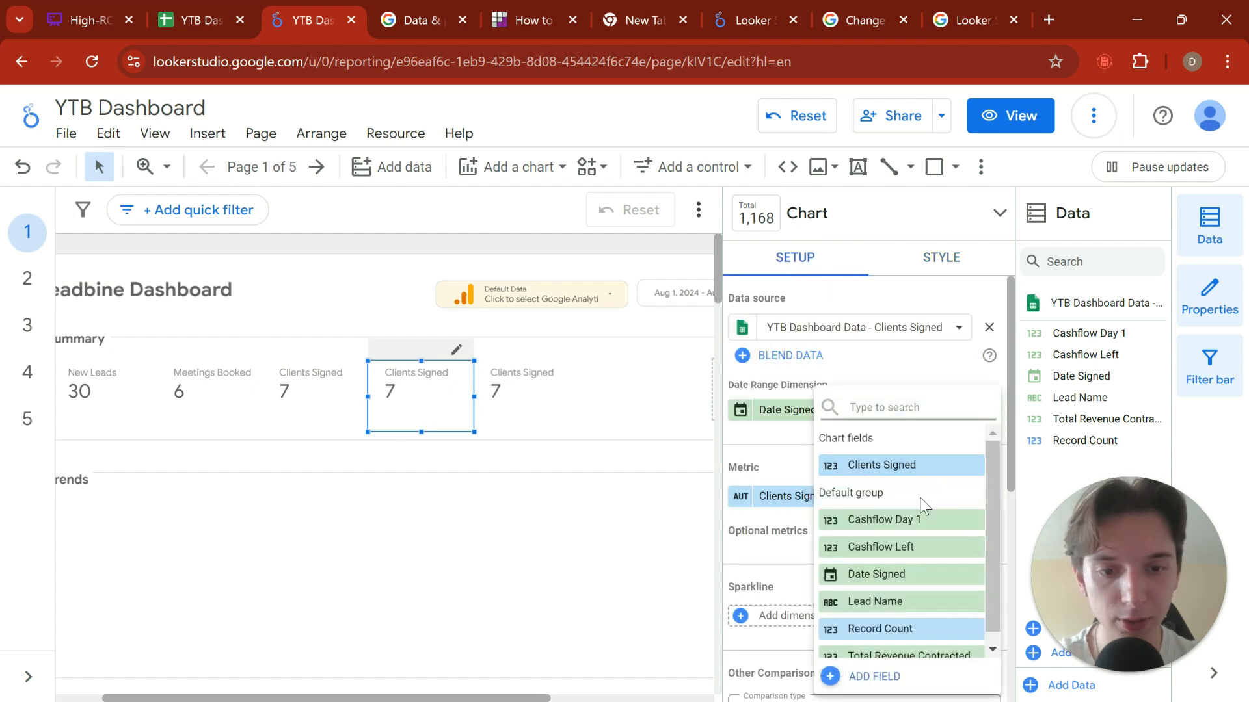
scroll(859, 545, "down", 1)
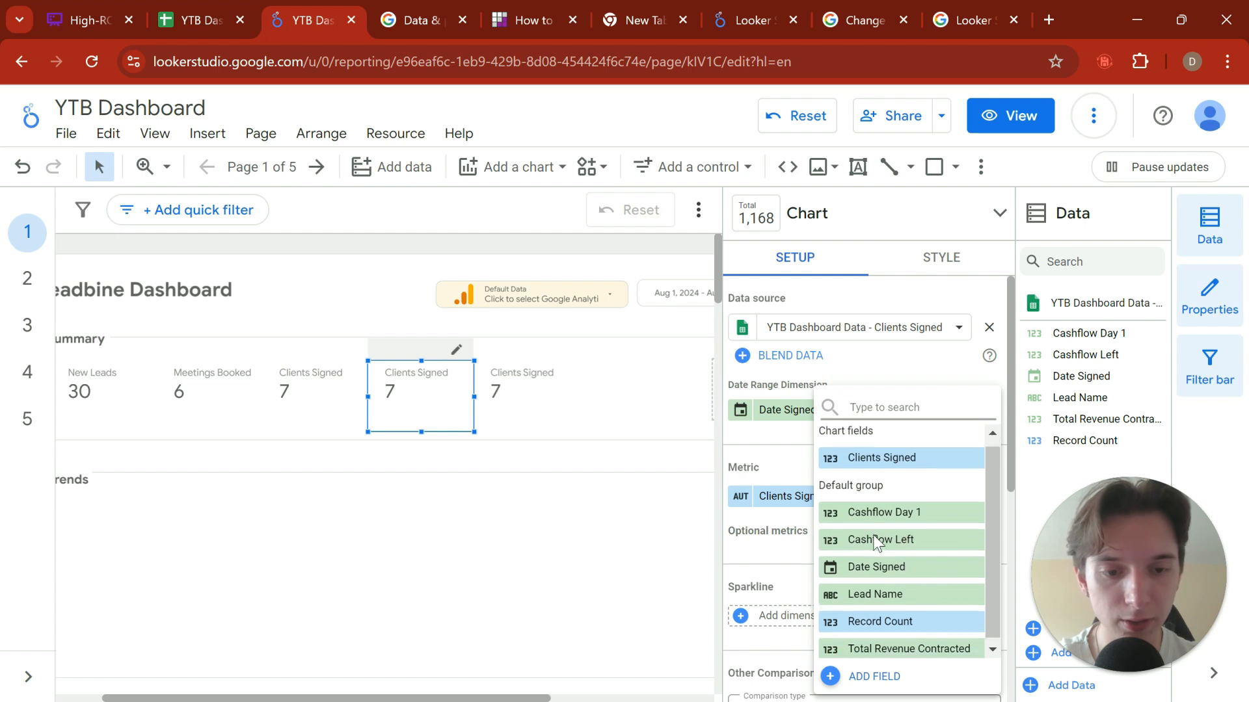
left_click(913, 645)
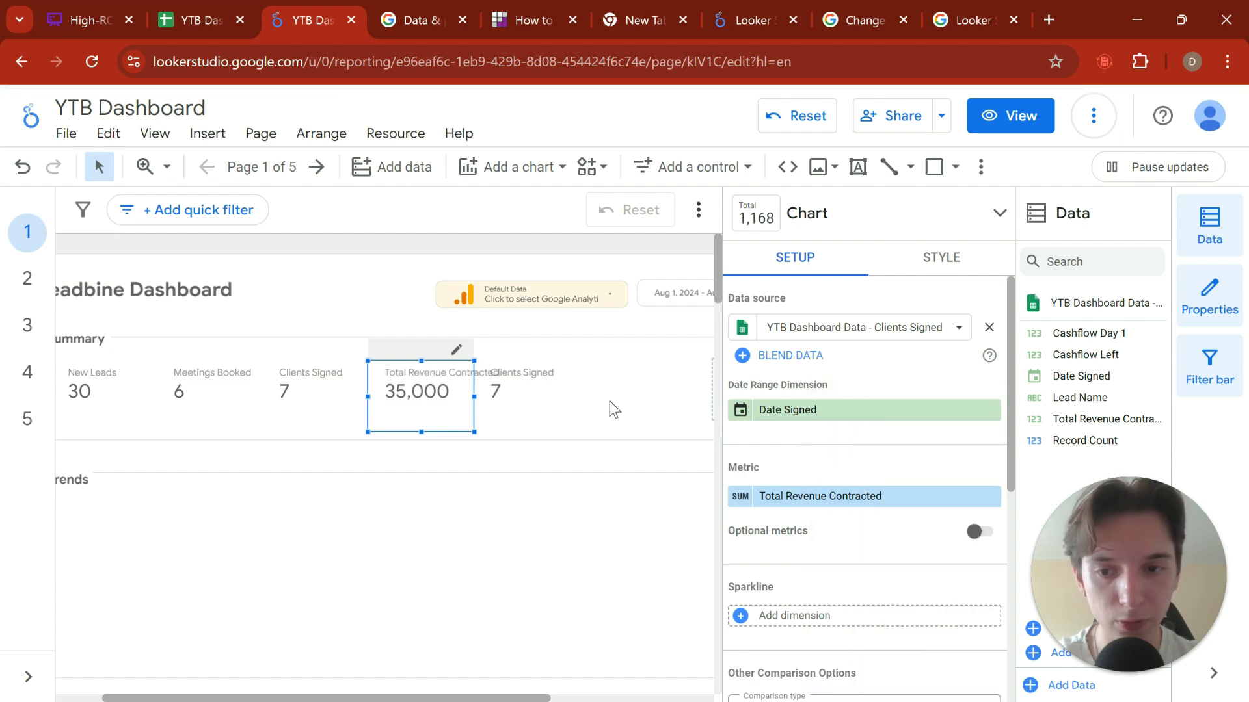
Step: Rename the Total Revenue Contracted metric on the scorecard to Revenue
left_click(740, 500)
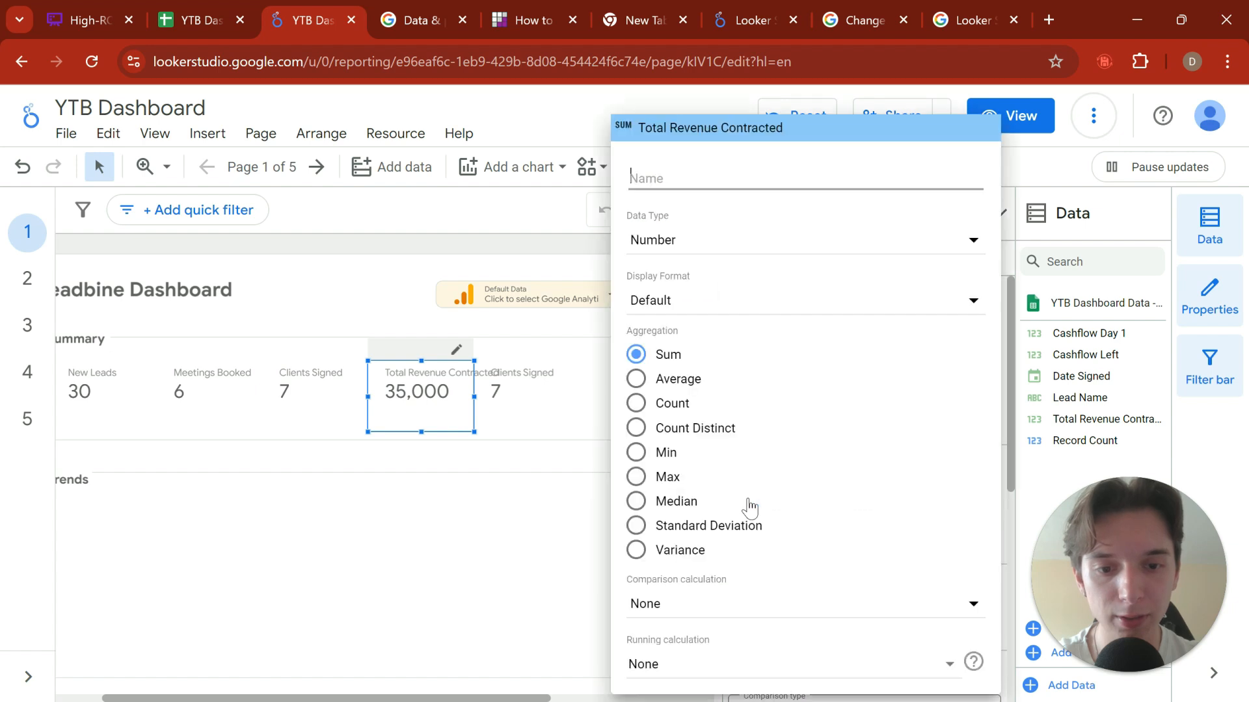
type("Revenue")
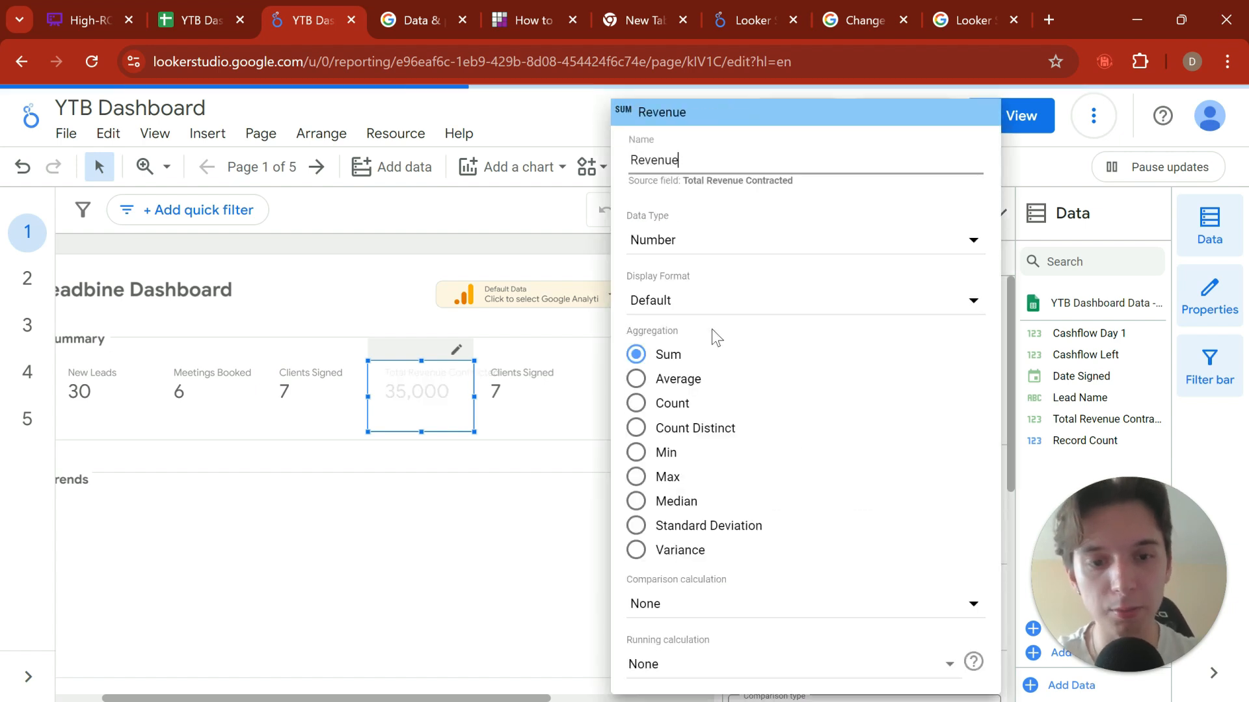
left_click(381, 303)
Step: Switch to the YTB Dashboard Data spreadsheet and examine the Total Revenue Contracted values on the Clients Signed sheet
left_click(208, 16)
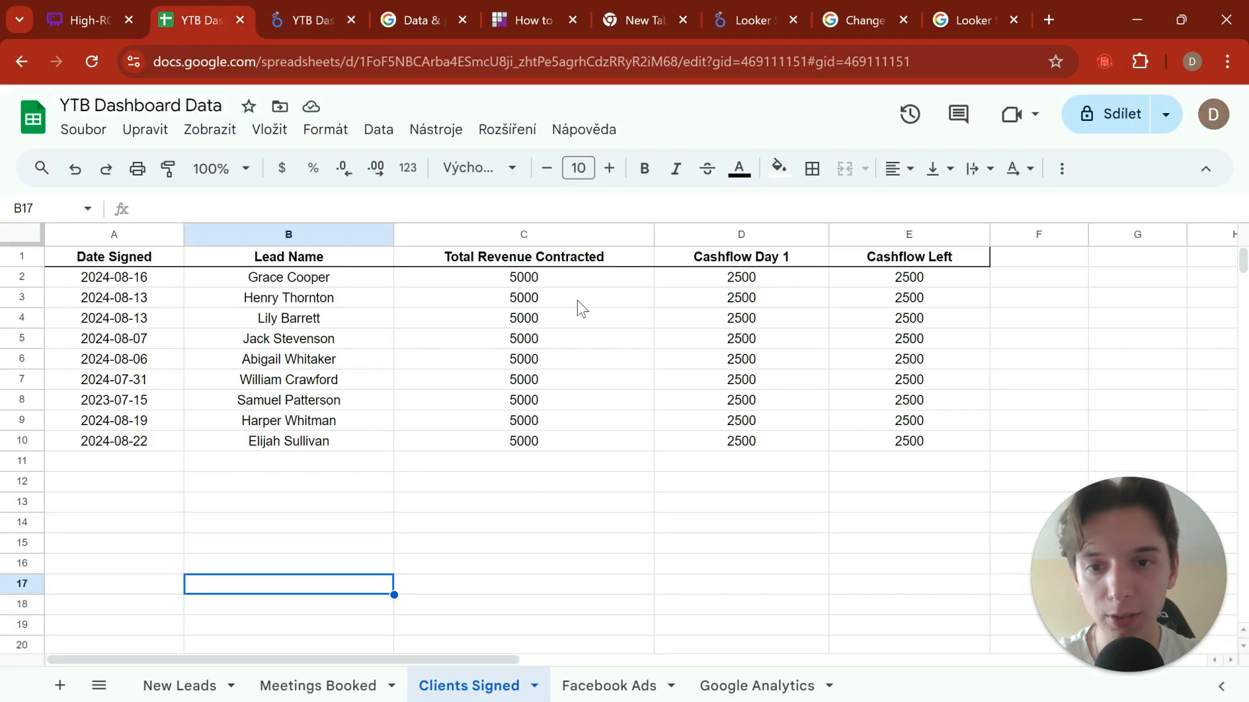
left_click_drag(557, 279, 553, 438)
left_click(543, 496)
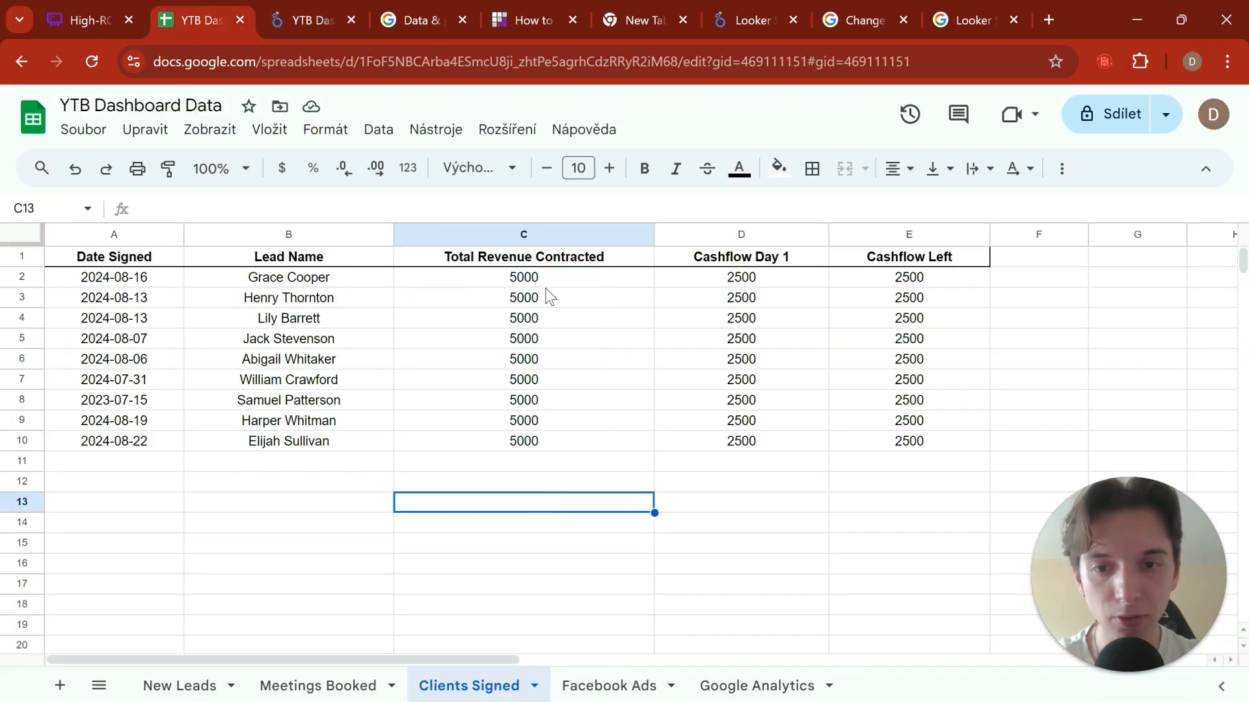
Step: Return to the Looker Studio report and set the Revenue metric's data type to Currency (USD - US Dollar ($))
left_click_drag(549, 278, 537, 441)
left_click(304, 16)
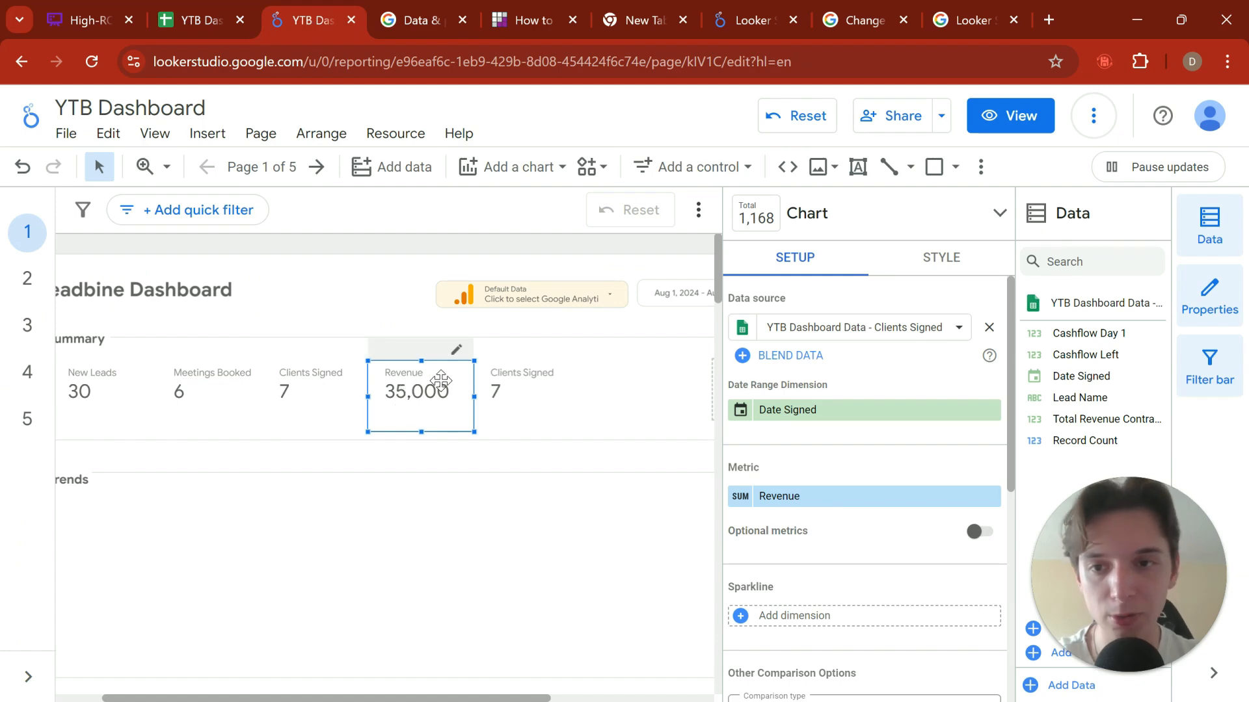
scroll(823, 468, "down", 6)
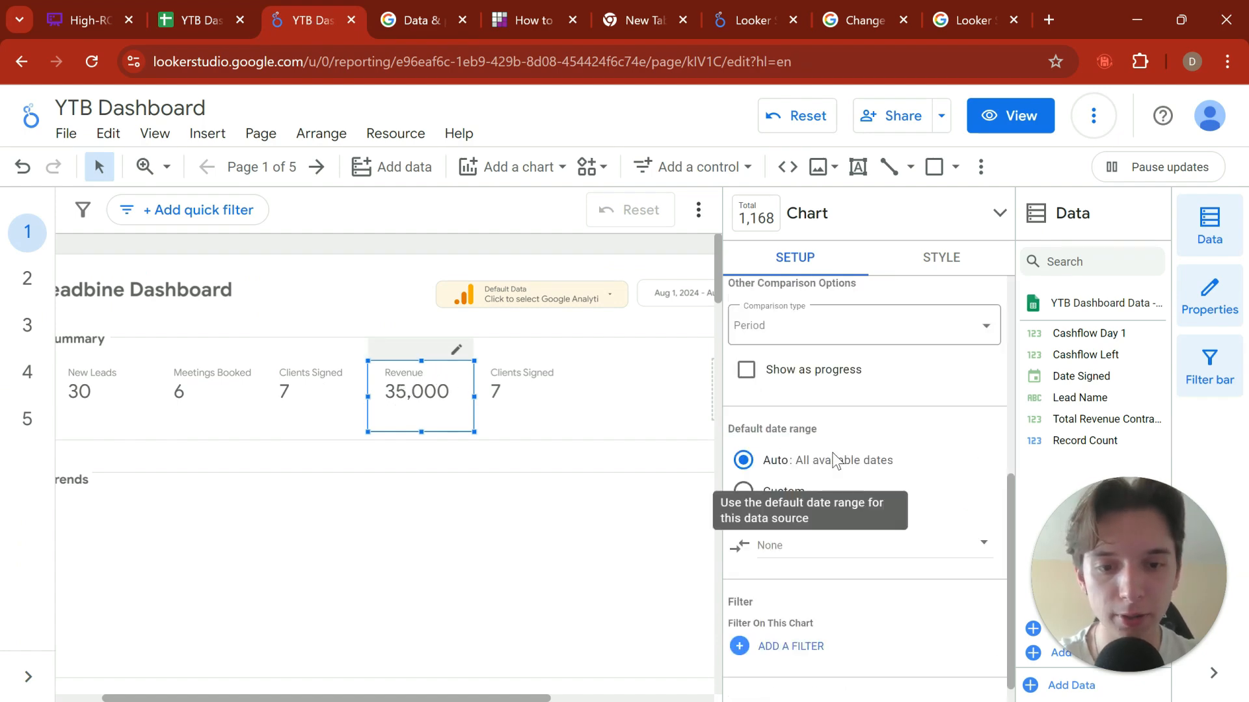
scroll(813, 479, "up", 6)
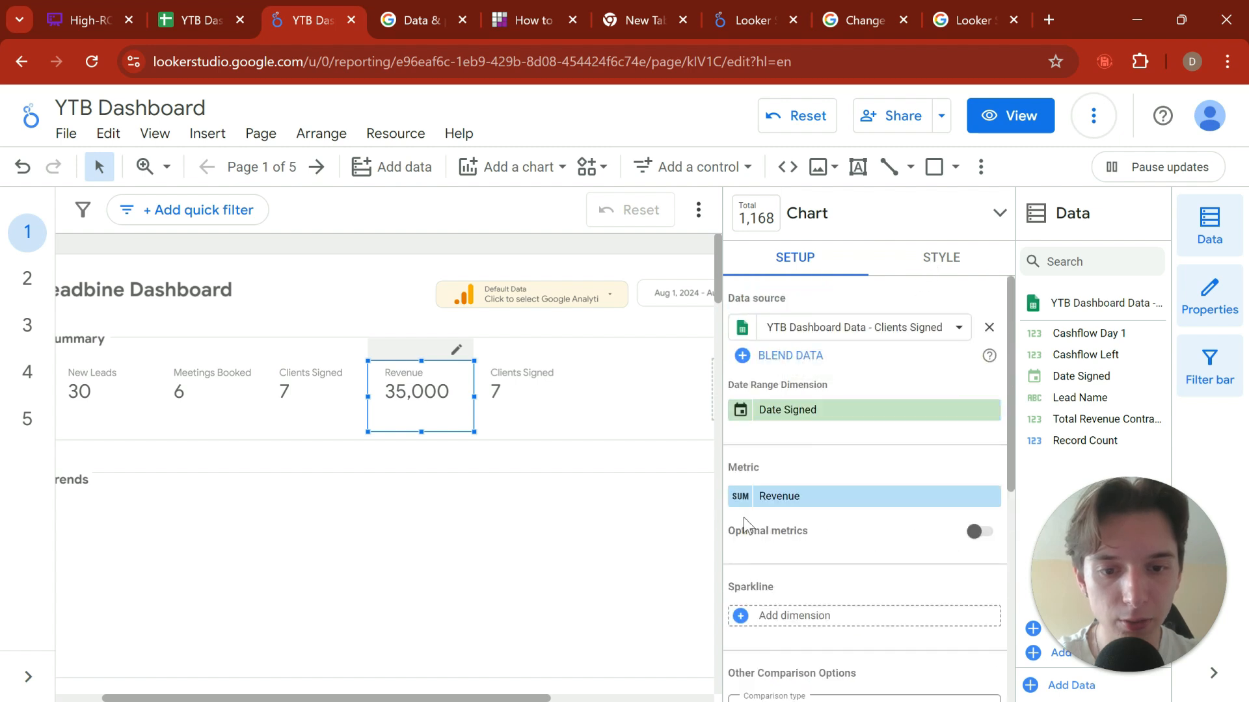
left_click(734, 496)
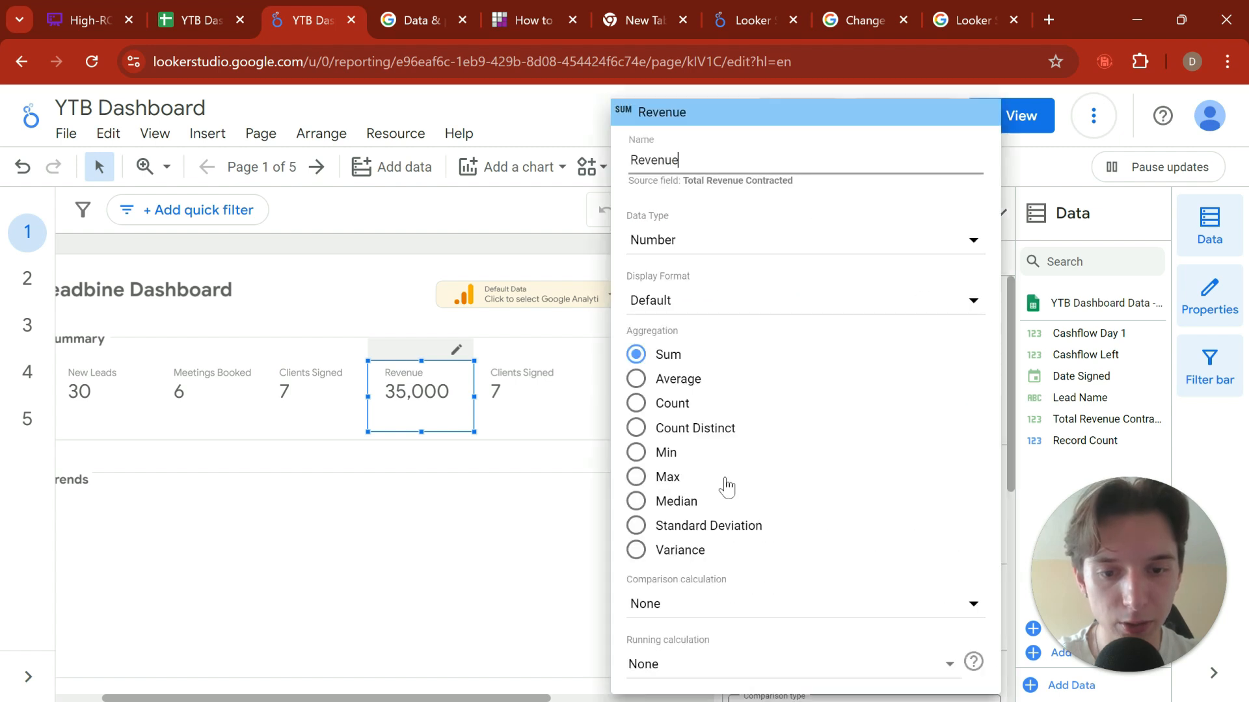
left_click(774, 241)
mouse_move(753, 293)
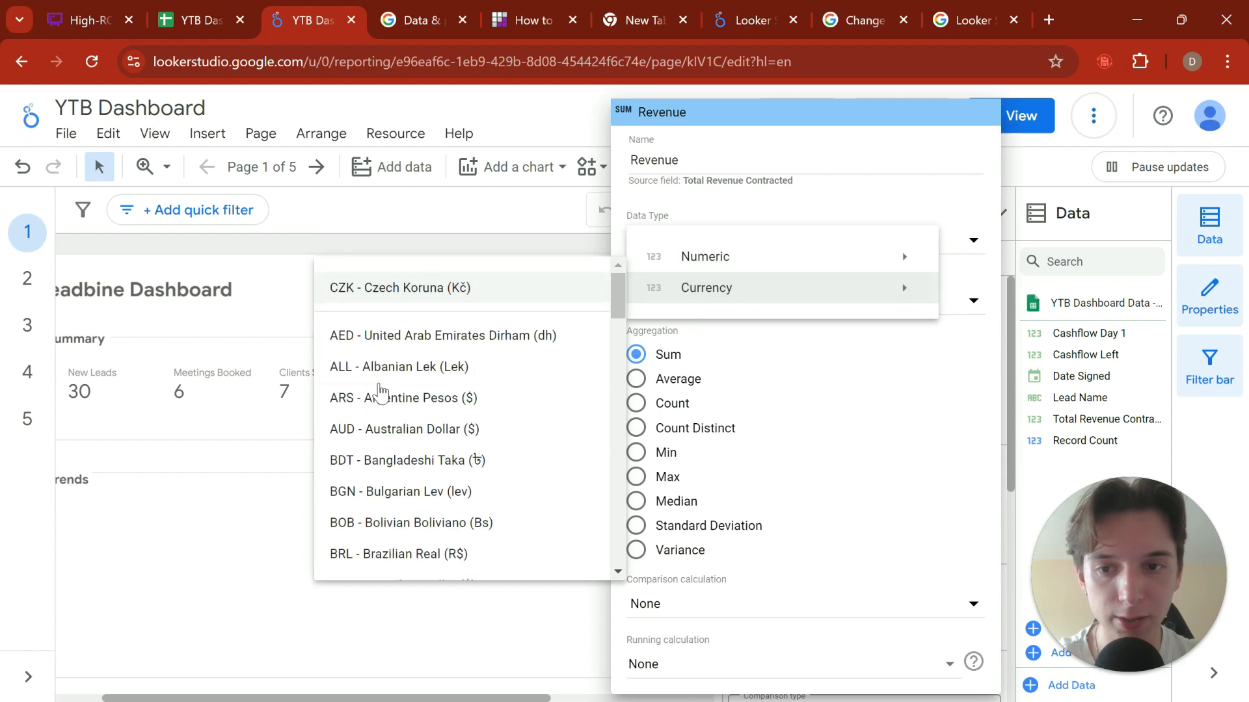
scroll(400, 361, "down", 5)
scroll(402, 366, "down", 10)
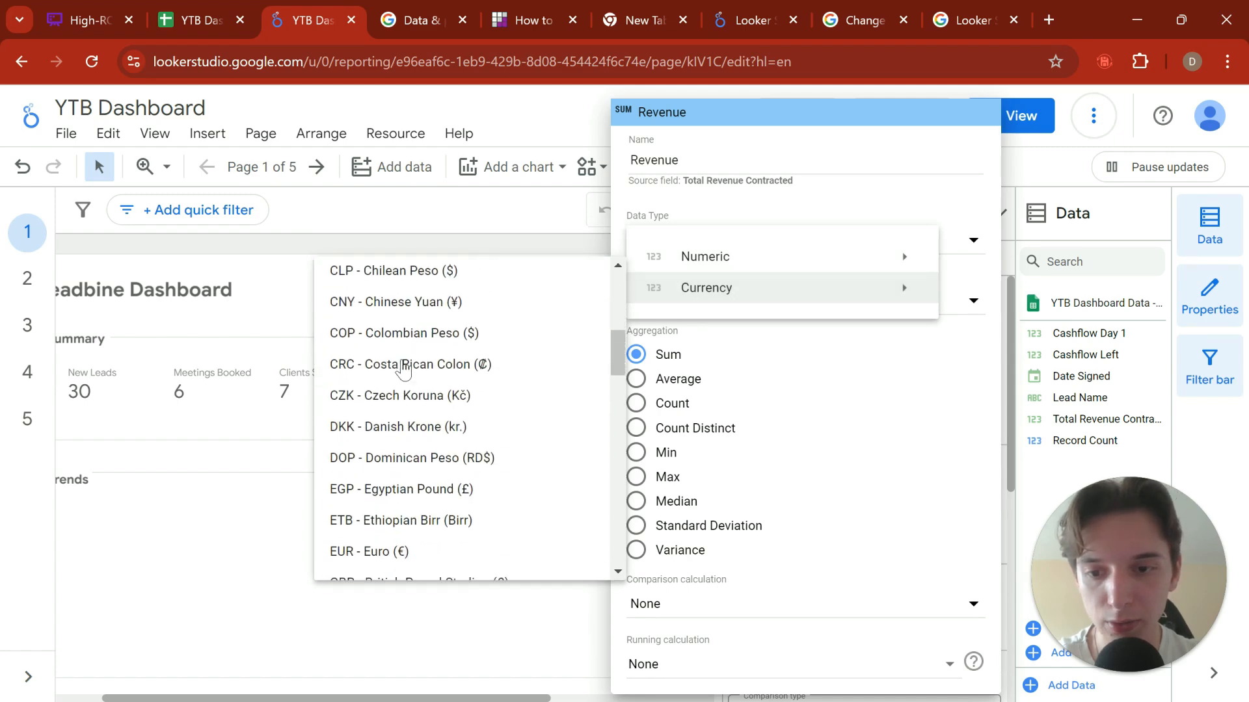
scroll(398, 377, "down", 15)
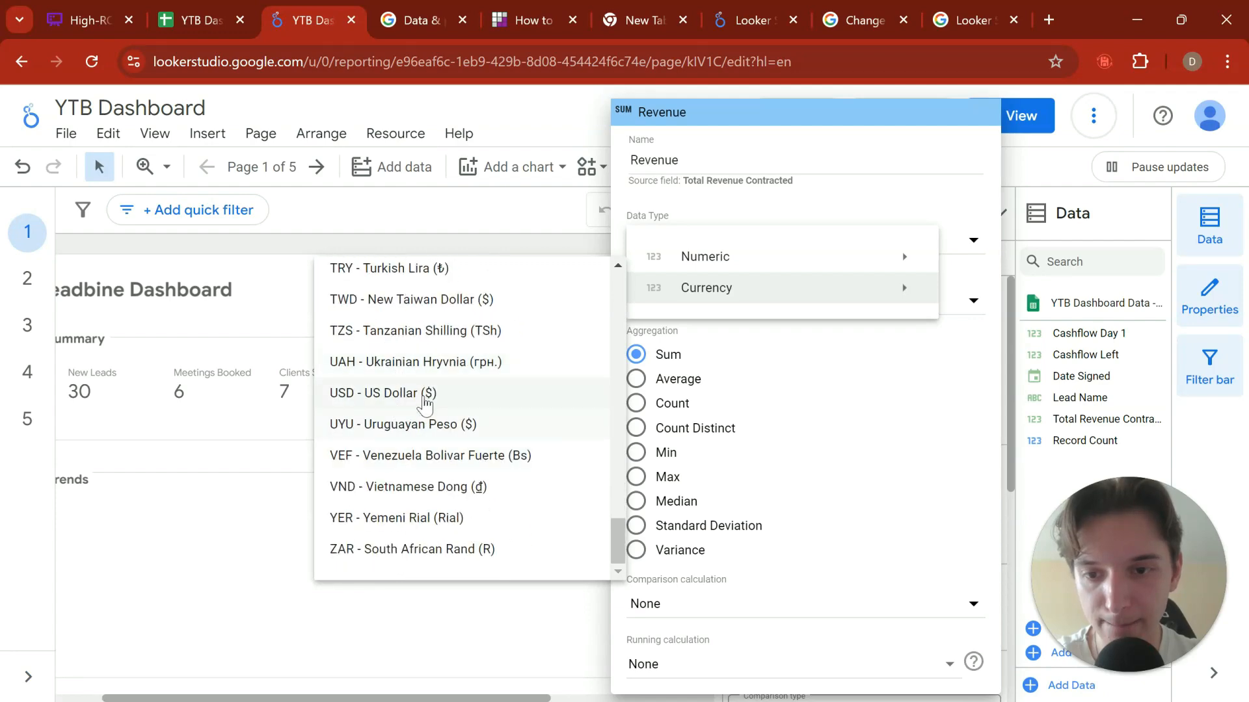
left_click(398, 405)
left_click(455, 419)
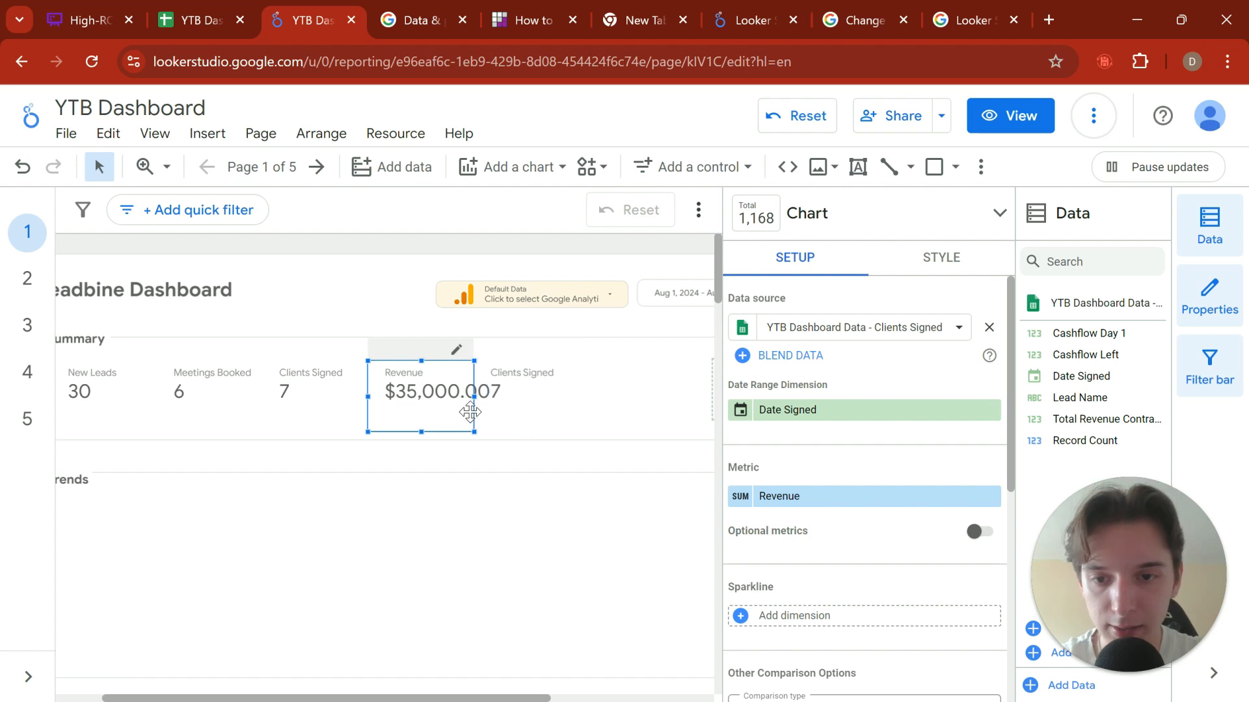
Step: Move the spare Clients Signed copy clear of the Revenue scorecard and set the Revenue metric's display format to Number(0)
left_click_drag(525, 383, 575, 388)
left_click(463, 394)
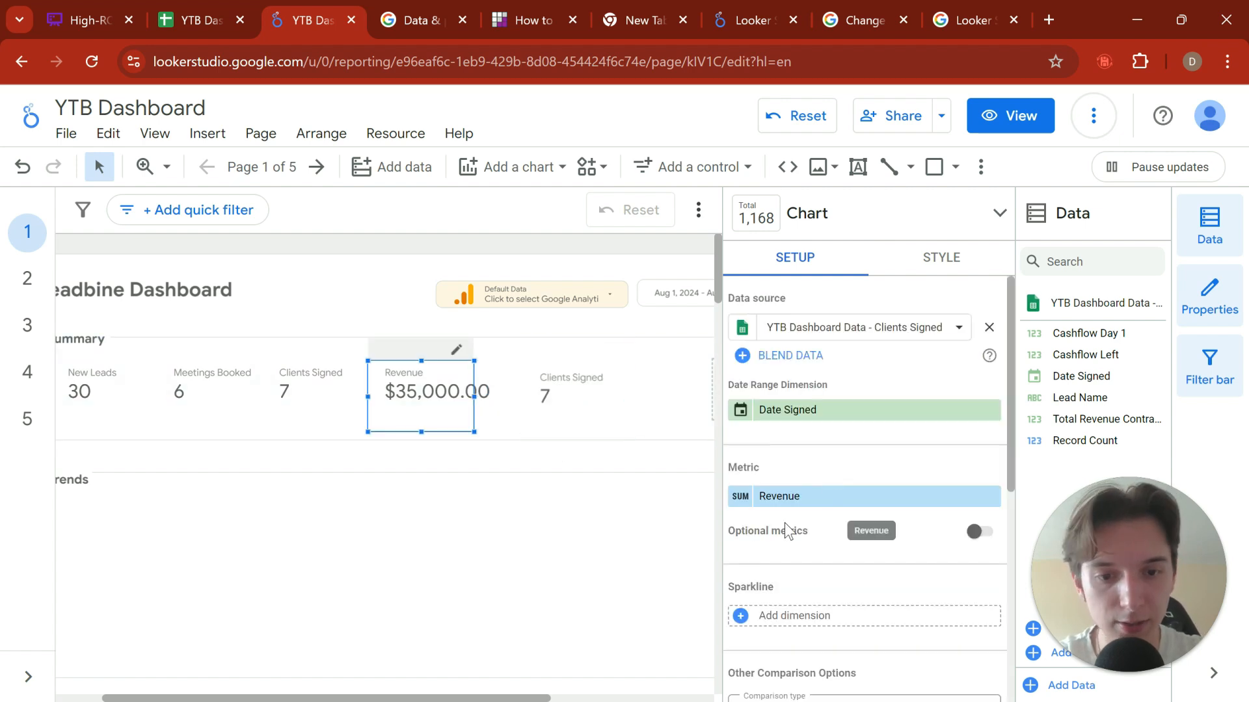
left_click(737, 499)
left_click(728, 301)
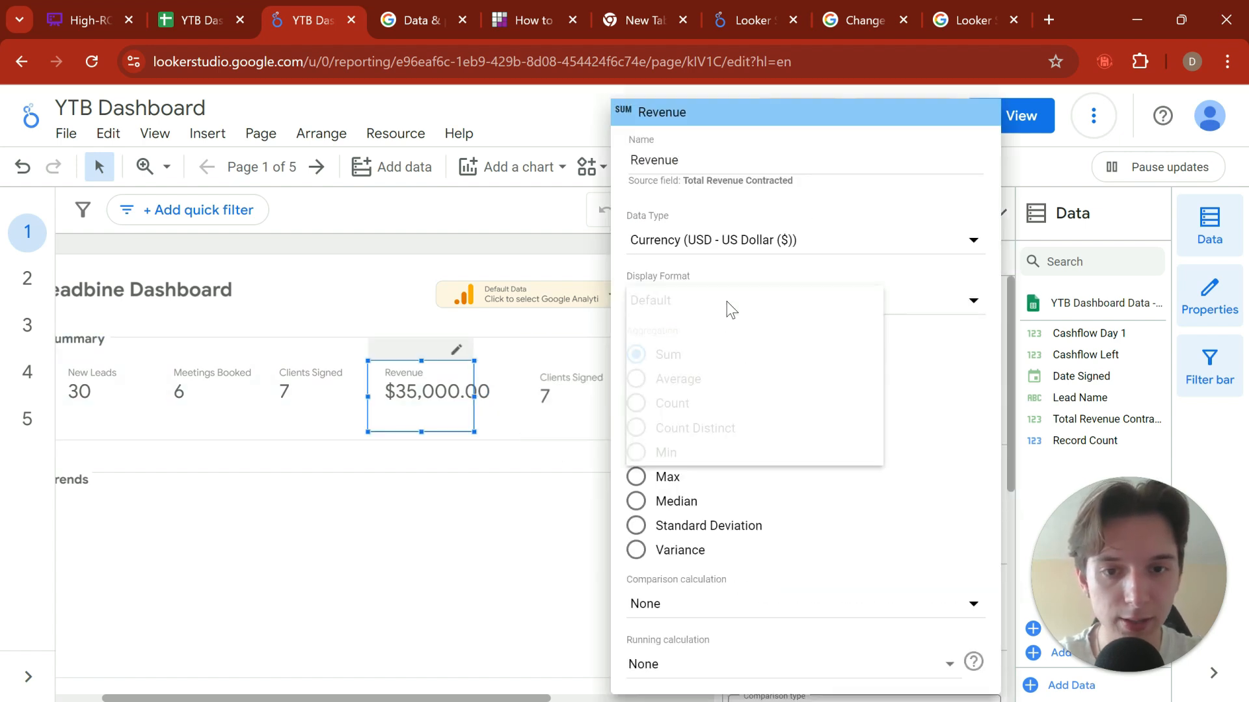
left_click(768, 345)
left_click(735, 302)
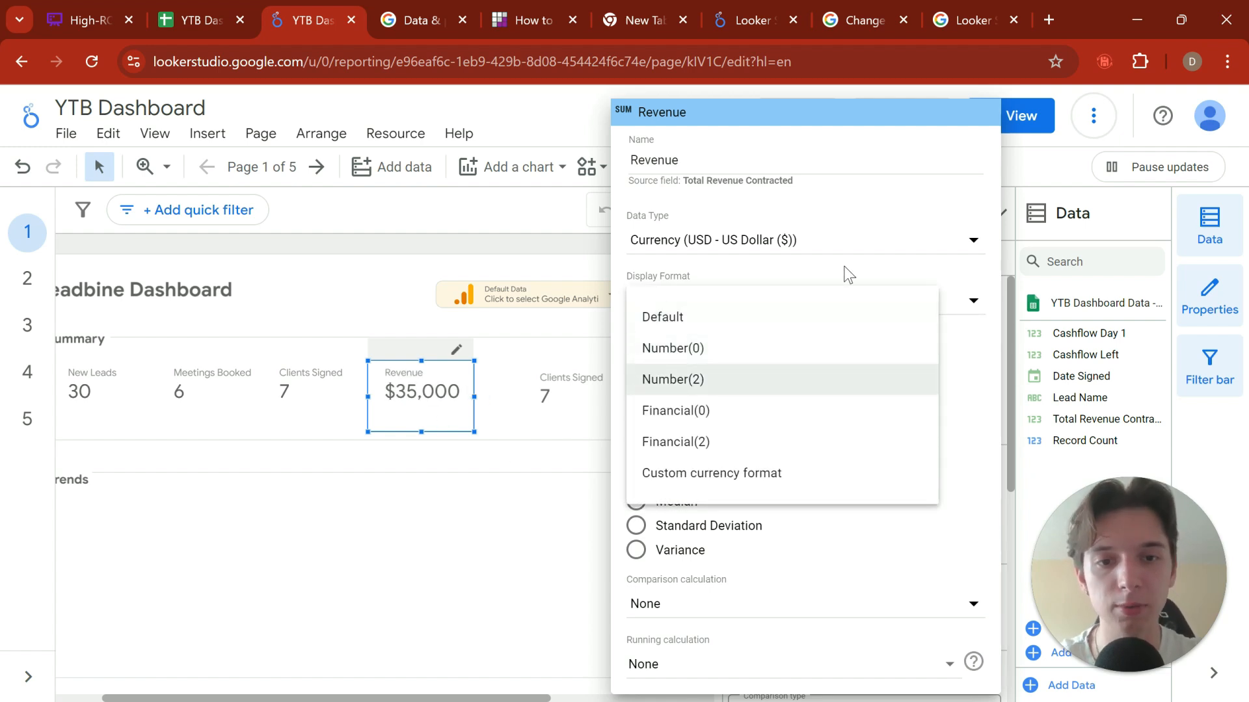
left_click(442, 379)
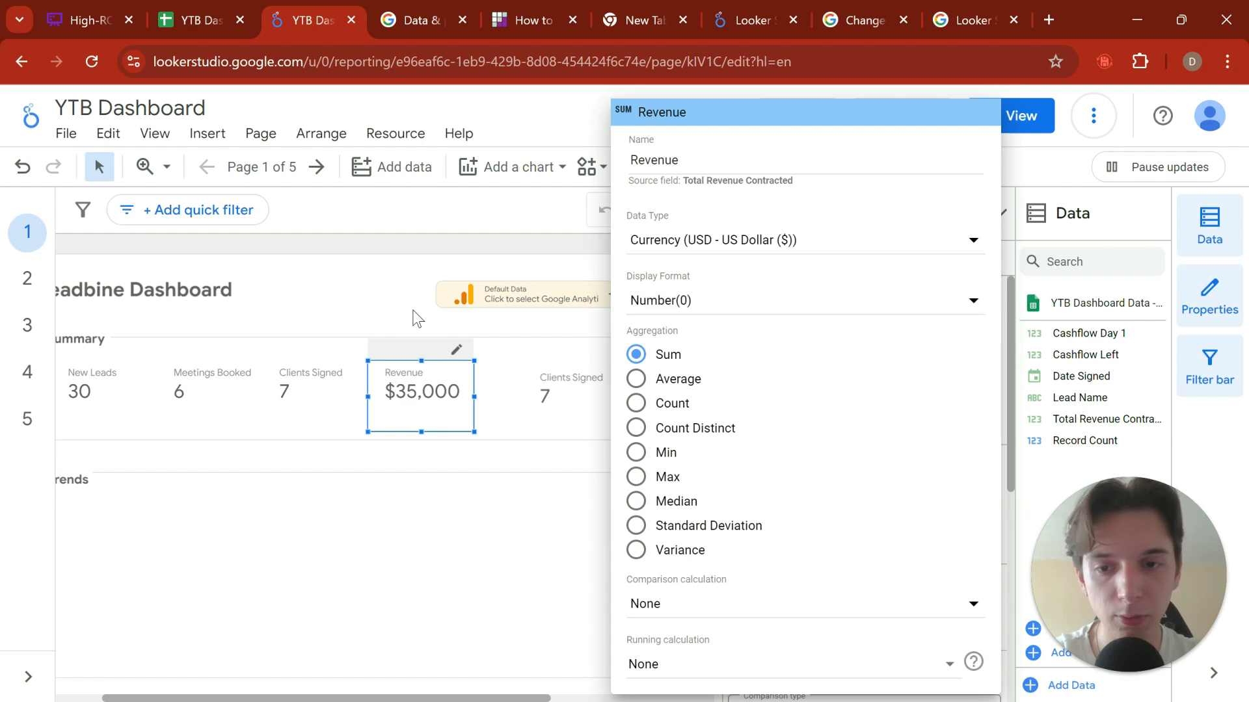
left_click(415, 316)
left_click(421, 374)
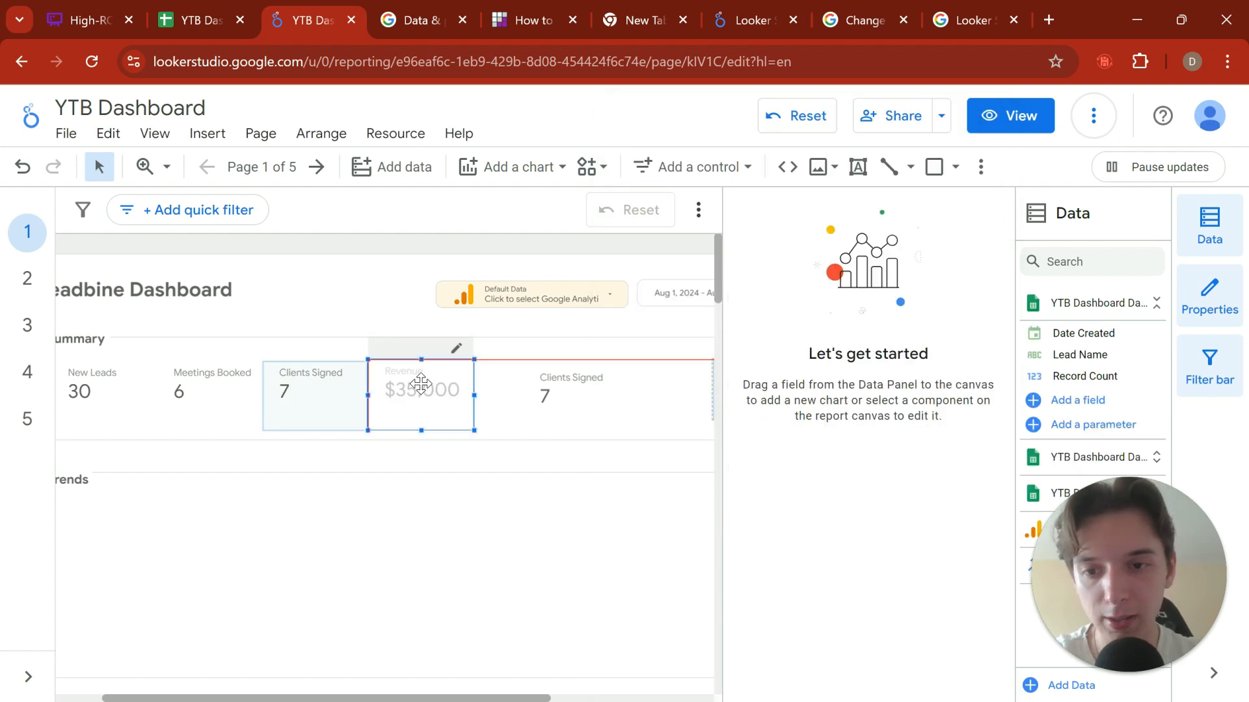
Step: Reposition the spare Clients Signed copy closer to the Revenue scorecard, aligned with it in the Summary row
left_click(530, 406)
mouse_move(530, 405)
left_mouse_down()
mouse_move(499, 395)
mouse_move(507, 403)
left_mouse_up()
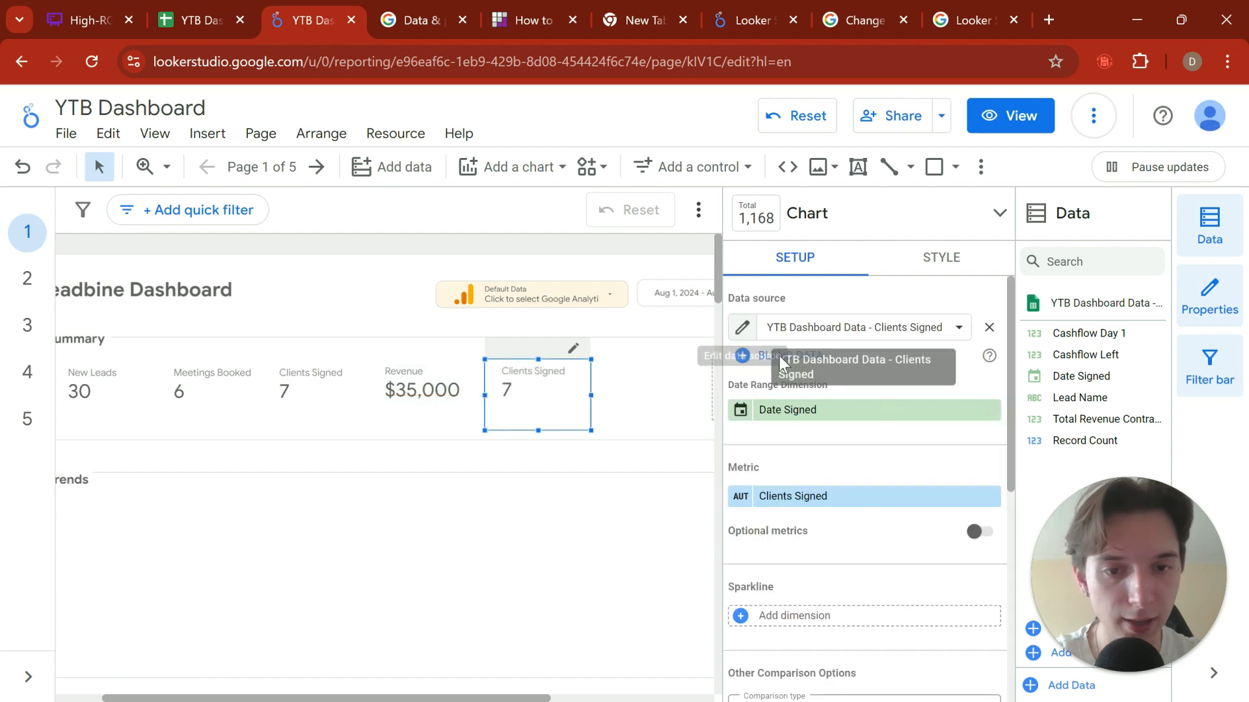
scroll(846, 378, "down", 3)
scroll(844, 374, "up", 3)
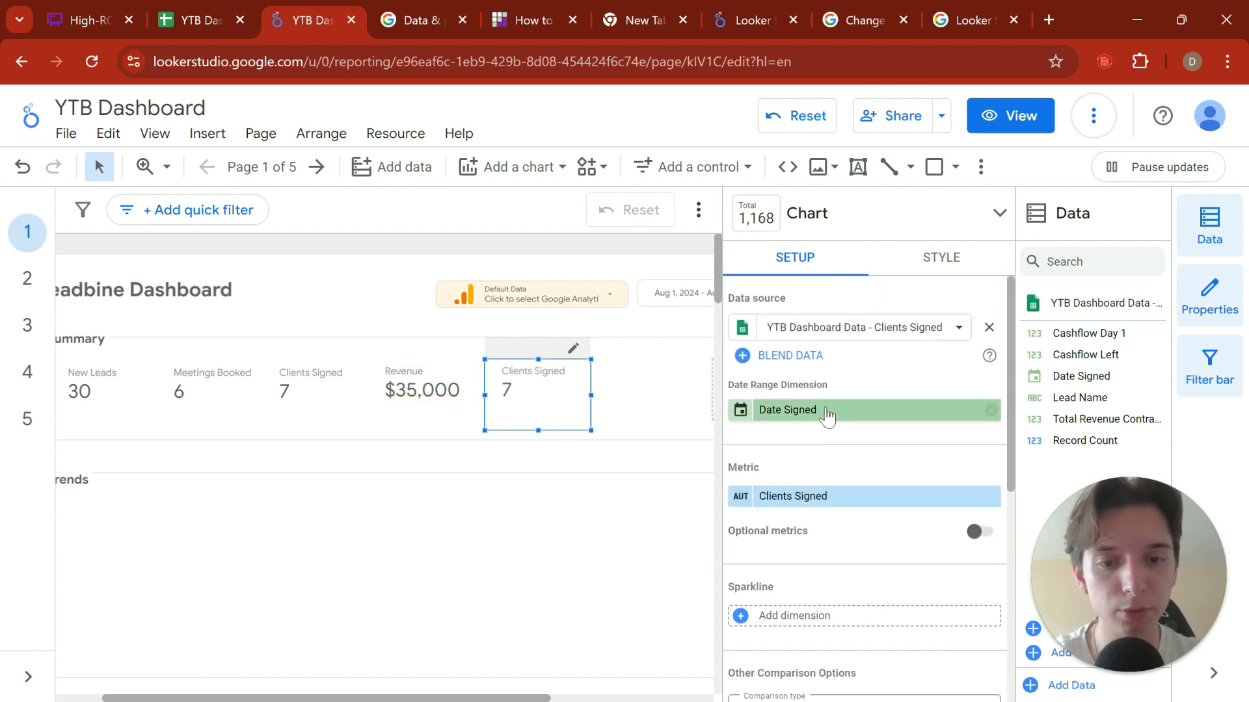
Step: Replace the metric of the spare Clients Signed copy with Cashflow Day 1 and open that metric's settings
left_click(837, 500)
scroll(937, 585, "down", 1)
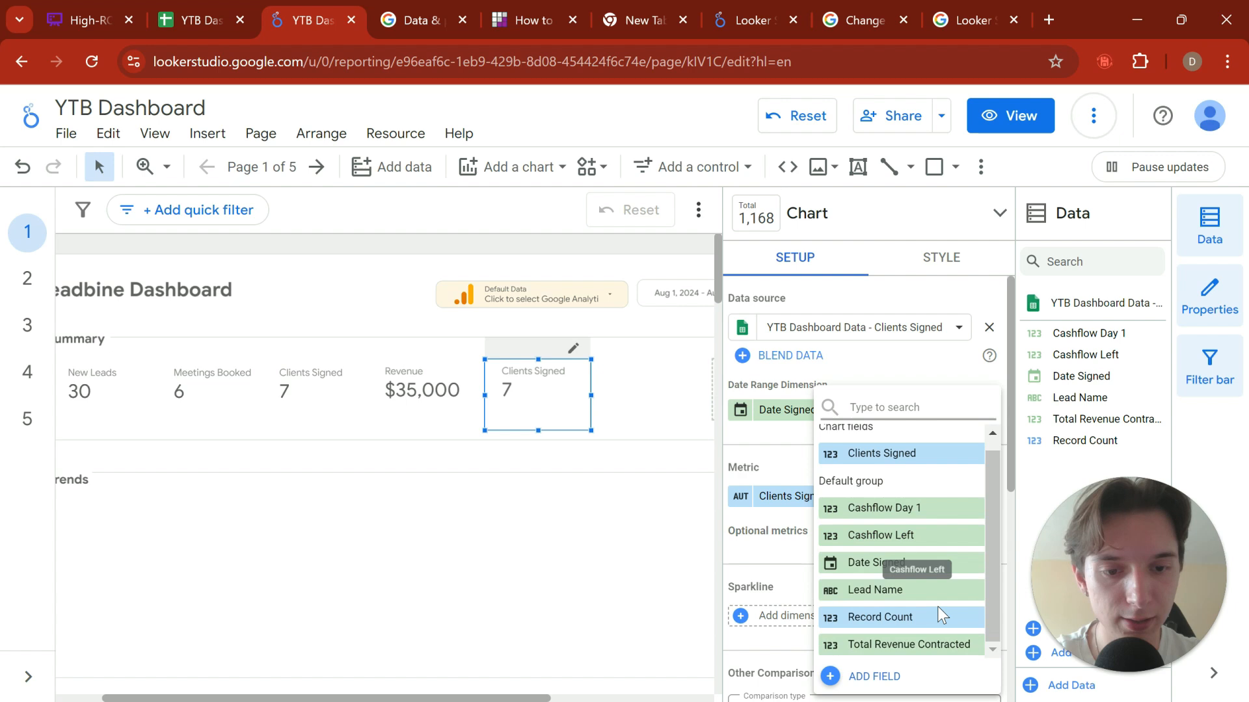
left_click(931, 513)
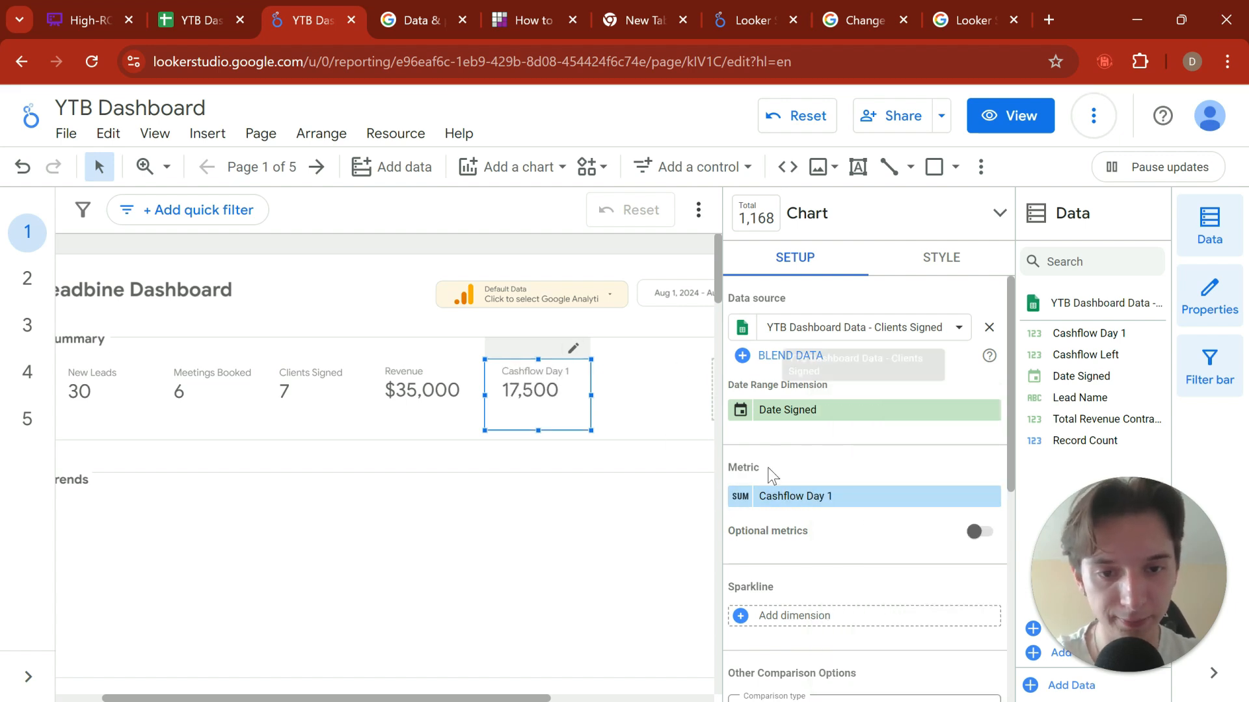
left_click(740, 497)
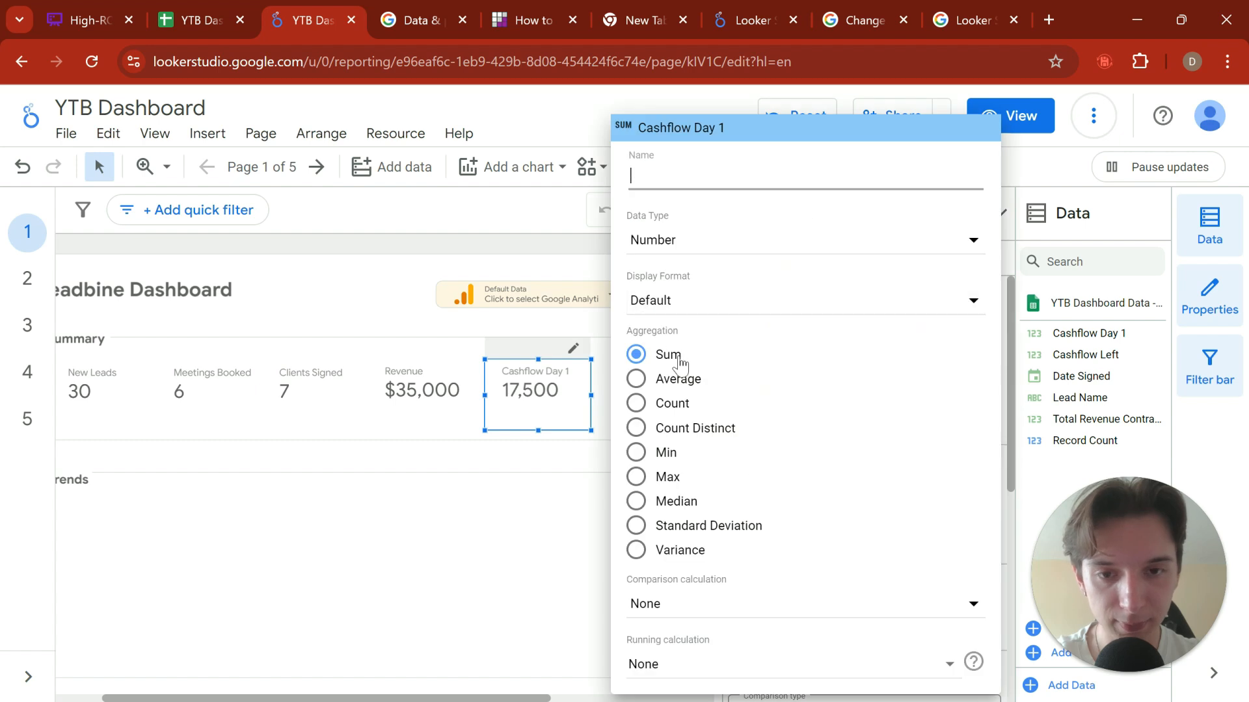
left_click(697, 305)
left_click(695, 242)
left_click(692, 254)
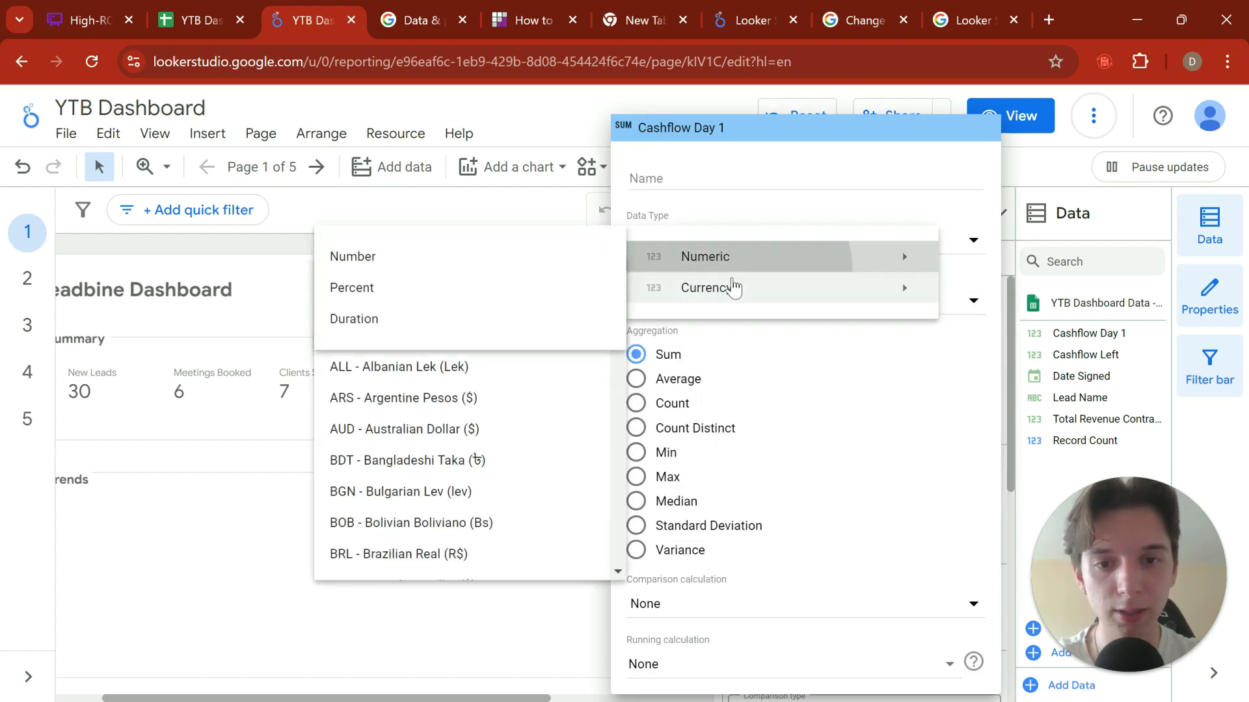
left_click(733, 284)
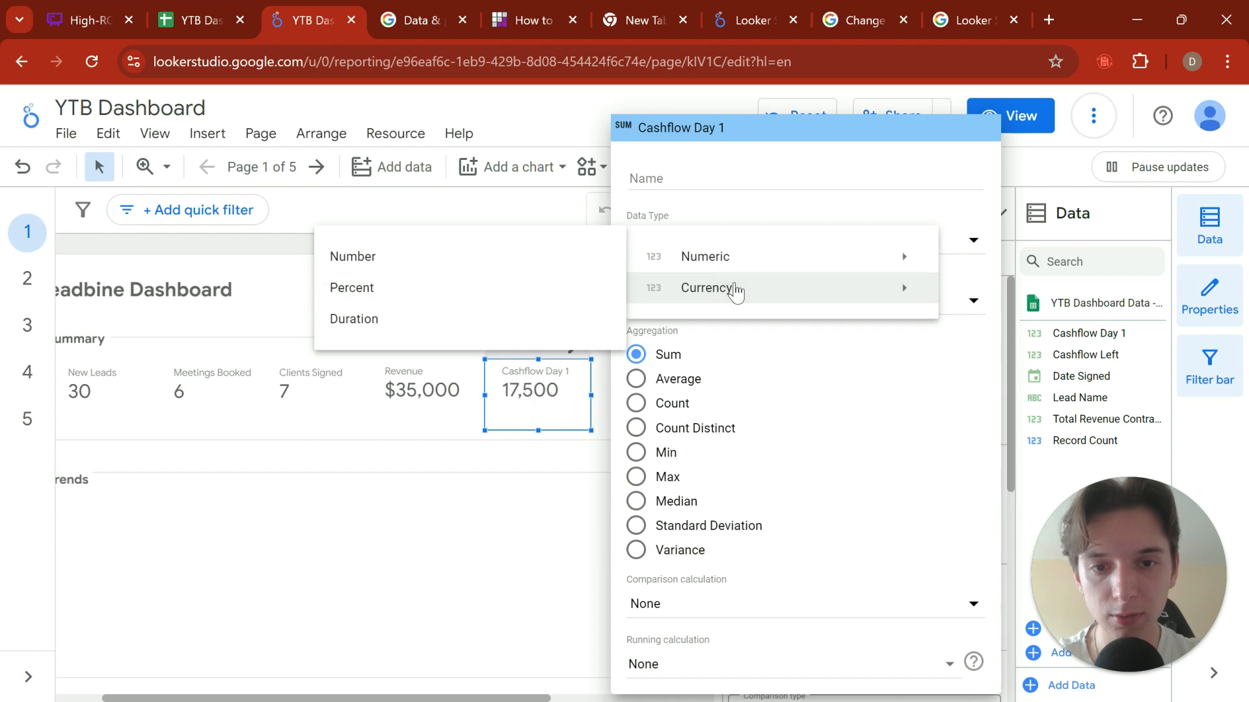
left_click(865, 197)
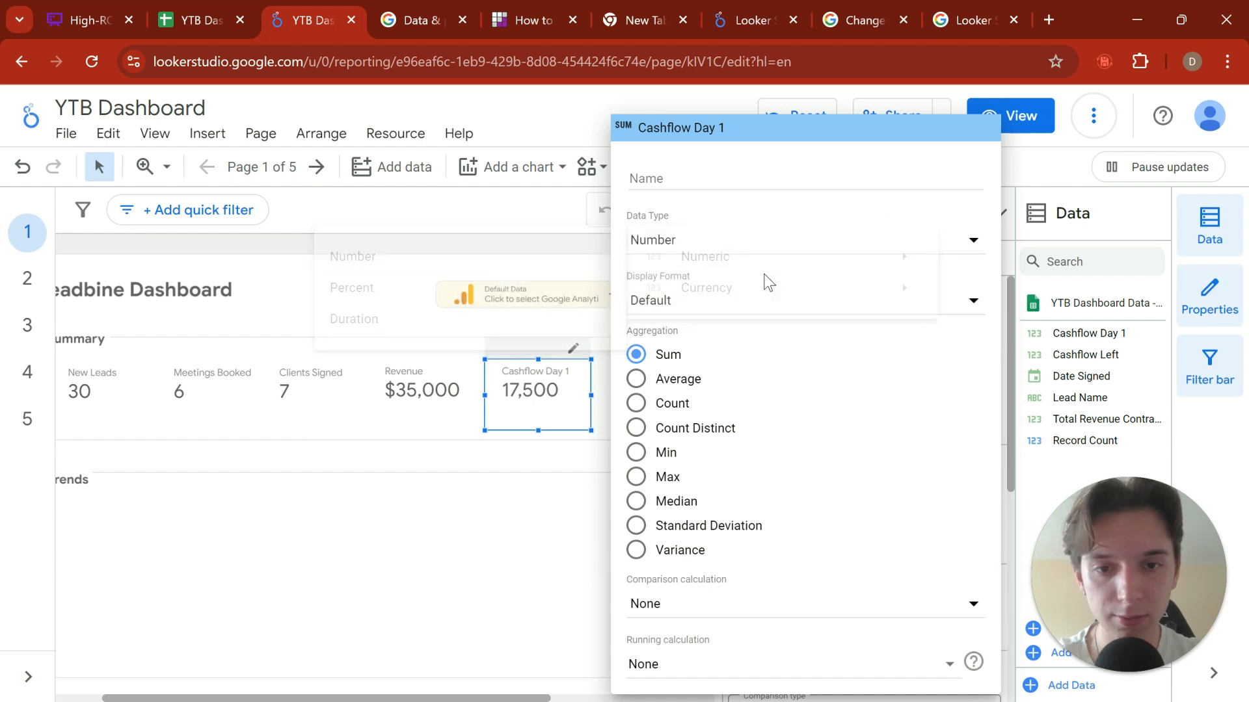
Step: Set the Cashflow Day 1 metric's data type to Currency (USD - US Dollar ($))
left_click(725, 242)
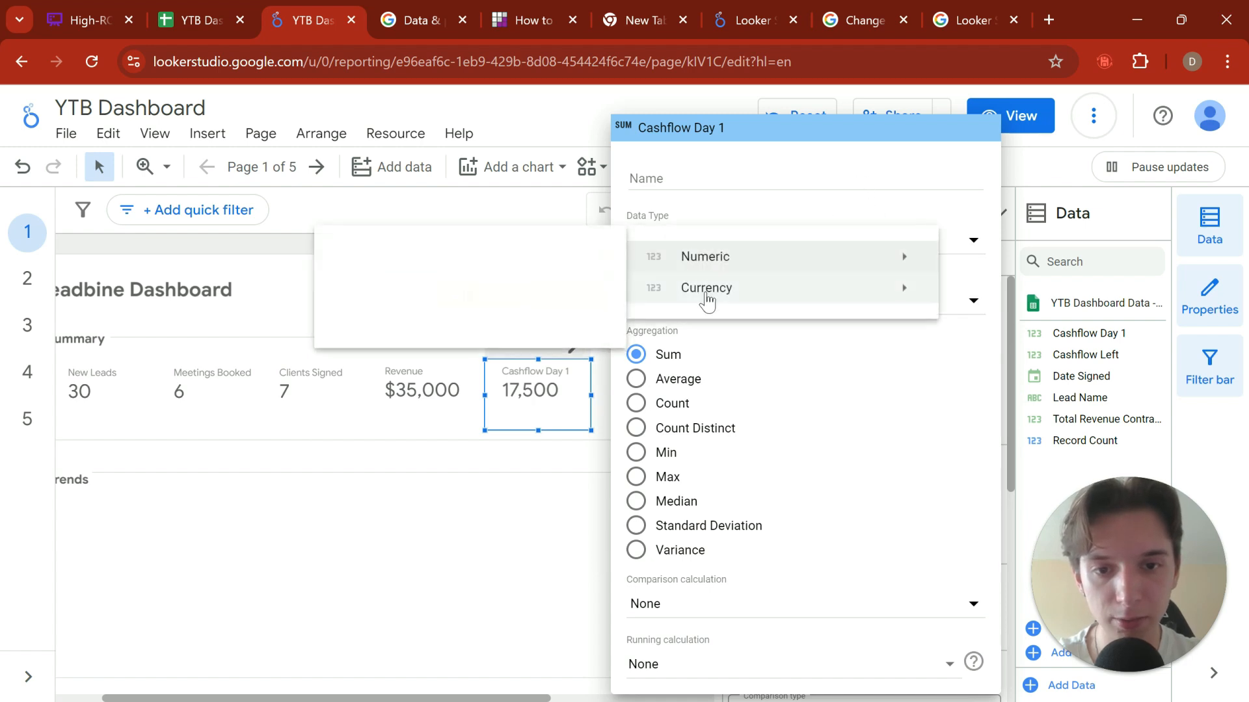
mouse_move(705, 296)
scroll(432, 364, "down", 15)
scroll(426, 368, "down", 5)
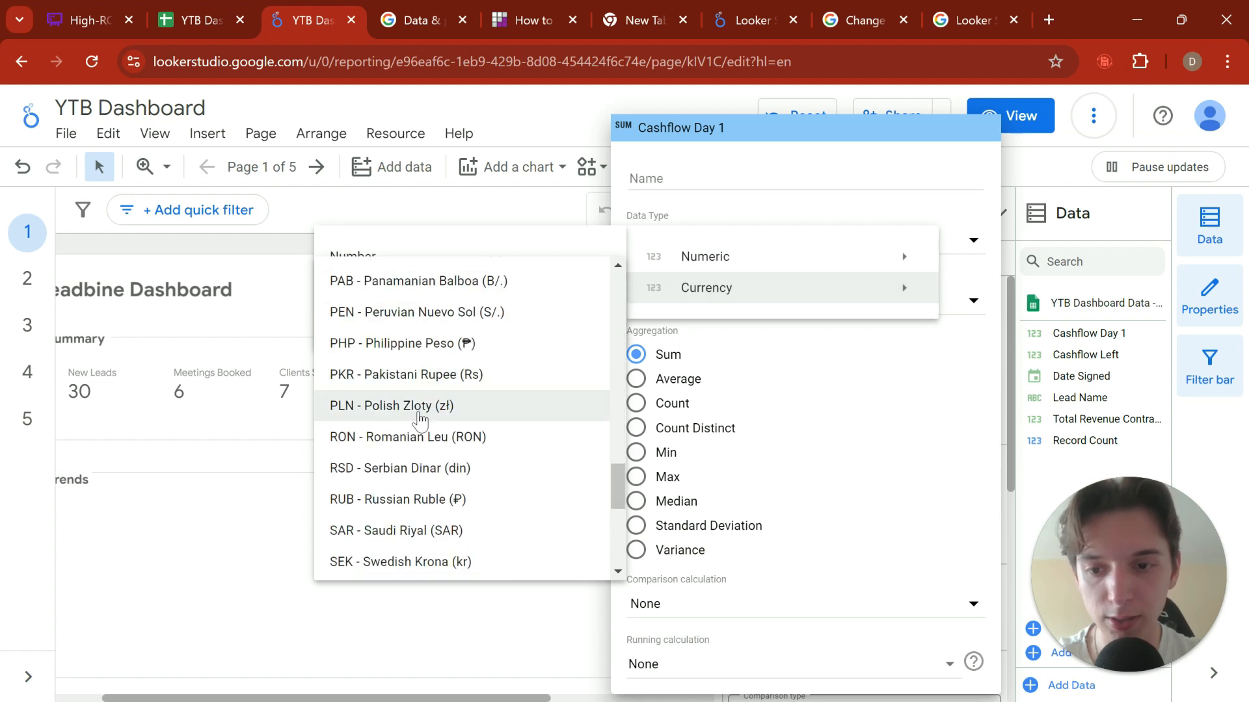
scroll(411, 398, "up", 3)
scroll(411, 398, "up", 3)
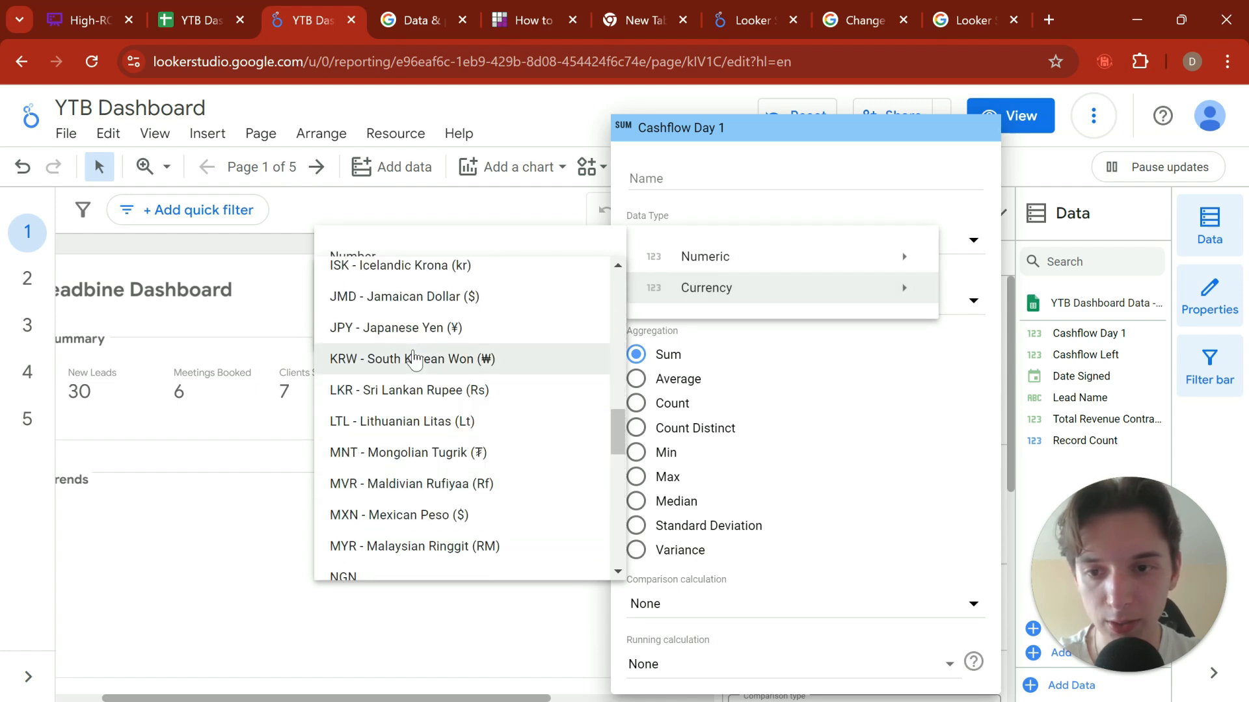
scroll(410, 398, "down", 3)
scroll(387, 494, "down", 7)
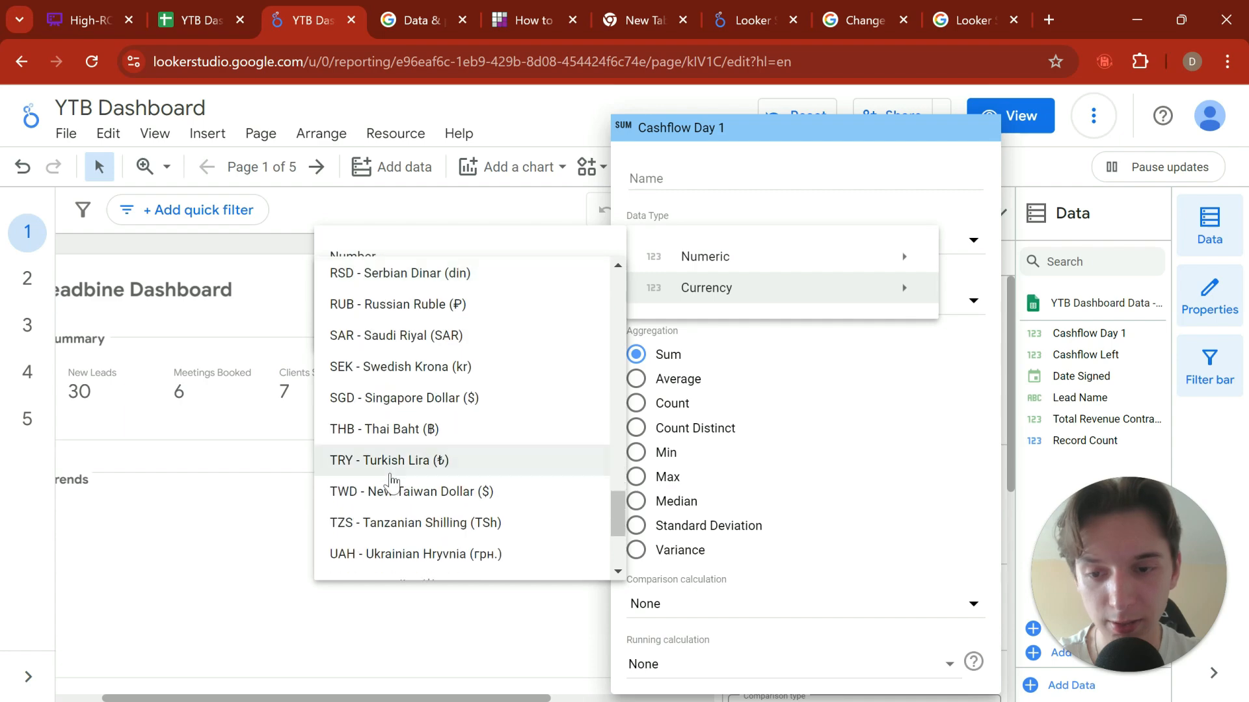
scroll(397, 507, "down", 3)
left_click(400, 393)
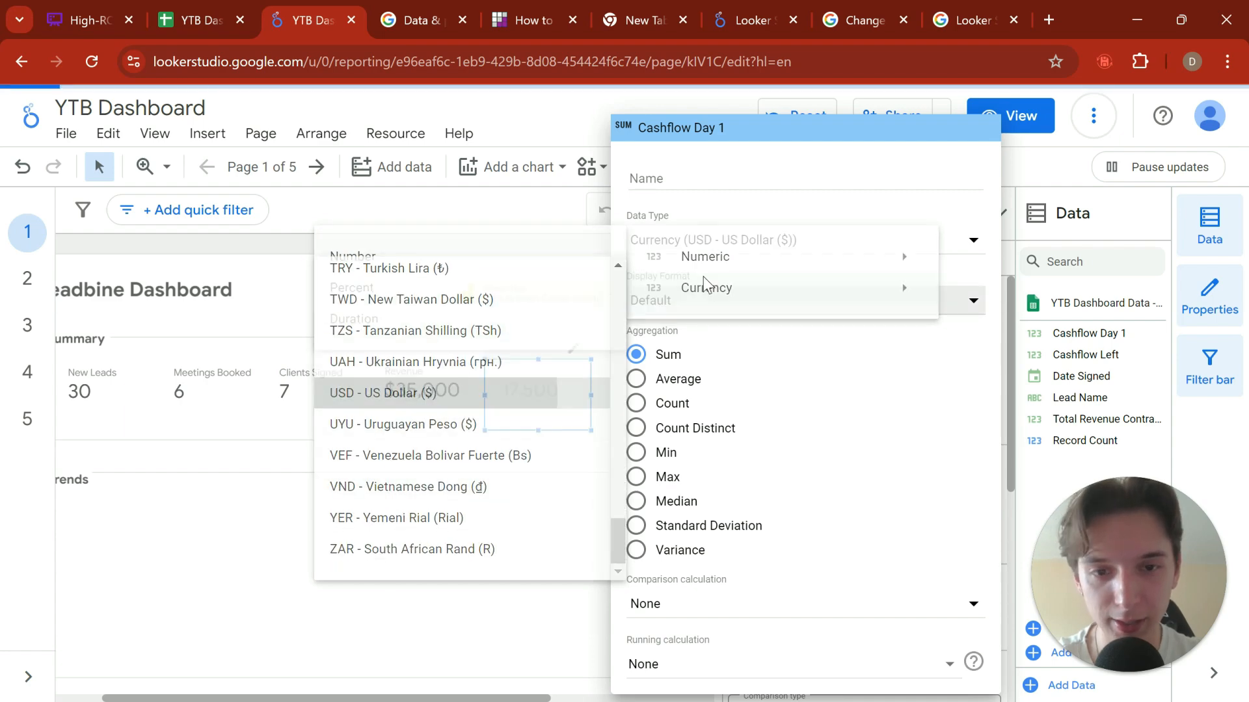
Step: Set the Cashflow Day 1 metric's display format to Number(0) and close its settings
left_click(701, 305)
left_click(706, 349)
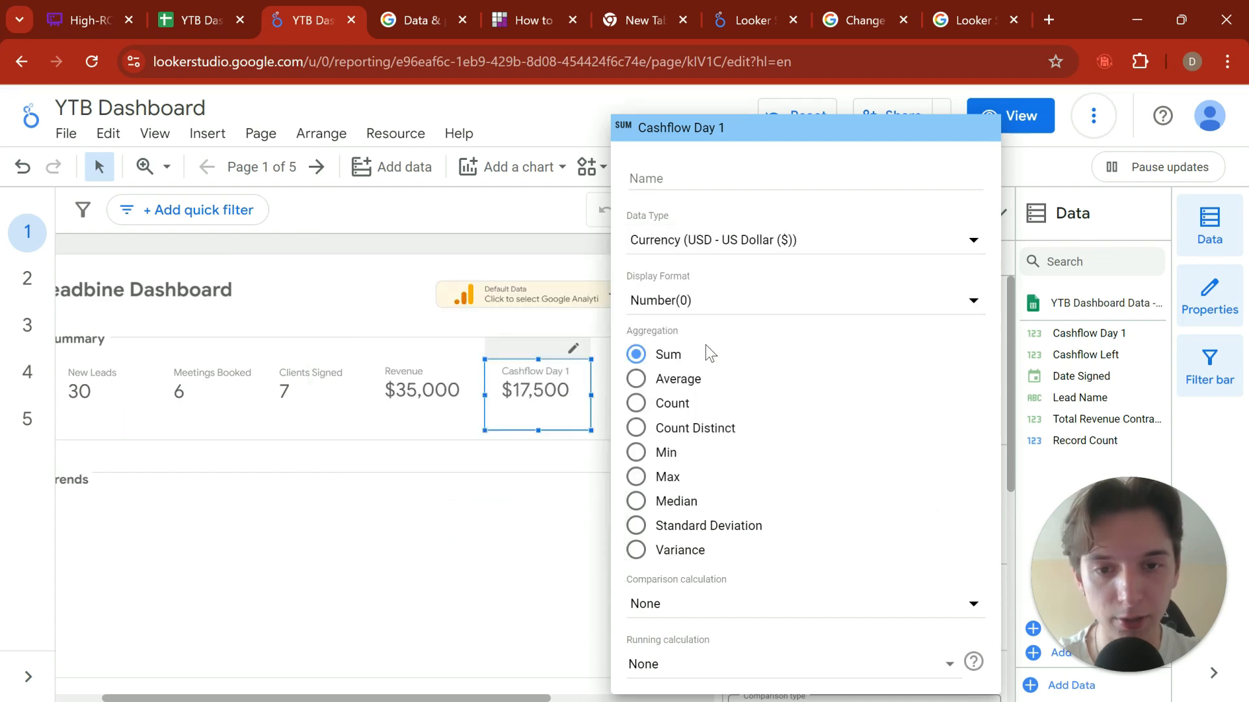
left_click(391, 300)
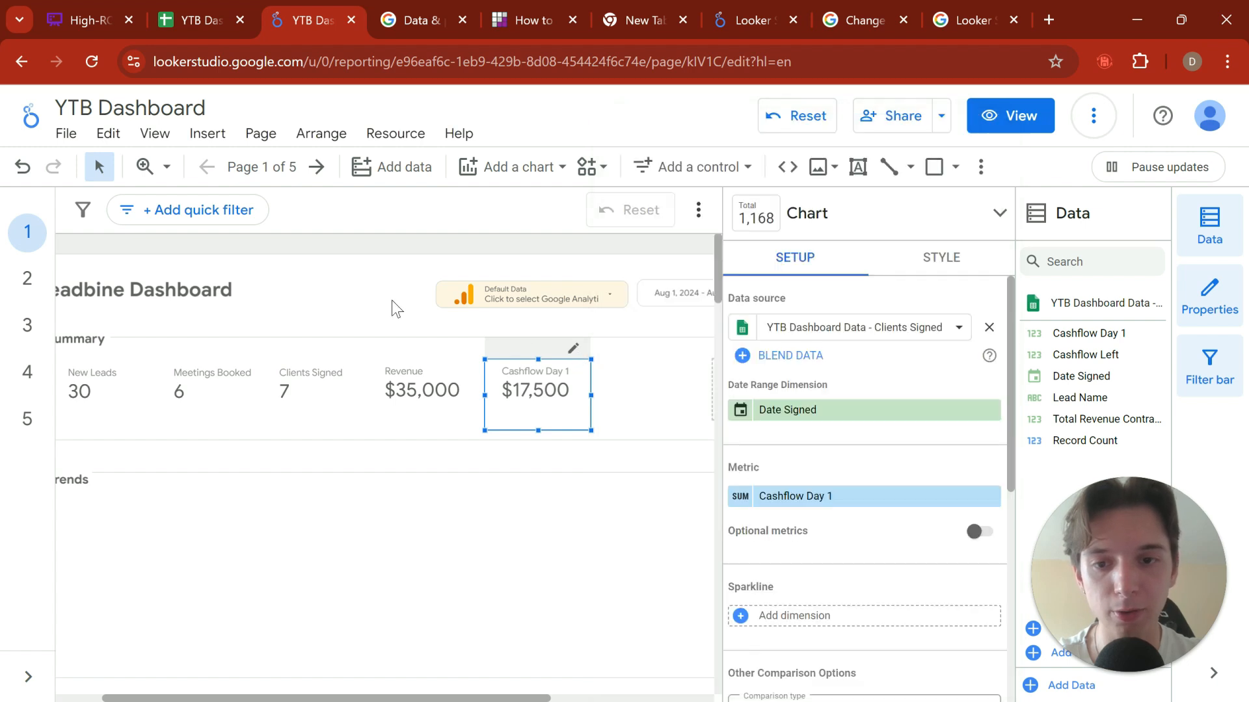
Step: Look over the dashboard page, checking the Summary scorecards and the Trends section below them
left_click(510, 471)
scroll(547, 471, "down", 3)
scroll(422, 355, "up", 3)
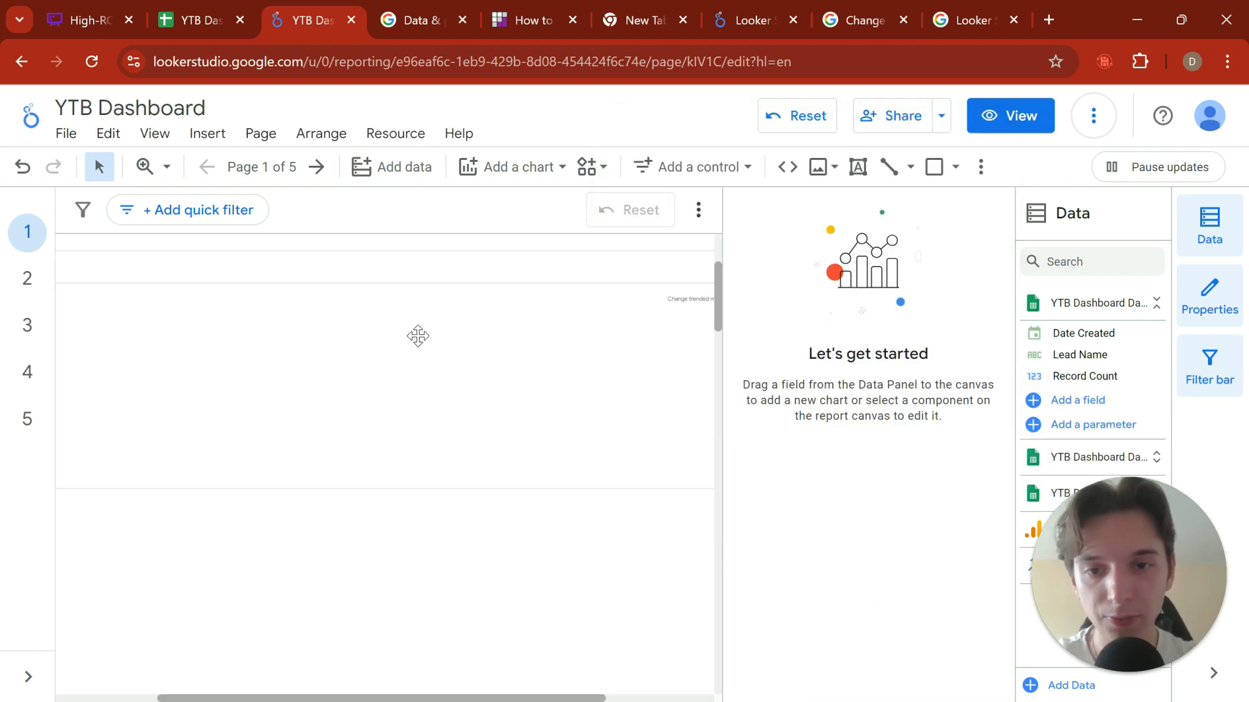
scroll(256, 438, "down", 3)
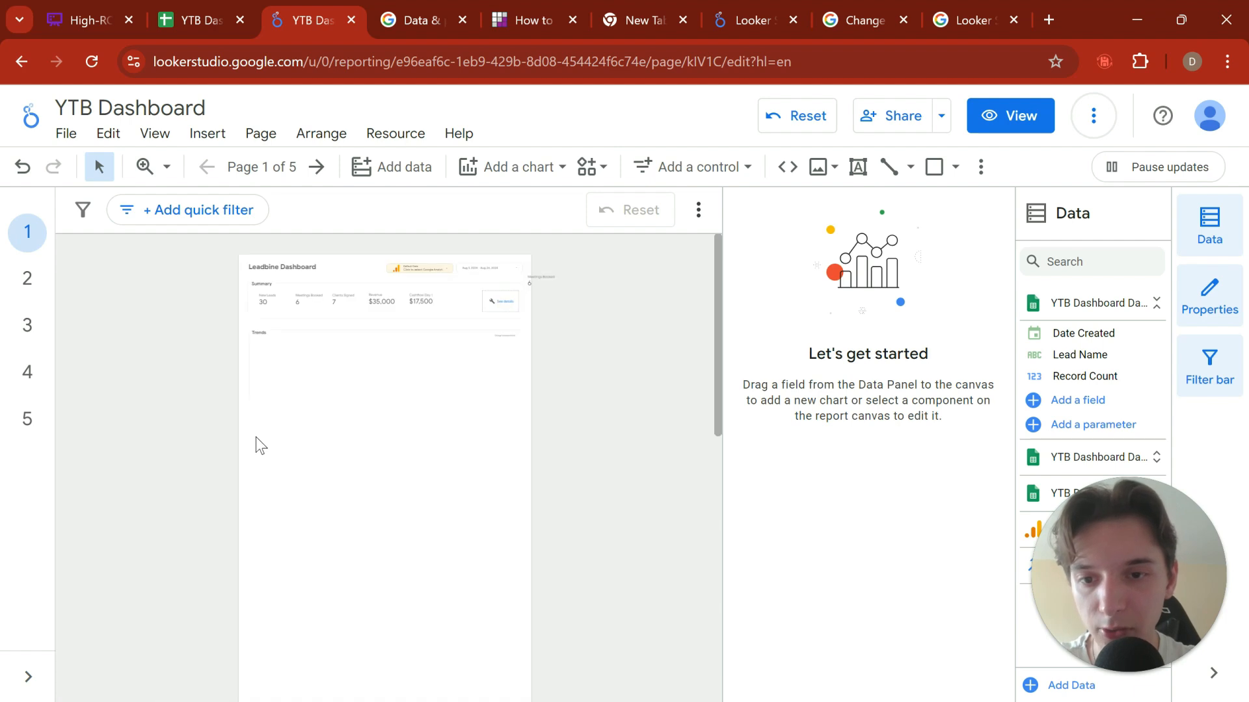
scroll(306, 354, "up", 3)
scroll(281, 335, "up", 2)
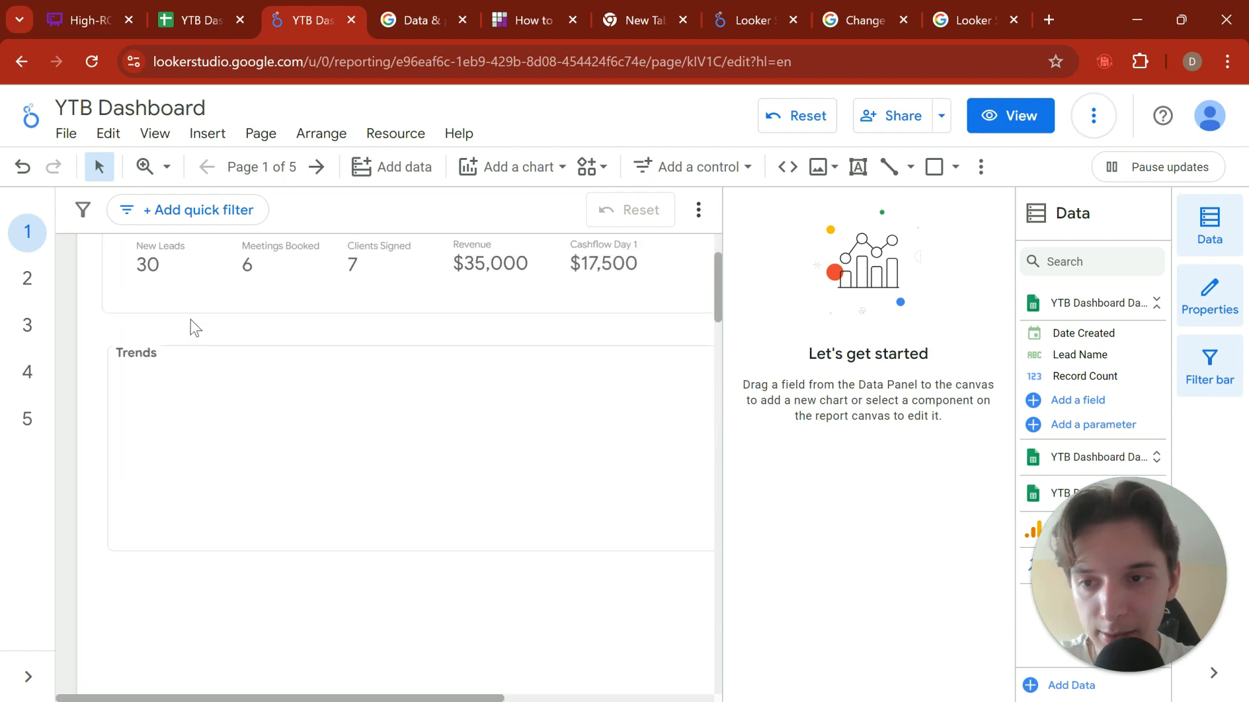
scroll(190, 325, "up", 2)
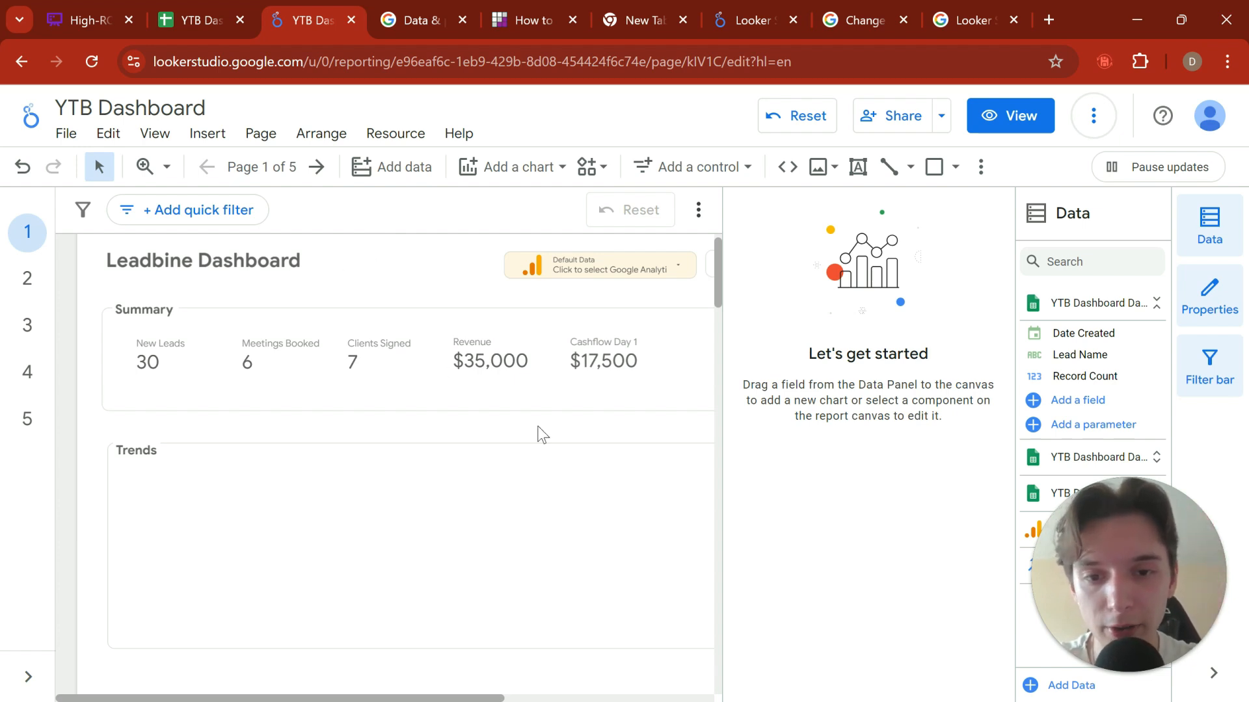
Step: Set the dashboard's date range control to Jul 1, 2024 - Aug 24, 2024 and check the Summary scorecards
scroll(552, 435, "right", 4)
left_click(543, 291)
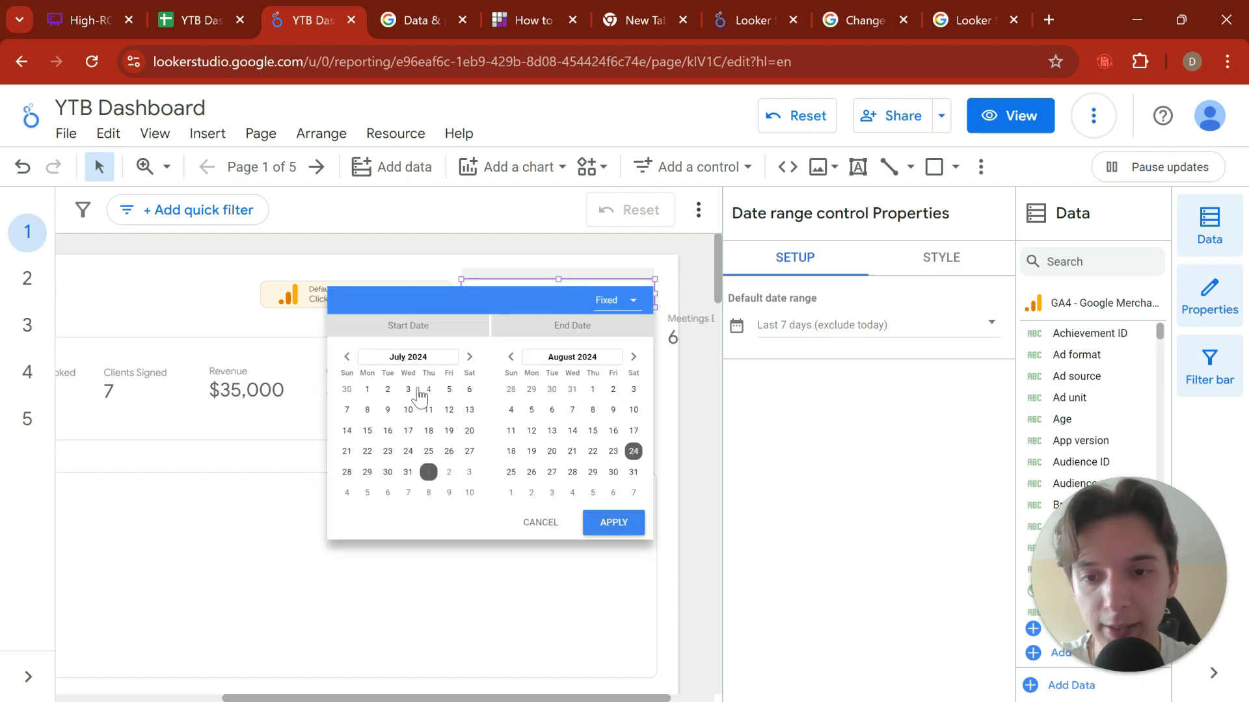
left_click(612, 523)
scroll(403, 435, "left", 4)
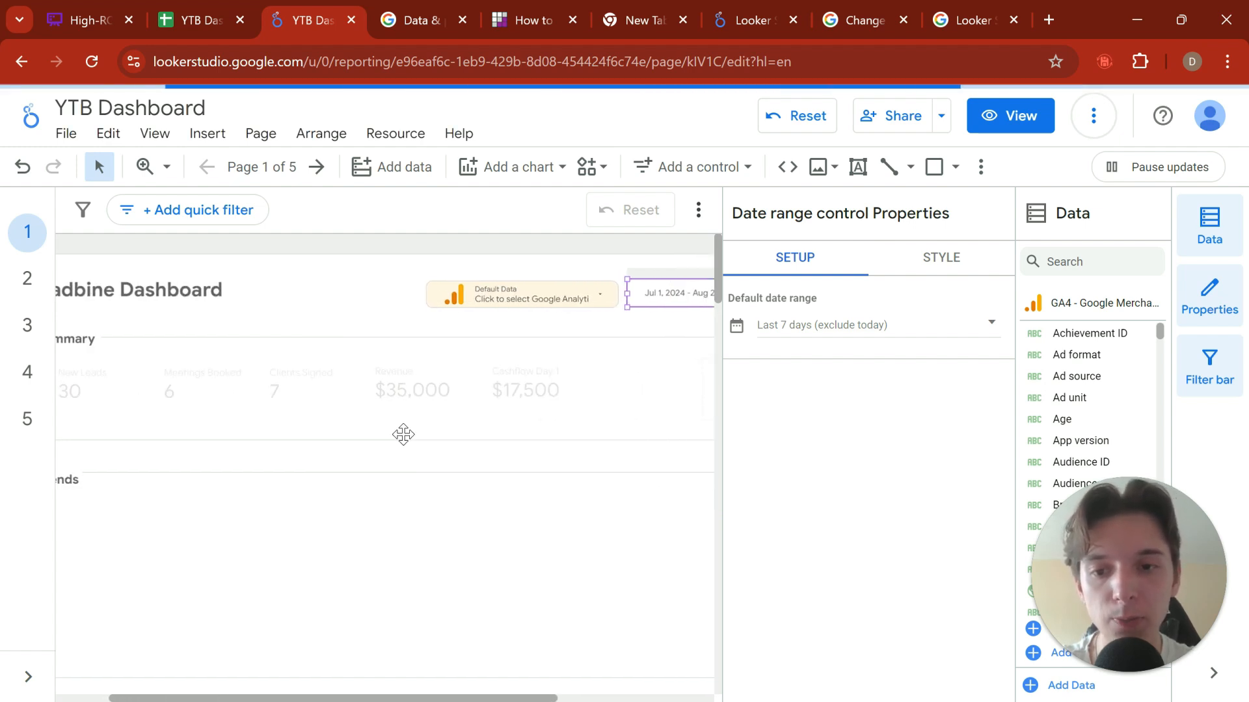
scroll(337, 456, "right", 4)
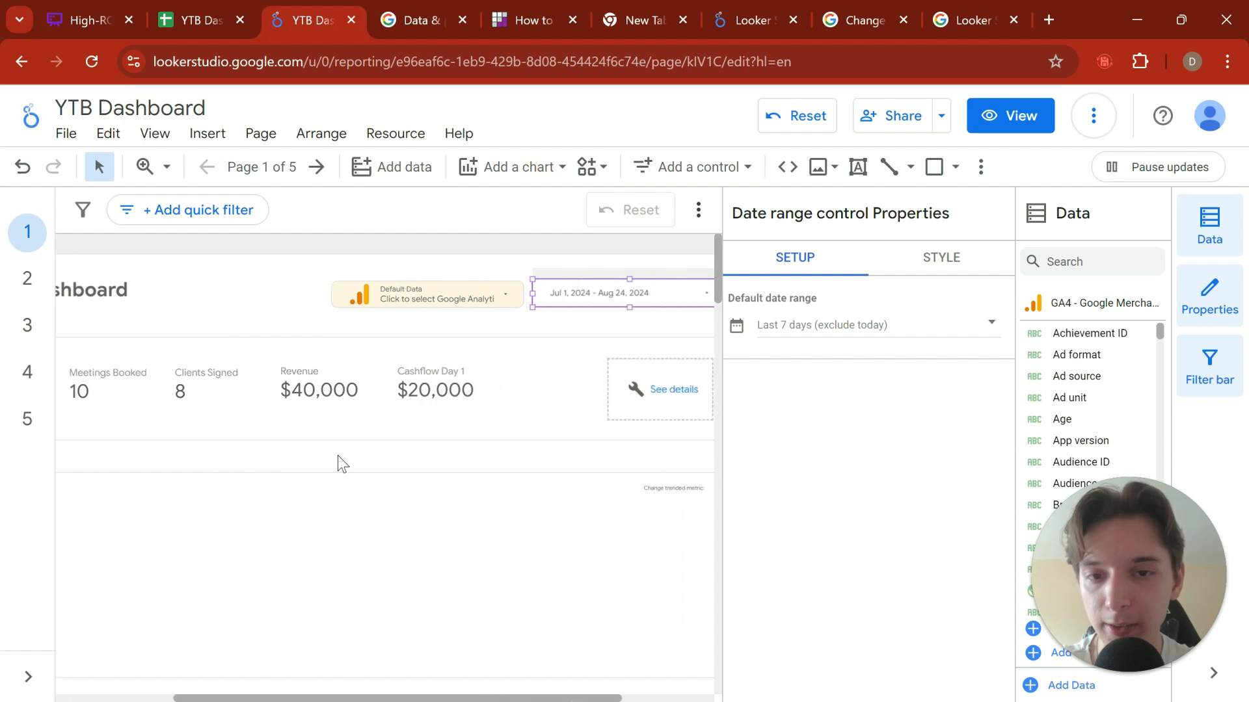
scroll(428, 372, "left", 4)
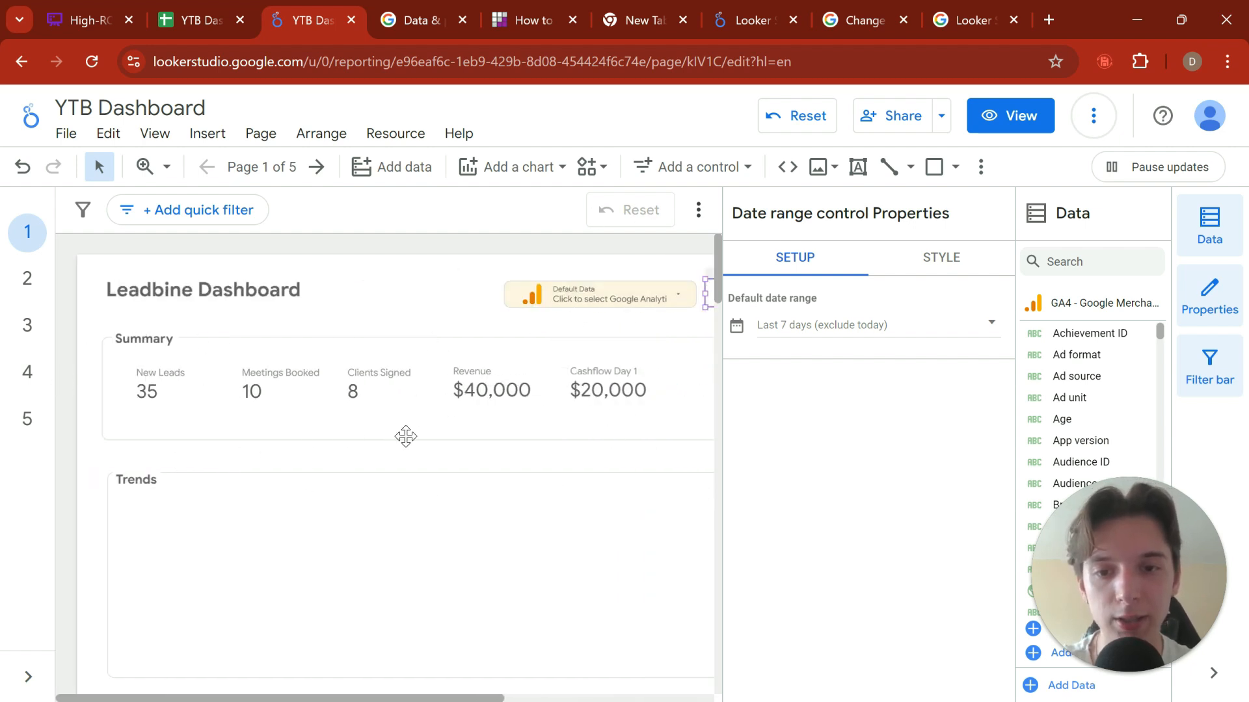
scroll(405, 436, "right", 3)
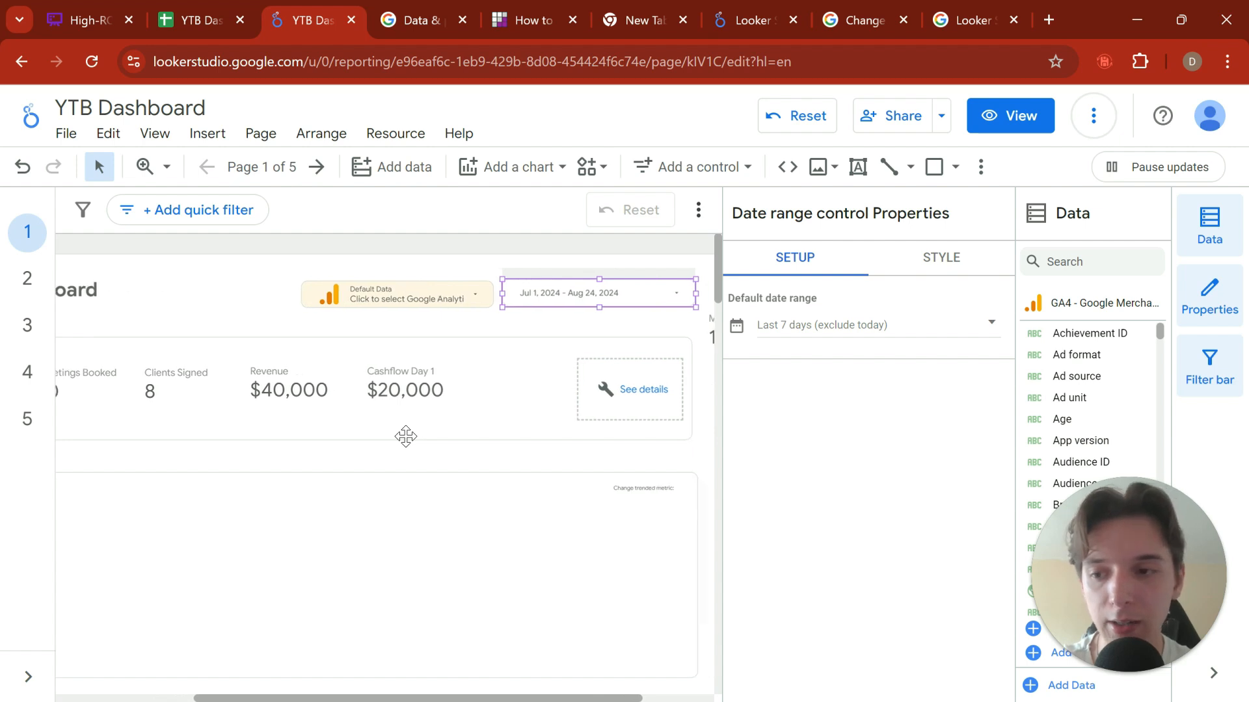
scroll(405, 436, "left", 3)
scroll(405, 437, "left", 1)
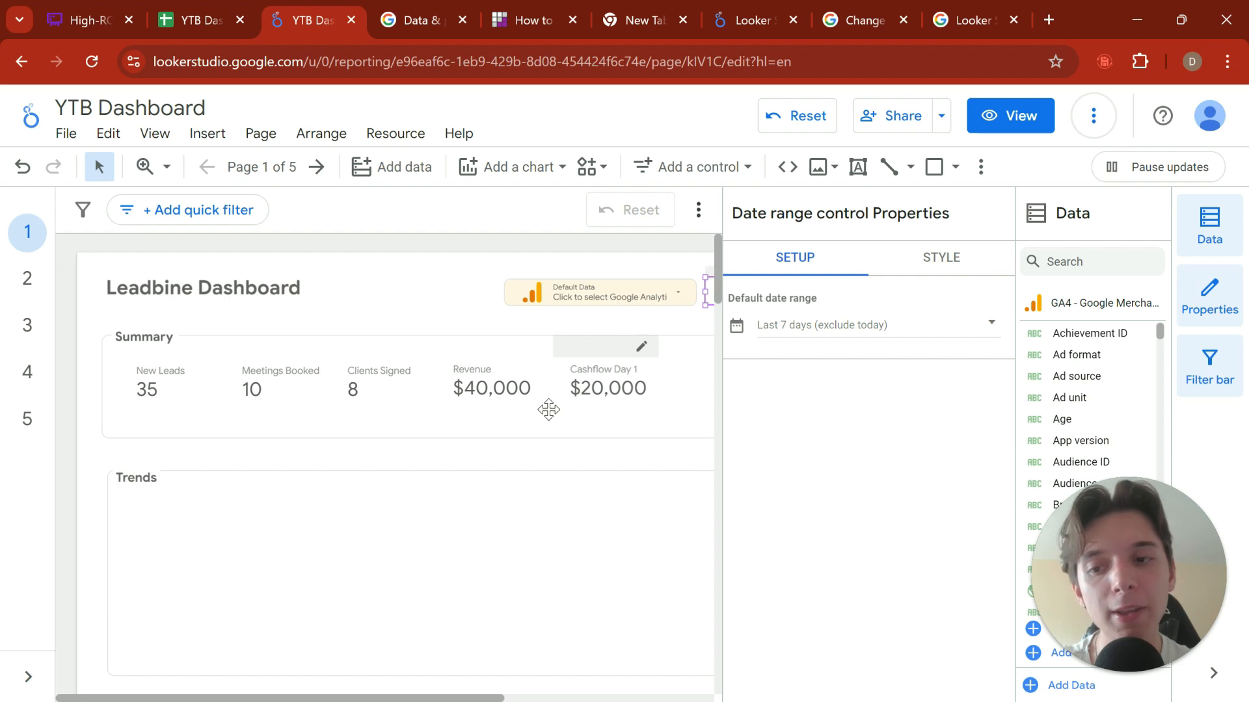
Step: Rename the Trends section heading to "Marketing Data"
scroll(479, 466, "down", 2)
left_click(416, 396)
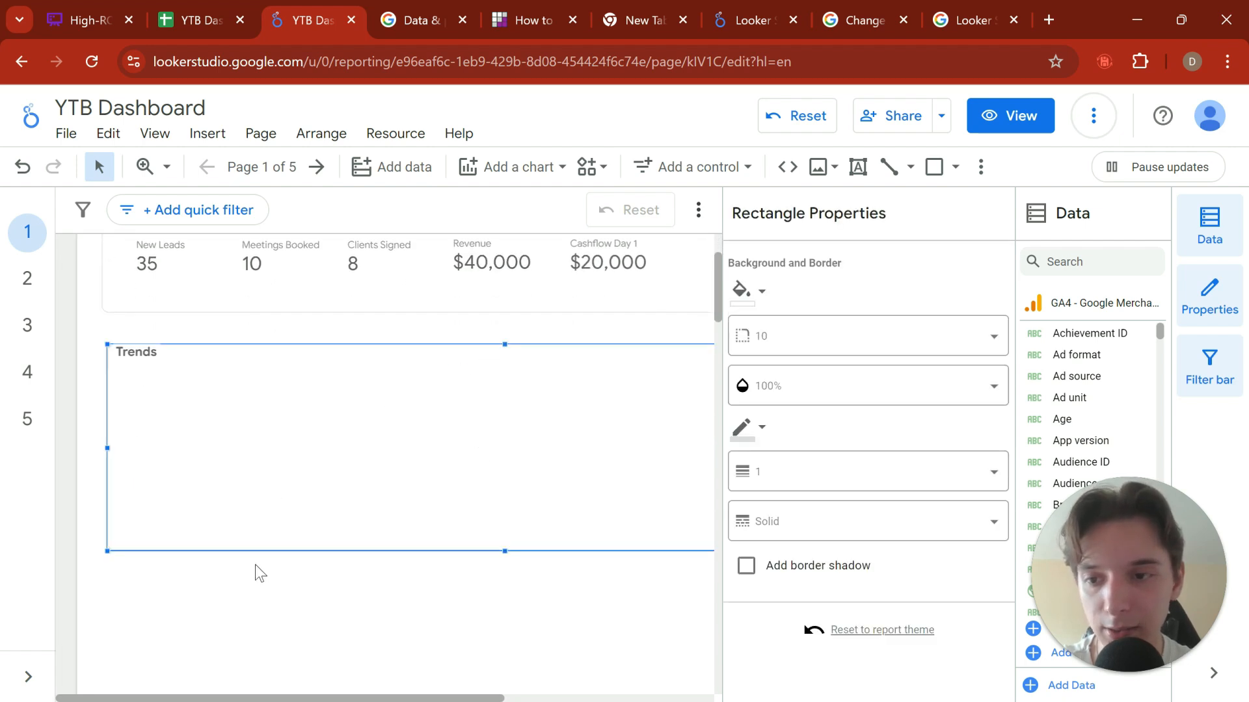
left_click(237, 608)
double_click(134, 348)
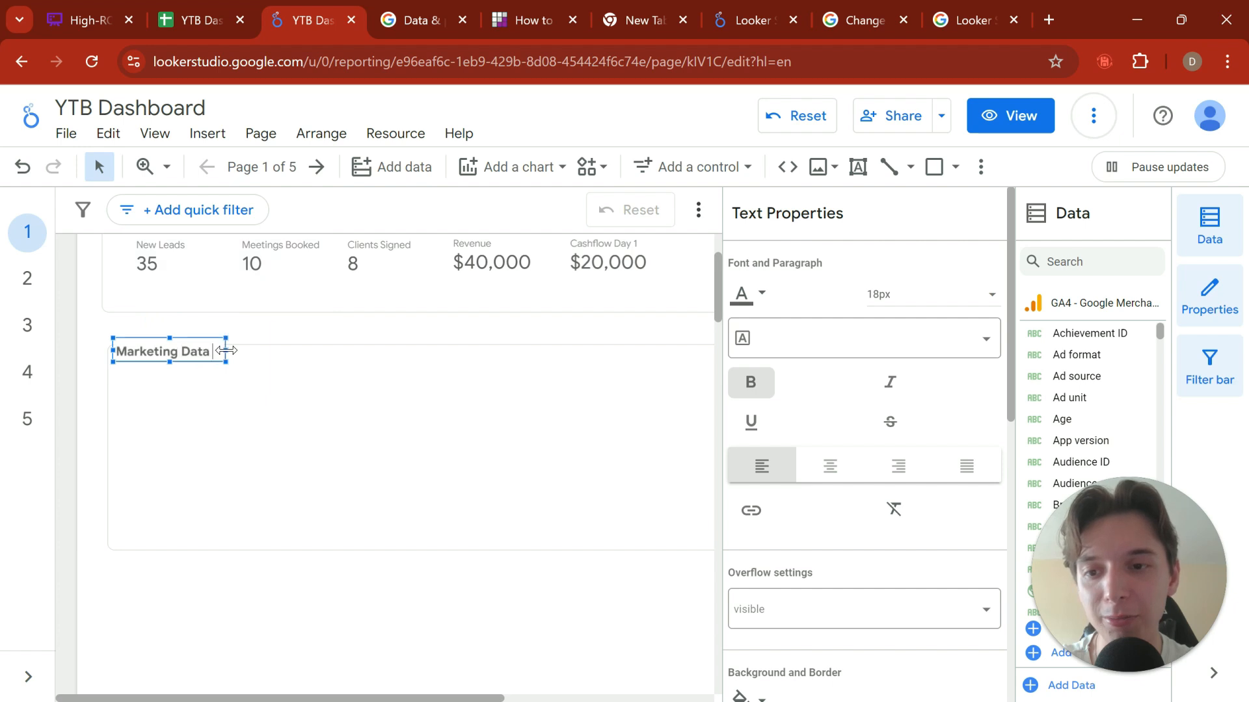
left_click(247, 349)
left_click(193, 352)
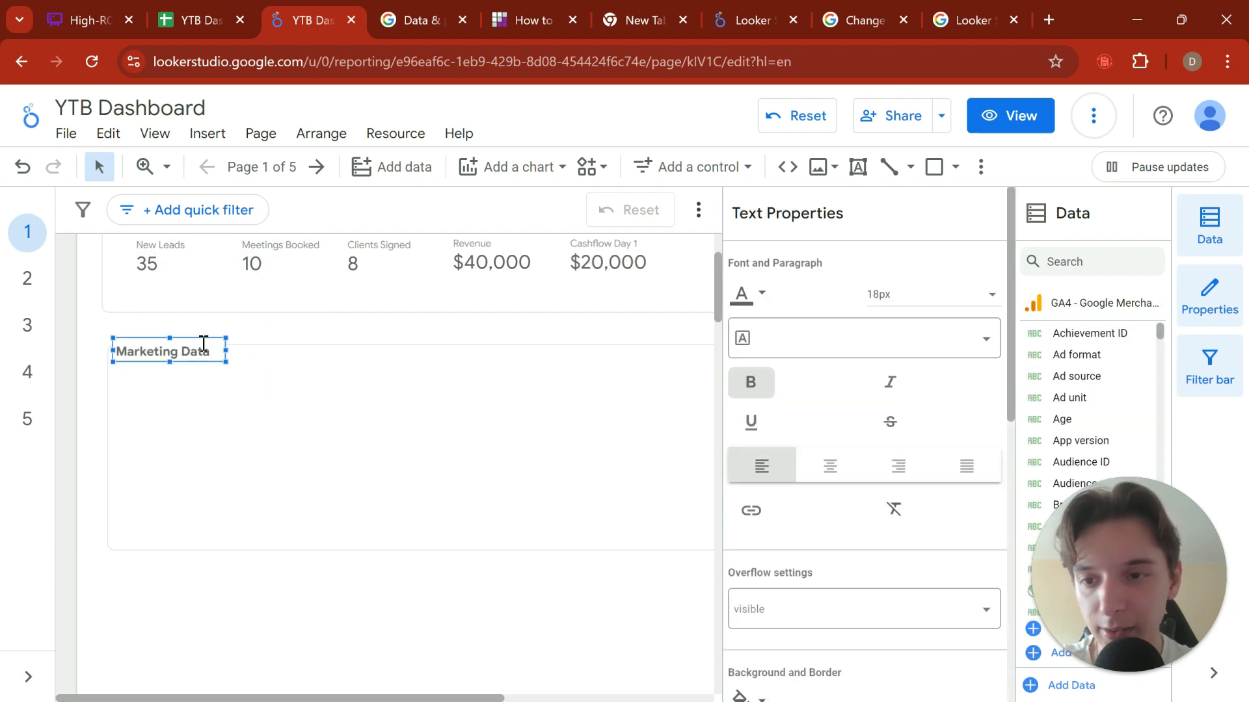
left_click(230, 350)
left_click(184, 351)
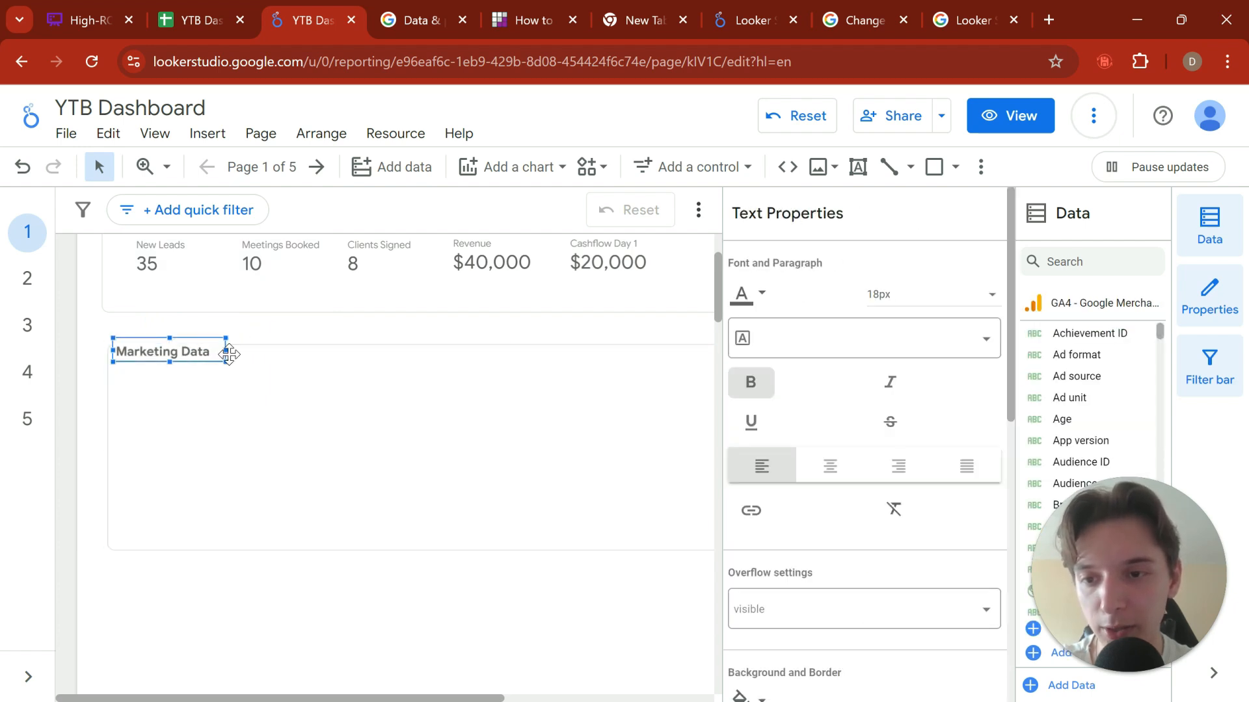
left_click(272, 330)
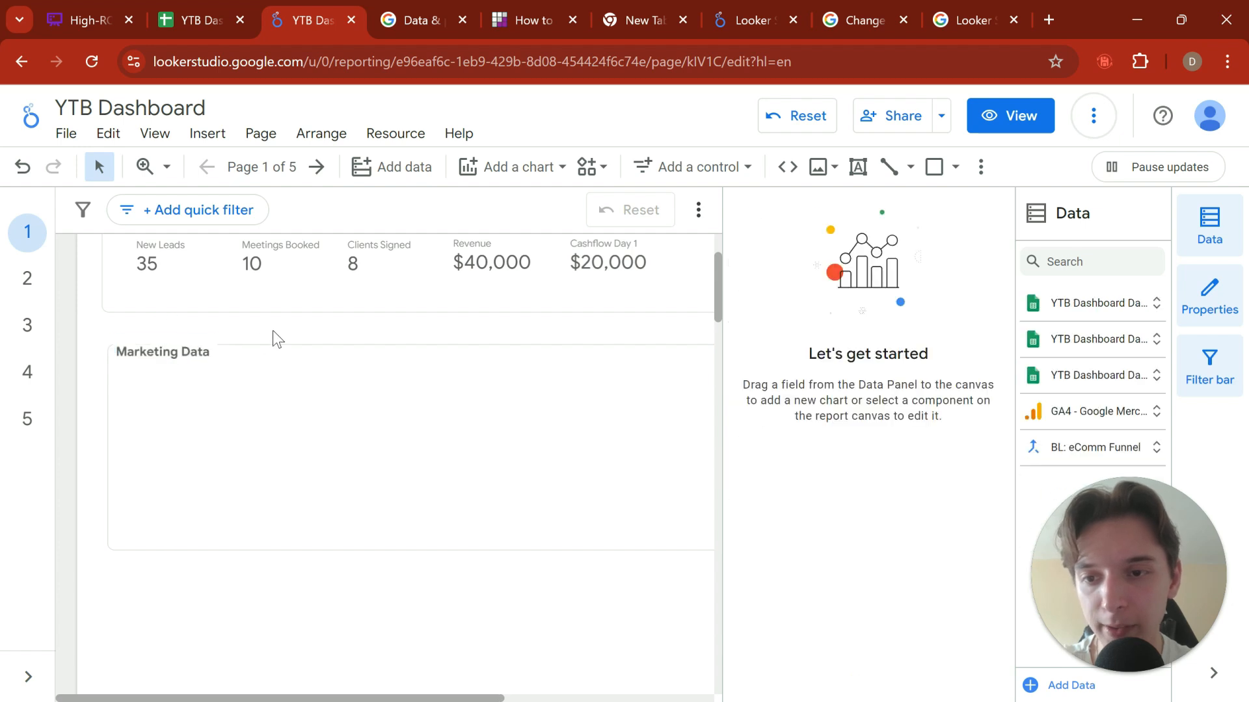
Step: Delete the "Change trended metric" label from the Marketing Data section
scroll(272, 330, "up", 3)
scroll(247, 416, "down", 4)
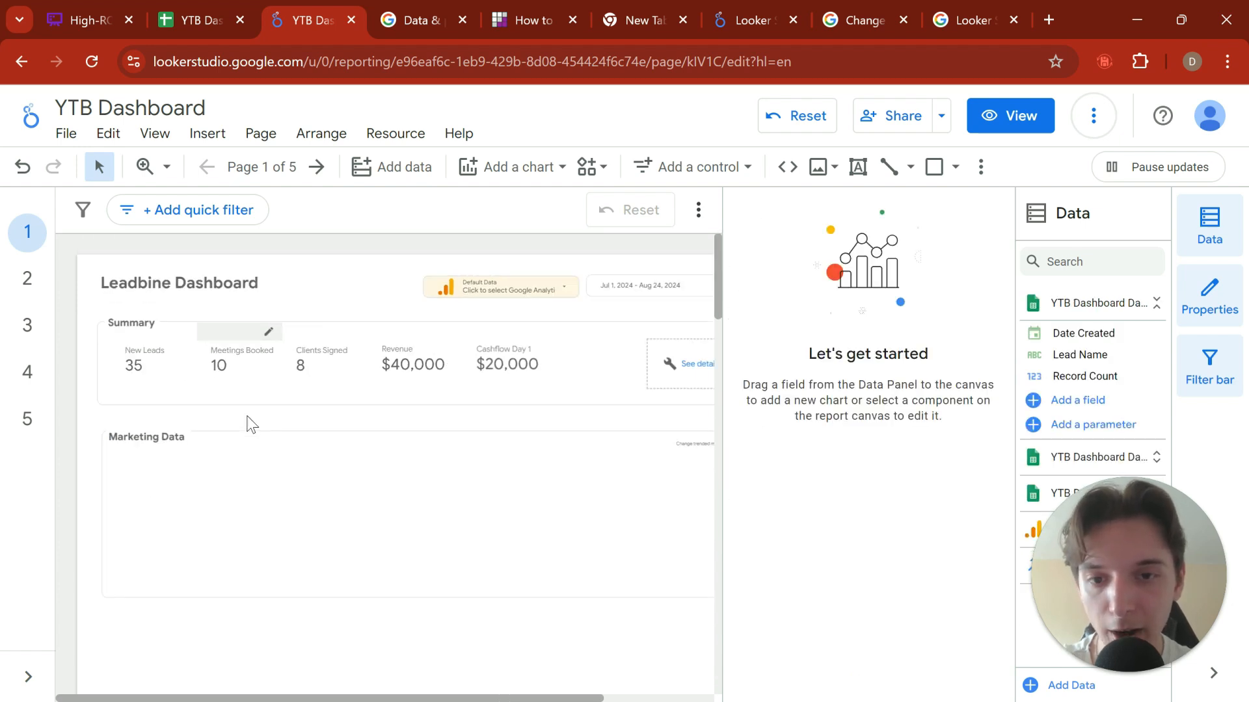
right_click(247, 417)
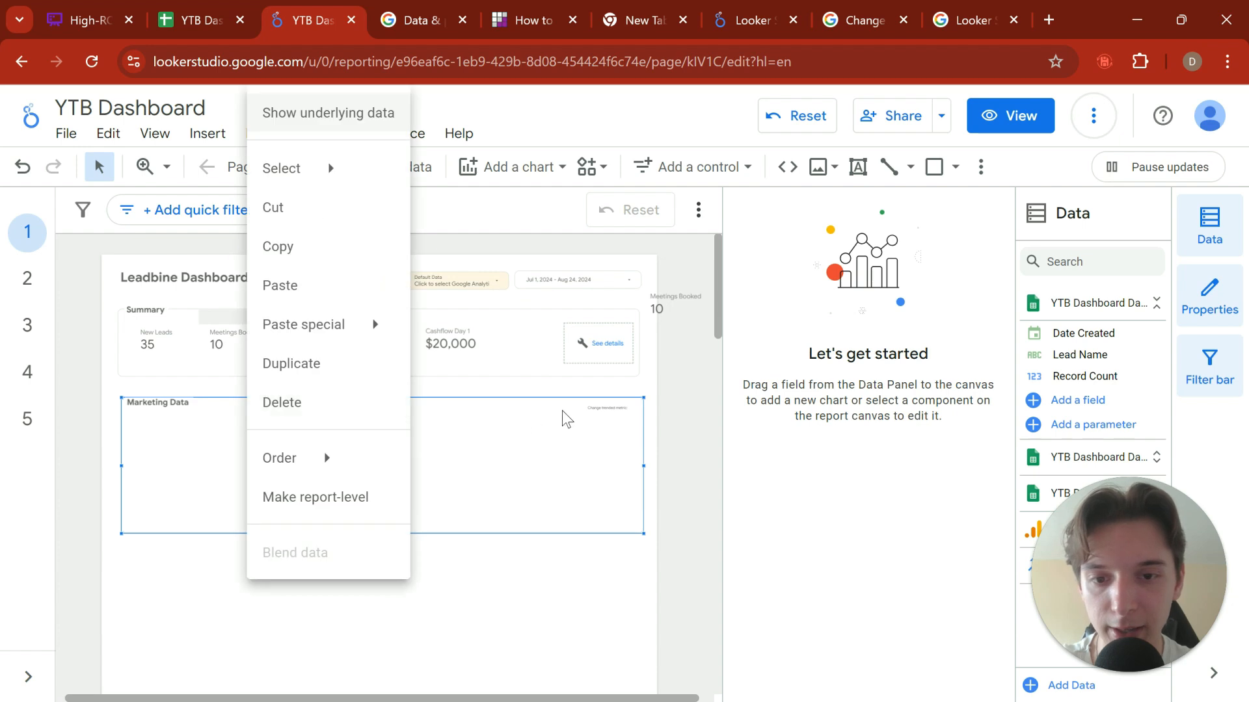
left_click(589, 410)
left_click(607, 408)
key("Delete")
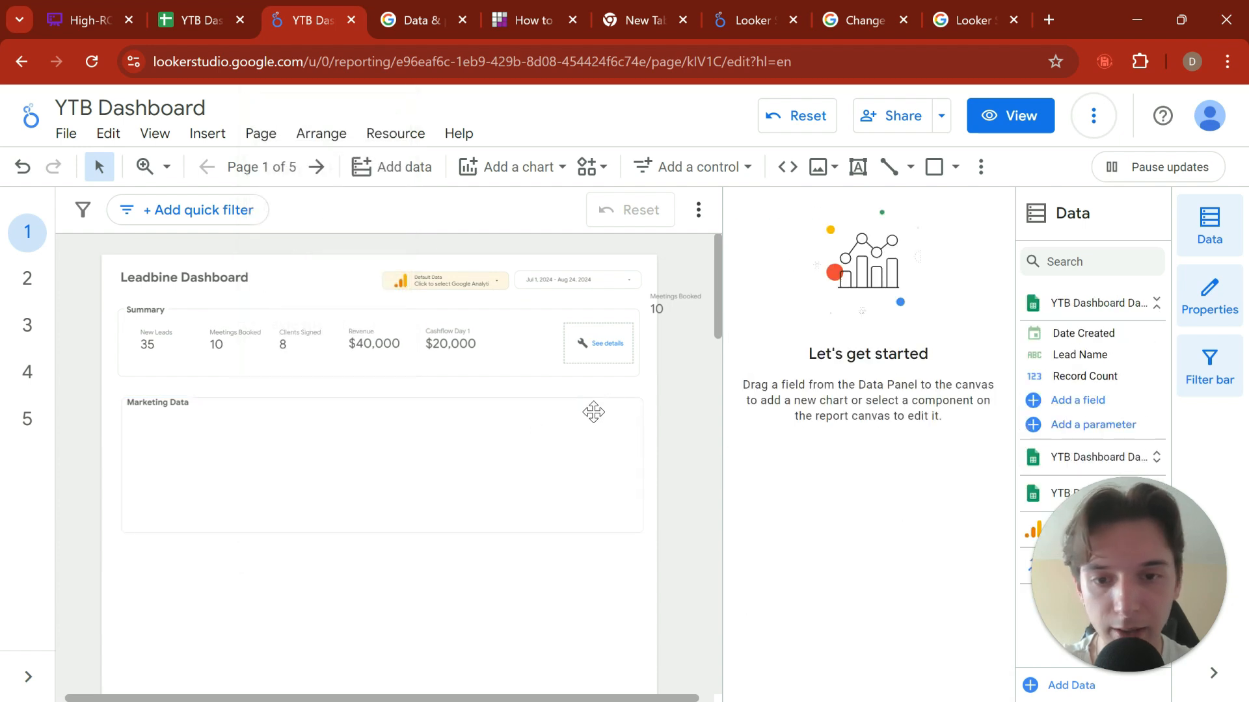
Step: Duplicate the New Leads scorecard and place the copy directly below the Marketing Data heading
scroll(326, 459, "up", 4)
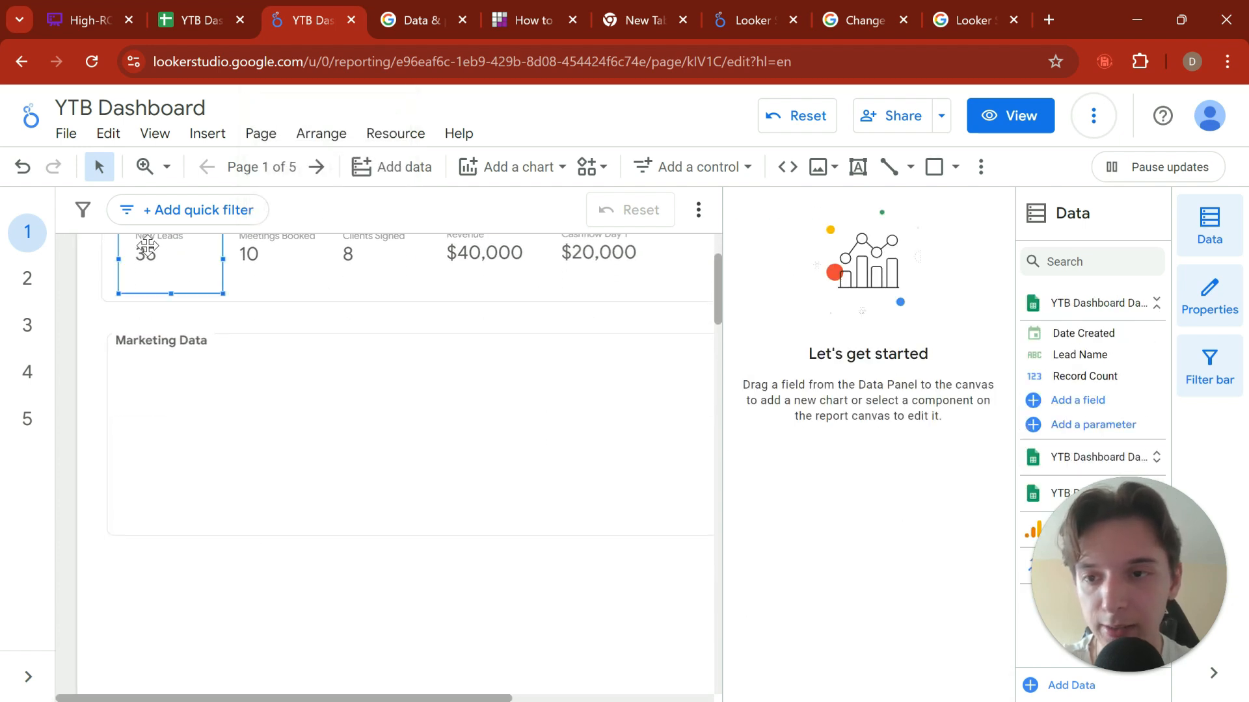
key("ctrl+c")
left_click(167, 396)
key("ctrl+v")
left_click(285, 580)
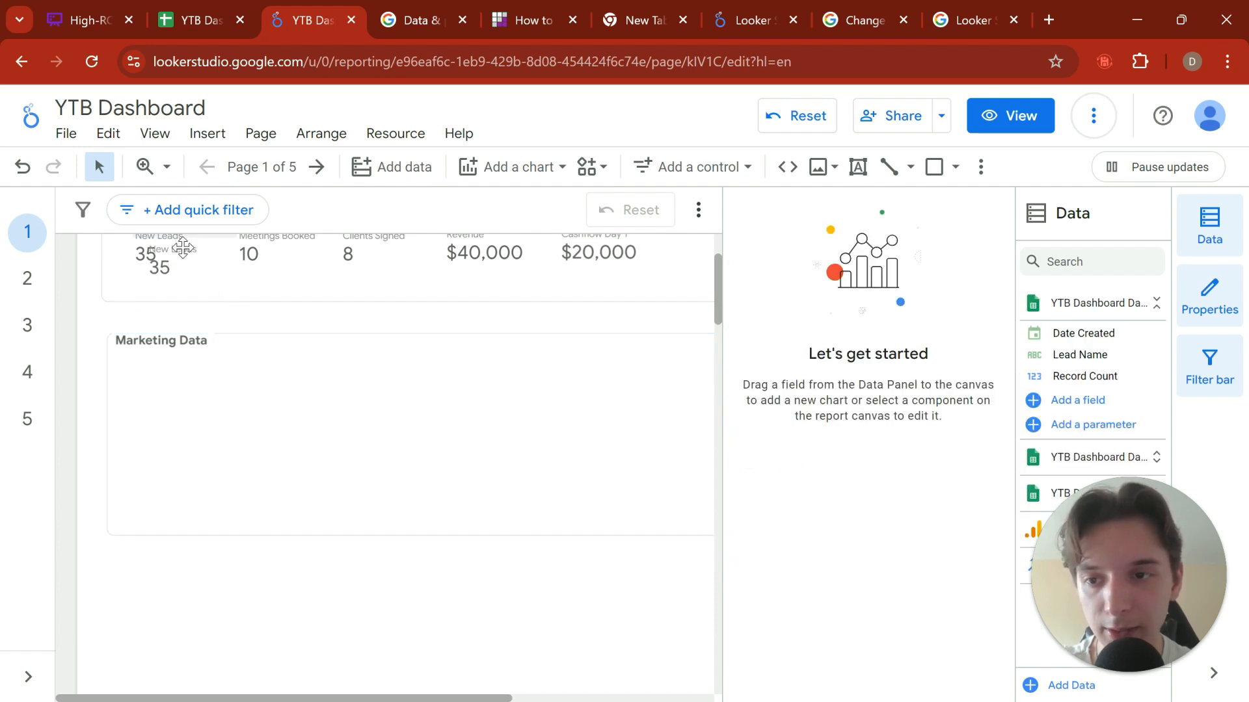
left_click_drag(180, 270, 156, 387)
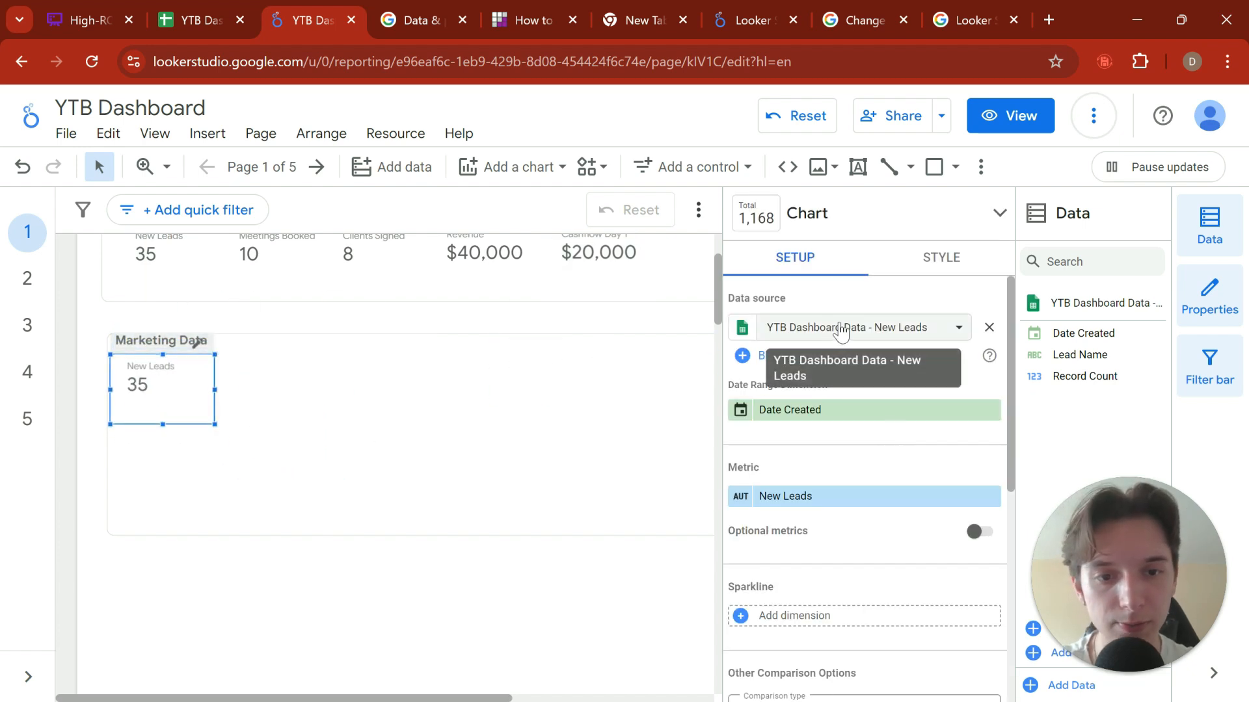
Step: Add the Facebook Ads worksheet of the YTB Dashboard Data spreadsheet to the report as a Google Sheets data source
left_click(865, 328)
left_click(1067, 446)
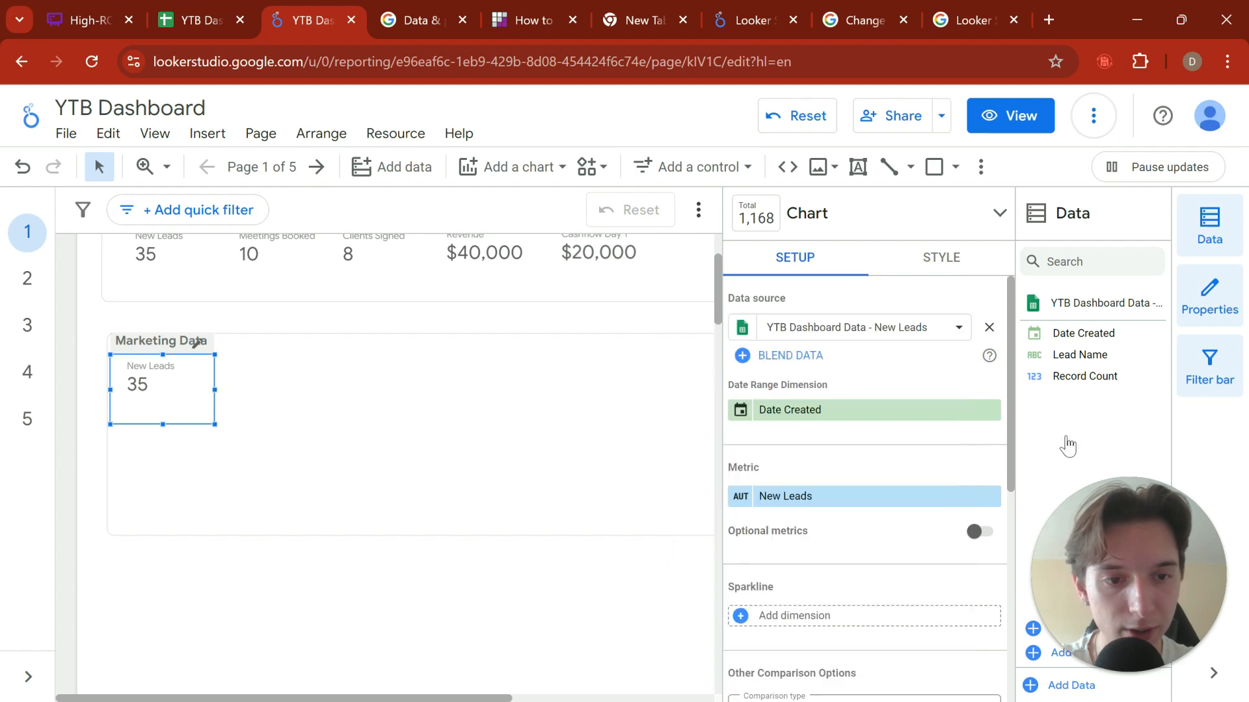
left_click(1041, 685)
scroll(373, 521, "down", 2)
left_click(221, 592)
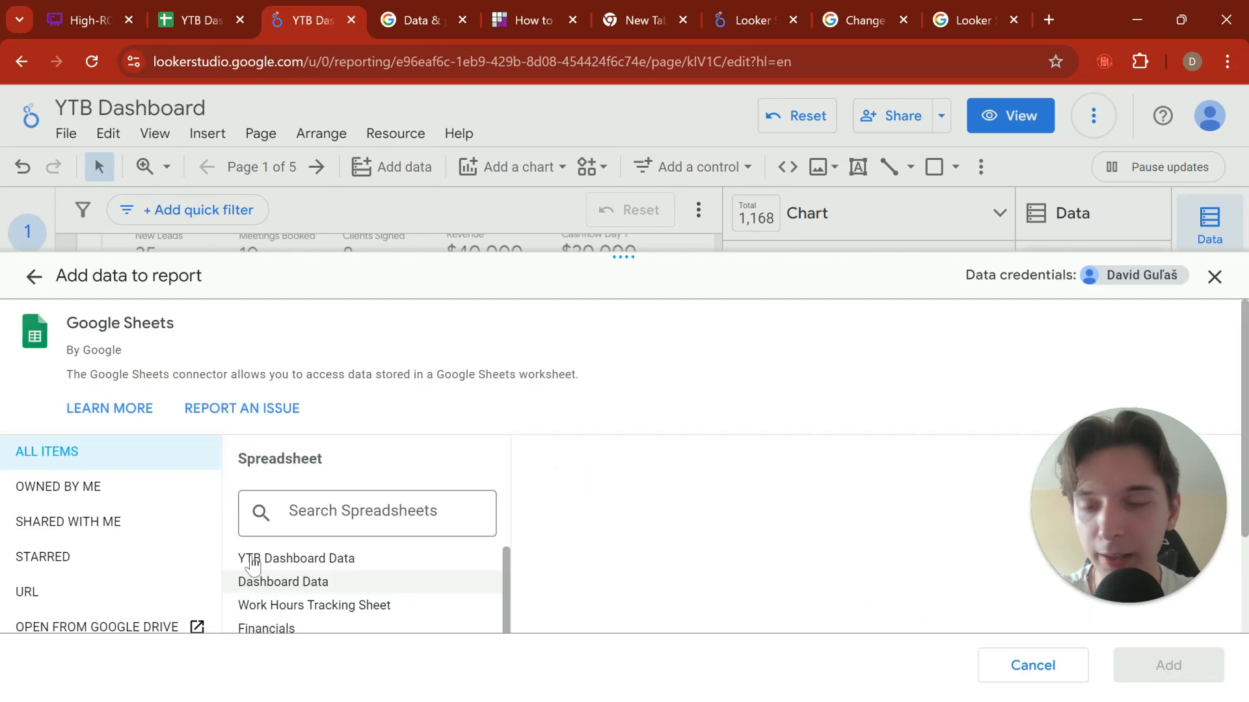
scroll(362, 462, "down", 2)
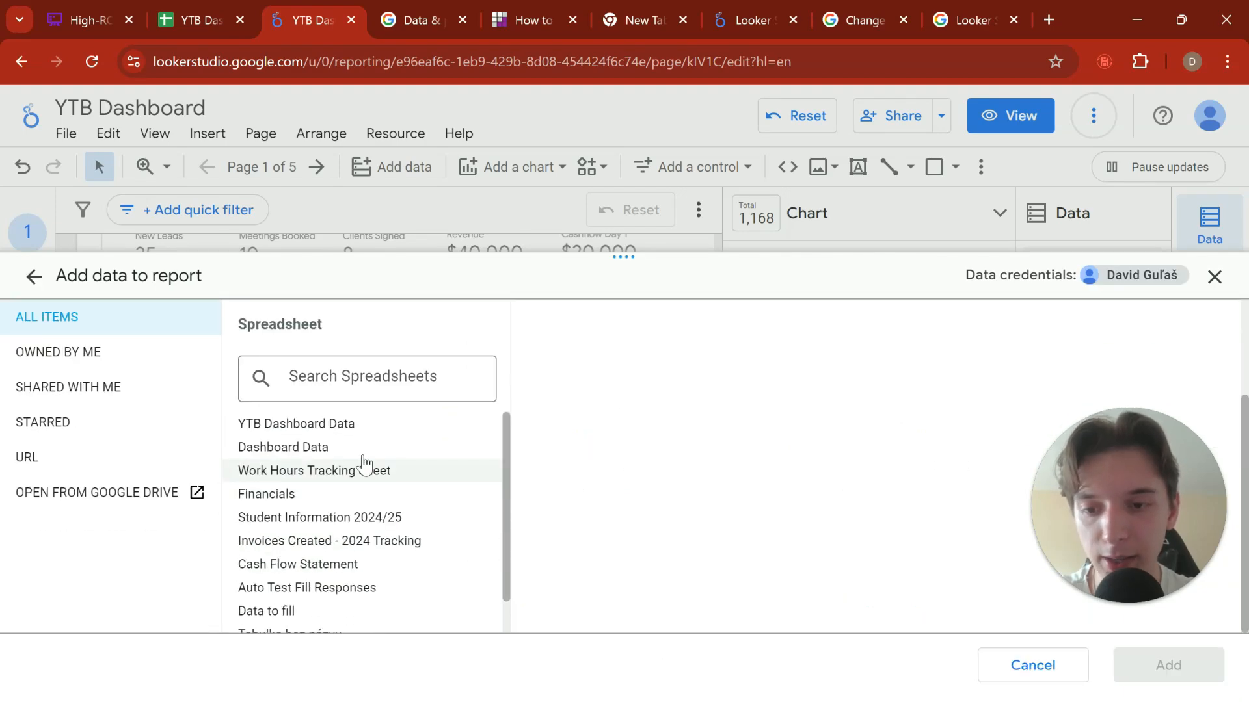
left_click(400, 442)
scroll(677, 560, "down", 2)
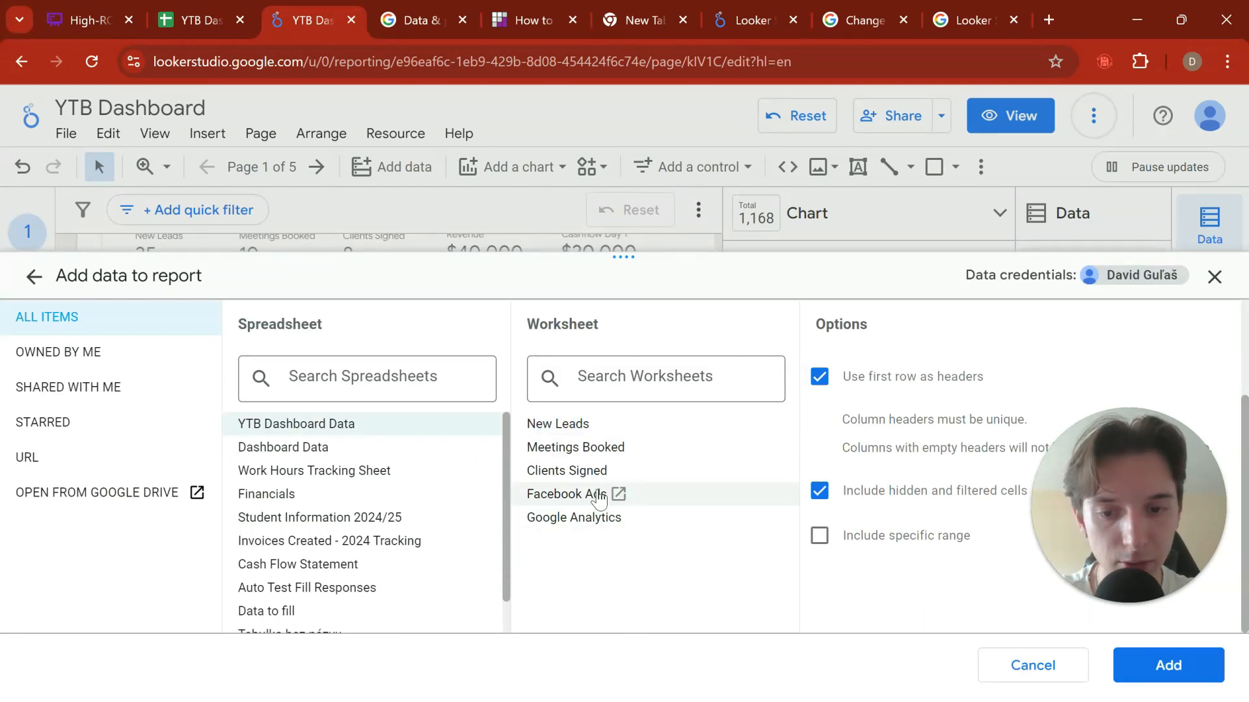
left_click(599, 501)
left_click(1125, 659)
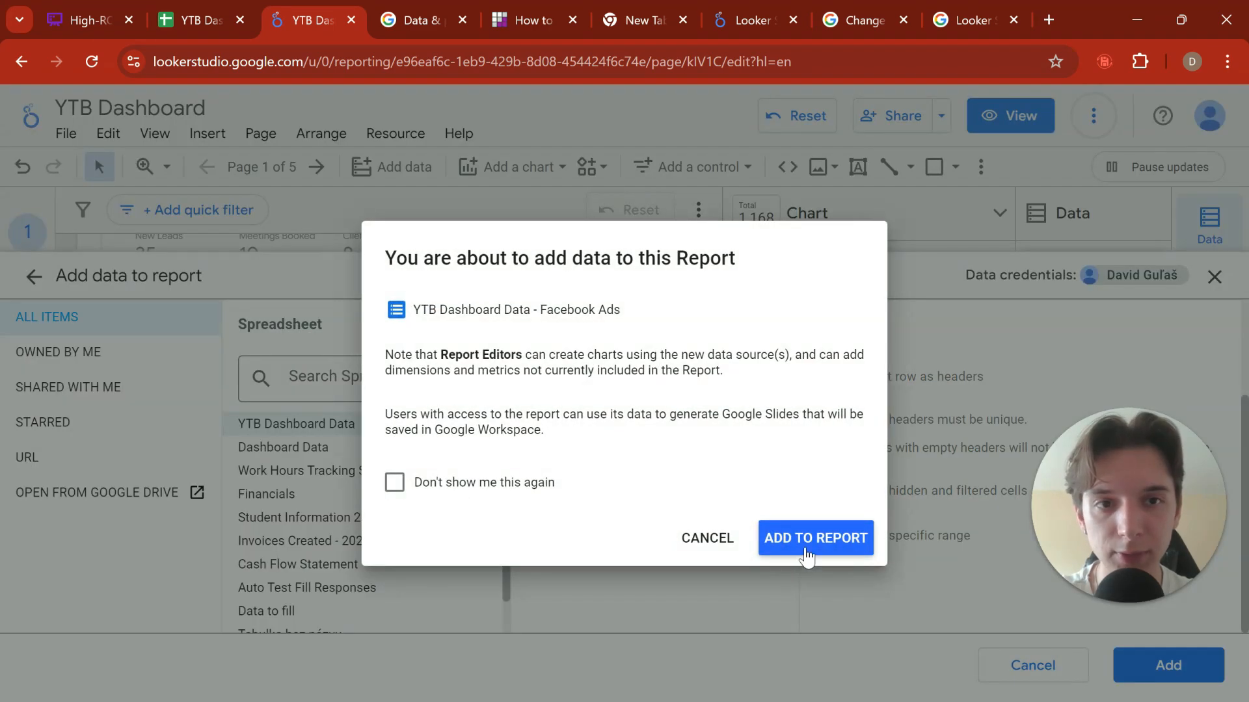
left_click(809, 549)
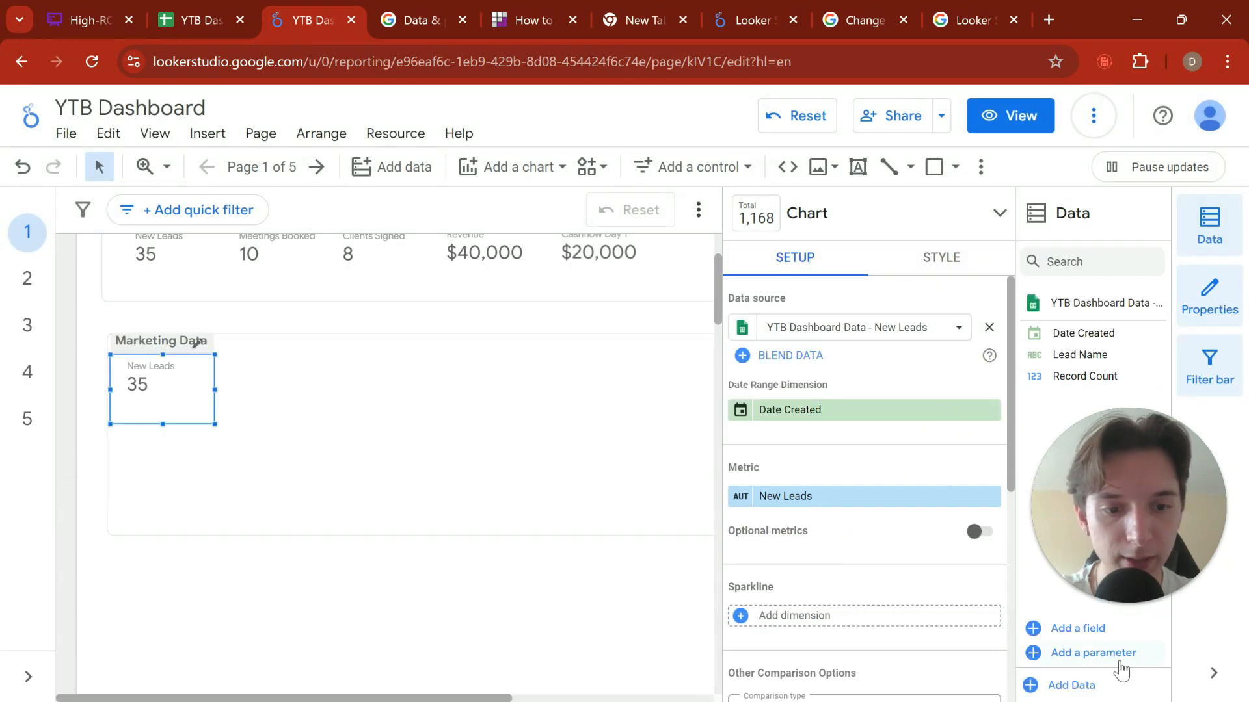
Step: Add the Google Analytics worksheet of the YTB Dashboard Data spreadsheet to the report as a Google Sheets data source
left_click(1073, 680)
scroll(221, 592, "down", 1)
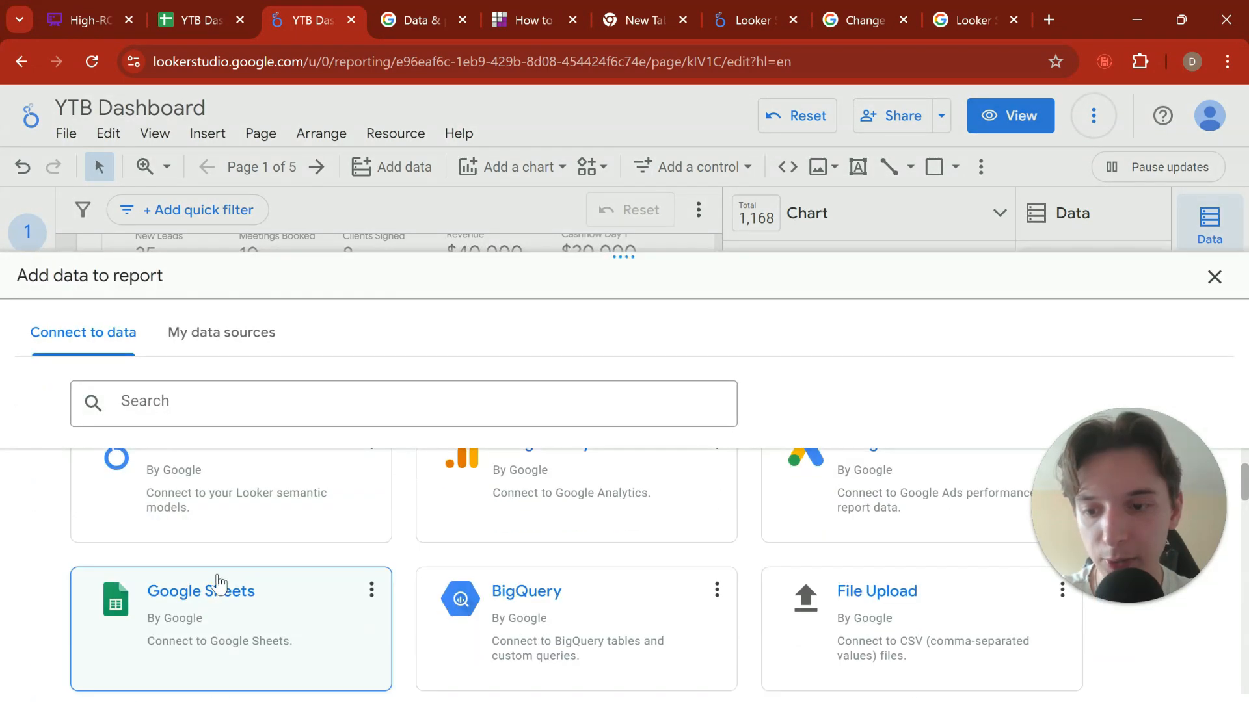
left_click(217, 580)
left_click(373, 561)
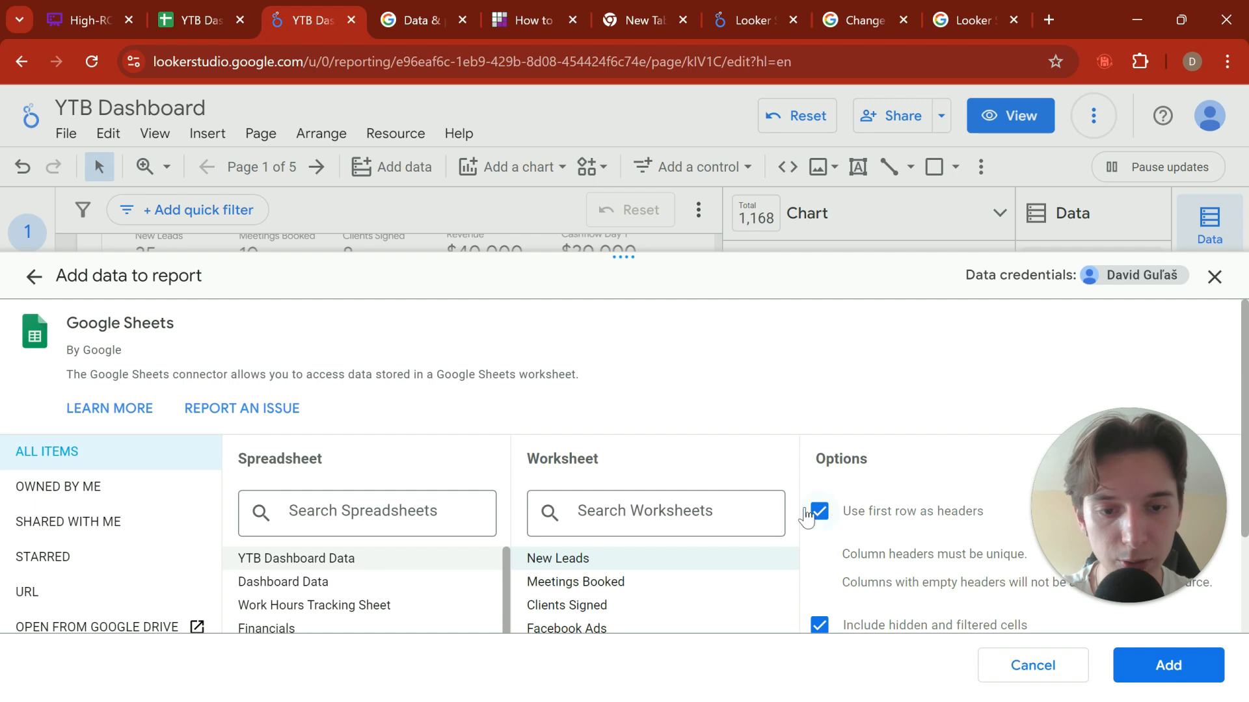
scroll(728, 540, "down", 2)
left_click(653, 556)
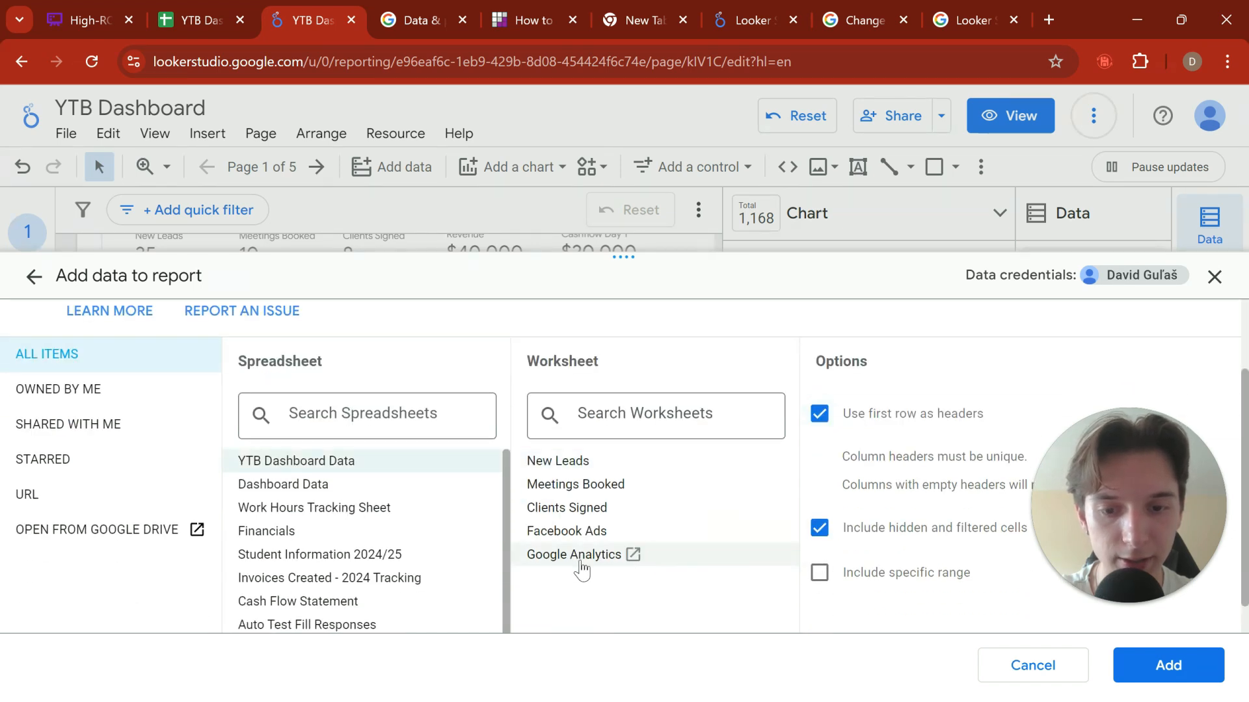
left_click(1206, 680)
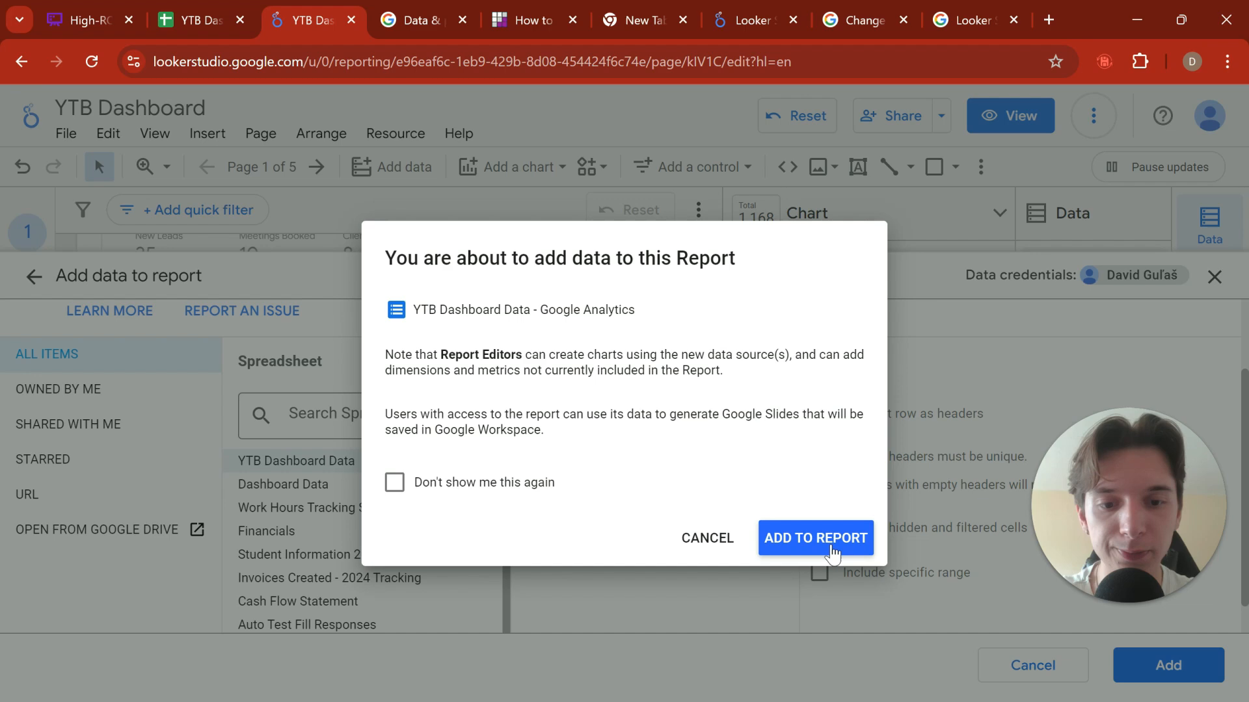
left_click(832, 553)
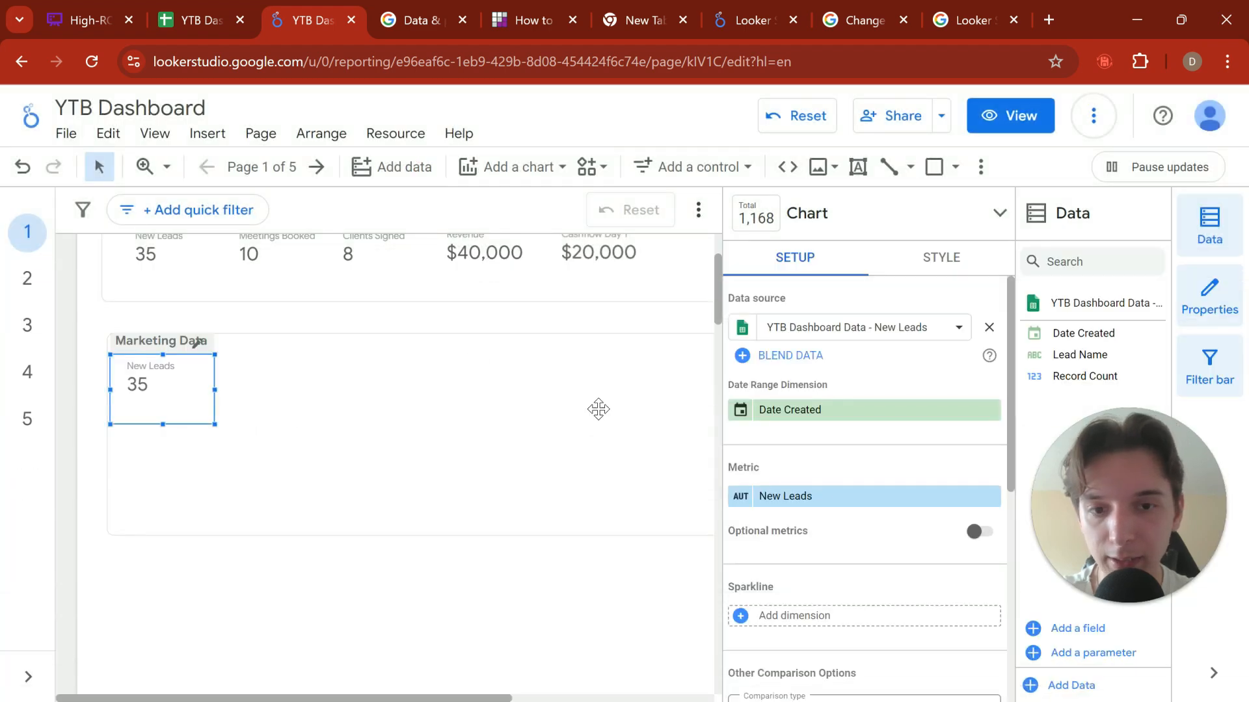
Step: Switch to the YTB Dashboard Data spreadsheet in Google Sheets, review the Facebook Ads worksheet's Amount Spent and Impressions columns, and return to the report
left_click(859, 336)
left_click(206, 24)
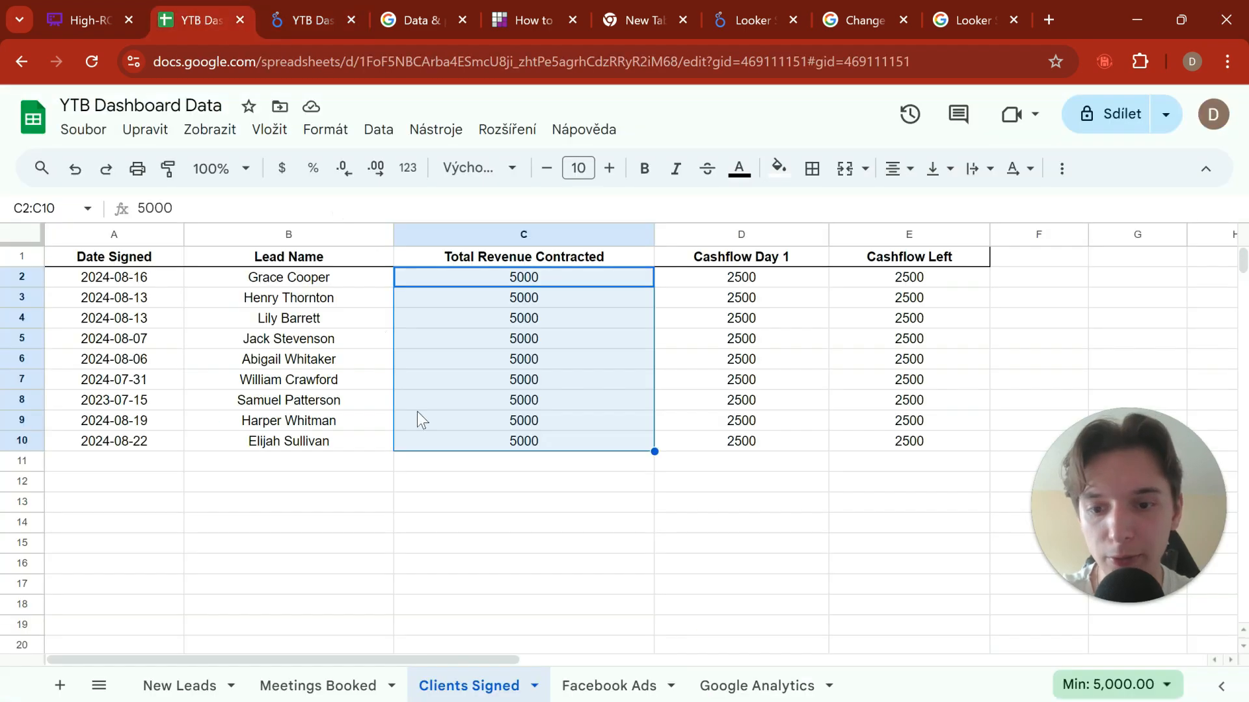
left_click(646, 684)
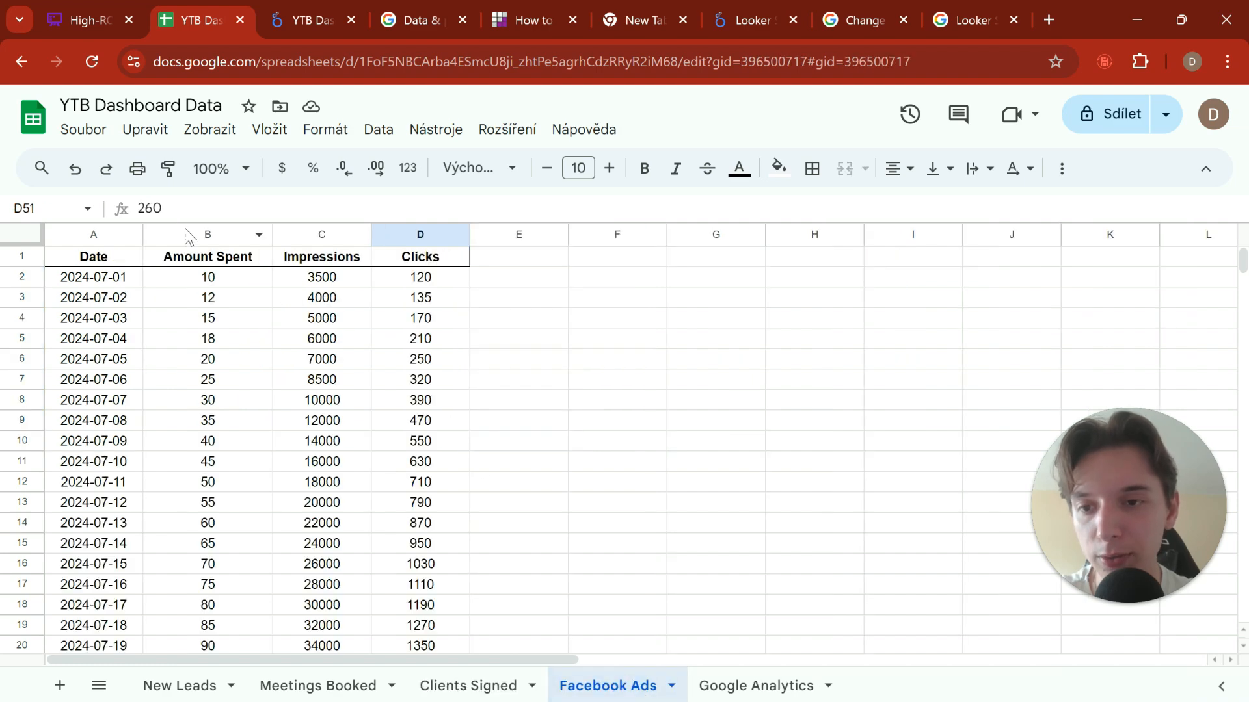
left_click_drag(187, 283, 208, 341)
left_click(519, 297)
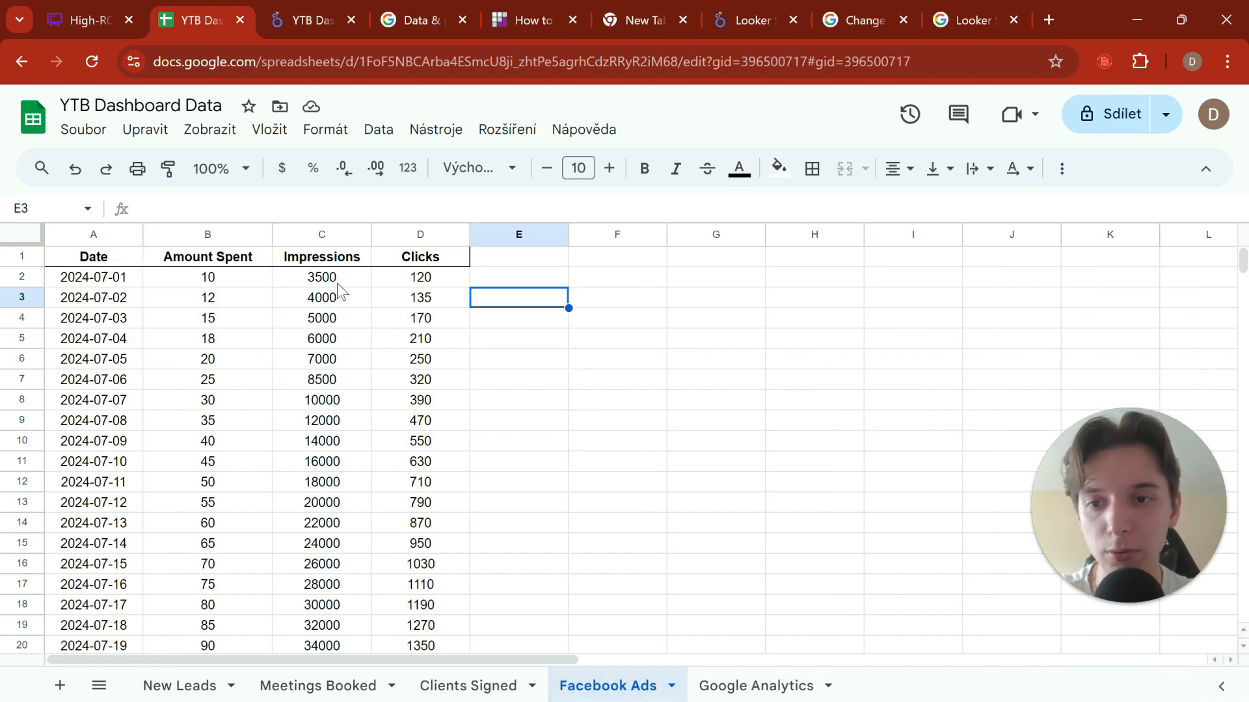
left_click_drag(342, 286, 345, 306)
left_click(301, 20)
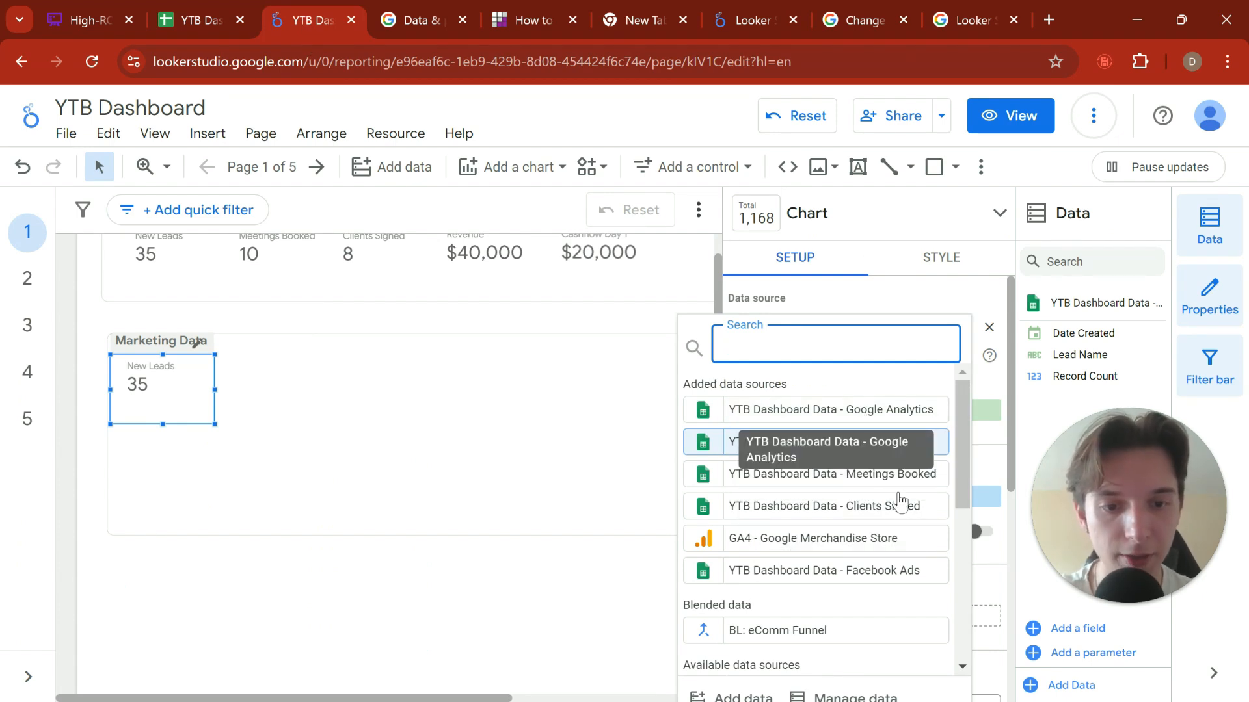
Step: Set the Marketing Data scorecard's data source to YTB Dashboard Data - Facebook Ads and its metric to Amount Spent
left_click(754, 570)
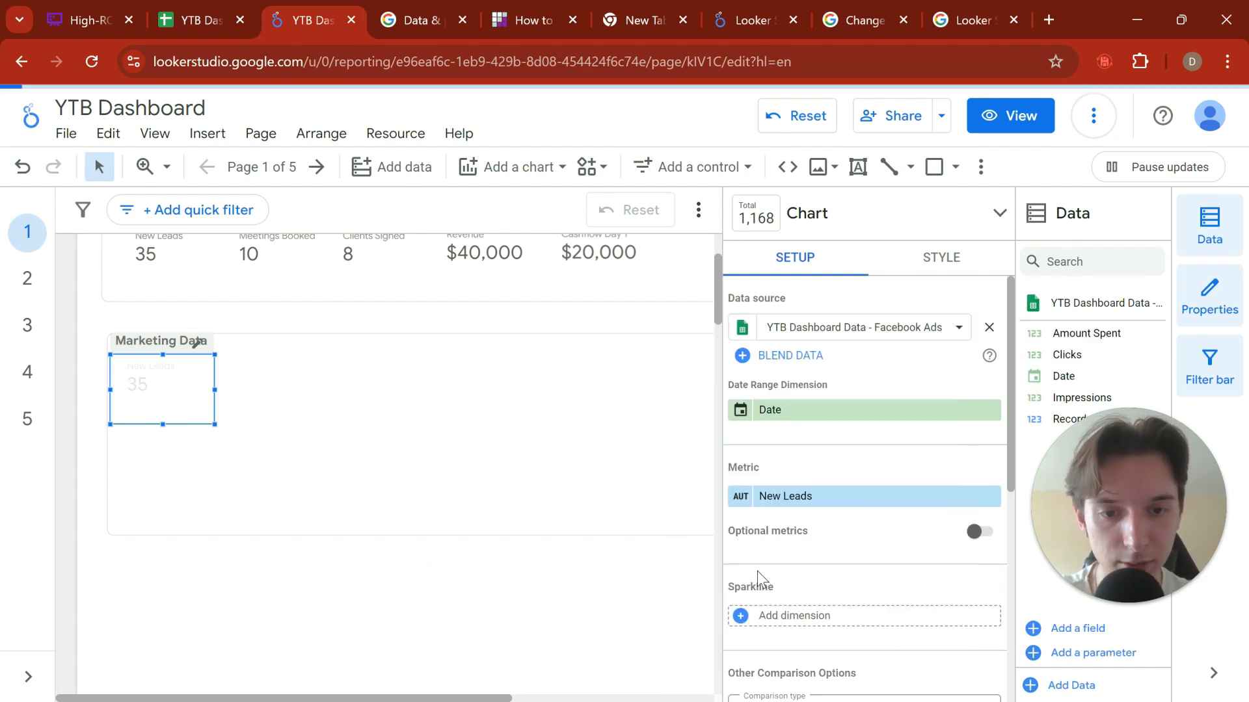
left_click(796, 433)
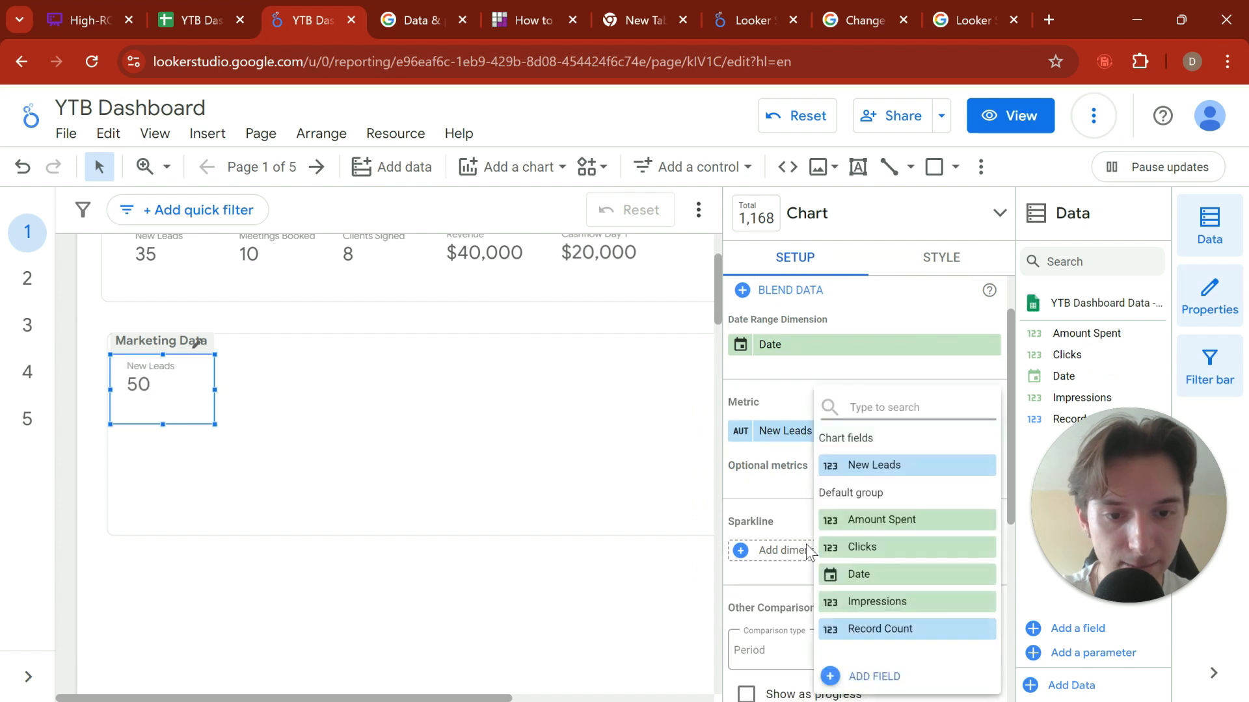
left_click(860, 520)
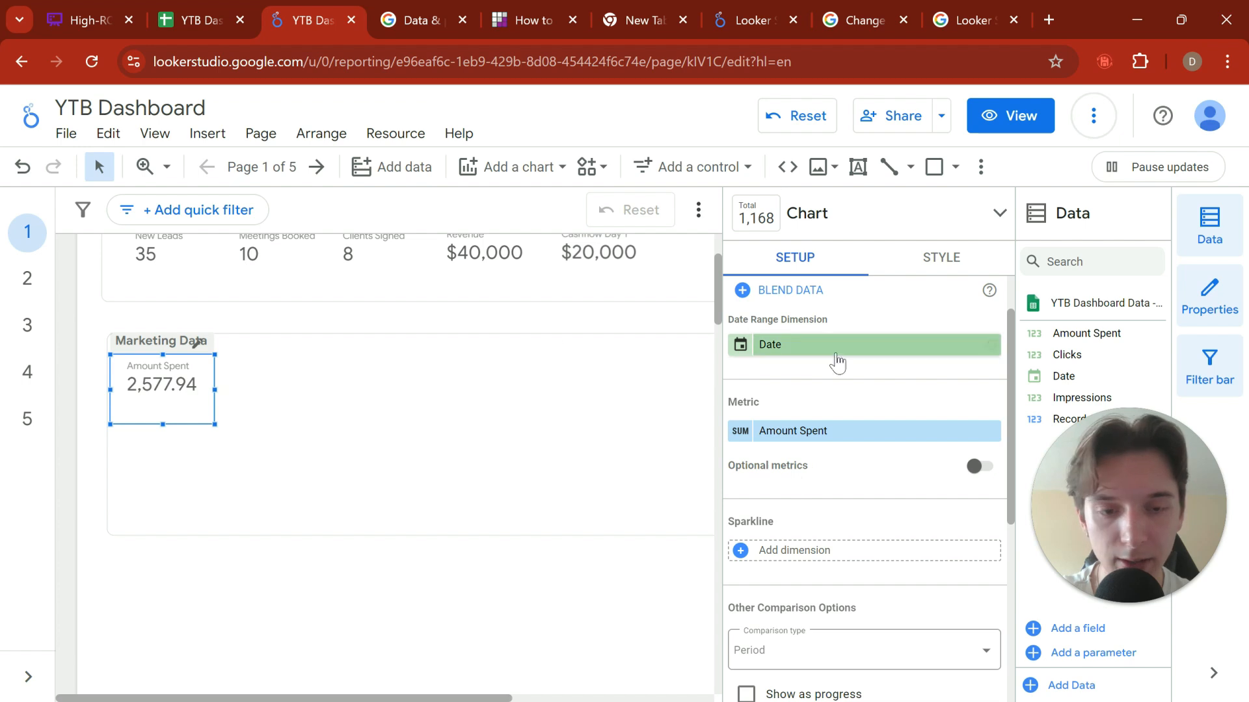
left_click(476, 436)
Step: Duplicate the Amount Spent scorecard and place the copy beside the original in the Marketing Data section
left_click(206, 385)
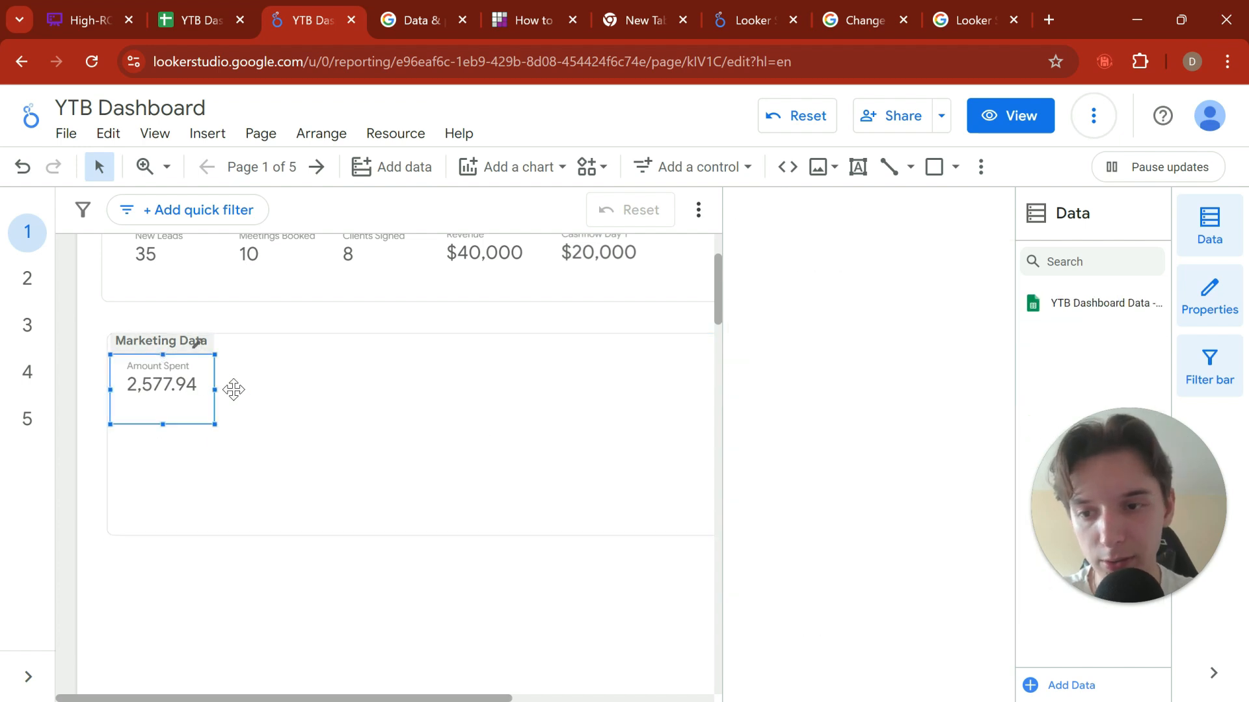
left_click(290, 400)
key("ctrl+v")
left_click_drag(148, 409, 257, 393)
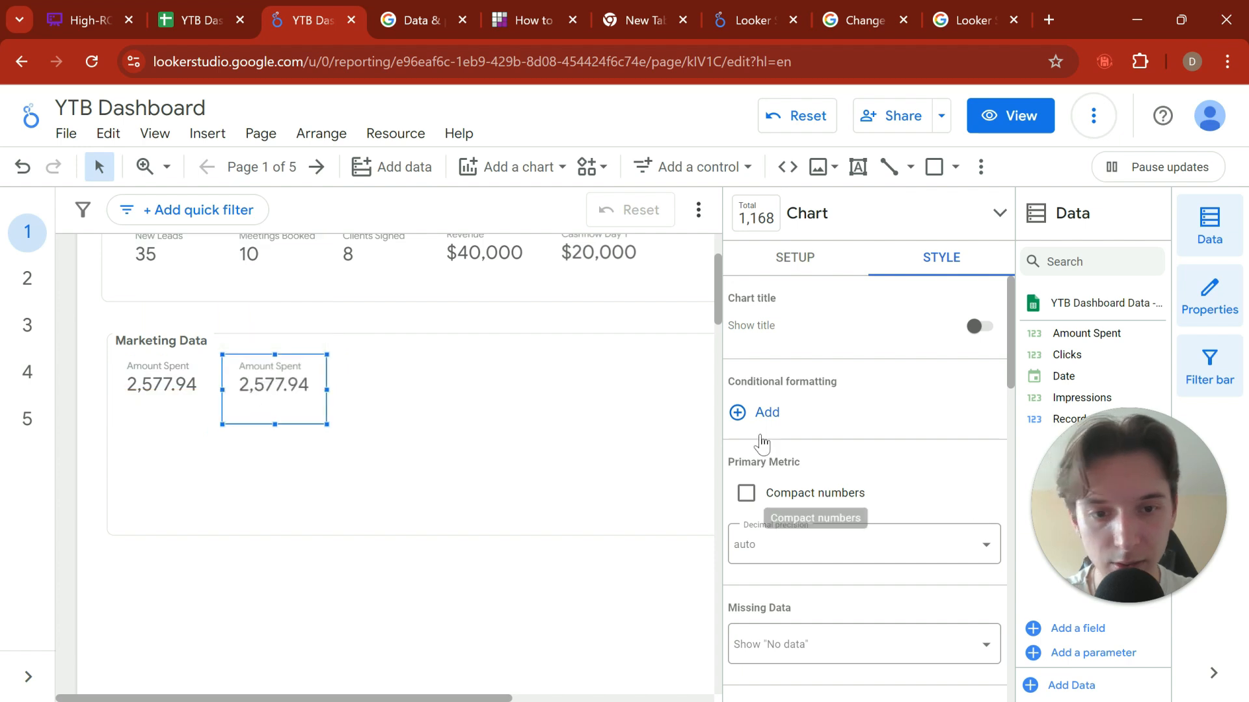
Step: Change the duplicated Amount Spent scorecard's metric to Impressions
left_click(798, 259)
left_click(854, 497)
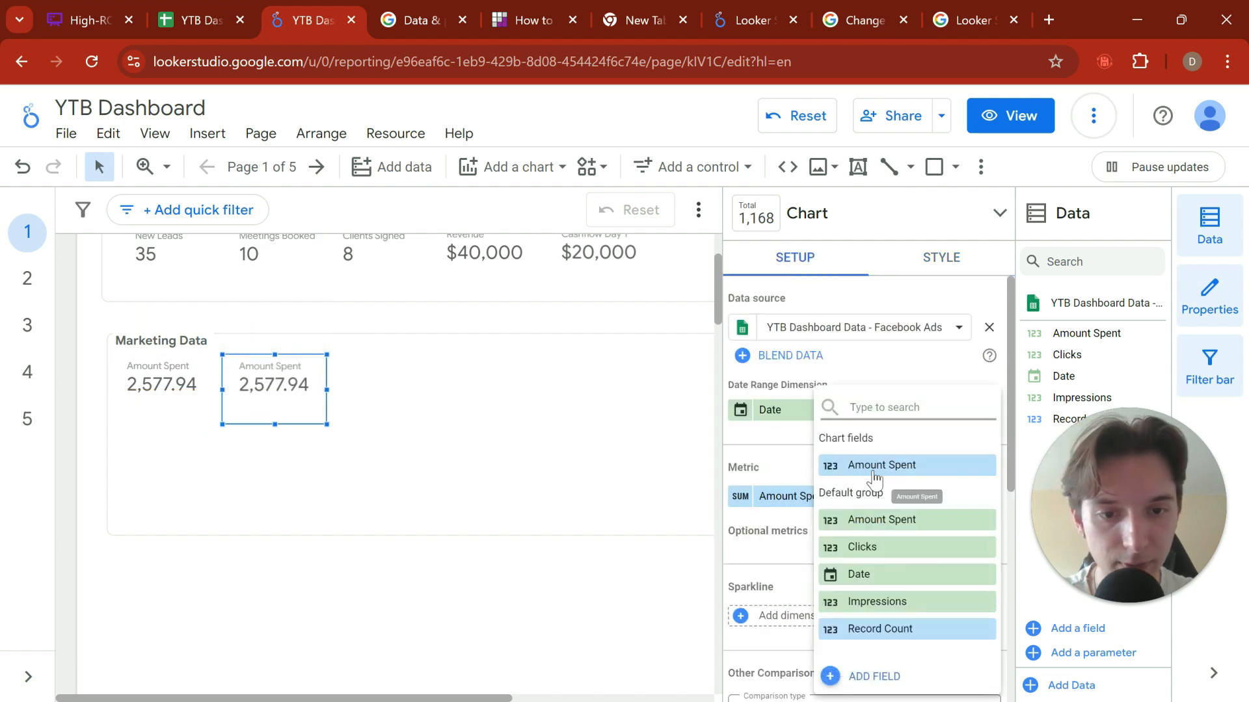
left_click(878, 603)
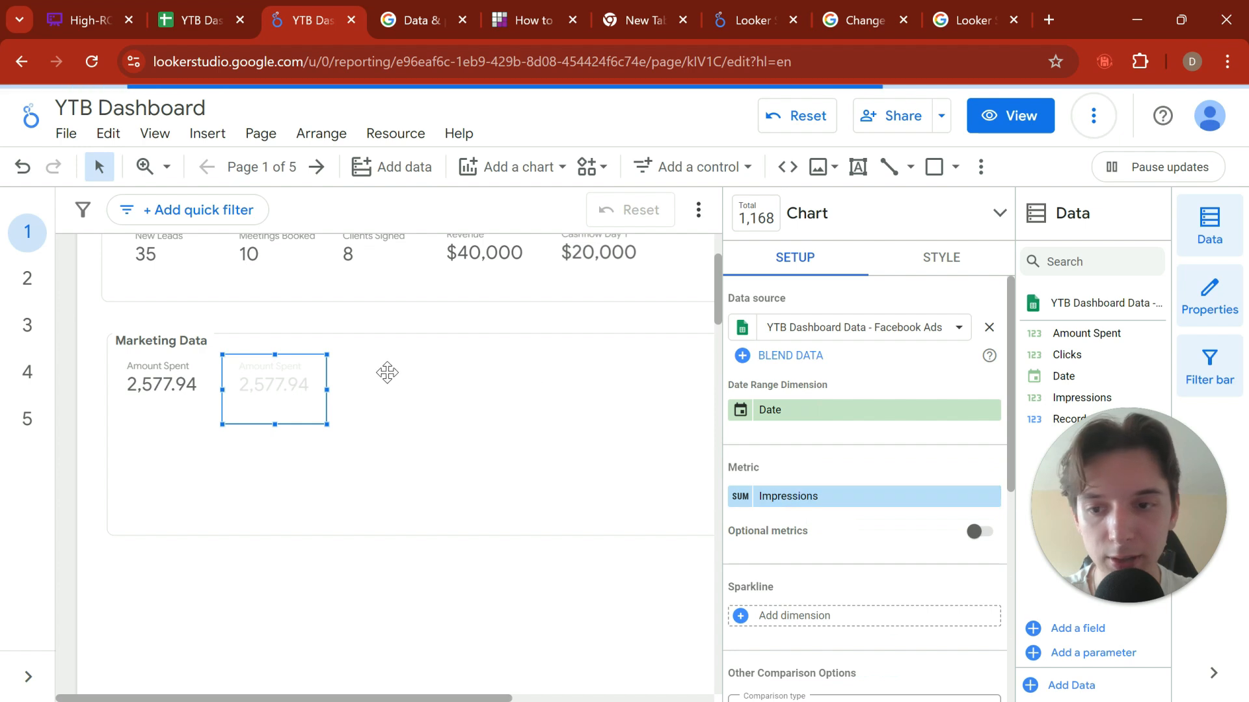
key("Escape")
Step: Duplicate the Impressions scorecard and place the copy beside the original in the Marketing Data section
left_click(298, 376)
key("ctrl+c")
left_click(349, 390)
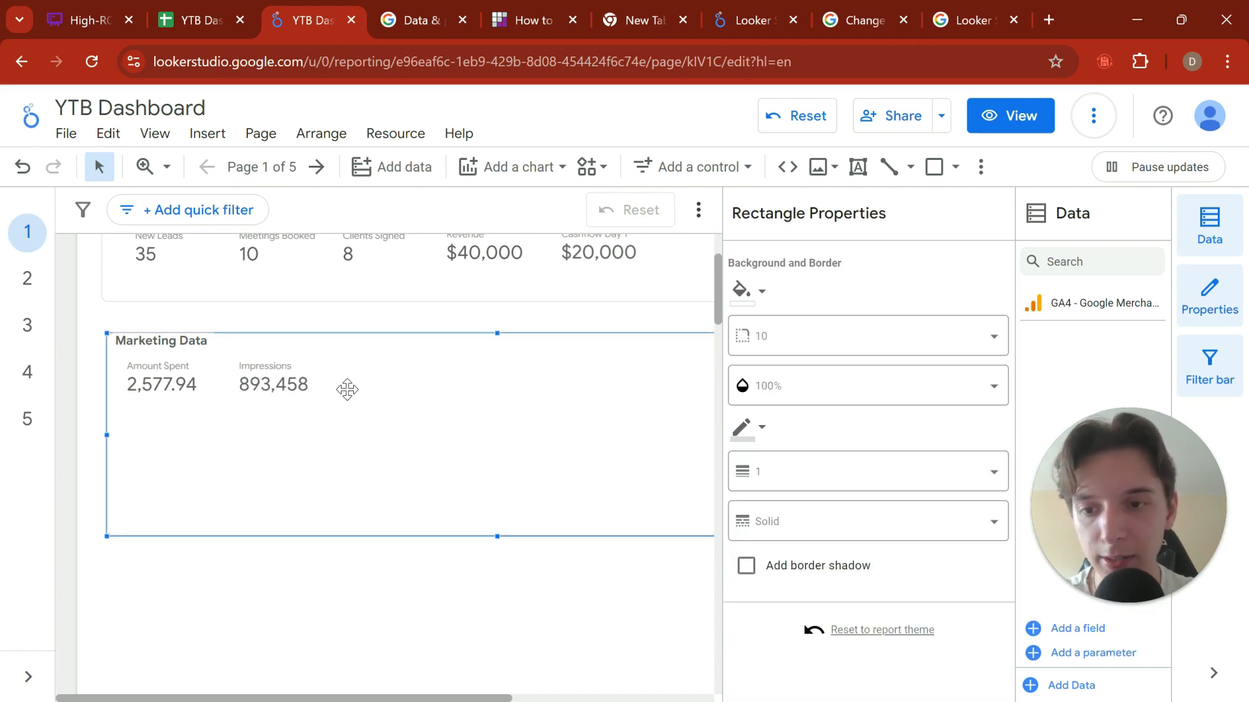
key("ctrl+v")
left_click_drag(289, 418, 387, 404)
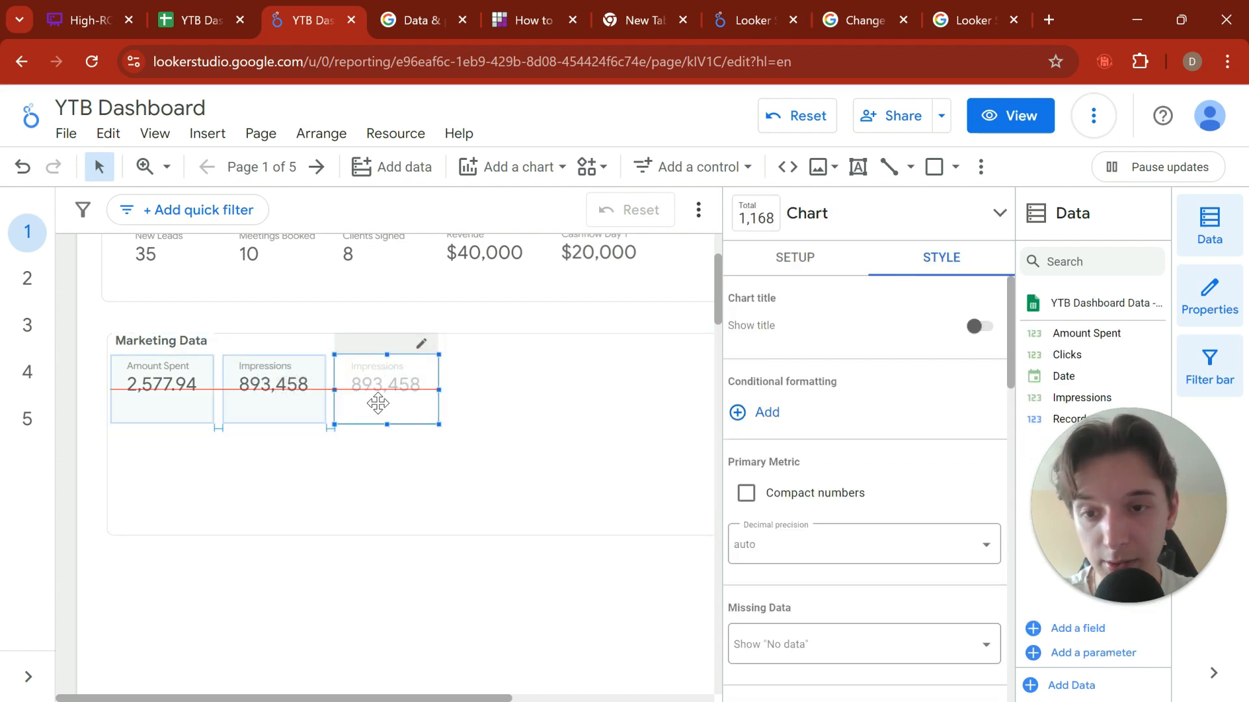
Step: Set the duplicated Impressions scorecard's metric to Clicks
left_click(772, 261)
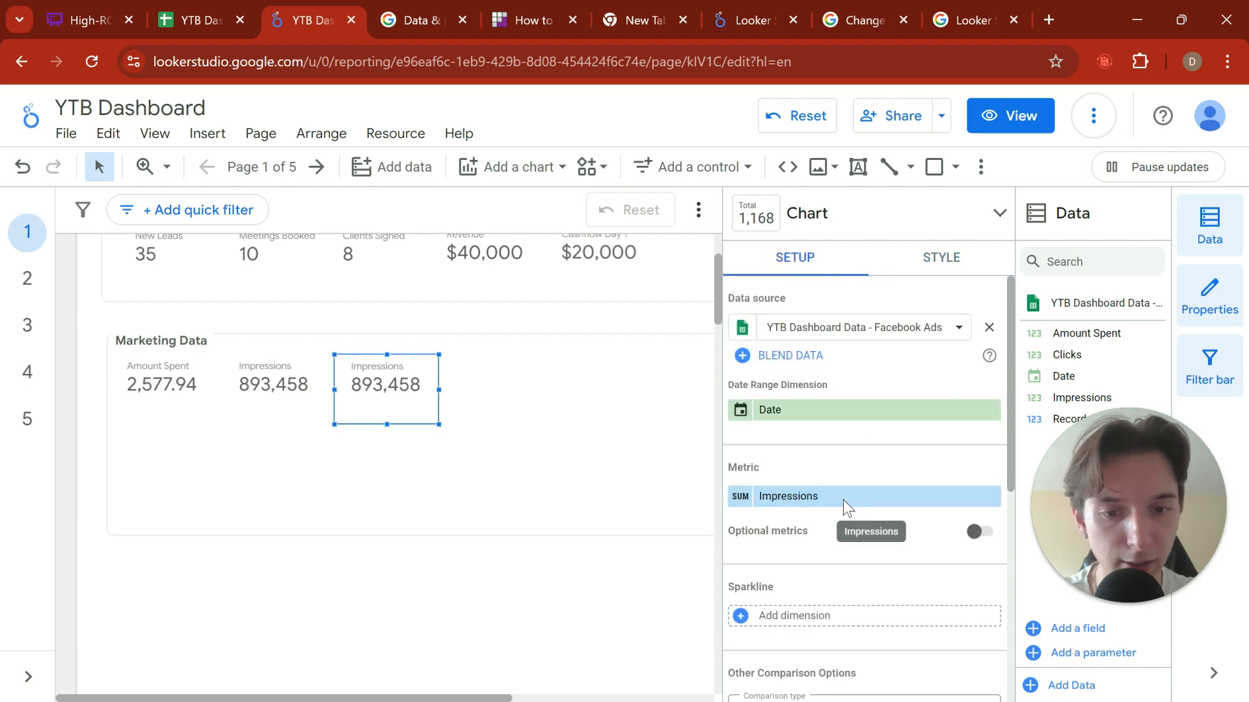
left_click(844, 499)
left_click(873, 550)
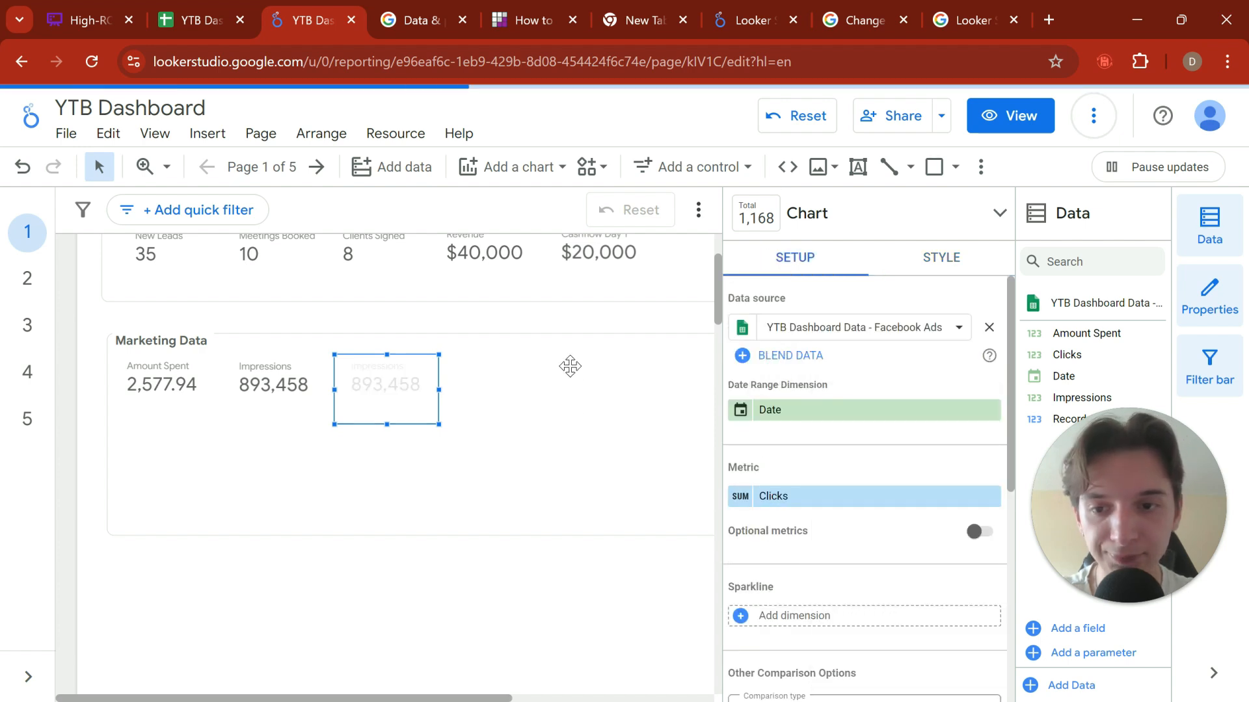
left_click(661, 338)
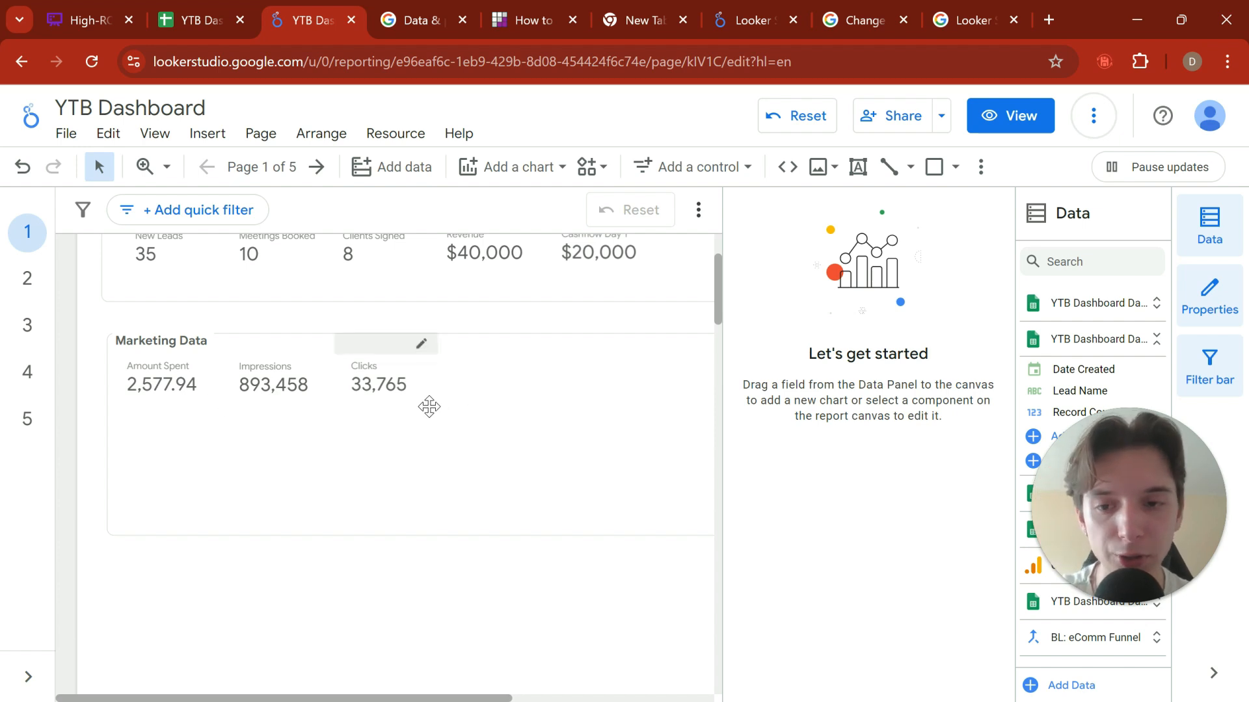
left_click(158, 366)
left_click(507, 439)
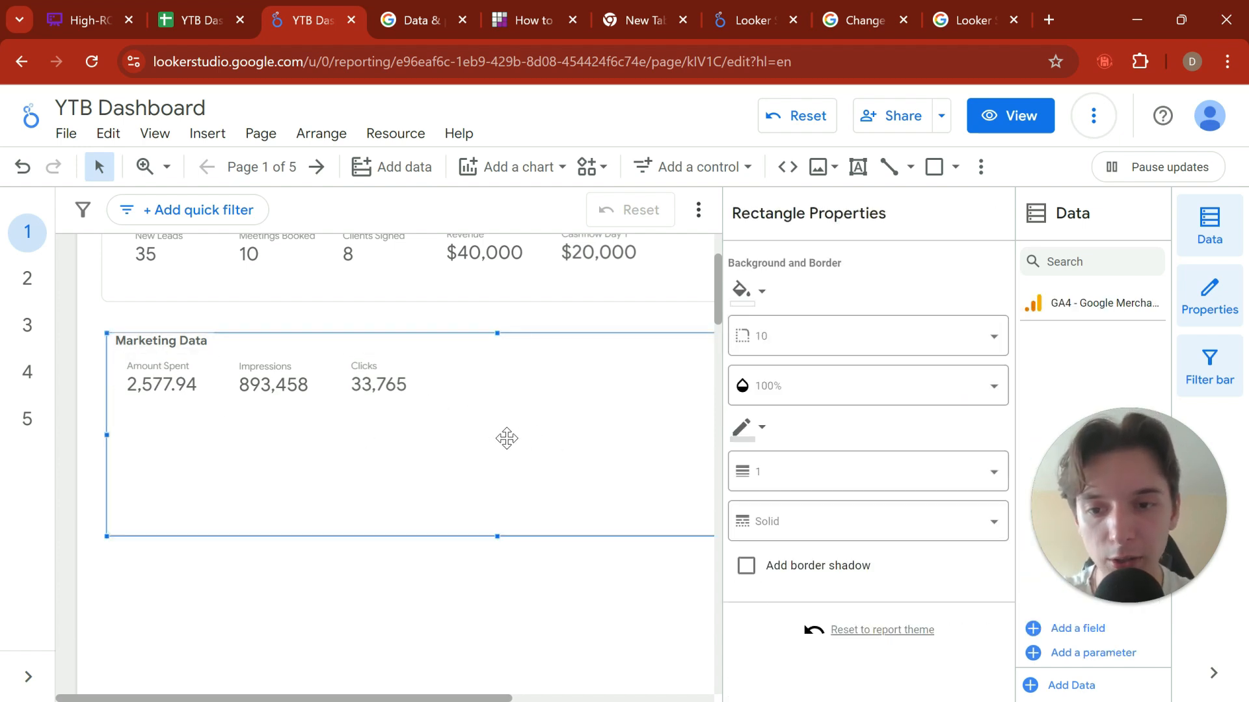
key("ctrl+v")
left_click_drag(167, 425, 484, 406)
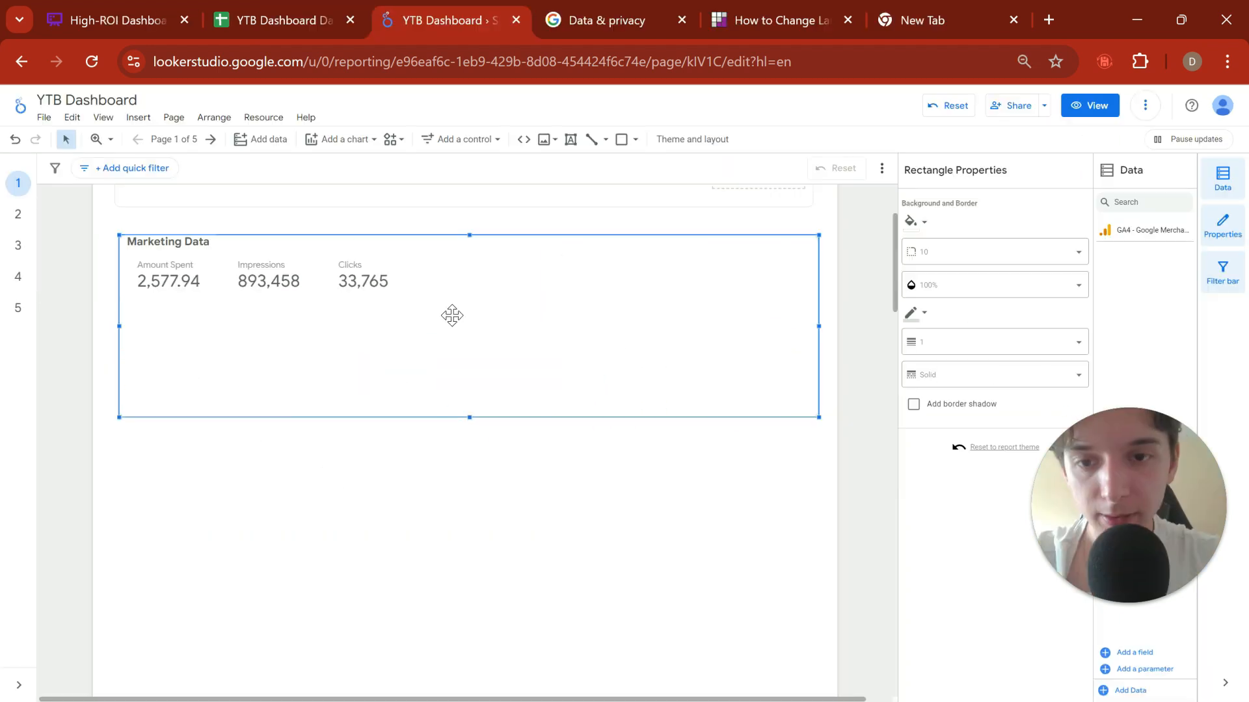
key("ctrl+v")
left_click_drag(381, 298, 465, 294)
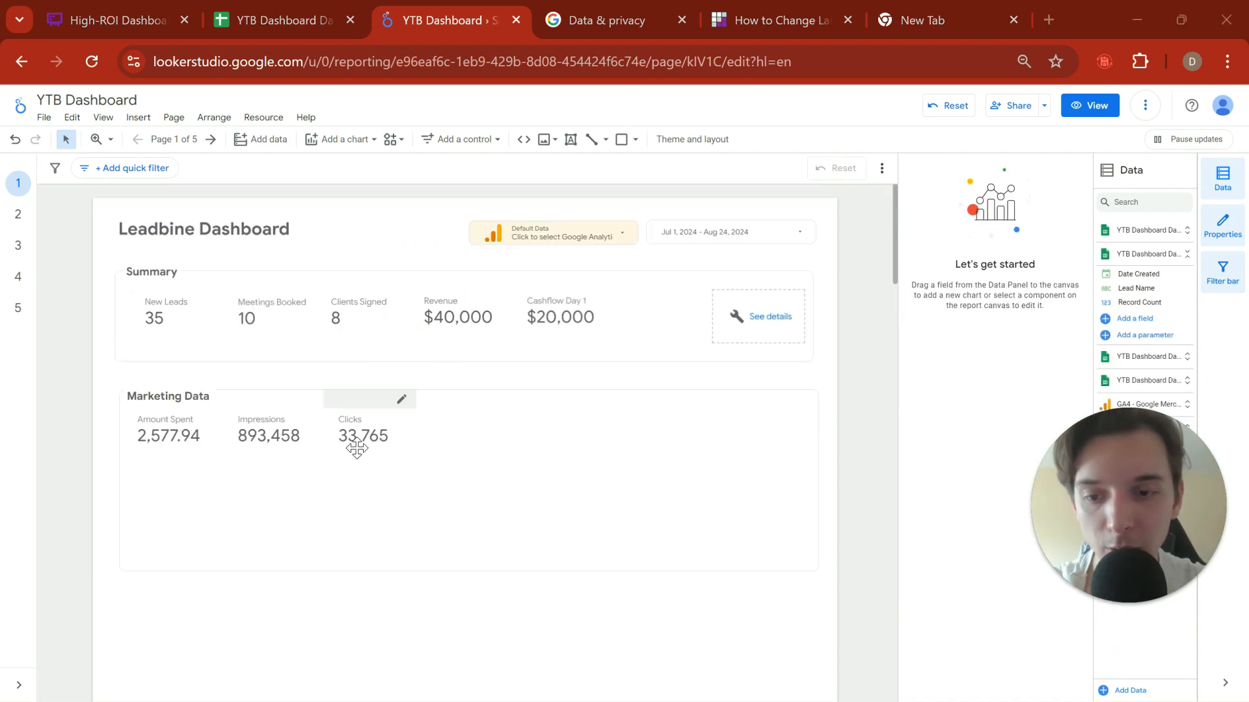
Step: Duplicate the Clicks scorecard and place the copy beside the original in the Marketing Data section
left_click(364, 448)
left_click(486, 441)
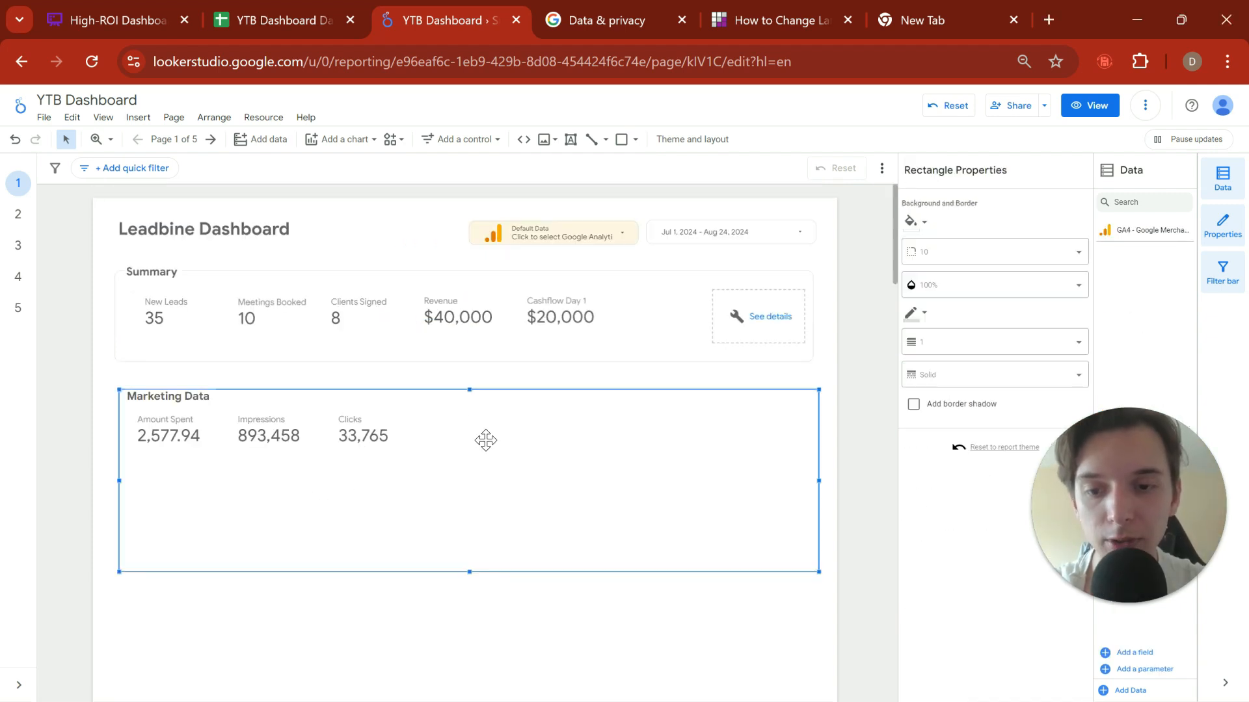
key("ctrl+v")
left_click_drag(365, 455, 456, 451)
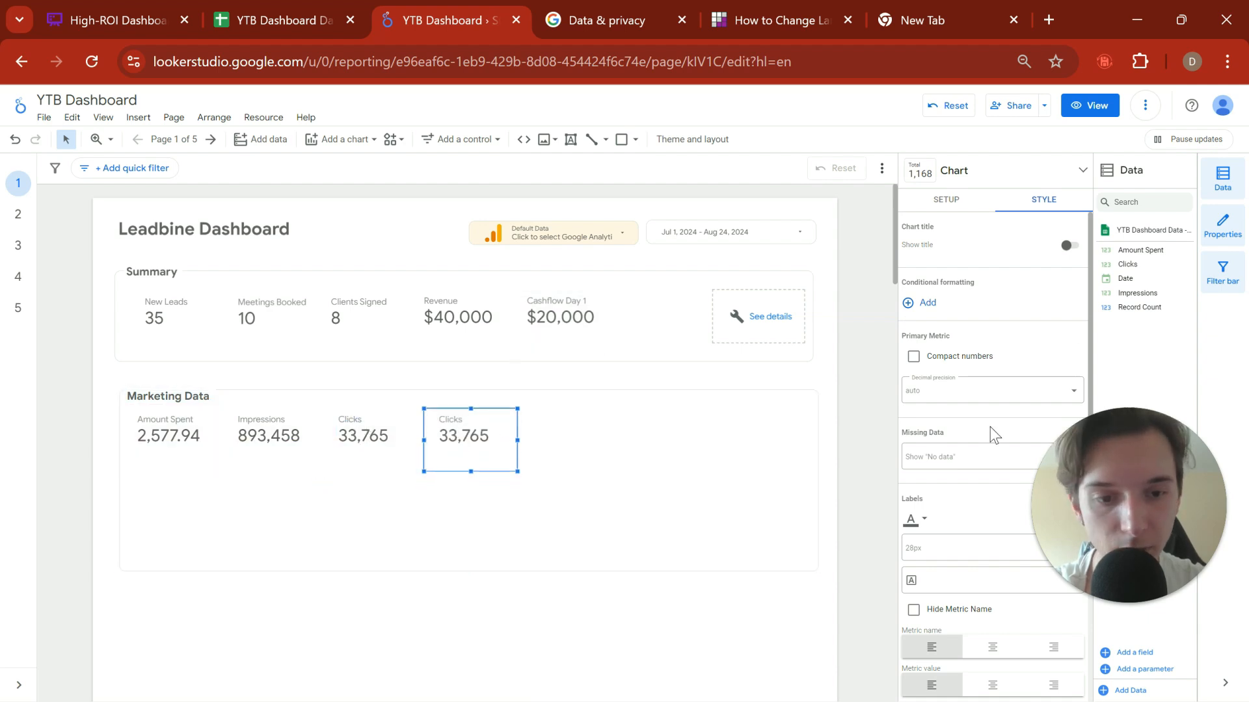
Step: Replace the copied Clicks scorecard's metric with a new calculated field named CTR using the formula SUM(Clicks)/SUM(Impressions)
left_click(945, 199)
left_click(935, 359)
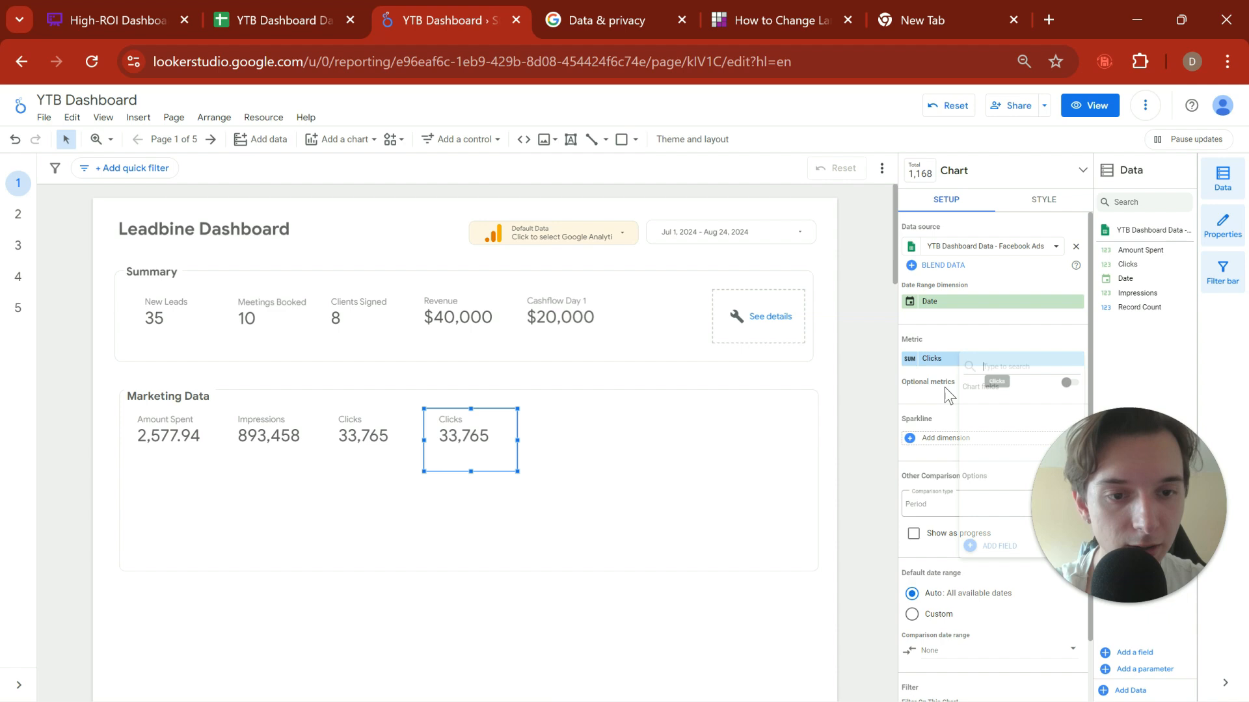
left_click(985, 547)
type("CTR")
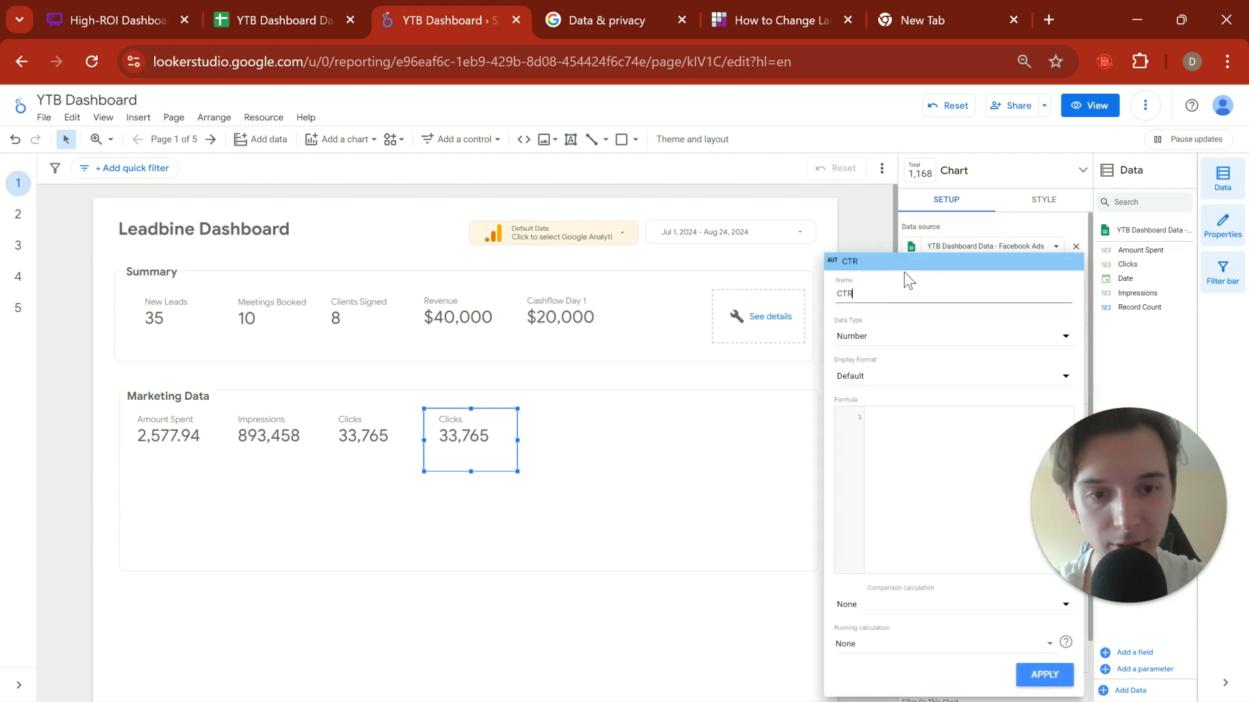
left_click(911, 415)
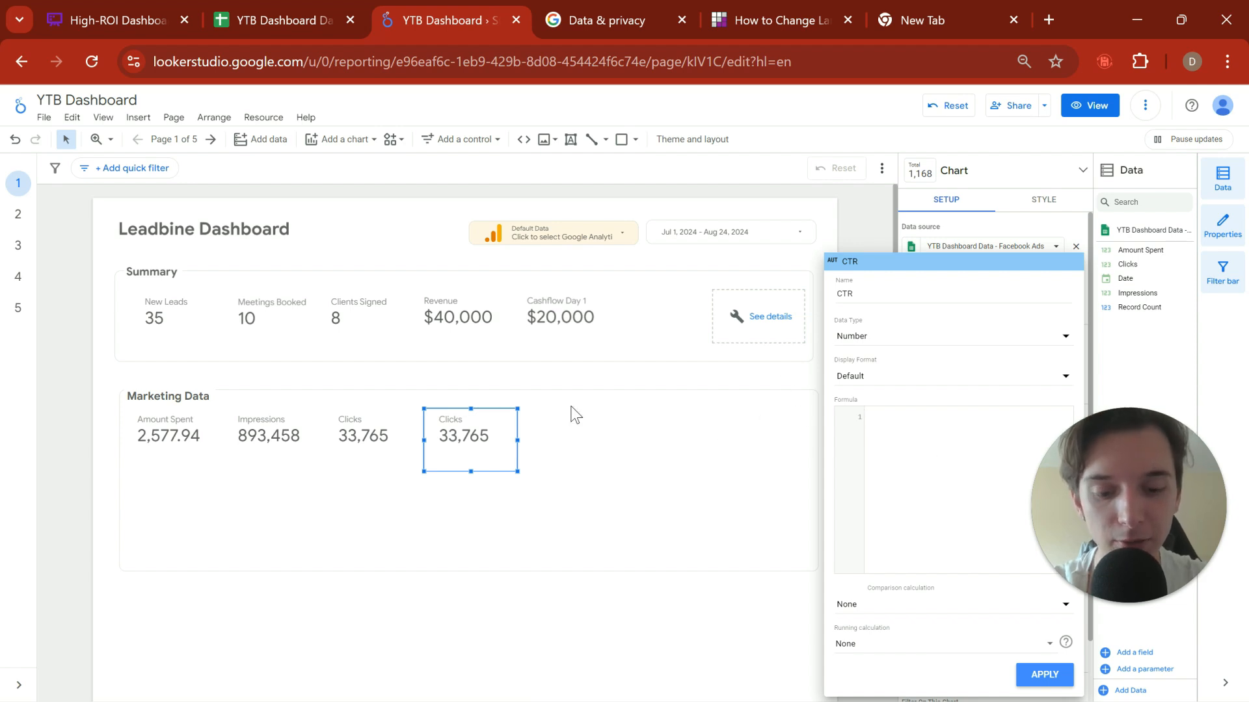
type("SUM(CLI")
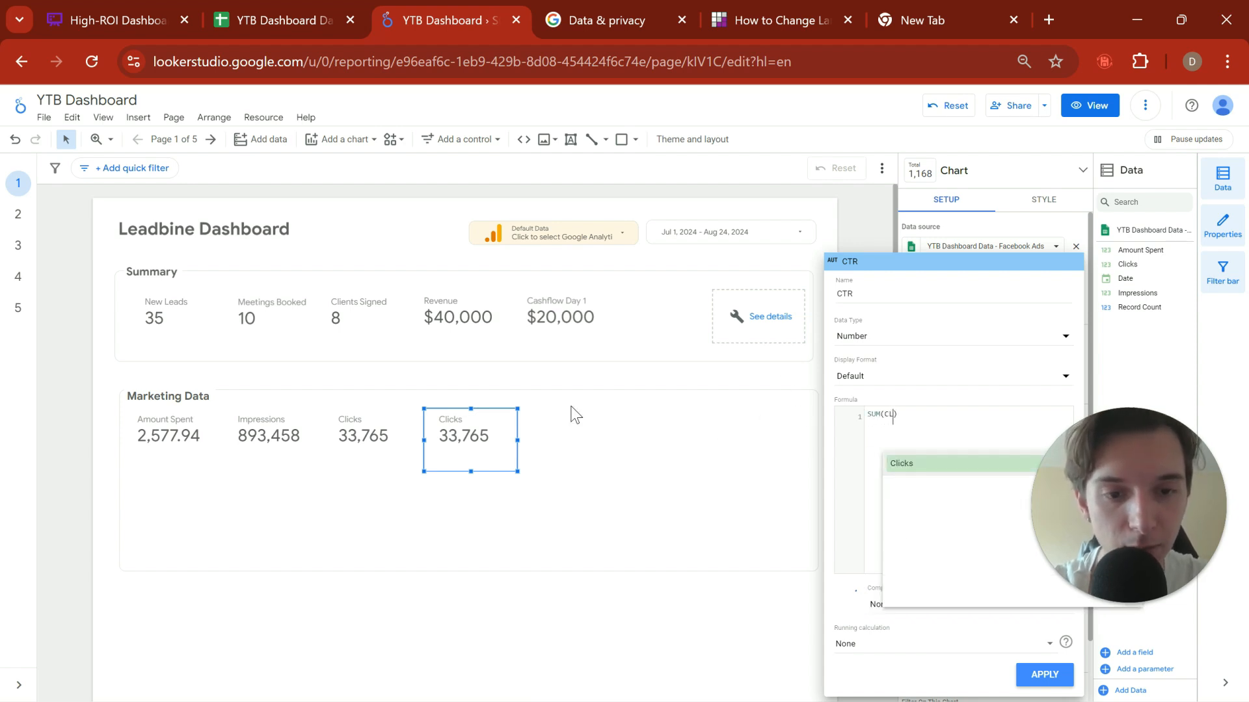
key("Return")
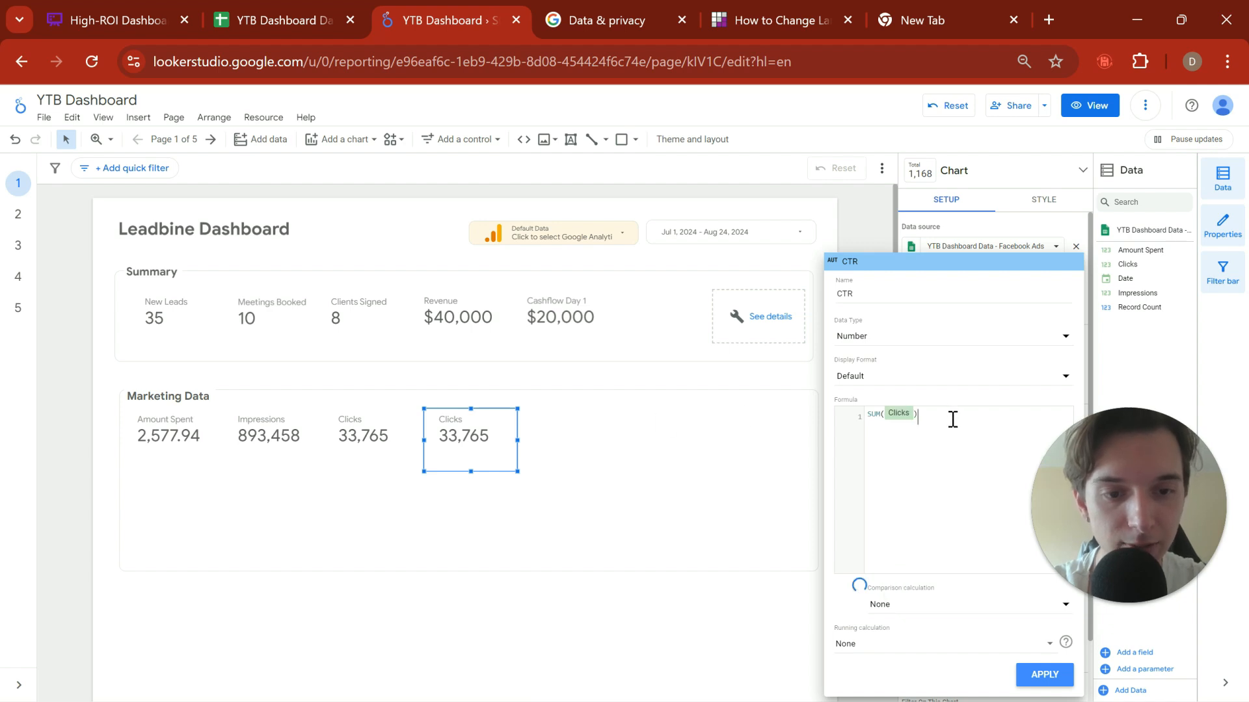
type("/SUM(")
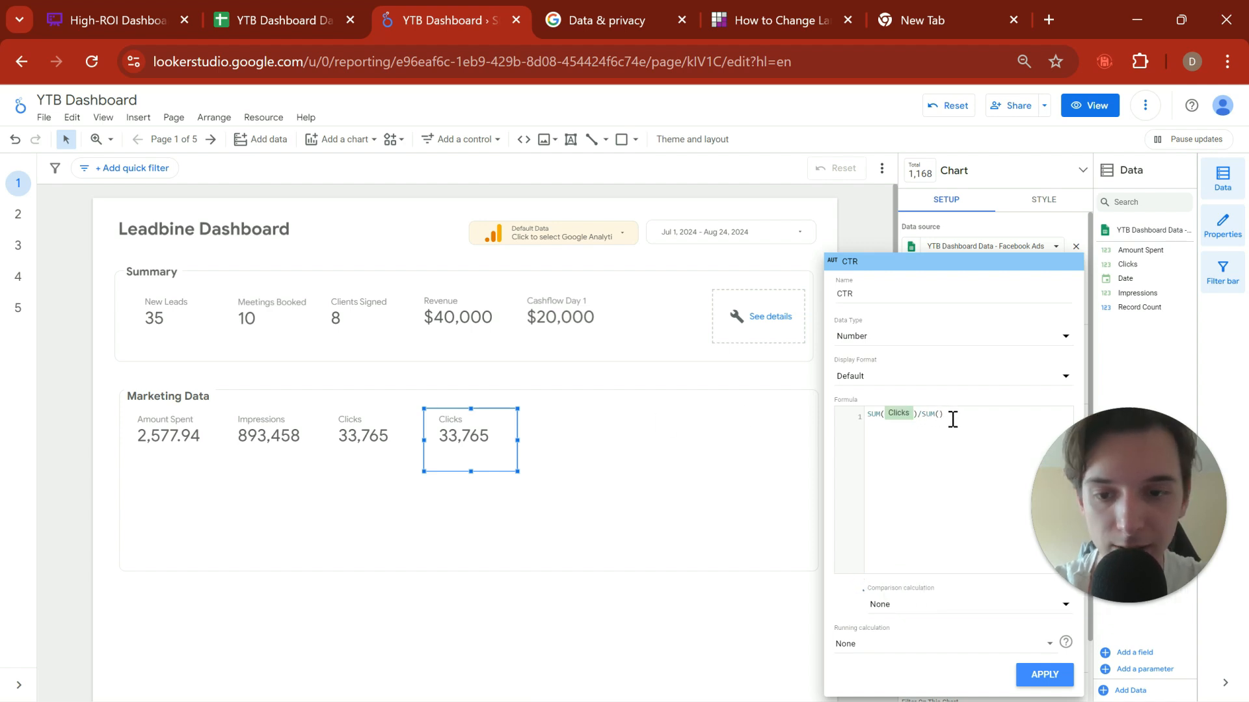
type("Impre")
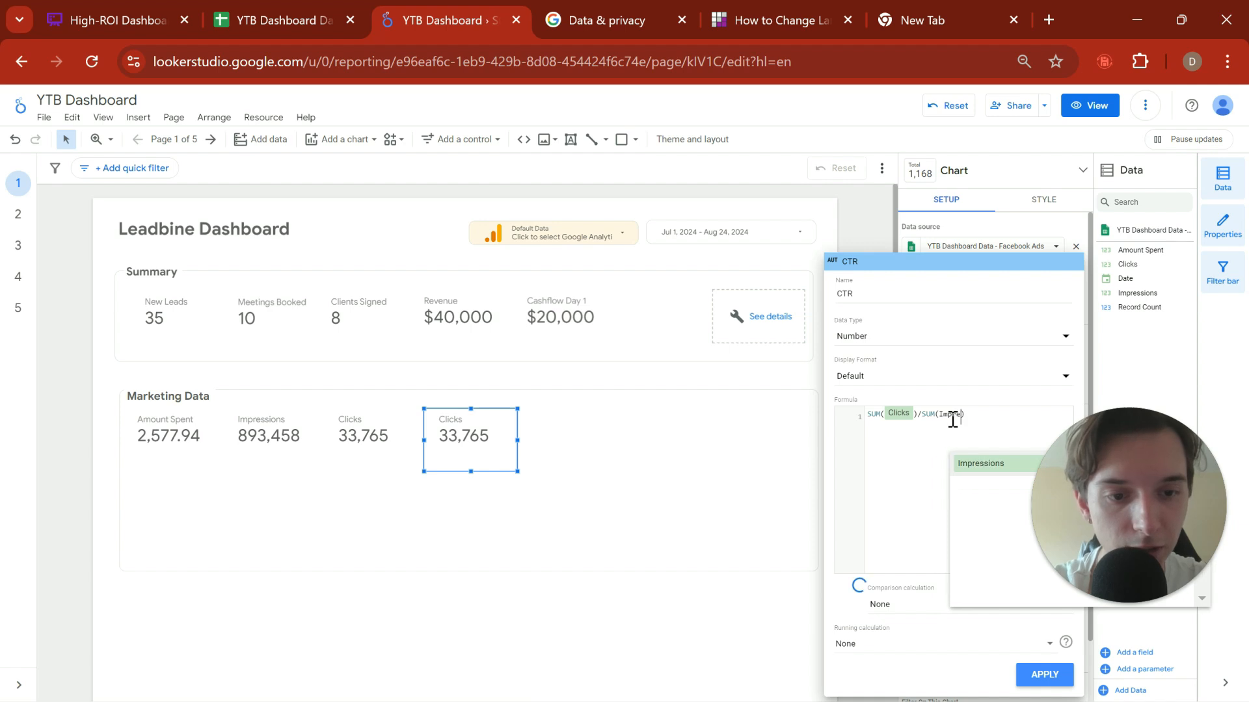
left_click(974, 467)
left_click(1042, 675)
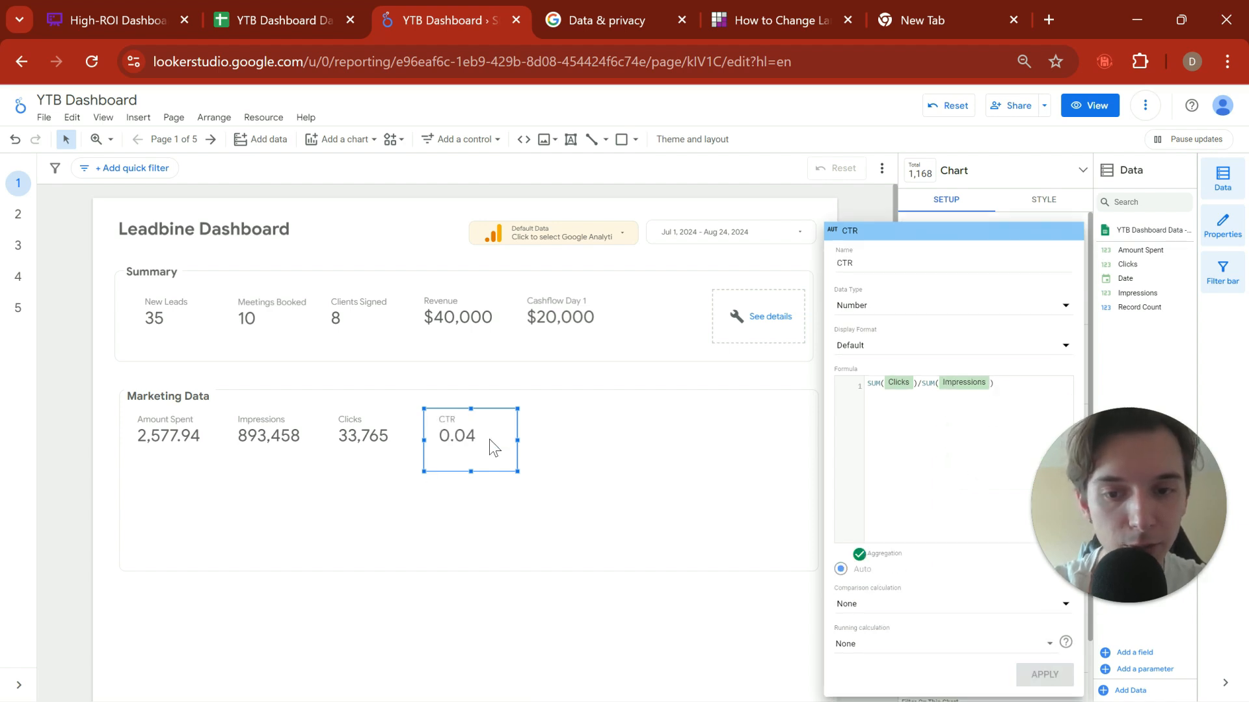
Step: Try the Percent(0) display format on the CTR field, and settle on Percent(2), keeping the Number data type
left_click(892, 307)
left_click(945, 279)
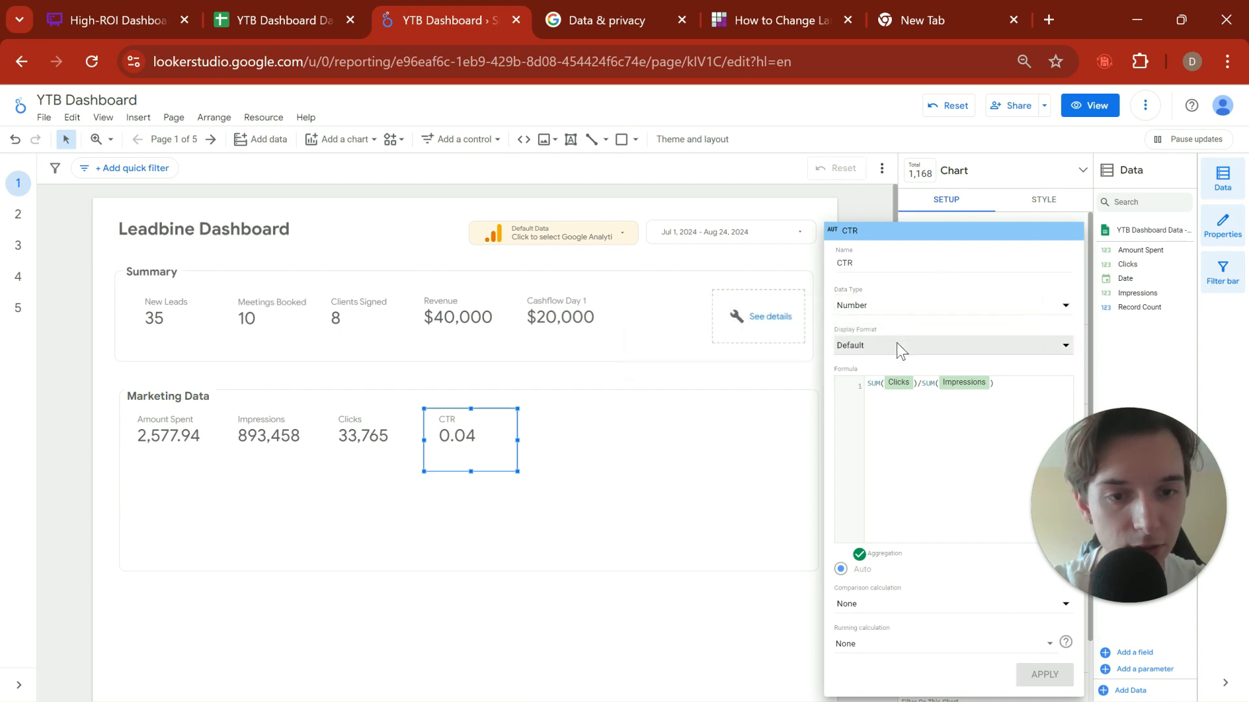
left_click(897, 346)
left_click(894, 420)
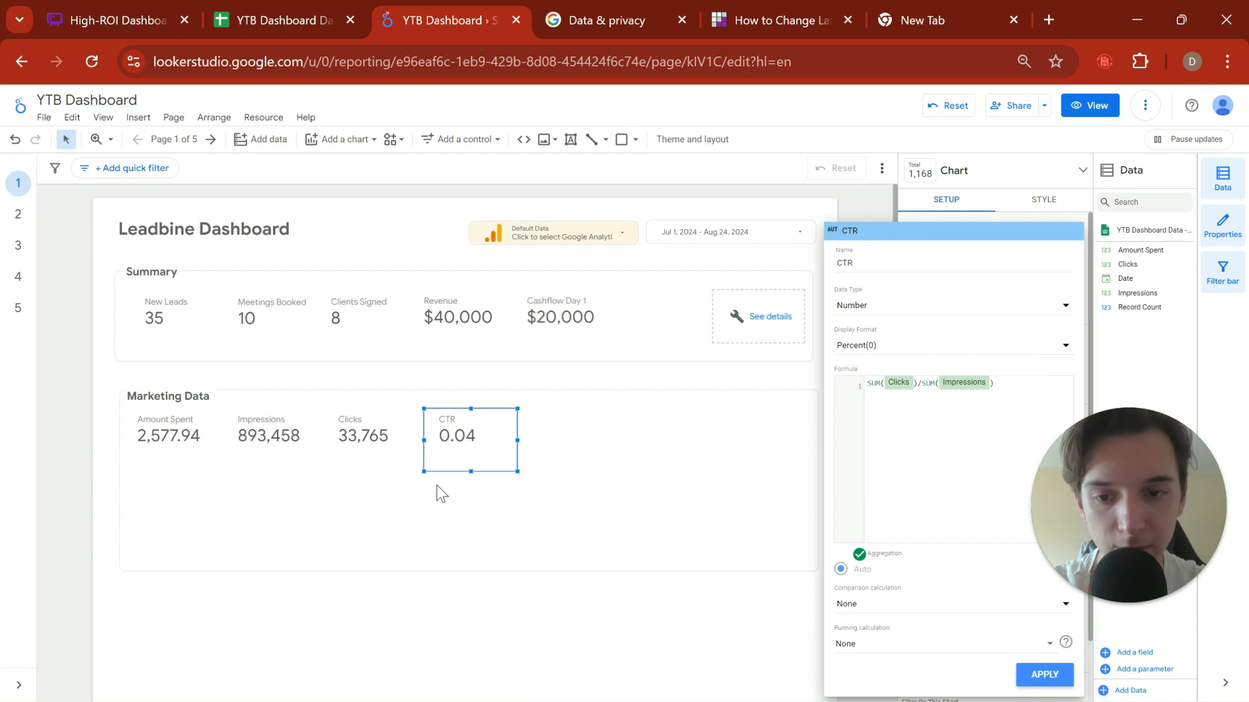
left_click(1048, 678)
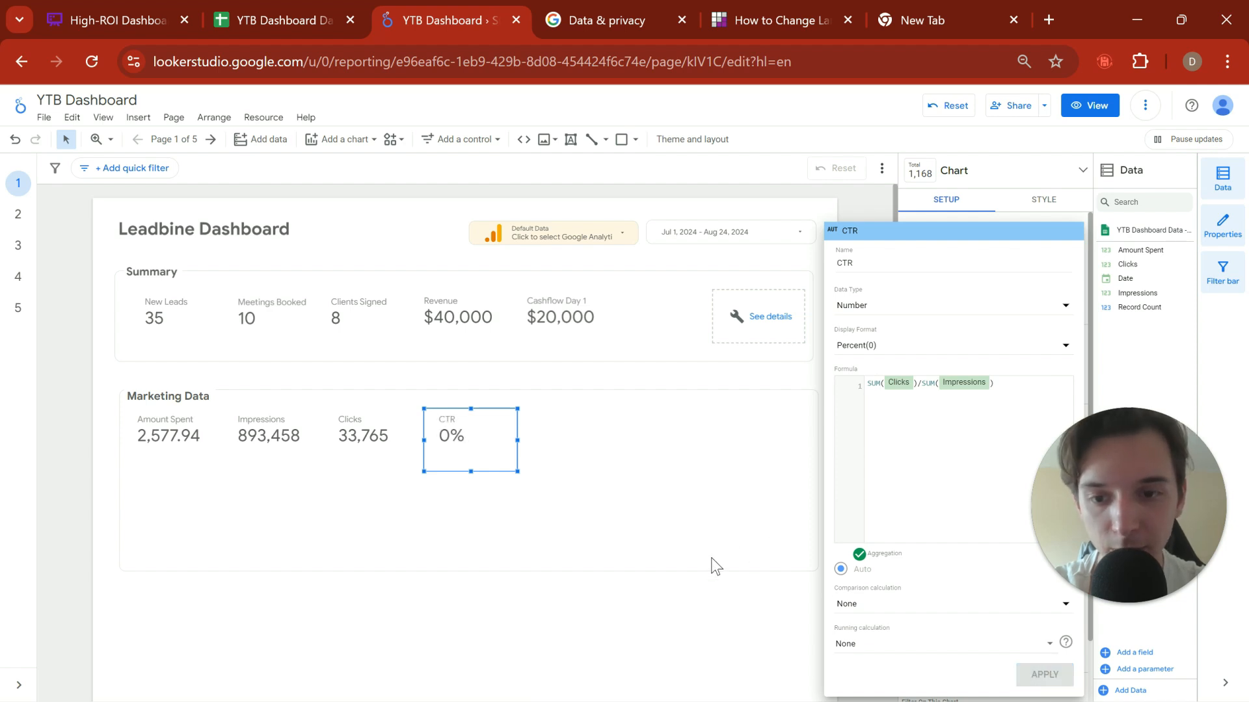
left_click(888, 347)
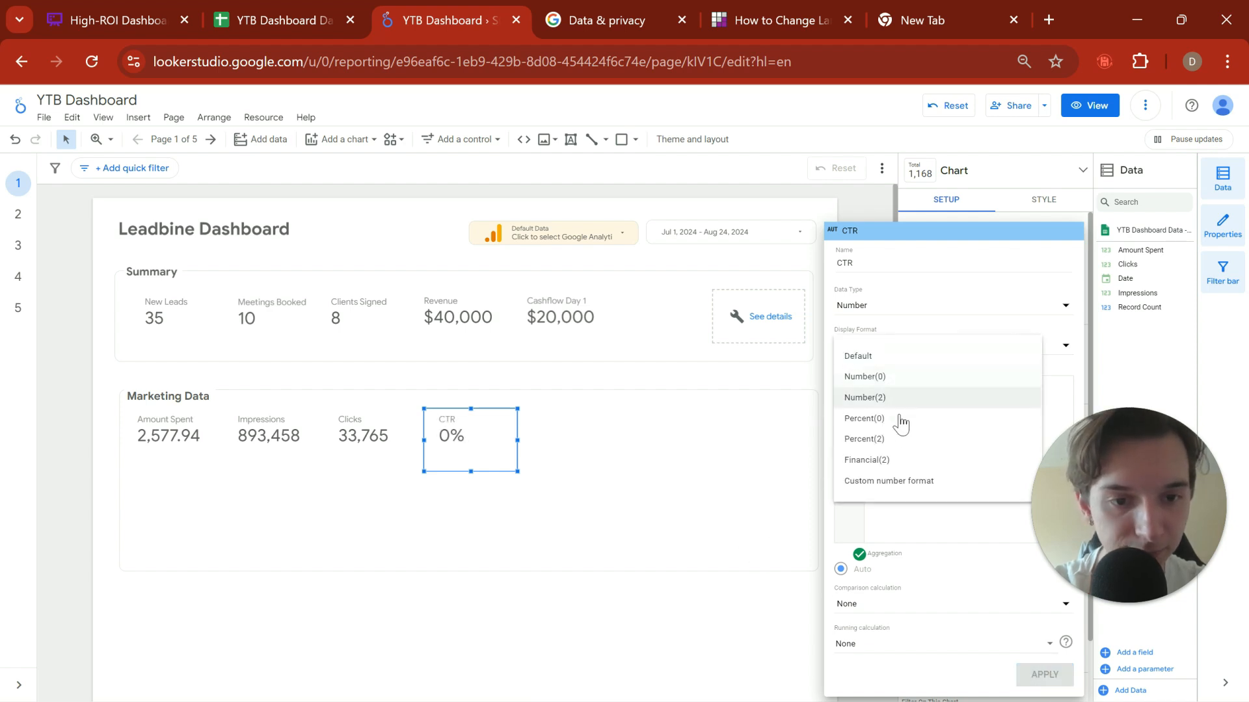
left_click(900, 440)
left_click(1042, 674)
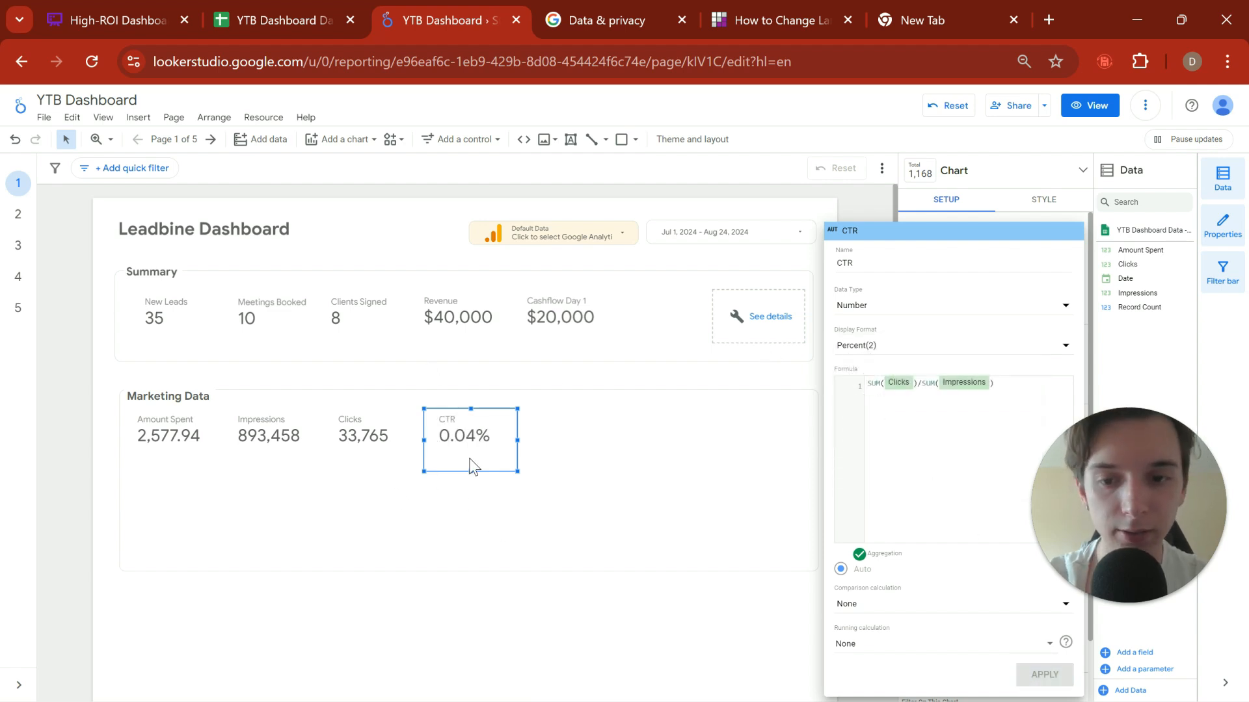
left_click(953, 348)
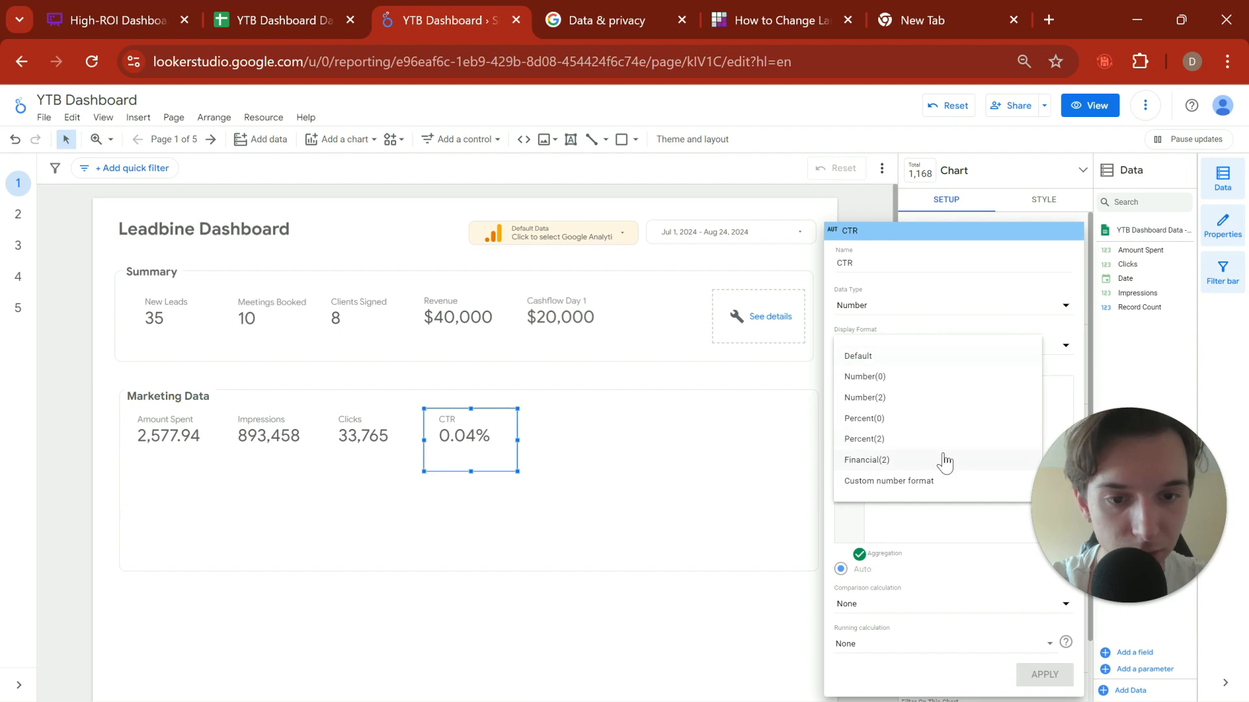
left_click(908, 484)
left_click(926, 418)
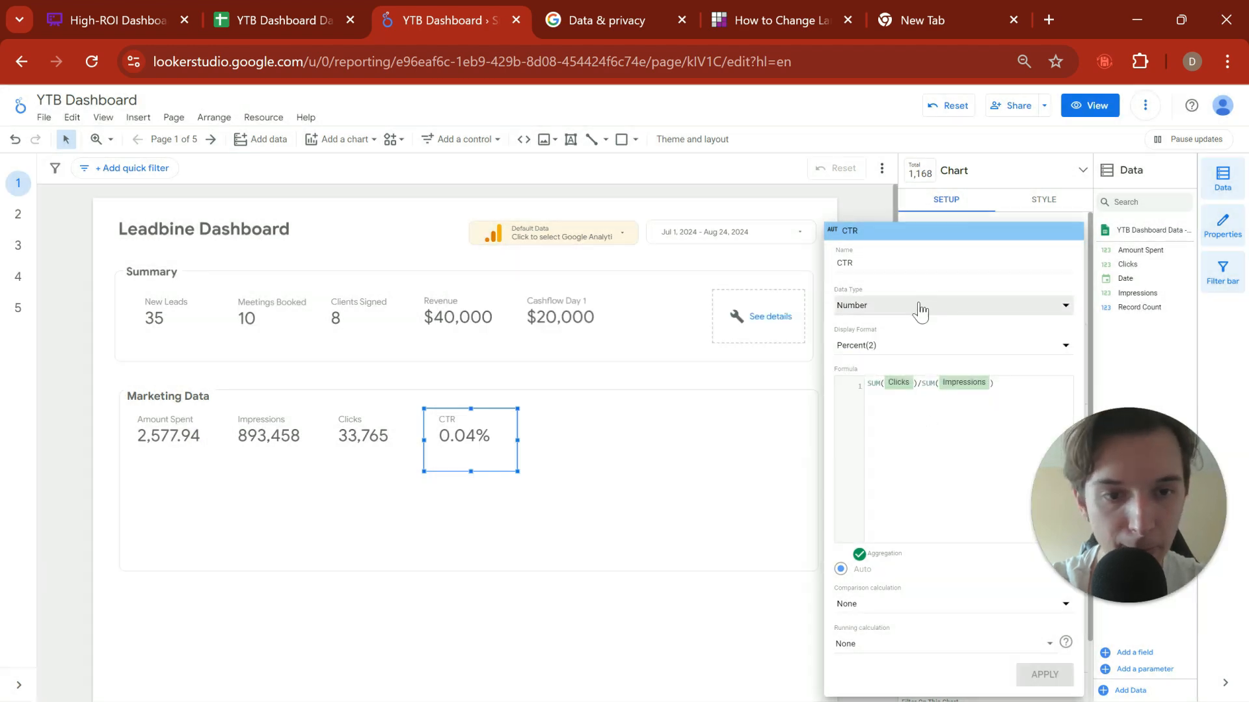
left_click(888, 350)
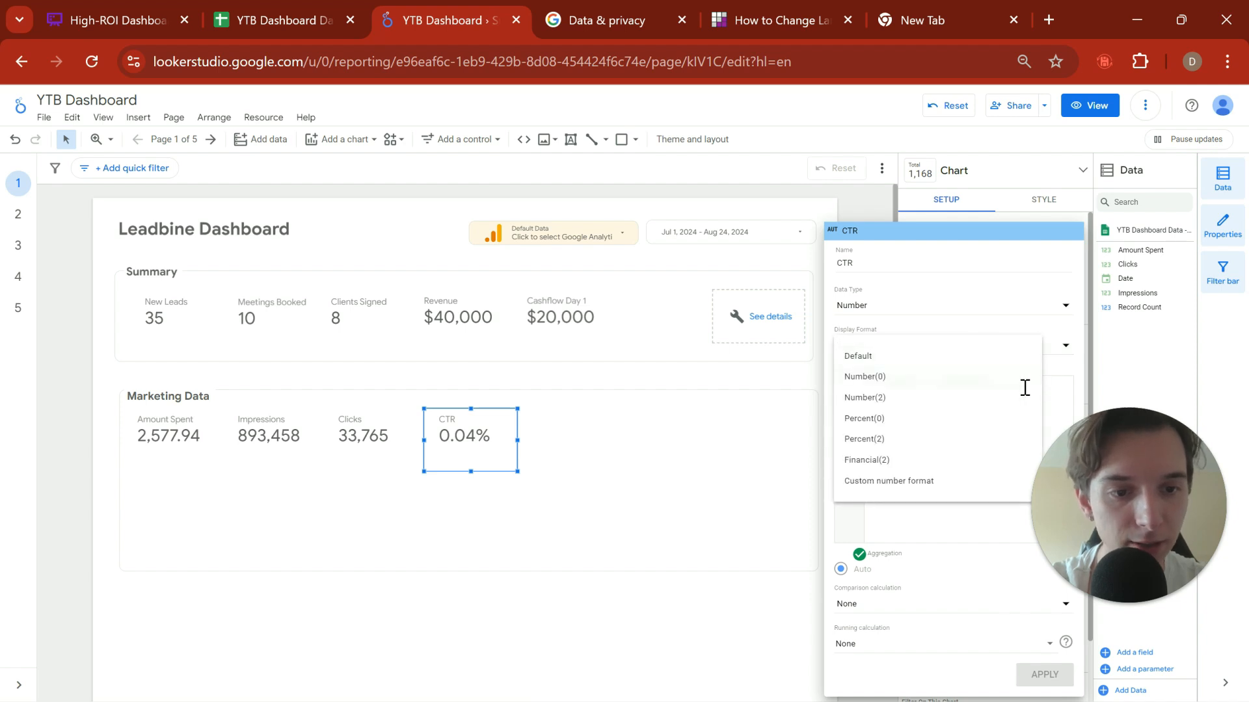
key("Escape")
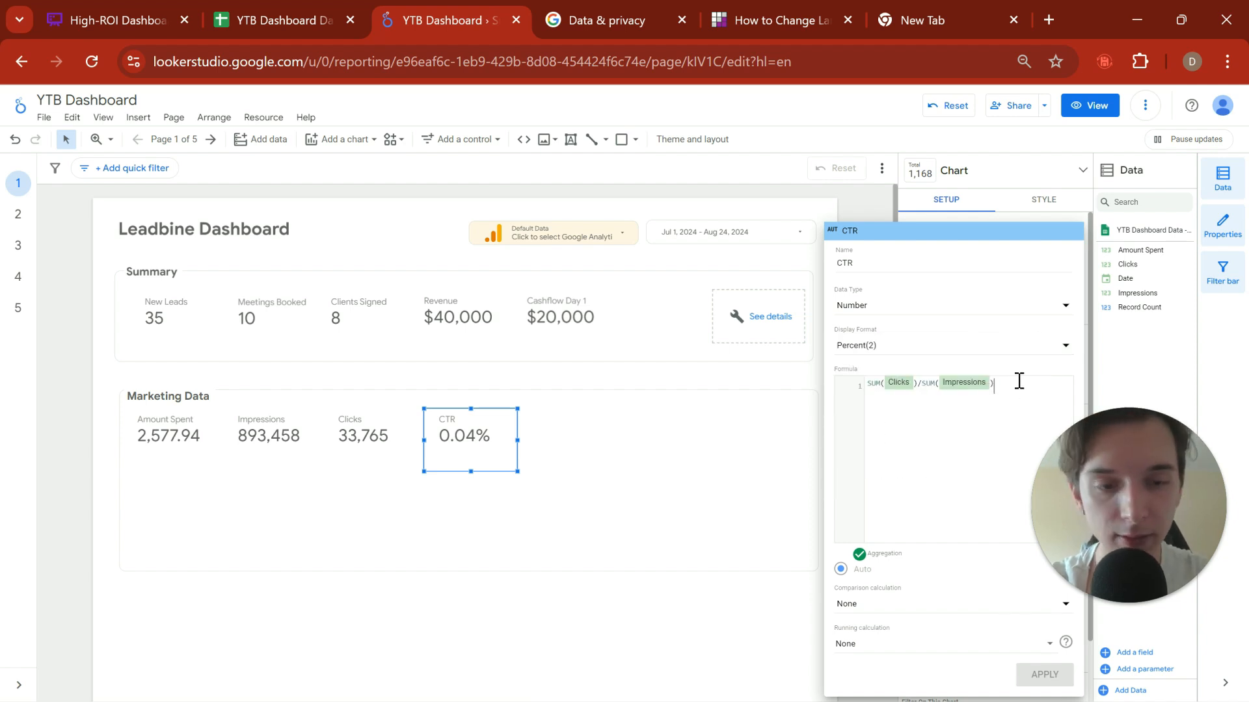
Step: Multiply the CTR formula by 100 so it reads SUM(Clicks)/SUM(Impressions)*100, and close the field editor
type("8!")
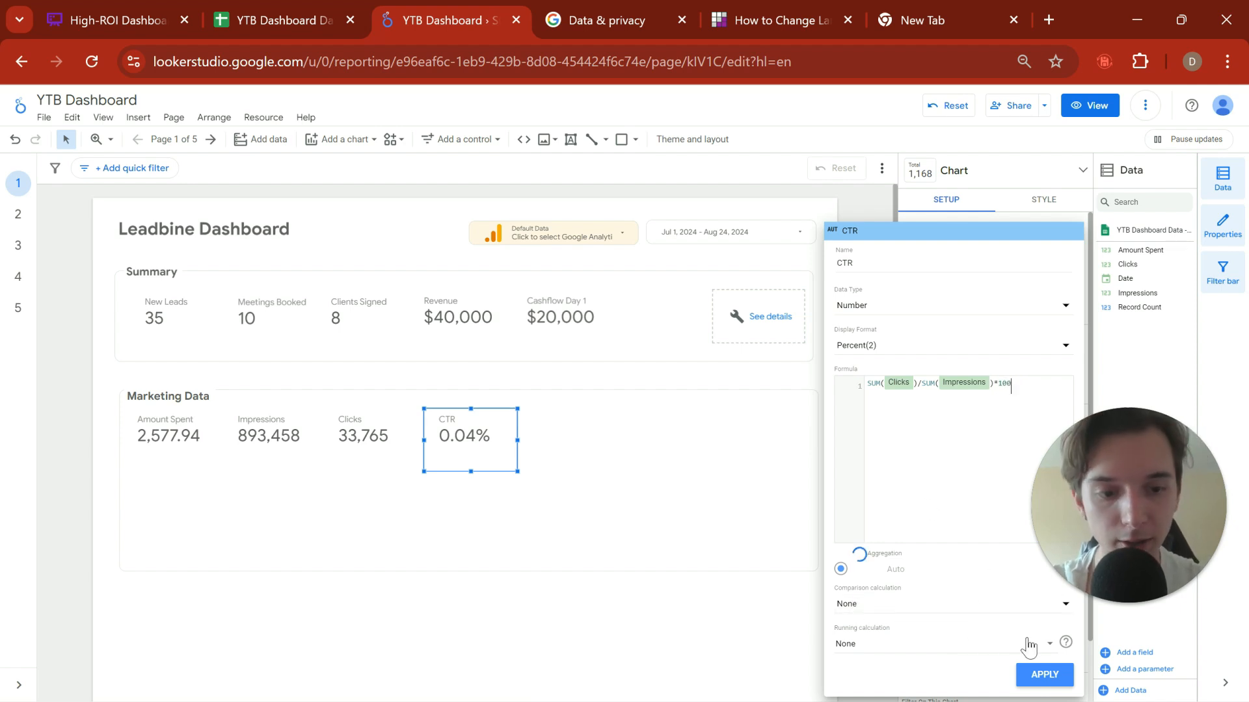
left_click(1044, 677)
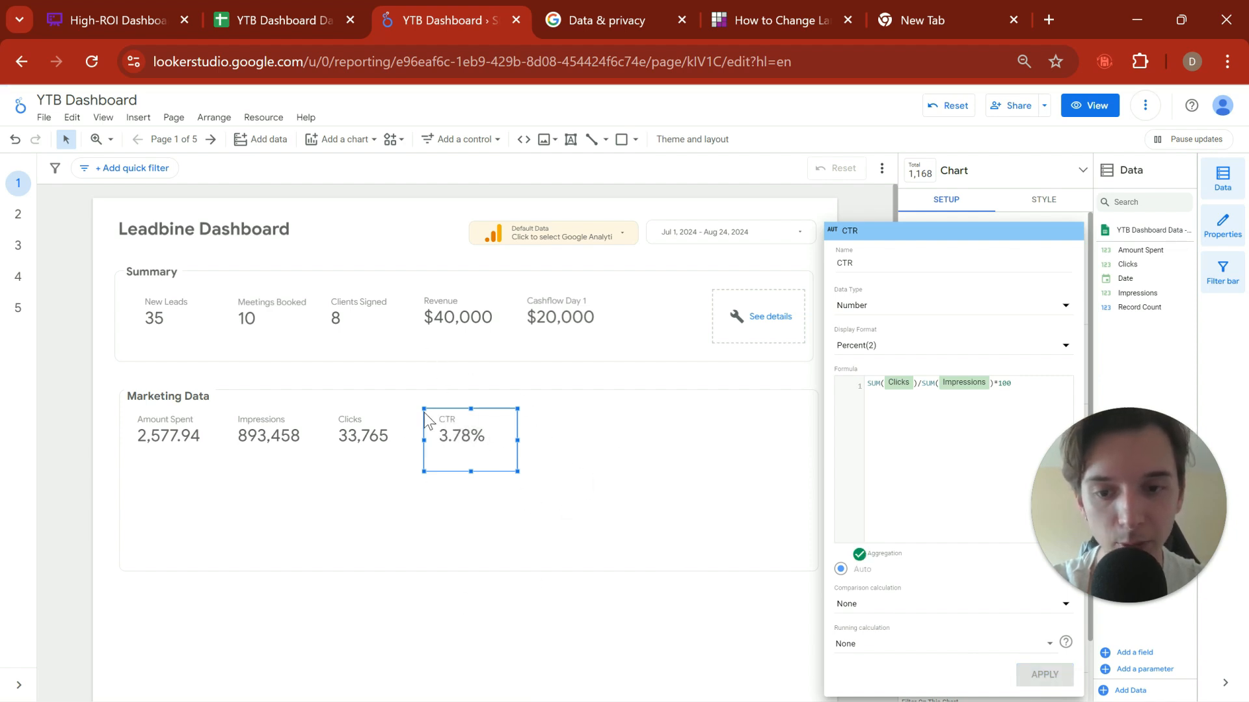
left_click(514, 536)
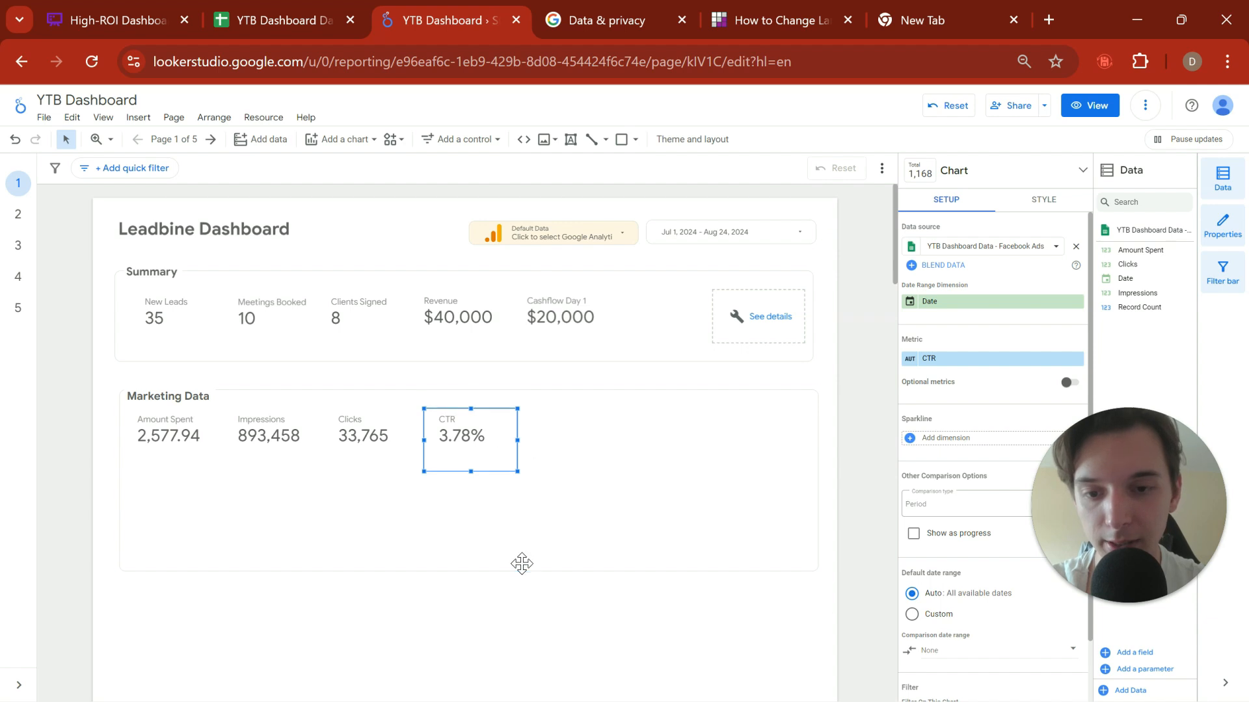
Step: Duplicate the CTR scorecard, place the copy beside the original in the Marketing Data section, and open the copy's data setup
left_click(521, 564)
left_click(477, 415)
left_click(604, 451)
key("ctrl+v")
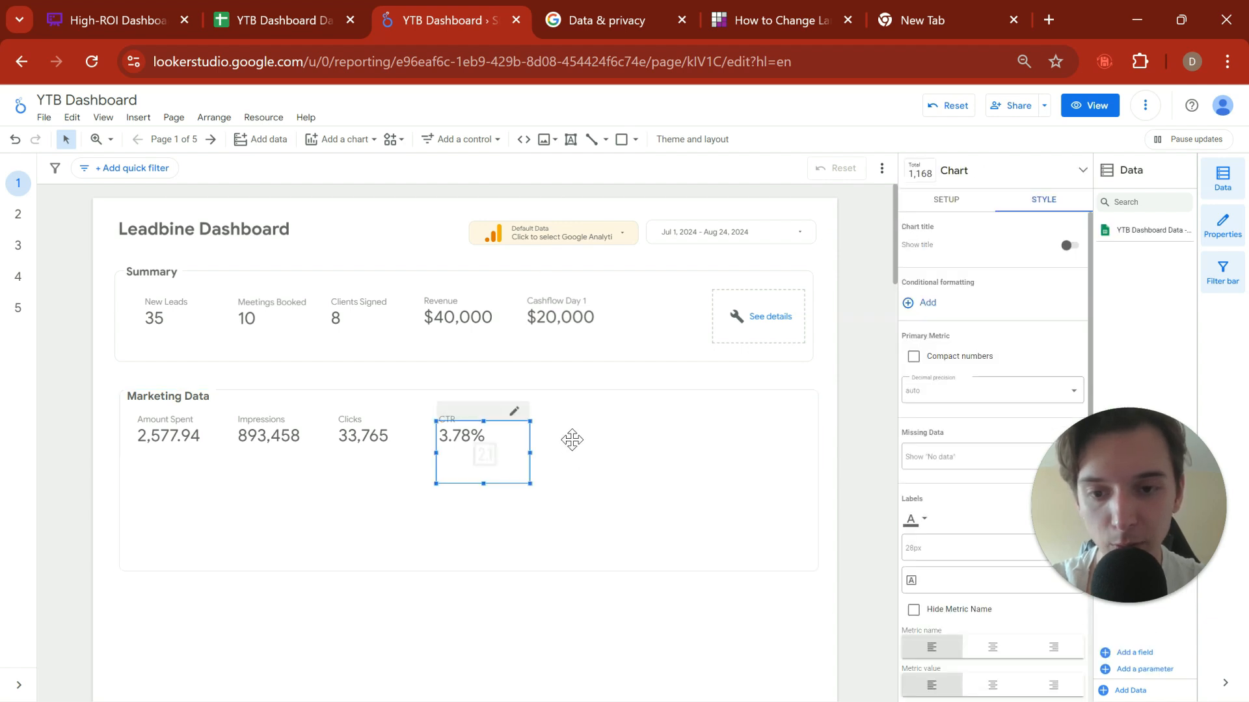
left_click_drag(474, 457, 558, 447)
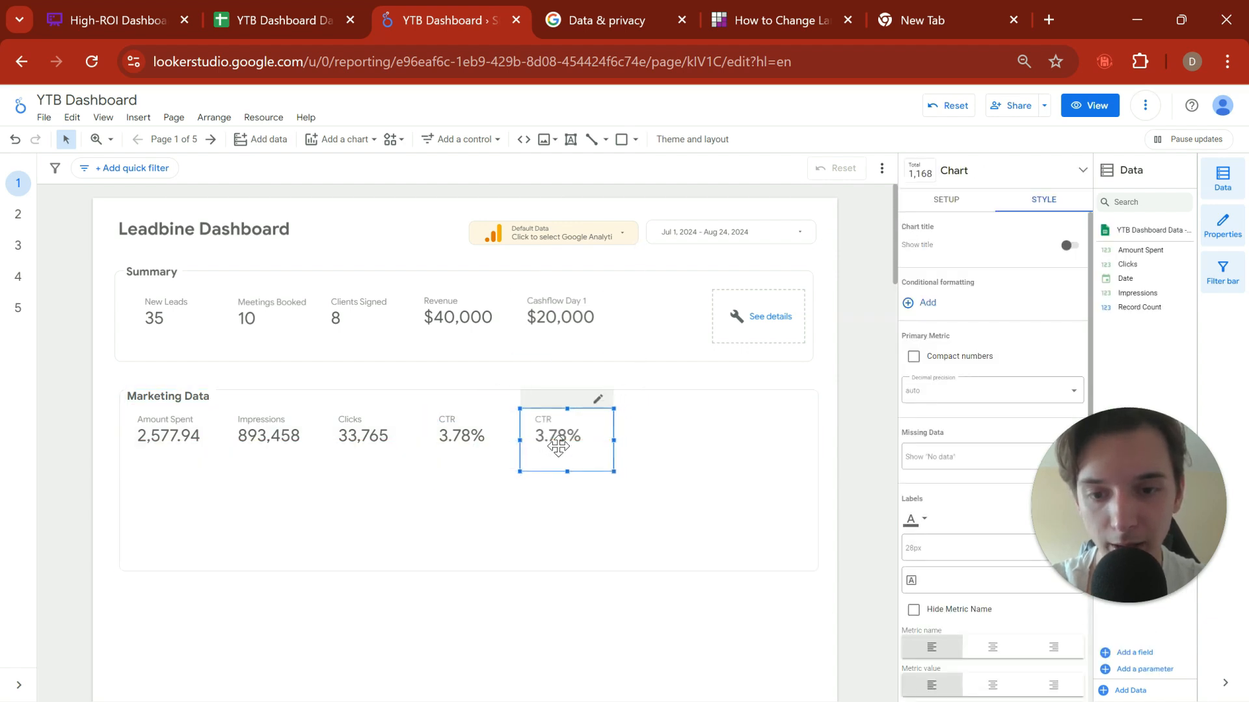
left_click(948, 200)
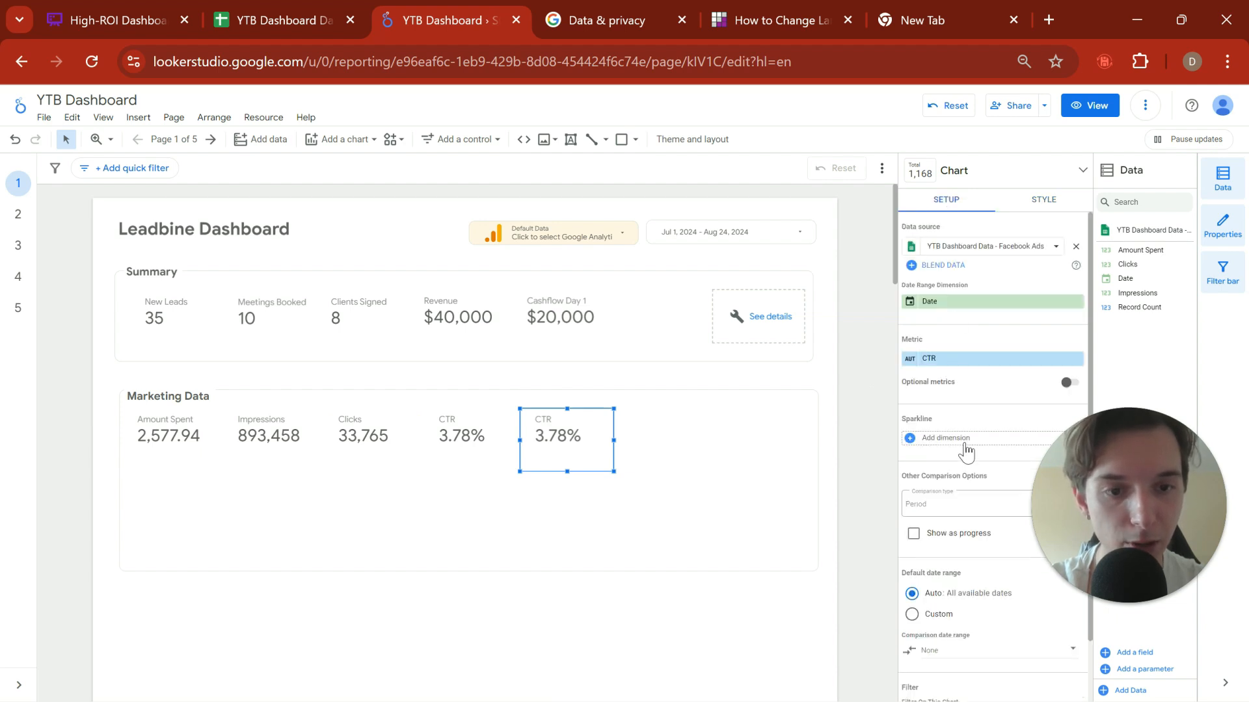
Step: Replace the copied CTR scorecard's metric with a new calculated field named CPM, and begin its formula with a SUM function
left_click(973, 362)
left_click(983, 553)
type("CPM")
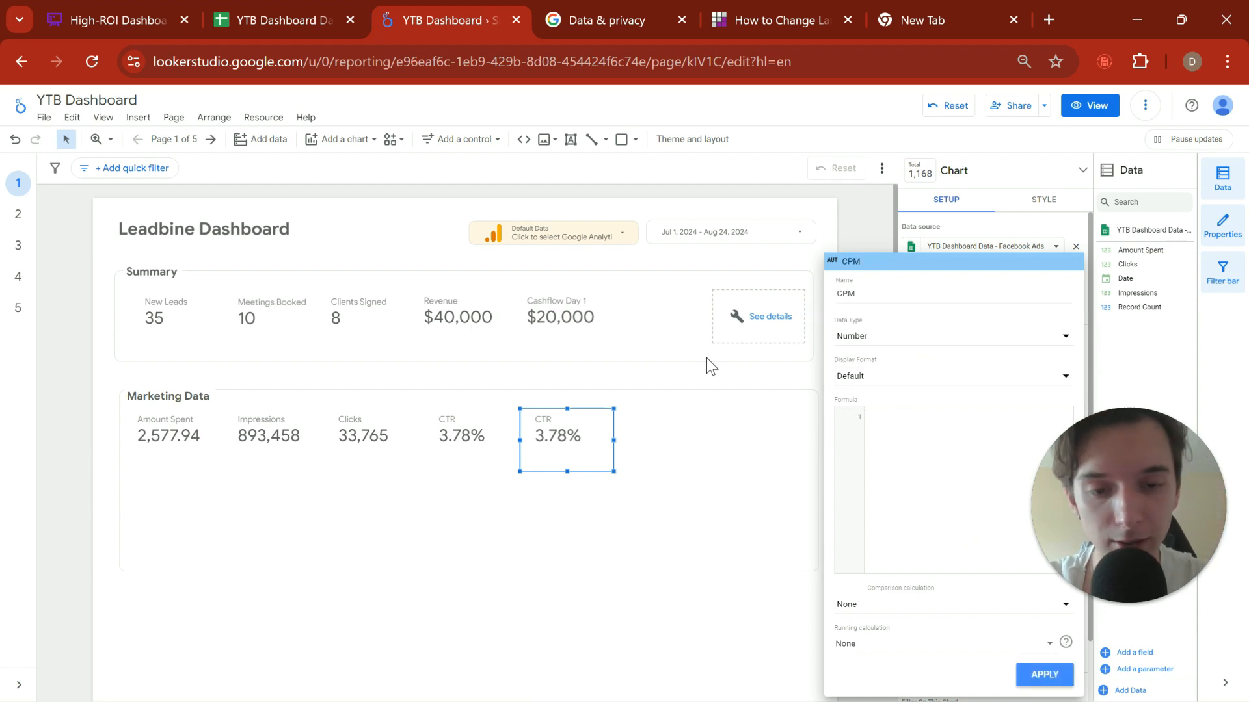
type("(SUM")
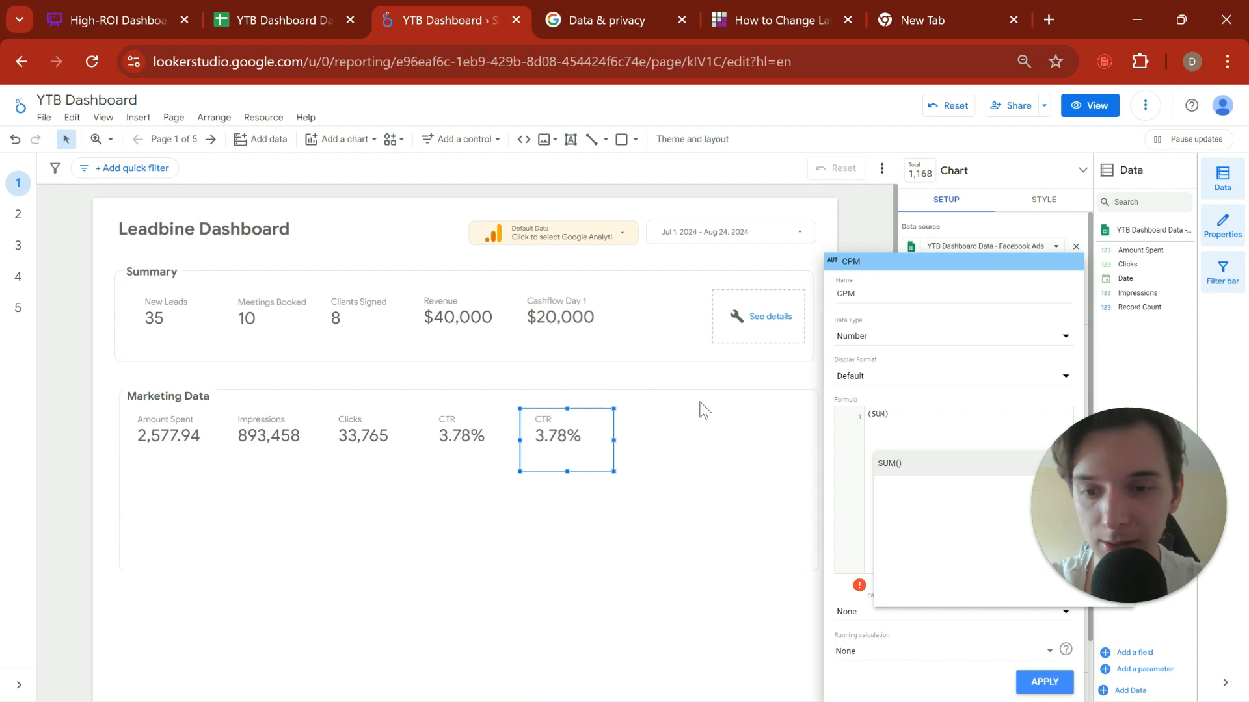
Step: Search Google in a new browser tab for "cpm formula" and read how CPM is calculated
key("ctrl+t")
type("co")
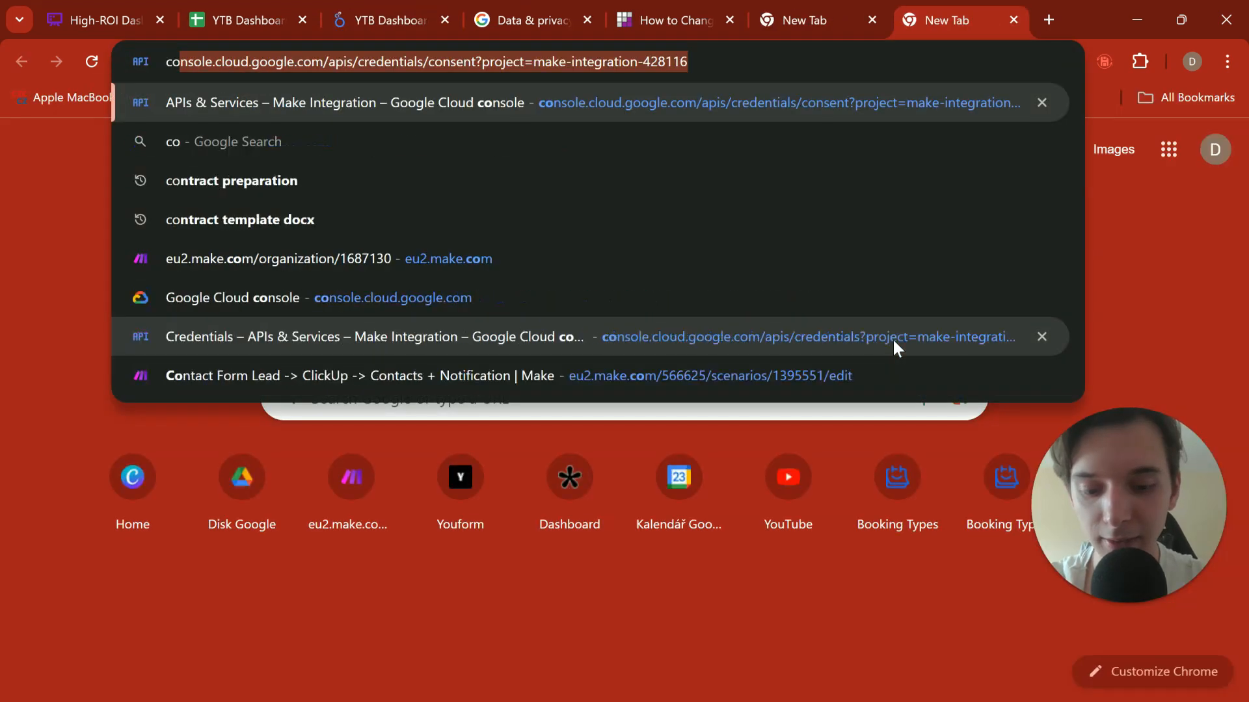
type("m")
key("BackSpace")
key("BackSpace")
type("pm formul")
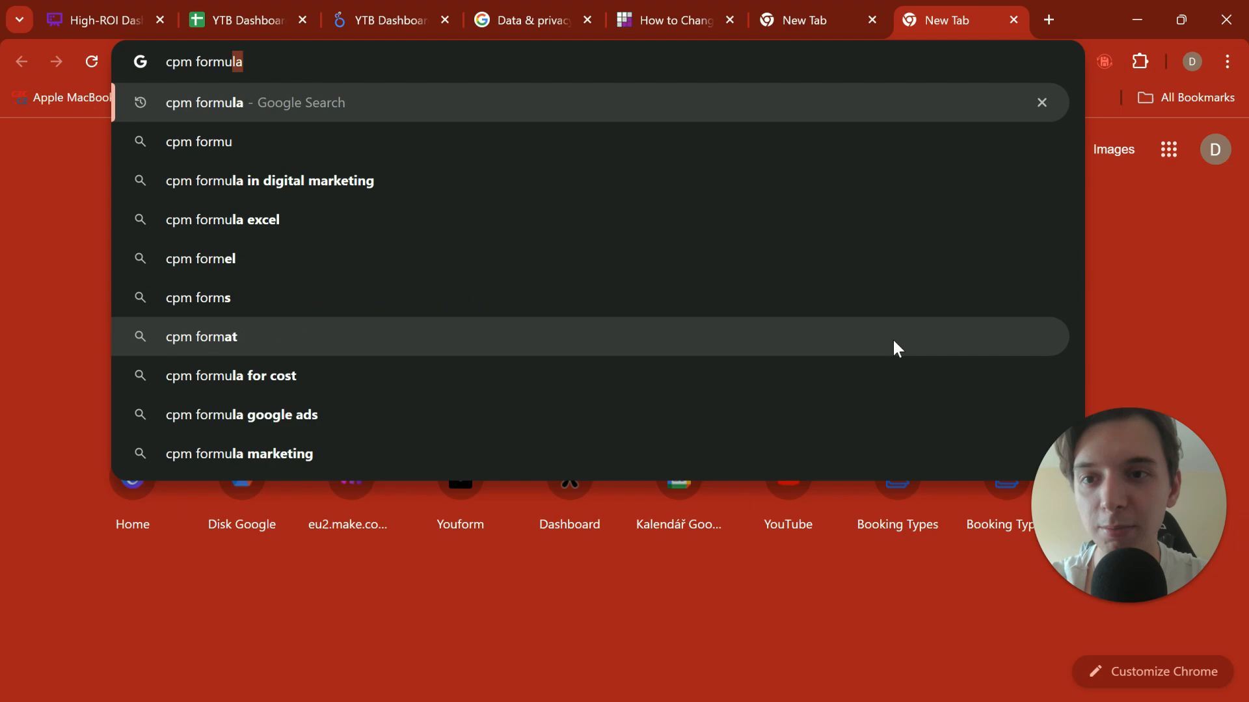
key("Return")
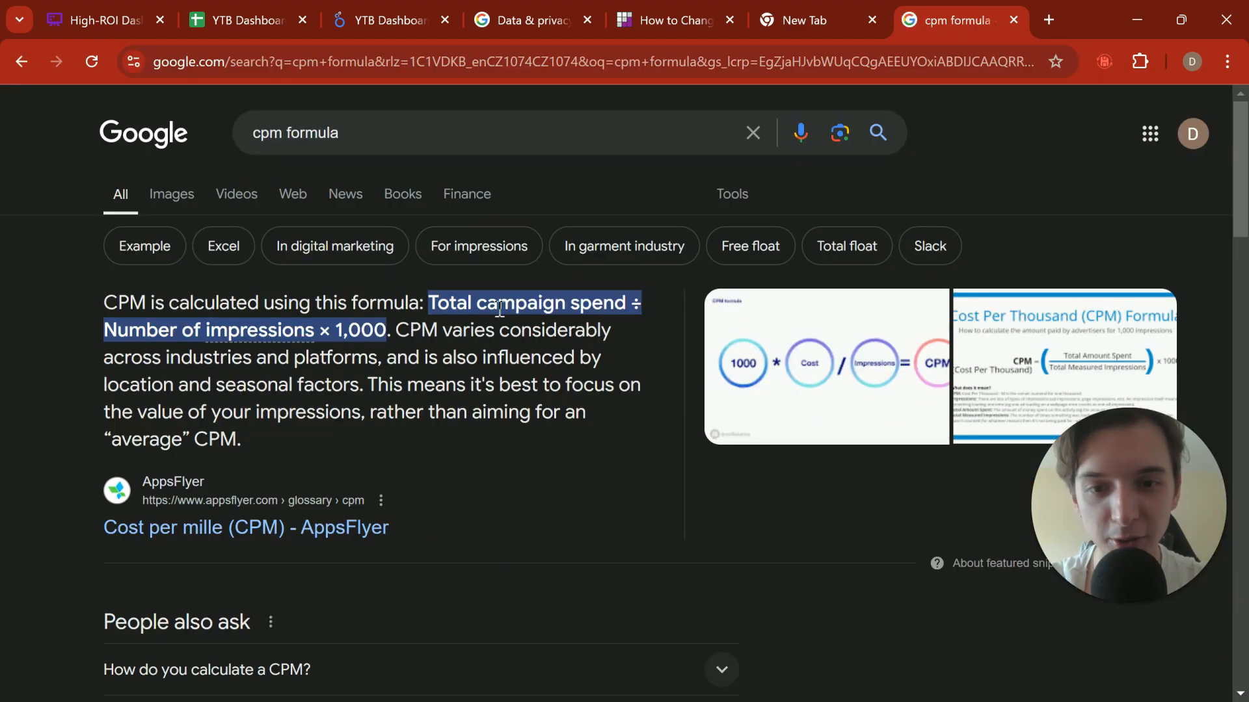
left_click_drag(440, 332, 626, 343)
left_click(510, 315)
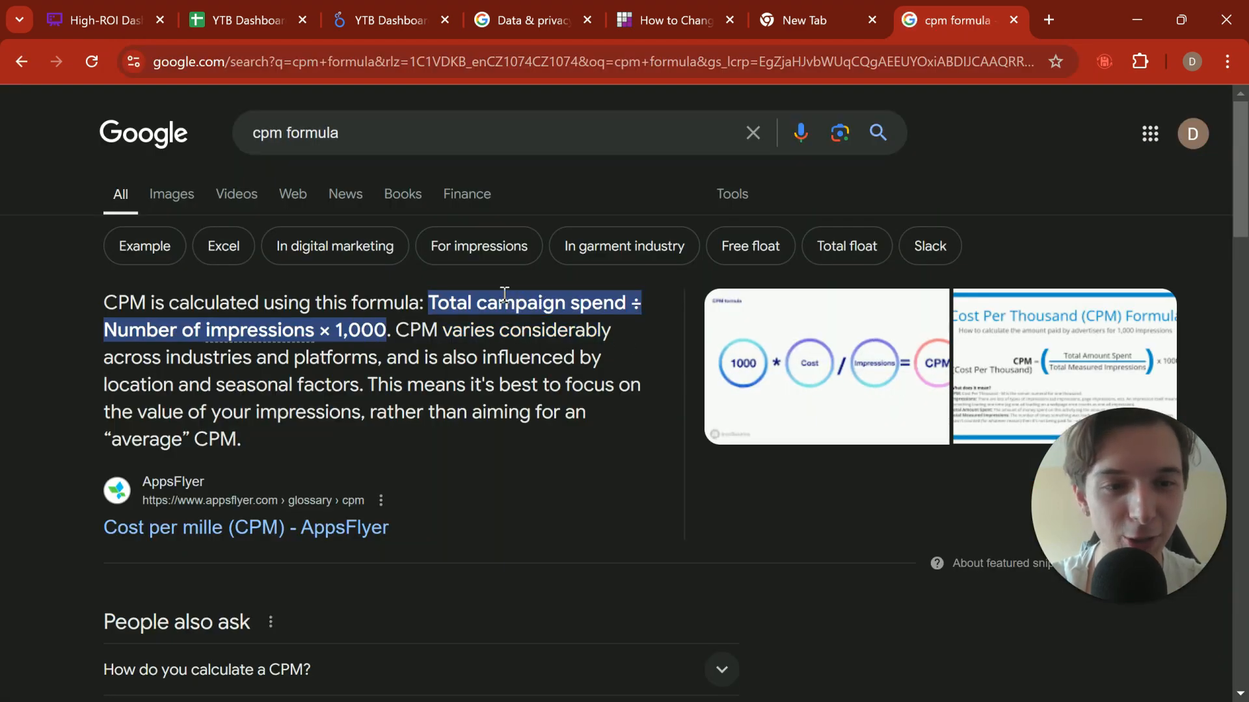
left_click_drag(505, 294, 421, 357)
double_click(424, 357)
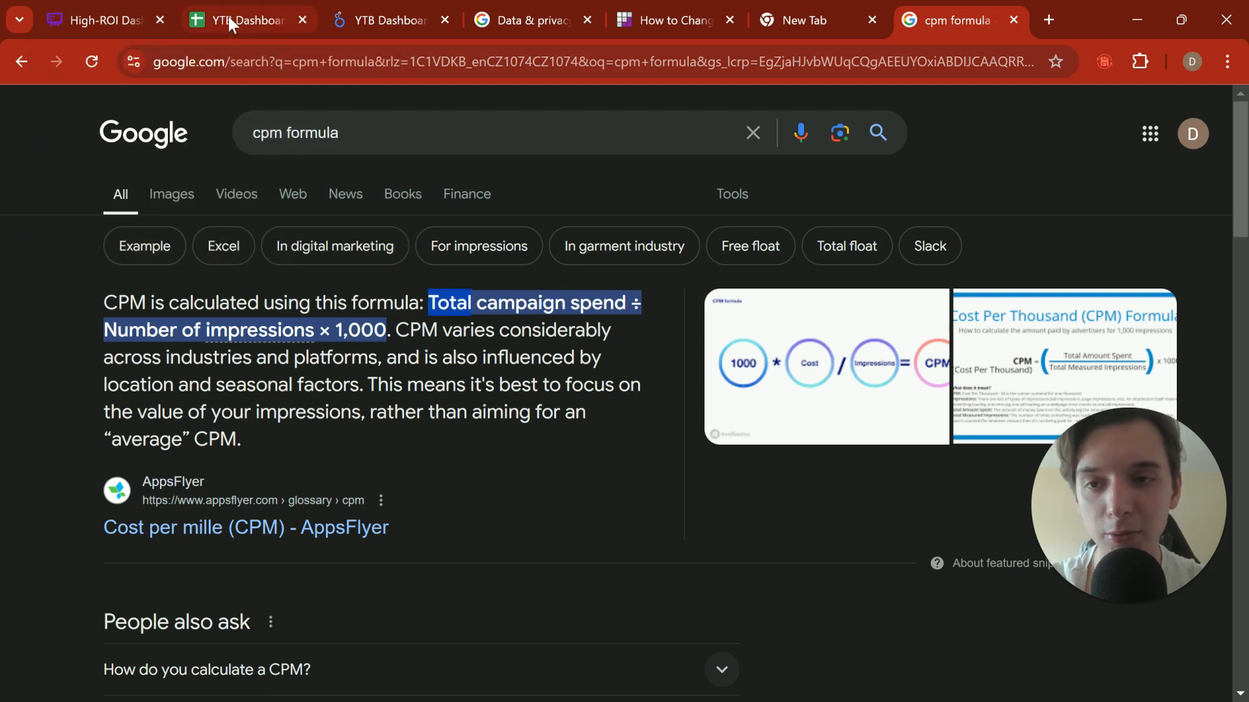
Step: Return to the Looker Studio report, complete the CPM formula as (SUM(Amount Spent)/SUM(Impressions))*1000, and apply it
left_click(365, 17)
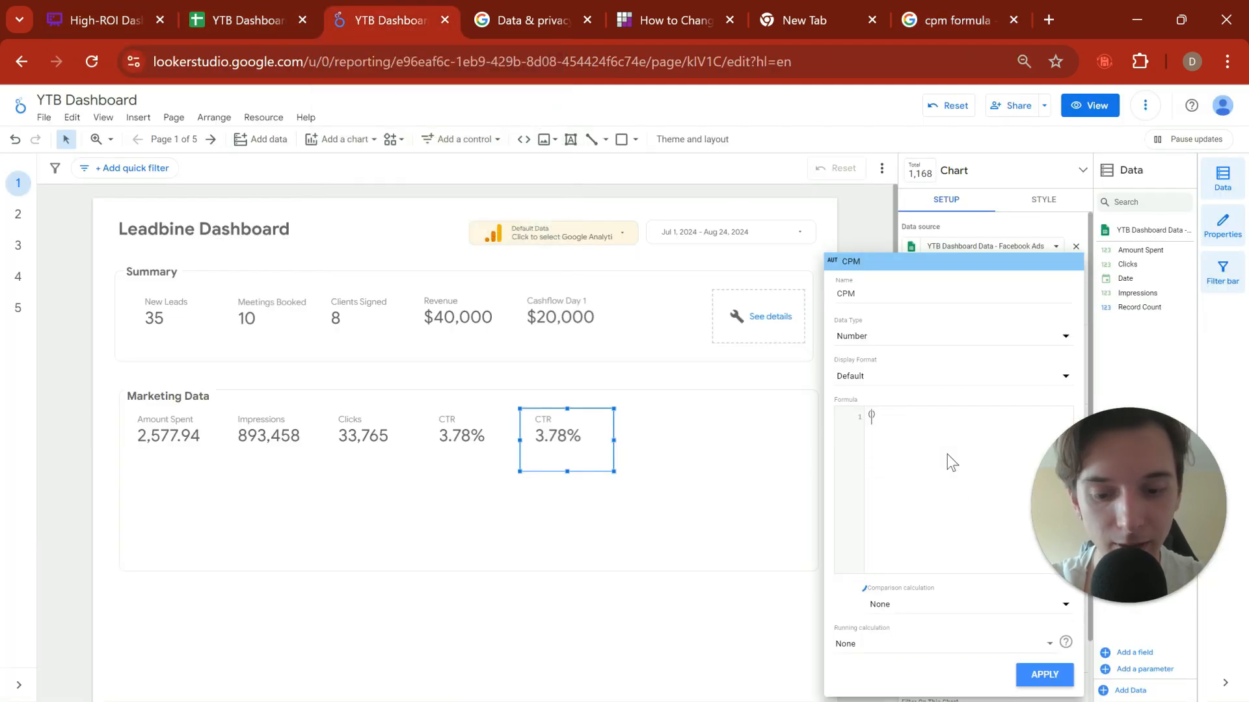
left_click(947, 463)
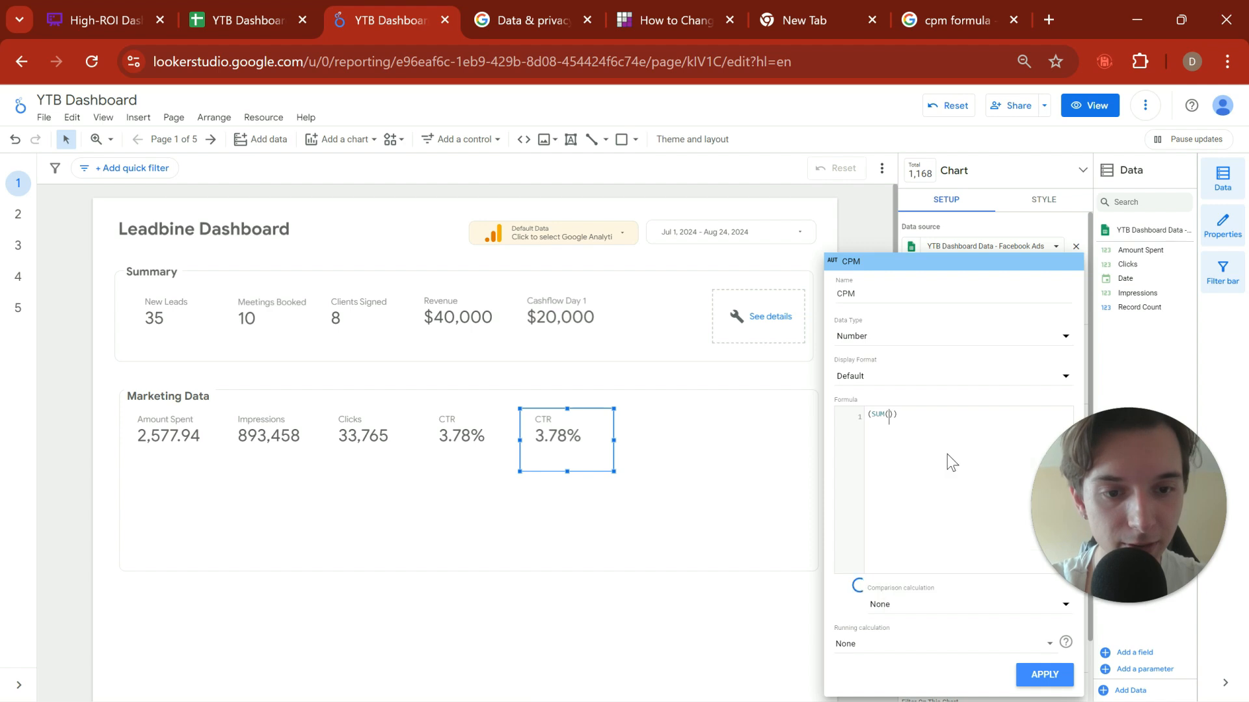
type("amo")
left_click(947, 454)
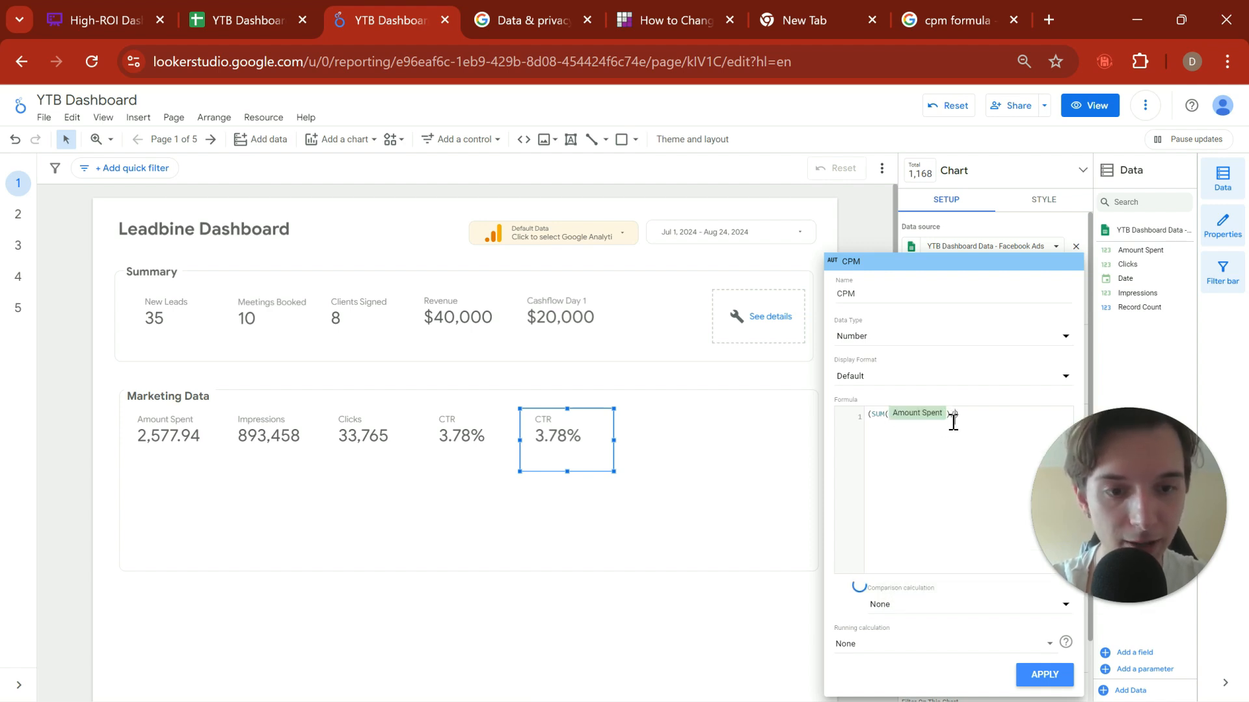
type("/SUM(I")
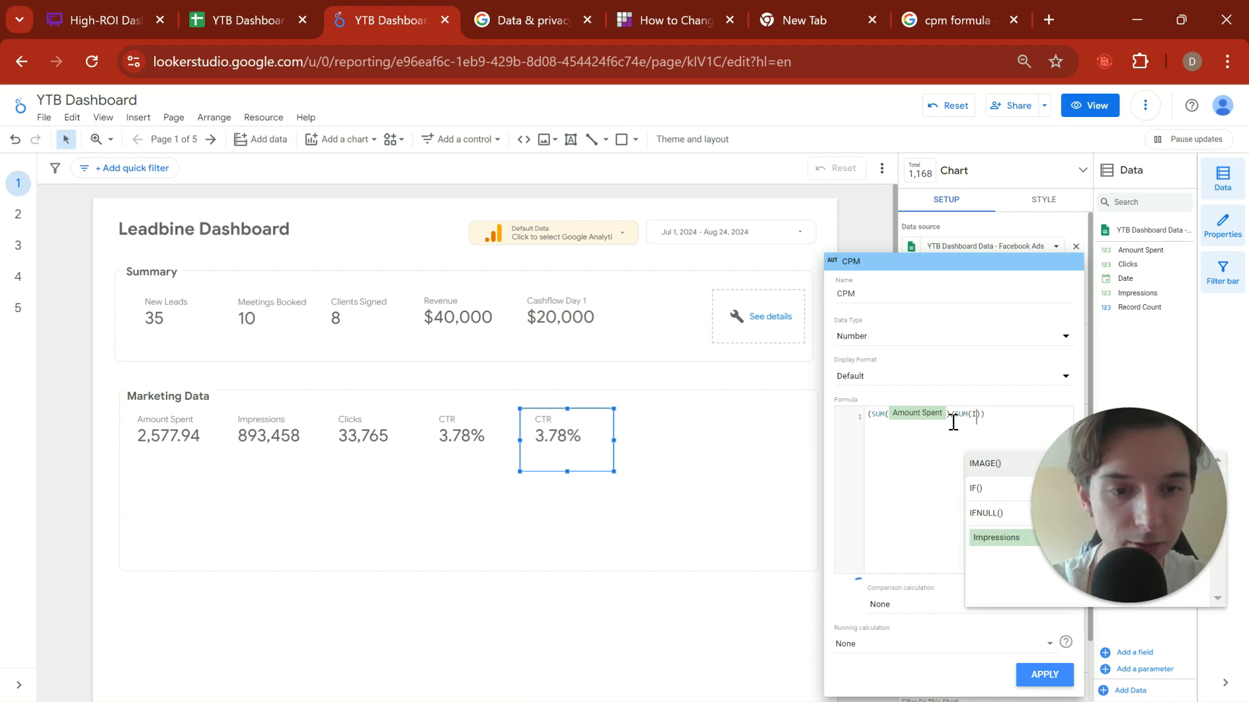
type("mpre")
left_click(1018, 464)
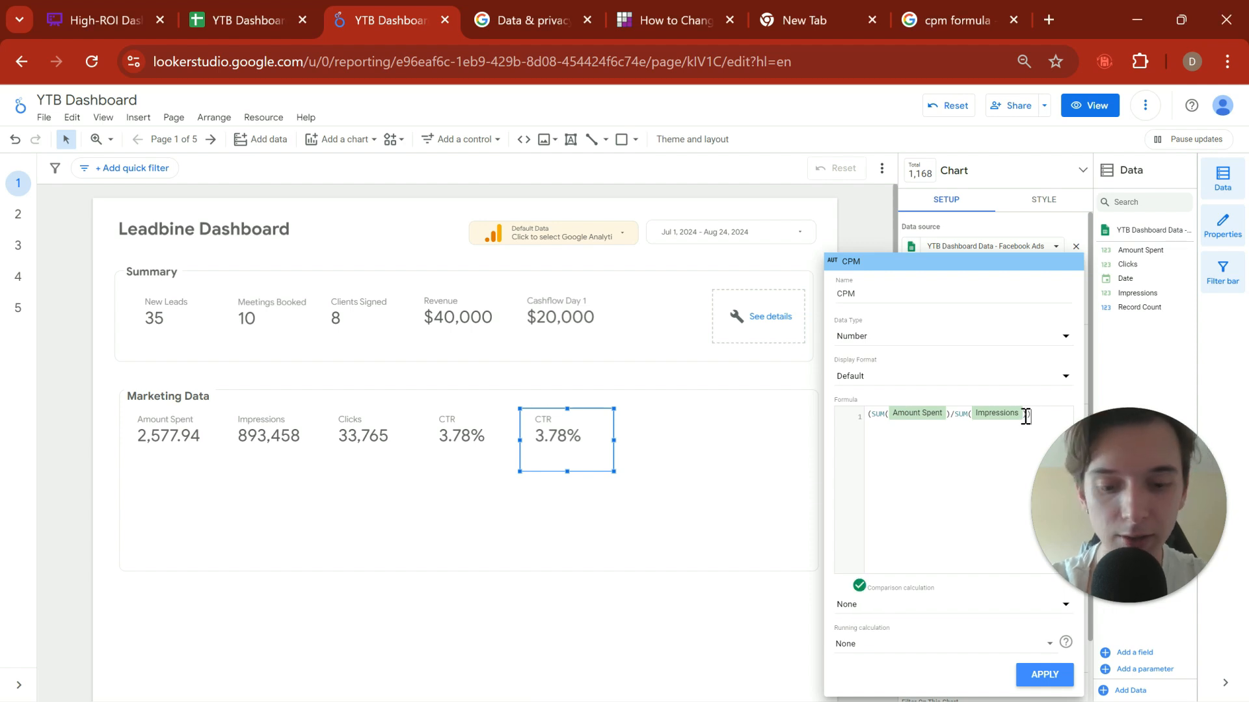
type("8")
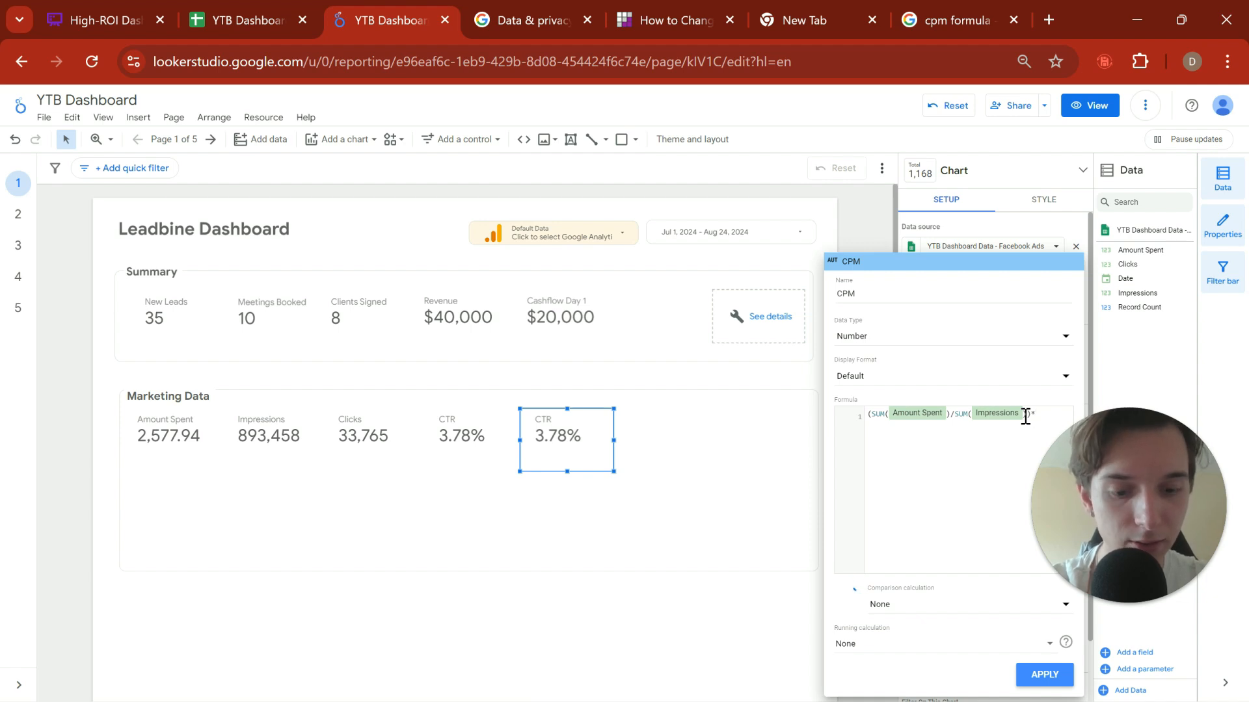
type("*1000")
left_click(1045, 676)
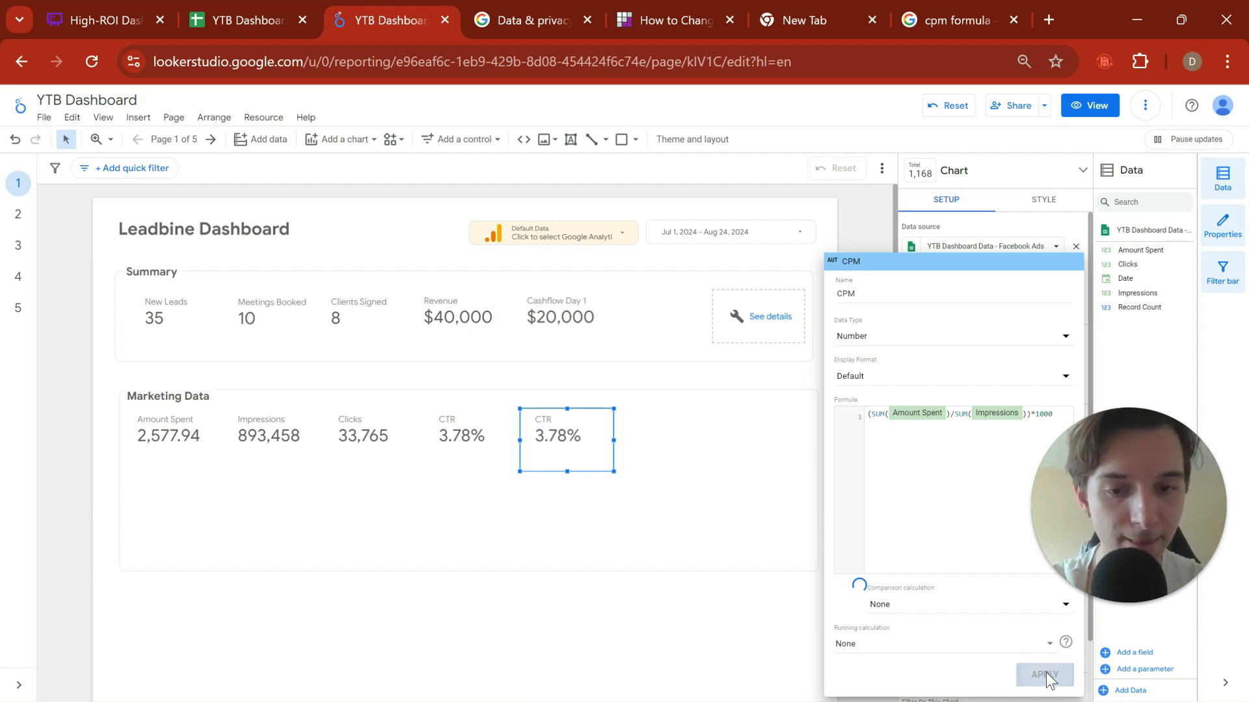
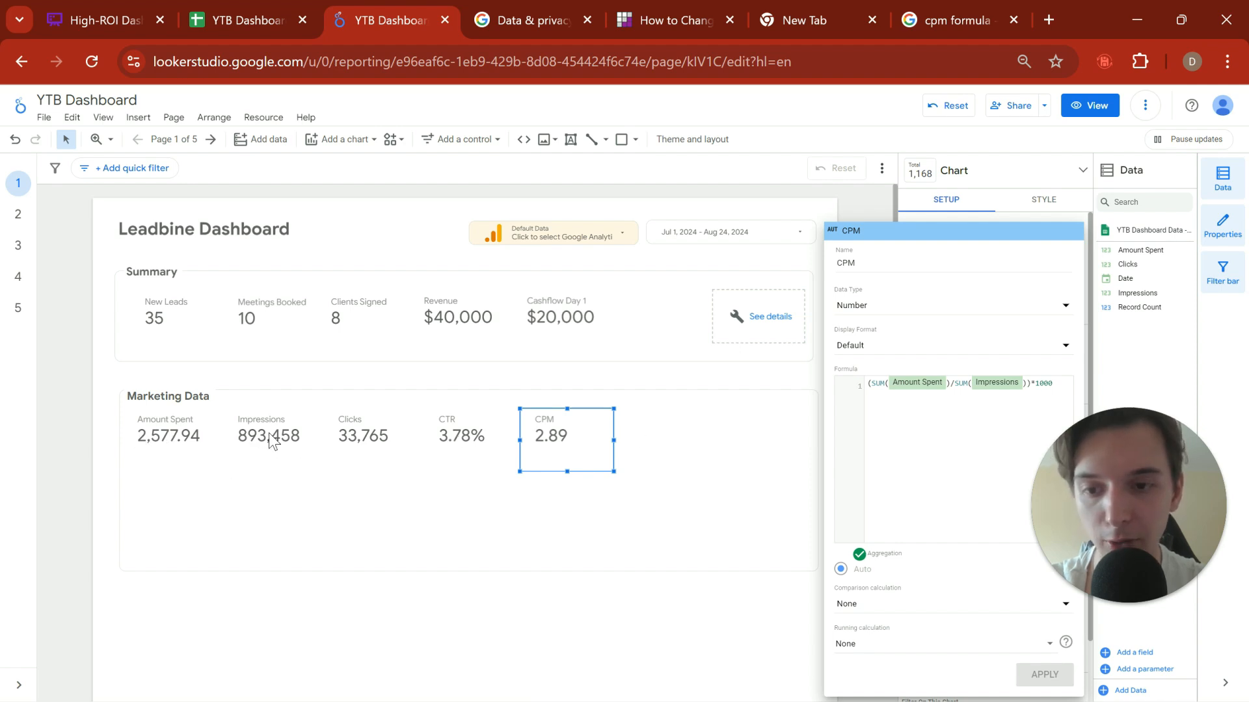
Step: Calculate 893*2.93 with a Google search in a separate browser tab to cross-check the CPM, and return to the report
key("ctrl+t")
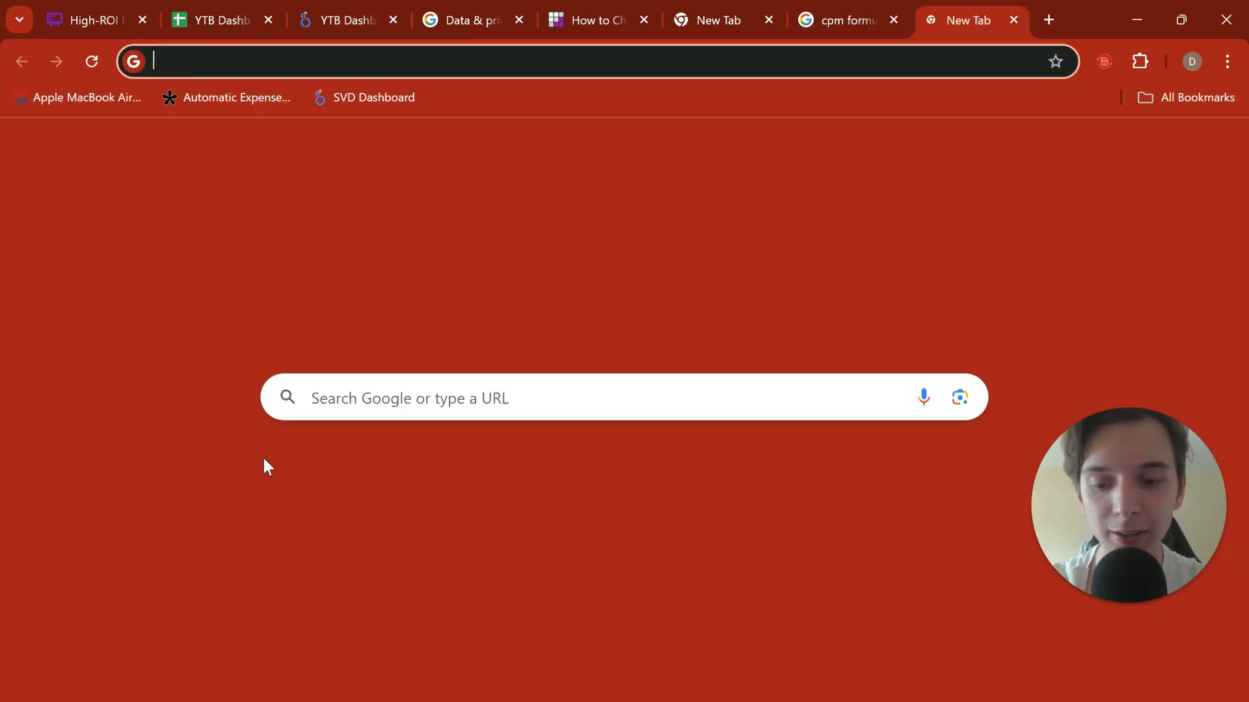
type("8")
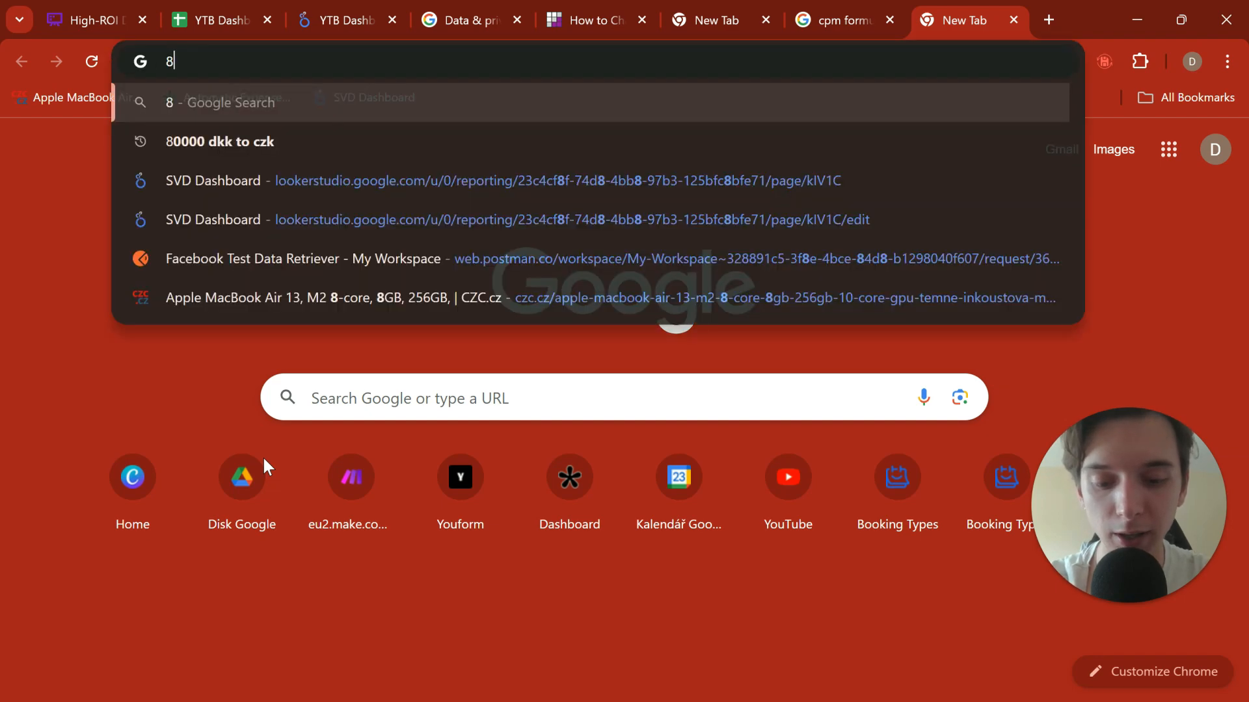
type("938")
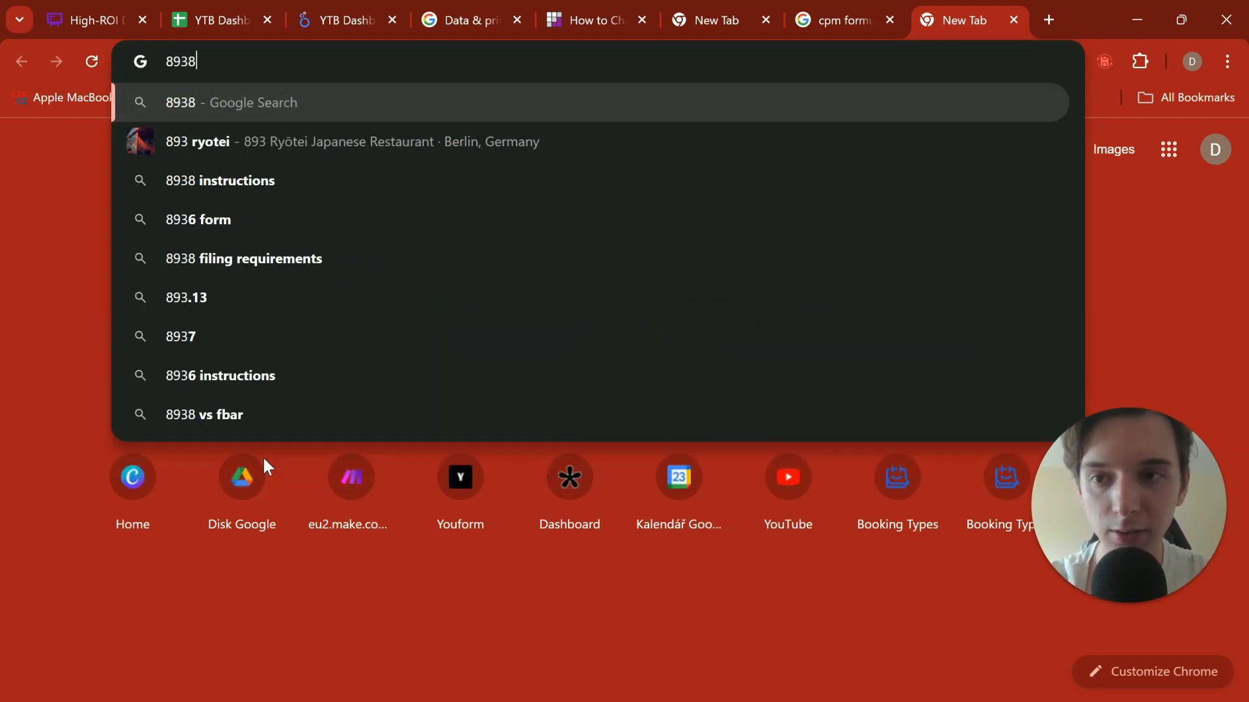
key("BackSpace")
type("*")
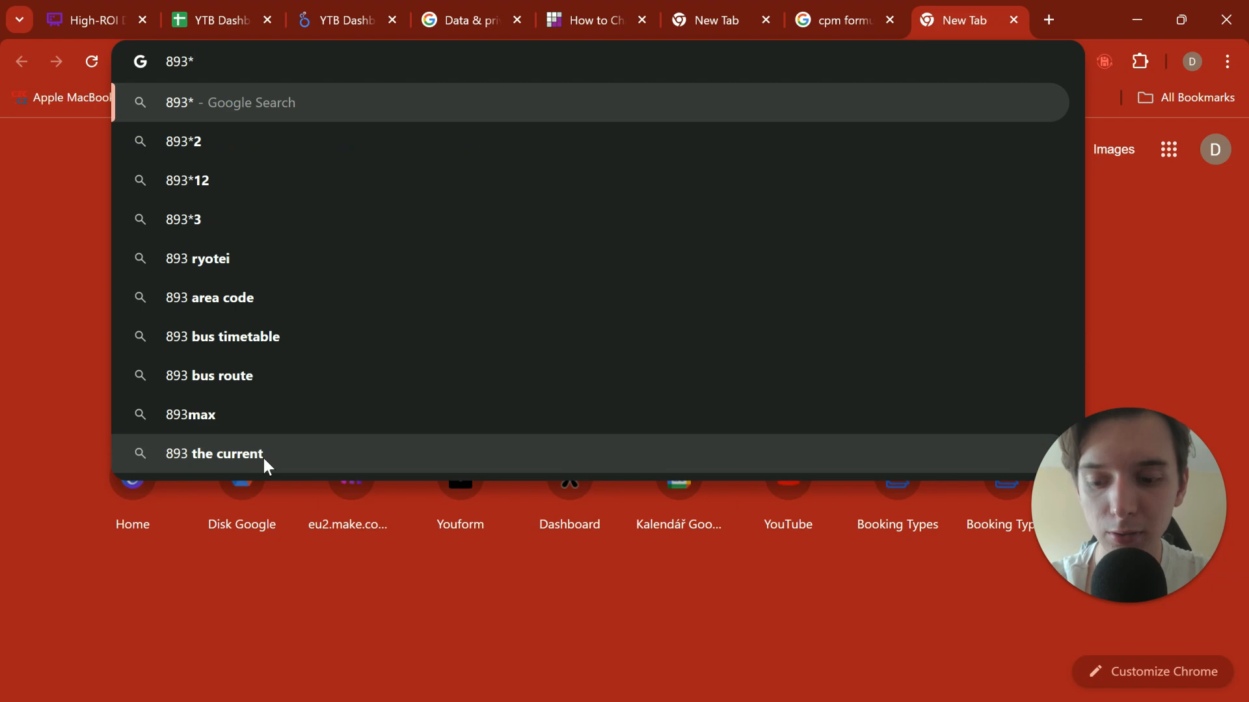
type("2.93")
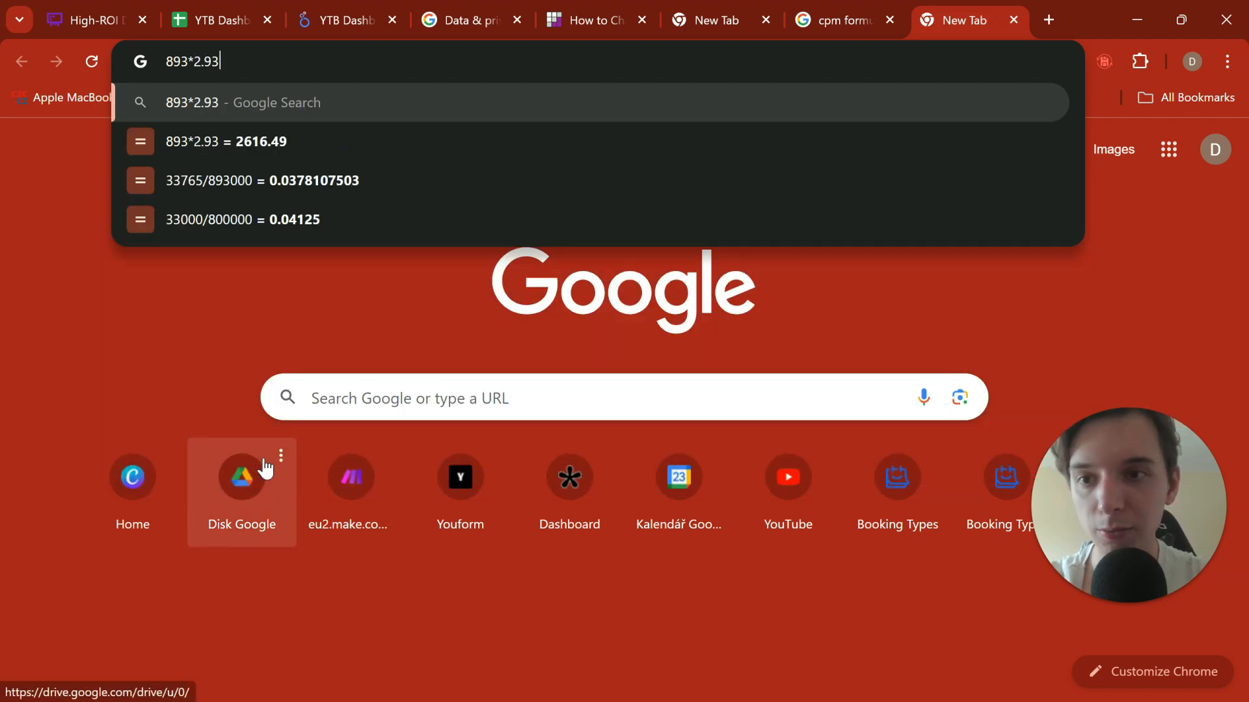
key("Return")
double_click(662, 296)
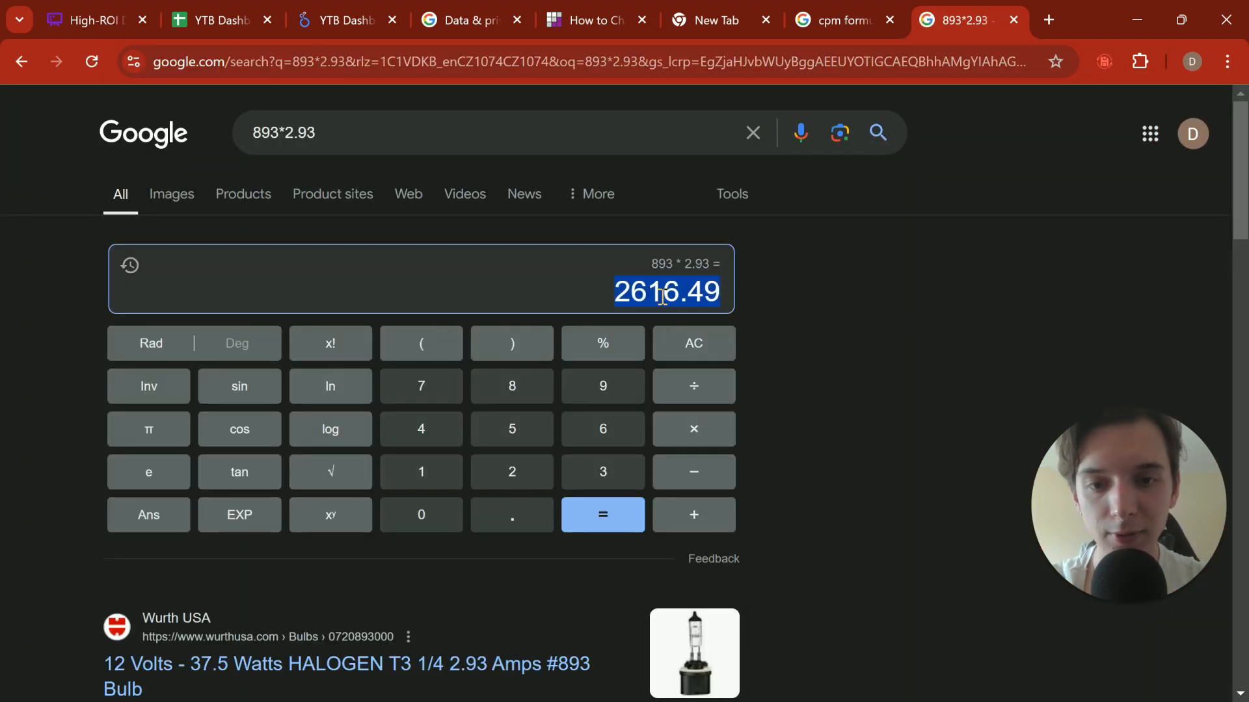
key("ctrl+w")
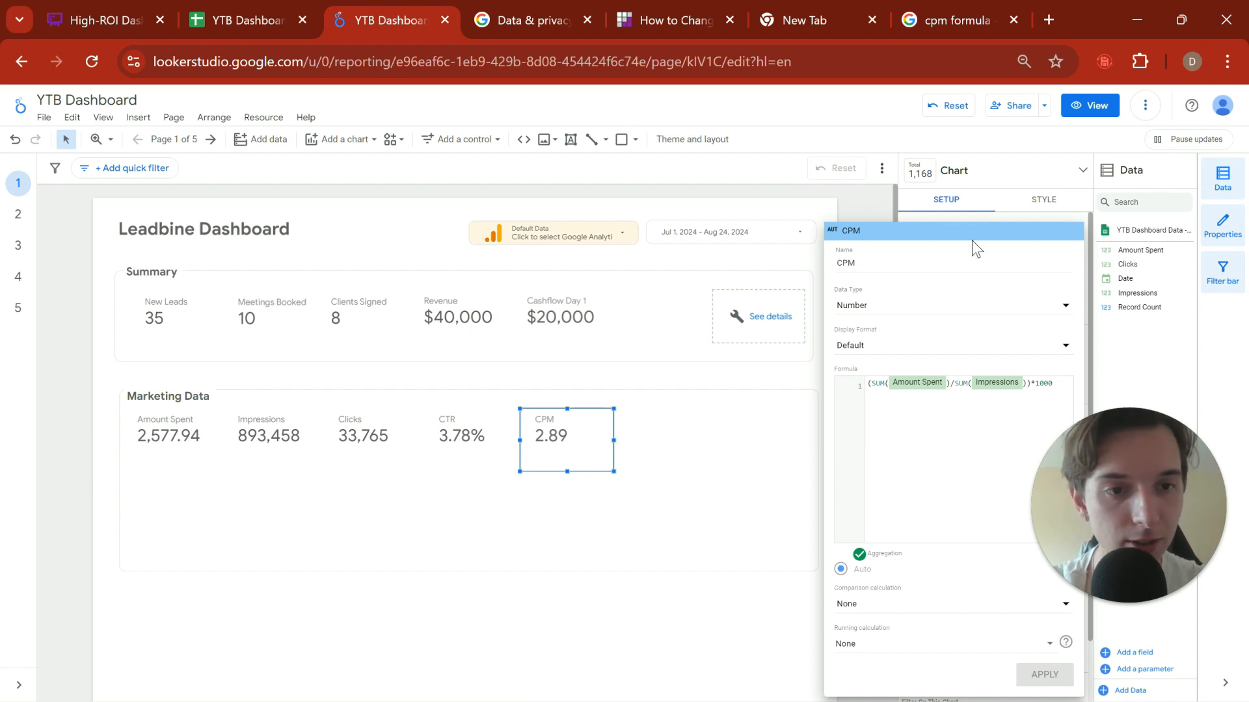
Step: Close the CPM field editor and deselect the CPM scorecard
left_click(672, 612)
scroll(677, 525, "down", 1)
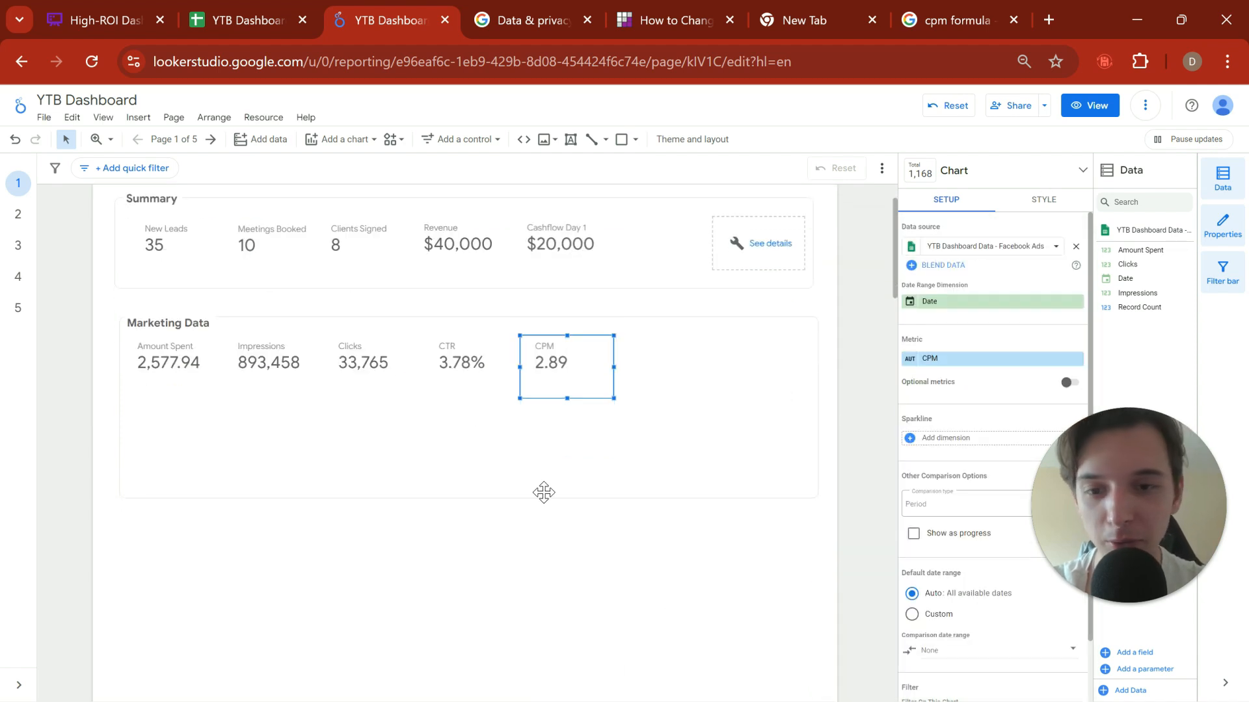
left_click(491, 599)
scroll(554, 495, "up", 1)
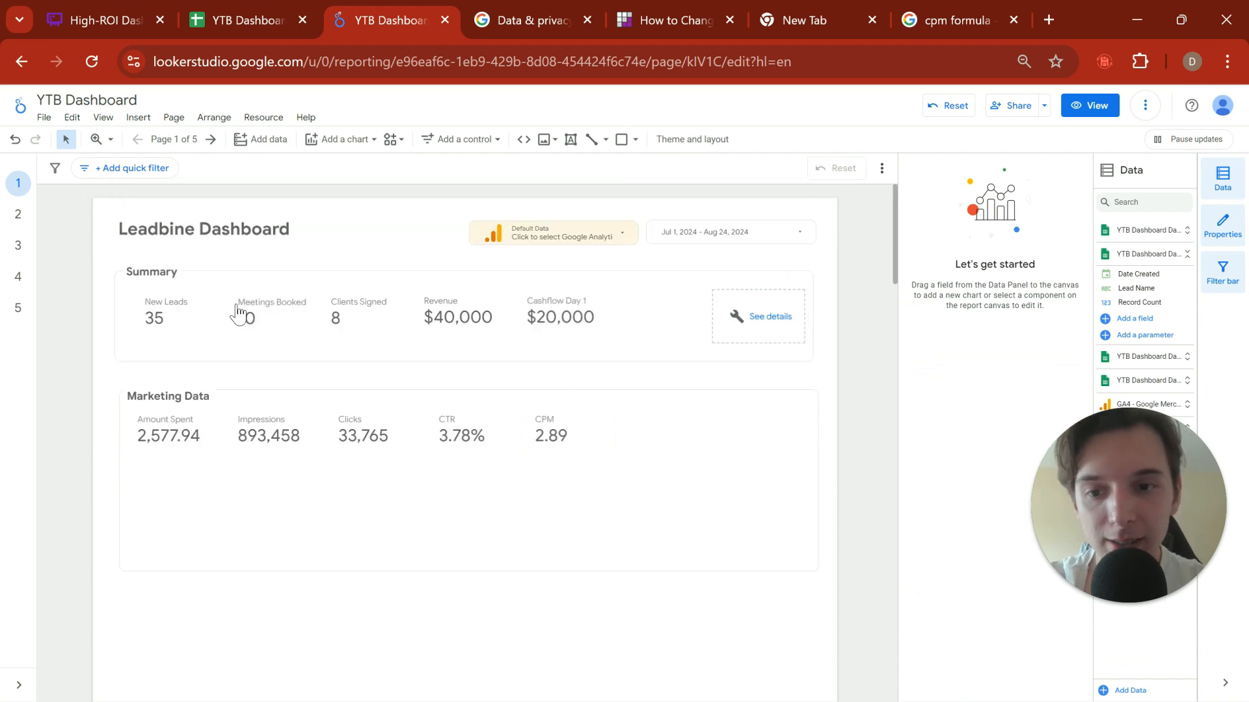
Step: Duplicate the Amount Spent scorecard and place the copy below it to start a second row in Marketing Data
right_click(167, 530)
left_click(167, 445)
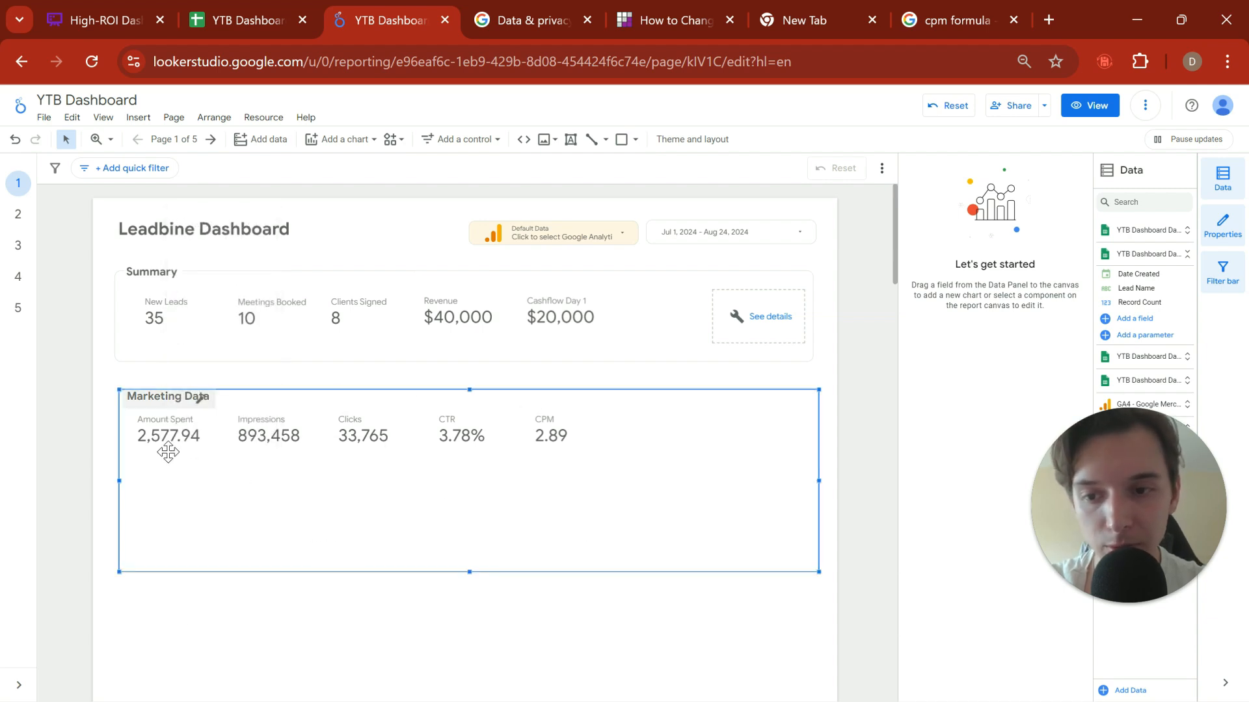
left_click(168, 449)
left_click(173, 520)
key("ctrl+v")
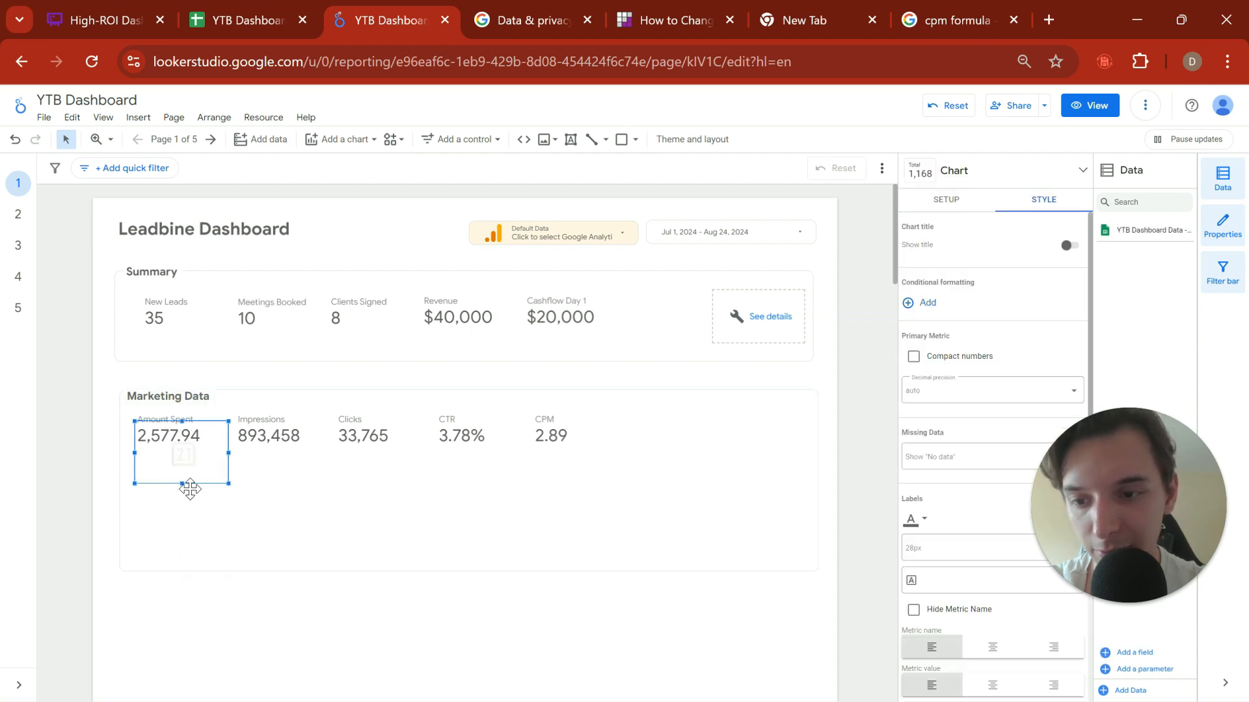
left_click_drag(180, 447, 171, 502)
Step: Change the copied Amount Spent scorecard's data source to YTB Dashboard Data - Google Analytics
left_click(946, 199)
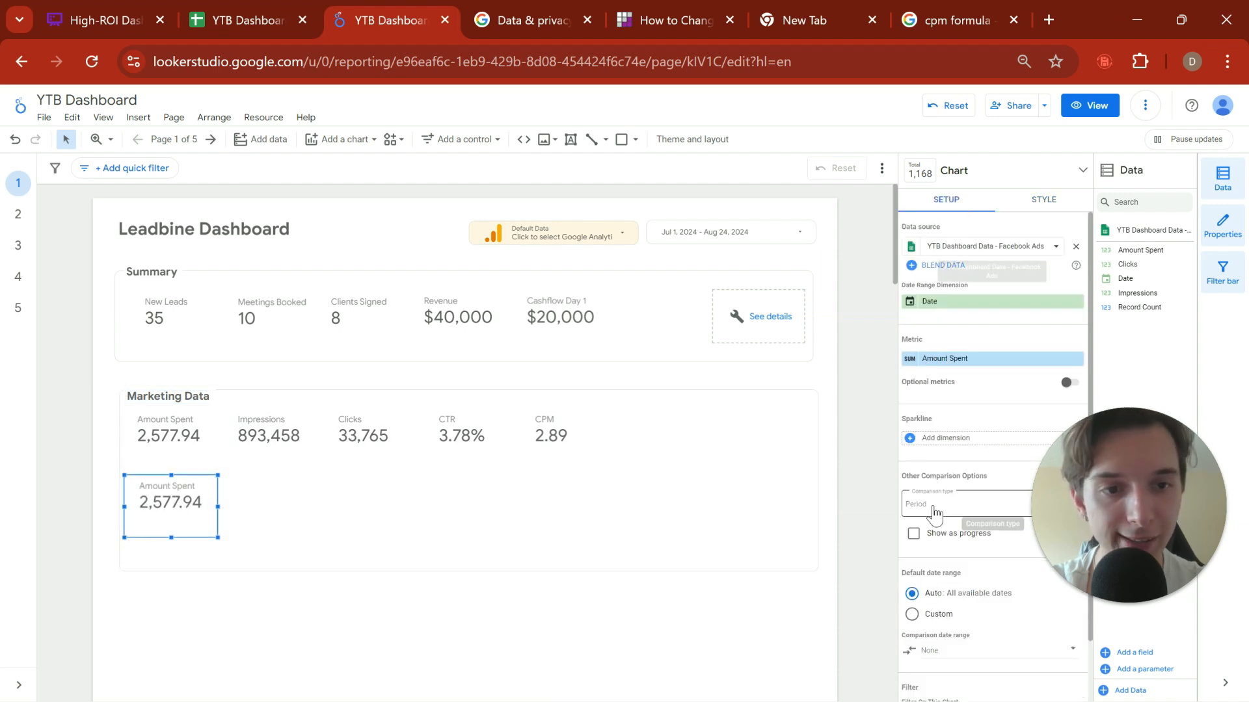
scroll(950, 280, "down", 1)
left_click(935, 326)
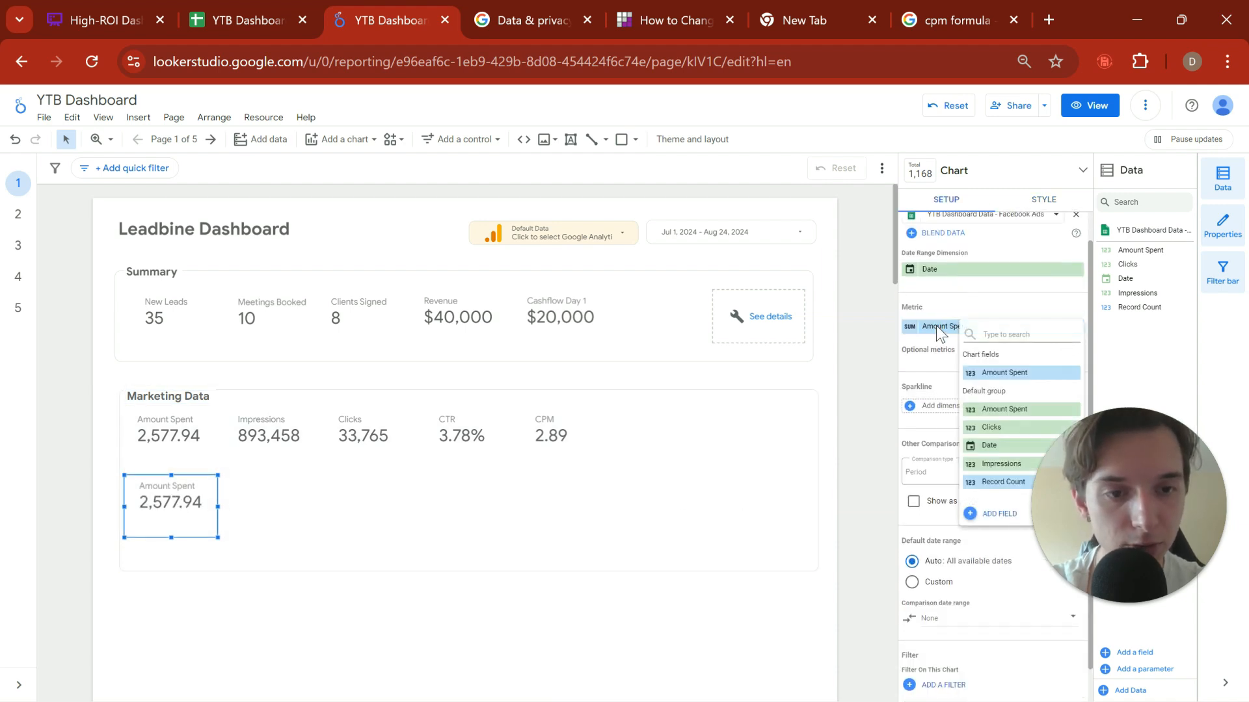
left_click(943, 361)
scroll(995, 299, "up", 1)
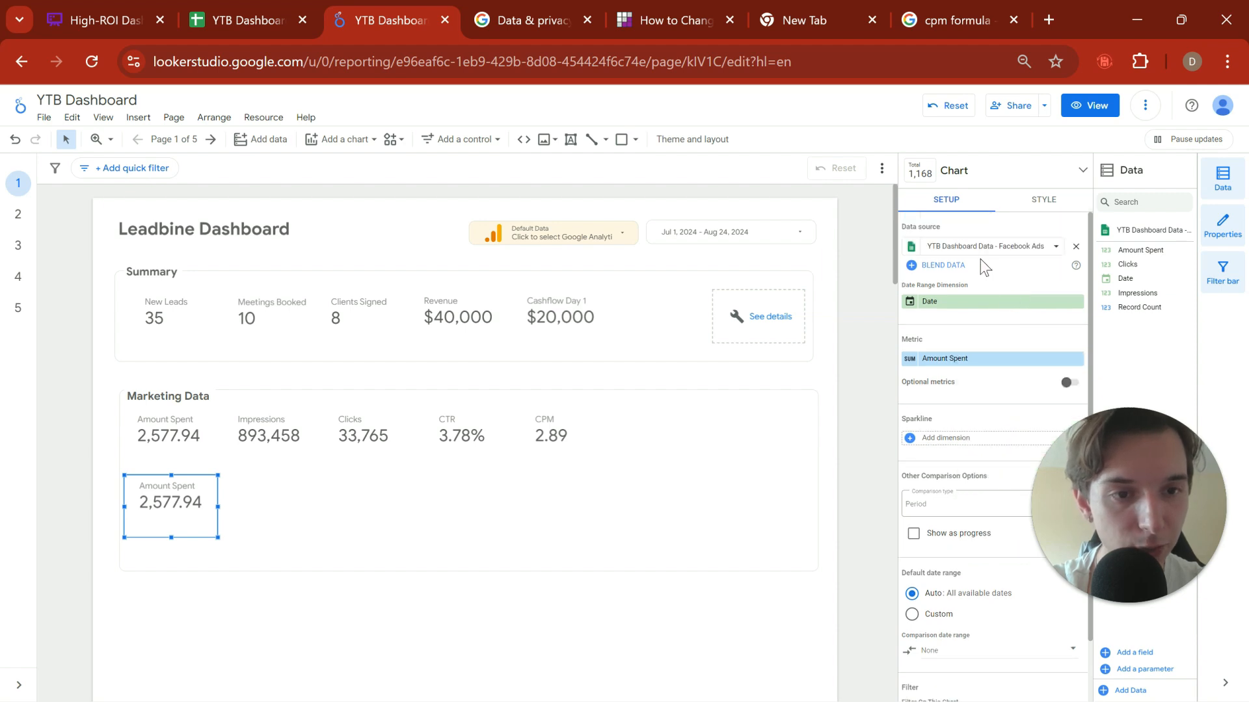
left_click(975, 247)
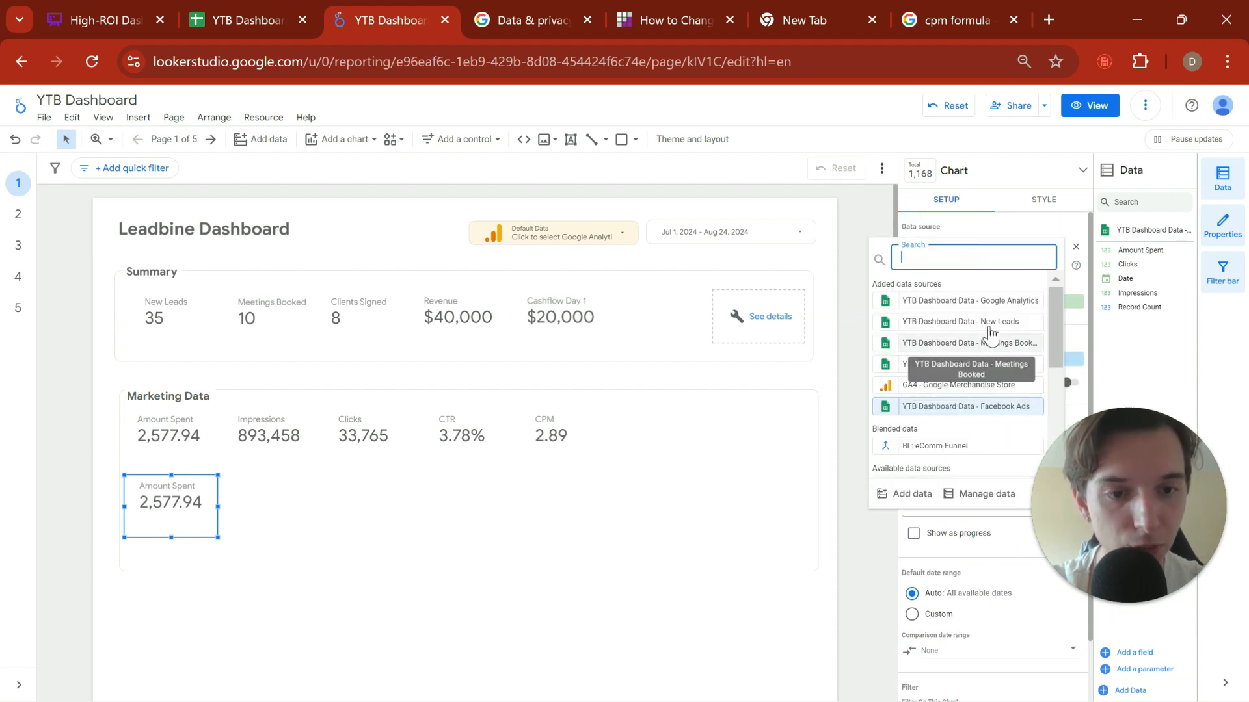
left_click(1015, 301)
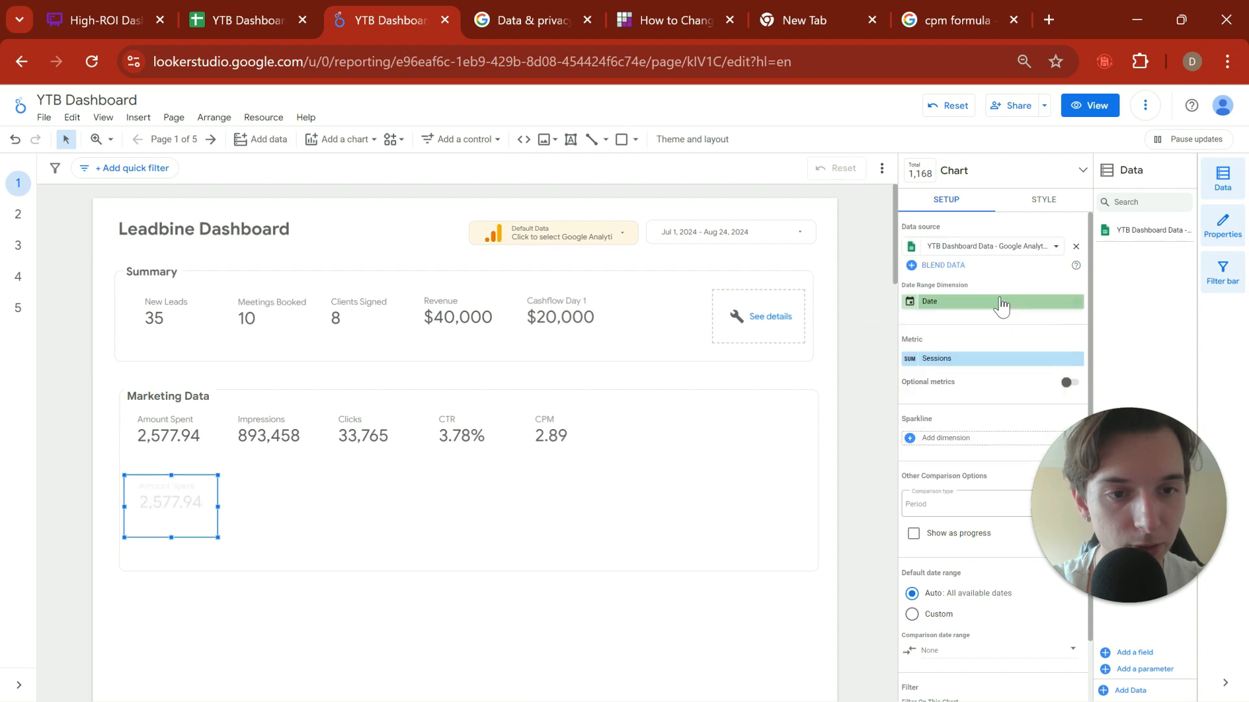
scroll(963, 351, "down", 1)
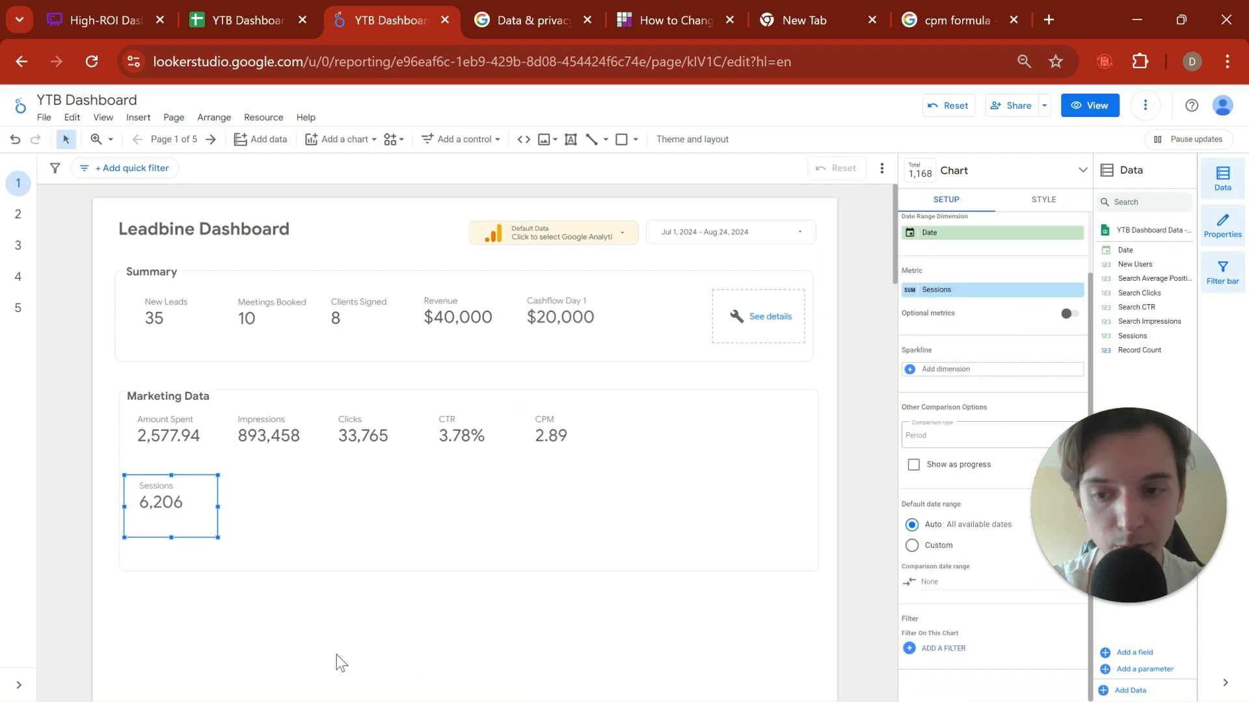
left_click(342, 618)
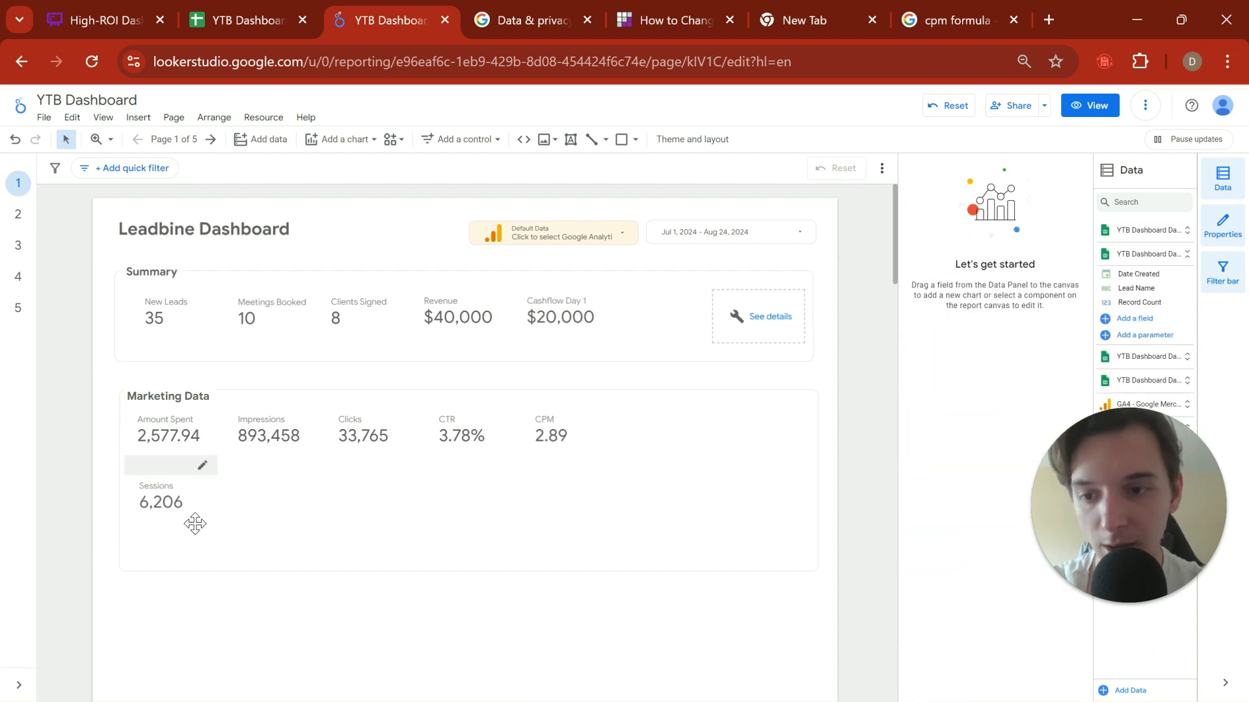
Step: Duplicate the Sessions scorecard and place the copy beside it, under Impressions
left_click(195, 524)
left_click(378, 513)
key("ctrl+v")
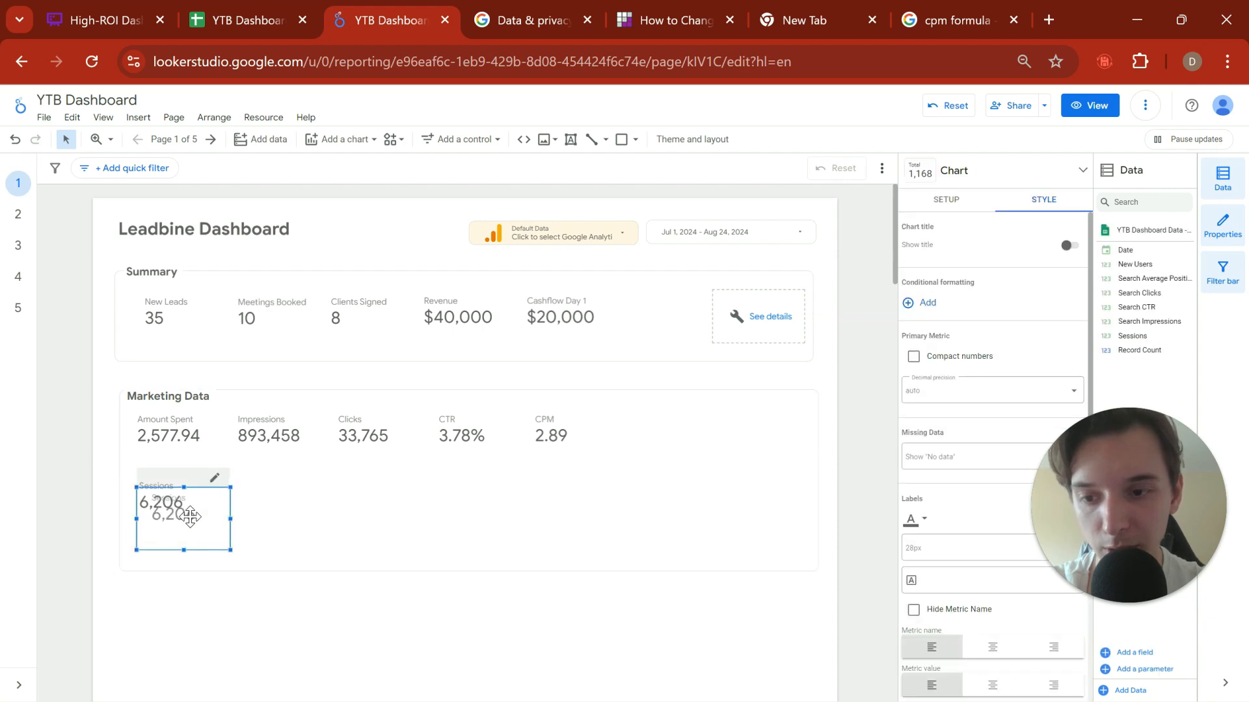
left_click_drag(188, 517, 271, 499)
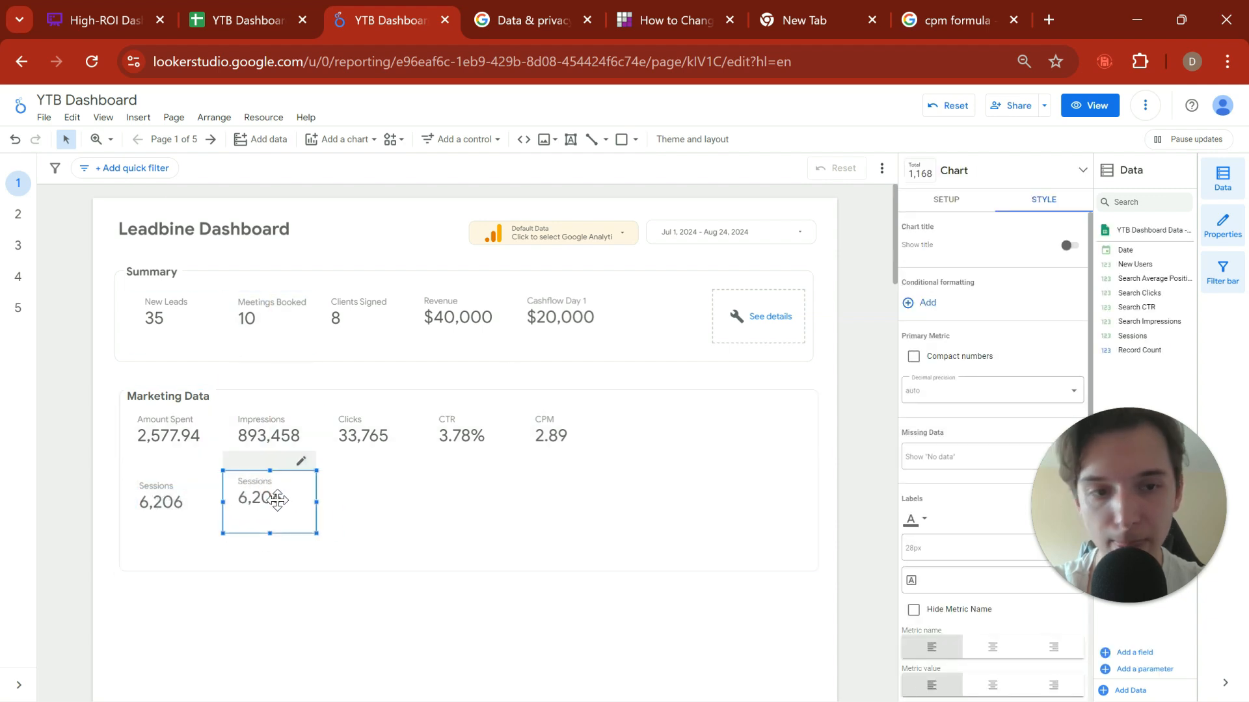
Step: Set the metric of the copied Sessions scorecard to New Users and deselect it
left_click(948, 201)
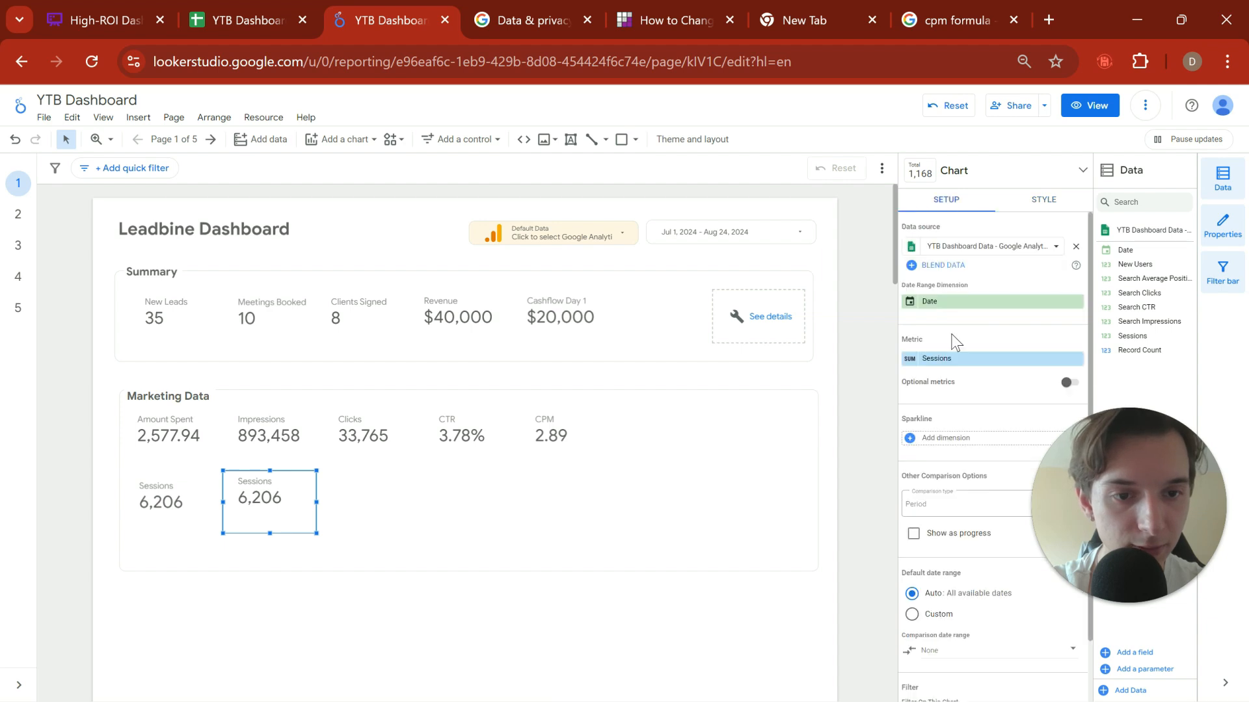
left_click(949, 359)
left_click(947, 362)
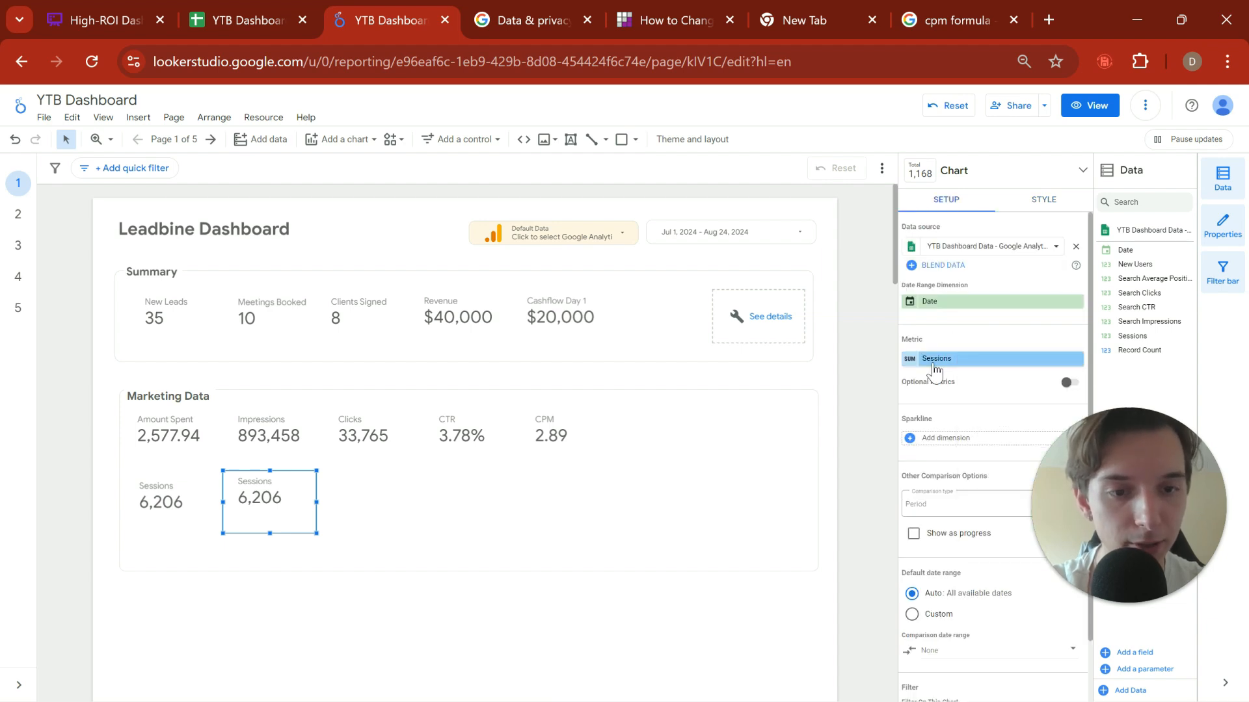
left_click(946, 362)
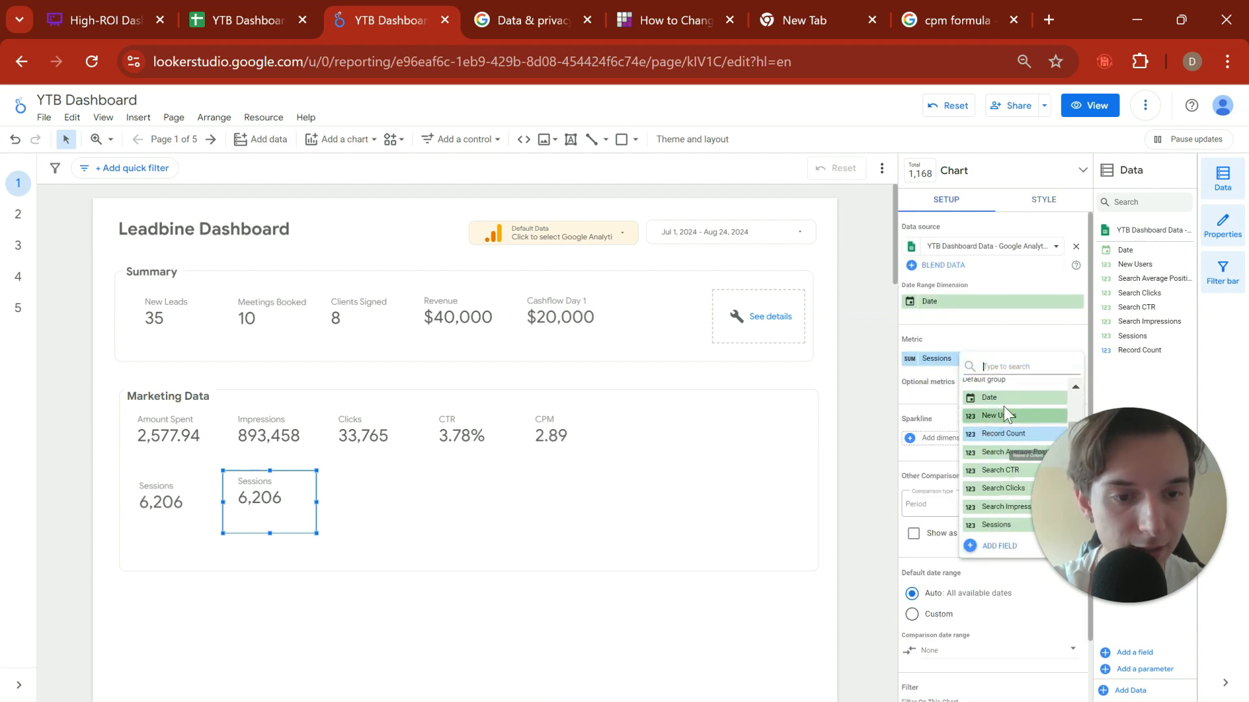
left_click(1015, 420)
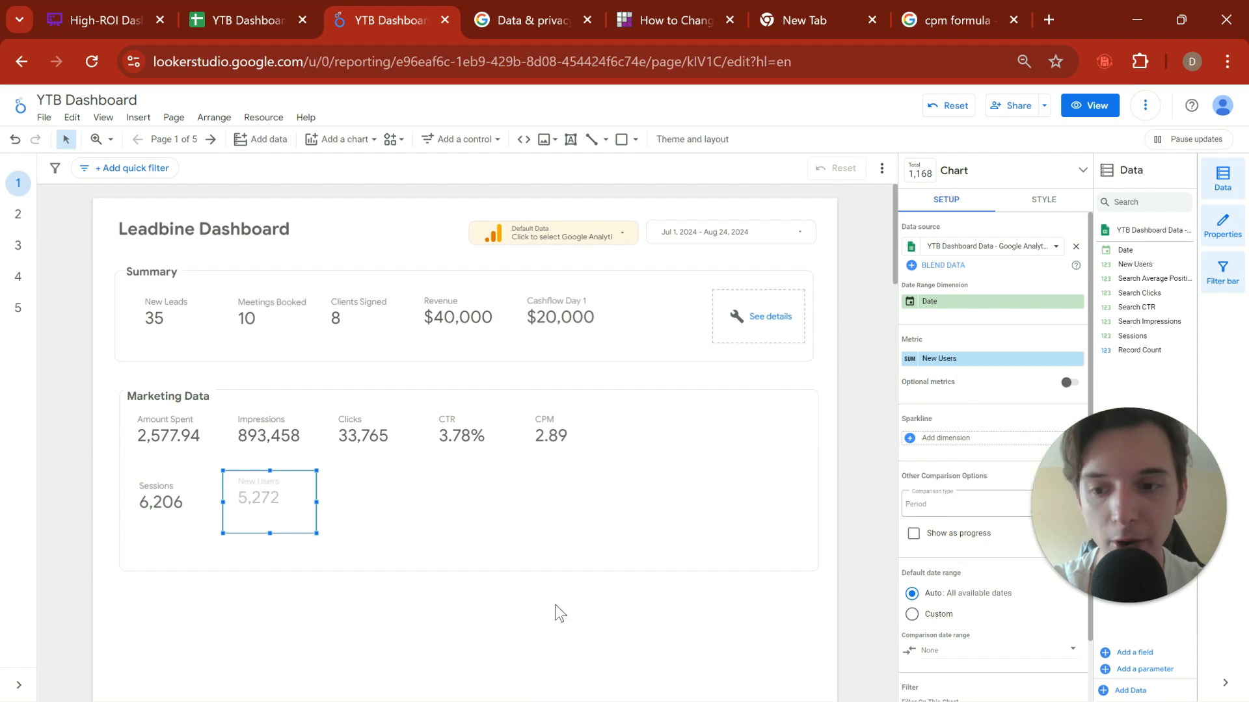
left_click(282, 635)
Step: Duplicate the New Users scorecard and place the copy beside it, under Clicks
left_click(250, 495)
key("ctrl+c")
left_click(346, 492)
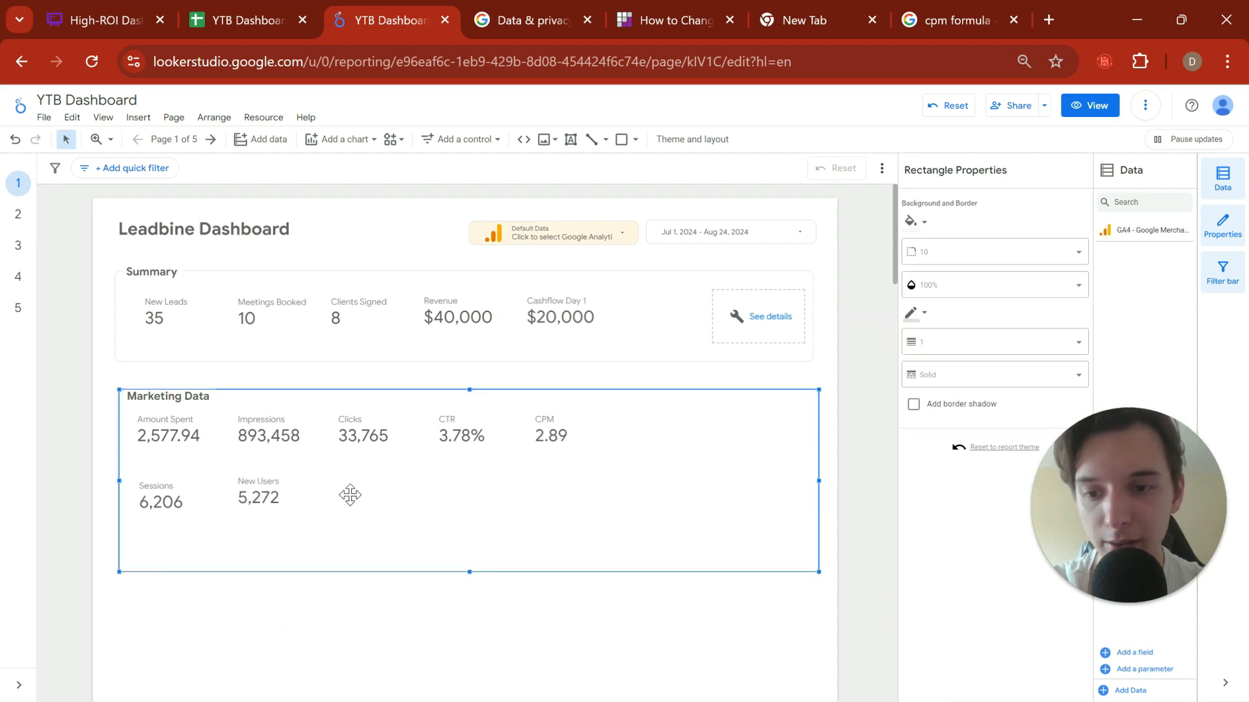
key("ctrl+v")
left_click_drag(276, 522, 362, 507)
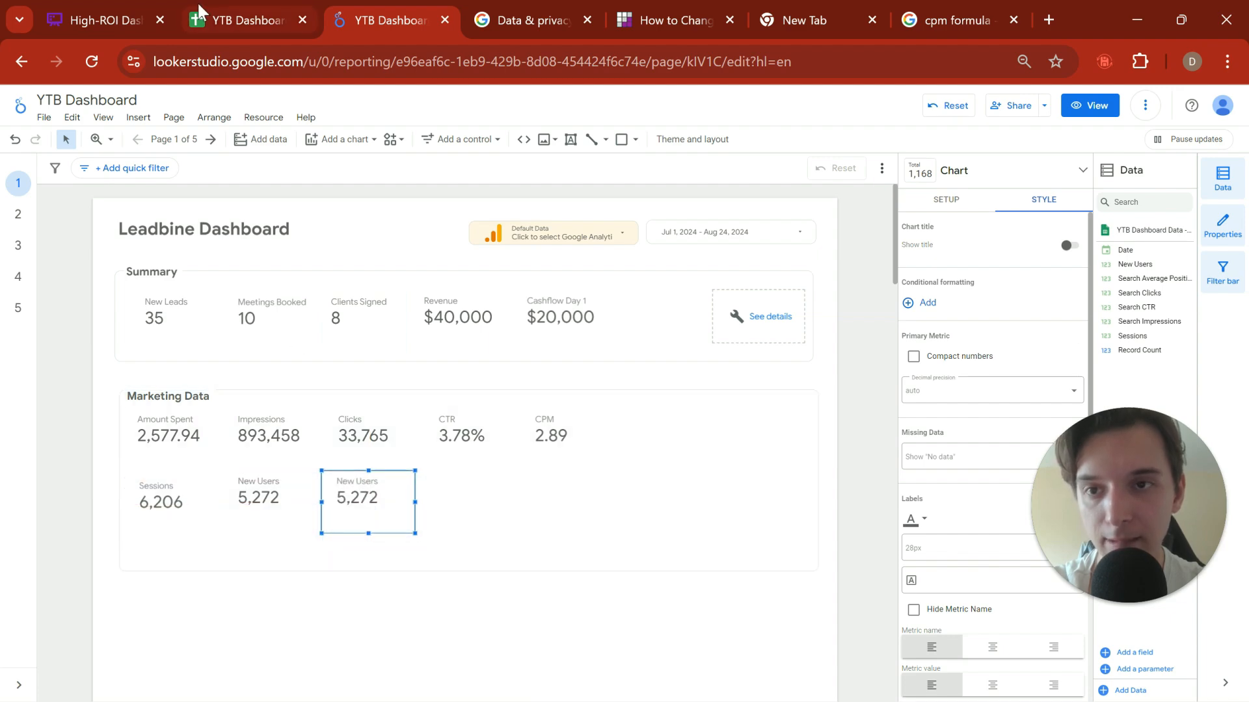
Step: Review the column headings on the Google Analytics sheet of the YTB Dashboard Data spreadsheet in Google Sheets, and return to the report
left_click(247, 20)
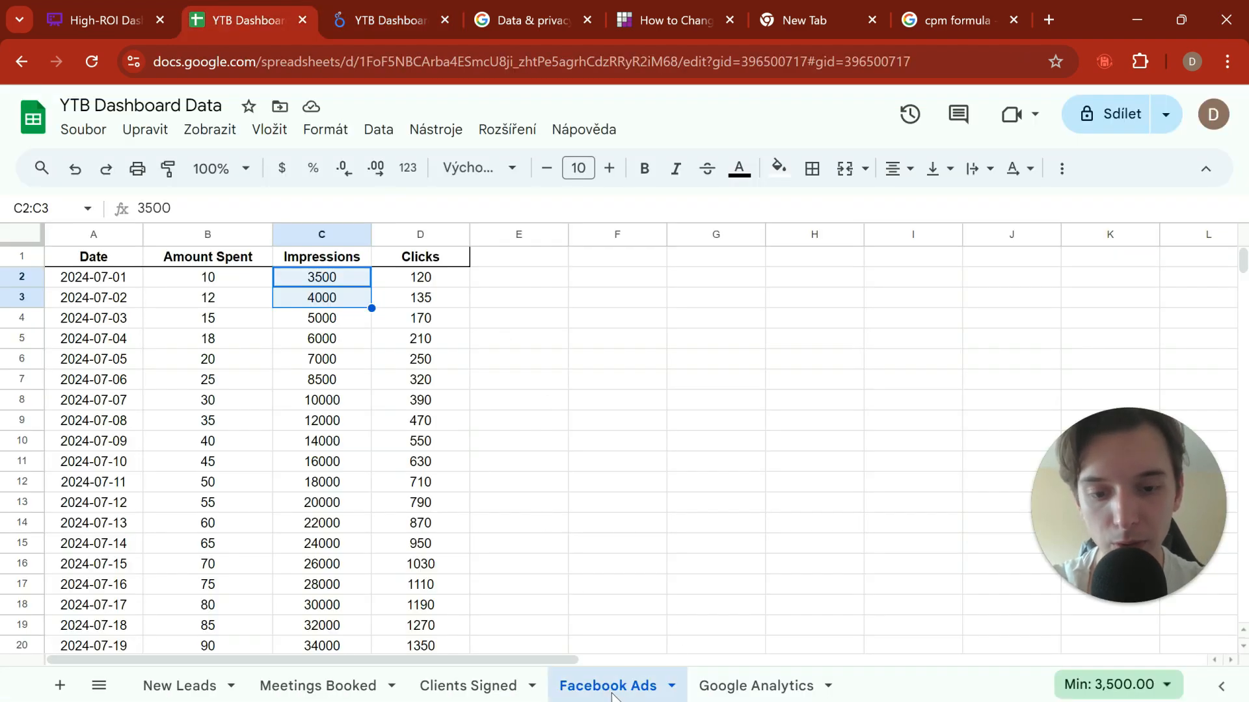
left_click(748, 685)
scroll(326, 383, "up", 10)
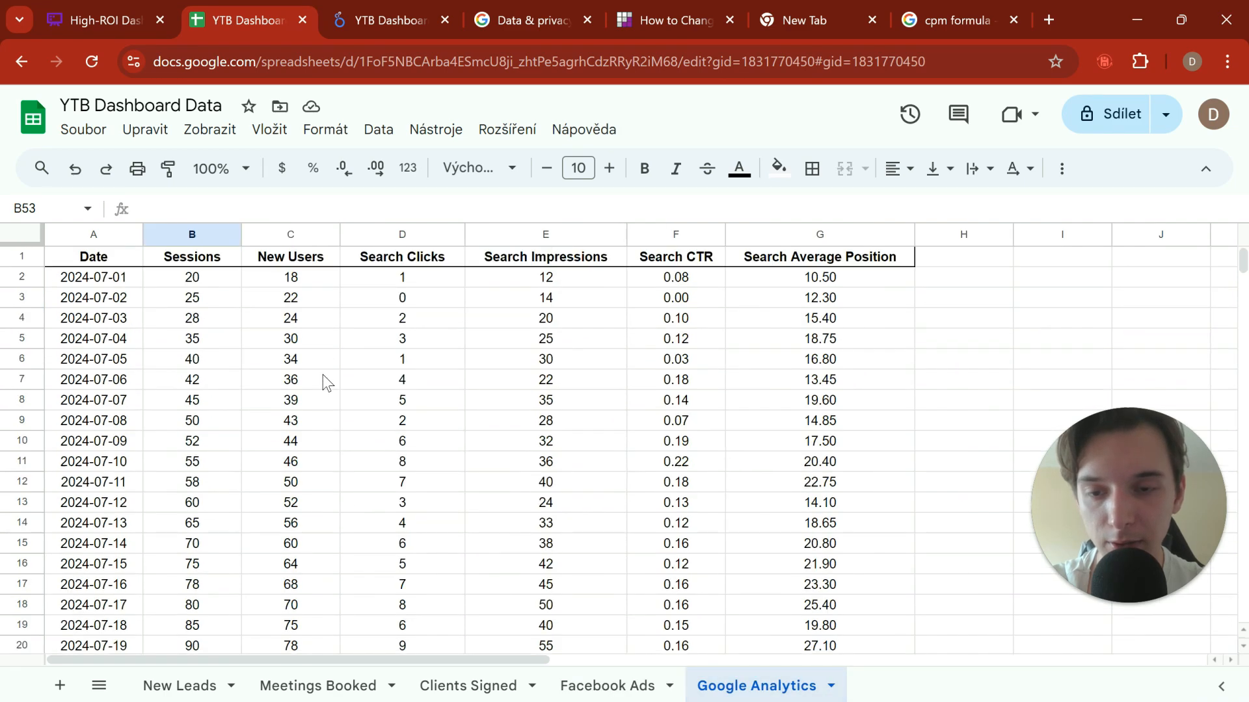
left_click(374, 19)
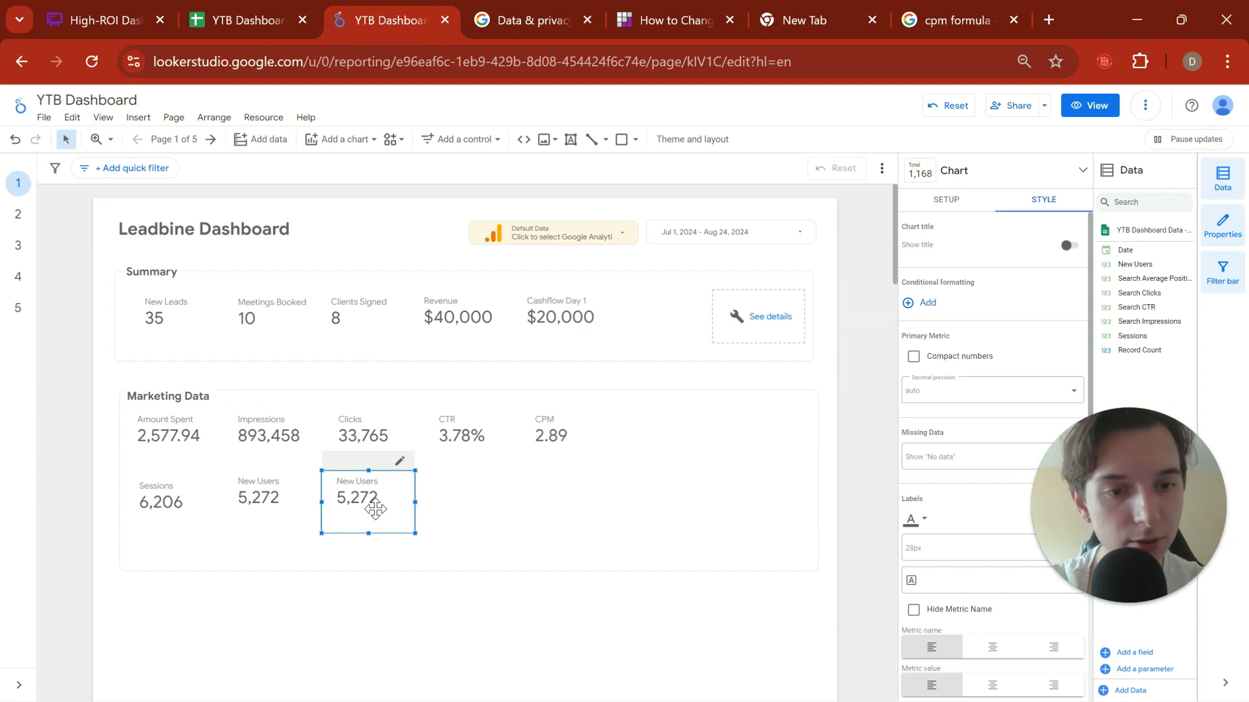
Step: Set the metric of the copied New Users scorecard to Search Impressions
left_click(929, 201)
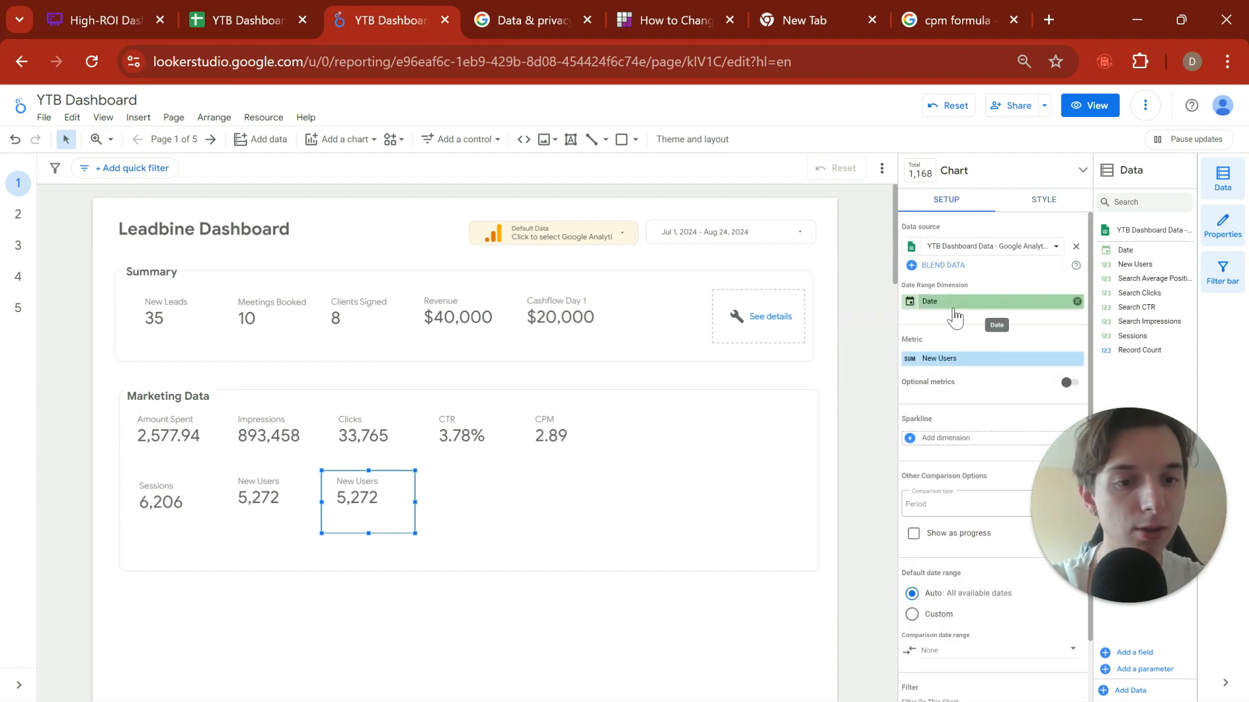
left_click(940, 358)
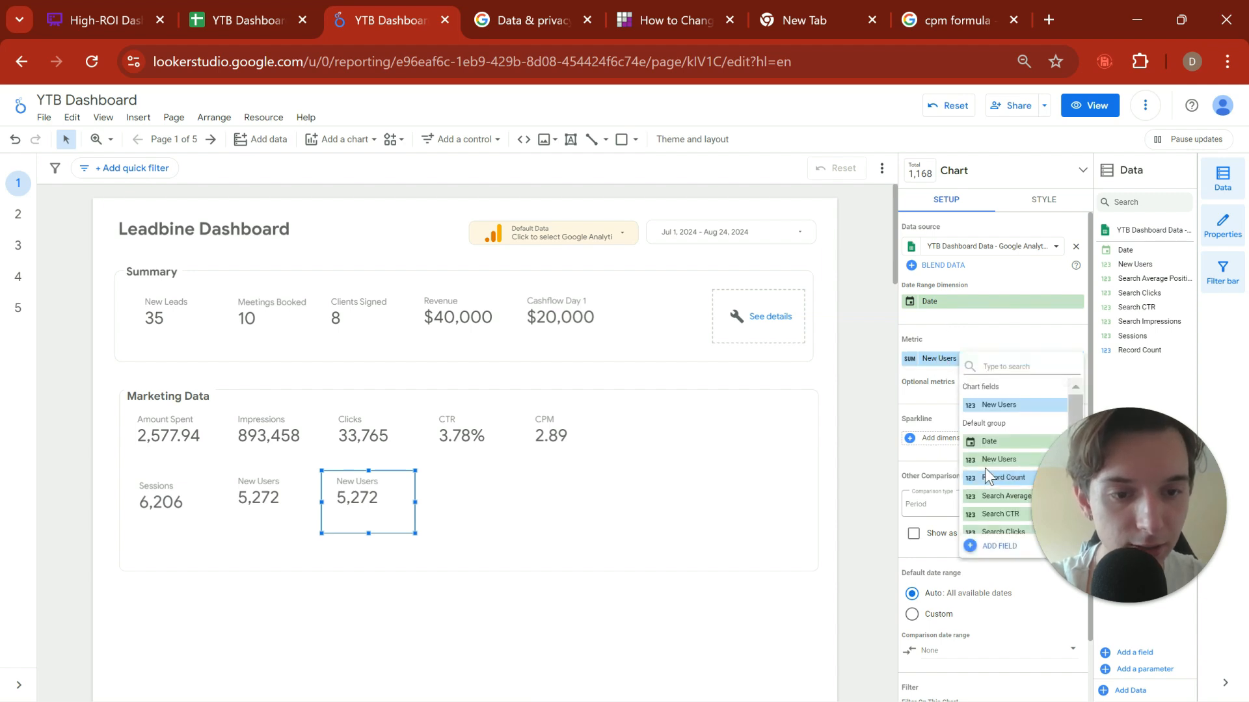
scroll(985, 468, "down", 2)
left_click(1005, 496)
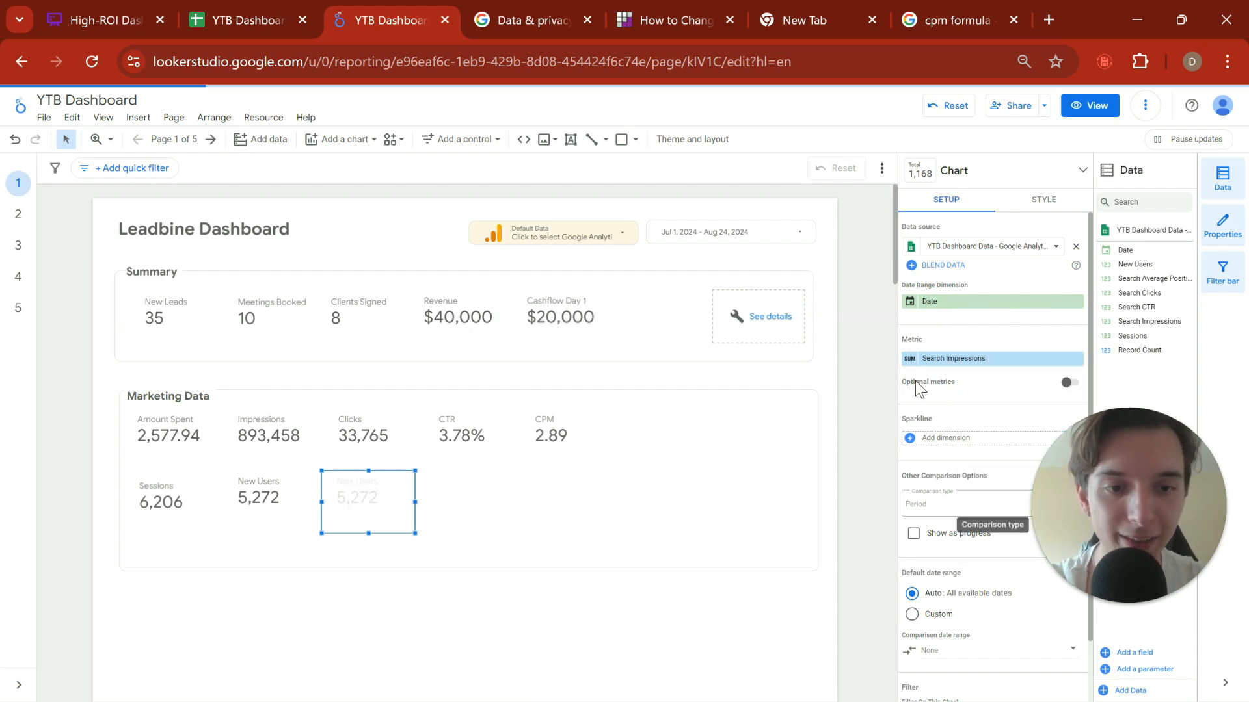
left_click(459, 515)
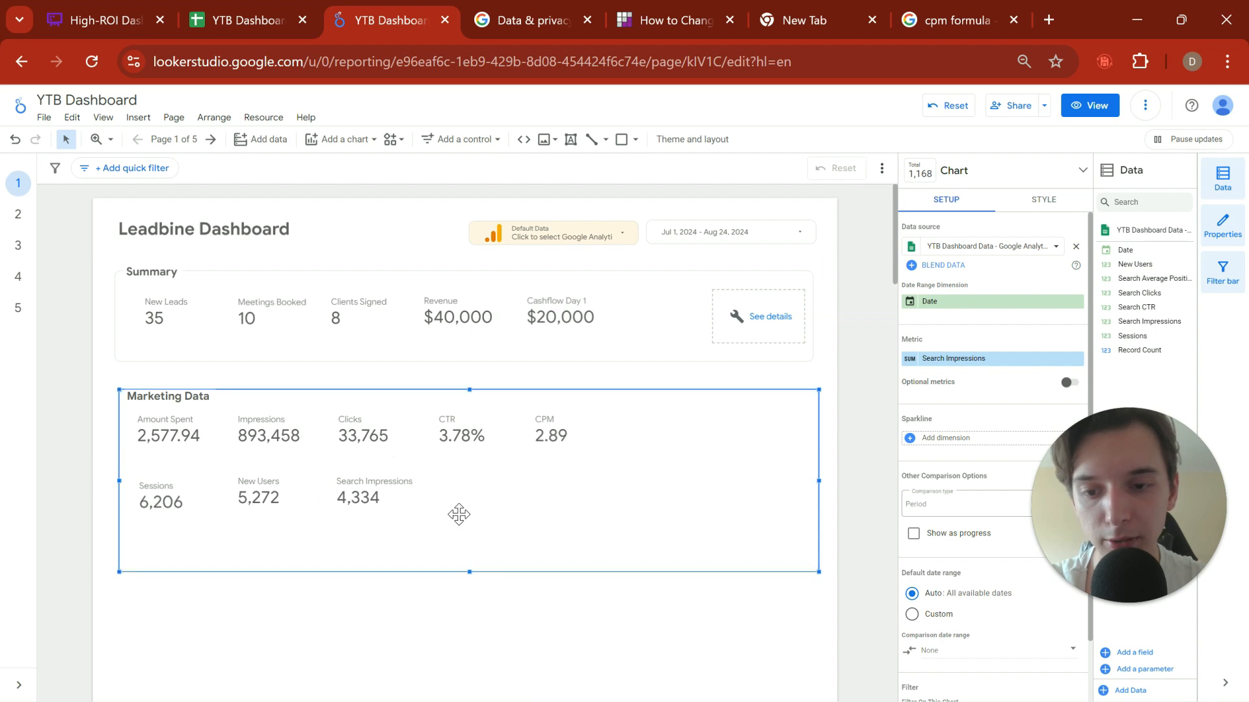
Step: Duplicate the Search Impressions scorecard and place the copy beside it, under CTR
left_click(358, 505)
key("ctrl+c")
left_click(506, 517)
key("ctrl+v")
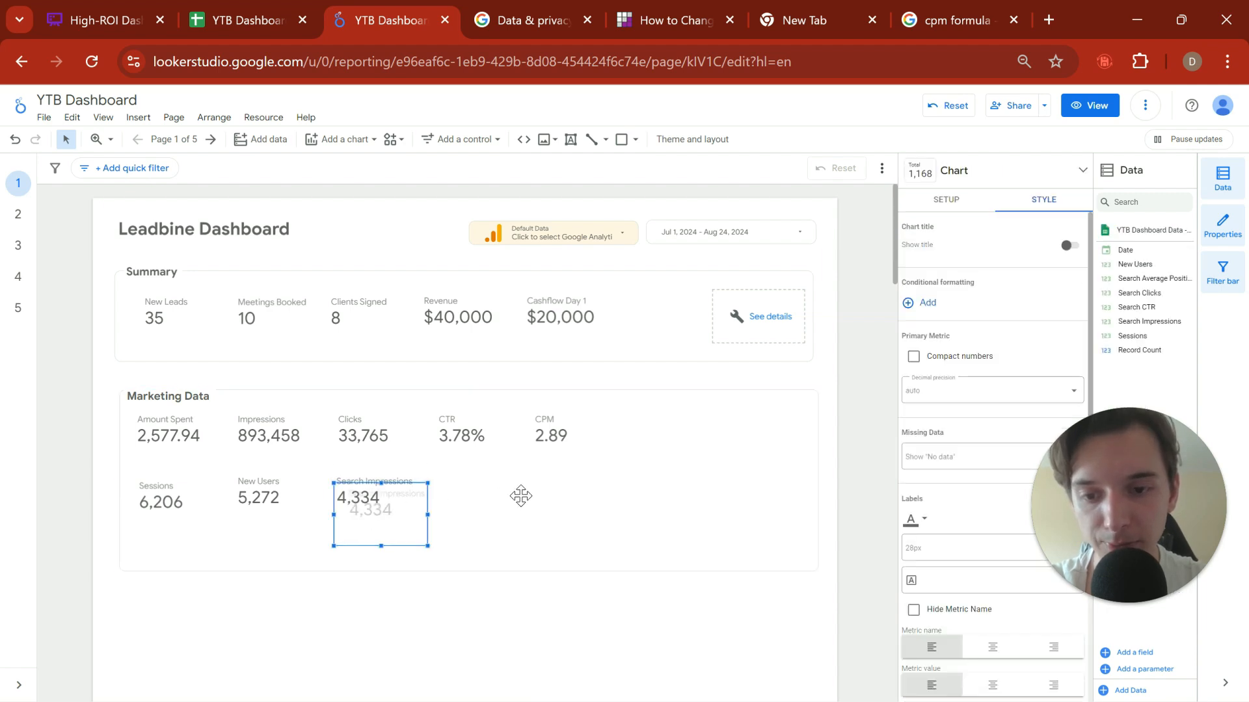
left_click_drag(380, 506, 465, 494)
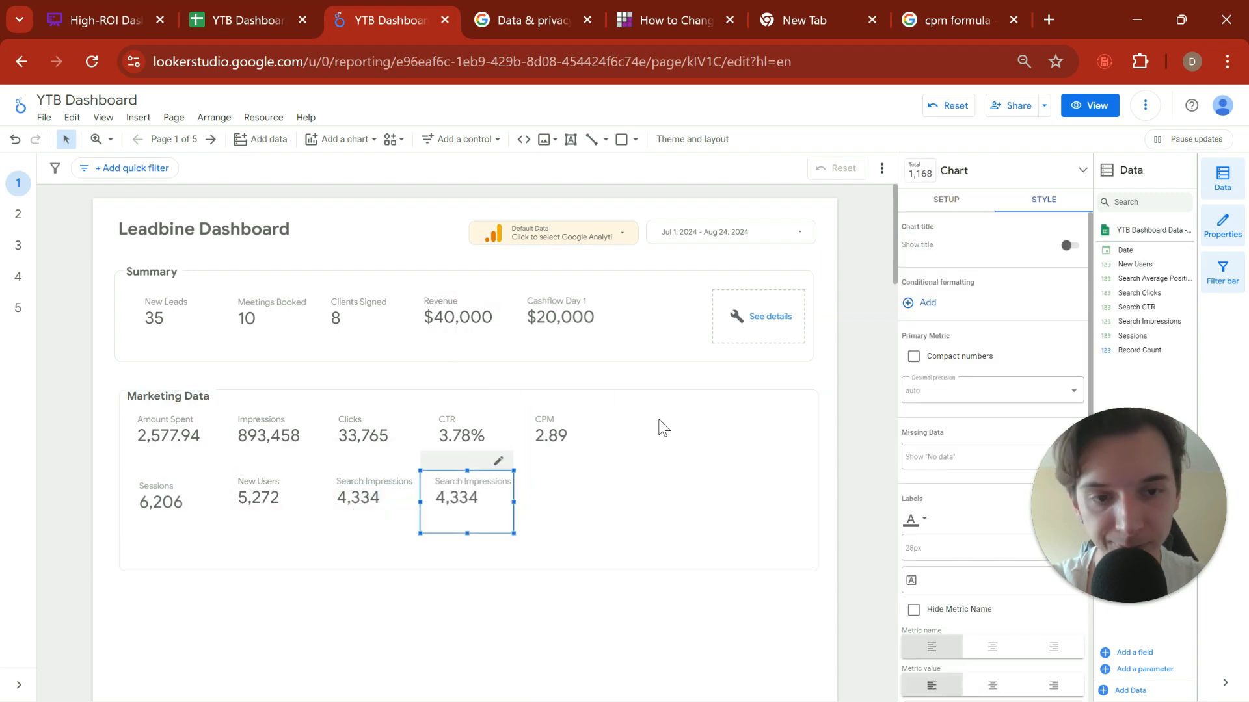
Step: Set the metric of the copied Search Impressions scorecard under CTR to Search Clicks
left_click(944, 200)
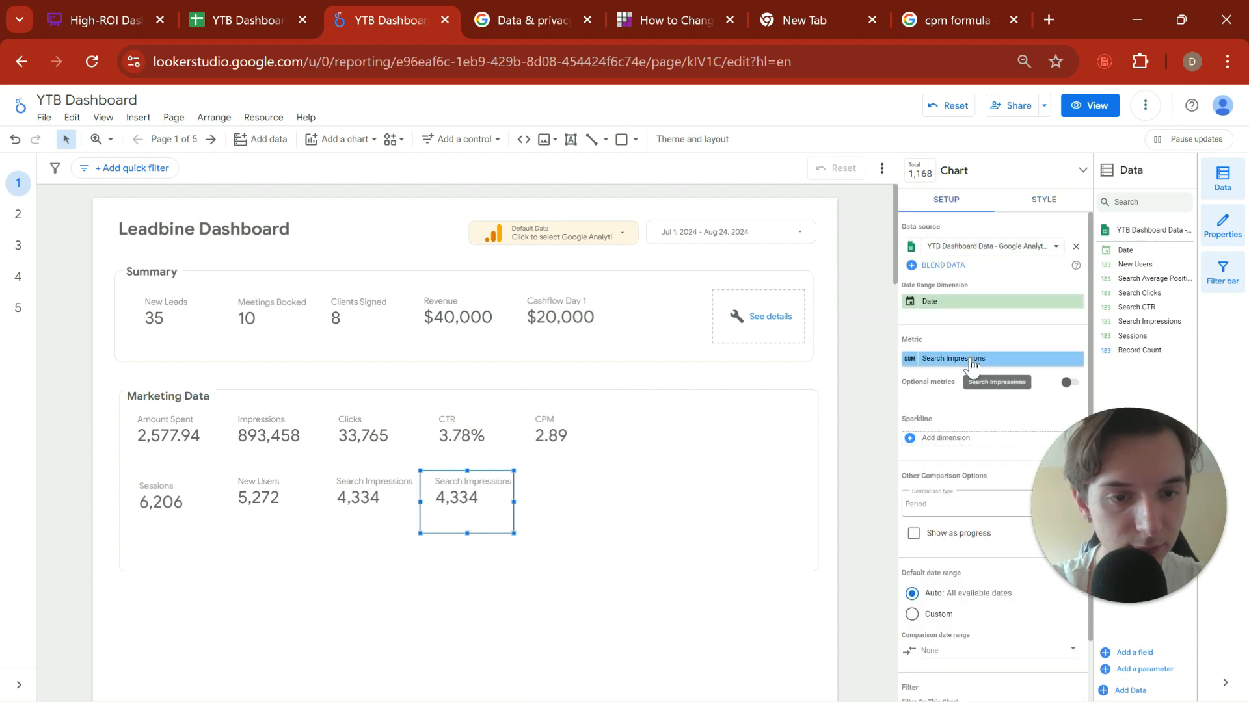
left_click(973, 362)
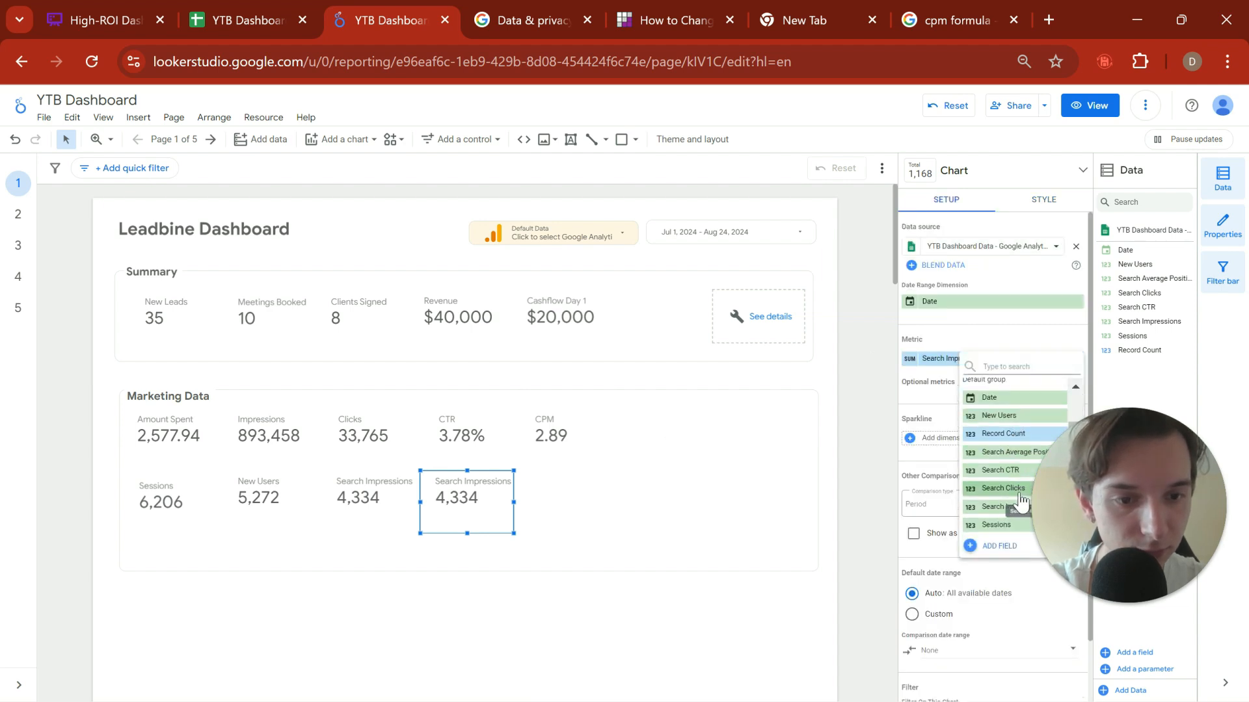
left_click(1005, 489)
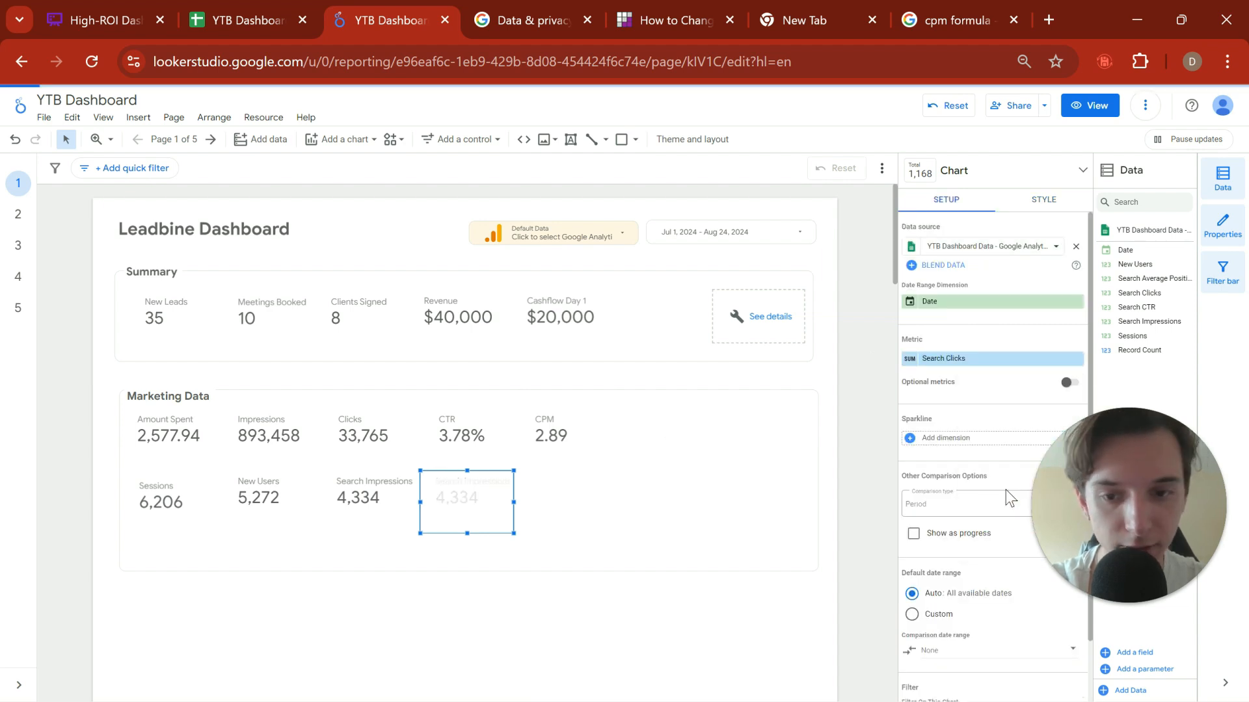
left_click(481, 606)
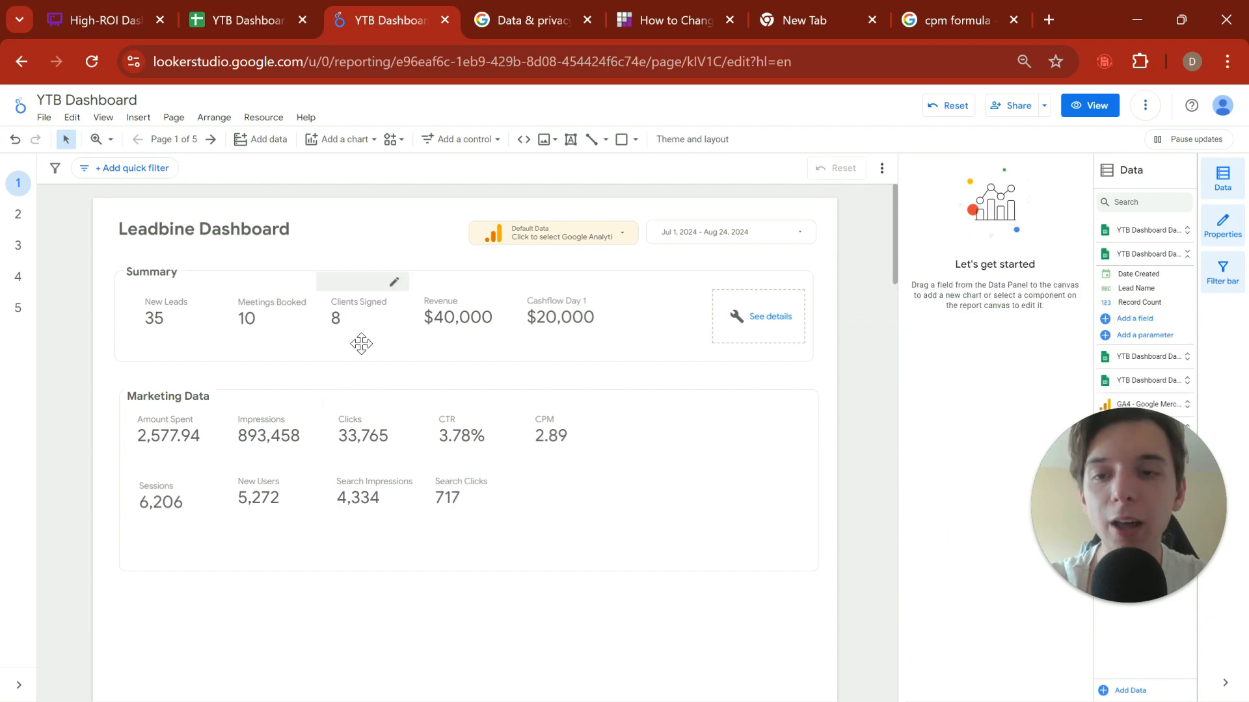
Step: Inspect the Search CTR, Search Clicks and Search Impressions columns on the Google Analytics sheet in Google Sheets, and return to the report
left_click(237, 23)
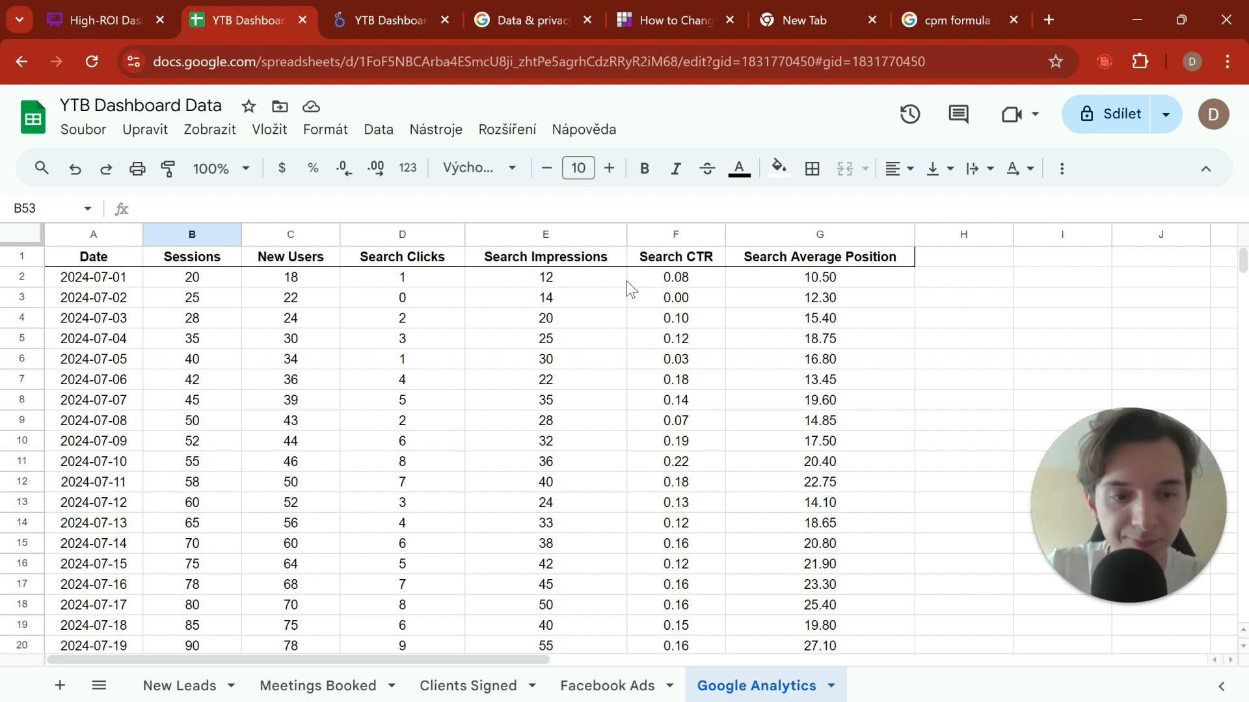
left_click(683, 281)
key("shift+Down")
key("shift+Down")
key("shift+Down")
key("shift+Down")
key("shift+Down")
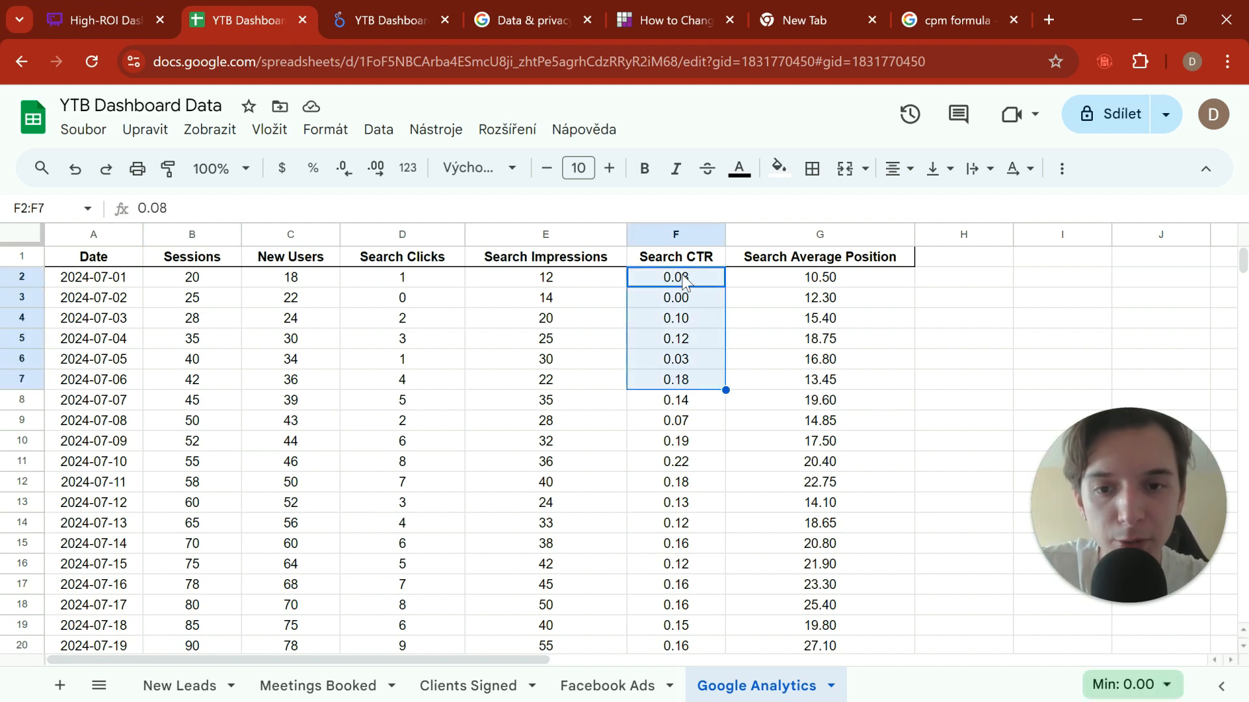
left_click(683, 281)
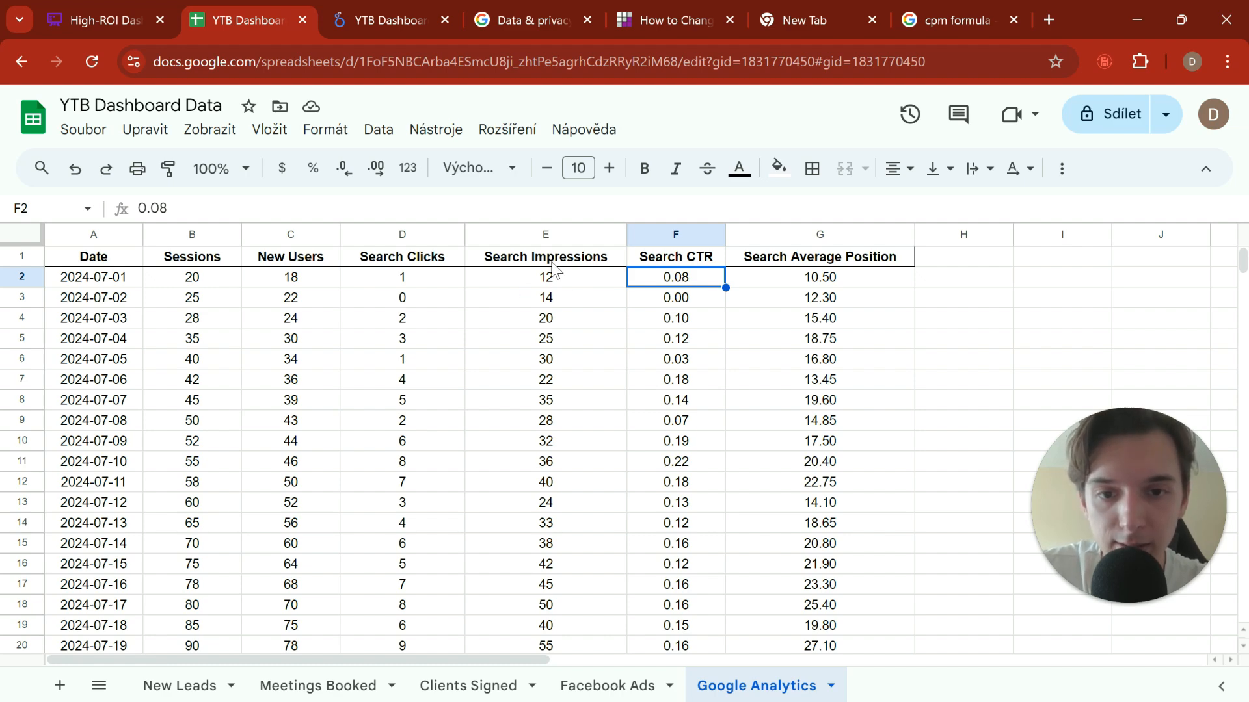
left_click(422, 281)
left_click(557, 280)
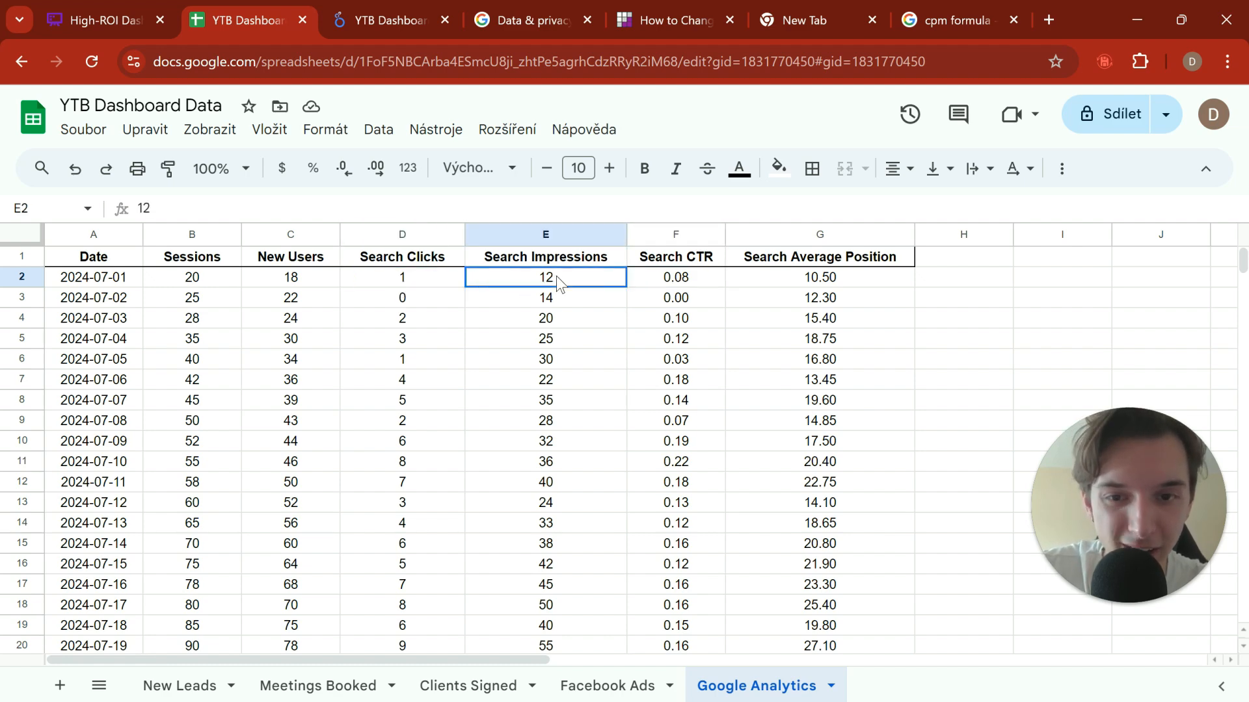
mouse_move(690, 281)
left_mouse_down()
mouse_move(636, 298)
mouse_move(670, 283)
left_mouse_up()
left_click(376, 20)
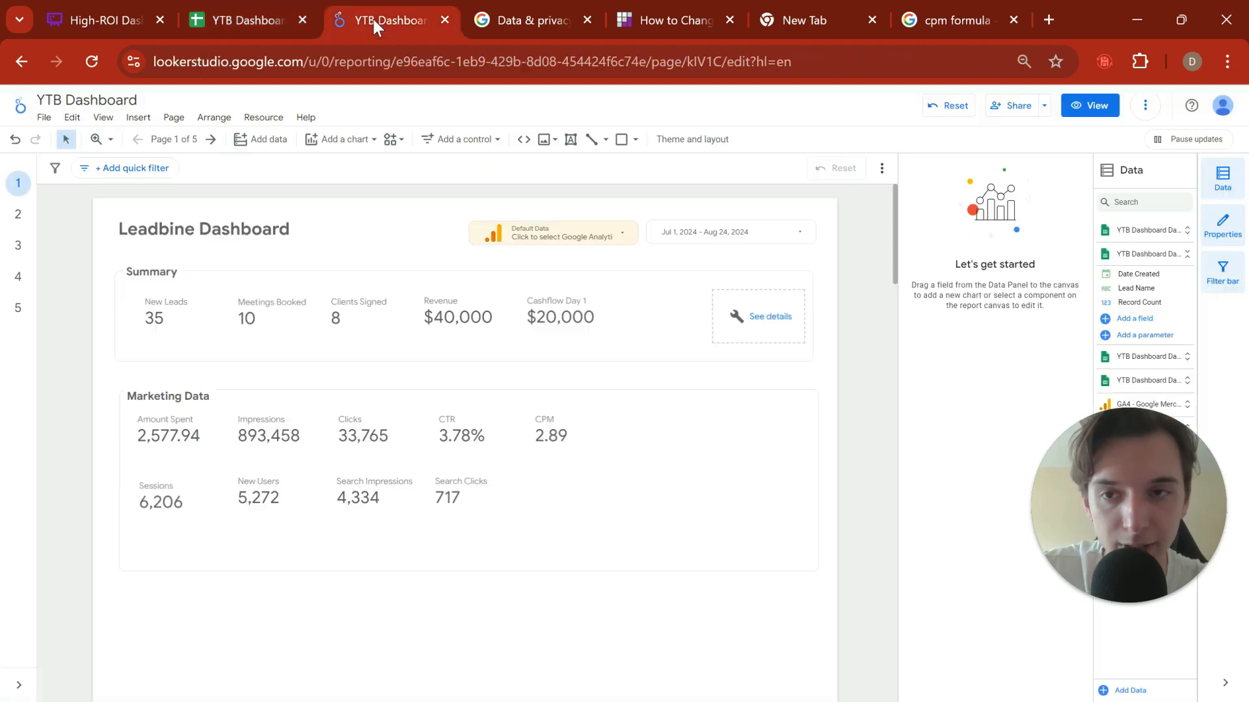
Step: Duplicate the Search Clicks scorecard and place the copy beside it, under CPM
left_click(454, 511)
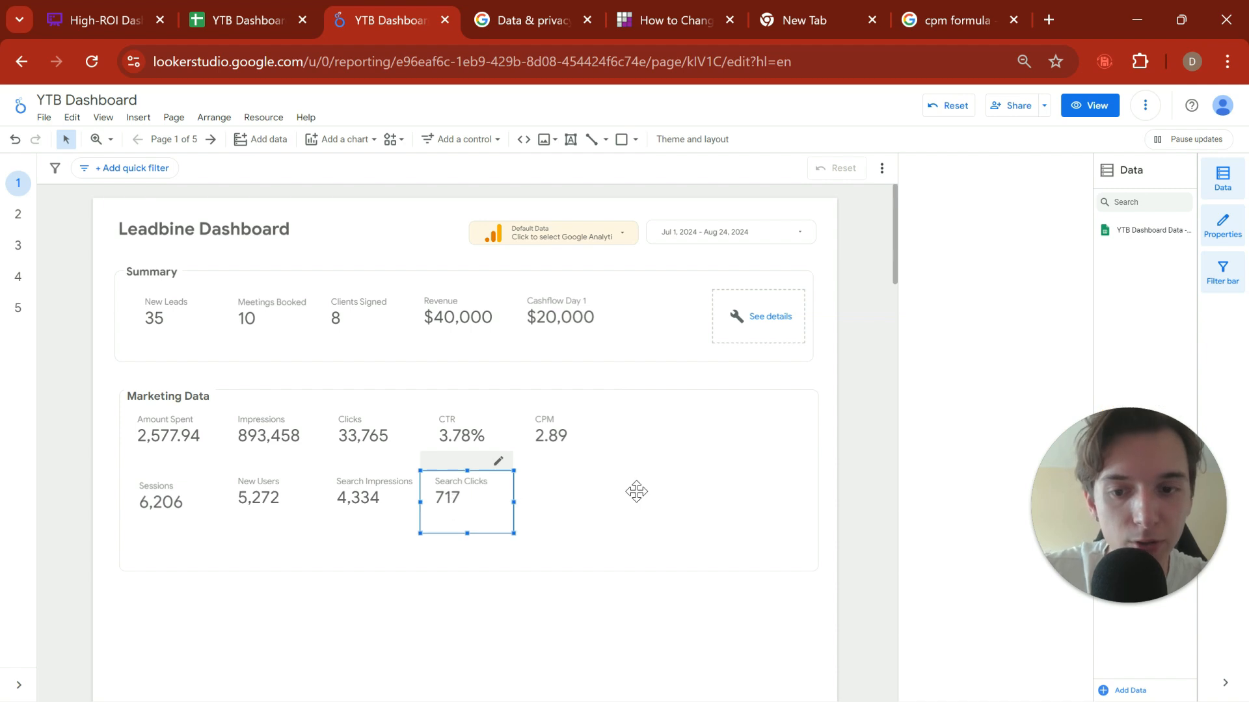
left_click(558, 499)
key("ctrl+v")
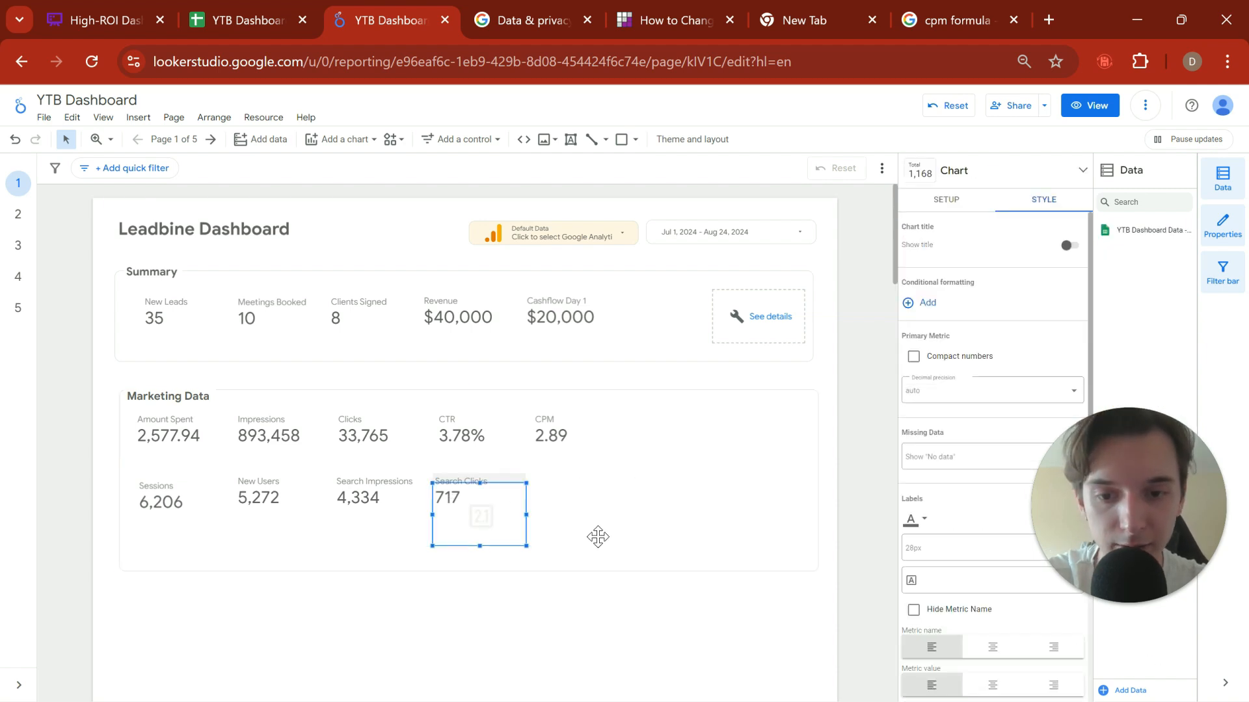
left_click_drag(484, 516, 572, 507)
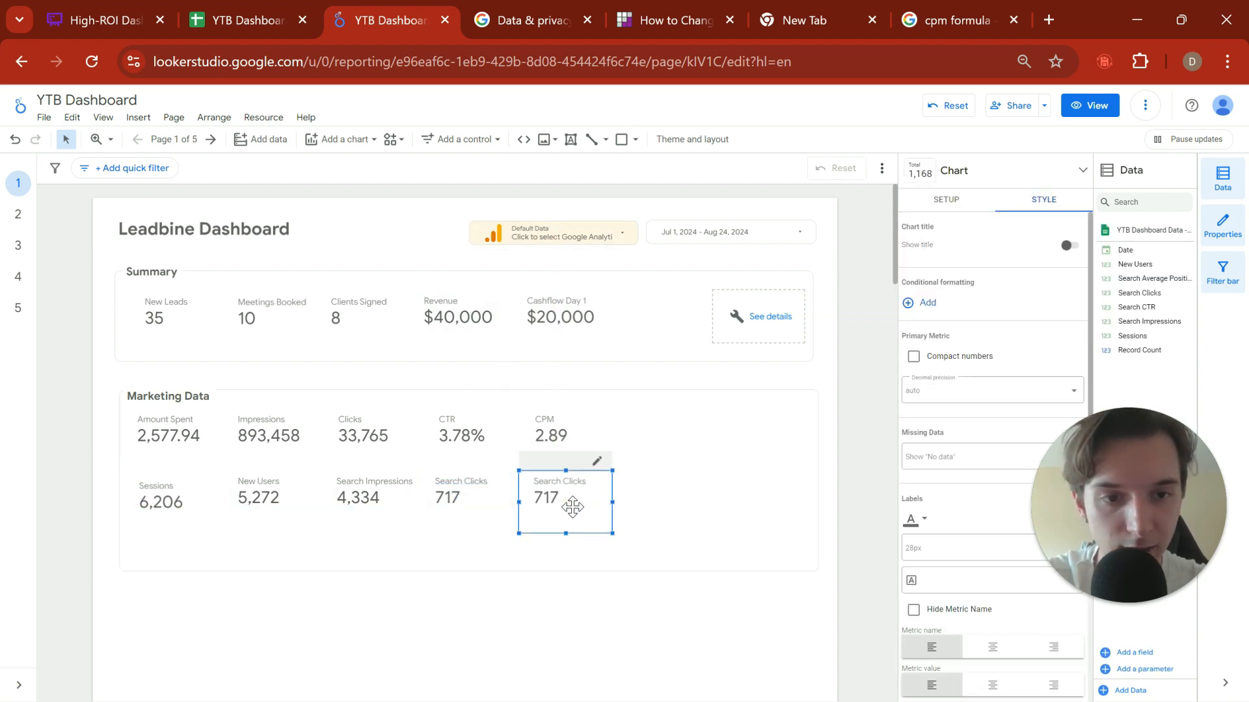
Step: Set the metric of the copied Search Clicks scorecard to Search CTR with Average aggregation
left_click(951, 202)
left_click(972, 360)
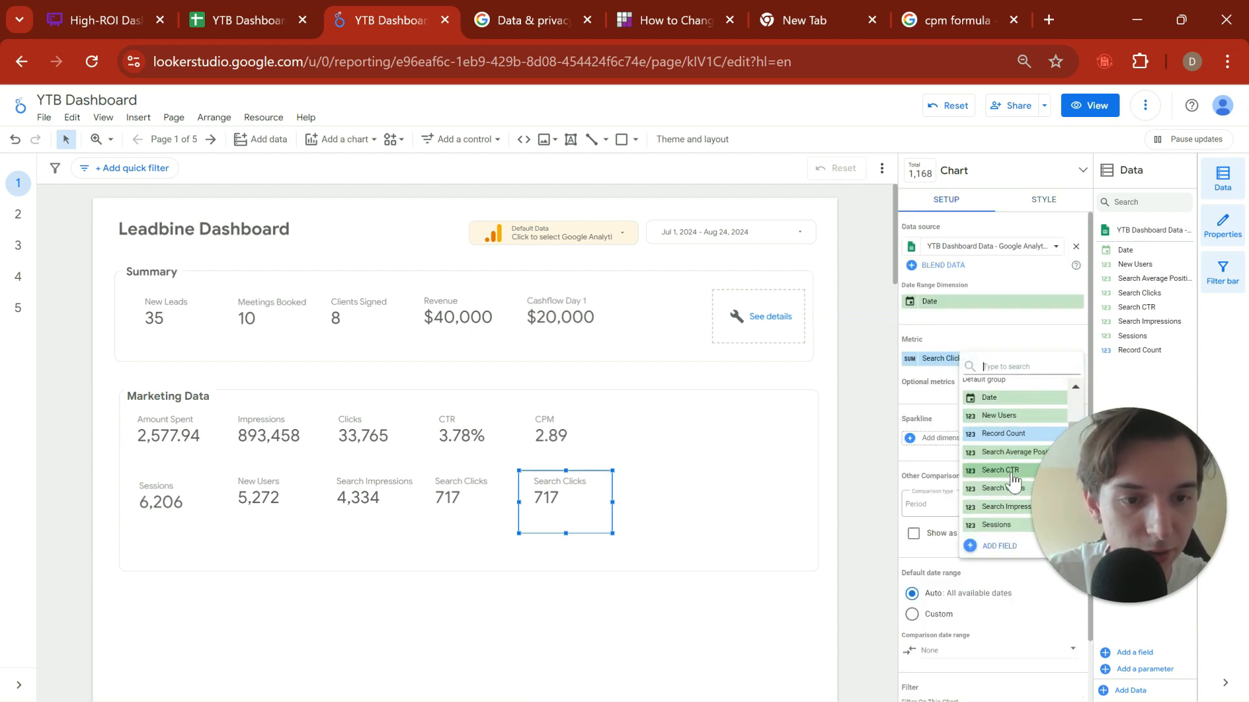
left_click(1010, 472)
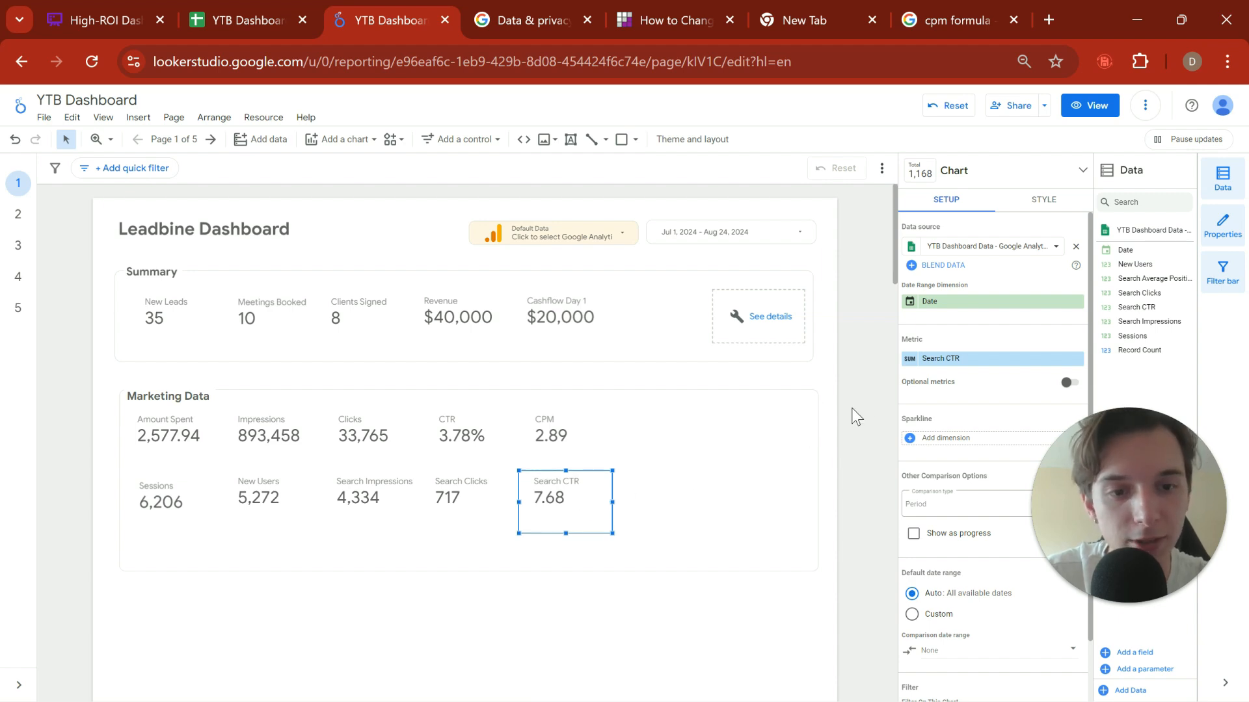
left_click(910, 358)
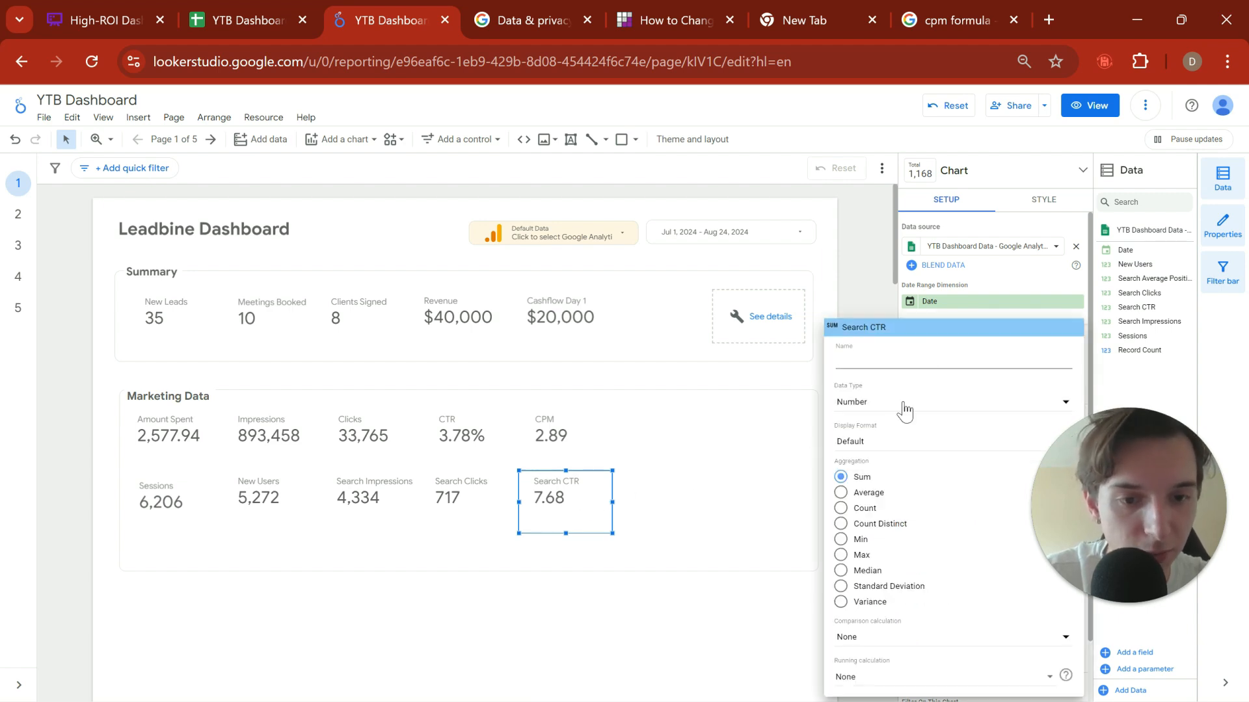
left_click(841, 492)
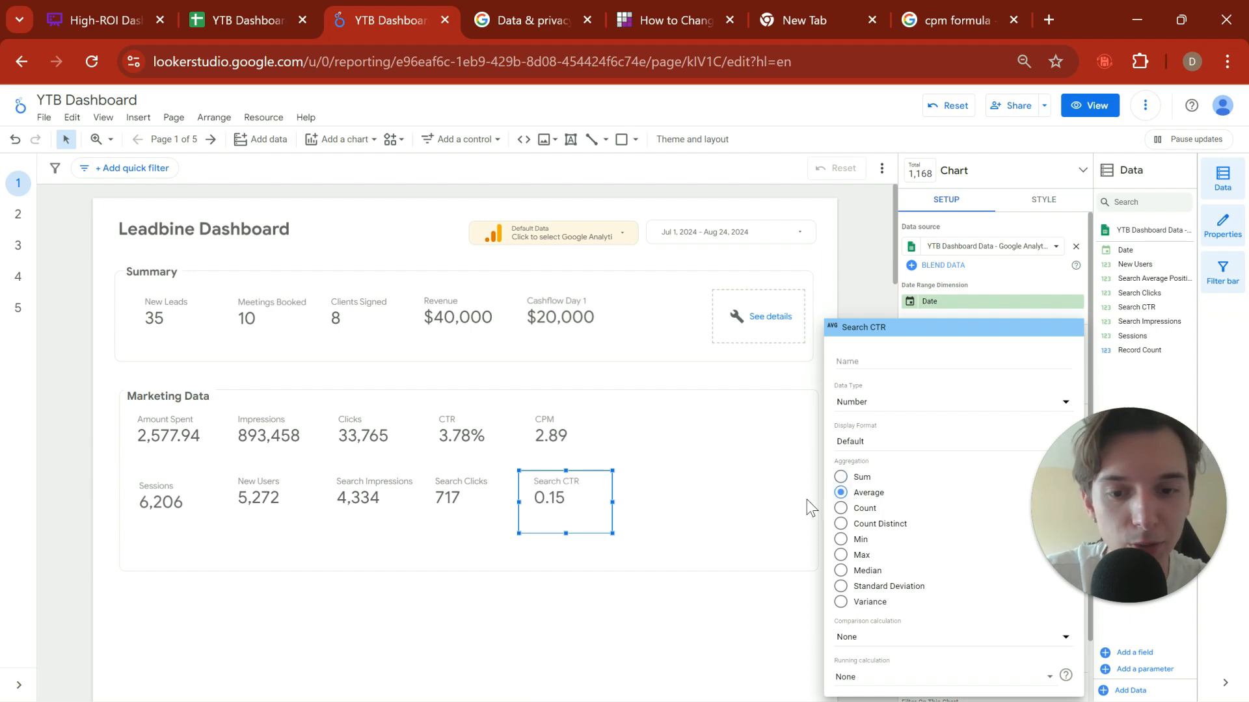
left_click(598, 499)
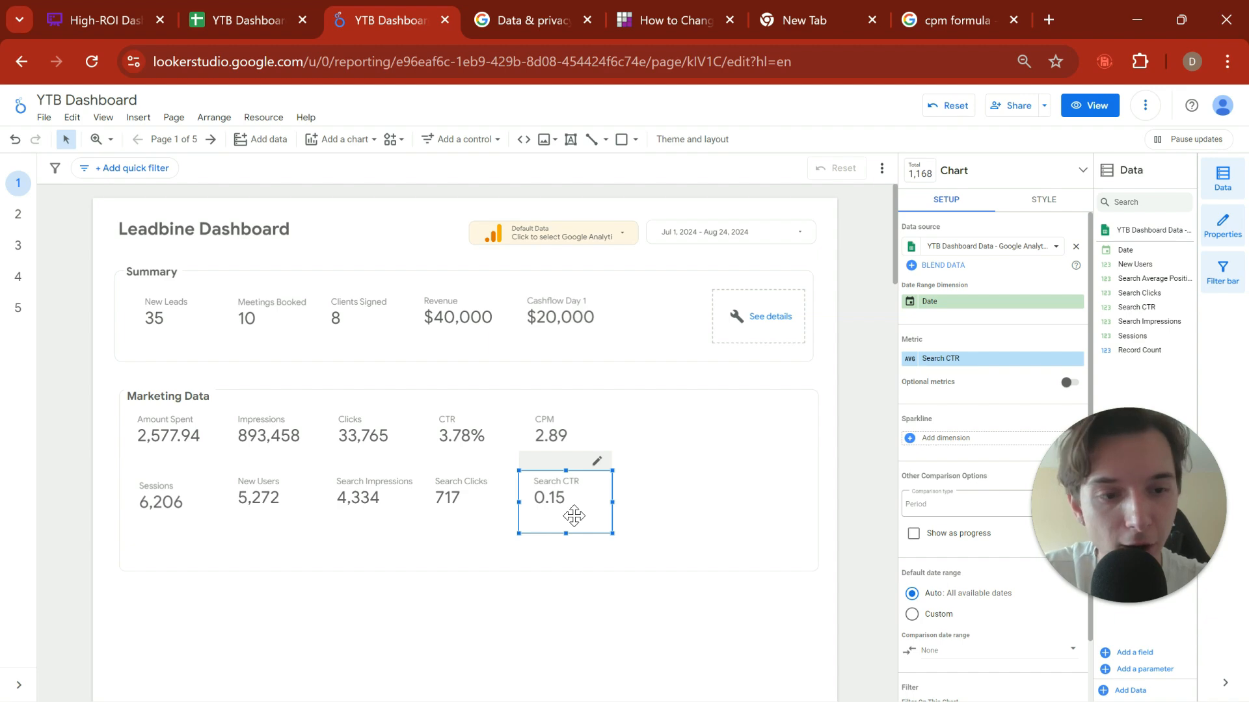
Step: Examine the daily Search CTR values on the Google Analytics sheet in Google Sheets, and return to the report
left_click(261, 26)
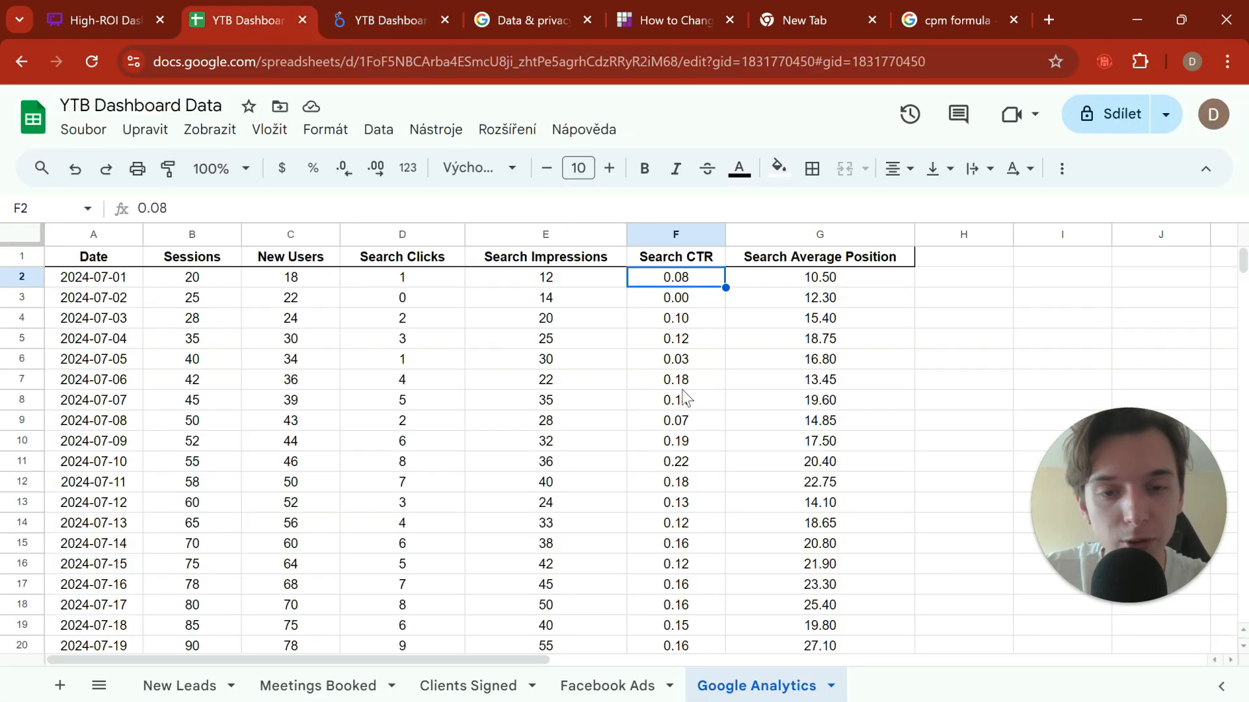
left_click(683, 365)
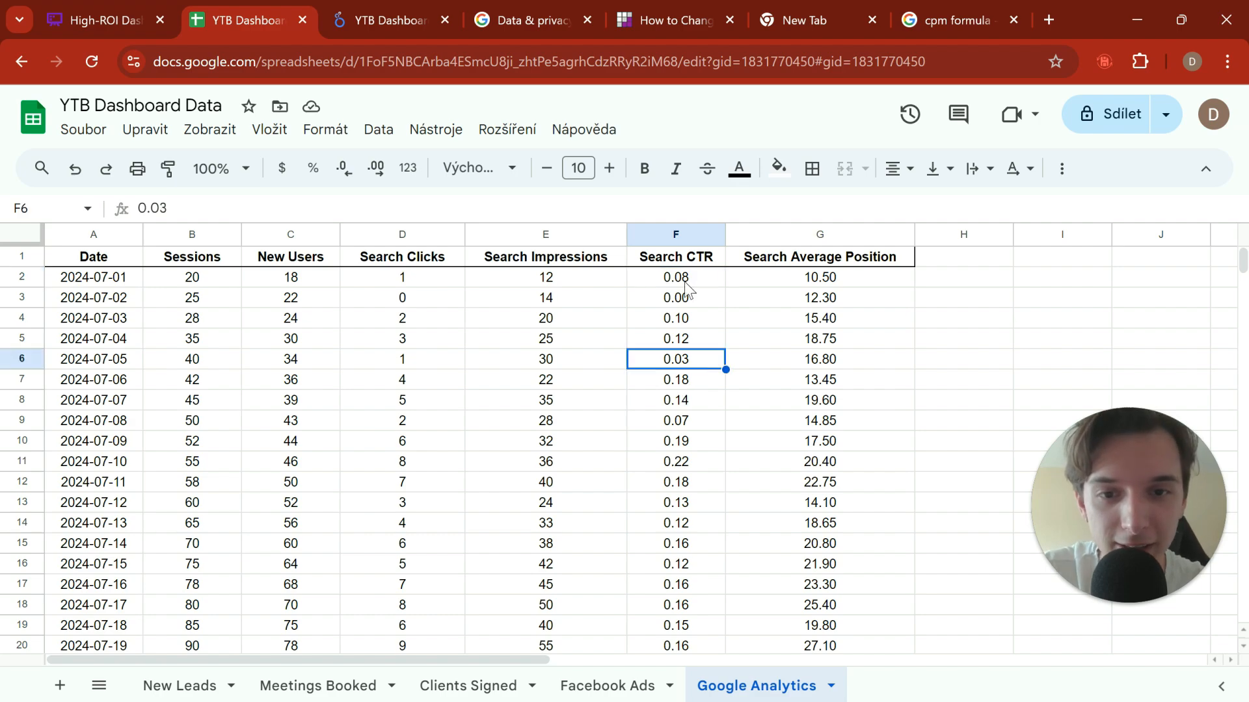
left_click_drag(686, 287, 692, 520)
scroll(694, 428, "down", 3)
scroll(693, 430, "up", 2)
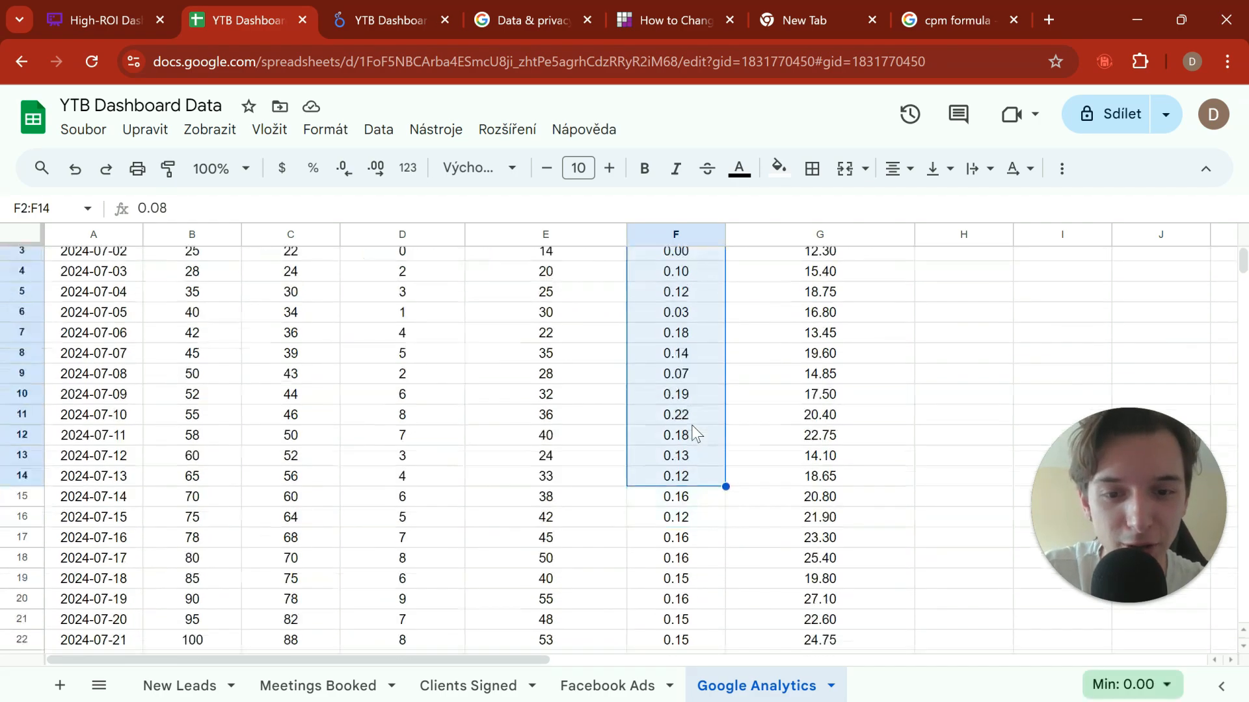
scroll(693, 432, "down", 13)
scroll(693, 431, "up", 14)
left_click(793, 442)
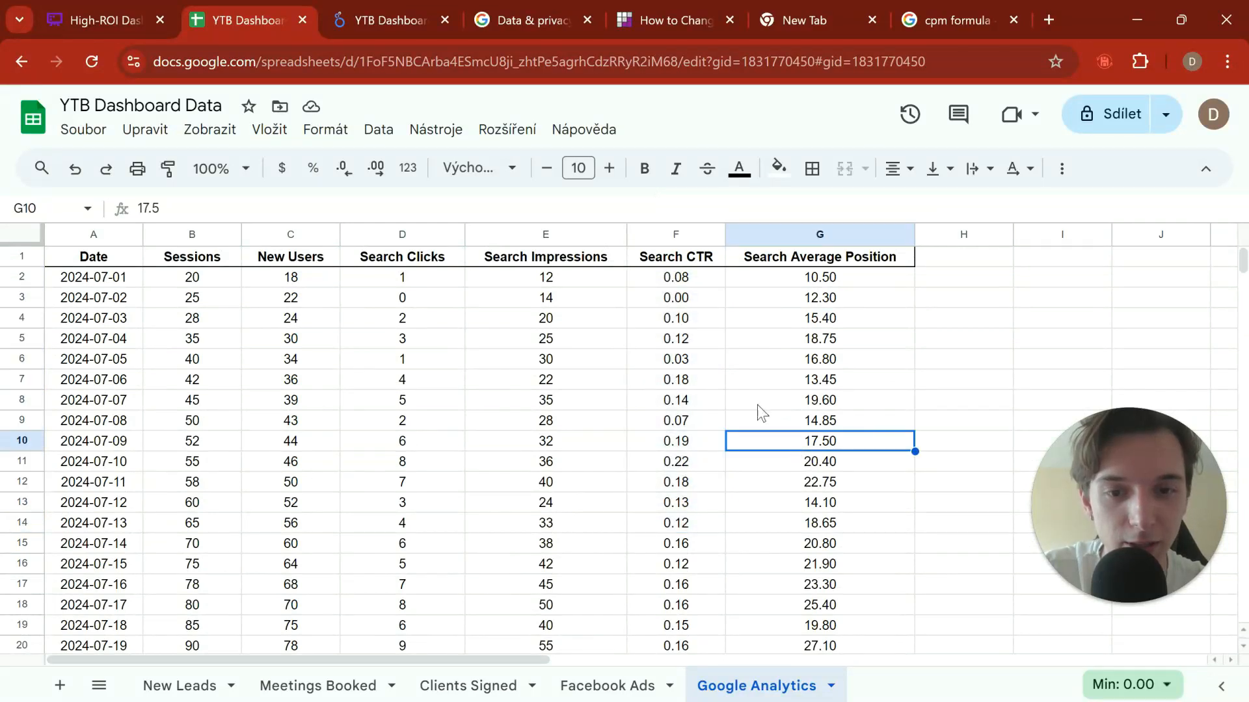
left_click_drag(667, 298, 688, 523)
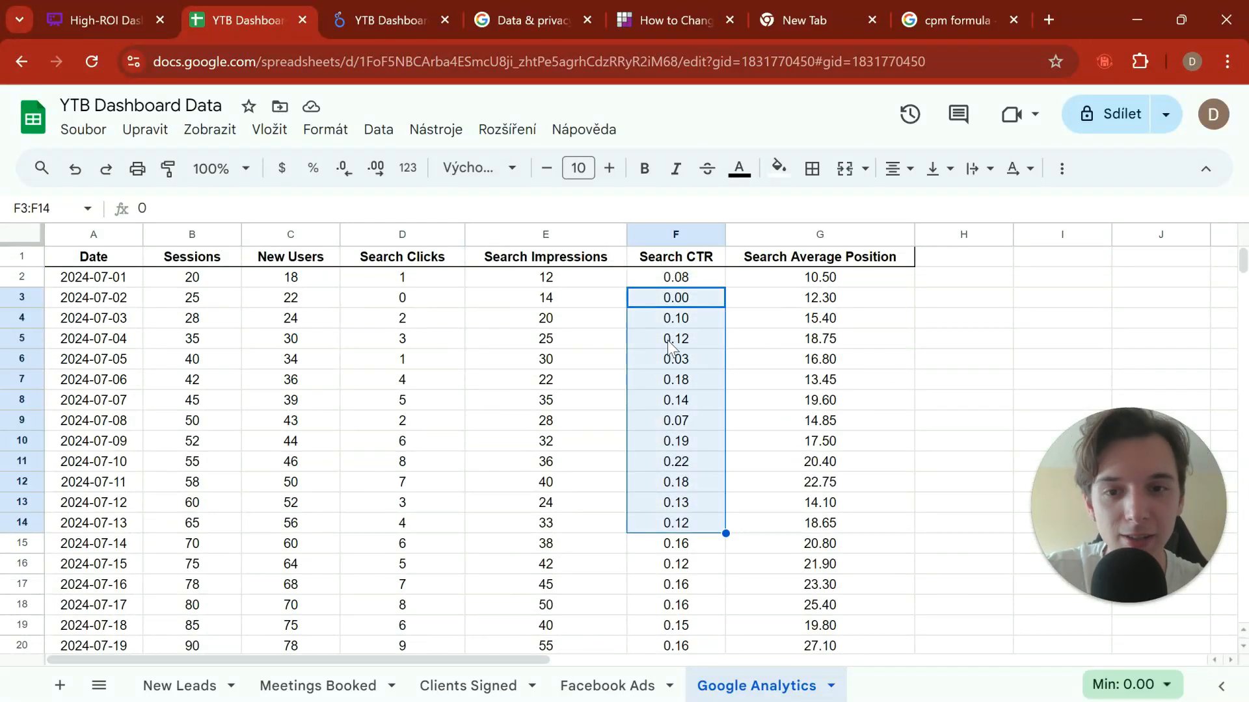
left_click_drag(686, 284, 694, 445)
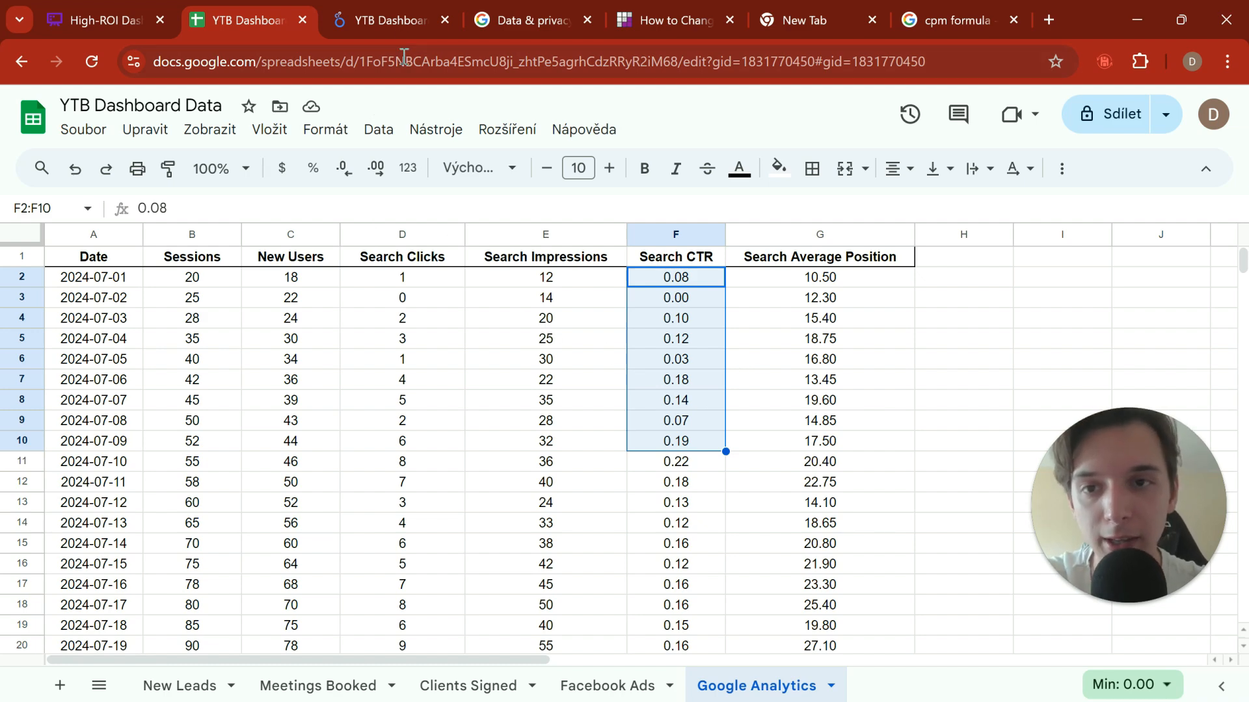
left_click(394, 14)
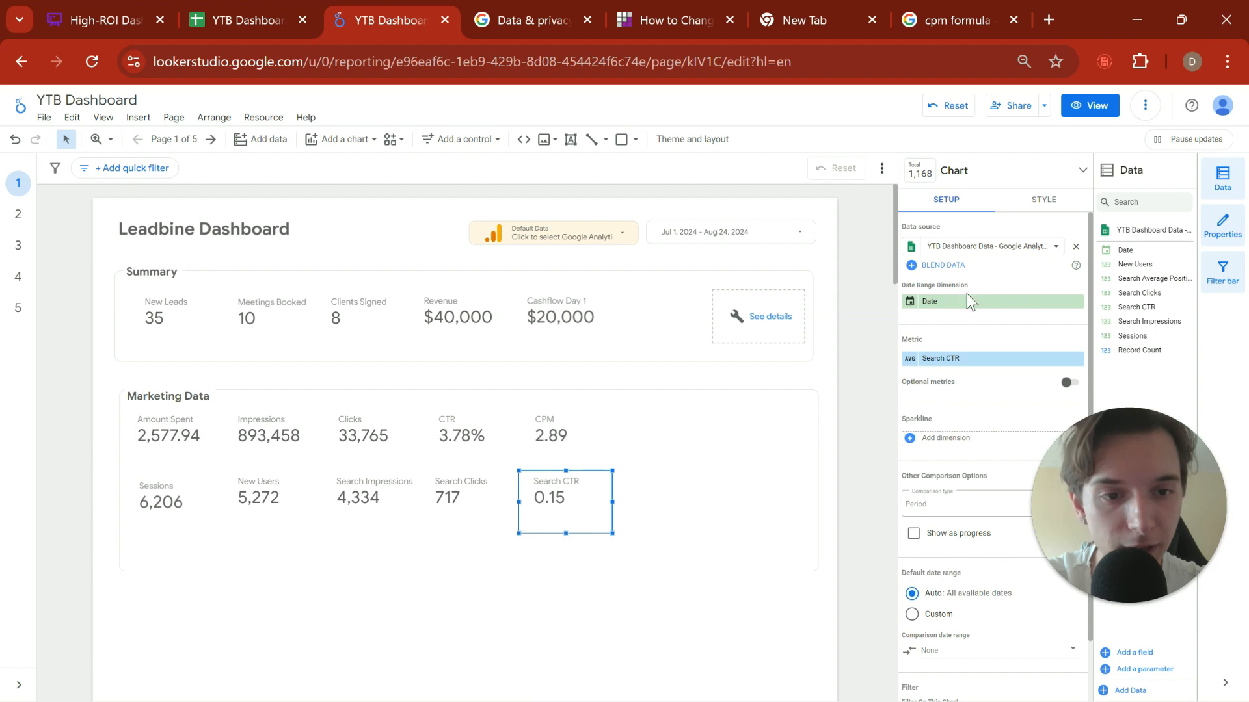
Step: Add a calculated metric field named Search CTR to the scorecard under CPM
left_click(952, 357)
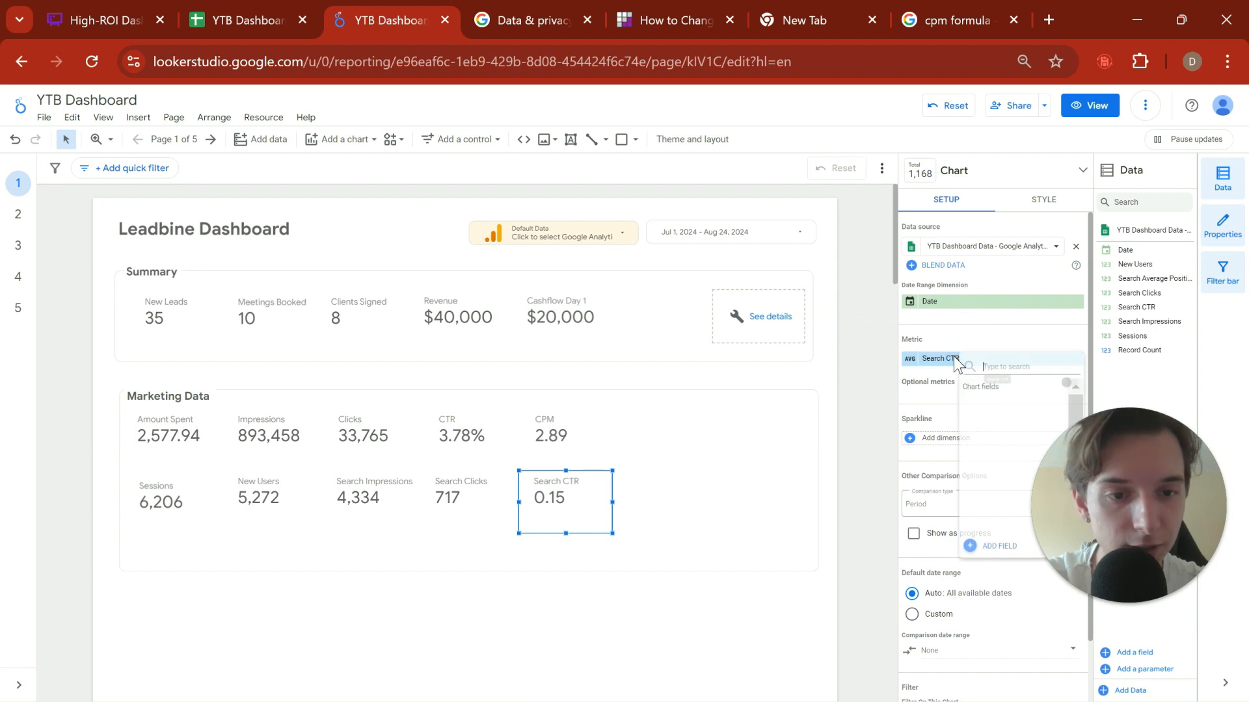
left_click(1002, 545)
left_click(886, 292)
type("CT")
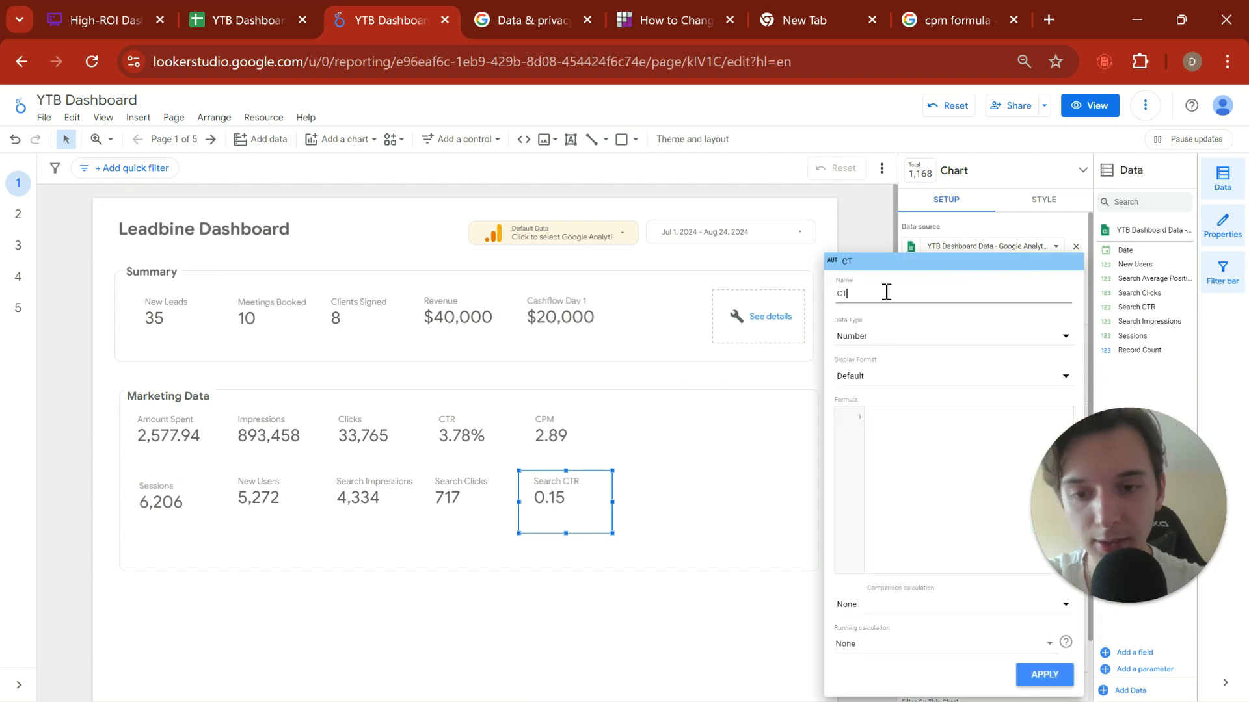
type("R")
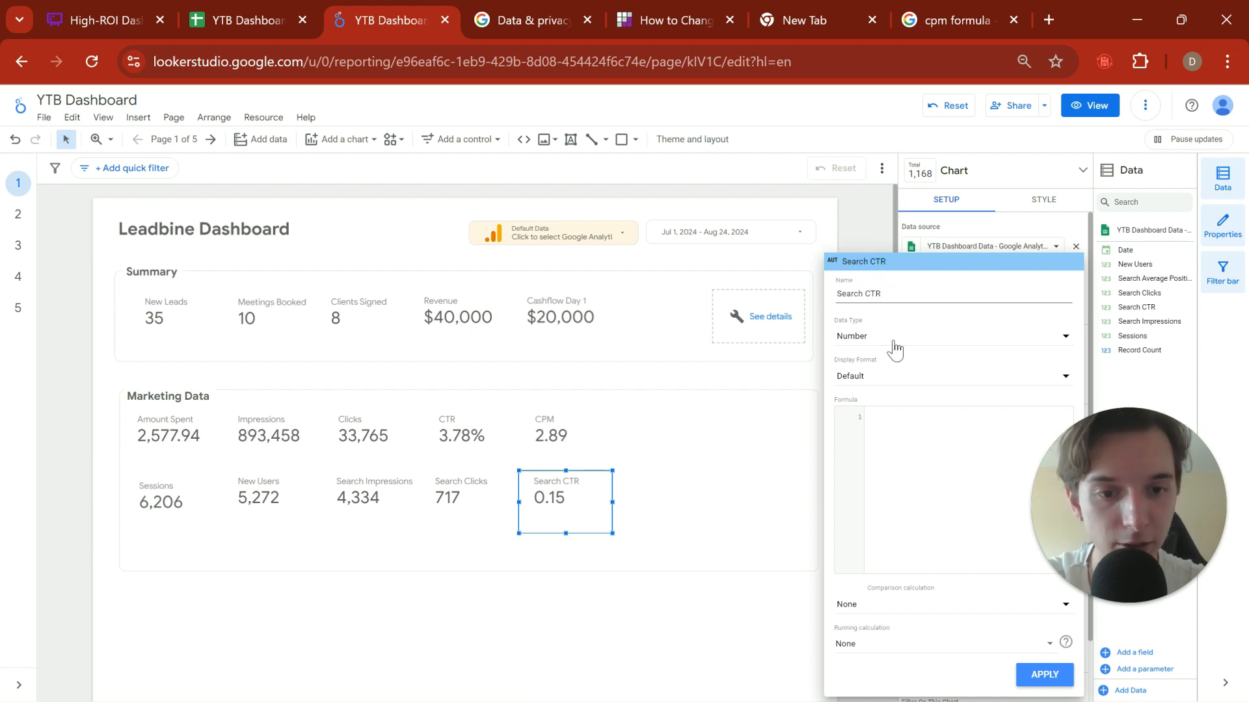
Step: Start the formula of the calculated Search CTR field with SUM(Search Clicks)
left_click(908, 430)
type("SUM")
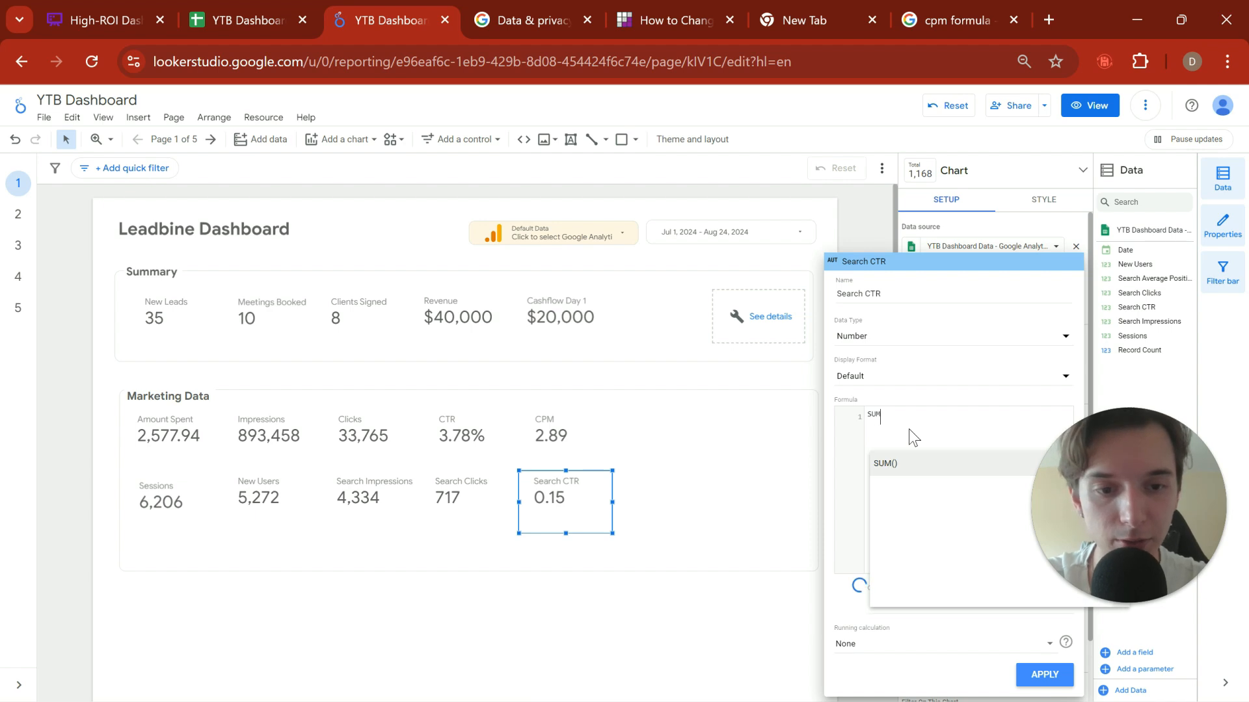
type("(")
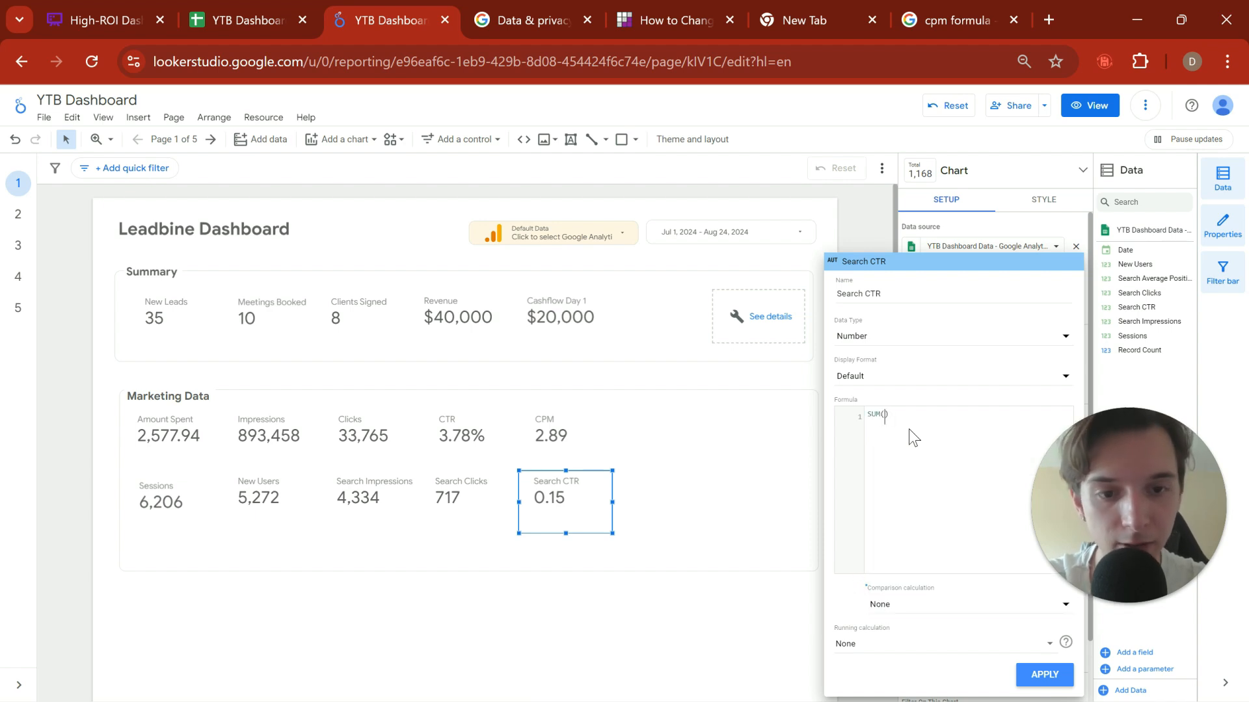
type("click")
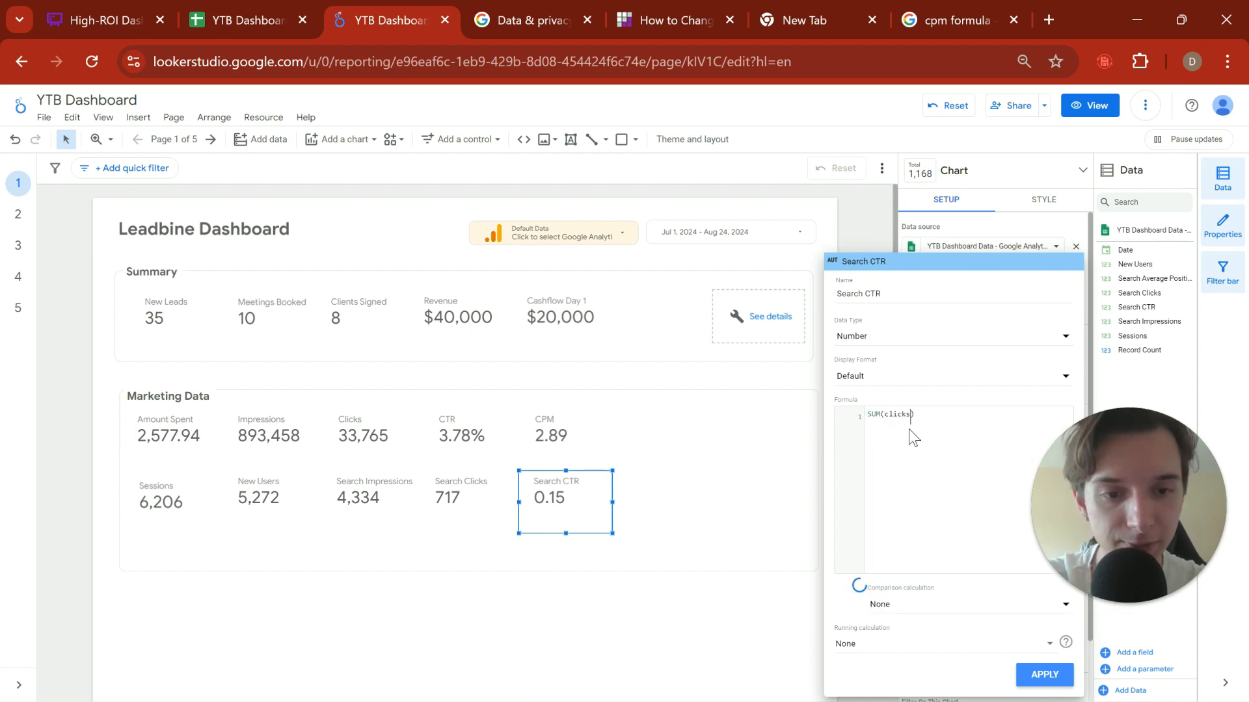
type("s")
key("BackSpace")
key("BackSpace")
key("BackSpace")
key("BackSpace")
key("BackSpace")
key("BackSpace")
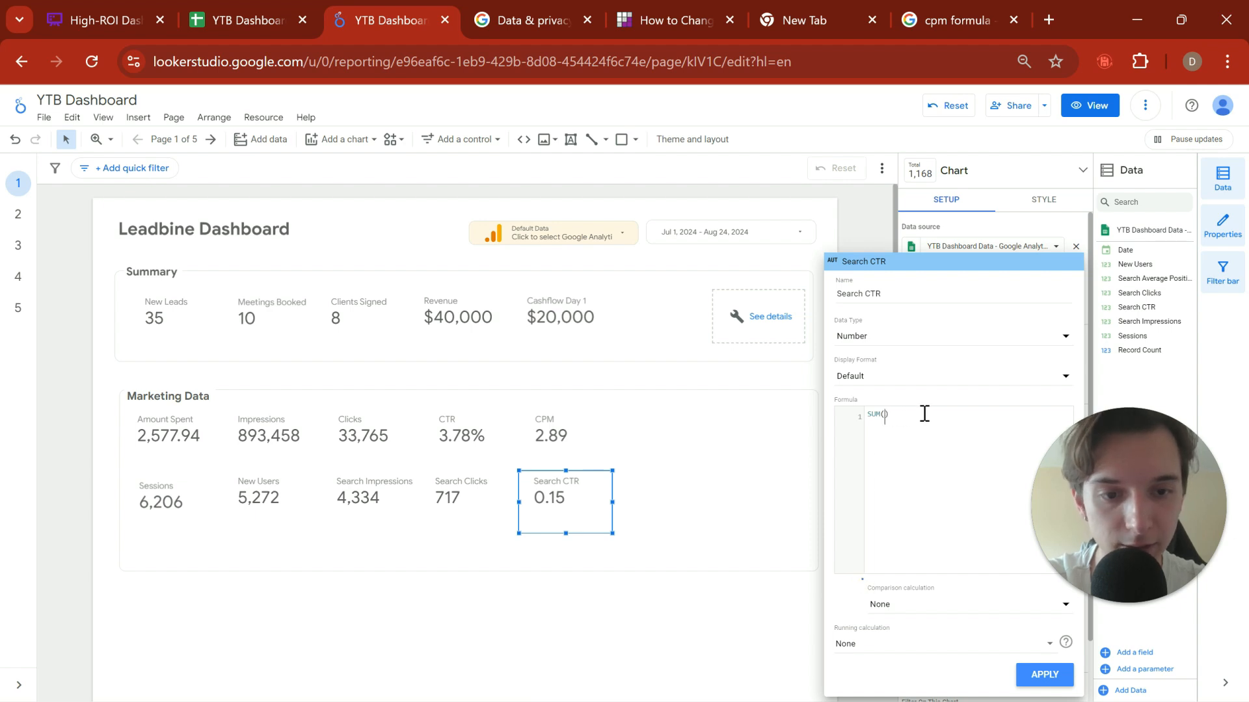
type("Searc")
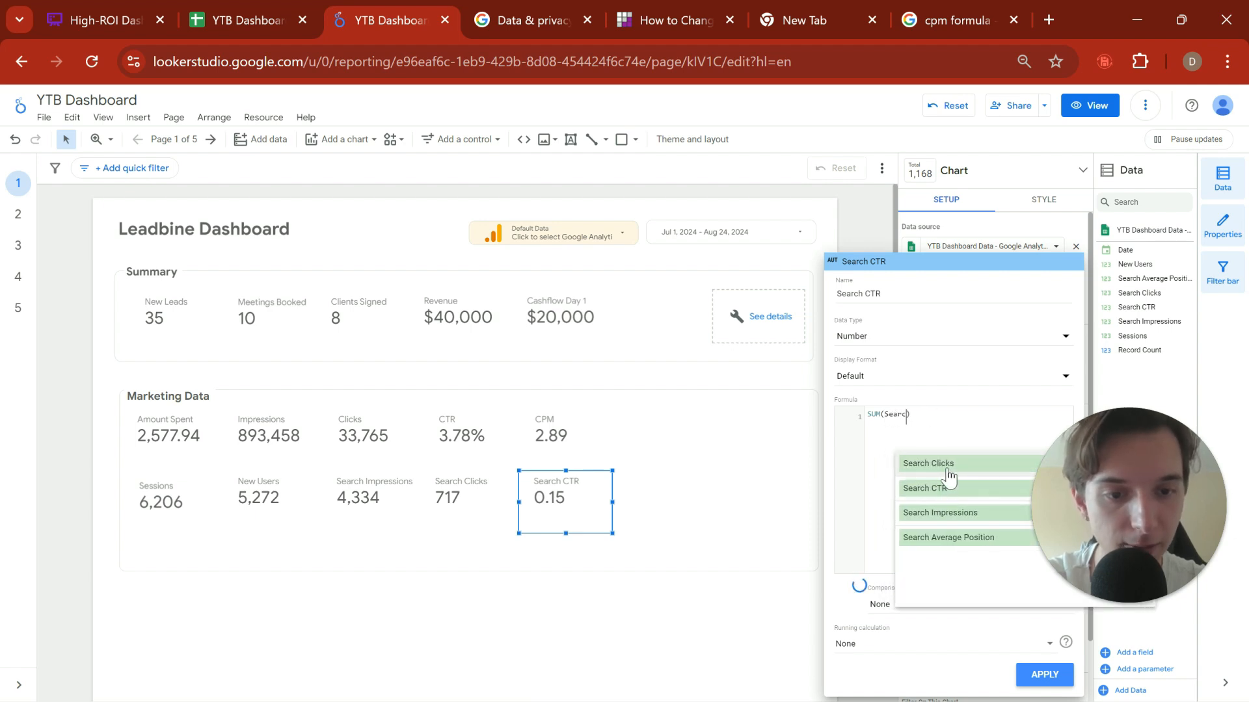
left_click(943, 465)
Step: Try to complete the Search CTR formula by dividing the Search Clicks sum by the sum of Search Impressions
type("/SUM(")
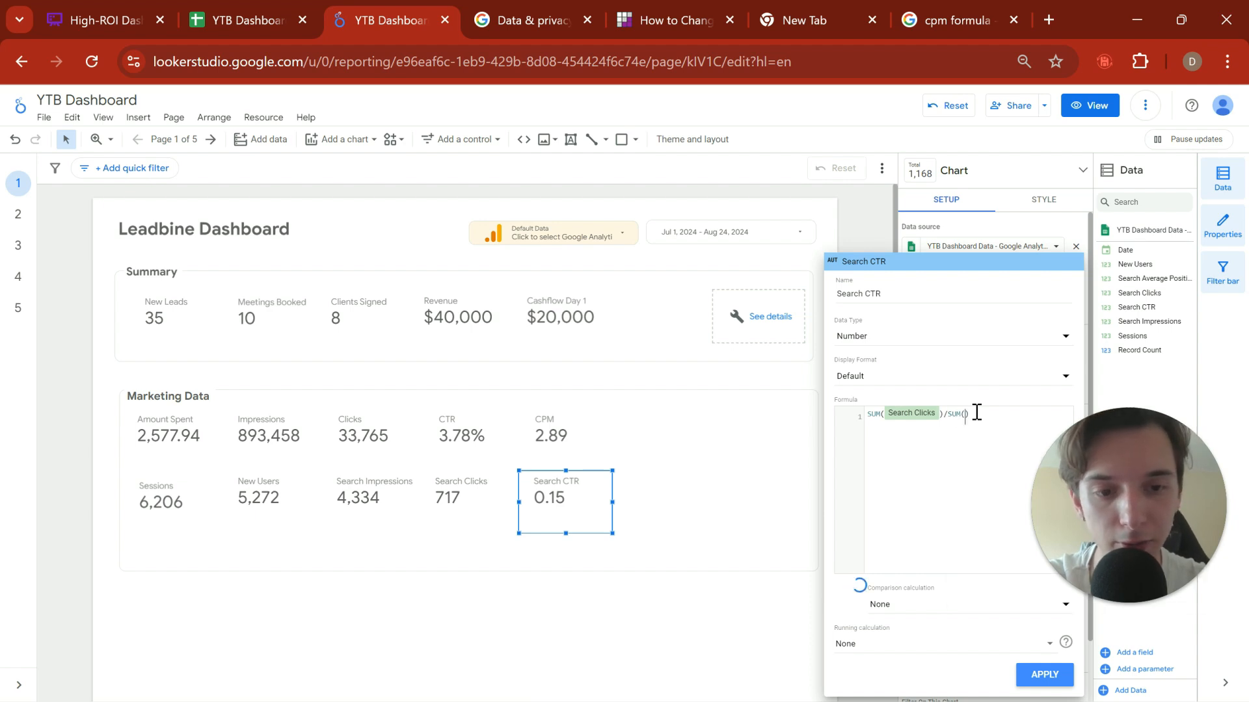
type("Search I p")
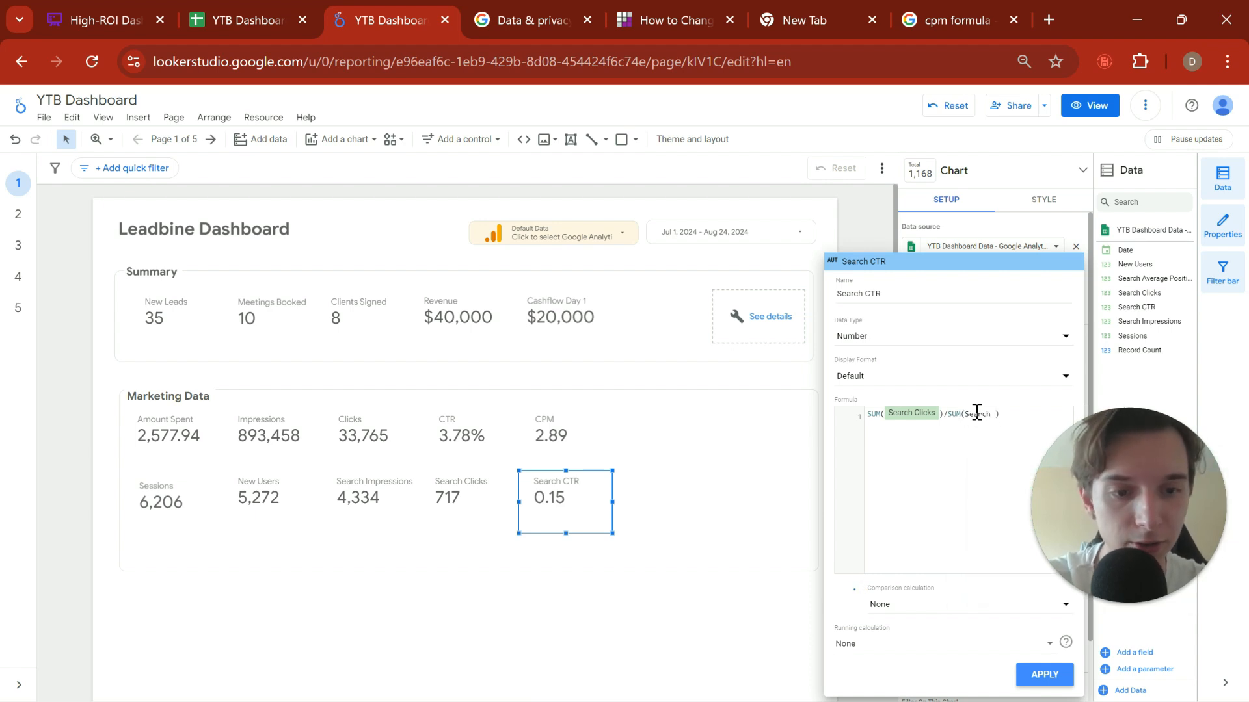
key("BackSpace")
key("BackSpace")
type("mpresss")
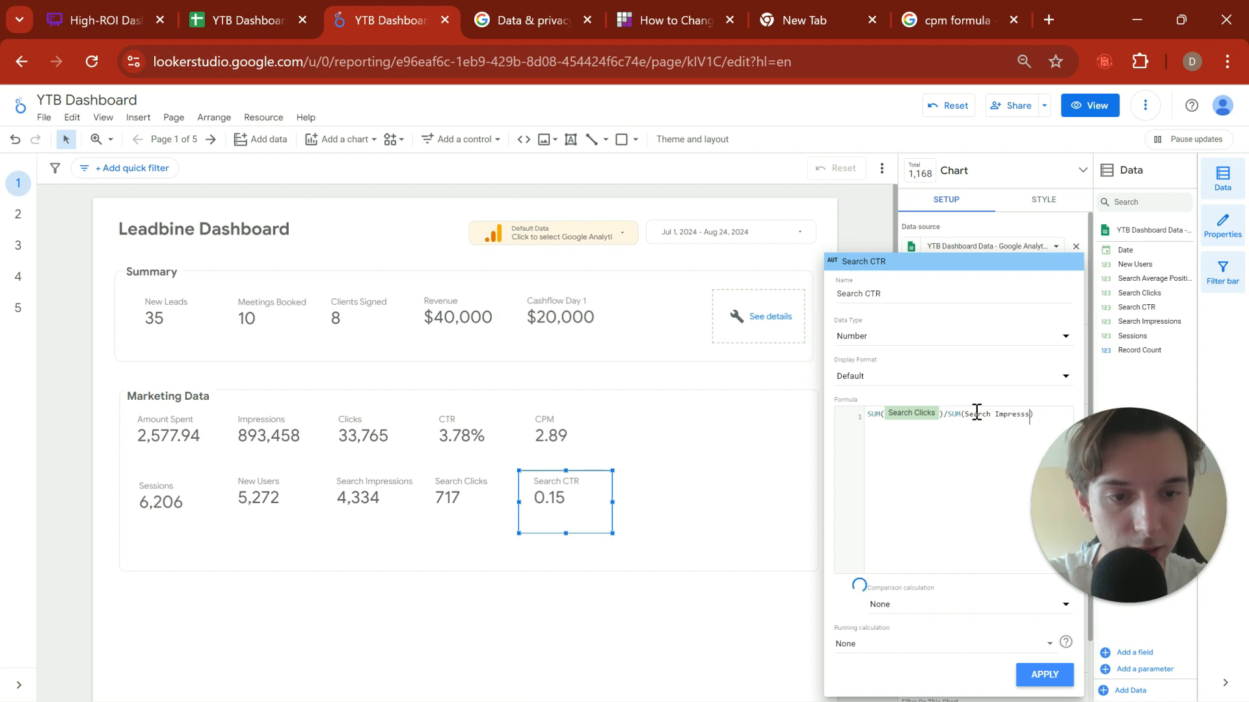
type("ion")
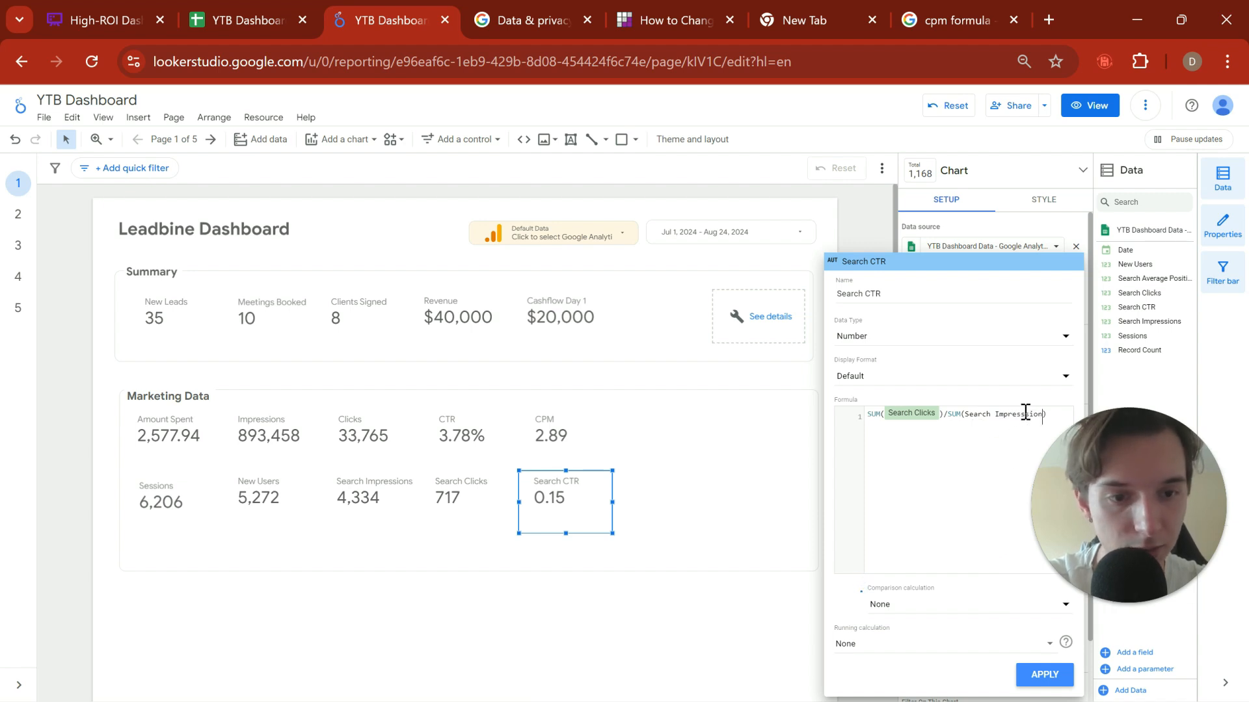
Step: Try to re-enter the impressions field inside the second SUM of the Search CTR formula, and close the field editor
left_click(996, 415)
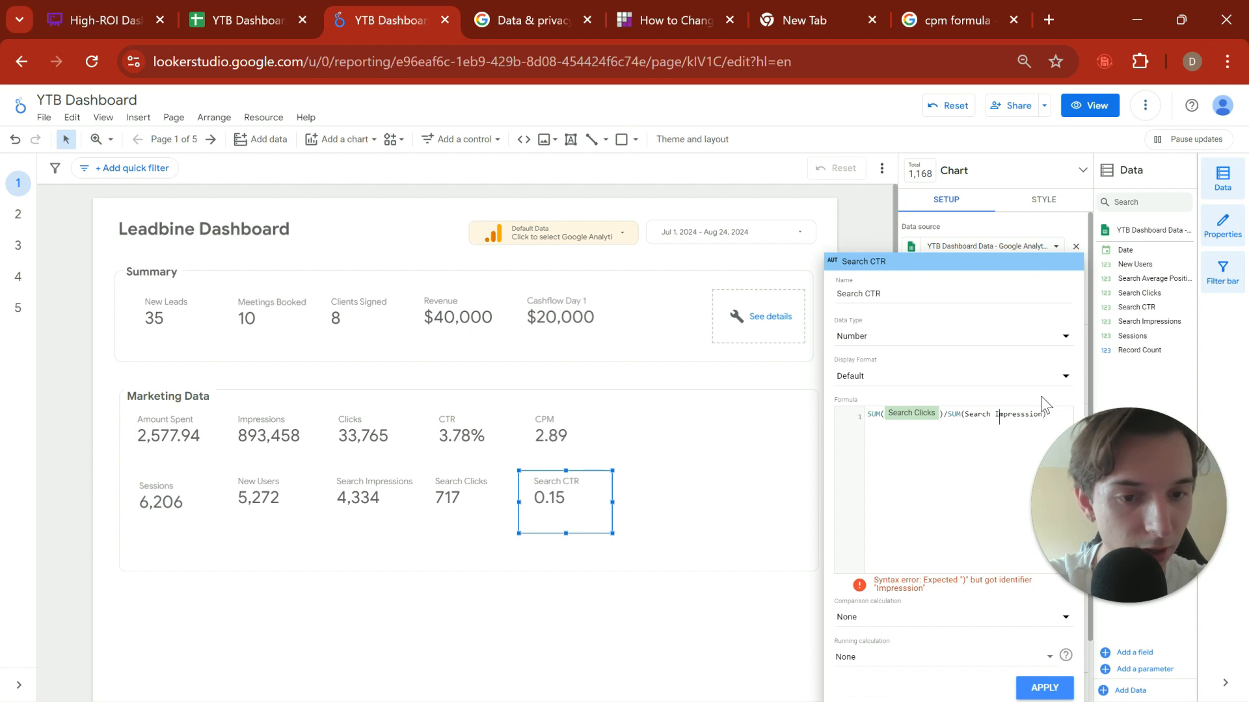
key("BackSpace")
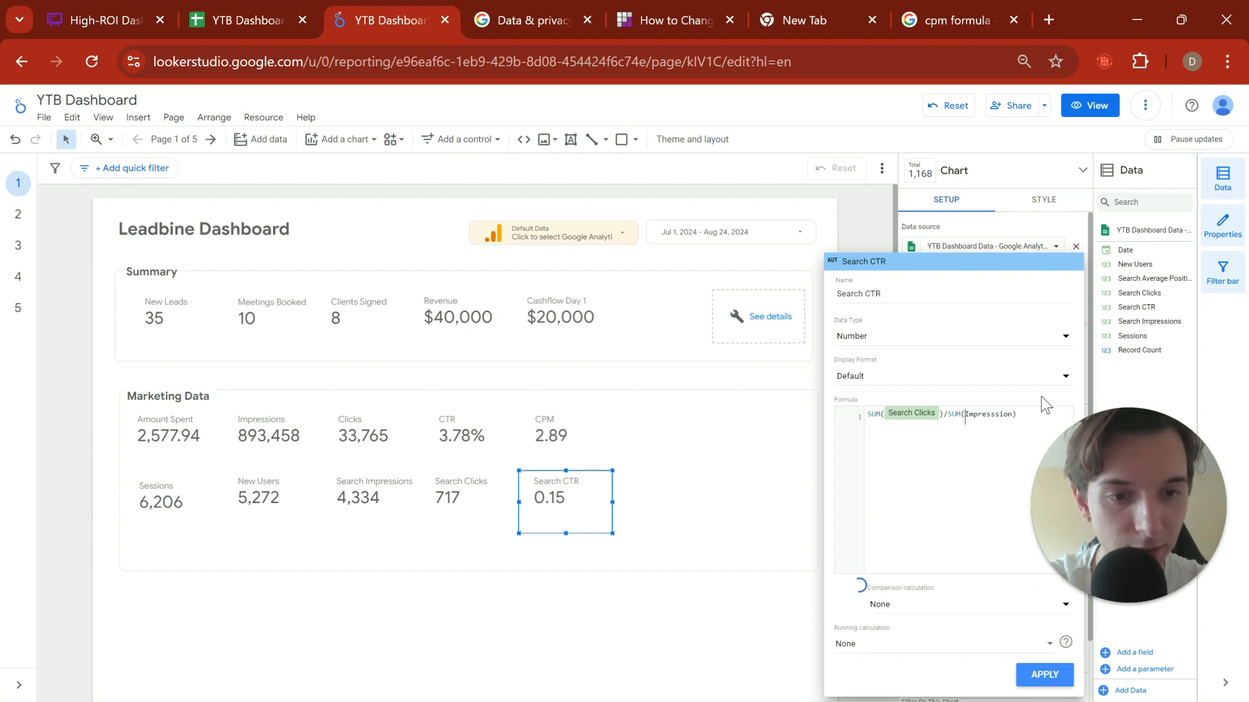
key("Delete")
key("Delete")
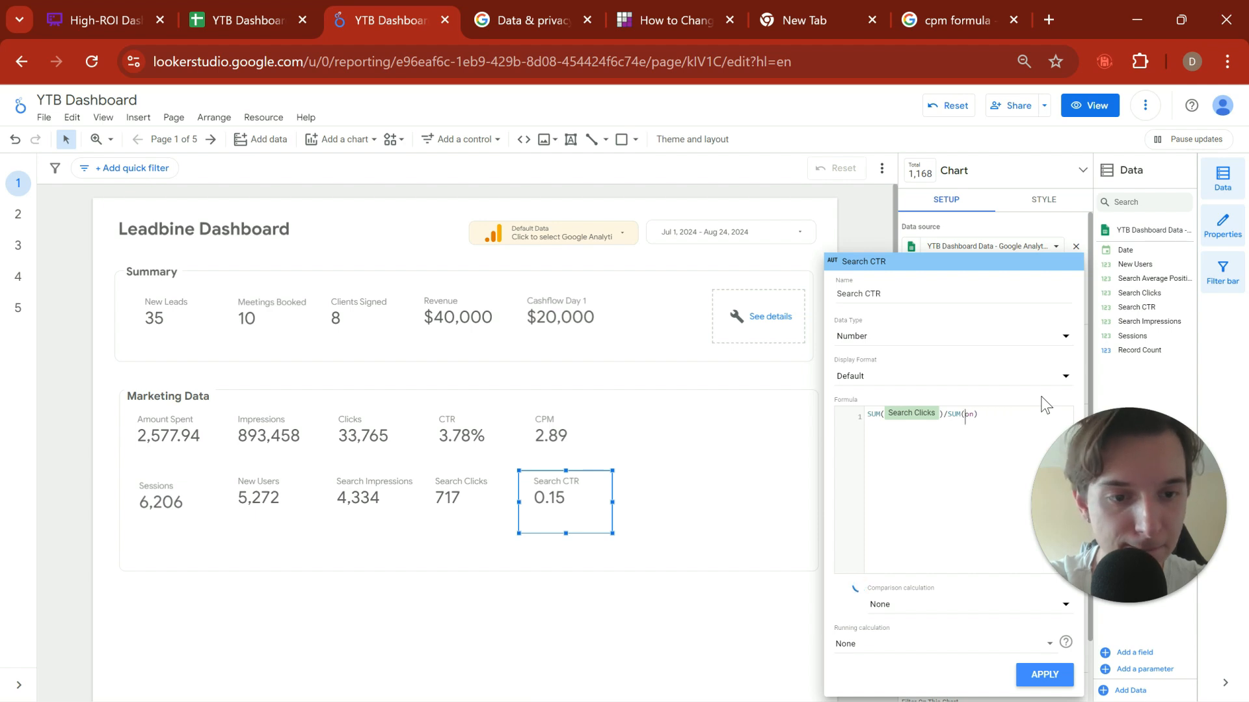
key("Delete")
key("Delete")
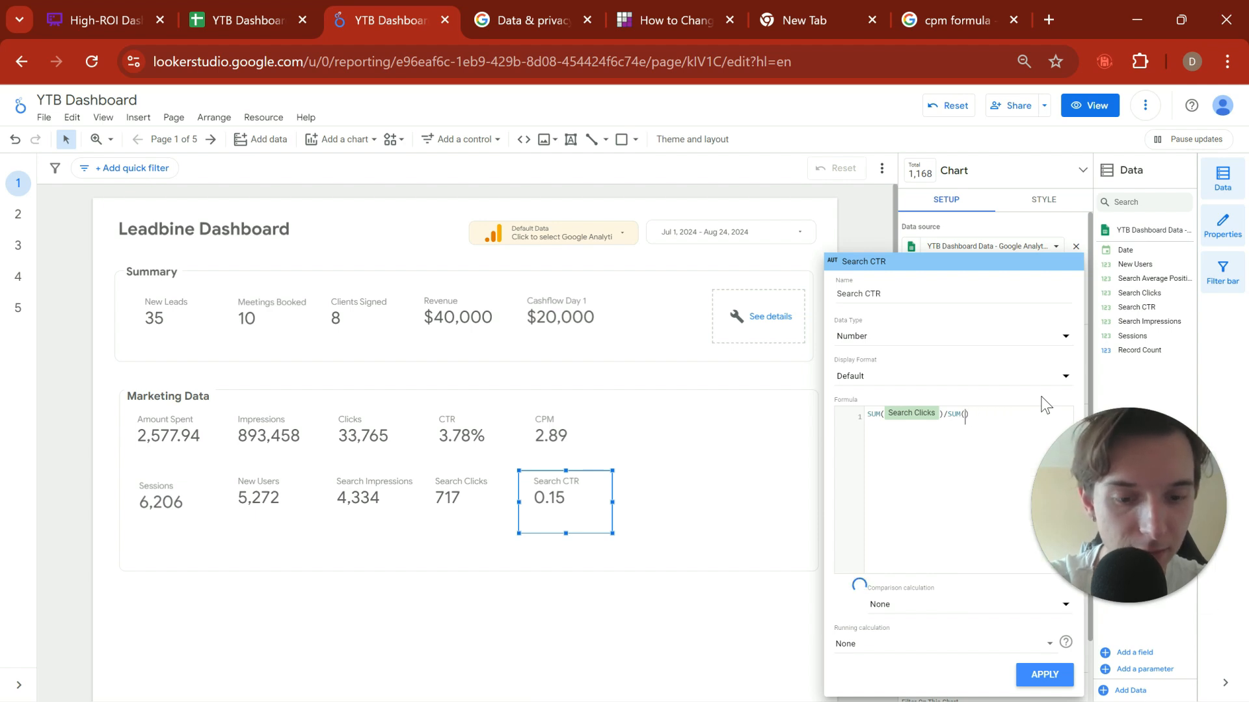
type("Impre")
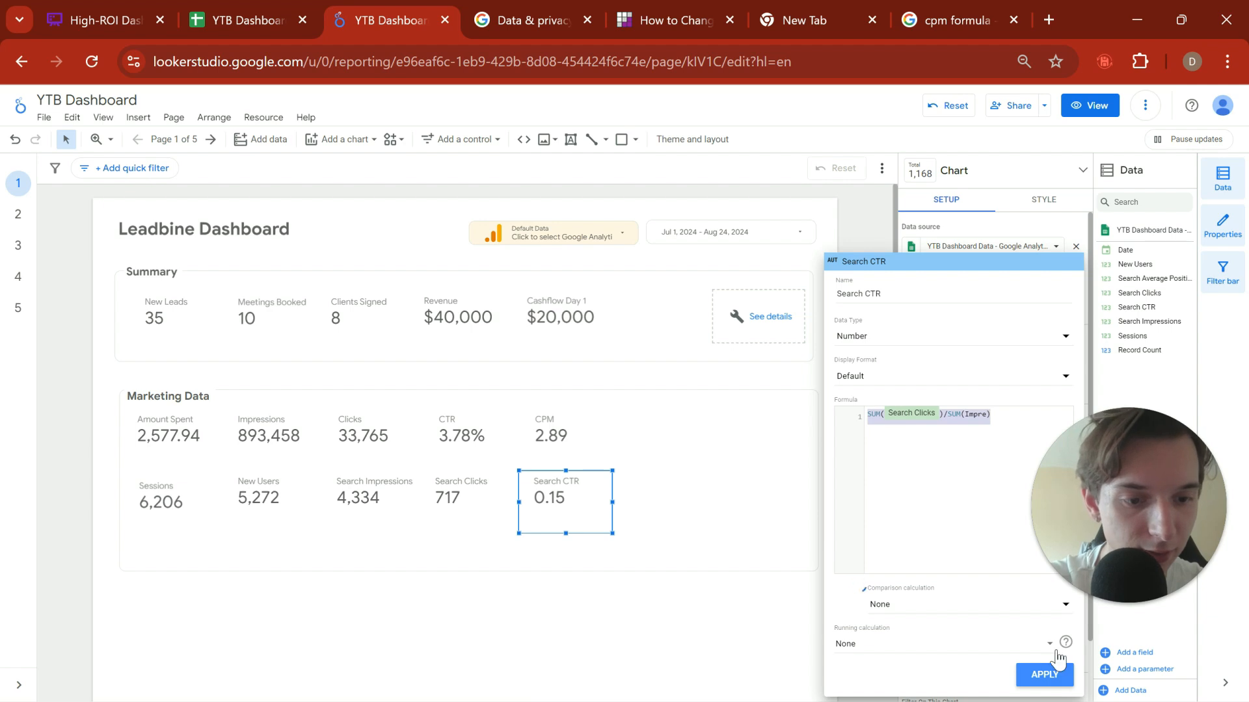
left_click(1039, 225)
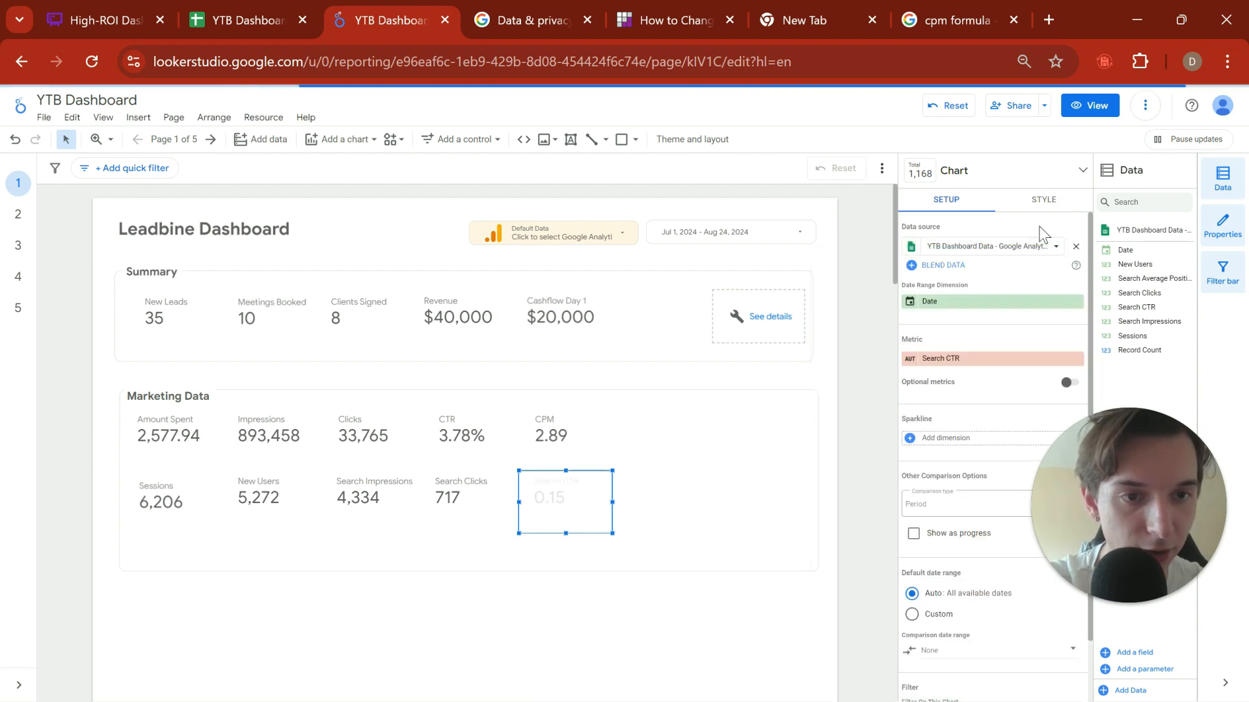
Step: Replace the scorecard's broken calculated metric with the data source's Search CTR field
left_click(980, 365)
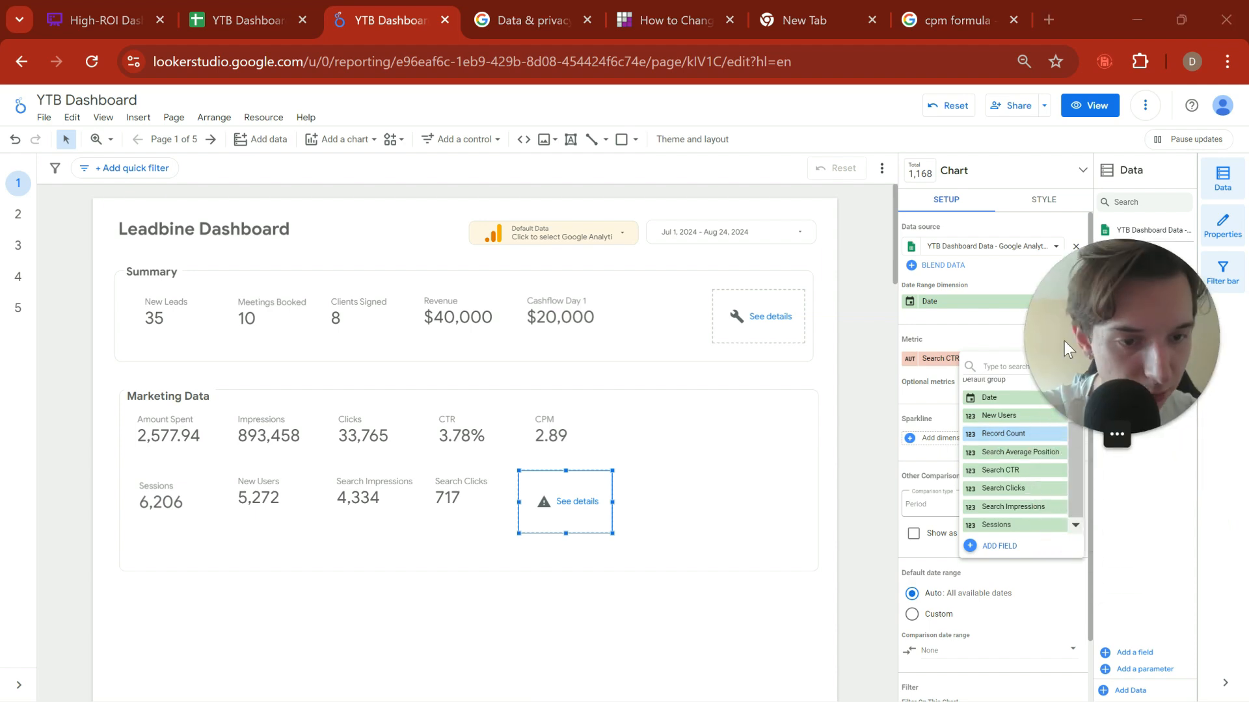
left_click(914, 381)
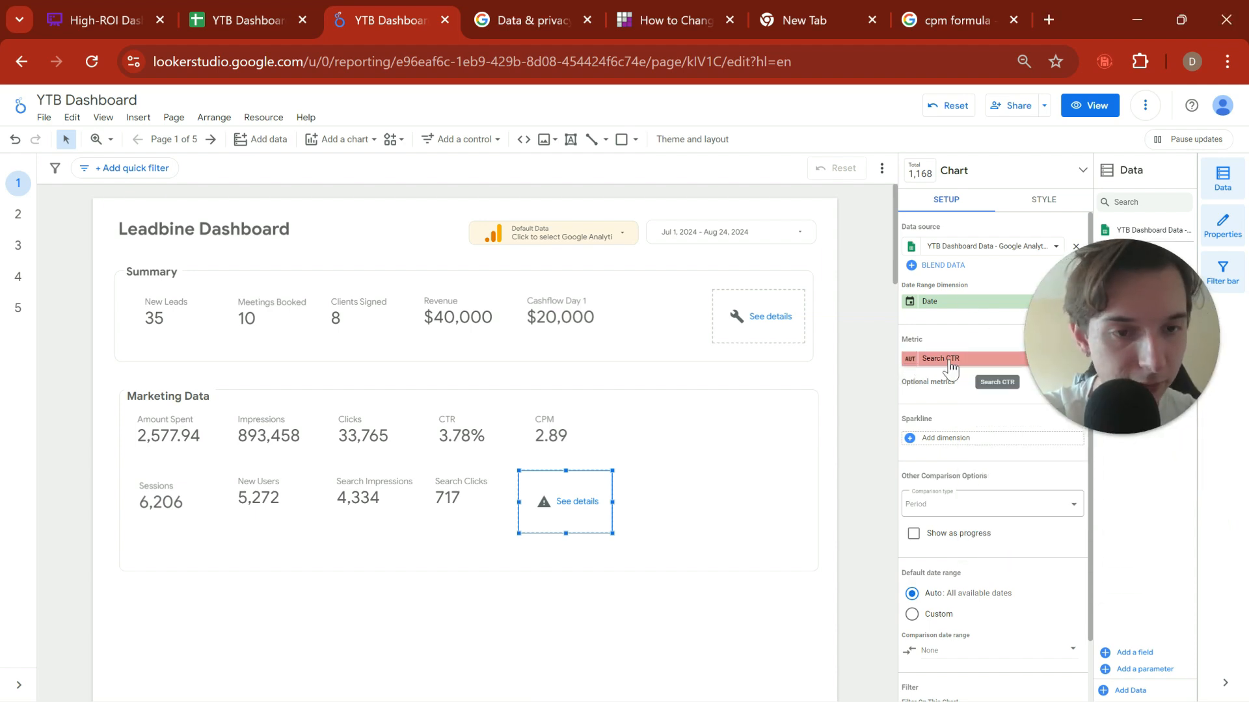
left_click(956, 358)
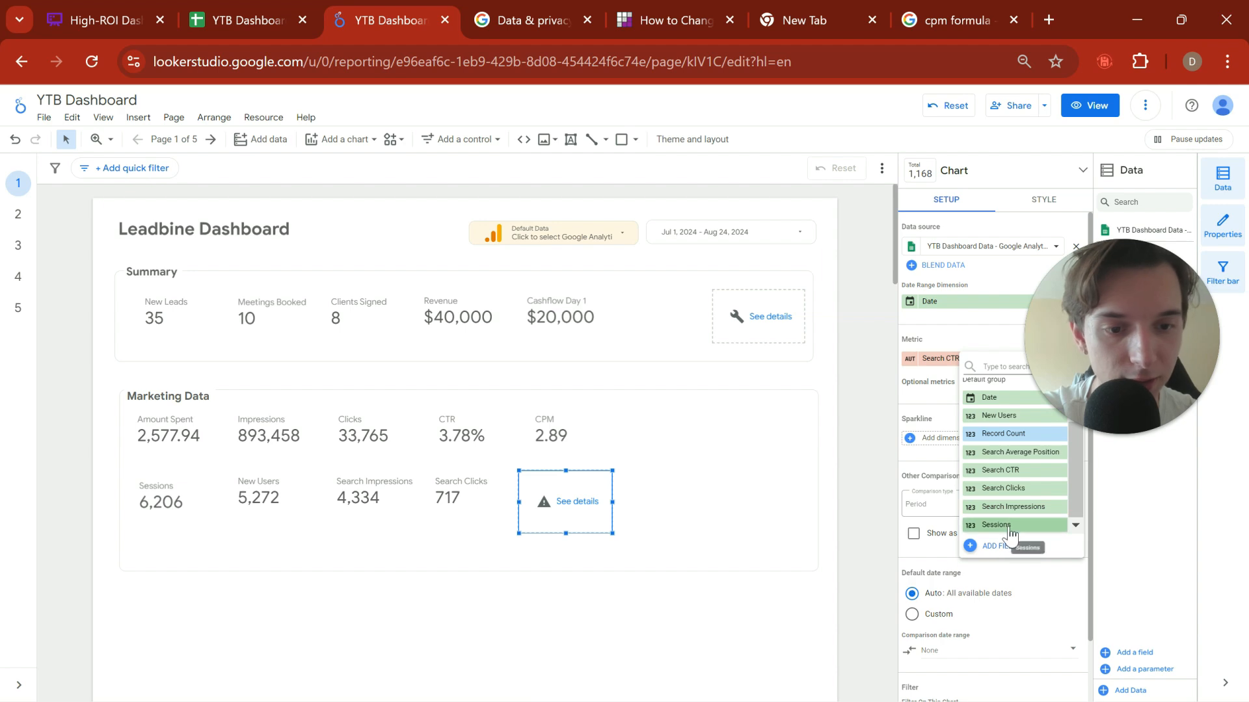
left_click(1018, 483)
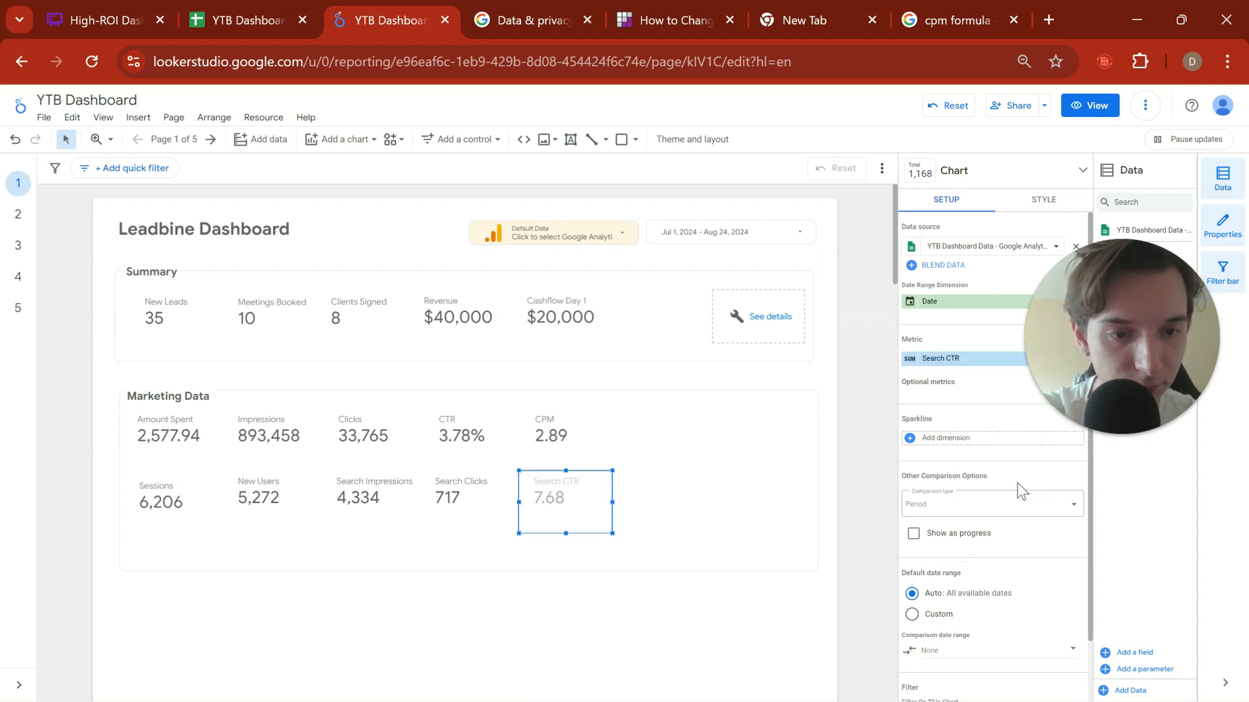
Step: Add a new calculated metric field named CTR - Clicks to the scorecard under CPM
left_click(940, 359)
left_click(995, 546)
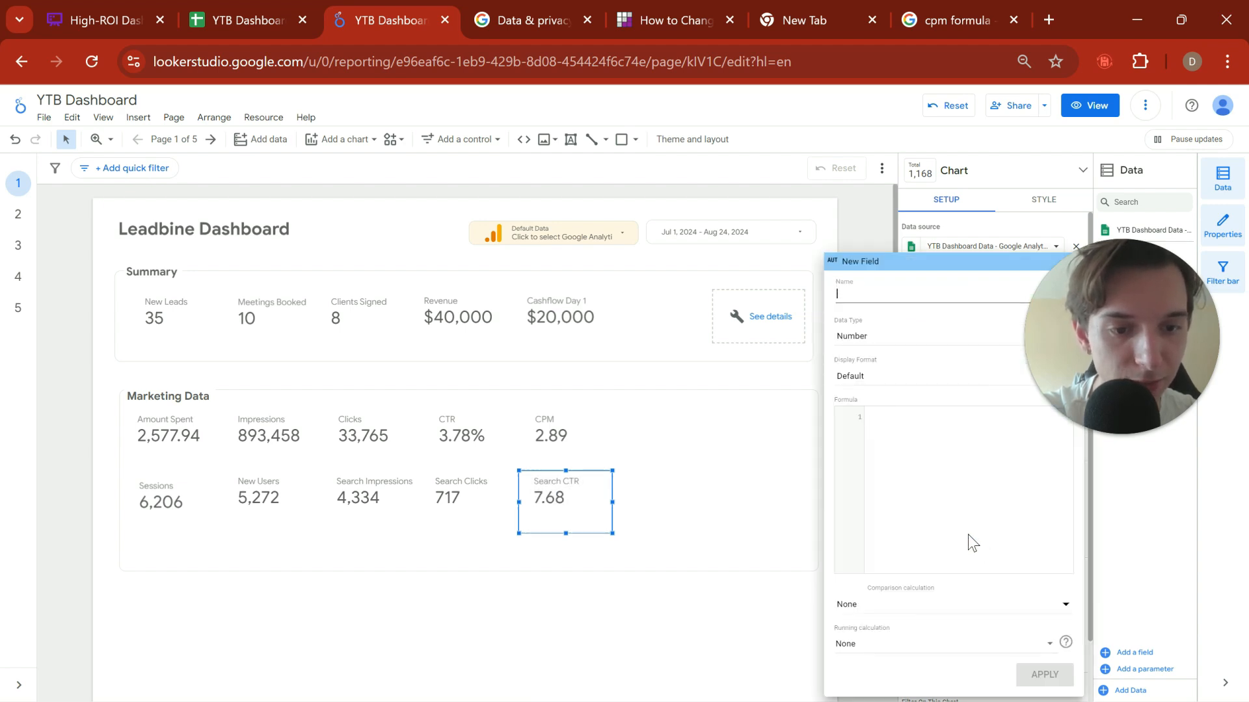
type("CTR - Cl")
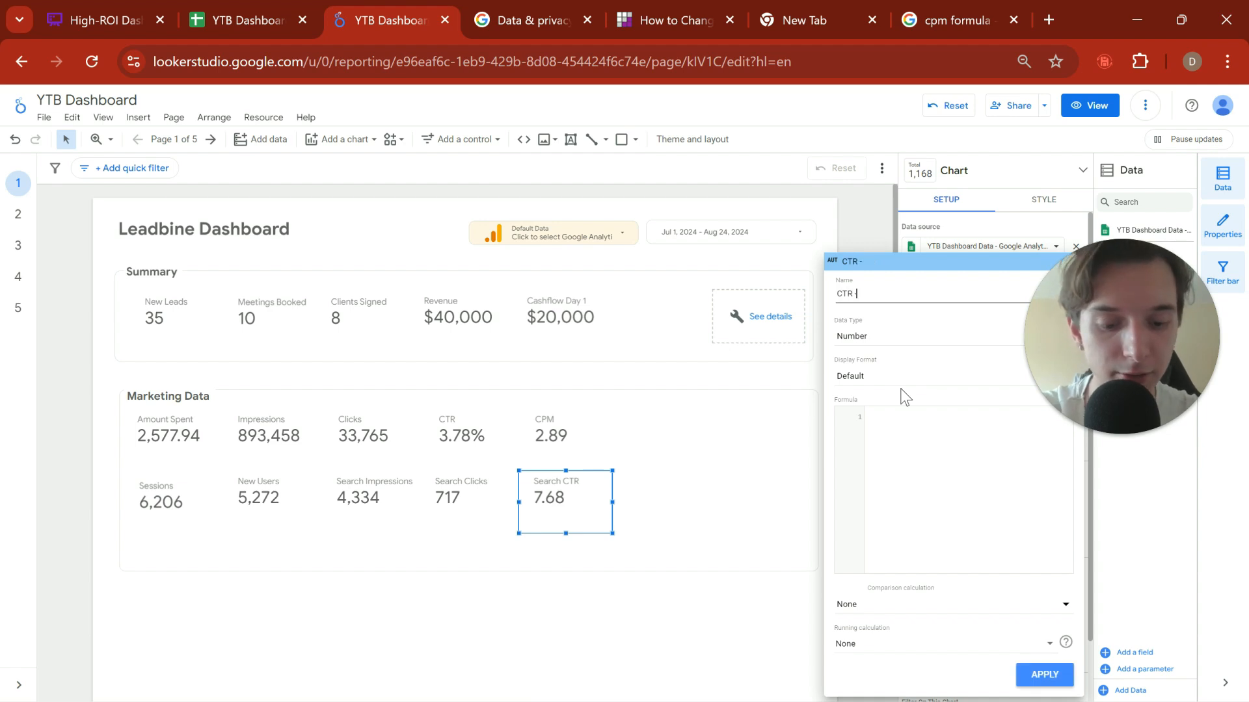
type("i")
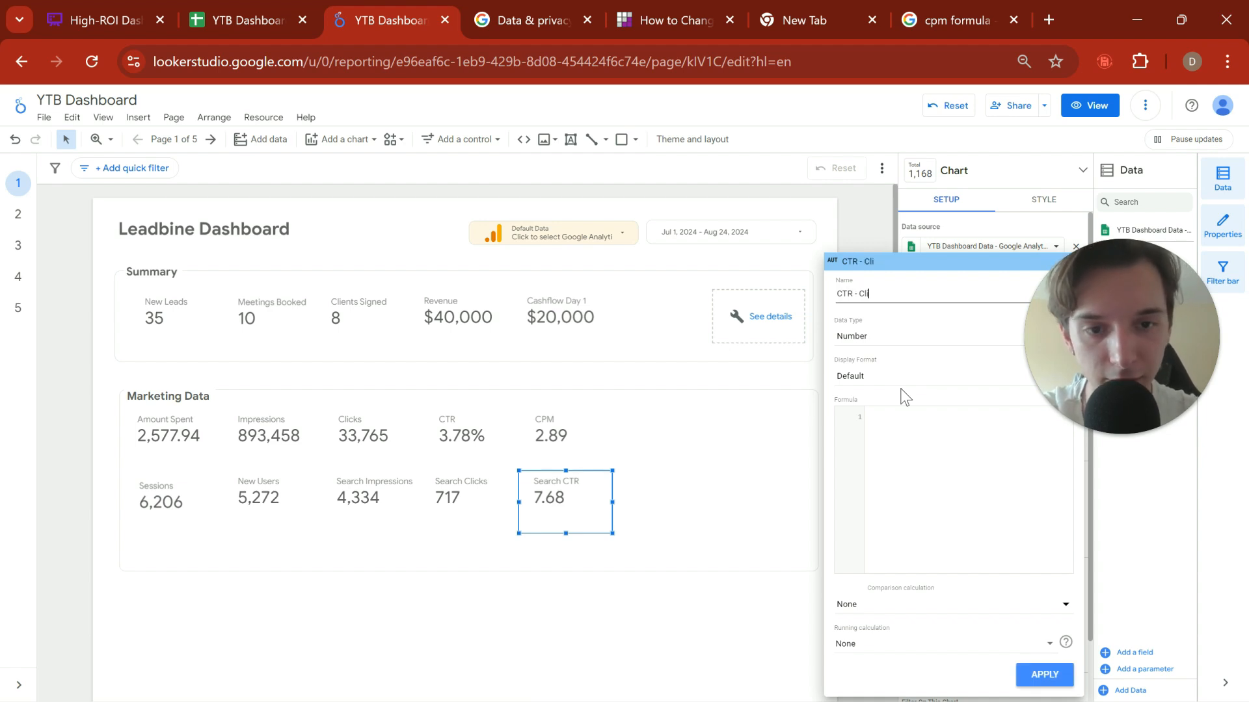
type("cksS")
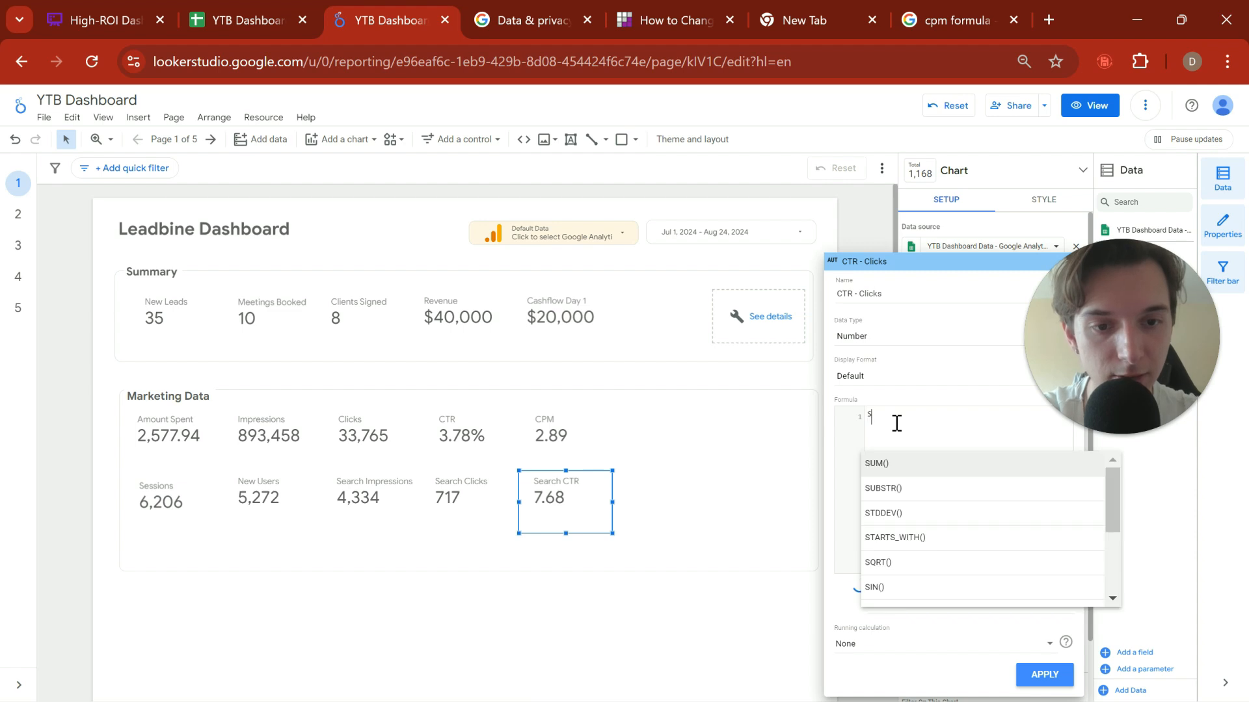
type("UM(")
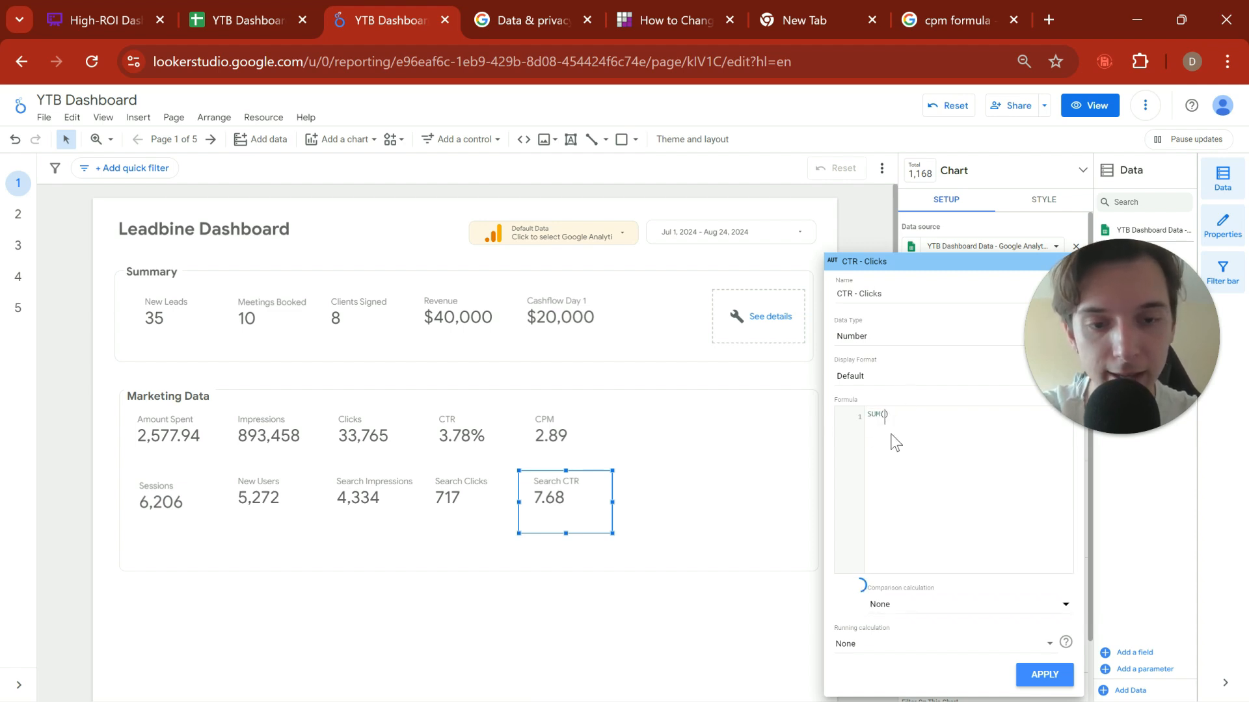
type("search")
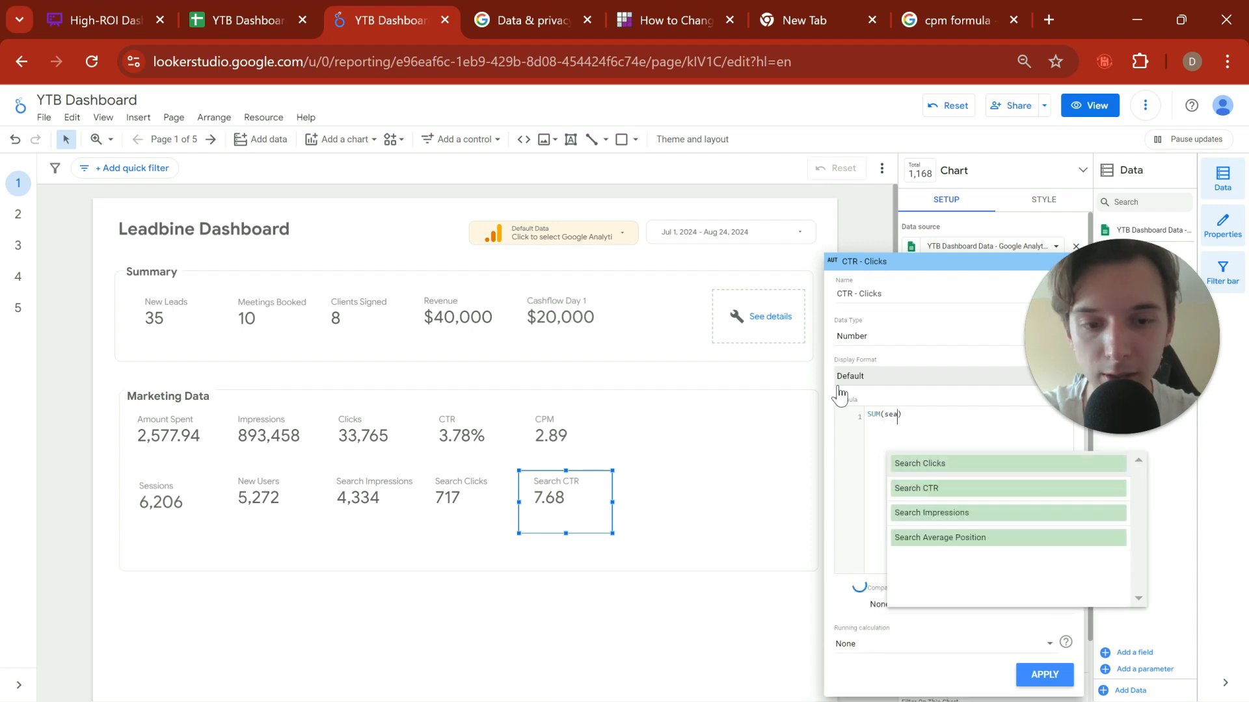
Step: Enter and apply the formula SUM(Search Clicks)/SUM(Search Impressions) for the CTR - Clicks field
left_click(941, 464)
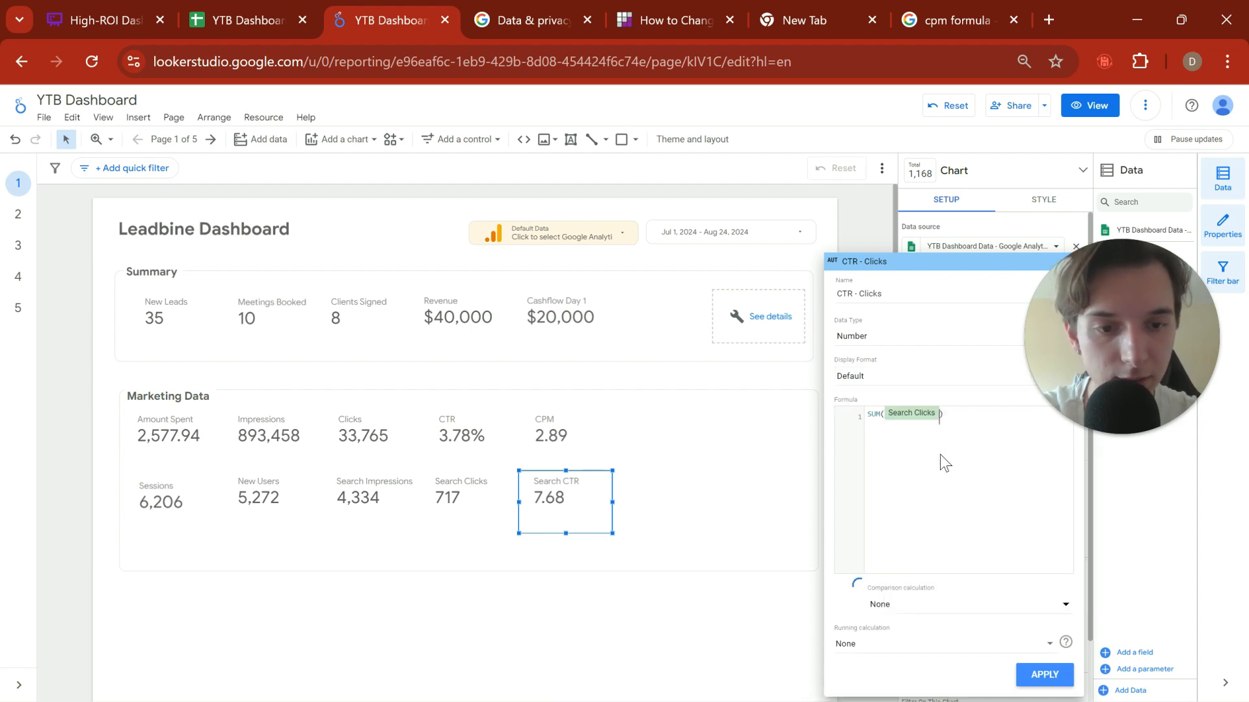
type("/")
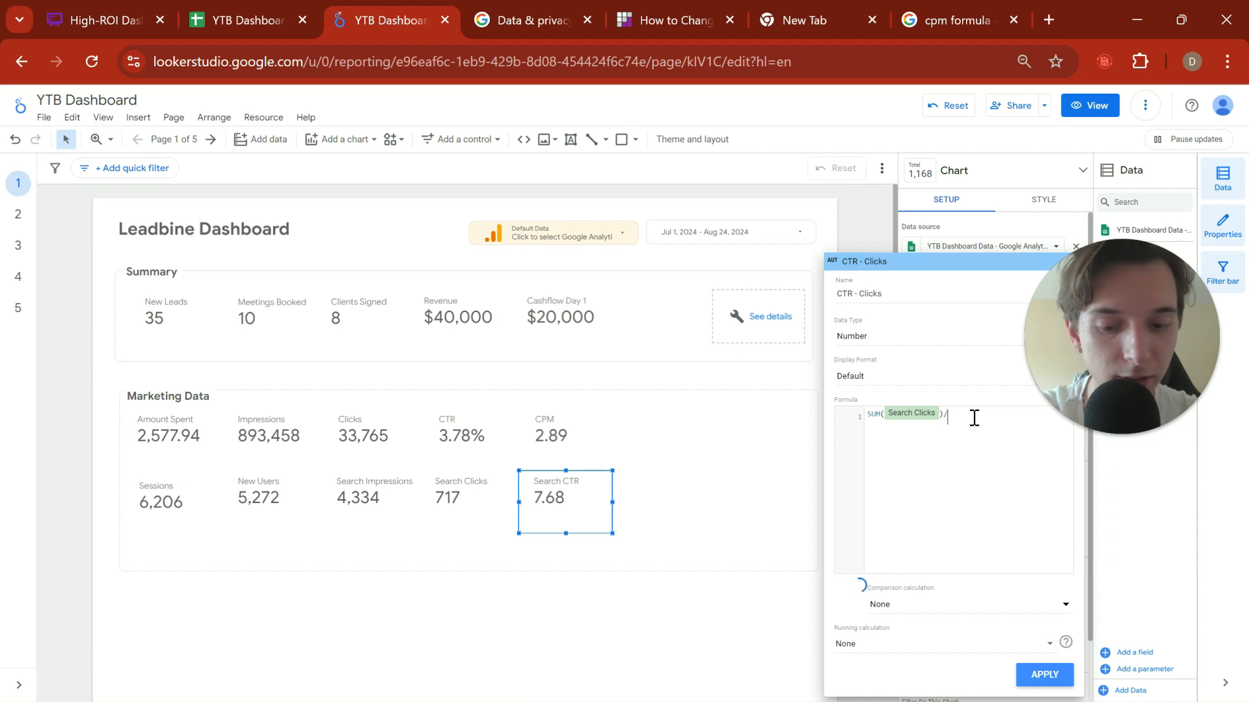
type("S")
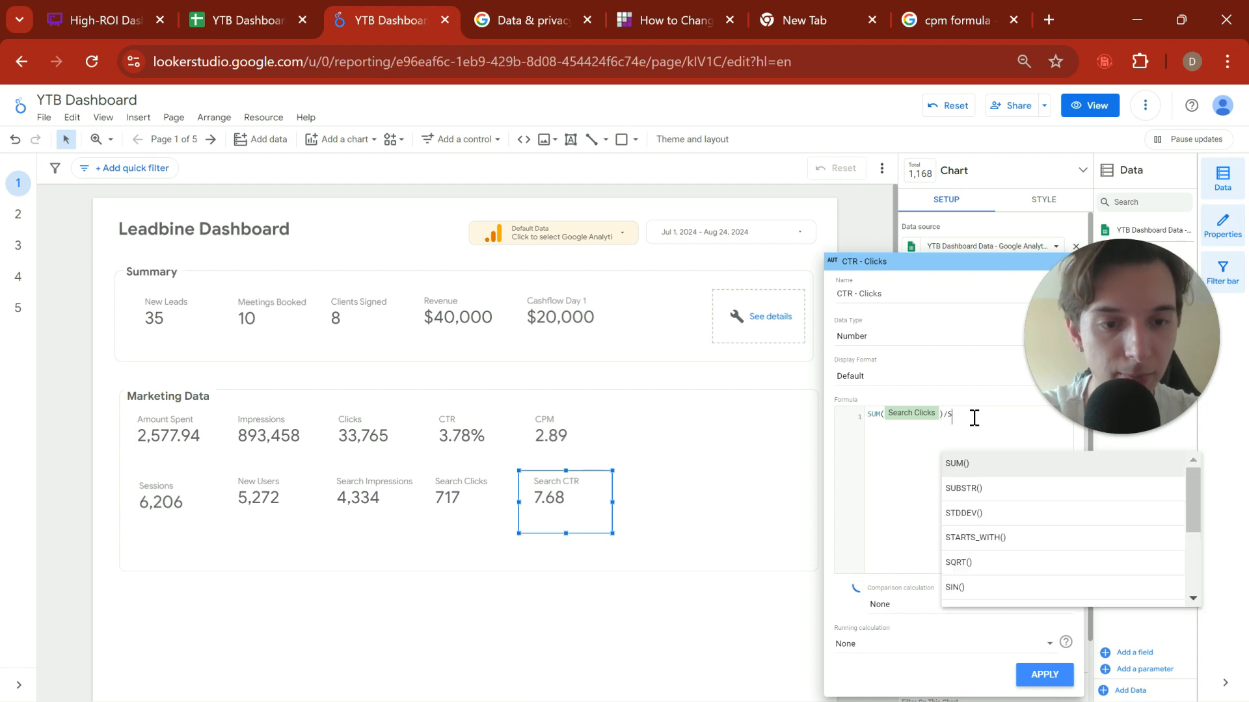
type("UM(searc")
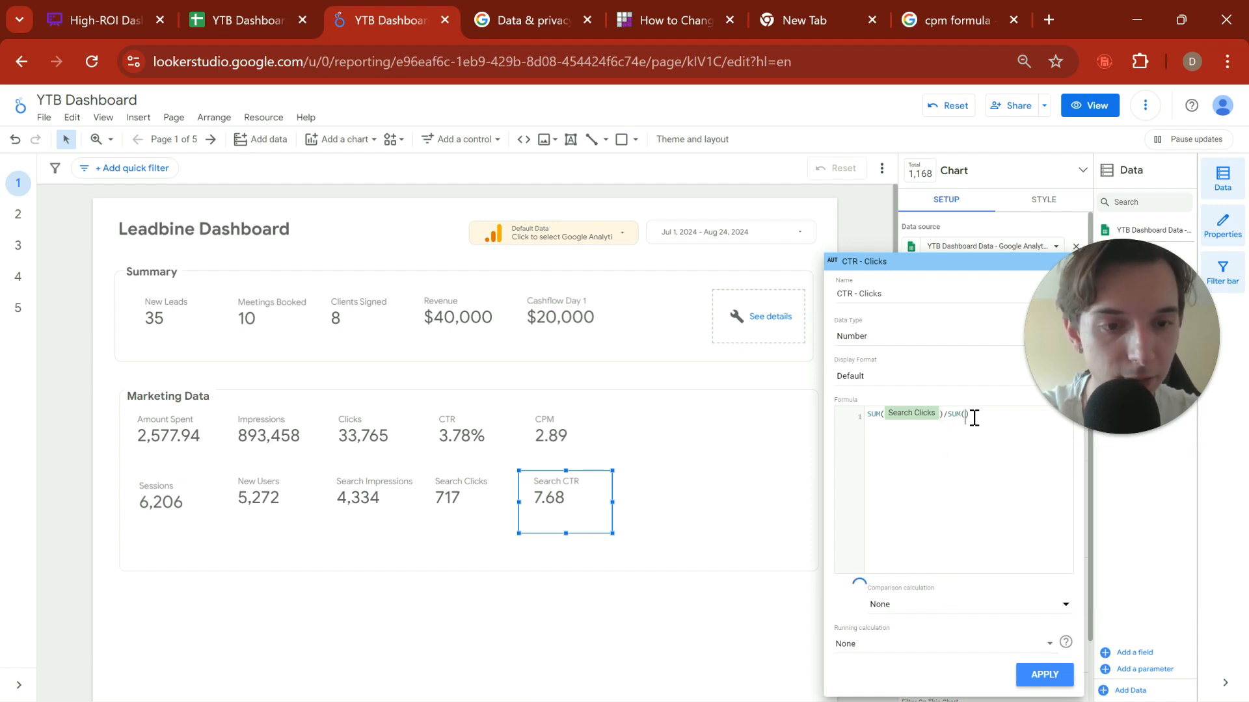
left_click(1045, 514)
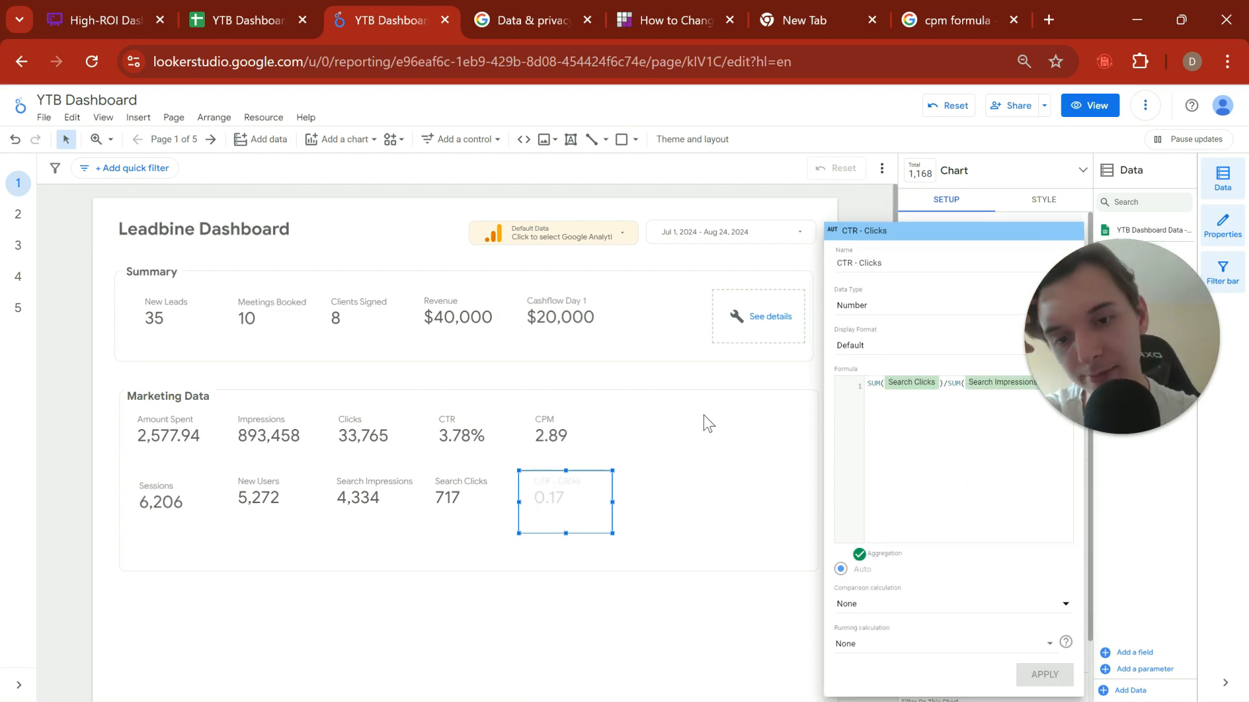
left_click(622, 601)
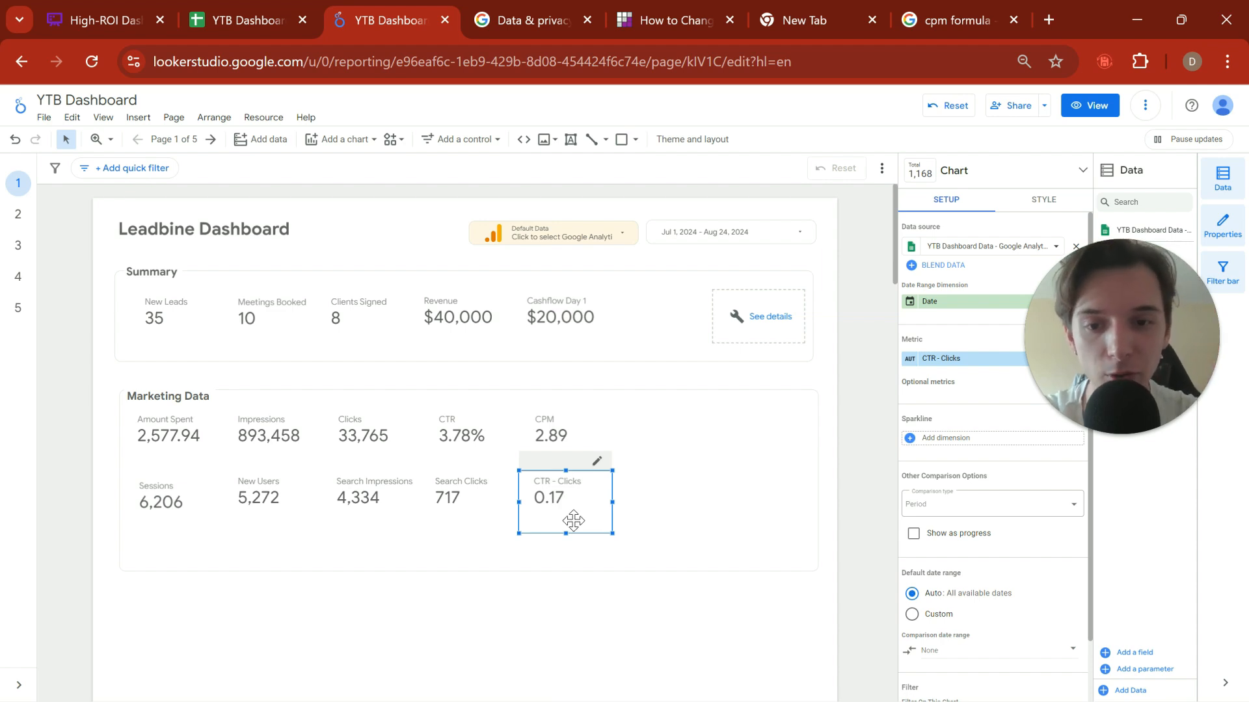
Step: Paste a copy of the CTR - Clicks scorecard and place it beside the original at the end of the second row
left_click(579, 607)
left_click(647, 498)
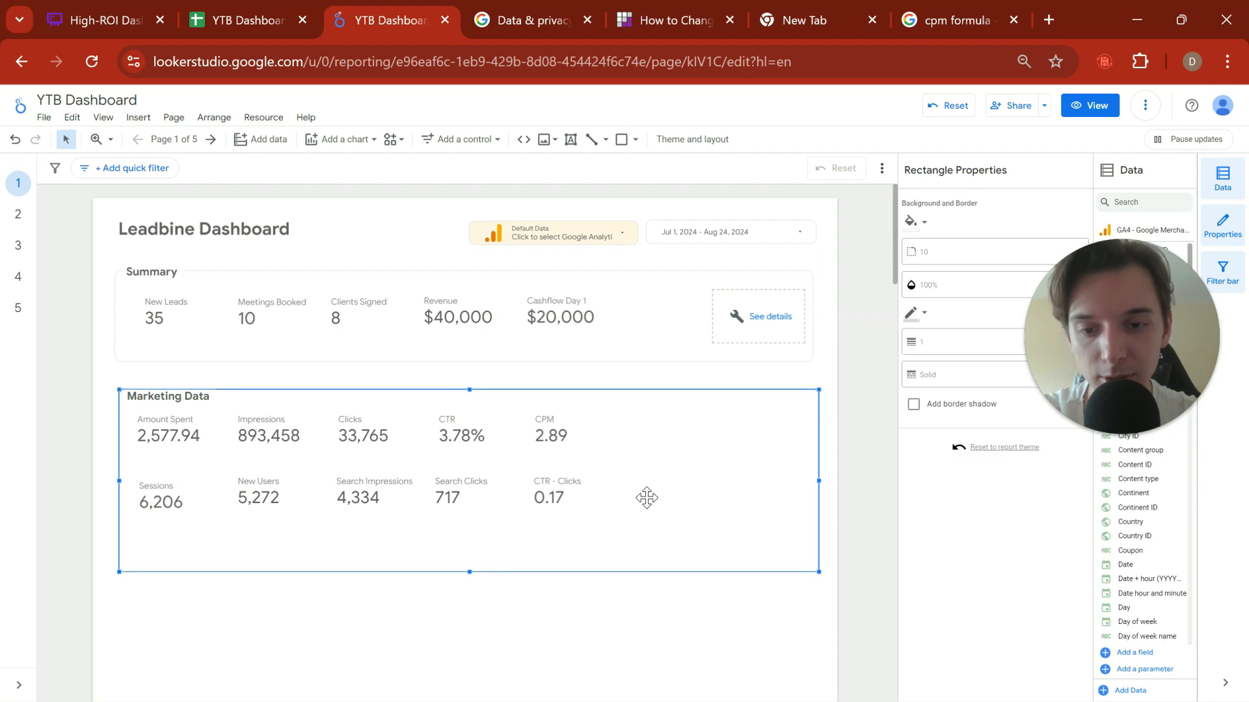
key("ctrl+v")
left_click_drag(552, 521, 646, 514)
left_click(969, 202)
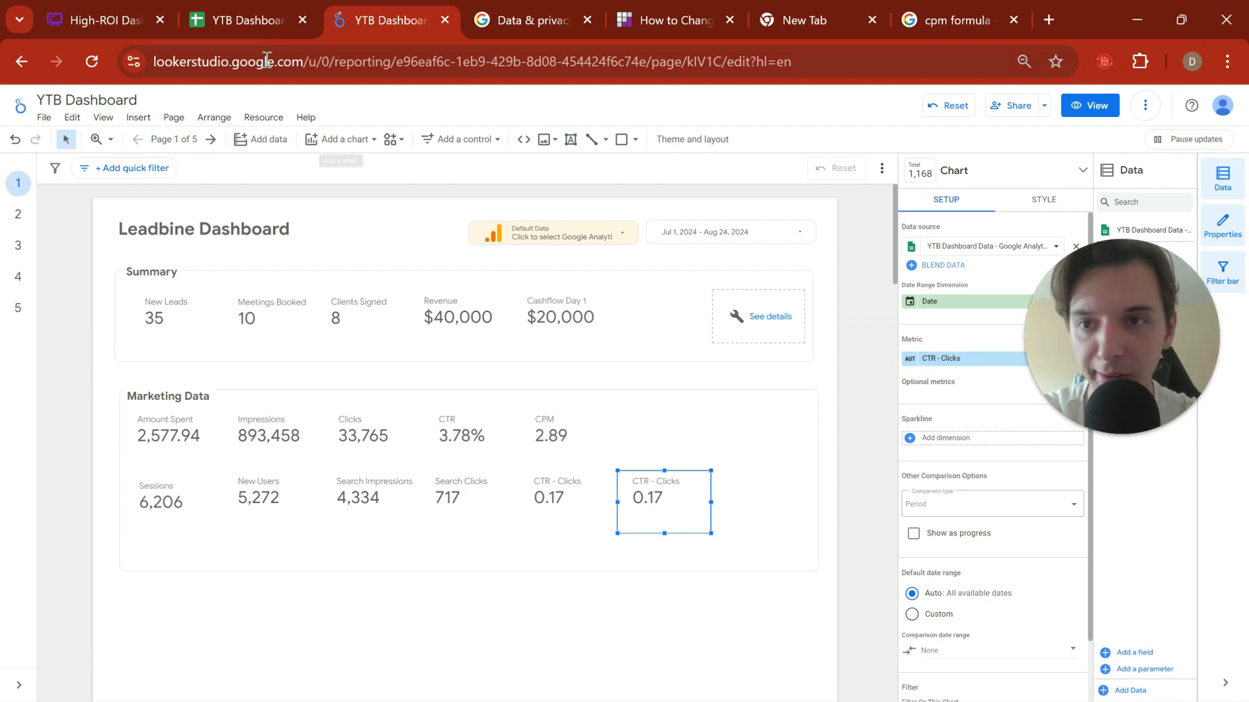
Step: Examine the Search Average Position values on the Google Analytics sheet in Google Sheets, and return to the report
key("ctrl+shift+Tab")
left_click_drag(819, 278, 807, 444)
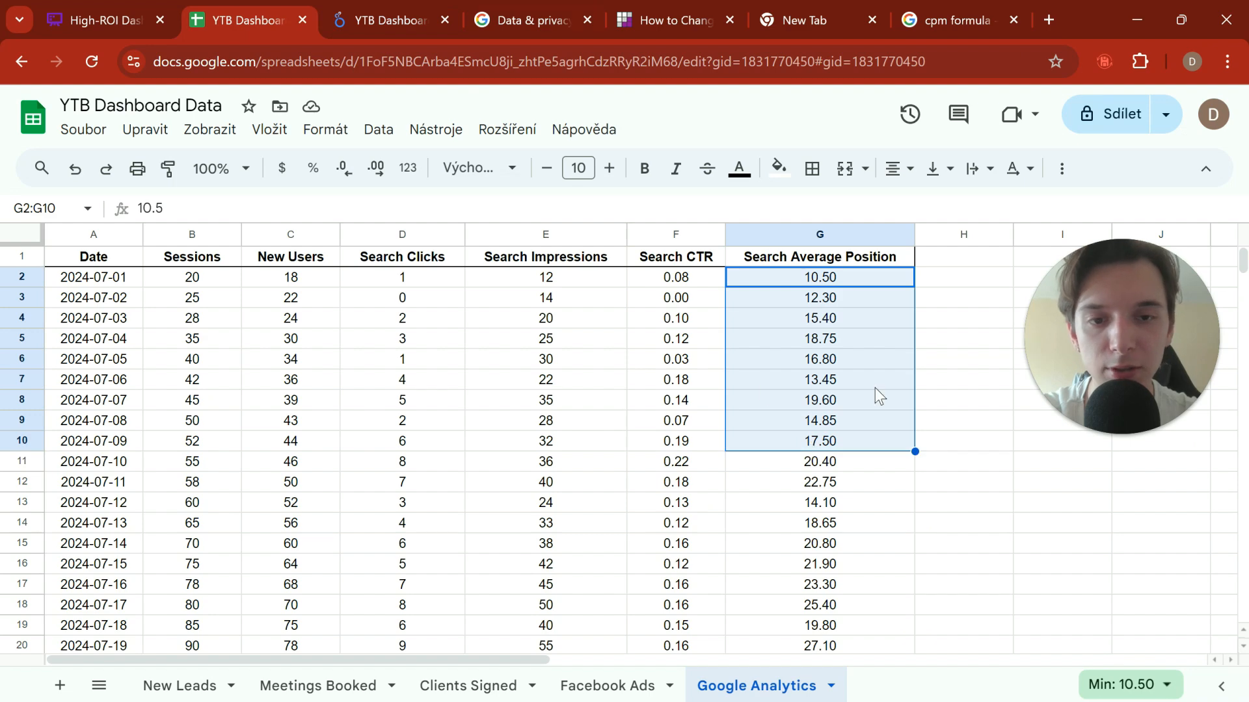
left_click(974, 404)
left_click_drag(806, 290, 816, 462)
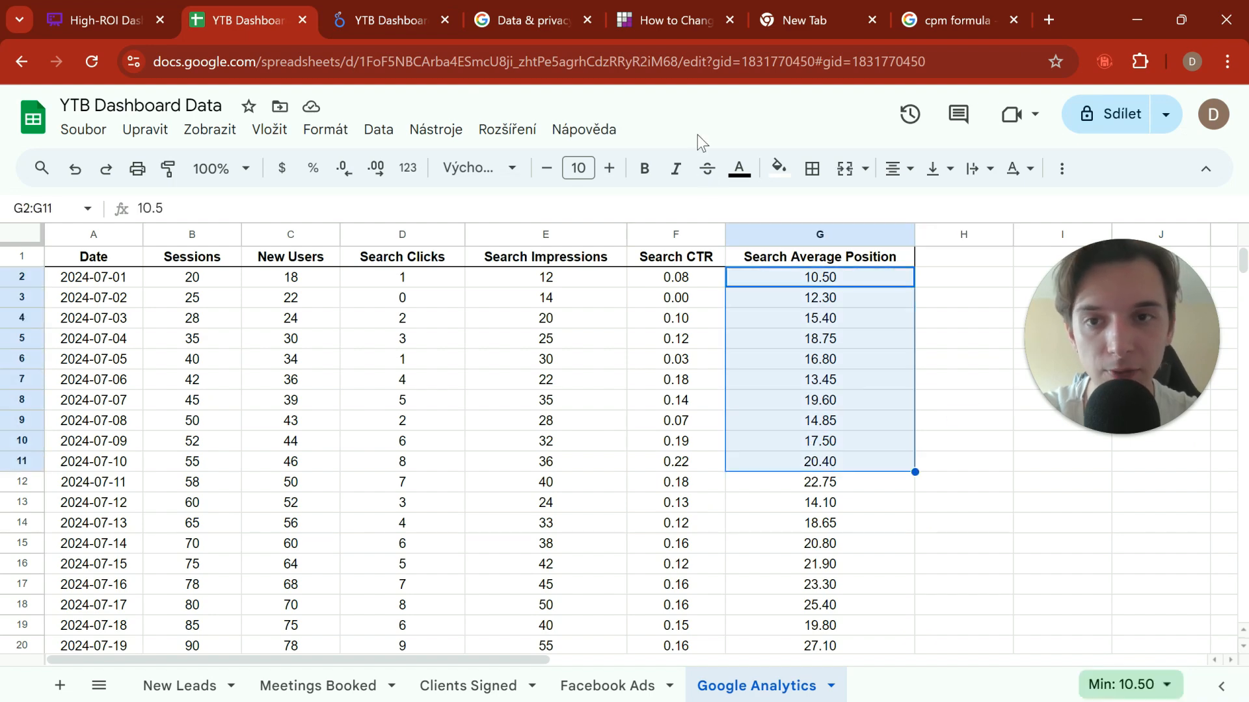
left_click(354, 20)
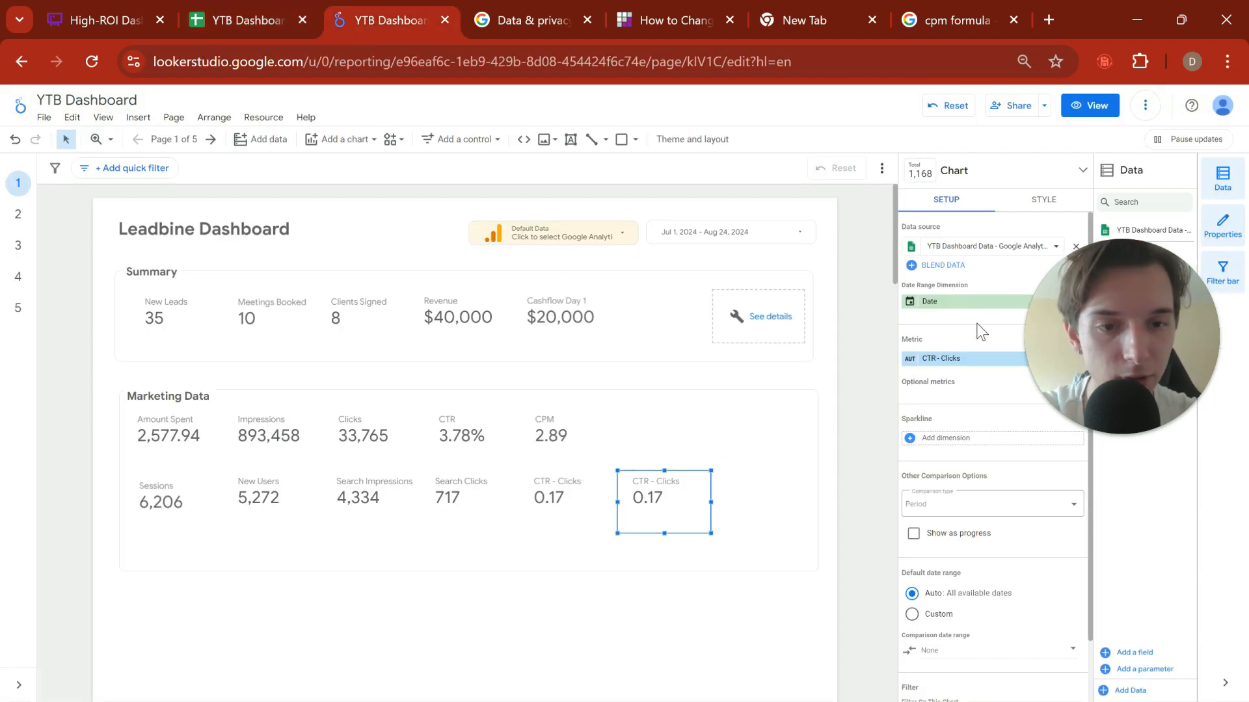
Step: Set the metric of the copied scorecard to Search Average Position with Average aggregation
left_click(950, 363)
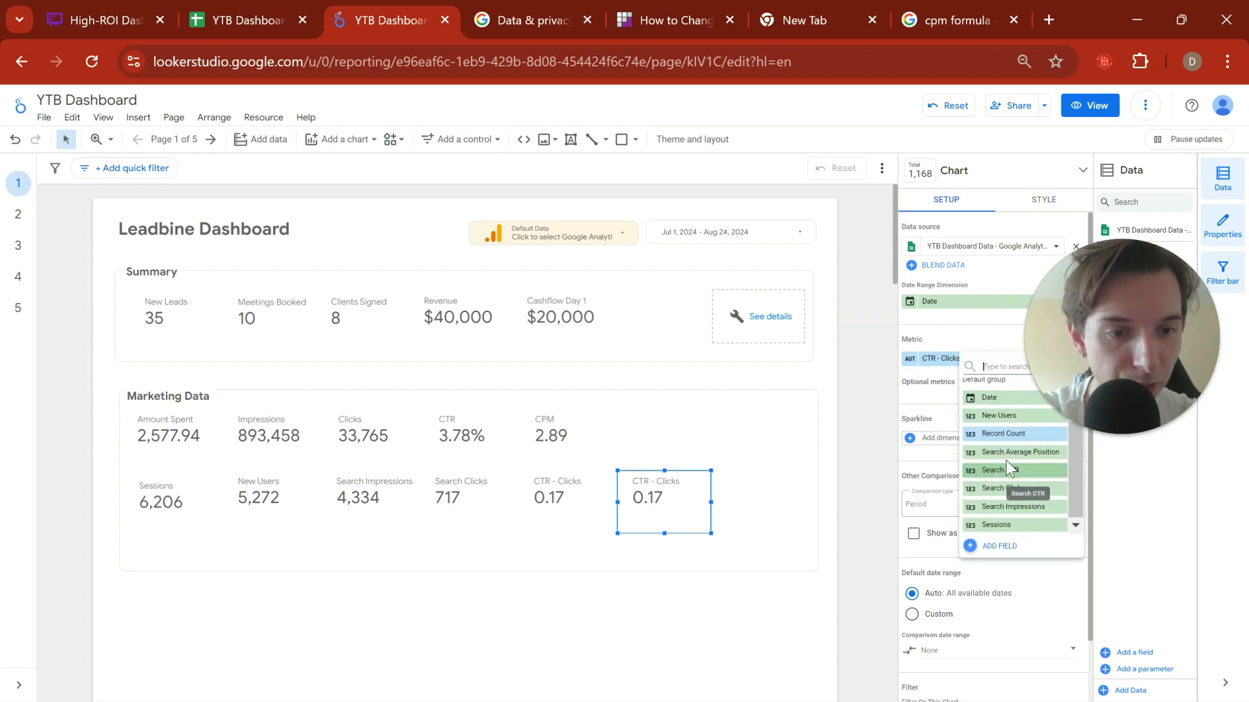
left_click(1011, 452)
left_click(910, 358)
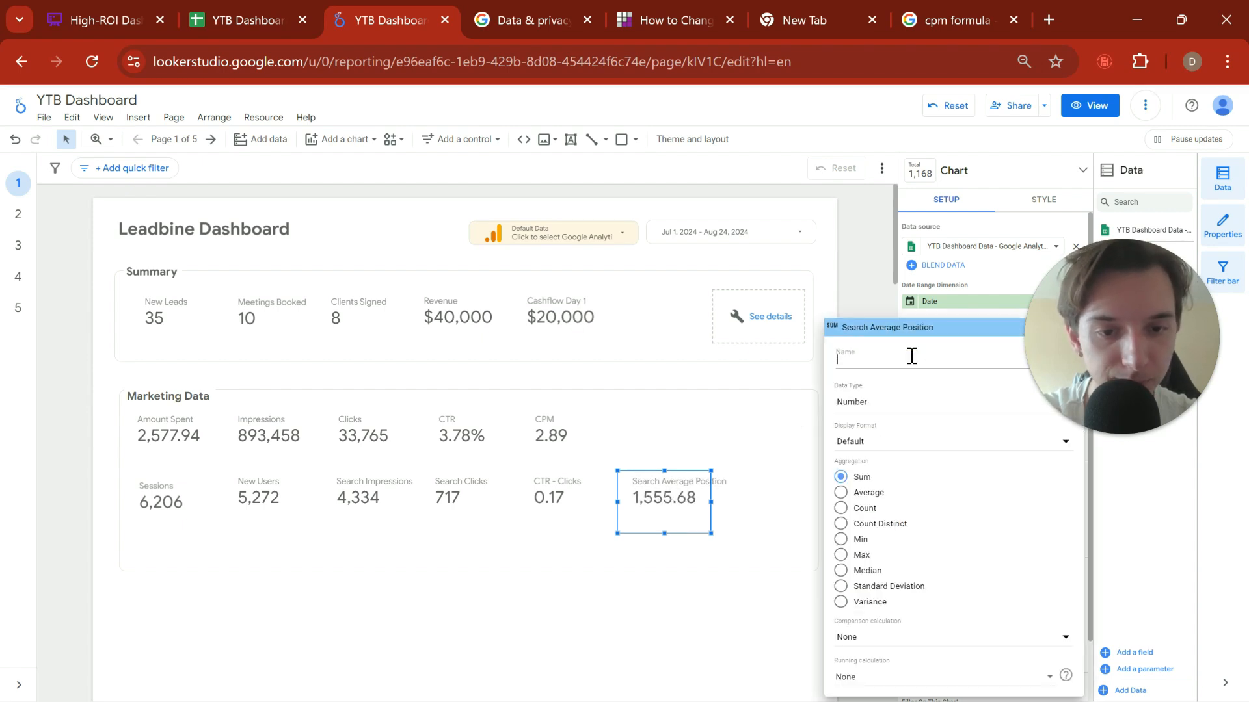
left_click(842, 494)
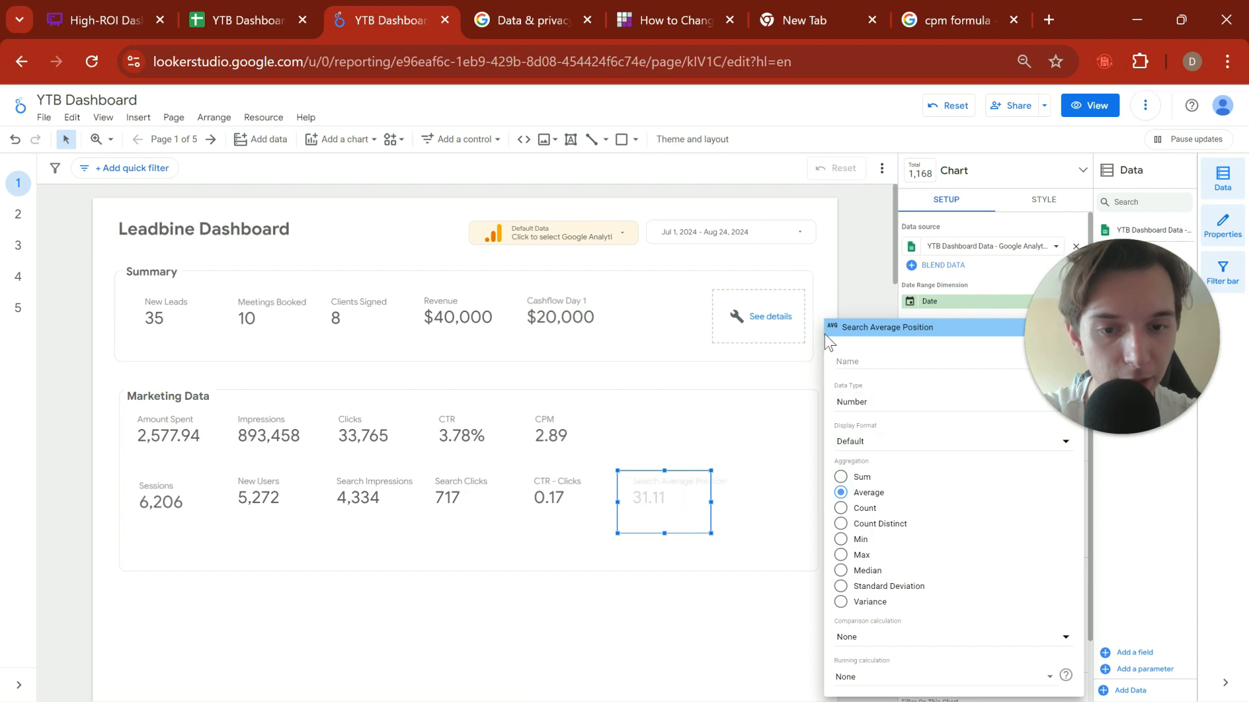
left_click(876, 228)
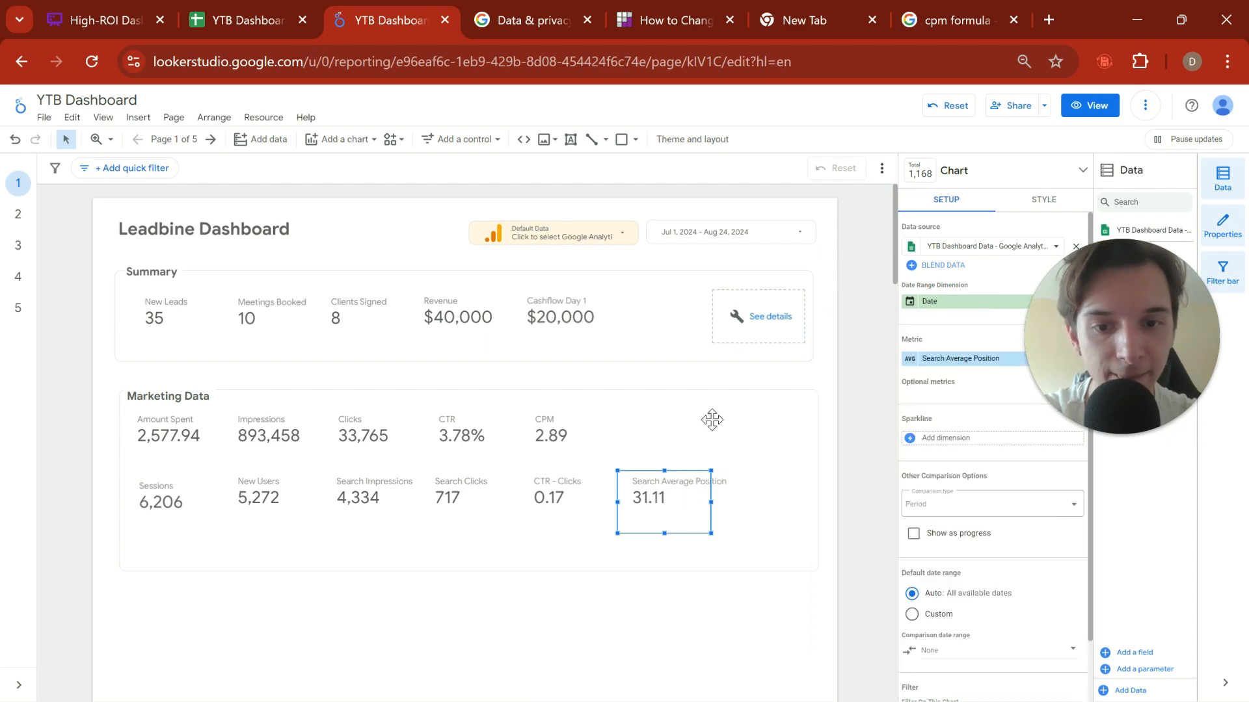
Step: Switch to Google Sheets, review the Search Average Position column across July and August by selecting G2:G49, and return to the report
left_click(252, 22)
left_click(977, 430)
scroll(878, 454, "down", 10)
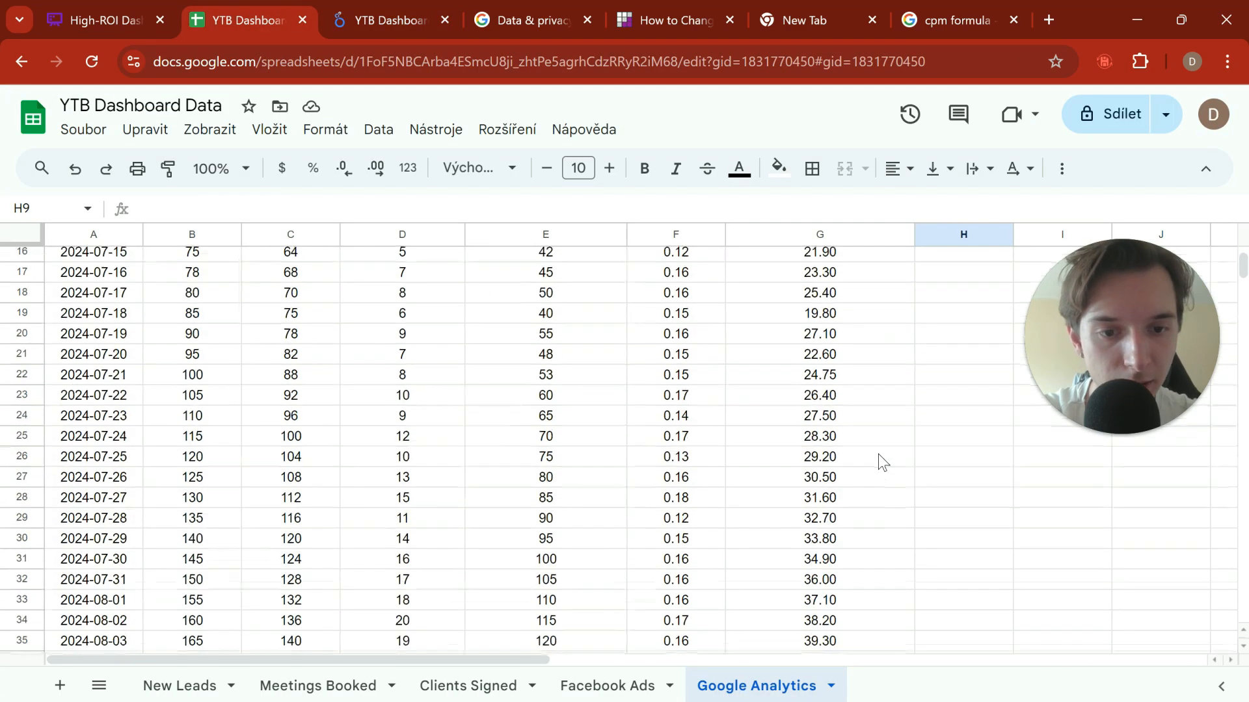
scroll(878, 454, "down", 3)
scroll(839, 390, "up", 3)
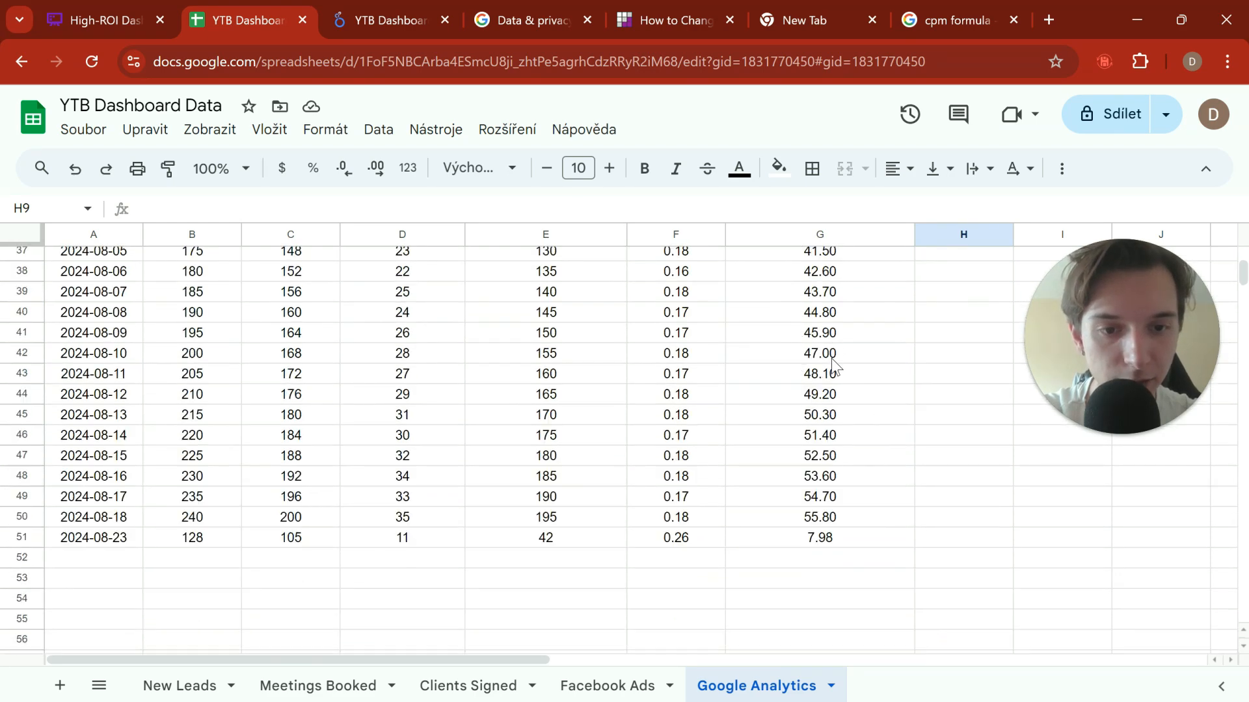
left_click_drag(836, 357, 836, 398)
right_click(954, 207)
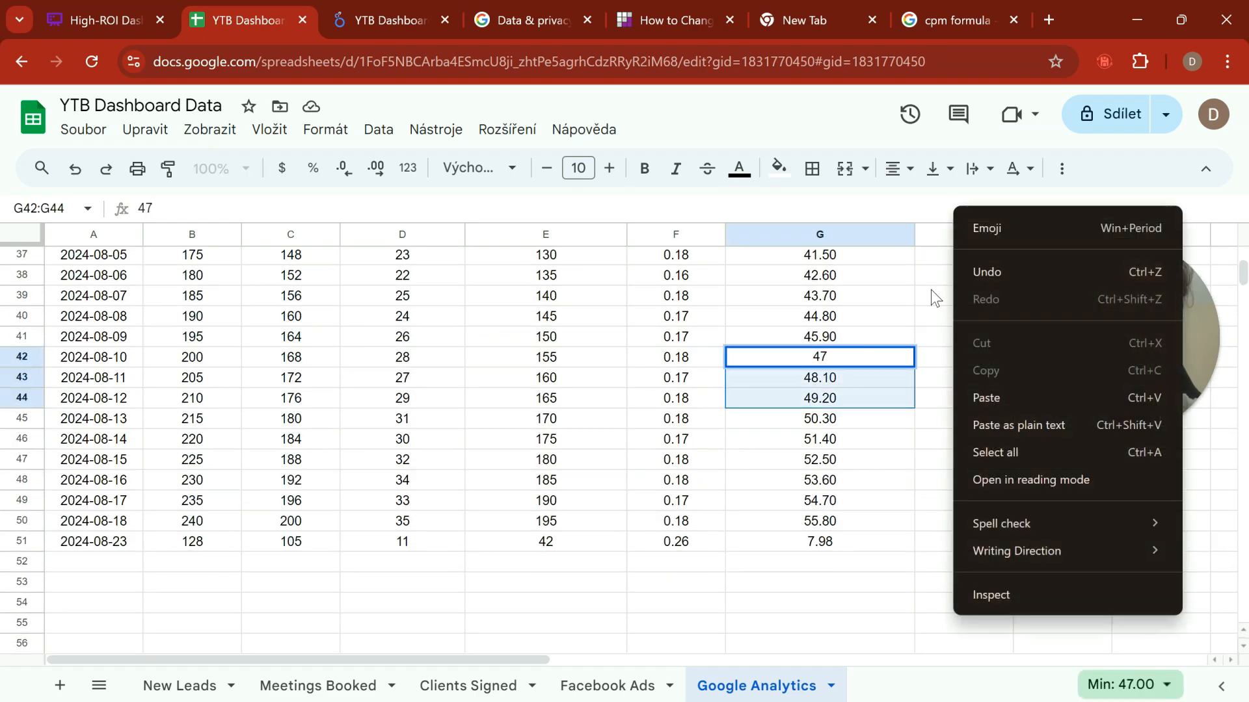
left_click(988, 288)
scroll(987, 287, "up", 10)
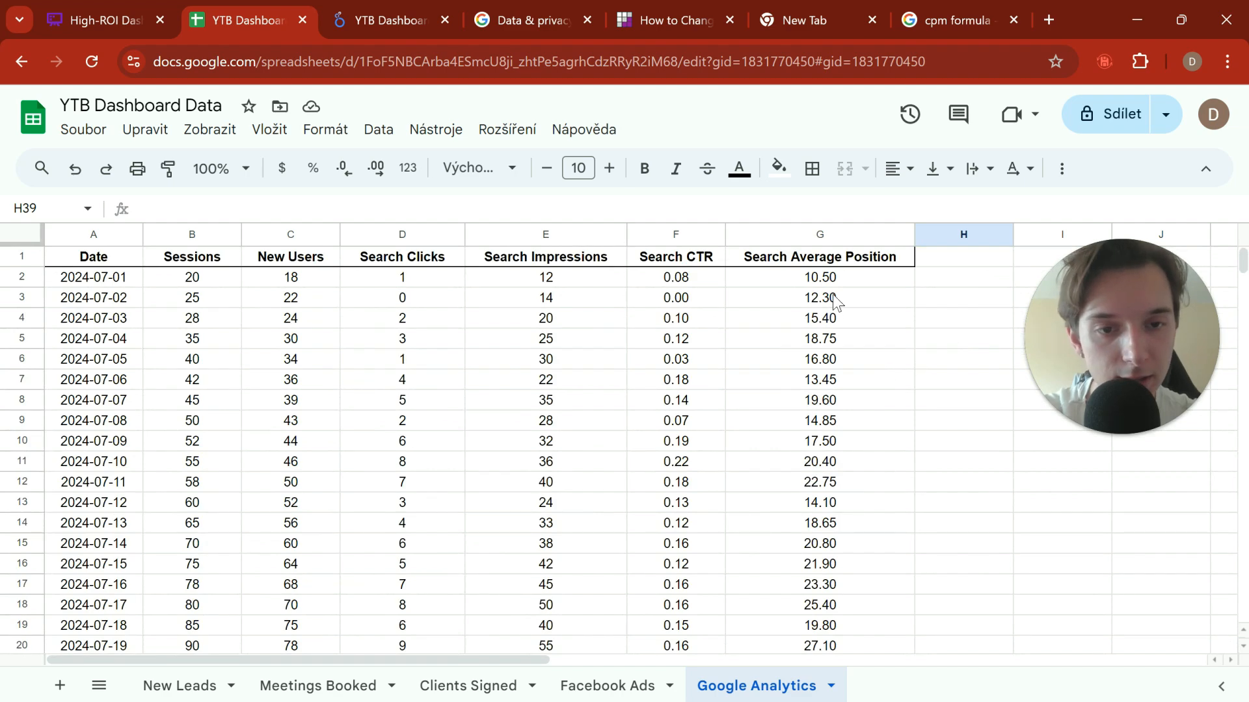
left_click_drag(833, 277, 855, 600)
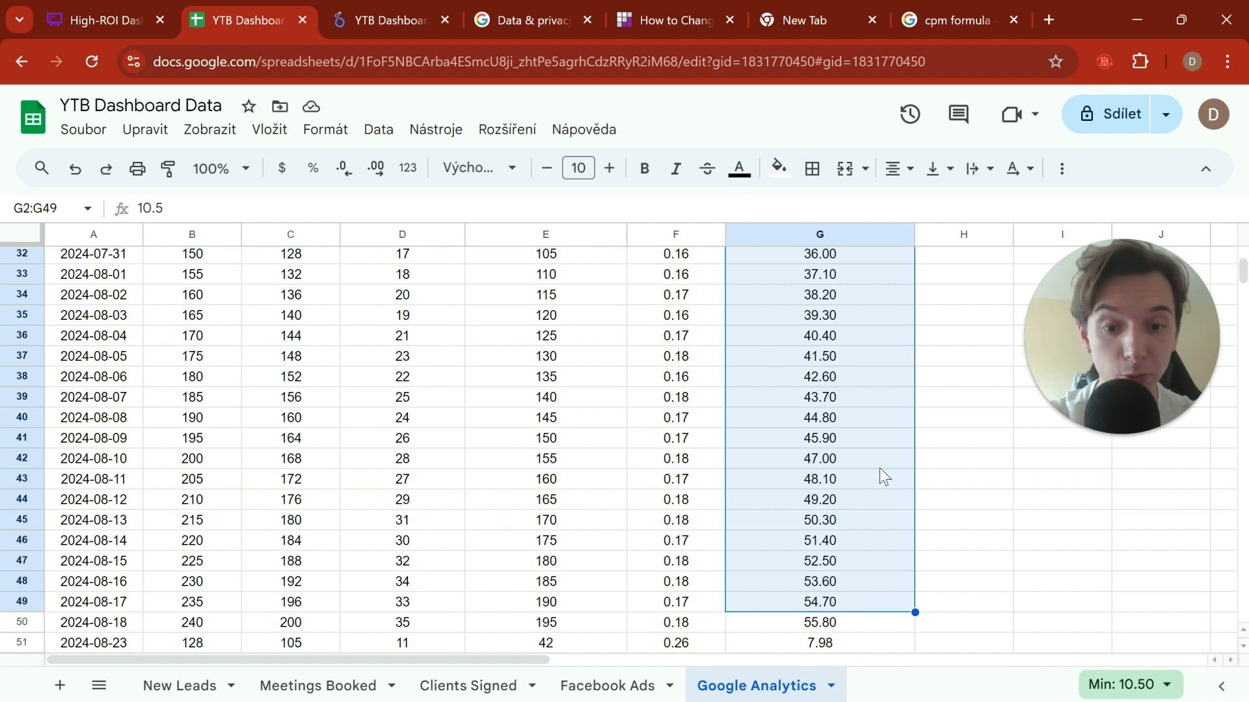
scroll(852, 485, "down", 3)
left_click(389, 20)
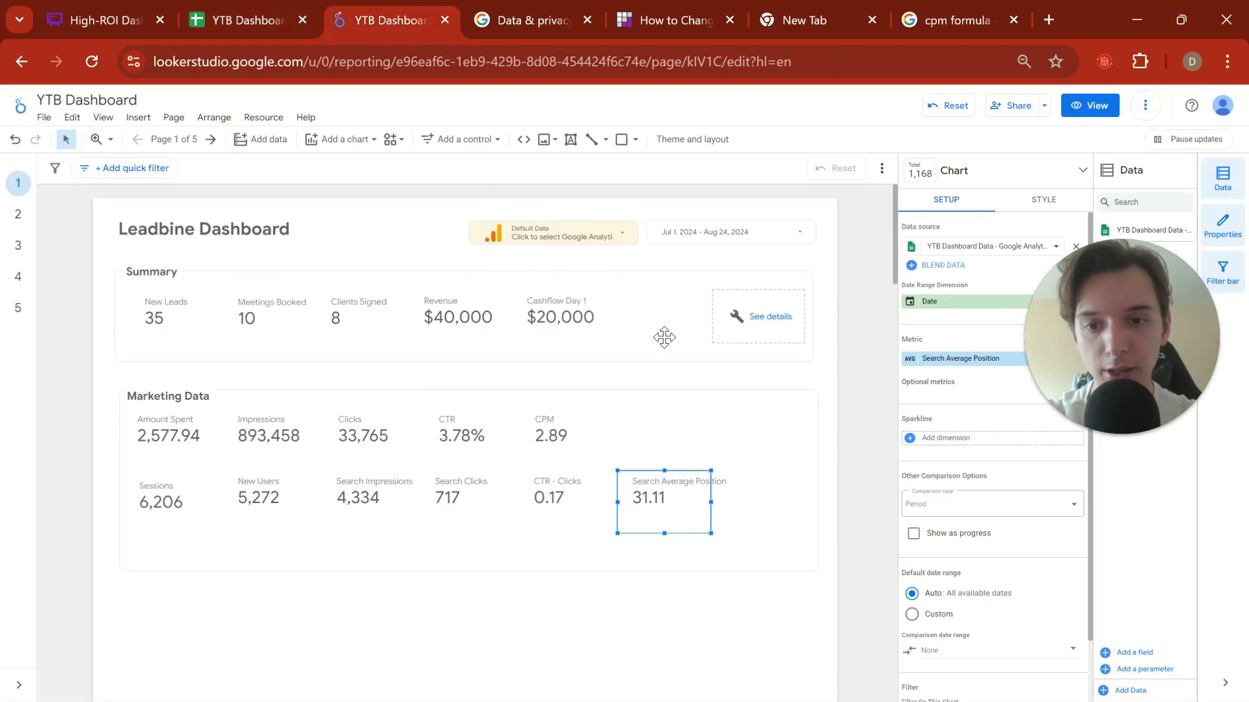
Step: Set the report's date range control to Aug 1, 2024 through Aug 24, 2024
left_click(660, 371)
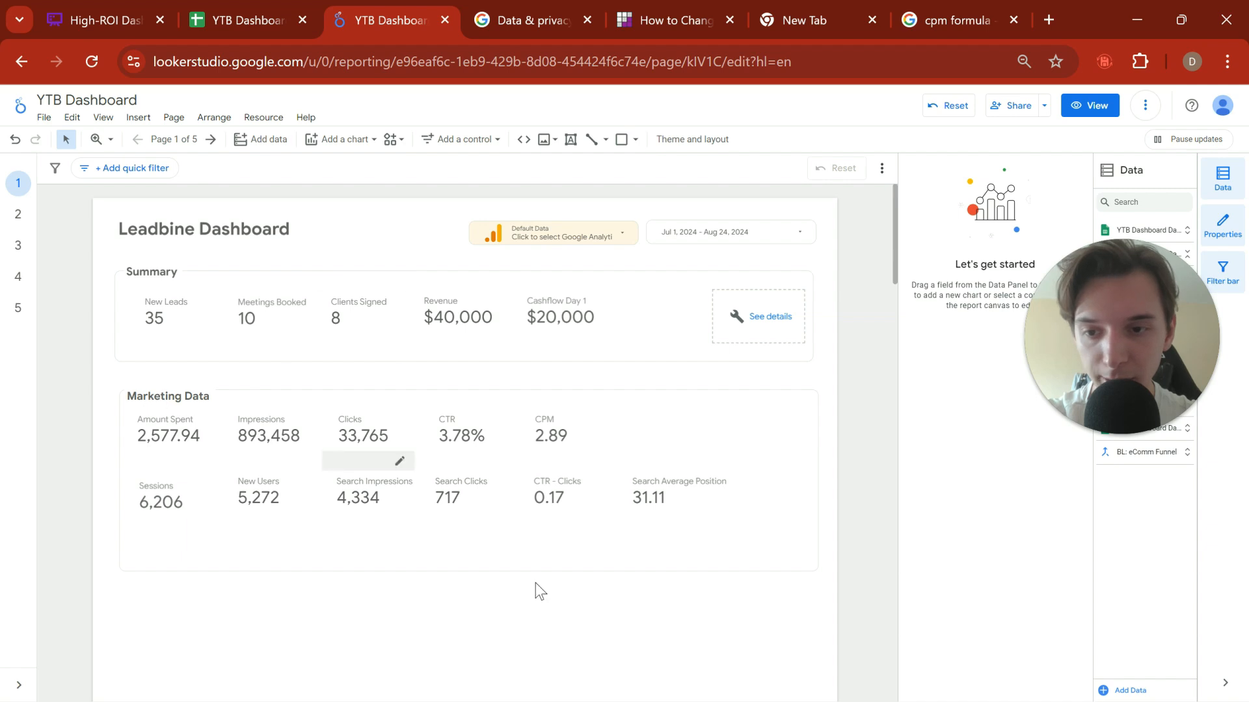
left_click(724, 236)
left_click(653, 289)
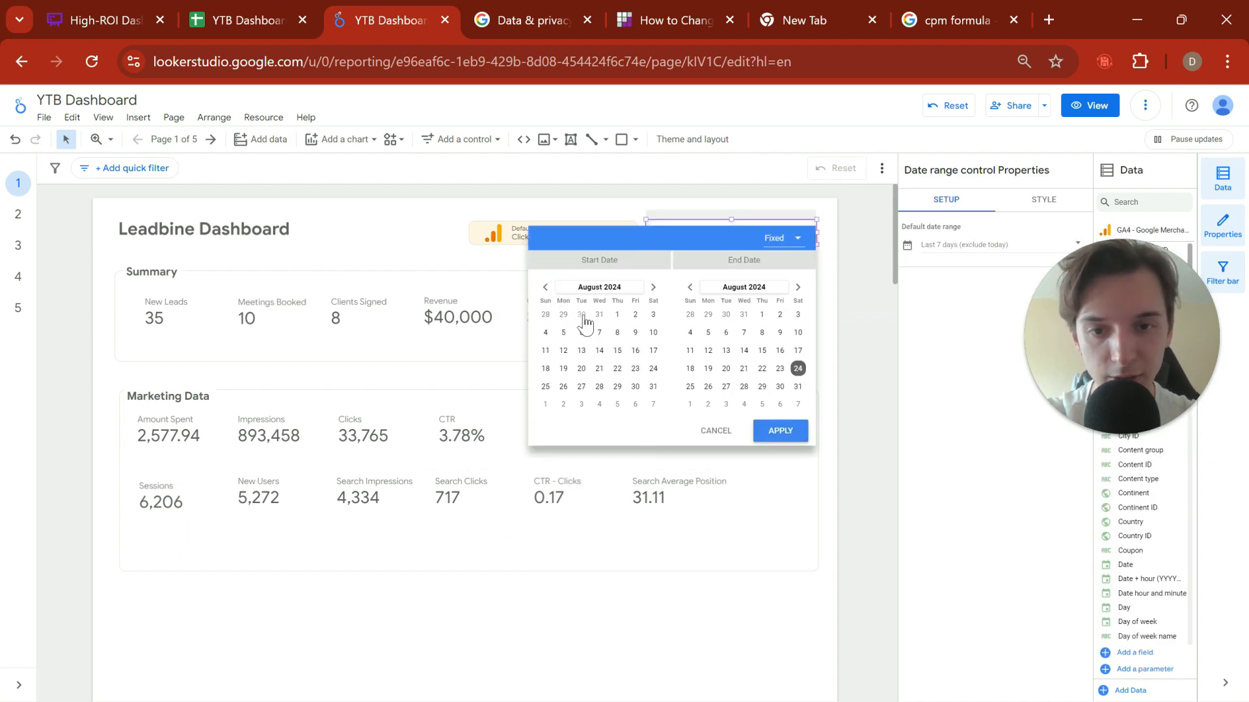
left_click(616, 315)
left_click(781, 432)
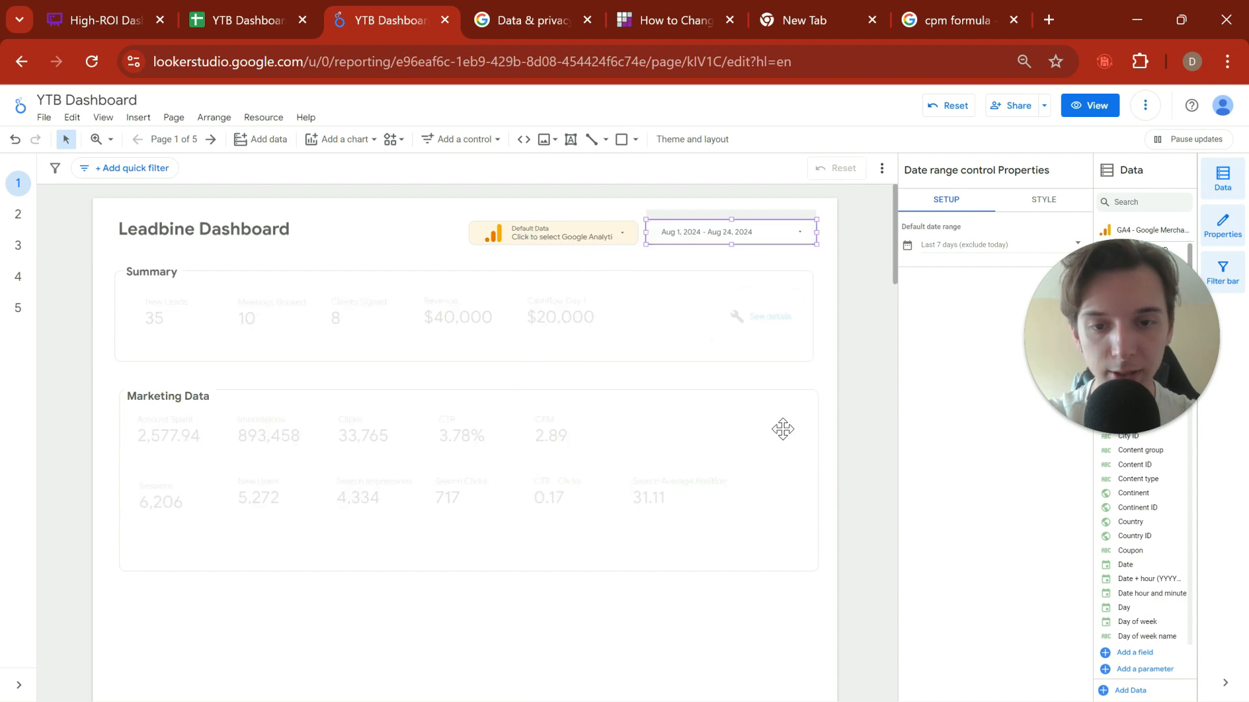